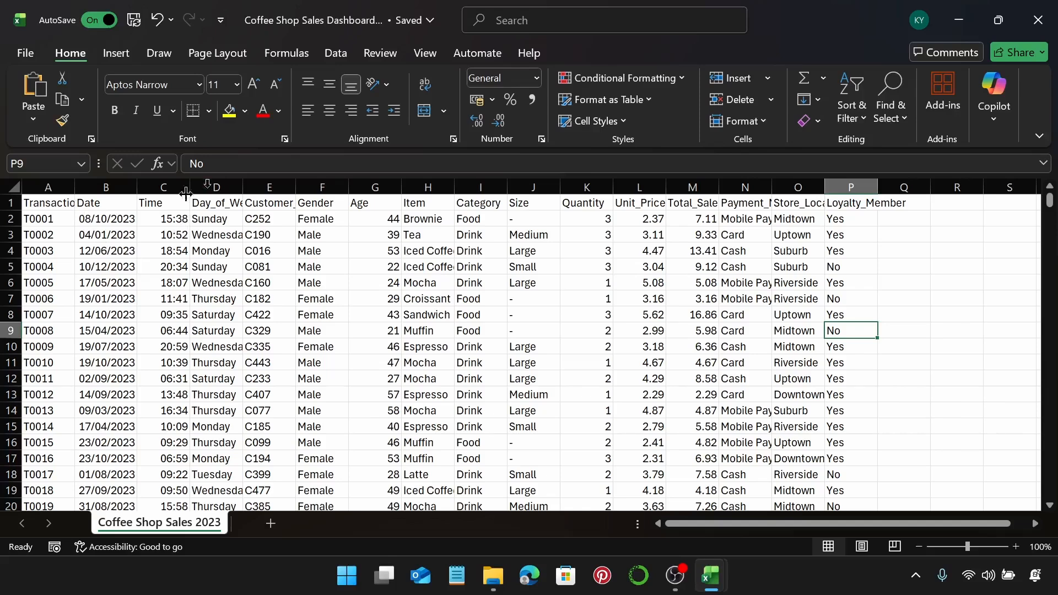
# Convert the whole coffee shop sales range A1:P2001 into a table with headers.
pyautogui.click(42, 202)
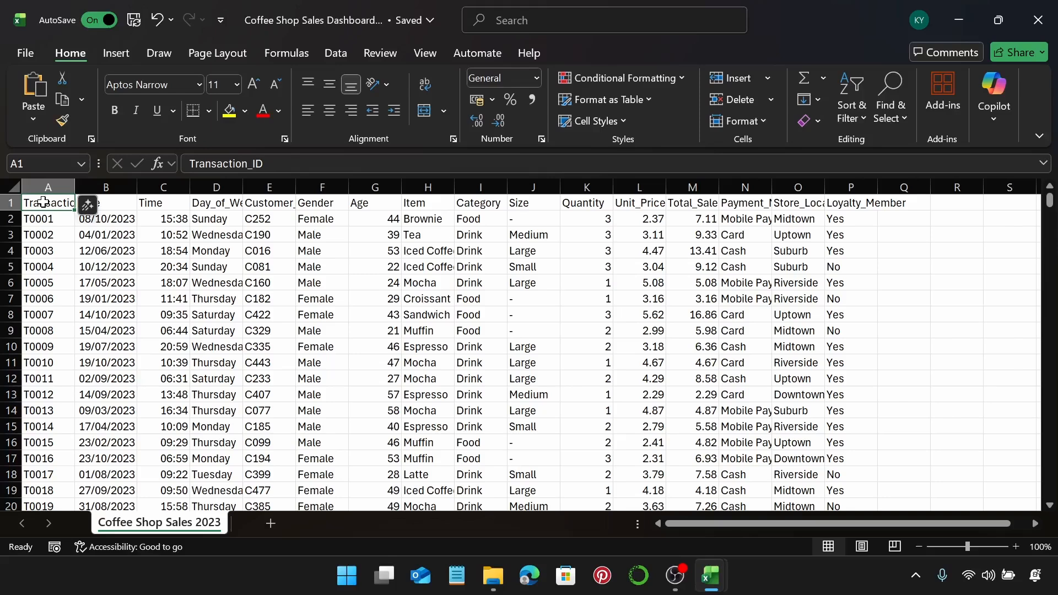
pyautogui.hotkey('ctrl', 'shift', 'Right')
pyautogui.hotkey('ctrl', 'shift', 'Down')
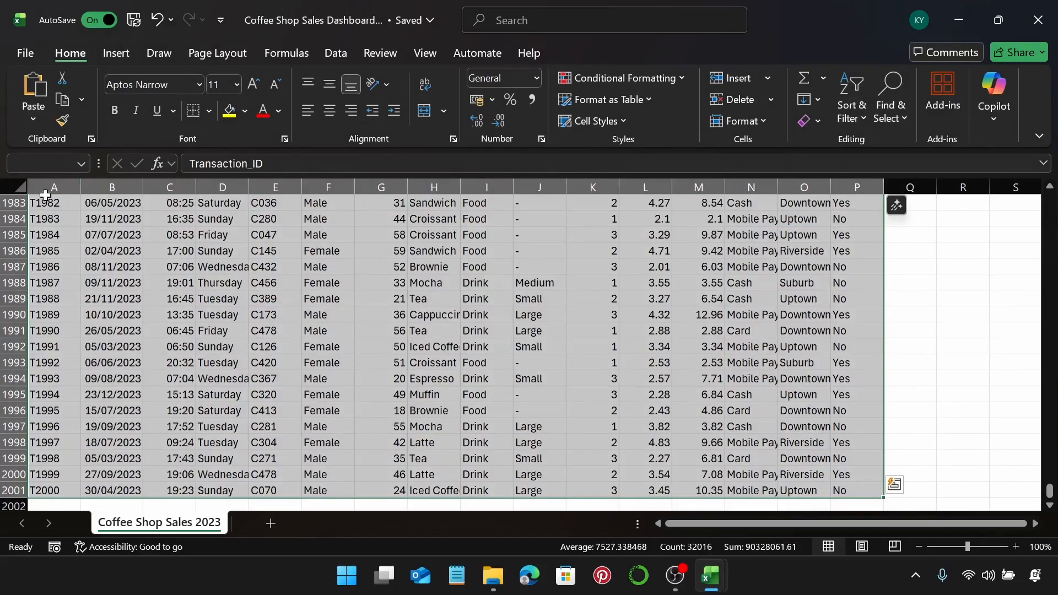
pyautogui.click(117, 55)
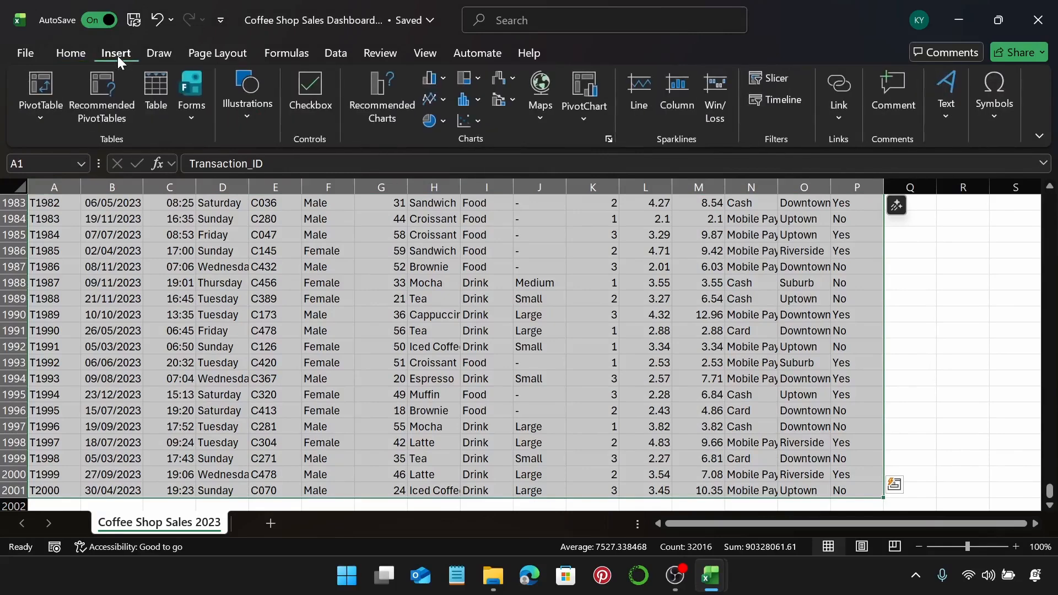
pyautogui.click(161, 85)
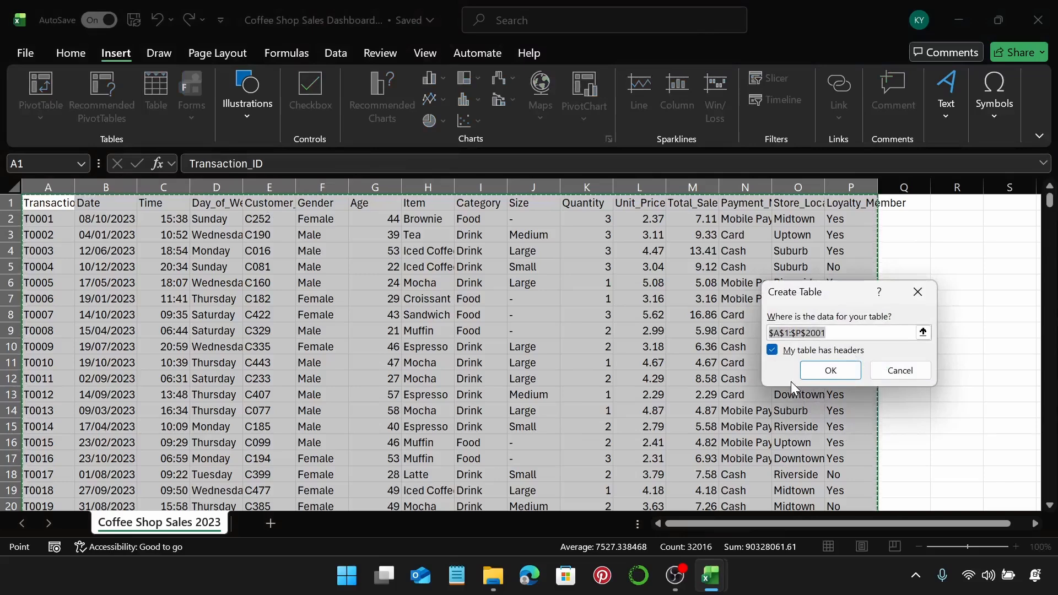
pyautogui.click(814, 372)
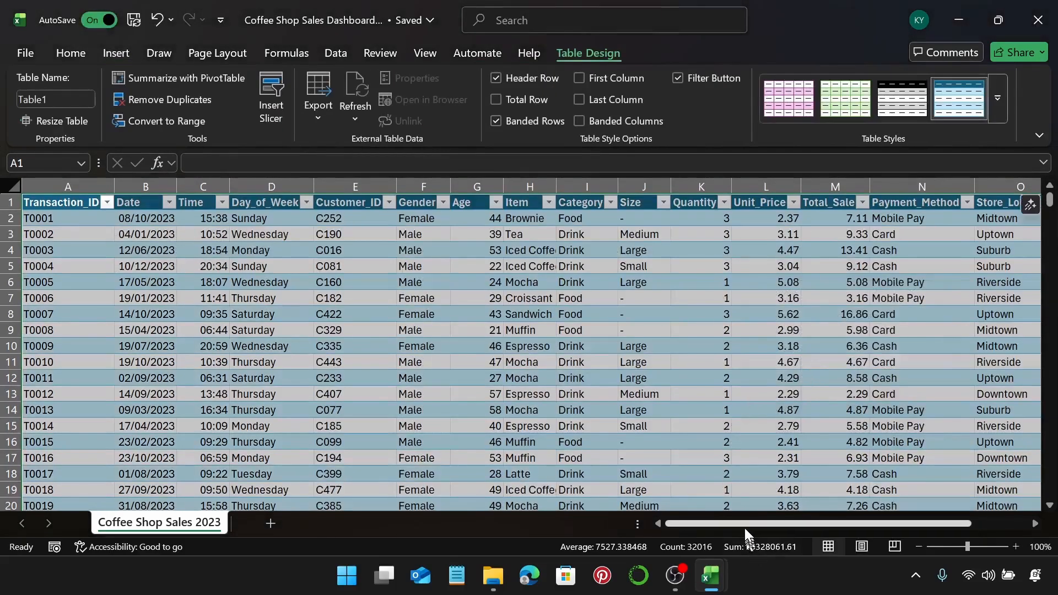
# Add a table column headed "Hour" in cell Q1, directly after Loyalty_Member.
pyautogui.moveTo(745, 523); pyautogui.dragTo(854, 524)
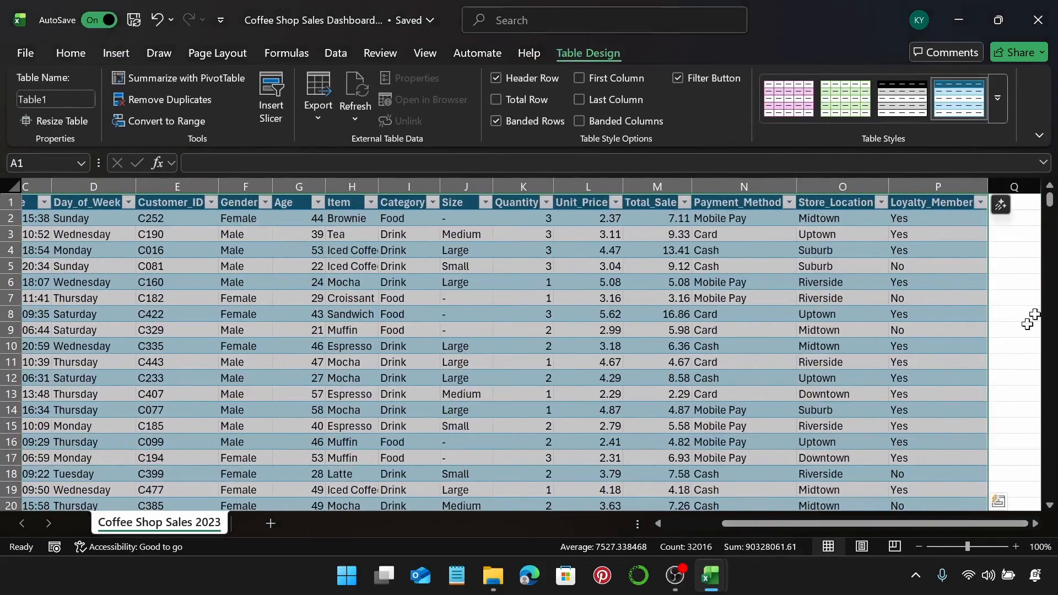
pyautogui.click(1013, 187)
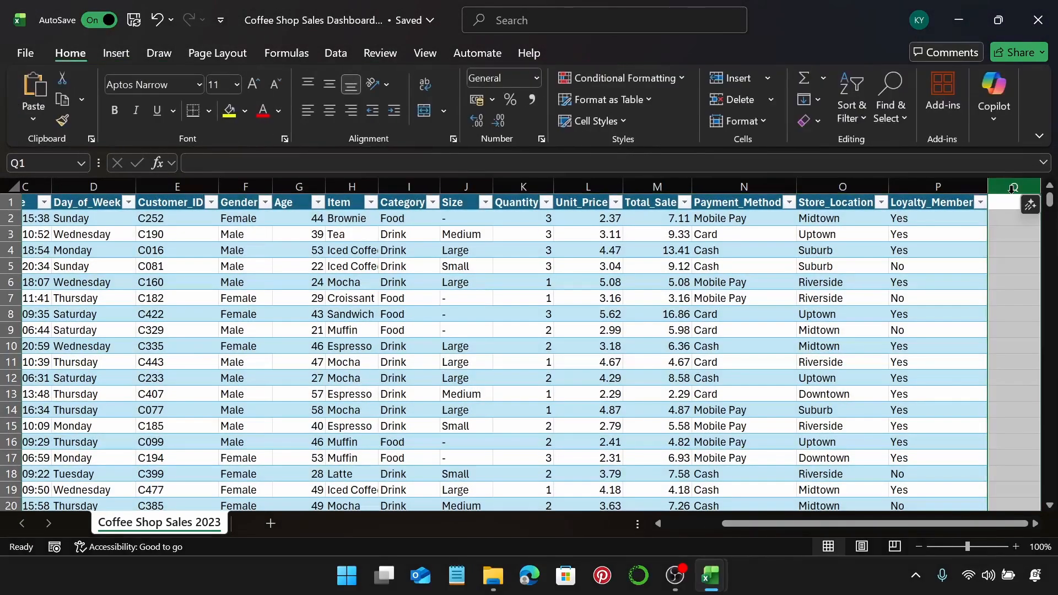
pyautogui.moveTo(854, 524); pyautogui.dragTo(772, 524)
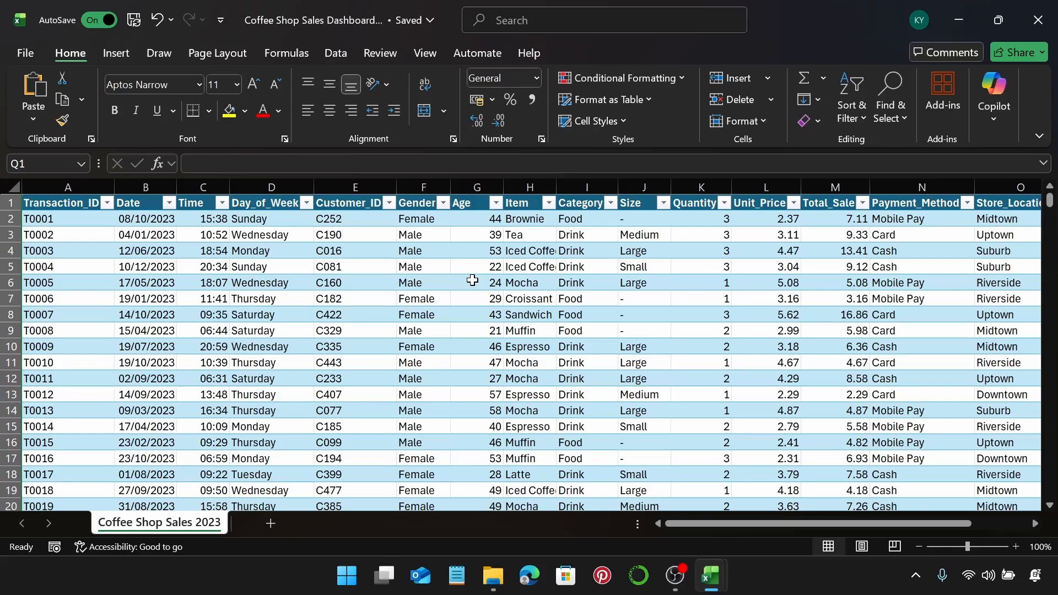
pyautogui.moveTo(700, 526); pyautogui.dragTo(789, 533)
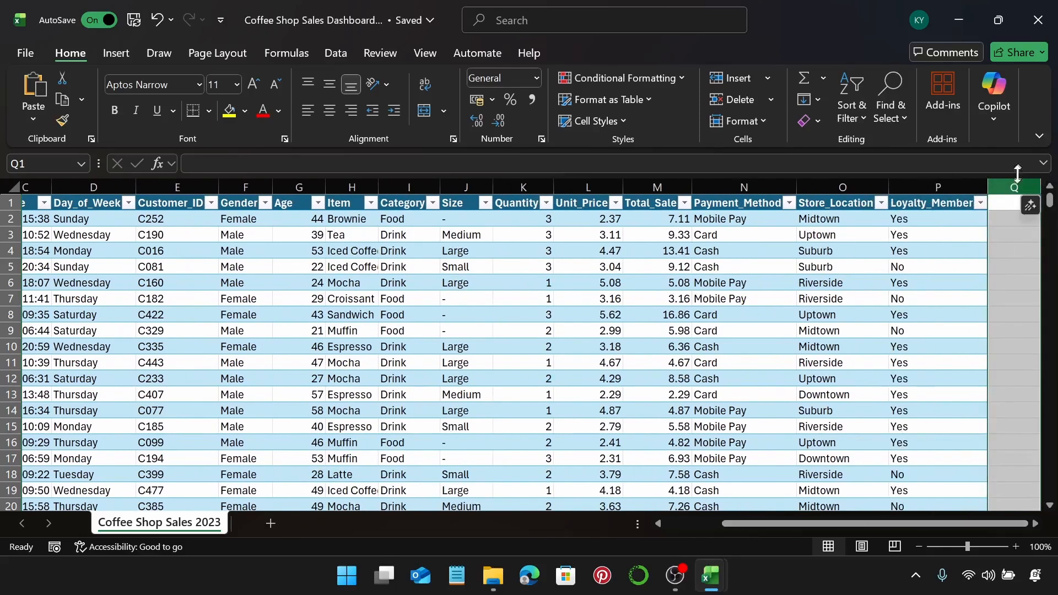
pyautogui.click(1010, 204)
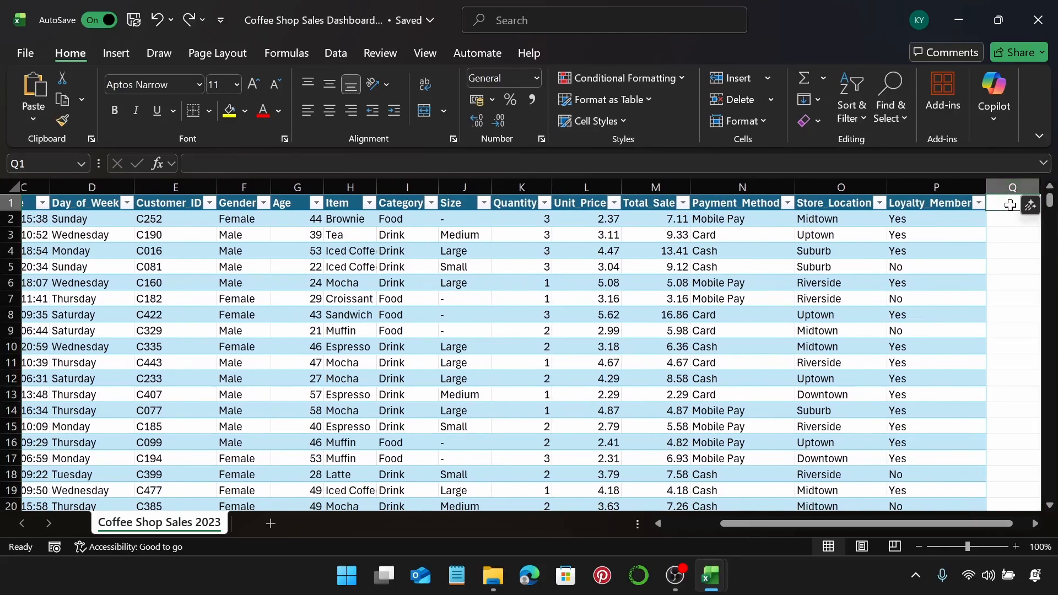
pyautogui.write('H')
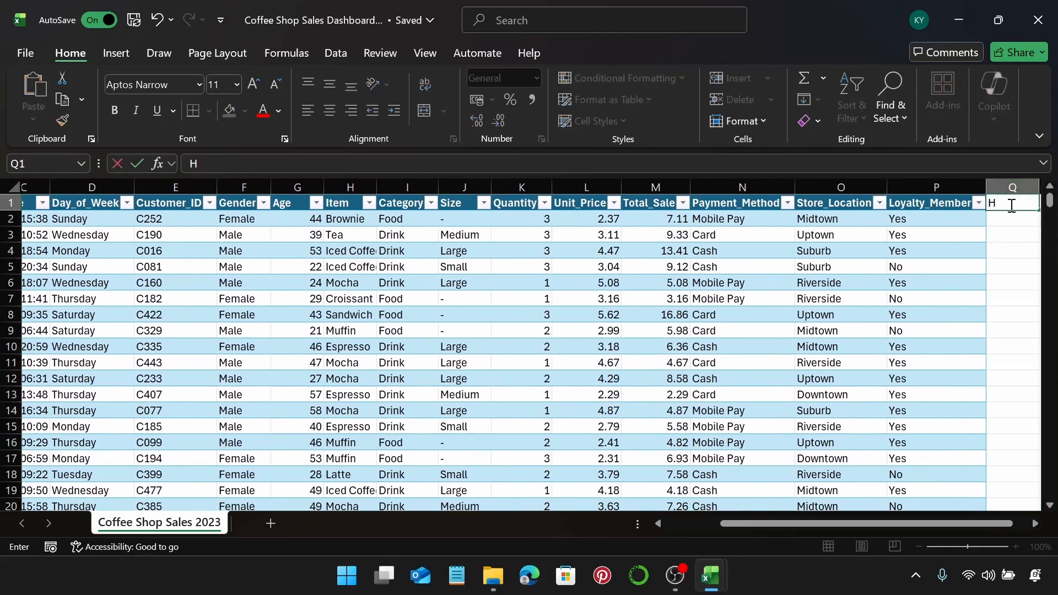
pyautogui.write('our')
pyautogui.hotkey('ctrl', 'Return')
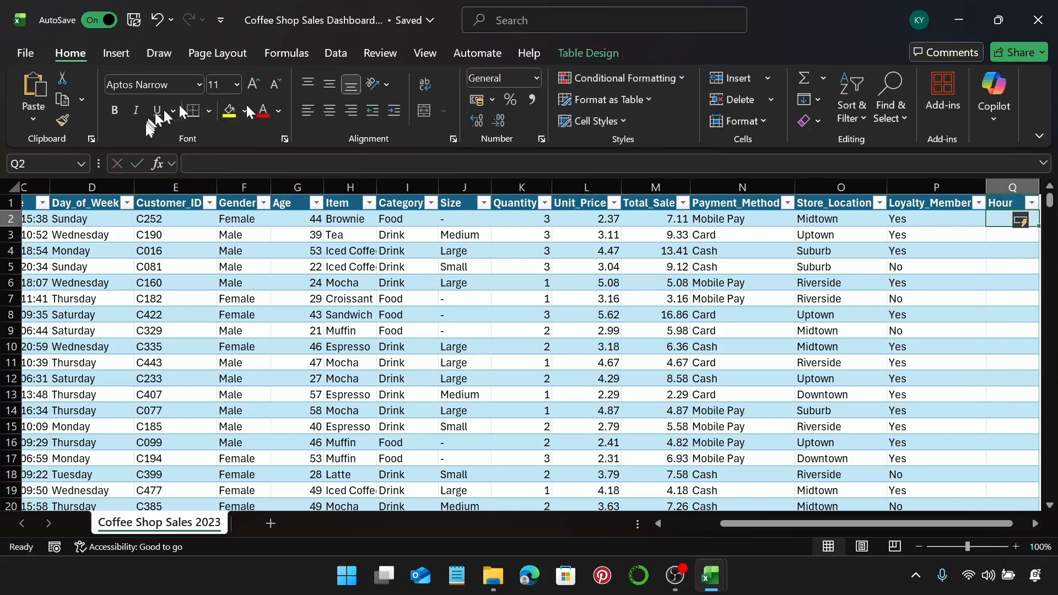
pyautogui.click(209, 167)
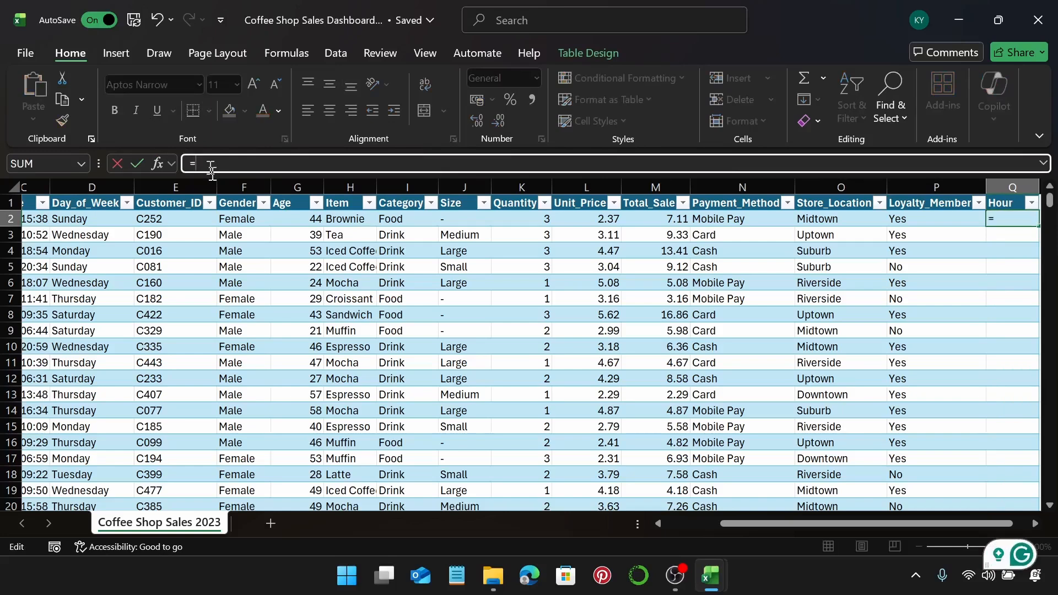
pyautogui.write('=HO')
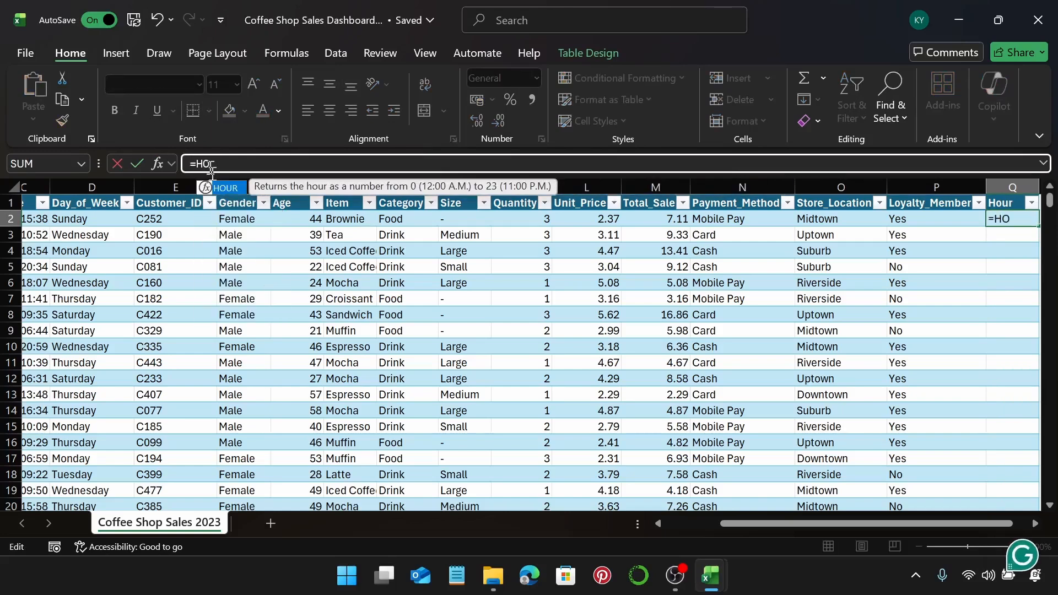
pyautogui.doubleClick(232, 192)
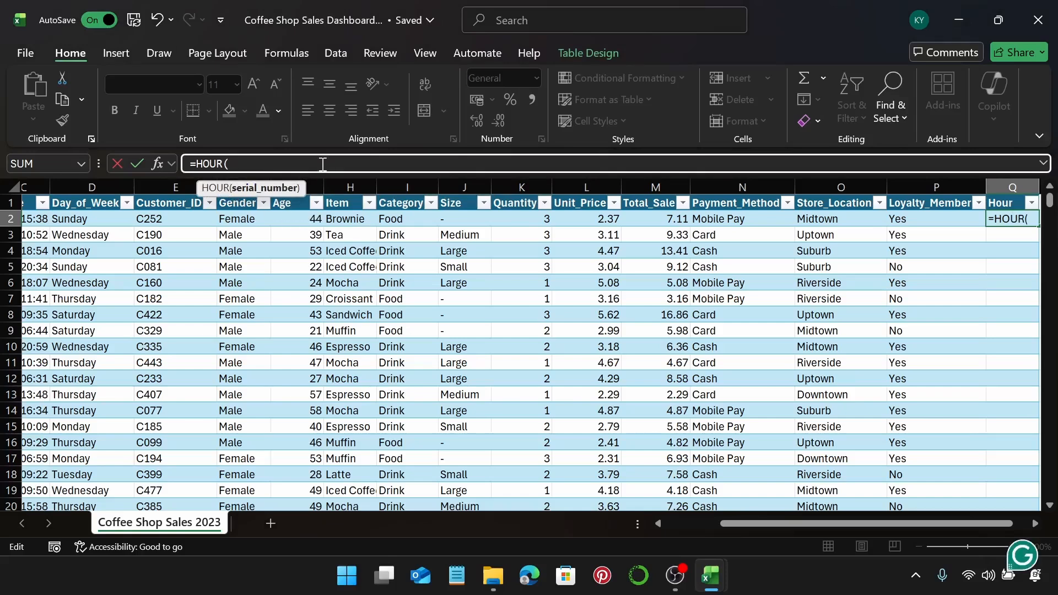
pyautogui.write('[')
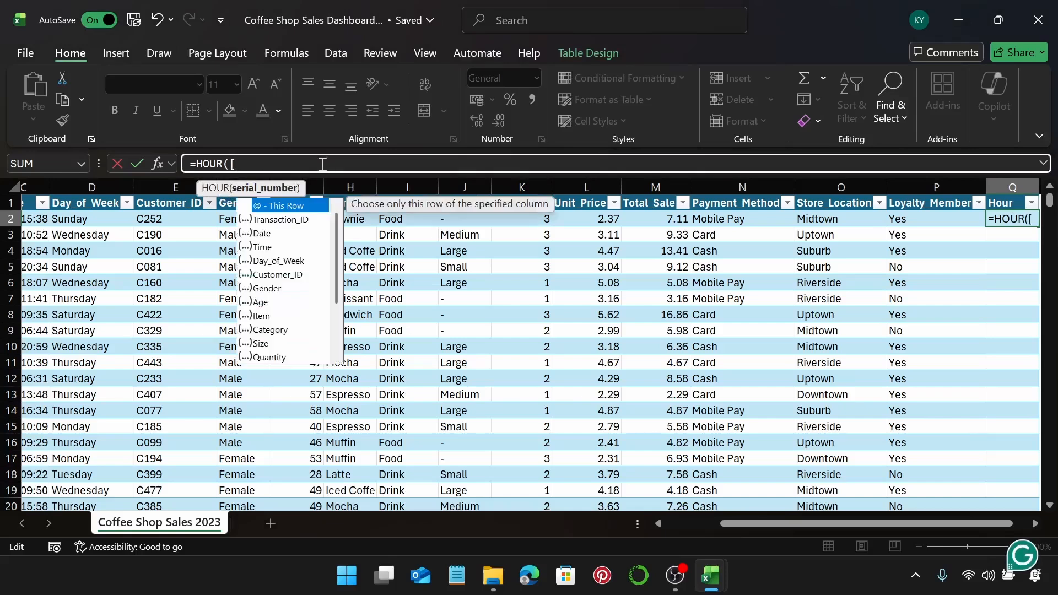
pyautogui.write('@')
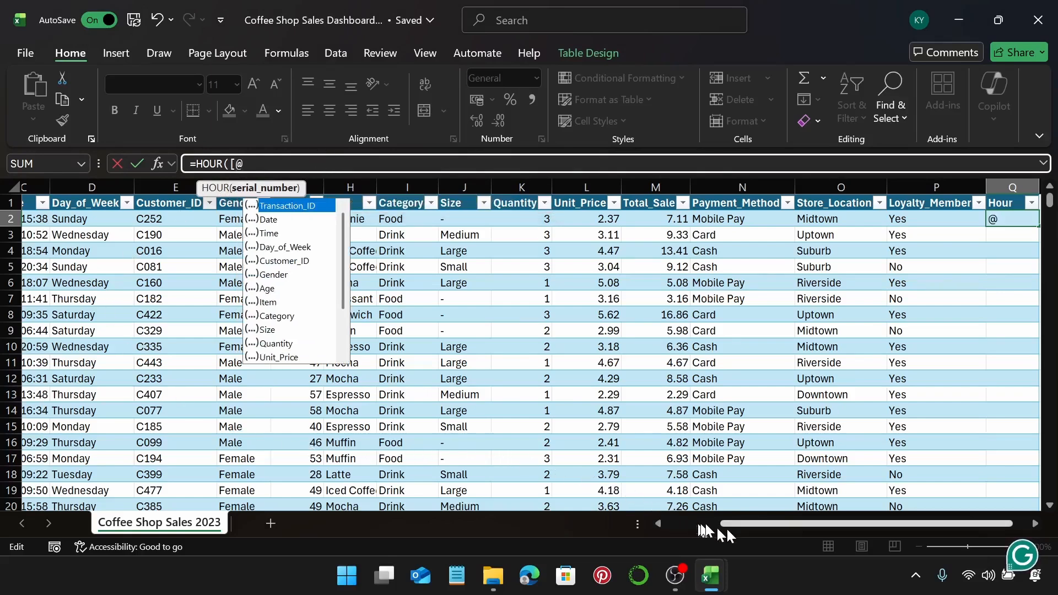
pyautogui.moveTo(732, 528); pyautogui.dragTo(670, 531)
pyautogui.click(197, 218)
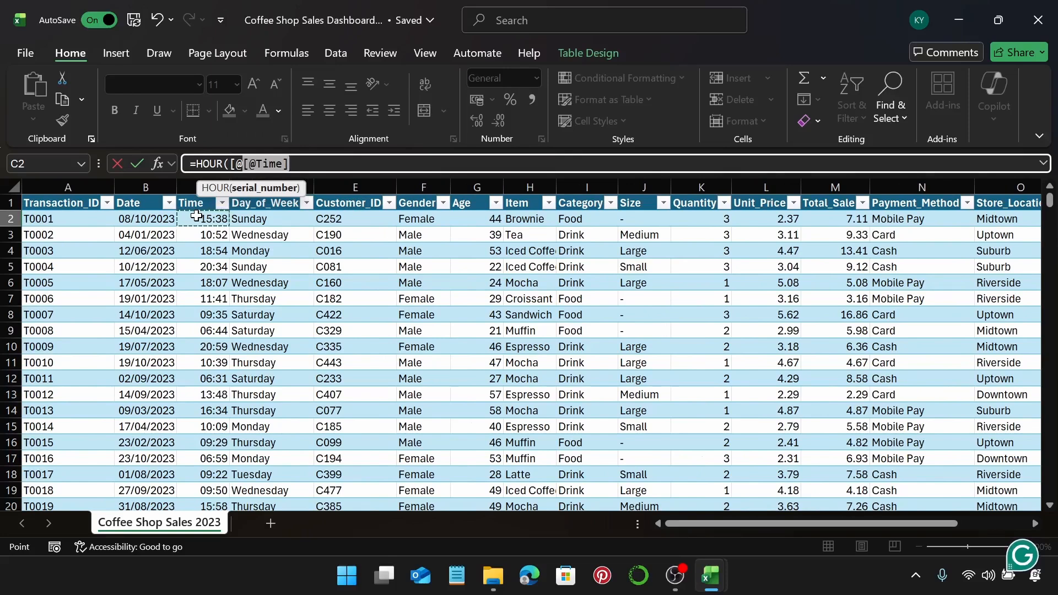
pyautogui.hotkey('ctrl', 'shift', 'Down')
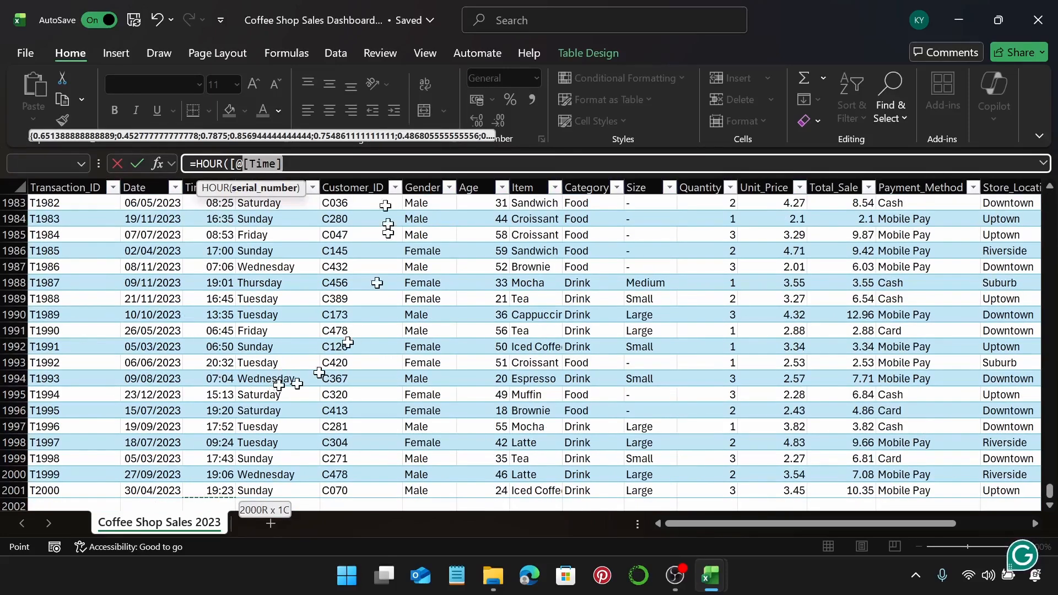
pyautogui.click(252, 164)
pyautogui.press('BackSpace')
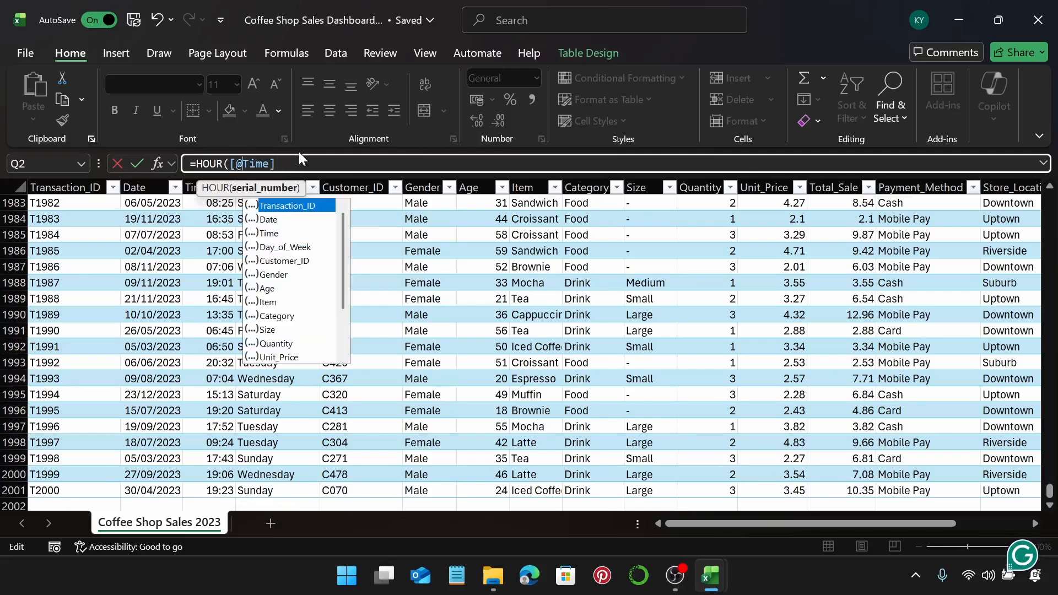
pyautogui.click(297, 163)
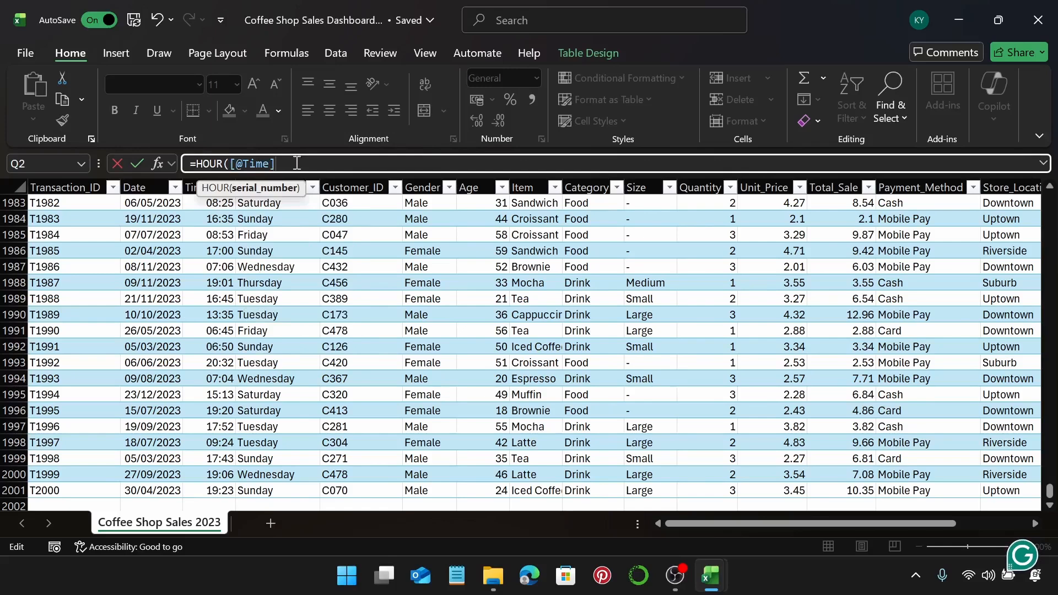
pyautogui.write(')')
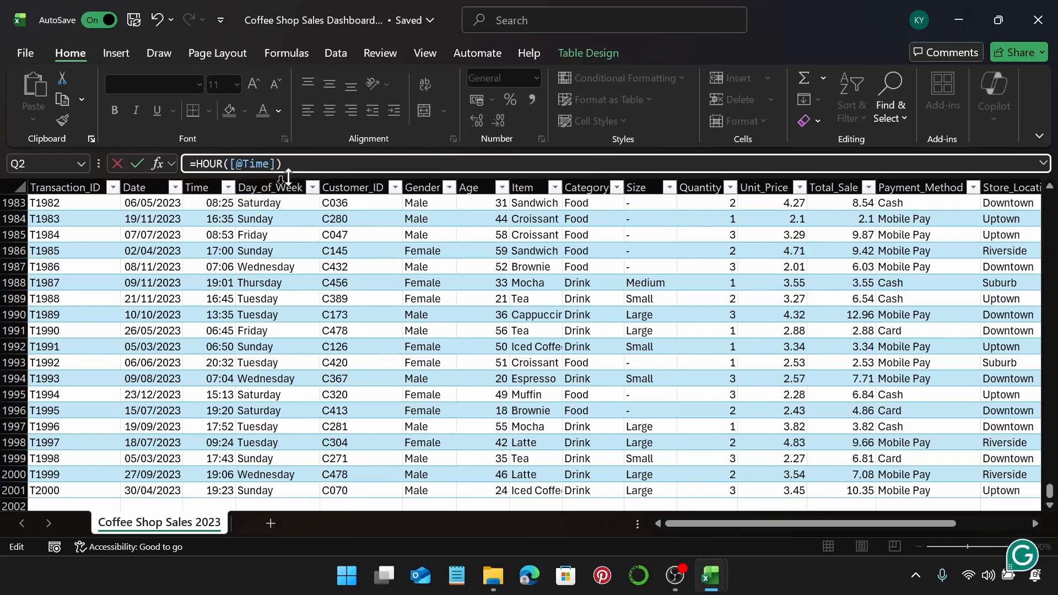
pyautogui.press('Return')
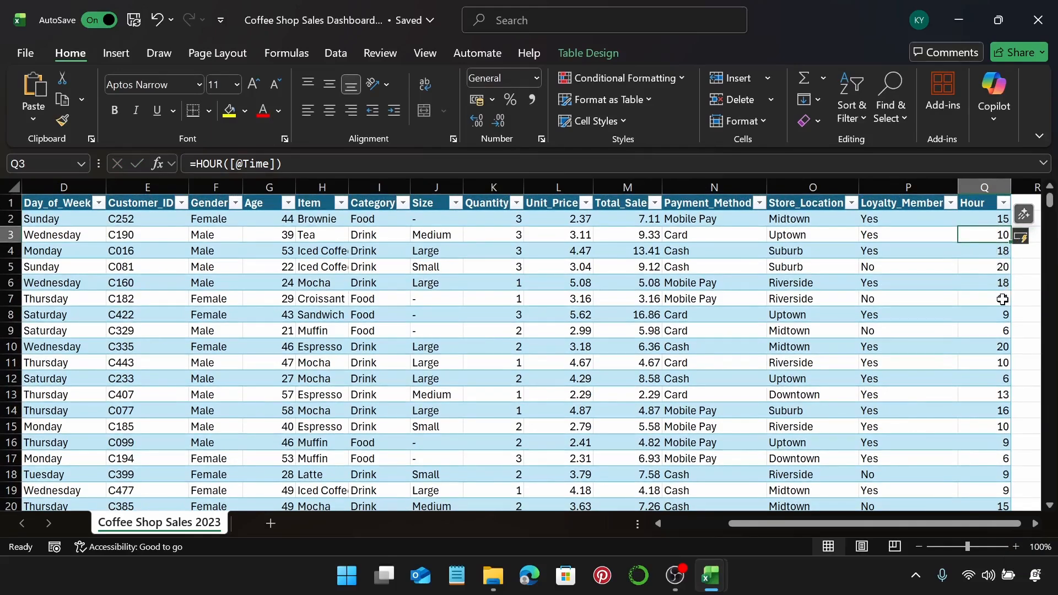
# Add a table column headed "Age Group" in cell R1, directly after the Hour column.
pyautogui.moveTo(841, 525); pyautogui.dragTo(757, 521)
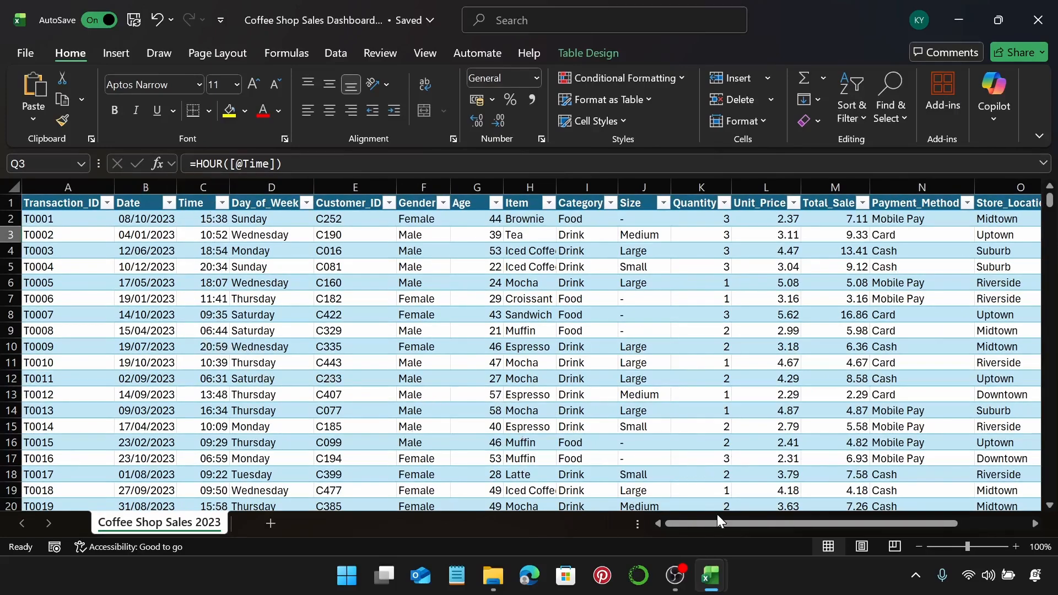
pyautogui.moveTo(709, 522); pyautogui.dragTo(780, 523)
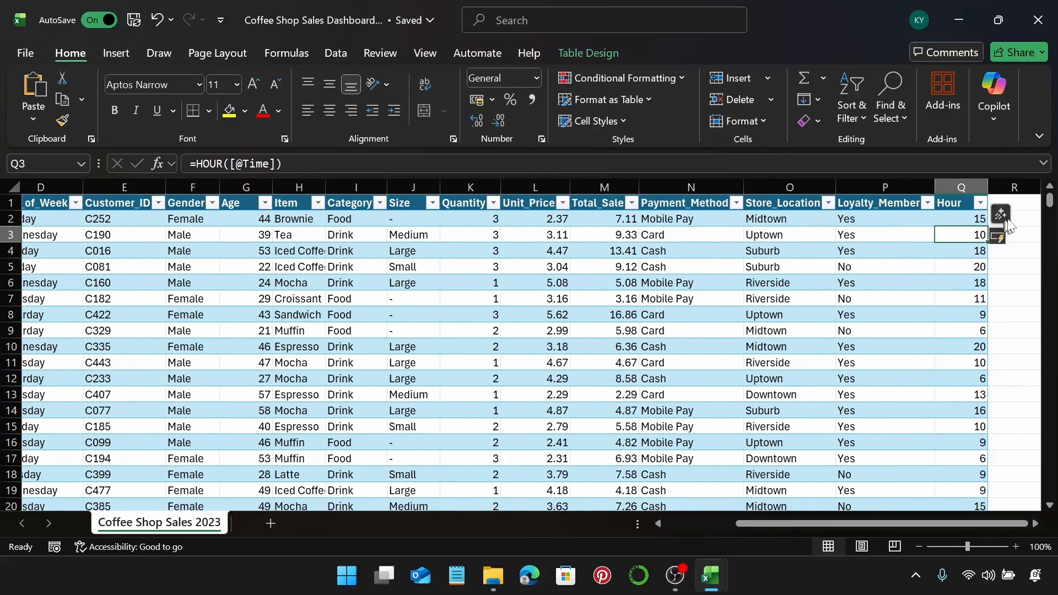
pyautogui.click(1026, 209)
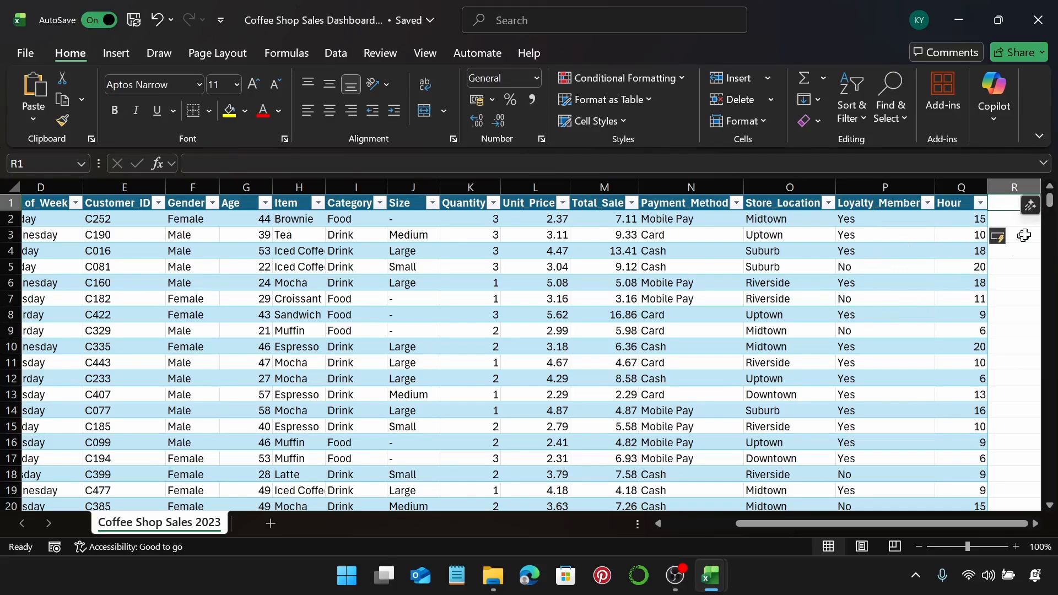
pyautogui.hscroll(1, 1013, 201)
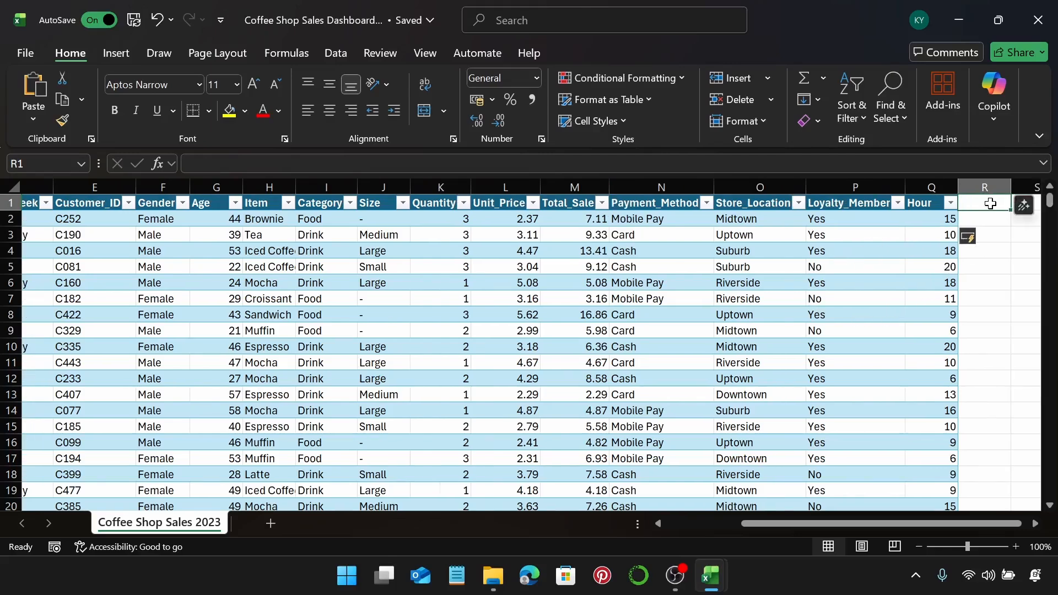
pyautogui.click(988, 205)
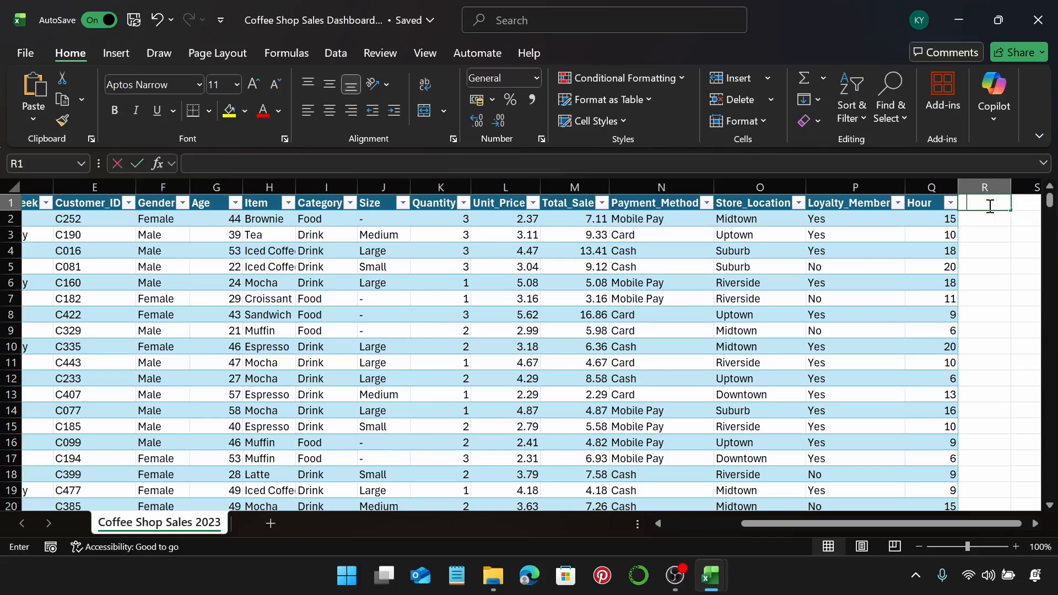
pyautogui.write('Age Group')
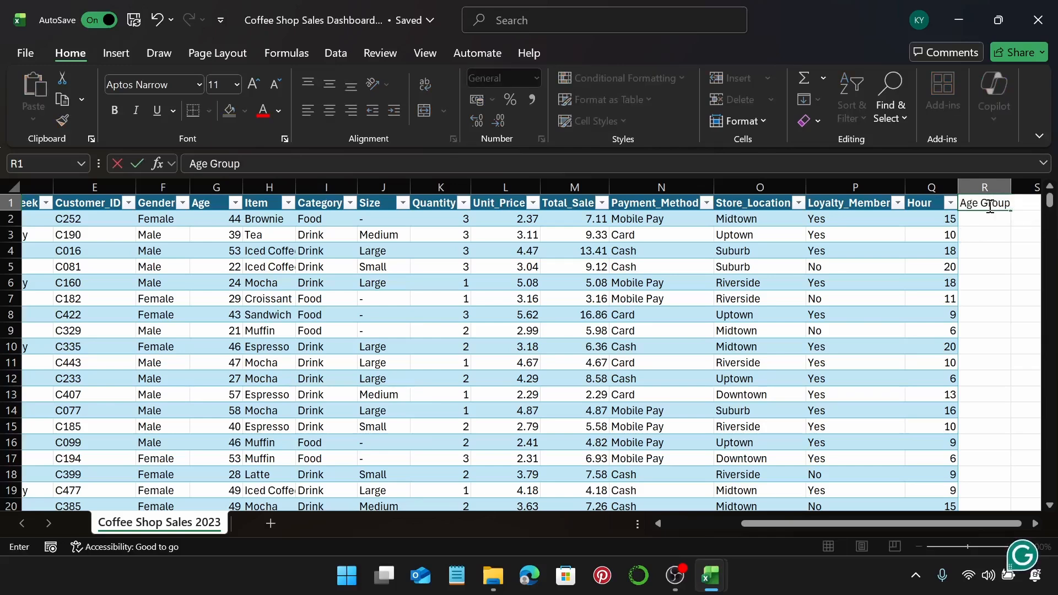
pyautogui.press('Return')
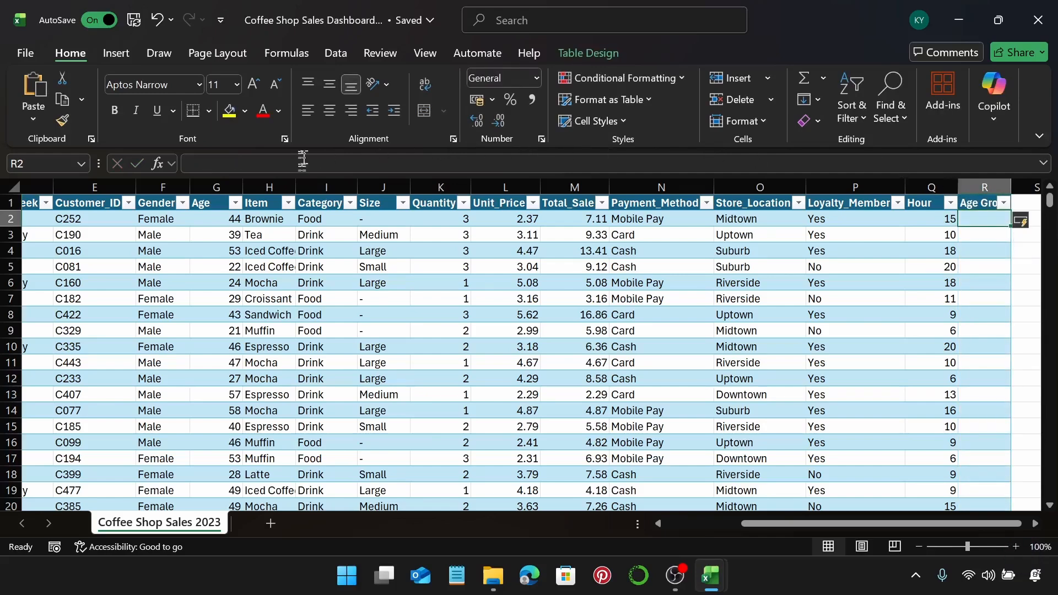
pyautogui.click(289, 166)
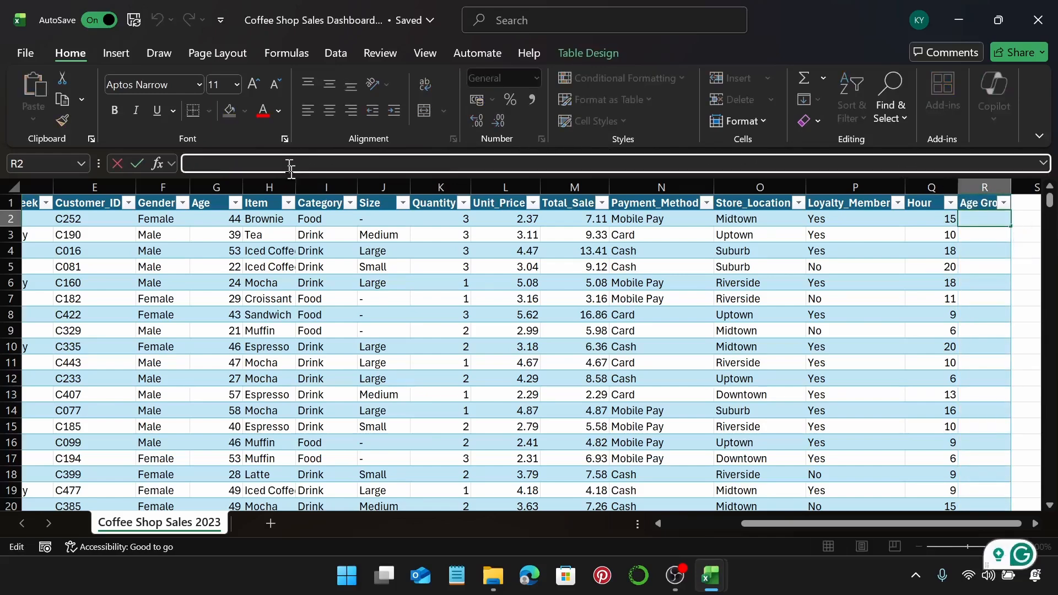
pyautogui.write('=')
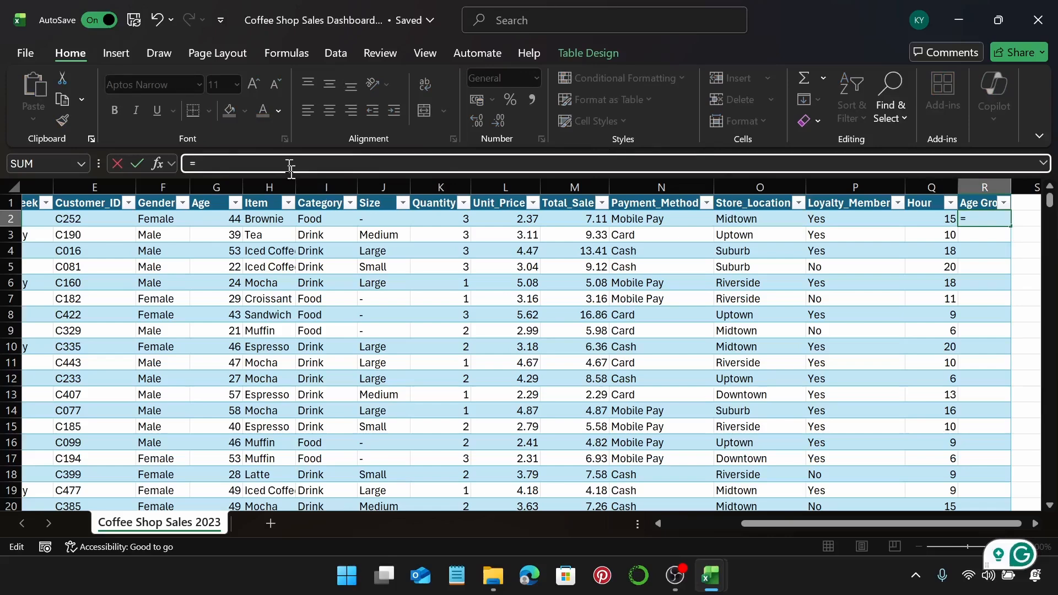
pyautogui.write('I')
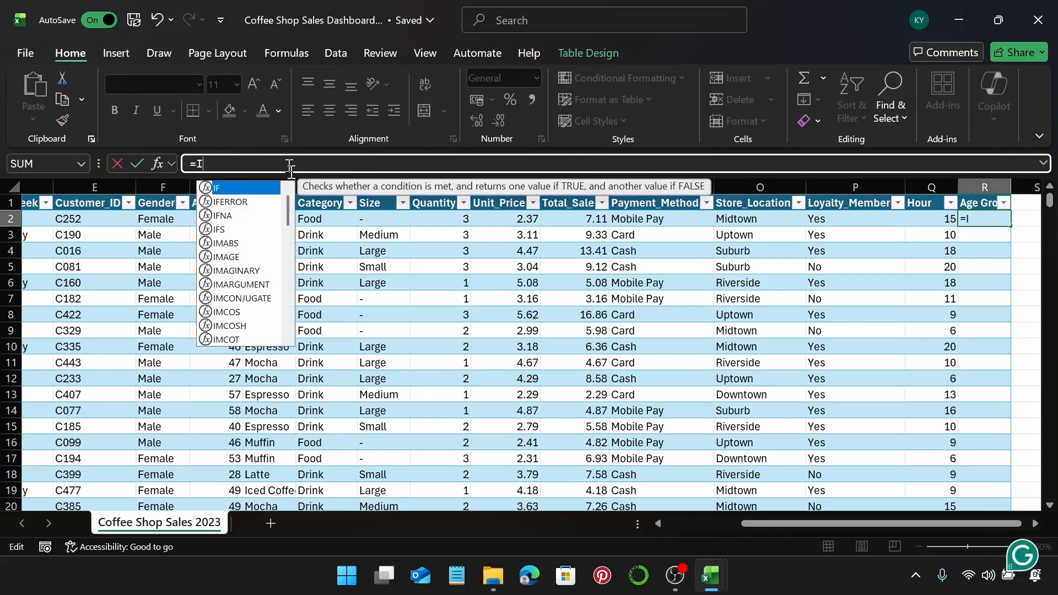
pyautogui.write('F')
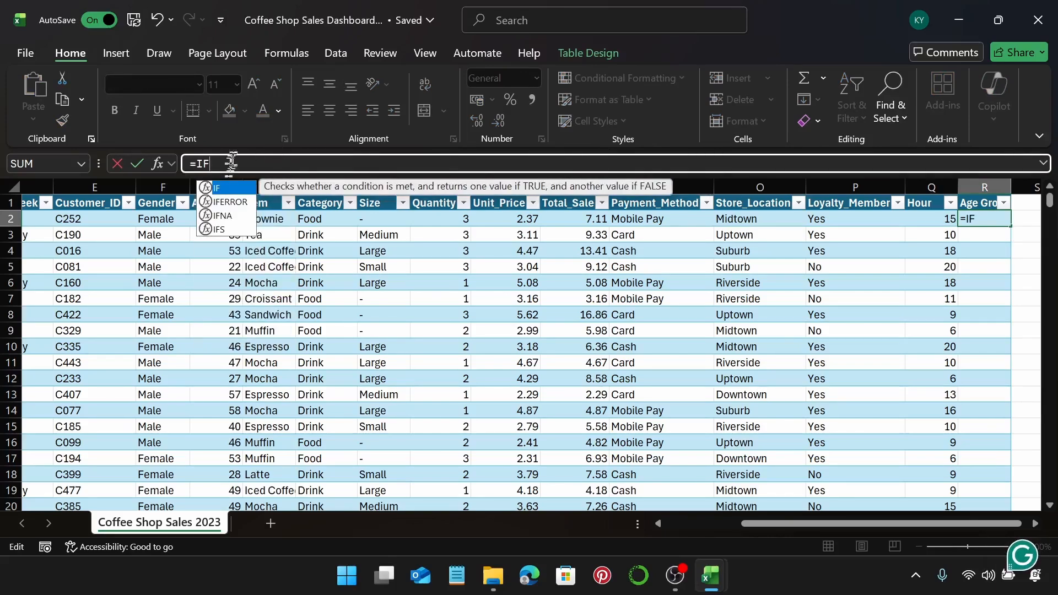
pyautogui.doubleClick(231, 190)
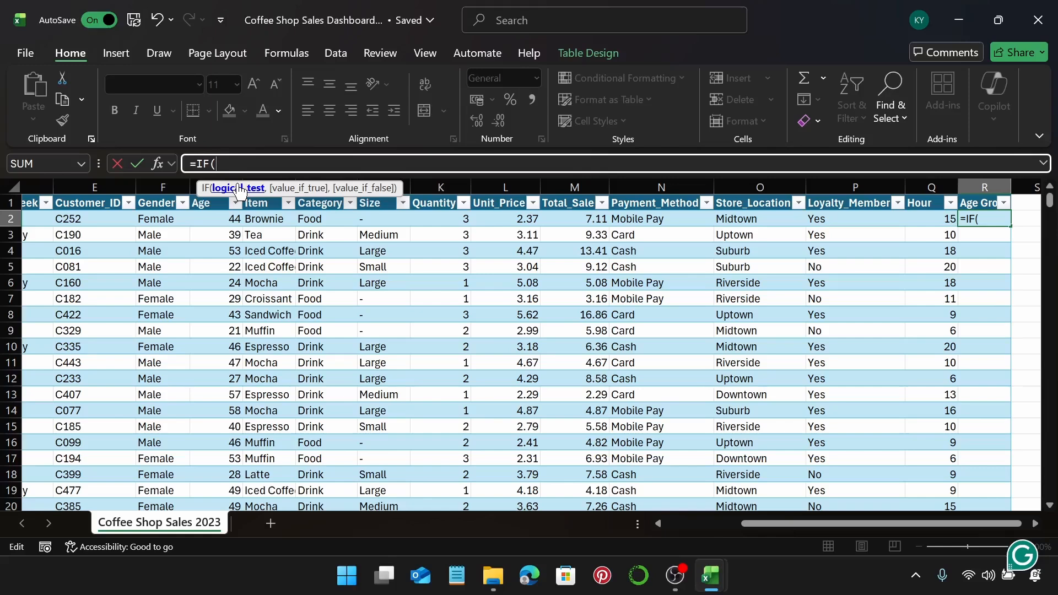
pyautogui.write('[')
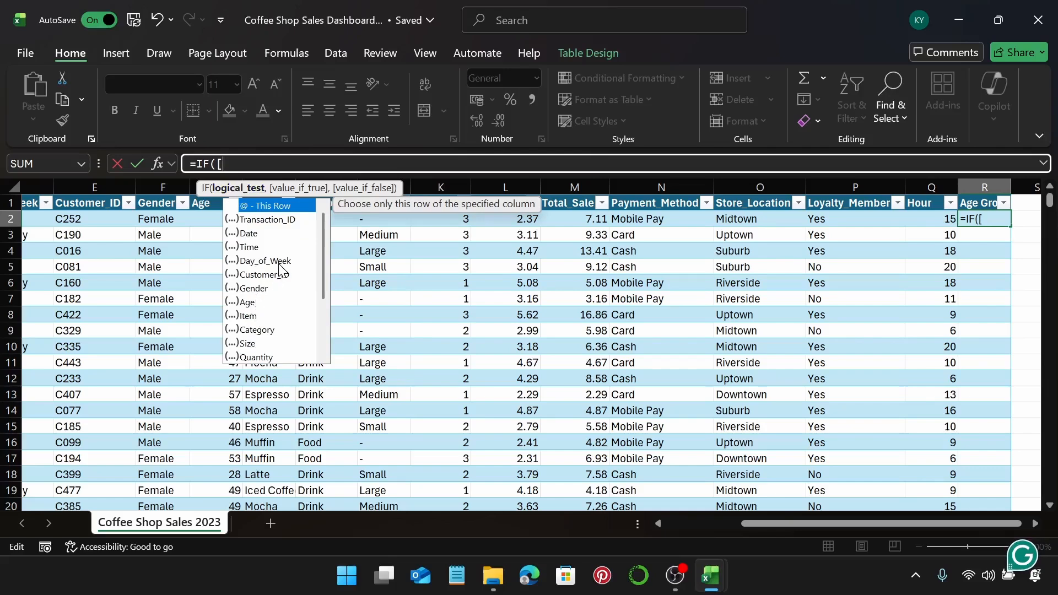
pyautogui.write('@A')
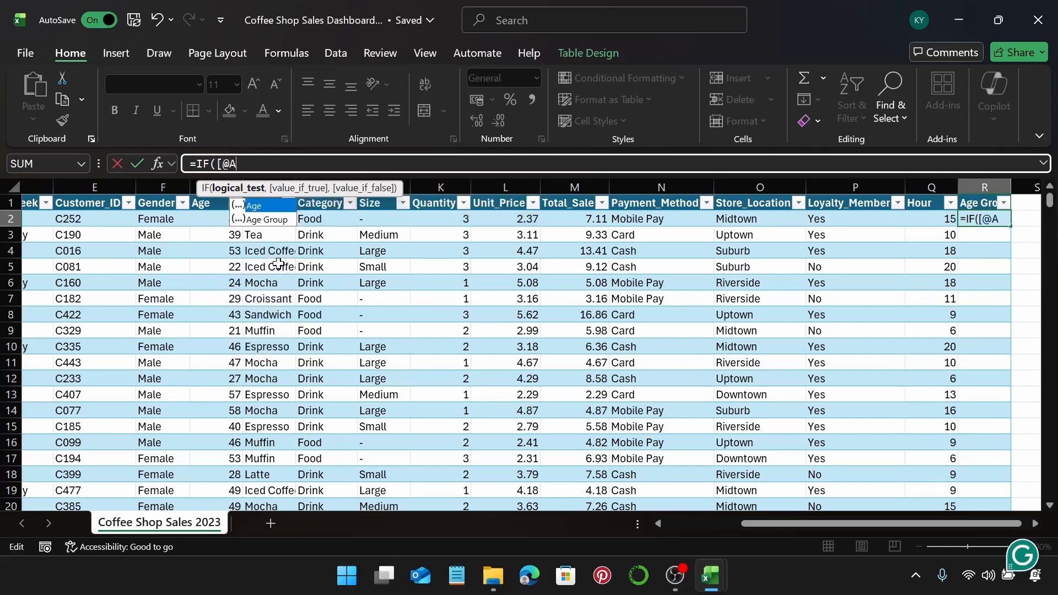
pyautogui.write('ge]<')
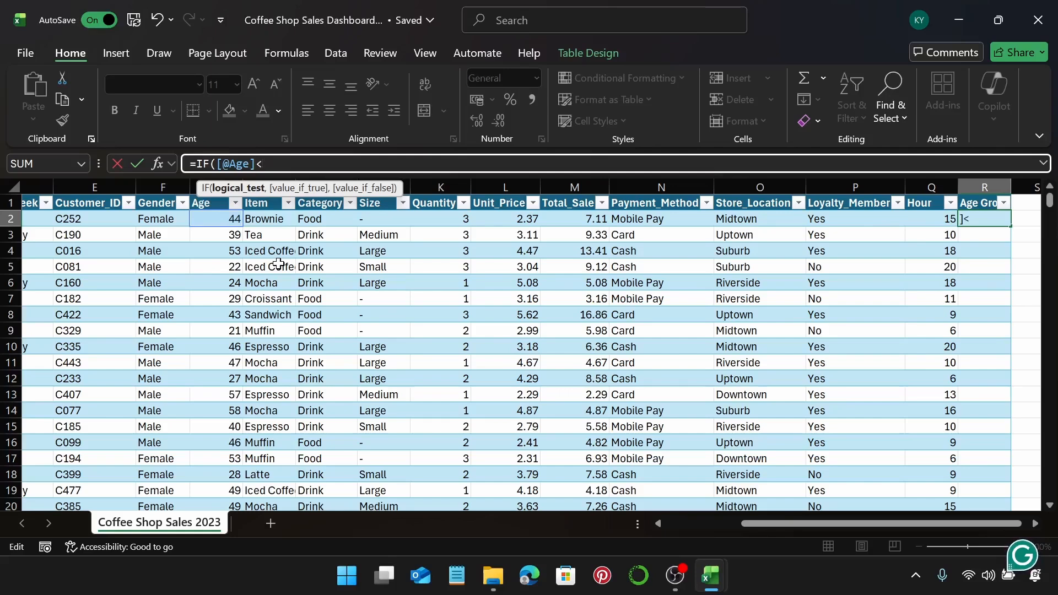
pyautogui.write('26,')
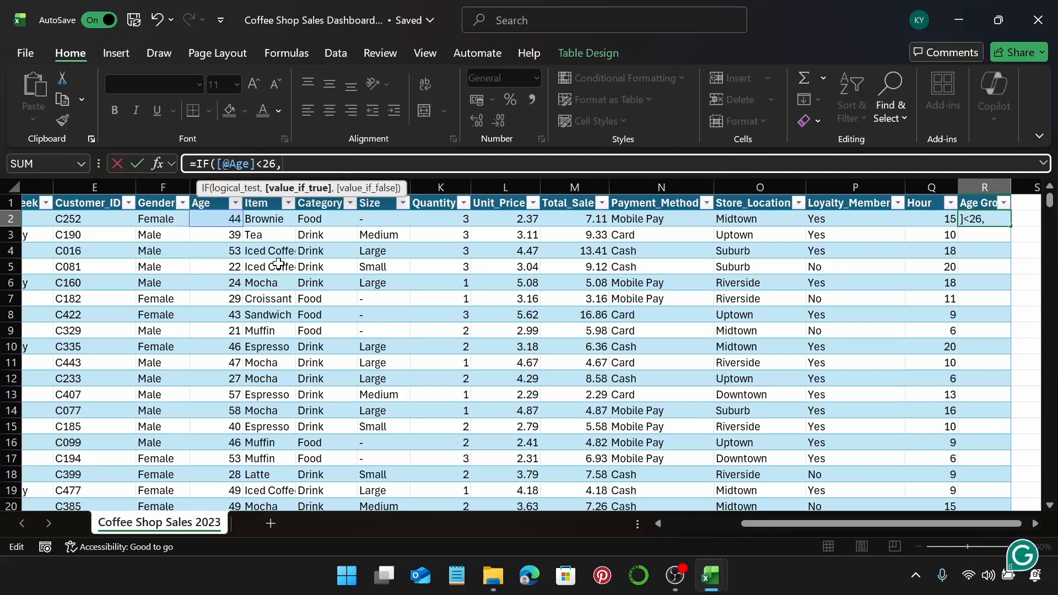
pyautogui.write('"18-25')
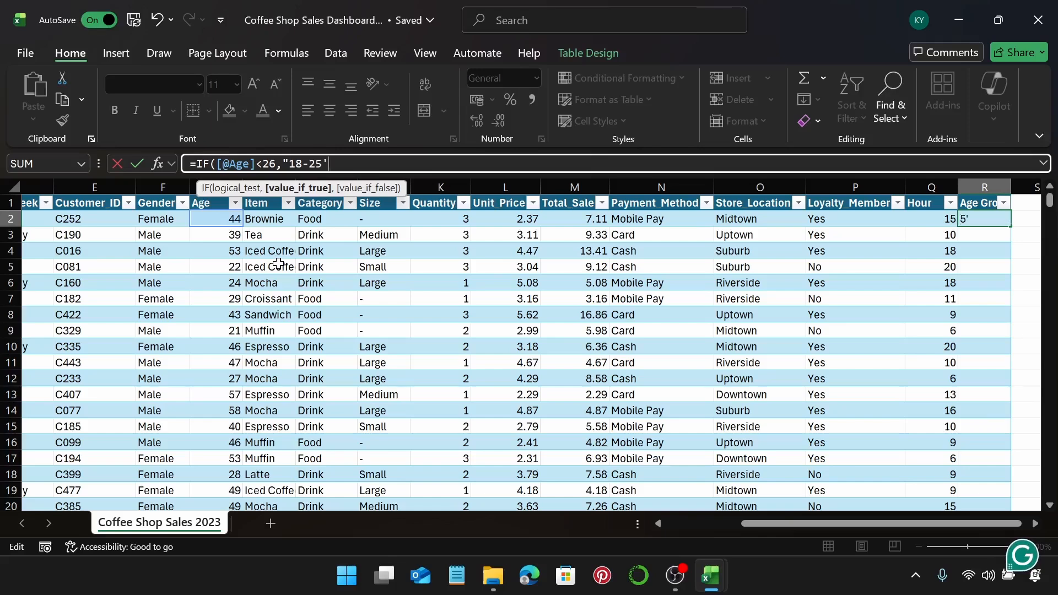
pyautogui.write('"')
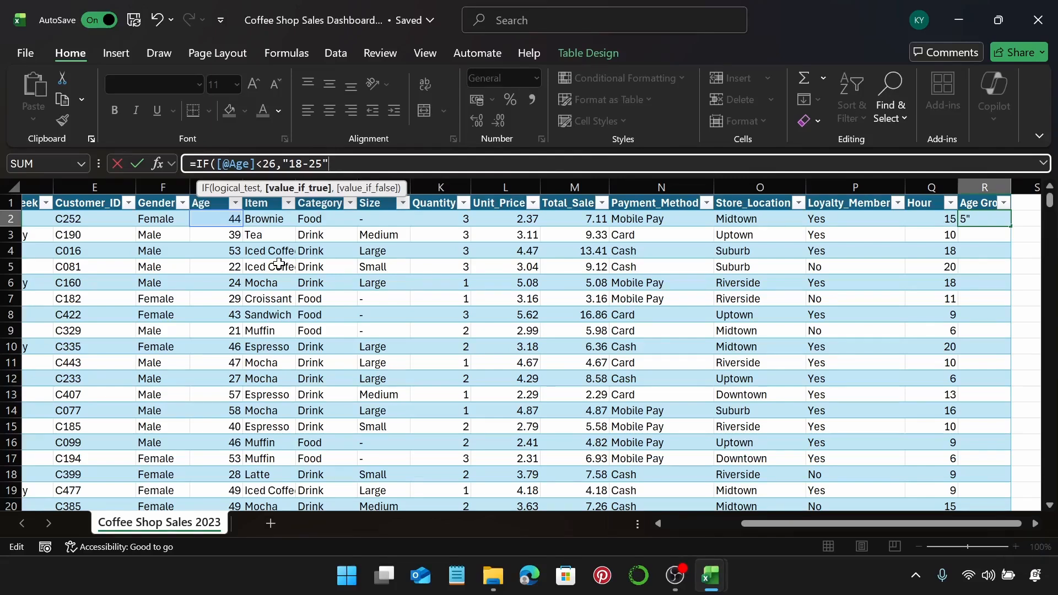
pyautogui.write(',')
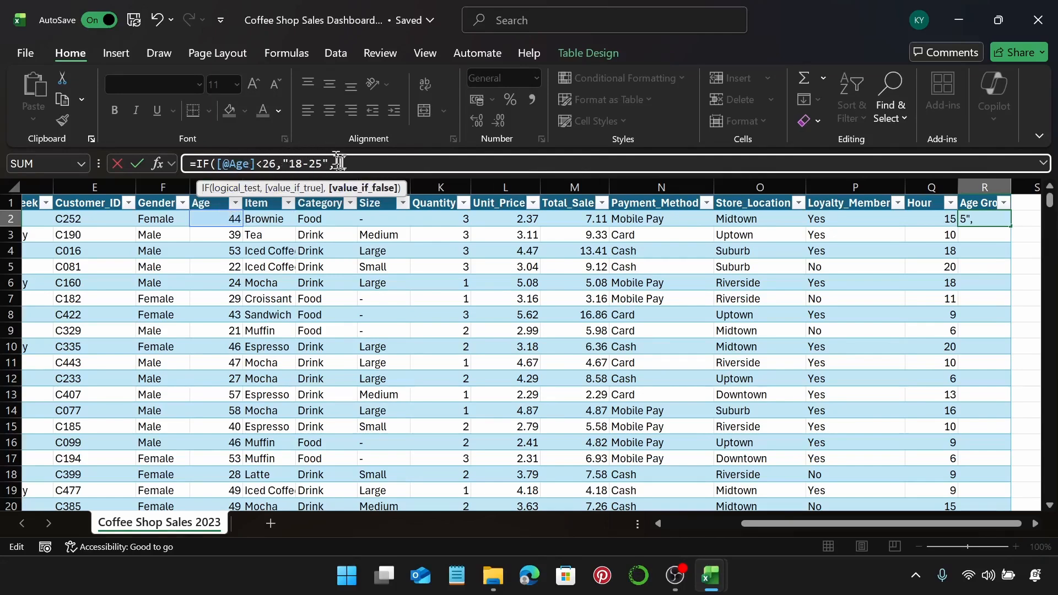
pyautogui.moveTo(335, 164); pyautogui.dragTo(196, 165)
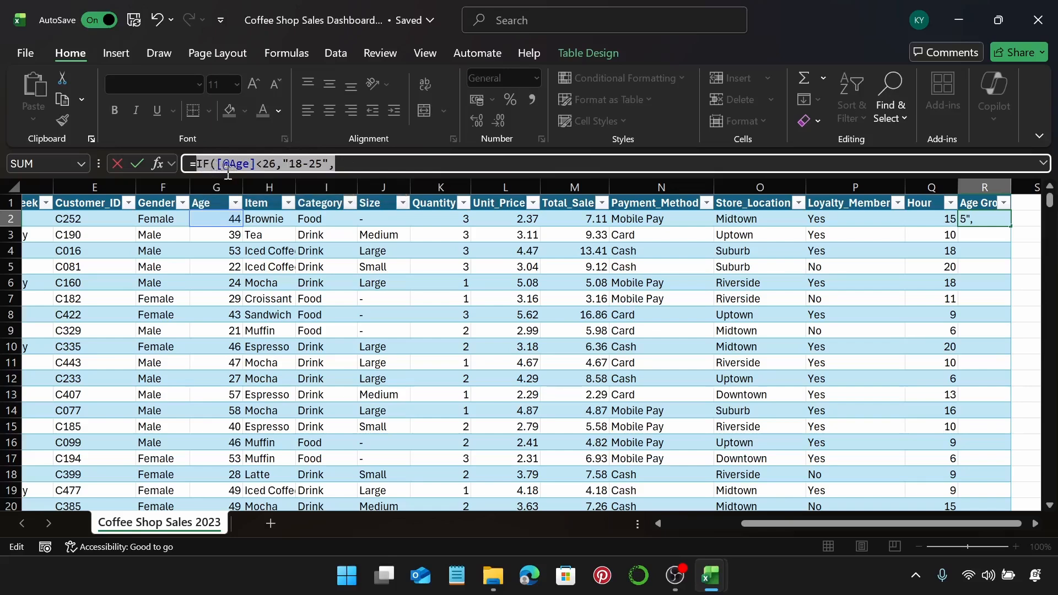
pyautogui.hotkey('ctrl', 'c')
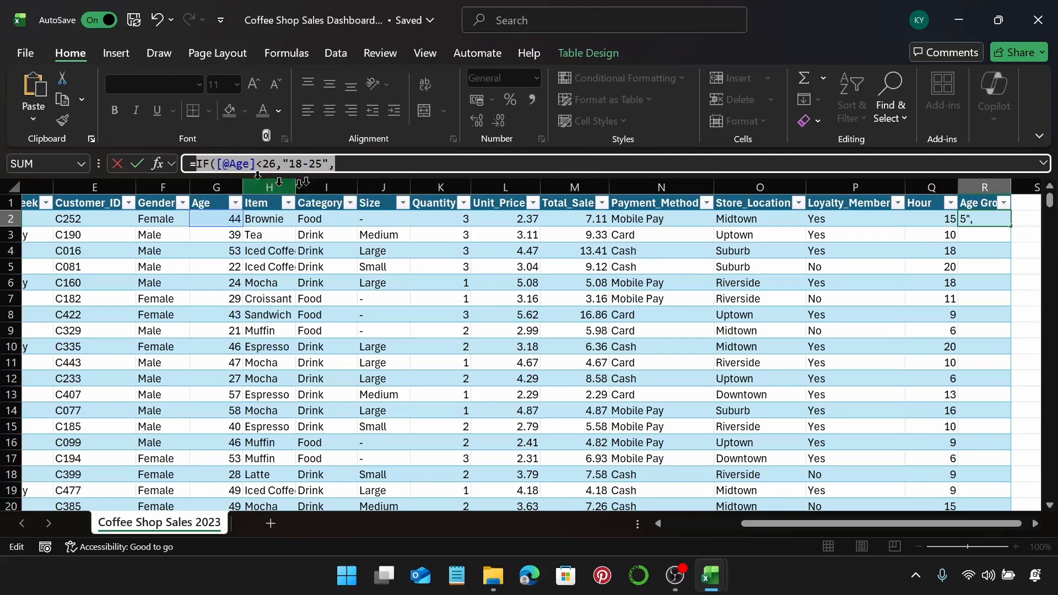
pyautogui.click(345, 165)
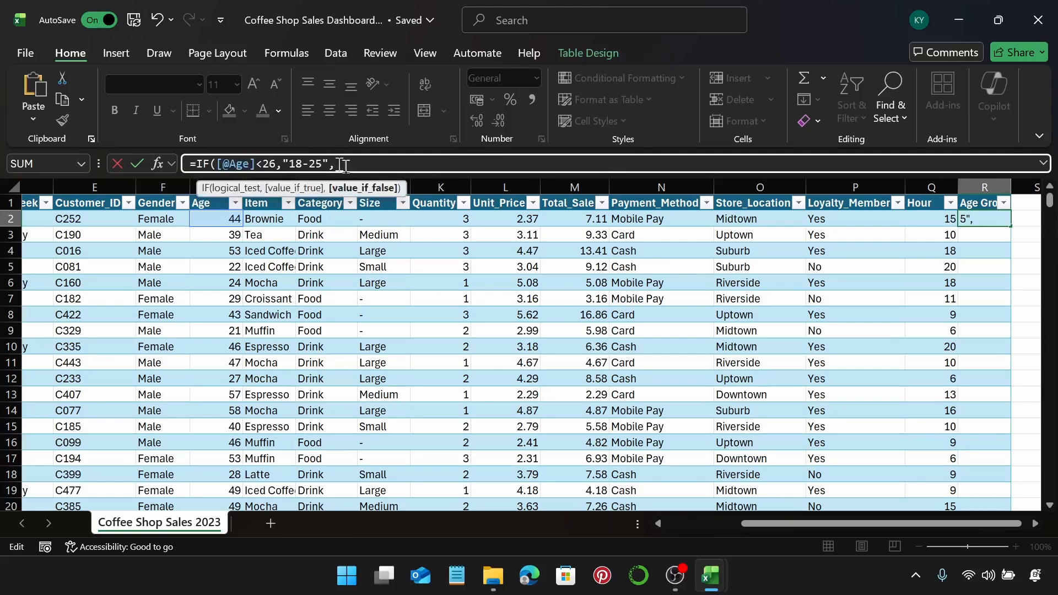
pyautogui.hotkey('ctrl', 'v')
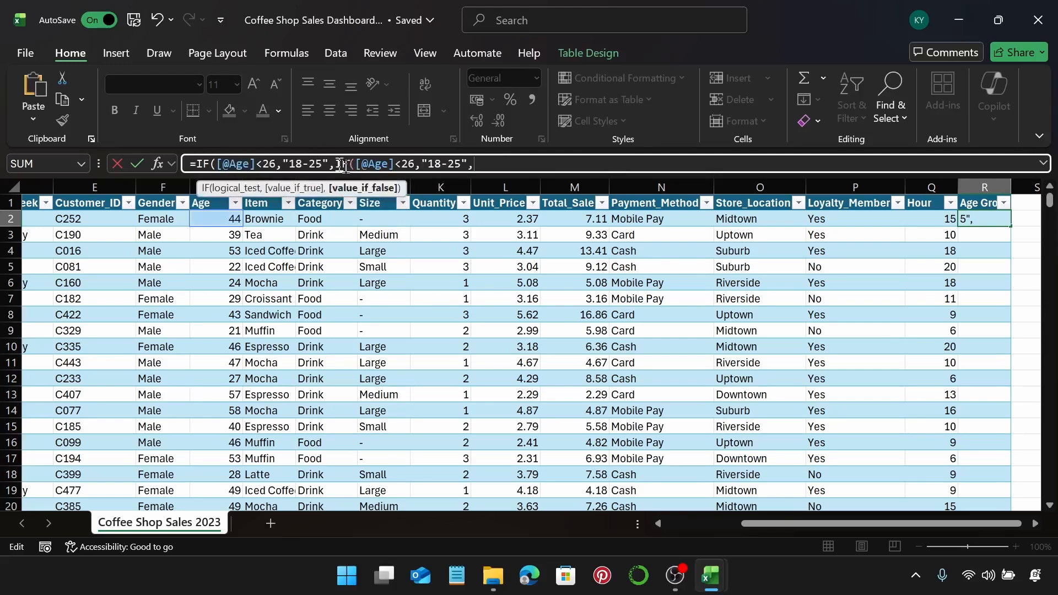
pyautogui.click(413, 165)
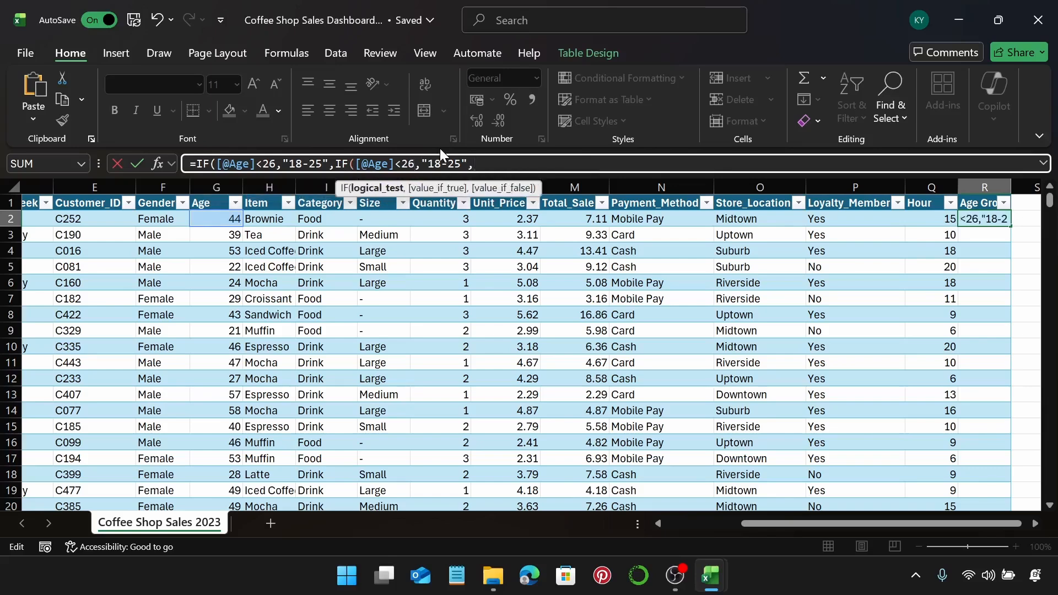
pyautogui.press('BackSpace')
pyautogui.write('3')
pyautogui.click(441, 163)
pyautogui.press('BackSpace')
pyautogui.press('BackSpace')
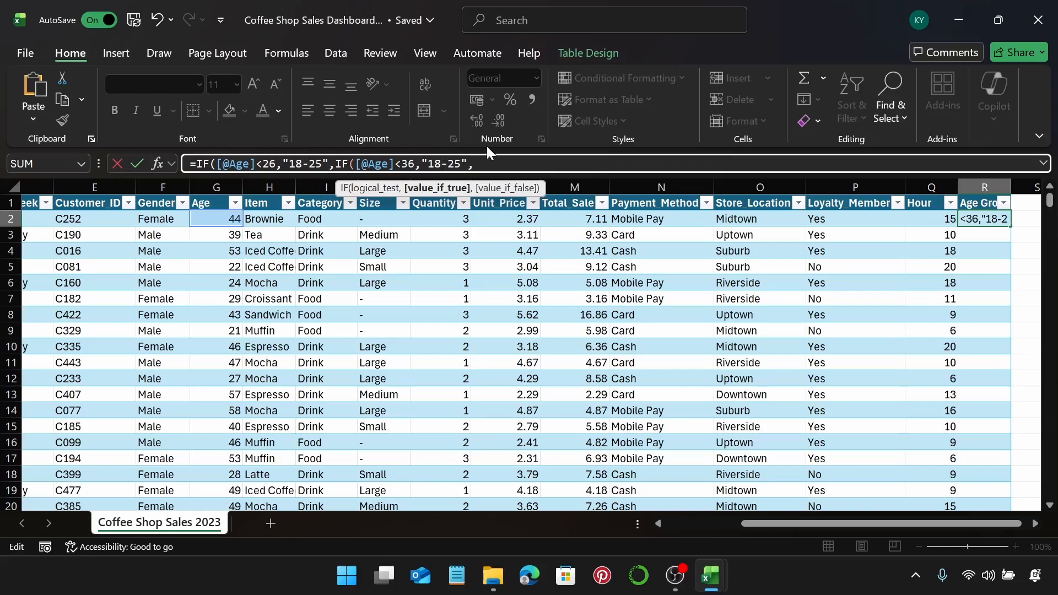
pyautogui.write('26')
pyautogui.click(466, 163)
pyautogui.press('BackSpace')
pyautogui.write('3')
pyautogui.click(481, 166)
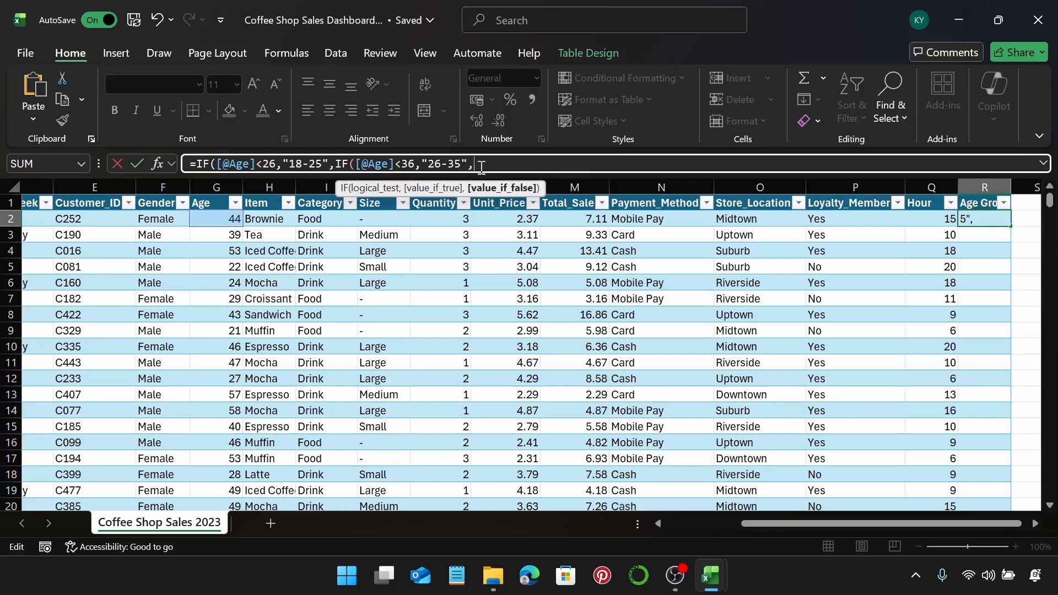
pyautogui.hotkey('ctrl', 'v')
pyautogui.click(543, 165)
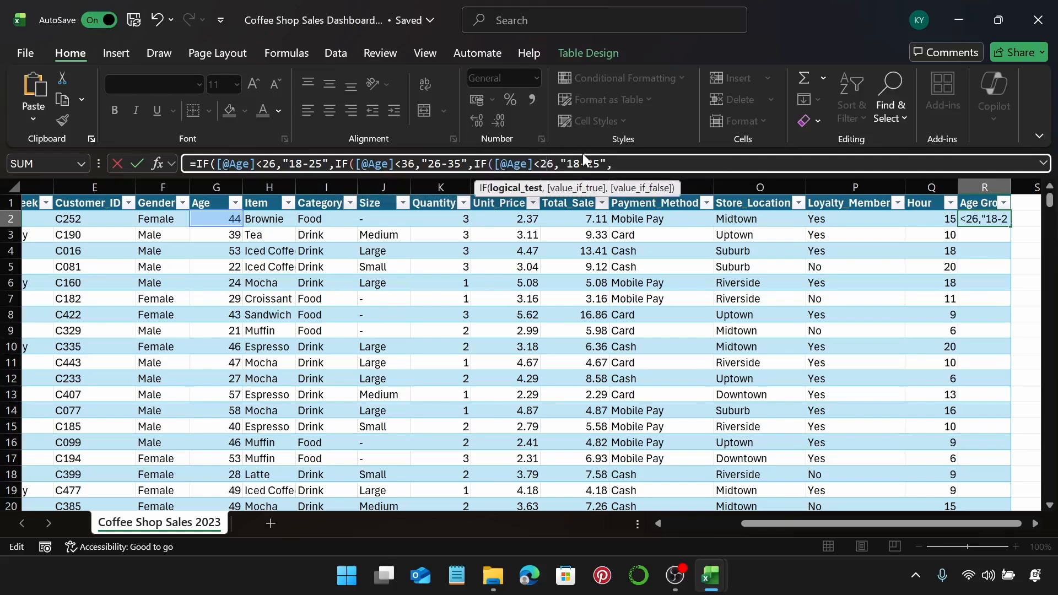
pyautogui.press('BackSpace')
pyautogui.write('4')
pyautogui.click(579, 161)
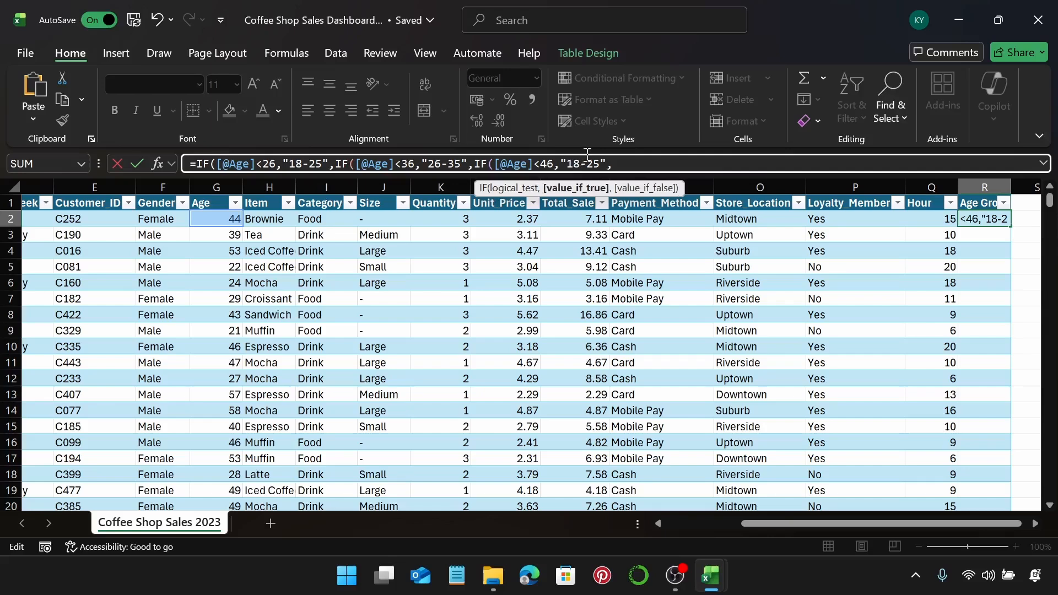
pyautogui.press('BackSpace')
pyautogui.press('BackSpace')
pyautogui.write('36')
pyautogui.click(599, 163)
pyautogui.press('BackSpace')
pyautogui.write('4')
pyautogui.click(623, 165)
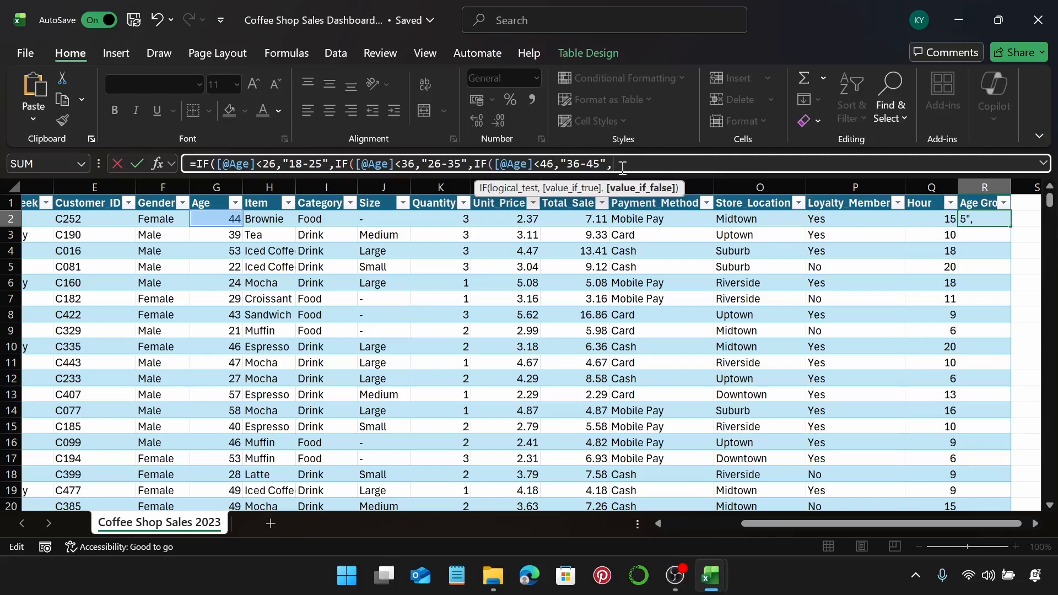
pyautogui.hotkey('ctrl', 'v')
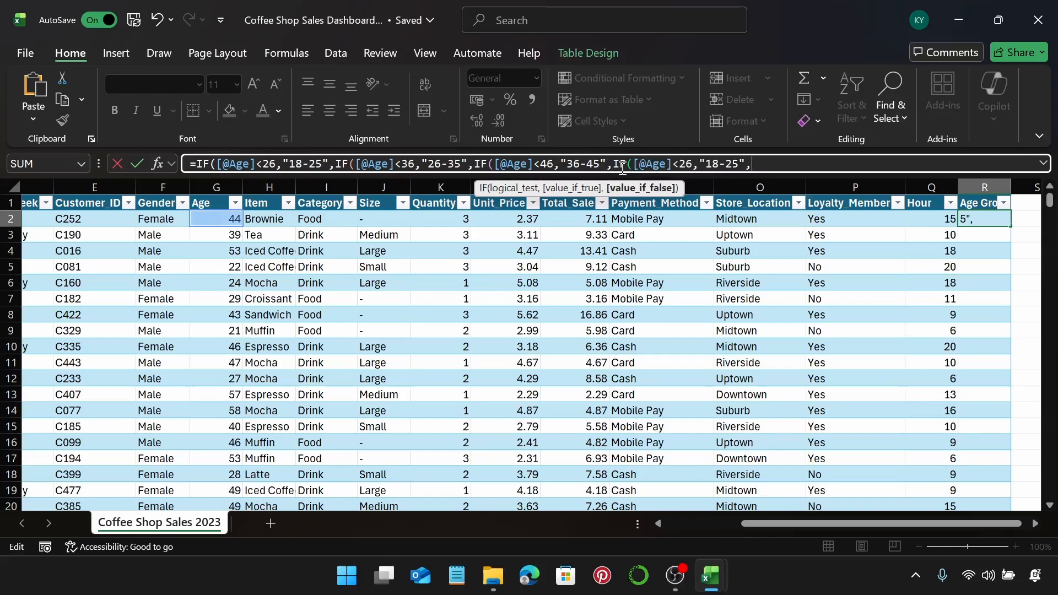
pyautogui.click(694, 164)
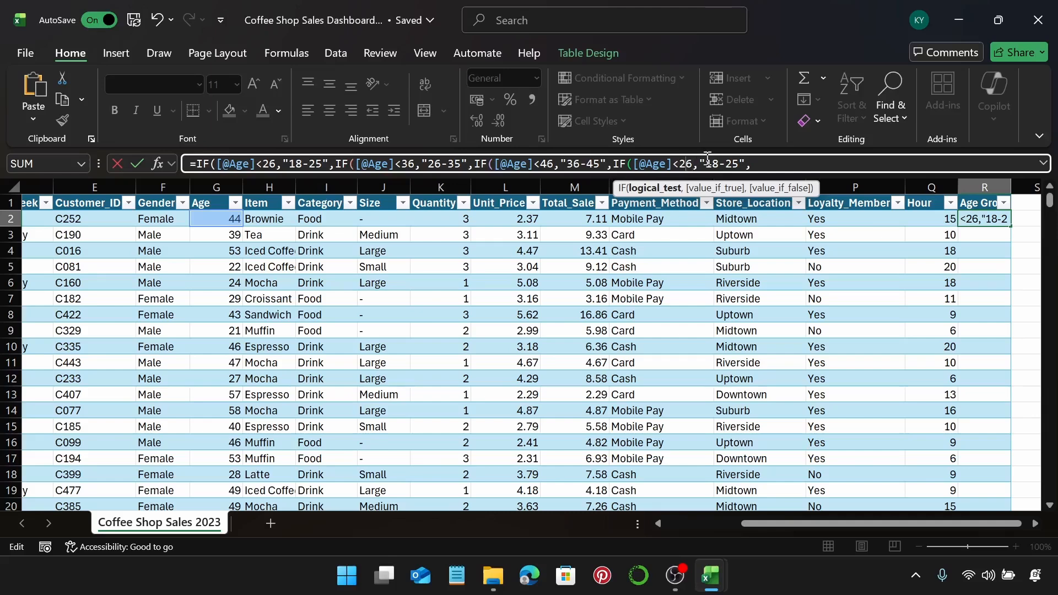
pyautogui.press('BackSpace')
pyautogui.write('5')
pyautogui.click(719, 161)
pyautogui.press('BackSpace')
pyautogui.press('BackSpace')
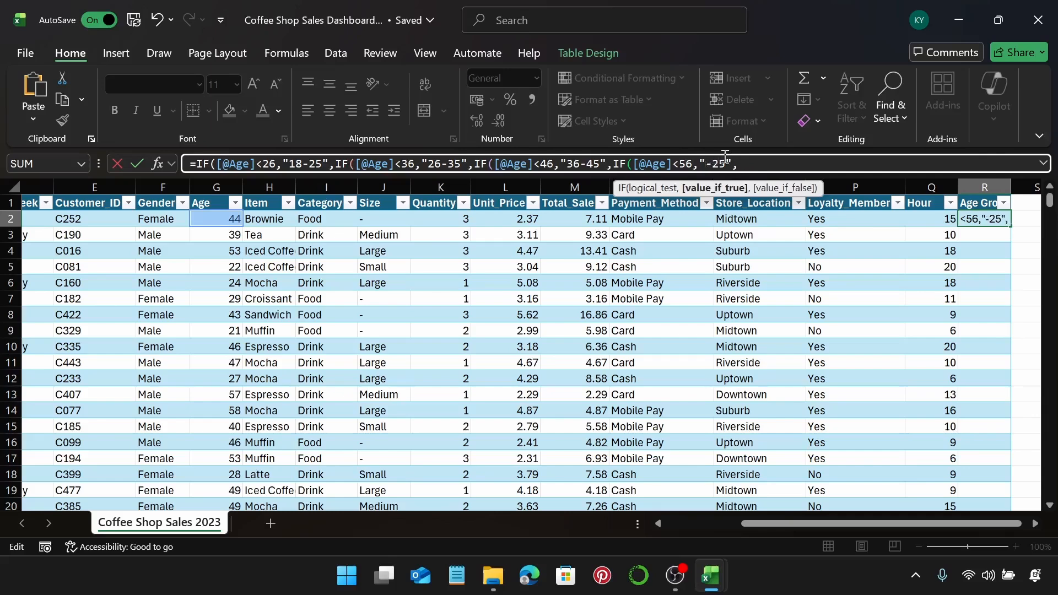
pyautogui.write('46')
pyautogui.click(732, 166)
pyautogui.press('BackSpace')
pyautogui.write('5')
# Finish the nested formula with "56+" as the final value and four closing parentheses, and enter it to fill the Age Group column.
pyautogui.click(765, 162)
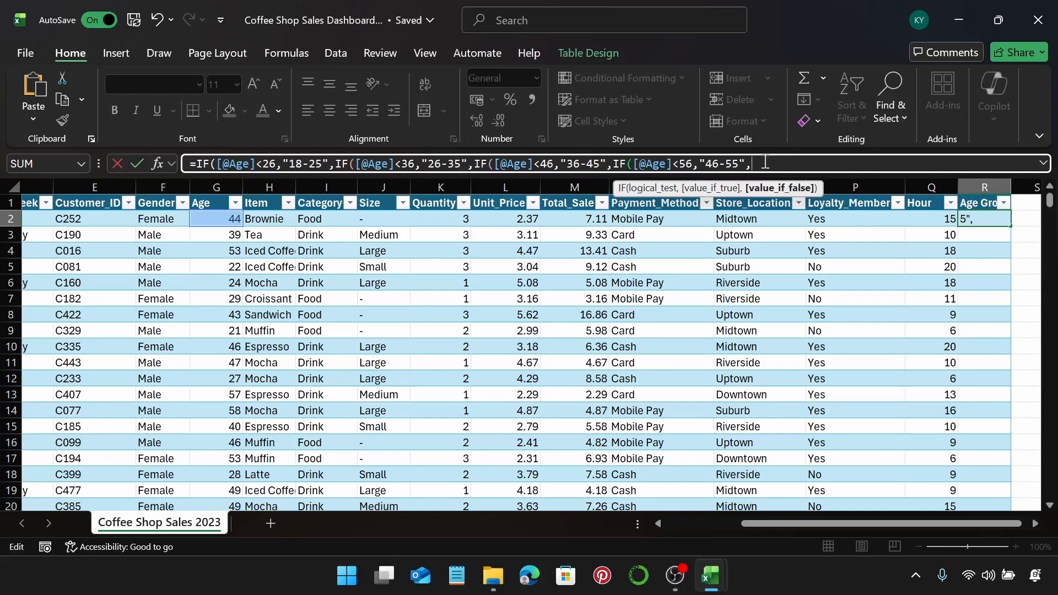
pyautogui.write('"56+')
pyautogui.write('))))')
pyautogui.write('"')
pyautogui.click(820, 164)
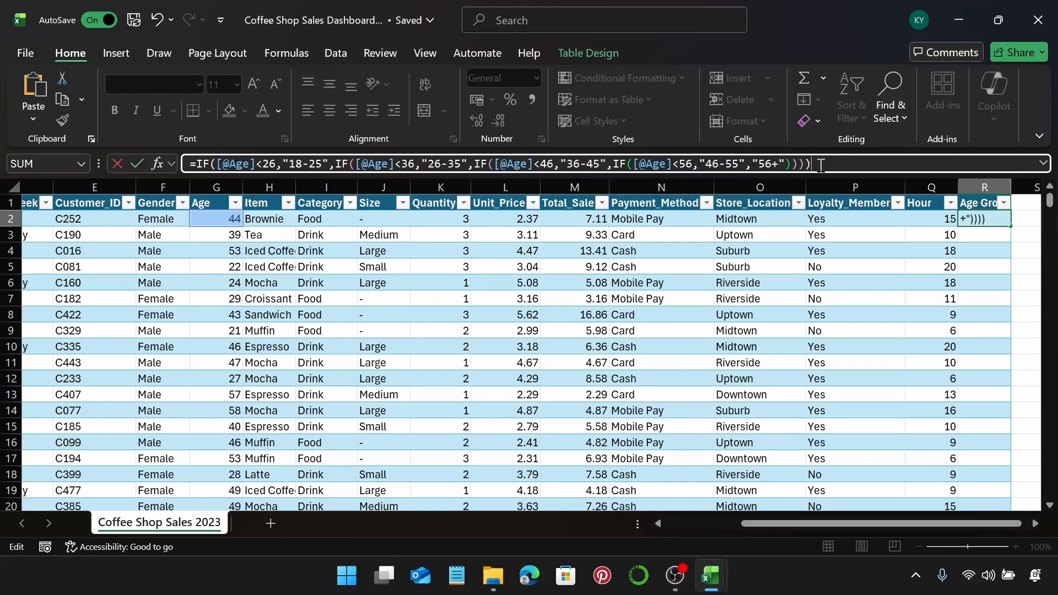
pyautogui.press('Return')
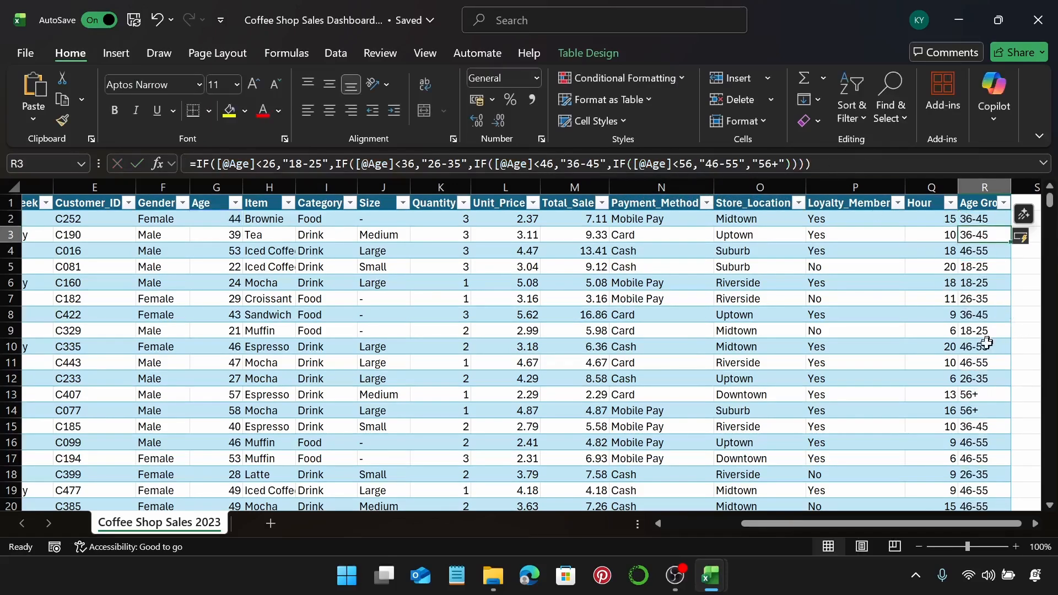
pyautogui.hscroll(2, 972, 361)
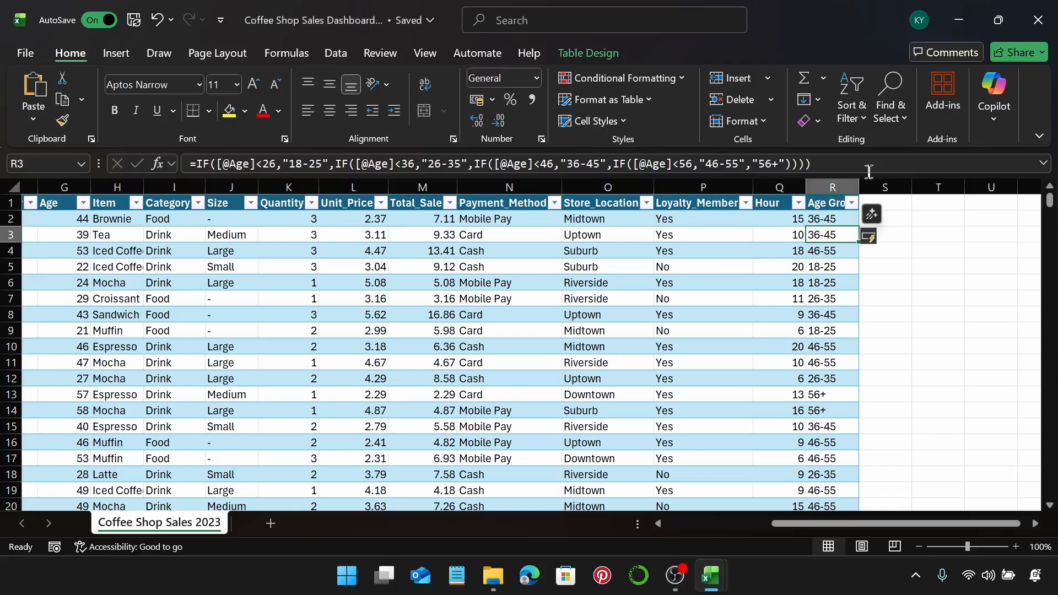
pyautogui.scroll(-3, 884, 348)
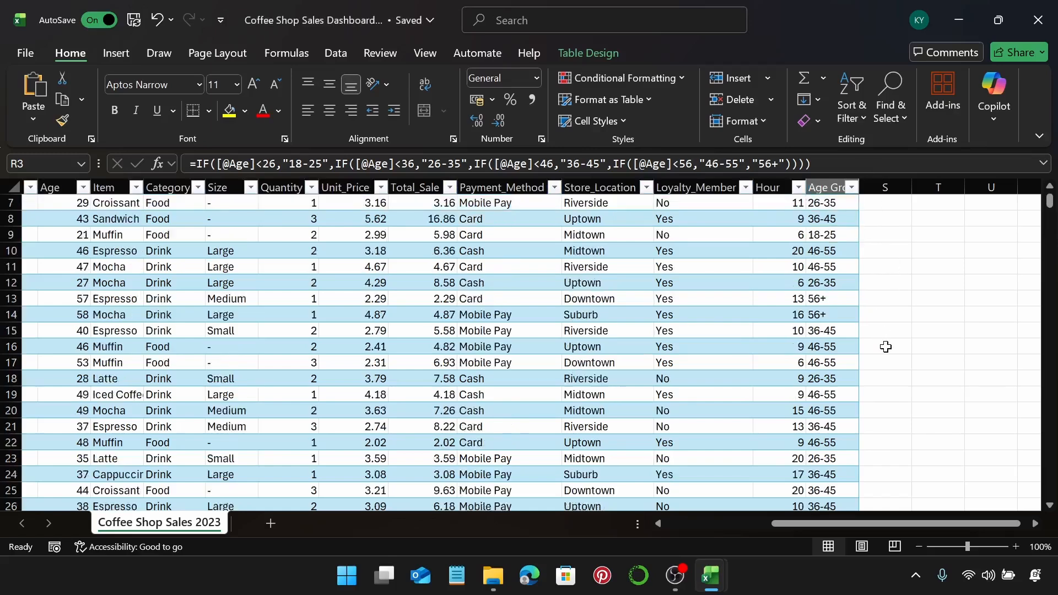
pyautogui.scroll(-3, 886, 347)
pyautogui.scroll(6, 885, 347)
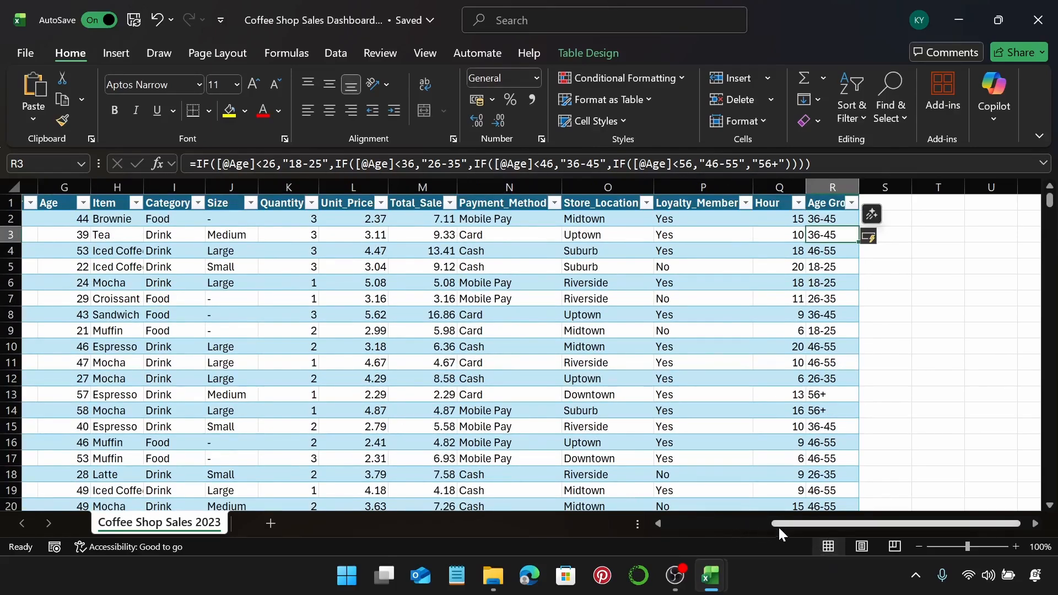
# Add a new worksheet named "KPIs" after the Coffee Shop Sales 2023 sheet and select its cell C1.
pyautogui.click(270, 523)
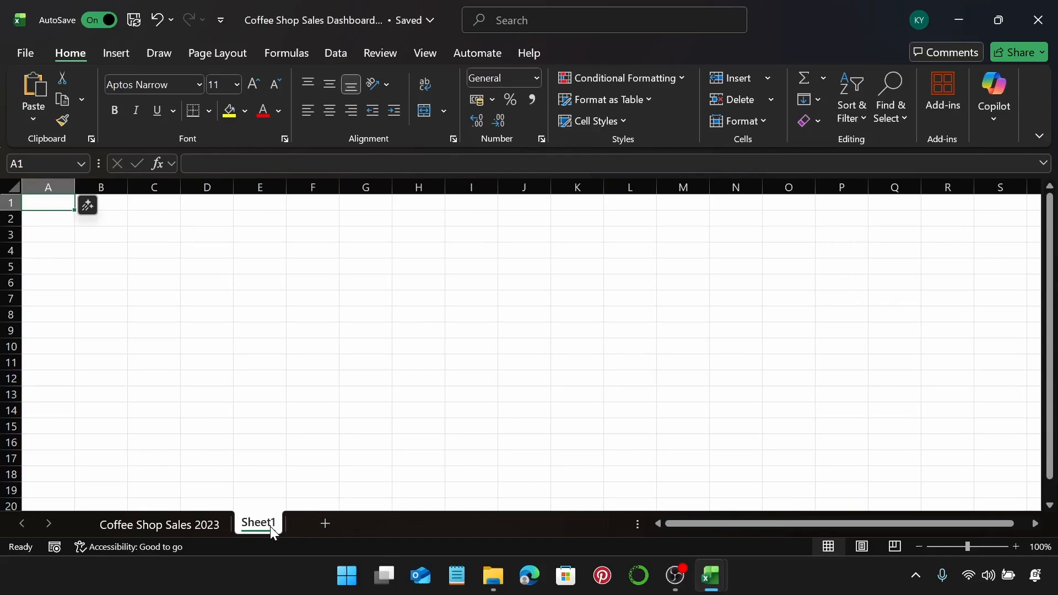
pyautogui.doubleClick(270, 524)
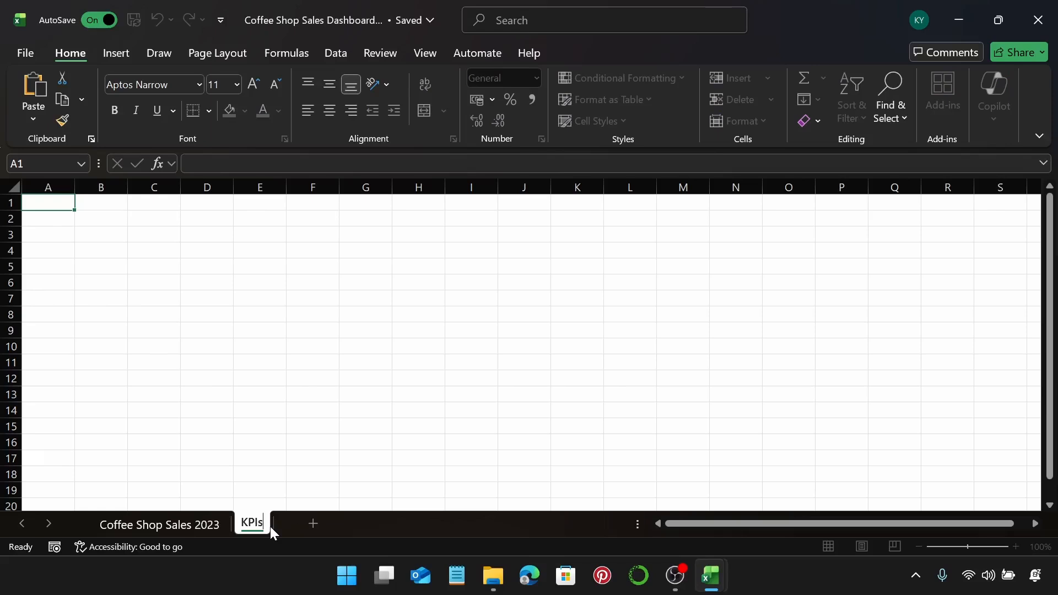
pyautogui.press('Return')
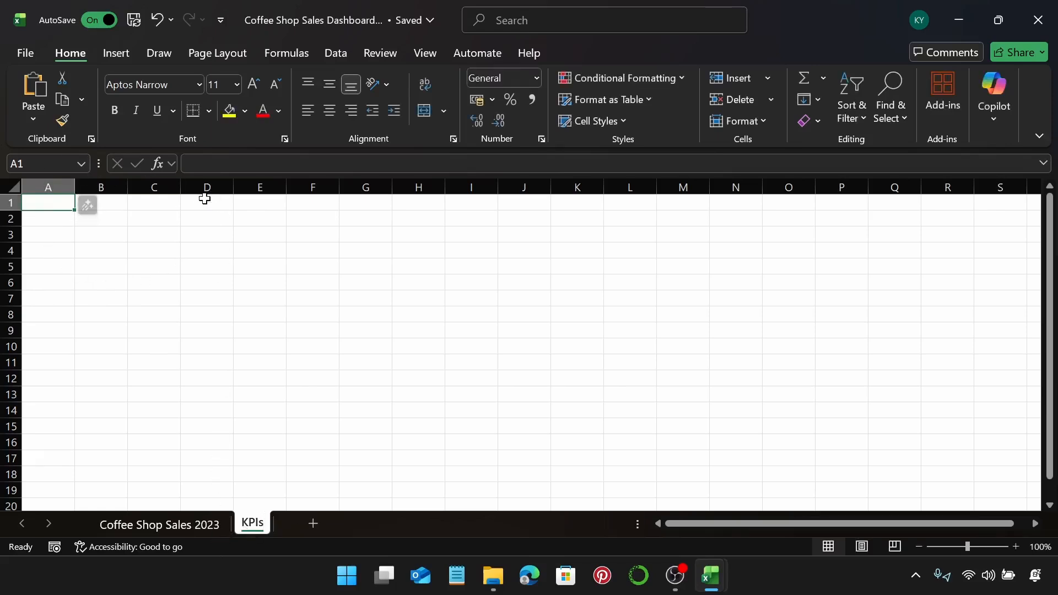
pyautogui.click(155, 208)
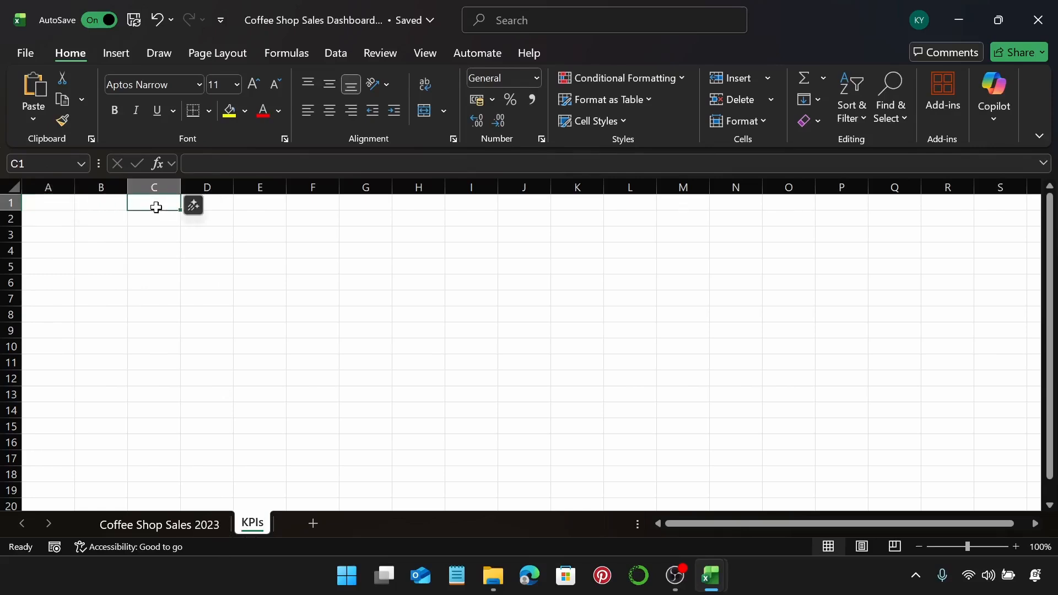
# Enter the heading "Total Sales" in cell C2 of the KPIs sheet.
pyautogui.click(154, 218)
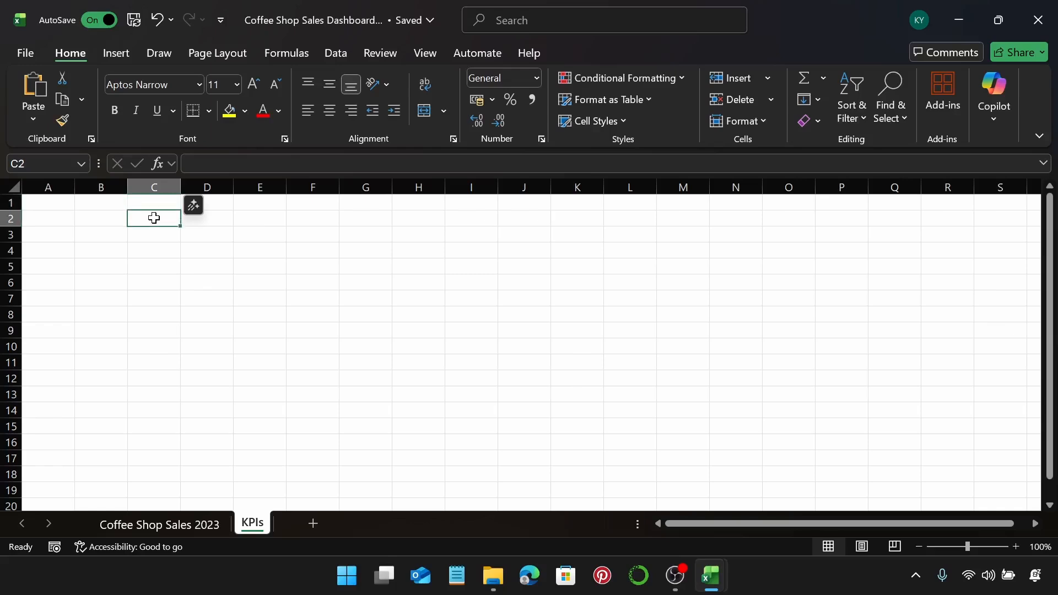
pyautogui.write('T')
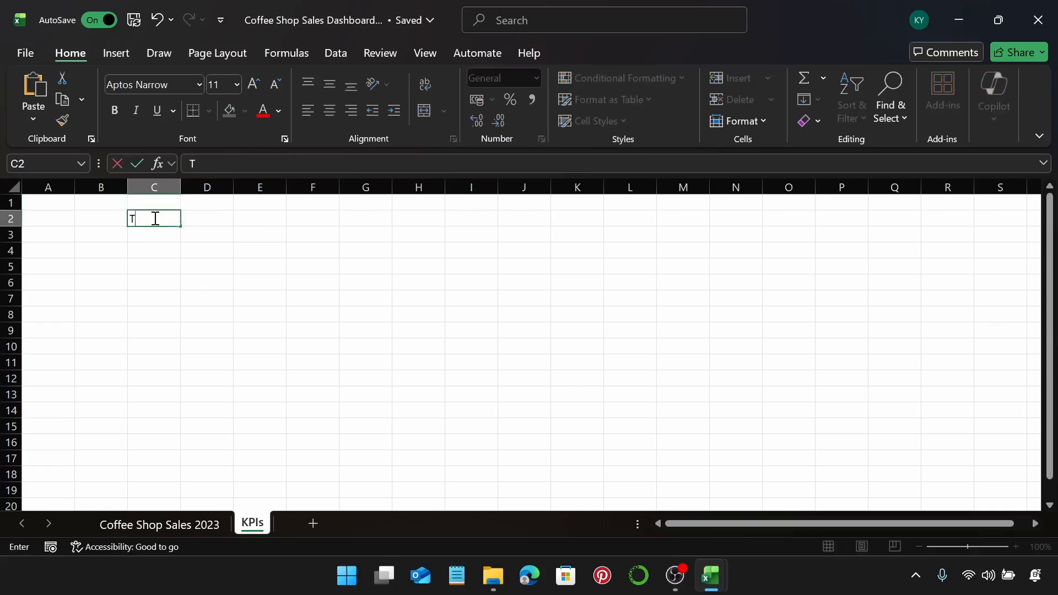
pyautogui.write('otal Sales')
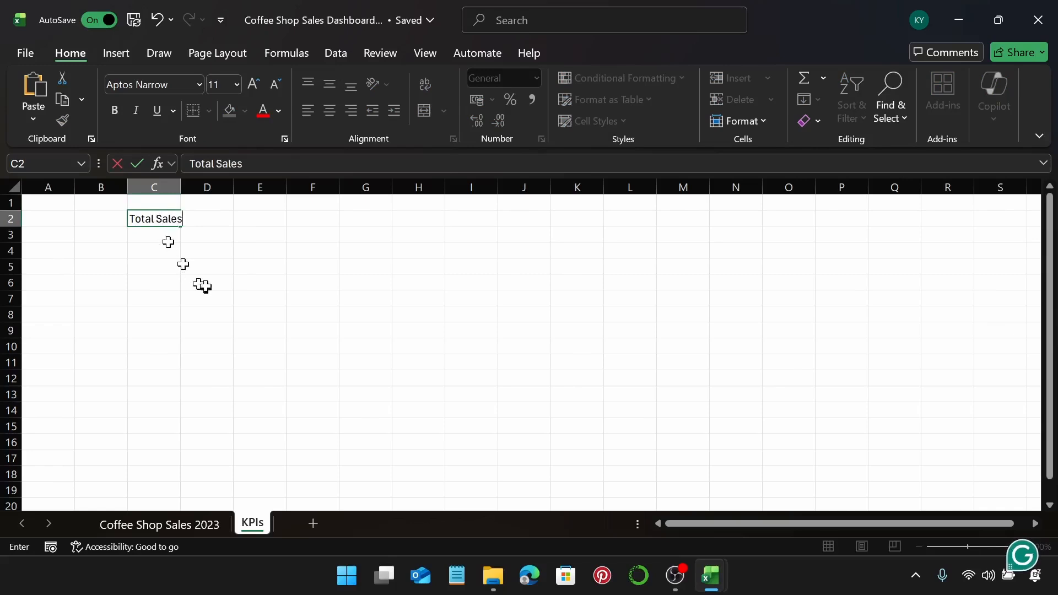
pyautogui.click(142, 238)
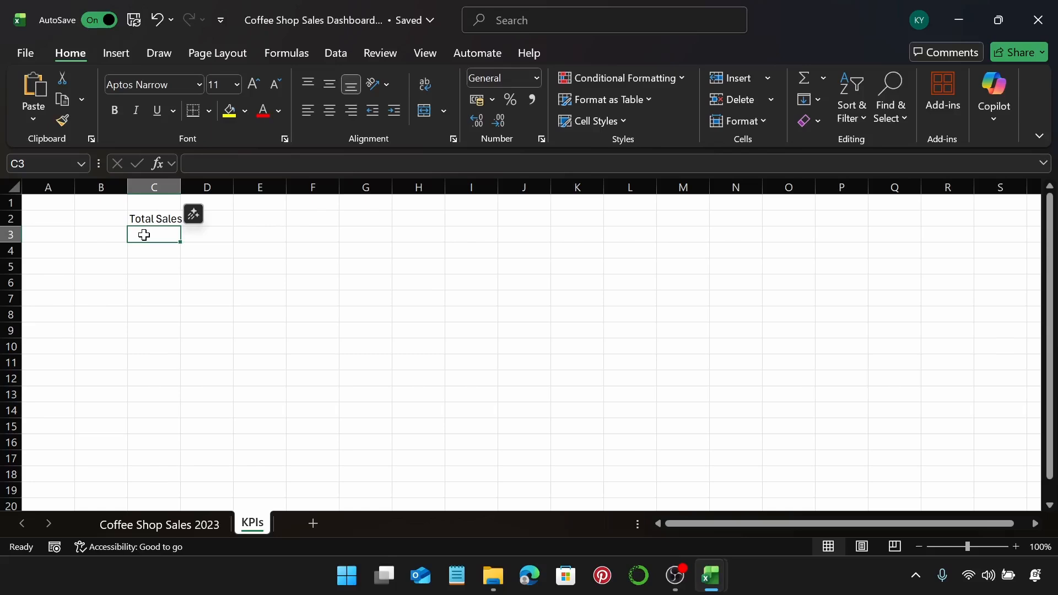
# Enter the formula =SUM(Table1[Total_Sale]) in cell C3, referencing the Total_Sale column on the Coffee Shop Sales 2023 sheet.
pyautogui.click(276, 160)
pyautogui.write('=')
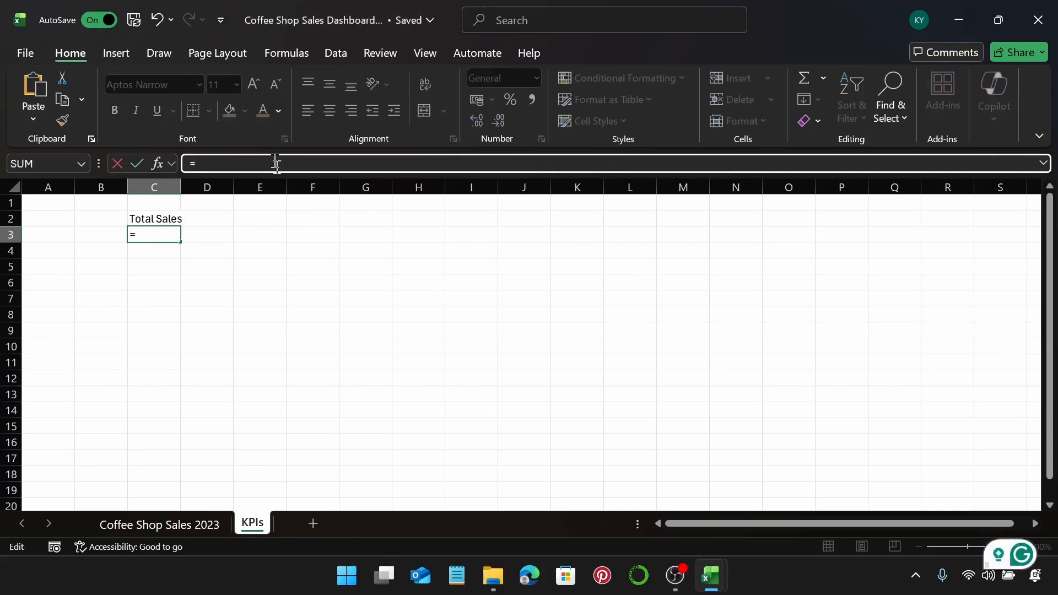
pyautogui.write('SUM')
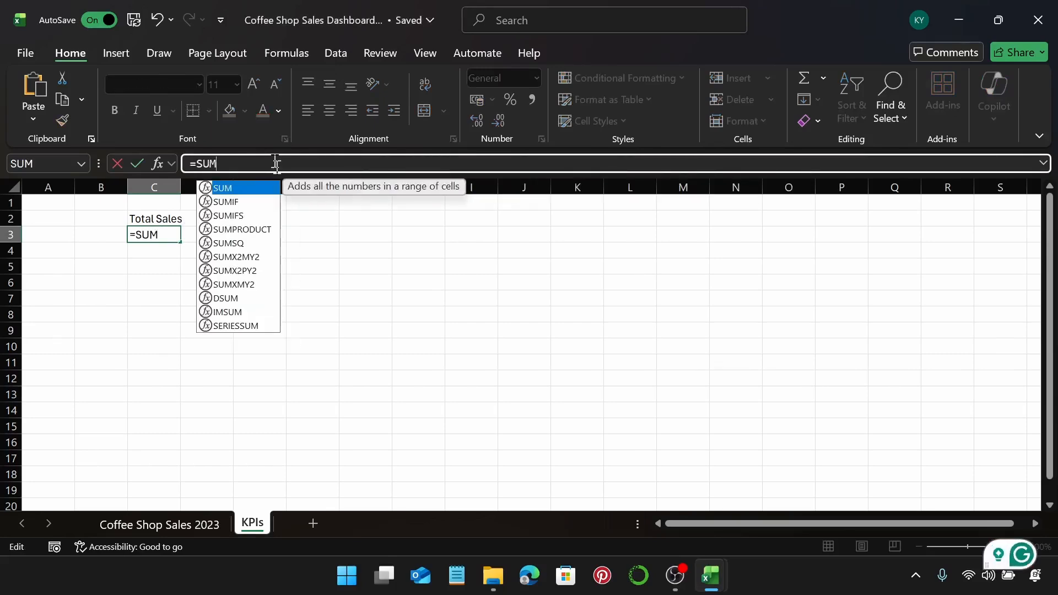
pyautogui.doubleClick(238, 188)
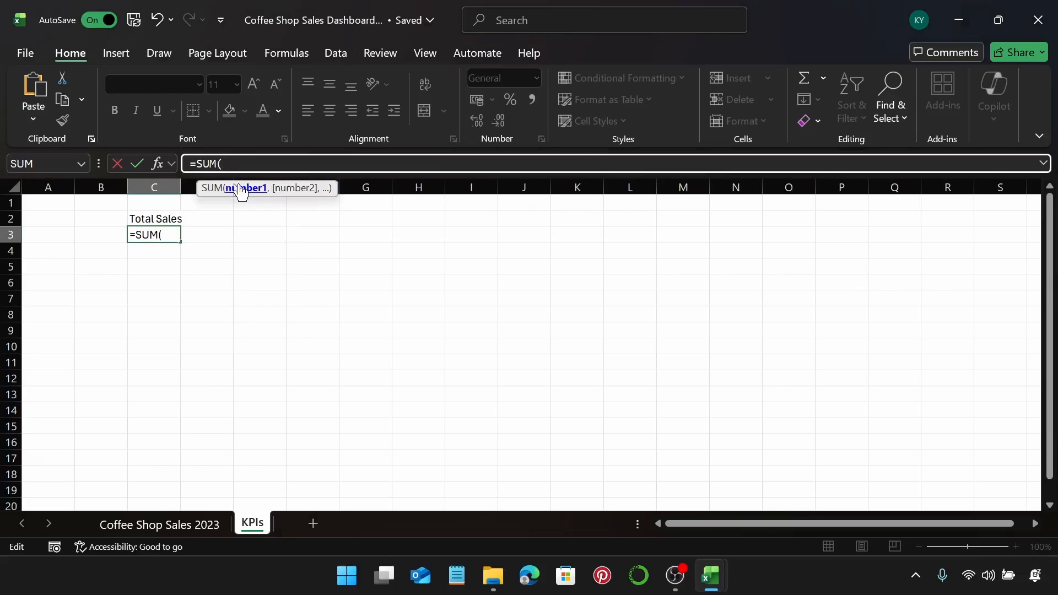
pyautogui.click(163, 522)
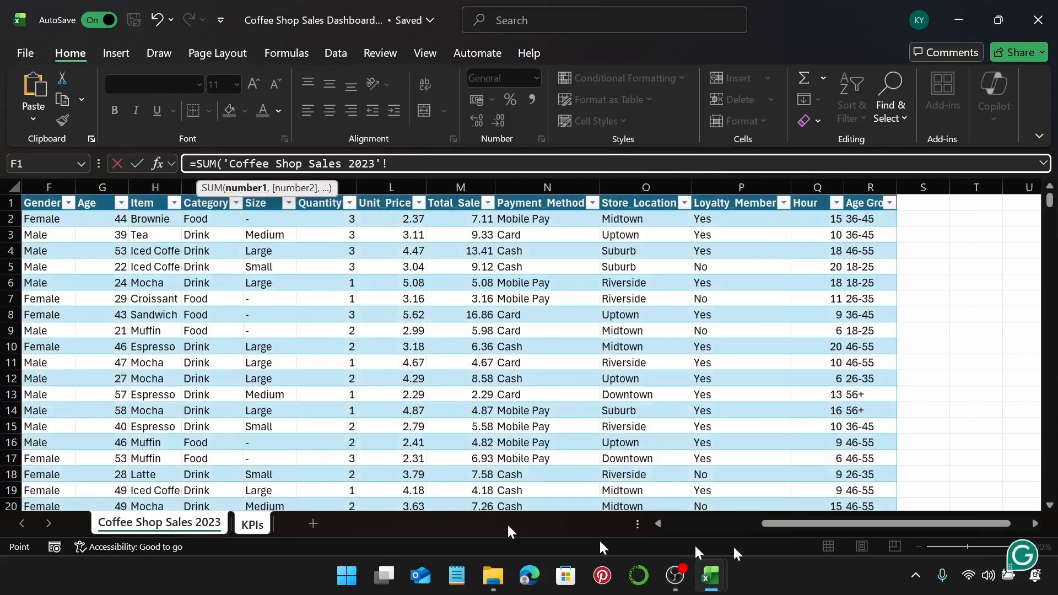
pyautogui.moveTo(864, 525); pyautogui.dragTo(699, 534)
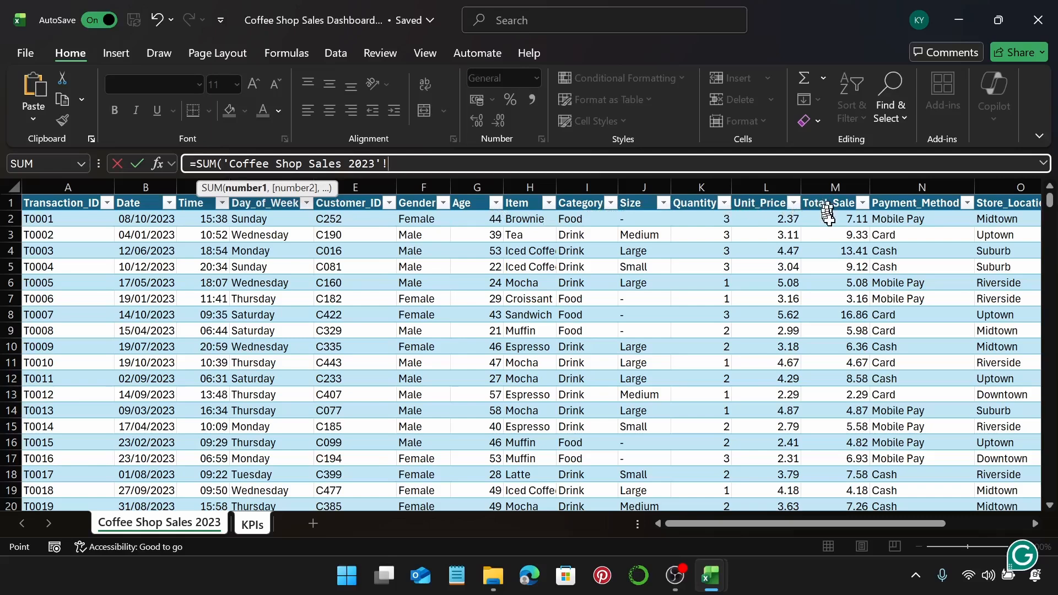
pyautogui.click(830, 222)
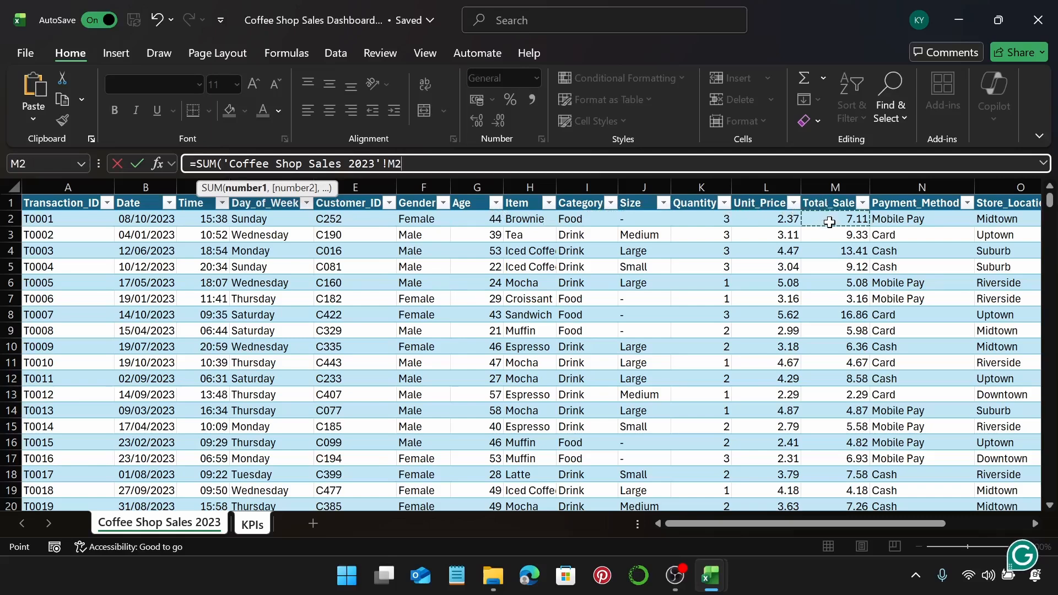
pyautogui.hotkey('ctrl', 'shift', 'Down')
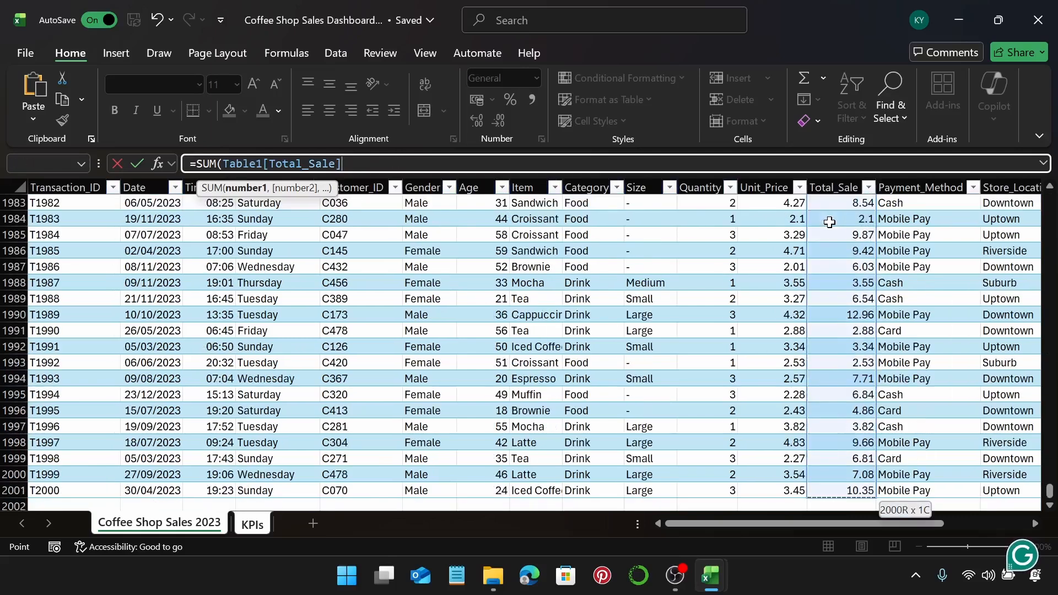
pyautogui.click(413, 163)
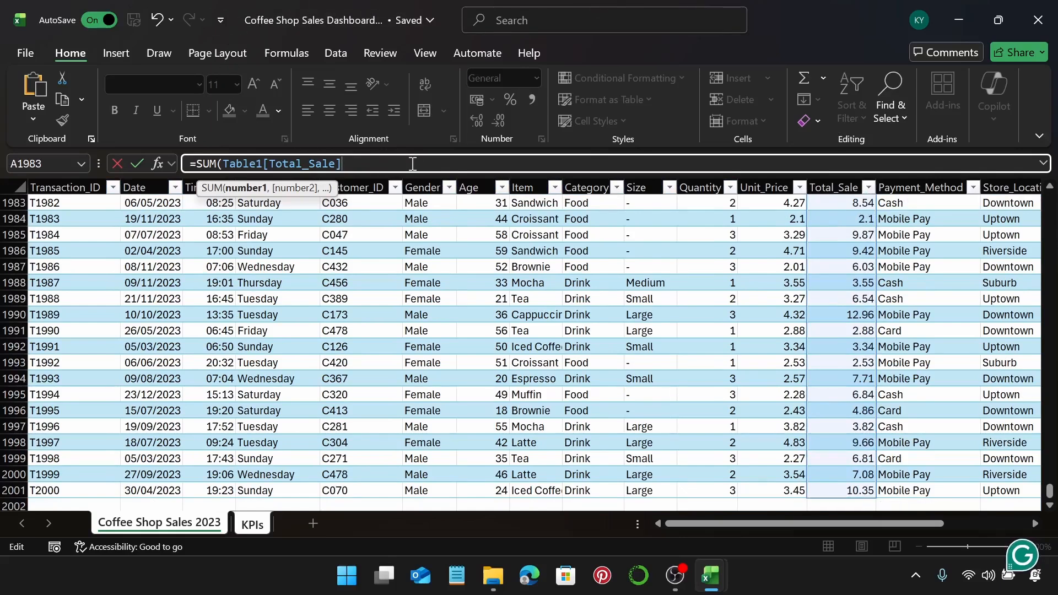
pyautogui.write(')')
pyautogui.press('Return')
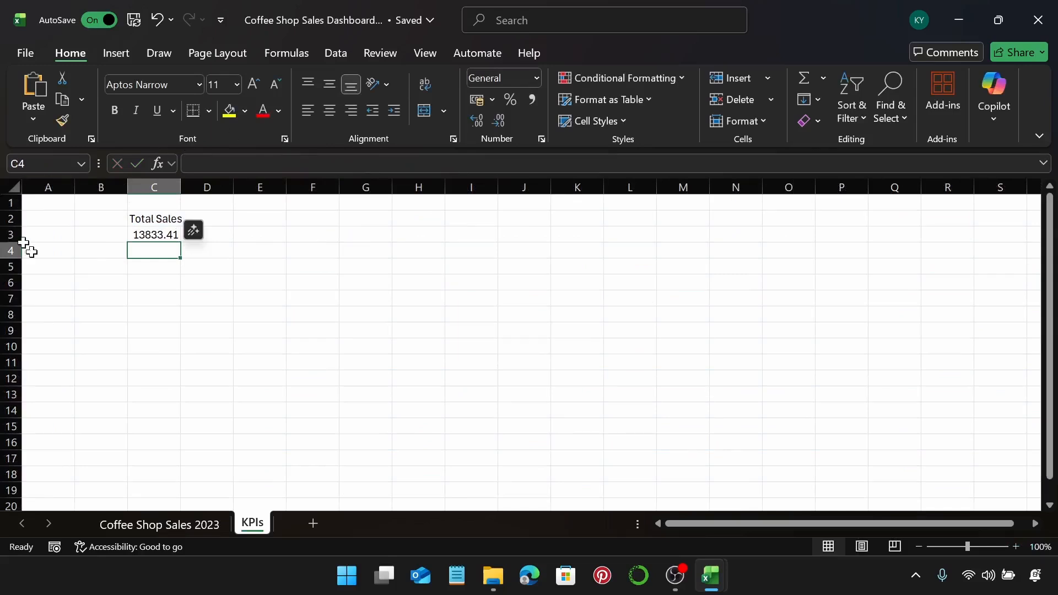
# Format the total sales value in C3 as Accounting with the dollar symbol.
pyautogui.click(143, 238)
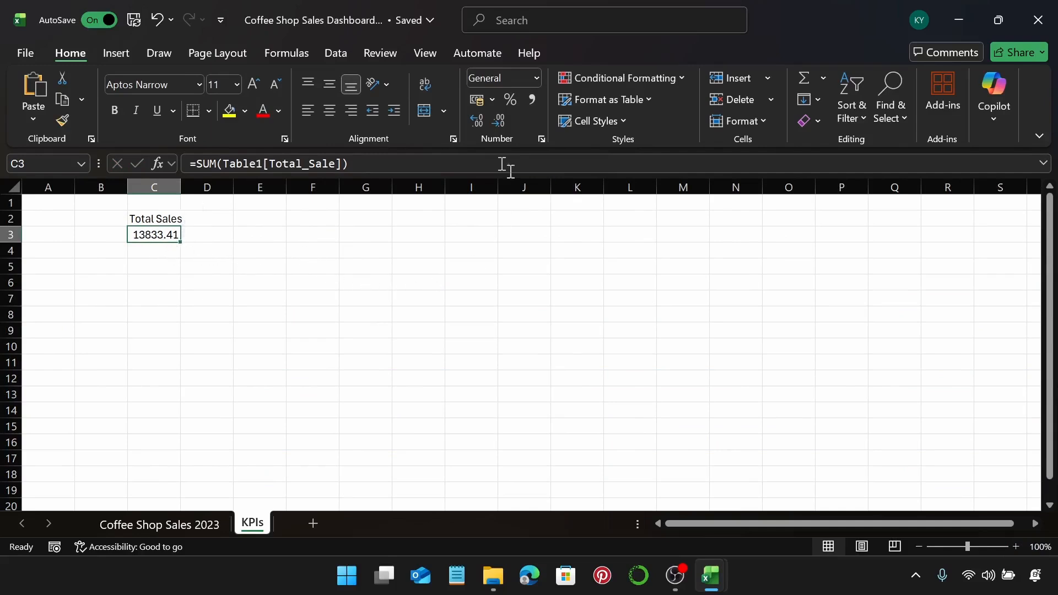
pyautogui.click(489, 102)
pyautogui.click(498, 124)
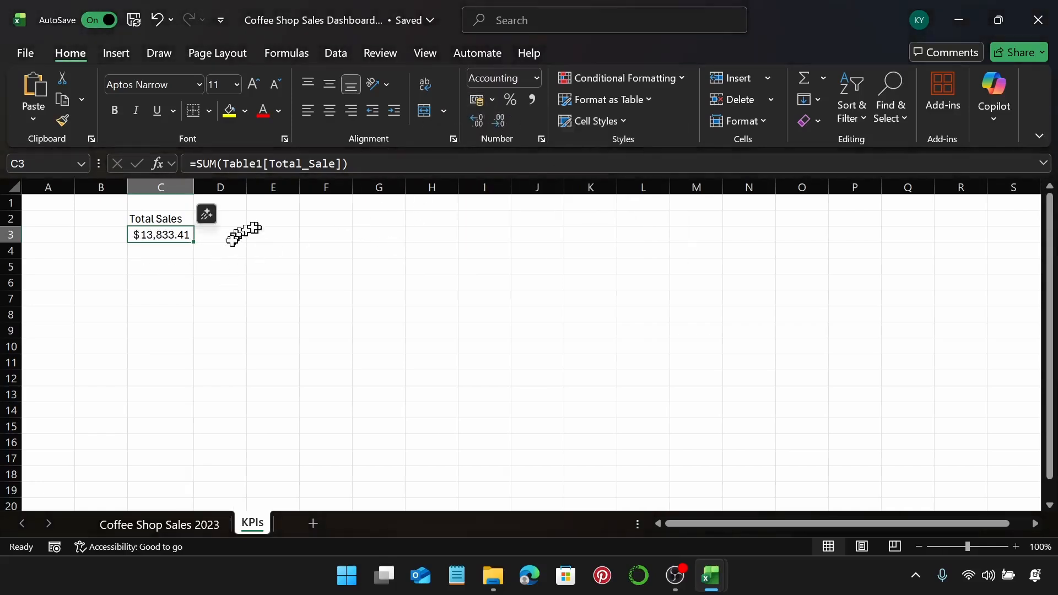
pyautogui.click(228, 264)
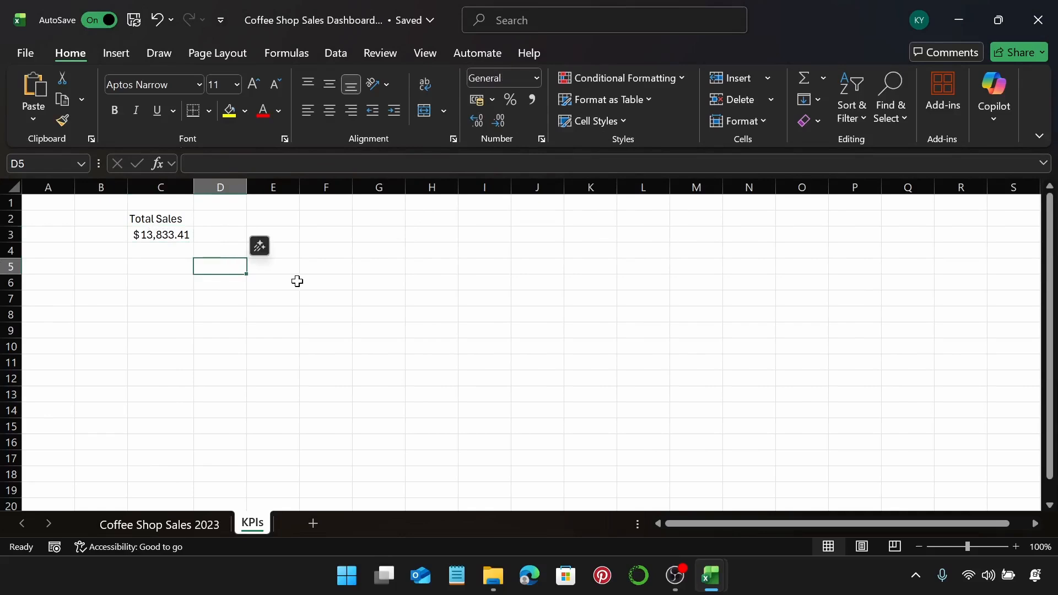
# Enter the heading "Number of Transactions" in cell D2.
pyautogui.click(232, 223)
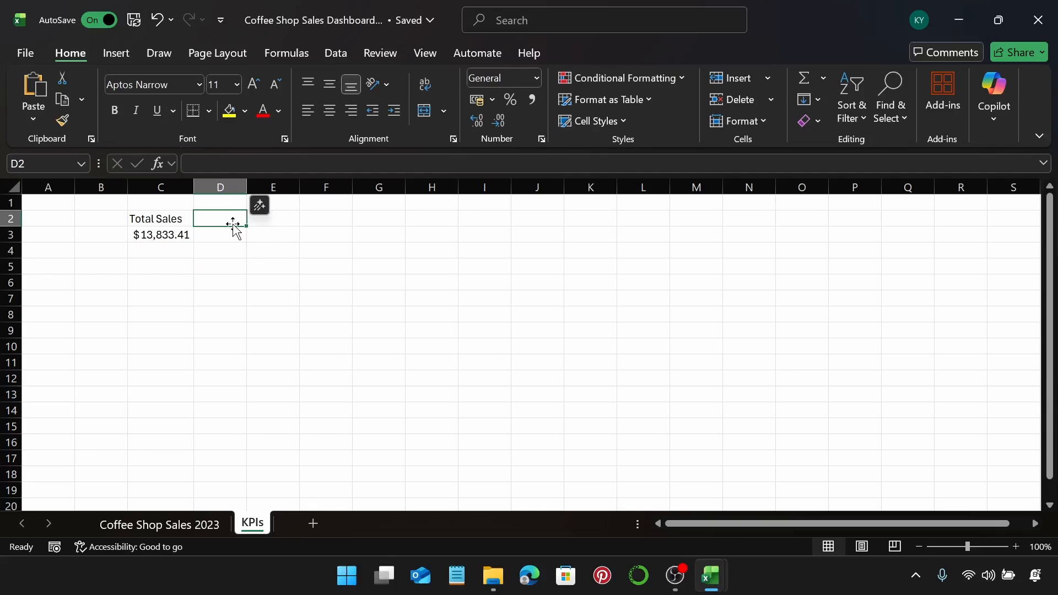
pyautogui.write('Num')
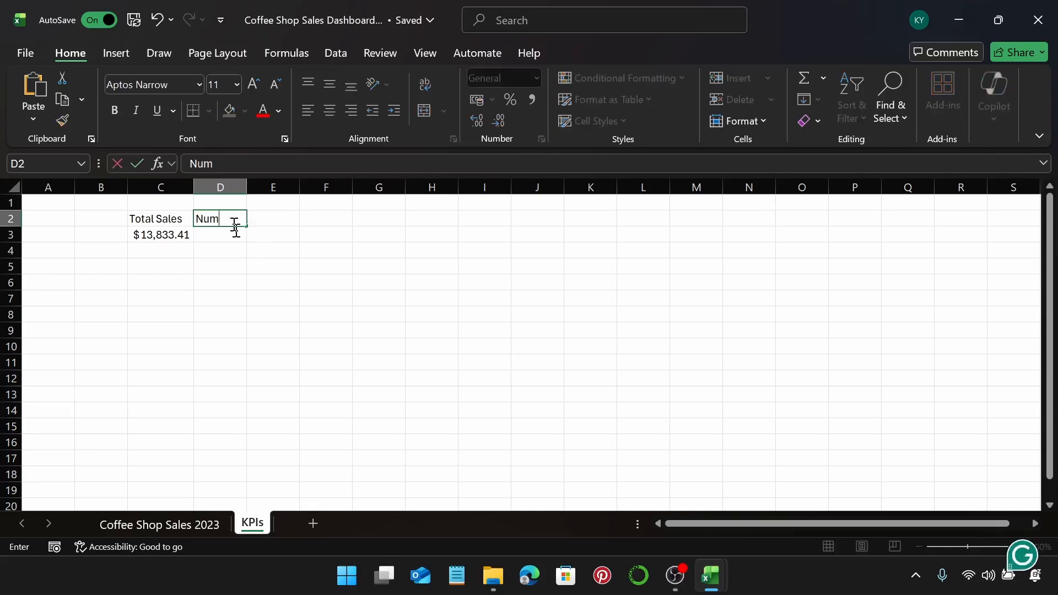
pyautogui.write('ber of Transactions')
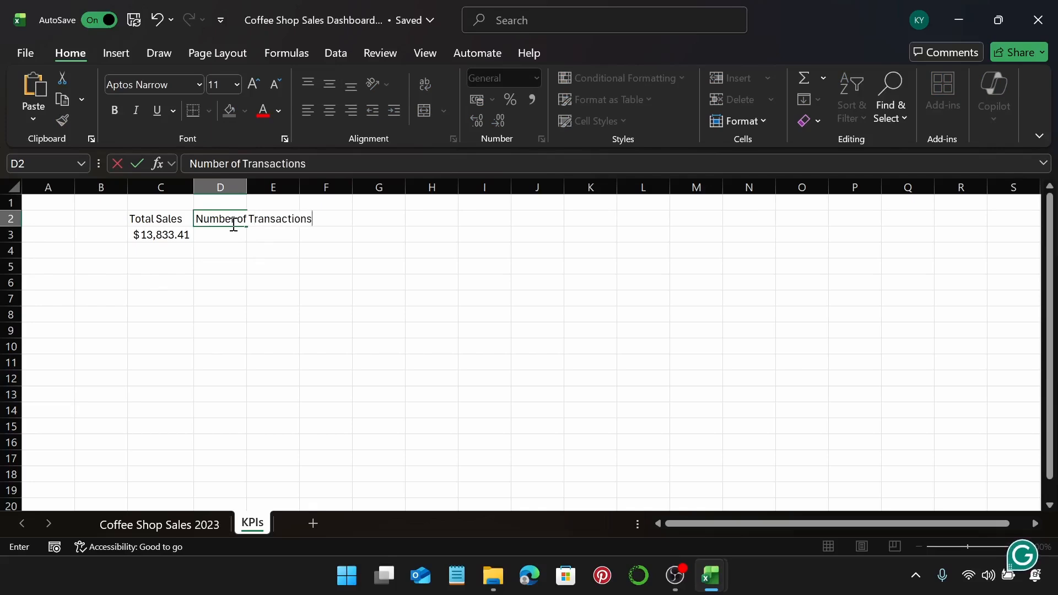
pyautogui.press('Return')
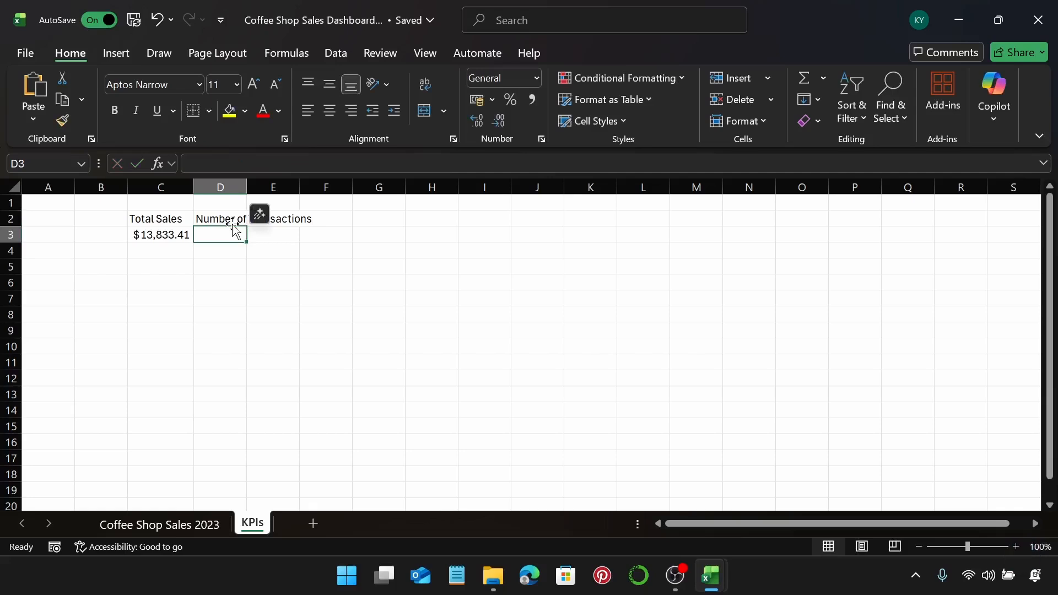
# Enter the formula =COUNTA(Table1[Transaction_ID]) in cell D3 and autofit the width of column D.
pyautogui.click(228, 164)
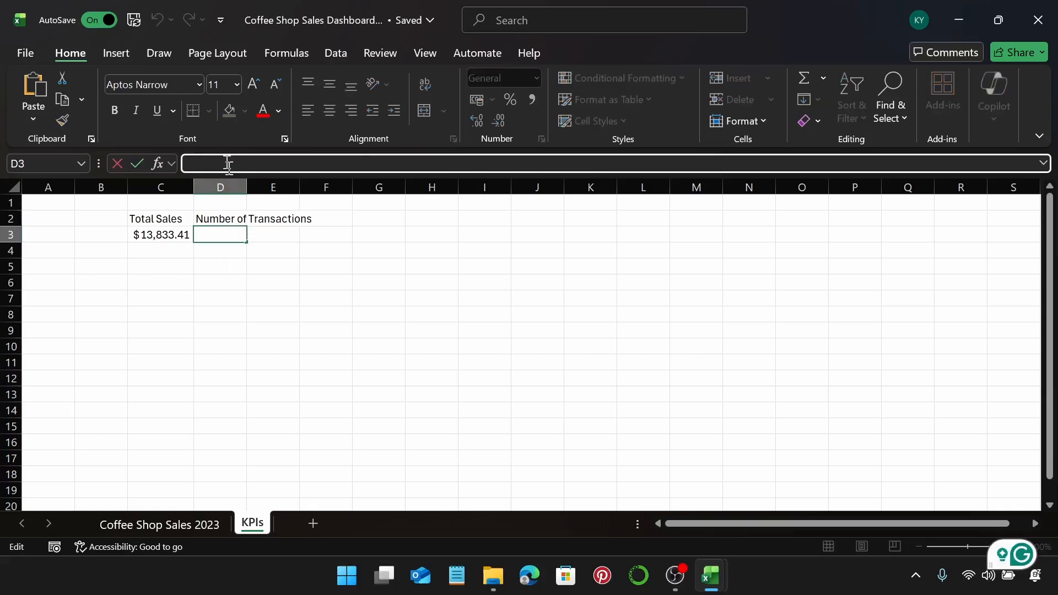
pyautogui.write('=C')
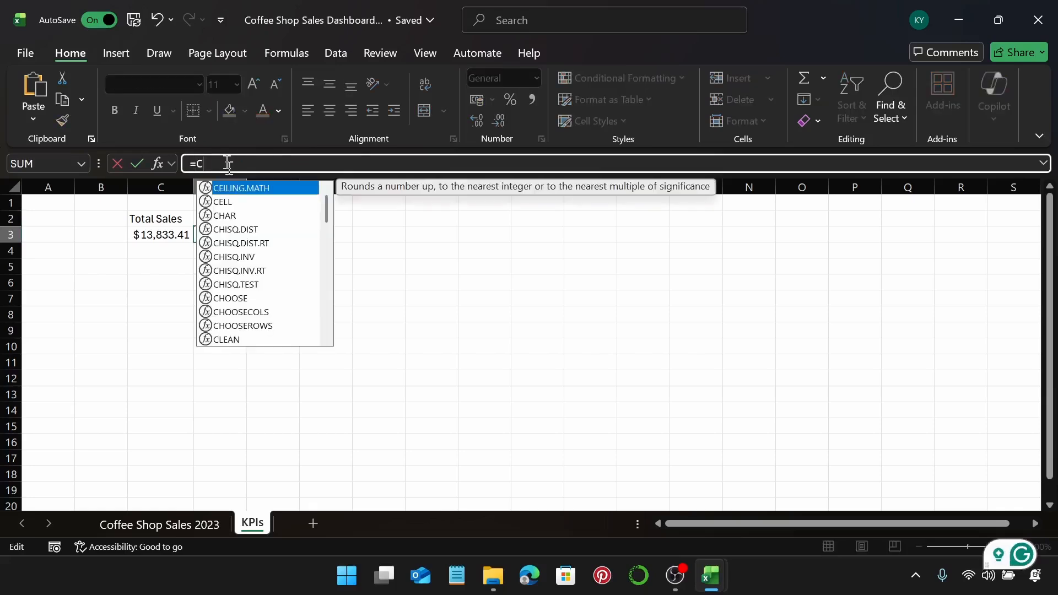
pyautogui.write('OUN')
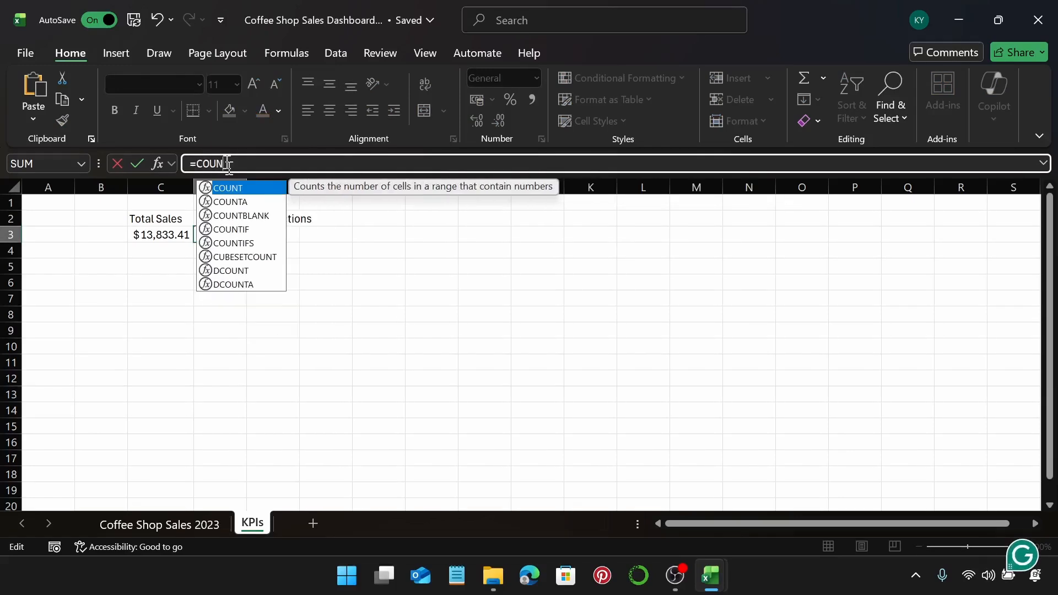
pyautogui.doubleClick(234, 203)
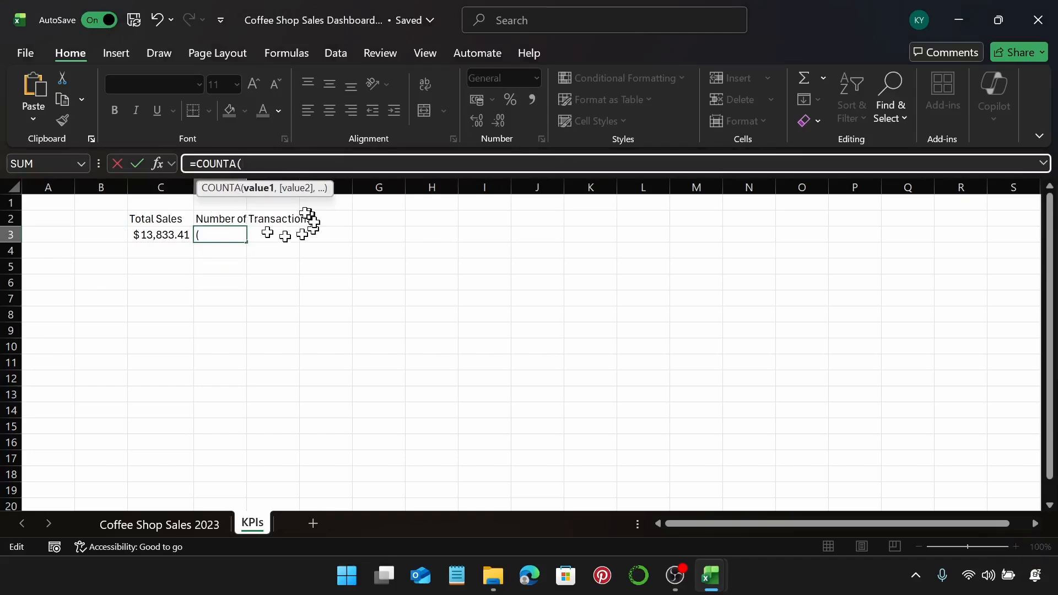
pyautogui.click(172, 523)
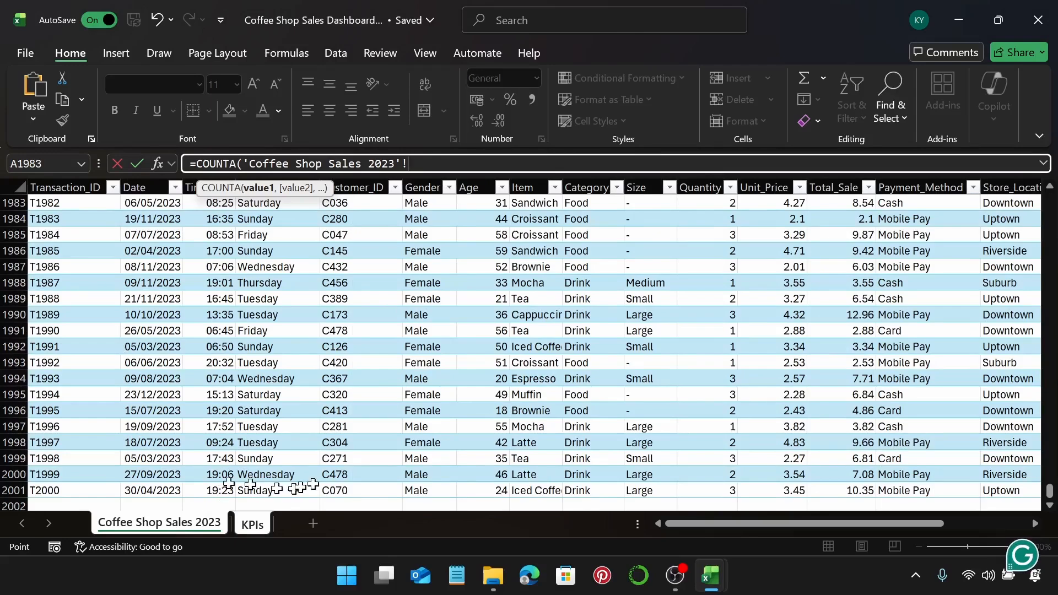
pyautogui.scroll(13, 371, 419)
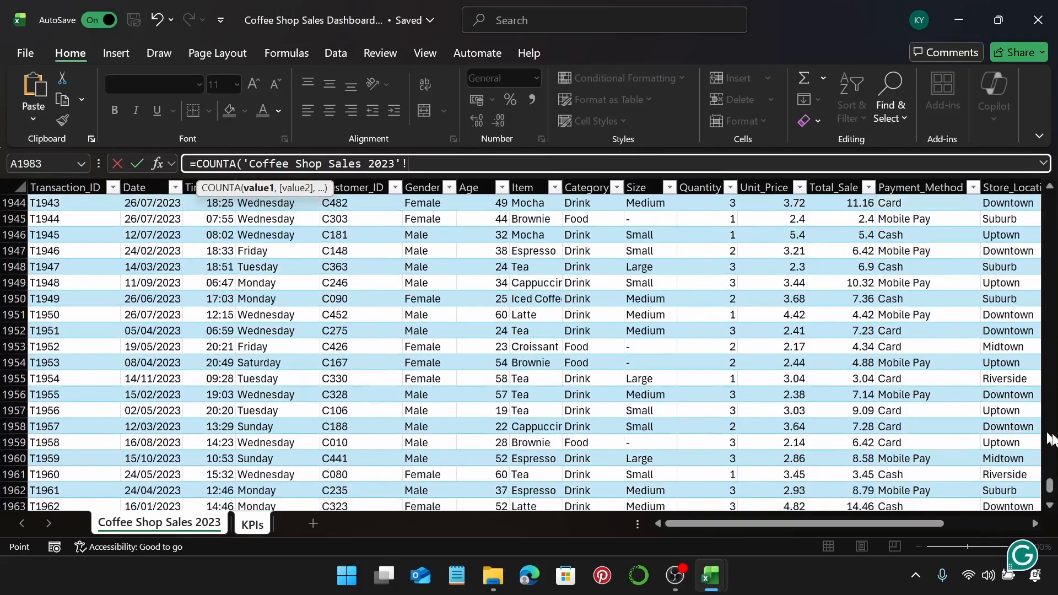
pyautogui.moveTo(1052, 486); pyautogui.dragTo(1050, 200)
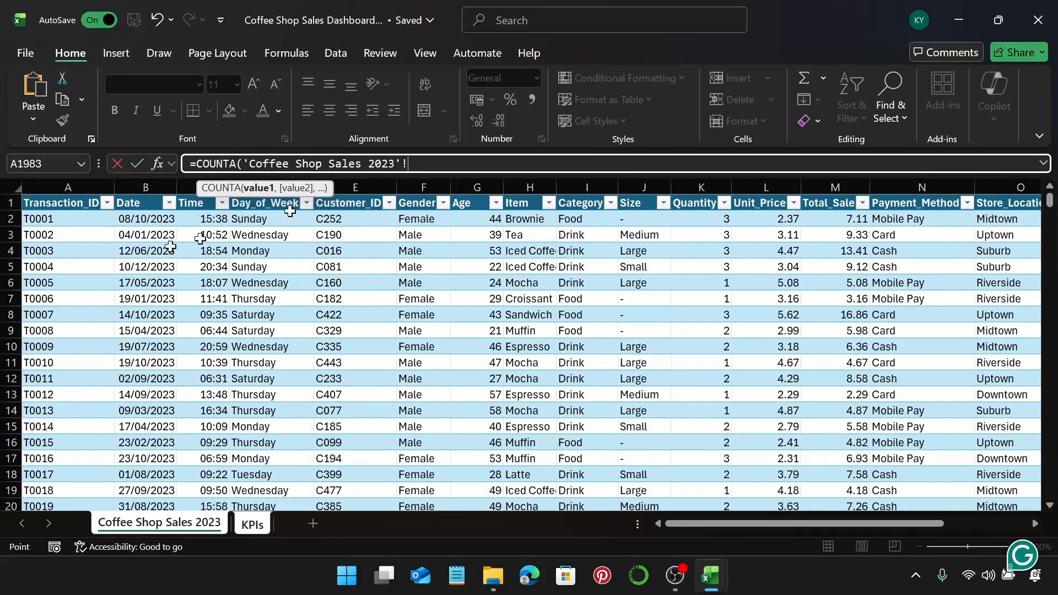
pyautogui.click(53, 219)
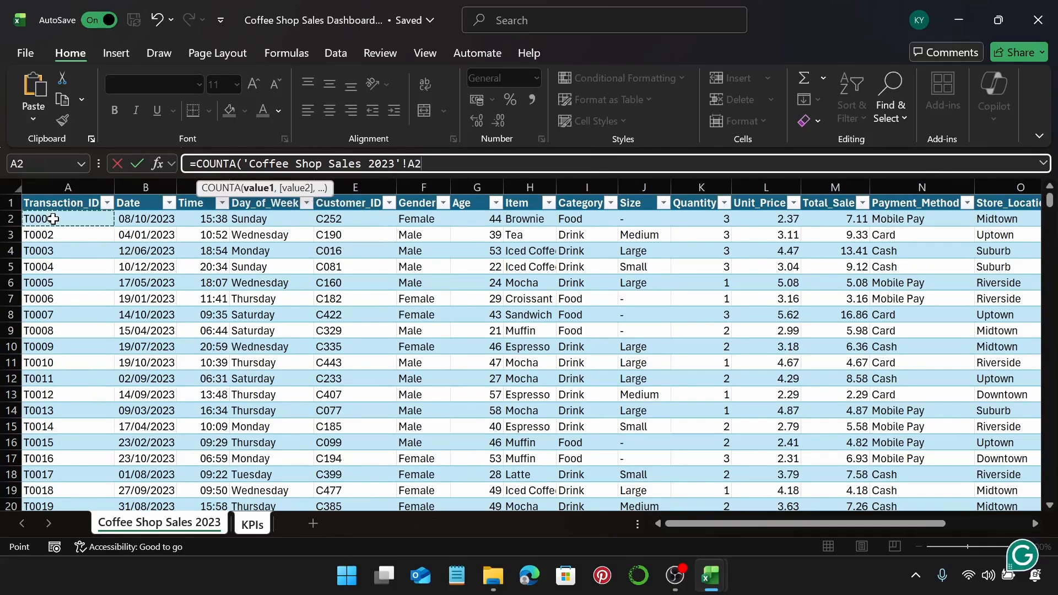
pyautogui.hotkey('ctrl', 'shift', 'Down')
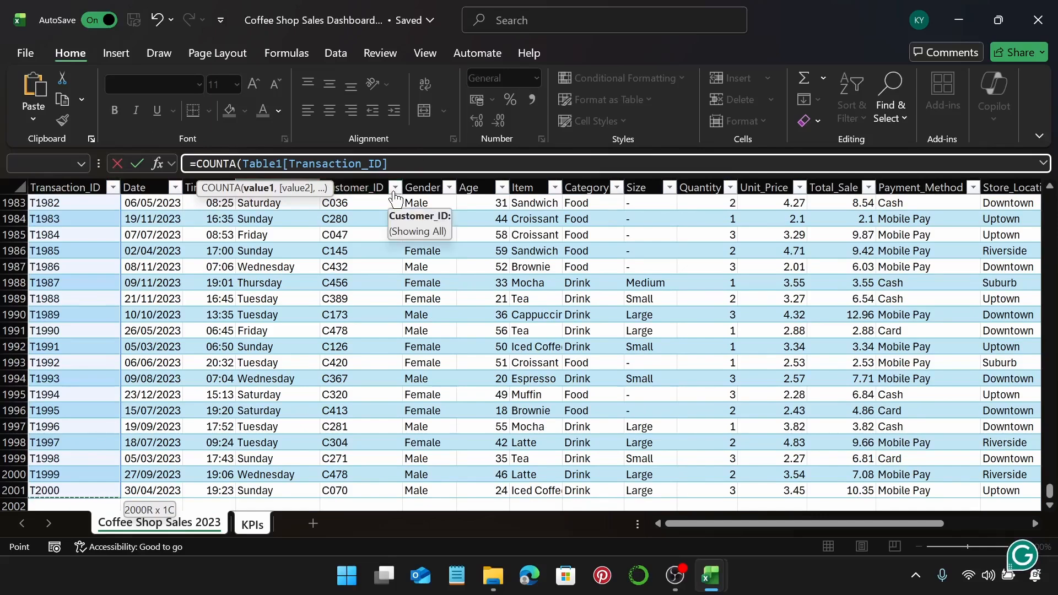
pyautogui.write(')')
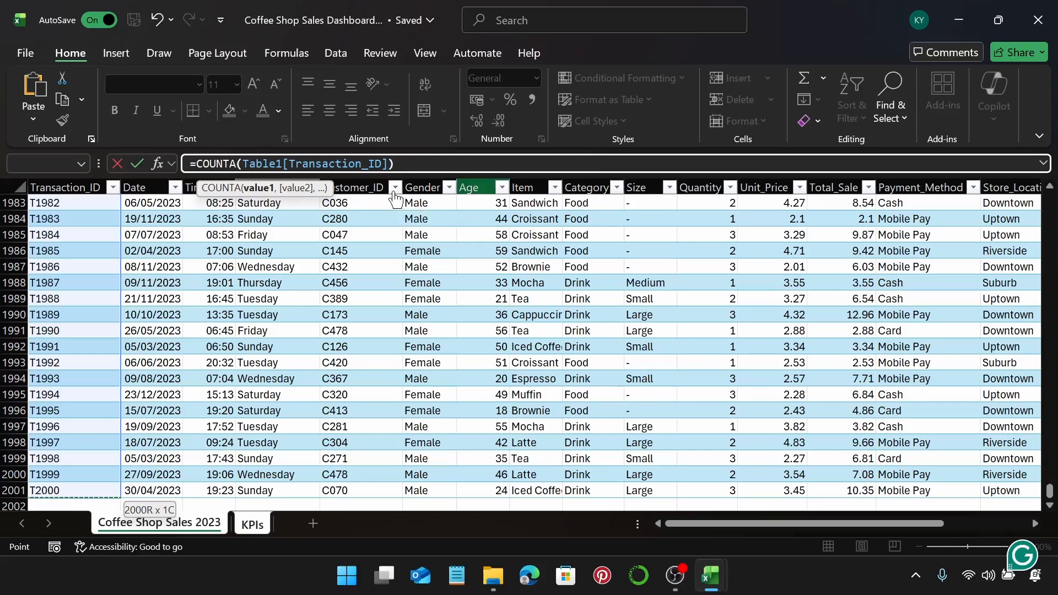
pyautogui.press('Return')
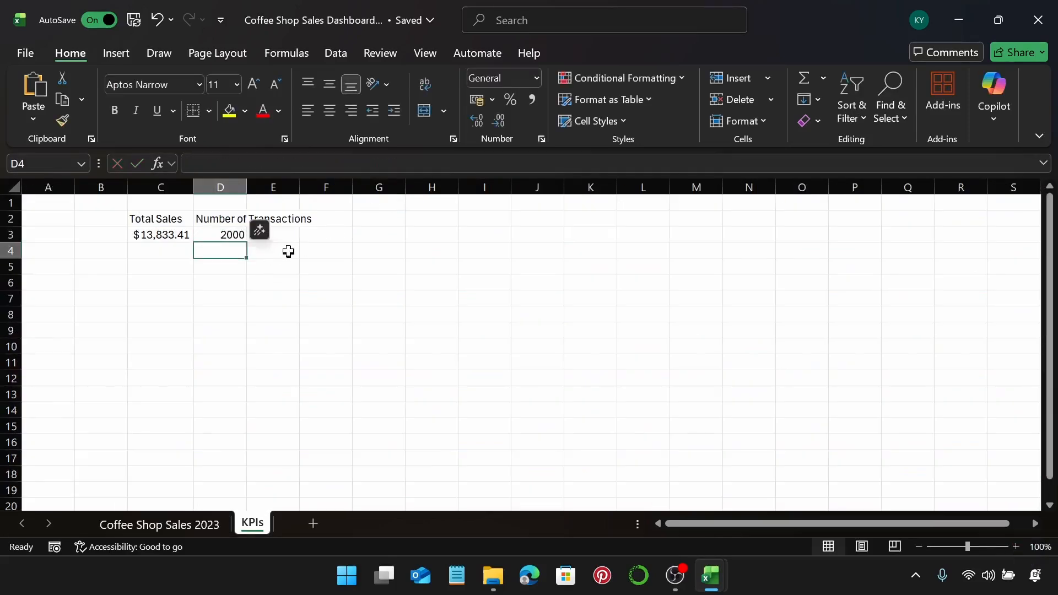
pyautogui.doubleClick(247, 186)
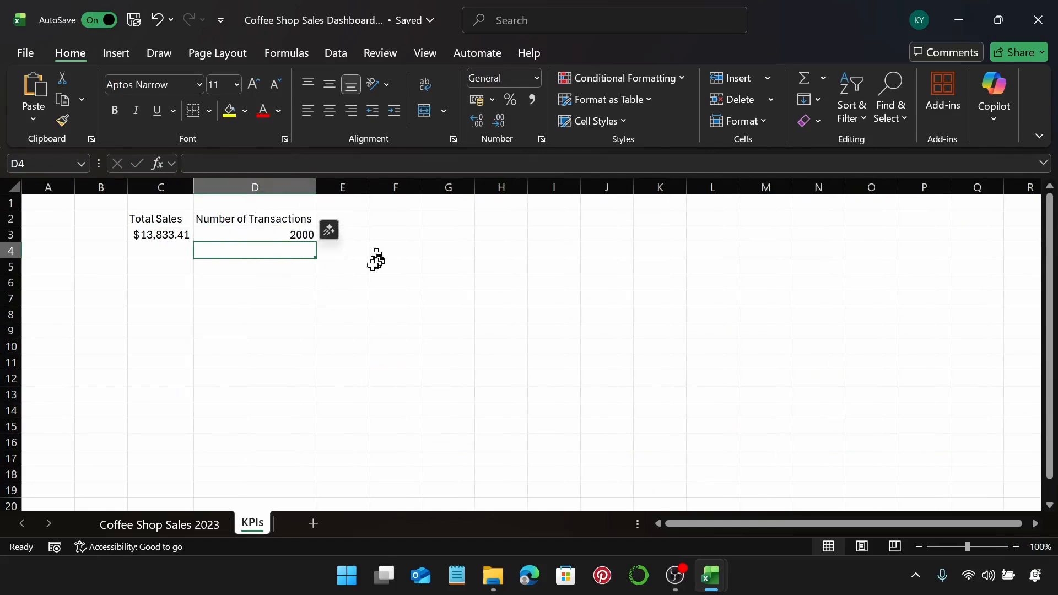
# Enter the heading "Total Customers" in cell E2.
pyautogui.click(360, 281)
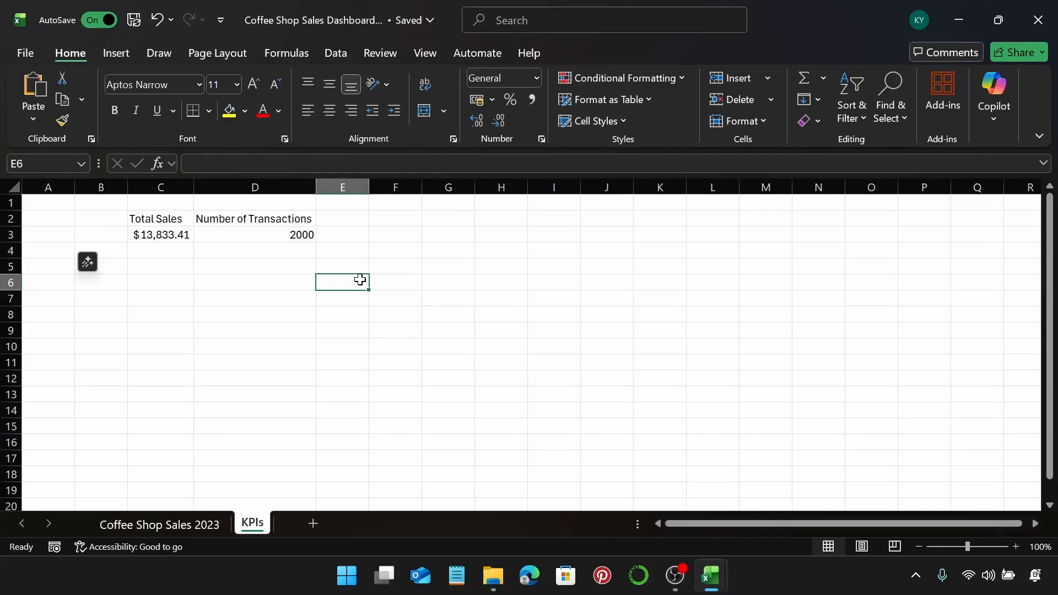
pyautogui.click(352, 222)
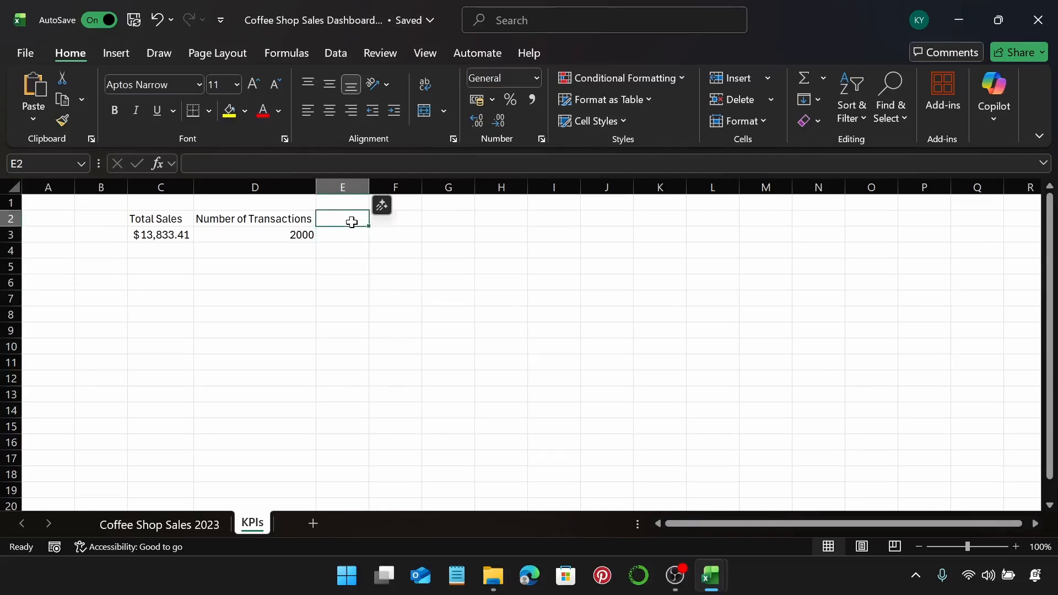
pyautogui.write('Tota')
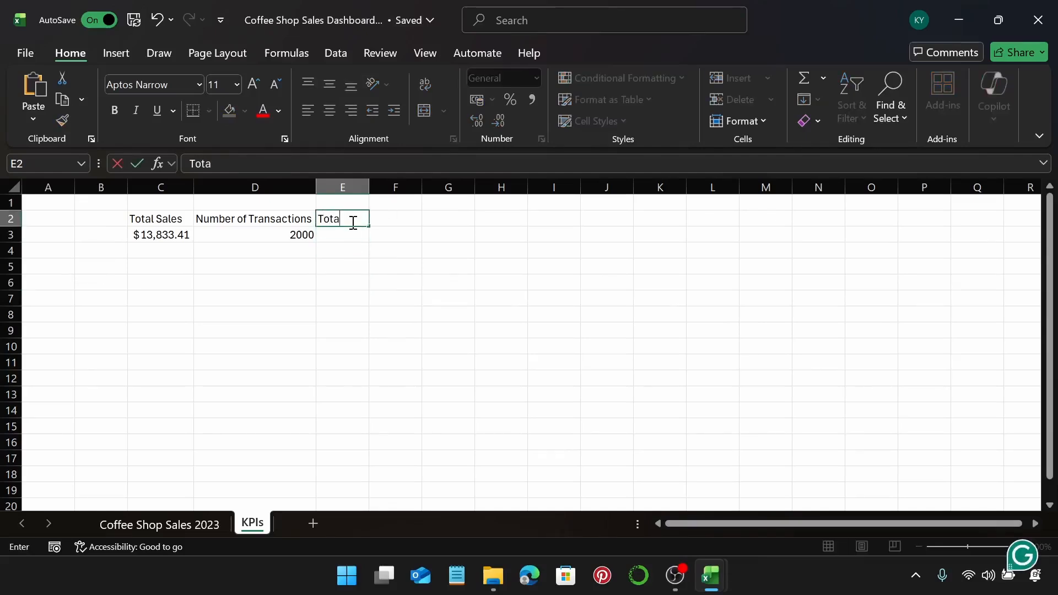
pyautogui.write('l Customers')
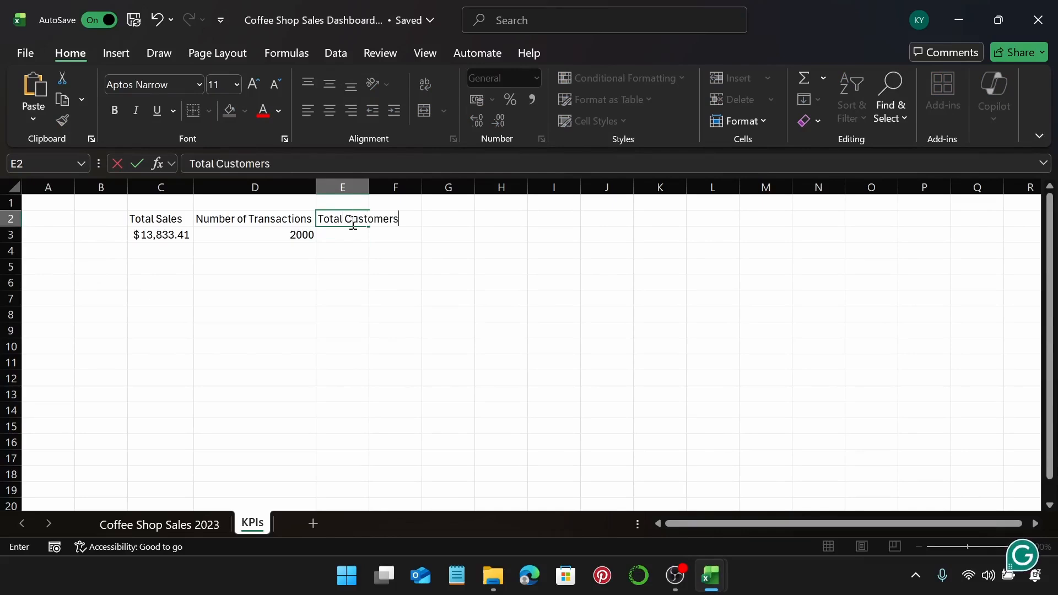
pyautogui.press('Return')
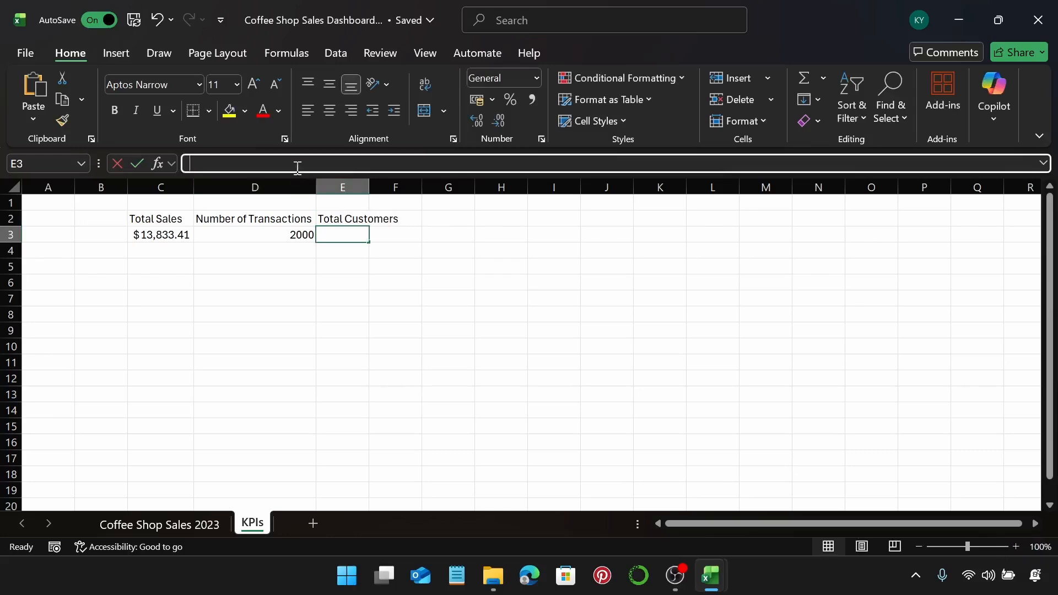
# Enter the formula =COUNTA(UNIQUE(Table1[Customer_ID])) in cell E3 and autofit the width of column E.
pyautogui.click(297, 167)
pyautogui.write('=')
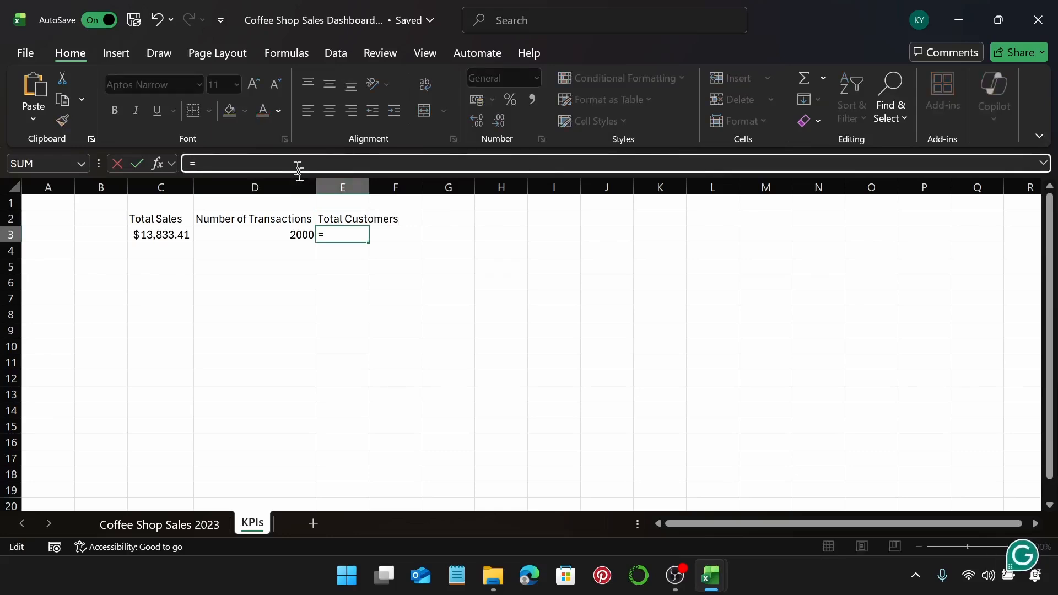
pyautogui.write('CO')
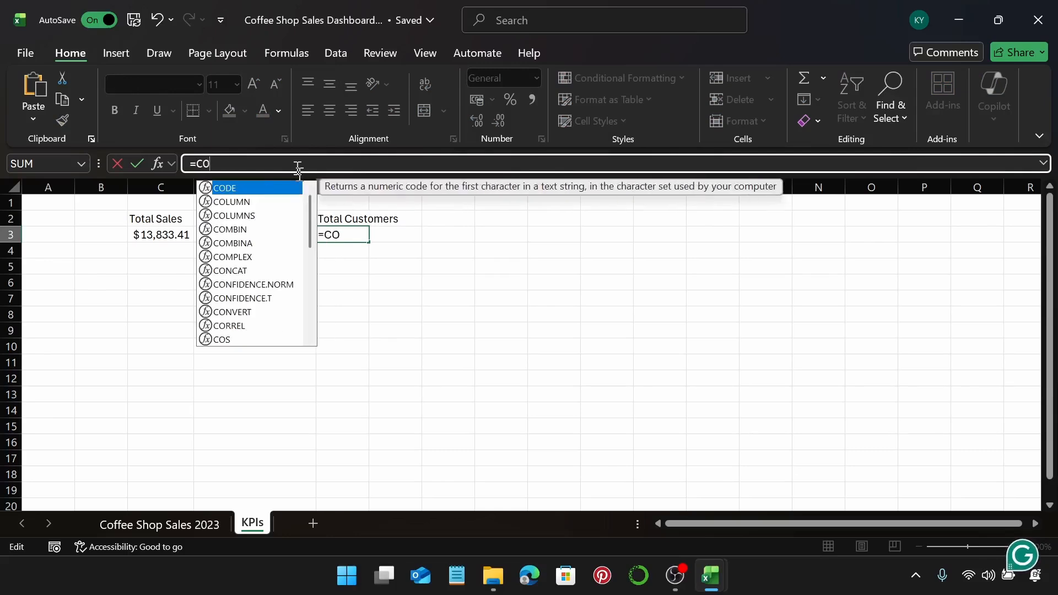
pyautogui.write('UN')
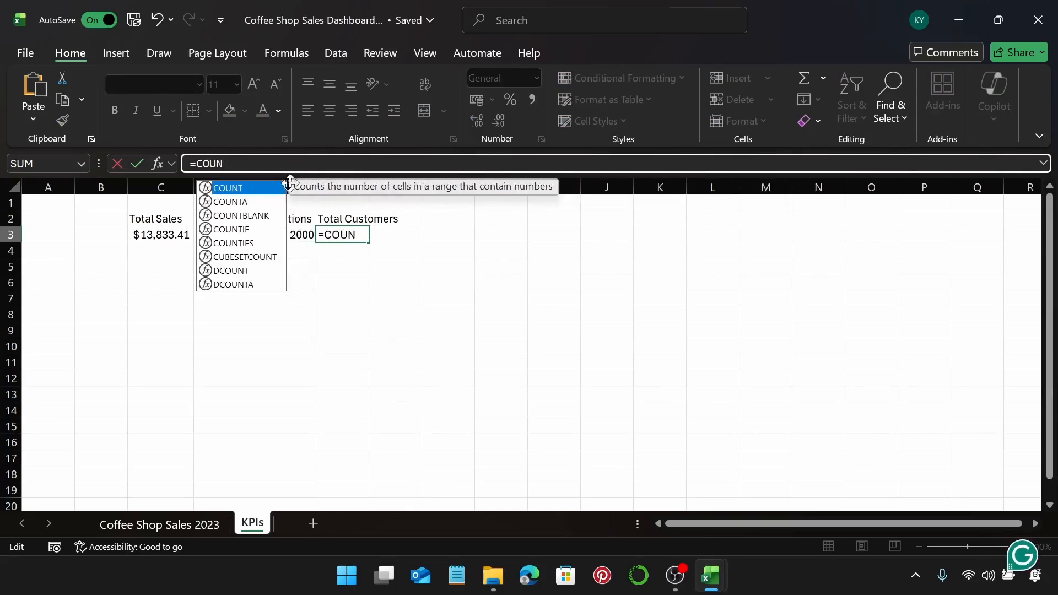
pyautogui.doubleClick(219, 202)
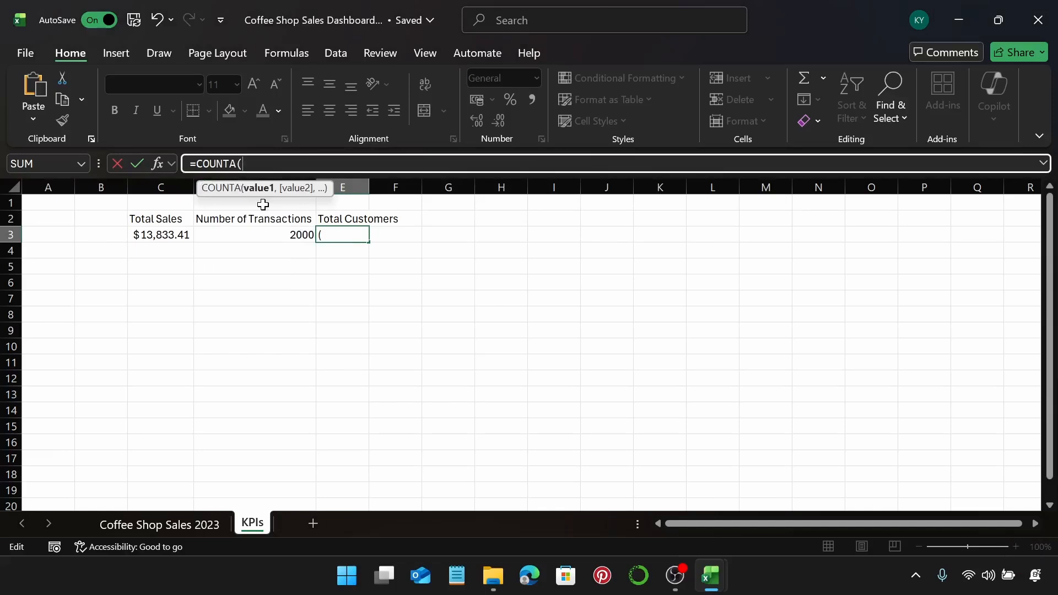
pyautogui.write('UN')
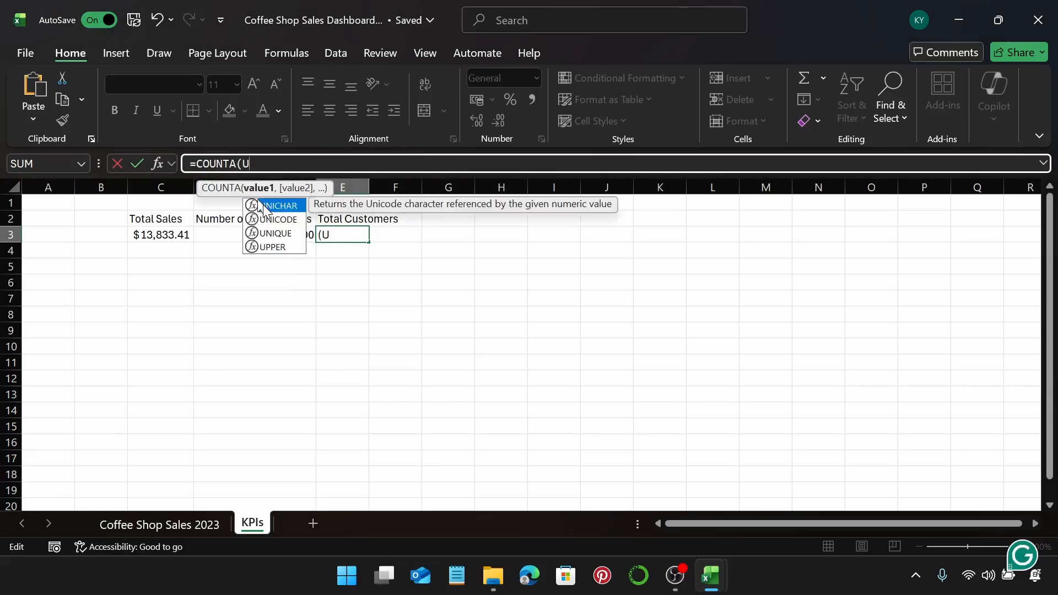
pyautogui.doubleClick(273, 232)
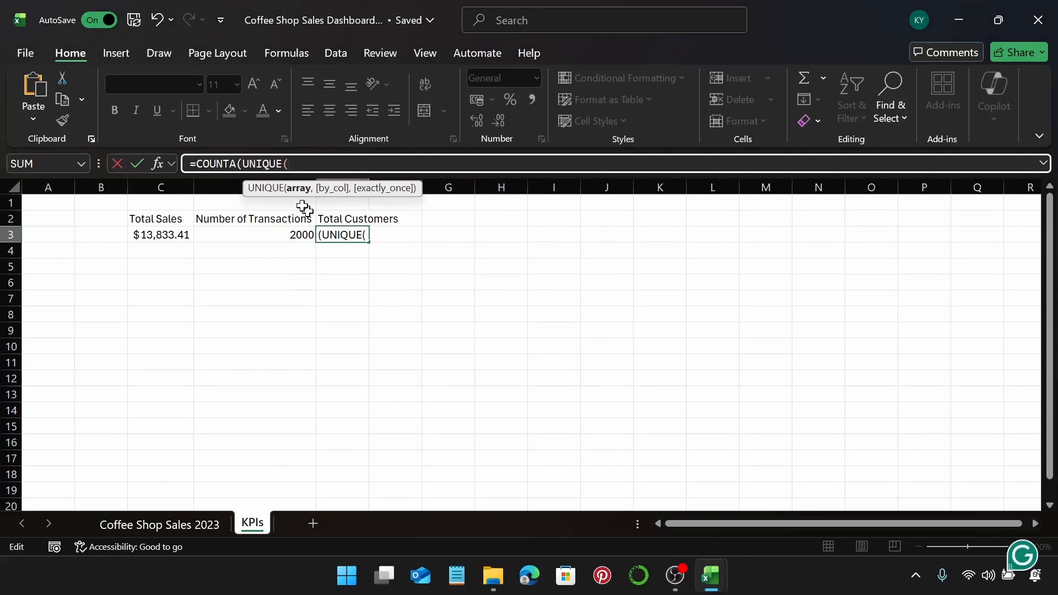
pyautogui.click(161, 522)
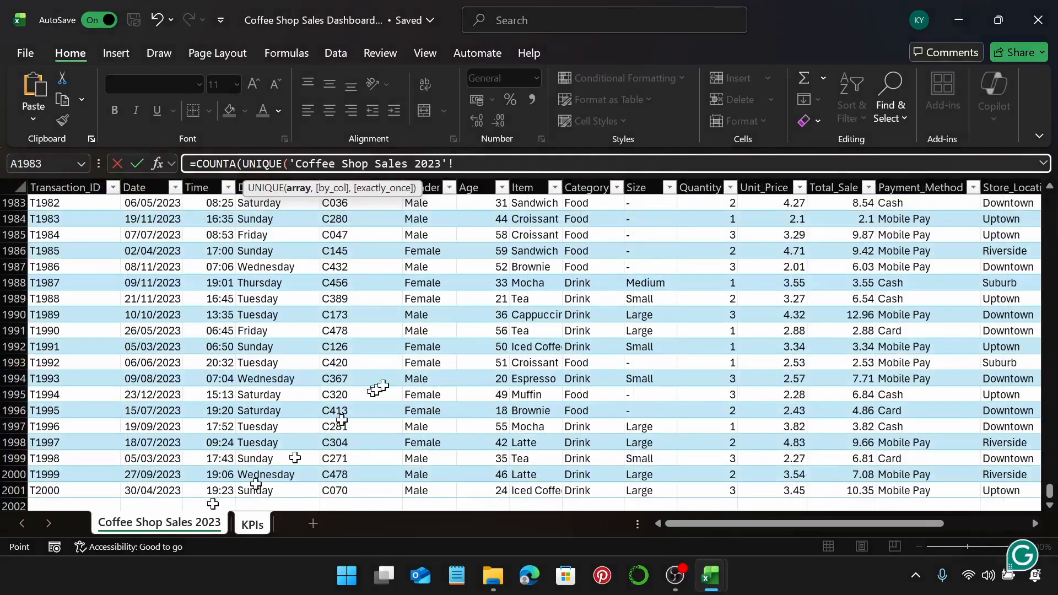
pyautogui.moveTo(1051, 492); pyautogui.dragTo(1053, 184)
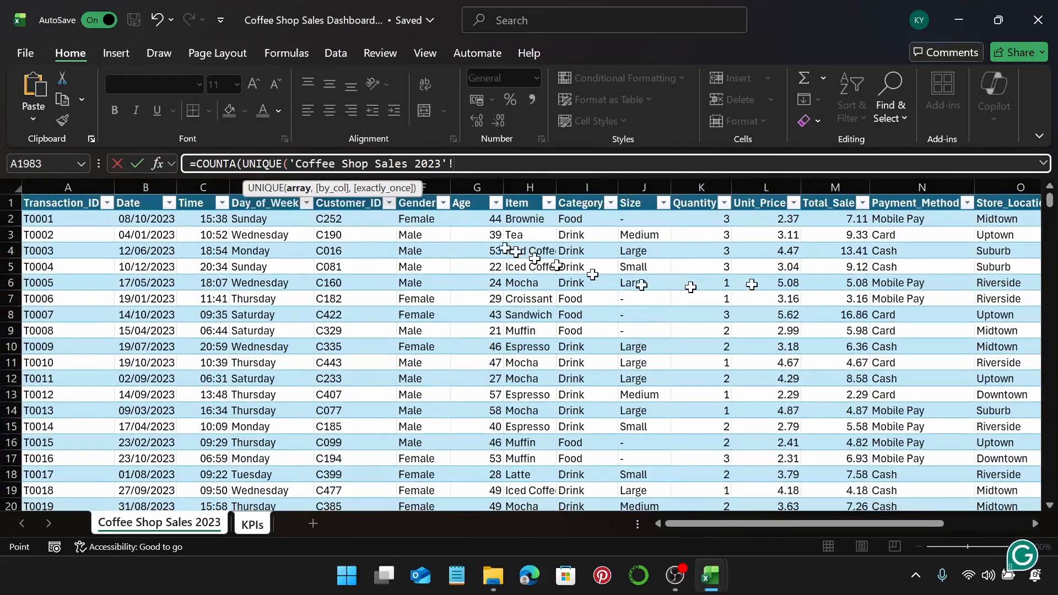
pyautogui.click(340, 220)
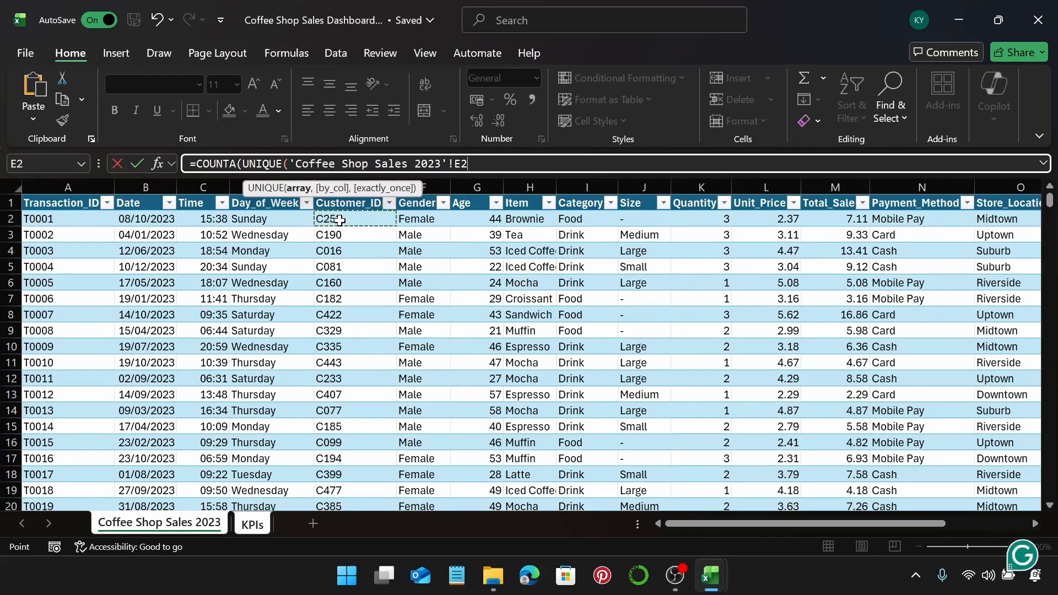
pyautogui.hotkey('ctrl', 'shift', 'Down')
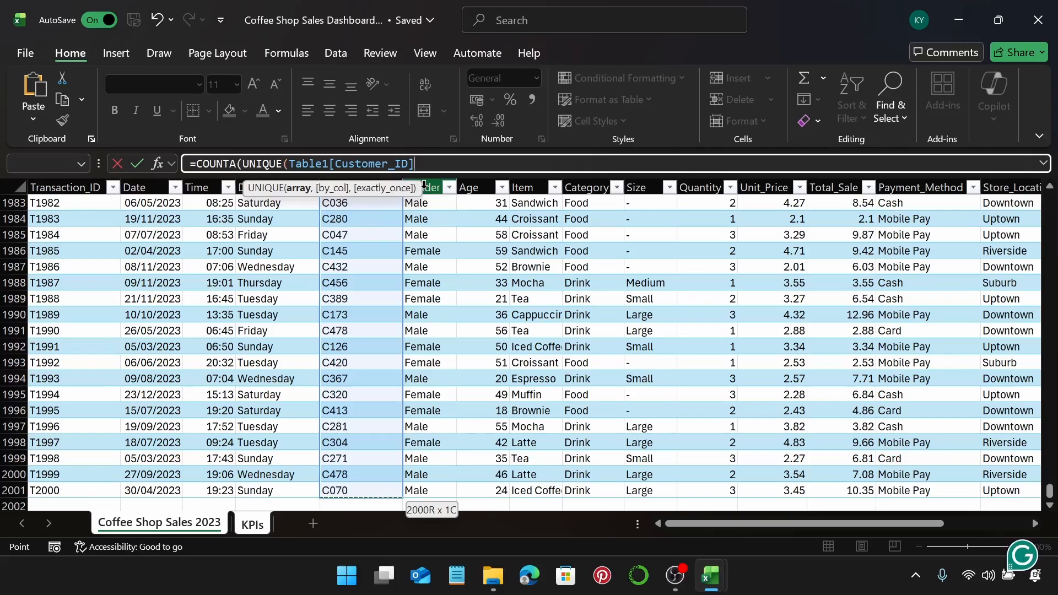
pyautogui.write(')')
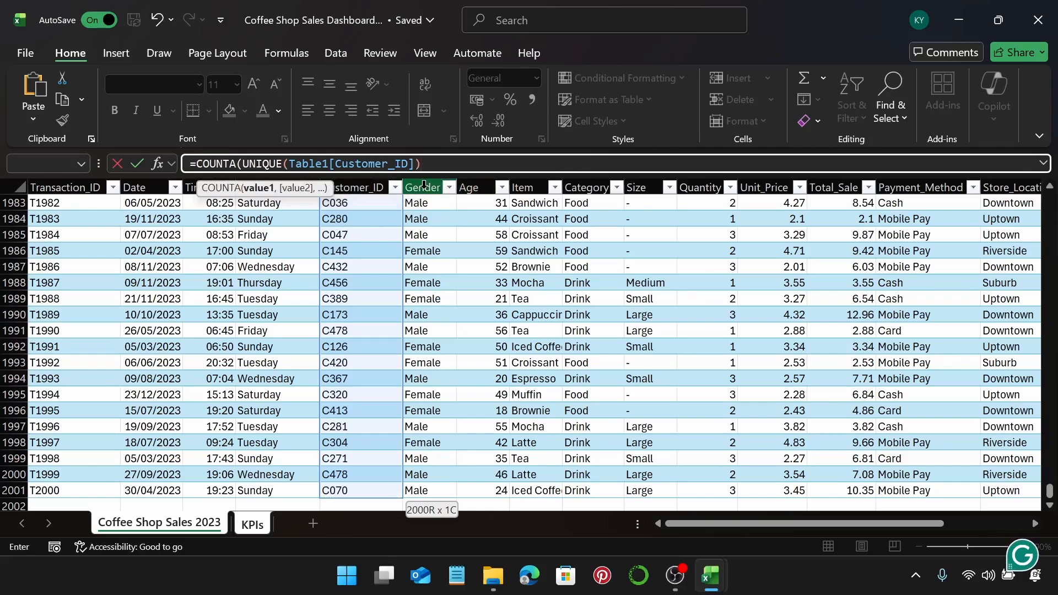
pyautogui.write(')')
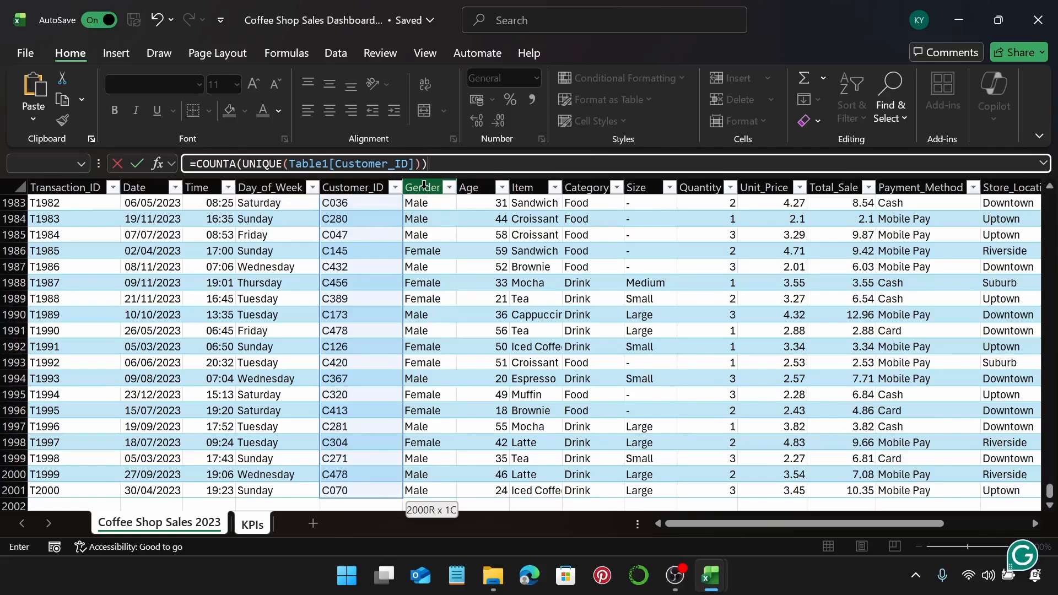
pyautogui.press('Return')
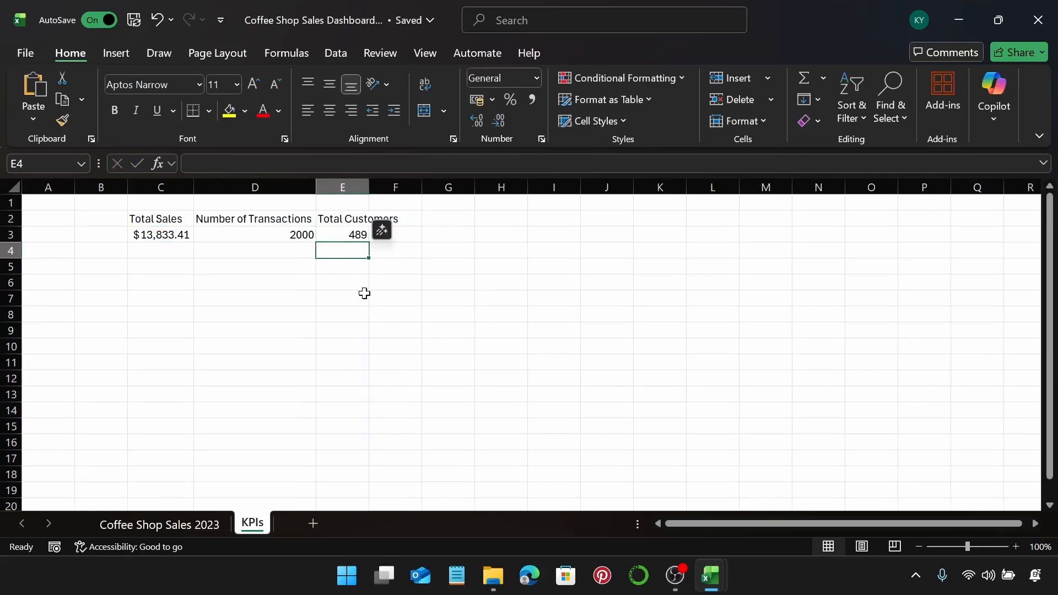
pyautogui.doubleClick(369, 188)
pyautogui.click(430, 269)
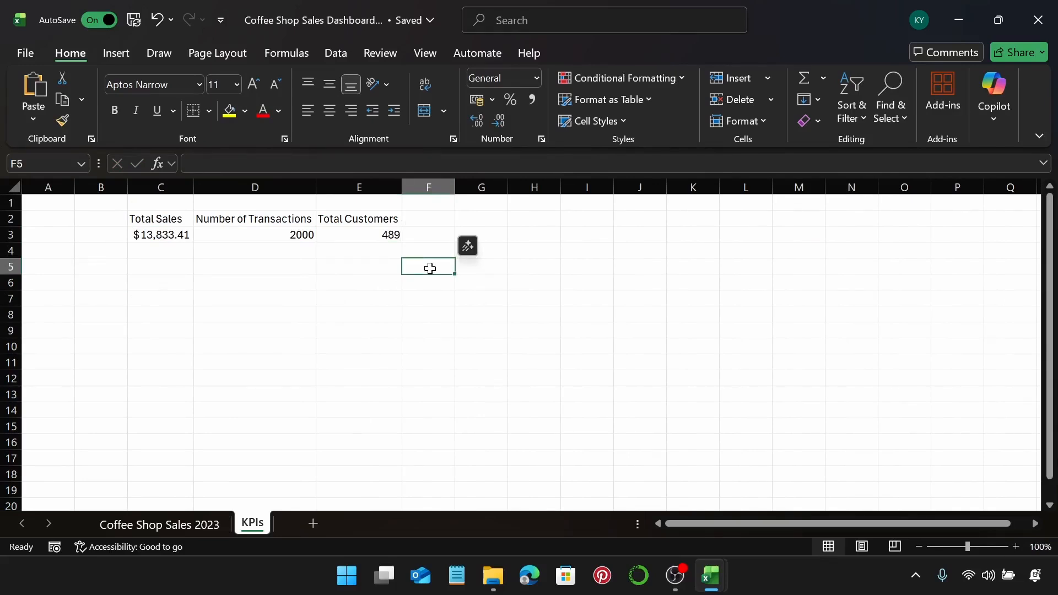
# Enter the heading "Average Sale per Transaction" in cell F2.
pyautogui.click(442, 216)
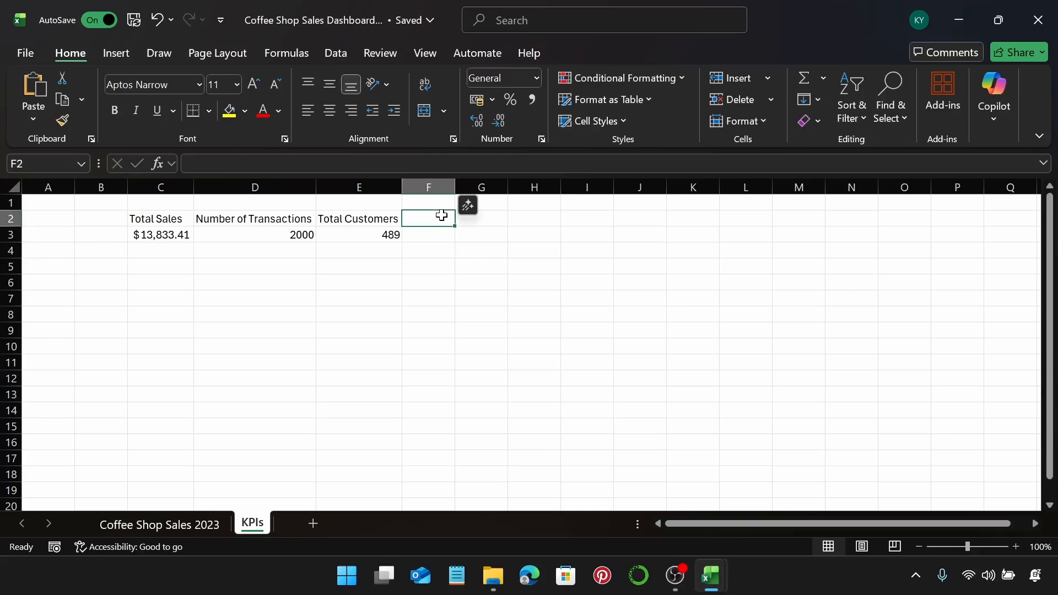
pyautogui.write('Ave')
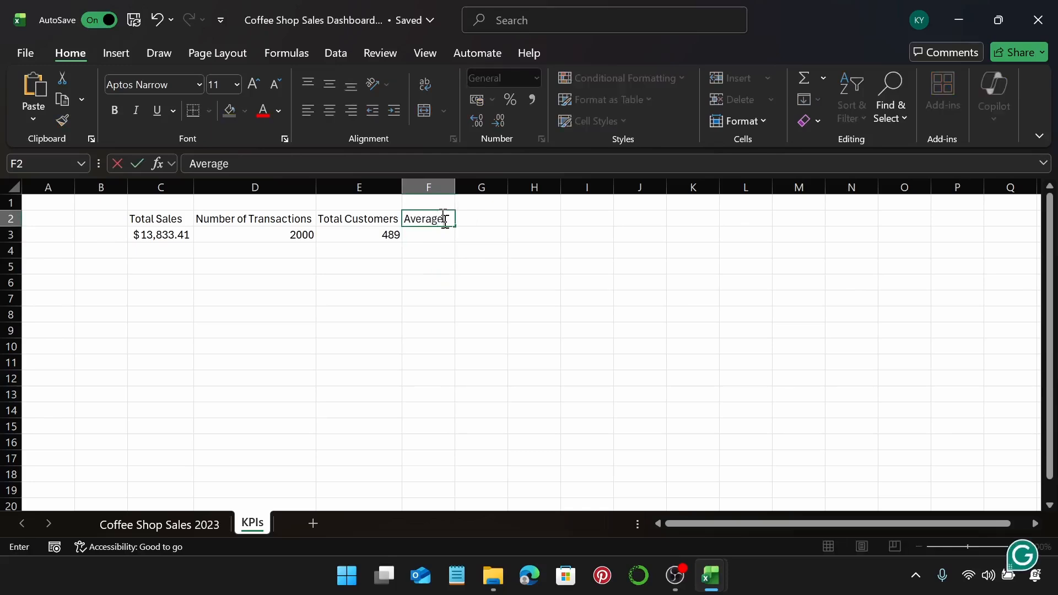
pyautogui.write('rage Sales')
pyautogui.press('BackSpace')
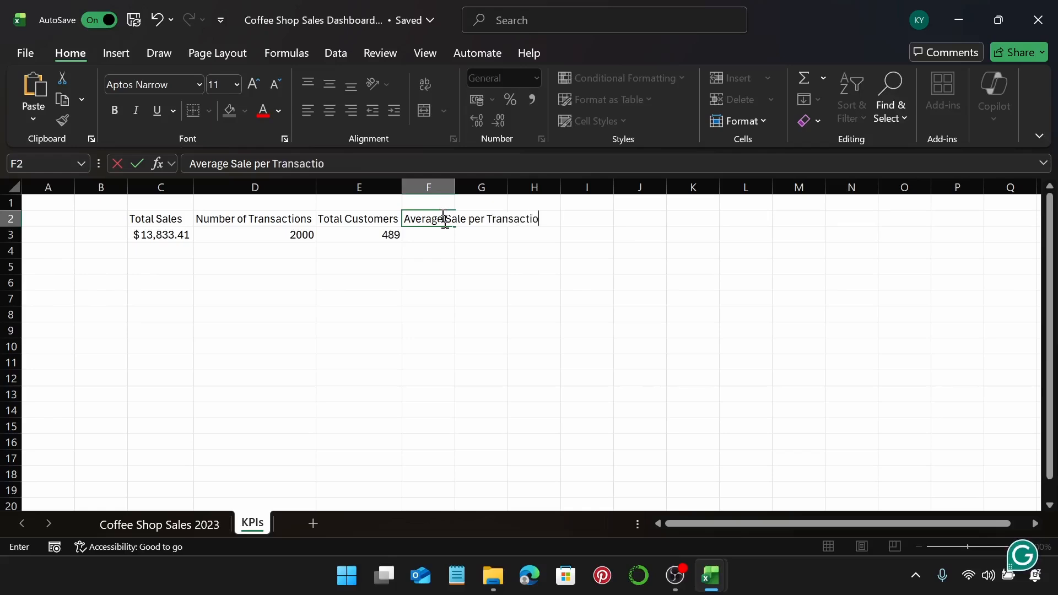
pyautogui.press('Return')
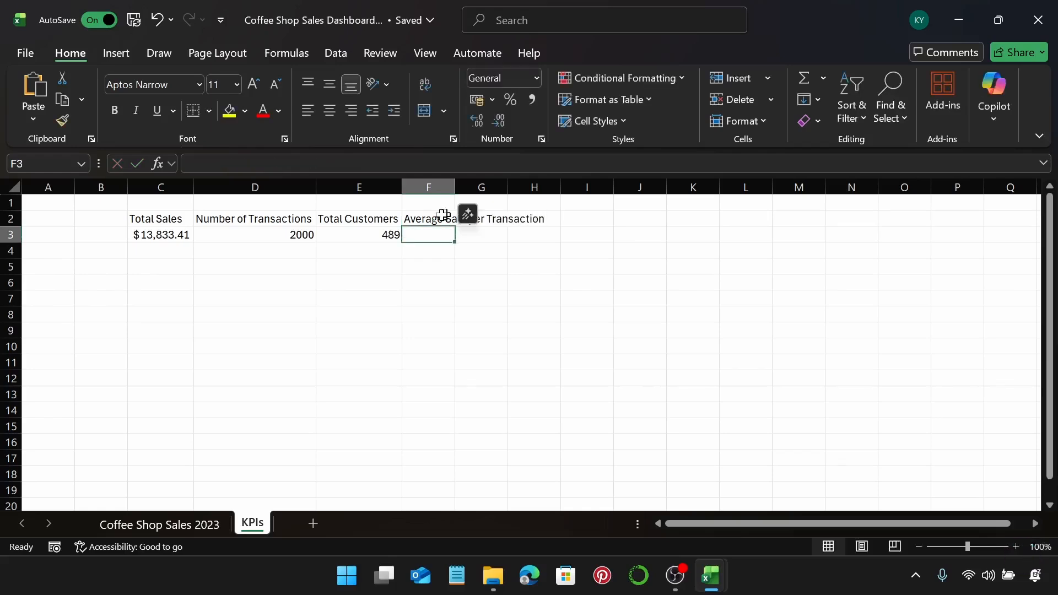
# Enter the formula =AVERAGE(Table1[Total_Sale]) in cell F3, referencing the Total_Sale column on the Coffee Shop Sales 2023 sheet.
pyautogui.click(315, 170)
pyautogui.write('=A')
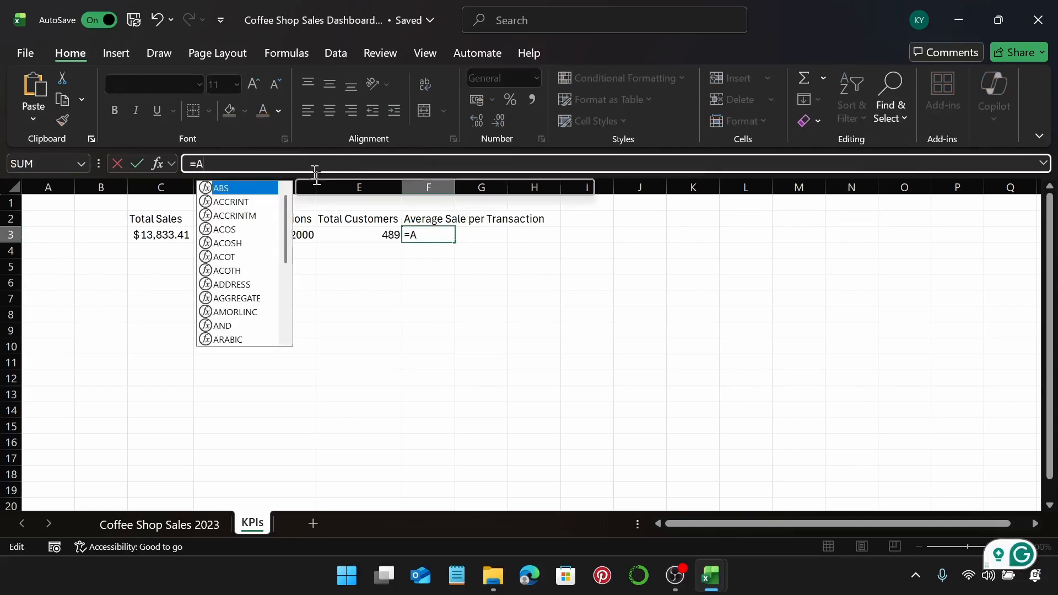
pyautogui.write('C')
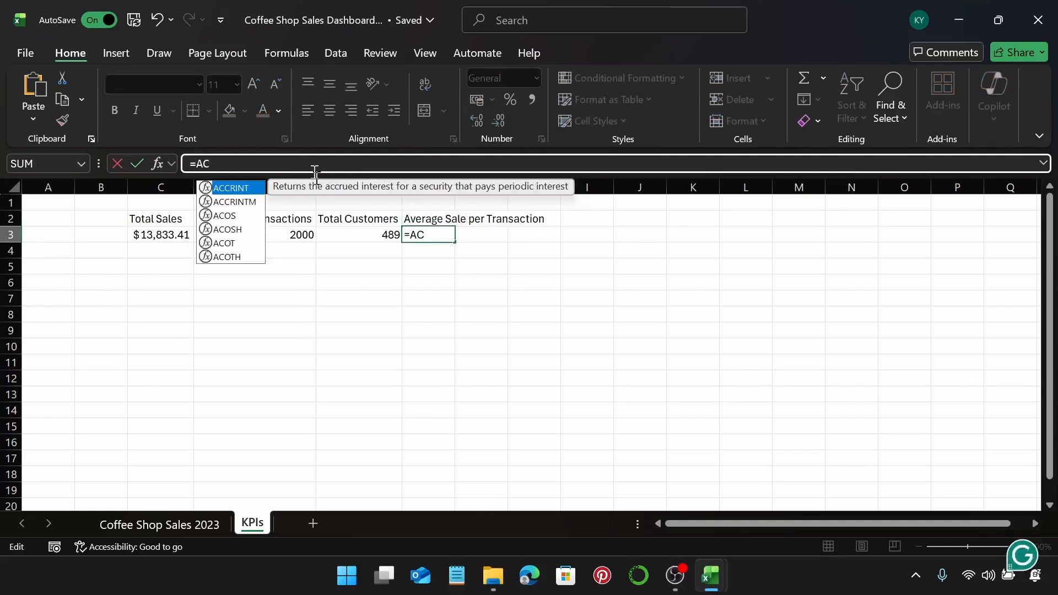
pyautogui.press('BackSpace')
pyautogui.write('V')
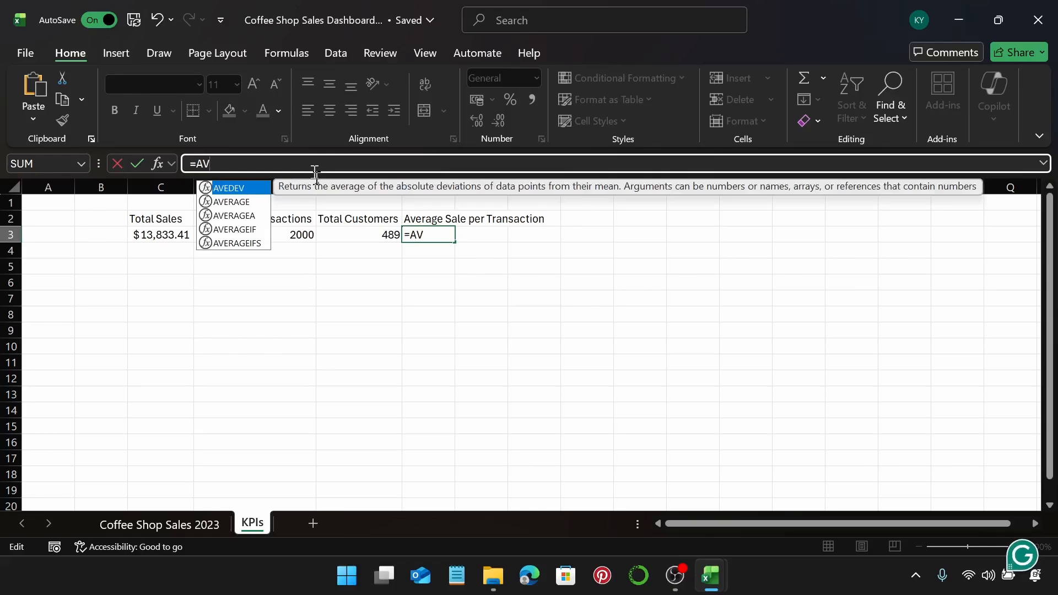
pyautogui.doubleClick(240, 202)
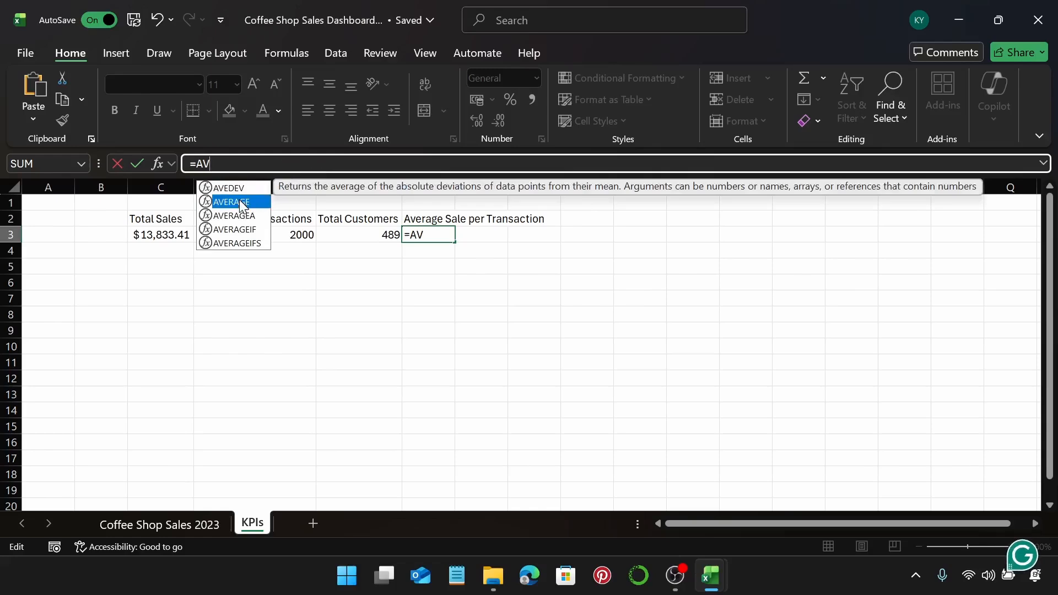
pyautogui.click(171, 526)
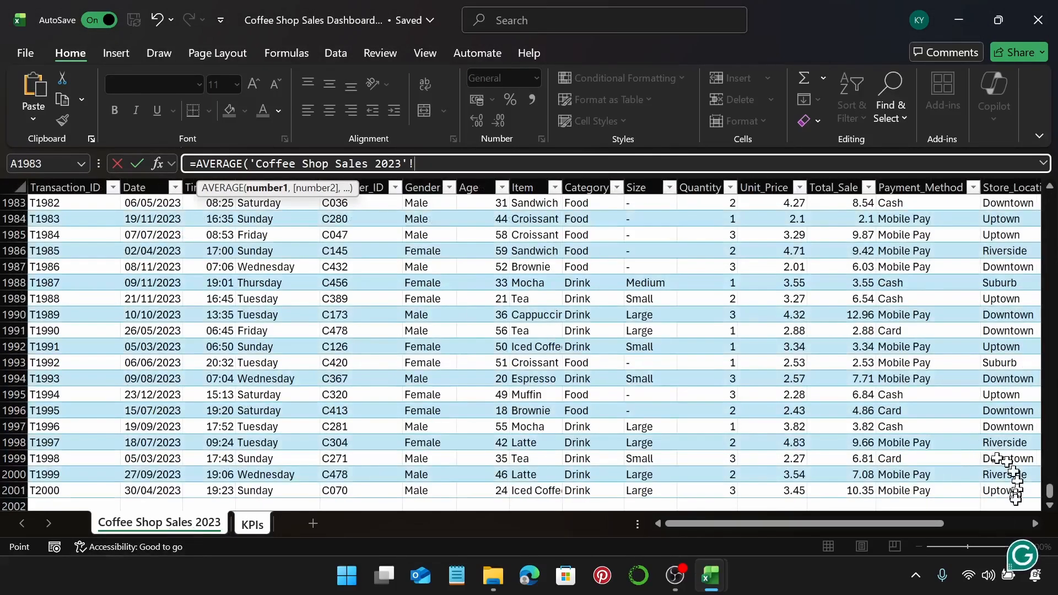
pyautogui.moveTo(1050, 491); pyautogui.dragTo(1055, 205)
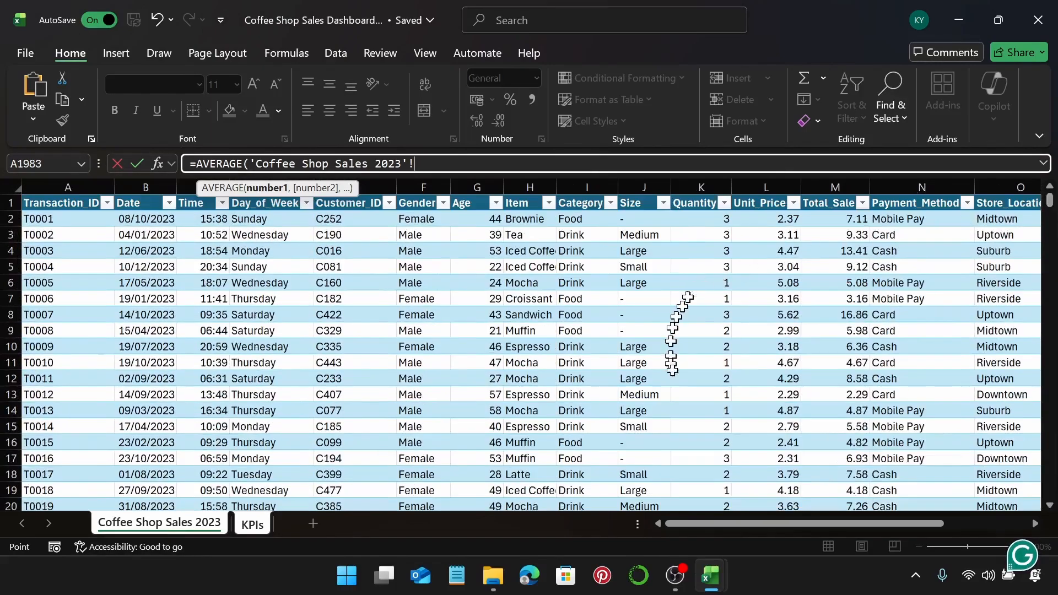
pyautogui.click(813, 220)
pyautogui.hotkey('ctrl', 'shift', 'Down')
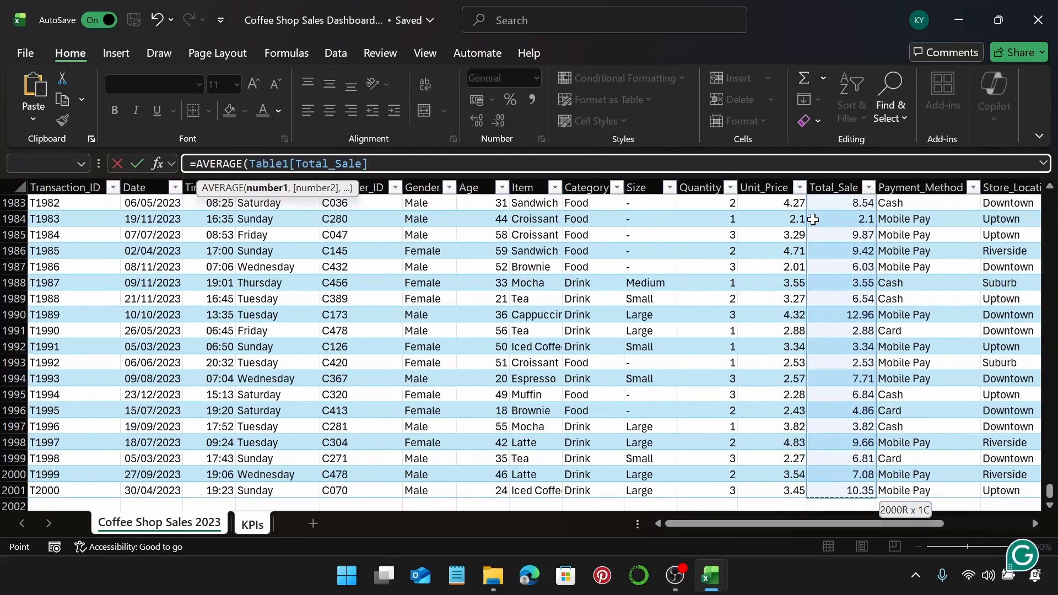
pyautogui.write(')')
pyautogui.press('Return')
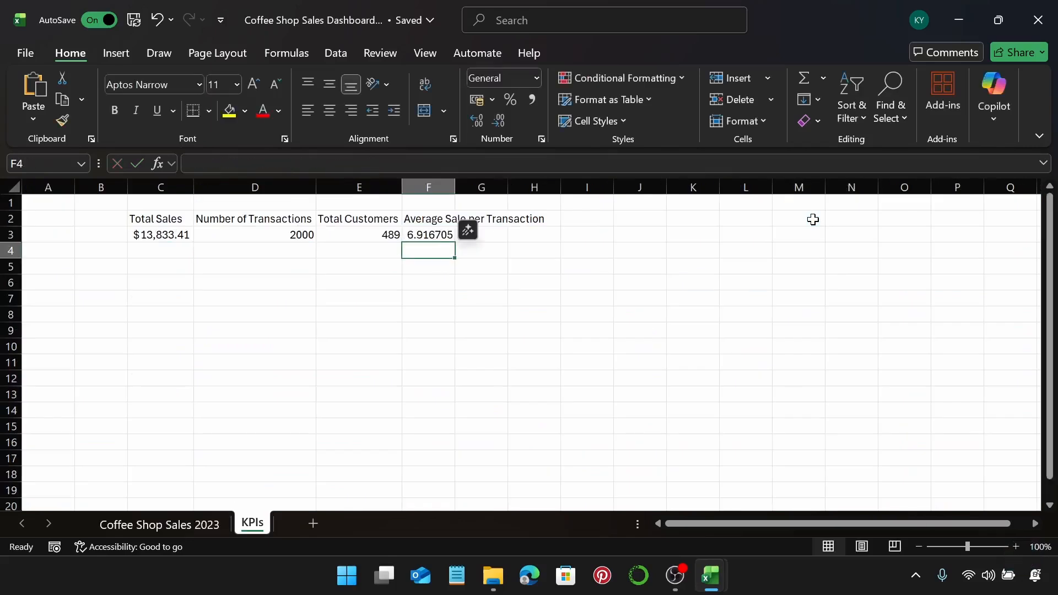
# Format the average sale in F3 as Accounting with the US dollar symbol and autofit the width of column F.
pyautogui.click(444, 234)
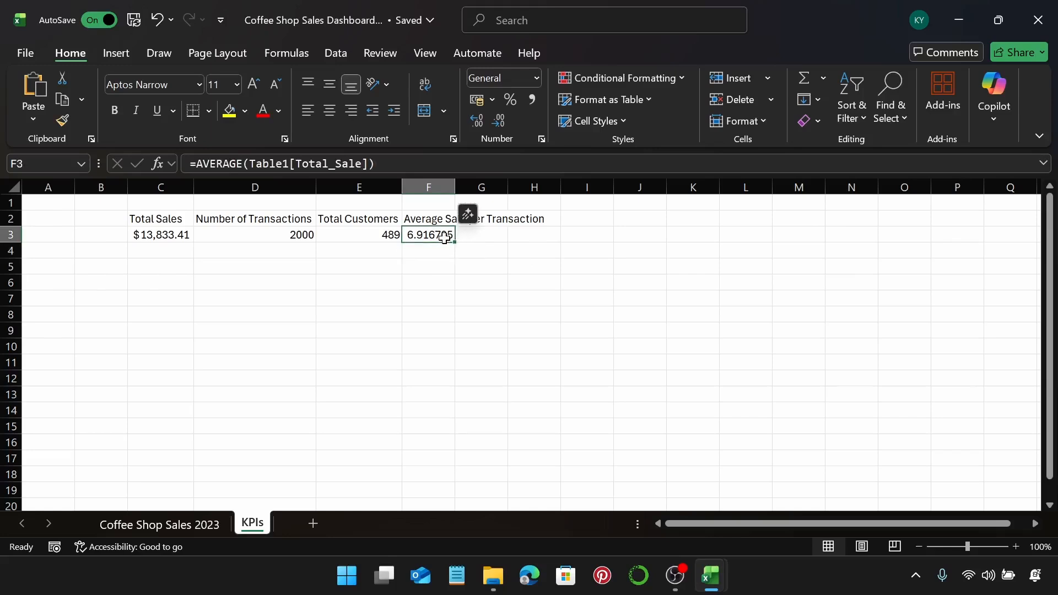
pyautogui.click(493, 100)
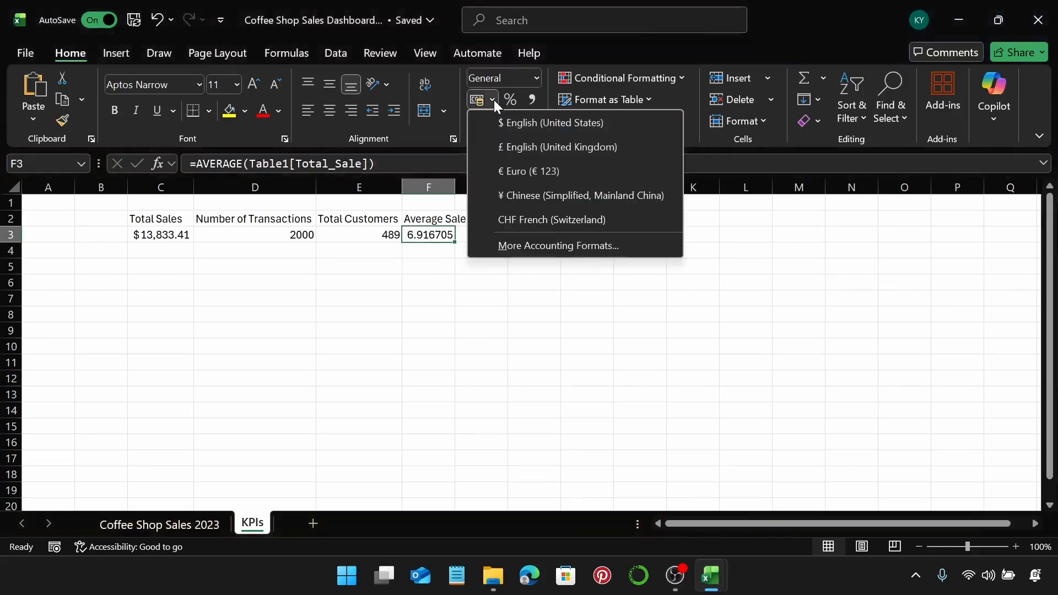
pyautogui.click(511, 123)
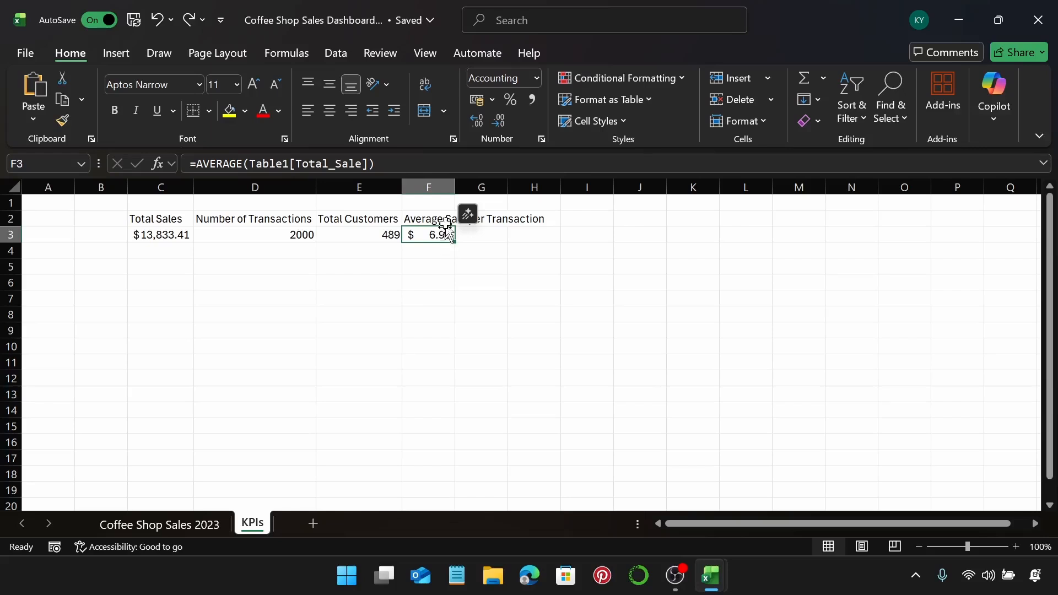
pyautogui.doubleClick(455, 188)
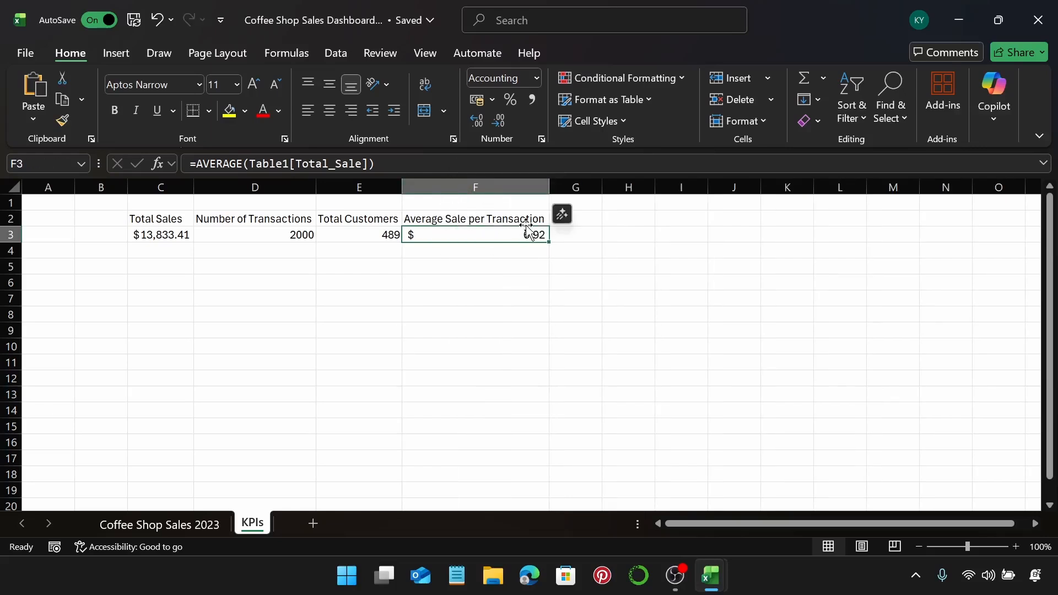
# Enter the heading "Loyalty Members" in cell G2.
pyautogui.click(594, 223)
pyautogui.write('Loayl')
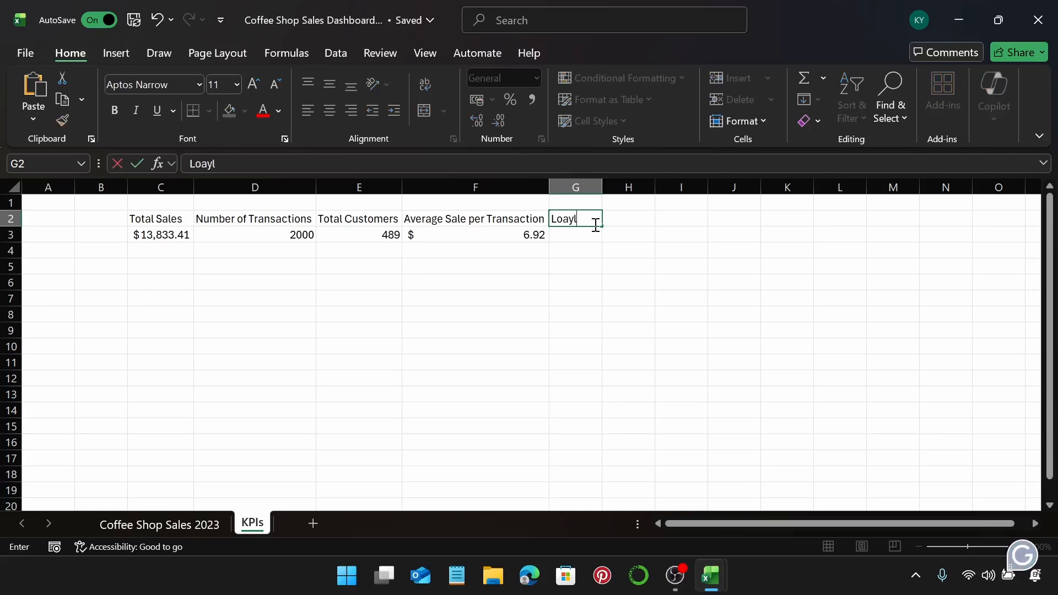
pyautogui.write('ya')
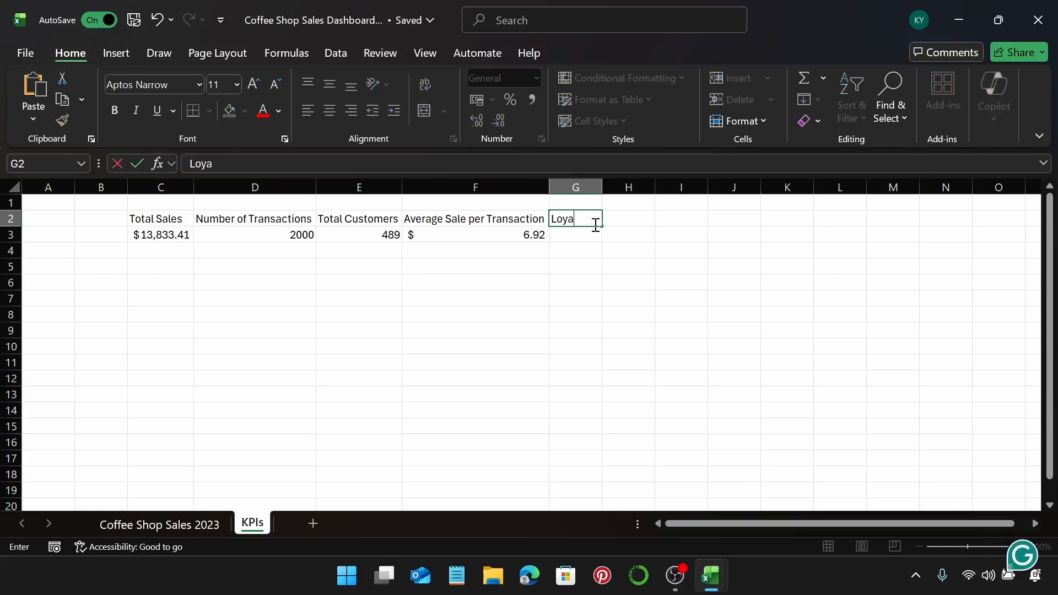
pyautogui.write('lty Memb')
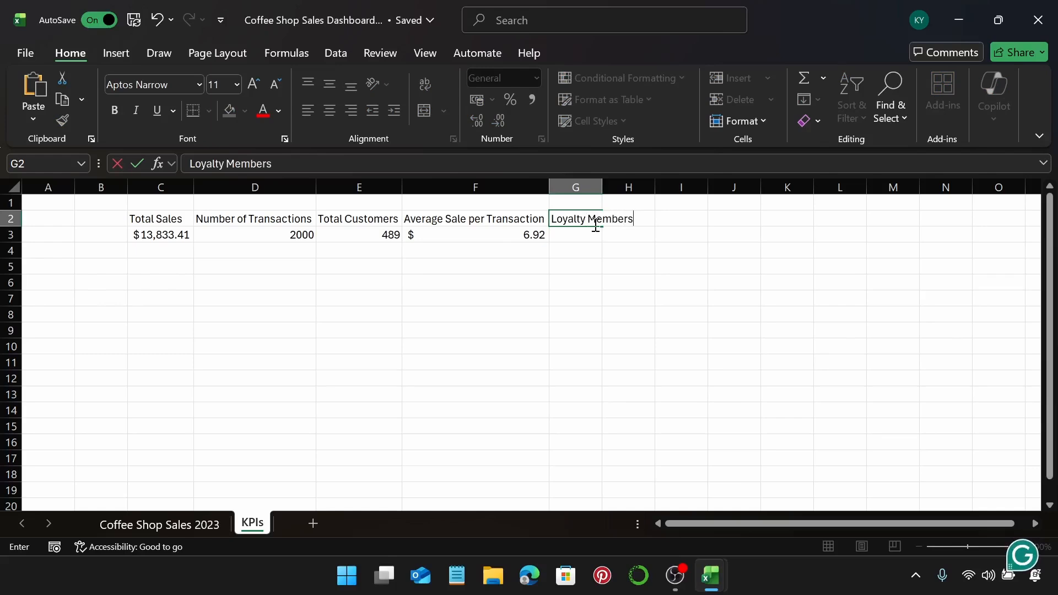
pyautogui.write('ers')
pyautogui.press('Return')
# Begin the formula in cell G3 with =COUNTIF(Table1[Loyalty_Member],"Yes"), referencing the Loyalty_Member column on the Coffee Shop Sales 2023 sheet.
pyautogui.click(450, 160)
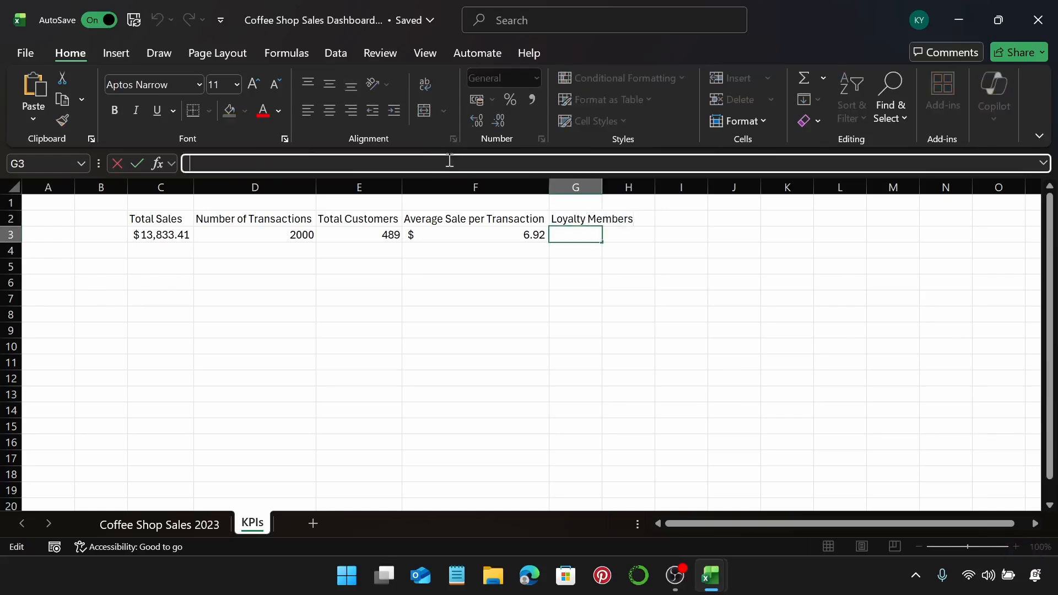
pyautogui.write('=')
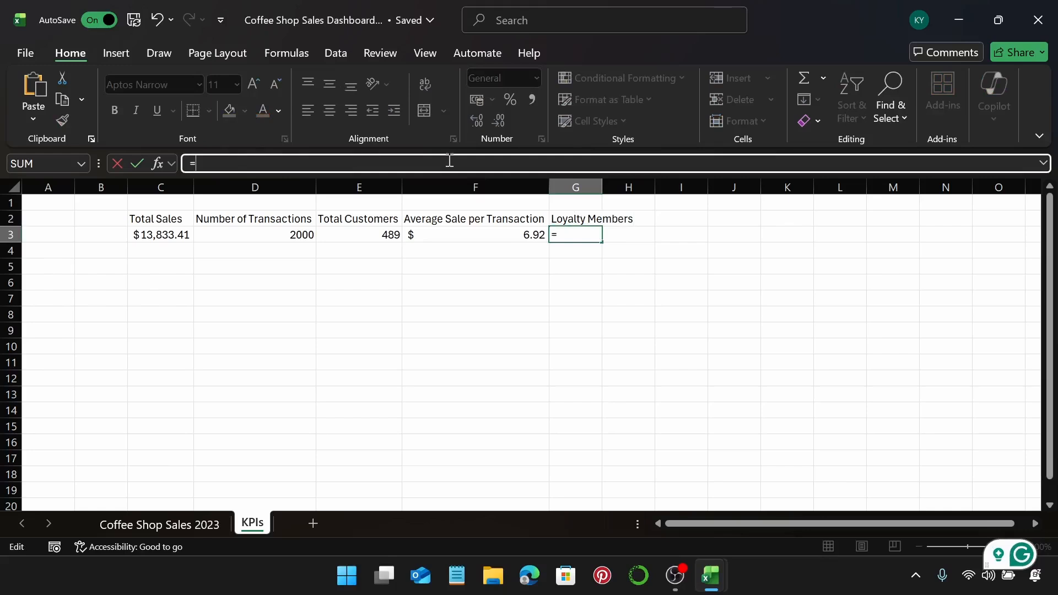
pyautogui.write('CO')
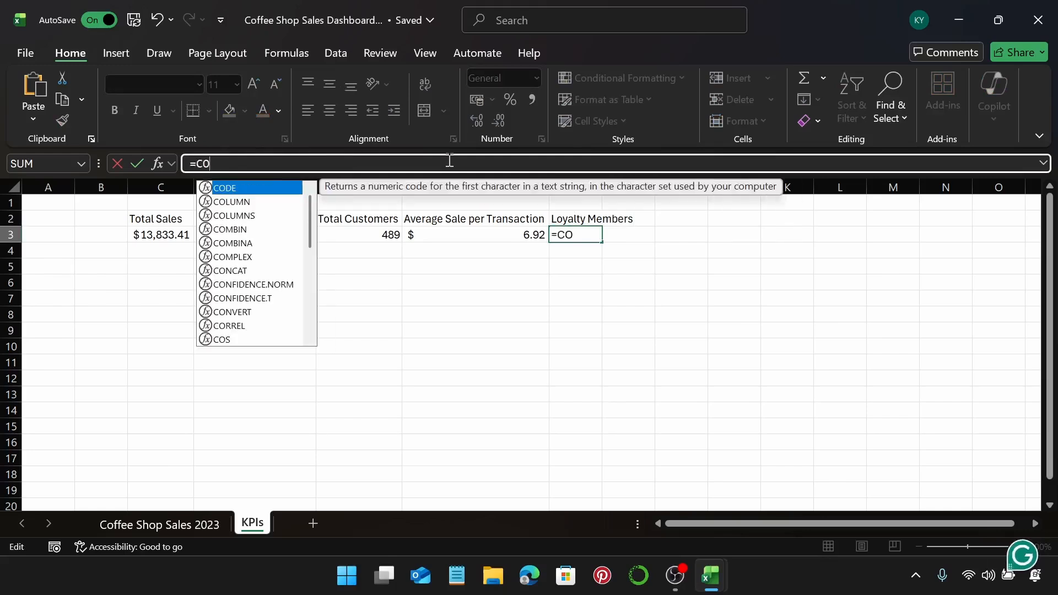
pyautogui.write('U')
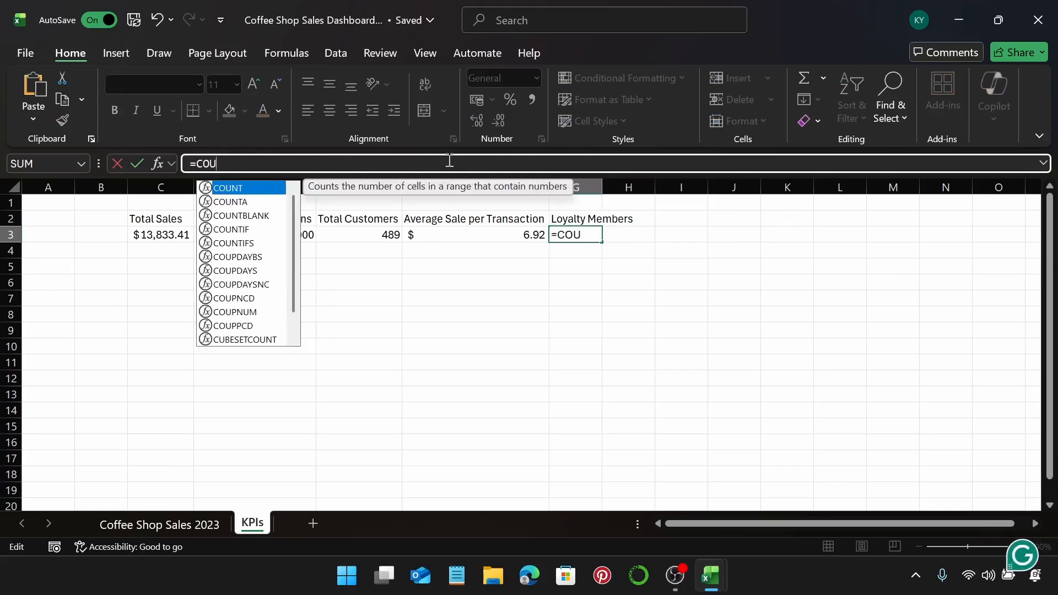
pyautogui.write('N')
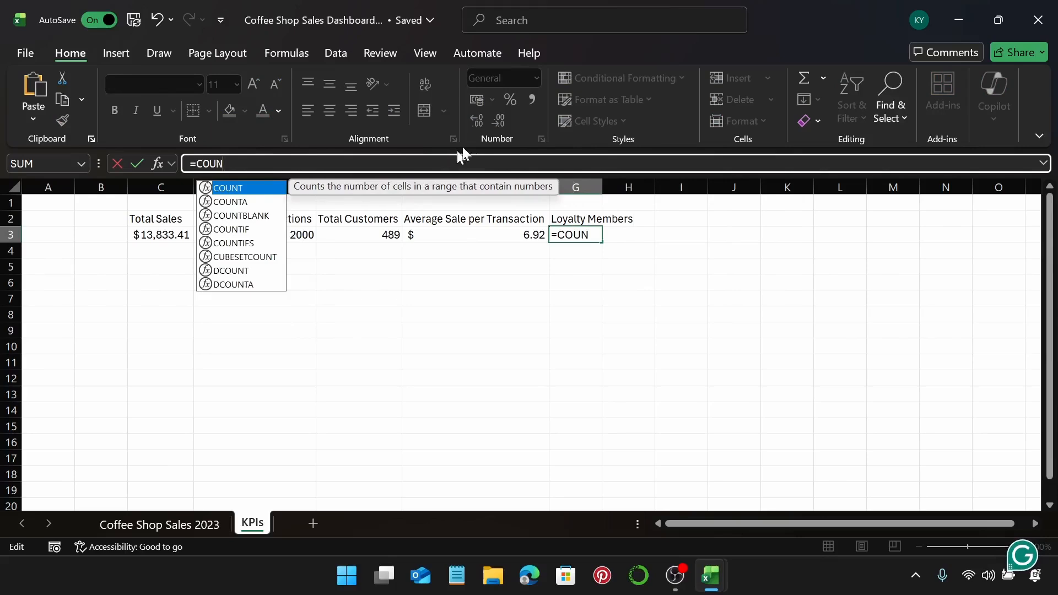
pyautogui.doubleClick(240, 229)
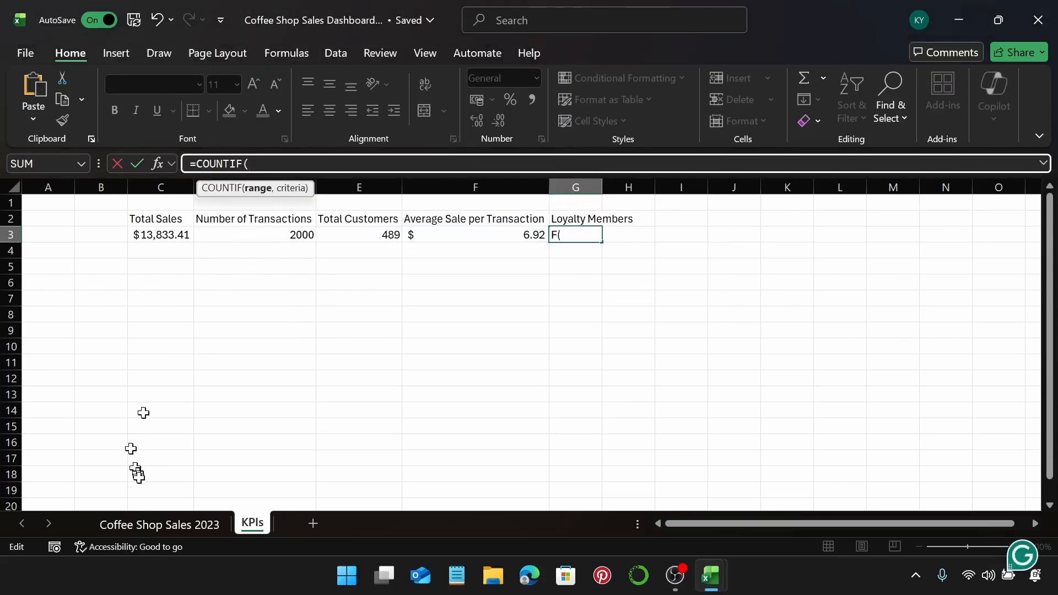
pyautogui.click(157, 524)
pyautogui.scroll(5, 996, 346)
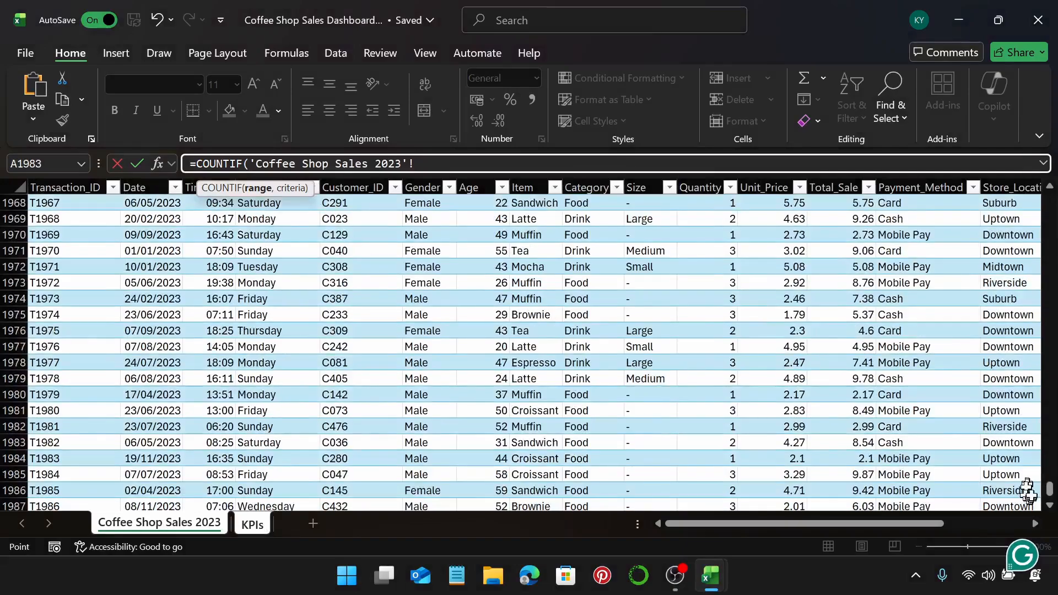
pyautogui.moveTo(1050, 489); pyautogui.dragTo(1051, 189)
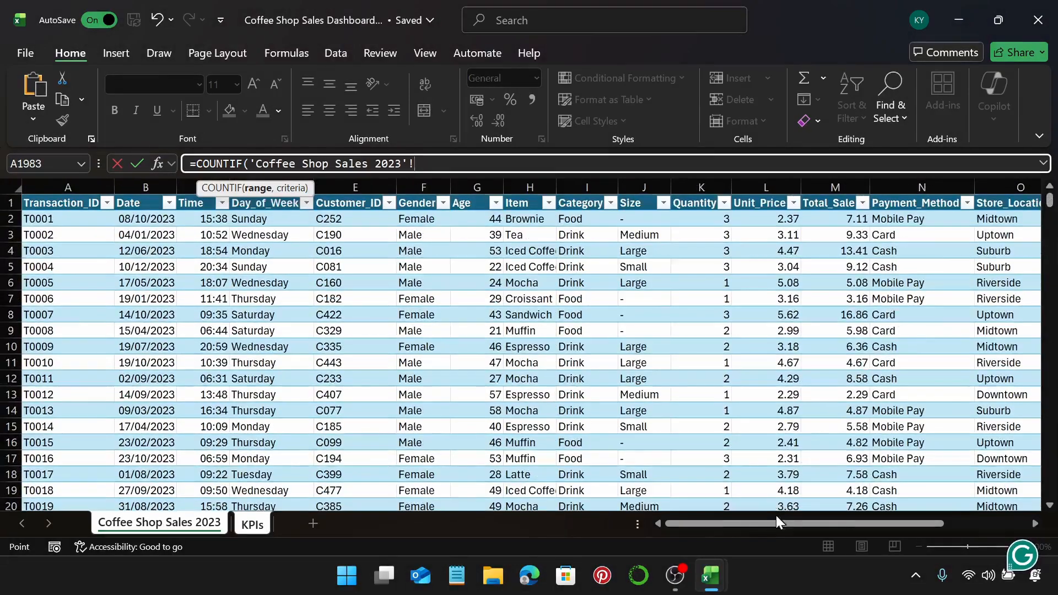
pyautogui.moveTo(770, 523); pyautogui.dragTo(881, 528)
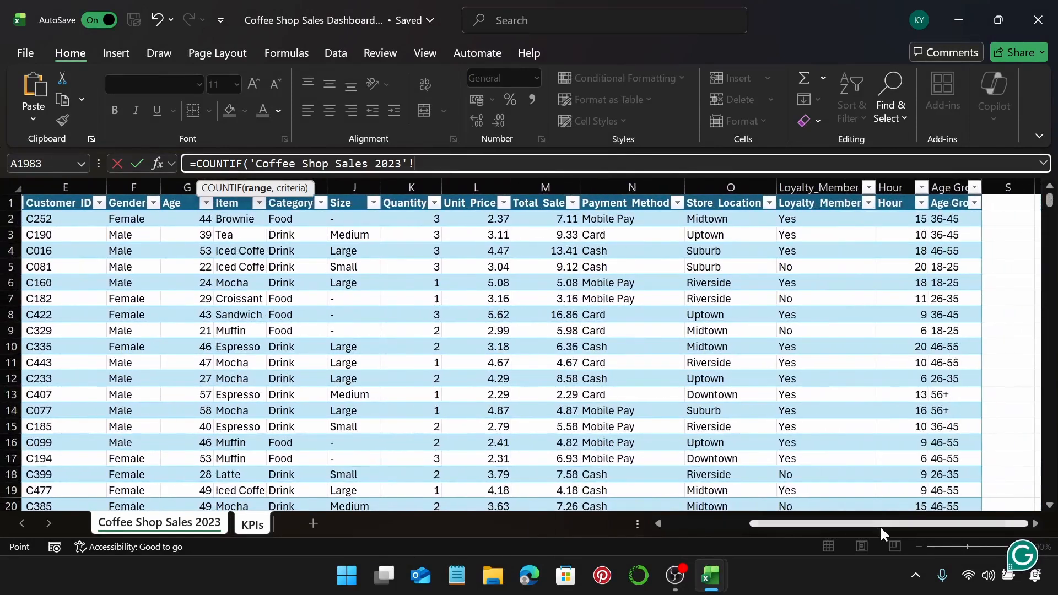
pyautogui.click(804, 219)
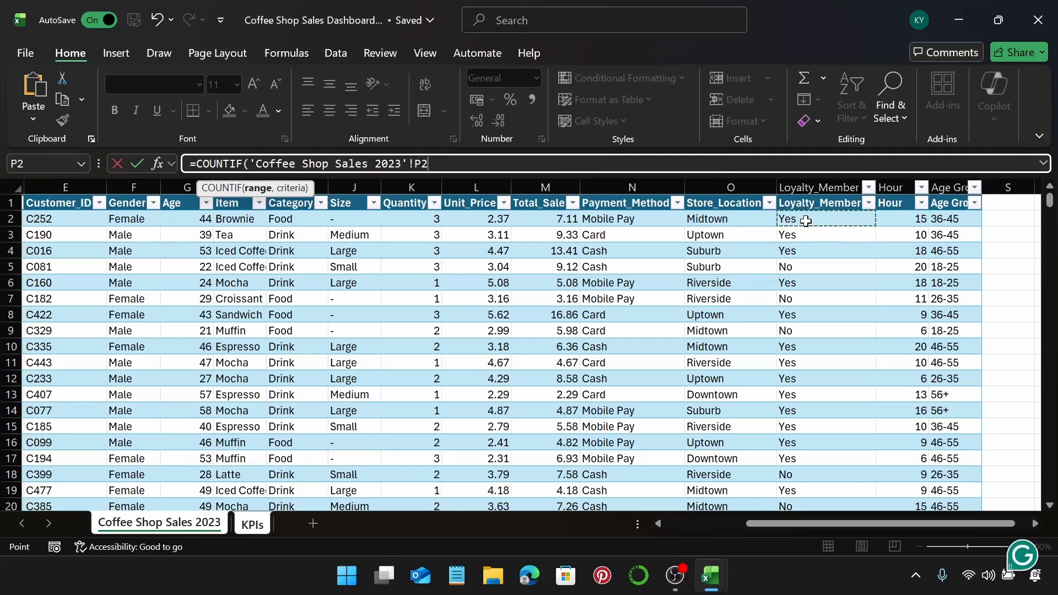
pyautogui.hotkey('ctrl', 'shift', 'Down')
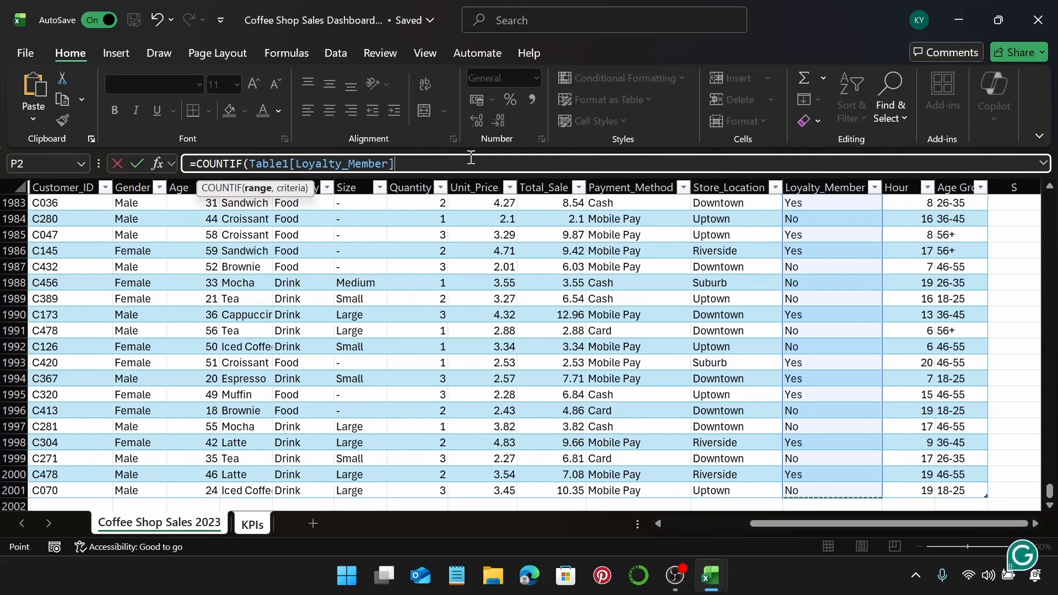
pyautogui.write(',"Yes')
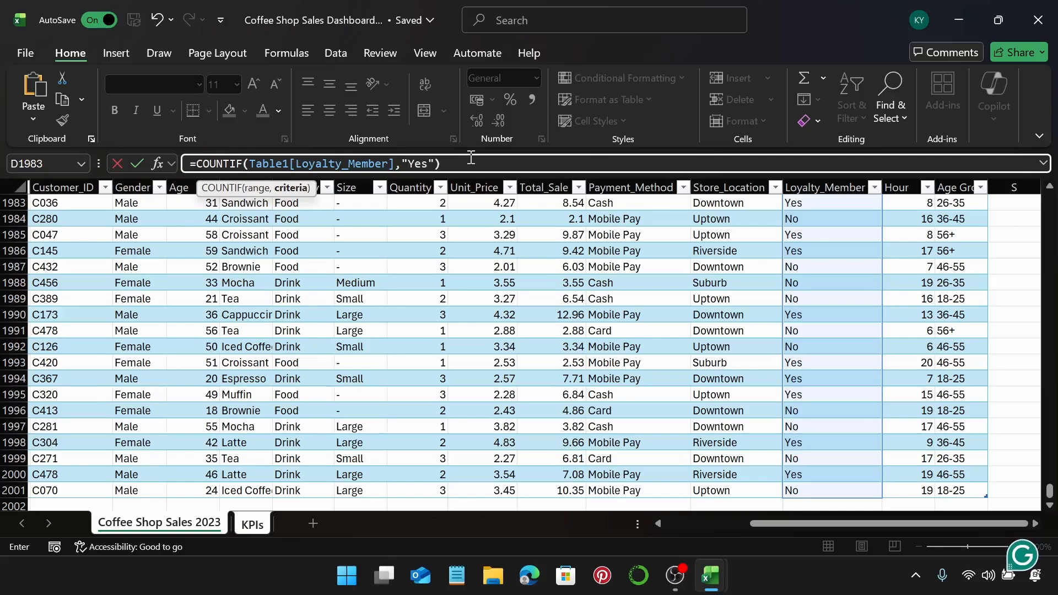
# Complete the G3 formula by dividing the COUNTIF by COUNTA(Table1[Loyalty_Member]).
pyautogui.write('/')
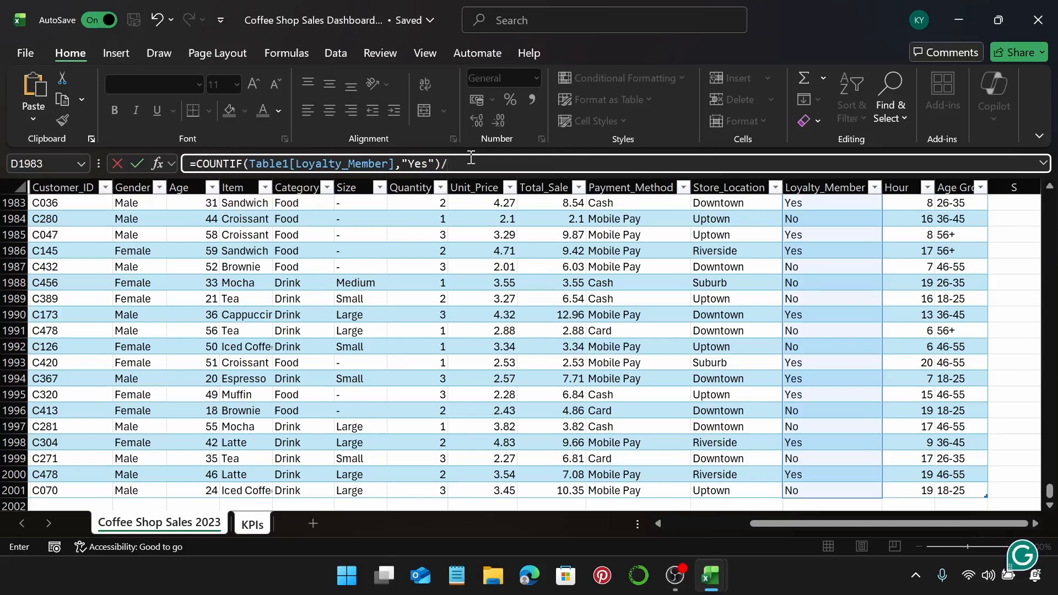
pyautogui.write('C')
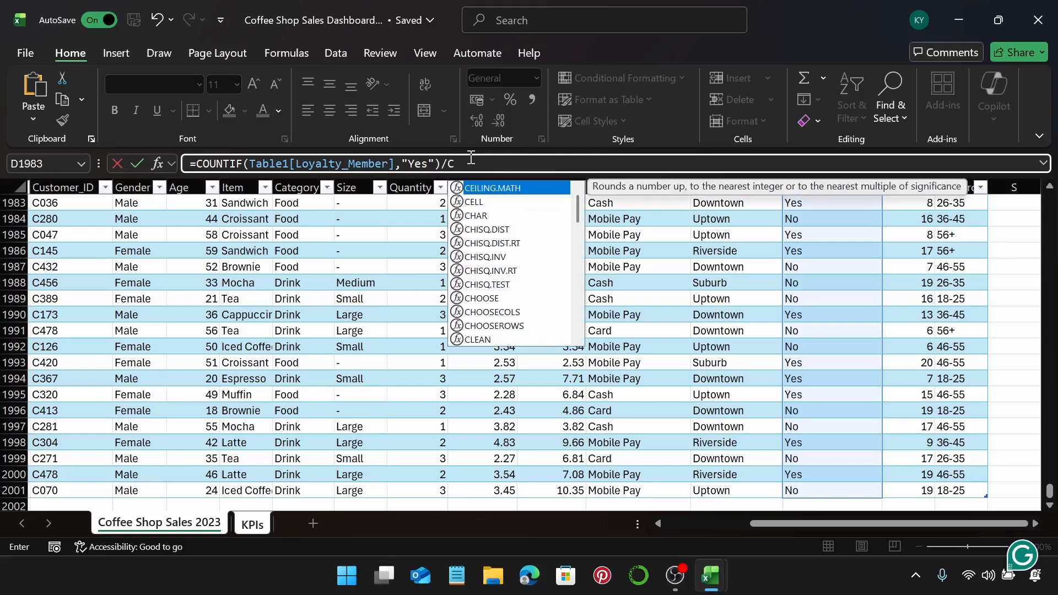
pyautogui.write('OU')
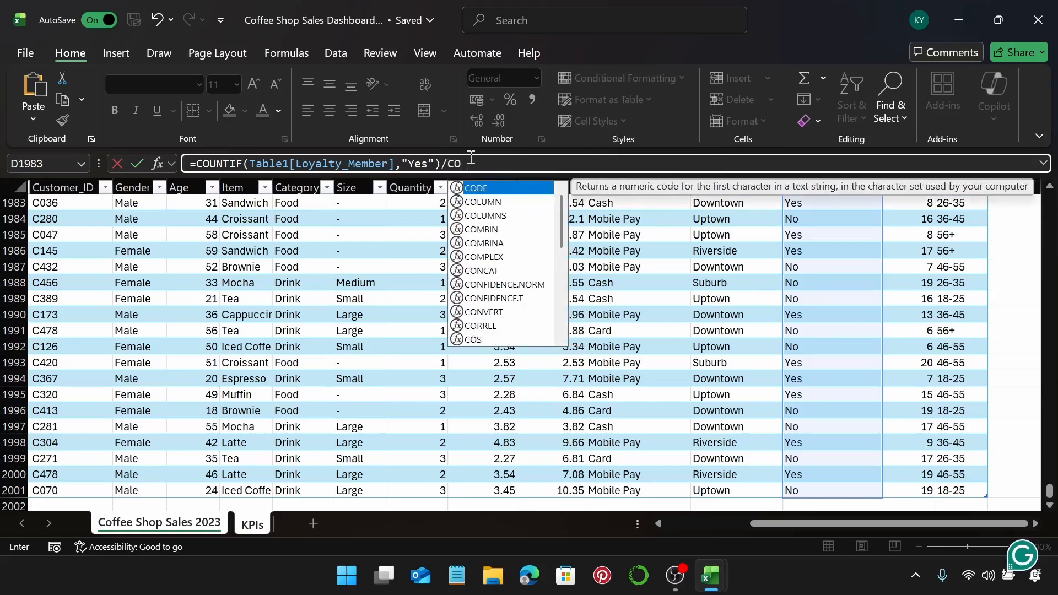
pyautogui.doubleClick(481, 202)
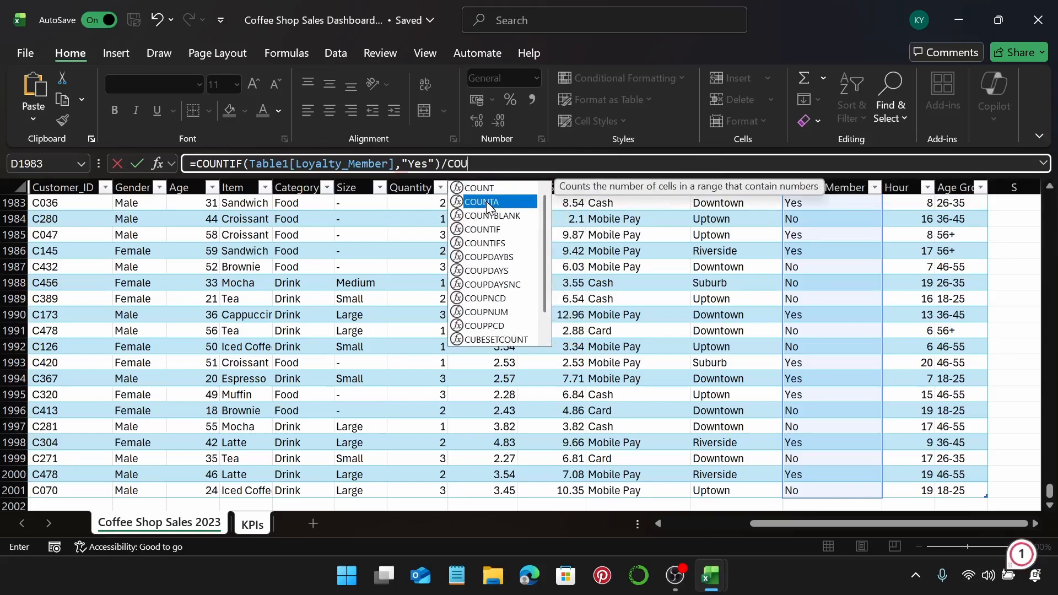
pyautogui.scroll(14, 892, 262)
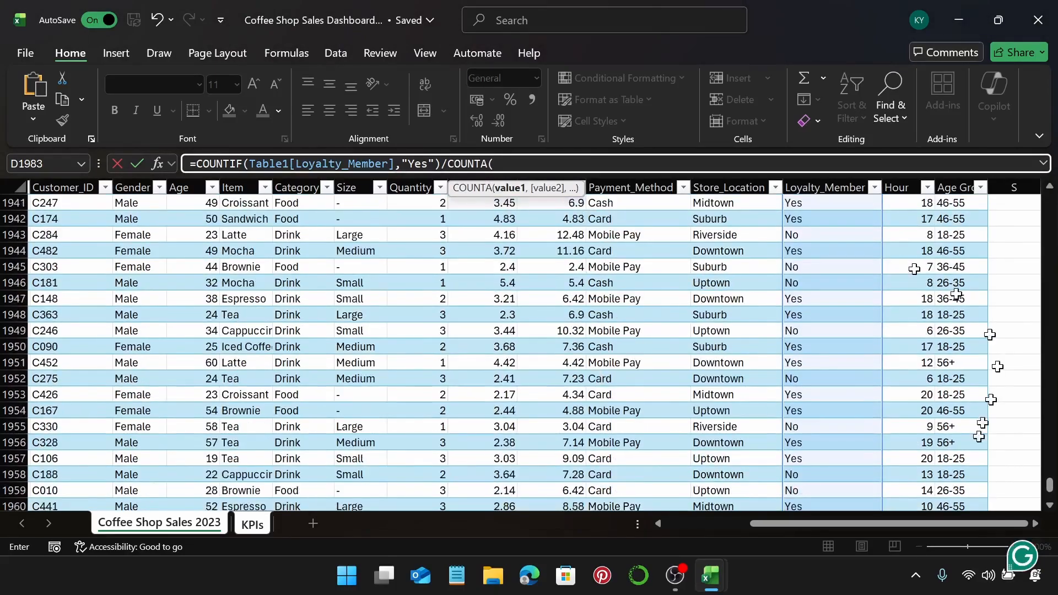
pyautogui.moveTo(1051, 496); pyautogui.dragTo(1054, 201)
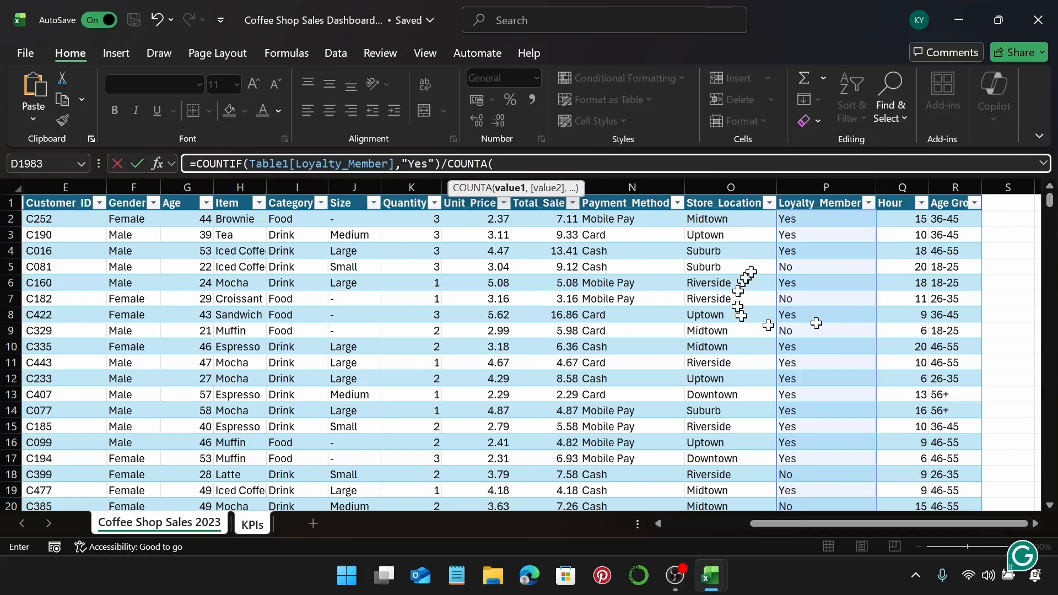
pyautogui.click(800, 220)
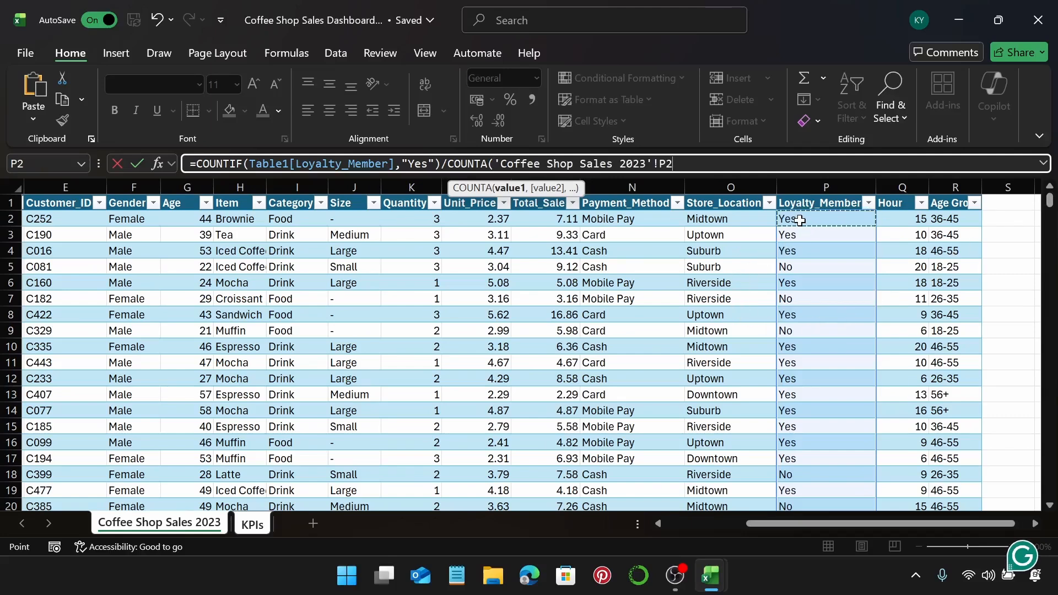
pyautogui.hotkey('ctrl', 'shift', 'Down')
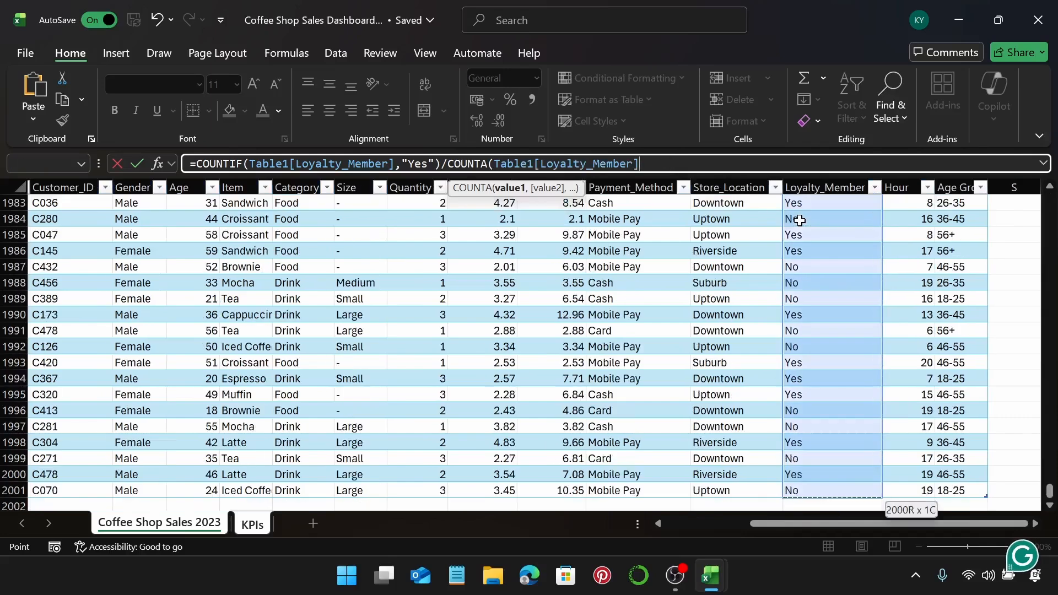
pyautogui.click(663, 165)
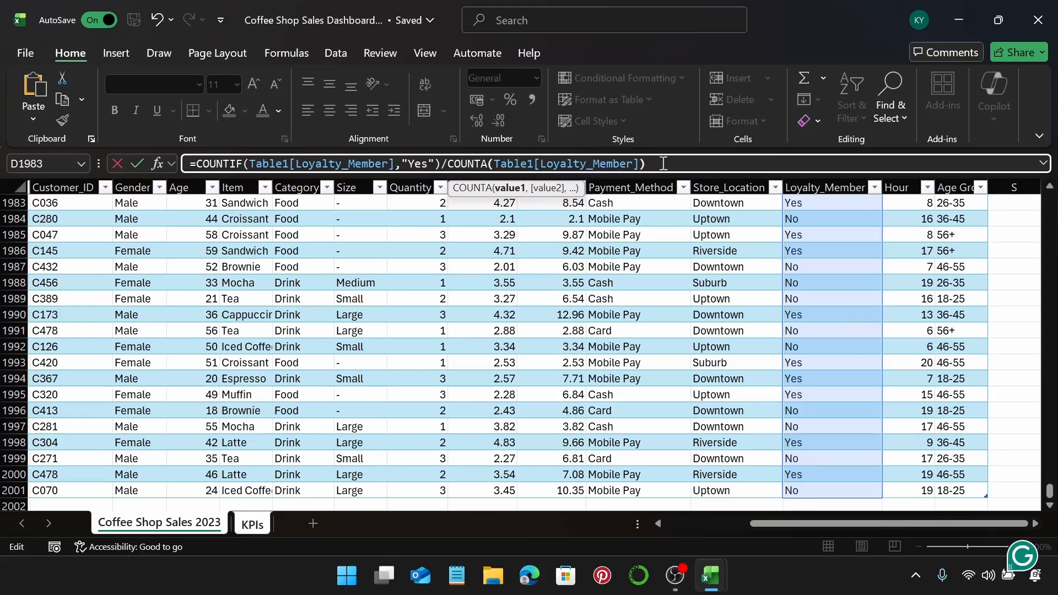
pyautogui.press('Return')
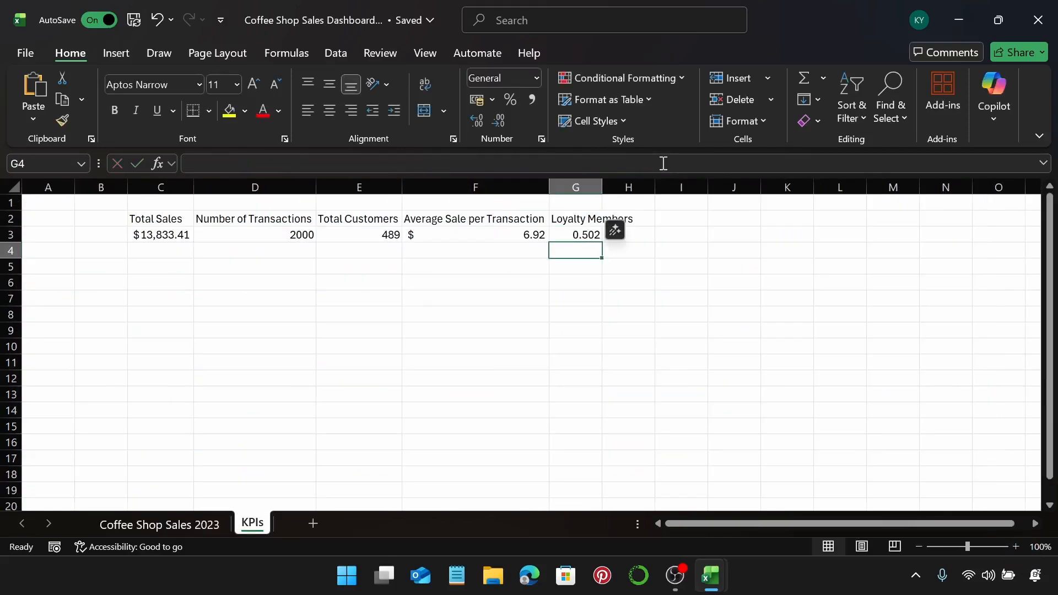
# Format the loyalty share in G3 as a percentage with one decimal place and autofit the width of column G.
pyautogui.click(583, 236)
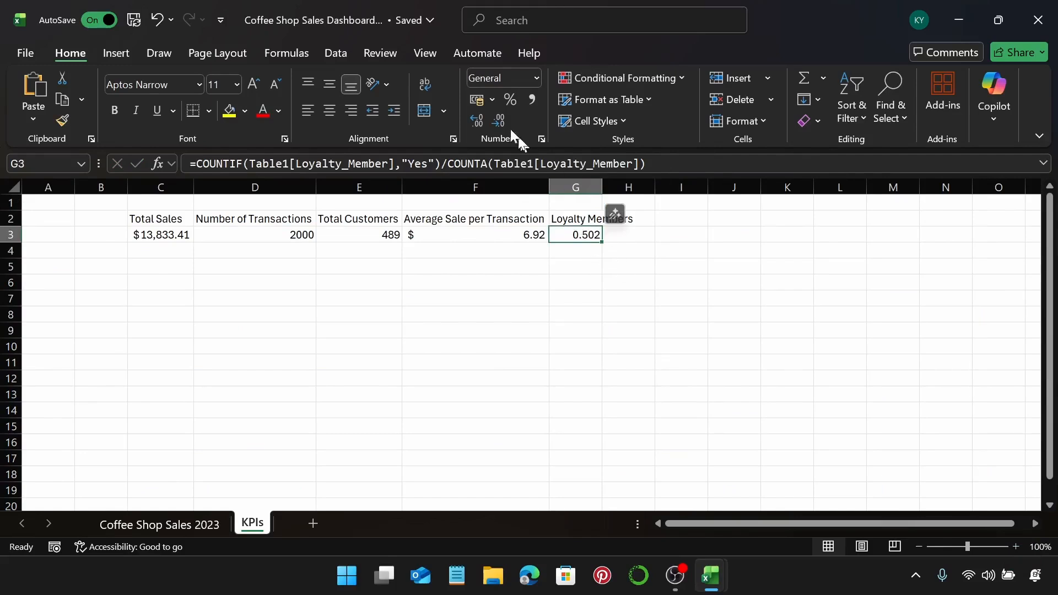
pyautogui.click(508, 102)
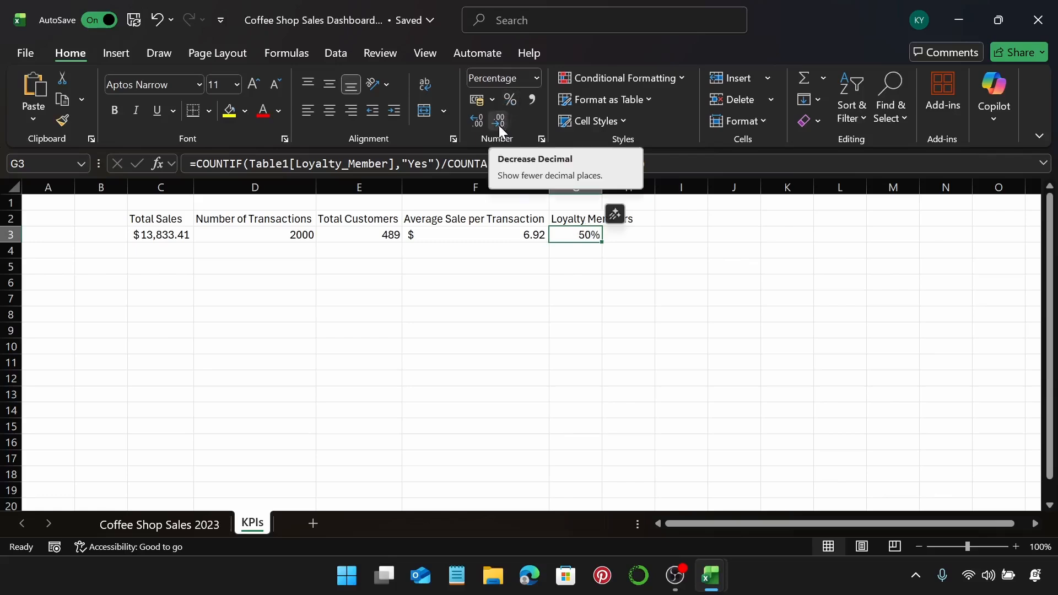
pyautogui.click(477, 122)
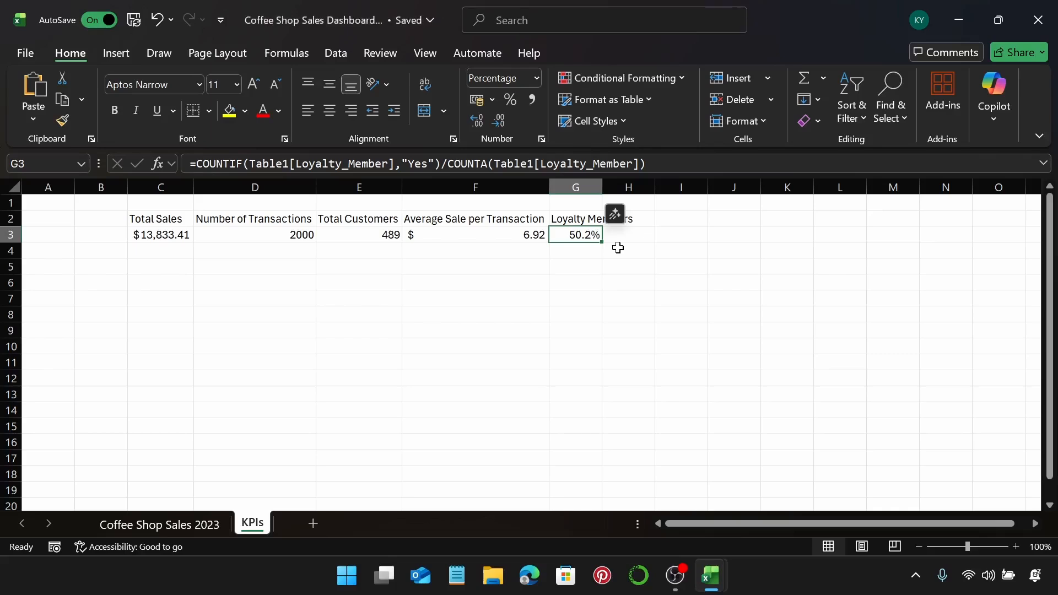
pyautogui.doubleClick(603, 187)
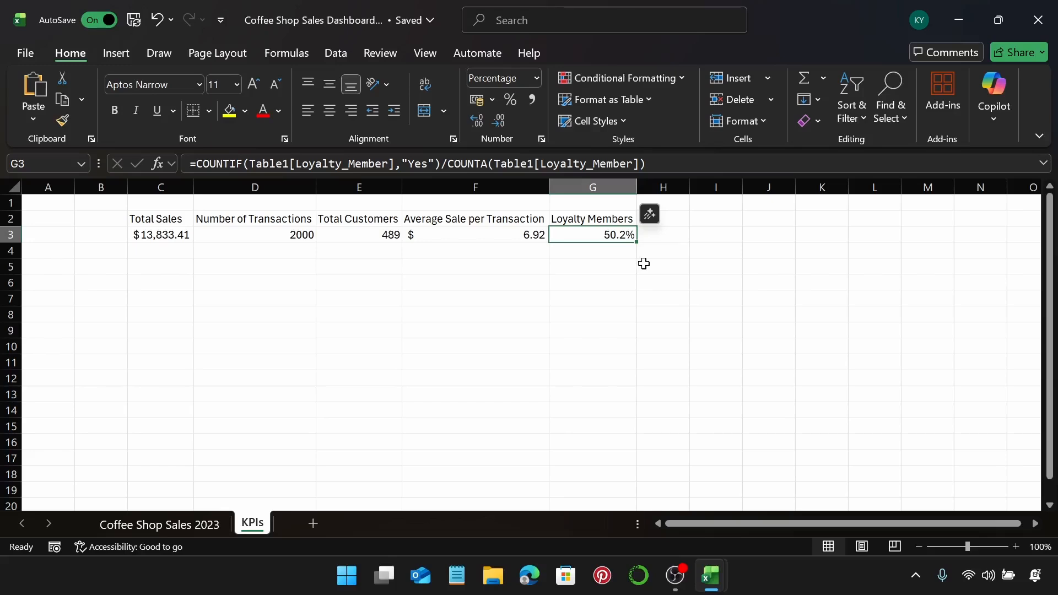
# Add a new sheet named "Sales by Store Location" and select its cell B2.
pyautogui.click(307, 523)
pyautogui.doubleClick(302, 525)
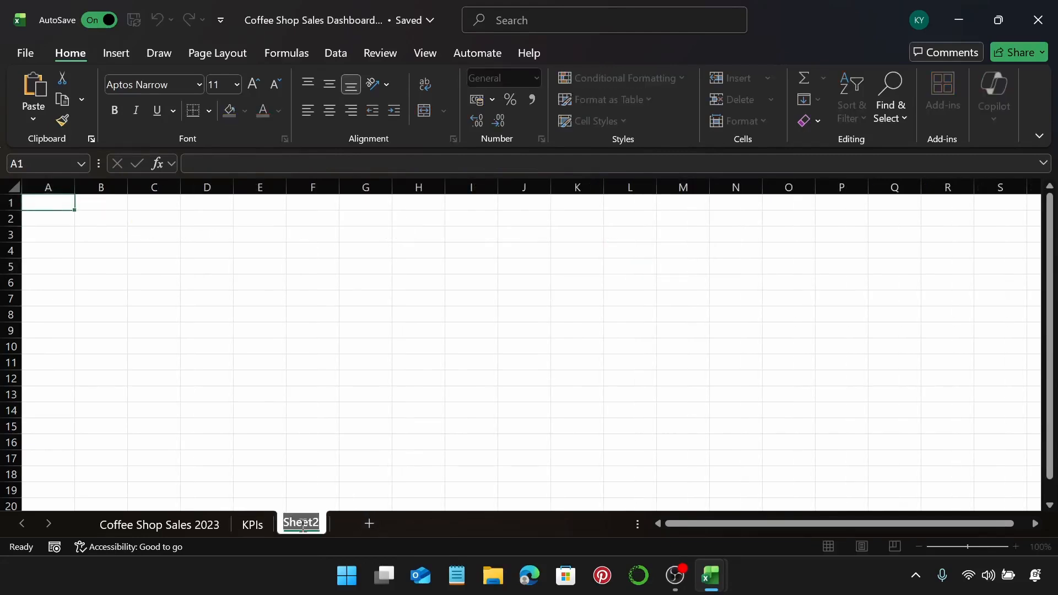
pyautogui.write('Sals')
pyautogui.press('BackSpace')
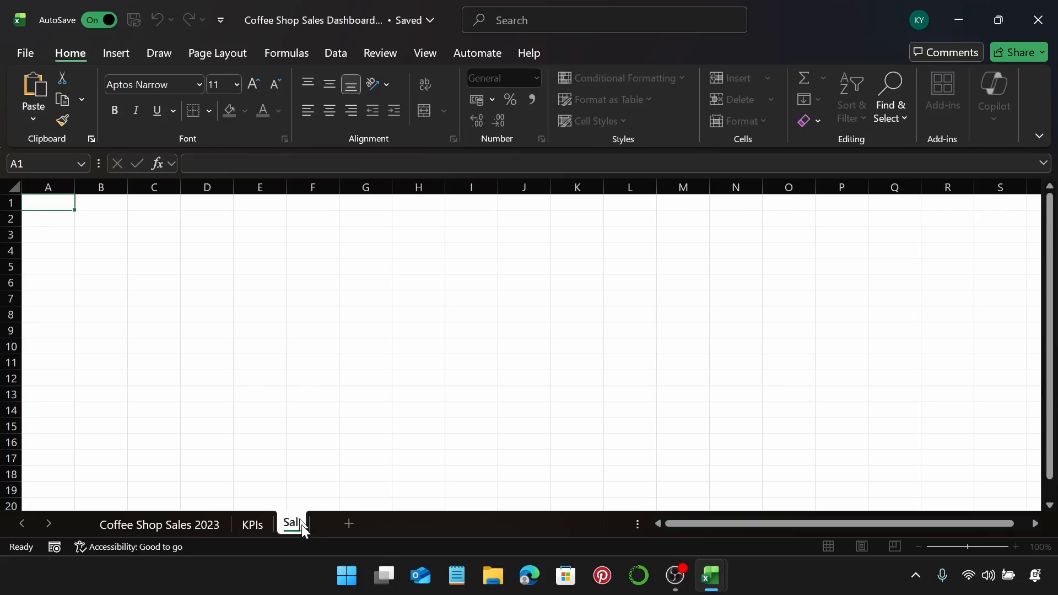
pyautogui.write('es by Store')
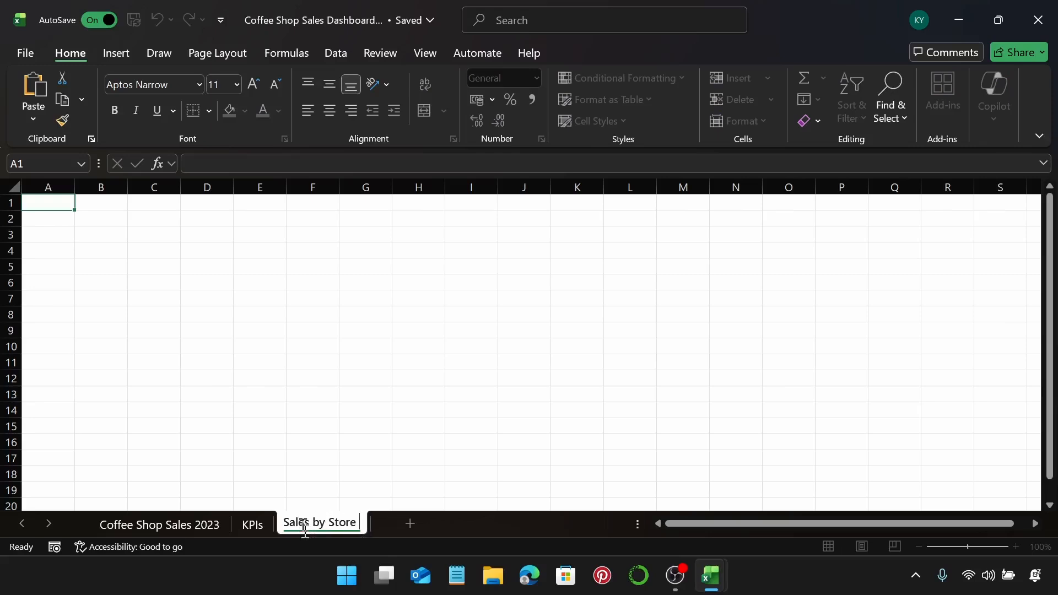
pyautogui.write(' Locati')
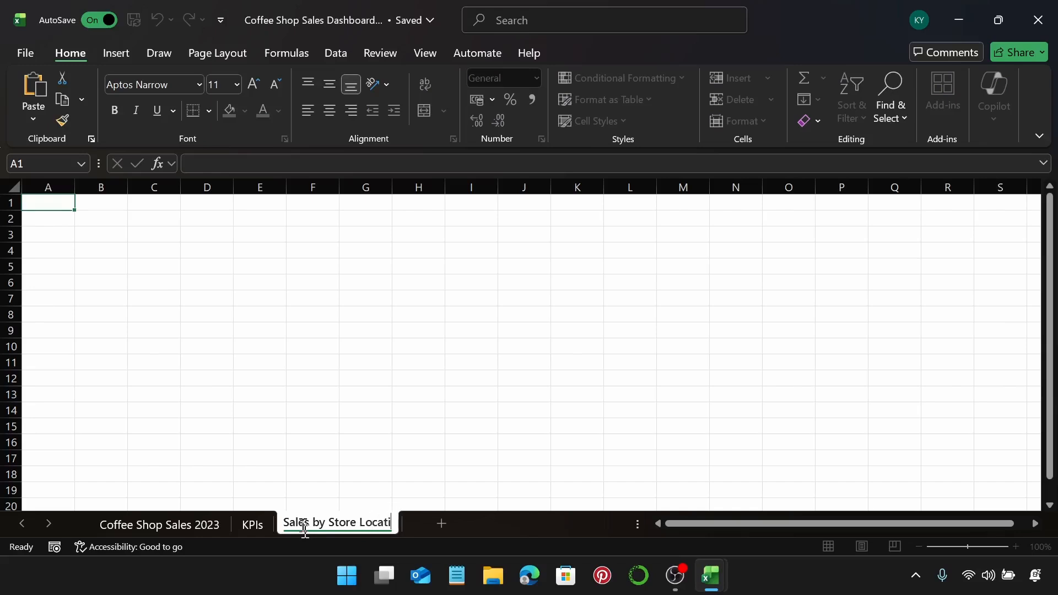
pyautogui.write('on')
pyautogui.press('Return')
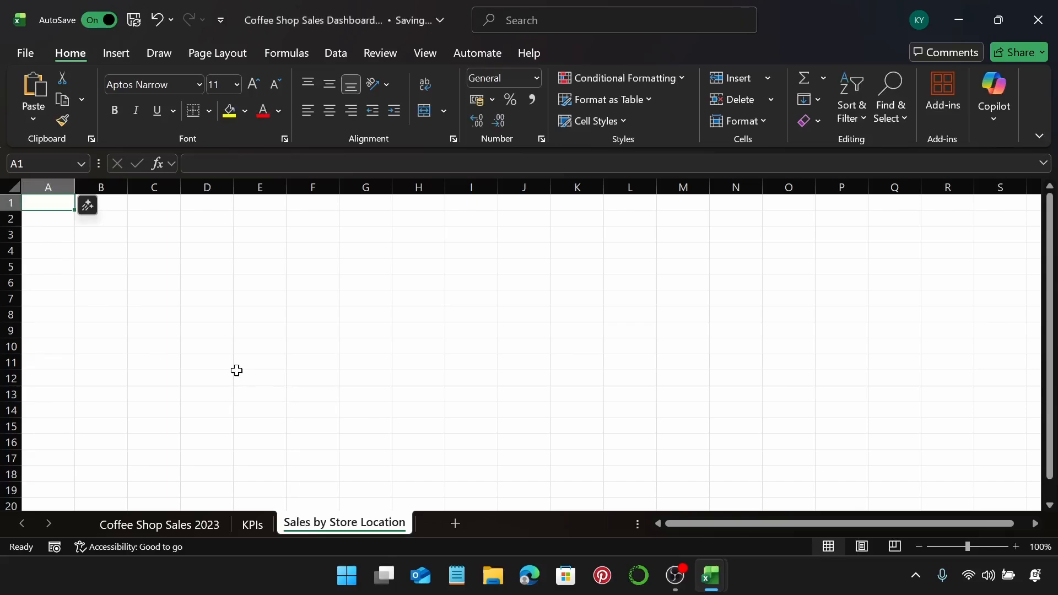
pyautogui.click(105, 217)
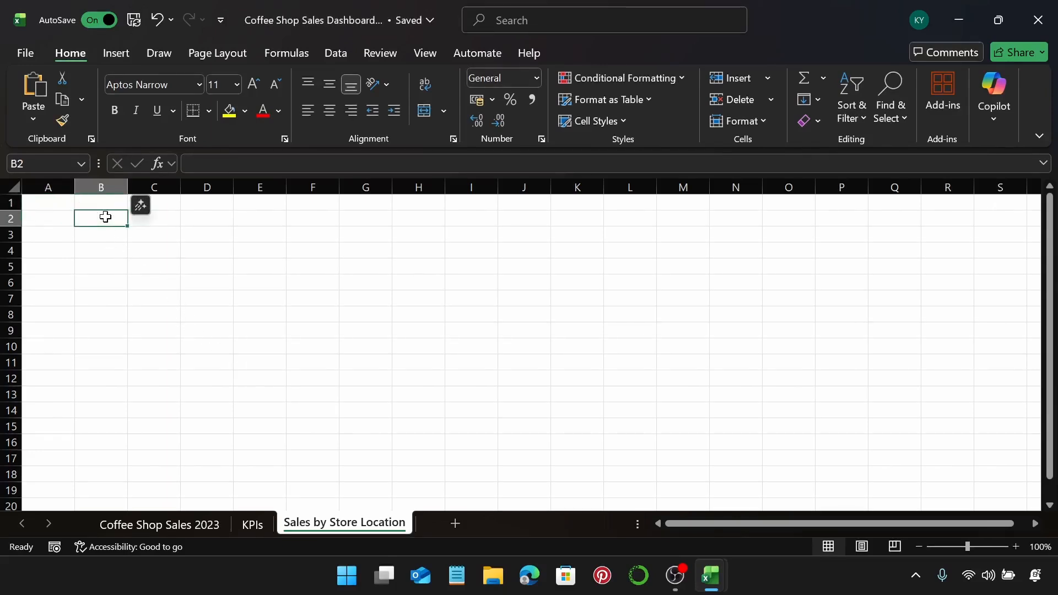
# Insert a PivotTable at B2 of the Sales by Store Location sheet, using all of Table1 on the Coffee Shop Sales 2023 sheet as source.
pyautogui.click(112, 55)
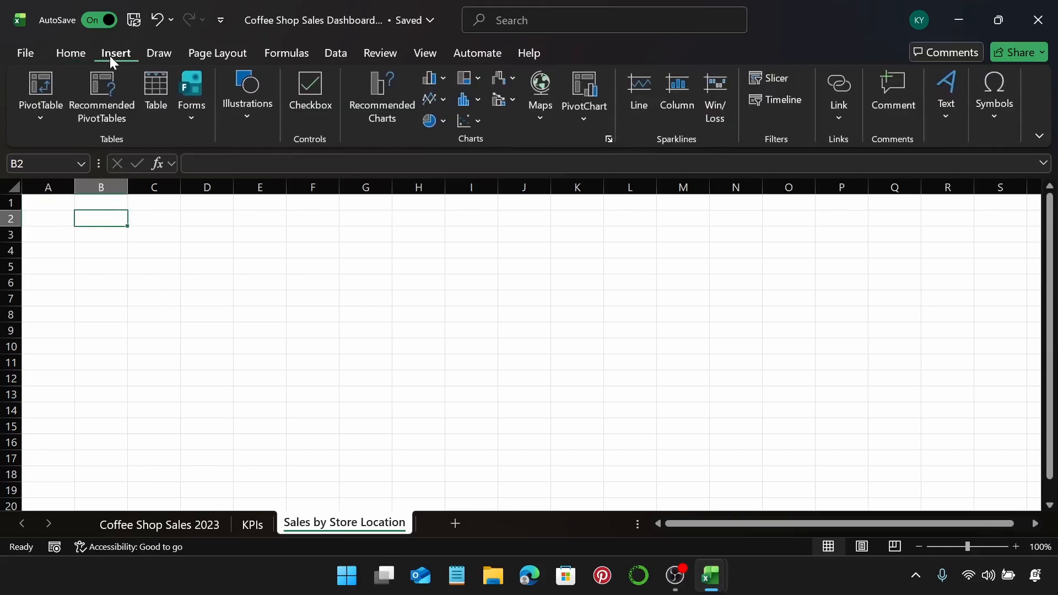
pyautogui.click(39, 82)
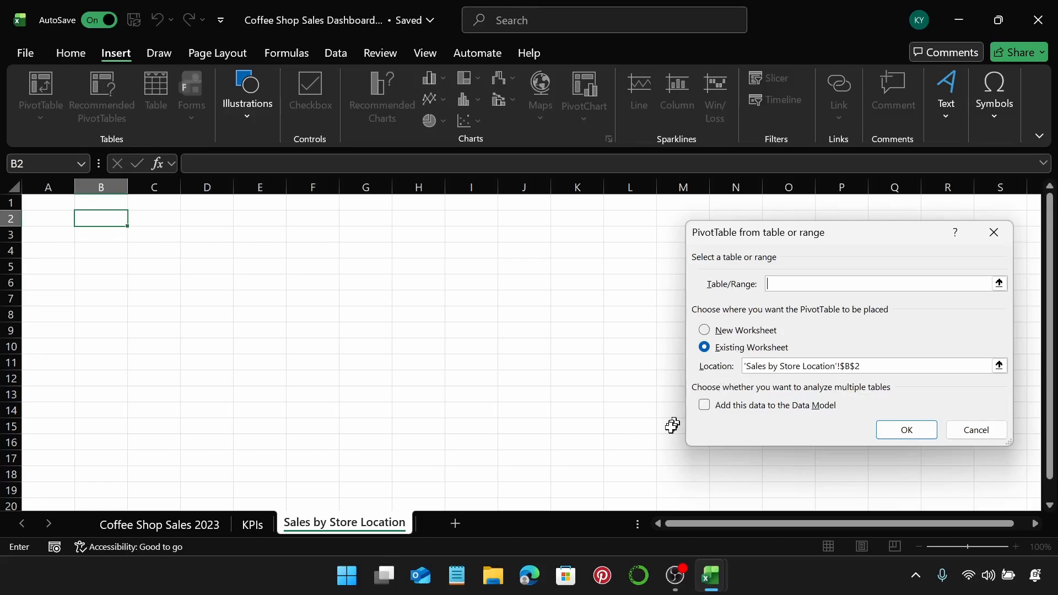
pyautogui.click(196, 523)
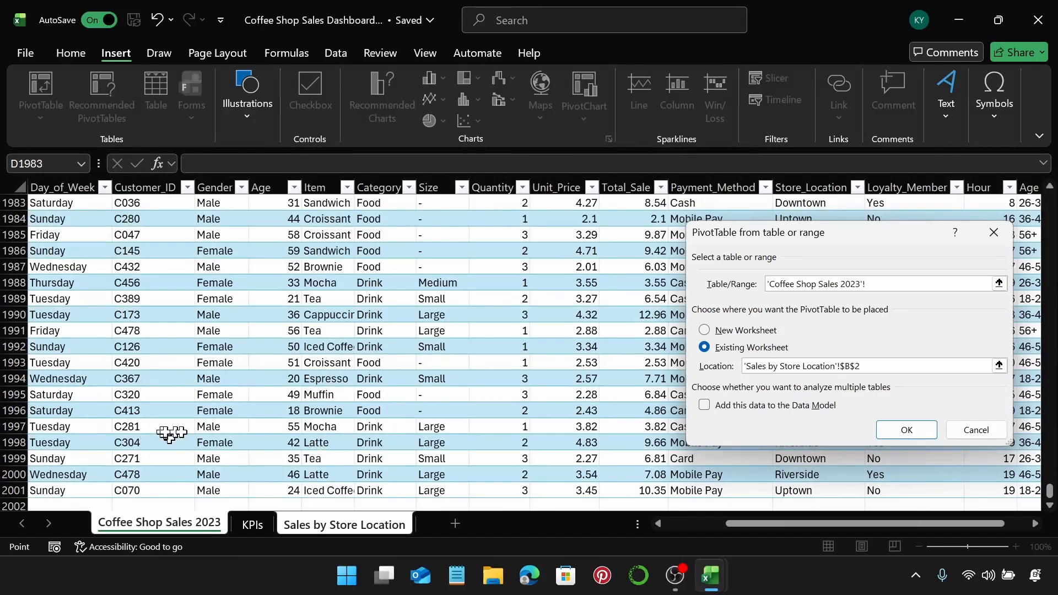
pyautogui.scroll(5, 182, 433)
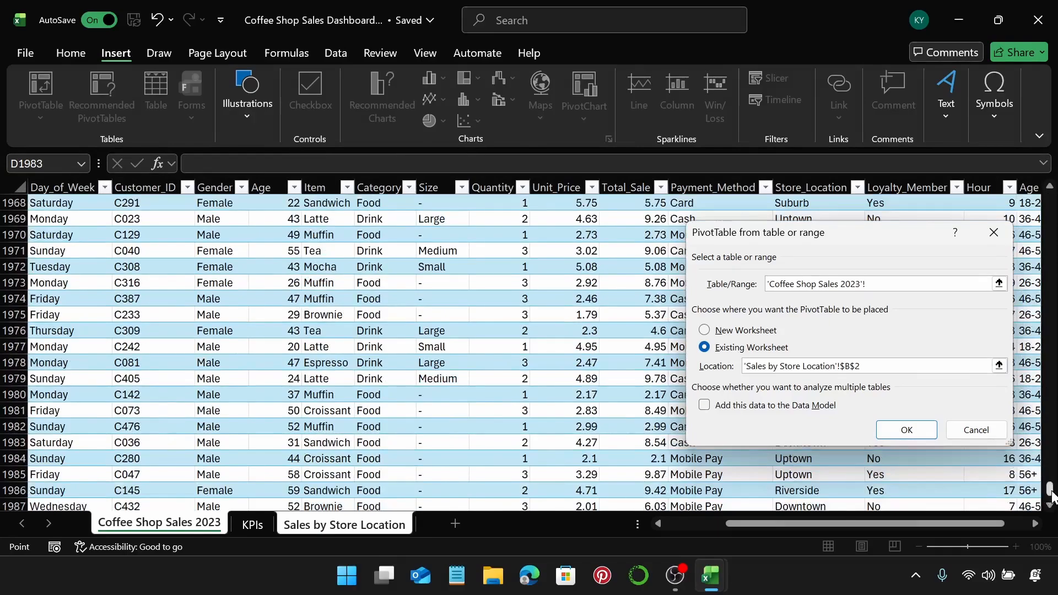
pyautogui.moveTo(1051, 492); pyautogui.dragTo(1050, 199)
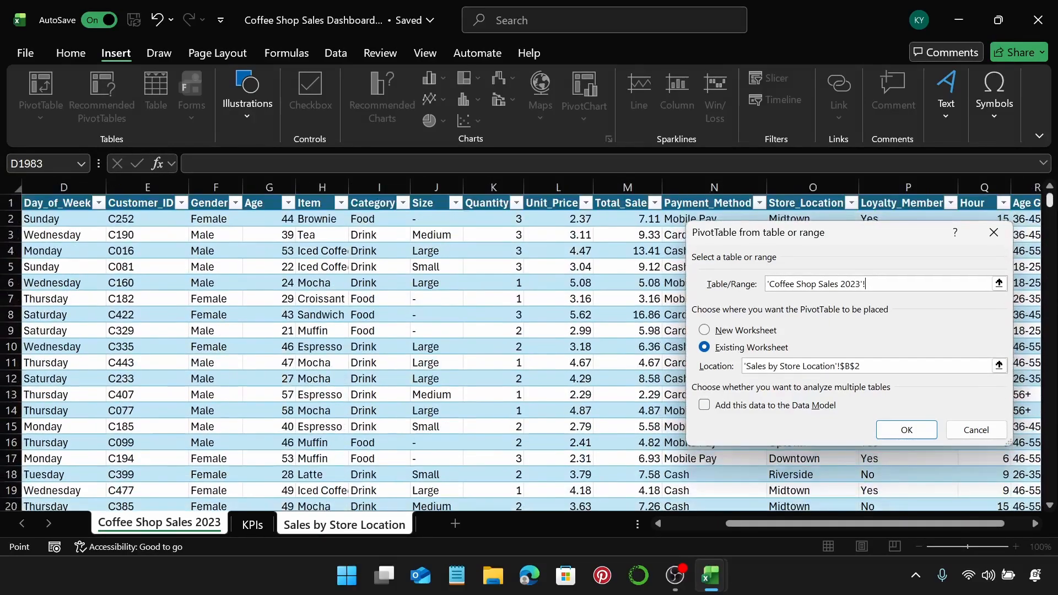
pyautogui.moveTo(812, 524); pyautogui.dragTo(752, 526)
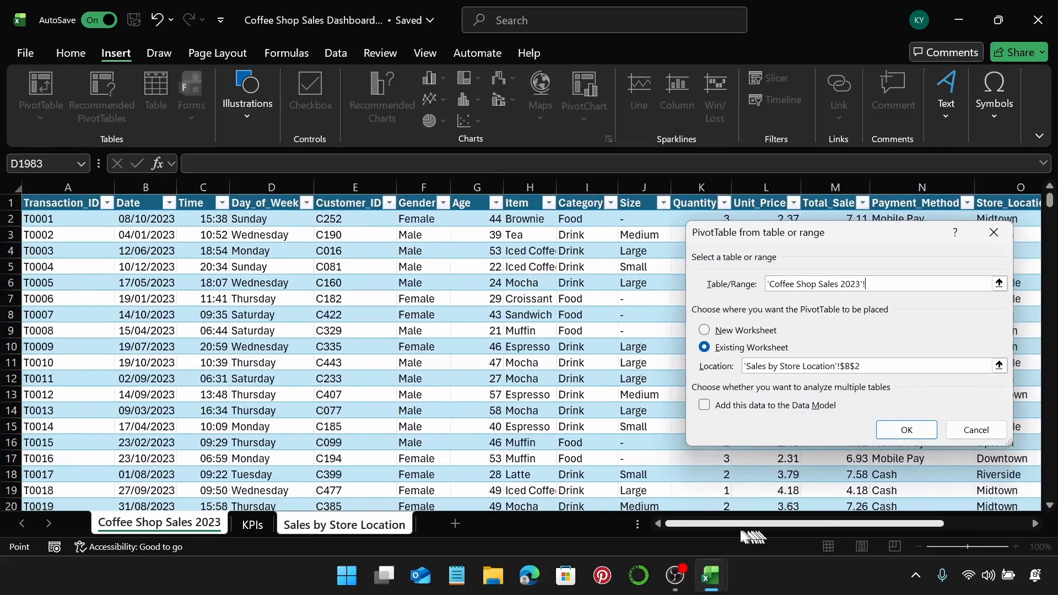
pyautogui.click(36, 204)
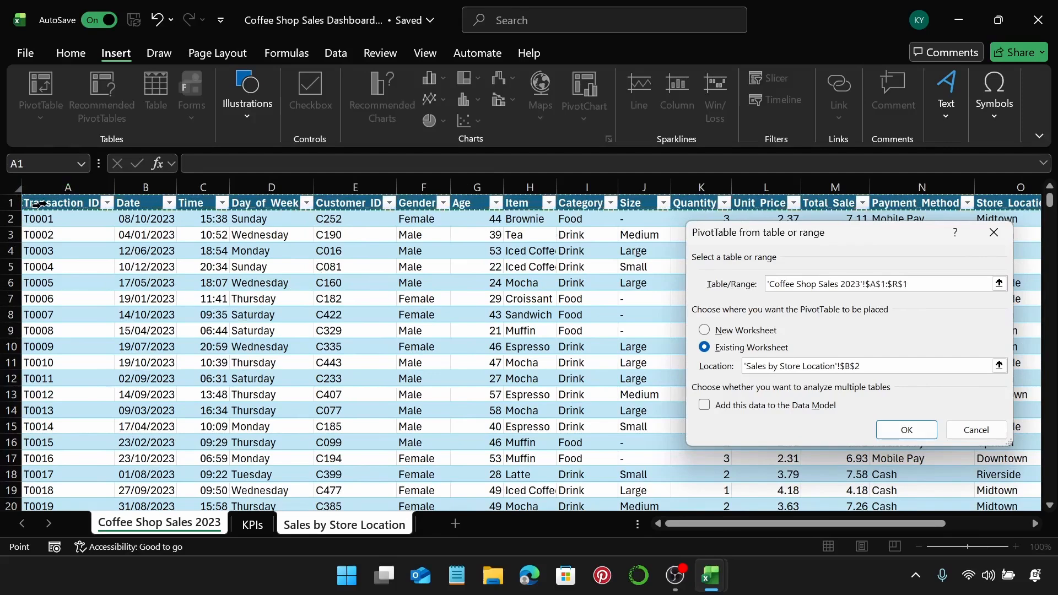
pyautogui.hotkey('ctrl', 'shift', 'End')
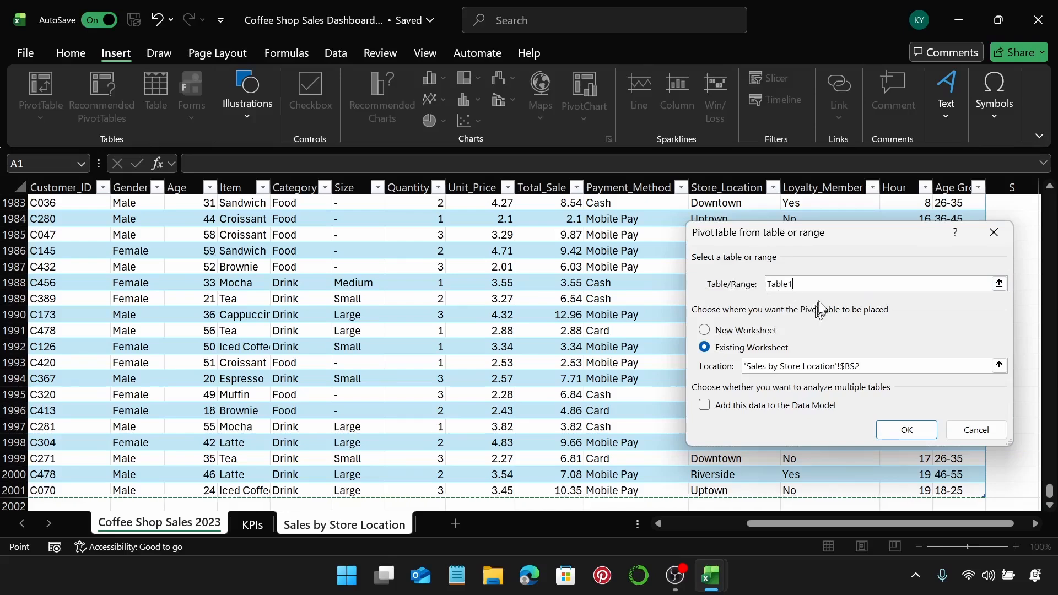
pyautogui.click(906, 429)
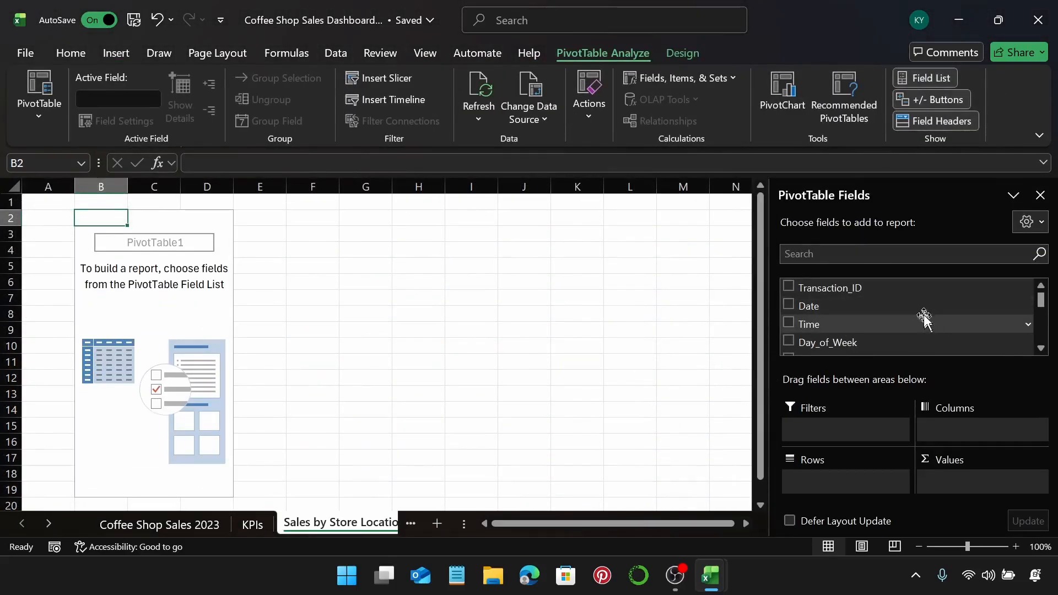
# Build the PivotTable with Store_Location as rows and the sum of Total_Sale as values.
pyautogui.scroll(-1, 924, 317)
pyautogui.scroll(-4, 924, 317)
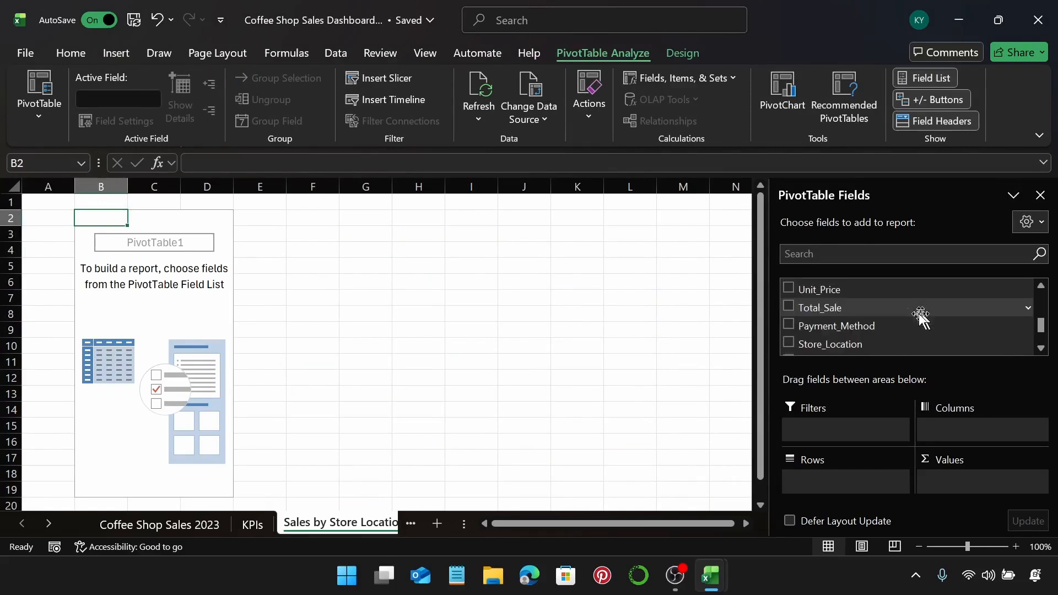
pyautogui.scroll(-1, 904, 317)
pyautogui.moveTo(869, 304); pyautogui.dragTo(874, 474)
pyautogui.scroll(1, 897, 331)
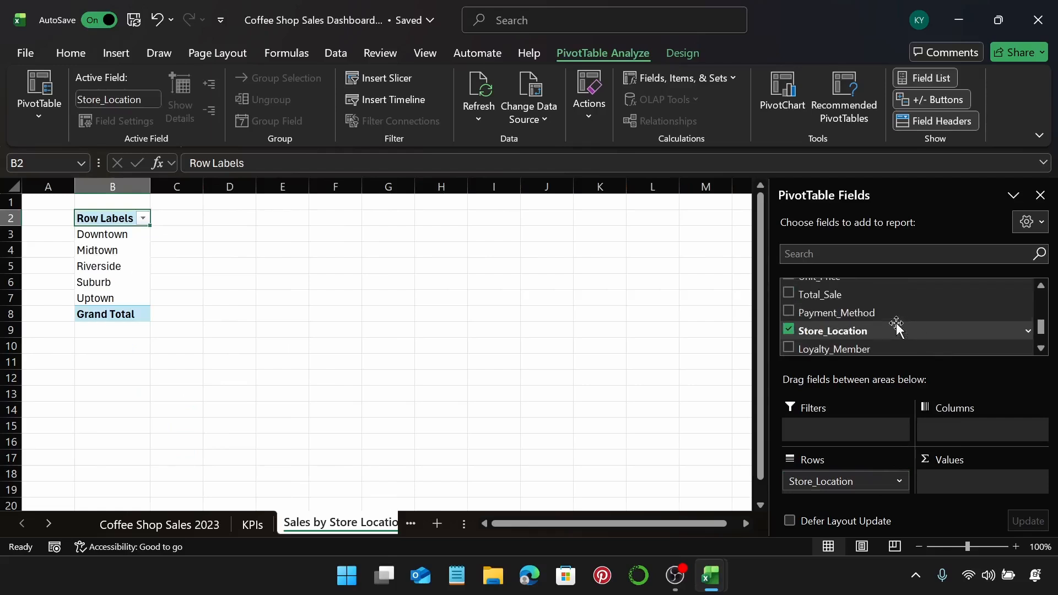
pyautogui.moveTo(870, 298); pyautogui.dragTo(980, 477)
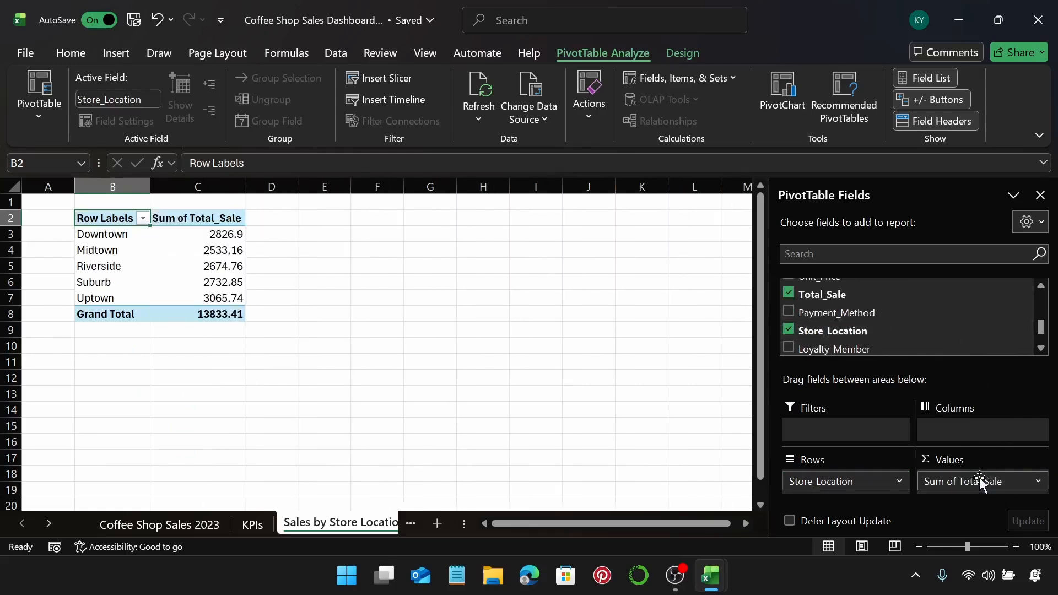
# Remove the Grand Total row from the store location PivotTable.
pyautogui.click(111, 314)
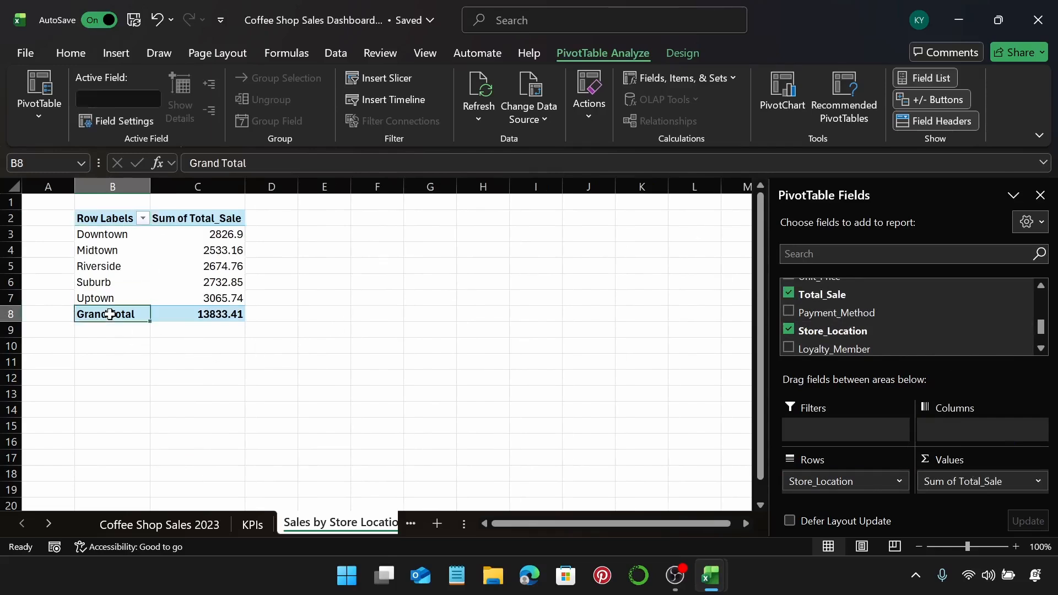
pyautogui.rightClick(110, 314)
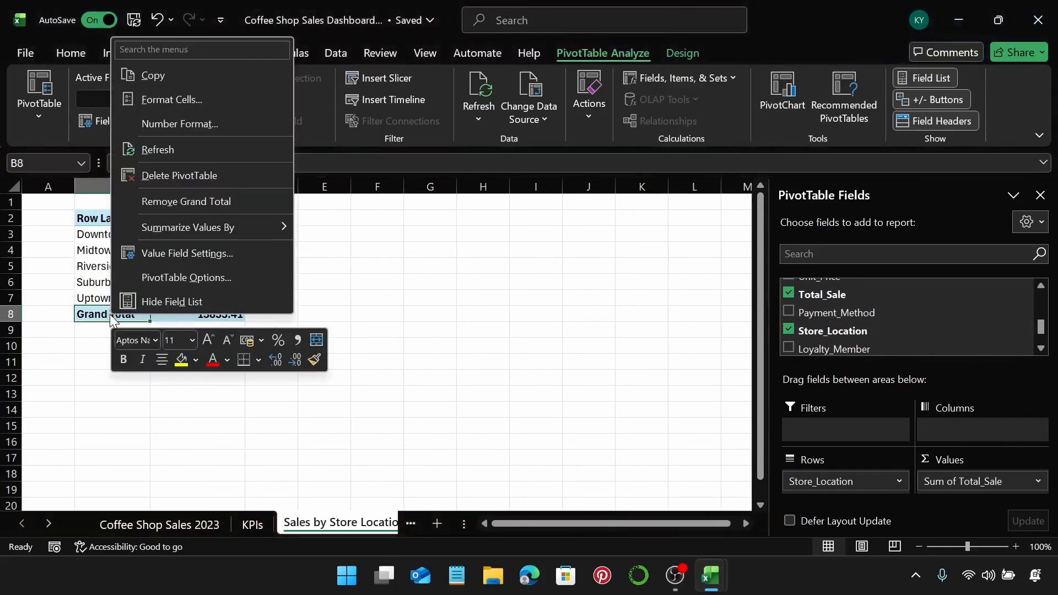
pyautogui.click(201, 203)
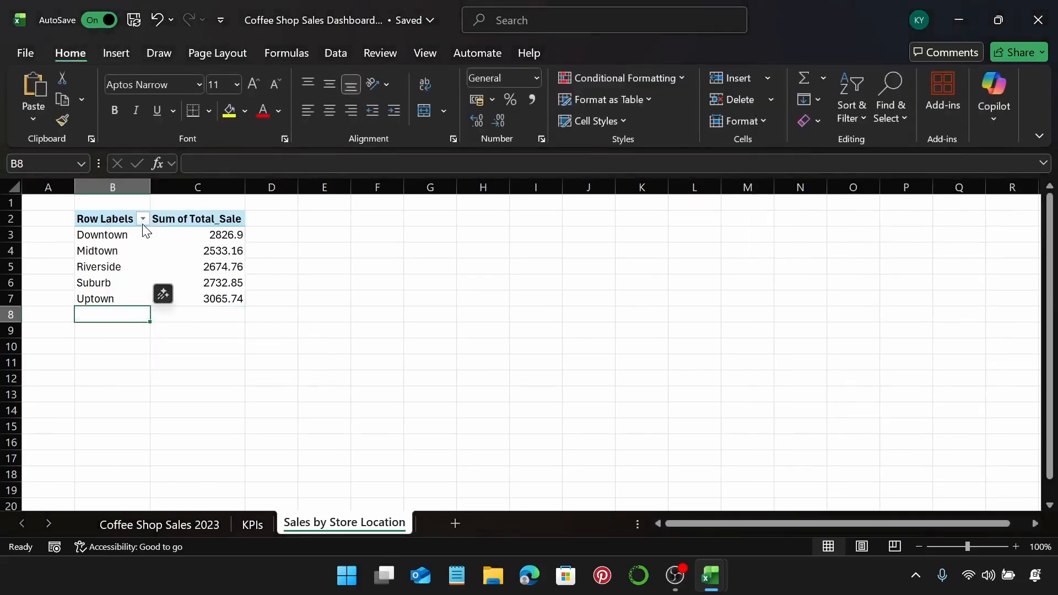
# Sort the store locations in descending order by Sum of Total_Sale.
pyautogui.click(143, 219)
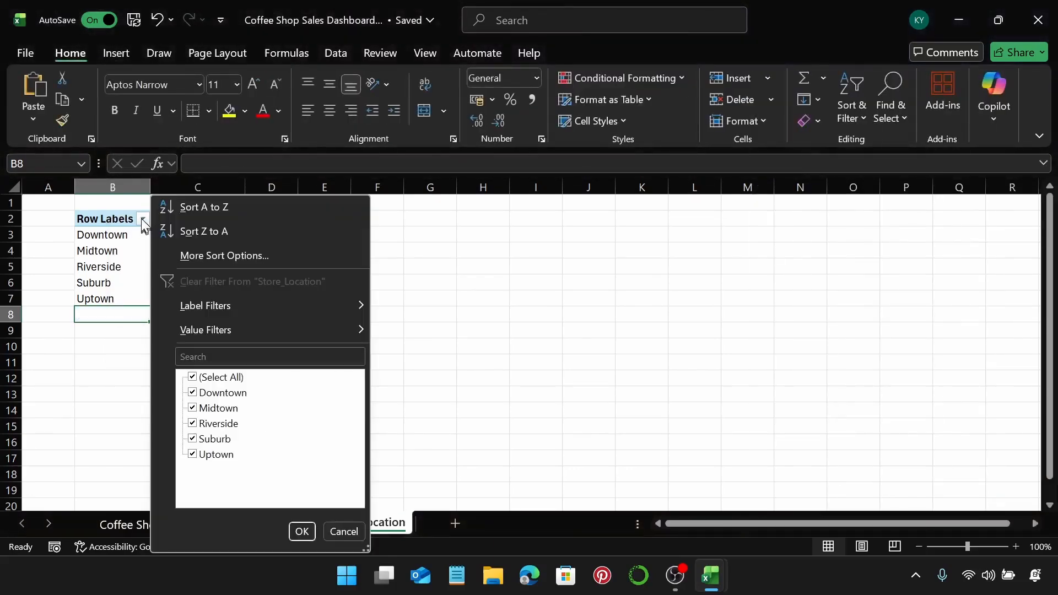
pyautogui.click(245, 257)
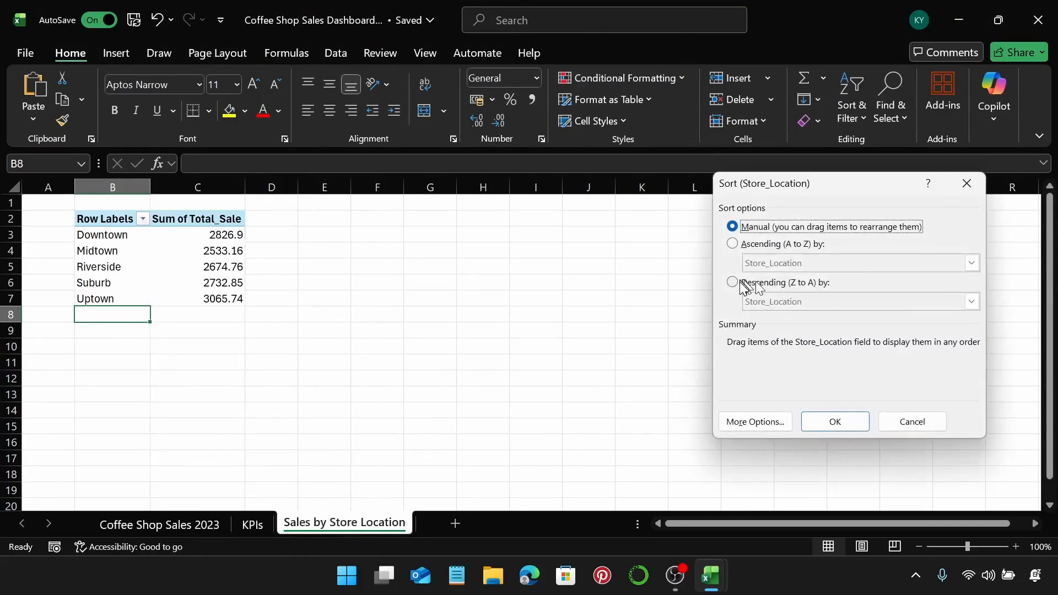
pyautogui.click(733, 283)
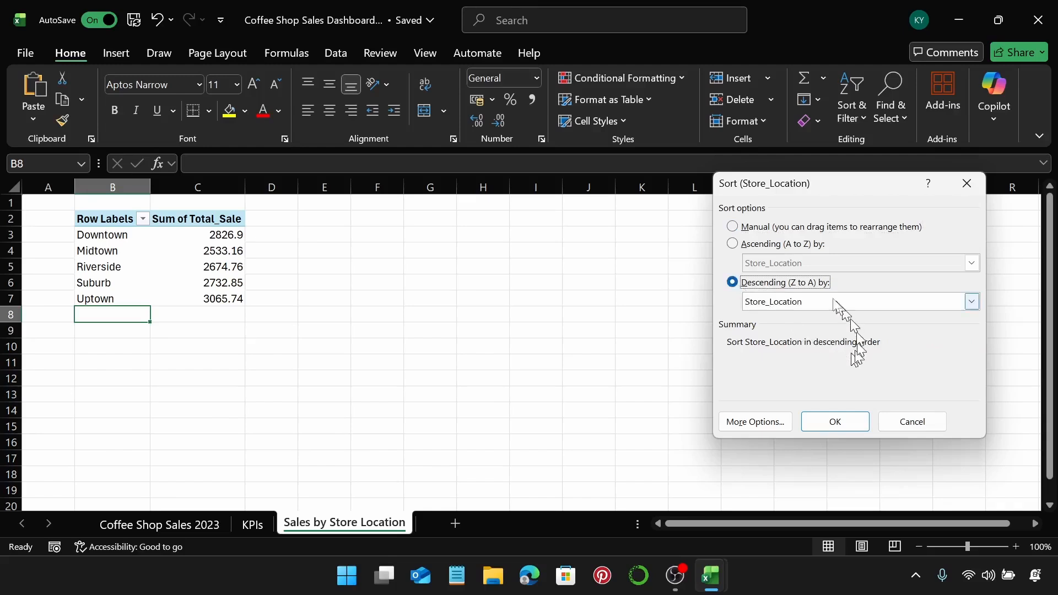
pyautogui.click(972, 302)
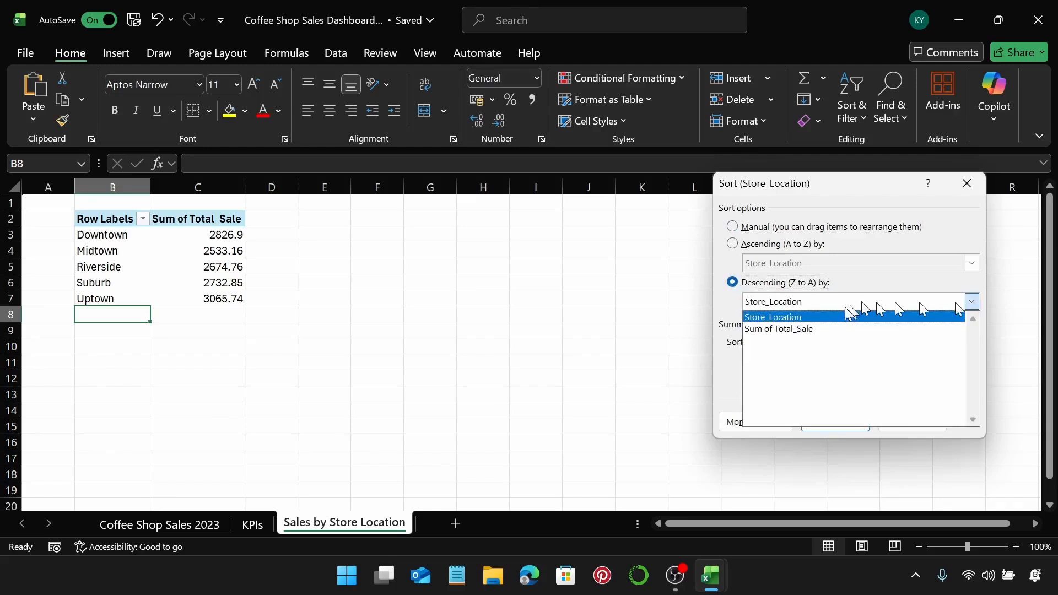
pyautogui.click(802, 329)
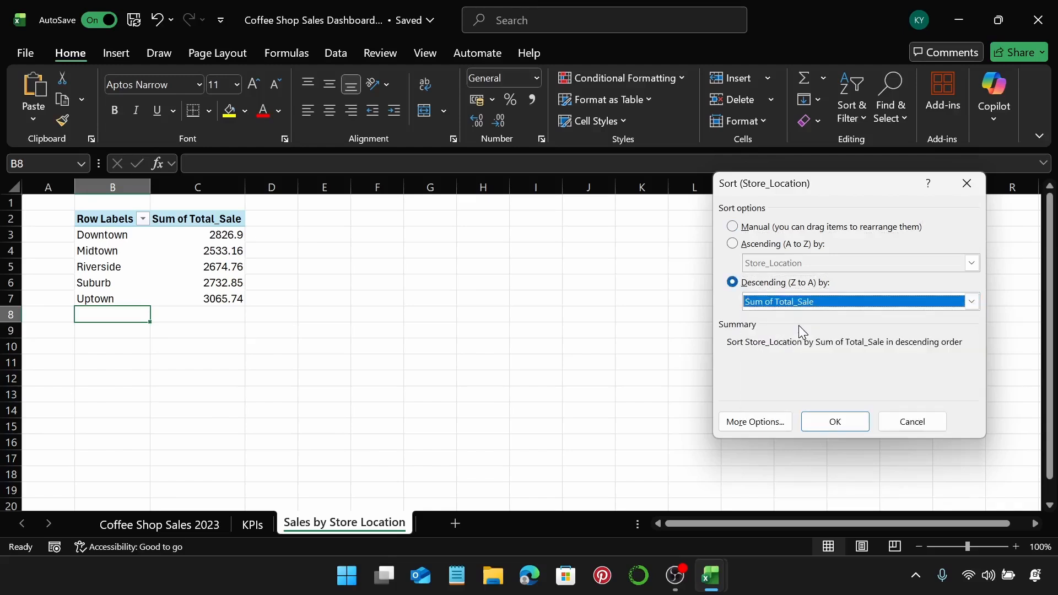
pyautogui.click(837, 423)
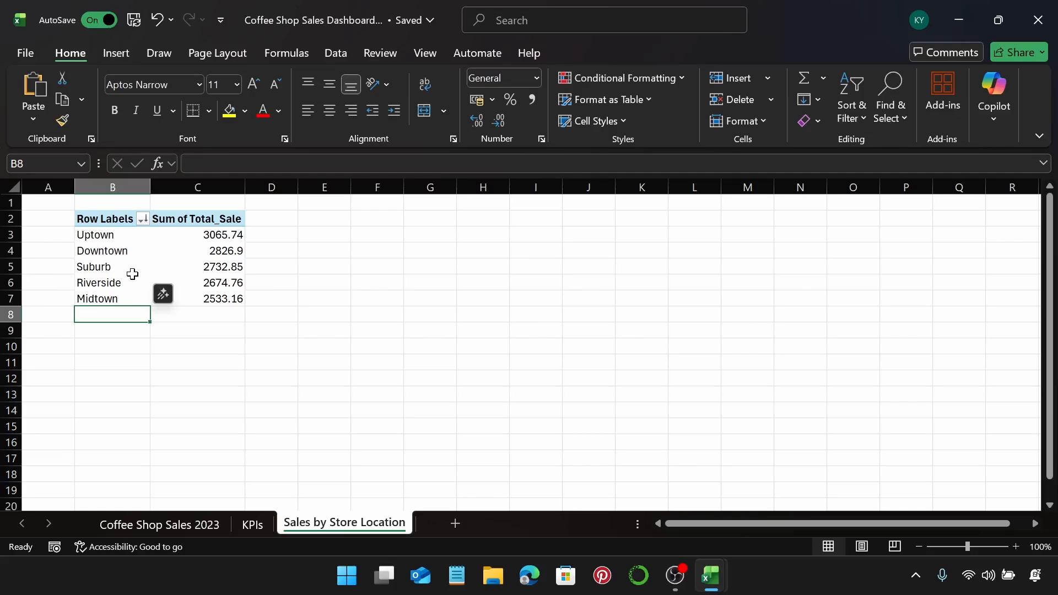
# Apply the dollar Accounting format to the Sum of Total_Sale values in C3:C7.
pyautogui.click(201, 232)
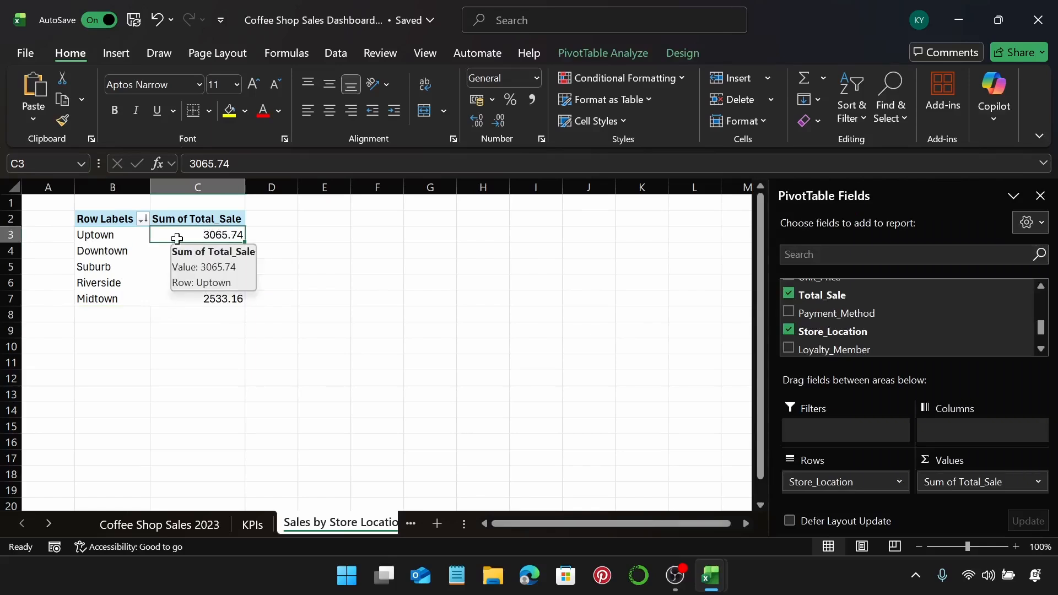
pyautogui.hotkey('ctrl', 'shift', 'Down')
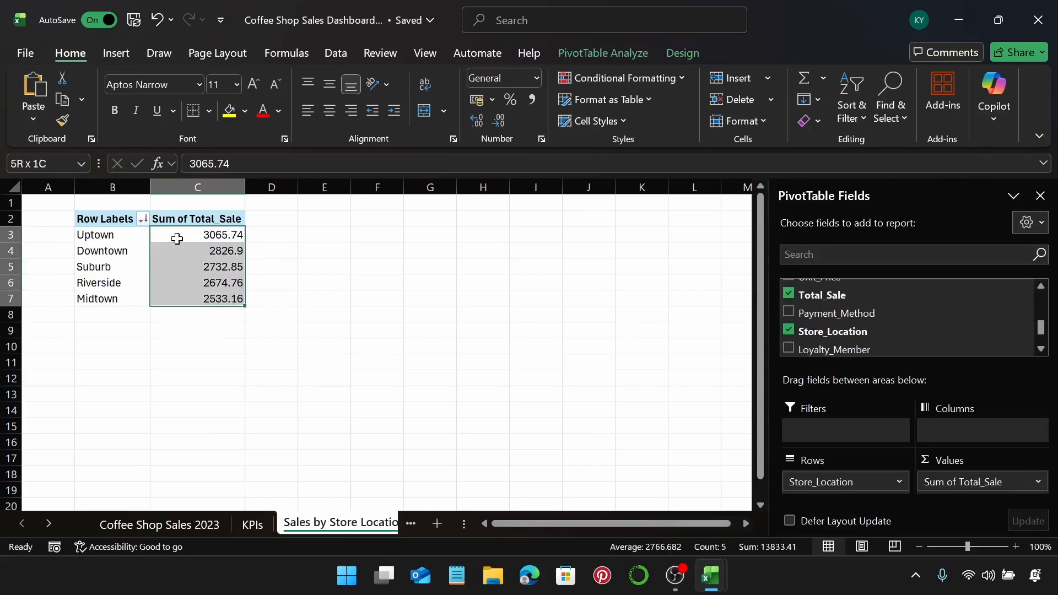
pyautogui.click(494, 98)
pyautogui.click(505, 122)
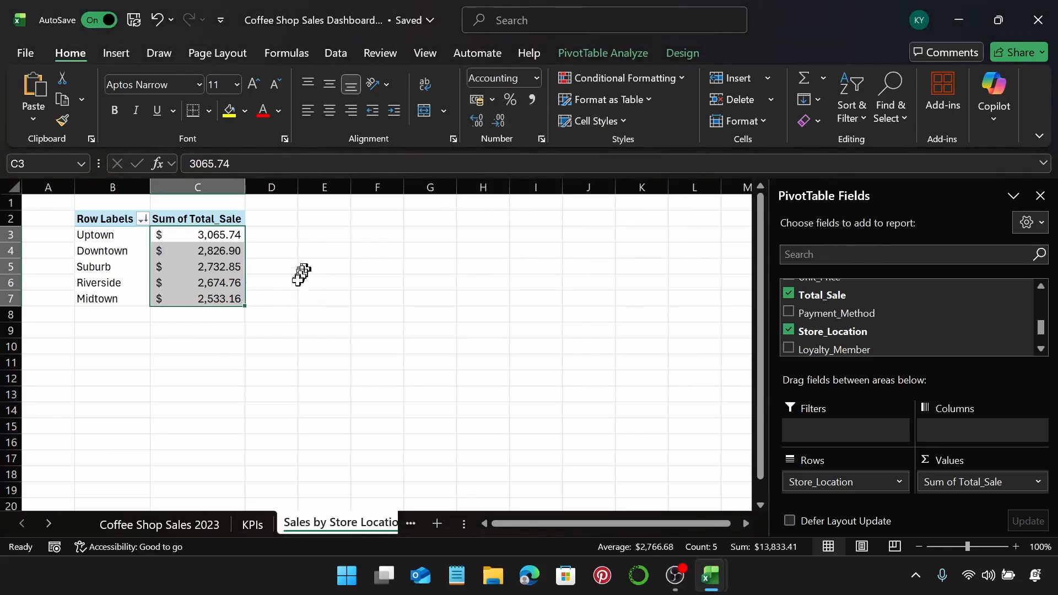
pyautogui.click(282, 296)
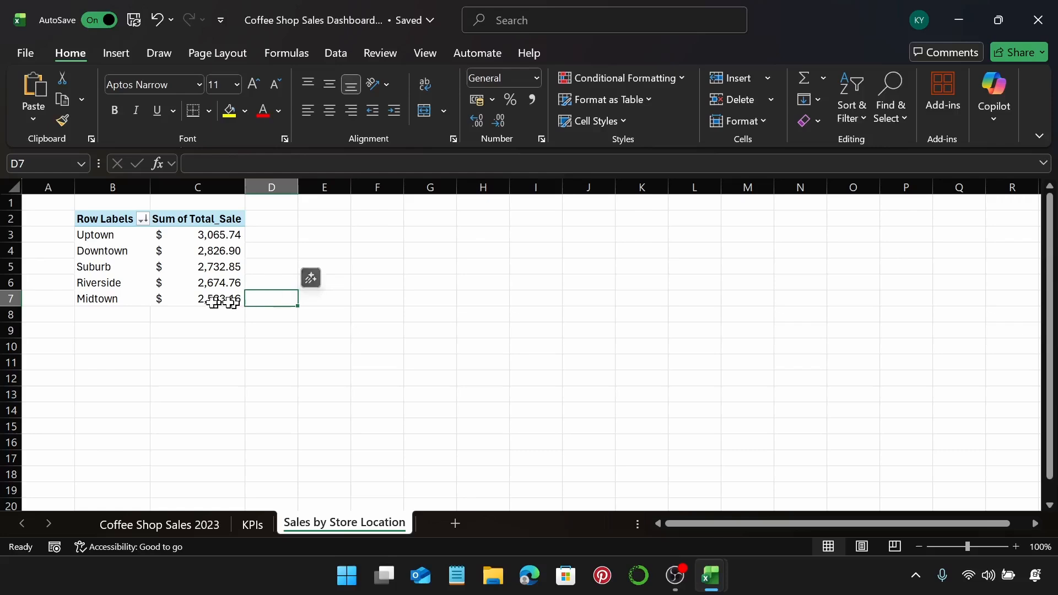
pyautogui.click(184, 300)
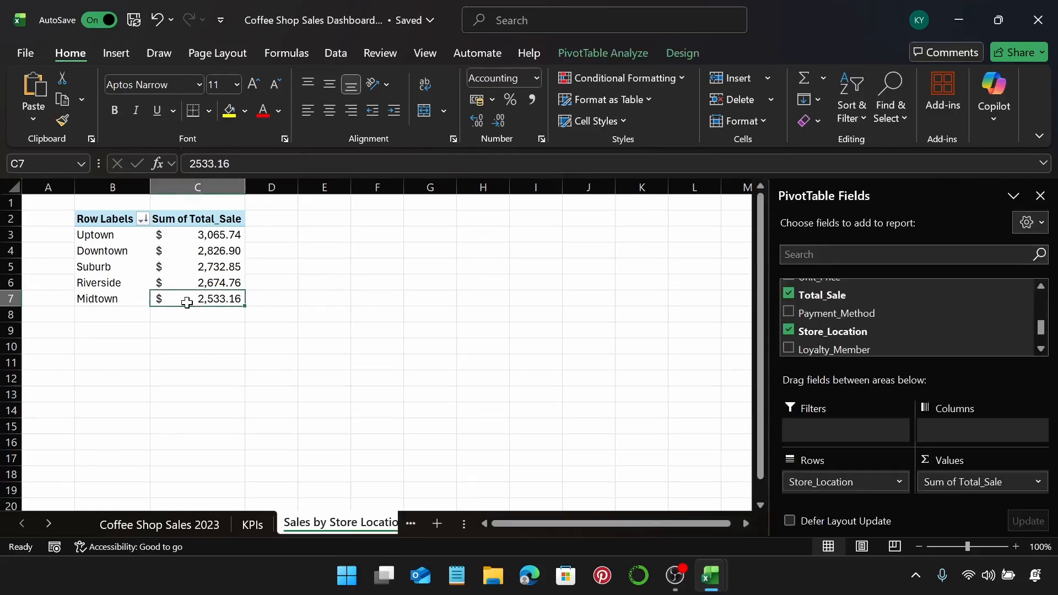
pyautogui.moveTo(186, 303)
# Add a new sheet named "Items by Revenue".
pyautogui.click(437, 524)
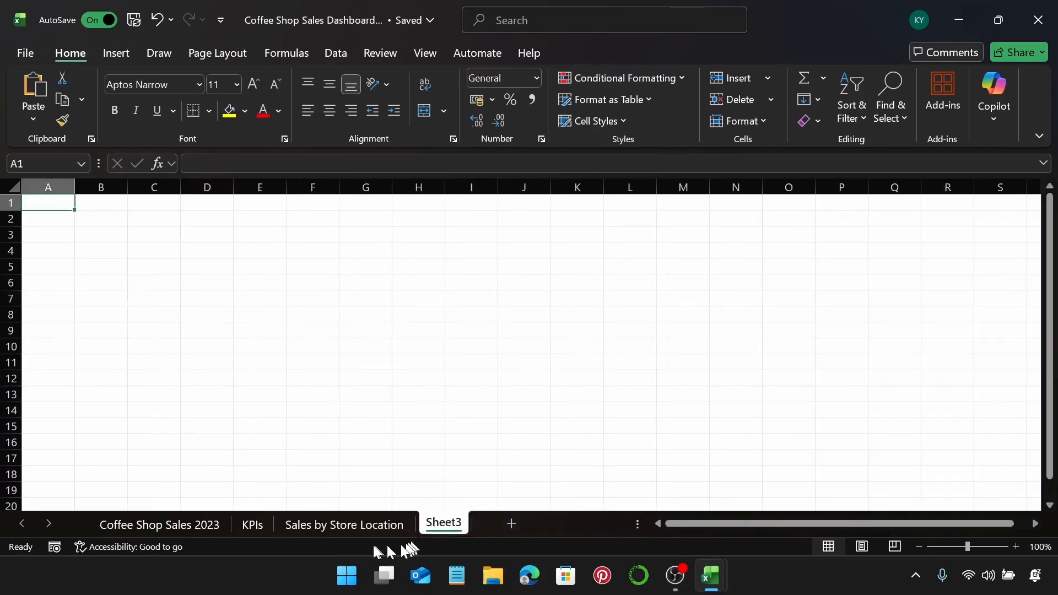
pyautogui.doubleClick(445, 524)
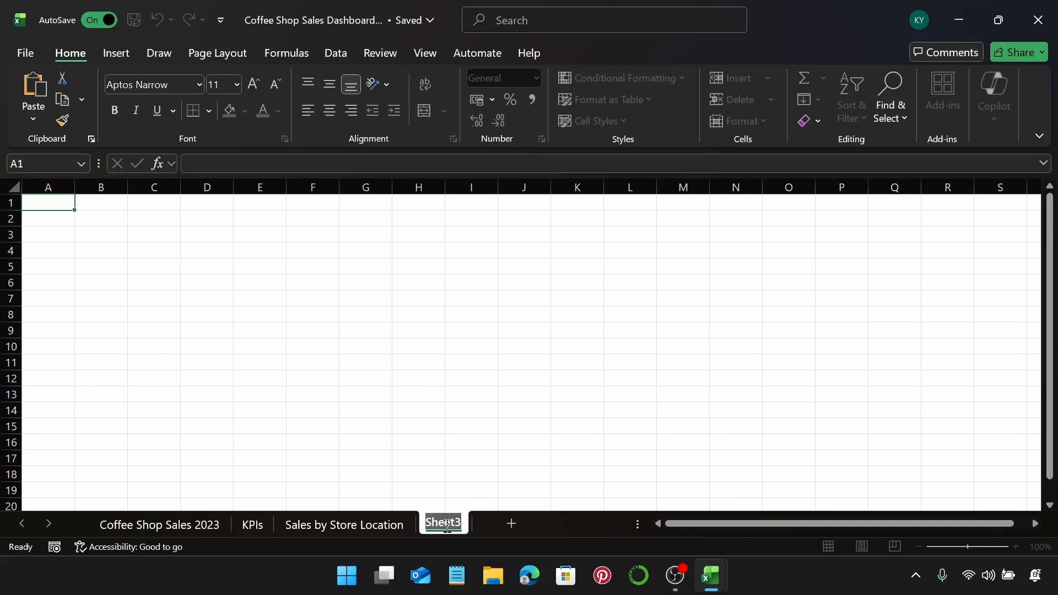
pyautogui.write('Items')
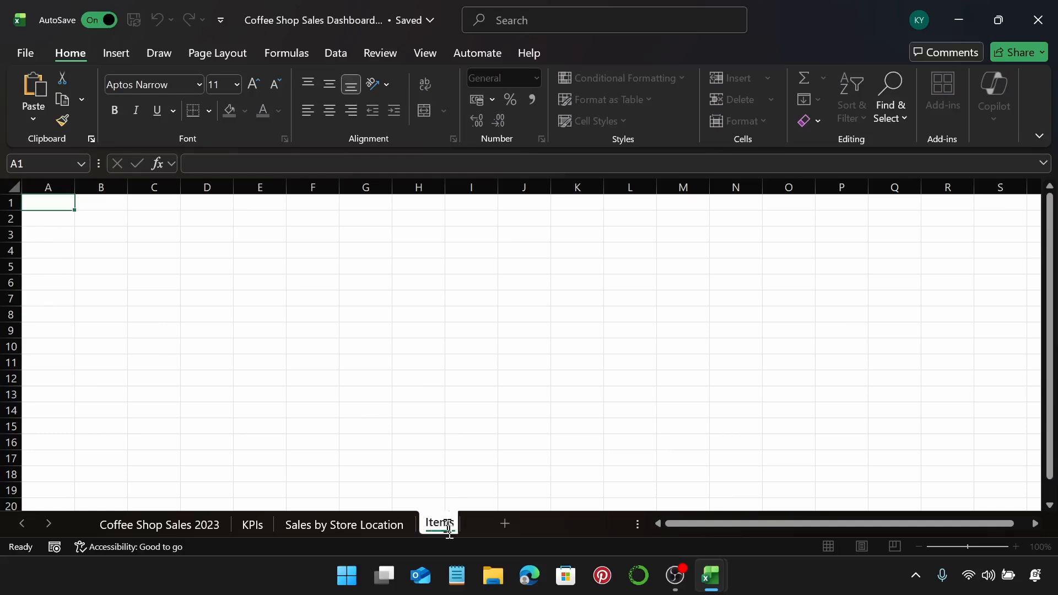
pyautogui.write(' by')
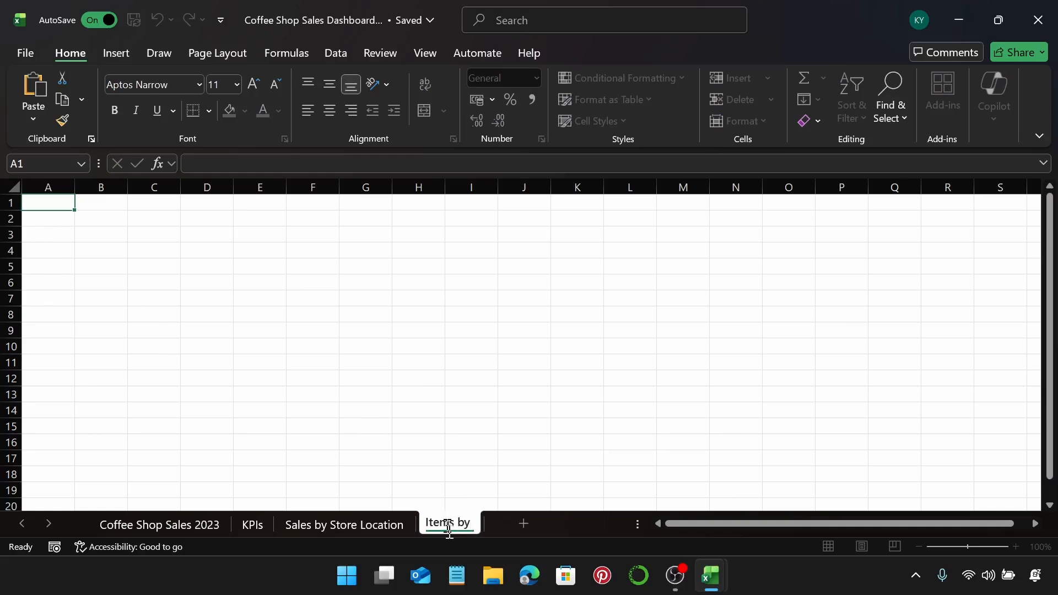
pyautogui.write(' Reve')
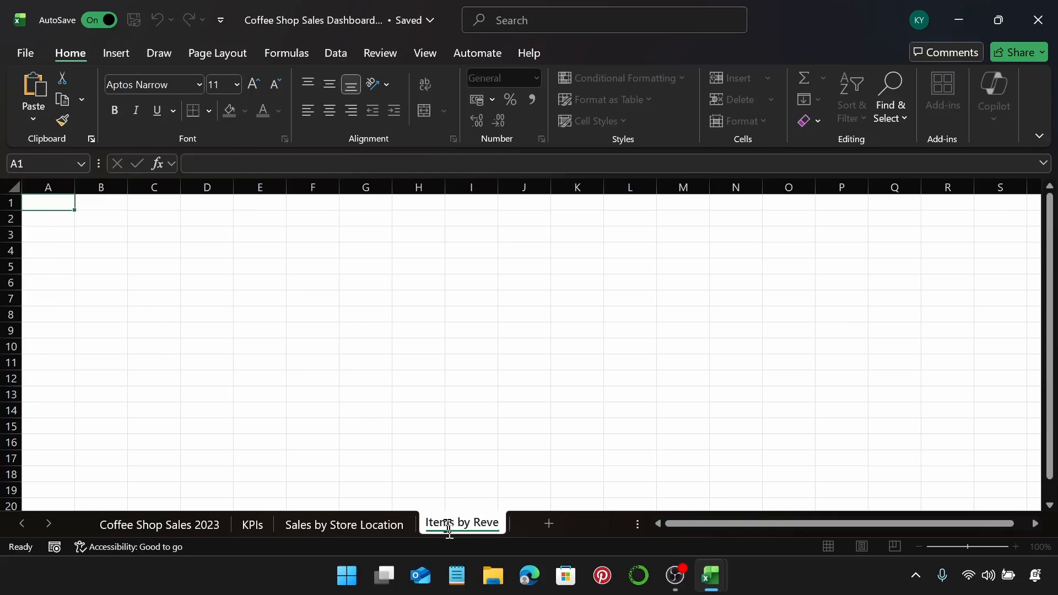
pyautogui.write('nue')
pyautogui.press('Return')
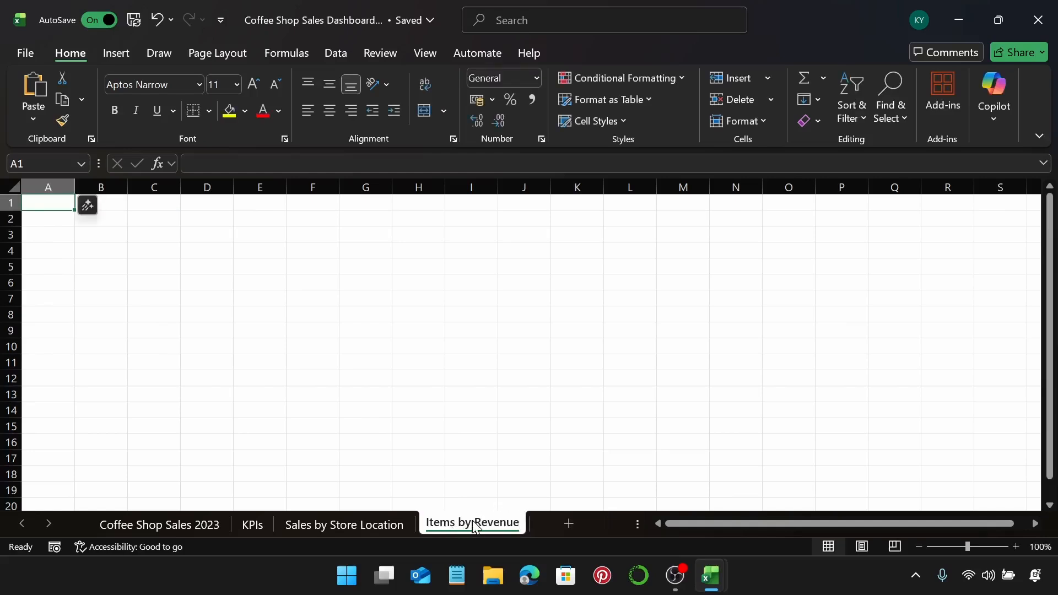
# Insert a PivotTable based on Table1 at cell B2 of the Items by Revenue sheet.
pyautogui.click(114, 219)
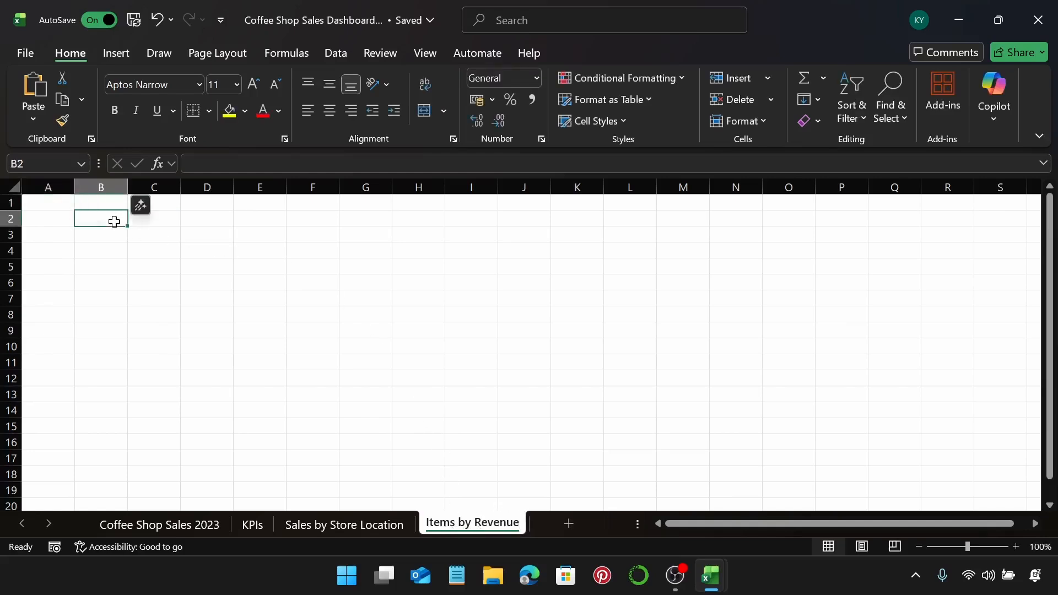
pyautogui.click(111, 60)
pyautogui.click(40, 91)
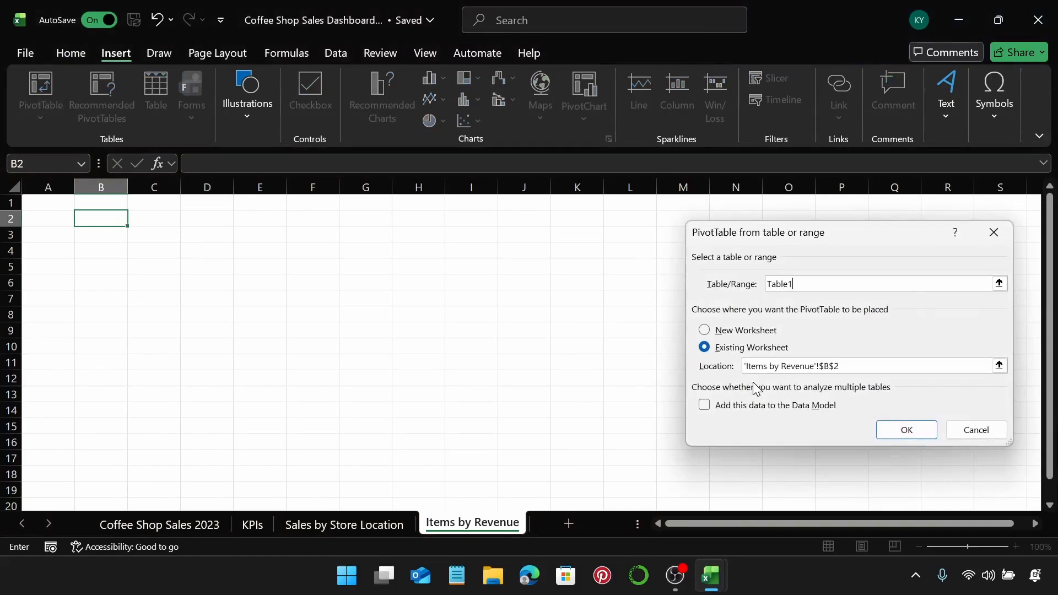
pyautogui.press('Return')
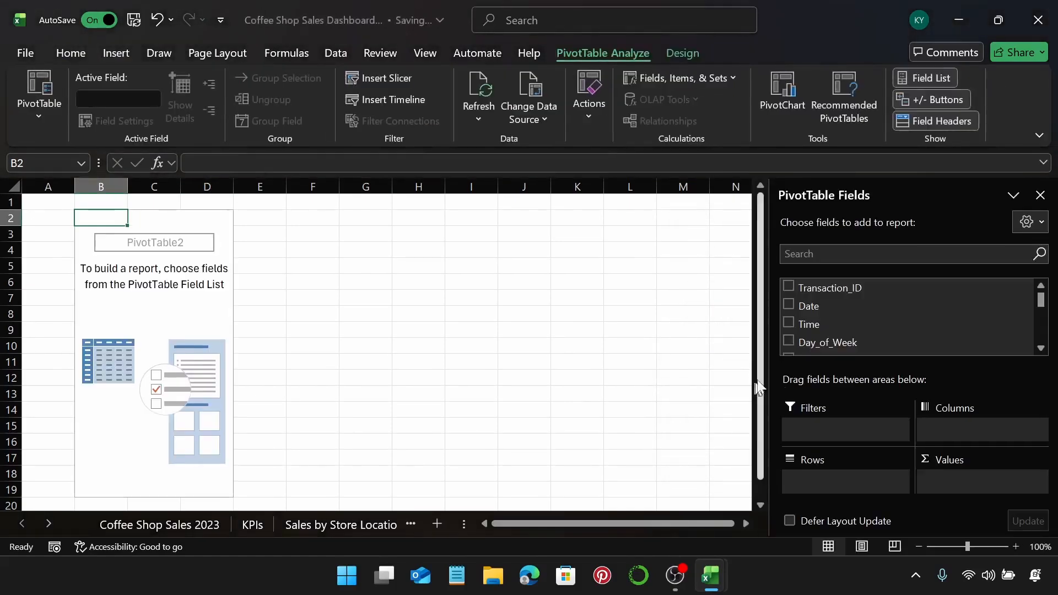
# Build the PivotTable with Item as the rows and the sum of Total_Sale as the values.
pyautogui.scroll(-3, 887, 336)
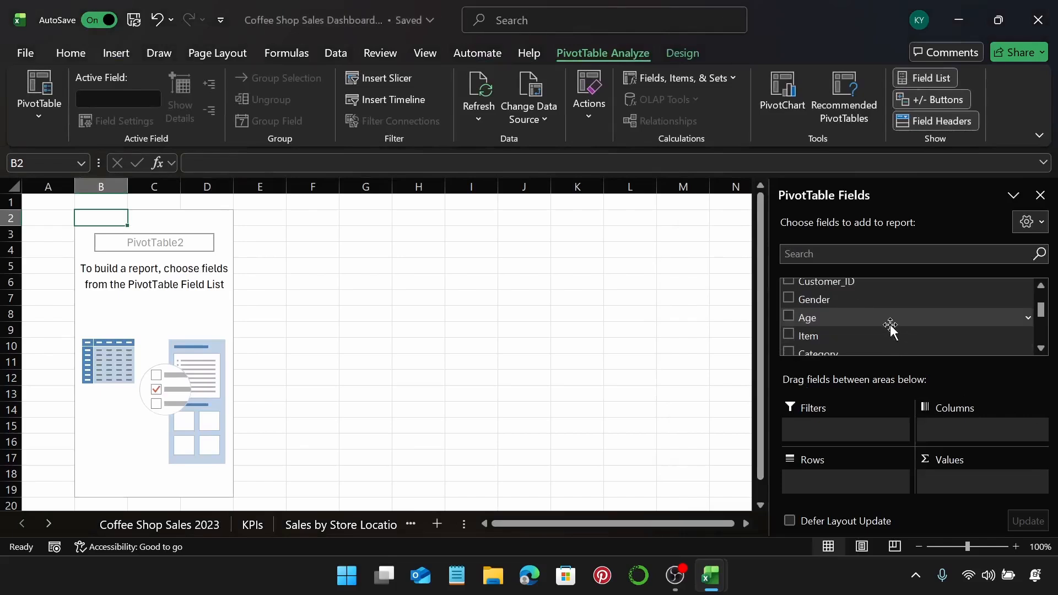
pyautogui.moveTo(846, 335); pyautogui.dragTo(847, 481)
pyautogui.scroll(-2, 879, 314)
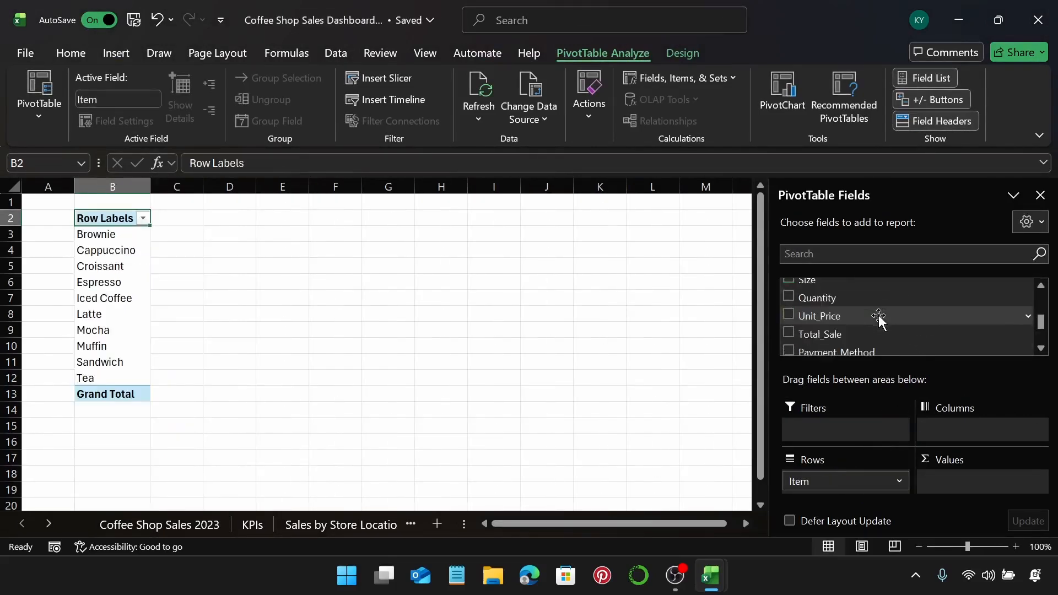
pyautogui.moveTo(854, 335); pyautogui.dragTo(981, 480)
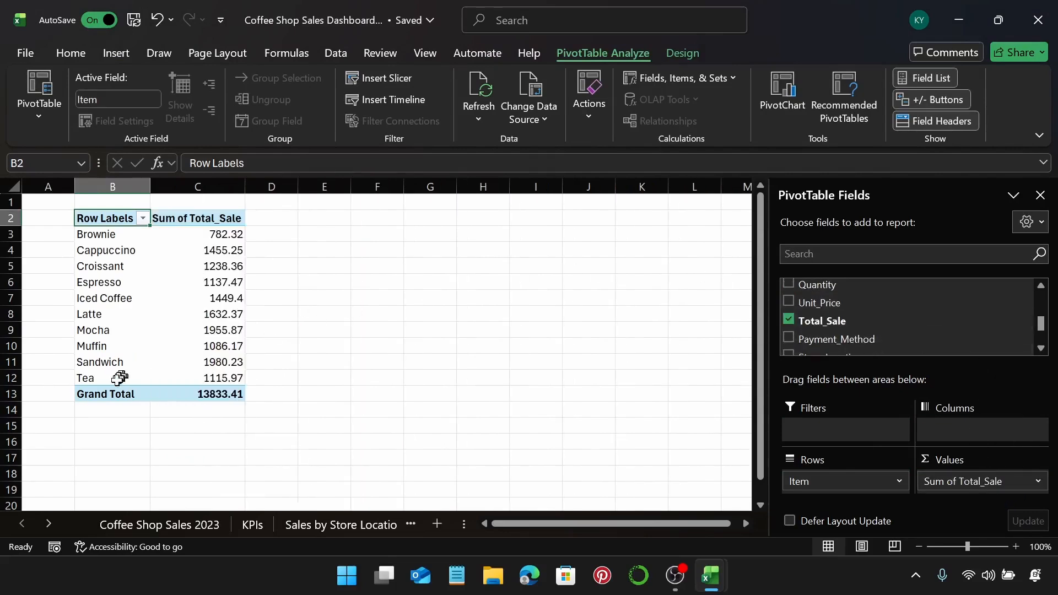
# Remove the Grand Total row from the items PivotTable.
pyautogui.click(102, 393)
pyautogui.rightClick(94, 394)
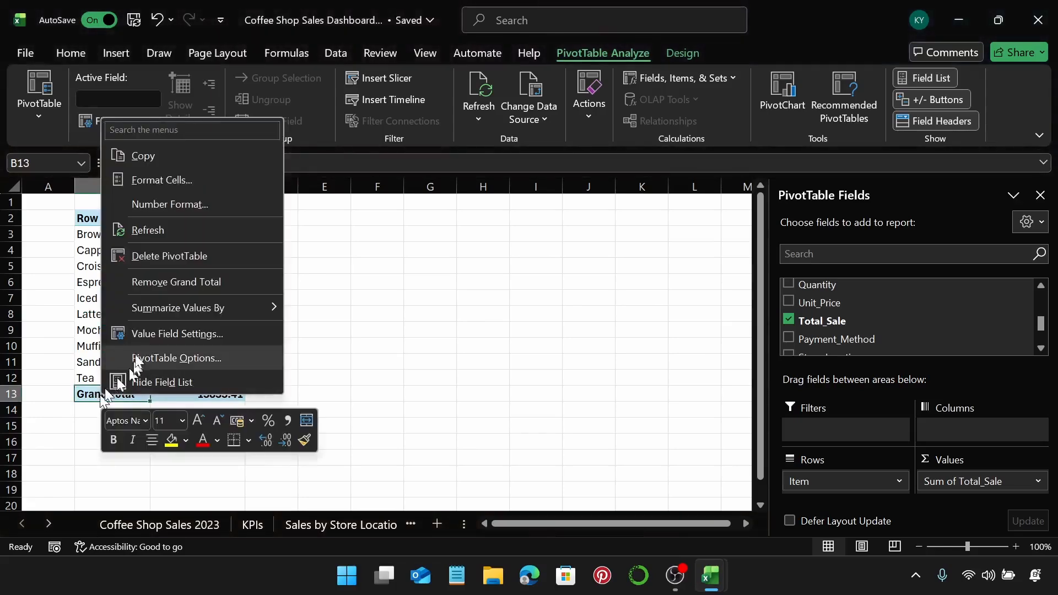
pyautogui.click(174, 280)
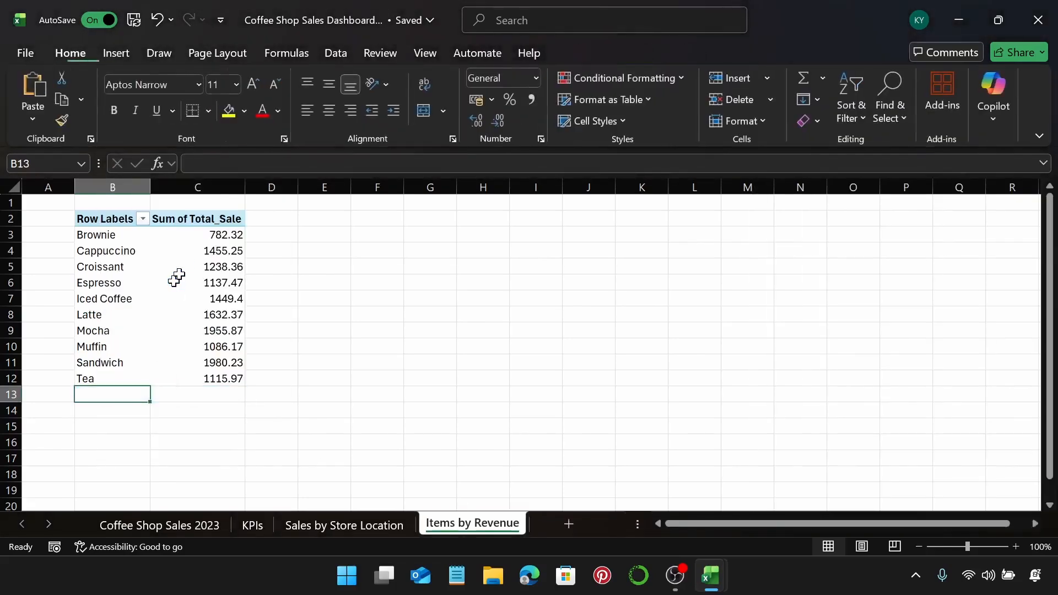
# Sort the items in descending order by Sum of Total_Sale.
pyautogui.click(143, 219)
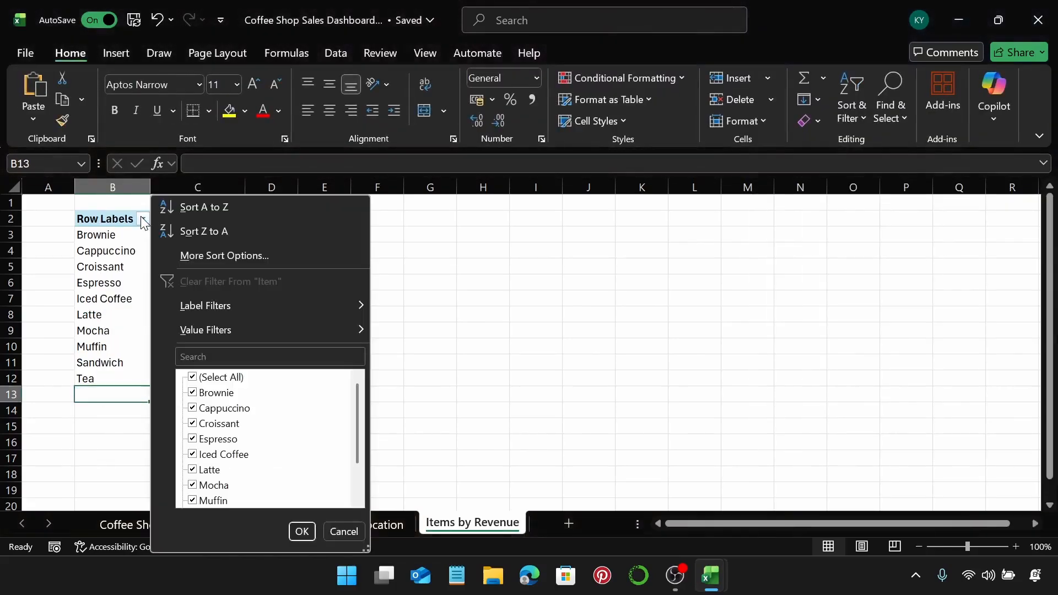
pyautogui.click(206, 255)
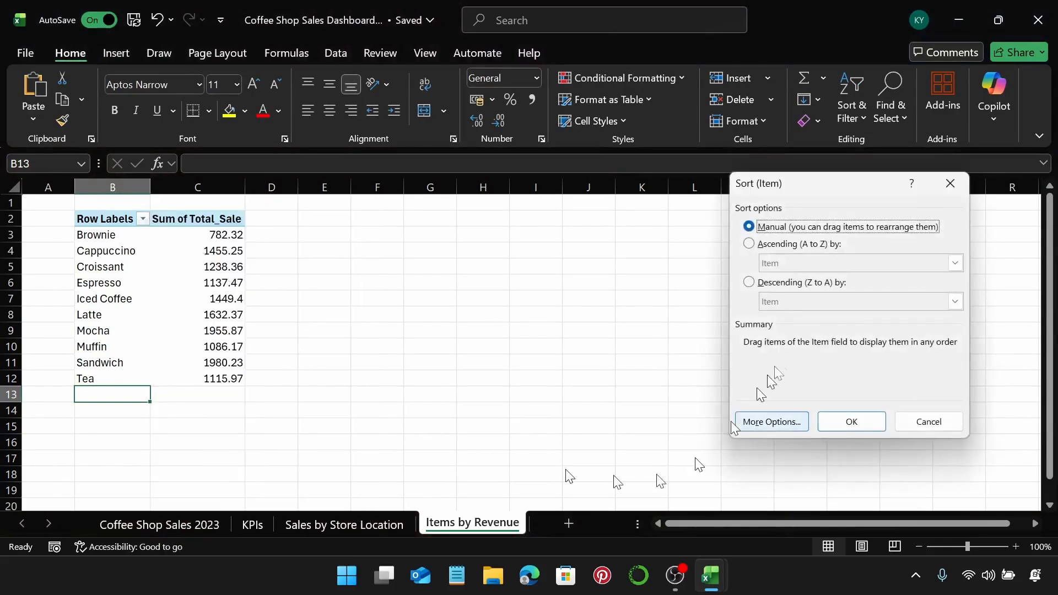
pyautogui.click(749, 283)
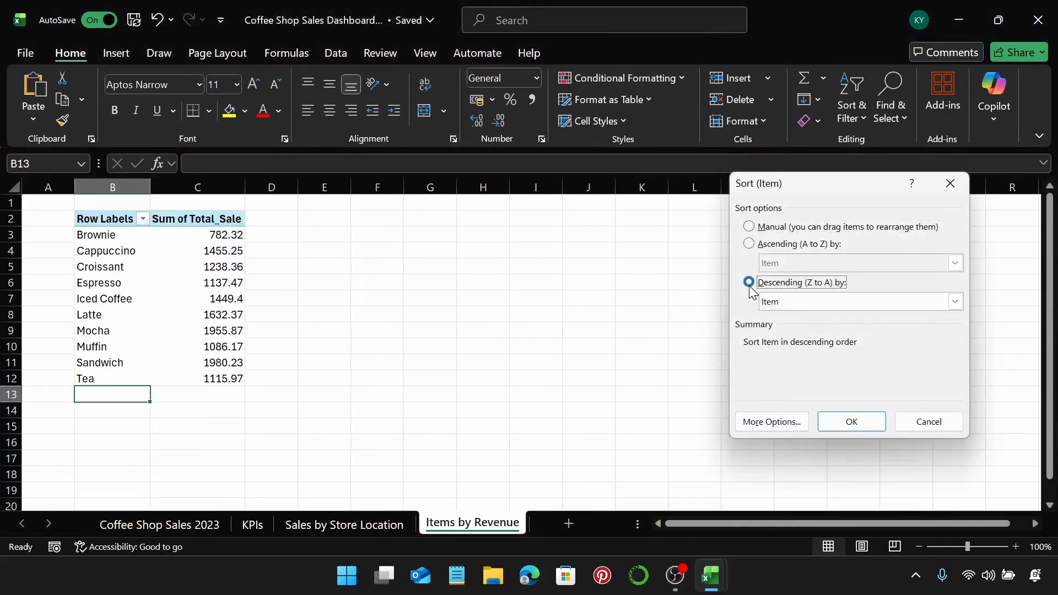
pyautogui.click(955, 302)
pyautogui.click(835, 329)
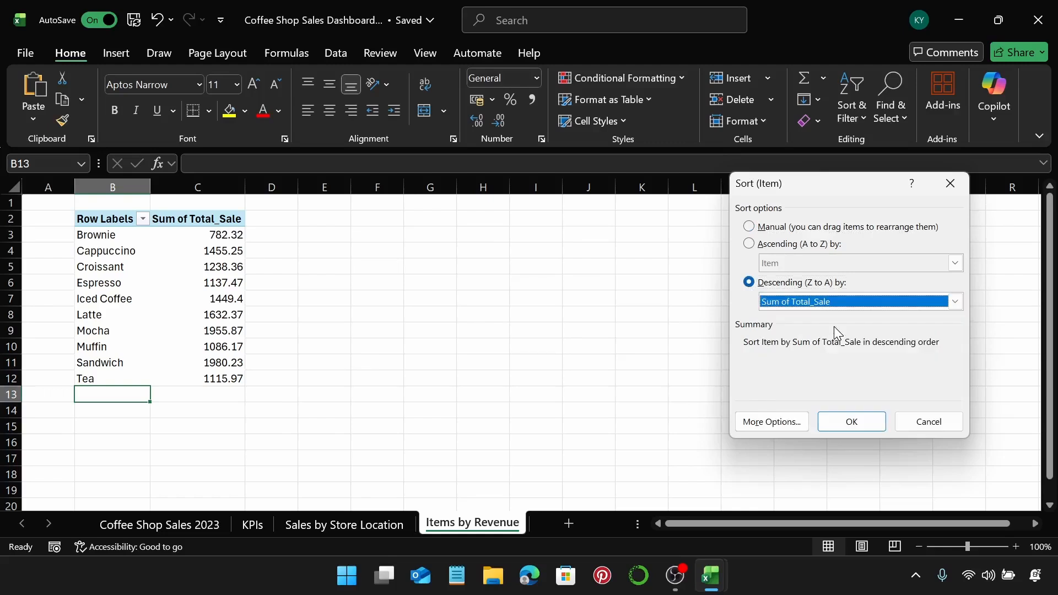
pyautogui.click(851, 422)
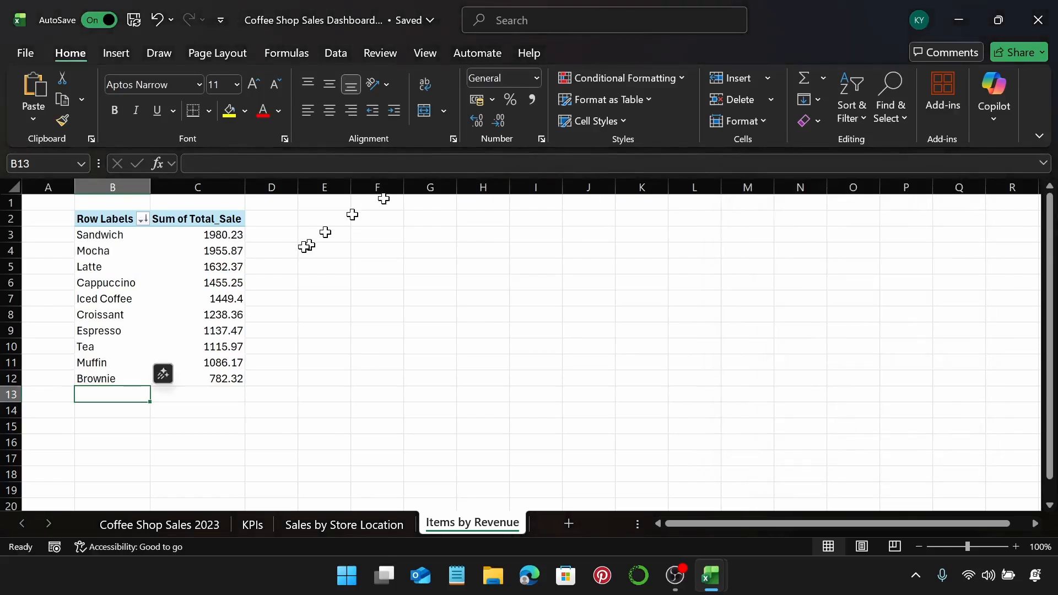
# Apply the English (United States) dollar Accounting format to the values in C3:C12 and close the PivotTable field list.
pyautogui.click(216, 235)
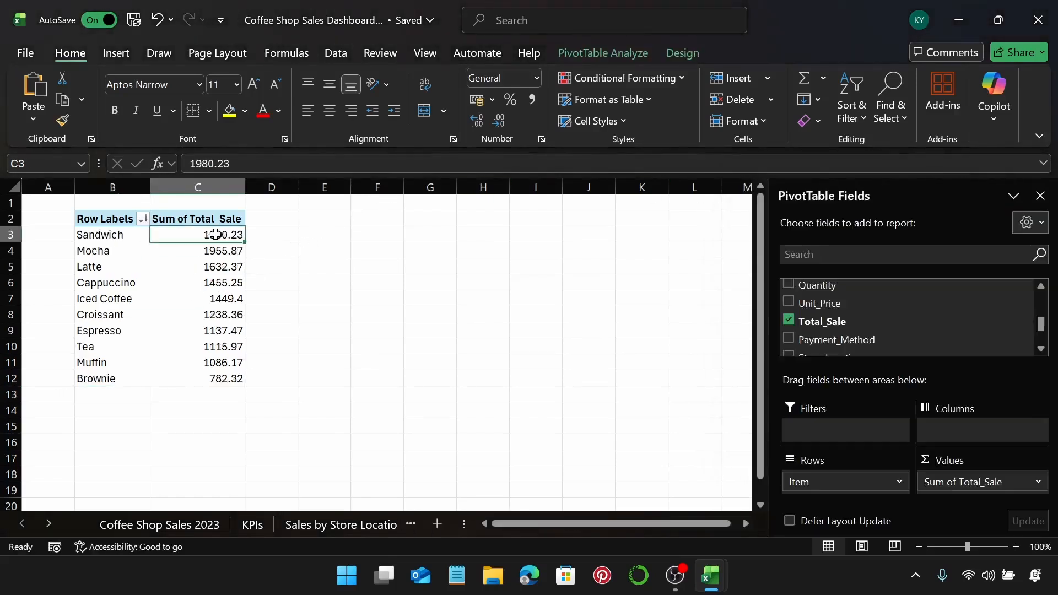
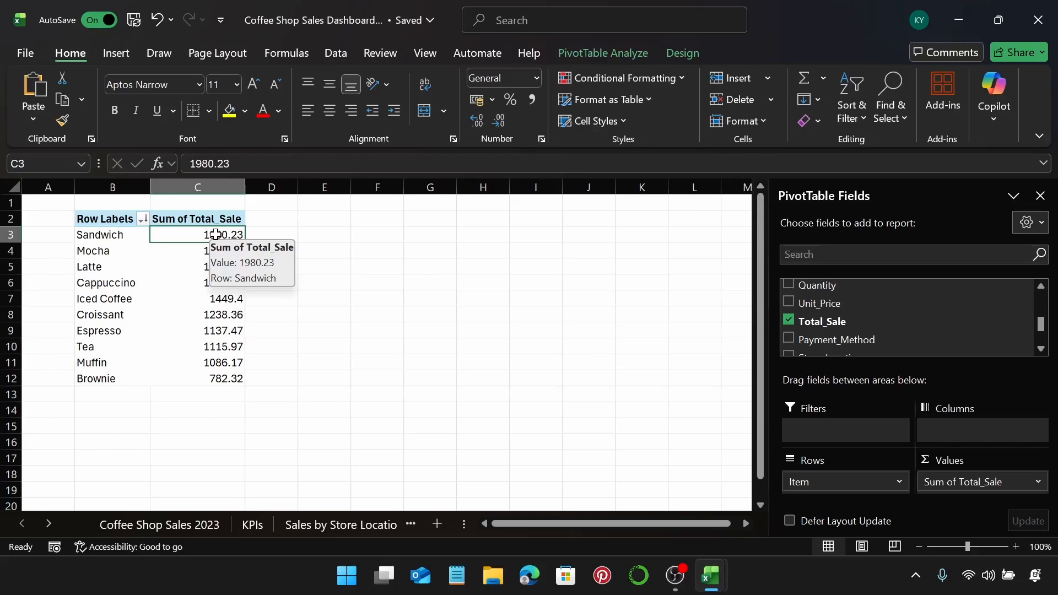
pyautogui.hotkey('ctrl', 'shift', 'Down')
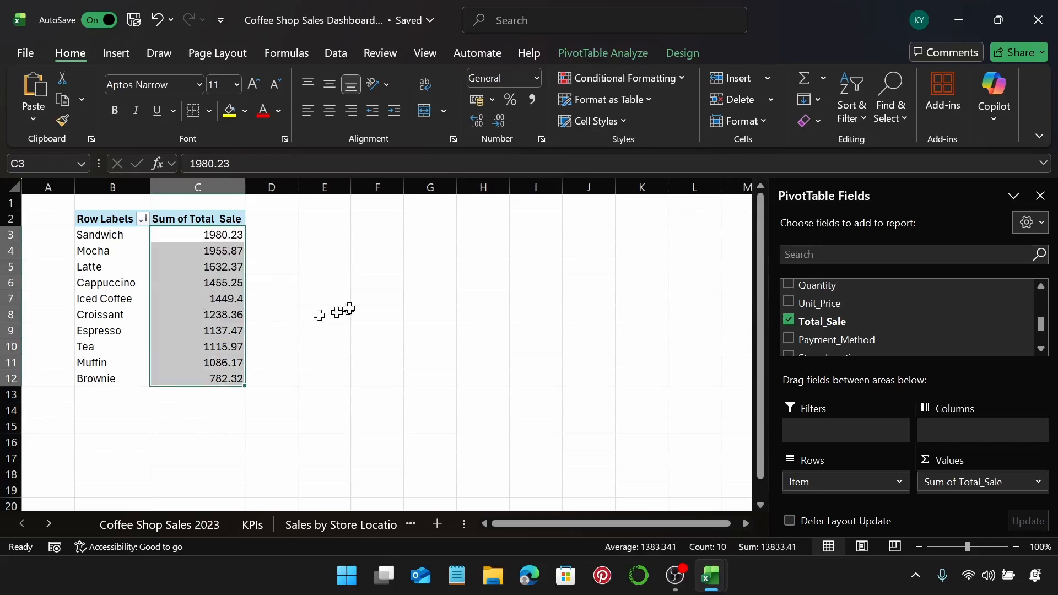
pyautogui.click(494, 101)
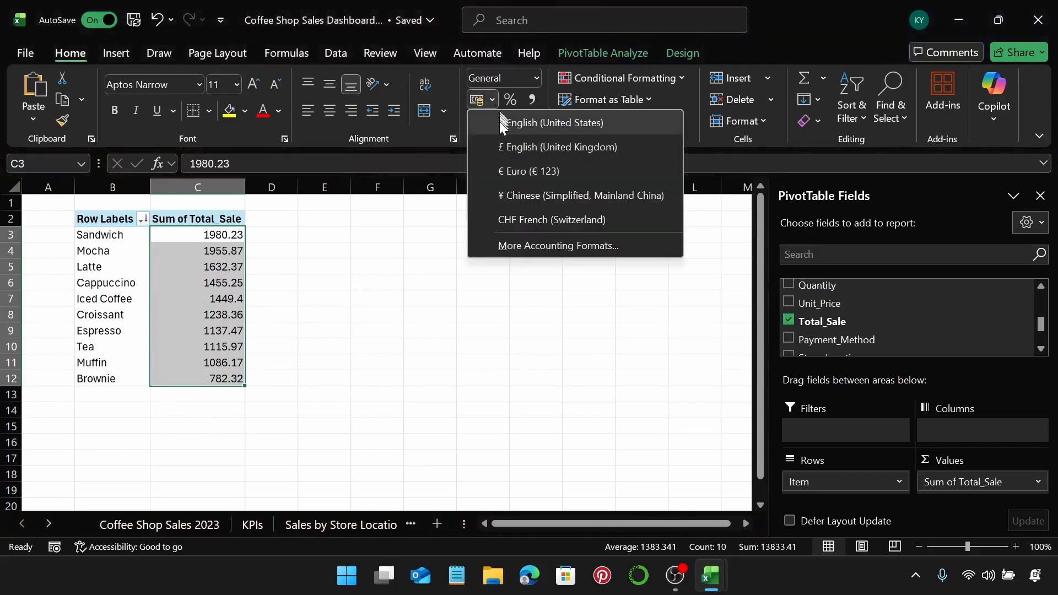
pyautogui.click(503, 123)
pyautogui.click(1040, 196)
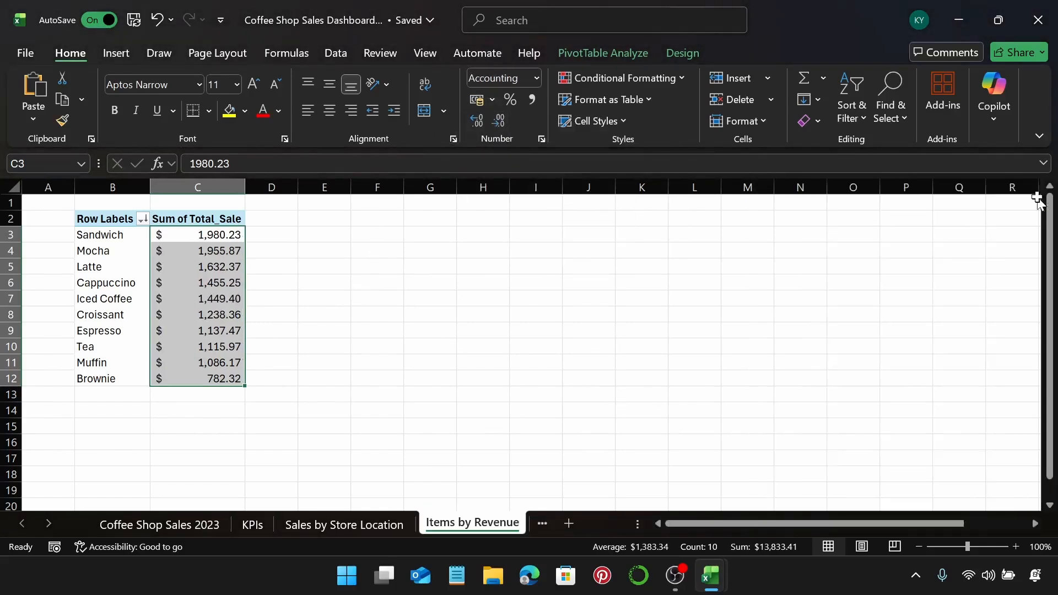
# Insert a 2-D clustered column PivotChart from the items PivotTable and place it beside the table, starting around row 2.
pyautogui.click(130, 275)
pyautogui.click(131, 284)
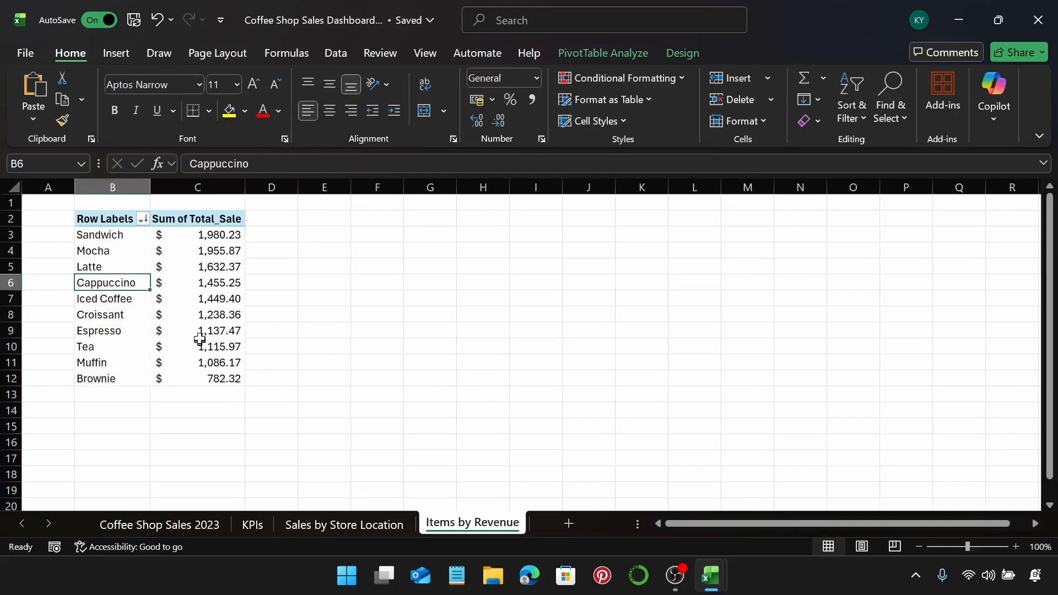
pyautogui.click(118, 58)
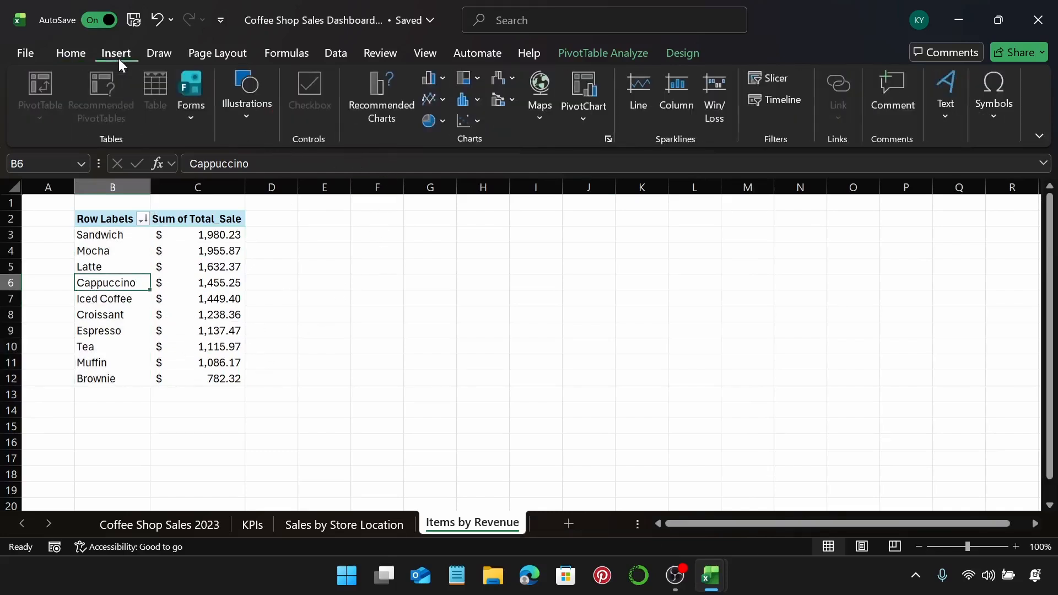
pyautogui.click(435, 78)
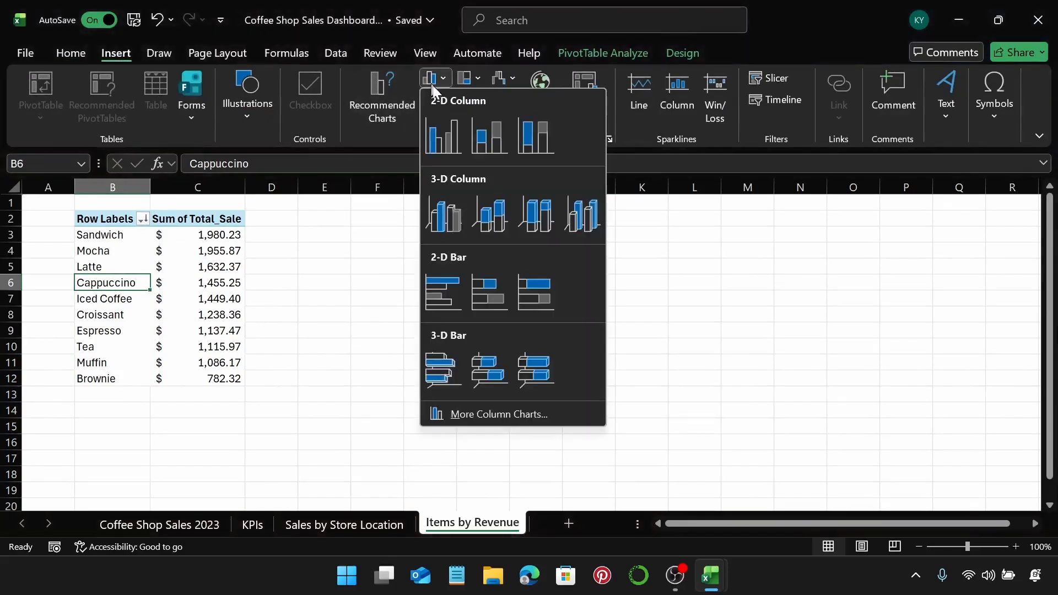
pyautogui.click(448, 141)
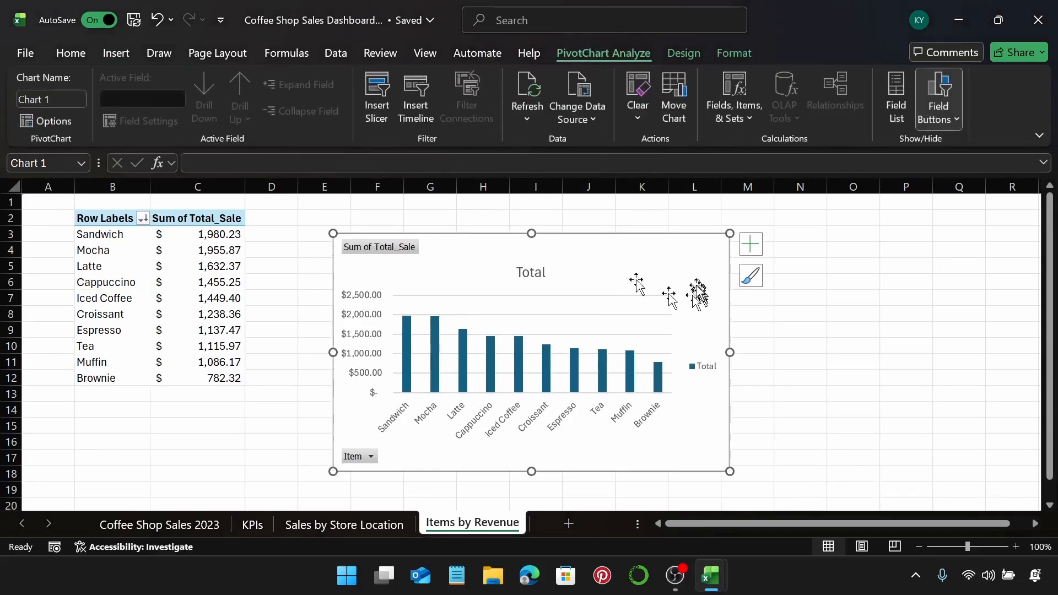
pyautogui.moveTo(671, 291); pyautogui.dragTo(656, 252)
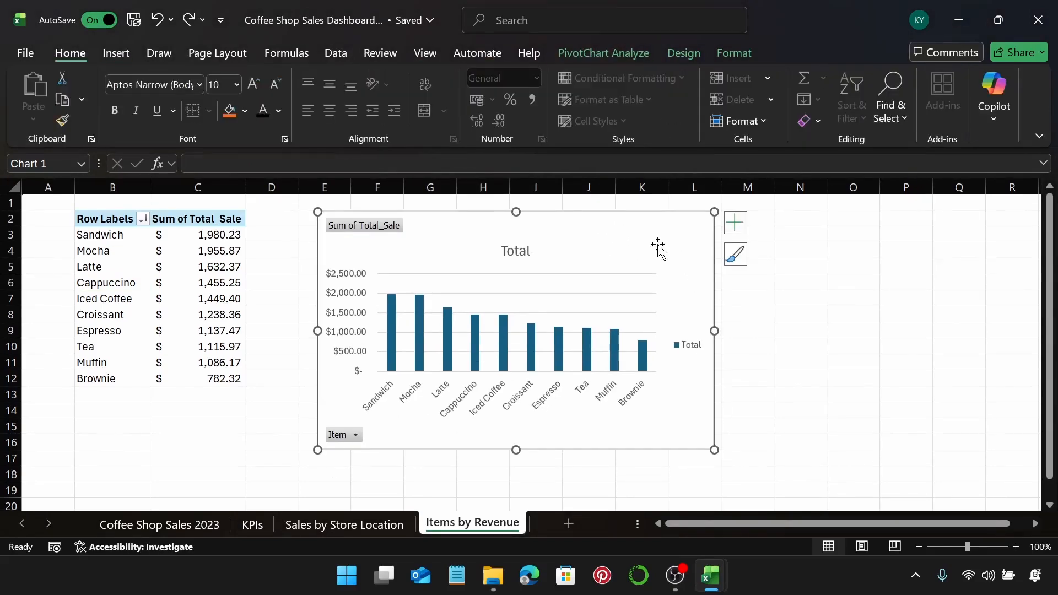
# Hide all field buttons on the column chart and change its title to "Items by Revenue".
pyautogui.rightClick(385, 228)
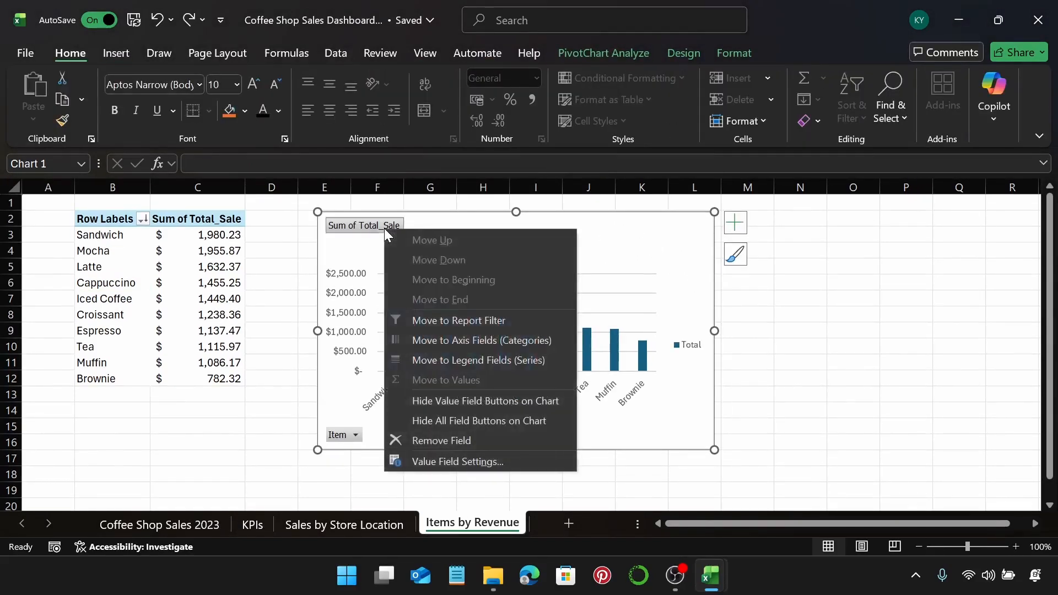
pyautogui.click(517, 424)
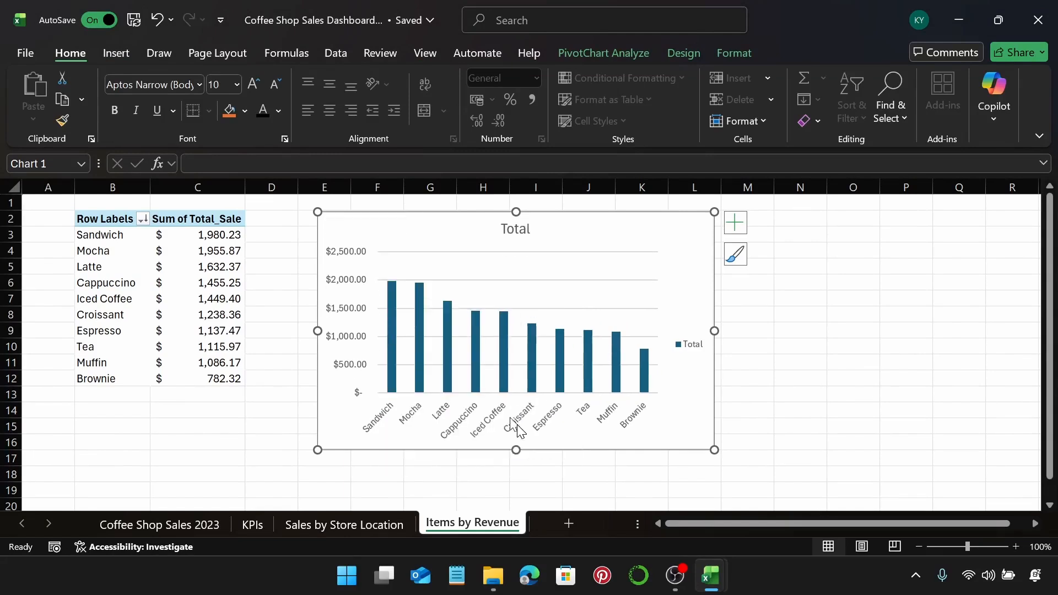
pyautogui.click(513, 234)
pyautogui.moveTo(500, 229); pyautogui.dragTo(532, 236)
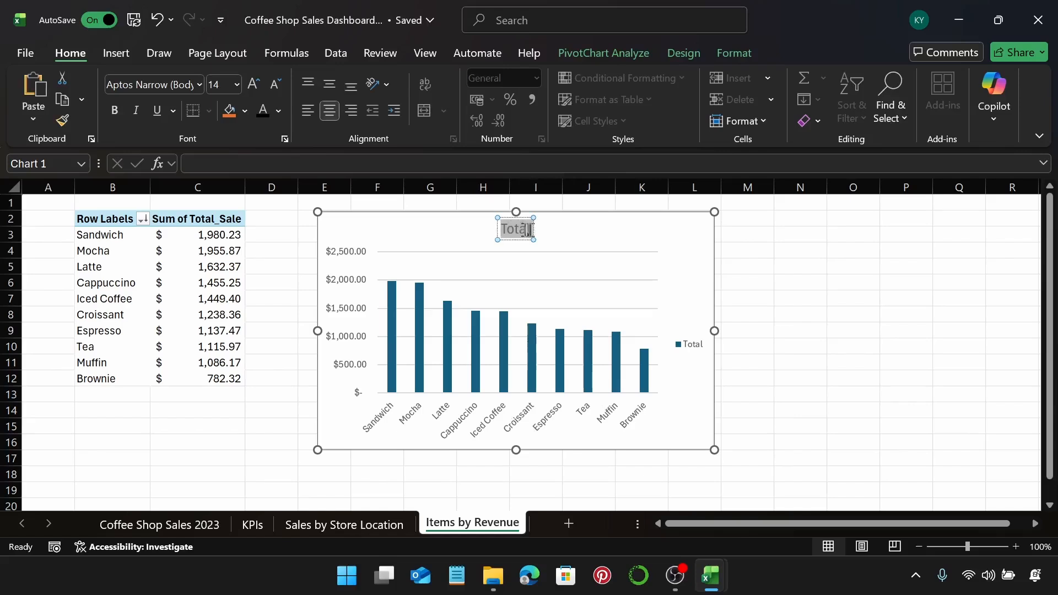
pyautogui.press('BackSpace')
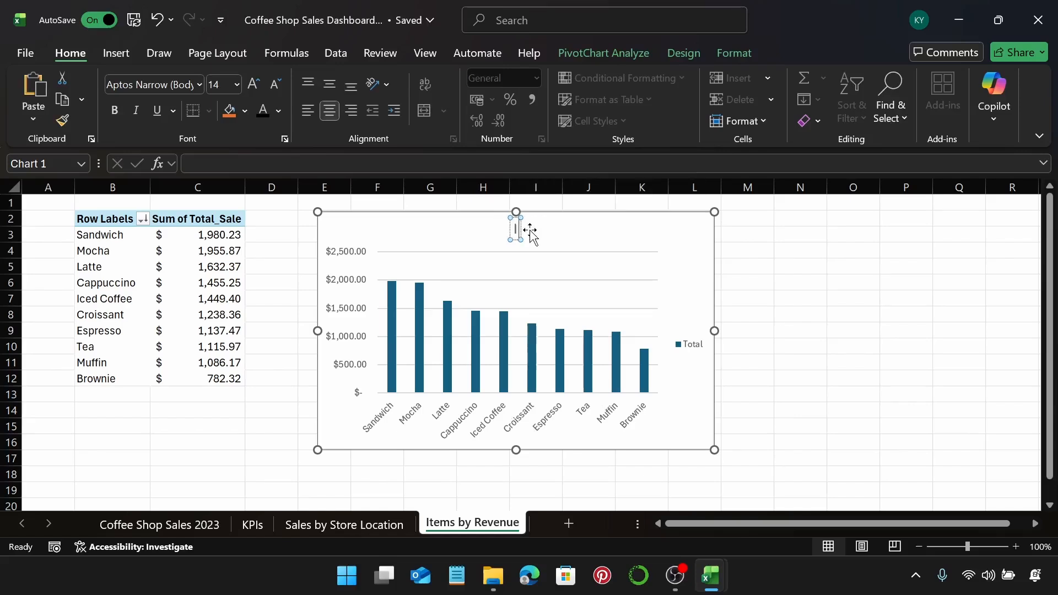
pyautogui.write('Items by')
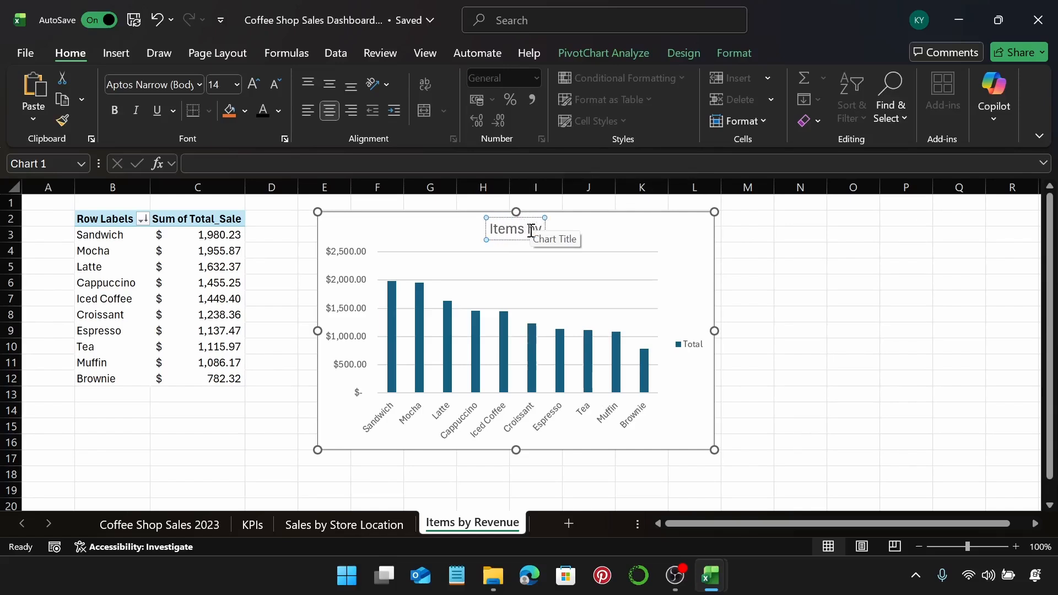
pyautogui.write(' Reven')
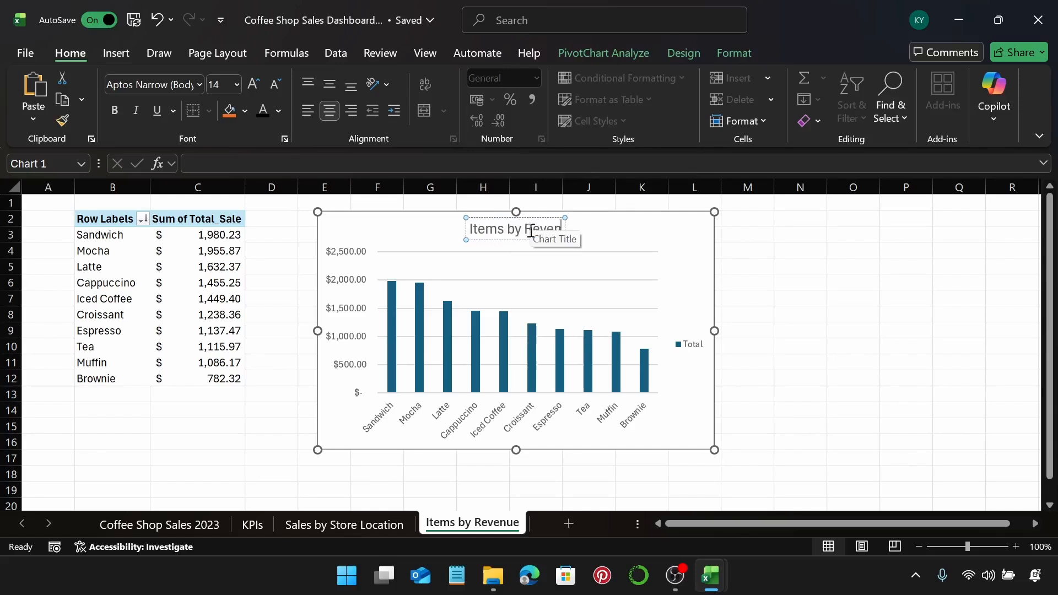
pyautogui.write('ue')
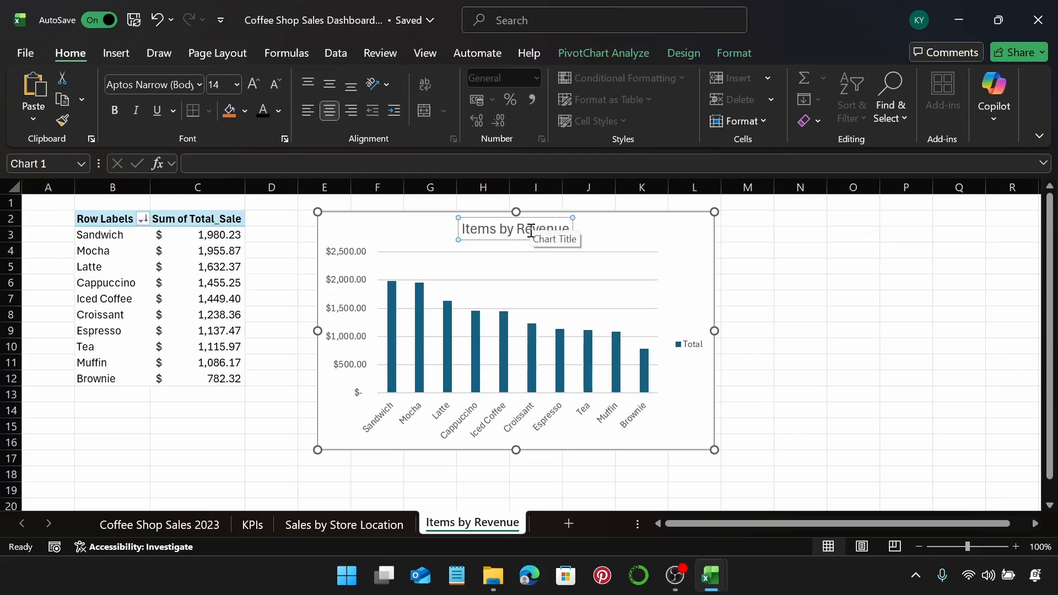
pyautogui.click(611, 230)
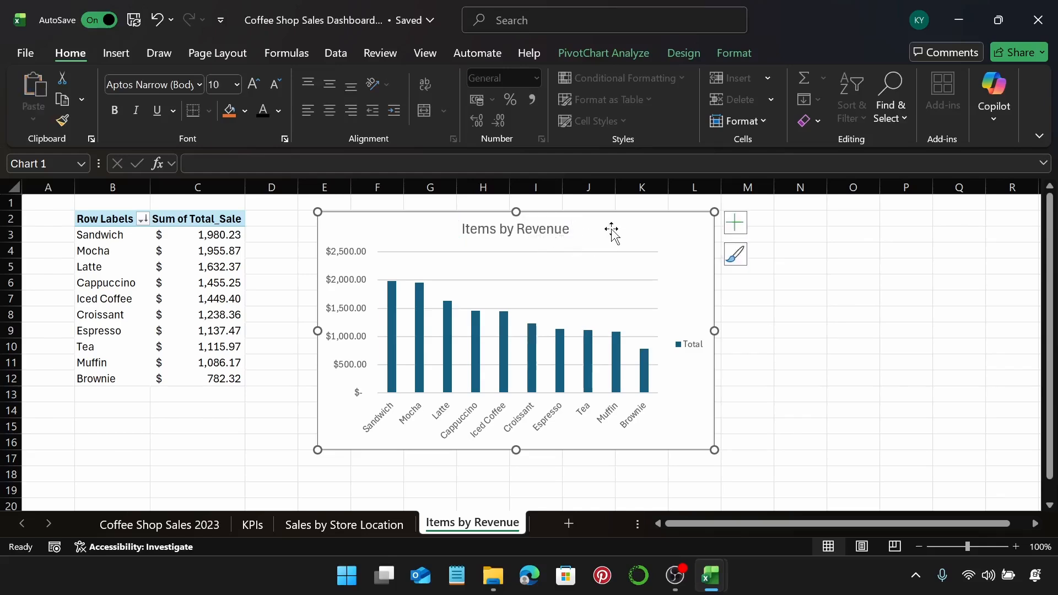
# Set the chart's text color to black and delete the chart legend.
pyautogui.click(278, 110)
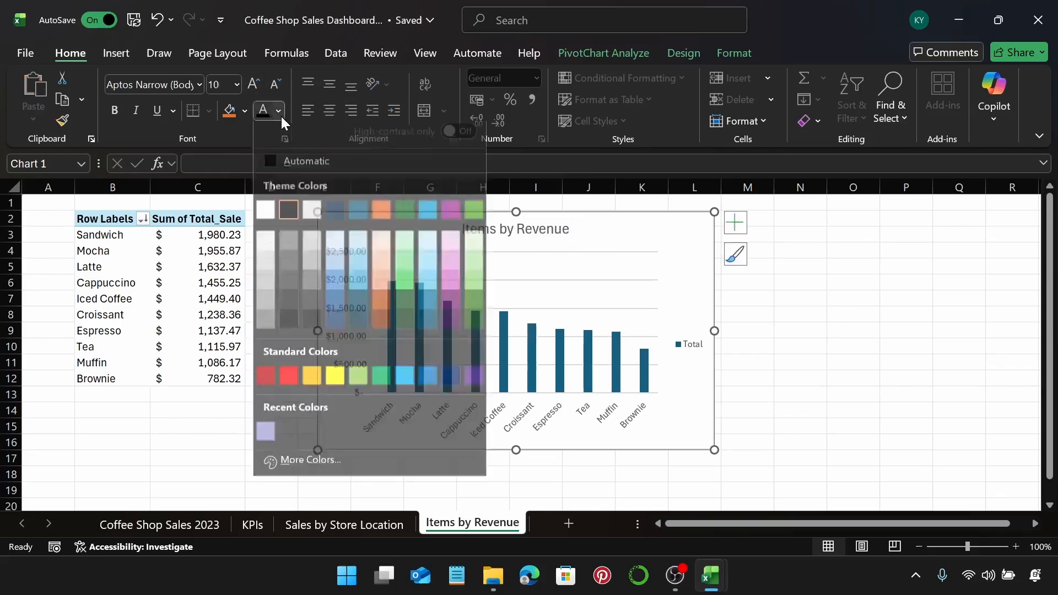
pyautogui.click(288, 217)
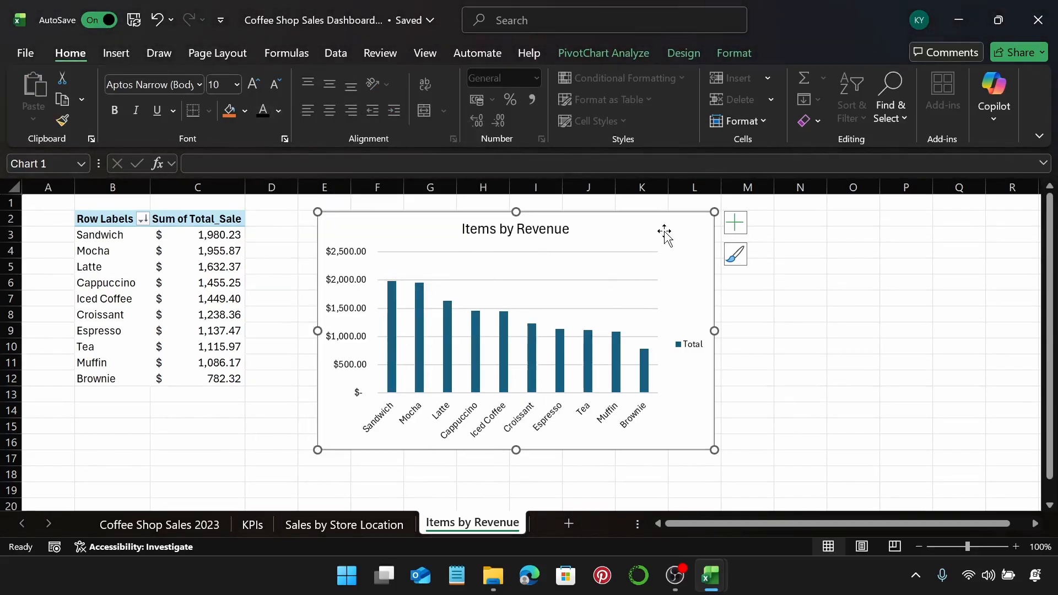
pyautogui.click(698, 345)
pyautogui.press('Delete')
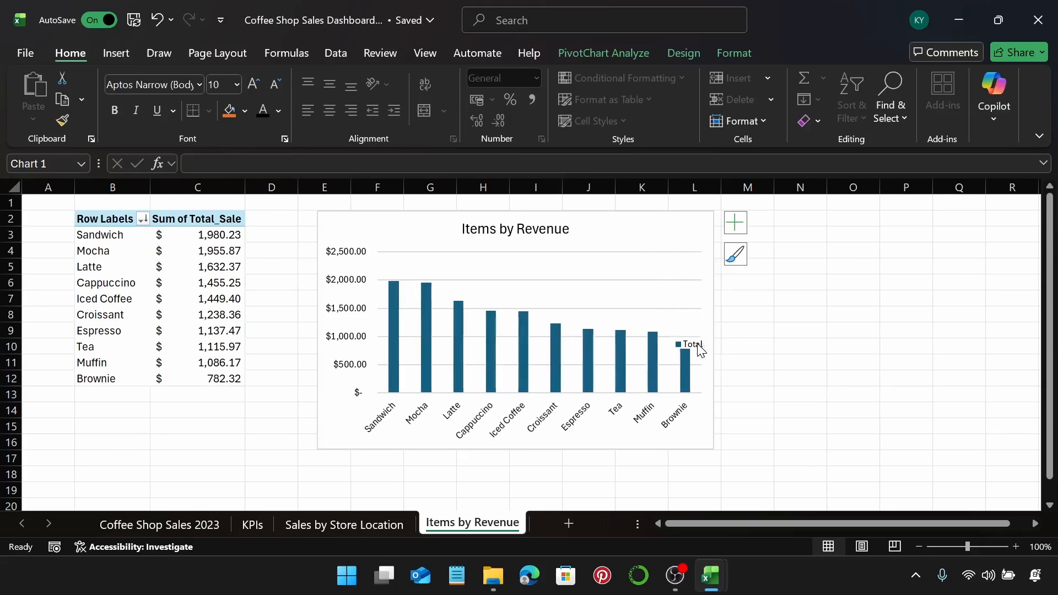
# Format the Items by Revenue chart area with a white border line.
pyautogui.rightClick(659, 226)
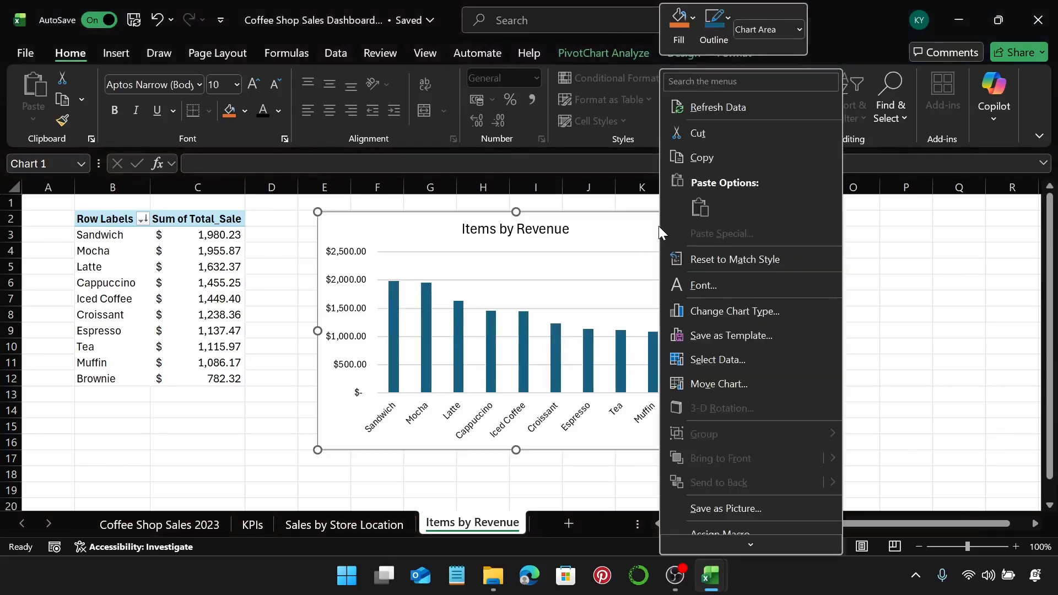
pyautogui.moveTo(723, 540)
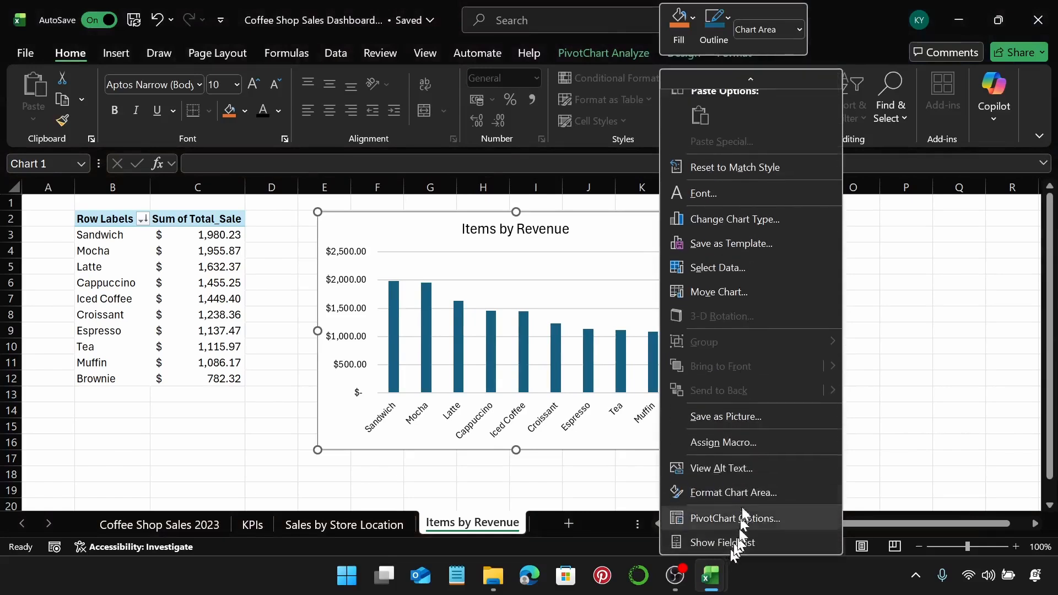
pyautogui.click(733, 491)
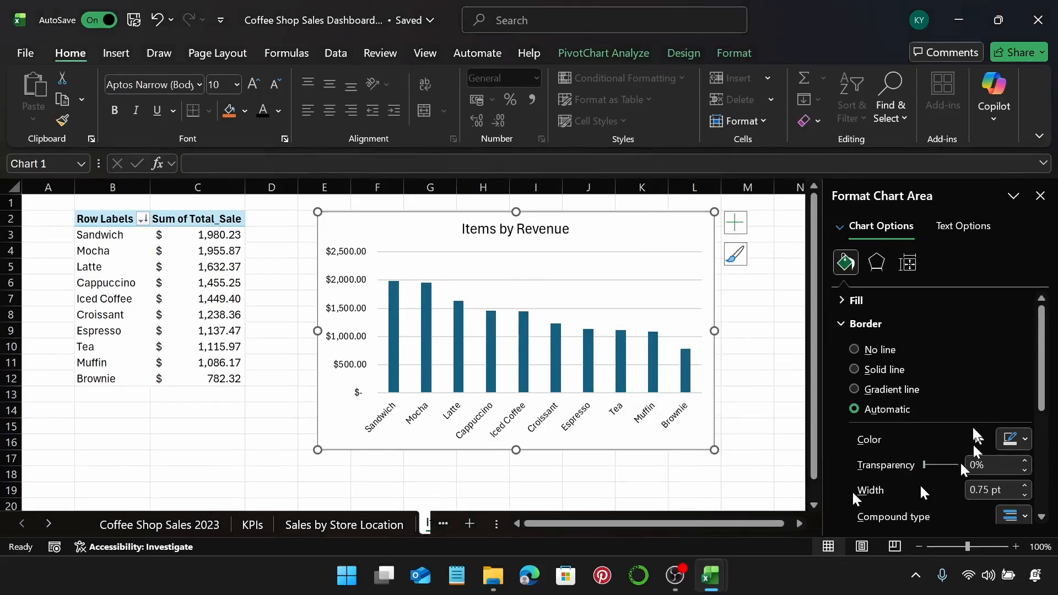
pyautogui.scroll(-3, 921, 436)
pyautogui.scroll(2, 921, 435)
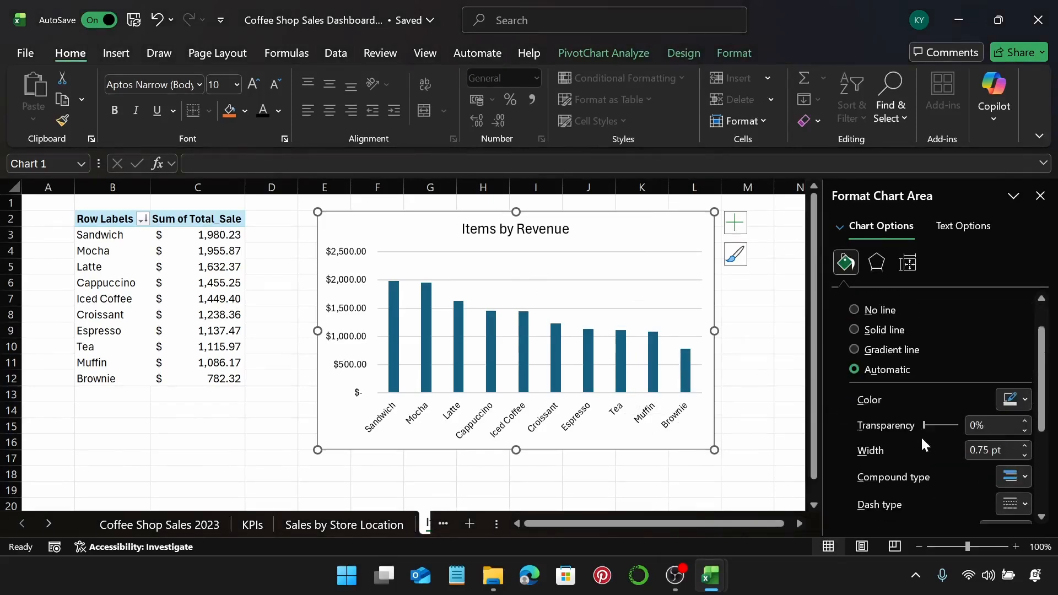
pyautogui.scroll(-3, 921, 435)
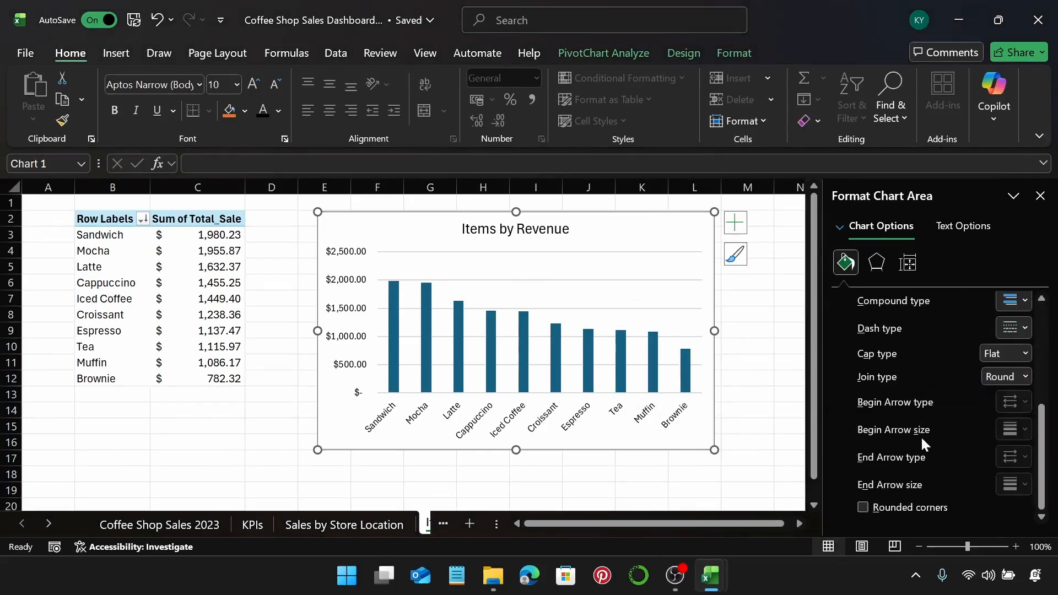
pyautogui.scroll(1, 921, 436)
pyautogui.scroll(3, 922, 438)
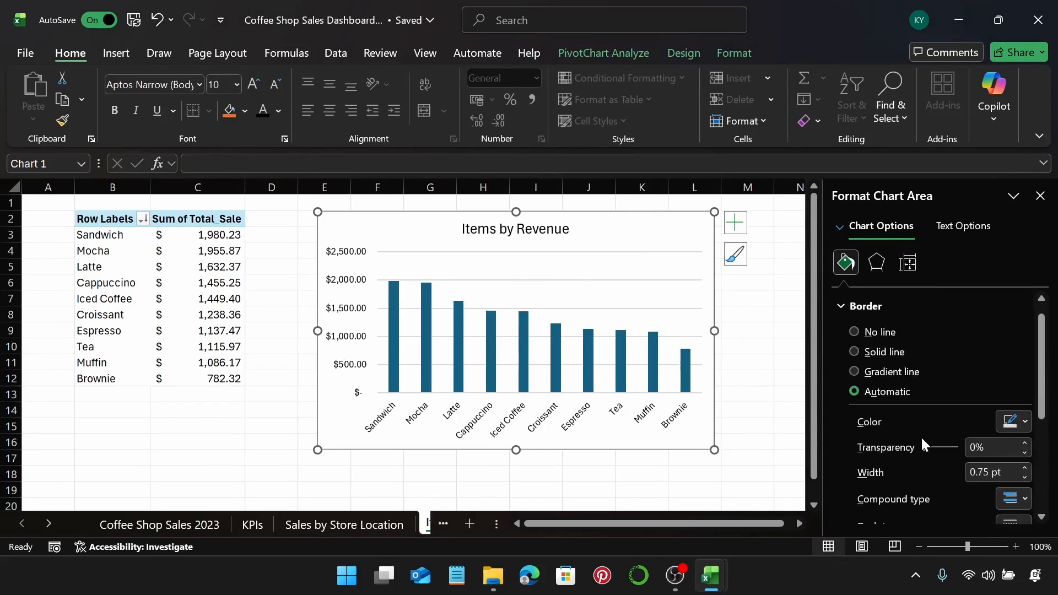
pyautogui.click(1016, 426)
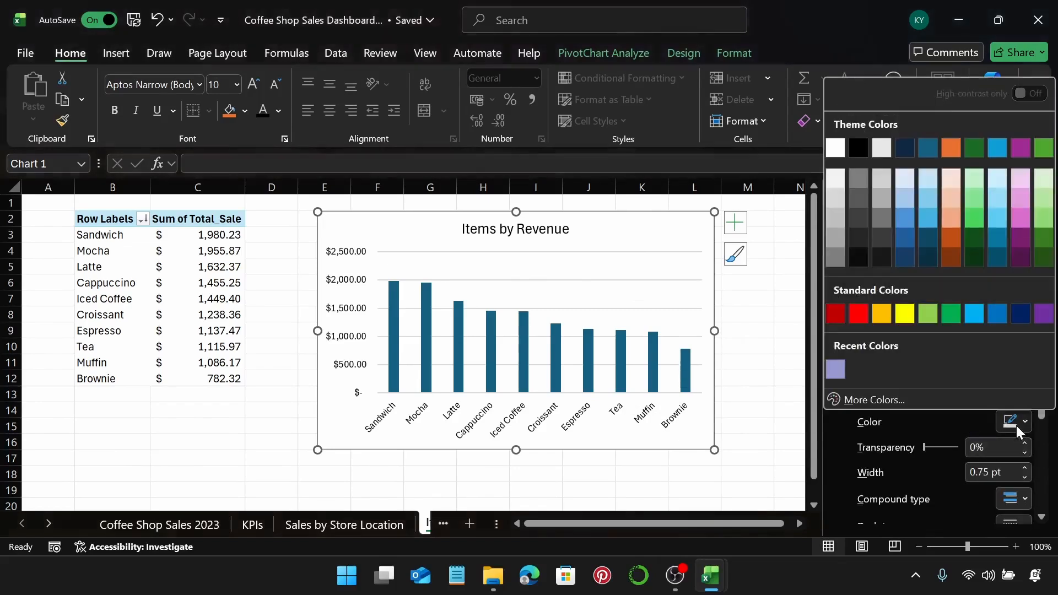
pyautogui.click(839, 148)
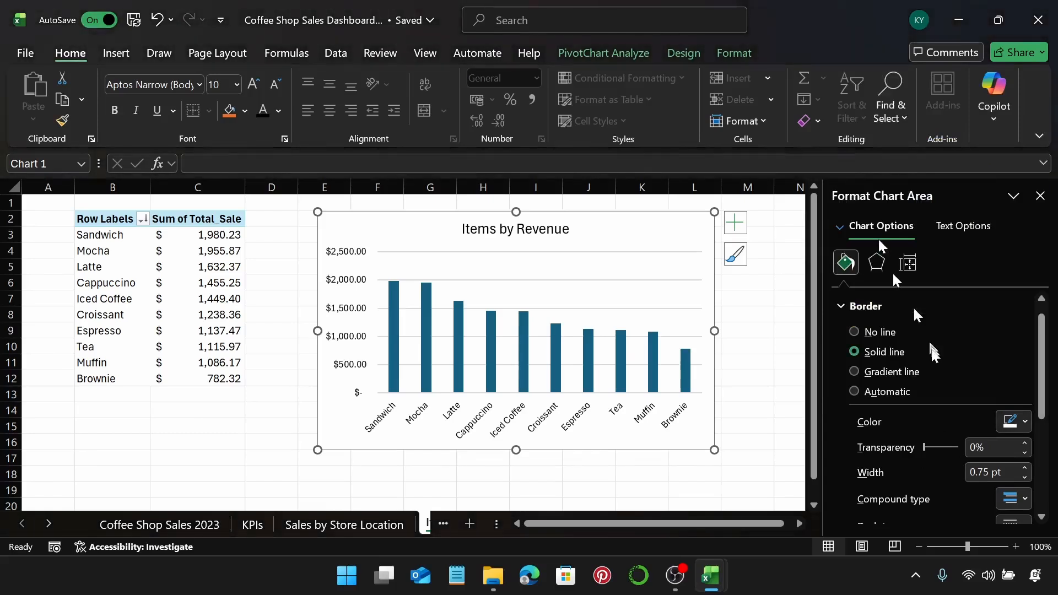
pyautogui.scroll(-3, 939, 435)
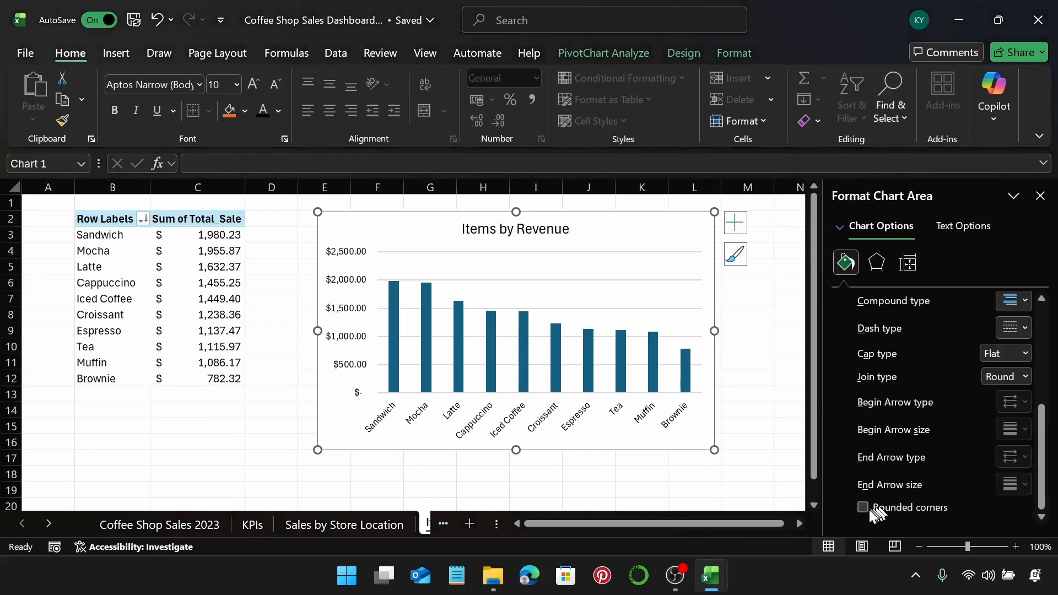
pyautogui.scroll(5, 926, 339)
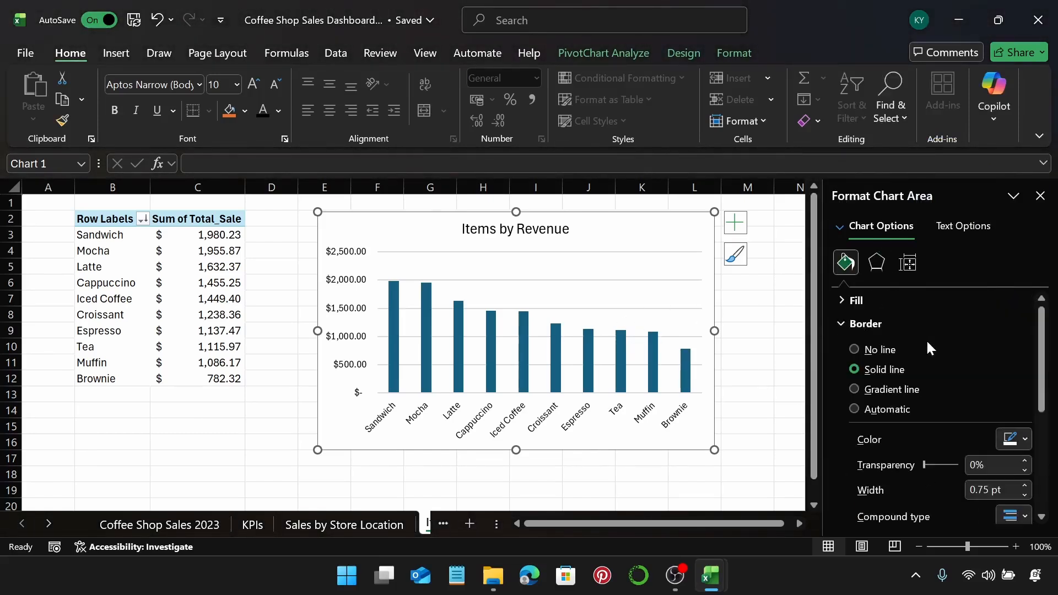
pyautogui.click(917, 324)
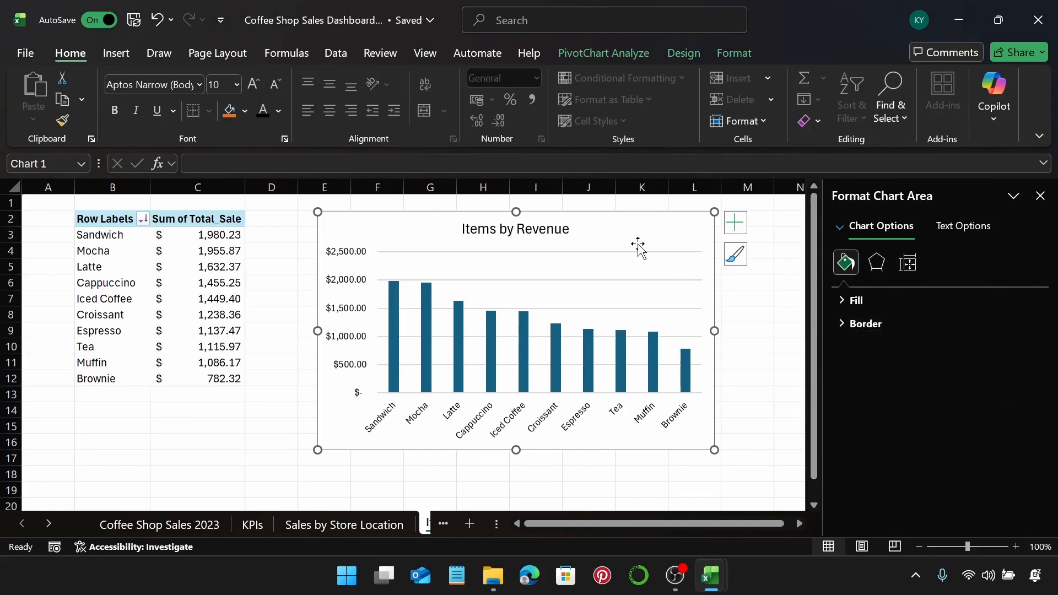
# Fill the columns of the Items by Revenue chart with a custom light purple color.
pyautogui.click(395, 323)
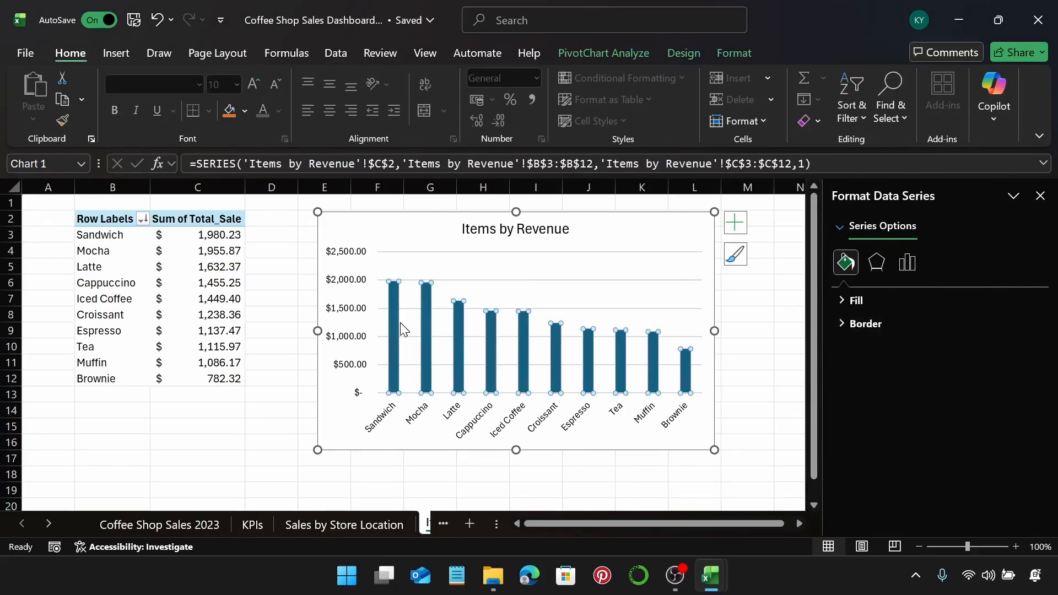
pyautogui.click(862, 302)
pyautogui.click(1011, 500)
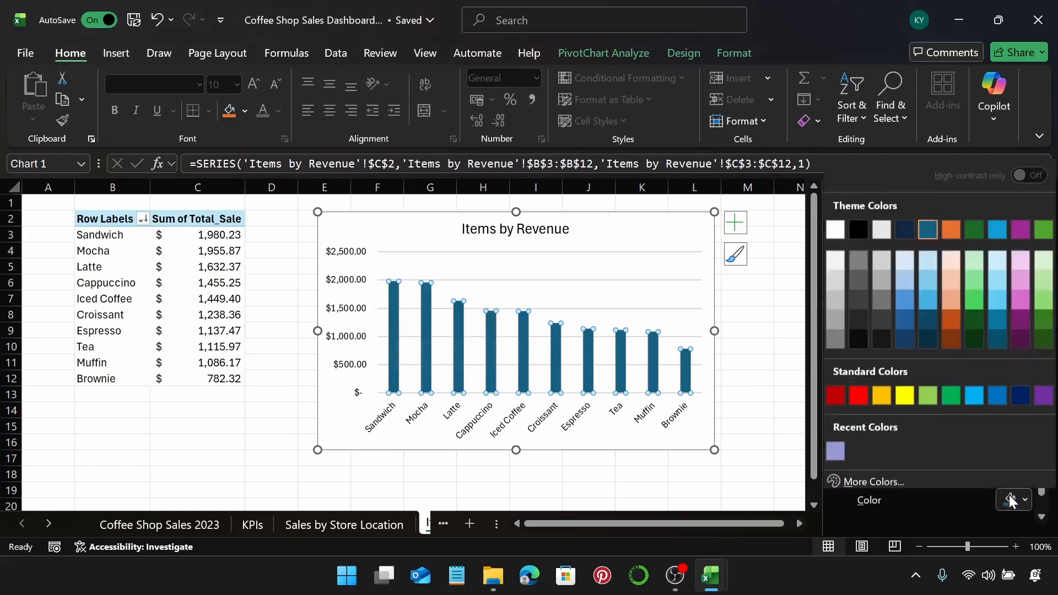
pyautogui.click(951, 480)
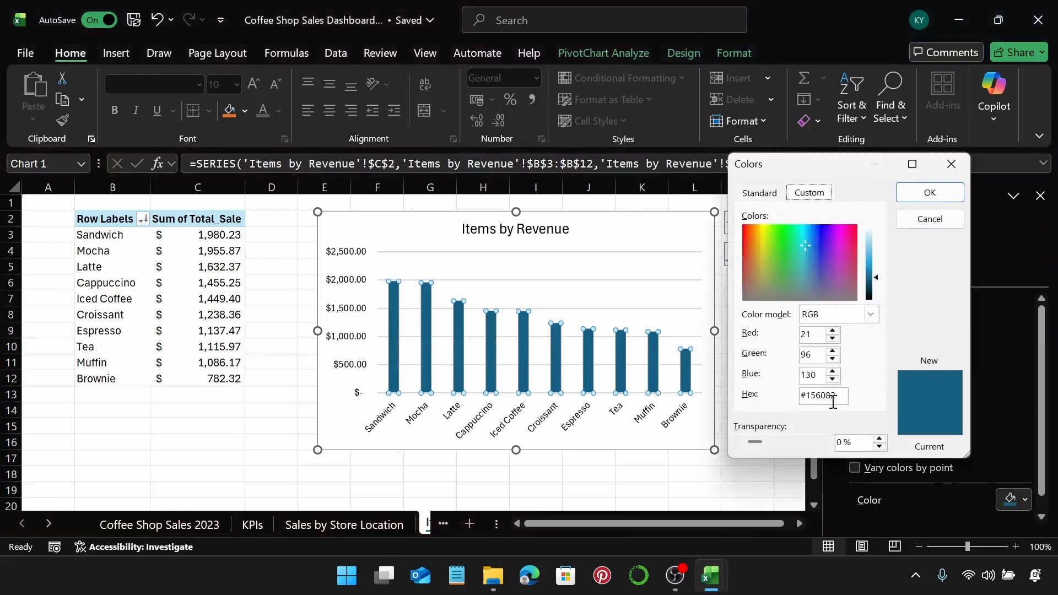
pyautogui.click(839, 396)
pyautogui.press('Return')
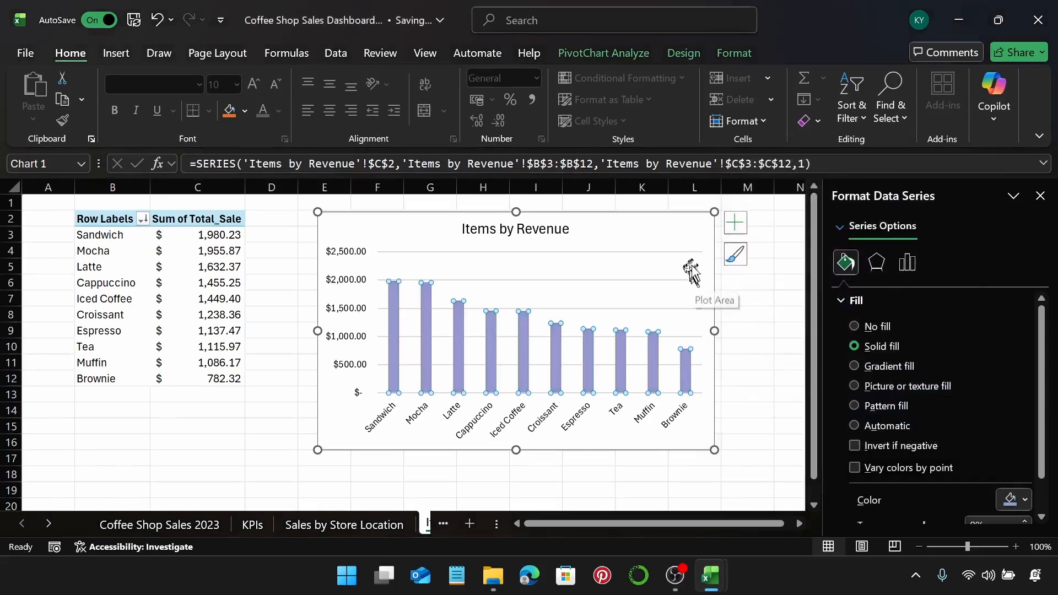
# Set the column series' gap width to 100% and deselect the chart.
pyautogui.click(908, 263)
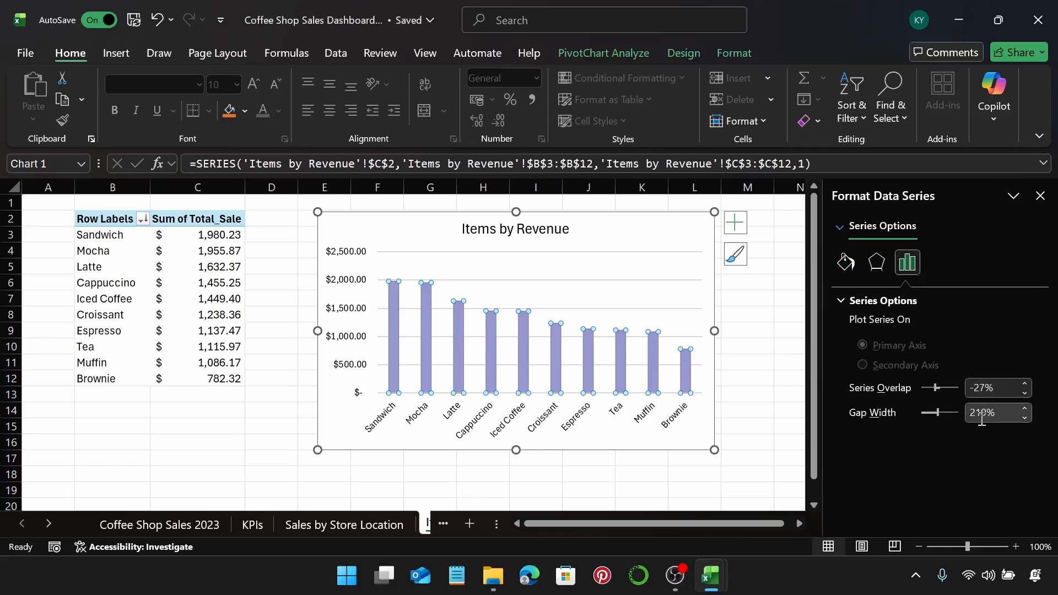
pyautogui.click(982, 420)
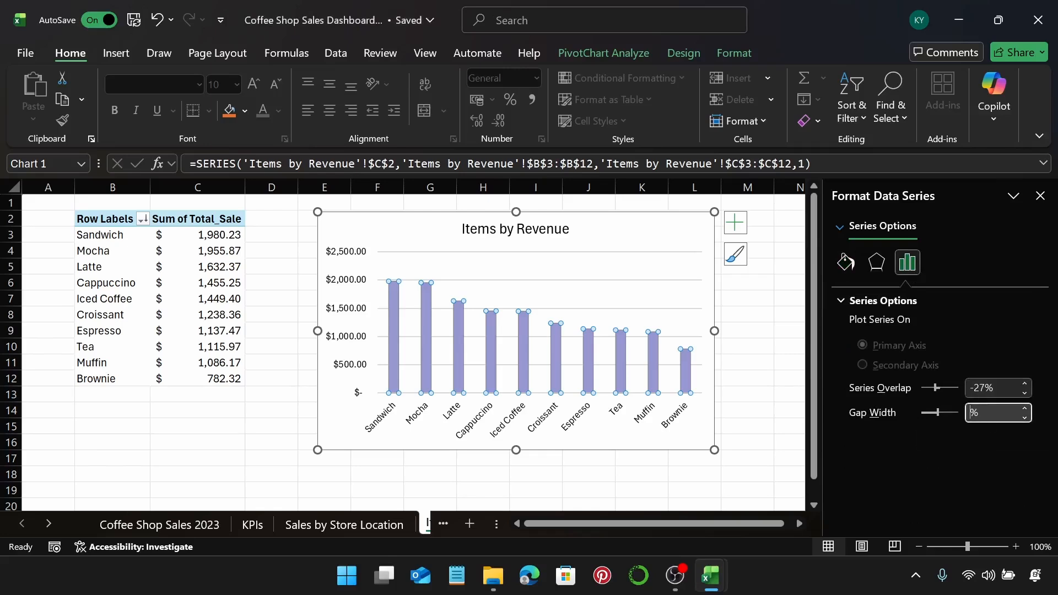
pyautogui.write('100')
pyautogui.press('Return')
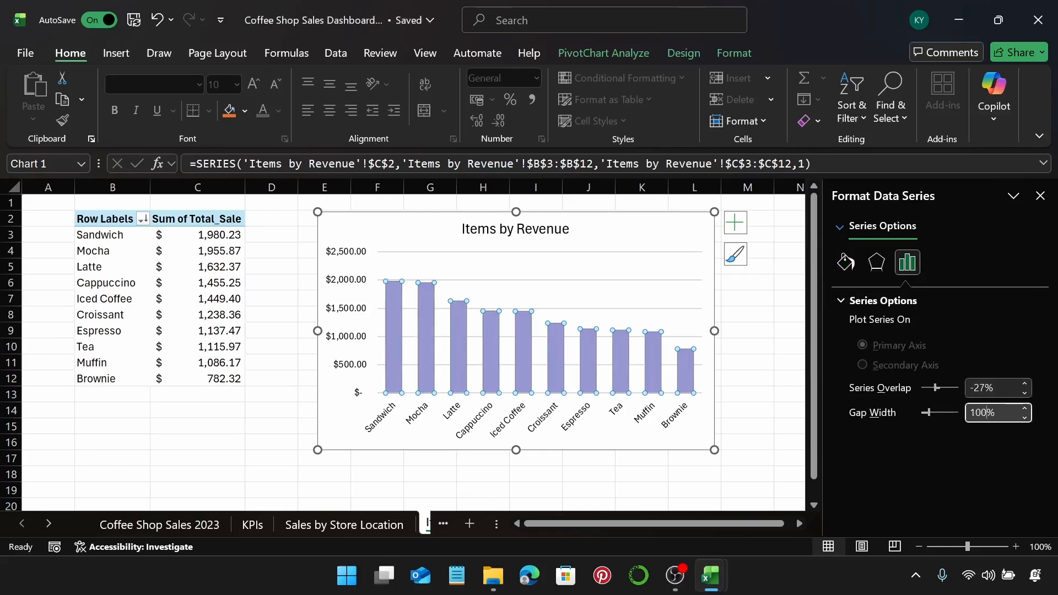
pyautogui.click(678, 229)
pyautogui.click(777, 300)
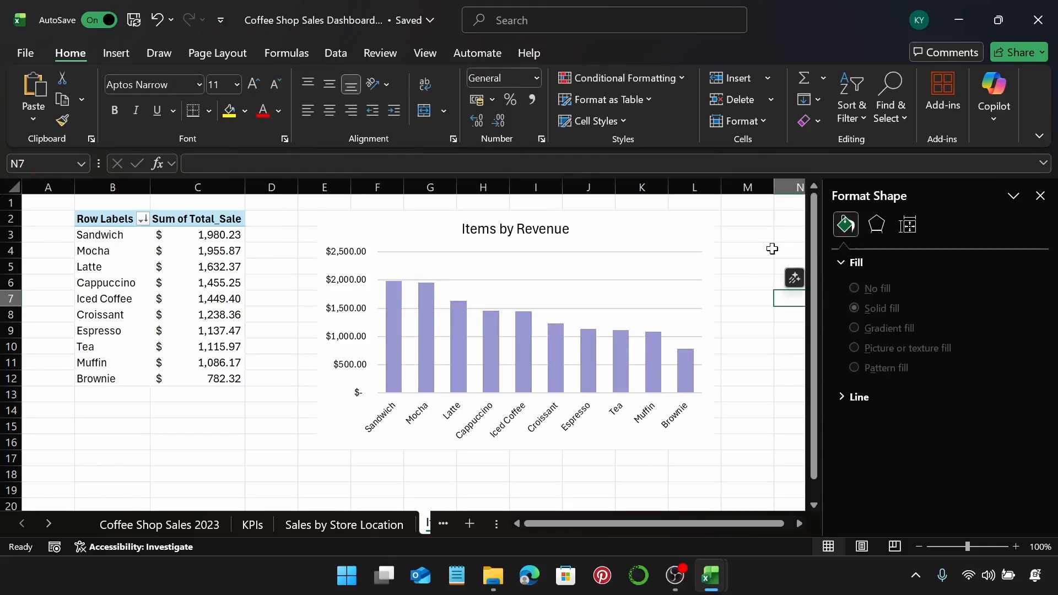
pyautogui.click(771, 317)
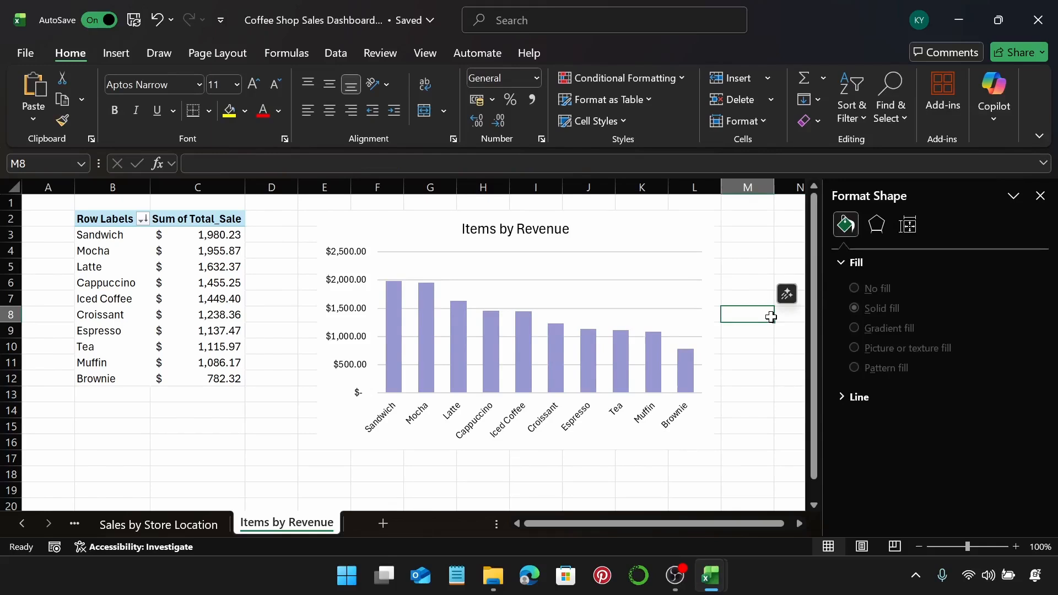
# Add a new worksheet after Items by Revenue and name it "Sales Trend".
pyautogui.click(385, 521)
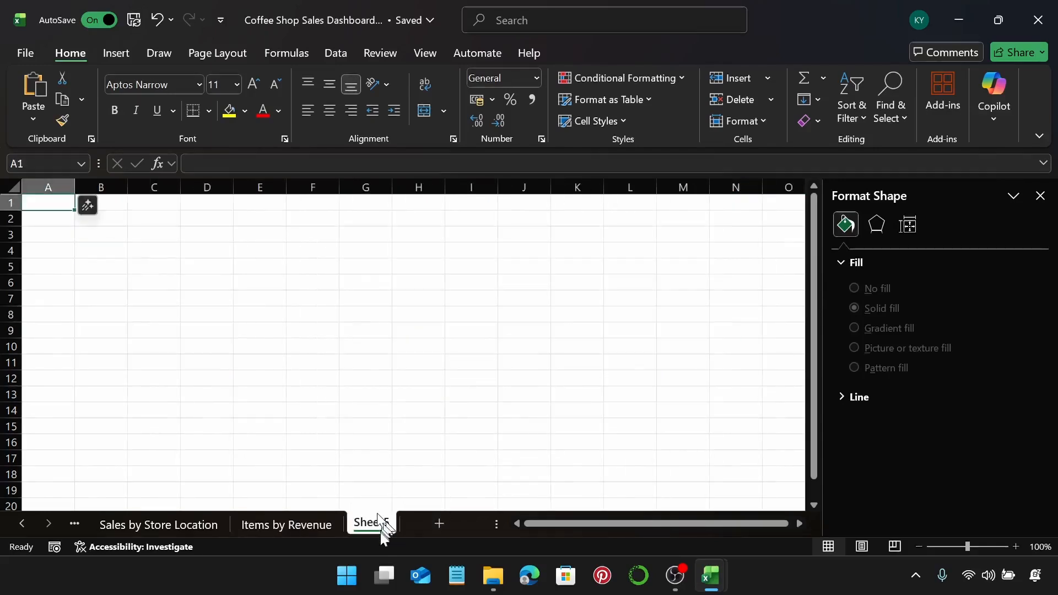
pyautogui.doubleClick(376, 522)
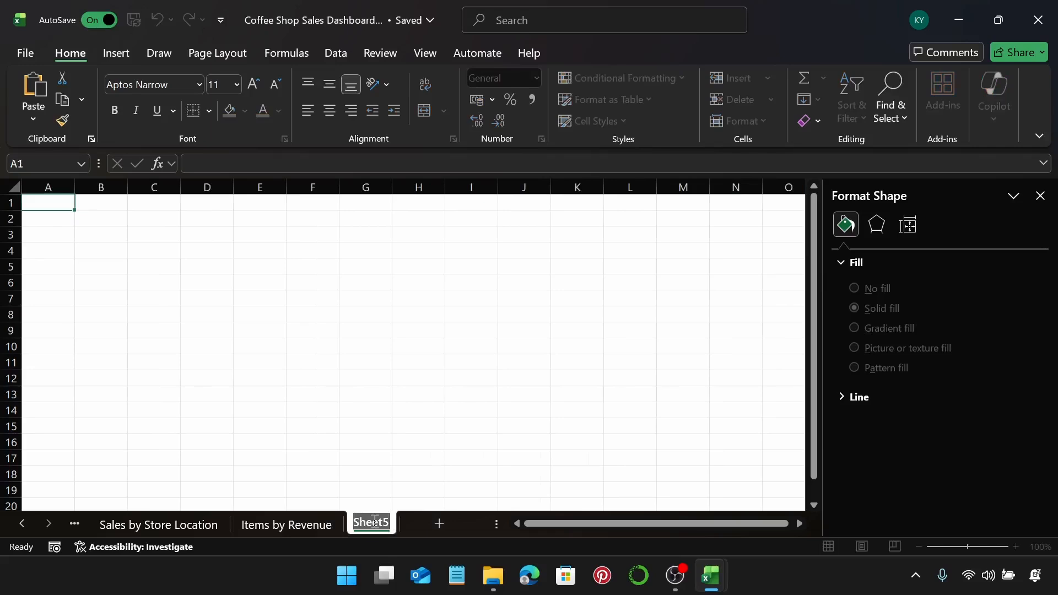
pyautogui.write('Sales')
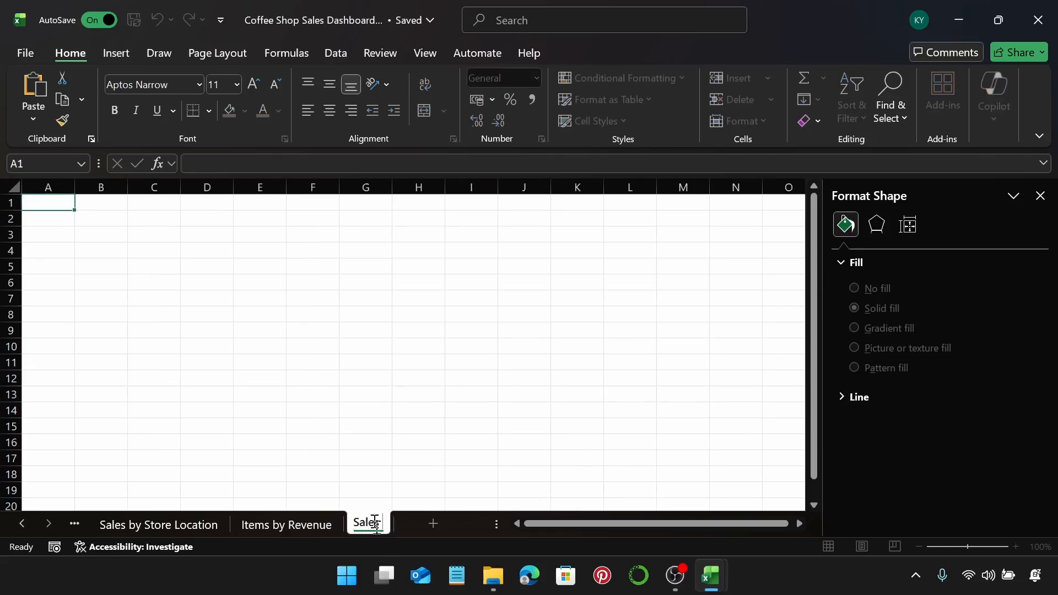
pyautogui.write(' Tren')
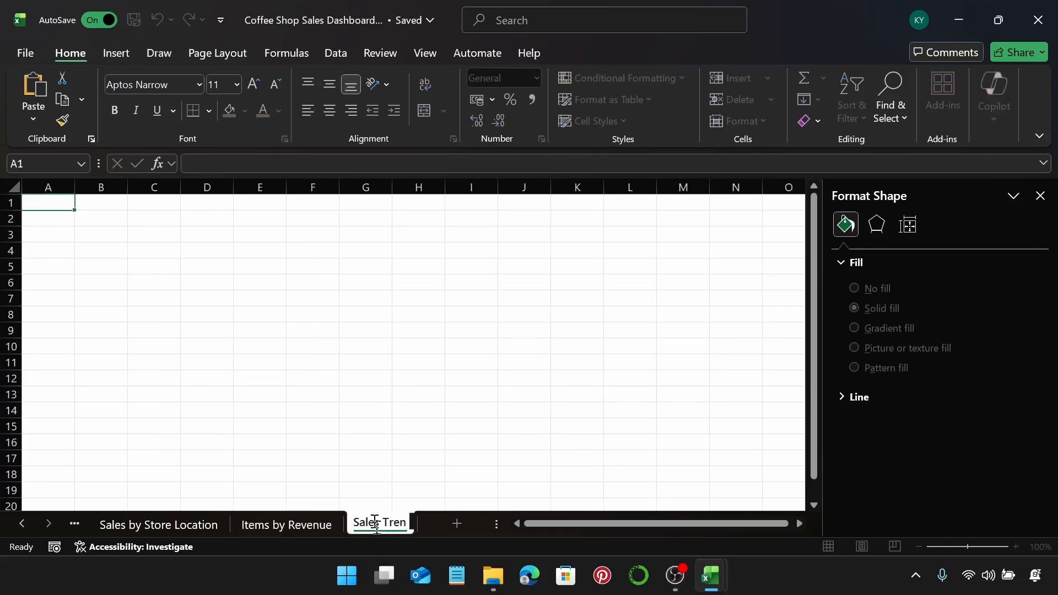
pyautogui.write('d')
pyautogui.press('Return')
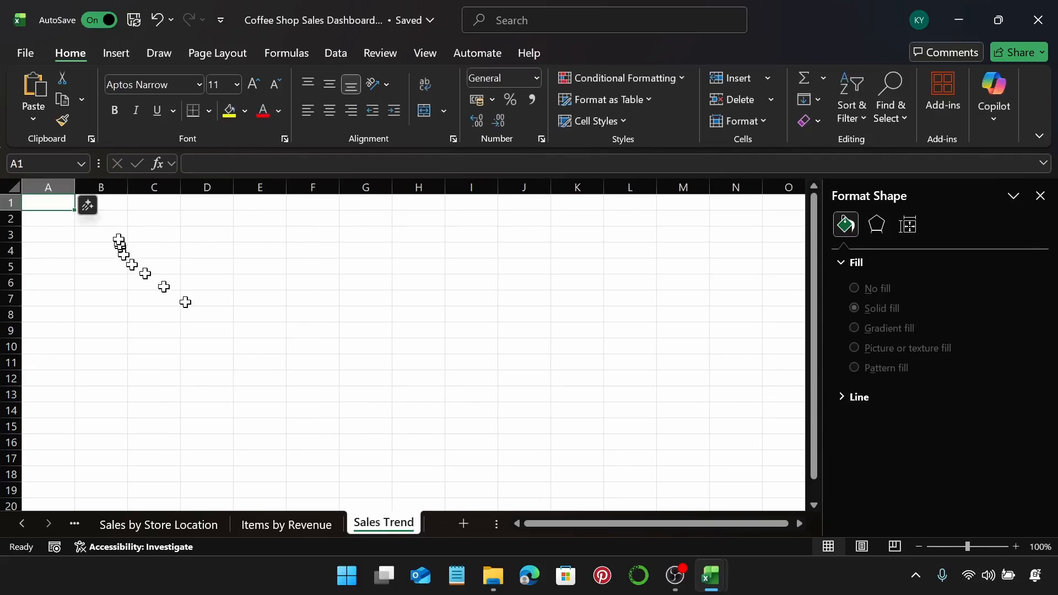
# Insert a PivotTable from the sales data table at cell B2 of the Sales Trend sheet.
pyautogui.click(117, 221)
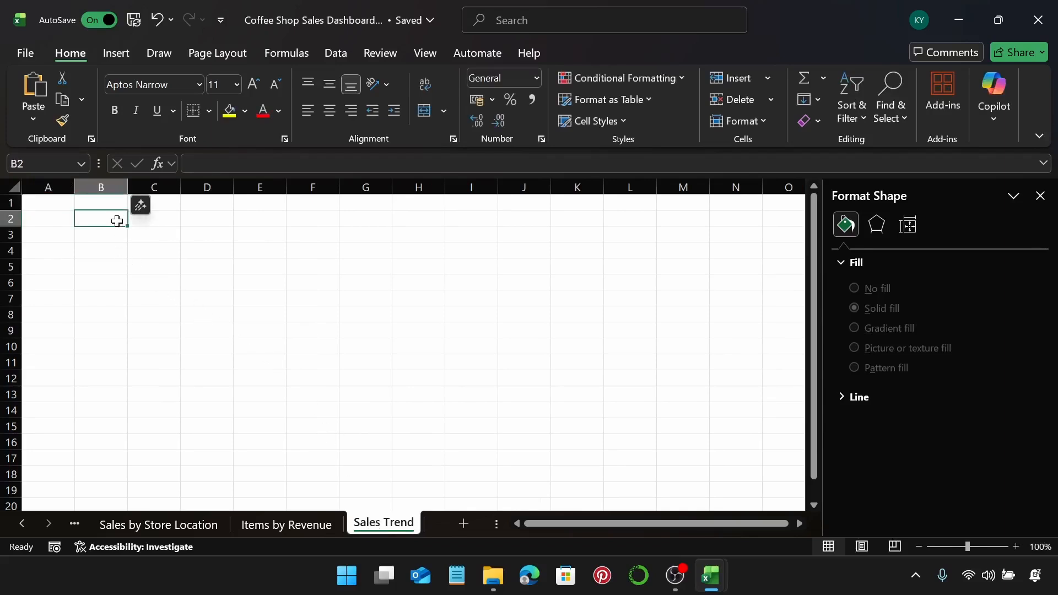
pyautogui.click(126, 55)
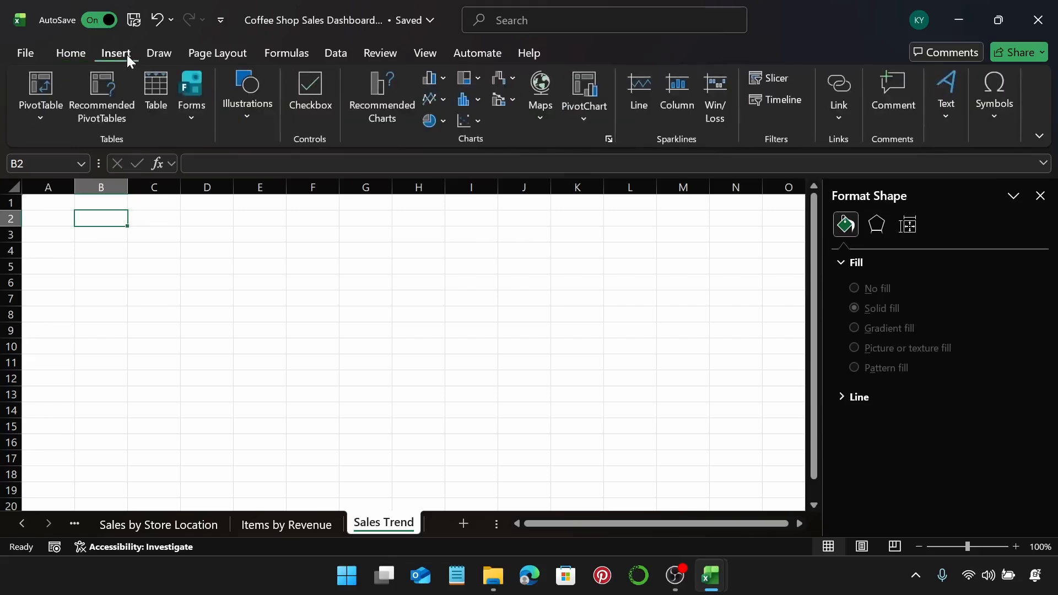
pyautogui.click(47, 82)
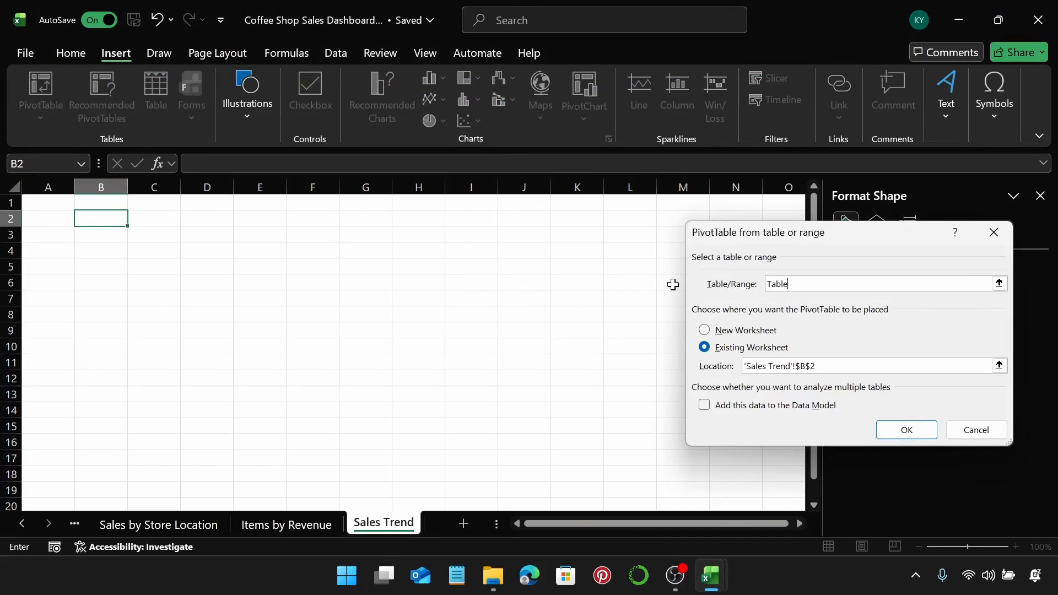
pyautogui.press('Return')
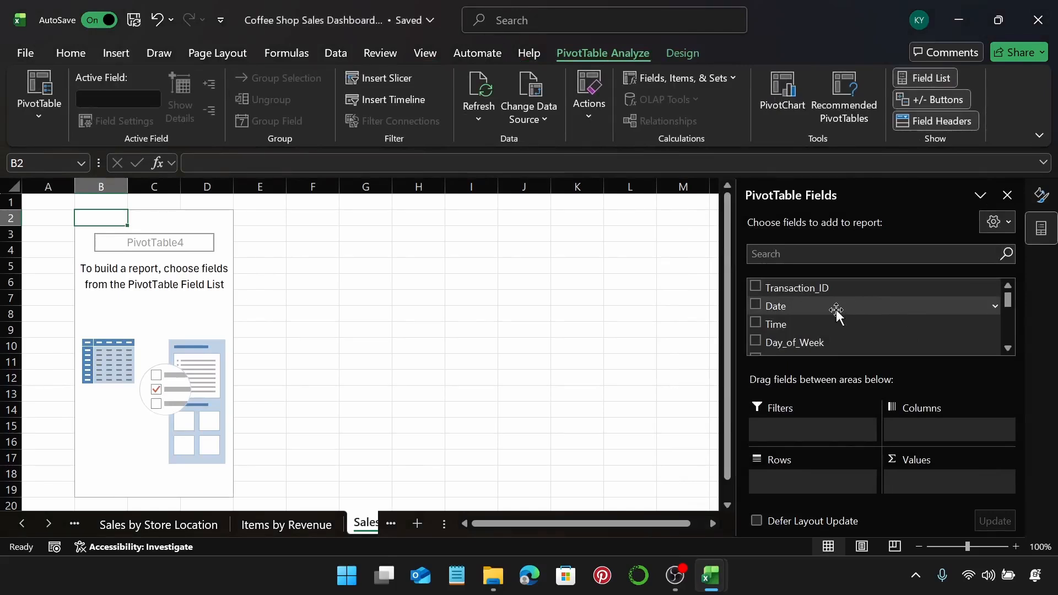
# Place Date in the PivotTable's rows and Total_Sale in its values.
pyautogui.moveTo(835, 309); pyautogui.dragTo(793, 480)
pyautogui.scroll(-5, 846, 309)
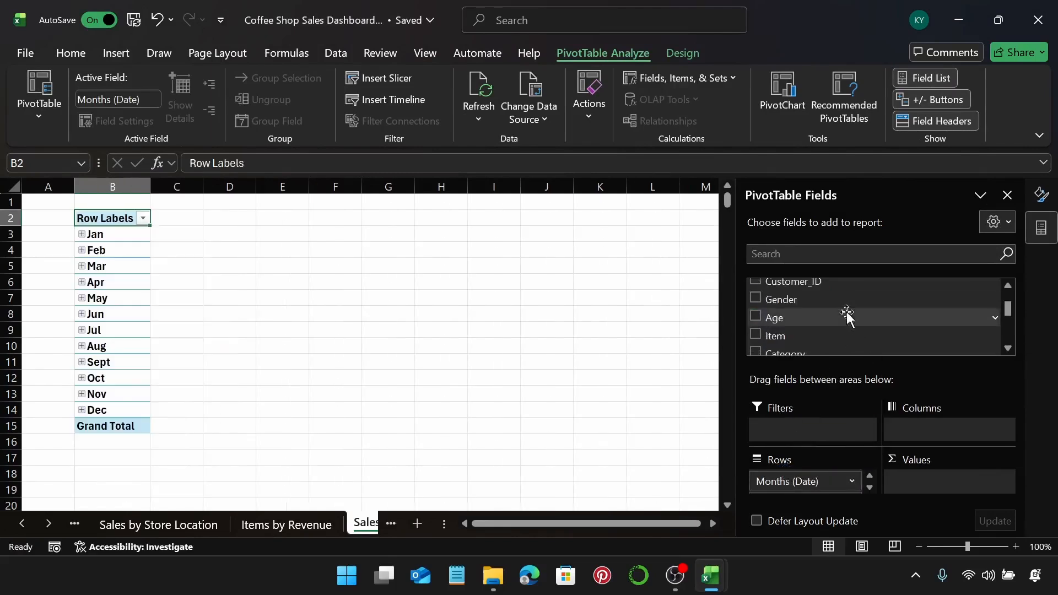
pyautogui.scroll(-1, 847, 315)
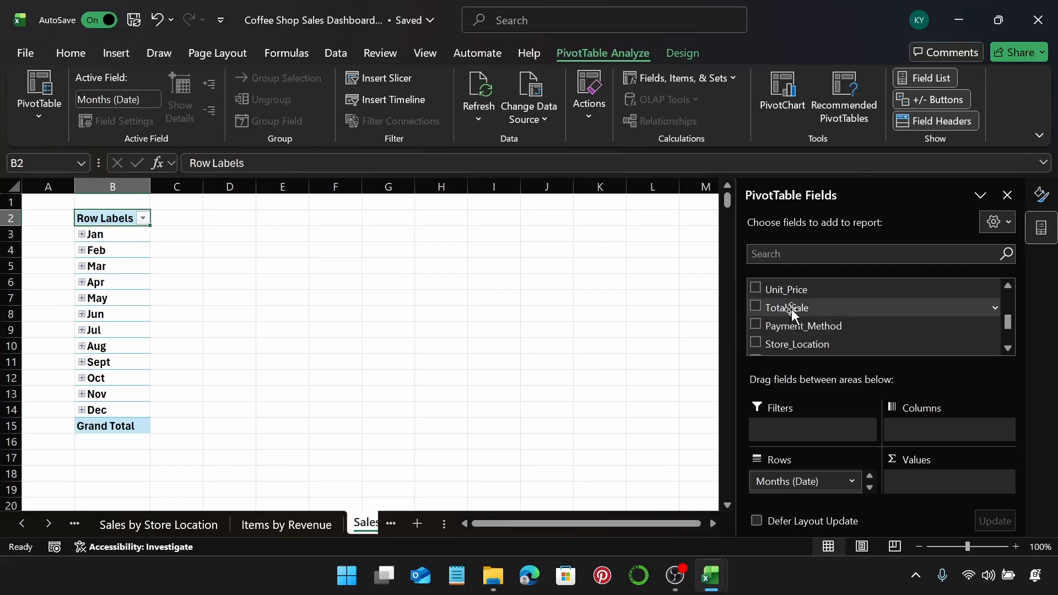
pyautogui.moveTo(793, 309); pyautogui.dragTo(949, 488)
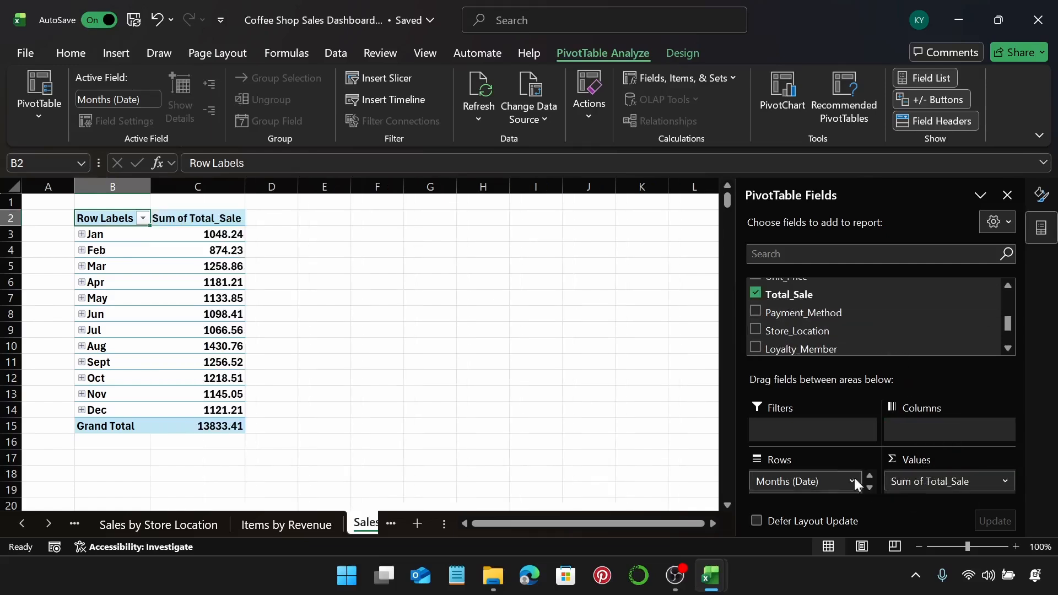
# Remove the extra date fields from the PivotTable's rows, keeping only Months (Date).
pyautogui.scroll(-1, 854, 481)
pyautogui.scroll(1, 846, 484)
pyautogui.scroll(-1, 843, 481)
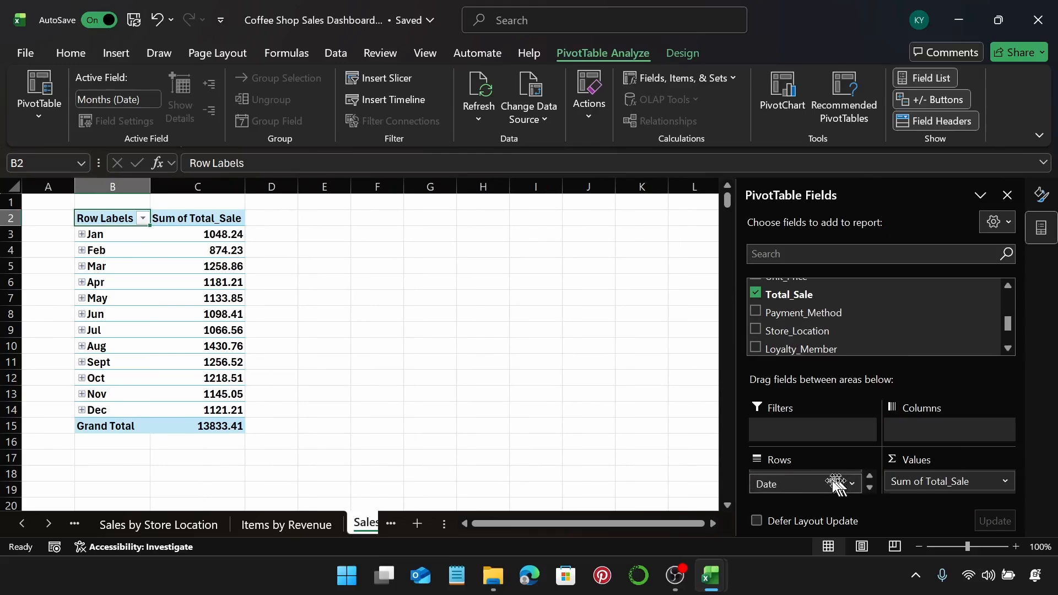
pyautogui.moveTo(847, 485); pyautogui.dragTo(665, 472)
pyautogui.moveTo(821, 484); pyautogui.dragTo(708, 469)
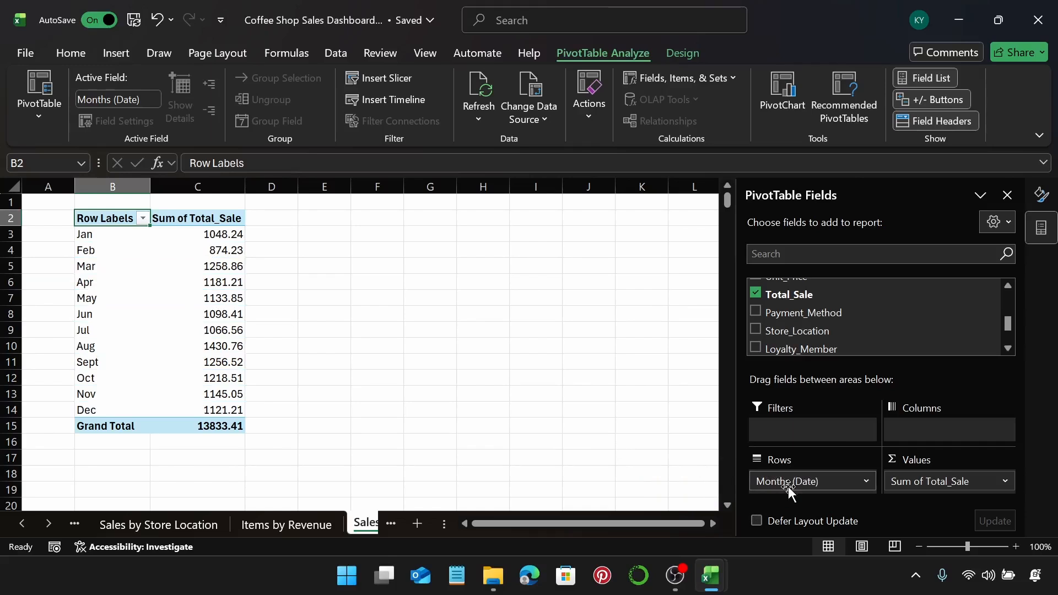
# Remove the Grand Total row from the monthly sales PivotTable.
pyautogui.moveTo(789, 489); pyautogui.dragTo(128, 291)
pyautogui.click(91, 427)
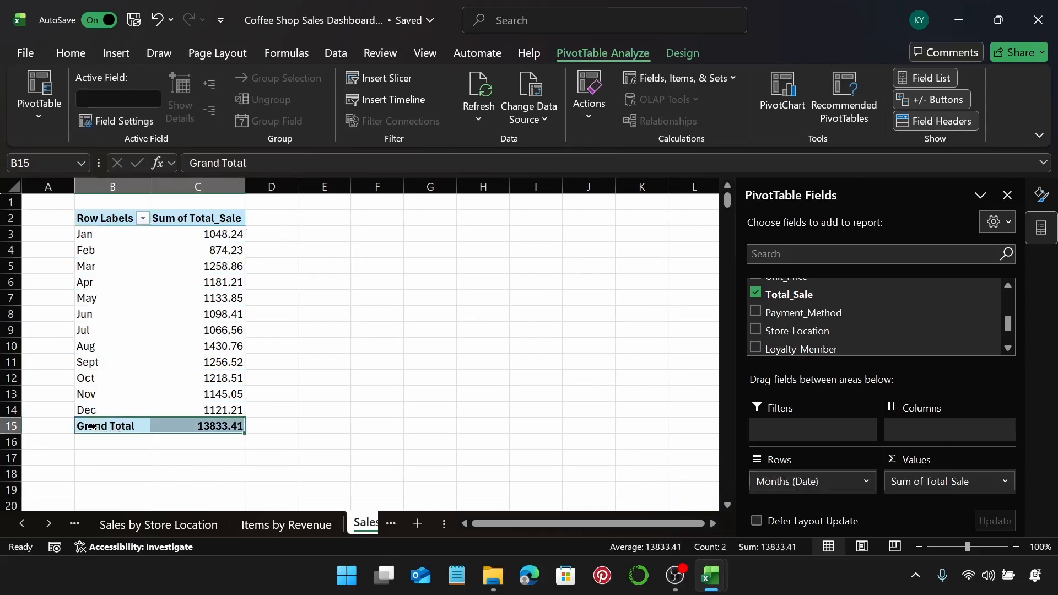
pyautogui.rightClick(91, 426)
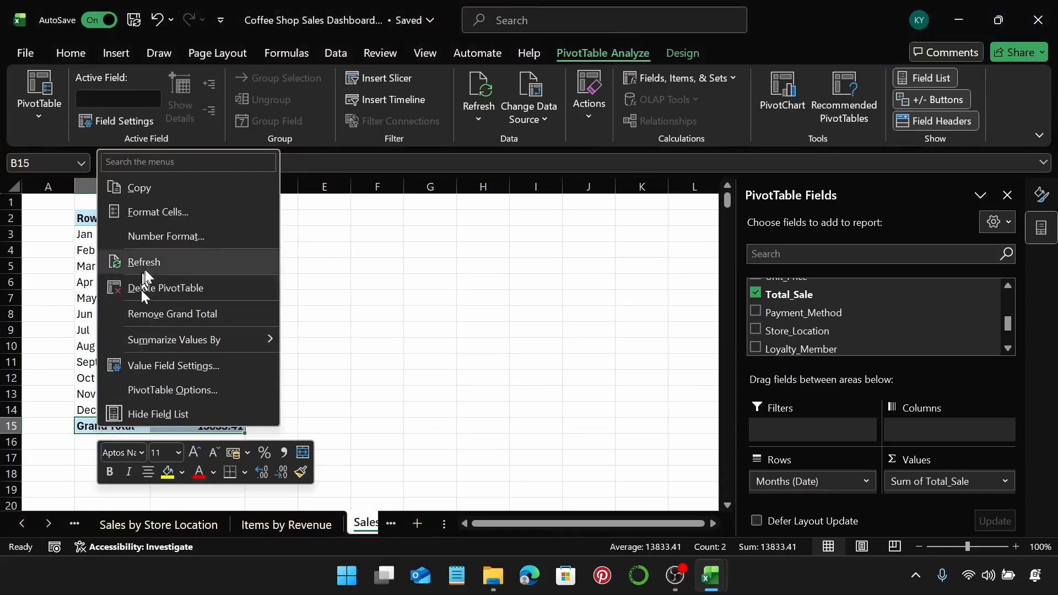
pyautogui.click(153, 312)
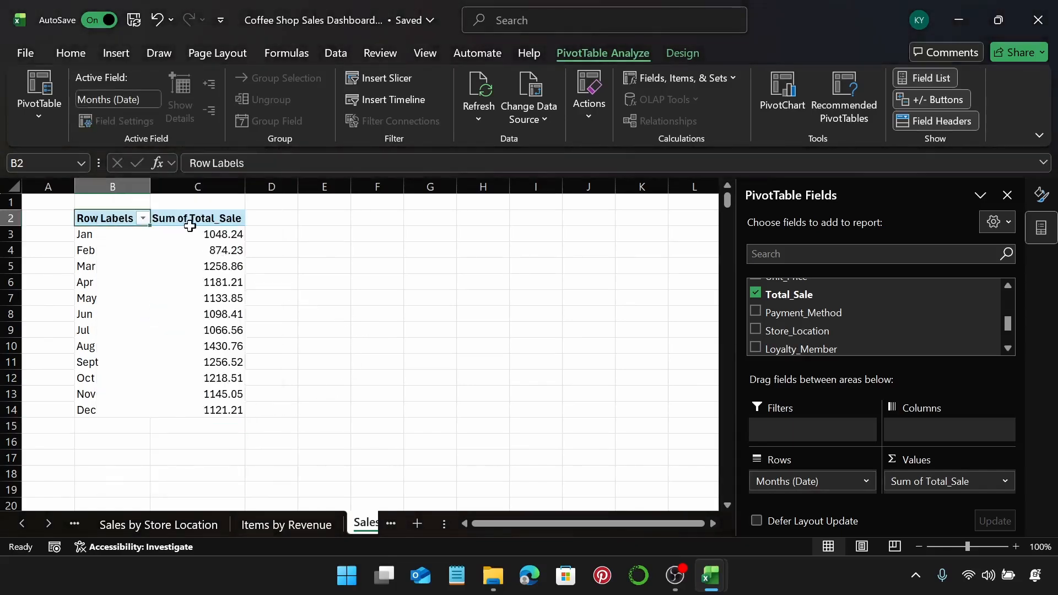
# Format the monthly sales values in C3:C14 as $ English (United States) accounting and close the PivotTable field list.
pyautogui.click(186, 233)
pyautogui.moveTo(186, 232)
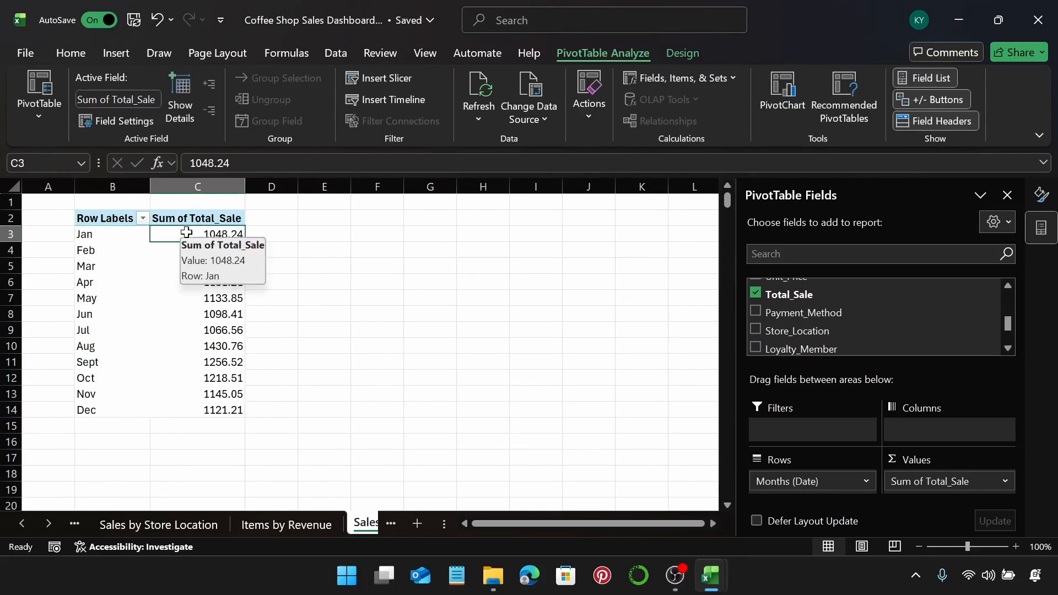
pyautogui.hotkey('ctrl', 'shift', 'Down')
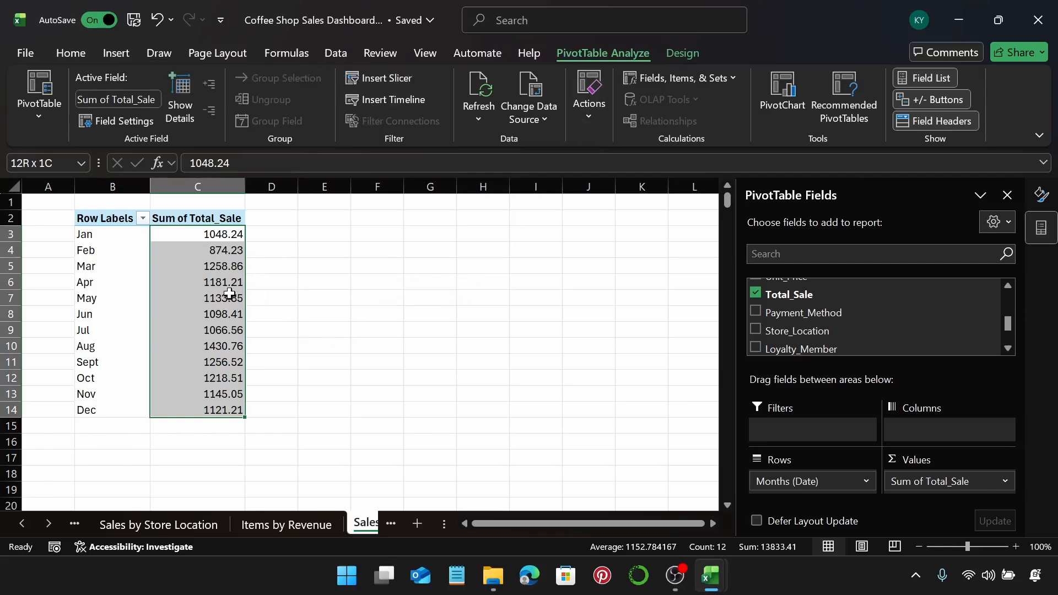
pyautogui.click(92, 57)
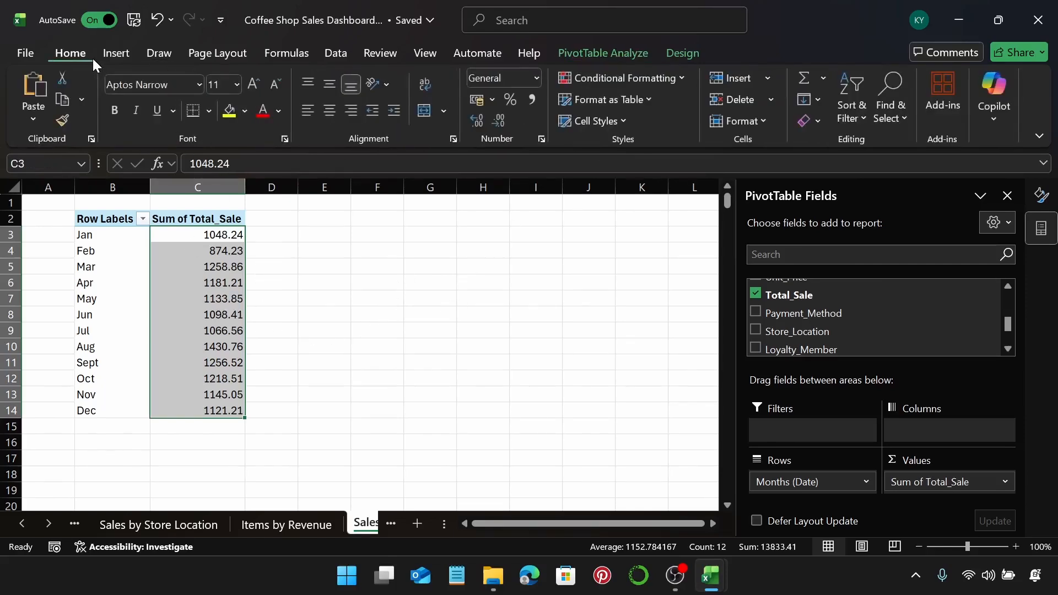
pyautogui.click(492, 99)
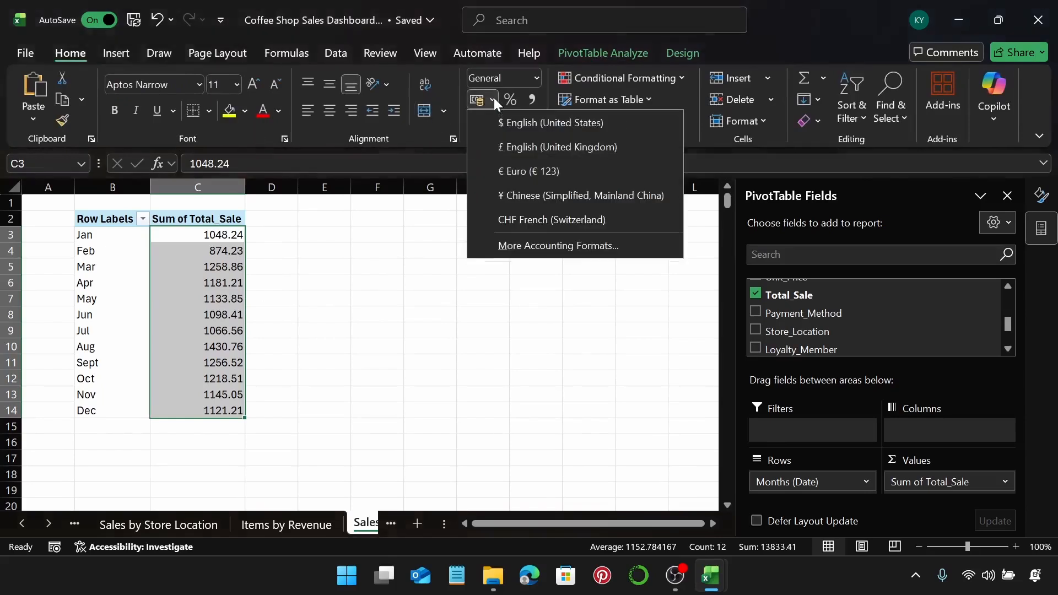
pyautogui.click(494, 123)
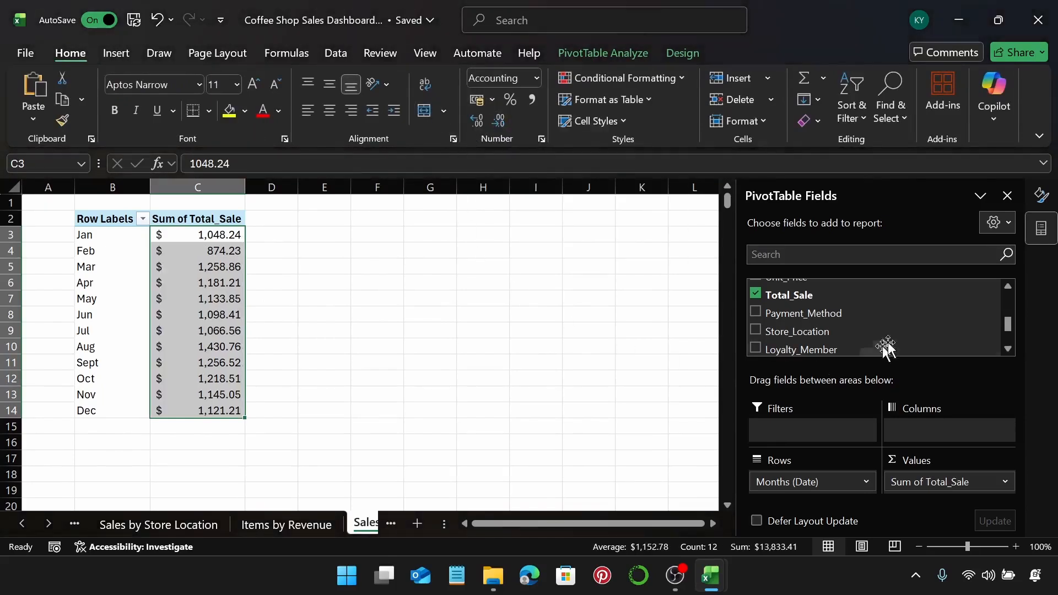
pyautogui.click(1008, 197)
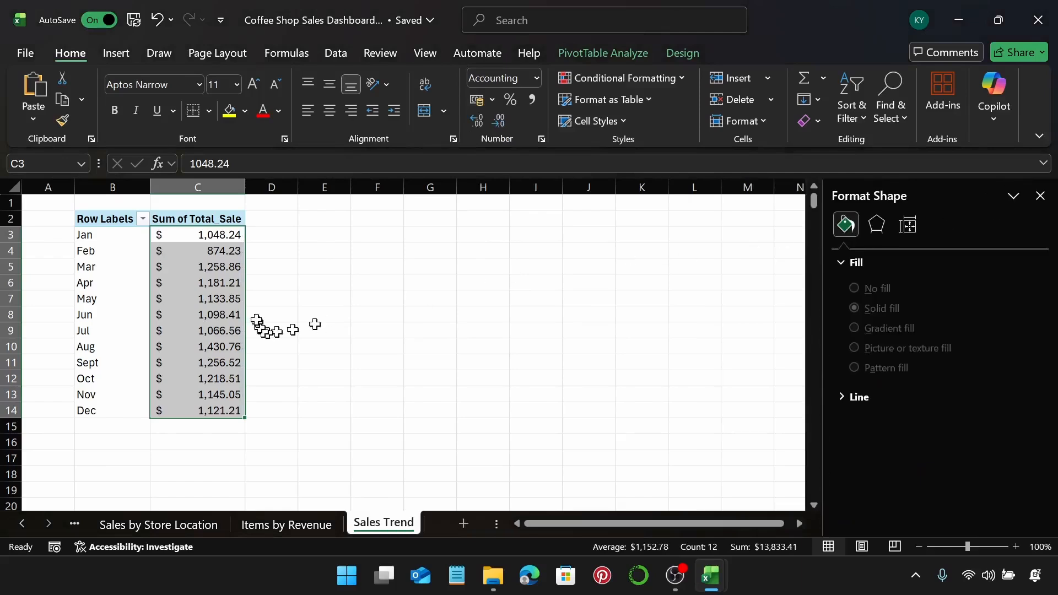
# Insert a basic 2-D line chart from the monthly sales PivotTable.
pyautogui.click(211, 296)
pyautogui.moveTo(211, 296)
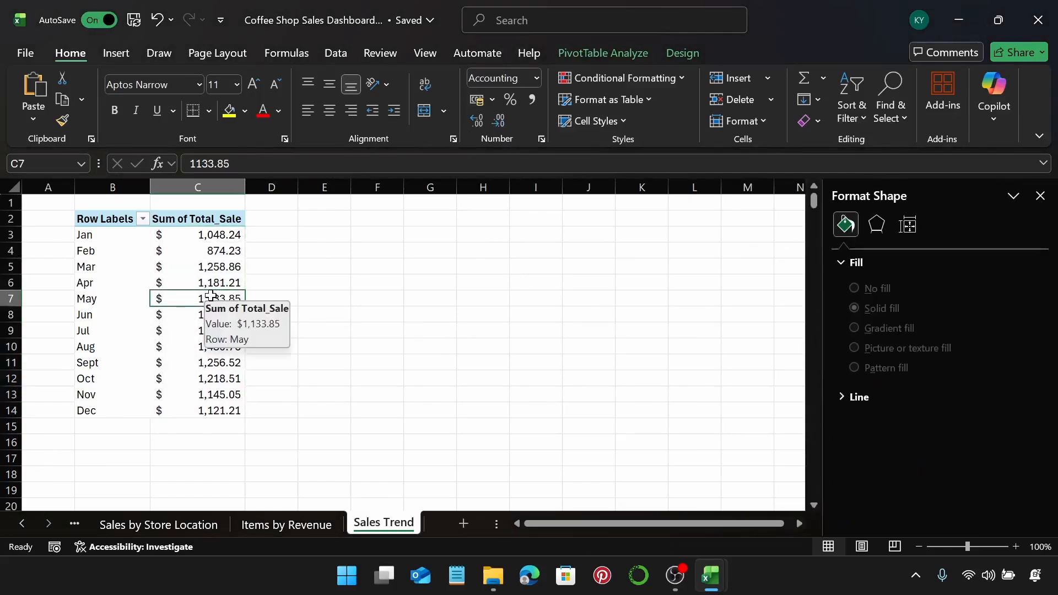
pyautogui.click(114, 54)
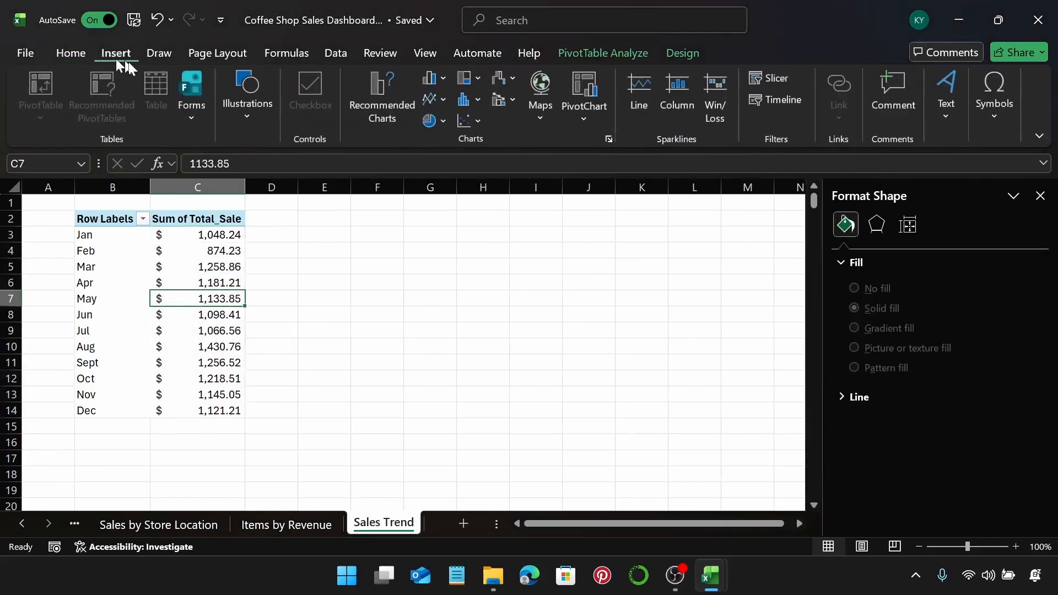
pyautogui.click(435, 99)
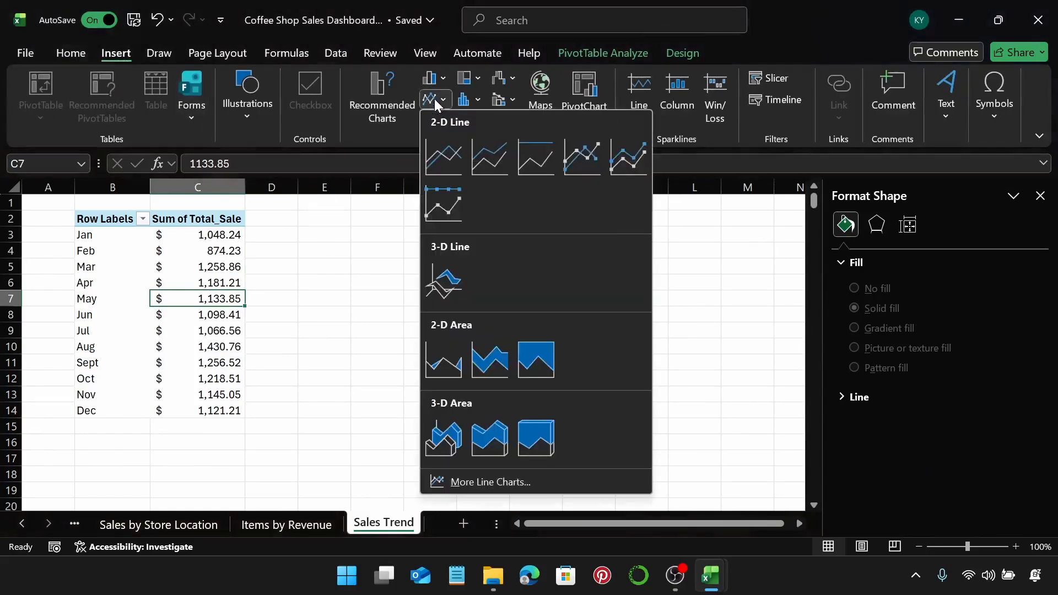
pyautogui.click(446, 158)
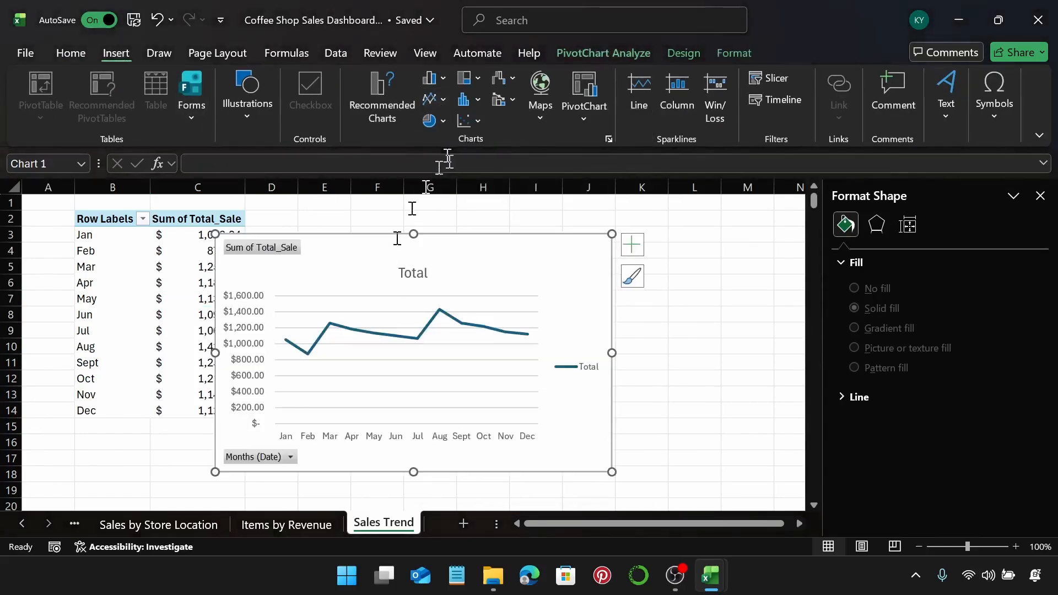
# Move the line chart beside the PivotTable, starting near column D, and hide all its field buttons.
pyautogui.moveTo(498, 267); pyautogui.dragTo(541, 250)
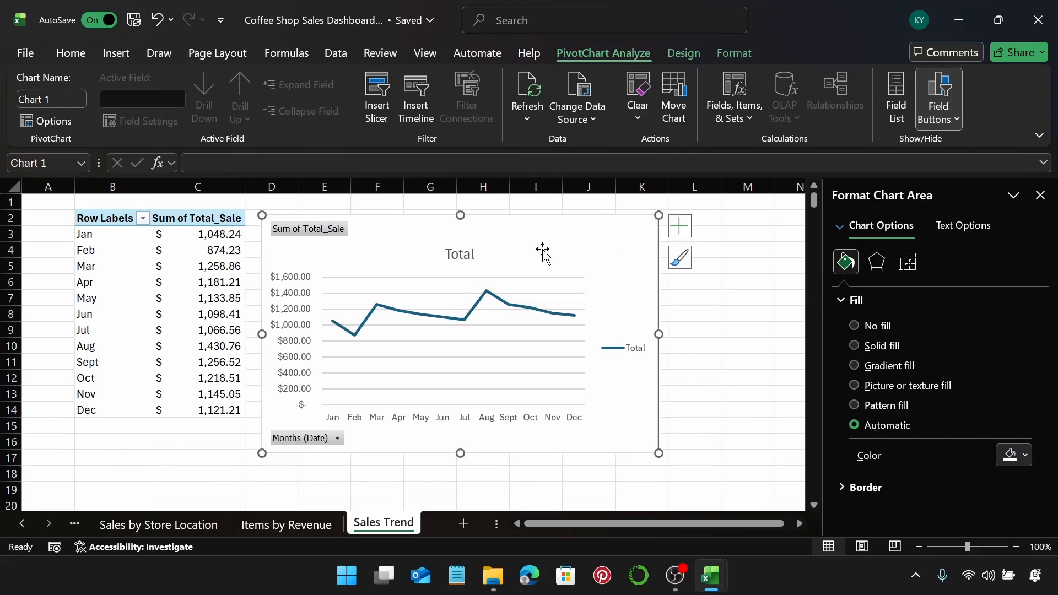
pyautogui.rightClick(315, 232)
pyautogui.click(432, 422)
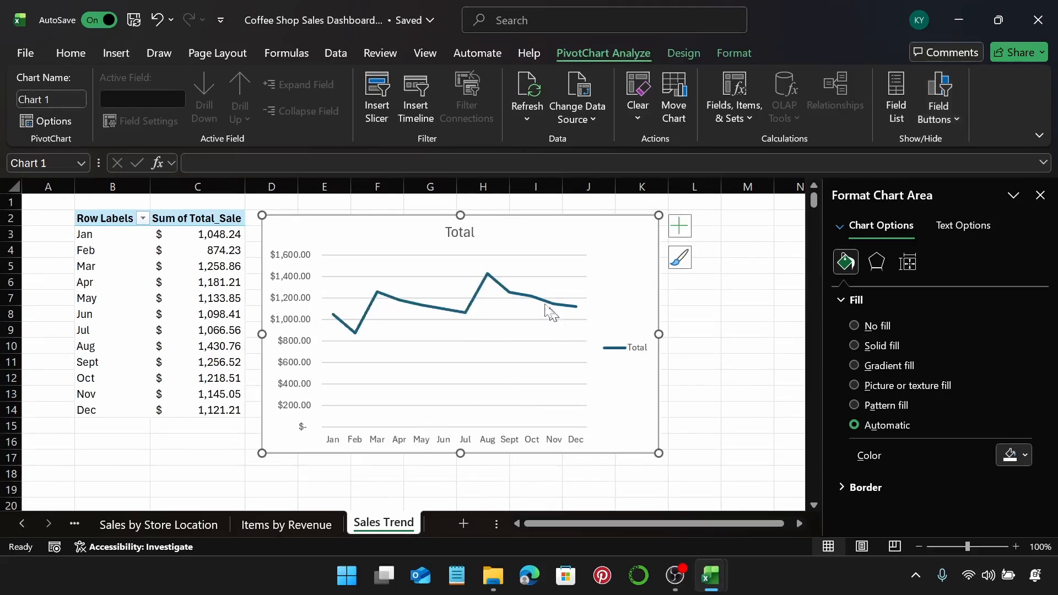
# Change the line chart's title to "Sales Trend".
pyautogui.click(463, 231)
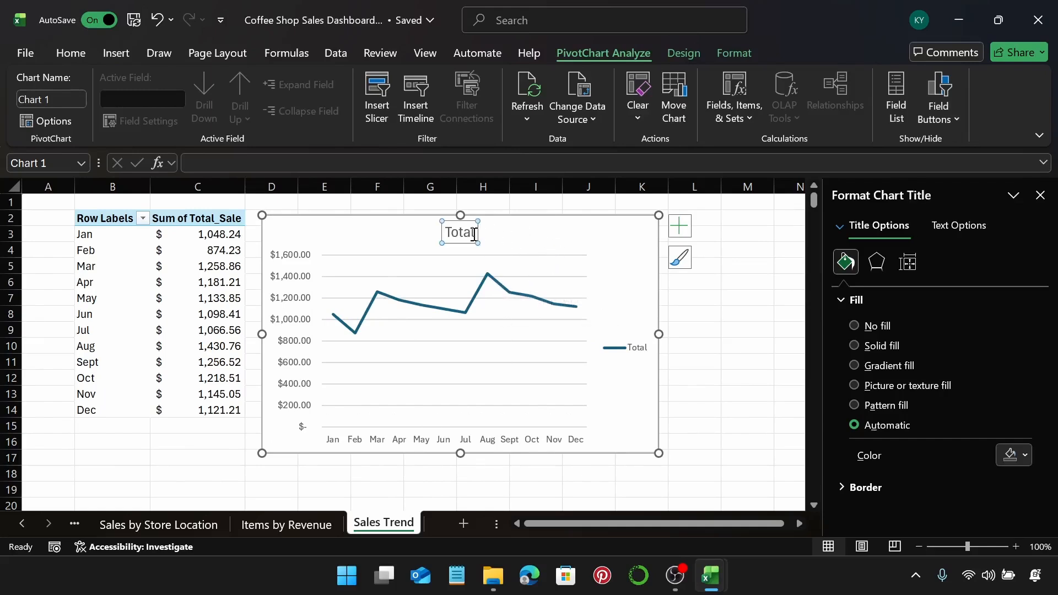
pyautogui.doubleClick(455, 232)
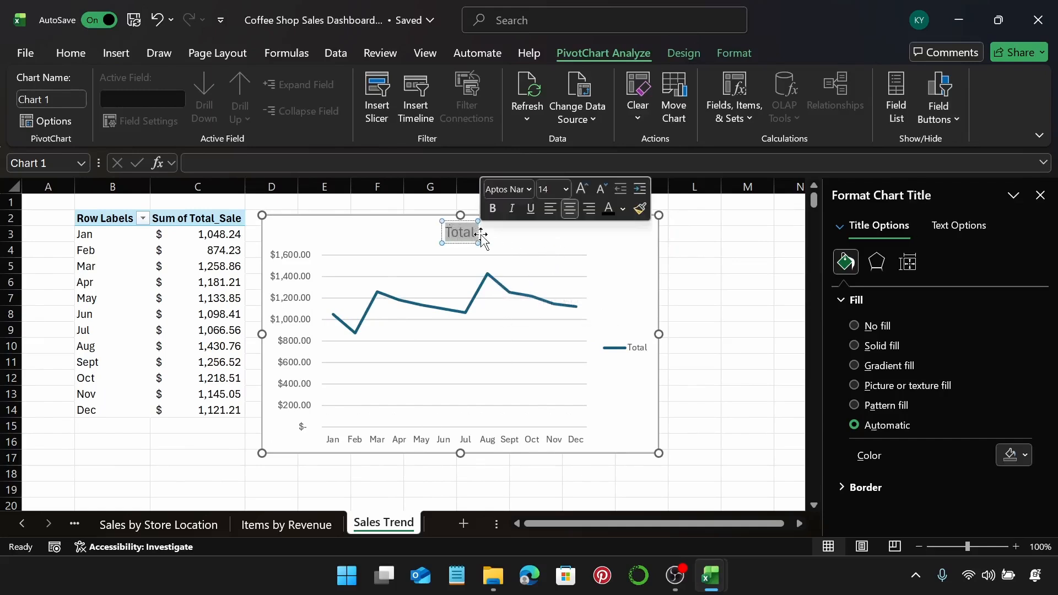
pyautogui.write('Sales')
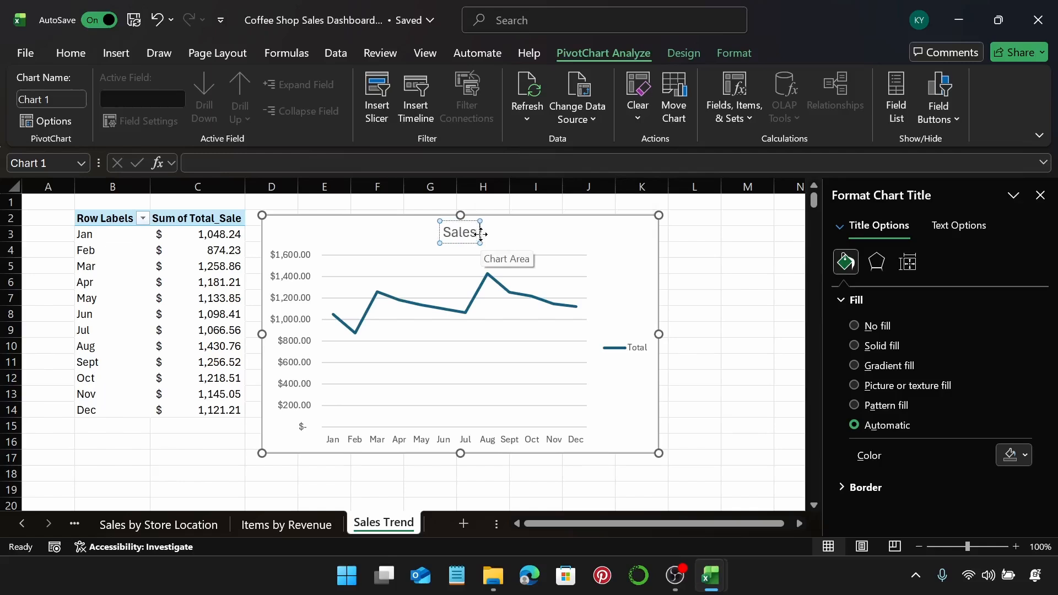
pyautogui.write(' Trends')
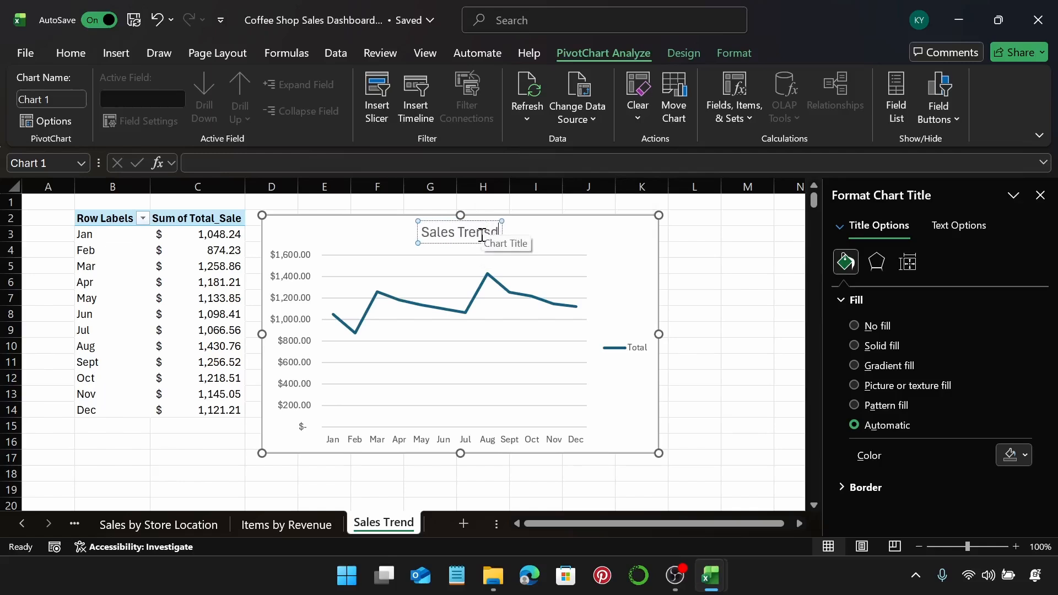
pyautogui.press('BackSpace')
pyautogui.press('BackSpace')
pyautogui.write('d')
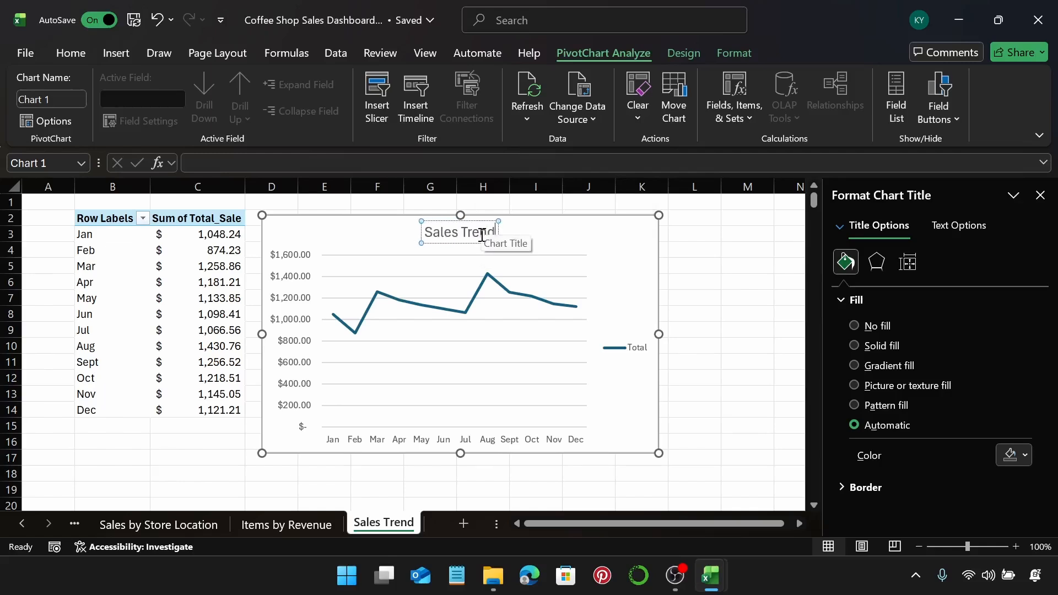
pyautogui.click(569, 246)
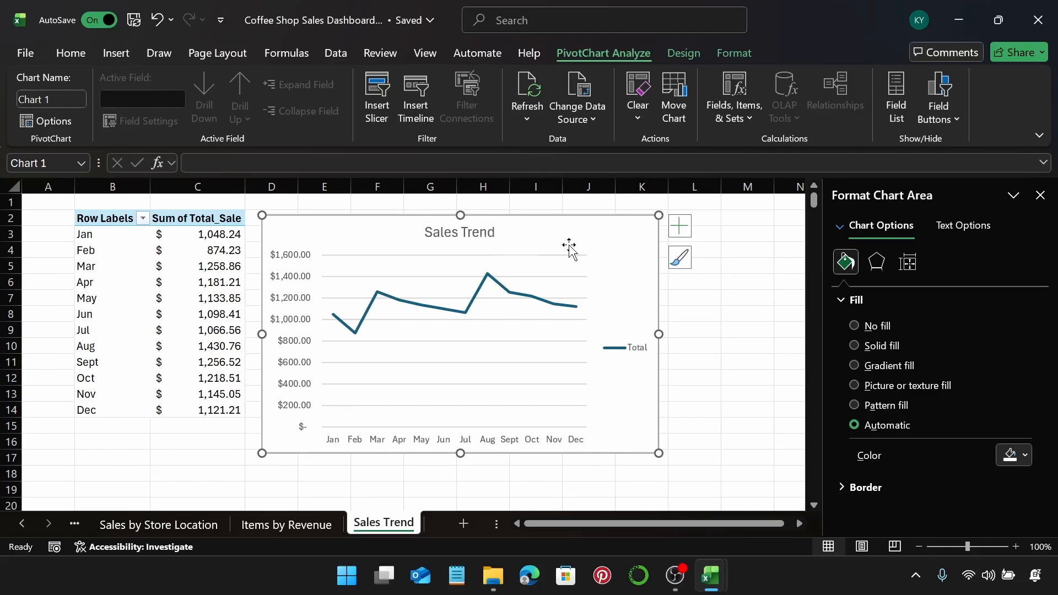
# Make all of the Sales Trend chart's text black and delete its legend.
pyautogui.click(77, 51)
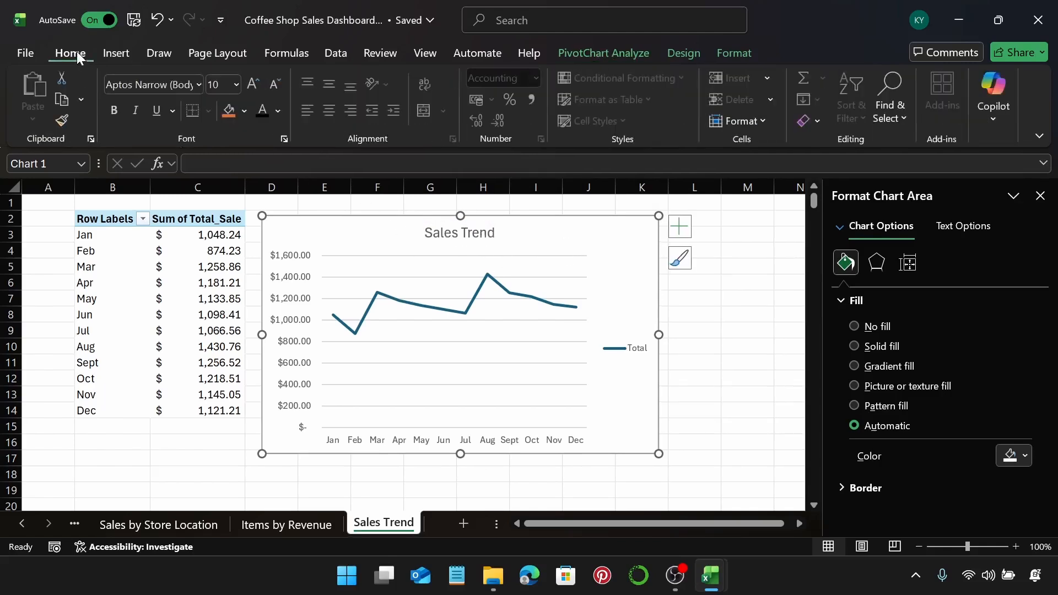
pyautogui.click(263, 113)
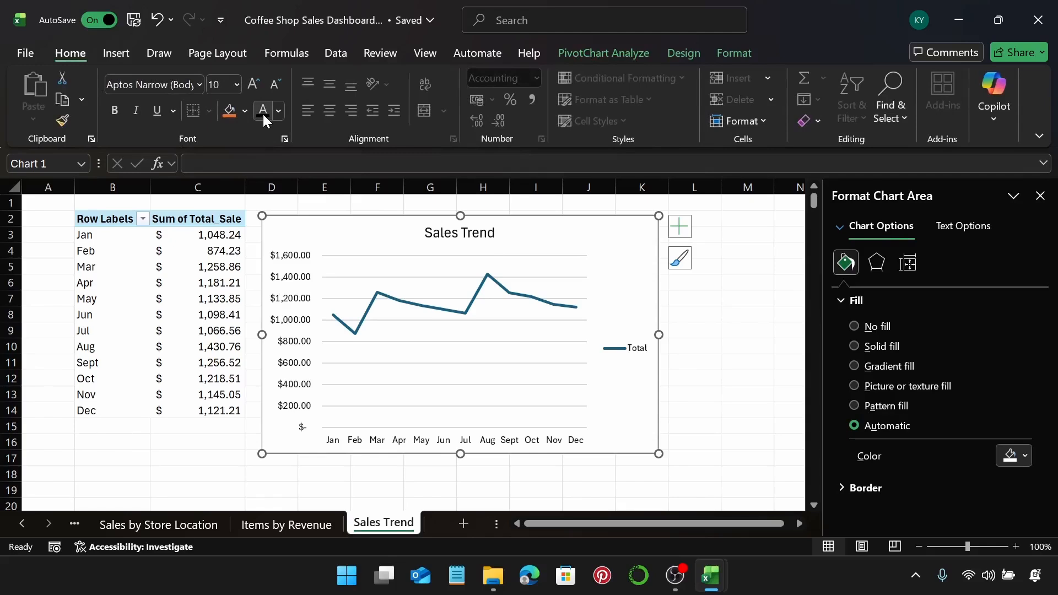
pyautogui.click(616, 349)
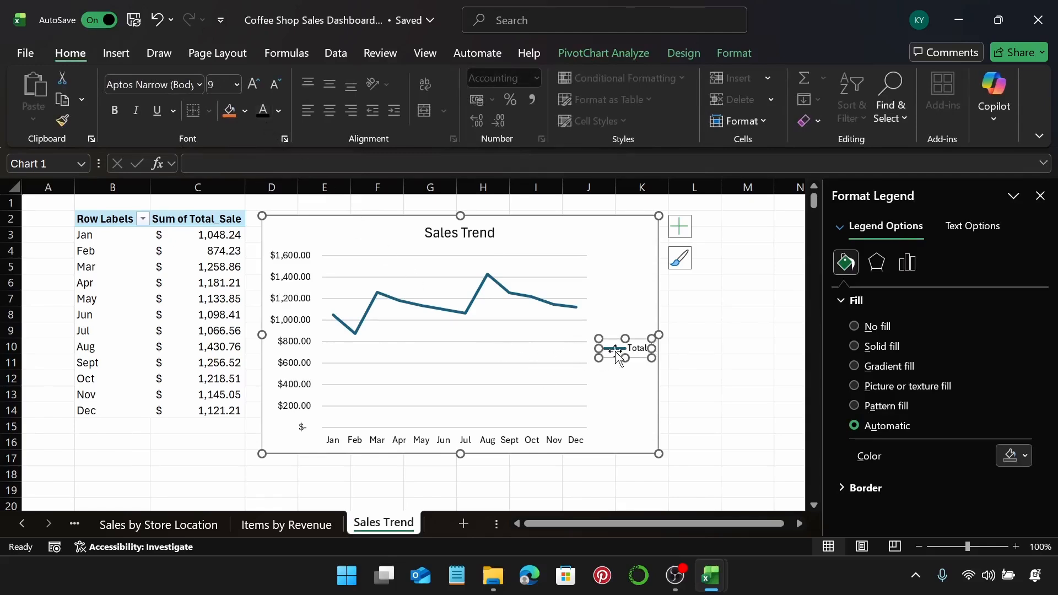
pyautogui.press('Delete')
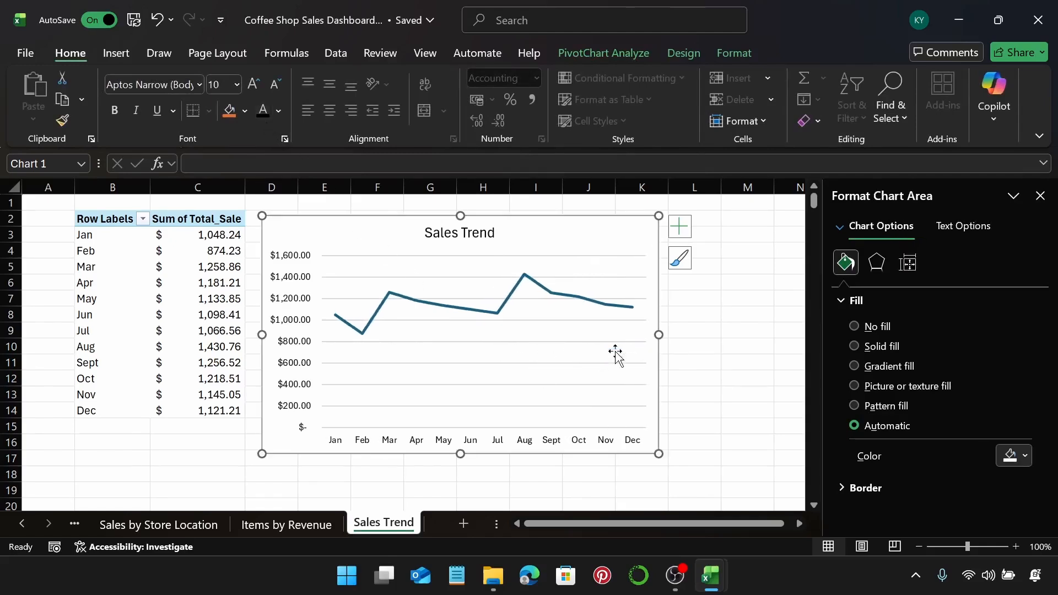
# Recolor the chart's sales line with the recently used light purple and turn it into a smoothed line.
pyautogui.click(562, 300)
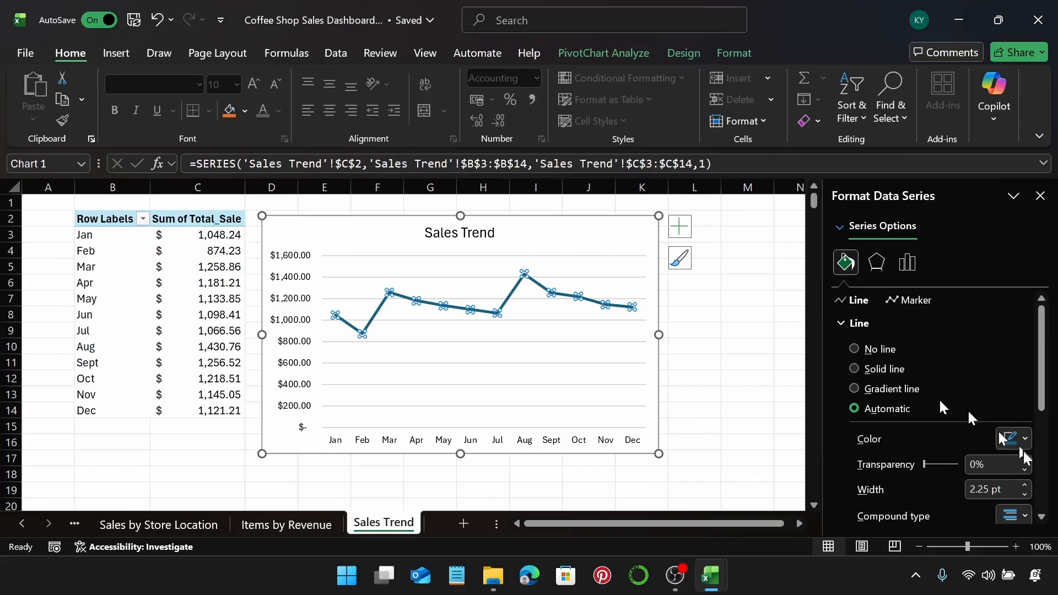
pyautogui.click(1013, 440)
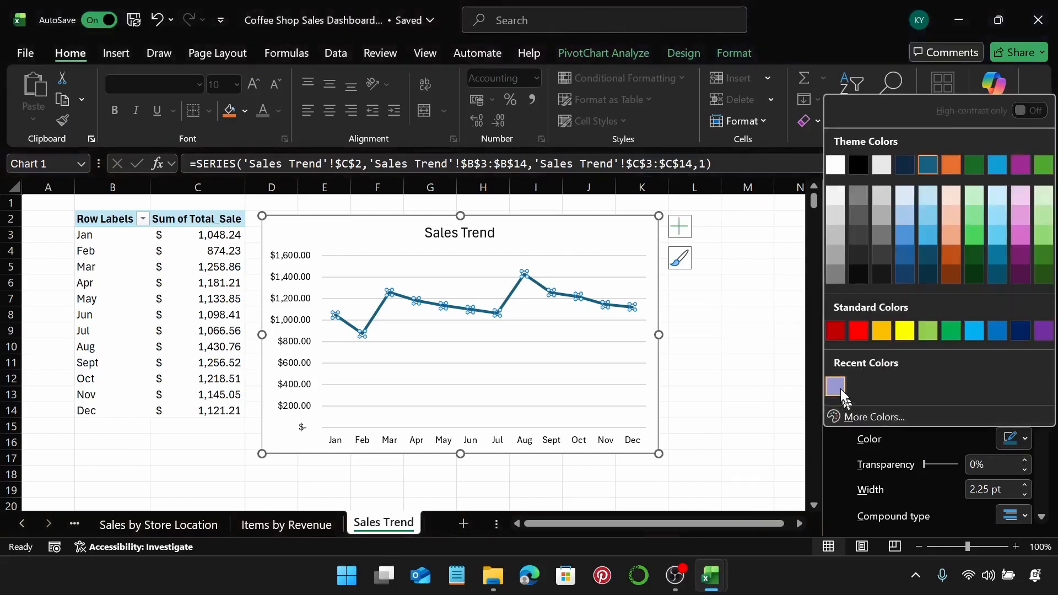
pyautogui.click(841, 388)
pyautogui.scroll(-5, 944, 481)
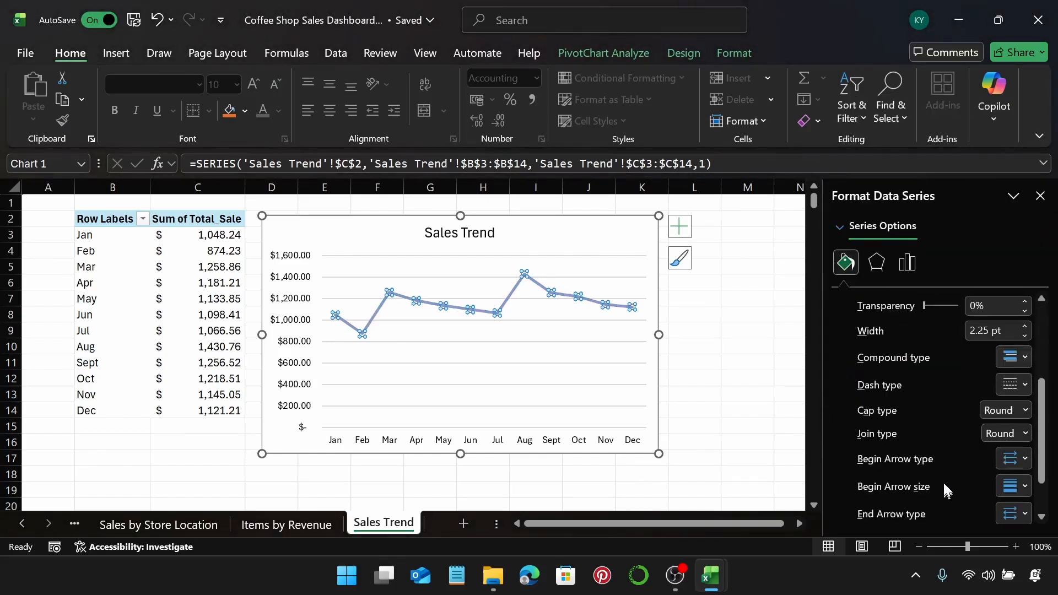
pyautogui.scroll(-1, 943, 481)
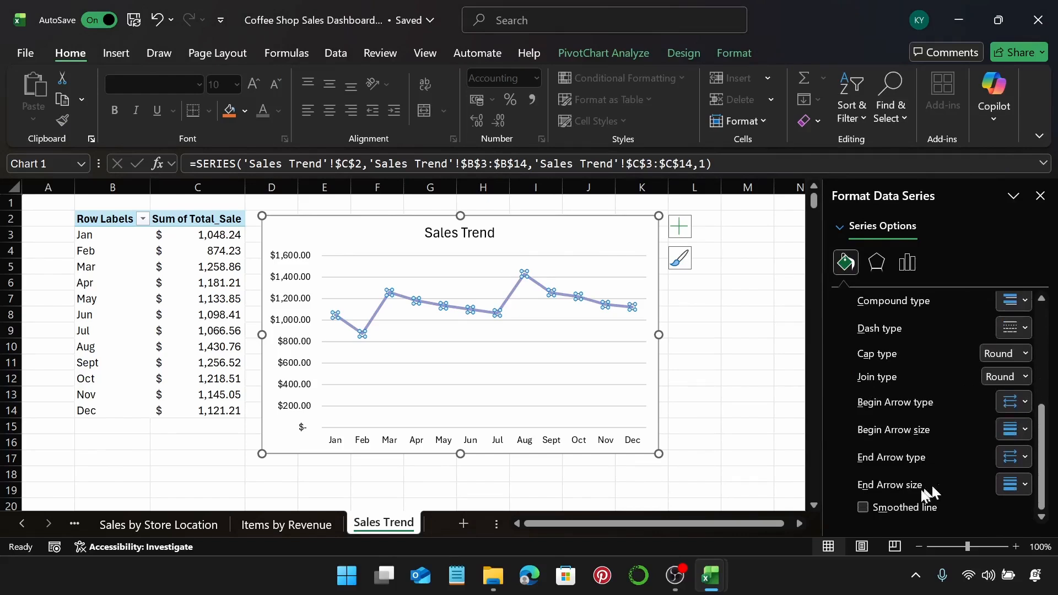
pyautogui.click(863, 508)
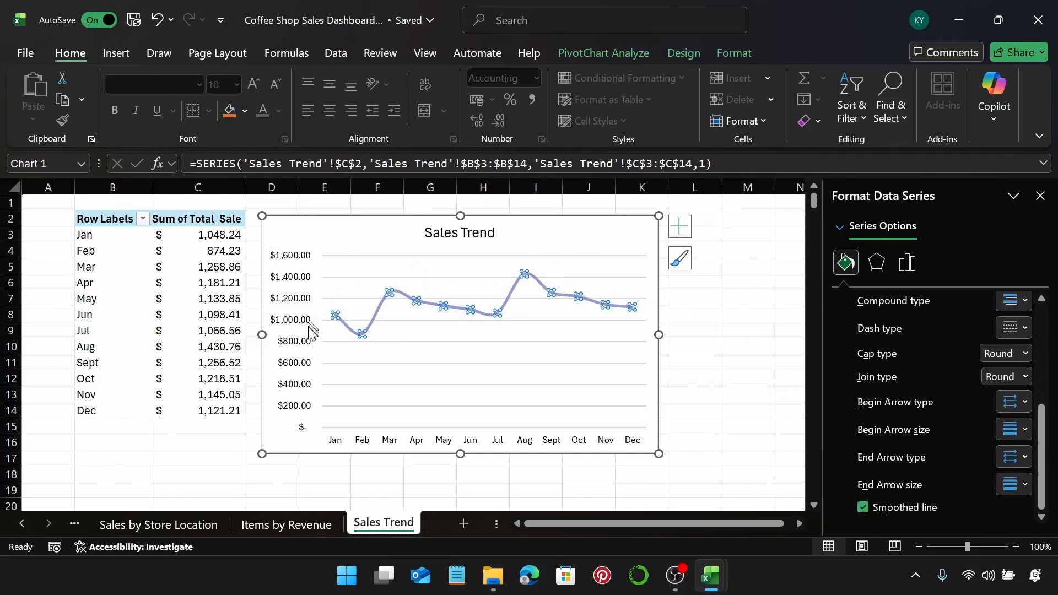
# Set the vertical axis number format of the Sales Trend chart to 0 decimal places.
pyautogui.click(292, 301)
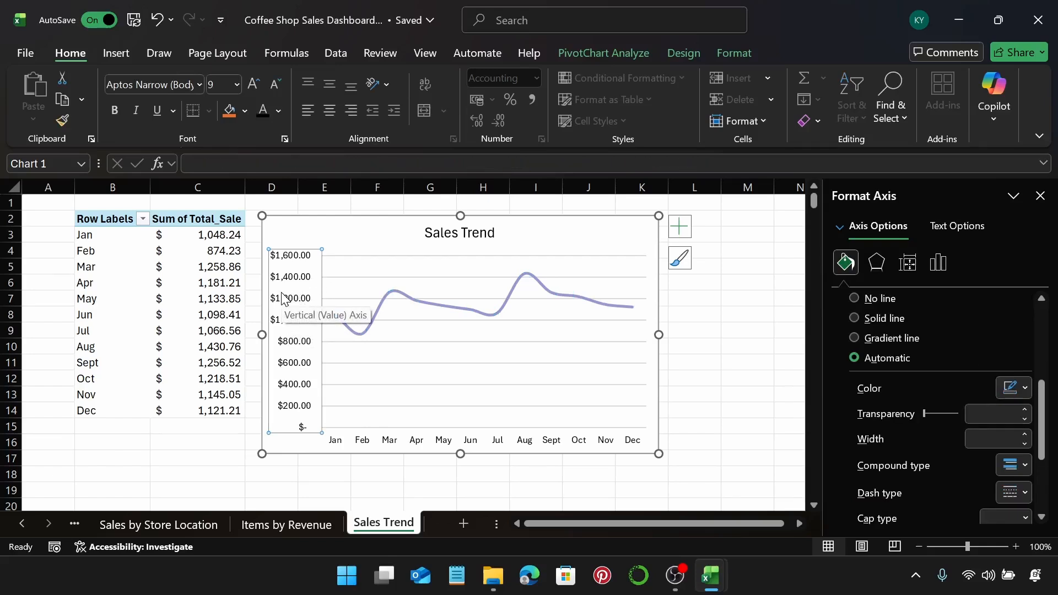
pyautogui.click(937, 264)
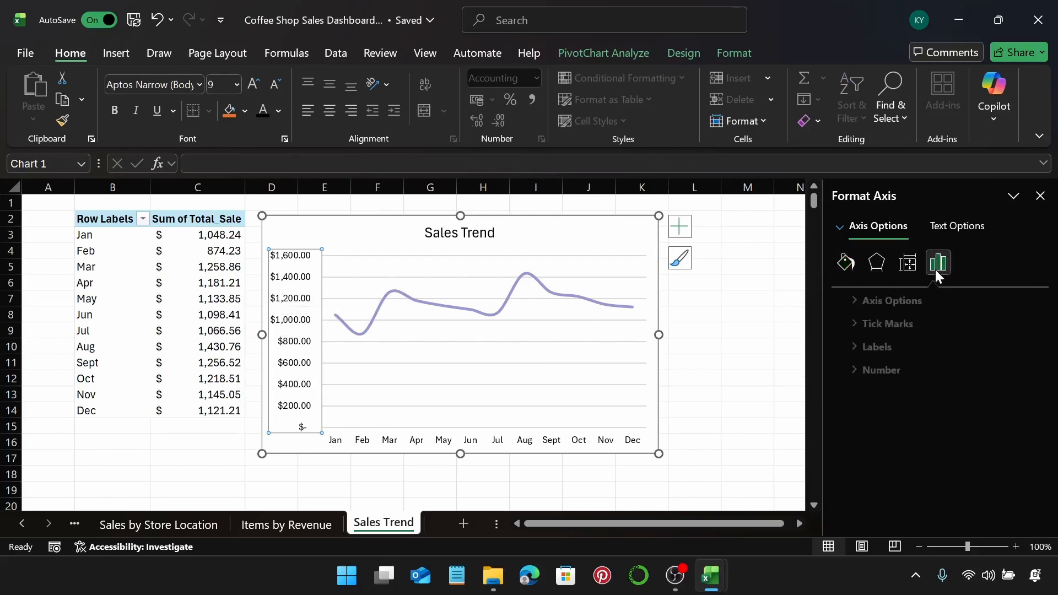
pyautogui.click(868, 370)
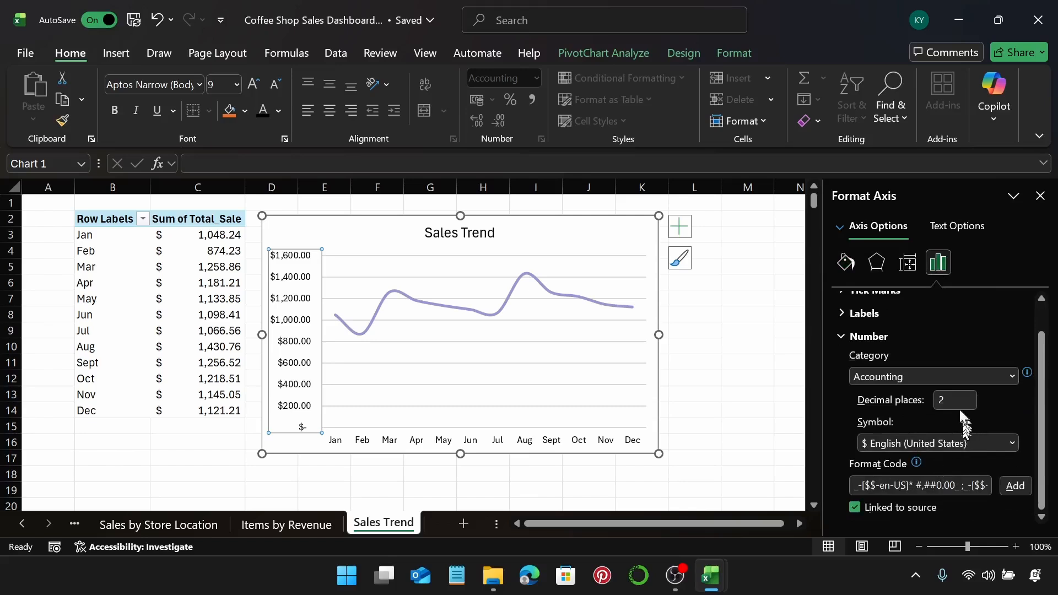
pyautogui.press('Return')
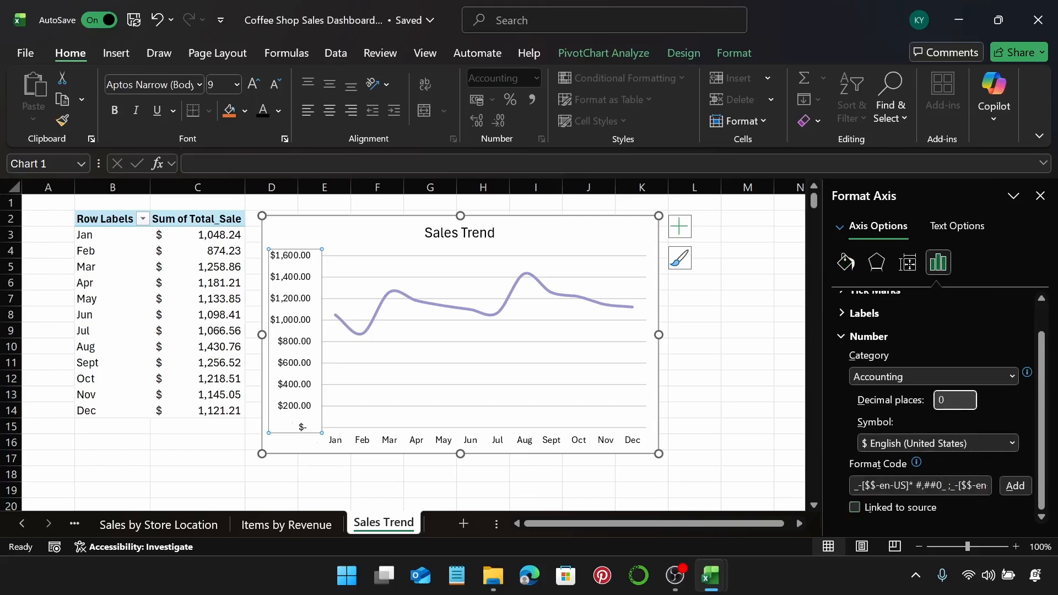
pyautogui.click(598, 243)
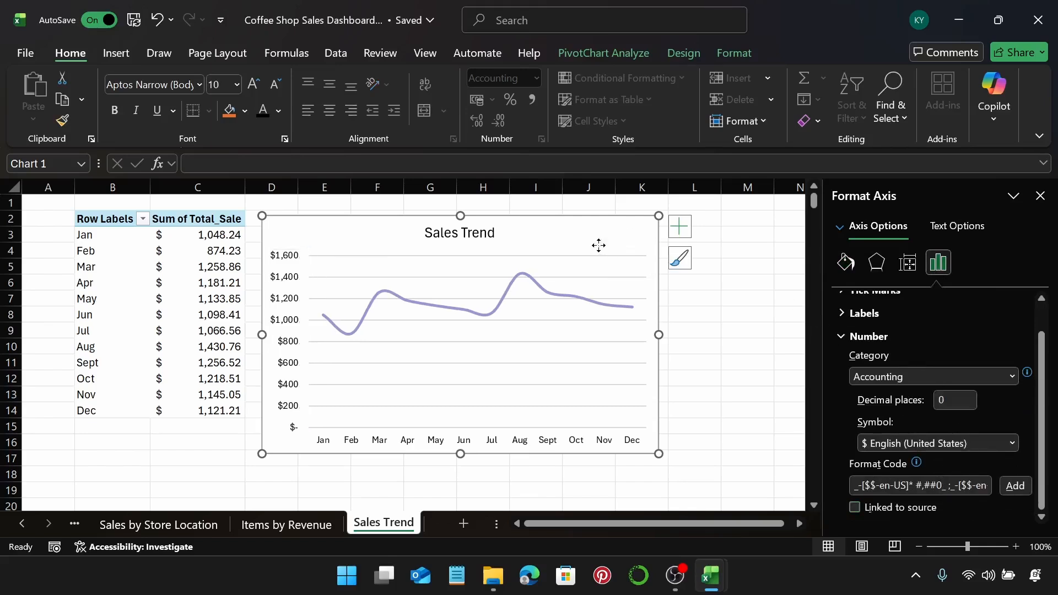
# Set the vertical axis number format of the Items by Revenue chart to 0 decimal places.
pyautogui.click(290, 526)
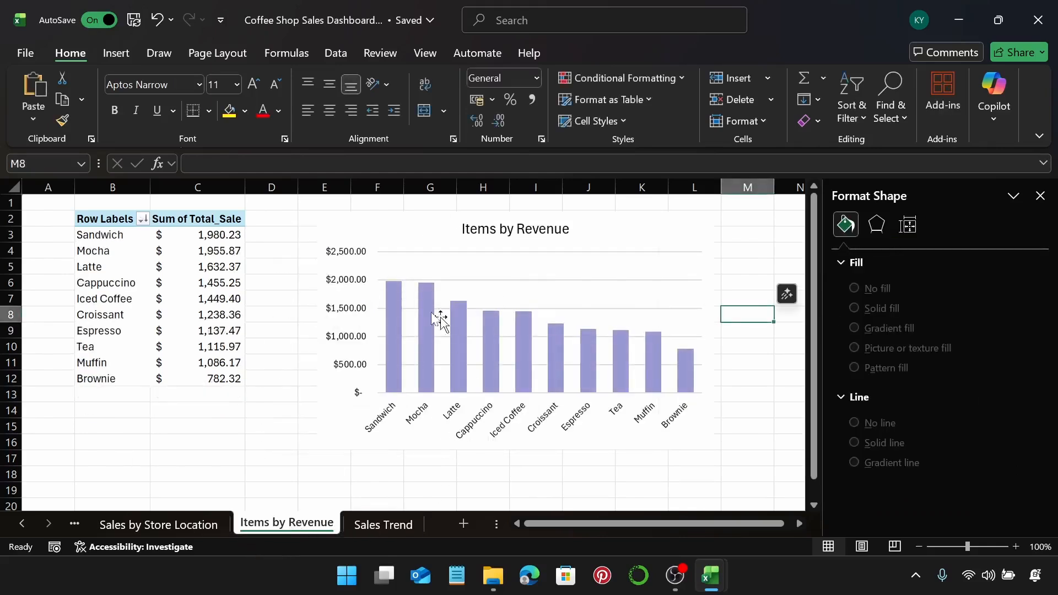
pyautogui.click(349, 300)
pyautogui.click(349, 301)
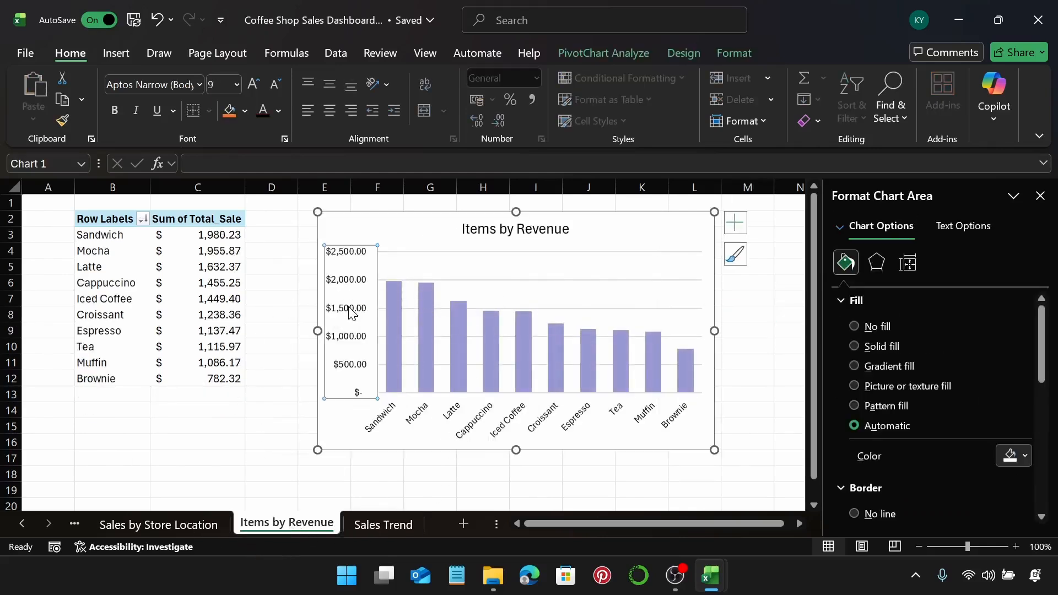
pyautogui.click(939, 263)
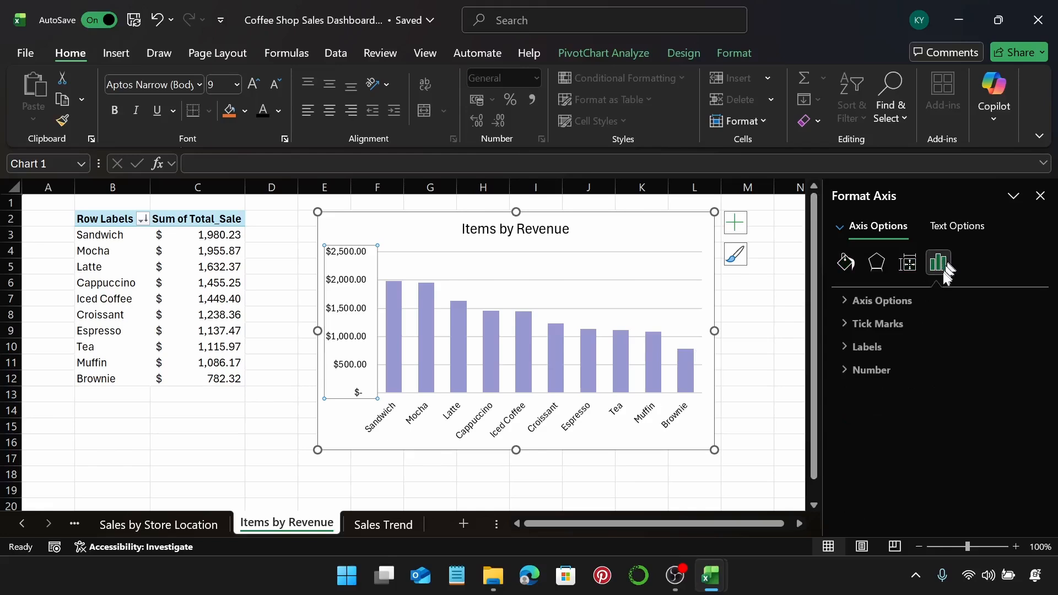
pyautogui.click(912, 368)
pyautogui.click(961, 435)
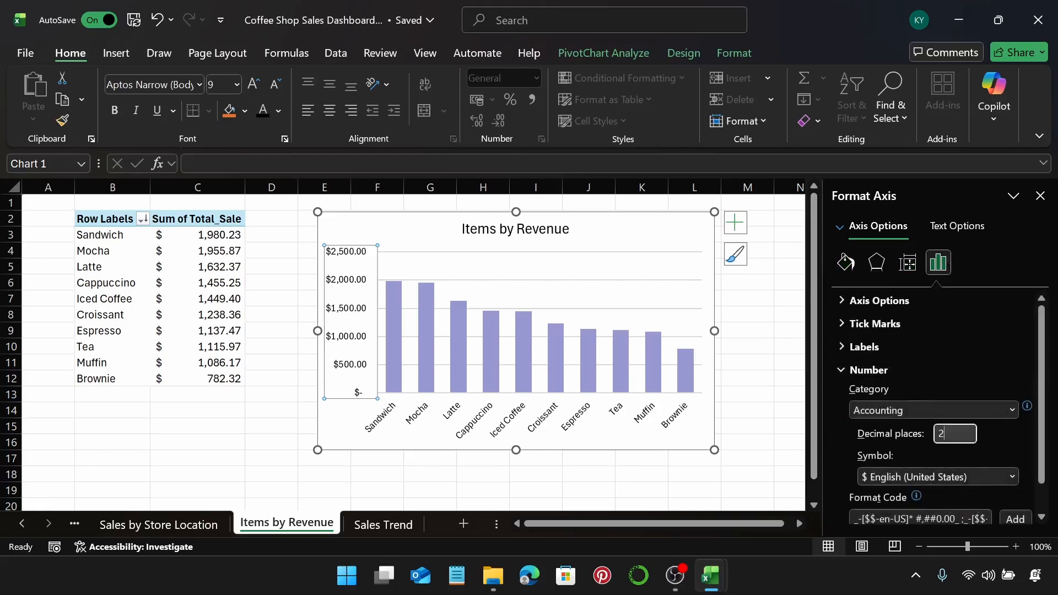
pyautogui.press('Return')
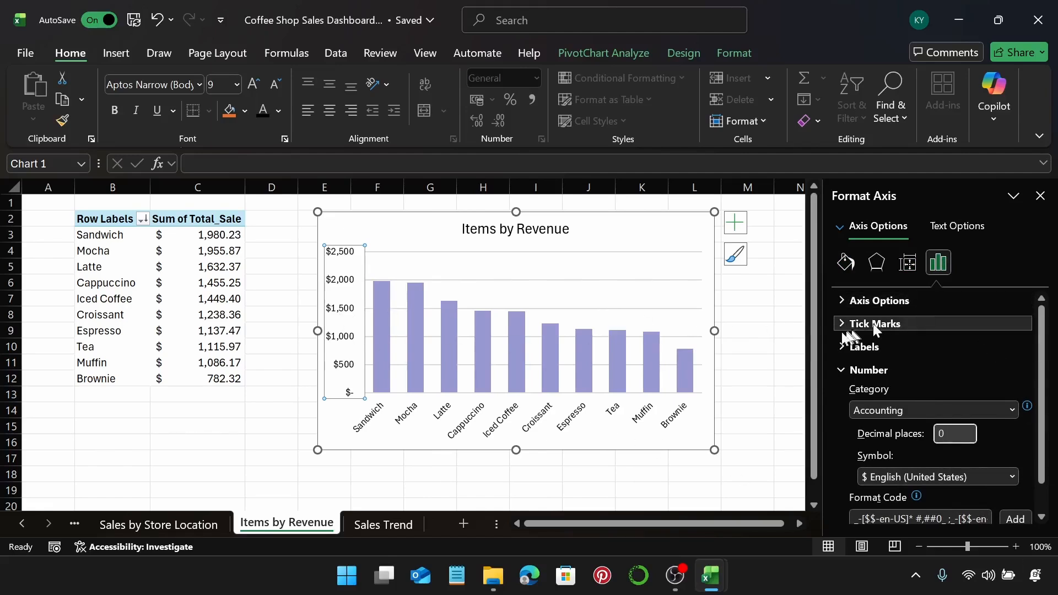
# Give the Sales Trend chart area a white border with rounded corners.
pyautogui.click(380, 523)
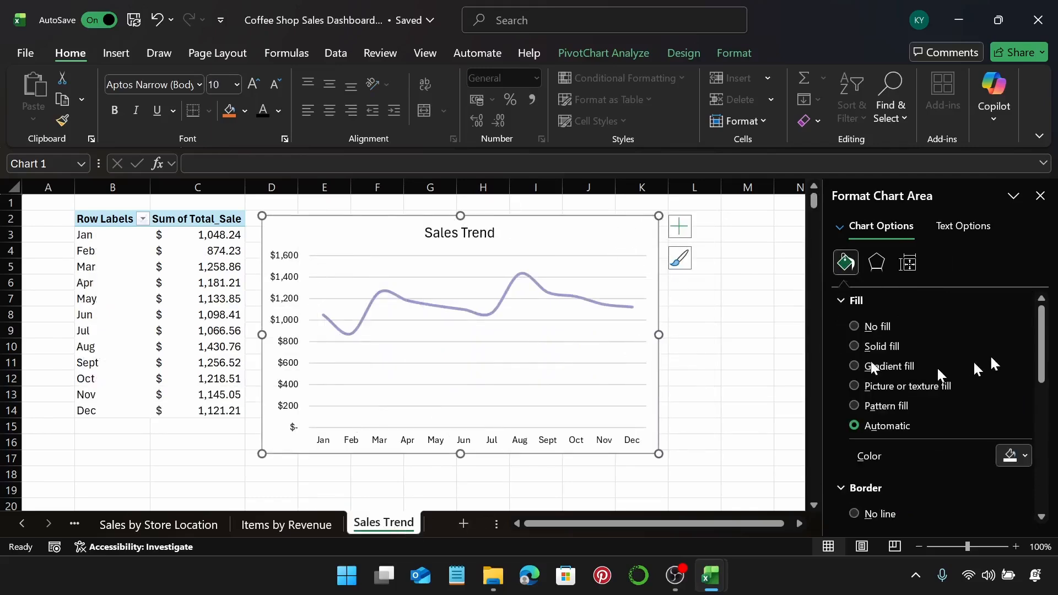
pyautogui.click(872, 309)
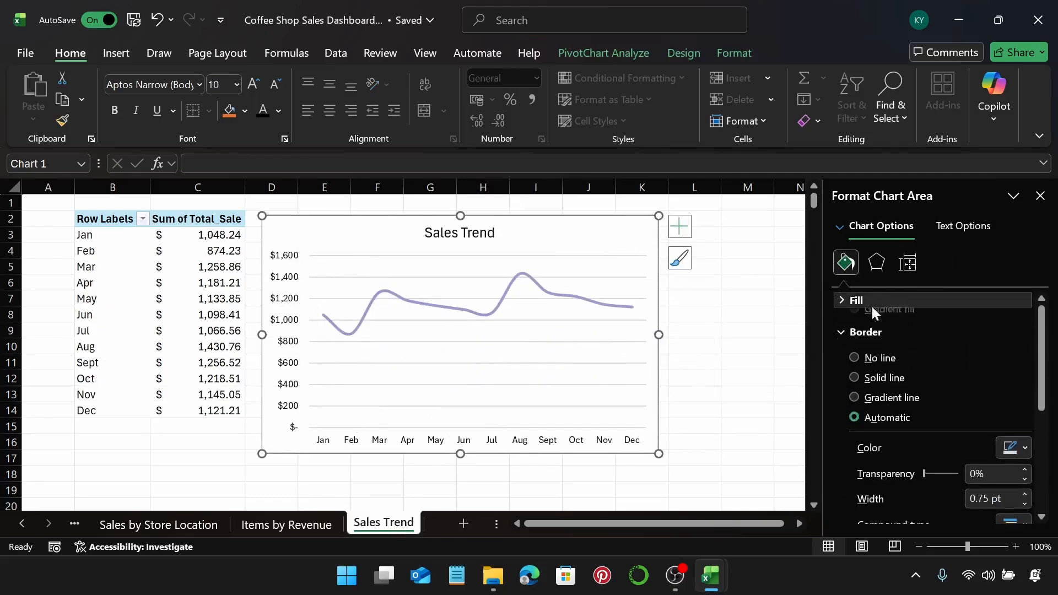
pyautogui.click(1005, 442)
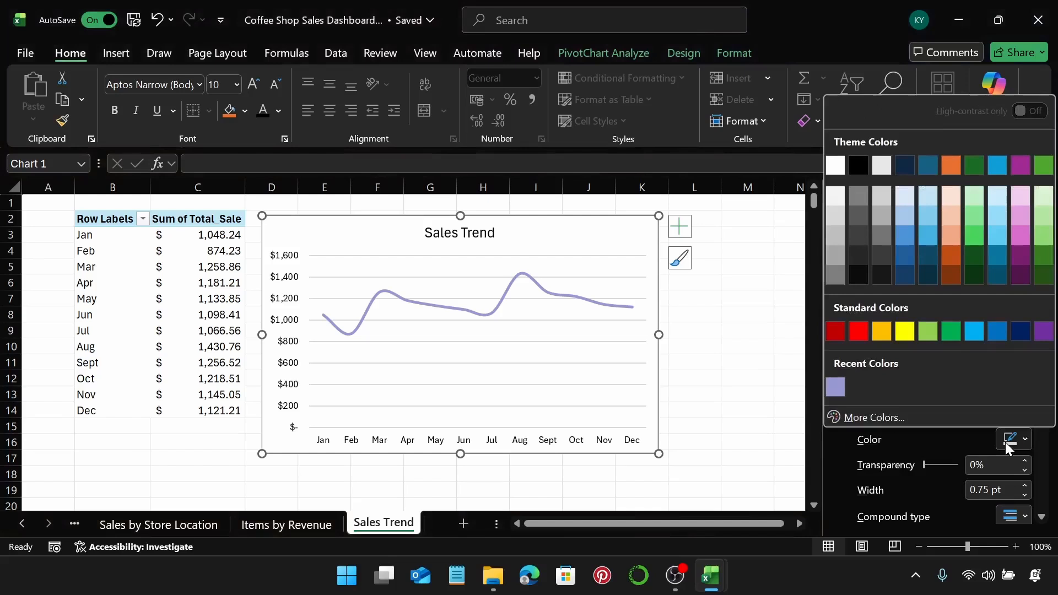
pyautogui.click(835, 165)
pyautogui.scroll(-3, 929, 499)
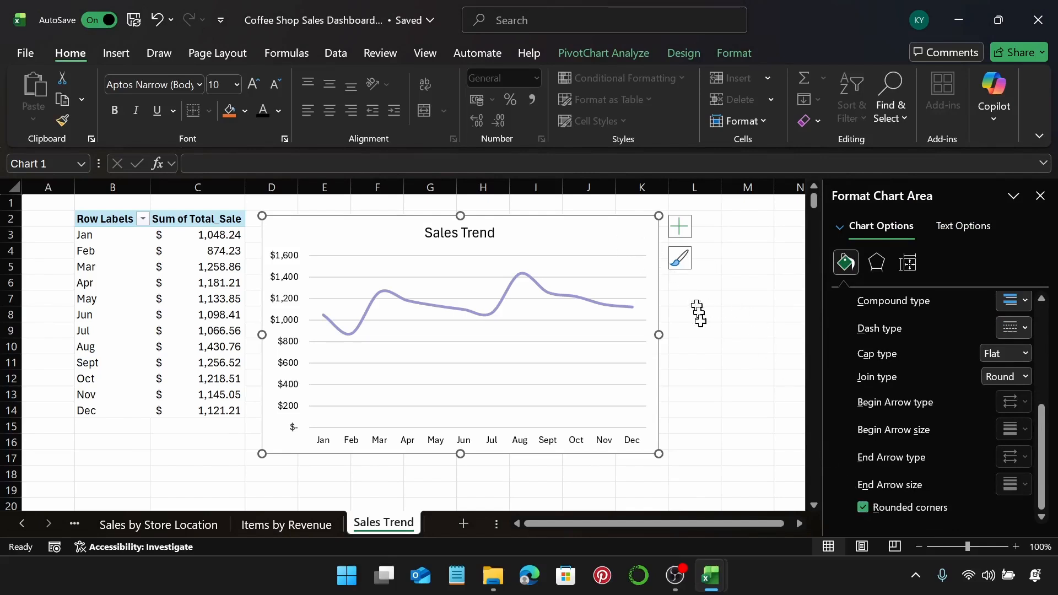
# Insert slicers for Store_Location and Category from the Sales Trend chart.
pyautogui.click(613, 245)
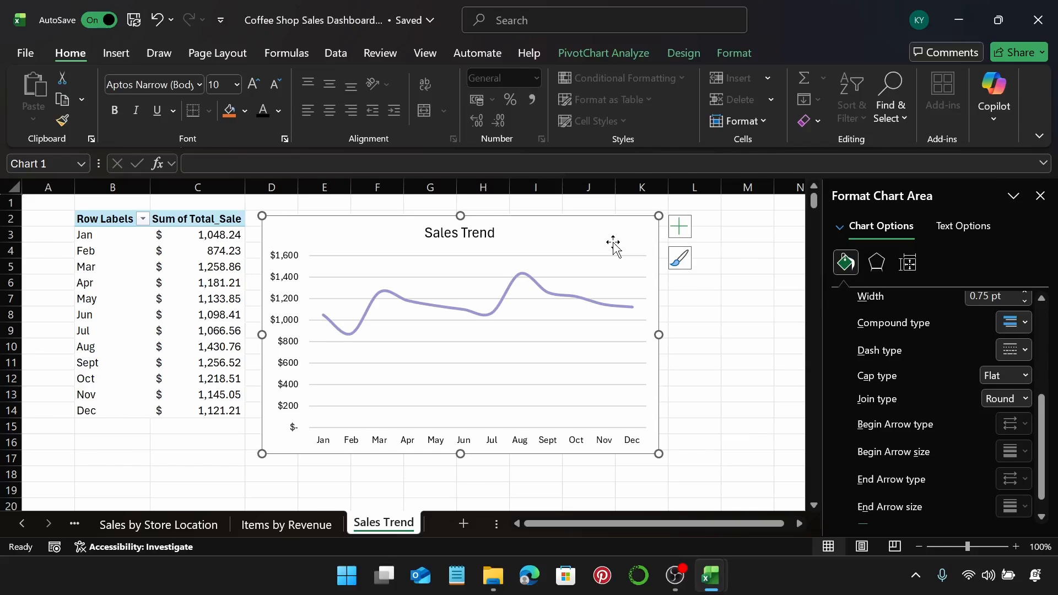
pyautogui.click(118, 50)
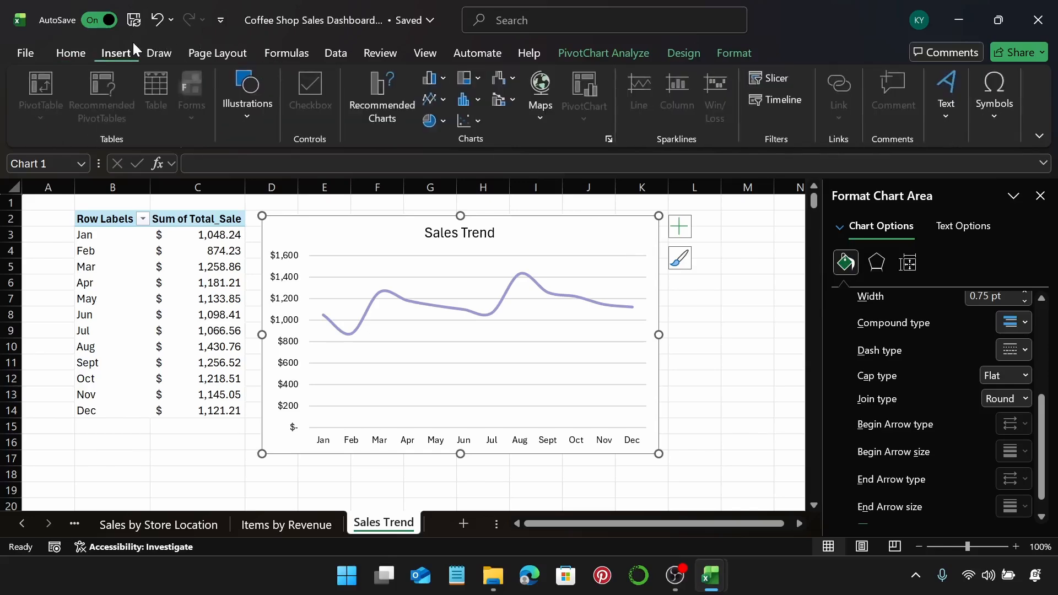
pyautogui.click(785, 75)
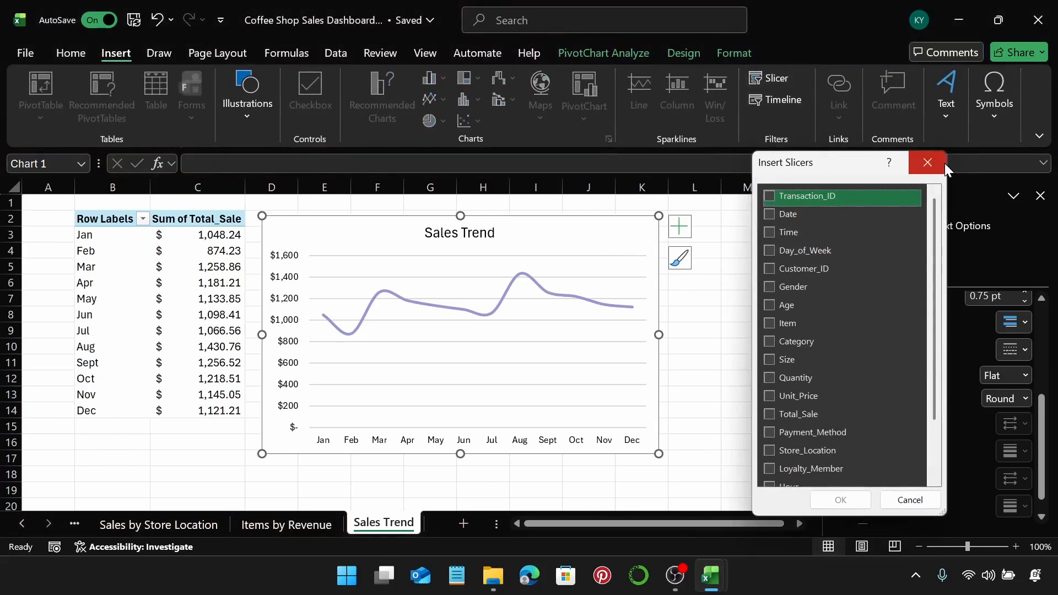
pyautogui.scroll(-1, 839, 369)
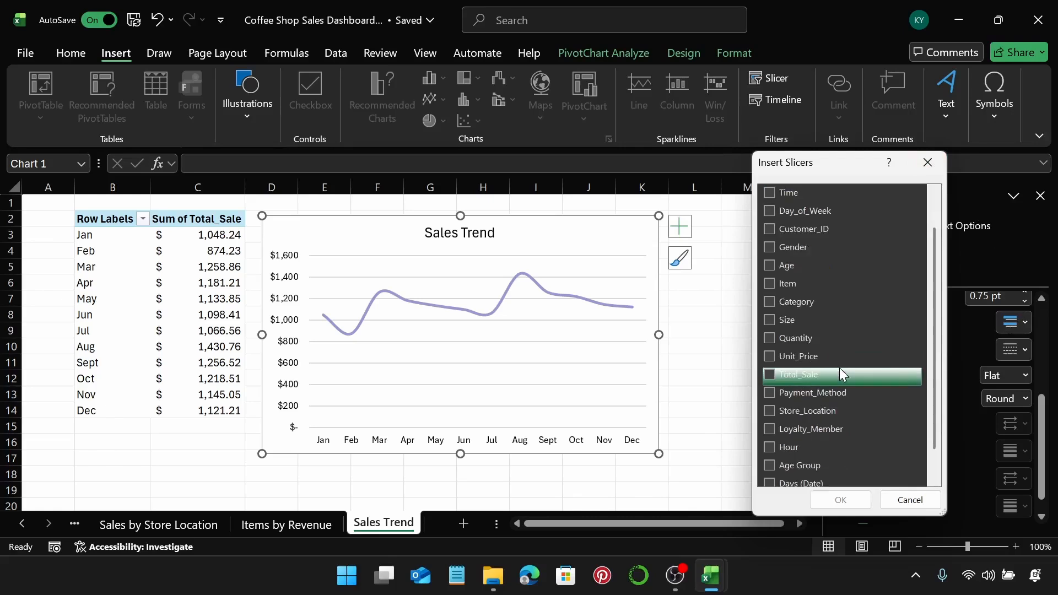
pyautogui.scroll(-1, 839, 368)
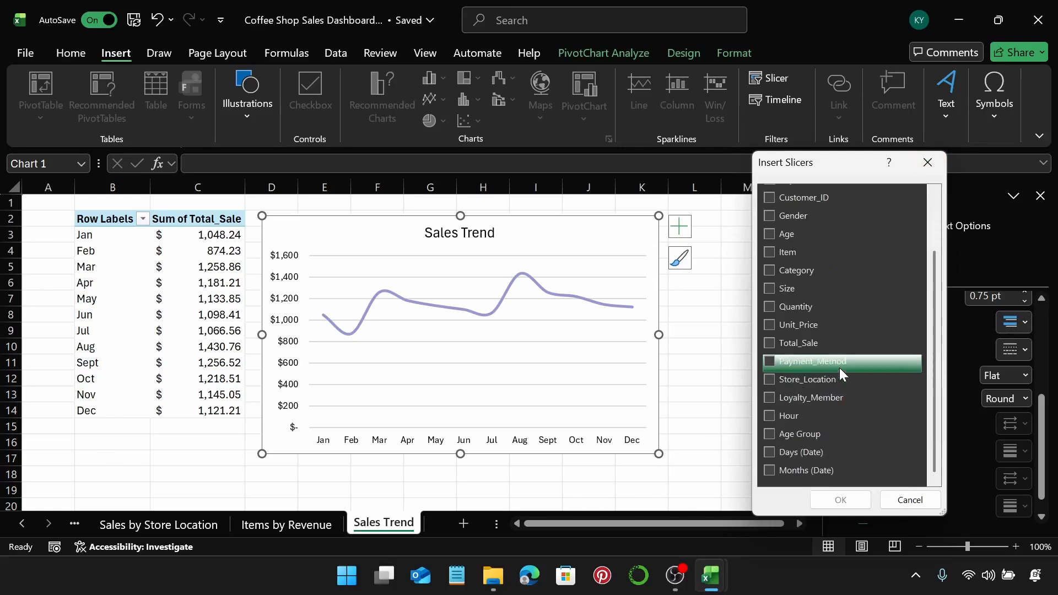
pyautogui.click(773, 380)
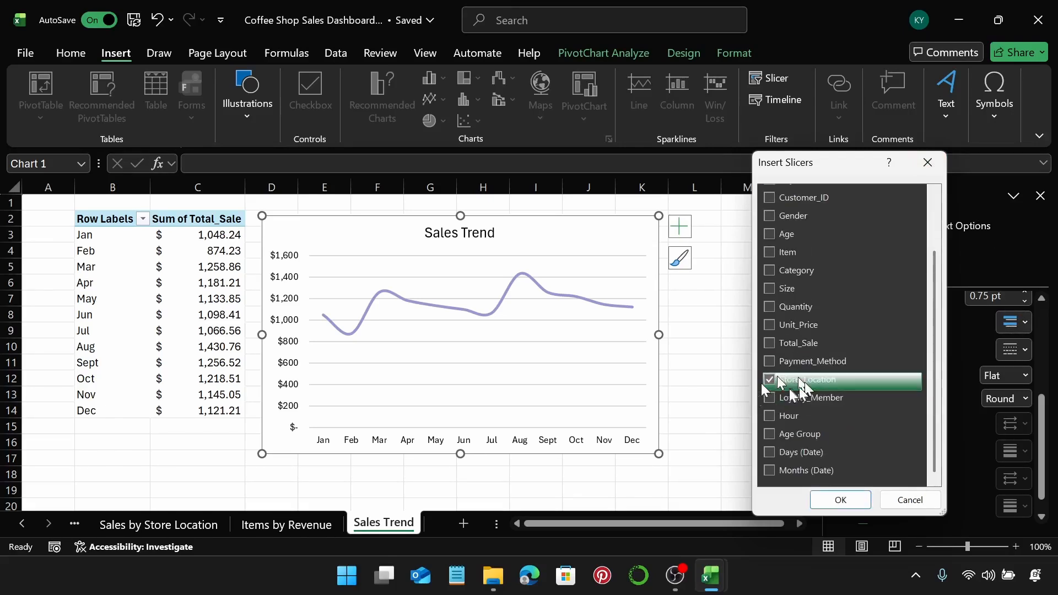
pyautogui.click(768, 271)
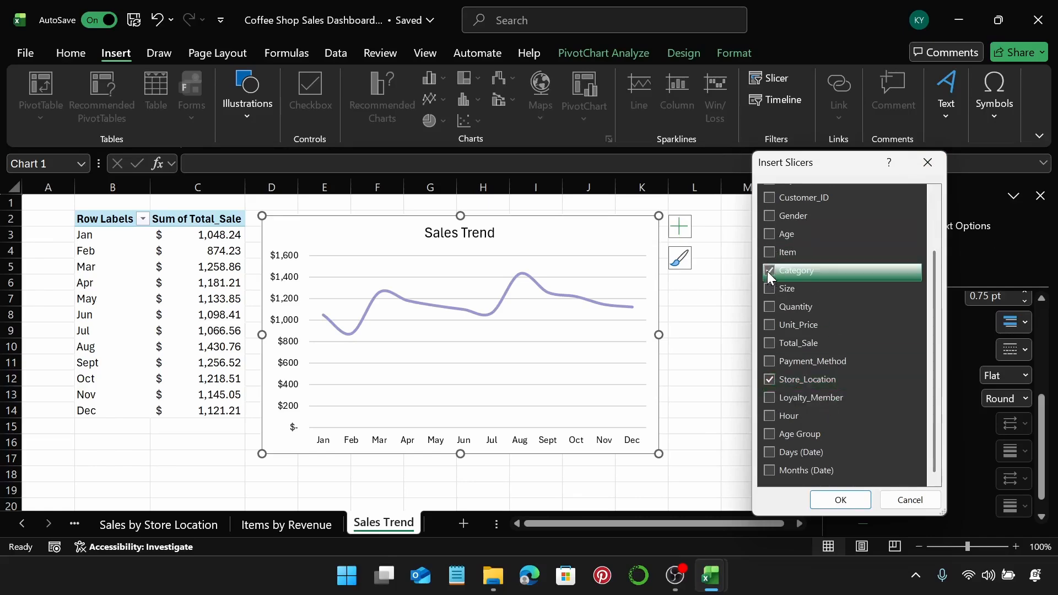
pyautogui.click(833, 502)
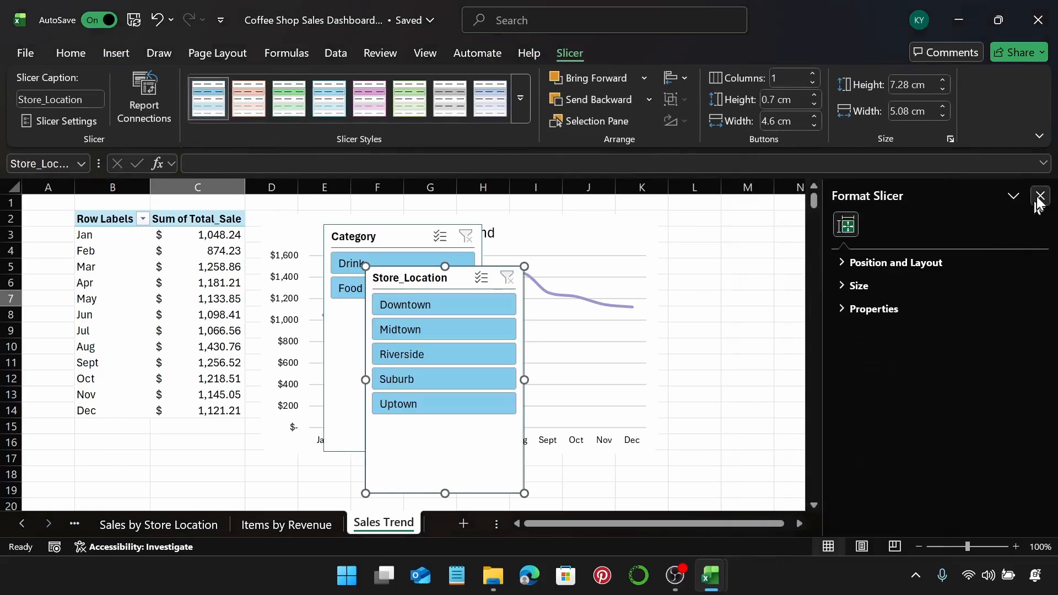
# Close the slicer formatting pane and place the Category and Store_Location slicers side by side to the right of the Sales Trend chart.
pyautogui.click(1038, 197)
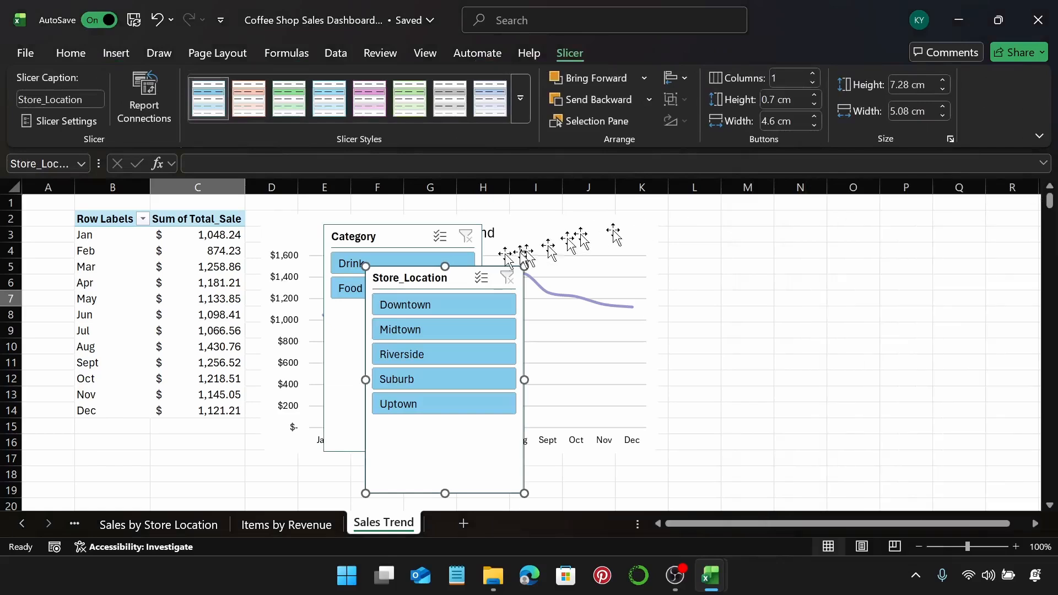
pyautogui.keyDown('ctrl'); pyautogui.click(404, 236); pyautogui.keyUp('ctrl')
pyautogui.moveTo(396, 277); pyautogui.dragTo(914, 227)
pyautogui.press('Escape')
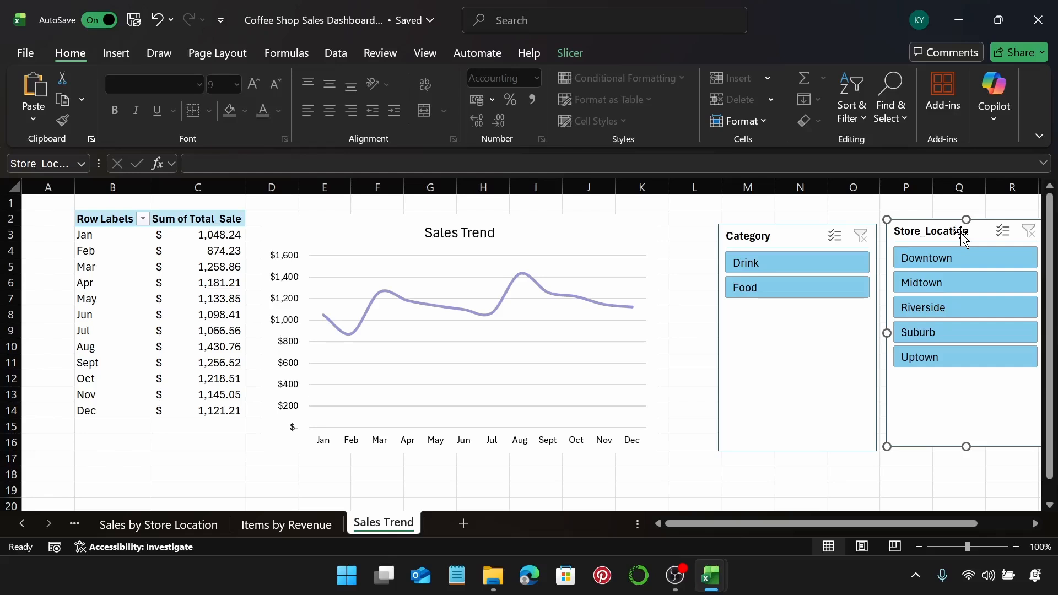
# Duplicate the light blue slicer style used by the Store_Location slicer to create an editable custom style.
pyautogui.click(571, 55)
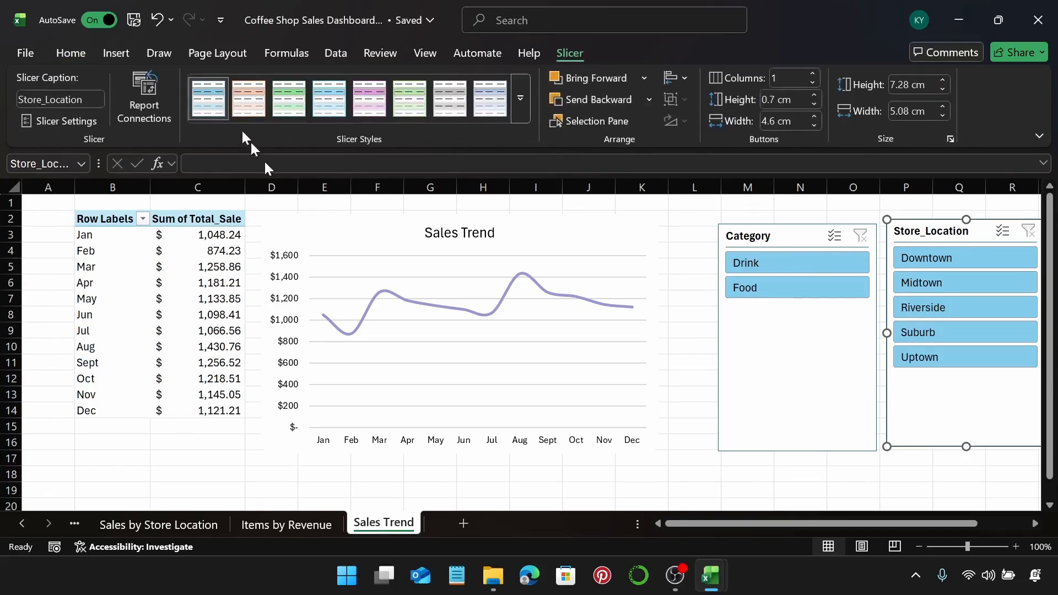
pyautogui.rightClick(211, 97)
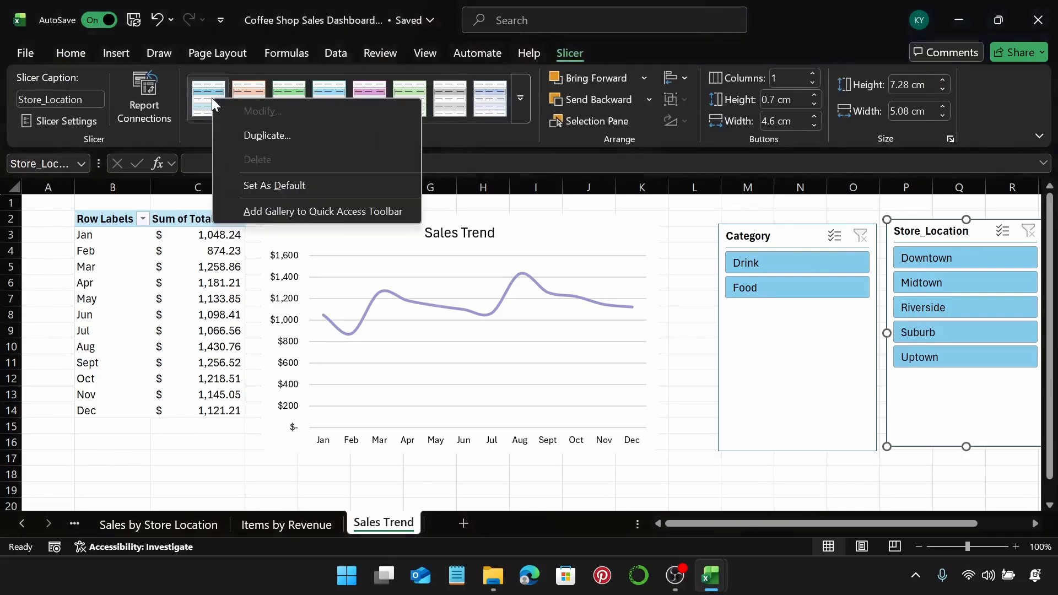
pyautogui.click(243, 134)
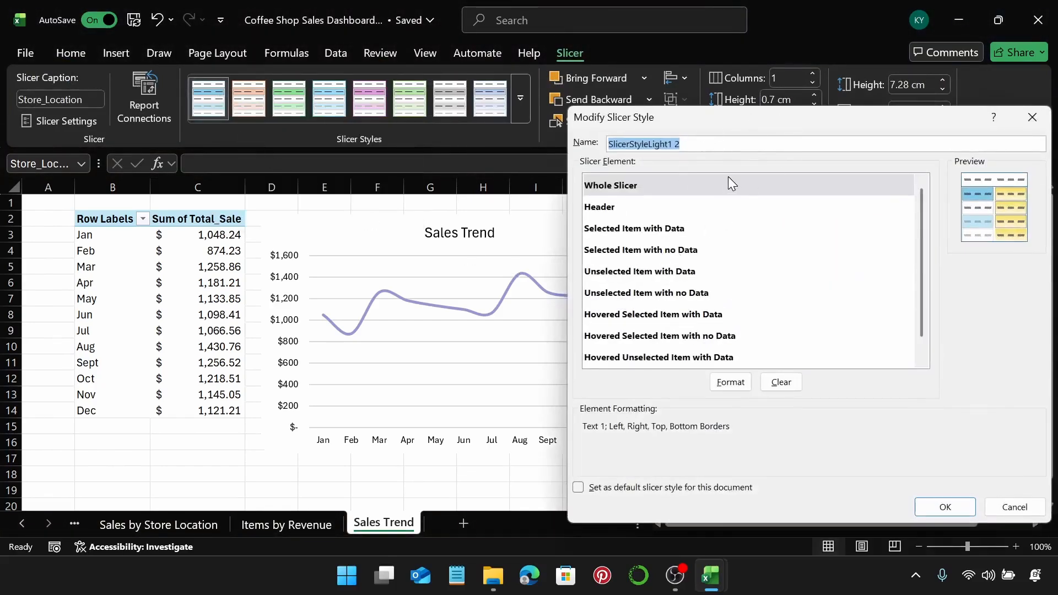
# Format the Whole Slicer element of the duplicated style with a #9698D1 background fill and no borders.
pyautogui.click(643, 185)
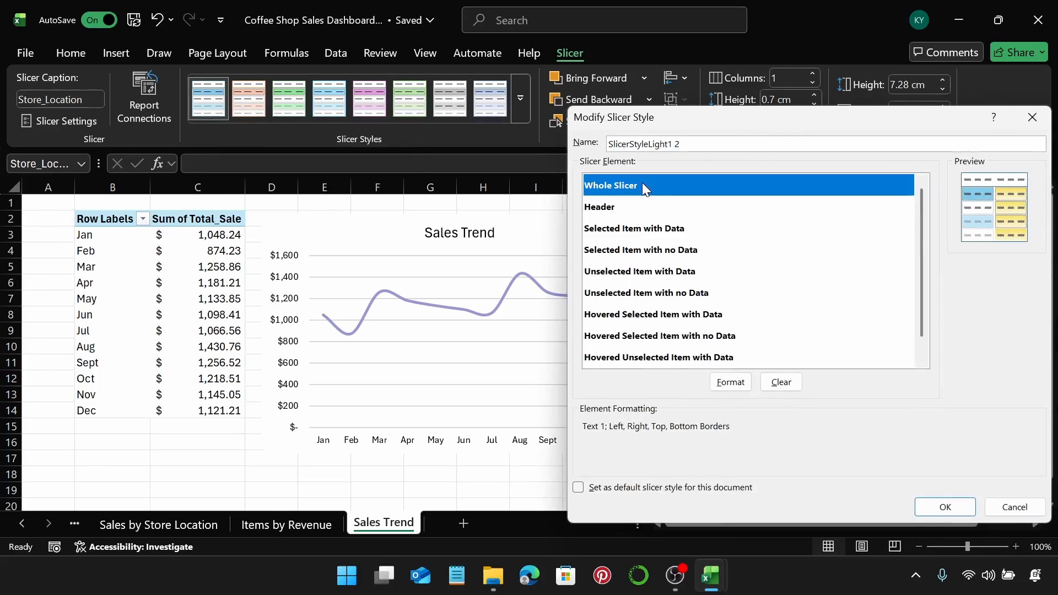
pyautogui.click(731, 382)
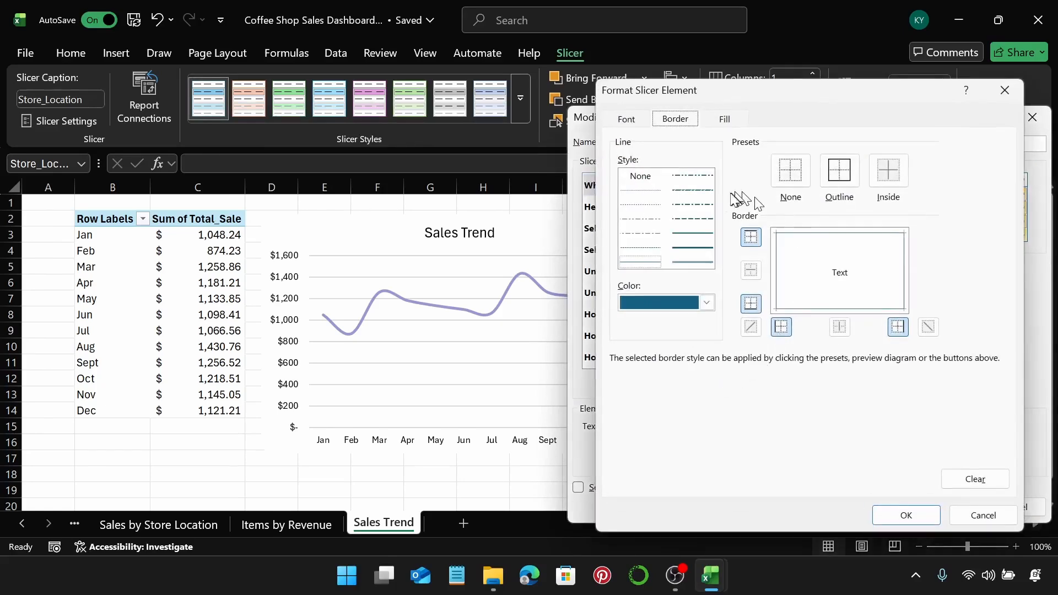
pyautogui.click(725, 117)
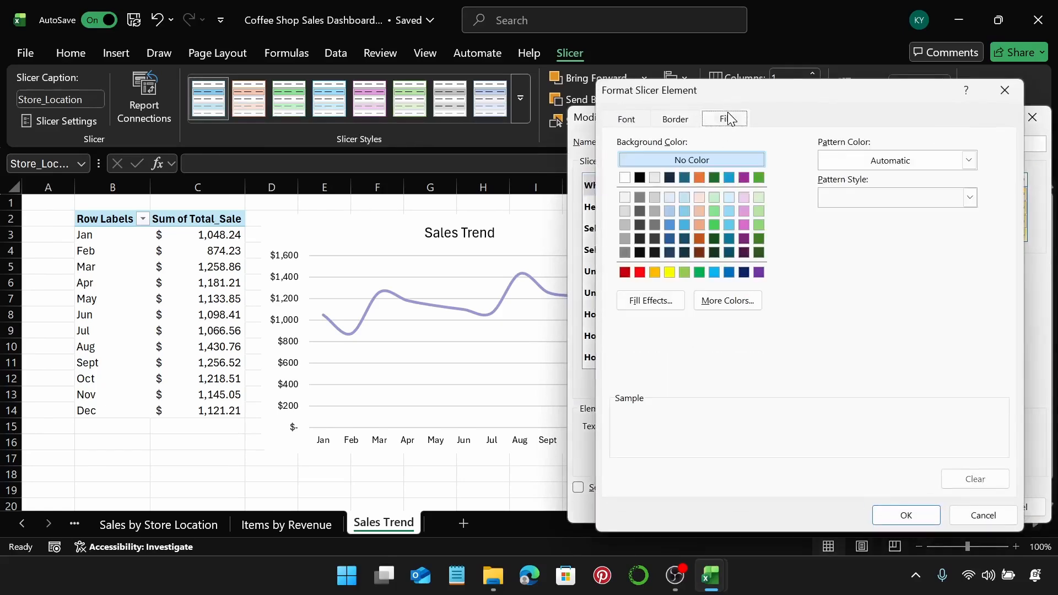
pyautogui.click(738, 300)
pyautogui.click(776, 215)
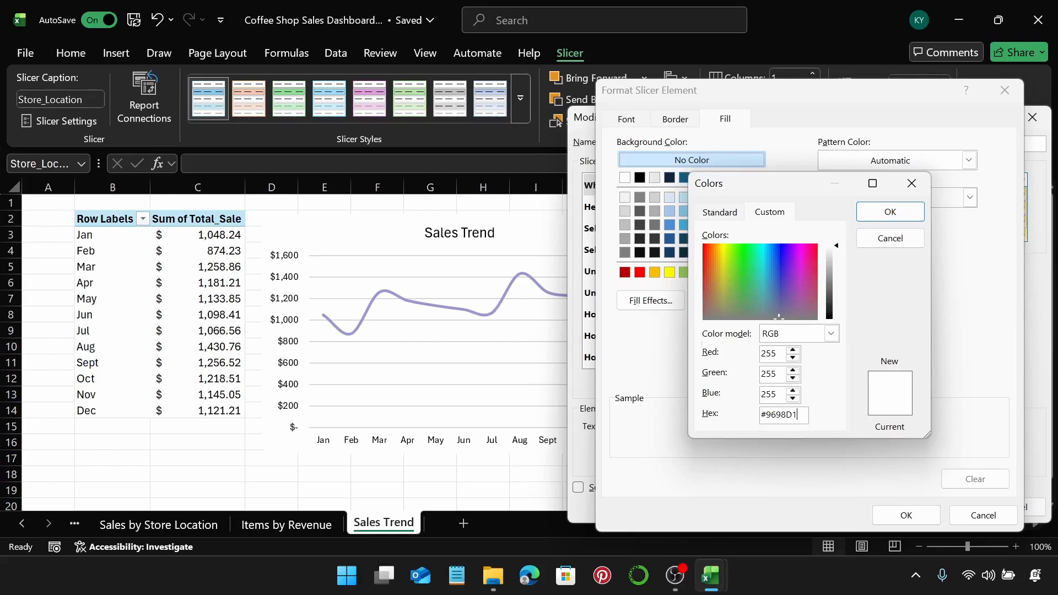
pyautogui.click(885, 213)
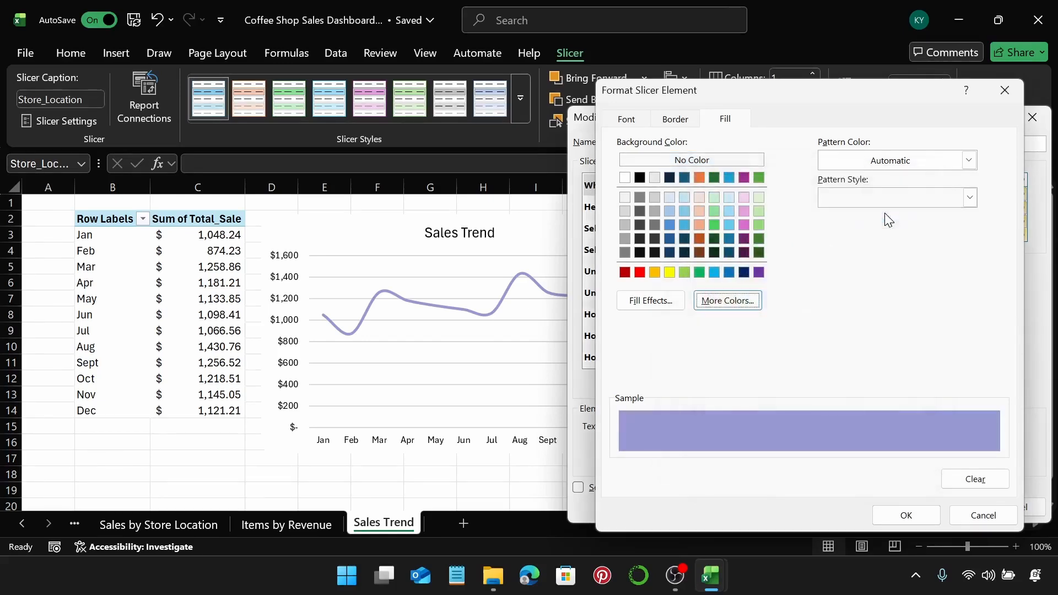
pyautogui.click(675, 119)
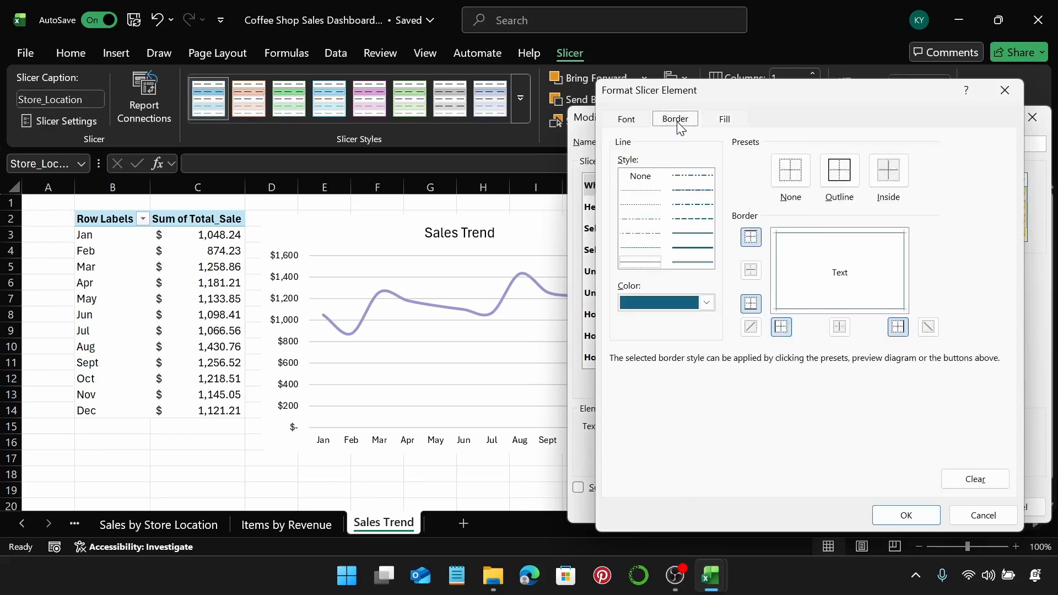
pyautogui.click(790, 170)
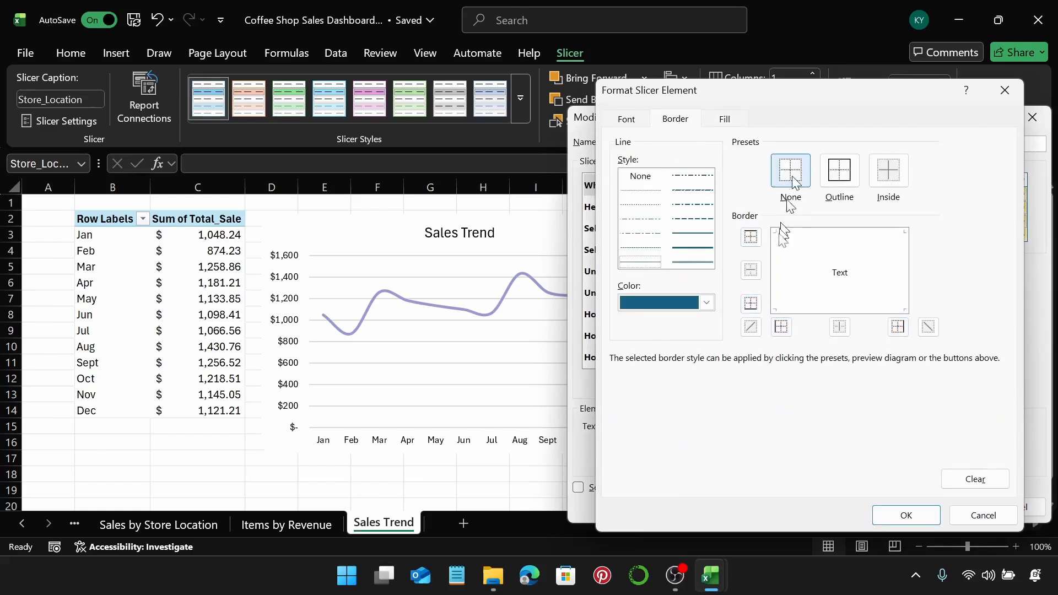
pyautogui.click(900, 517)
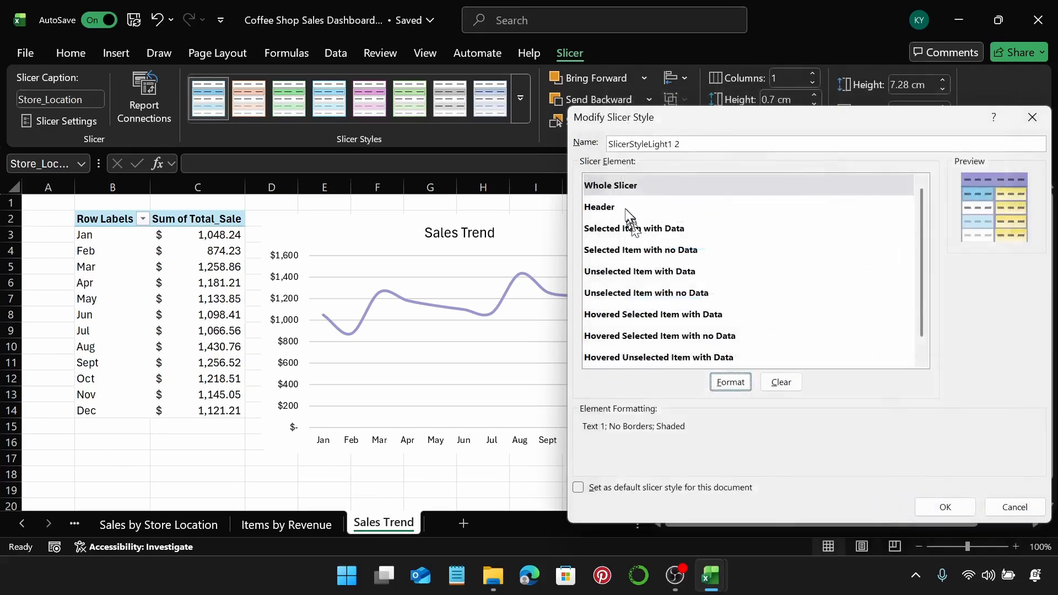
# Format the Header element of the slicer style with no borders and a white font color.
pyautogui.click(625, 207)
pyautogui.click(738, 385)
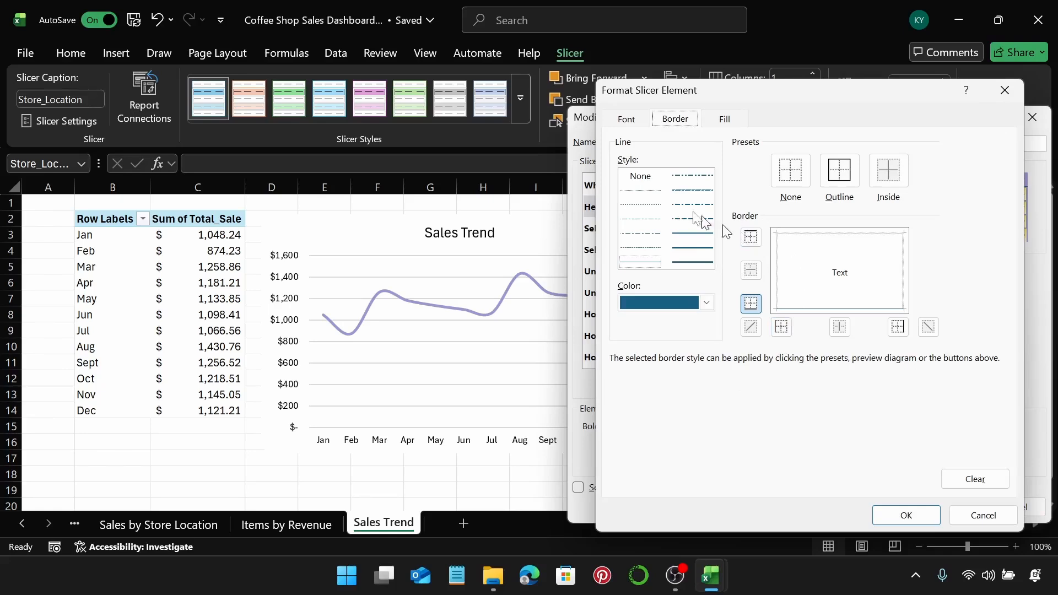
pyautogui.click(784, 177)
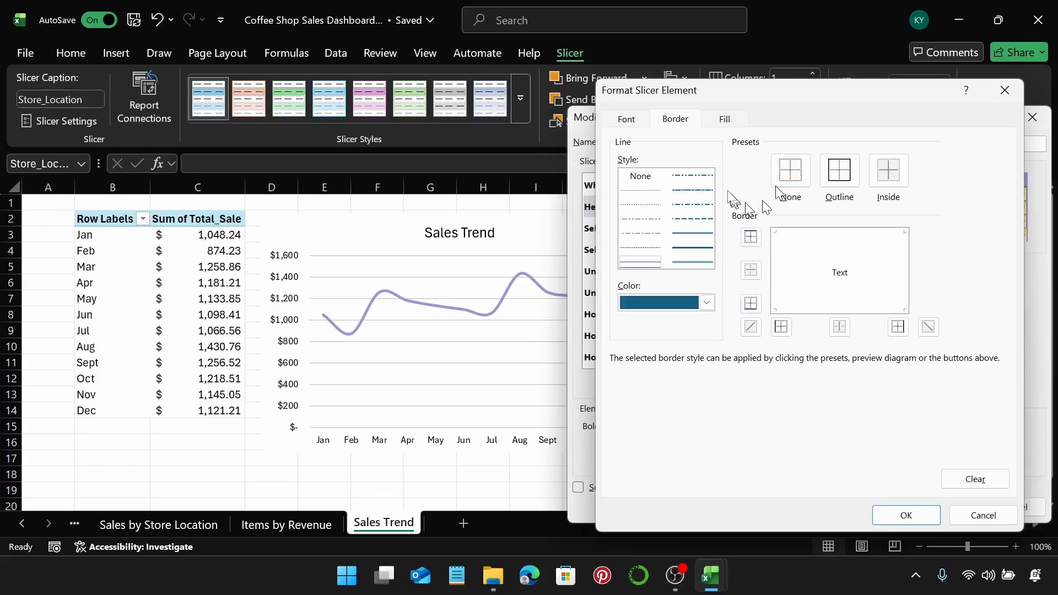
pyautogui.click(632, 120)
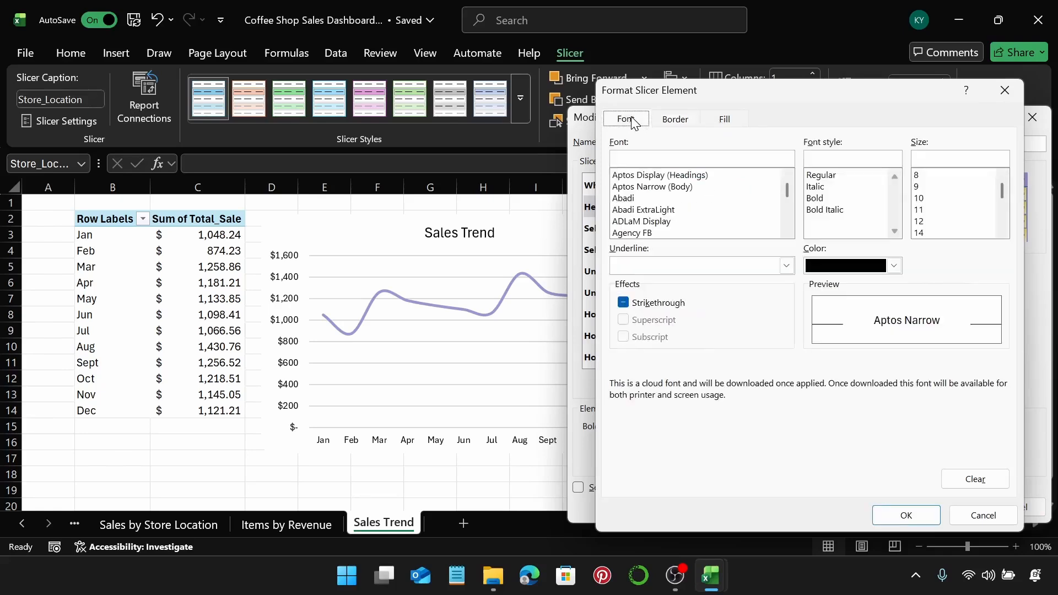
pyautogui.click(894, 265)
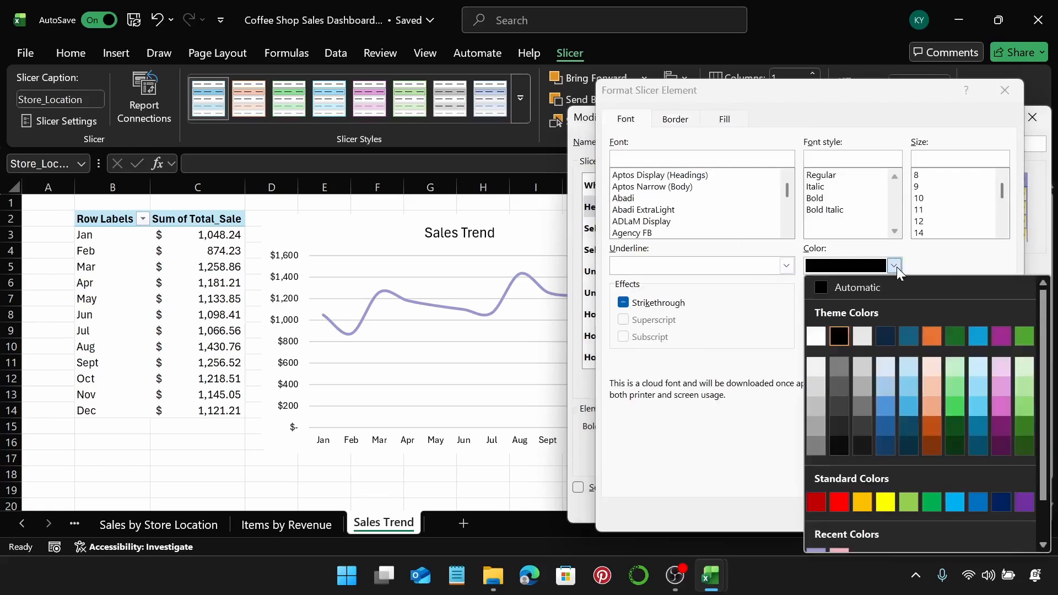
pyautogui.click(820, 335)
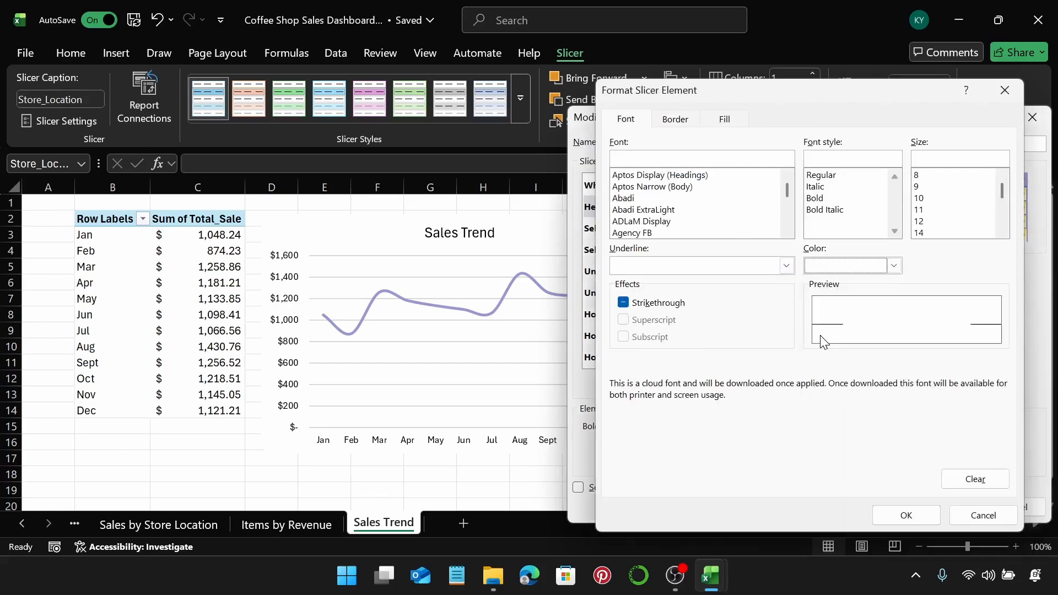
pyautogui.click(928, 522)
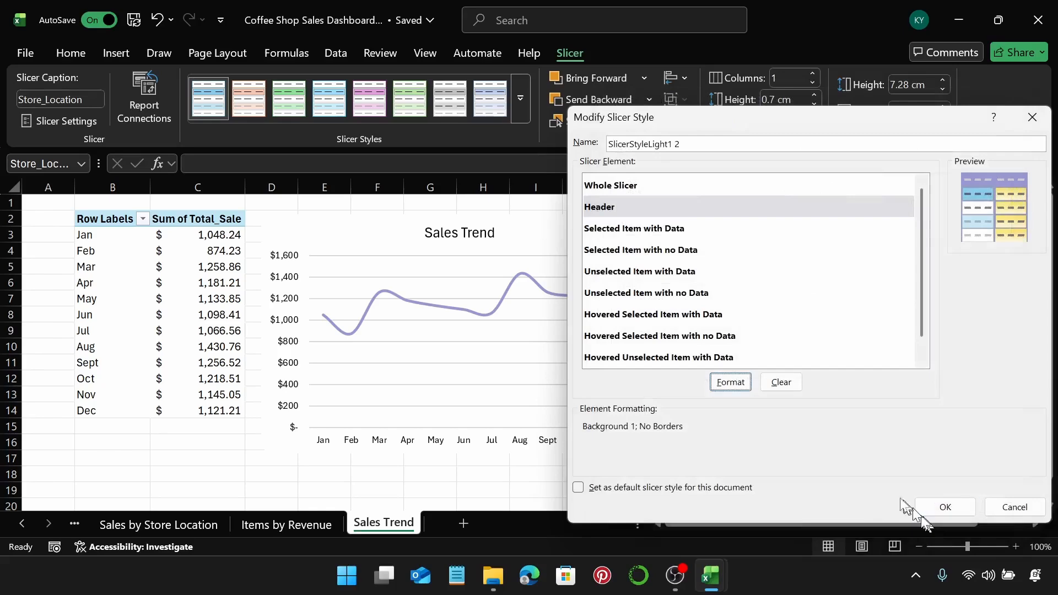
# Fill the Selected Item with Data element with color #F5B0B5 and save the custom slicer style.
pyautogui.click(664, 230)
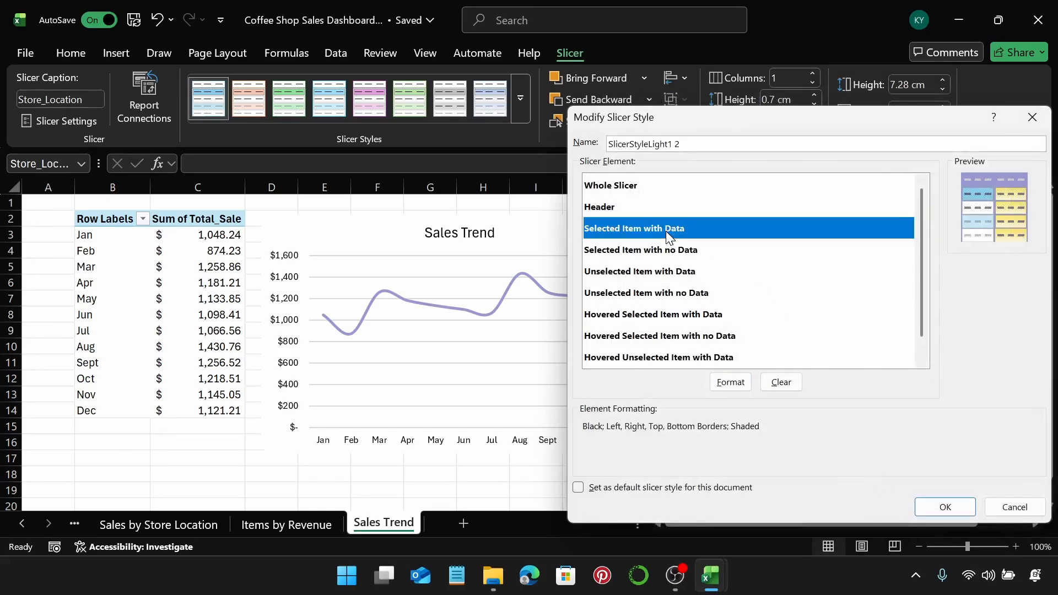
pyautogui.click(731, 385)
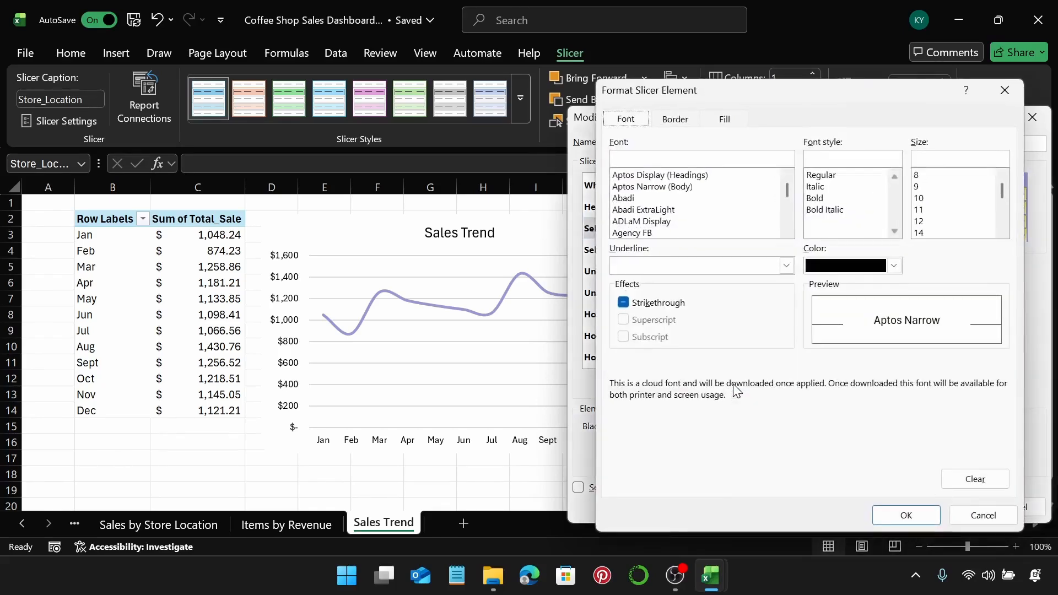
pyautogui.click(730, 121)
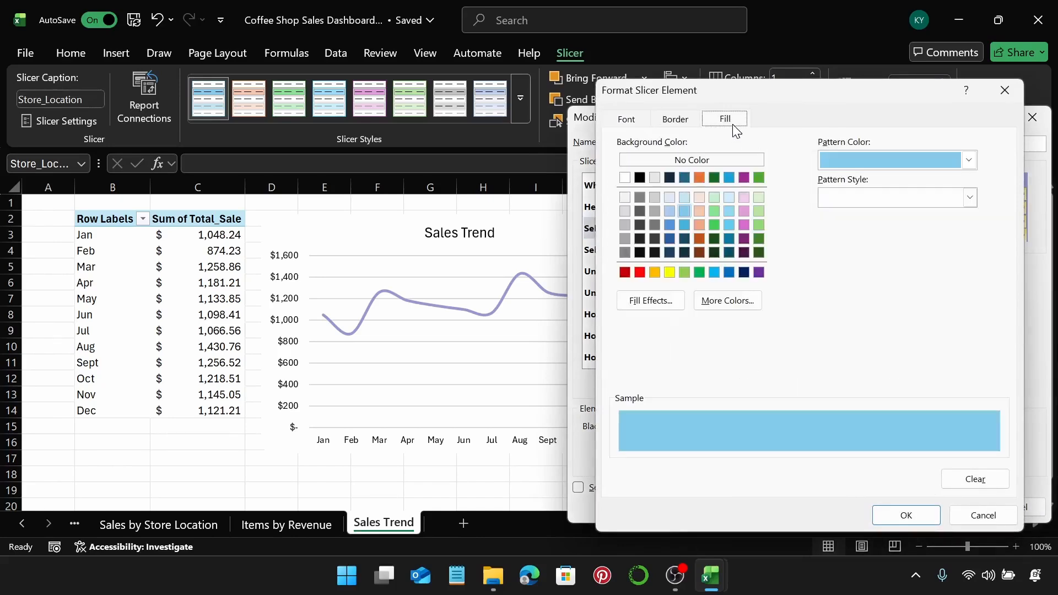
pyautogui.click(752, 306)
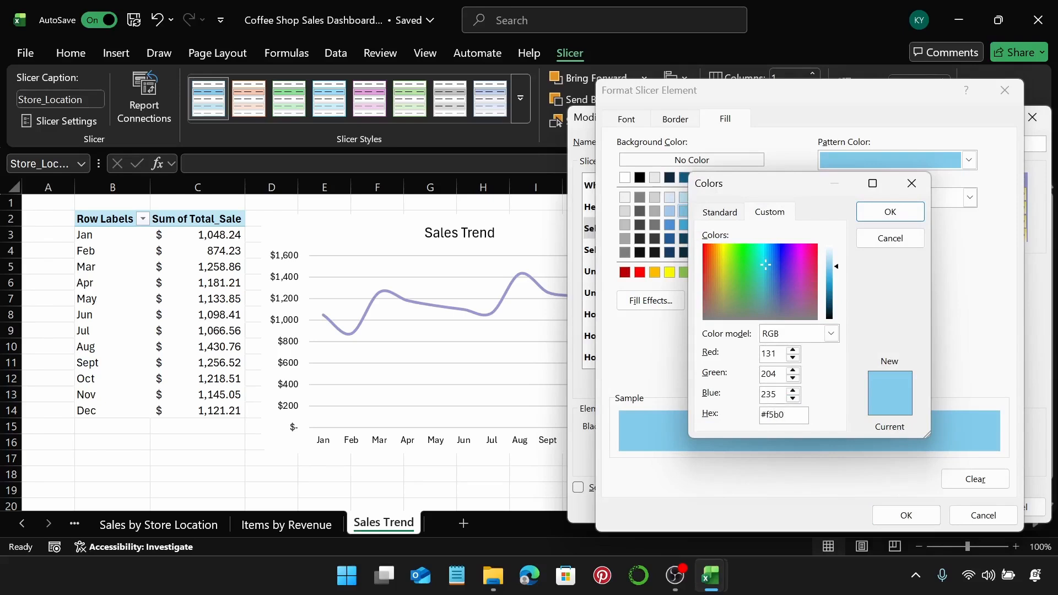
pyautogui.press('Return')
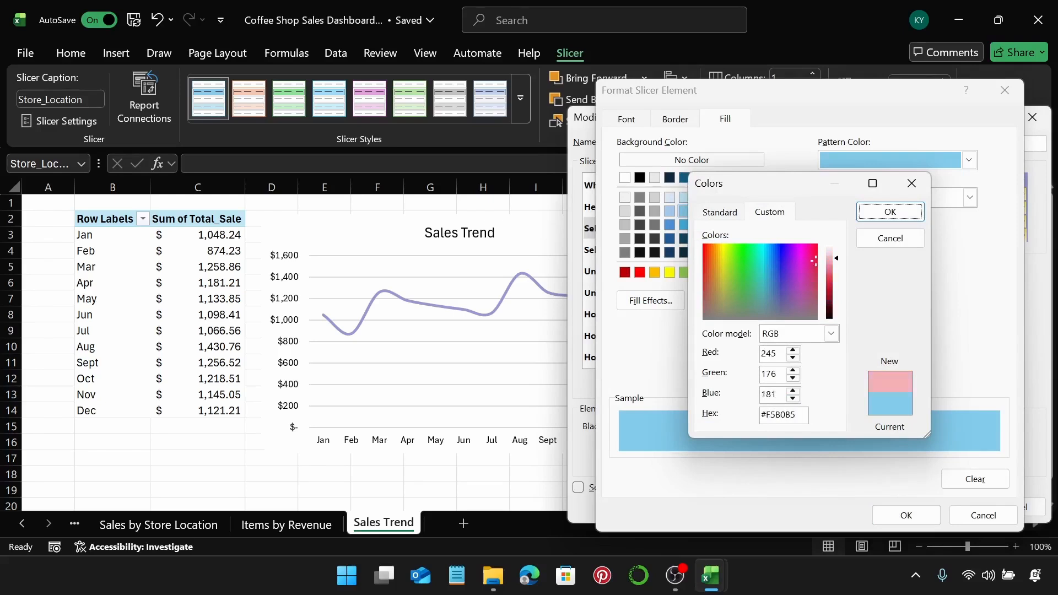
pyautogui.click(904, 514)
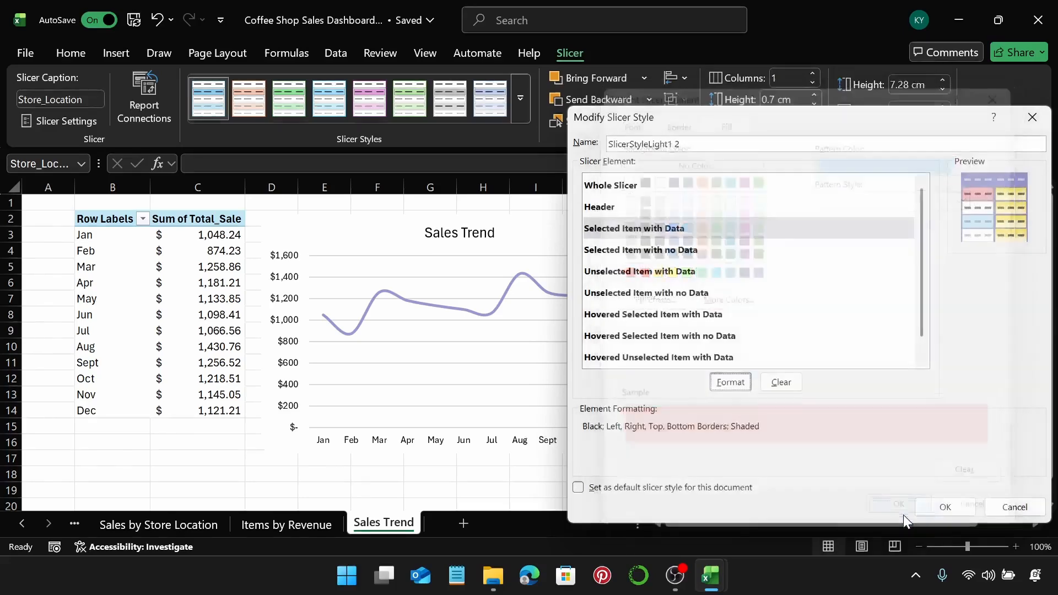
pyautogui.click(940, 506)
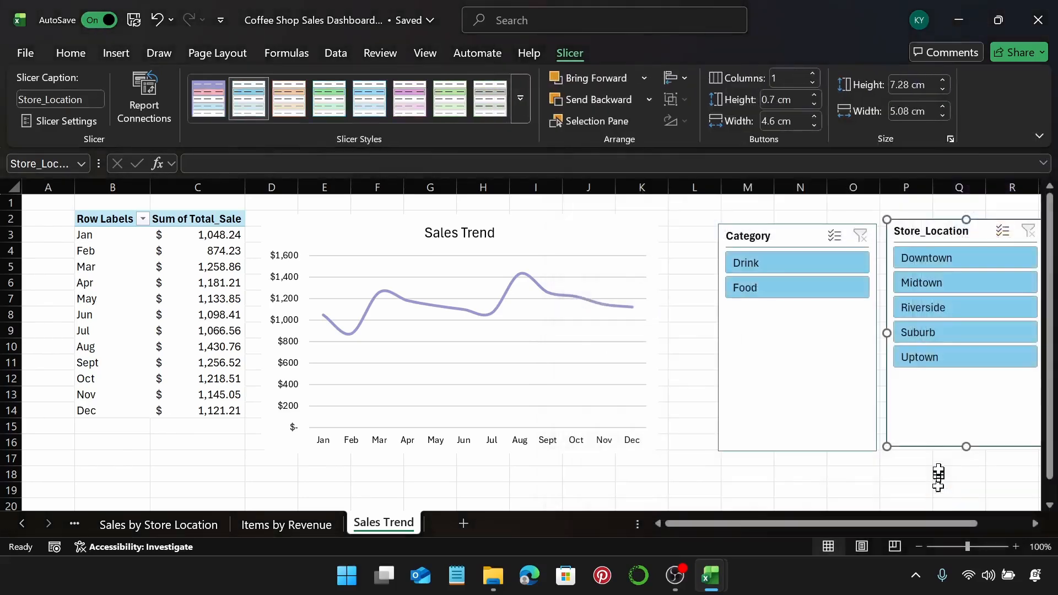
# Apply the new purple and pink custom style to the Store_Location and Category slicers.
pyautogui.click(208, 98)
pyautogui.click(736, 236)
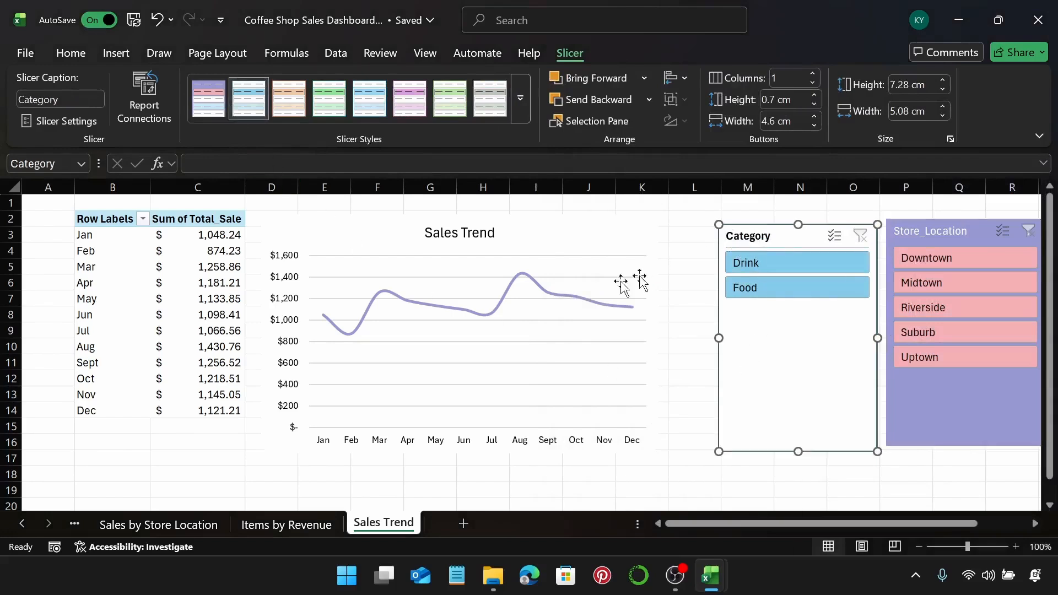
pyautogui.click(208, 100)
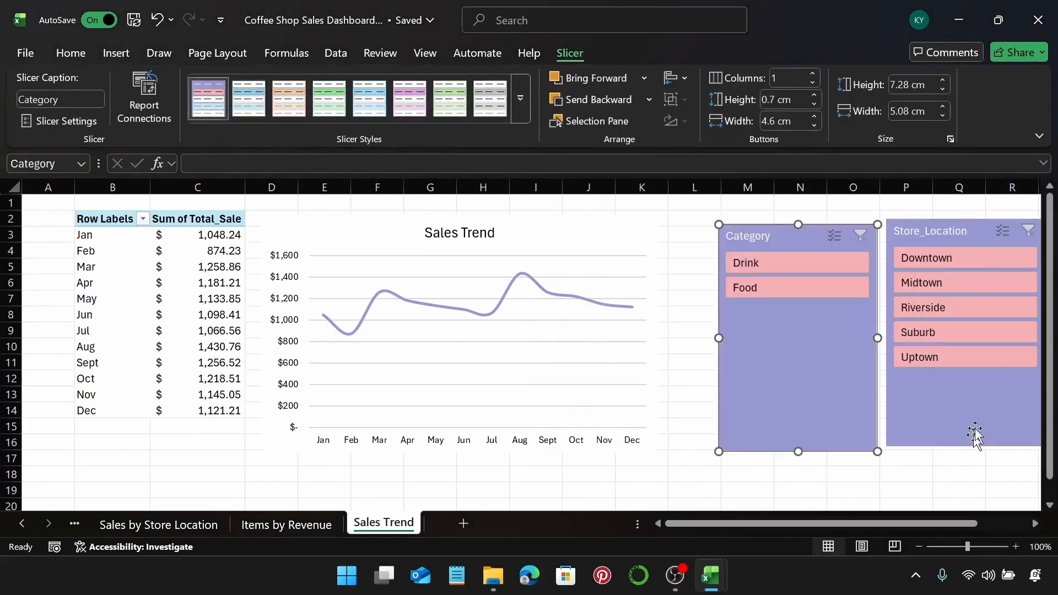
# Change the Store_Location slicer's caption to "Store Location".
pyautogui.click(920, 234)
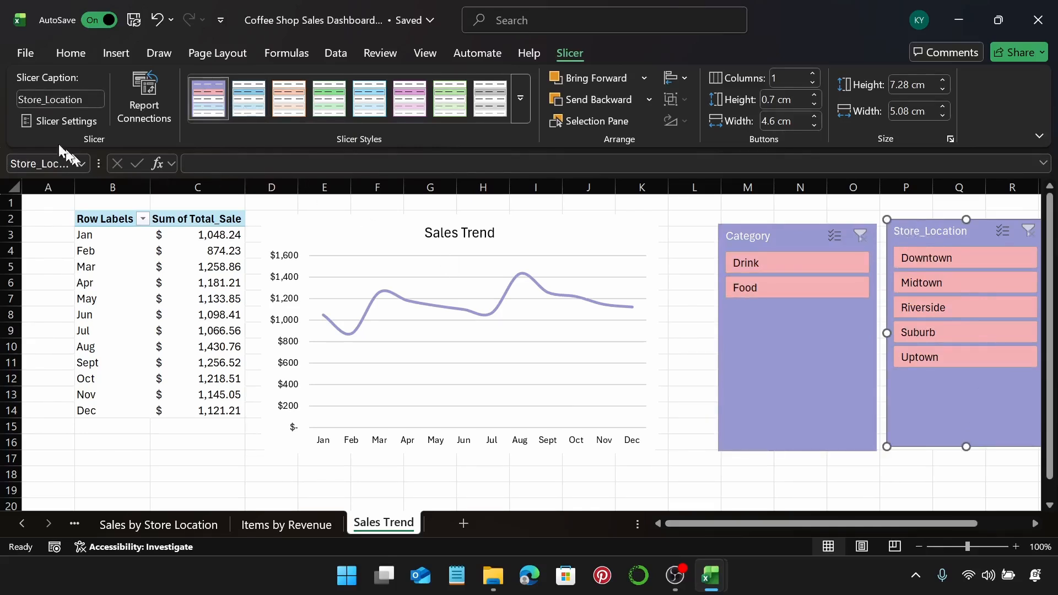
pyautogui.click(50, 101)
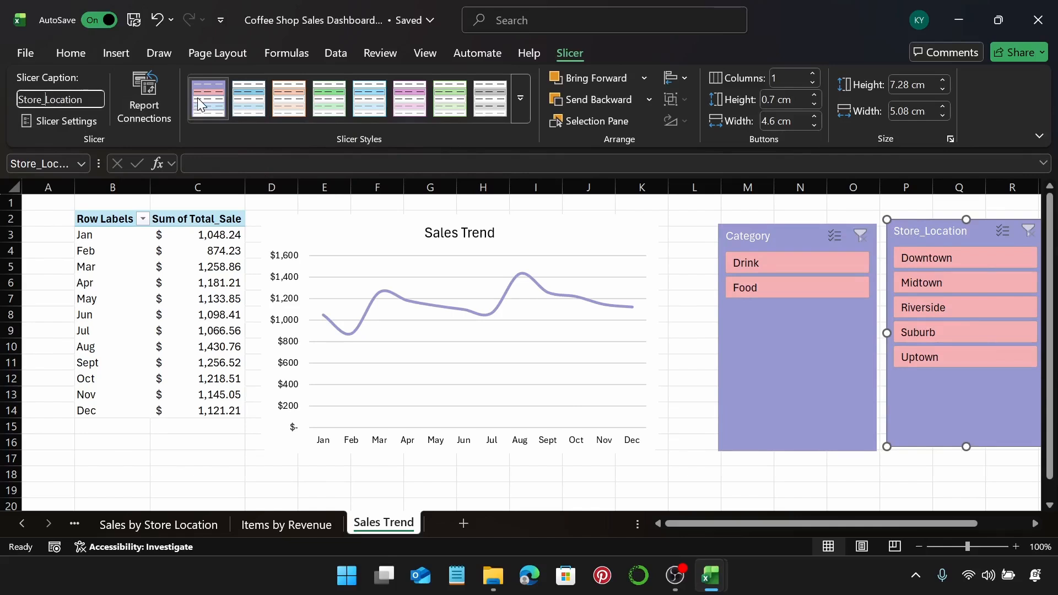
pyautogui.press('BackSpace')
pyautogui.press('Return')
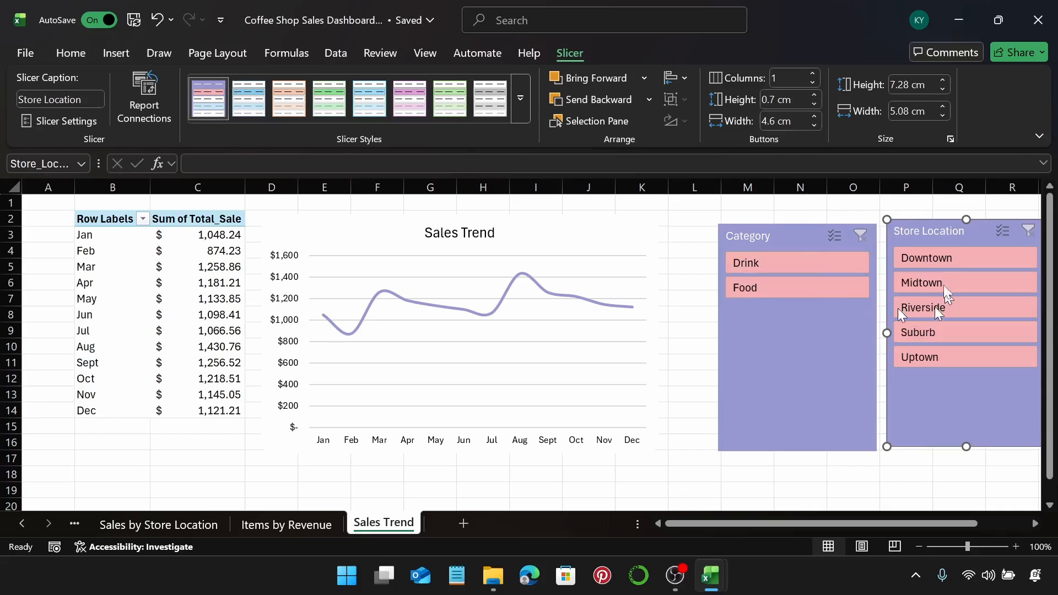
# Test the Store Location slicer by filtering to Downtown, Midtown and Riverside in turn, and clear the filter.
pyautogui.click(940, 259)
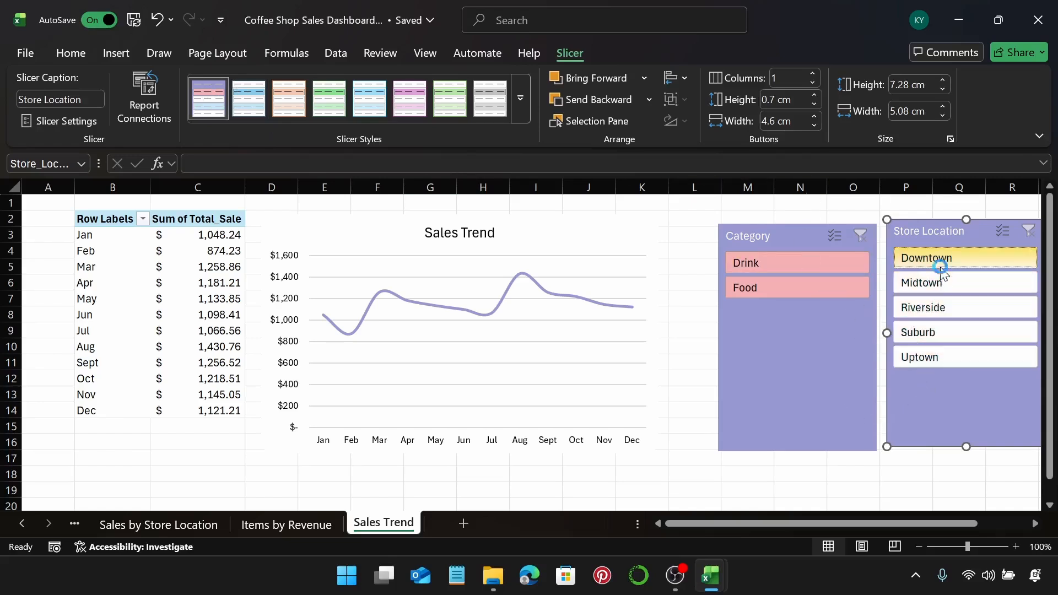
pyautogui.click(953, 287)
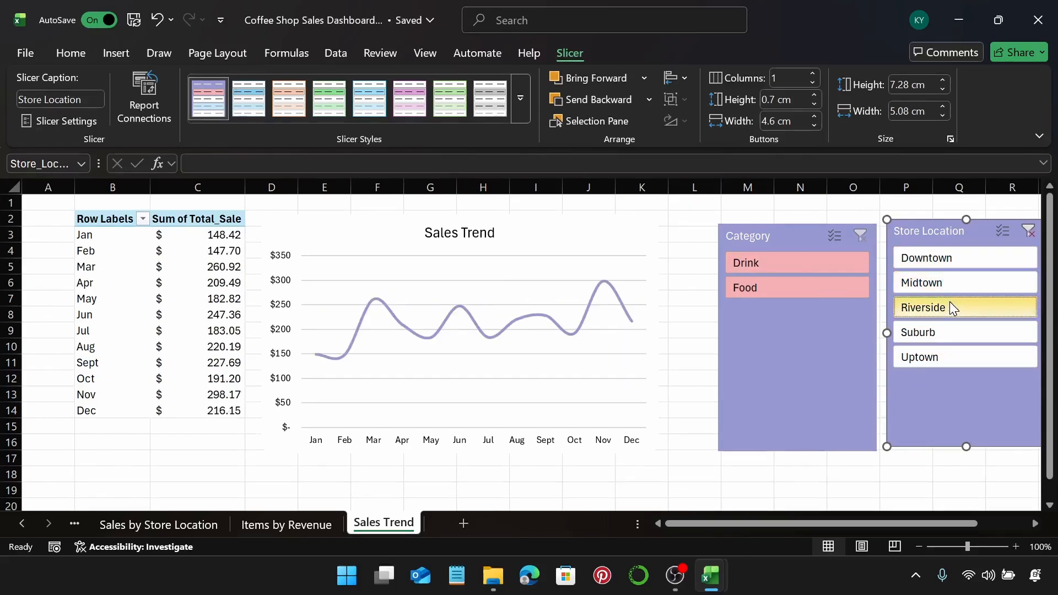
pyautogui.click(952, 307)
pyautogui.click(1028, 231)
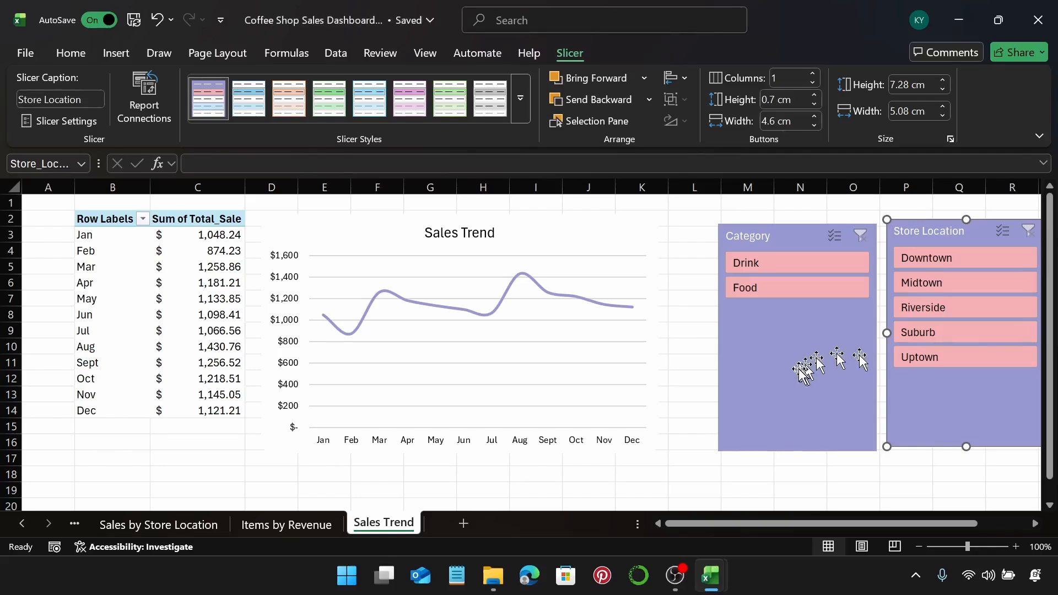
# Add a new worksheet after Sales Trend and name it "Payment Method Distribution".
pyautogui.click(464, 523)
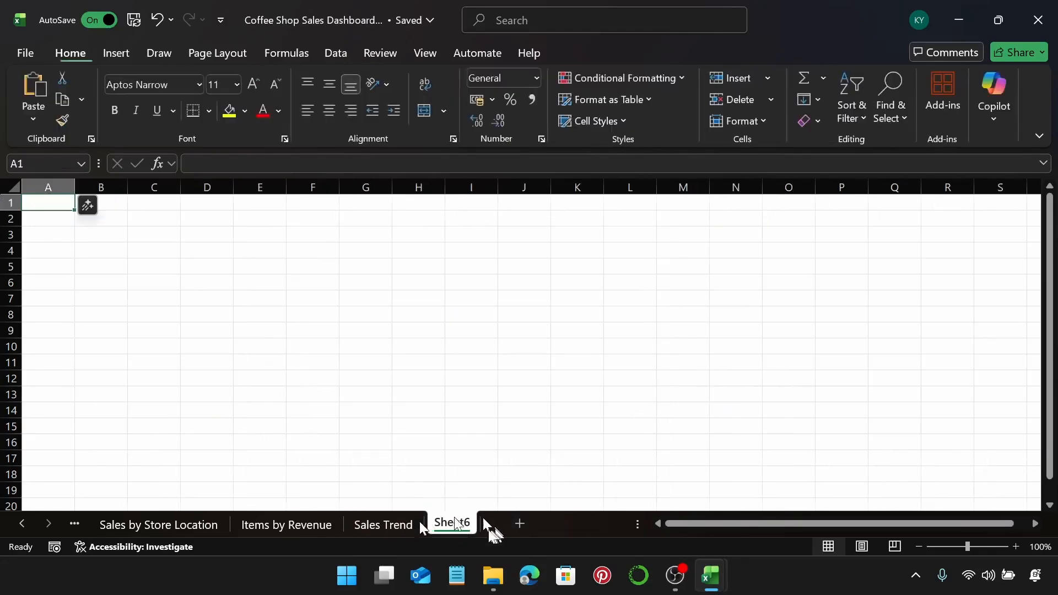
pyautogui.doubleClick(460, 522)
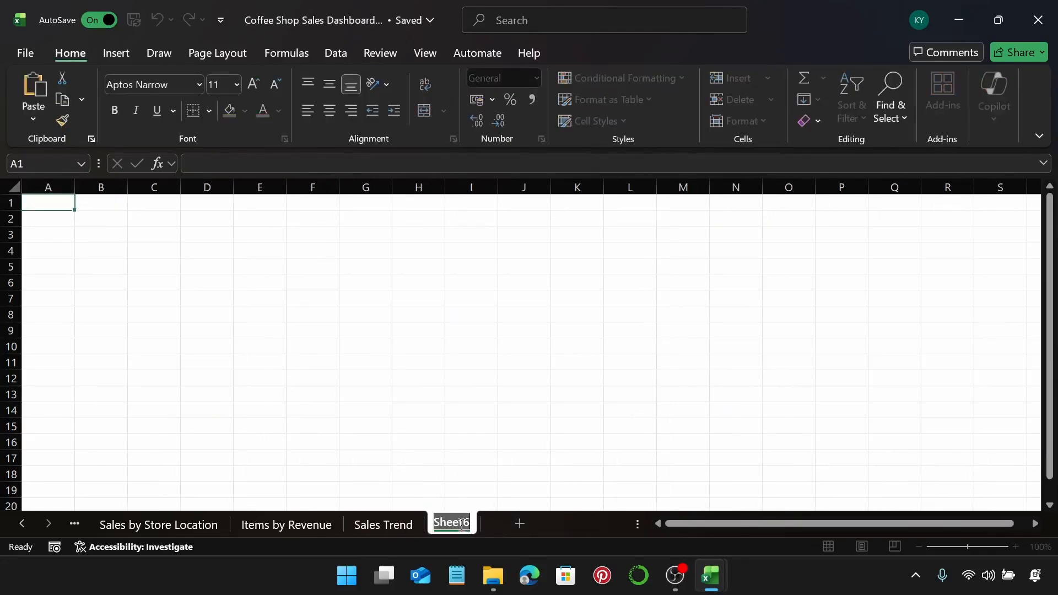
pyautogui.write('Da')
pyautogui.write('yment')
pyautogui.write(' Metgh')
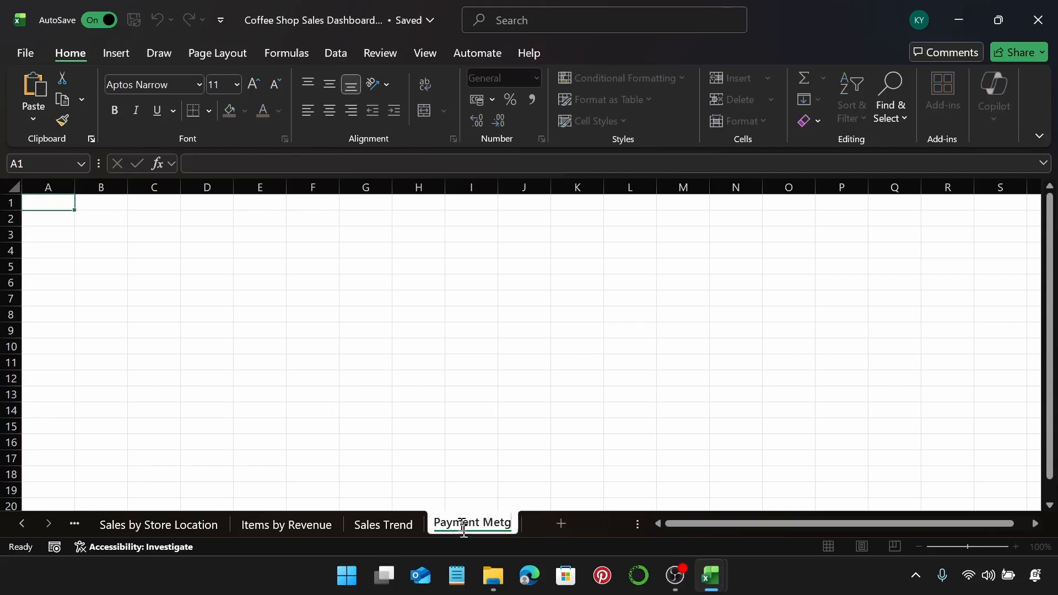
pyautogui.press('BackSpace')
pyautogui.press('BackSpace')
pyautogui.write('hod D')
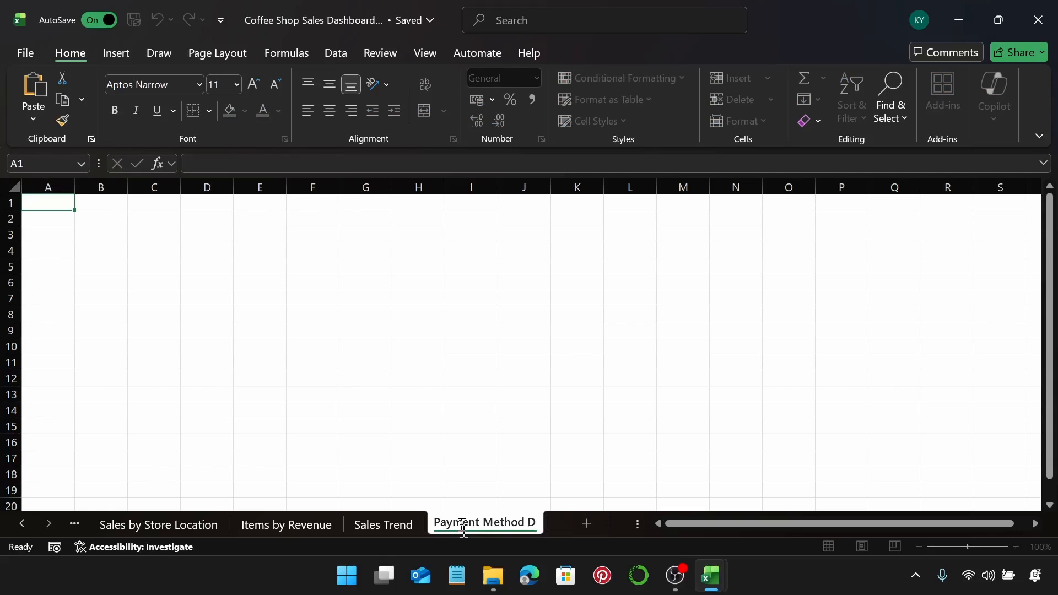
pyautogui.write('istribution')
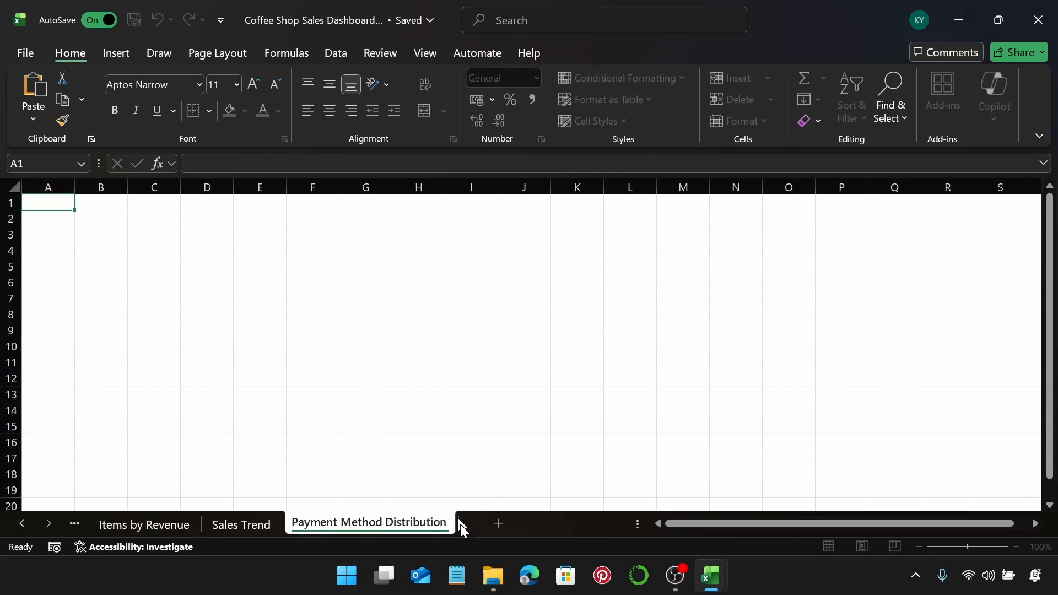
pyautogui.press('Return')
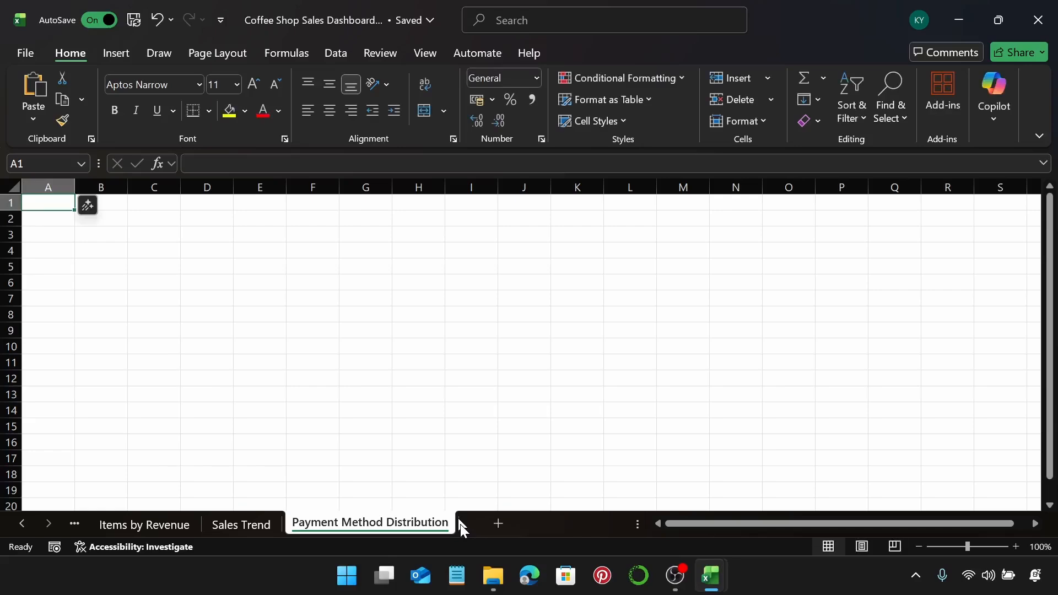
# Insert a PivotTable based on Table1 at cell B2 of the Payment Method Distribution sheet.
pyautogui.click(108, 218)
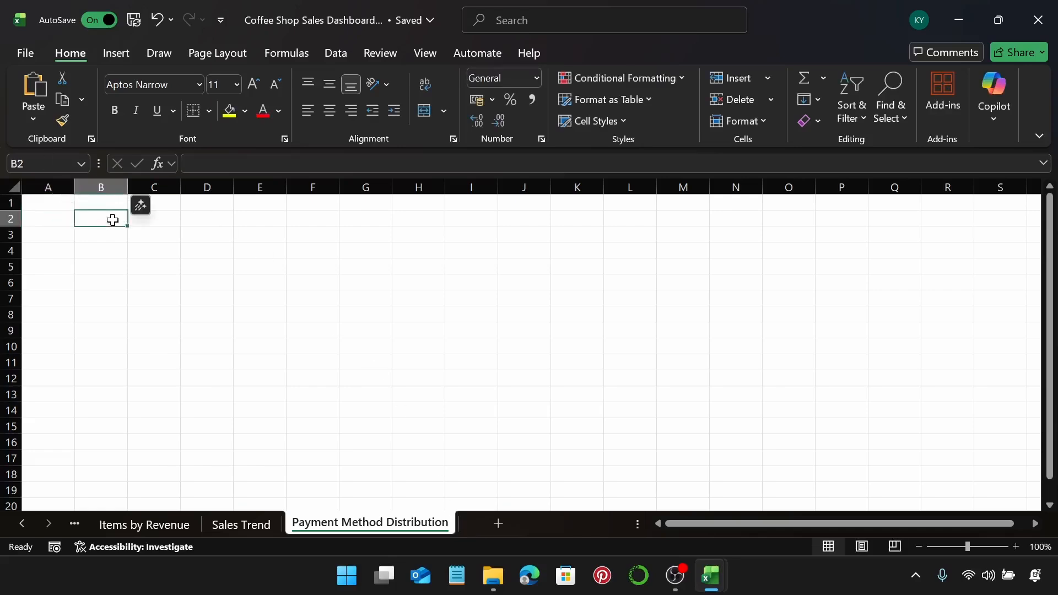
pyautogui.click(118, 55)
pyautogui.click(49, 86)
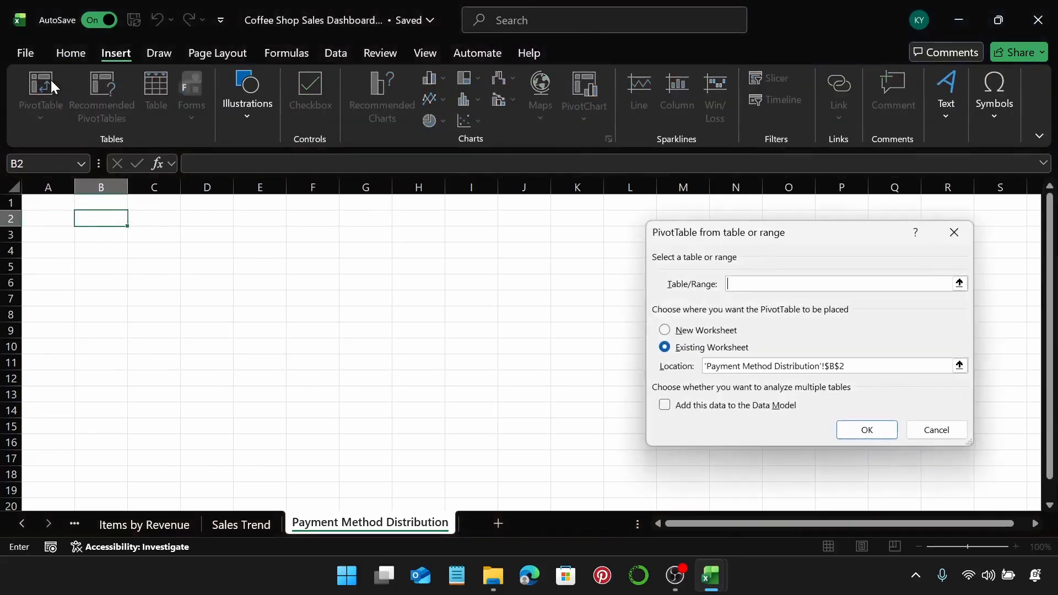
pyautogui.write('Table1')
pyautogui.press('Return')
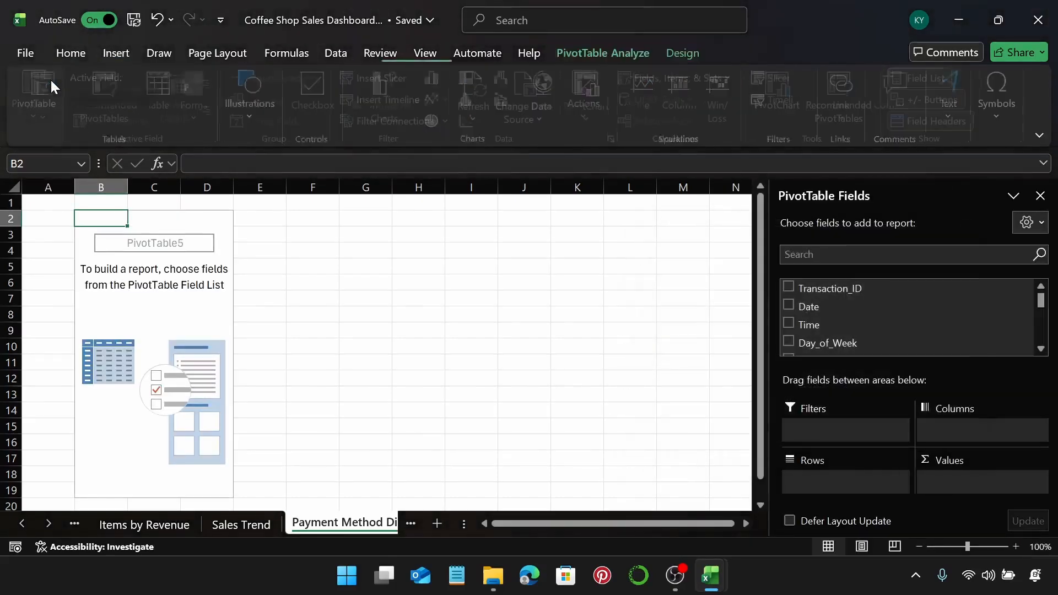
# Add Payment_Method to the PivotTable's rows and Total_Sale to its values.
pyautogui.scroll(-3, 878, 326)
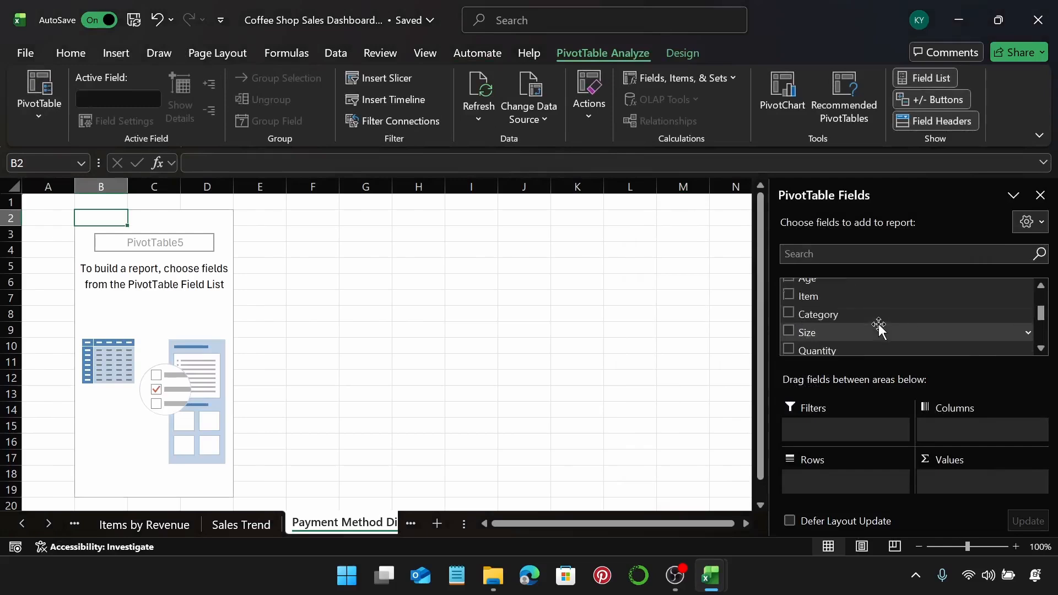
pyautogui.scroll(-2, 867, 313)
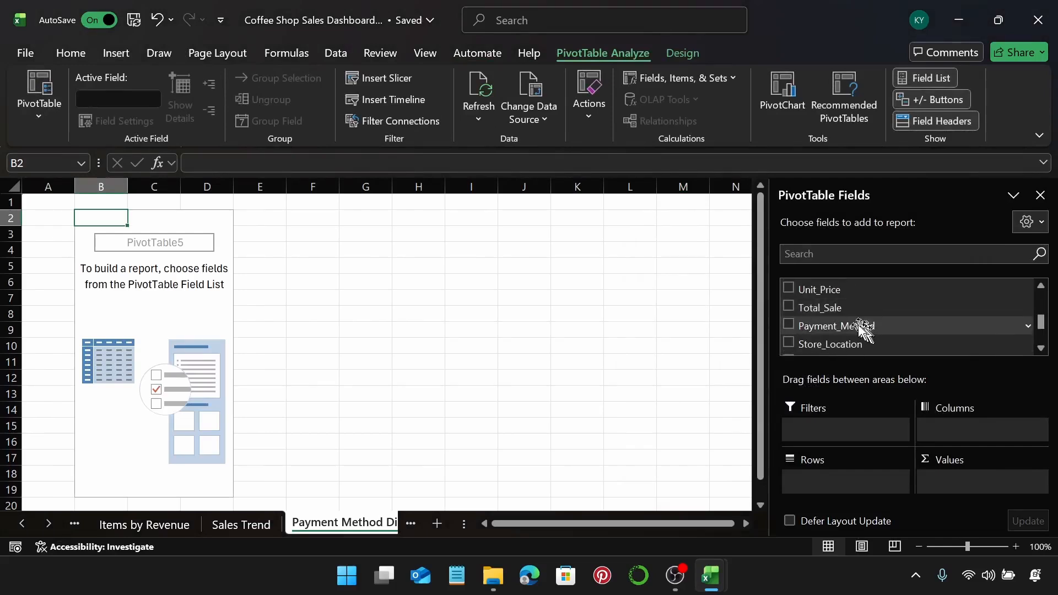
pyautogui.moveTo(867, 331); pyautogui.dragTo(843, 477)
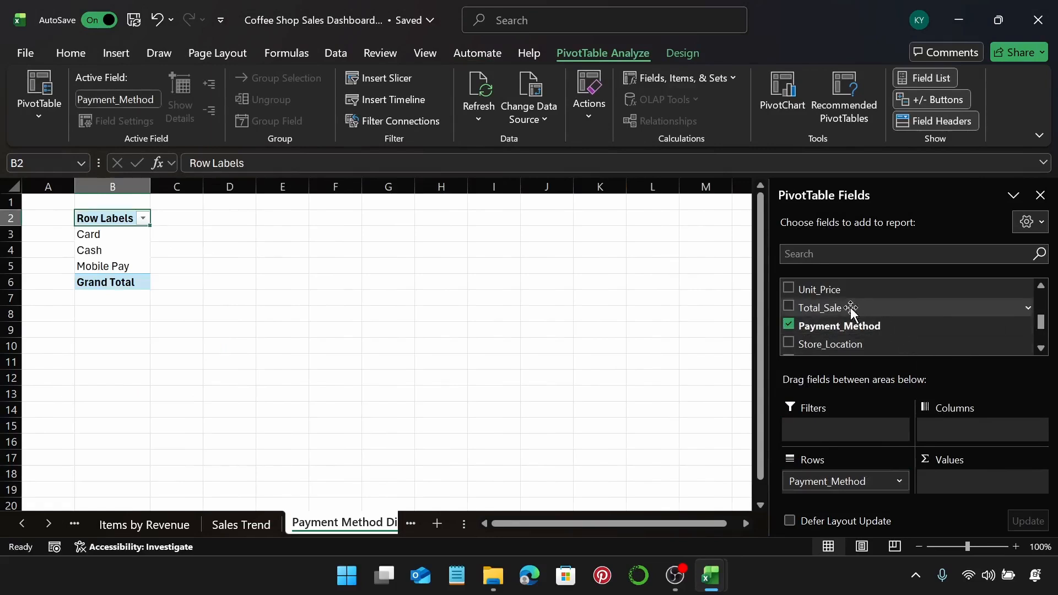
pyautogui.moveTo(845, 307); pyautogui.dragTo(971, 477)
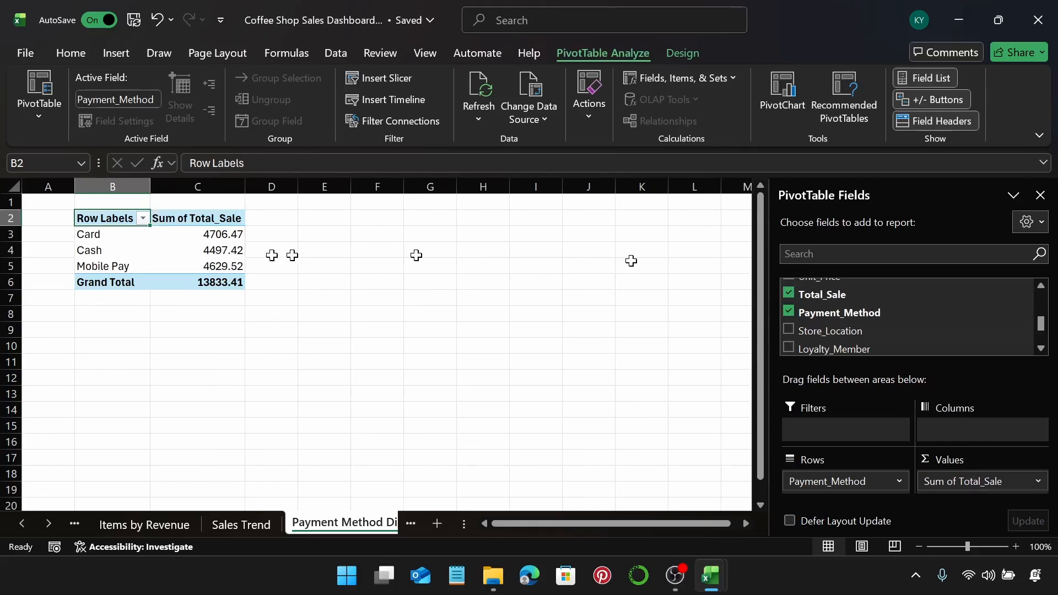
# Remove the grand total from the payment method PivotTable.
pyautogui.click(104, 283)
pyautogui.rightClick(104, 286)
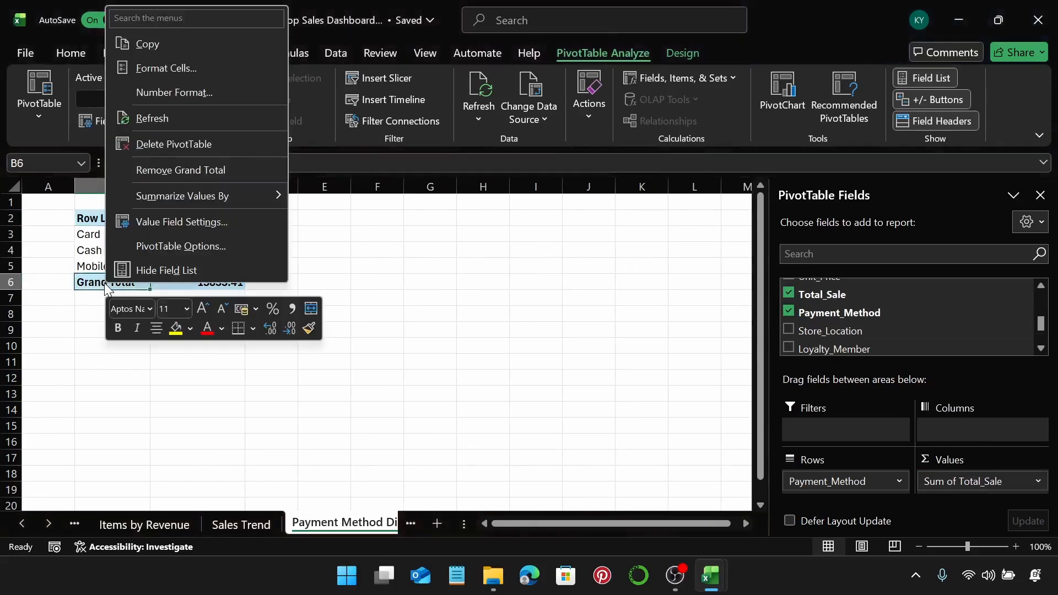
pyautogui.click(190, 170)
# Insert a doughnut chart from the payment method PivotTable and hide all field buttons on it.
pyautogui.click(220, 253)
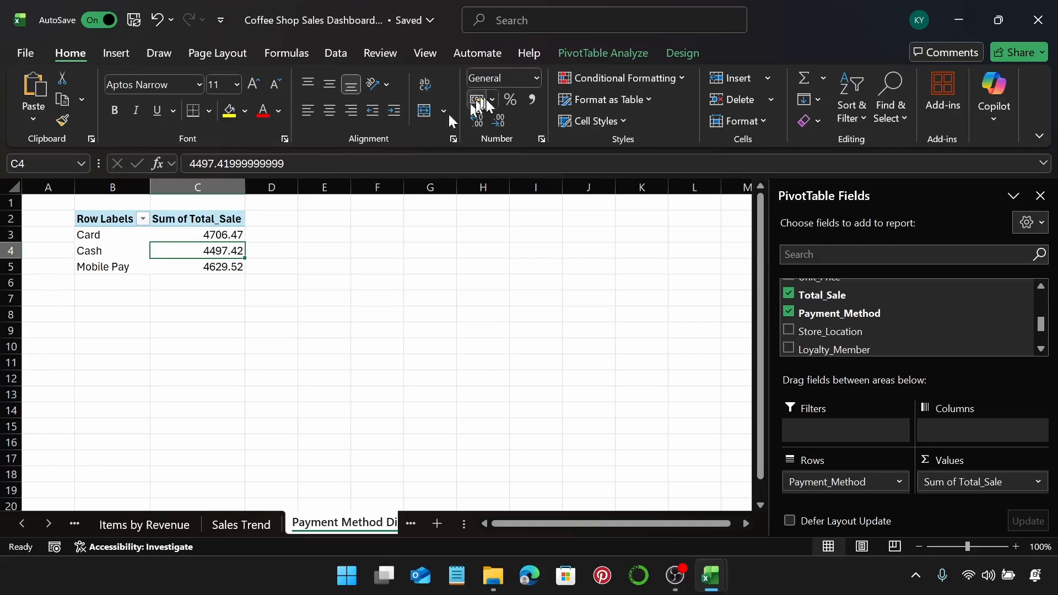
pyautogui.click(113, 52)
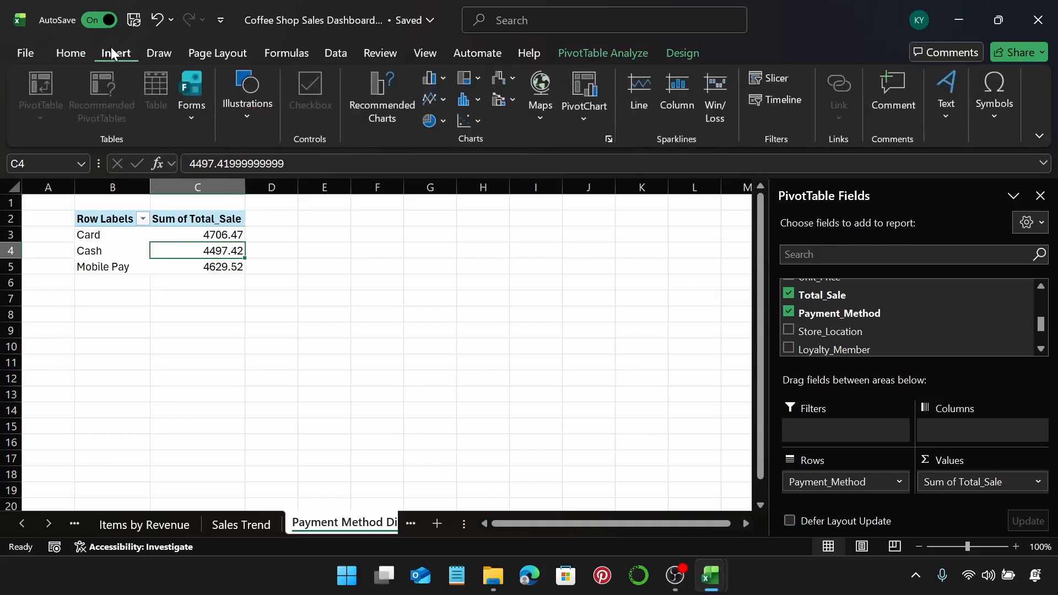
pyautogui.click(444, 121)
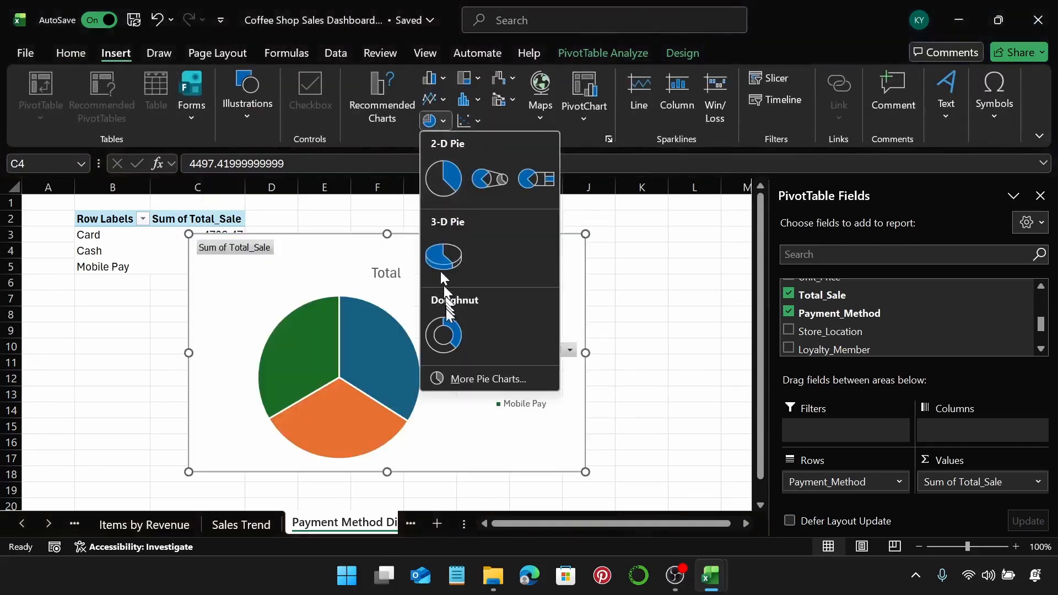
pyautogui.click(443, 333)
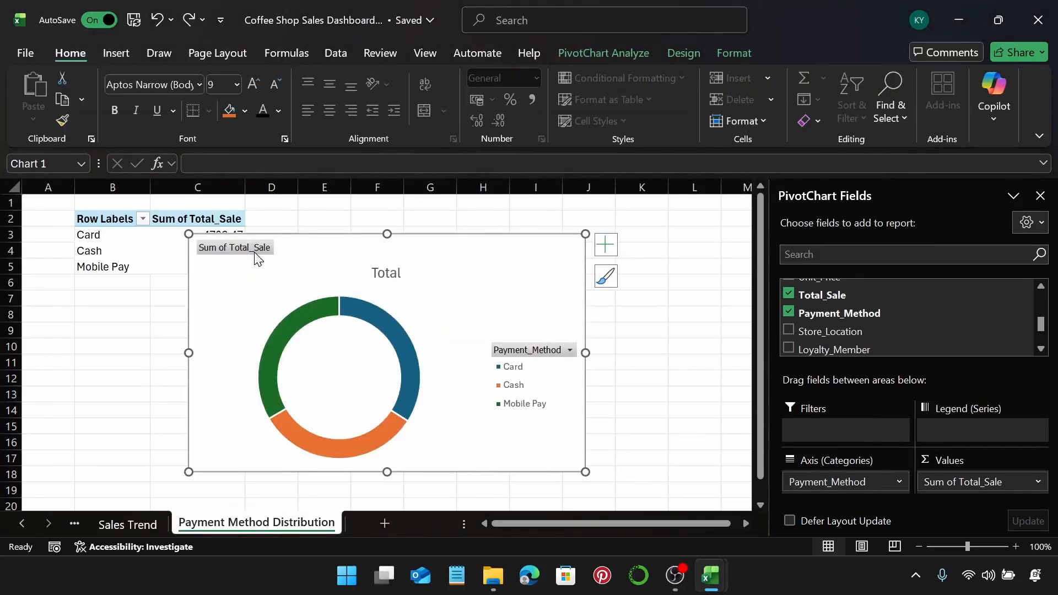
pyautogui.rightClick(253, 250)
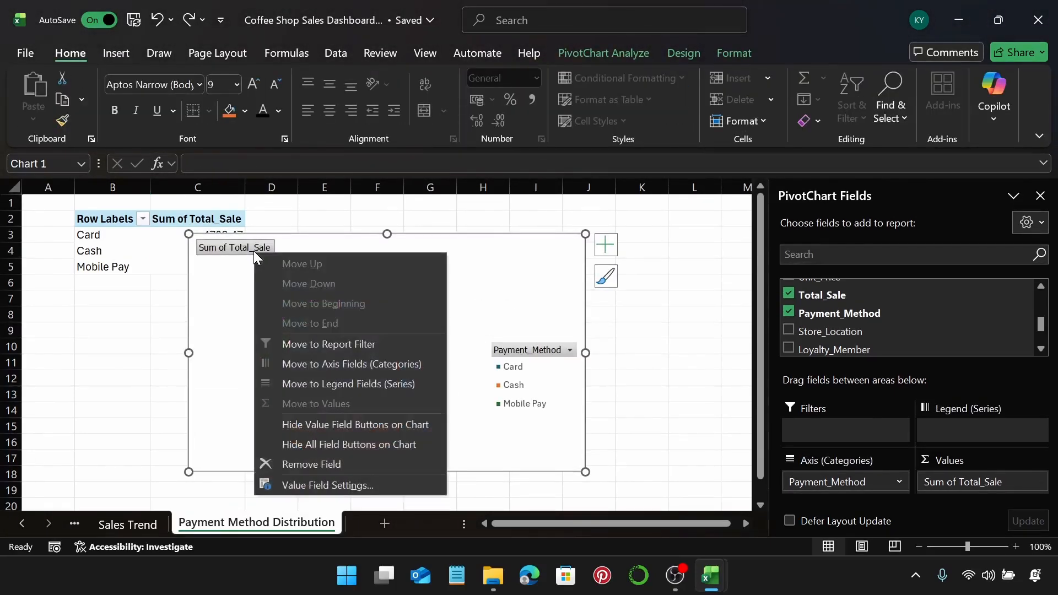
pyautogui.click(340, 444)
# Change the doughnut chart's title to "Payment Method Distribution".
pyautogui.click(378, 252)
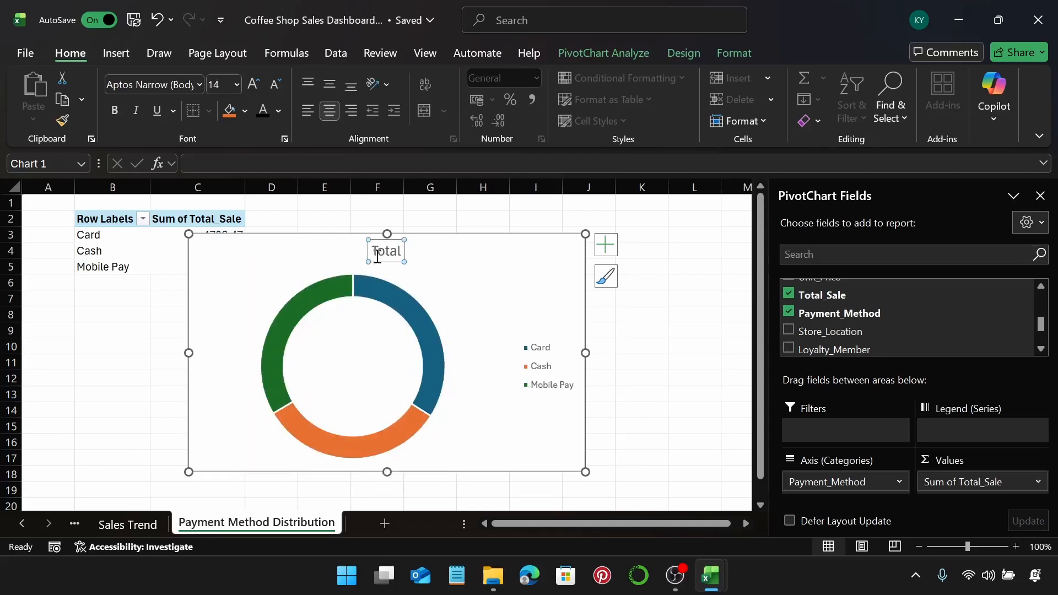
pyautogui.moveTo(374, 252); pyautogui.dragTo(402, 253)
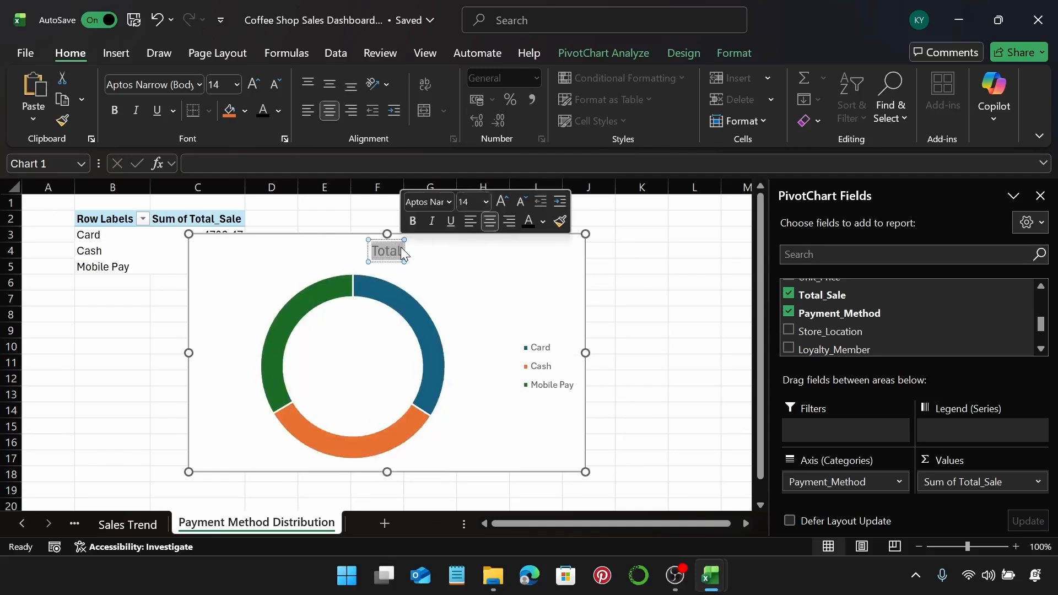
pyautogui.write('PAyem')
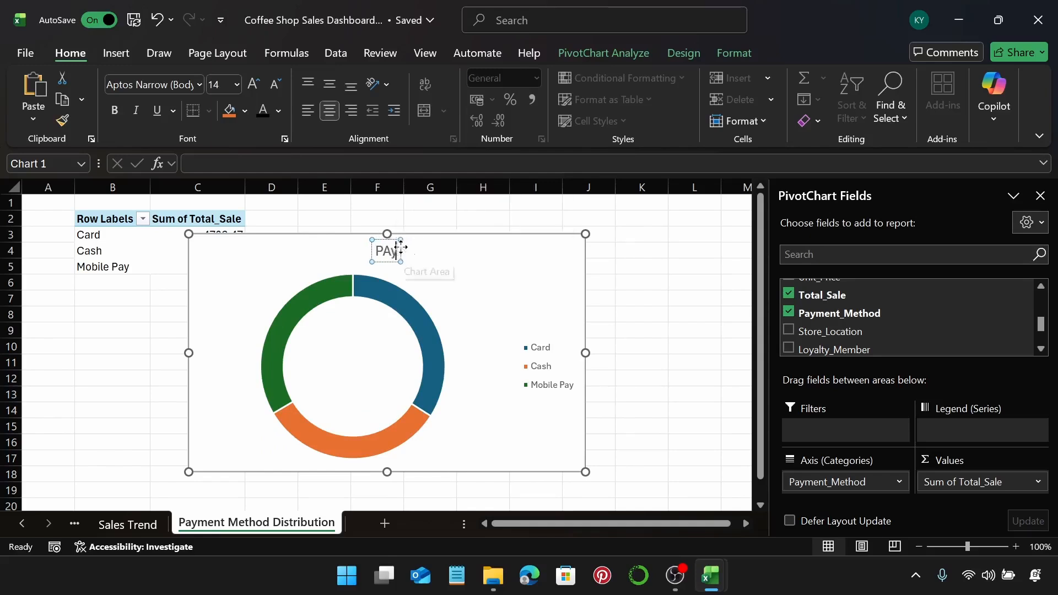
pyautogui.press('BackSpace')
pyautogui.press('BackSpace')
pyautogui.press('BackSpace')
pyautogui.press('BackSpace')
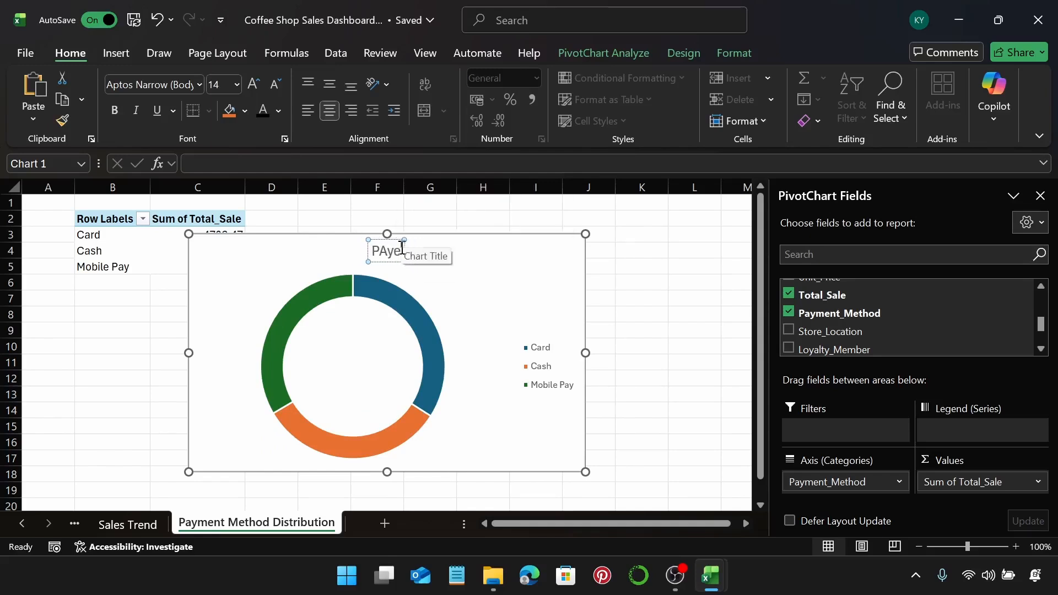
pyautogui.write('ayment')
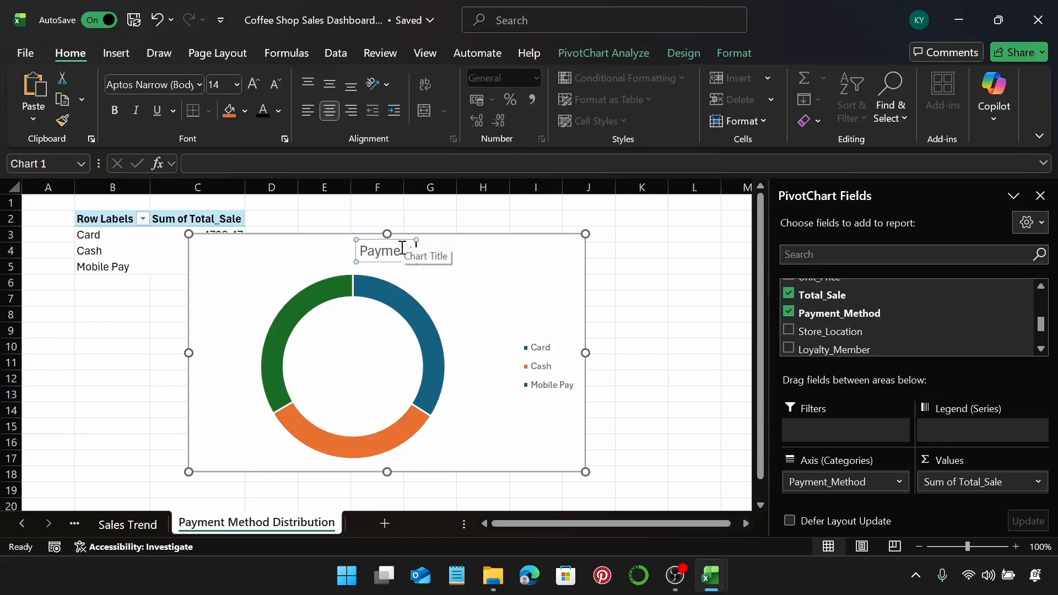
pyautogui.write(' Meth')
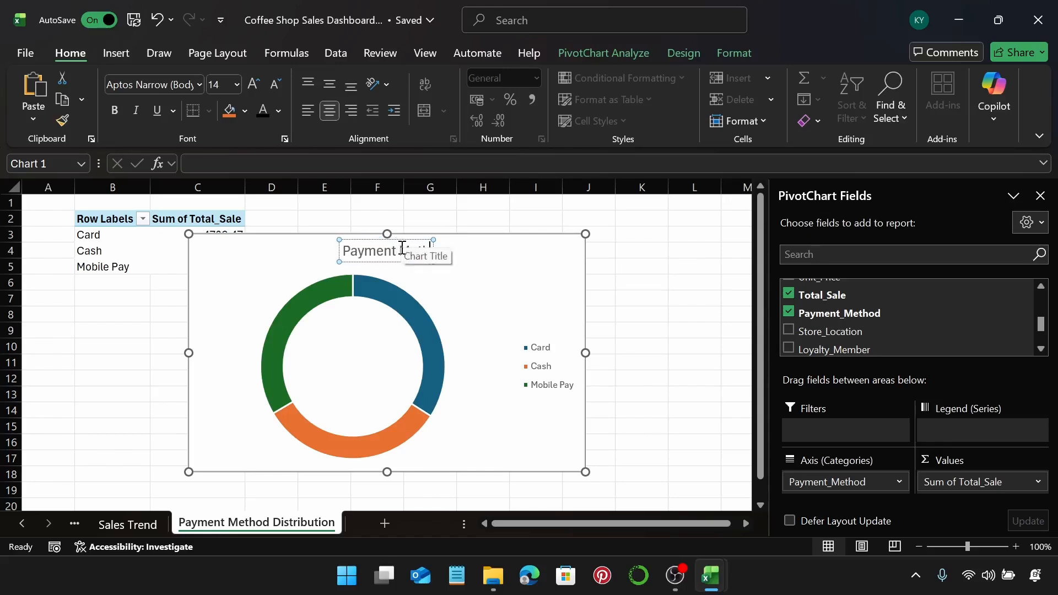
pyautogui.write('od Dist')
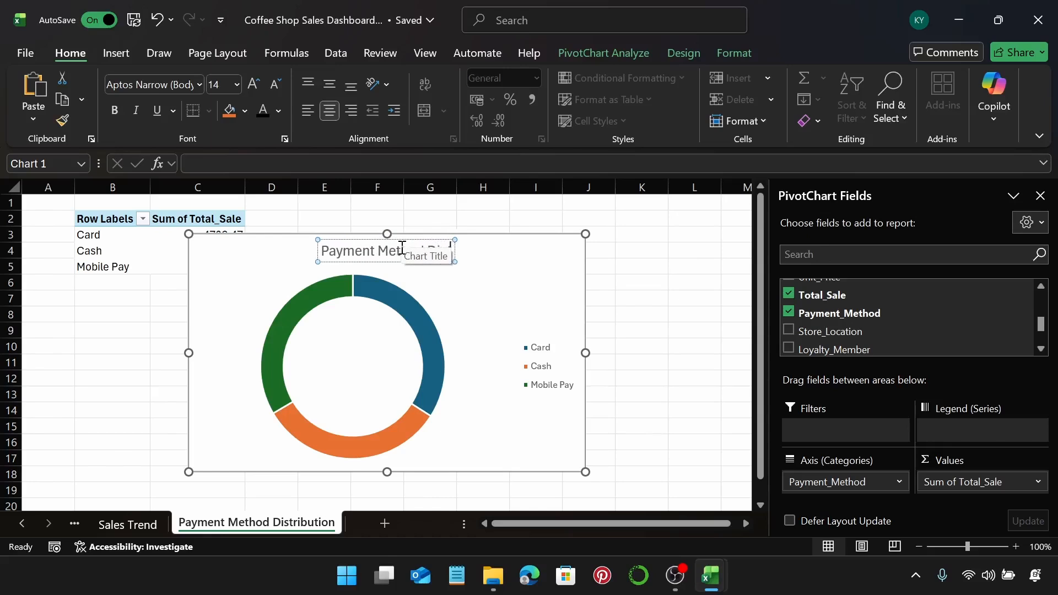
pyautogui.write('rib')
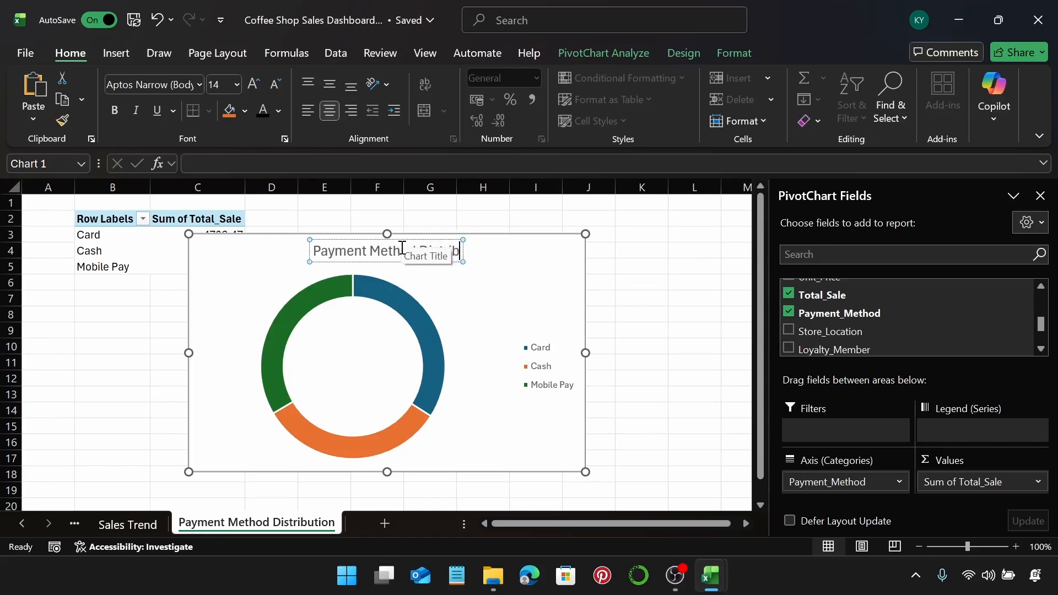
pyautogui.write('ution')
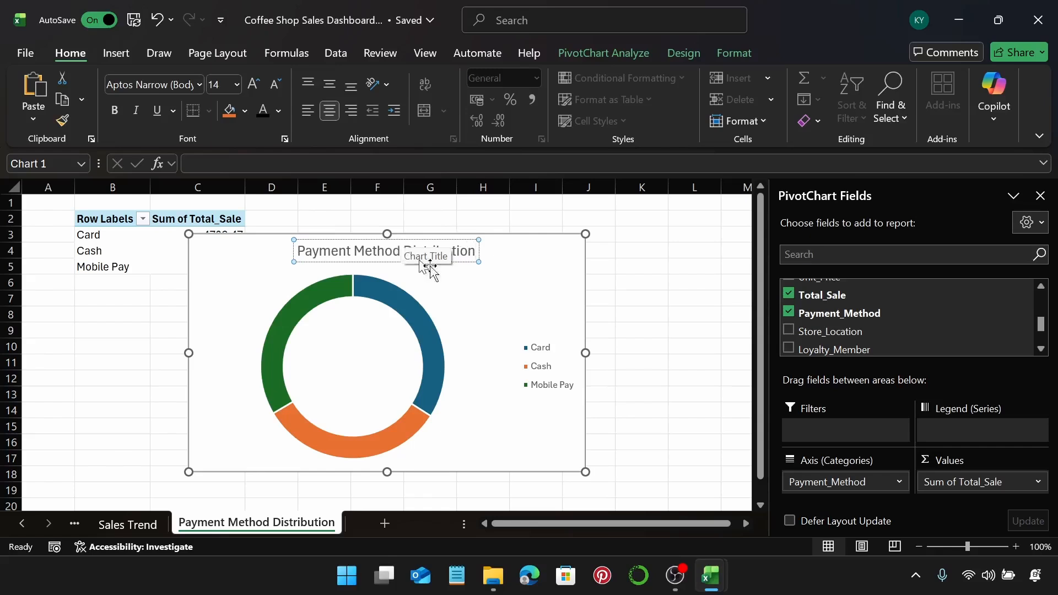
# Set all text in the doughnut chart to black and close the PivotChart field list.
pyautogui.click(516, 268)
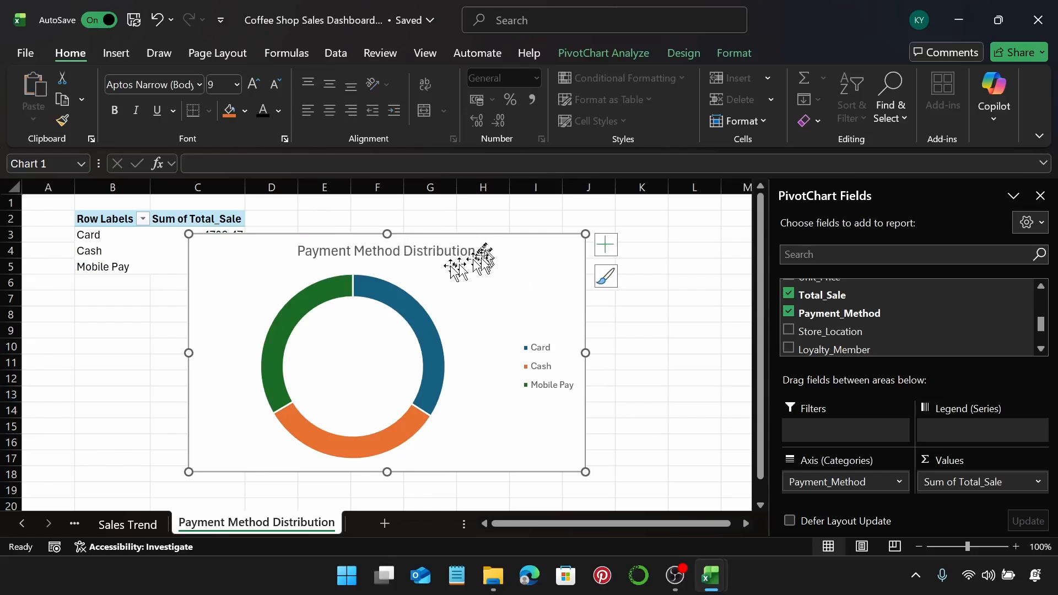
pyautogui.click(263, 110)
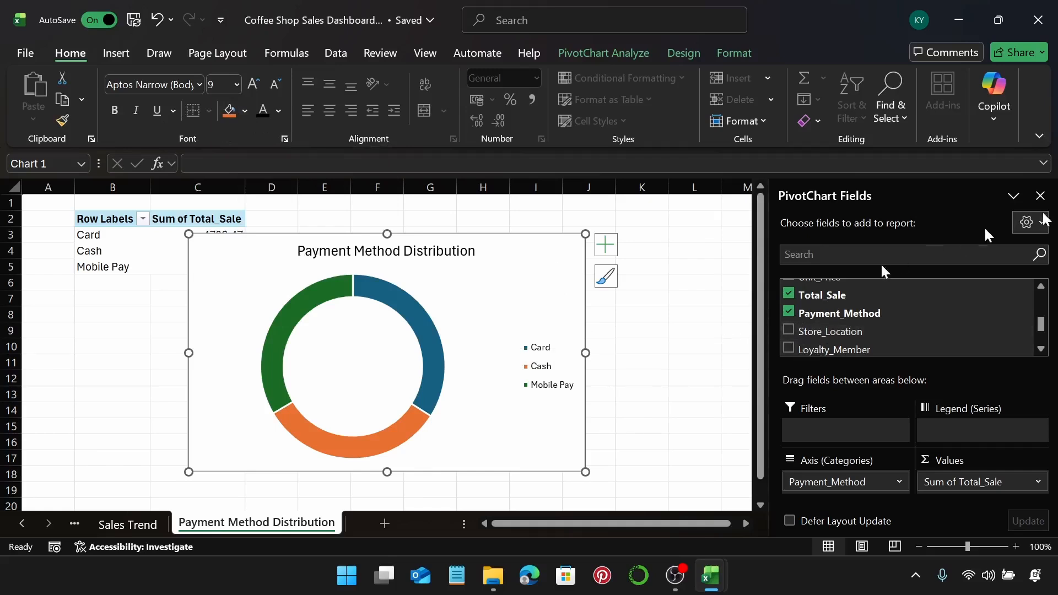
pyautogui.click(1040, 196)
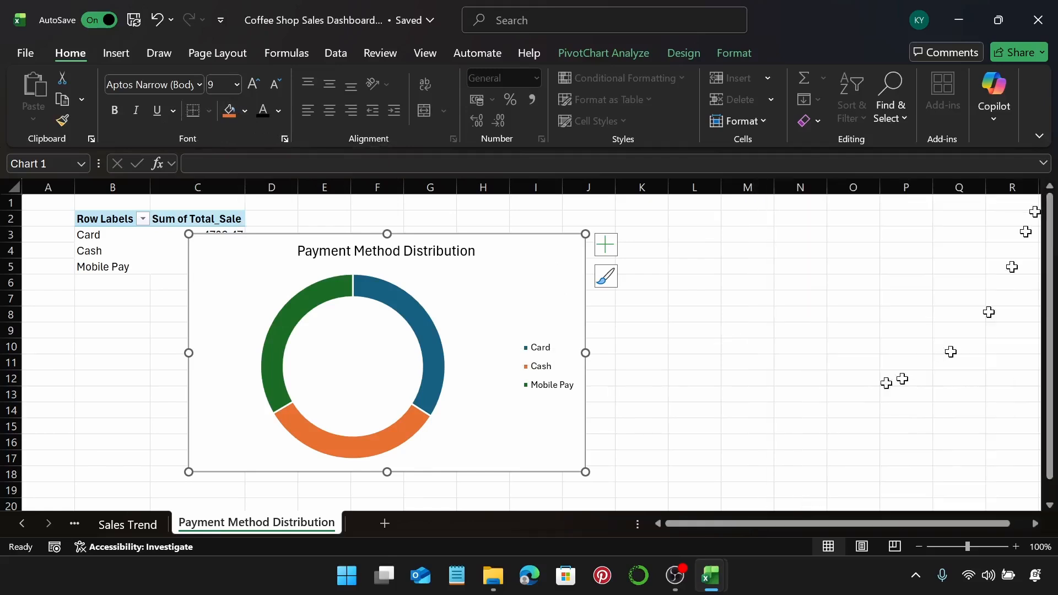
# Format the doughnut chart area with a white border and rounded corners.
pyautogui.rightClick(530, 286)
pyautogui.scroll(-3, 633, 467)
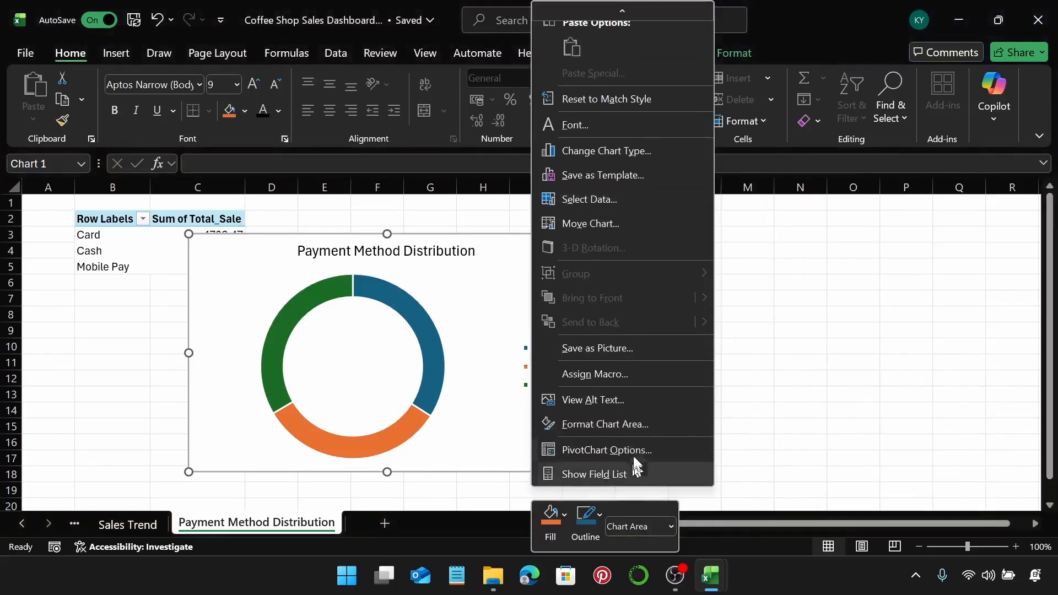
pyautogui.click(633, 426)
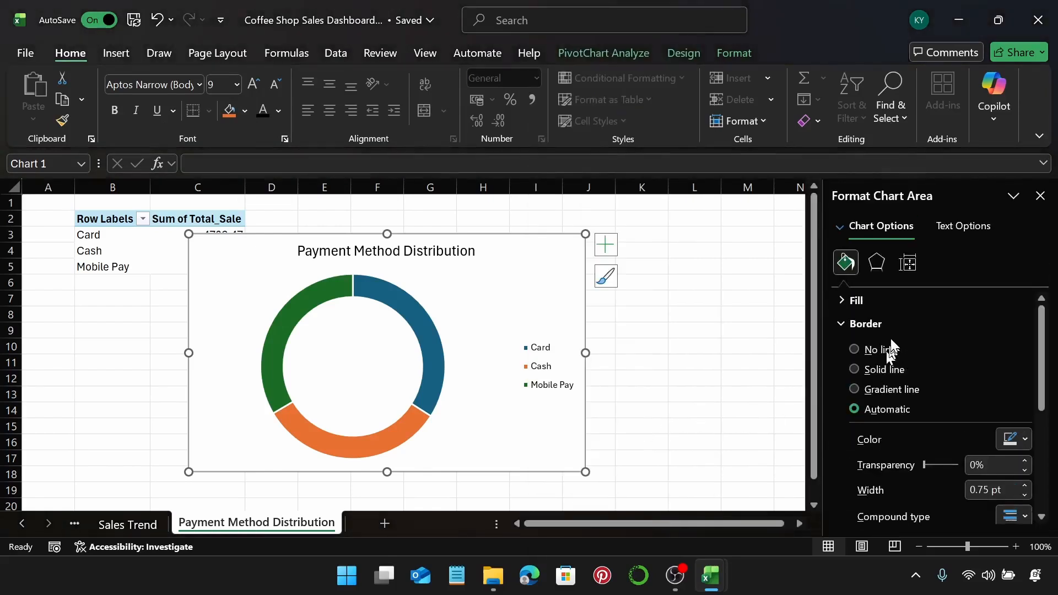
pyautogui.click(1006, 444)
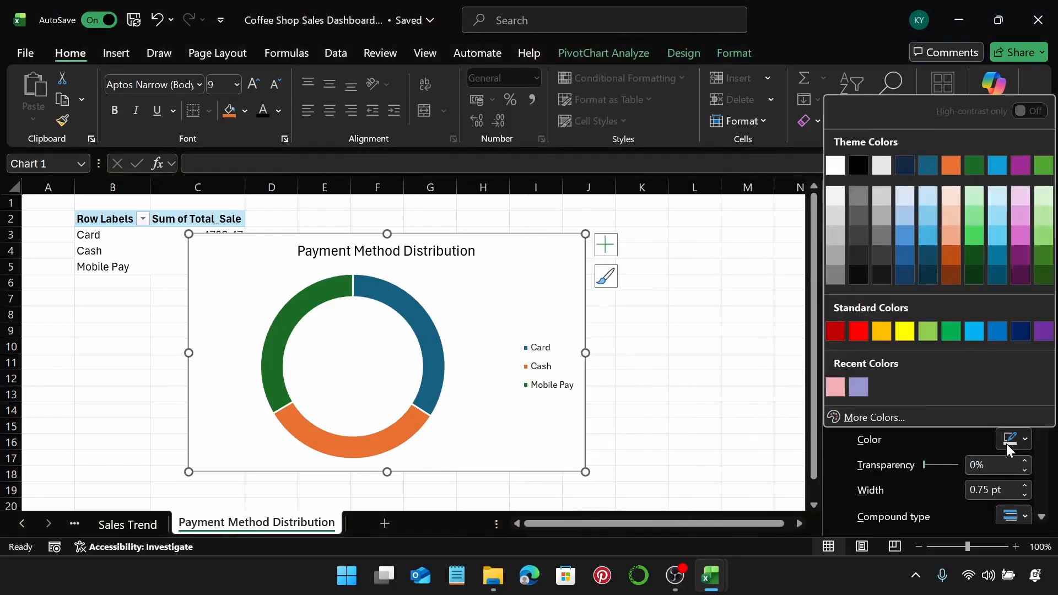
pyautogui.click(834, 168)
pyautogui.scroll(-5, 909, 468)
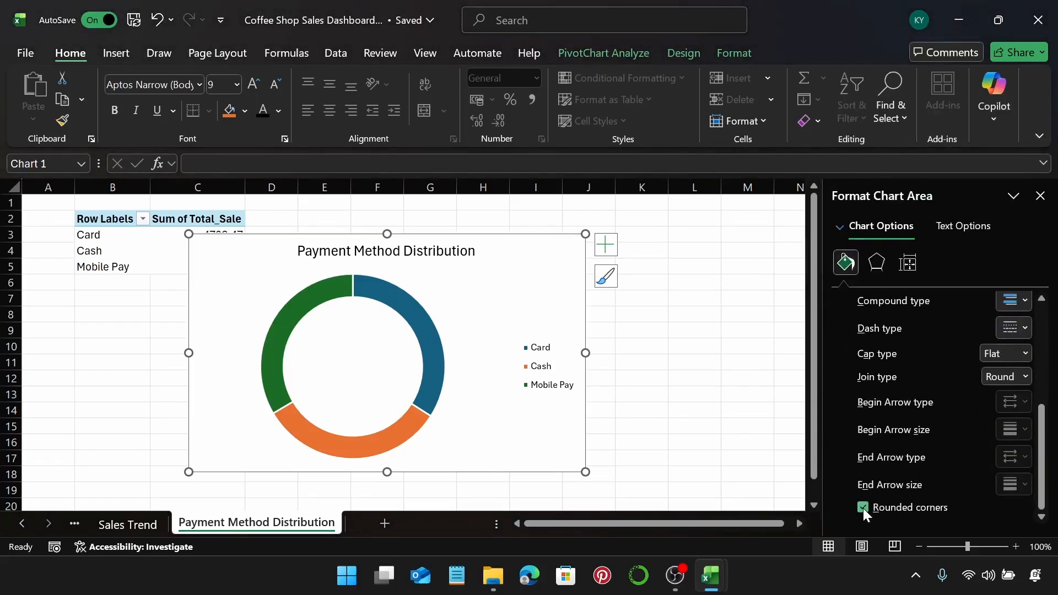
# Fill the doughnut chart's Card slice with the recently used lavender color.
pyautogui.click(408, 312)
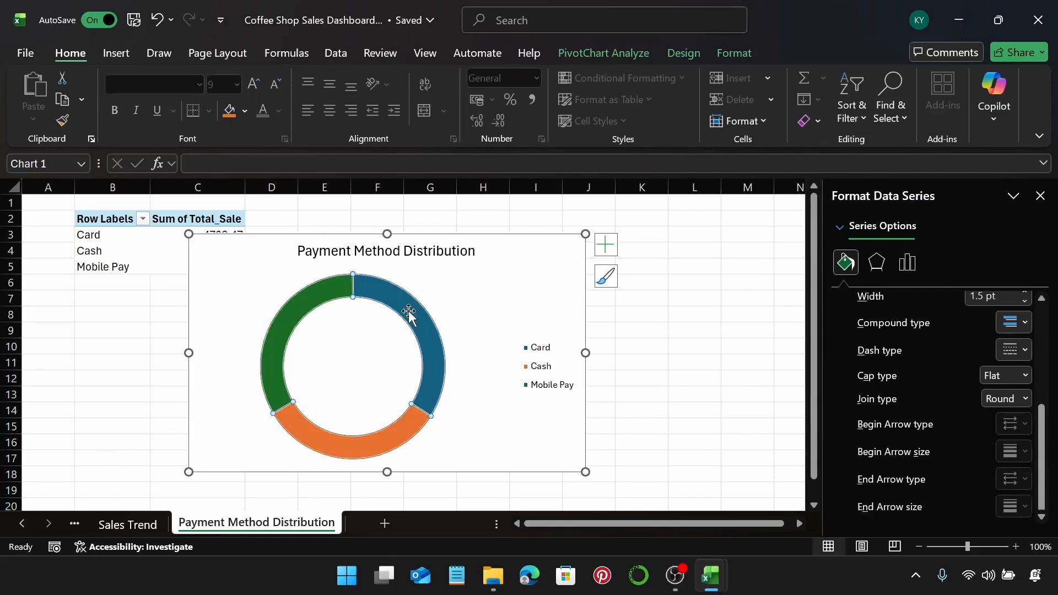
pyautogui.click(408, 312)
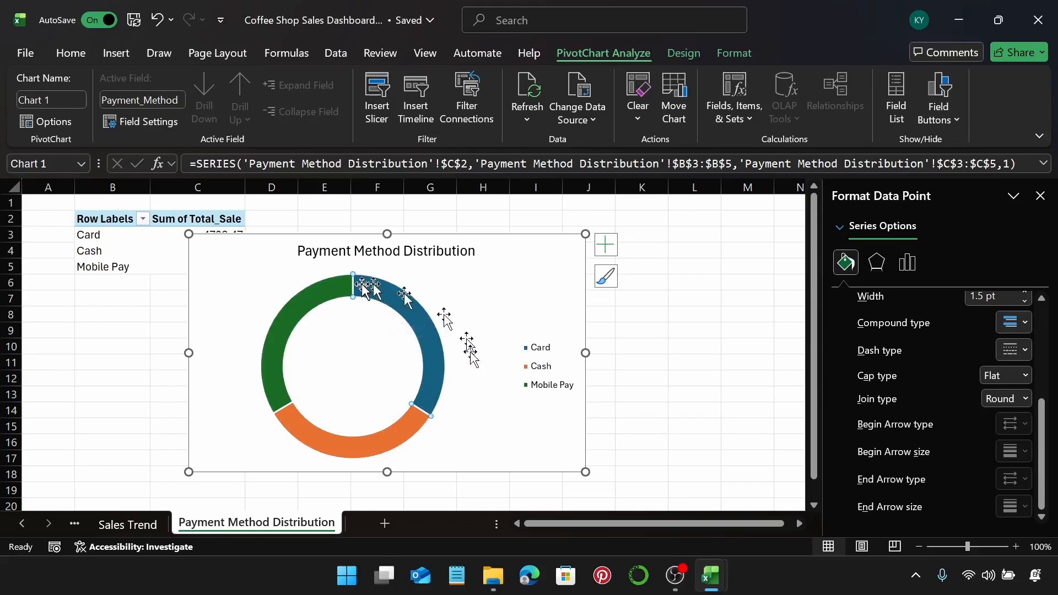
pyautogui.scroll(5, 876, 346)
pyautogui.click(879, 325)
pyautogui.click(854, 300)
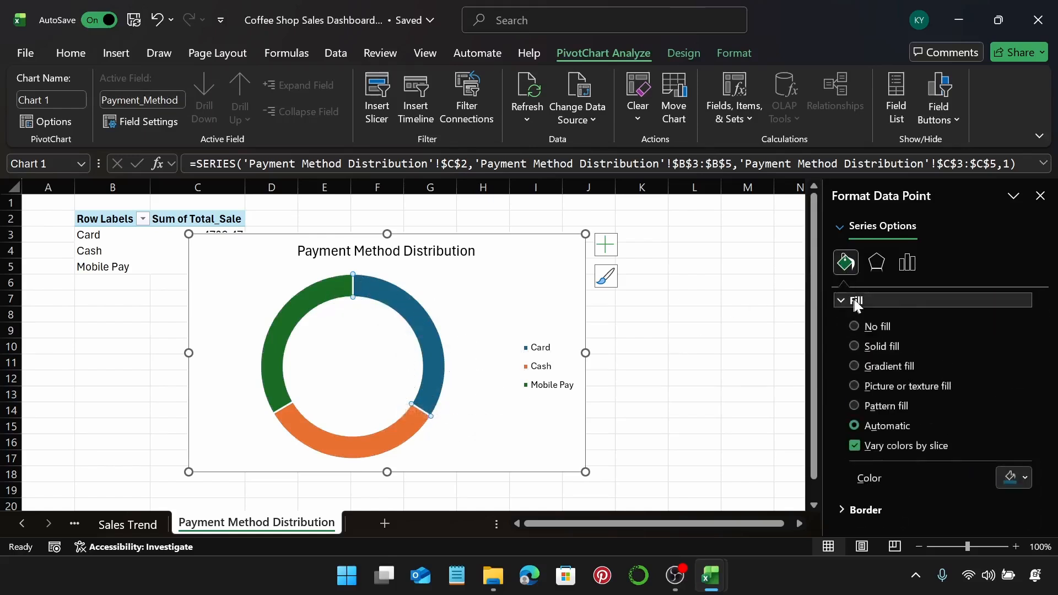
pyautogui.click(1020, 484)
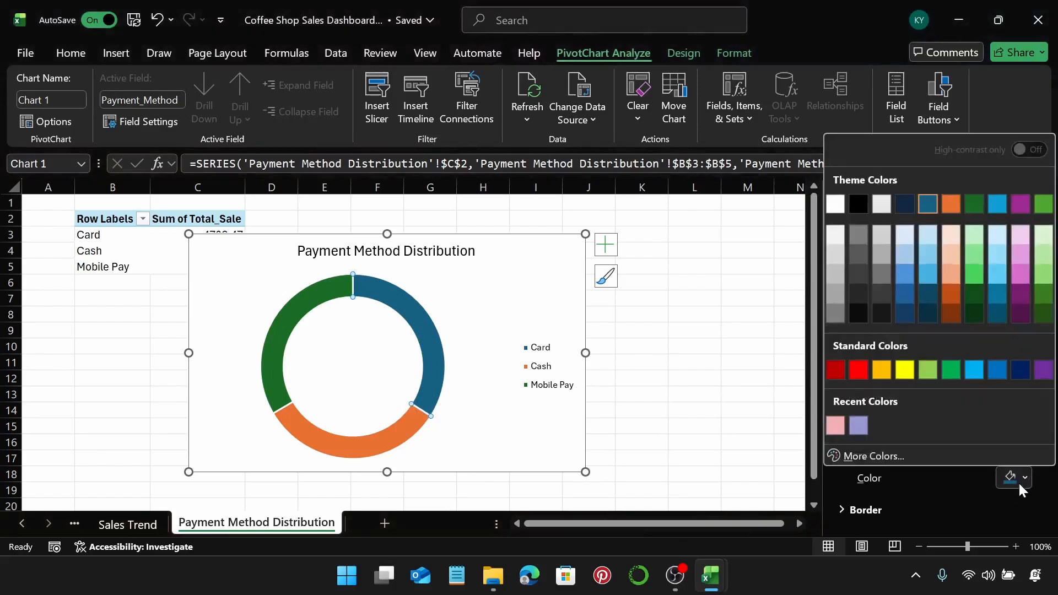
pyautogui.click(860, 424)
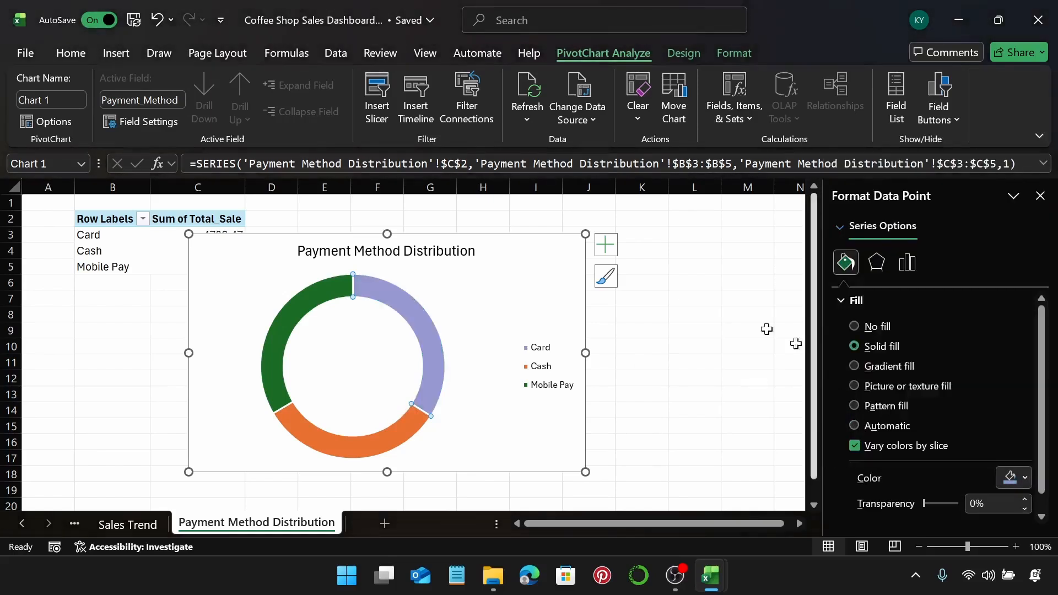
# Fill the doughnut chart's Cash slice with the recently used light pink color.
pyautogui.click(371, 447)
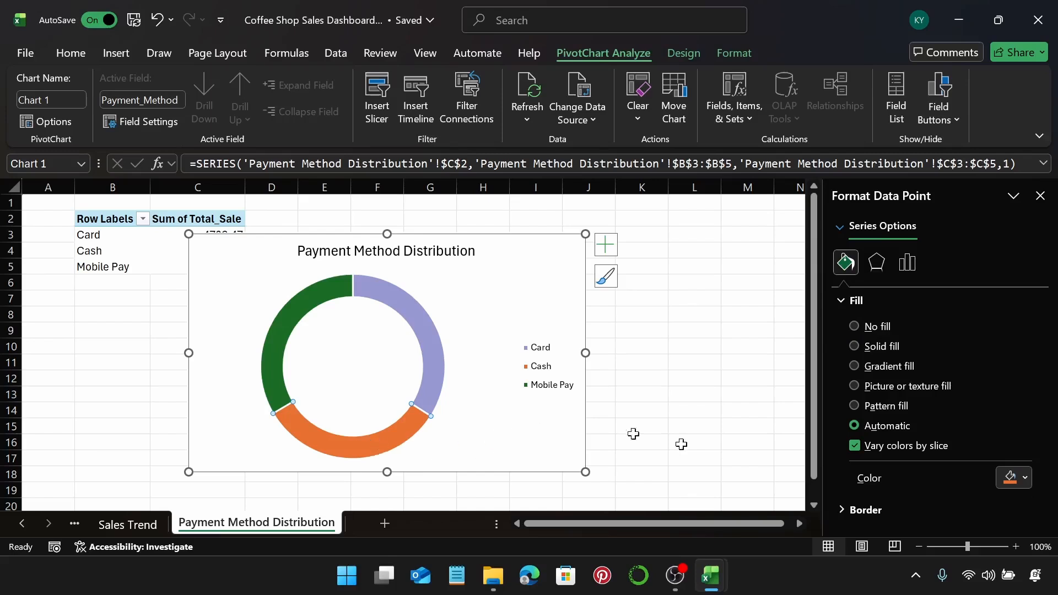
pyautogui.click(1013, 475)
pyautogui.click(858, 425)
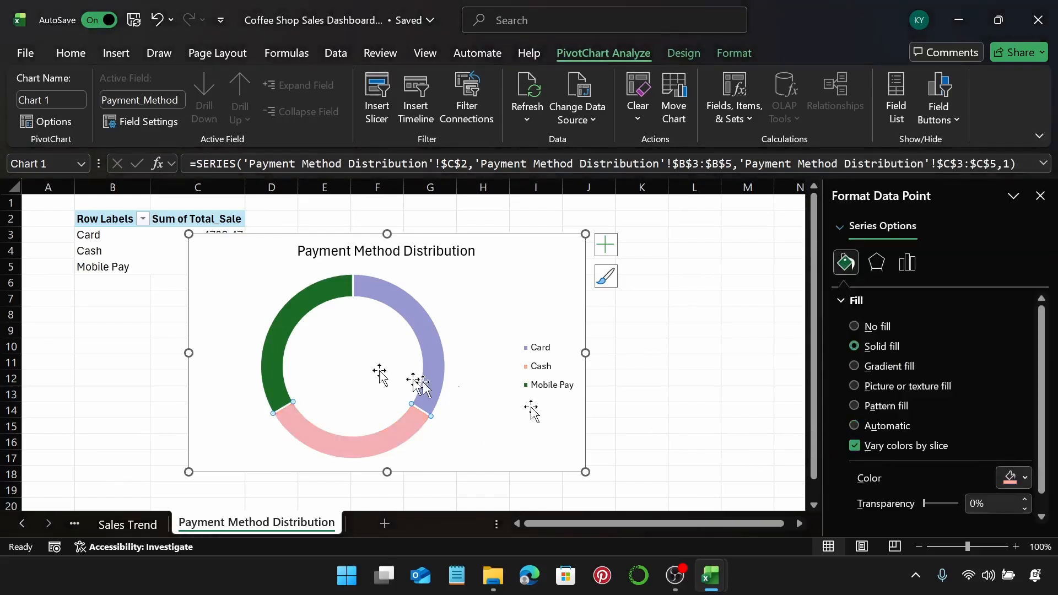
# Fill the doughnut chart's Mobile Pay slice with the custom color #b5d5c5.
pyautogui.click(284, 319)
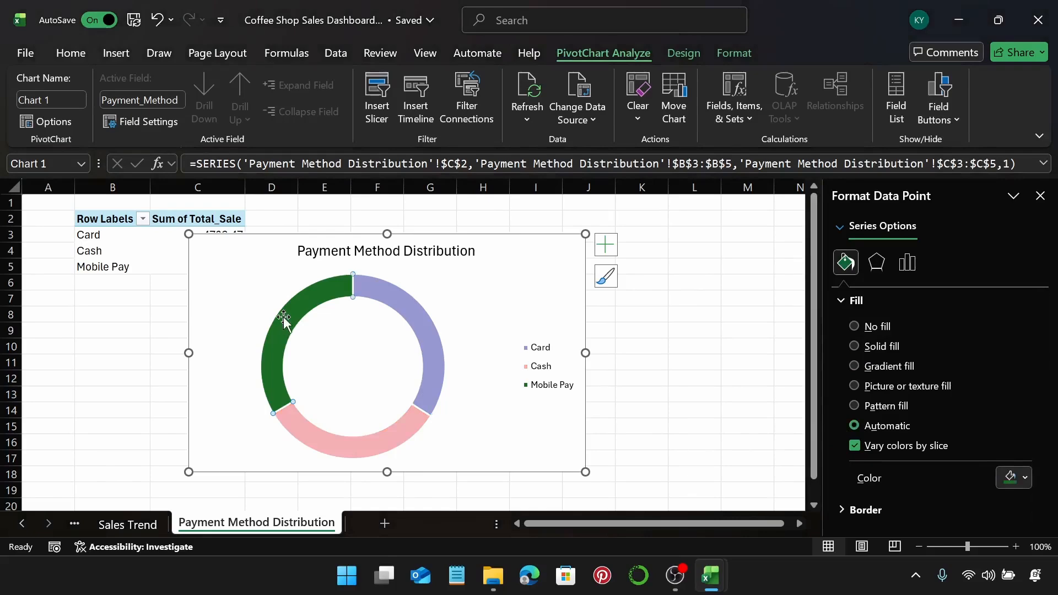
pyautogui.click(1008, 477)
pyautogui.click(873, 457)
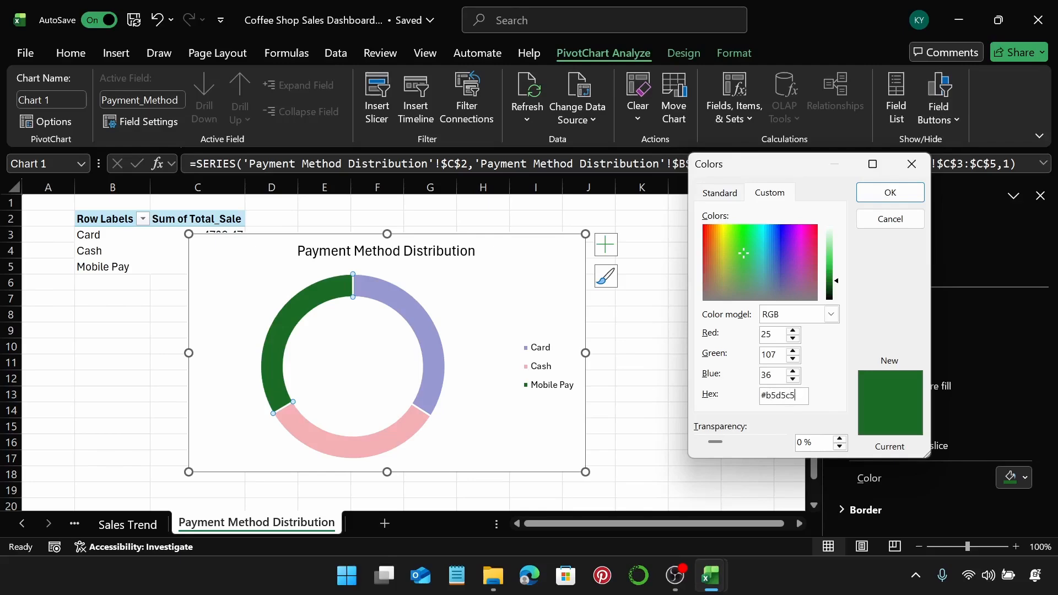
pyautogui.press('Return')
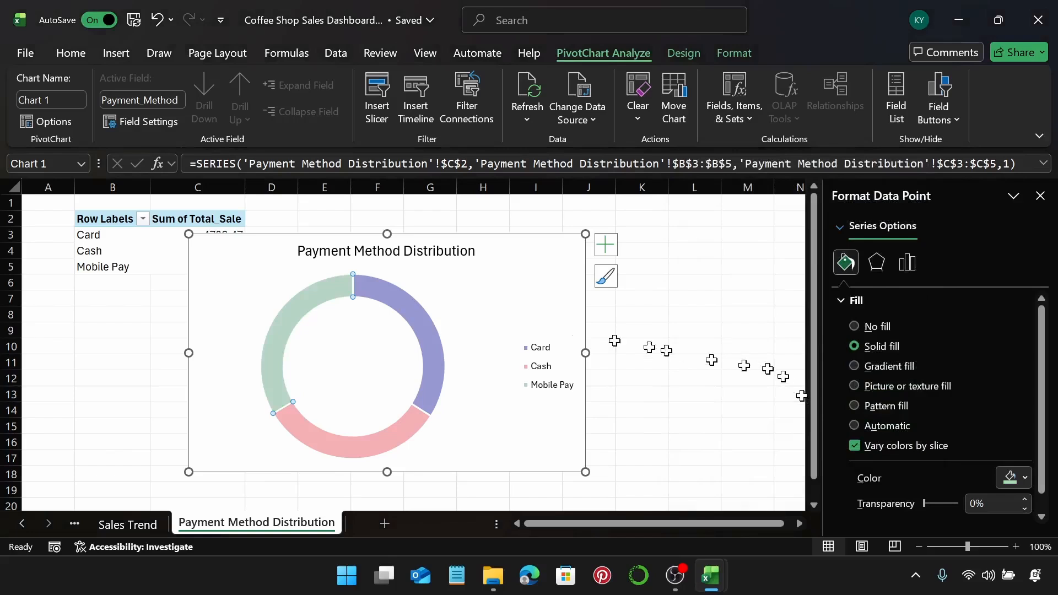
pyautogui.click(532, 309)
pyautogui.click(634, 330)
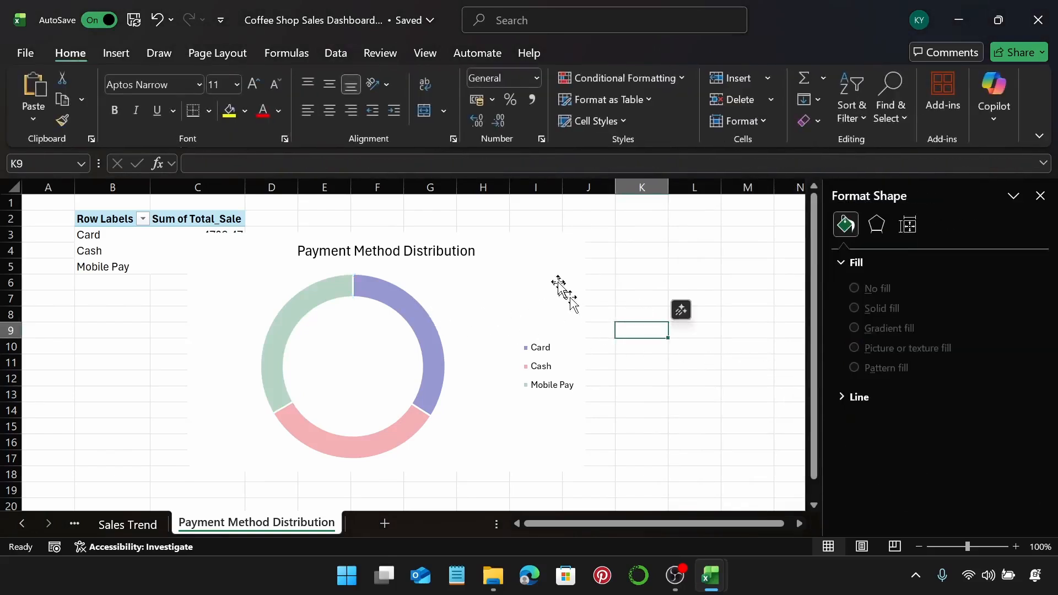
pyautogui.click(583, 321)
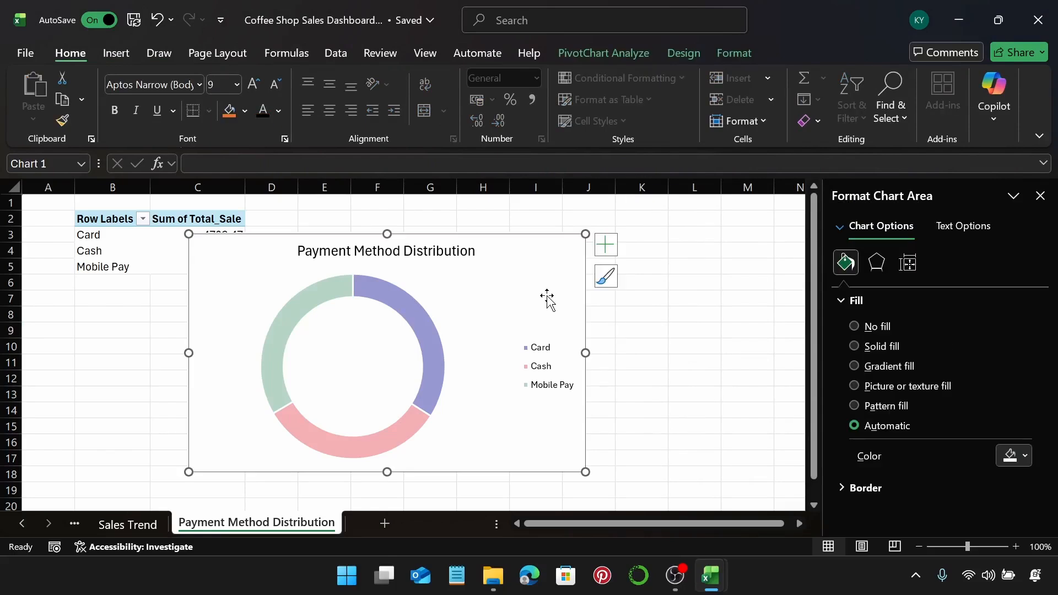
# Add a new worksheet and name it "Sales by Time of Day".
pyautogui.click(384, 523)
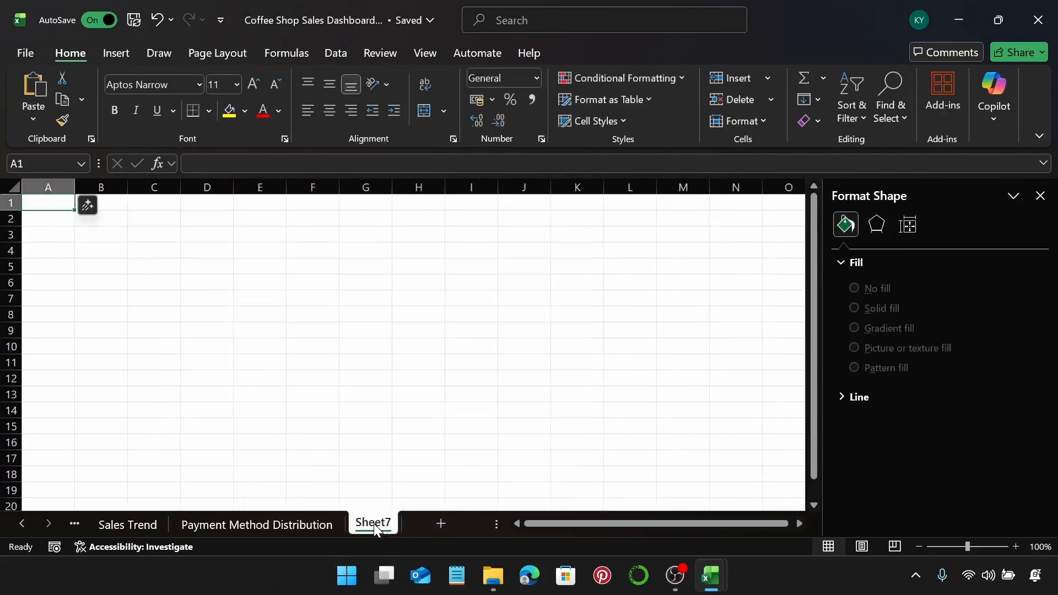
pyautogui.doubleClick(373, 523)
pyautogui.write('Sales by')
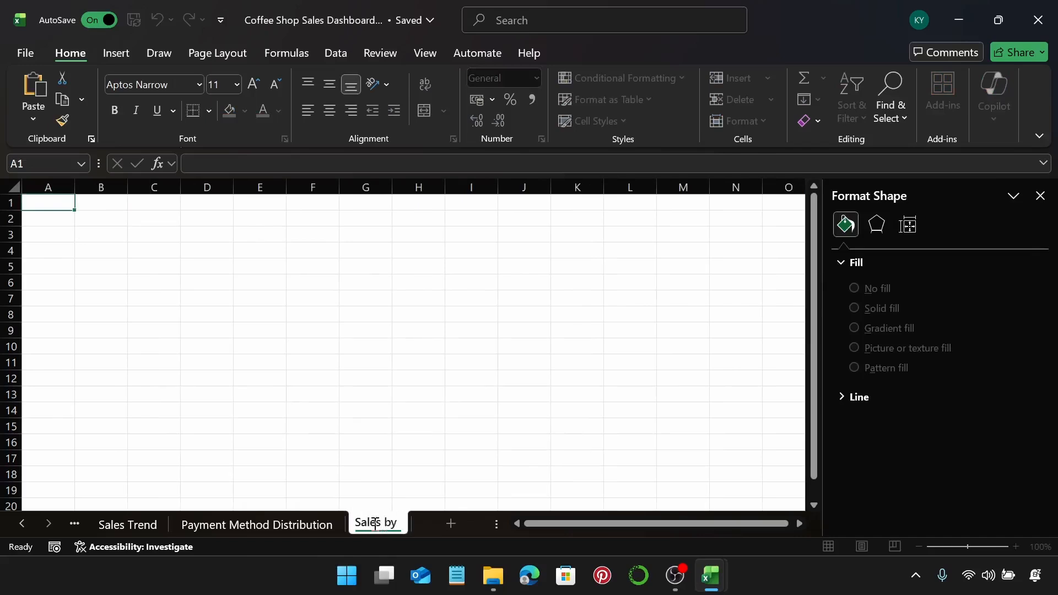
pyautogui.write(' Time of')
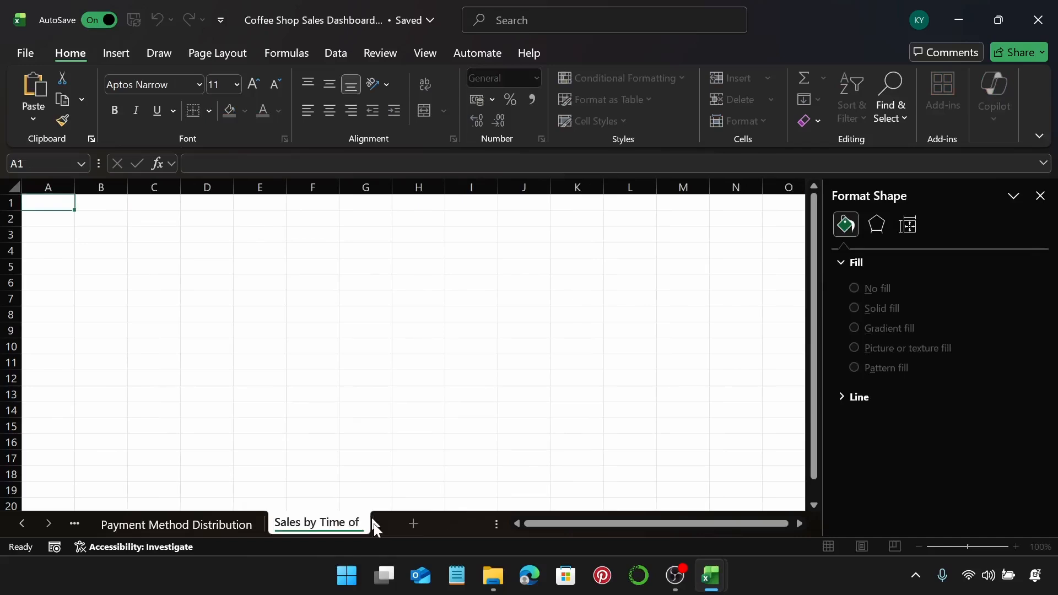
pyautogui.write(' Day')
pyautogui.press('Return')
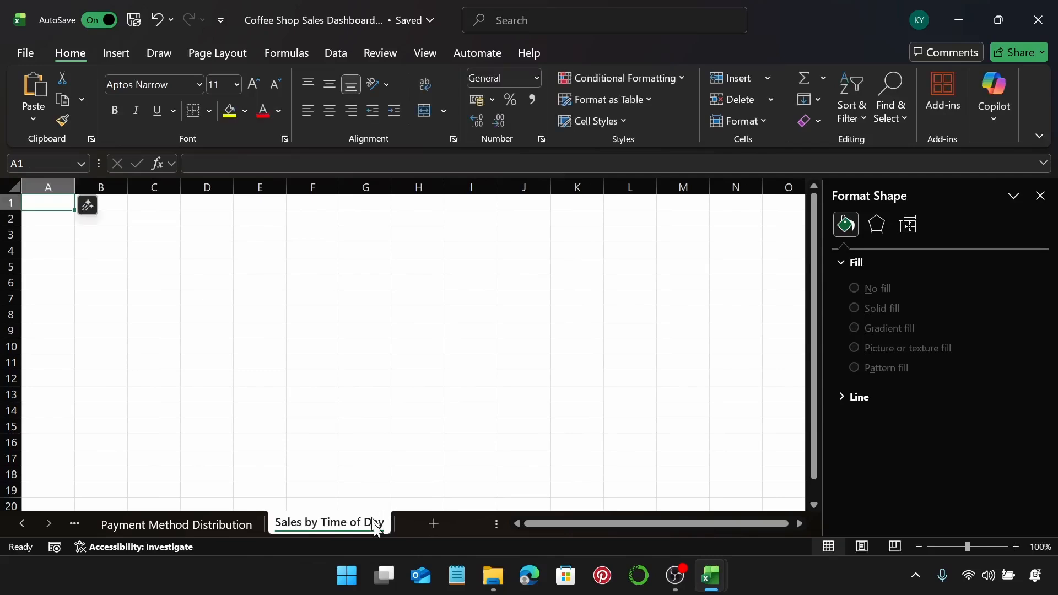
# Insert a PivotTable based on Table1 at cell B2 of the Sales by Time of Day sheet.
pyautogui.click(110, 219)
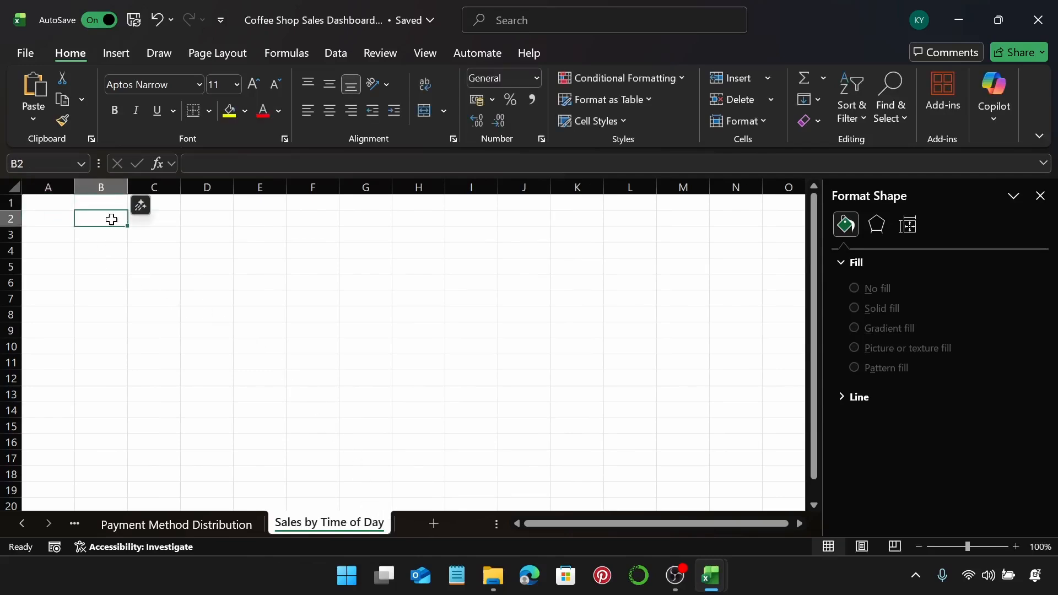
pyautogui.click(108, 51)
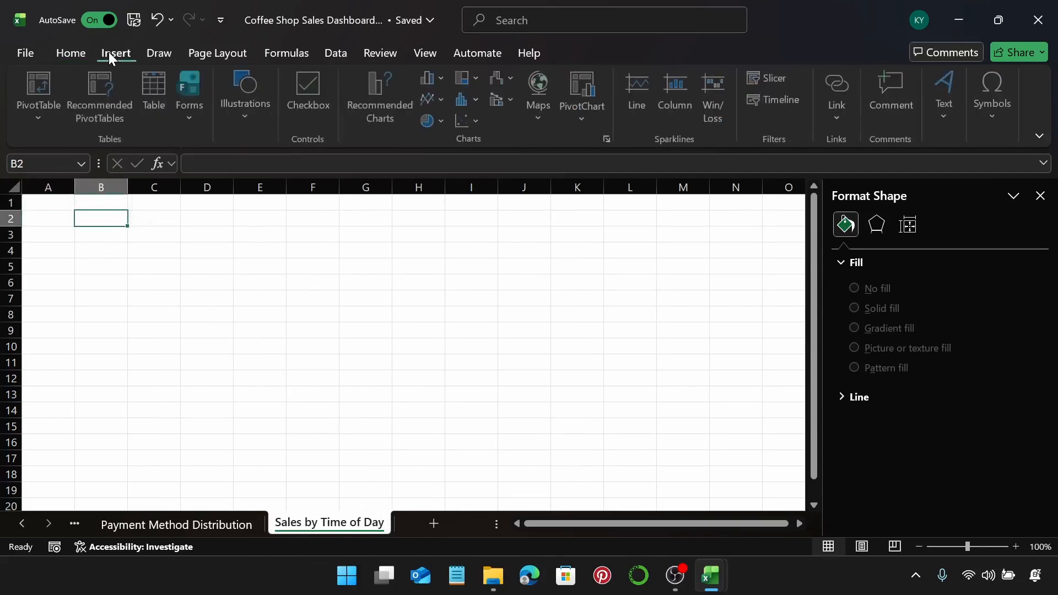
pyautogui.click(44, 83)
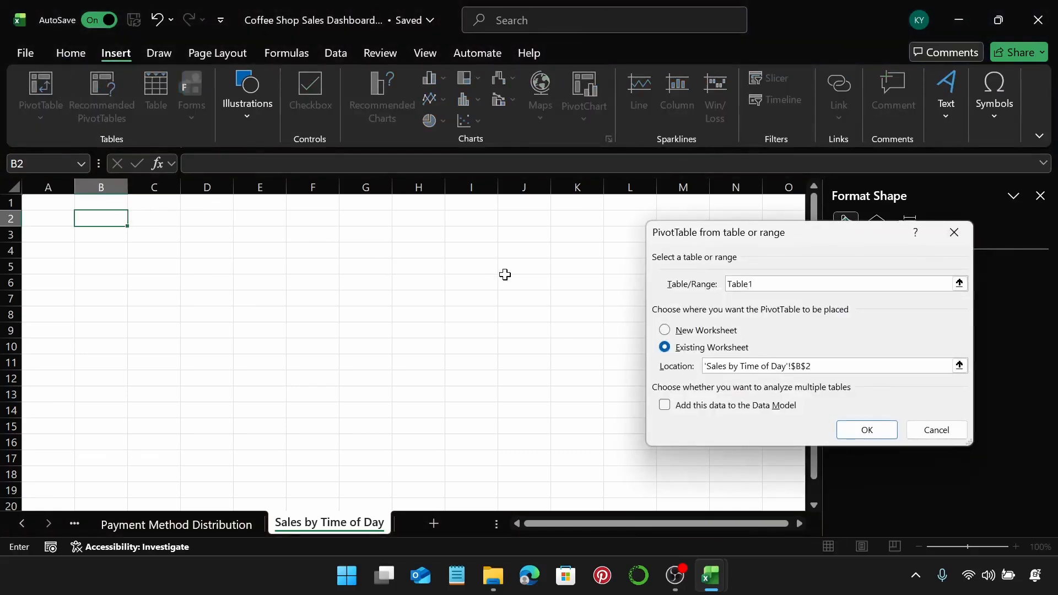
pyautogui.press('Return')
# Set up the PivotTable with Hour as rows and the sum of Total_Sale as values.
pyautogui.scroll(-5, 878, 322)
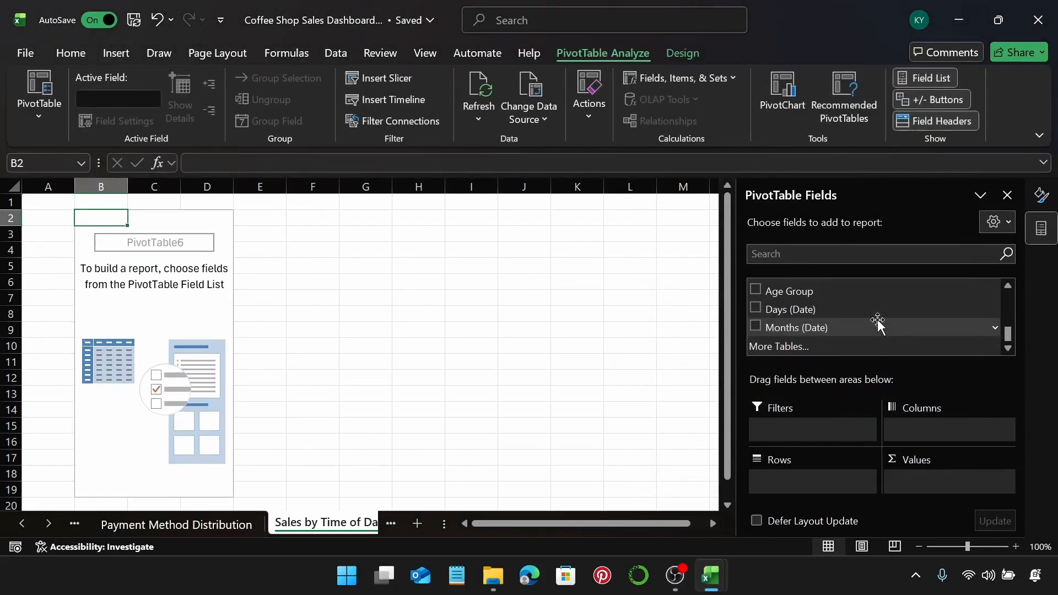
pyautogui.scroll(1, 878, 322)
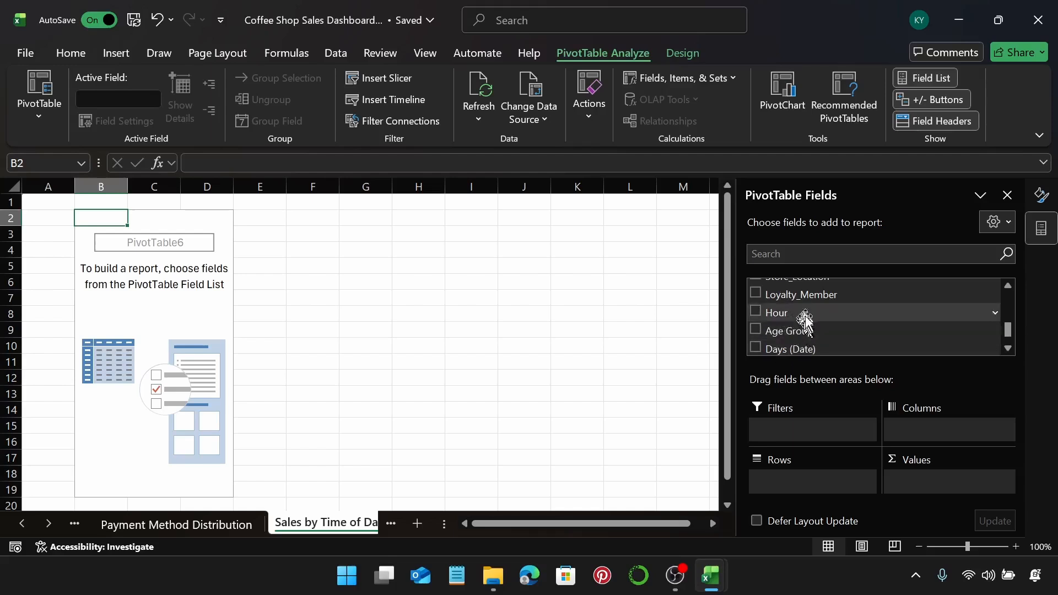
pyautogui.moveTo(809, 313); pyautogui.dragTo(807, 480)
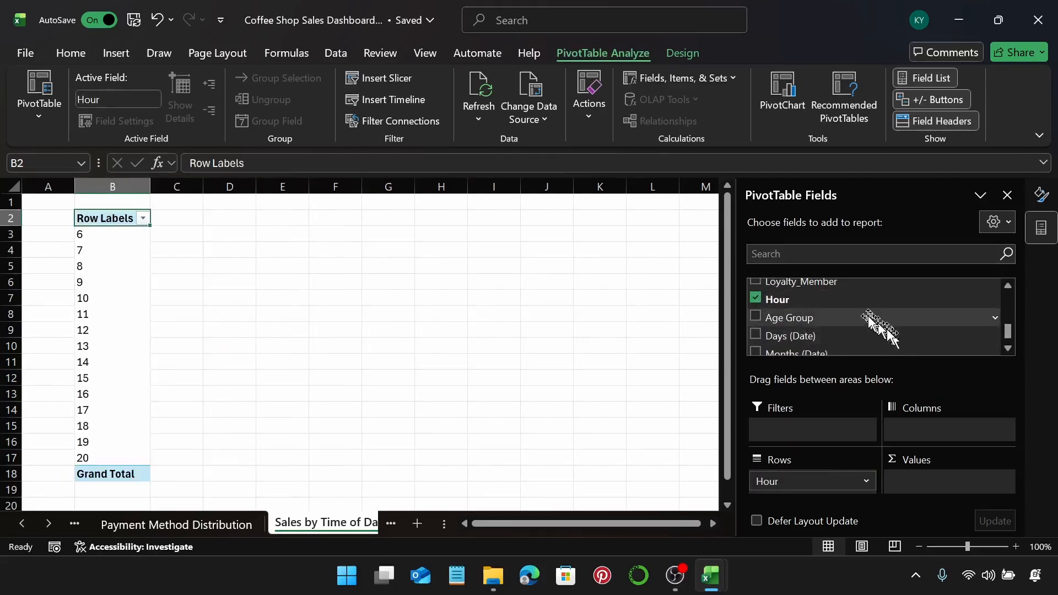
pyautogui.scroll(3, 870, 317)
pyautogui.moveTo(809, 308); pyautogui.dragTo(936, 481)
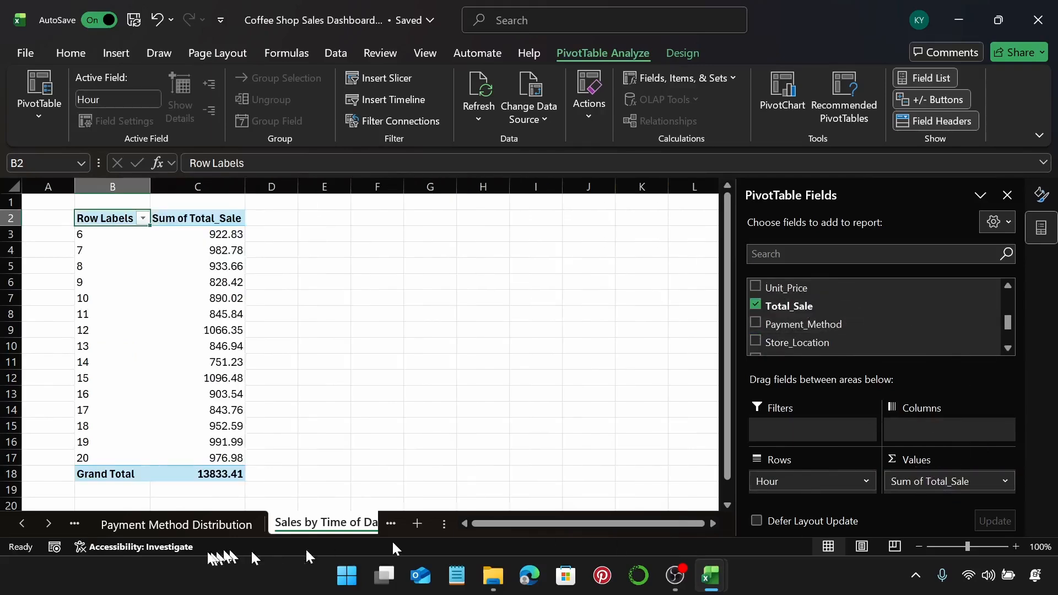
# Remove the Grand Total row from the hourly sales PivotTable.
pyautogui.click(94, 476)
pyautogui.rightClick(94, 476)
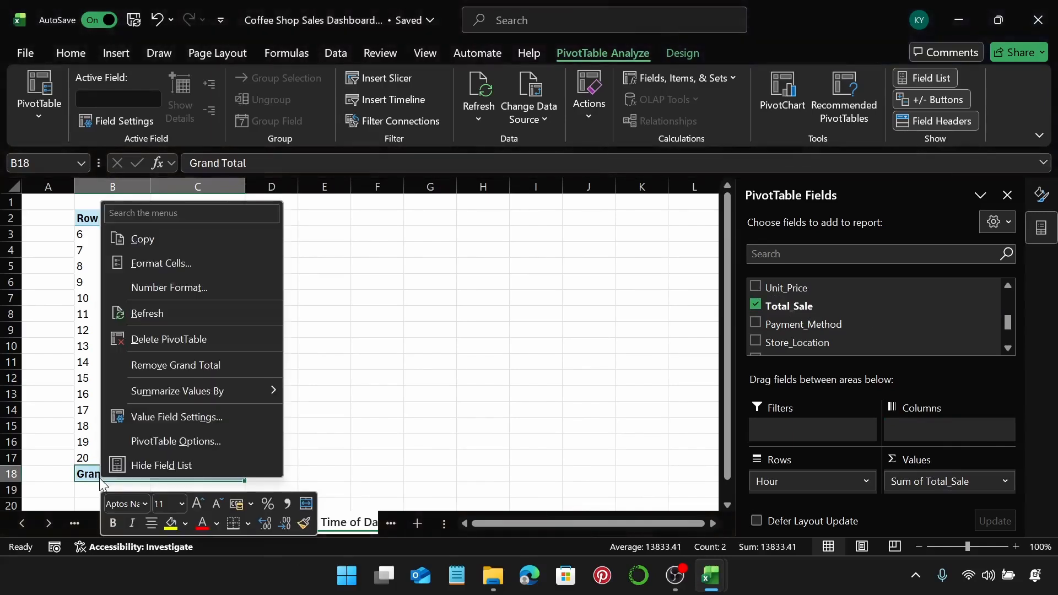
pyautogui.click(208, 361)
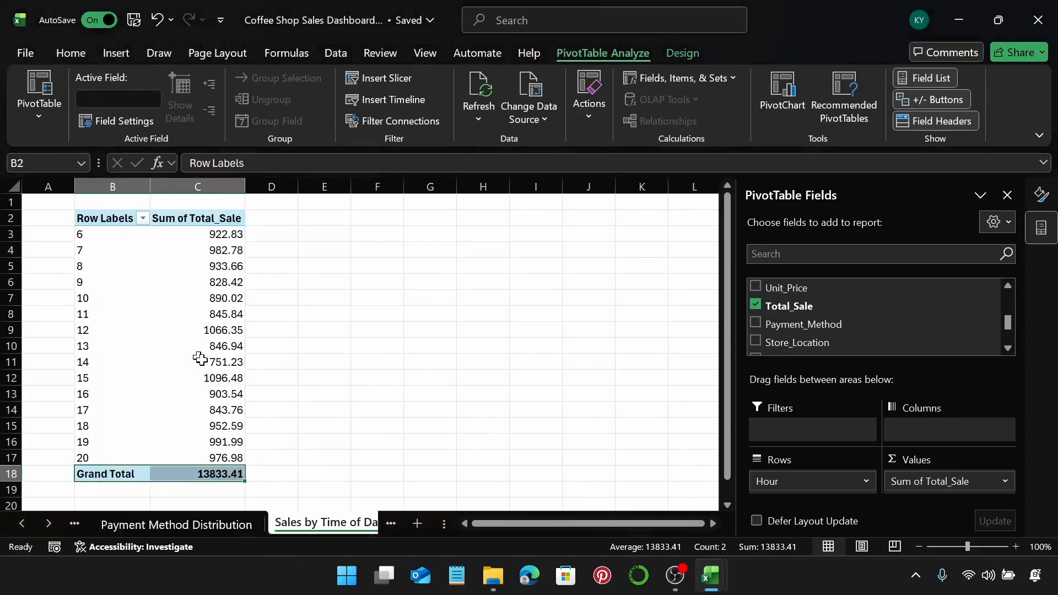
# Insert a 2-D line chart from the hourly sales PivotTable and place it beside the table, starting at column D.
pyautogui.click(221, 247)
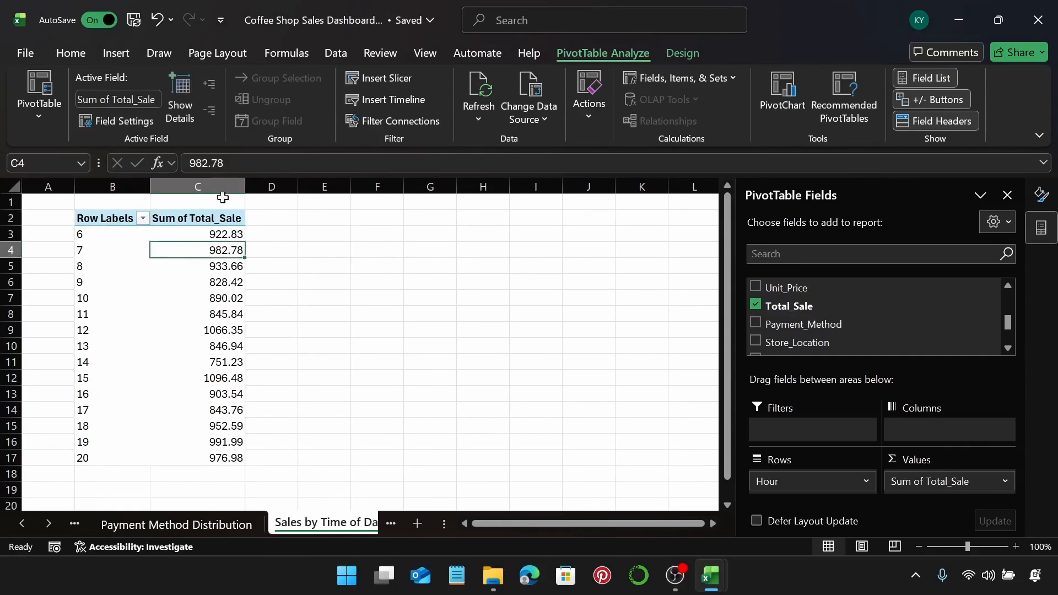
pyautogui.click(125, 57)
pyautogui.click(433, 100)
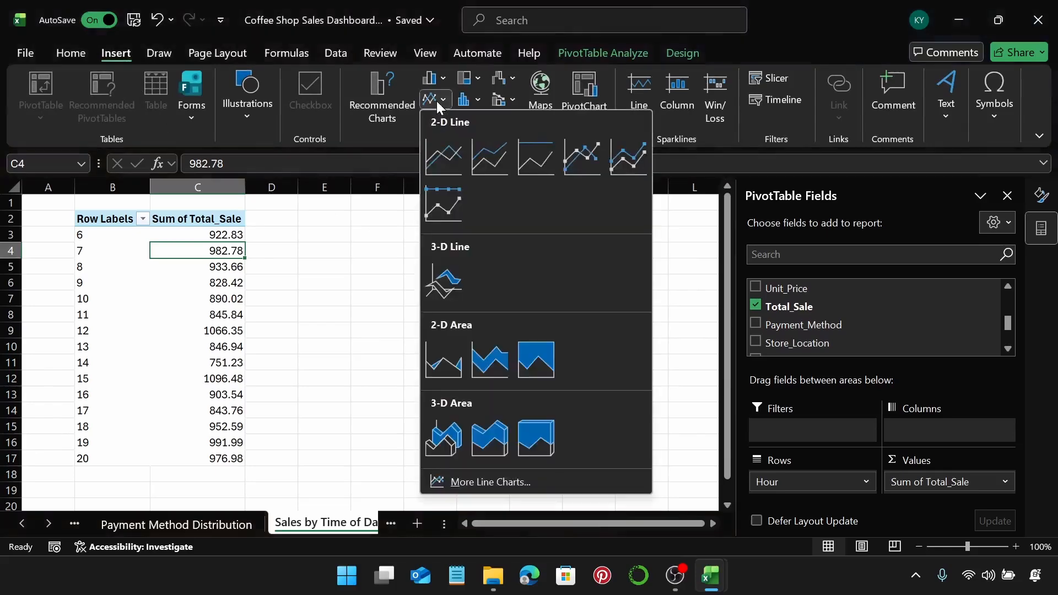
pyautogui.click(449, 151)
pyautogui.moveTo(417, 259); pyautogui.dragTo(516, 241)
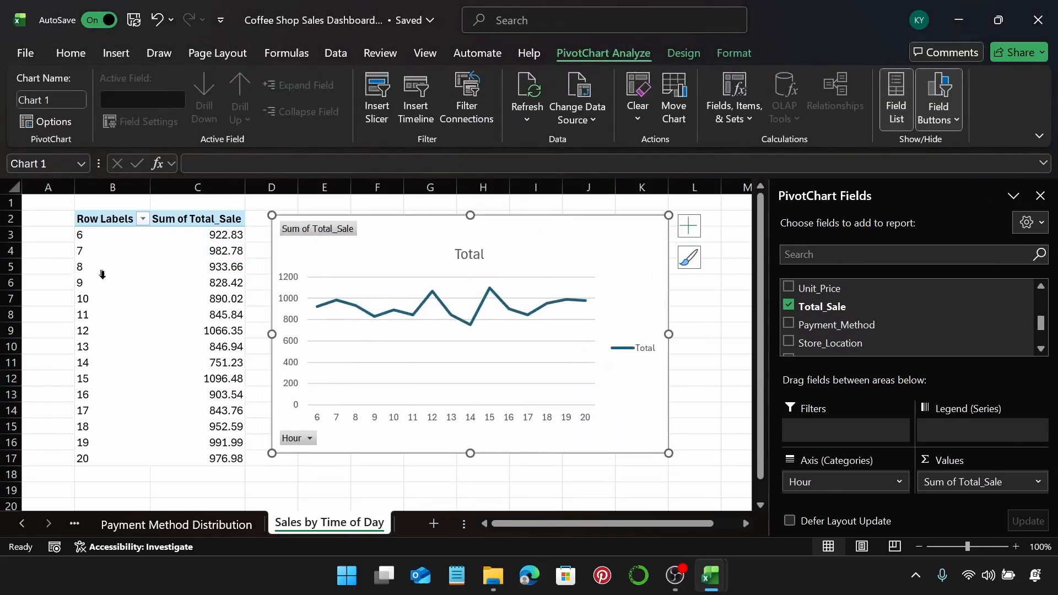
# Format the Sum of Total_Sale values in C3:C17 with the dollar Accounting number format.
pyautogui.click(198, 237)
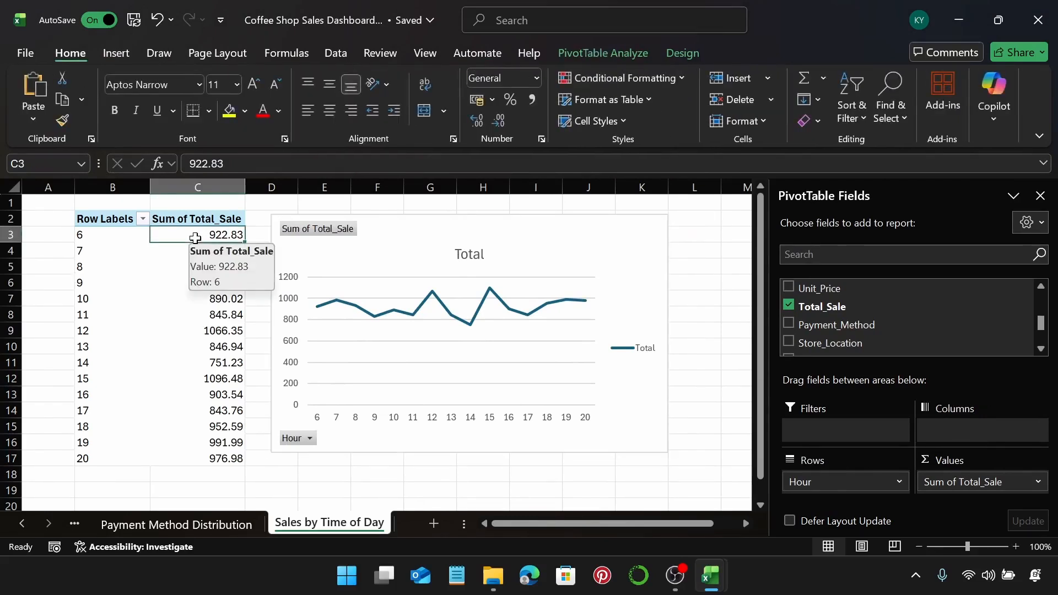
pyautogui.hotkey('ctrl', 'shift', 'Down')
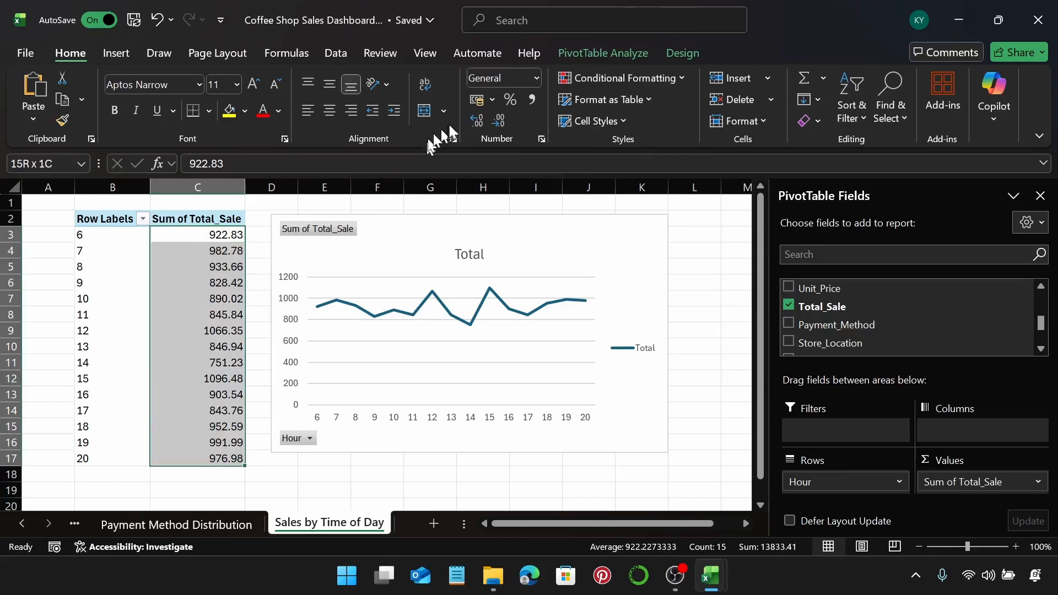
pyautogui.click(492, 100)
pyautogui.click(502, 114)
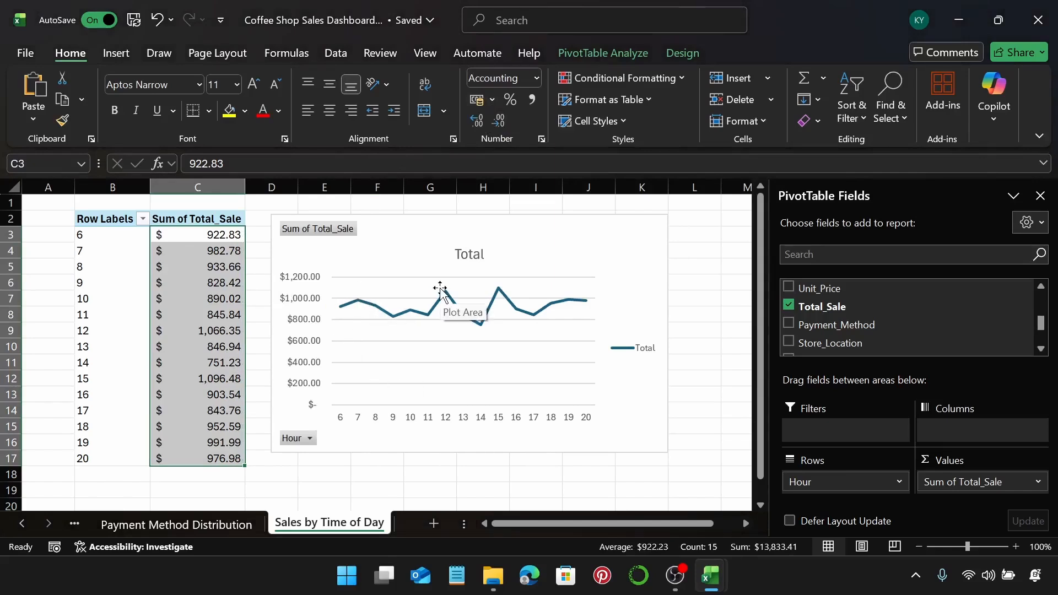
# Hide all field buttons on the hourly sales line chart and change its title to Hourly Sales Trend.
pyautogui.rightClick(342, 232)
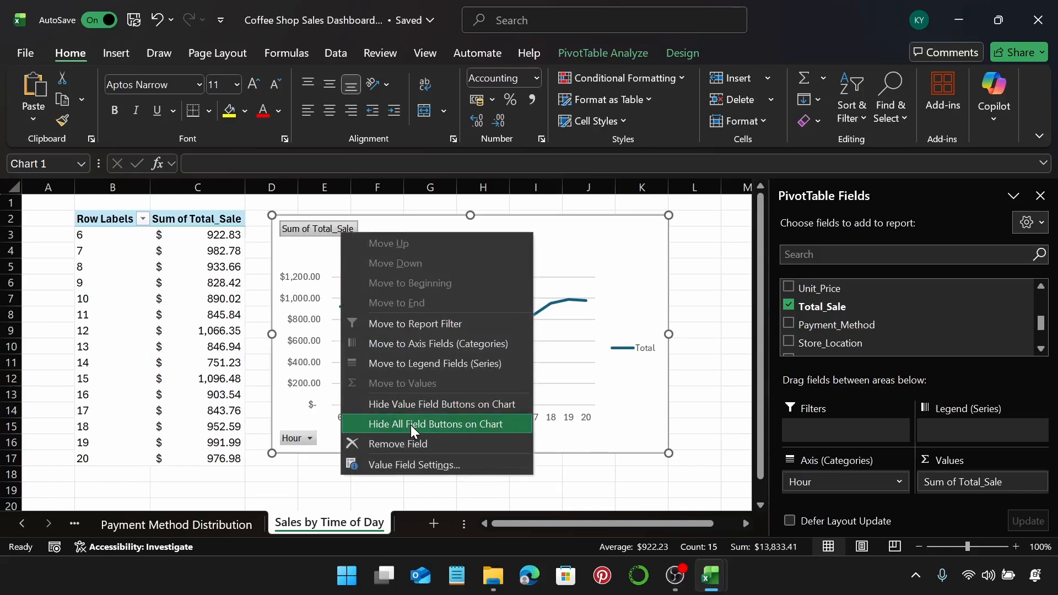
pyautogui.click(412, 425)
pyautogui.click(478, 233)
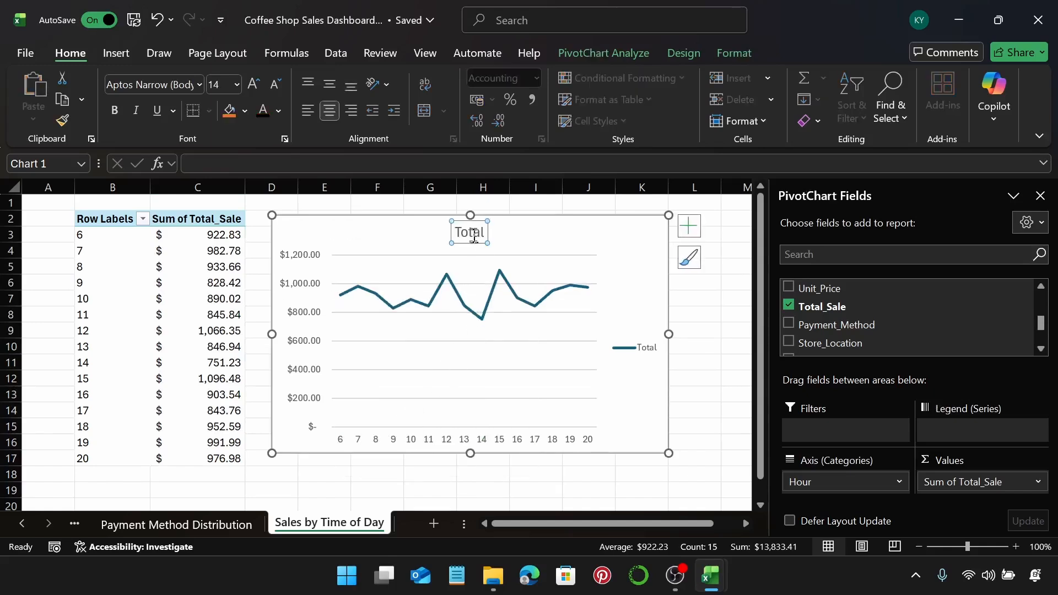
pyautogui.moveTo(455, 234); pyautogui.dragTo(489, 234)
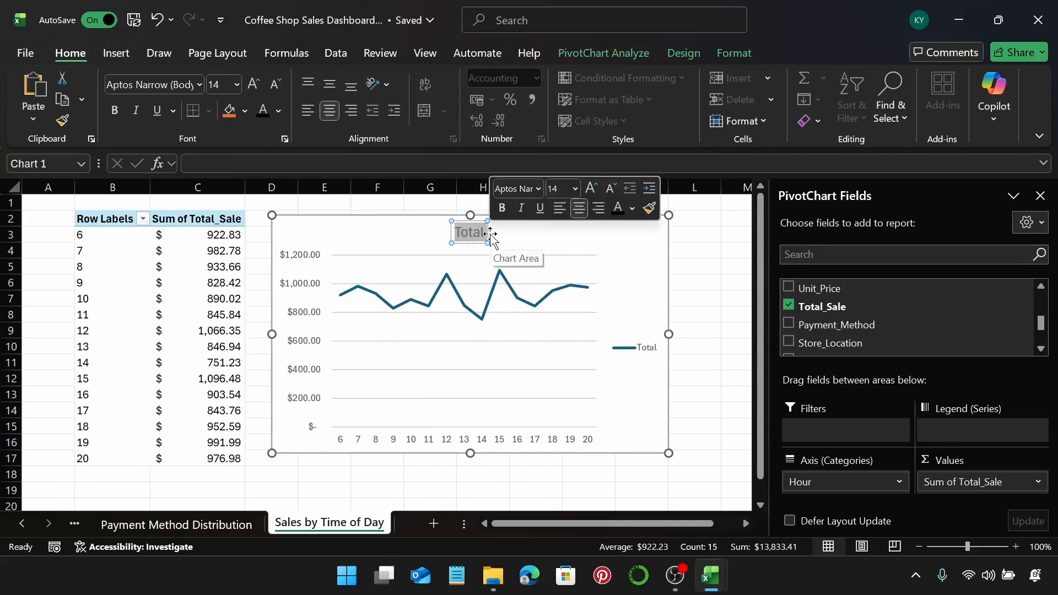
pyautogui.write('Hou')
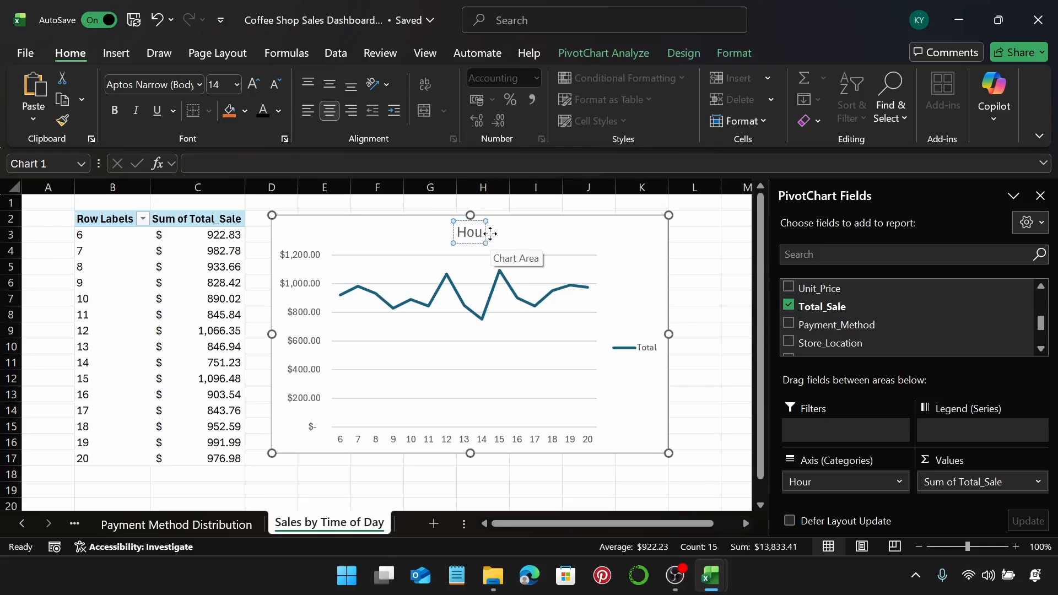
pyautogui.write('rly')
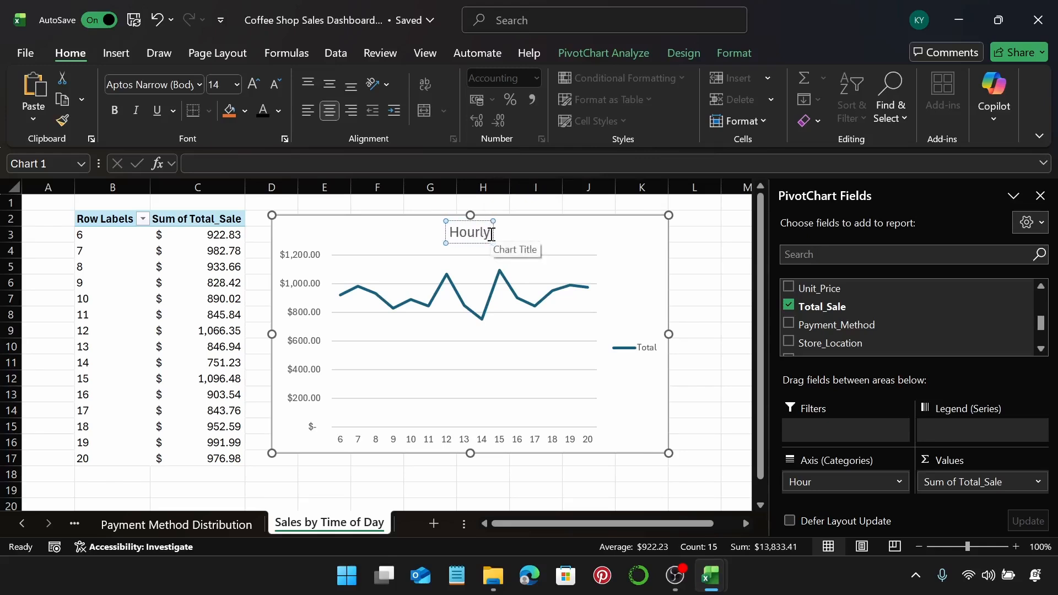
pyautogui.write(' Sales')
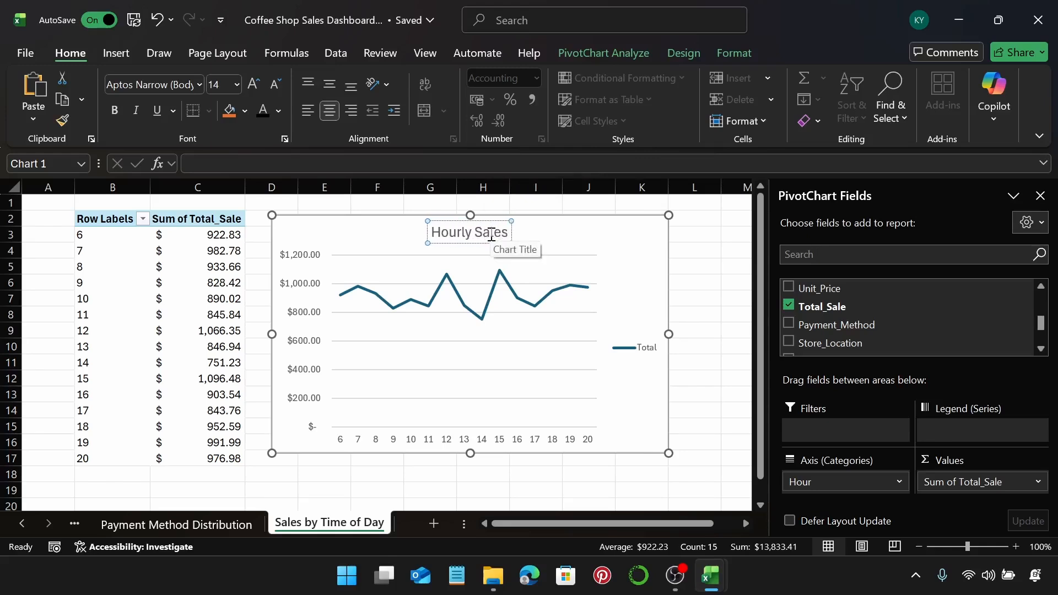
pyautogui.write(' Trend')
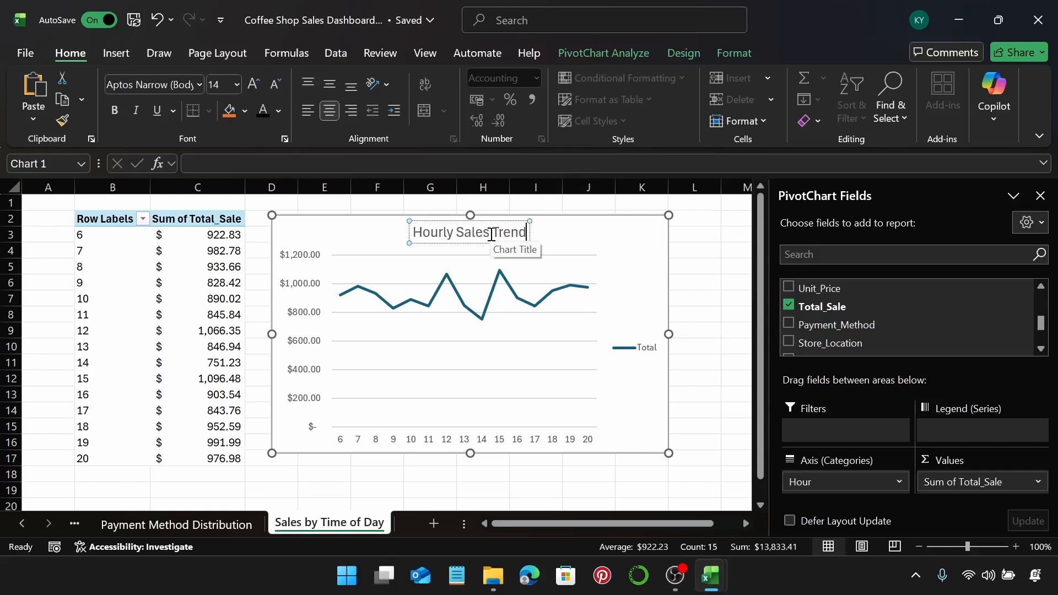
# Make all text in the Hourly Sales Trend chart black and delete the chart's legend.
pyautogui.click(554, 231)
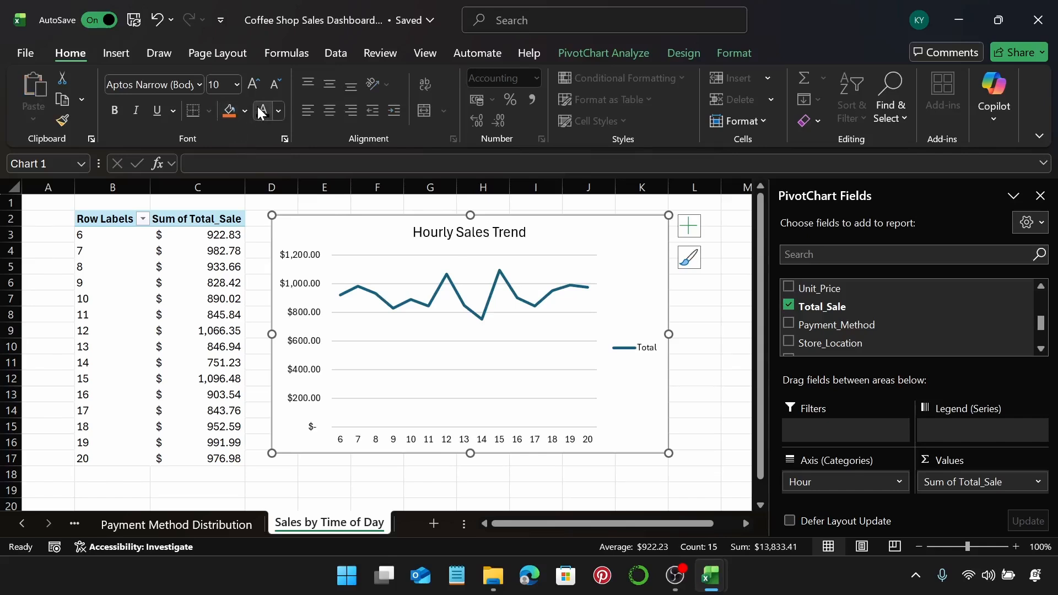
pyautogui.click(616, 351)
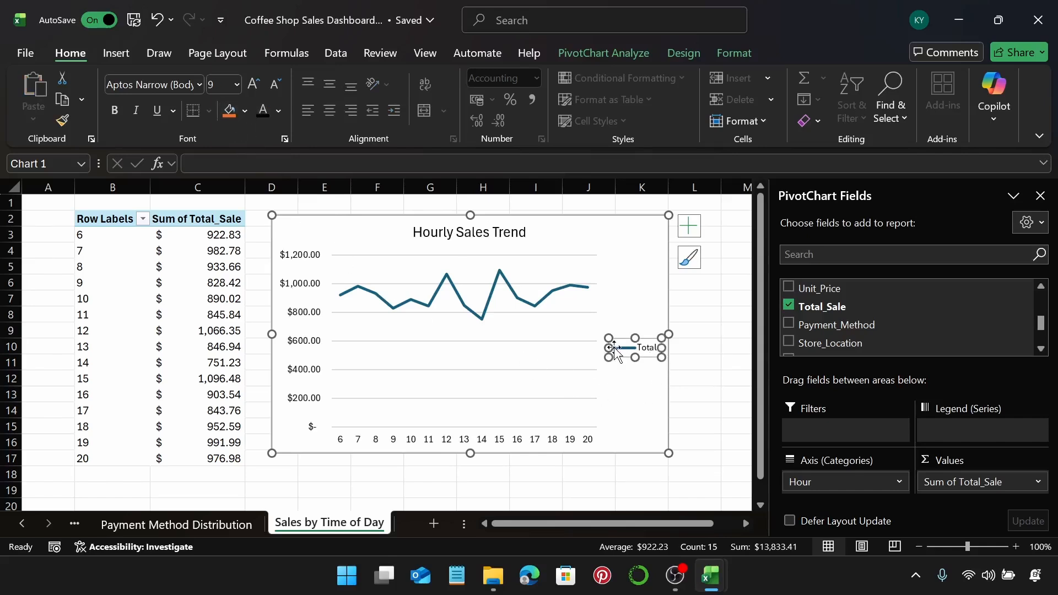
pyautogui.press('Delete')
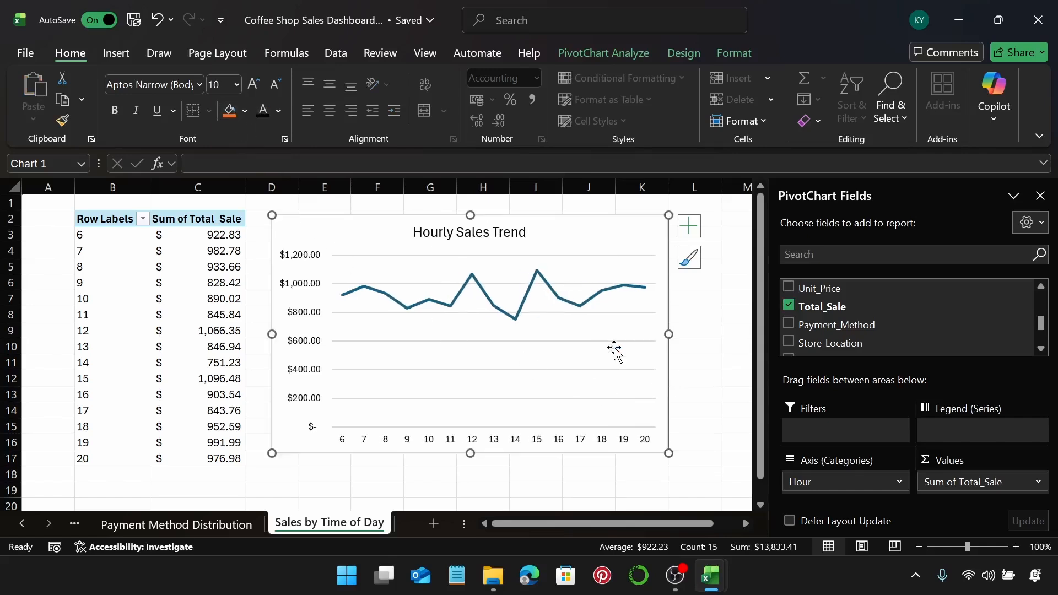
# Format the hourly sales series as a smoothed line in the recently used light purple.
pyautogui.click(580, 306)
pyautogui.rightClick(616, 255)
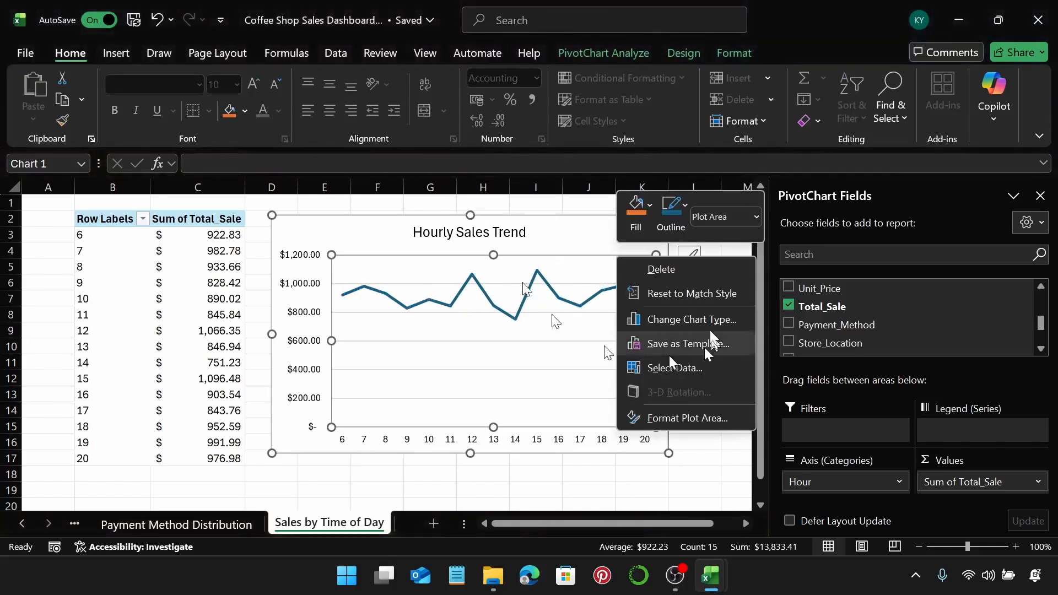
pyautogui.click(605, 241)
pyautogui.rightClick(605, 241)
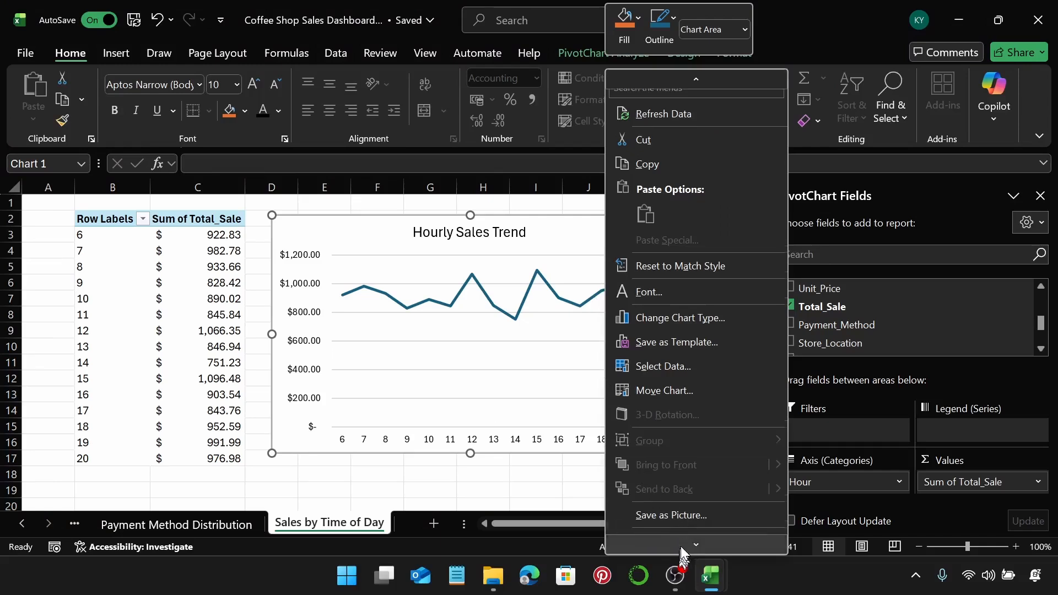
pyautogui.click(693, 492)
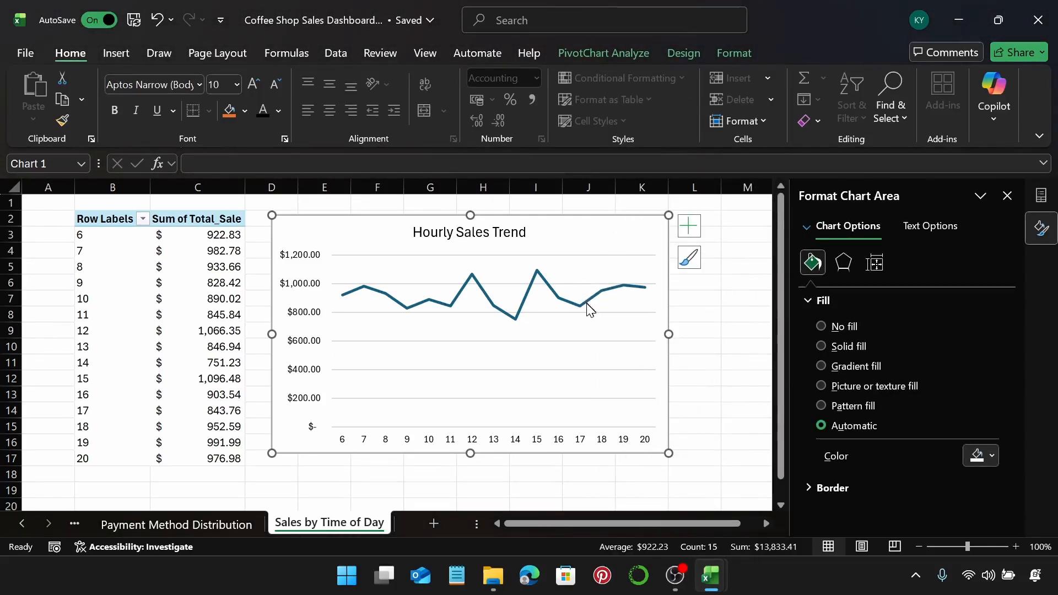
pyautogui.click(589, 308)
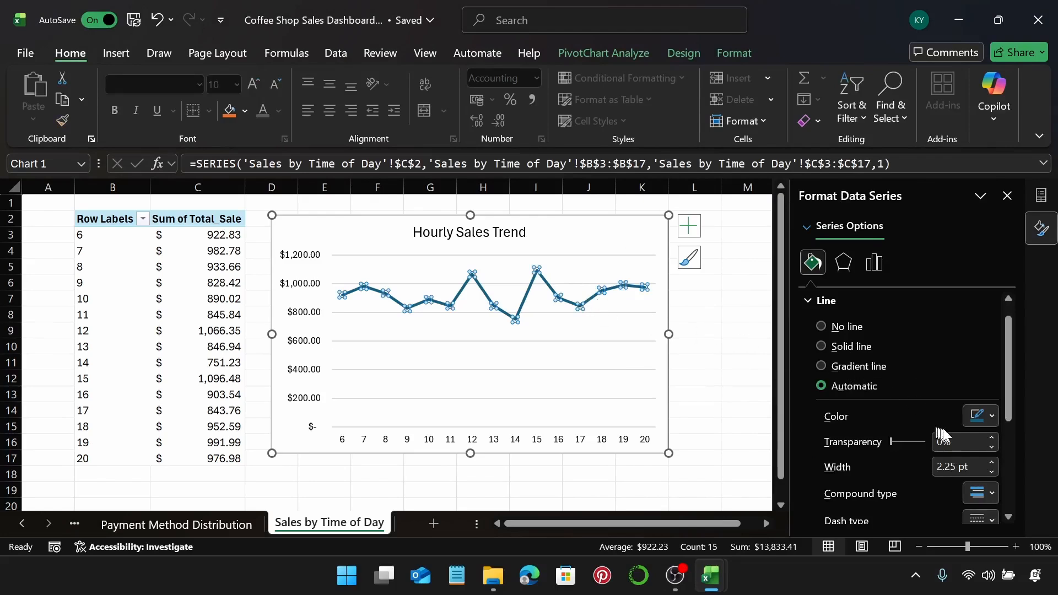
pyautogui.click(973, 443)
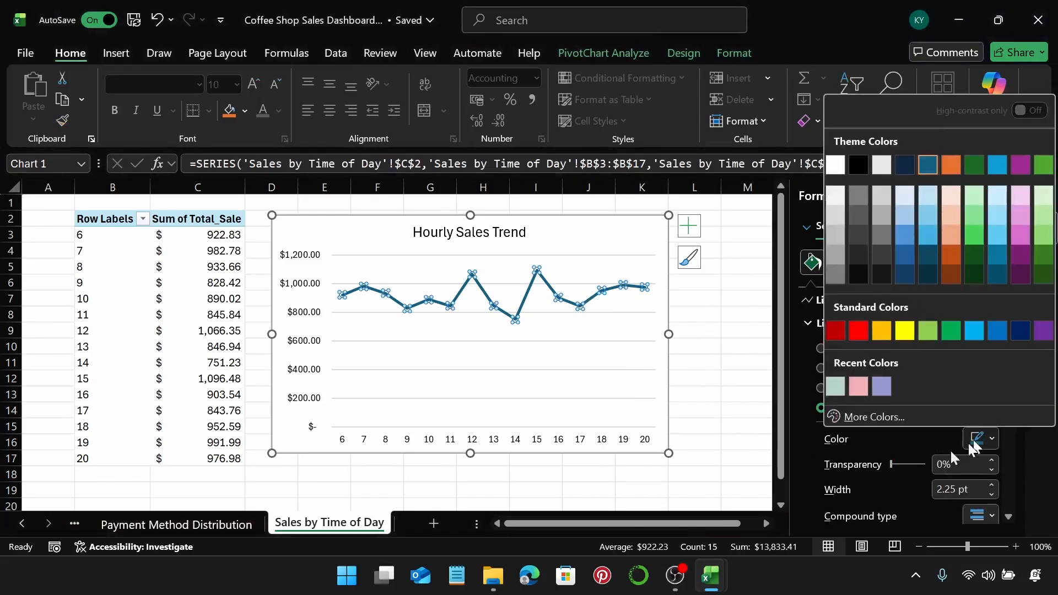
pyautogui.click(889, 385)
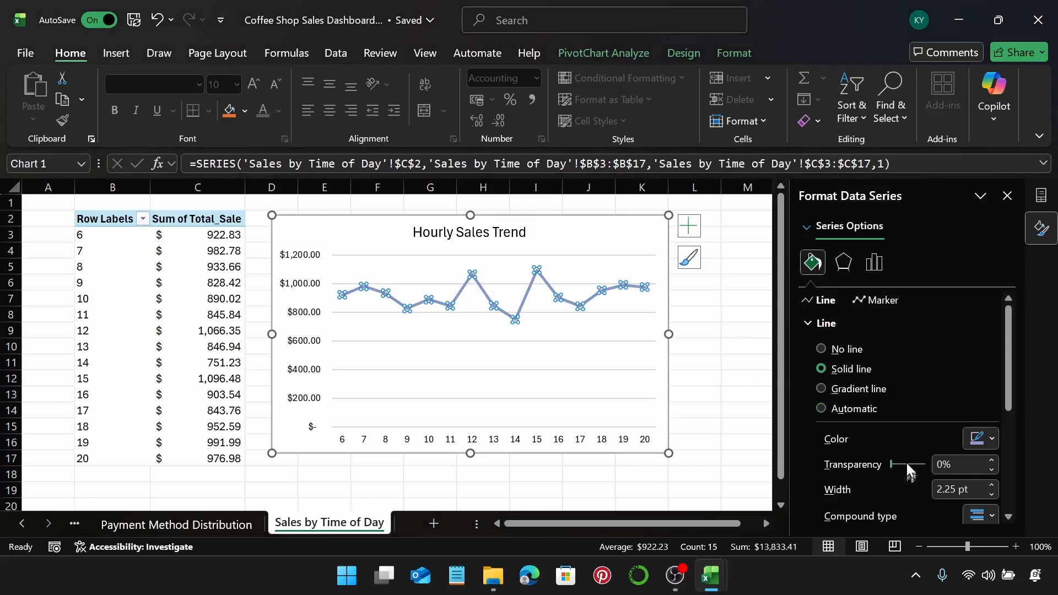
pyautogui.scroll(-5, 898, 461)
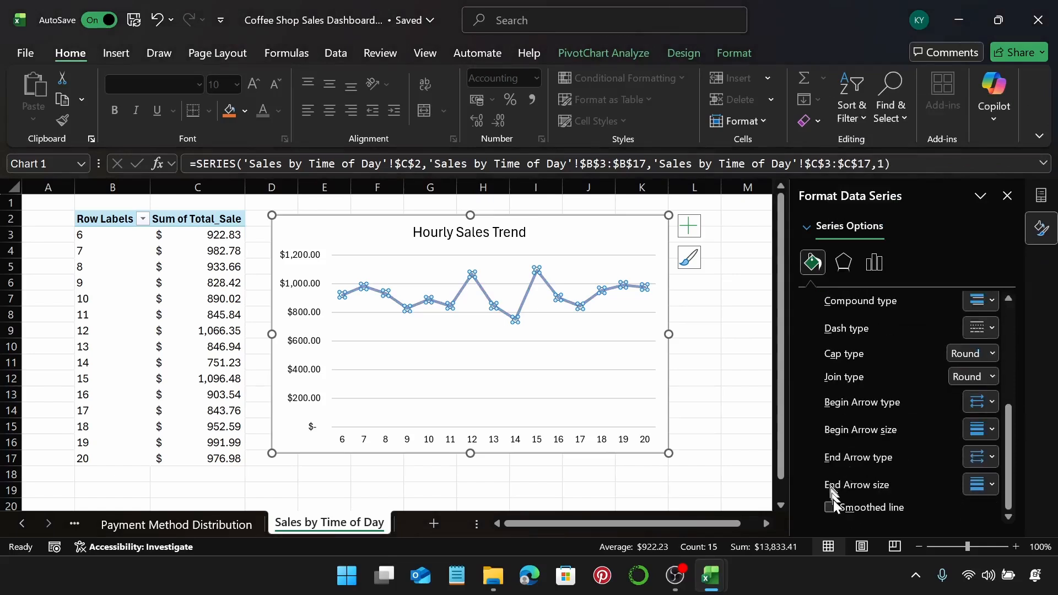
pyautogui.click(828, 507)
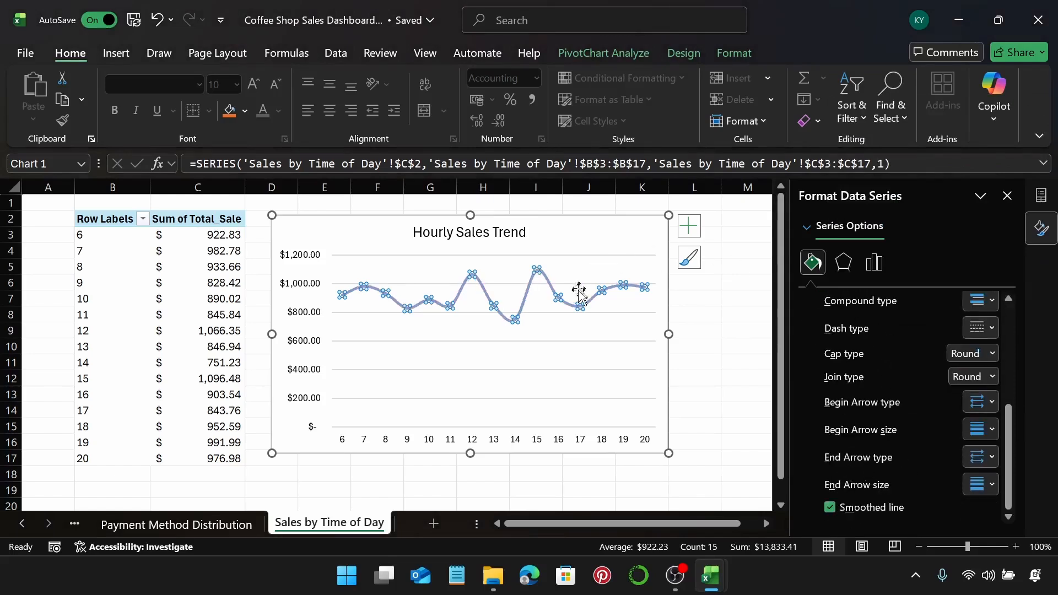
# Give the Hourly Sales Trend chart area a solid white border with rounded corners.
pyautogui.click(597, 245)
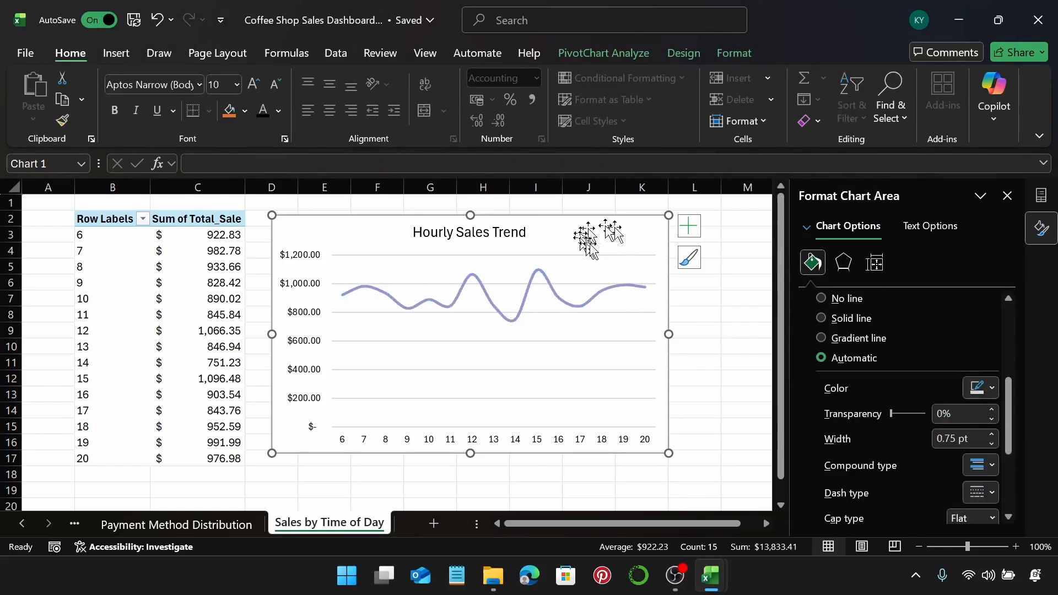
pyautogui.scroll(4, 911, 375)
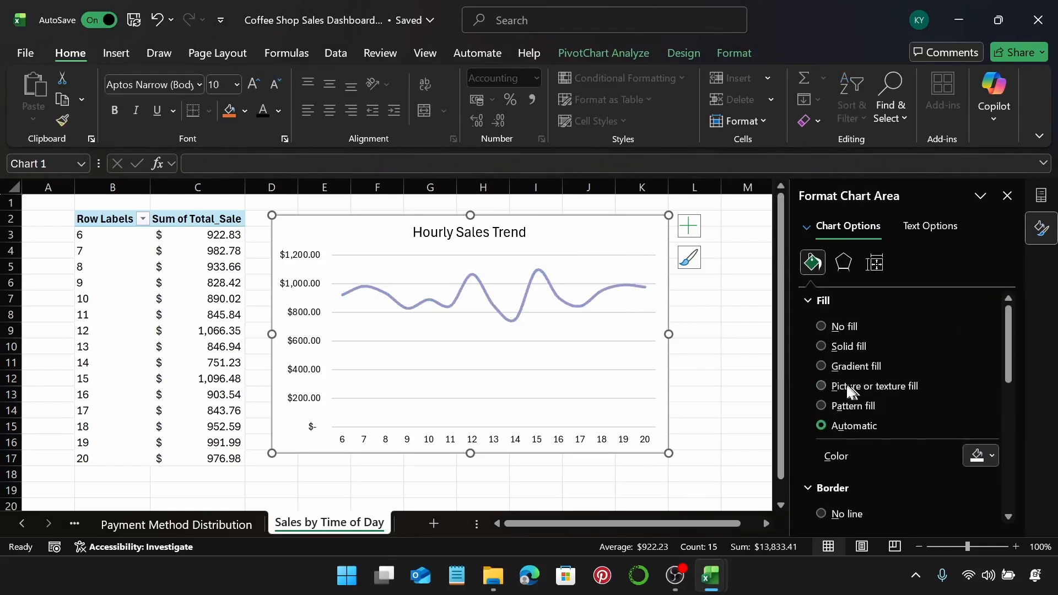
pyautogui.click(821, 301)
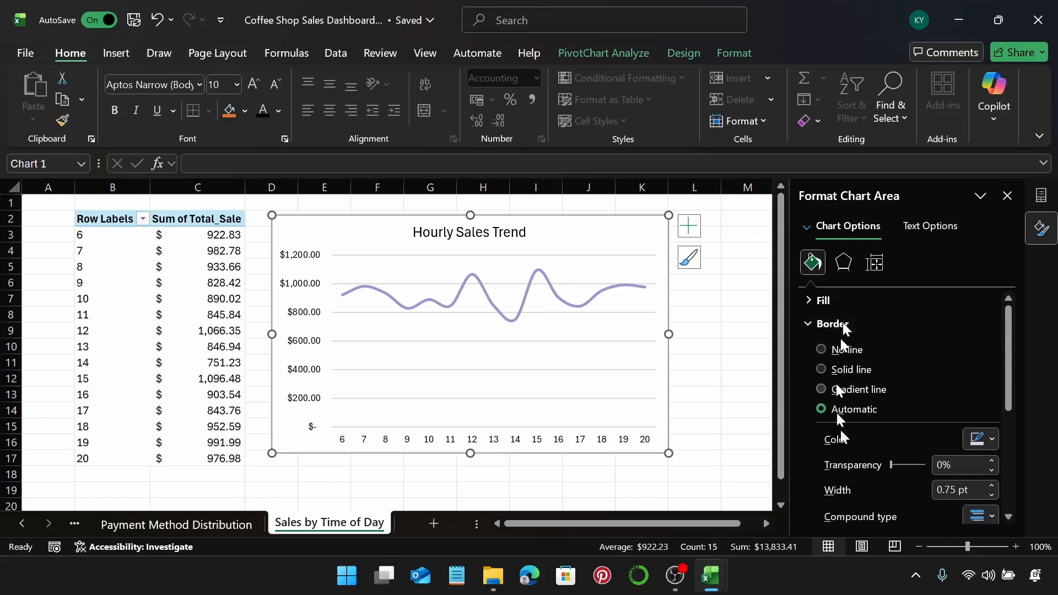
pyautogui.click(987, 439)
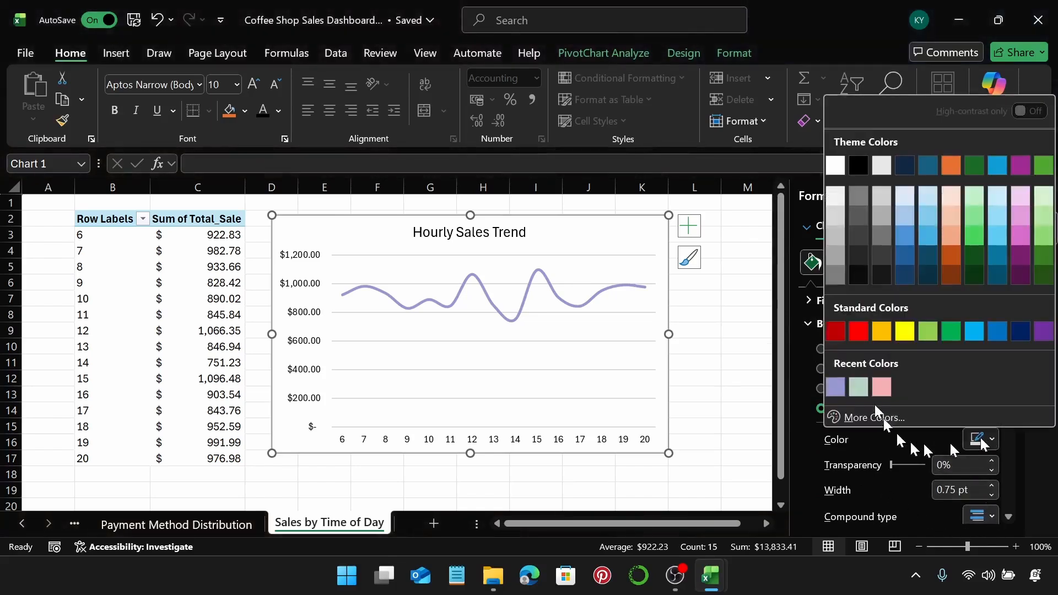
pyautogui.click(840, 167)
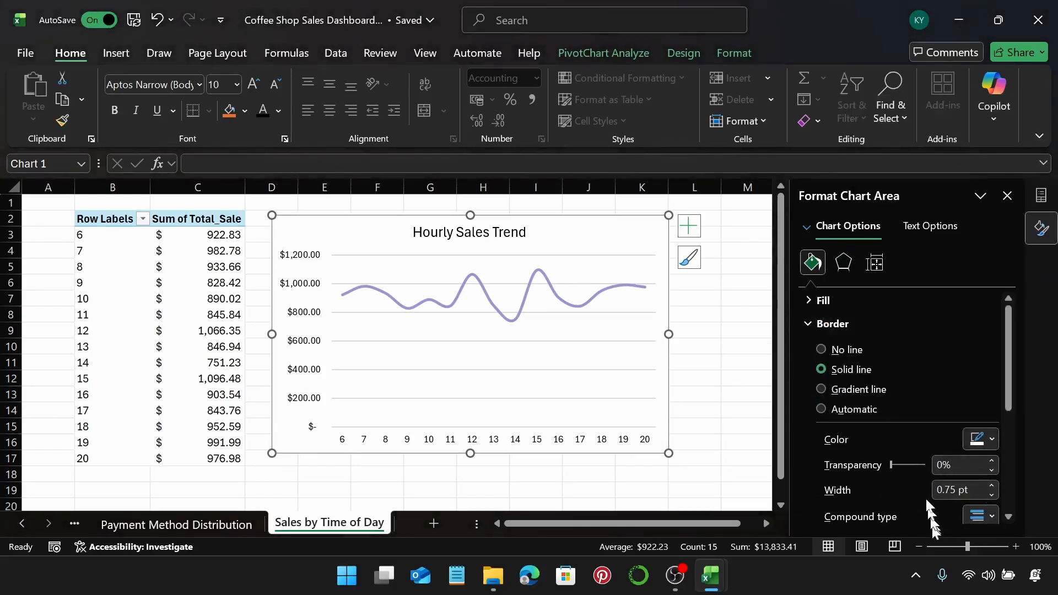
pyautogui.scroll(-4, 931, 491)
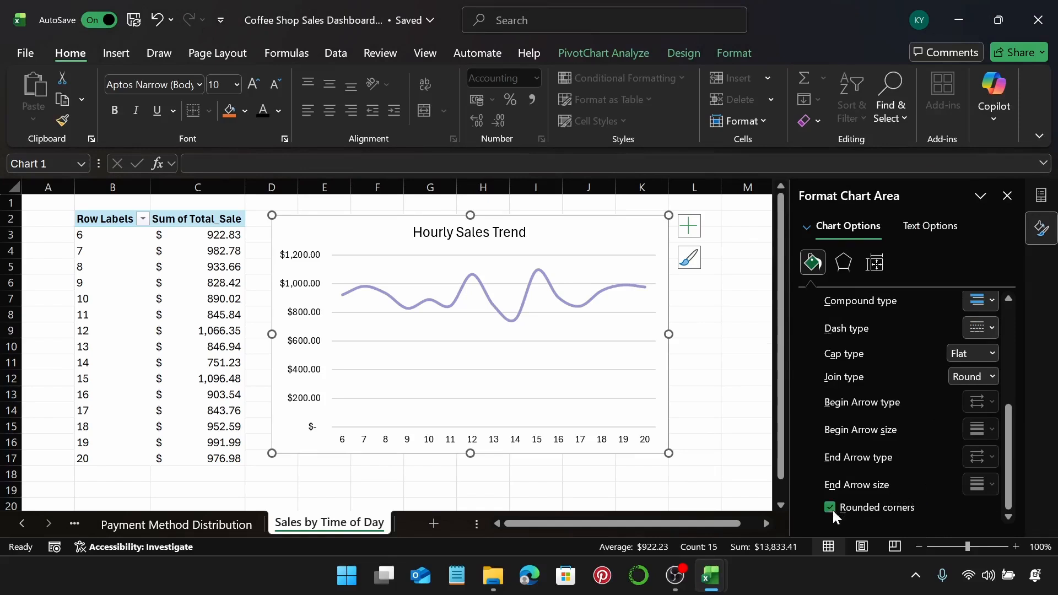
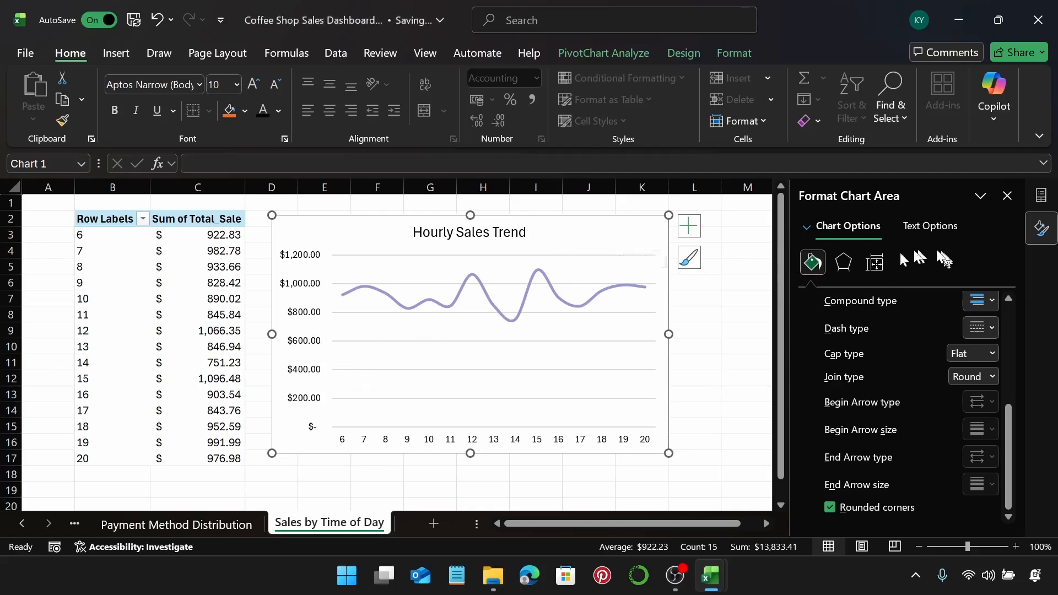
# Set the number format of the chart's vertical axis to 0 decimal places.
pyautogui.click(307, 333)
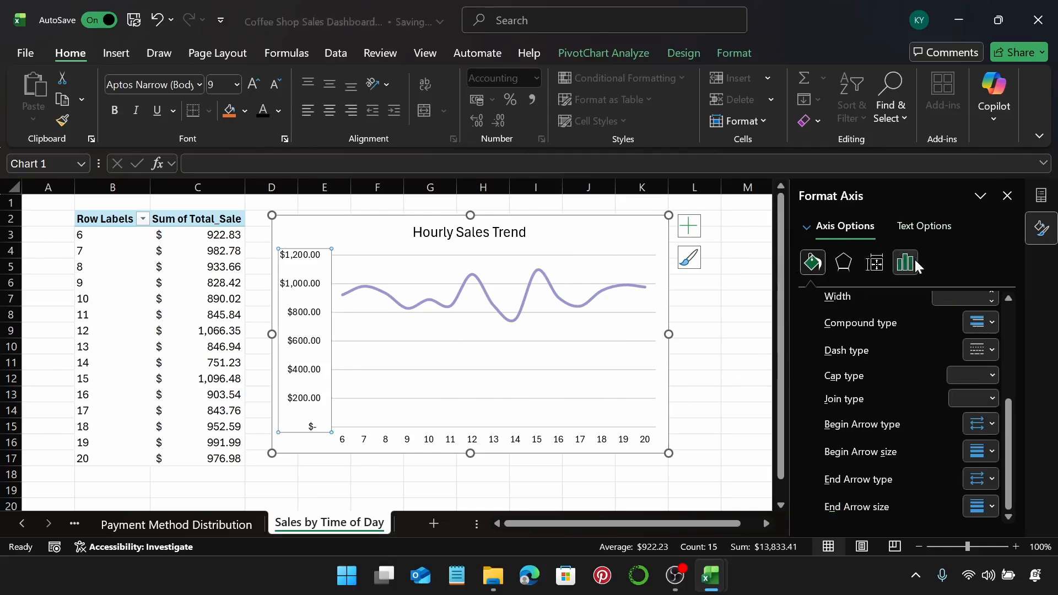
pyautogui.click(914, 259)
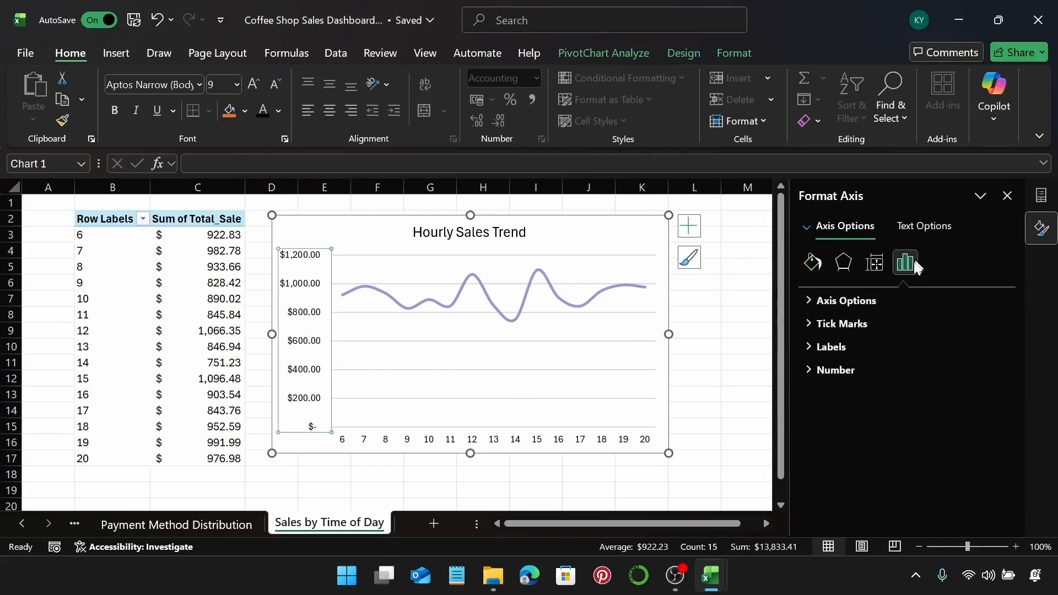
pyautogui.click(860, 369)
pyautogui.click(931, 408)
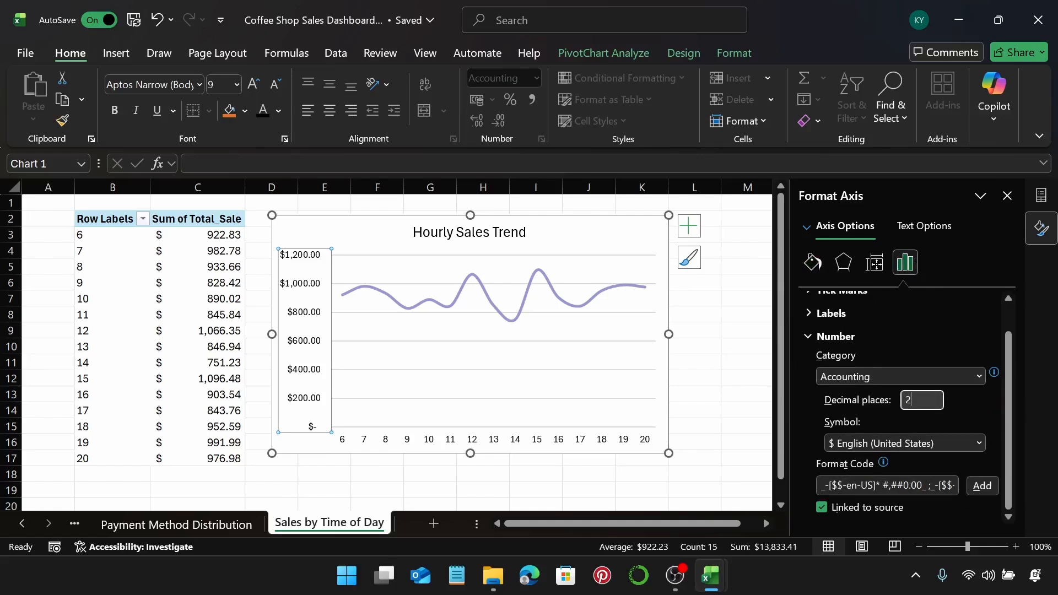
pyautogui.write('0')
pyautogui.press('Return')
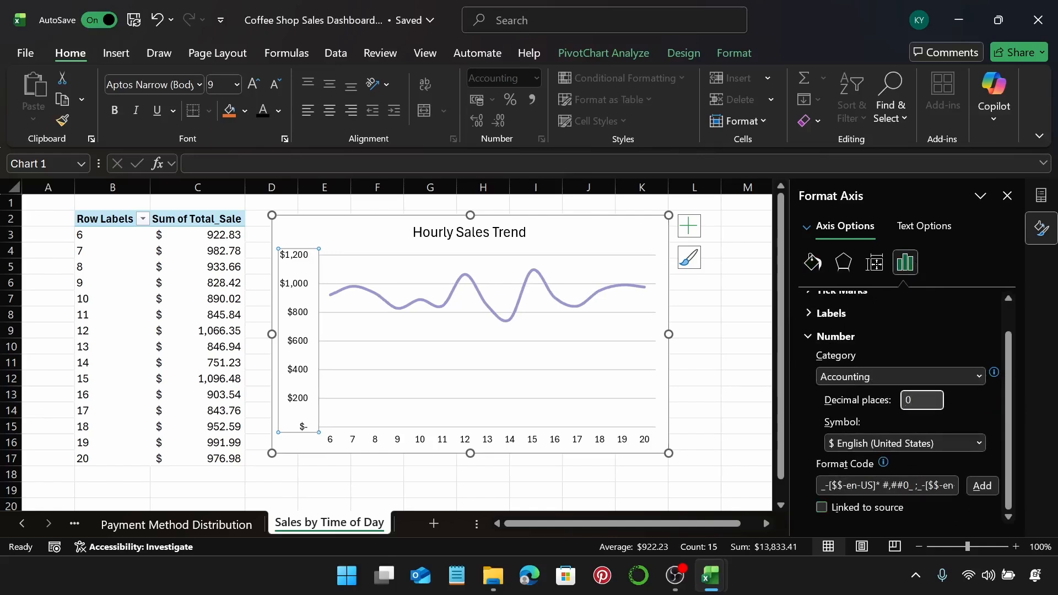
pyautogui.click(662, 319)
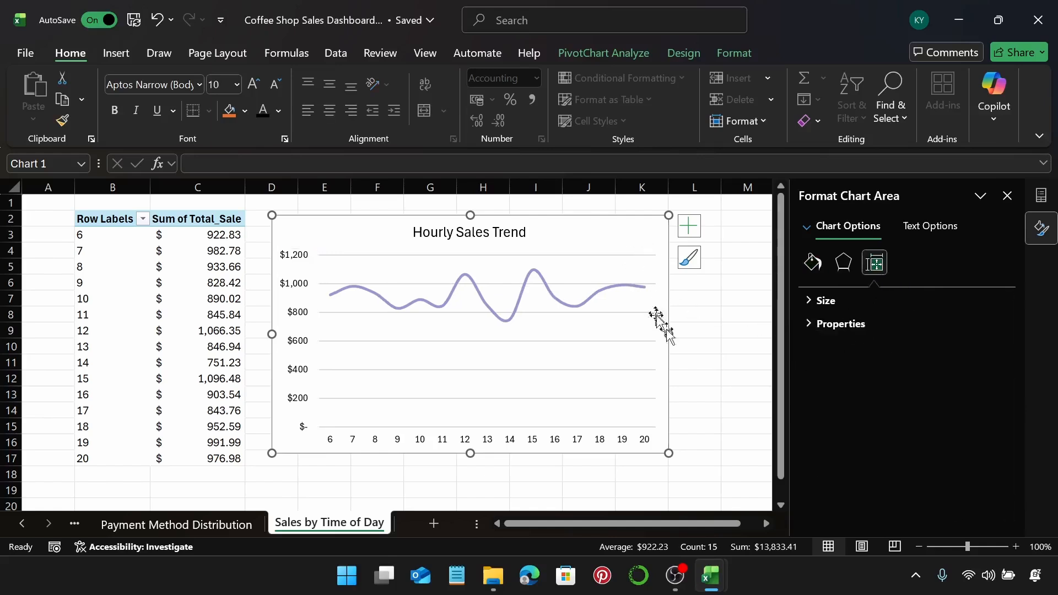
pyautogui.click(713, 336)
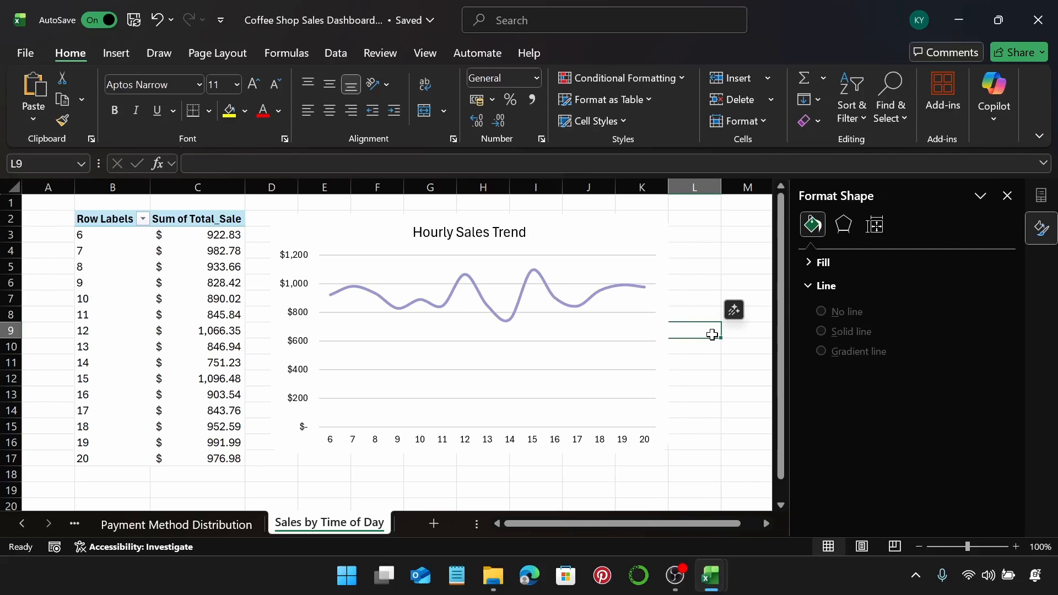
pyautogui.click(624, 235)
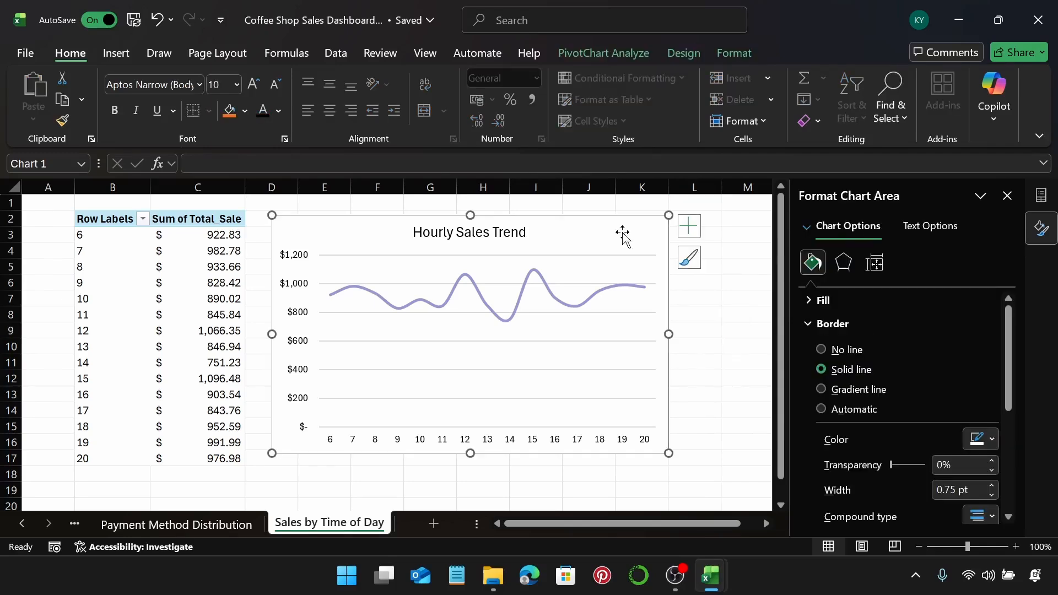
# Add a new worksheet after Sales by Time of Day and name it "Sales by Age Group".
pyautogui.click(433, 523)
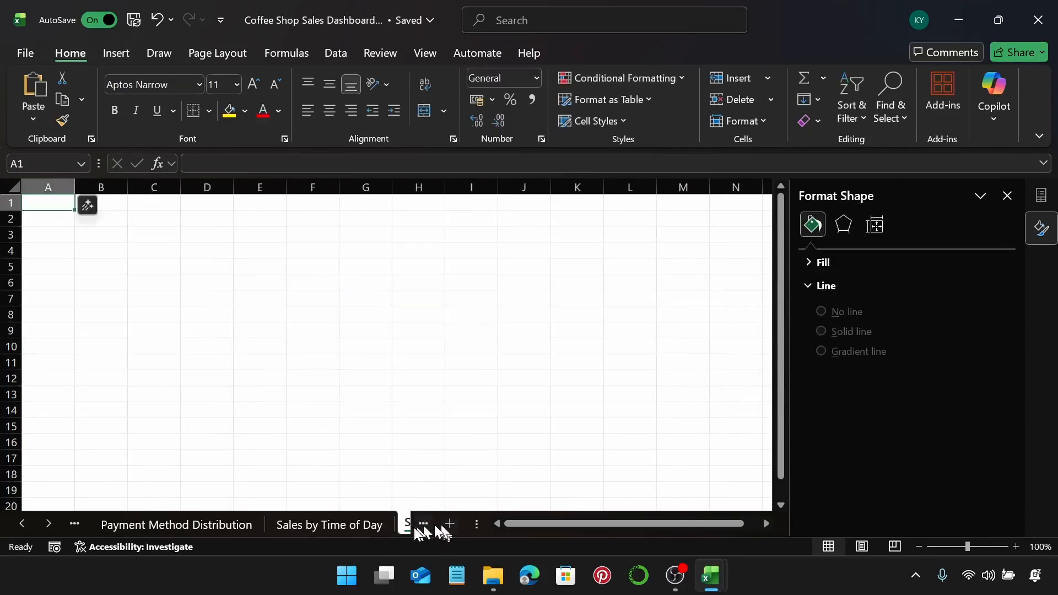
pyautogui.click(49, 527)
pyautogui.doubleClick(246, 522)
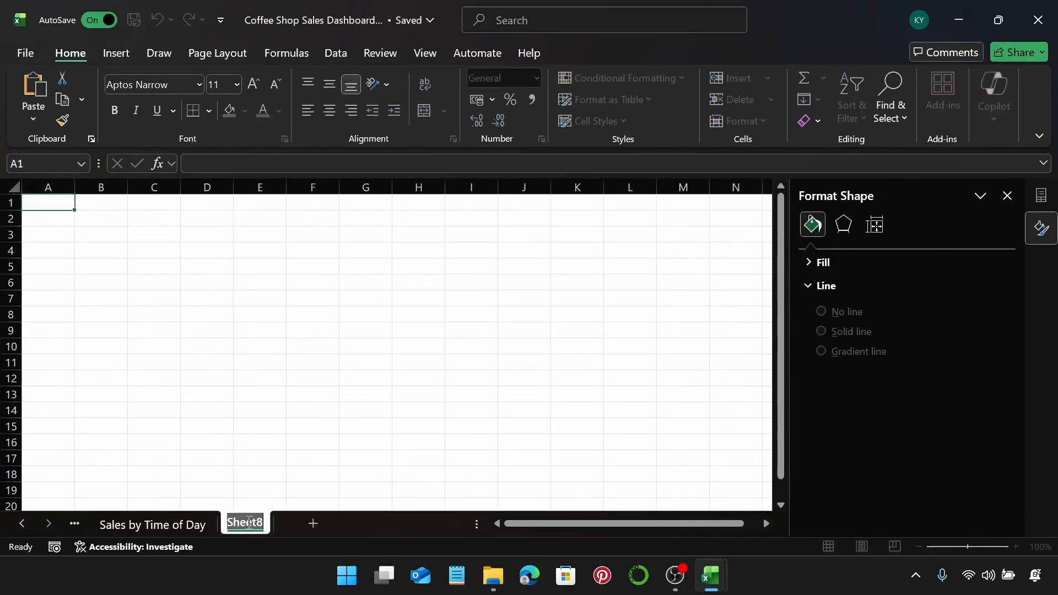
pyautogui.write('Sales')
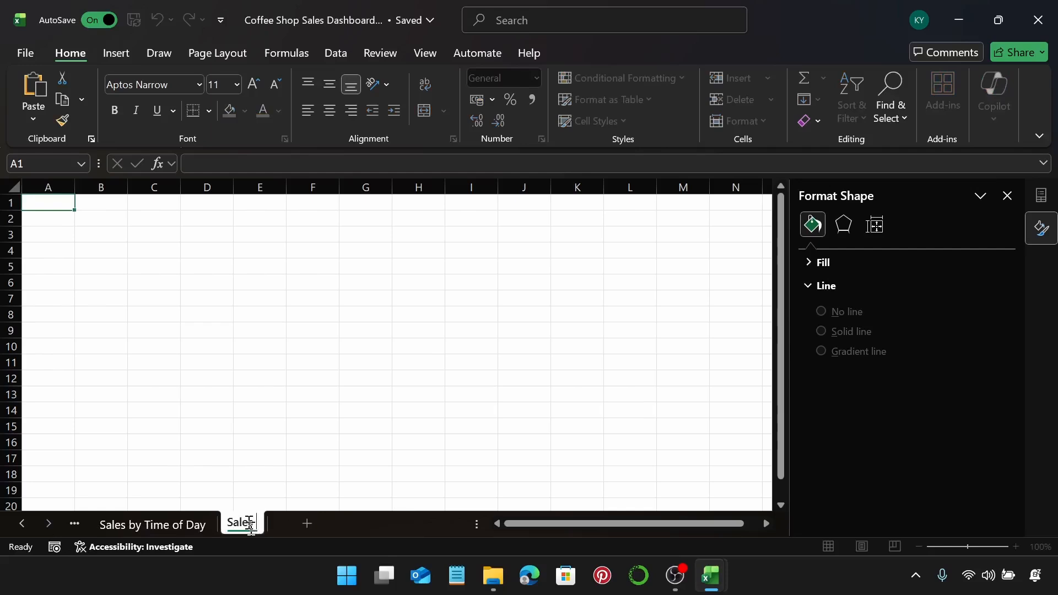
pyautogui.write(' by Age')
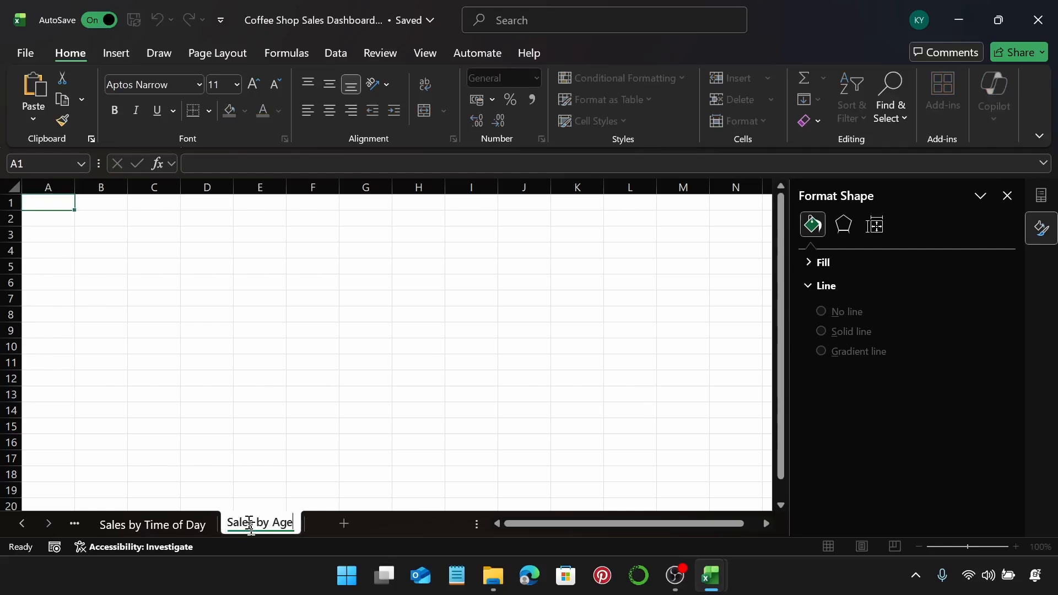
pyautogui.write(' Grou')
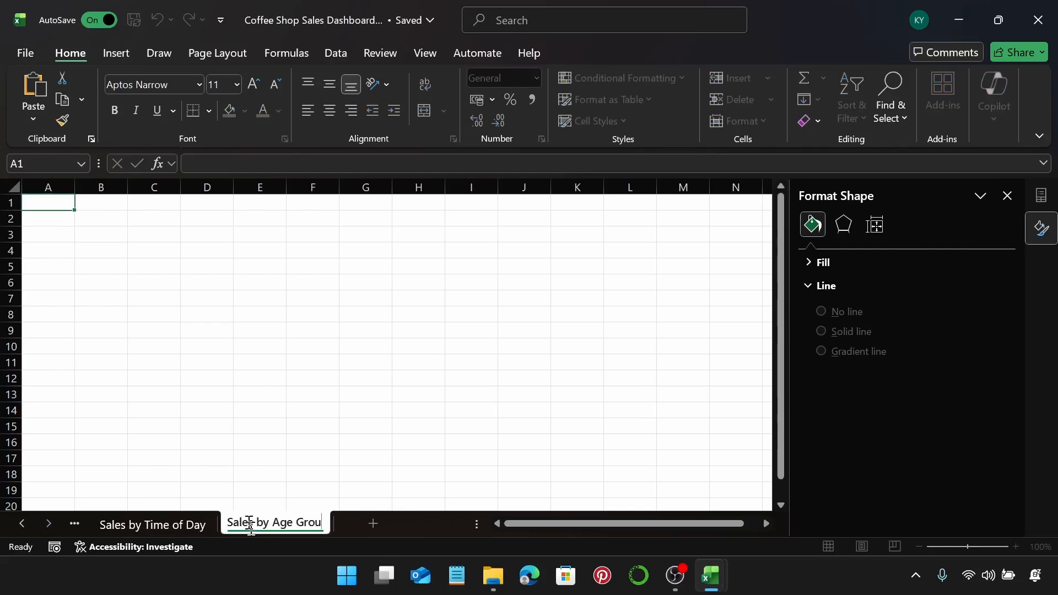
pyautogui.write('p')
pyautogui.press('Return')
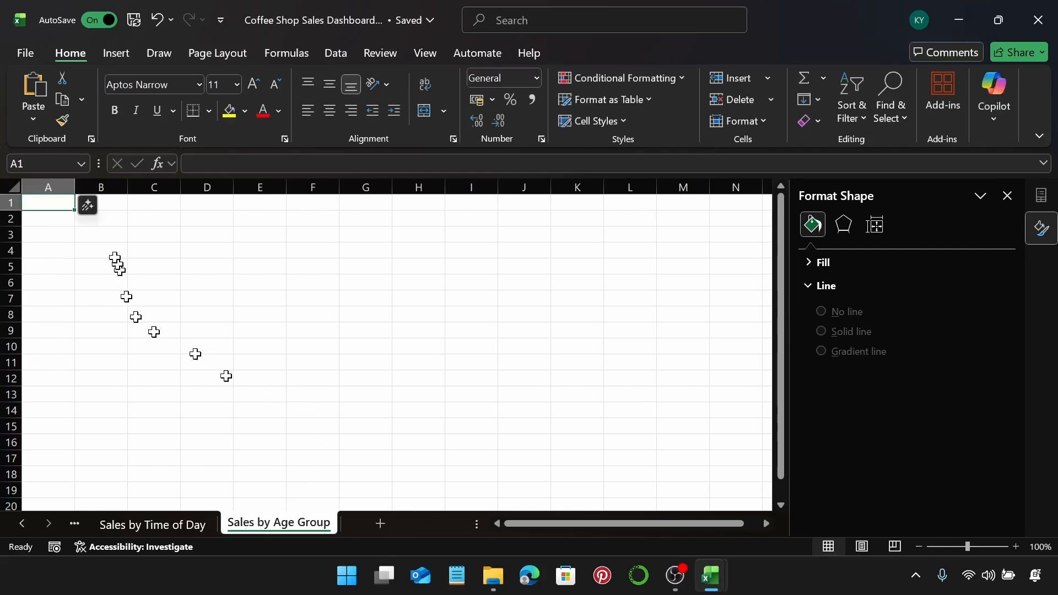
# Insert a PivotTable based on Table1 at cell B2 of the Sales by Age Group sheet.
pyautogui.click(111, 218)
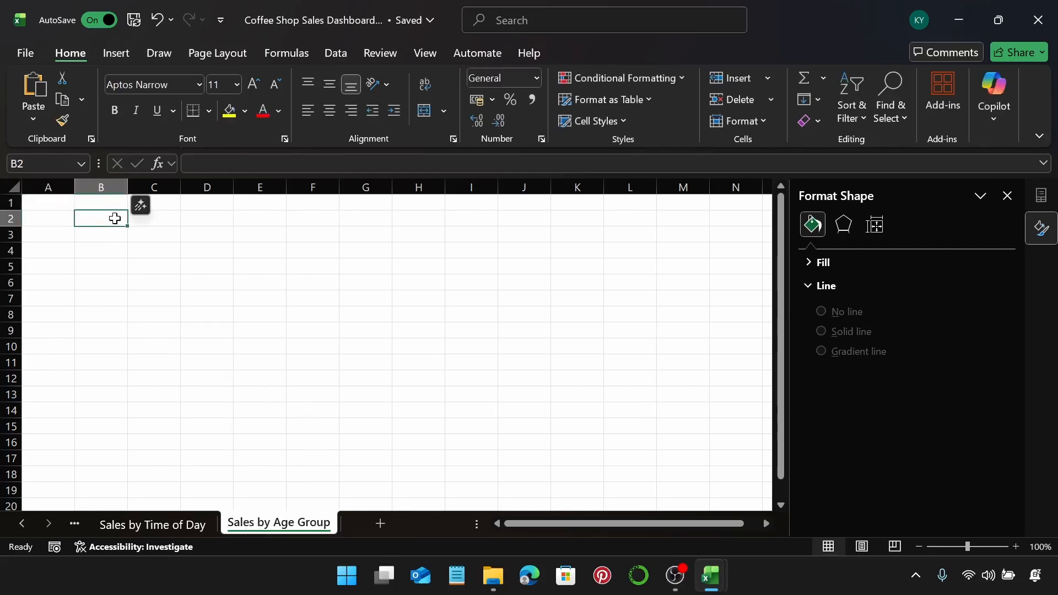
pyautogui.click(116, 52)
pyautogui.click(36, 91)
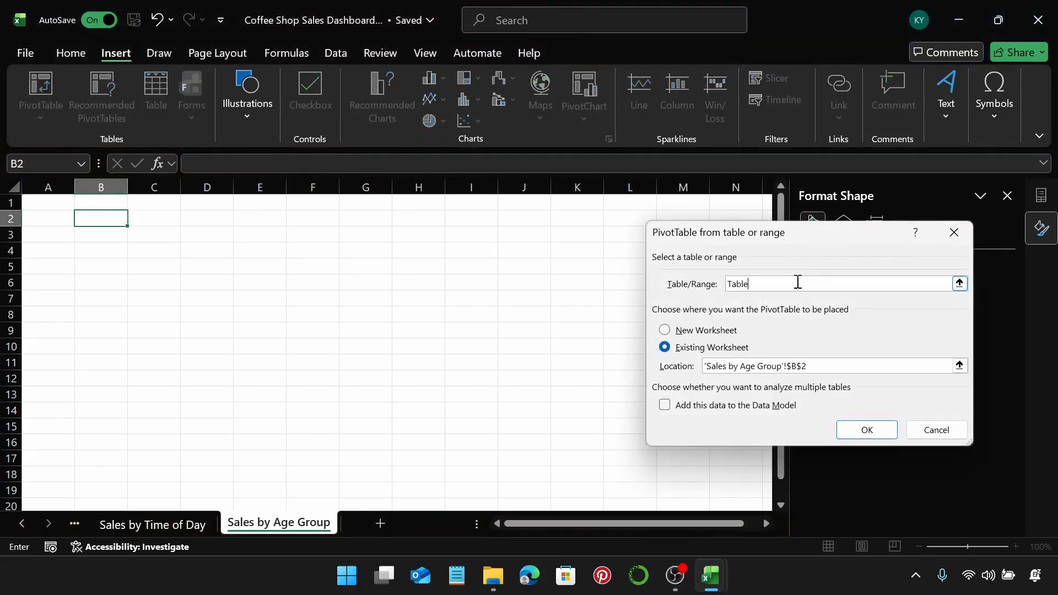
pyautogui.write('Table1')
pyautogui.press('Return')
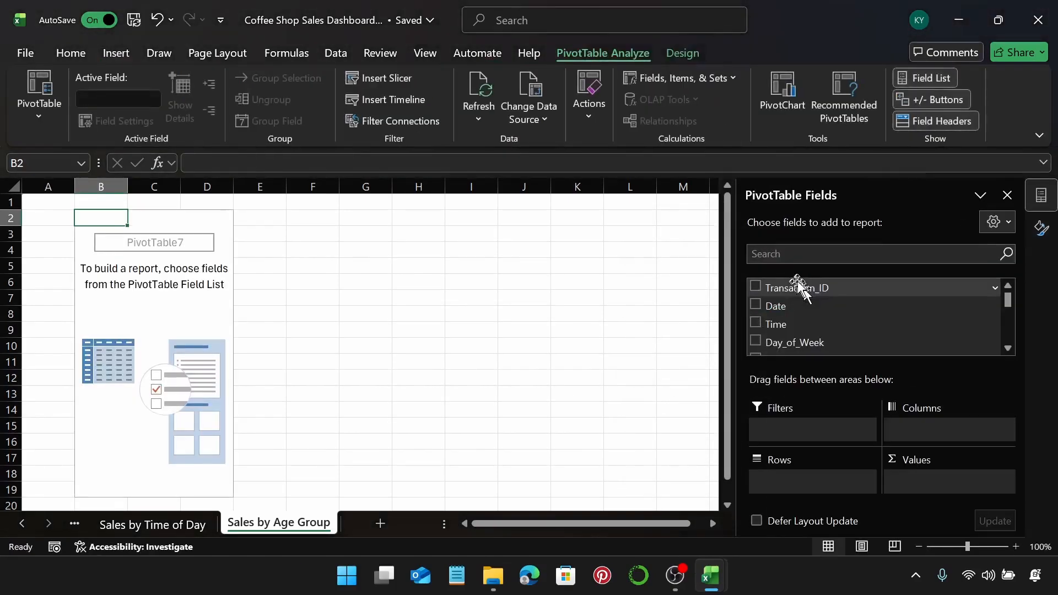
# Set up the PivotTable with Age Group as rows and the sum of Total_Sale as values.
pyautogui.scroll(-3, 852, 339)
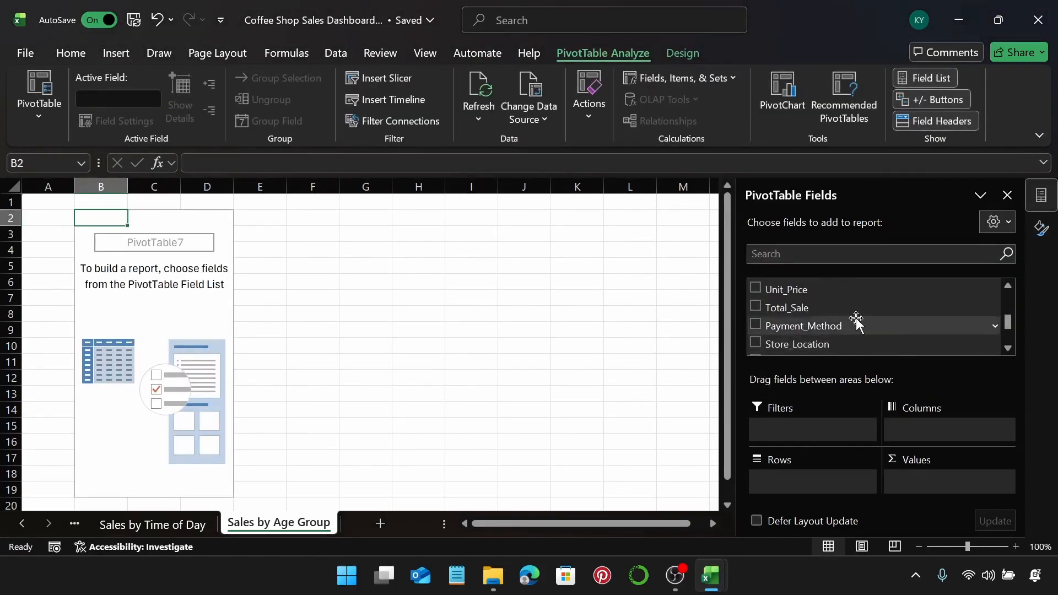
pyautogui.scroll(-2, 854, 330)
pyautogui.scroll(-1, 856, 323)
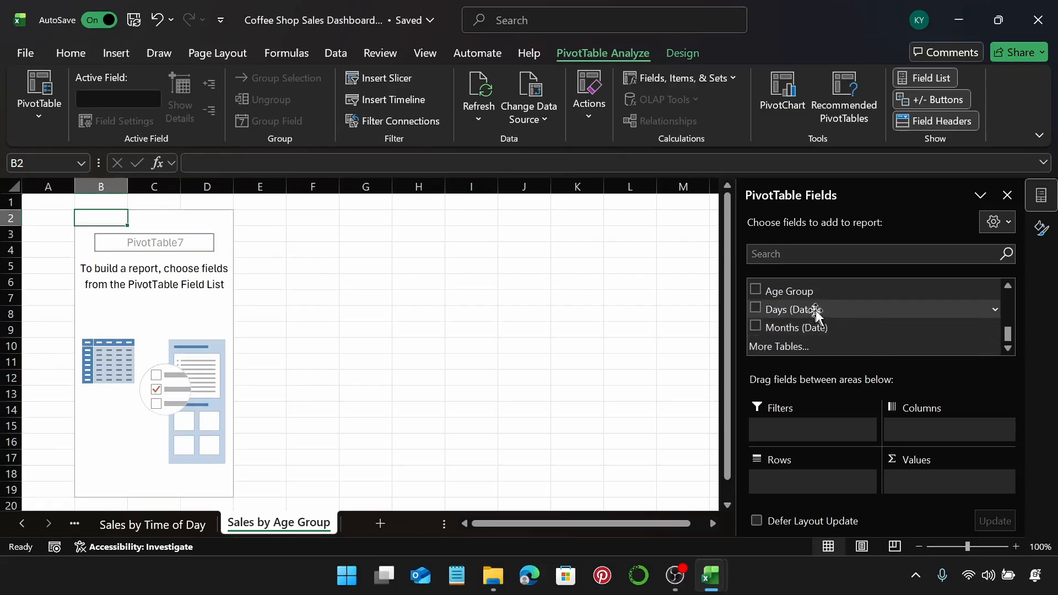
pyautogui.moveTo(844, 290); pyautogui.dragTo(824, 467)
pyautogui.scroll(3, 908, 314)
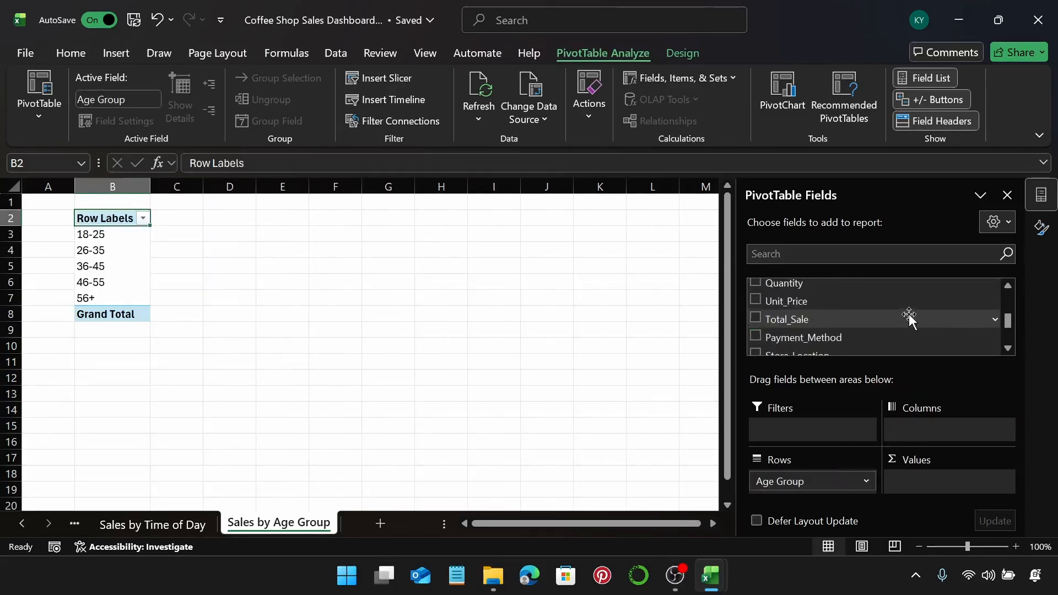
pyautogui.moveTo(909, 318); pyautogui.dragTo(957, 487)
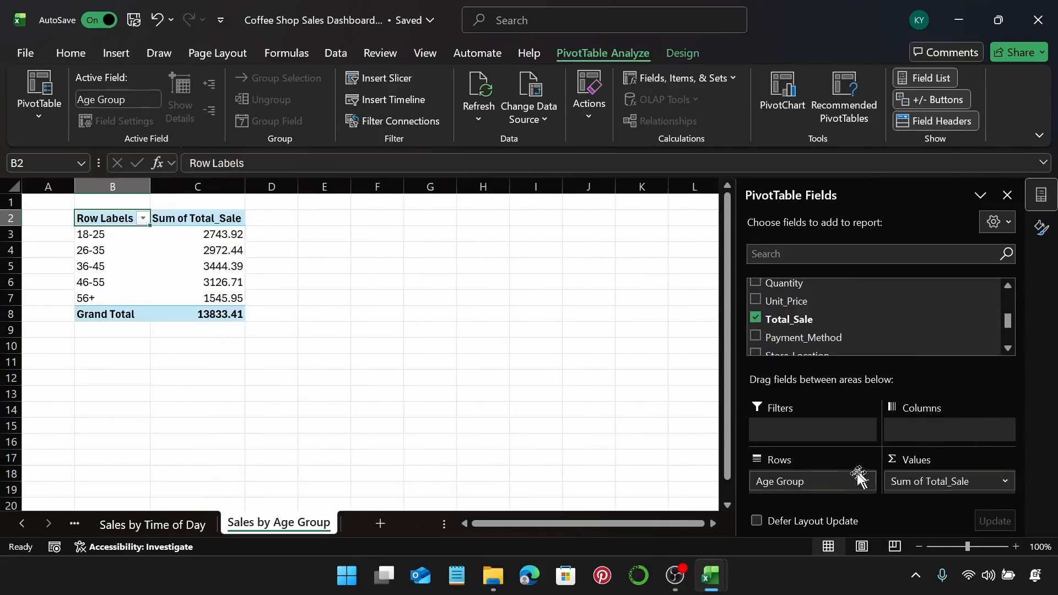
# Remove the Grand Total row from the age group PivotTable.
pyautogui.click(87, 319)
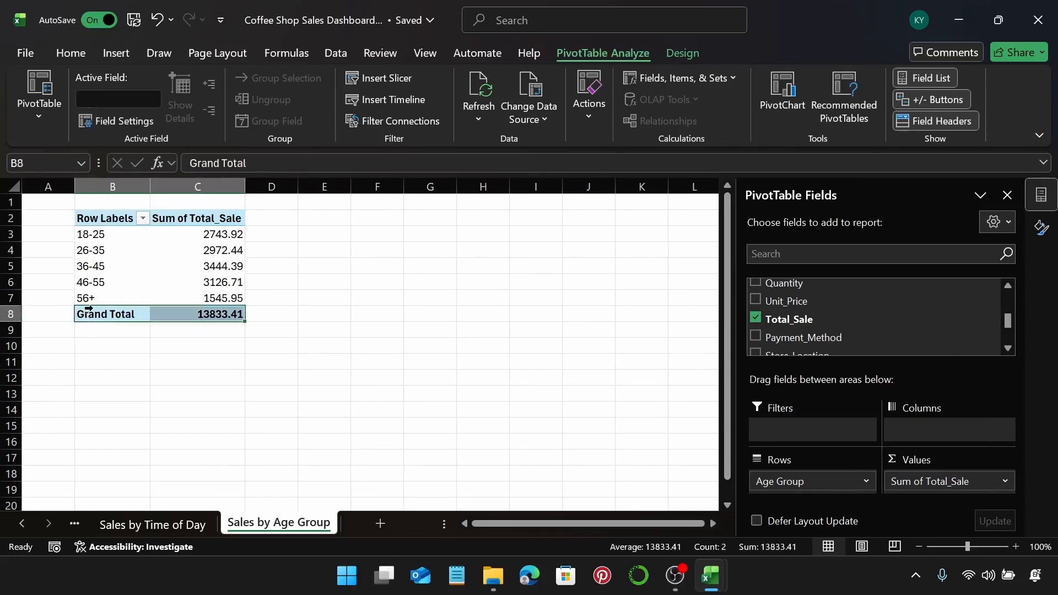
pyautogui.rightClick(88, 317)
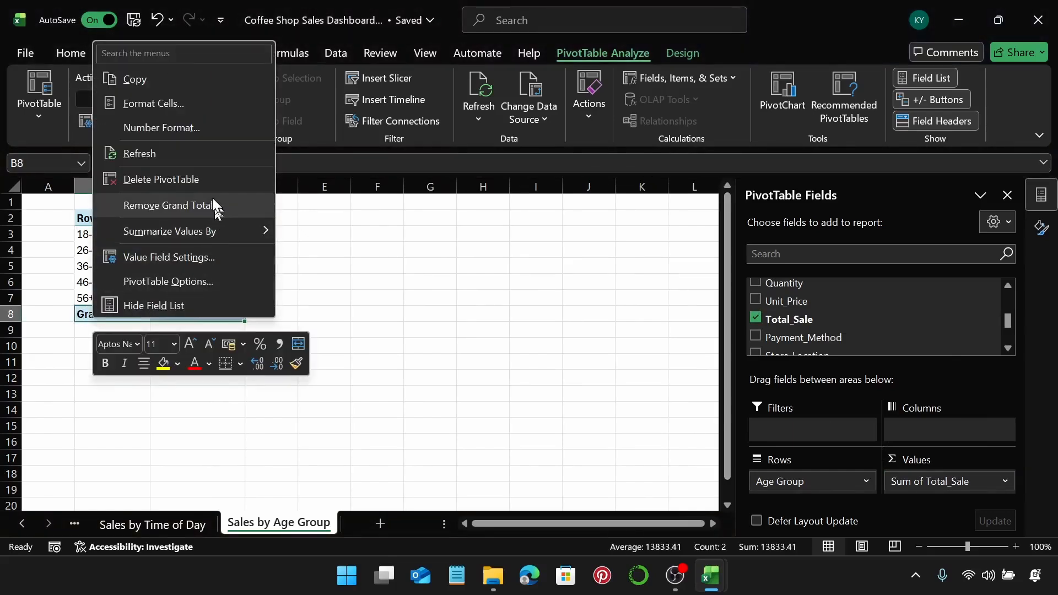
pyautogui.click(176, 206)
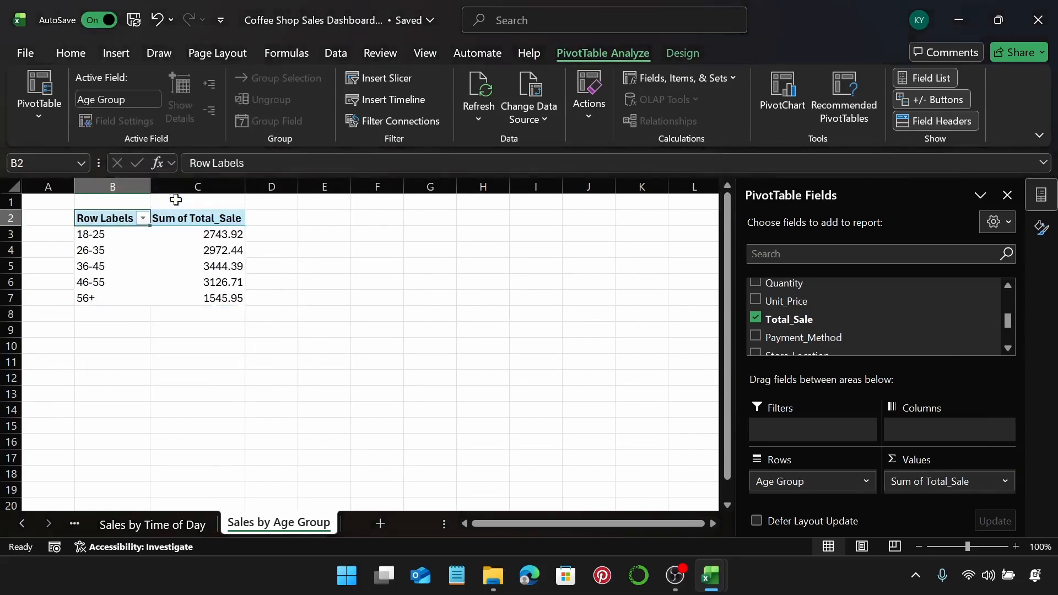
# Format the Sum of Total_Sale values in C3:C7 with the dollar accounting number format.
pyautogui.click(238, 235)
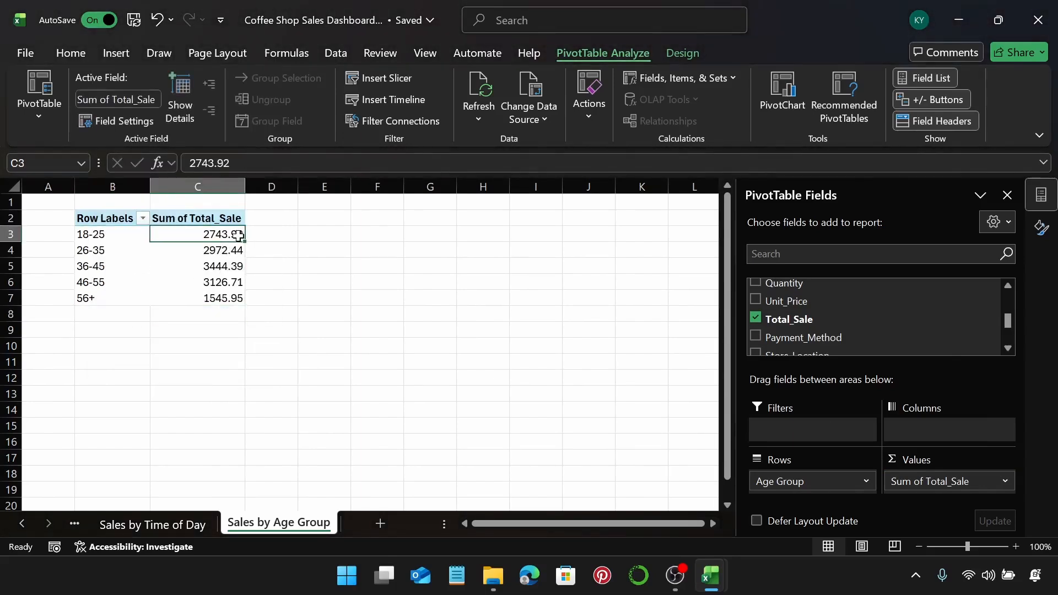
pyautogui.moveTo(239, 235)
pyautogui.hotkey('ctrl', 'shift', 'Down')
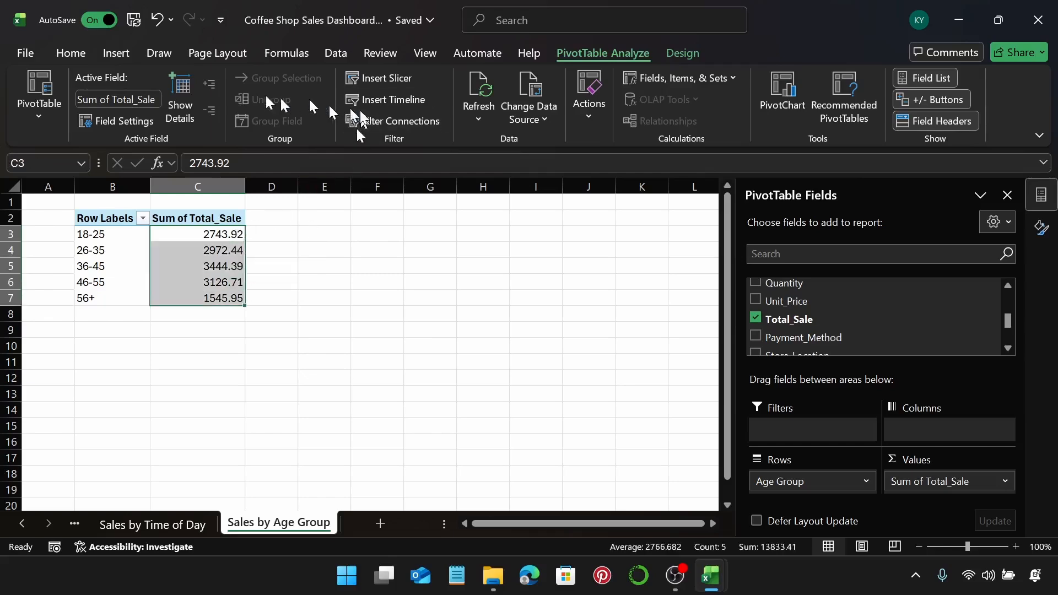
pyautogui.click(76, 53)
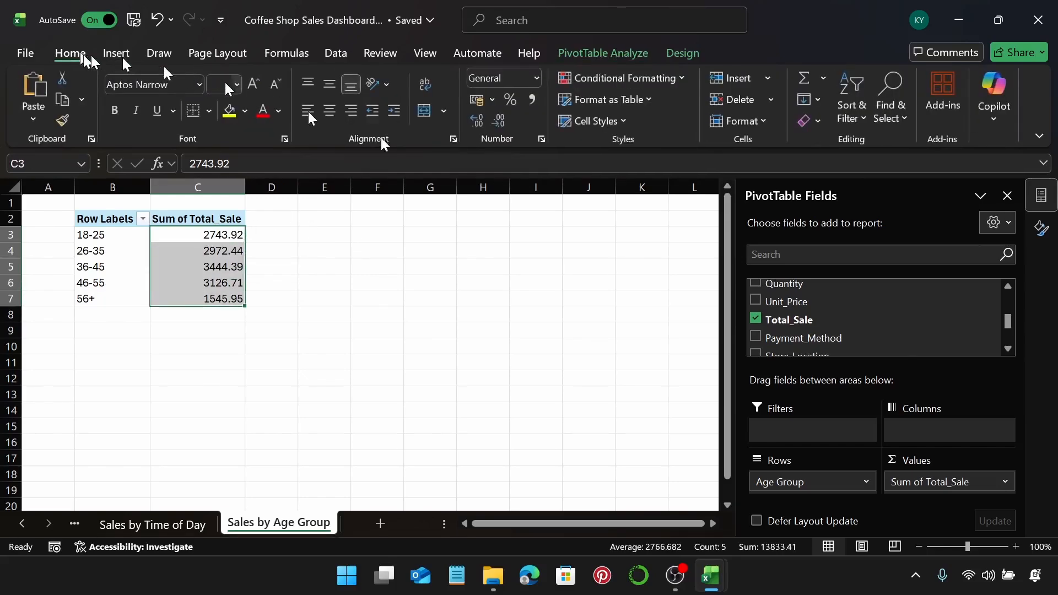
pyautogui.click(493, 100)
pyautogui.click(509, 122)
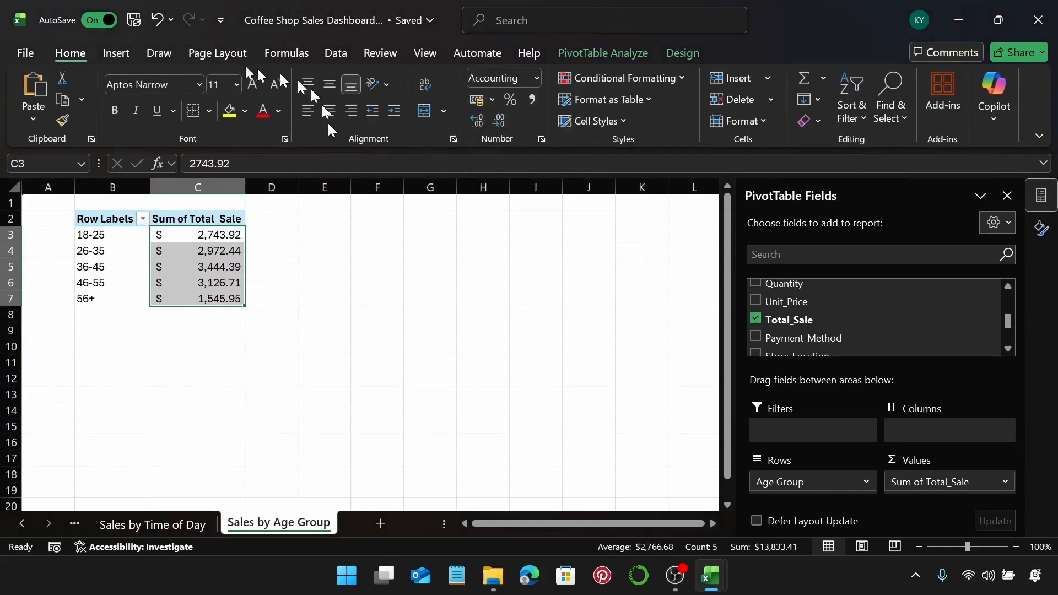
# Insert a 2-D clustered column chart of the age group sales beside the PivotTable and hide all its field buttons.
pyautogui.click(117, 53)
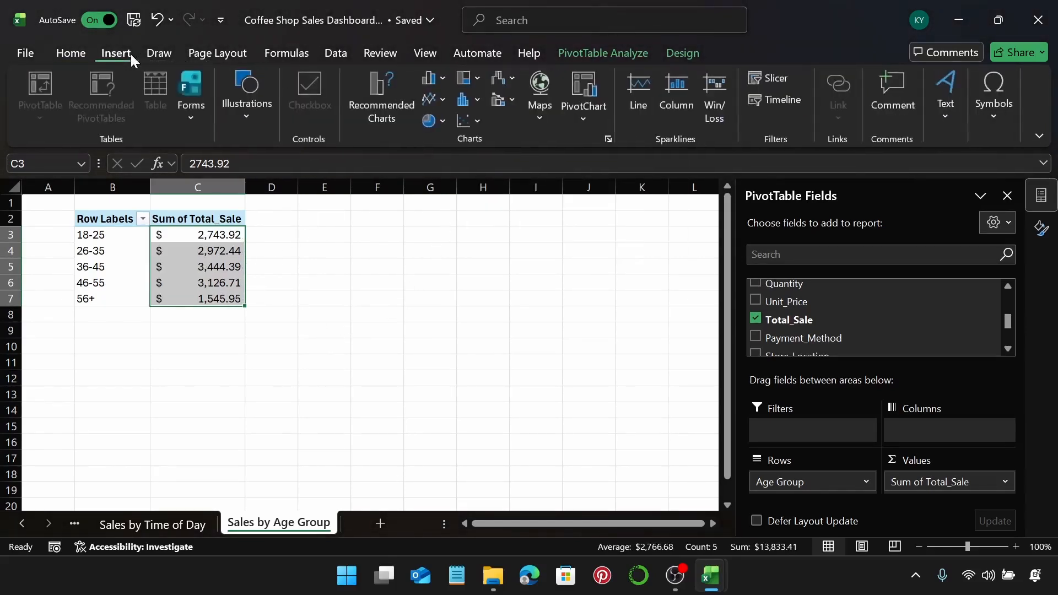
pyautogui.click(435, 79)
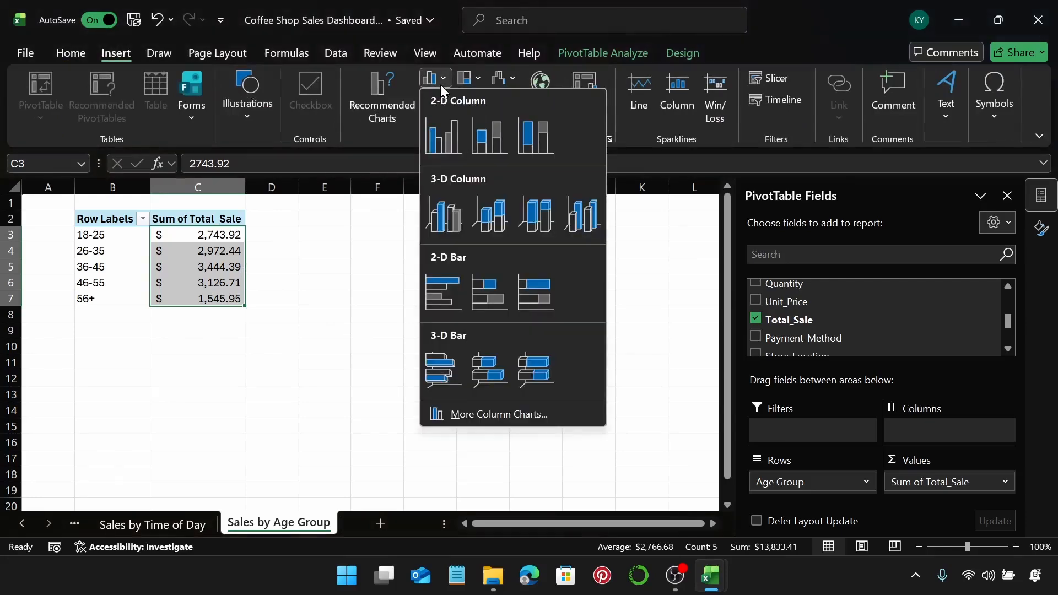
pyautogui.click(443, 136)
pyautogui.moveTo(290, 274); pyautogui.dragTo(386, 251)
pyautogui.rightClick(323, 222)
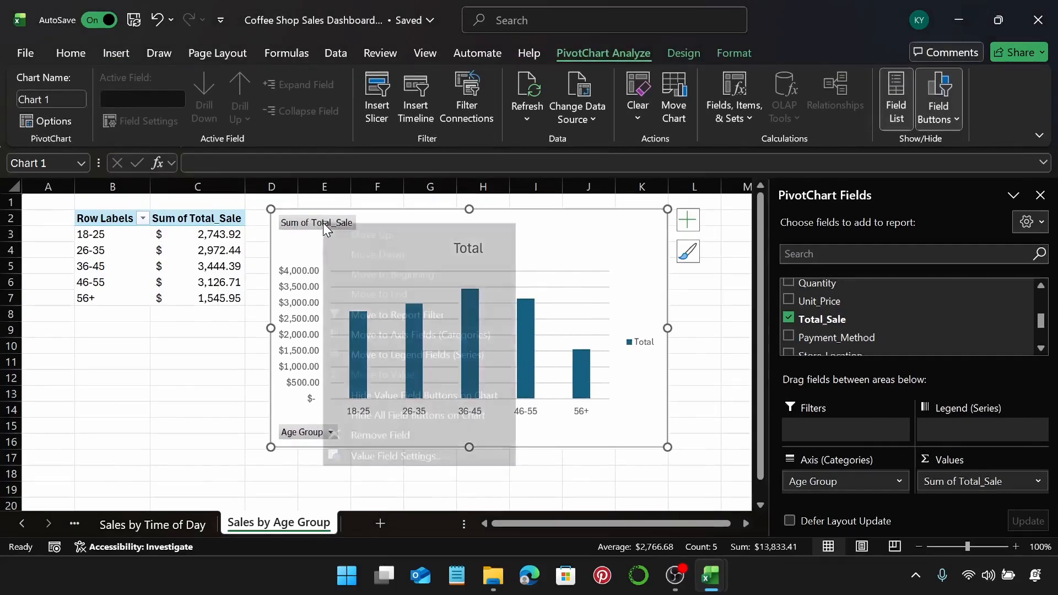
pyautogui.click(405, 415)
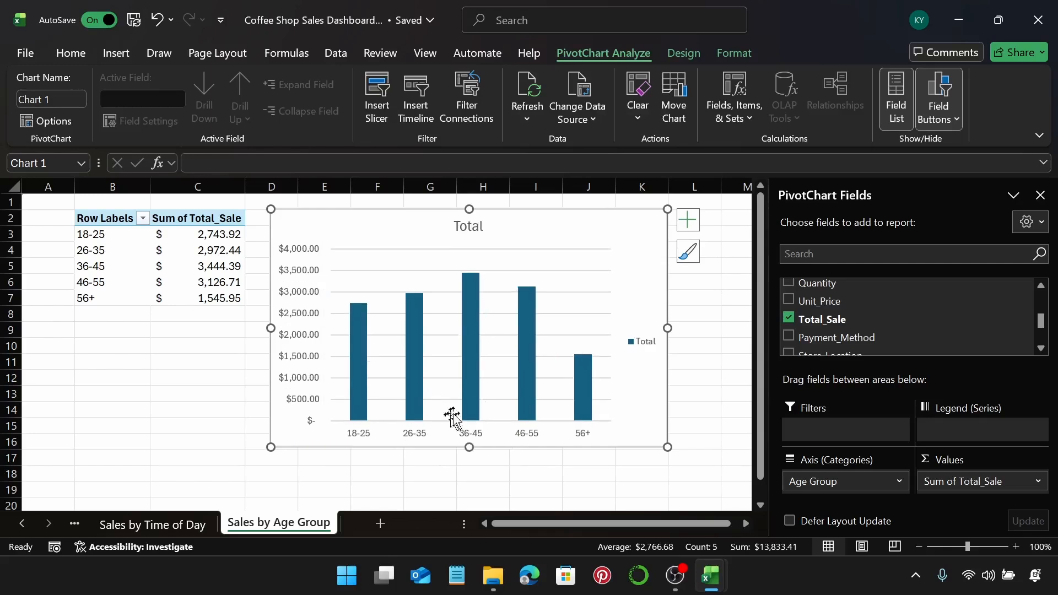
# Change the column chart's title to "Sales by Age Group".
pyautogui.click(459, 235)
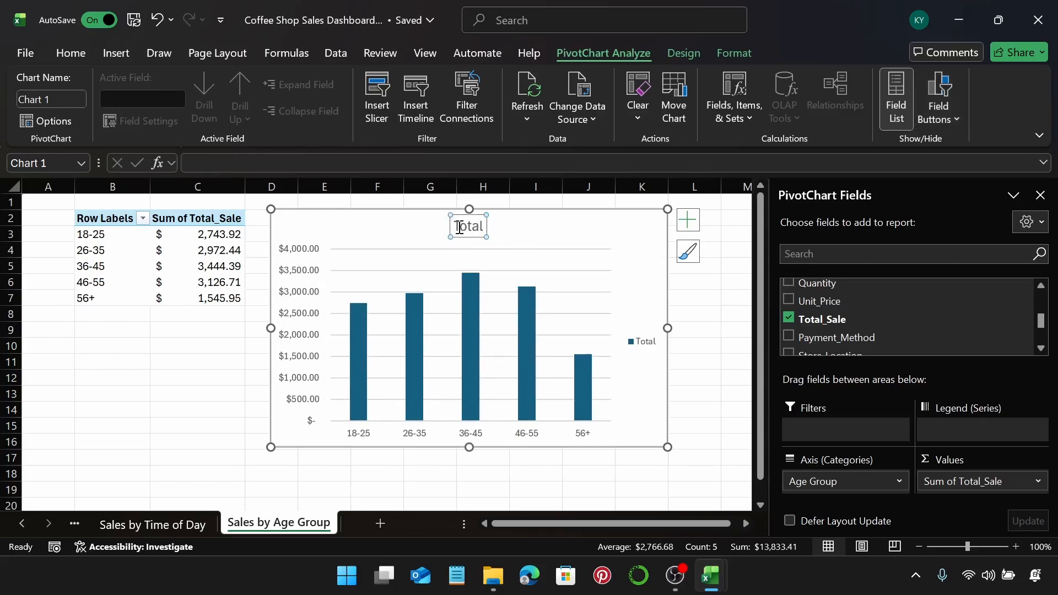
pyautogui.moveTo(459, 228); pyautogui.dragTo(488, 227)
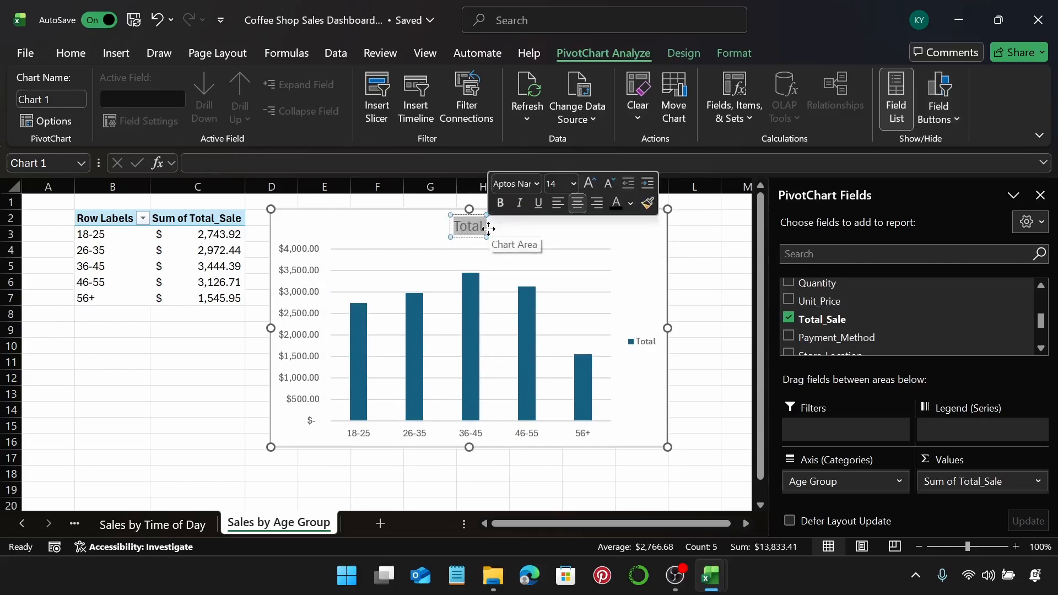
pyautogui.write('Sales')
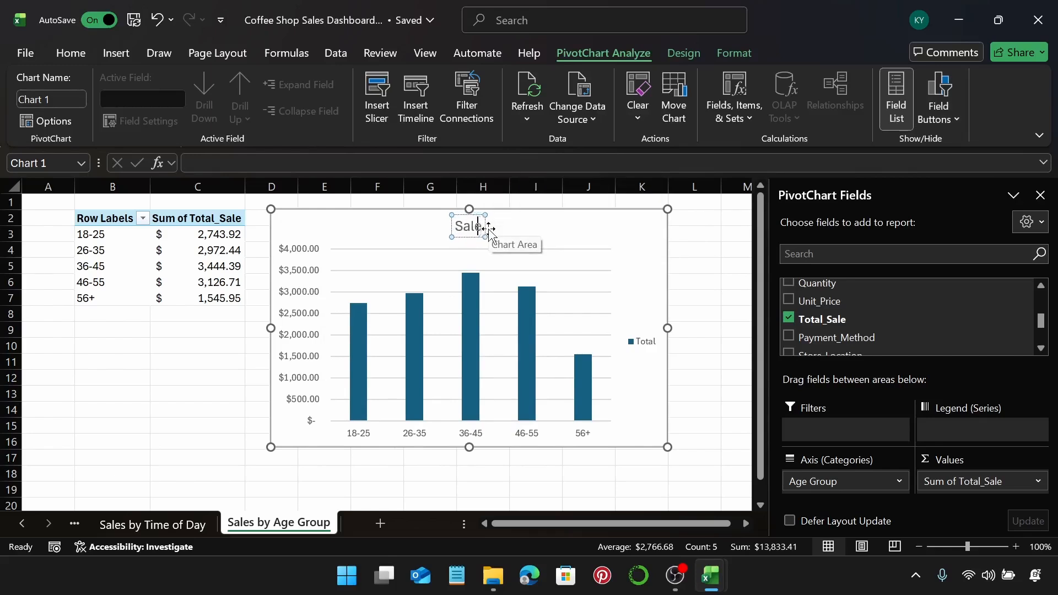
pyautogui.write(' by Age')
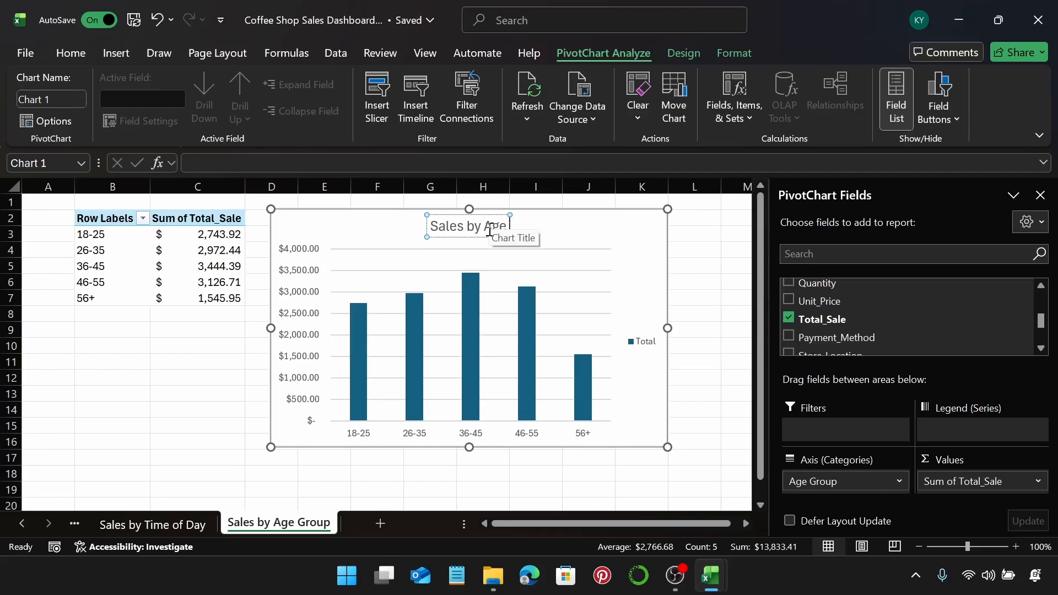
pyautogui.write(' Gr')
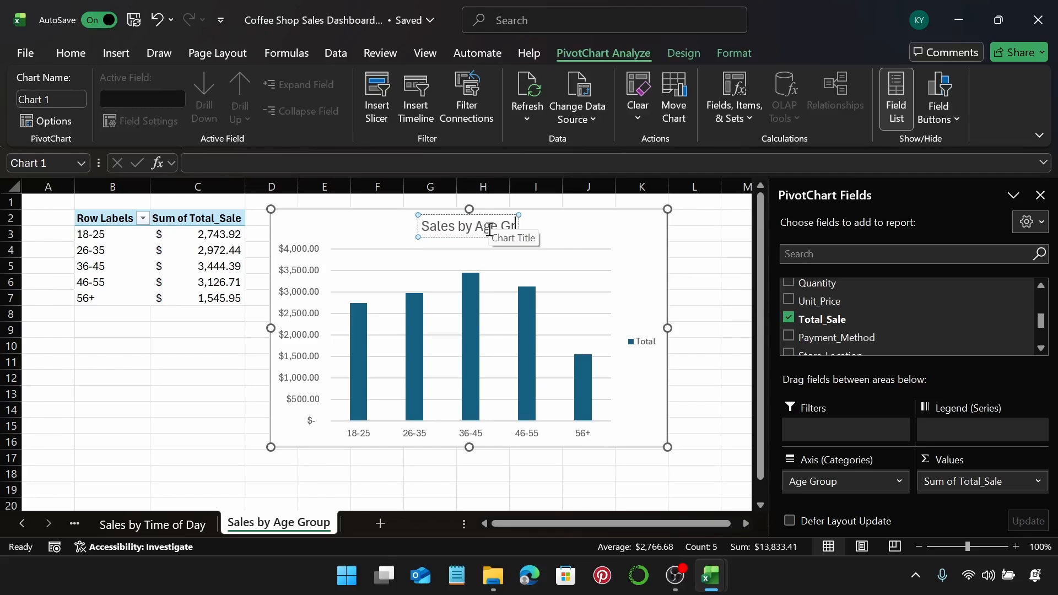
pyautogui.write('oup')
pyautogui.click(568, 228)
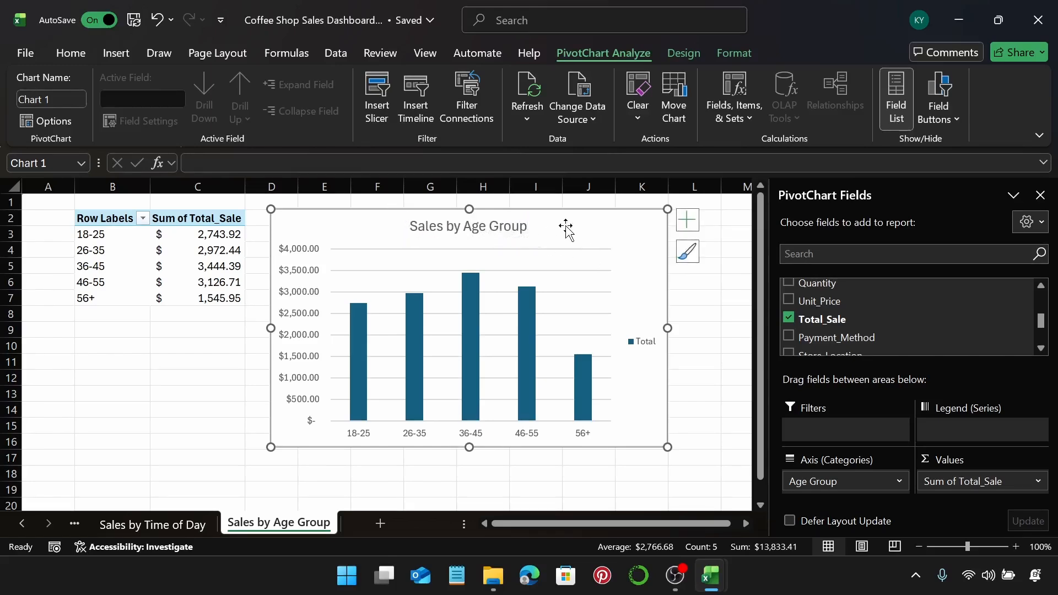
# Make all text in the Sales by Age Group chart black and delete the chart's legend.
pyautogui.click(90, 57)
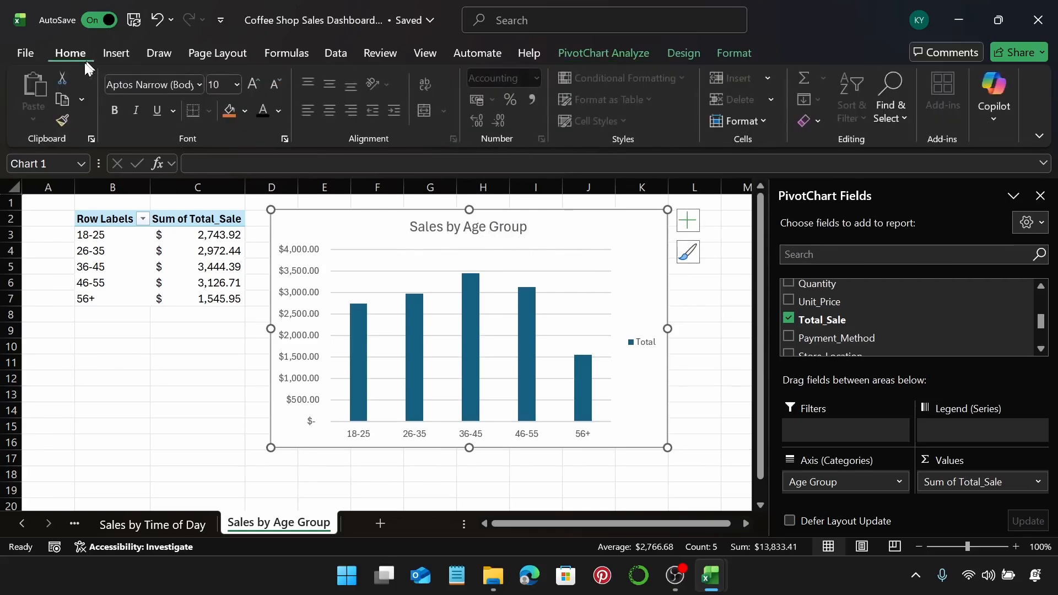
pyautogui.click(263, 111)
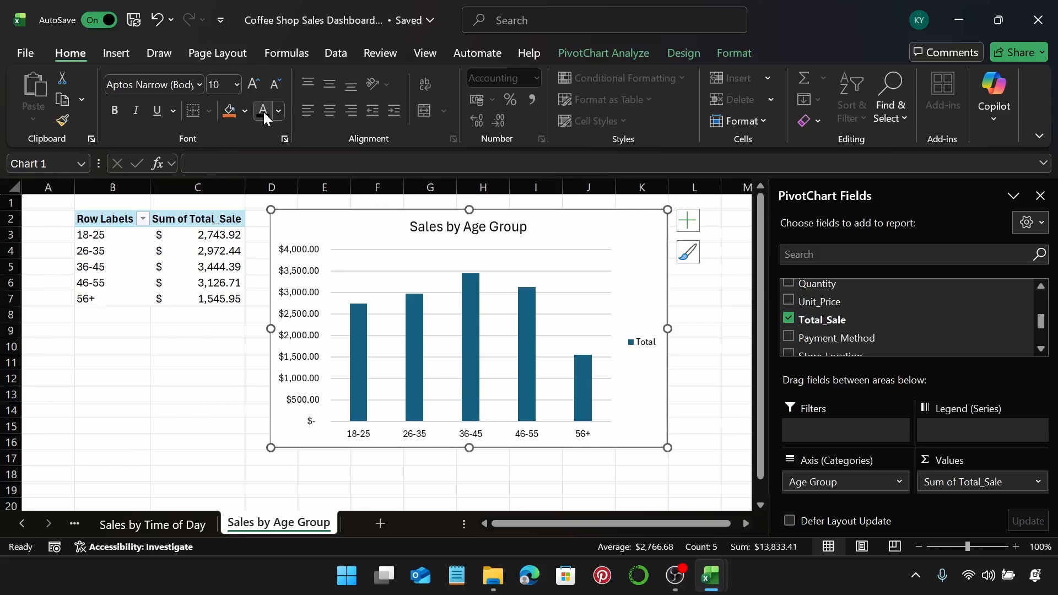
pyautogui.click(637, 348)
pyautogui.press('Delete')
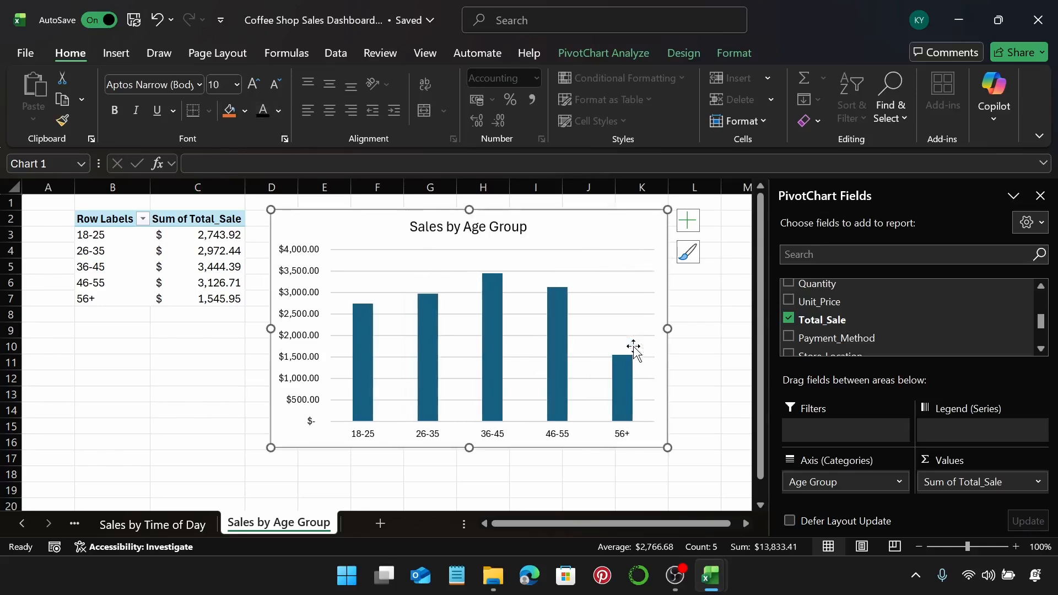
# Give the Sales by Age Group chart area a solid white border with rounded corners.
pyautogui.rightClick(600, 229)
pyautogui.moveTo(693, 546)
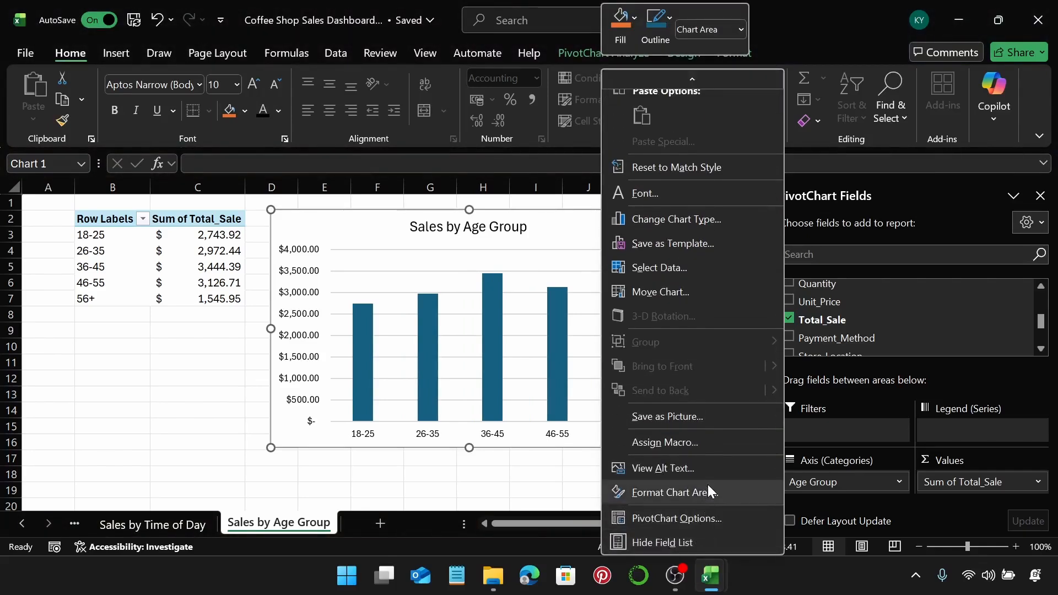
pyautogui.click(708, 484)
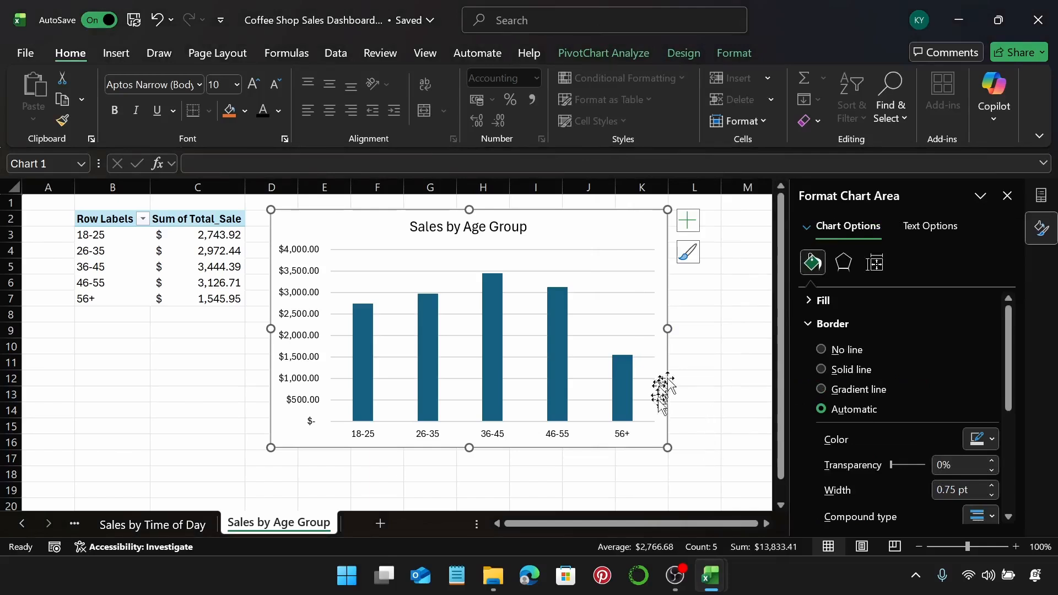
pyautogui.click(978, 439)
pyautogui.click(838, 168)
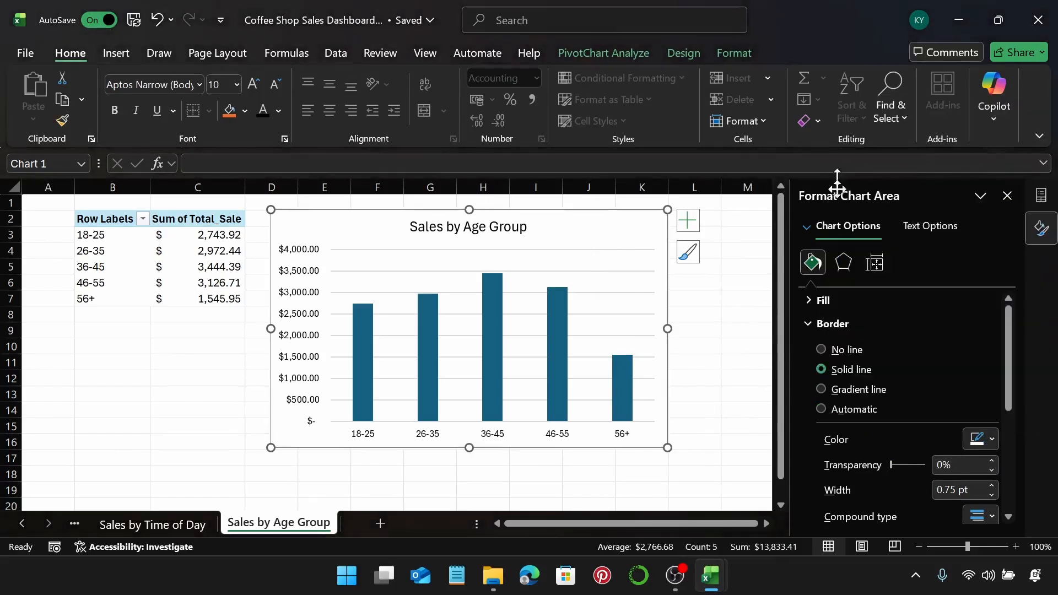
pyautogui.scroll(-4, 904, 482)
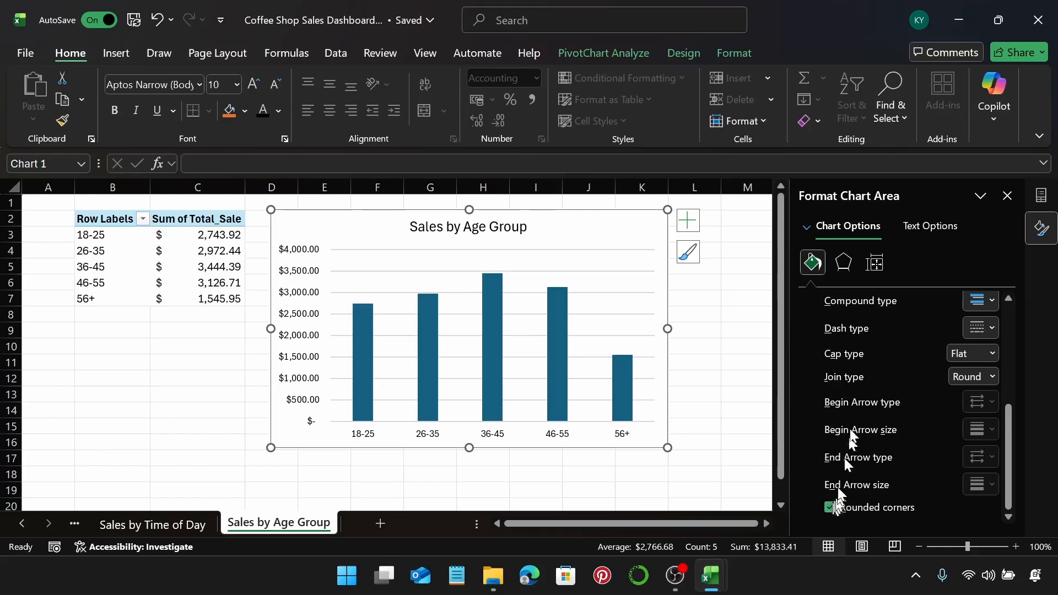
# Fill the chart's columns with the light purple from the recently used colors.
pyautogui.click(491, 350)
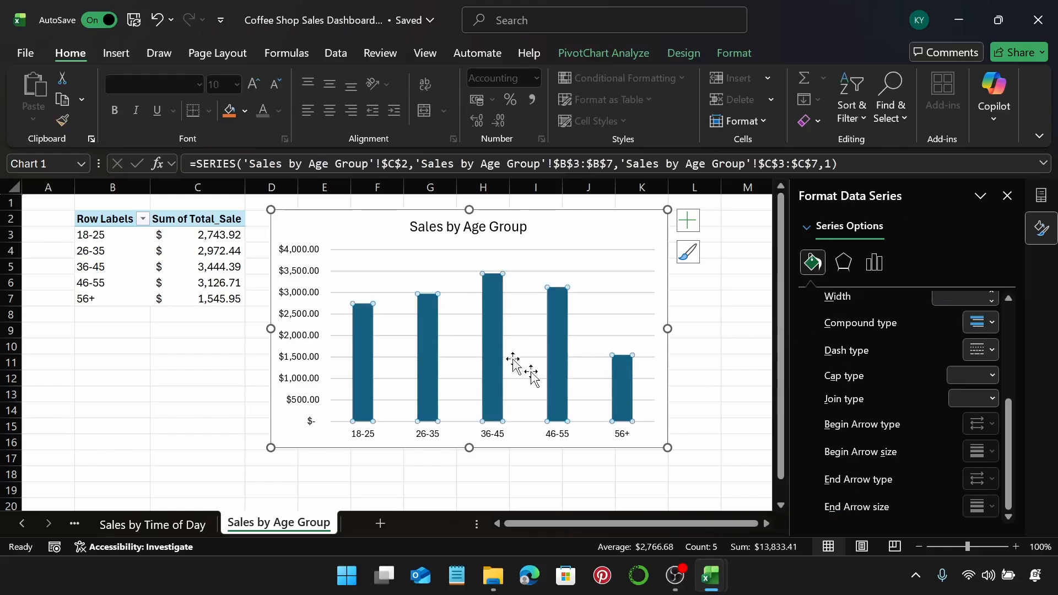
pyautogui.scroll(3, 957, 428)
pyautogui.click(838, 323)
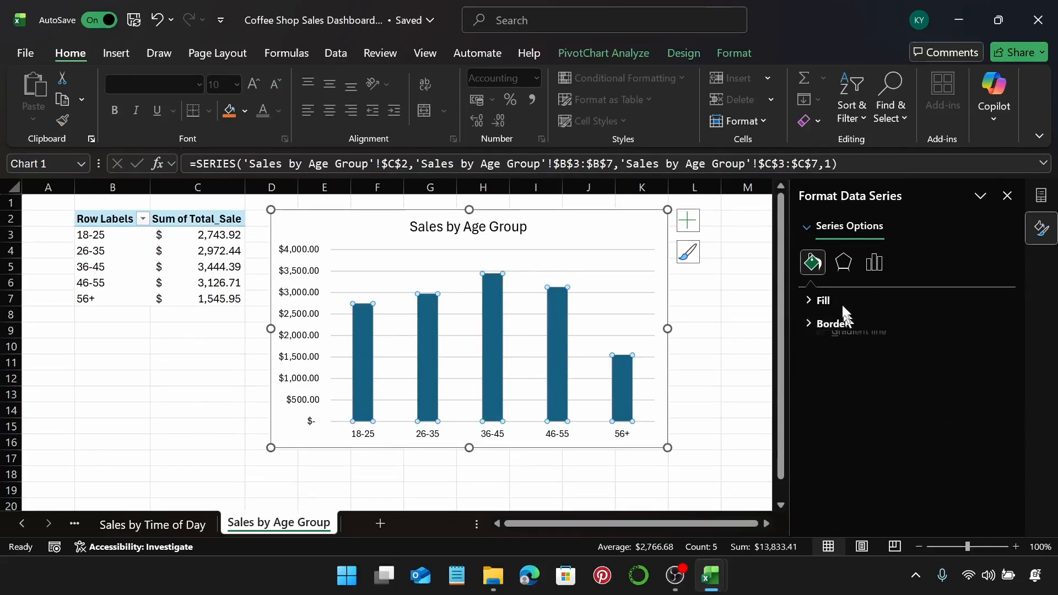
pyautogui.click(841, 300)
pyautogui.click(981, 500)
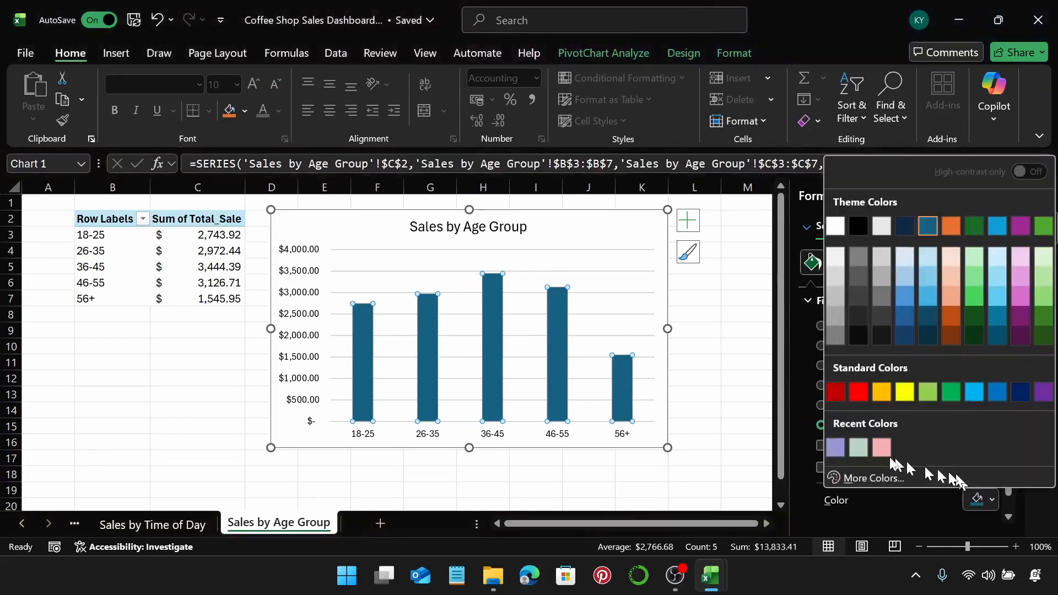
pyautogui.click(834, 448)
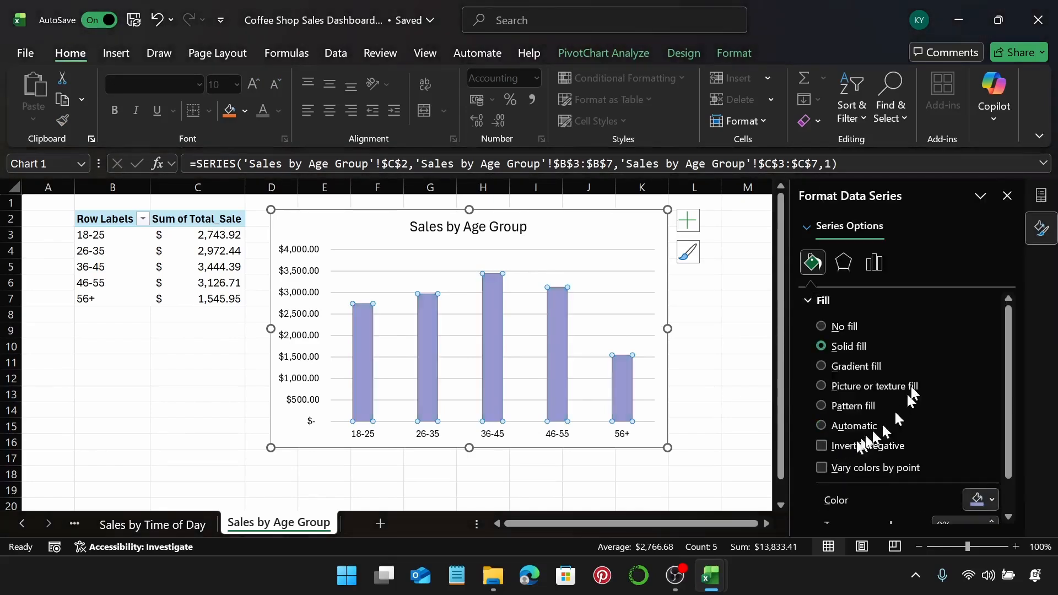
# Set the gap width of the chart's data series to 100%.
pyautogui.click(875, 264)
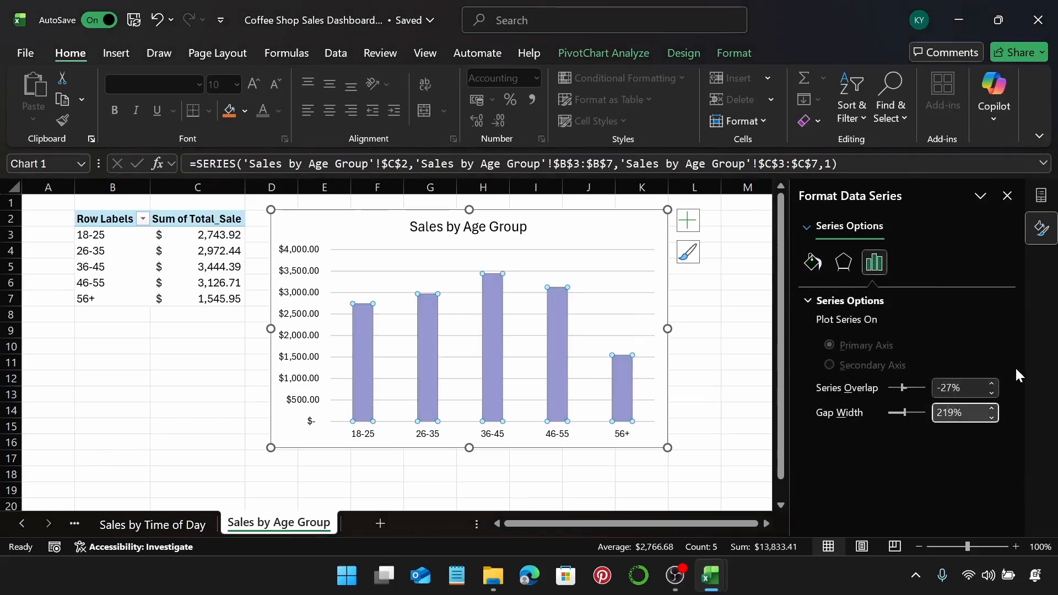
pyautogui.press('BackSpace')
pyautogui.press('BackSpace')
pyautogui.press('BackSpace')
pyautogui.press('Return')
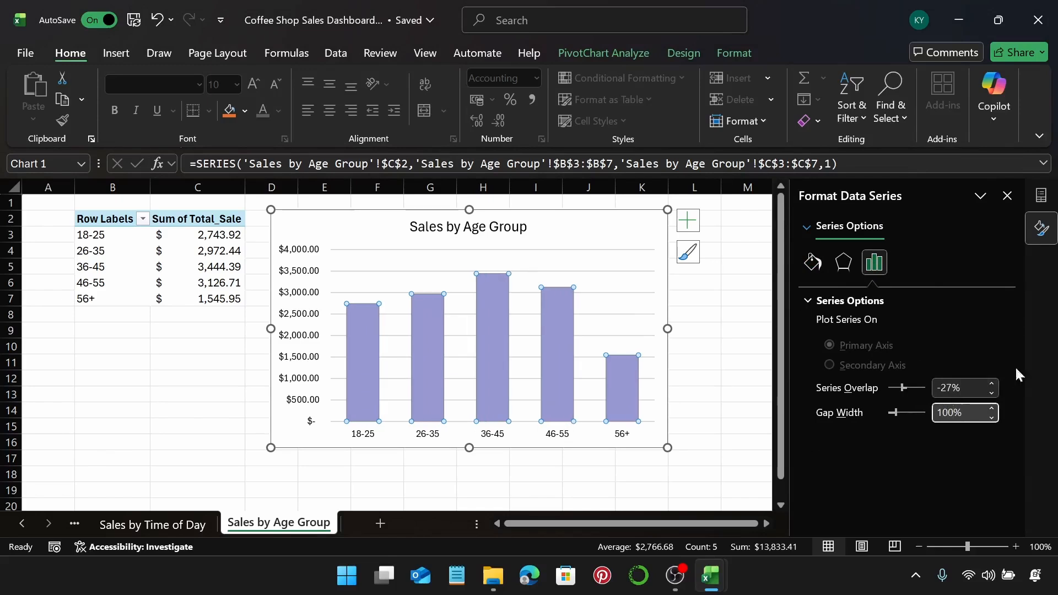
# Set the chart's vertical axis number format to 0 decimal places.
pyautogui.click(296, 300)
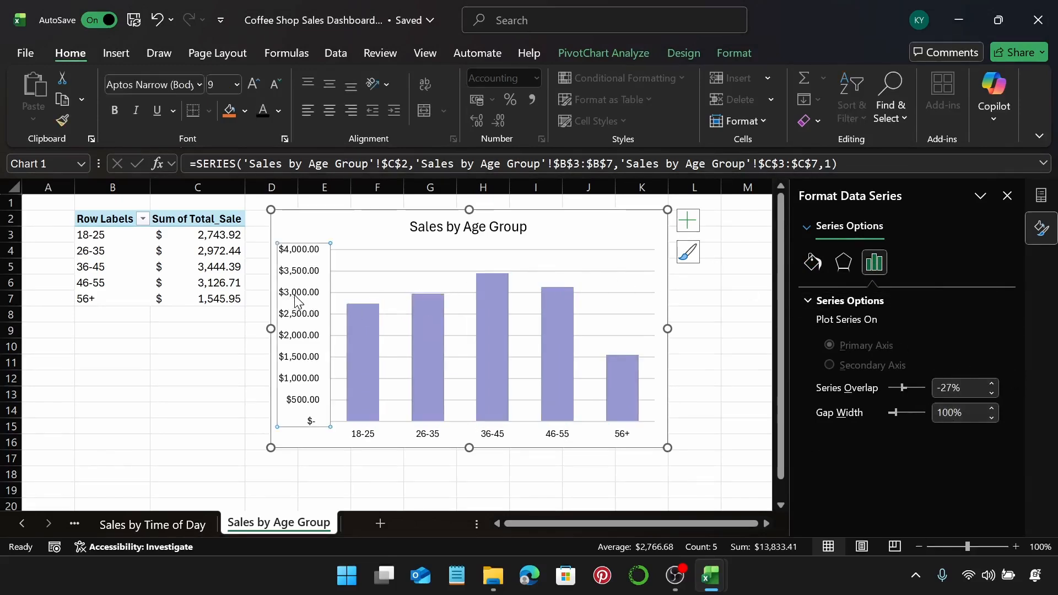
pyautogui.click(905, 264)
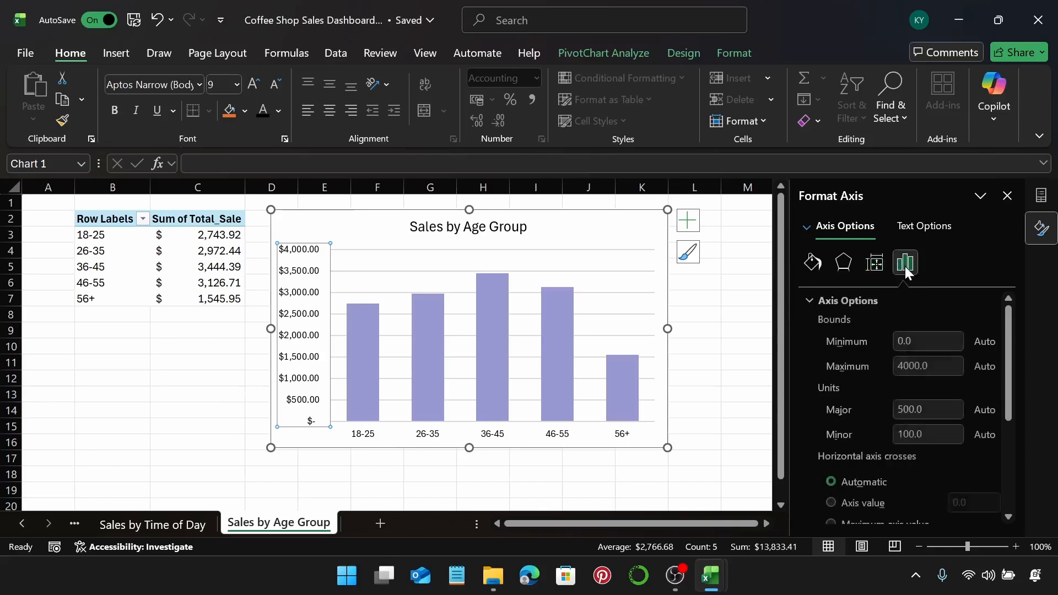
pyautogui.click(855, 301)
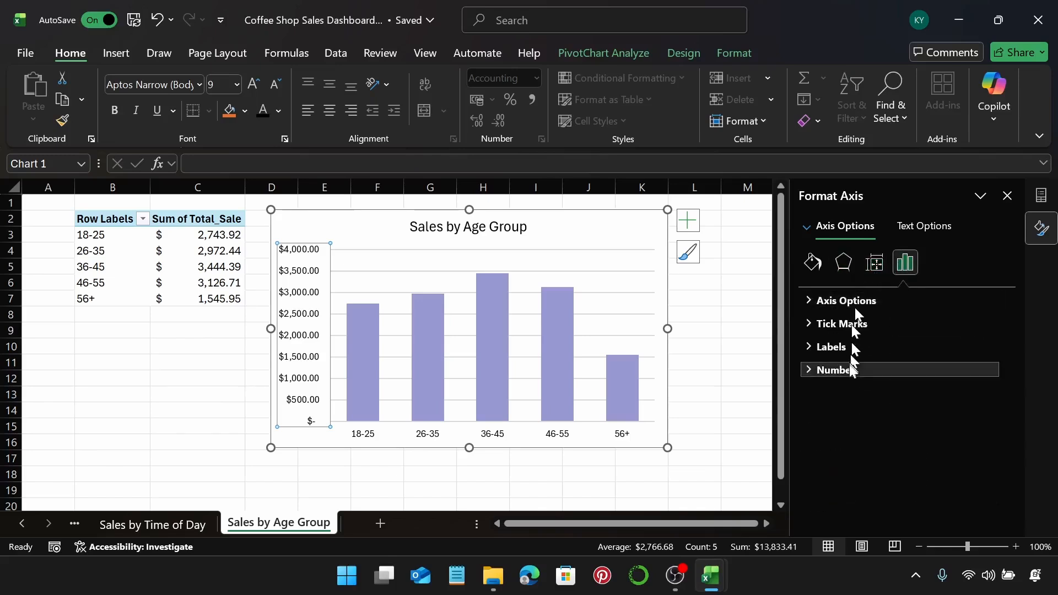
pyautogui.click(850, 369)
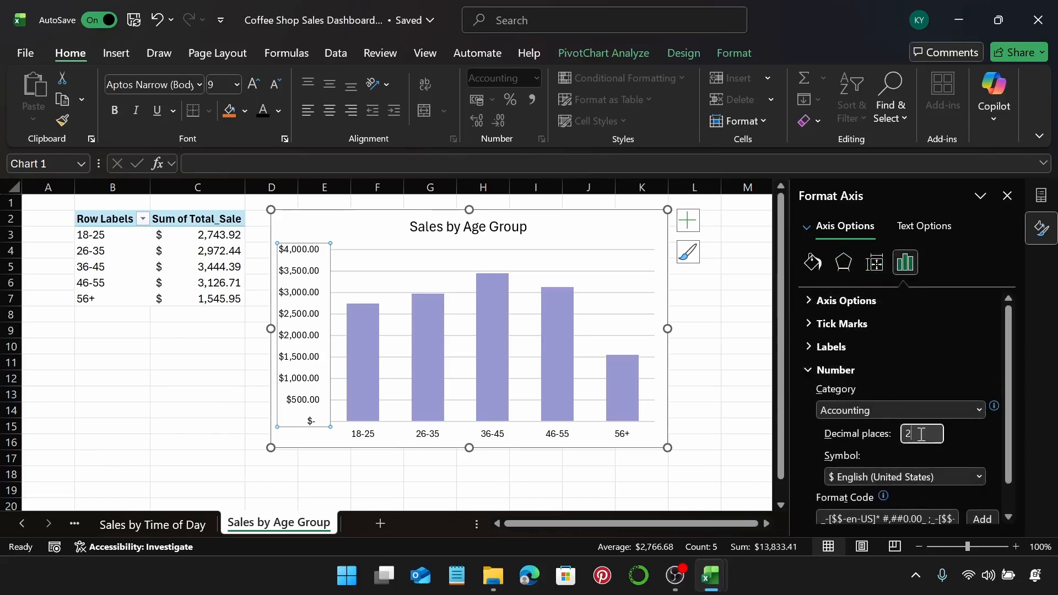
pyautogui.press('Return')
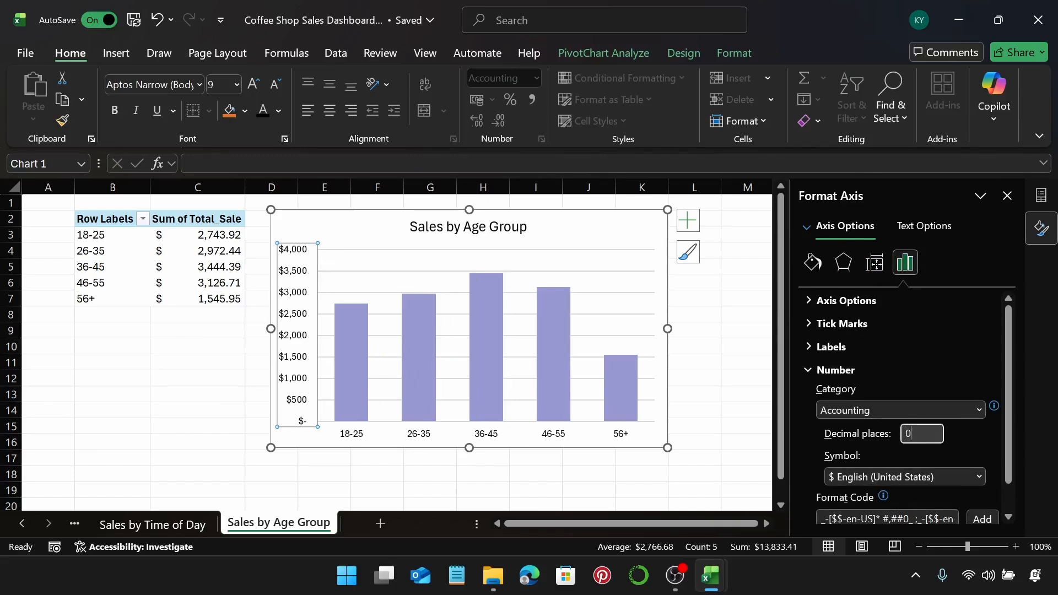
pyautogui.click(641, 232)
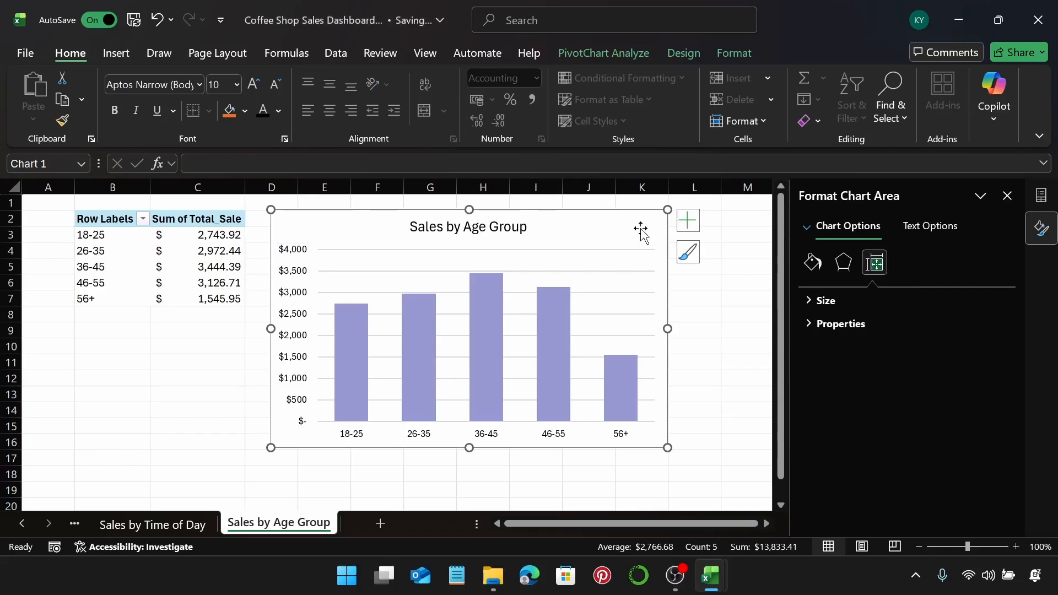
pyautogui.click(595, 259)
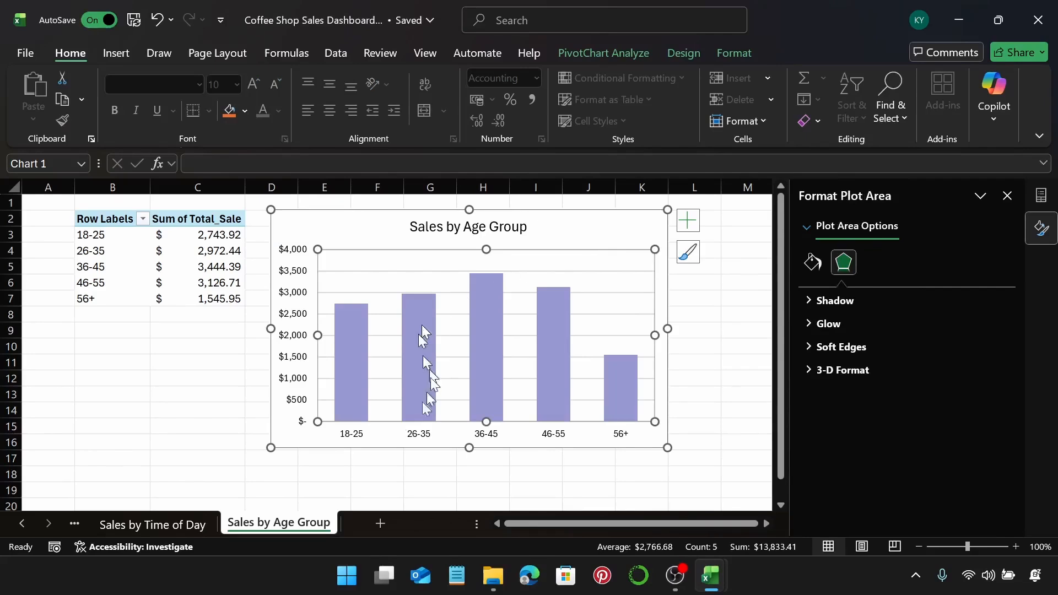
# Add a new worksheet and rename it "Sales by Day of the Week".
pyautogui.click(383, 521)
pyautogui.doubleClick(384, 521)
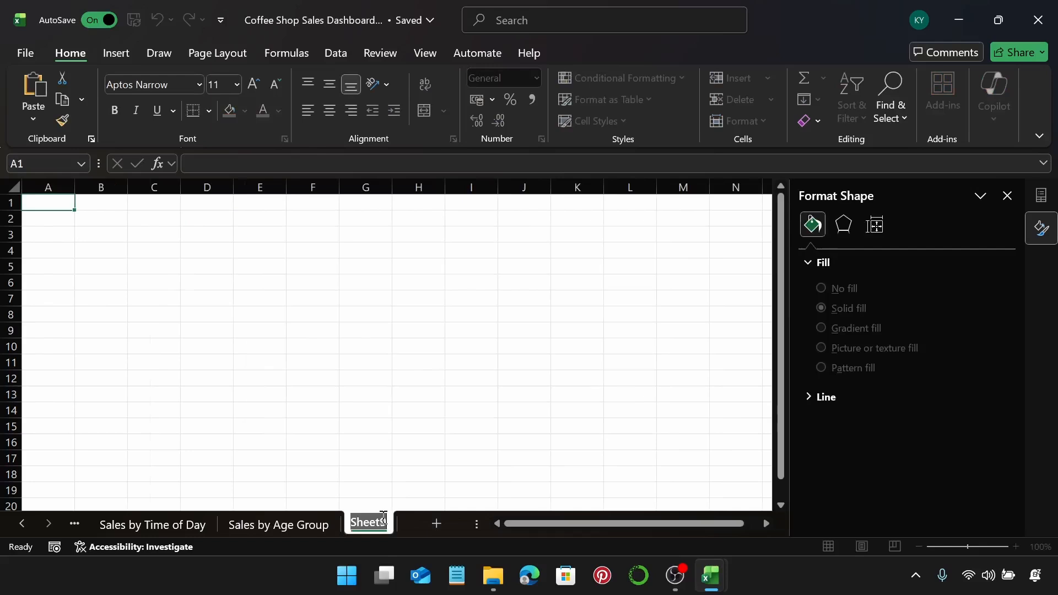
pyautogui.write('Sales')
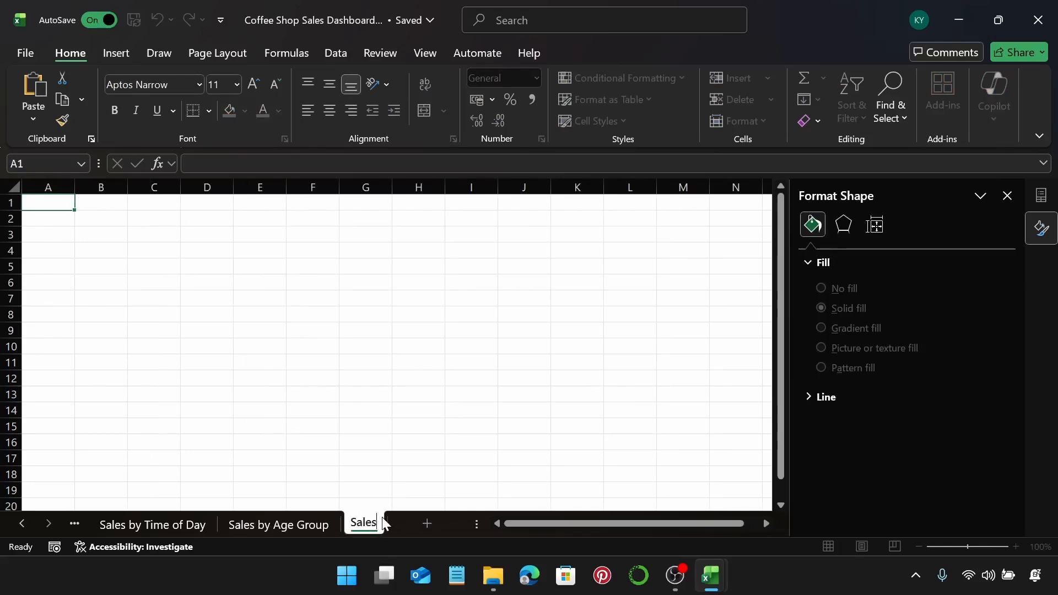
pyautogui.write(' by Day of')
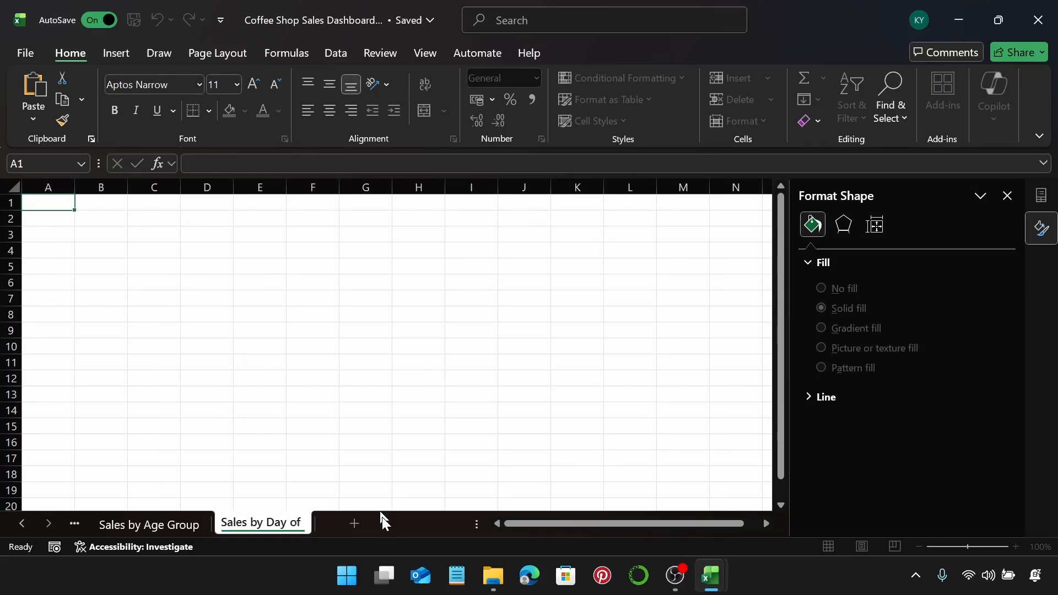
pyautogui.write(' the Week')
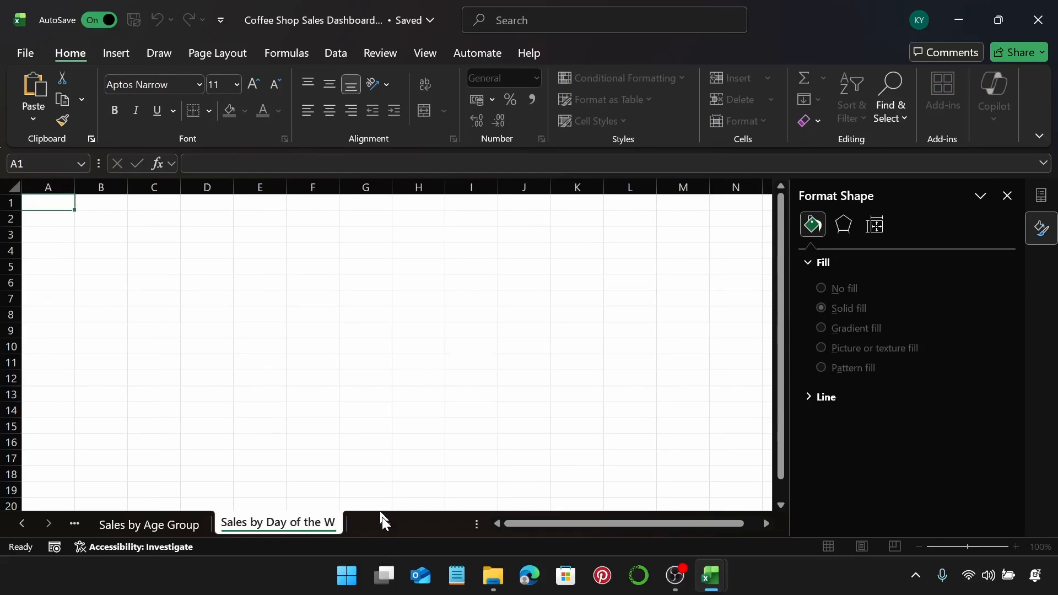
pyautogui.press('Return')
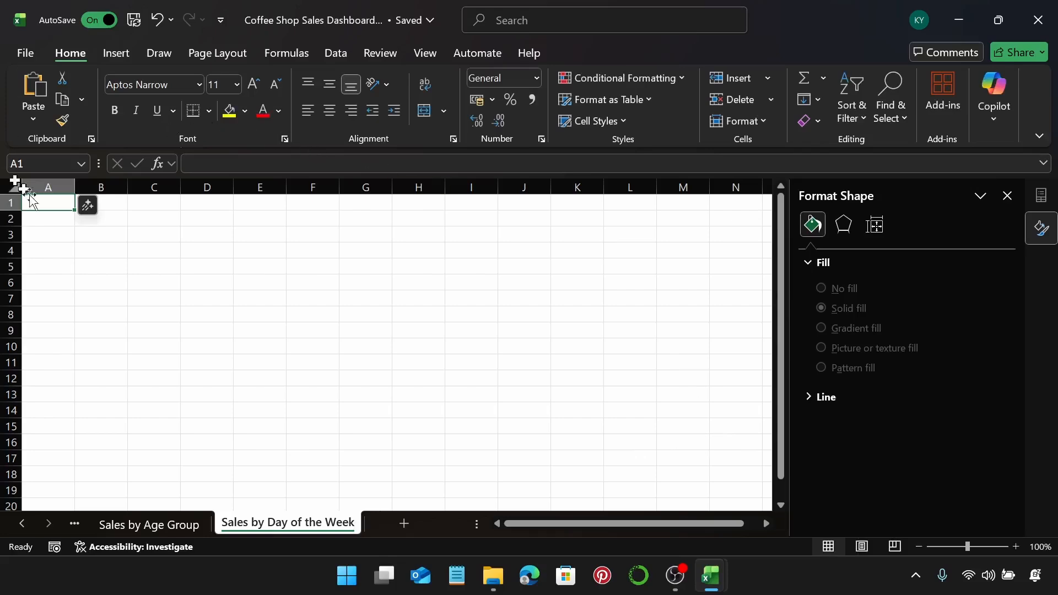
# Insert a PivotTable from the sales data table at cell B2 of the Sales by Day of the Week sheet.
pyautogui.click(110, 219)
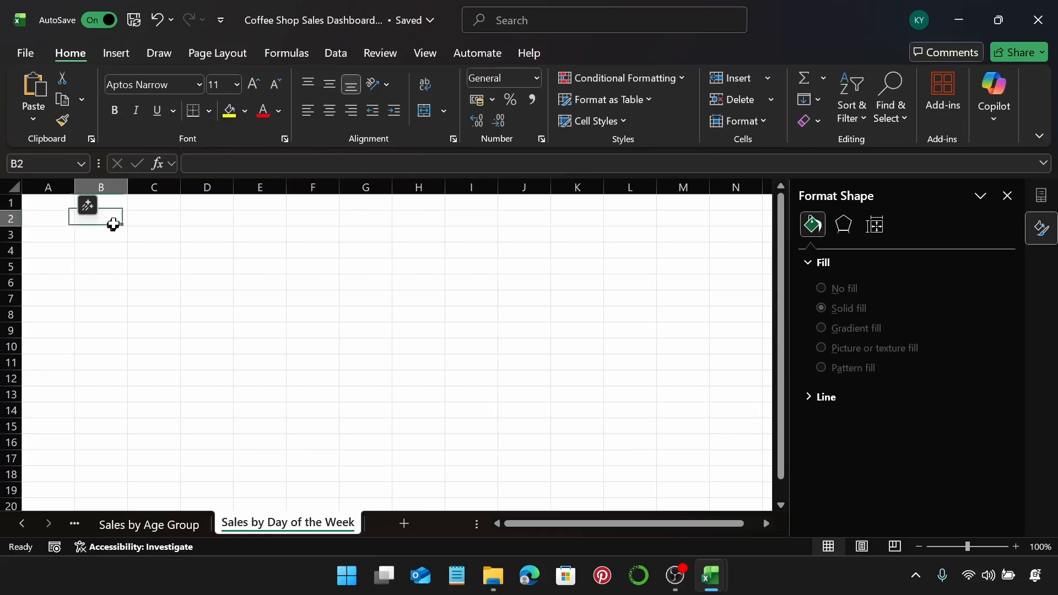
pyautogui.click(124, 58)
pyautogui.click(48, 88)
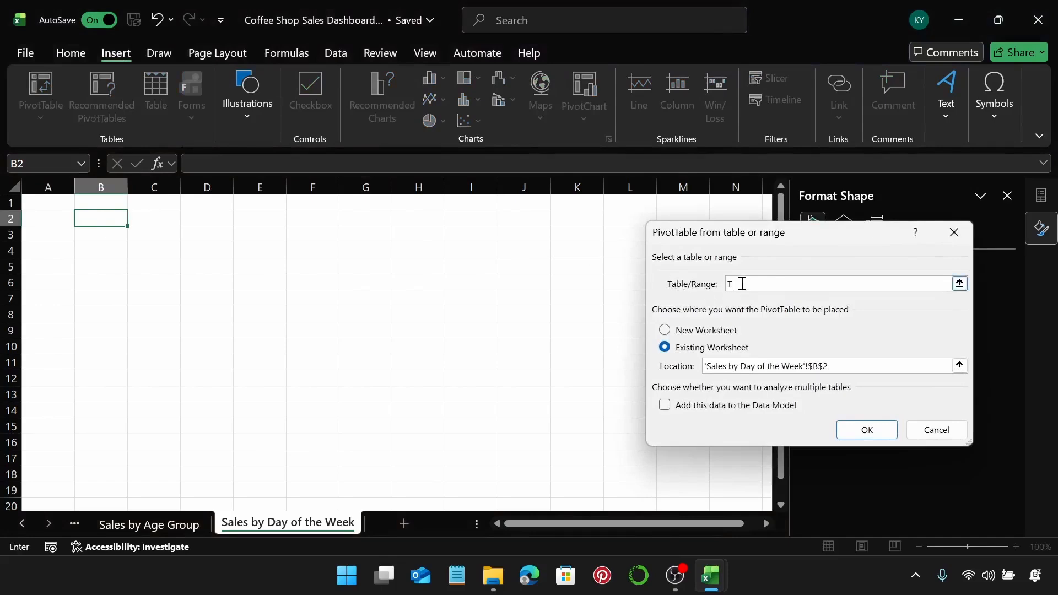
pyautogui.press('Return')
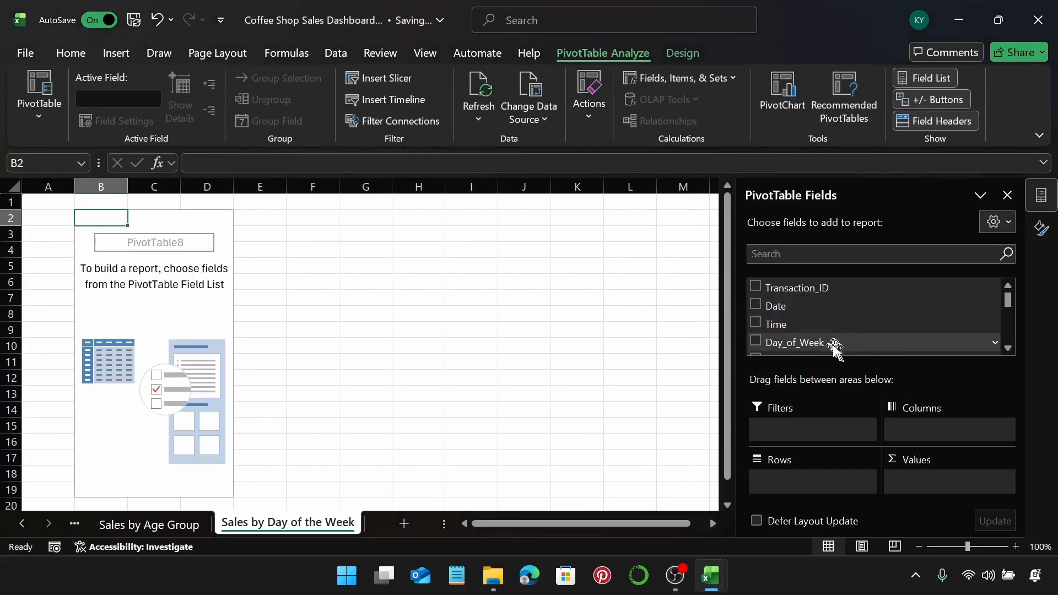
# Build the PivotTable with Day_of_Week as rows, the sum of Total_Sale as values and Category as columns.
pyautogui.moveTo(827, 344); pyautogui.dragTo(844, 493)
pyautogui.scroll(-5, 826, 338)
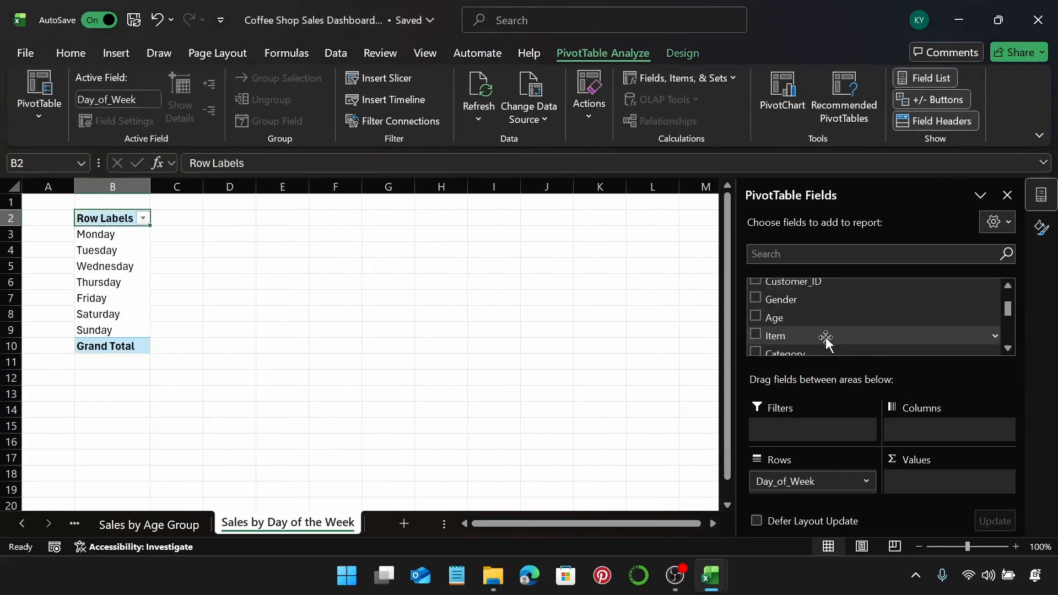
pyautogui.moveTo(826, 342); pyautogui.dragTo(916, 475)
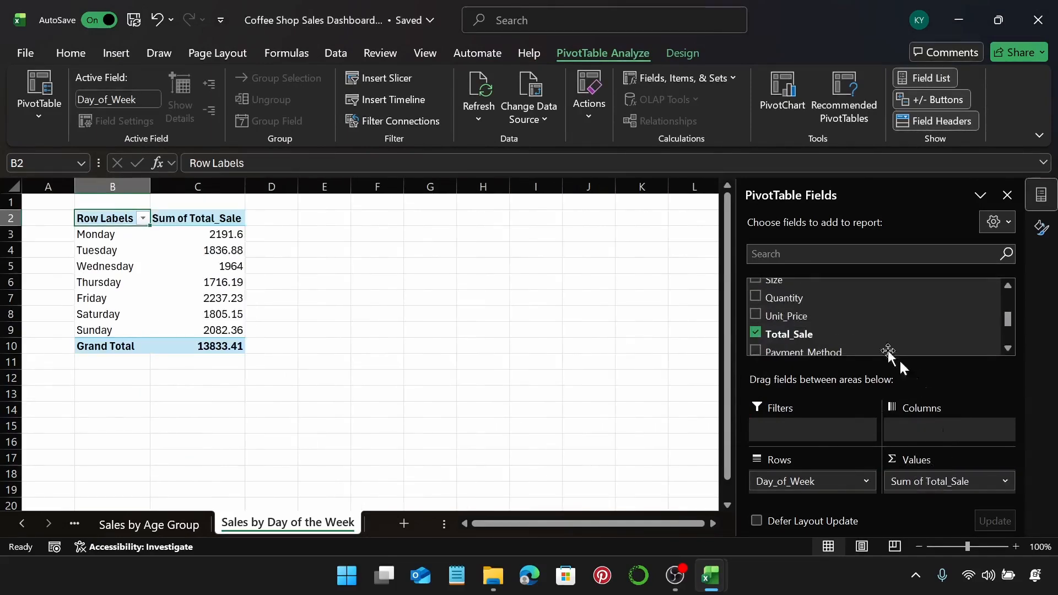
pyautogui.scroll(4, 827, 330)
pyautogui.scroll(-2, 821, 329)
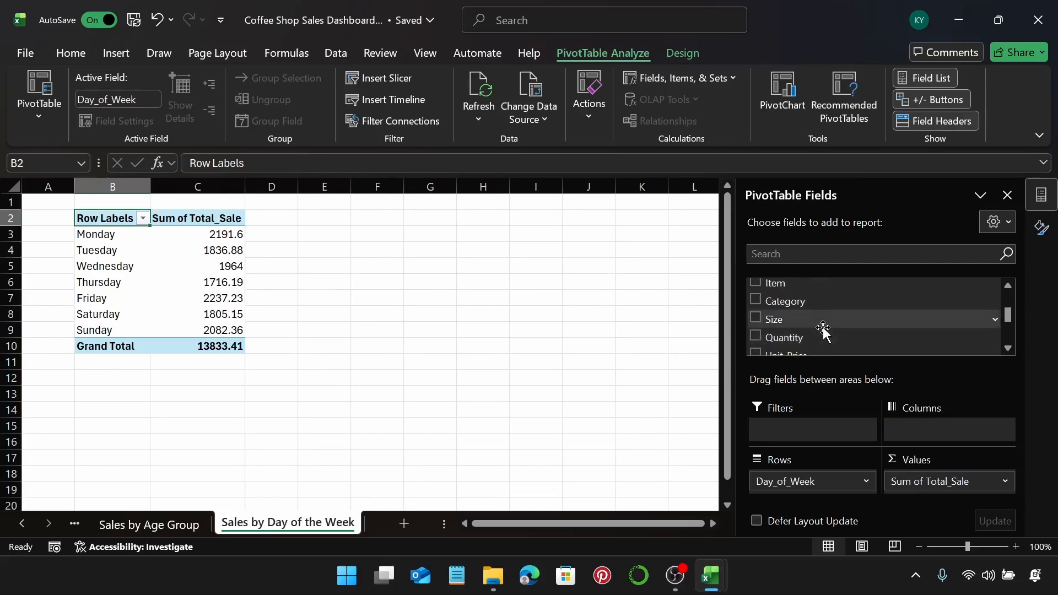
pyautogui.moveTo(789, 303); pyautogui.dragTo(937, 429)
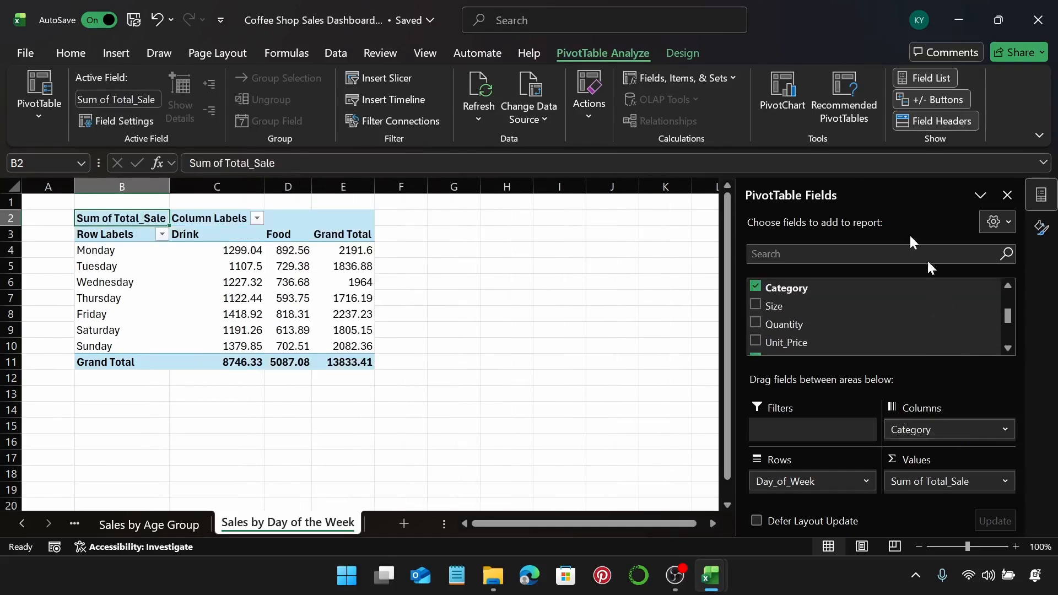
# Remove the grand total row and the grand total column from the day-of-week PivotTable.
pyautogui.click(114, 364)
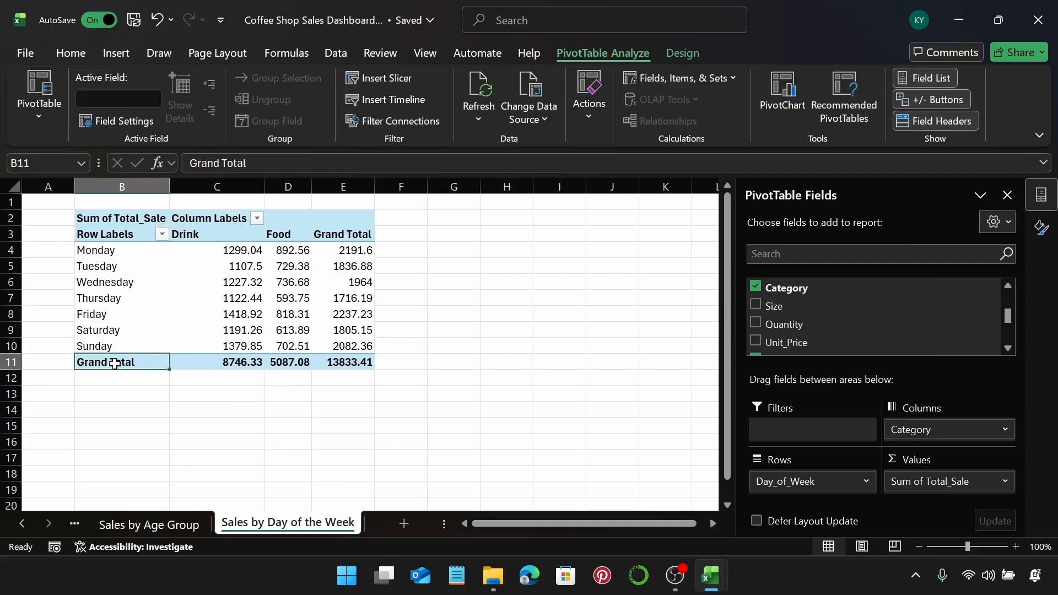
pyautogui.rightClick(114, 363)
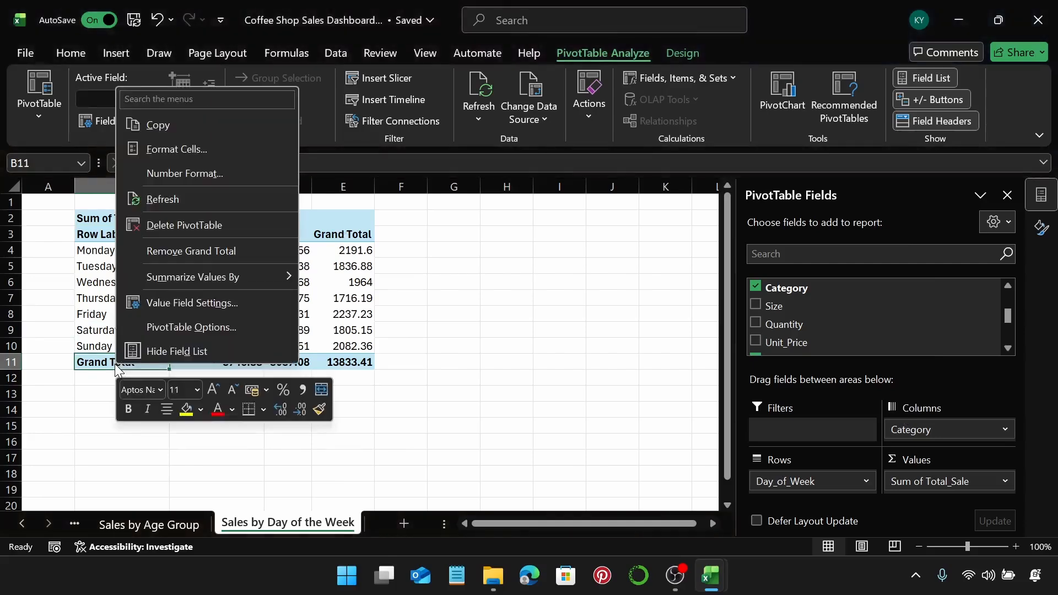
pyautogui.click(228, 255)
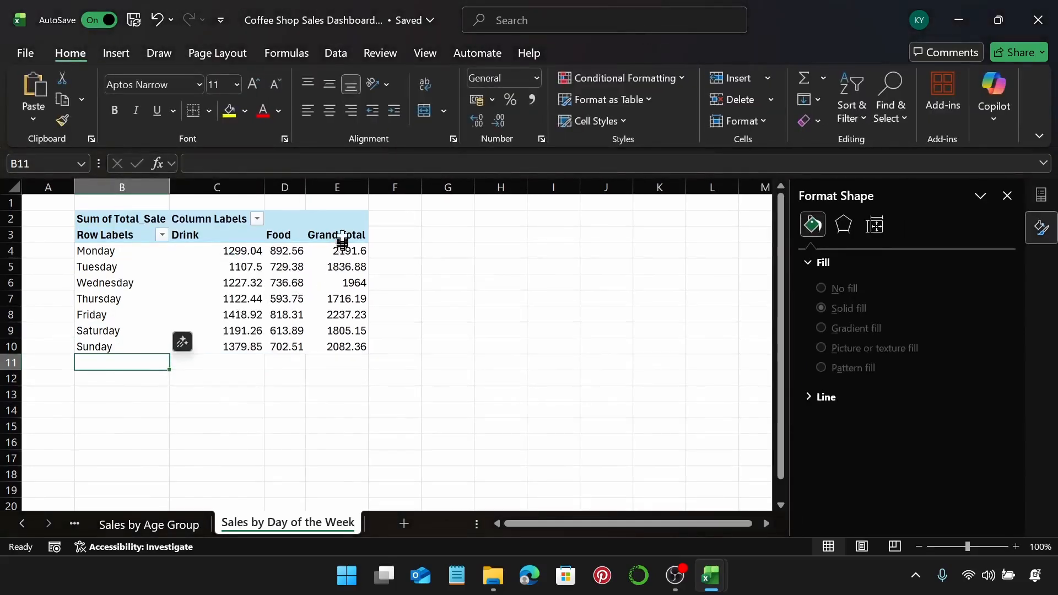
pyautogui.click(341, 235)
pyautogui.rightClick(342, 235)
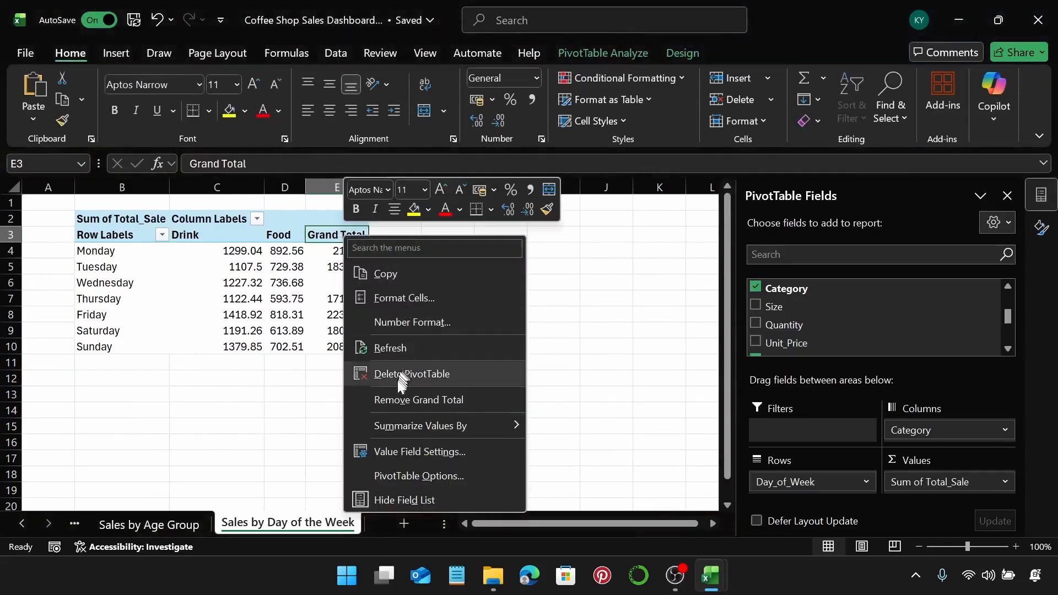
pyautogui.click(395, 392)
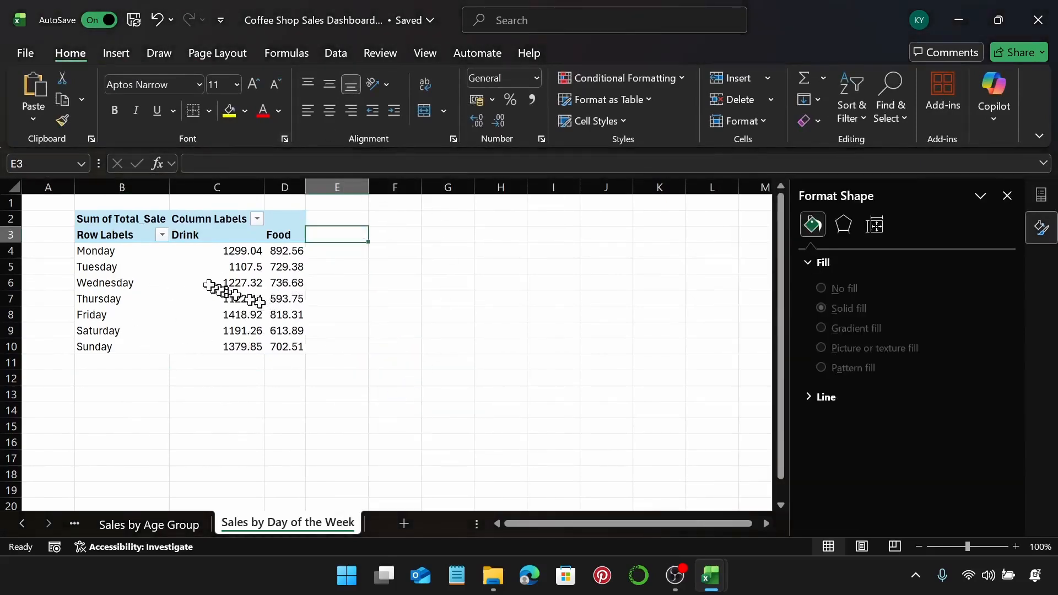
# Format the Drink and Food values in the day-of-week PivotTable as US dollar accounting amounts.
pyautogui.click(205, 252)
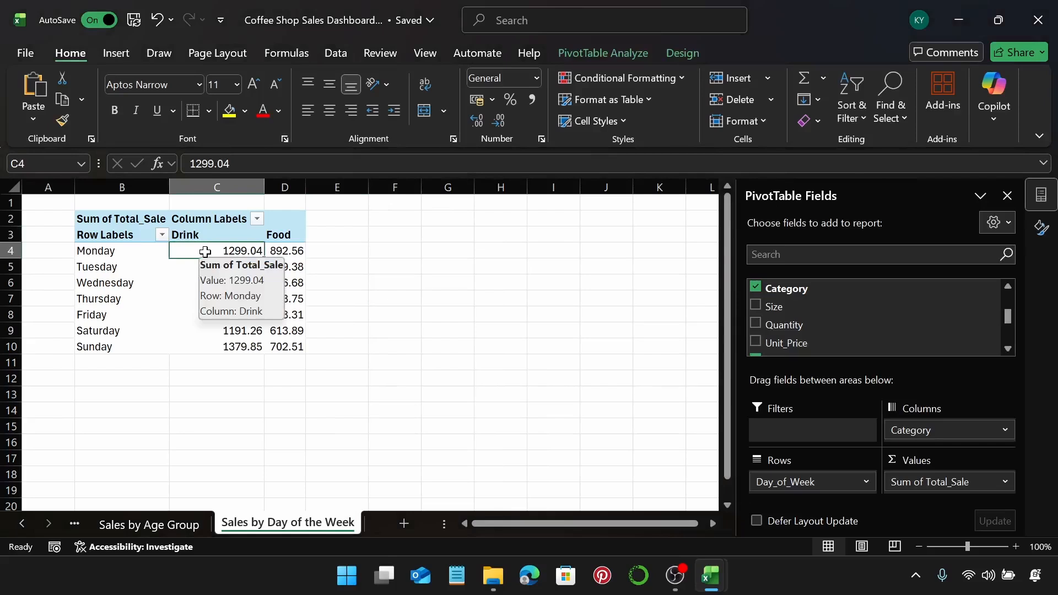
pyautogui.hotkey('shift', 'Right')
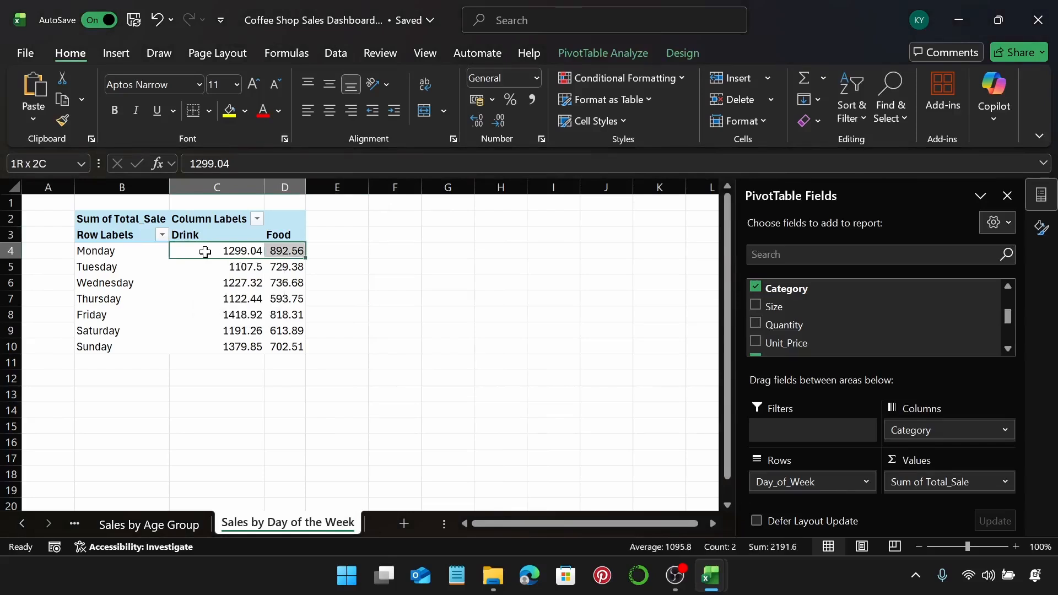
pyautogui.hotkey('ctrl', 'shift', 'Down')
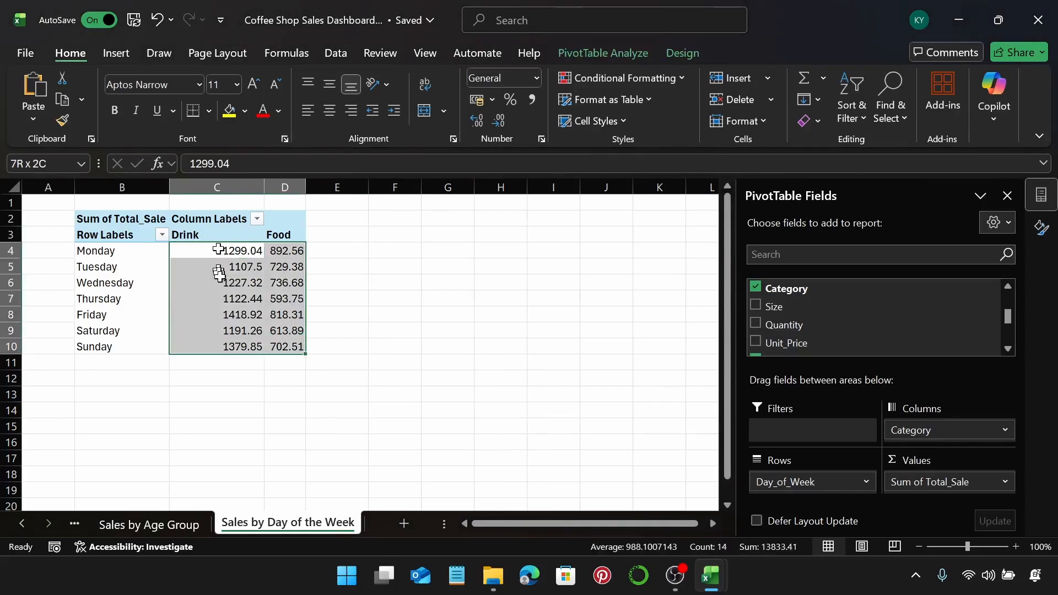
pyautogui.click(492, 101)
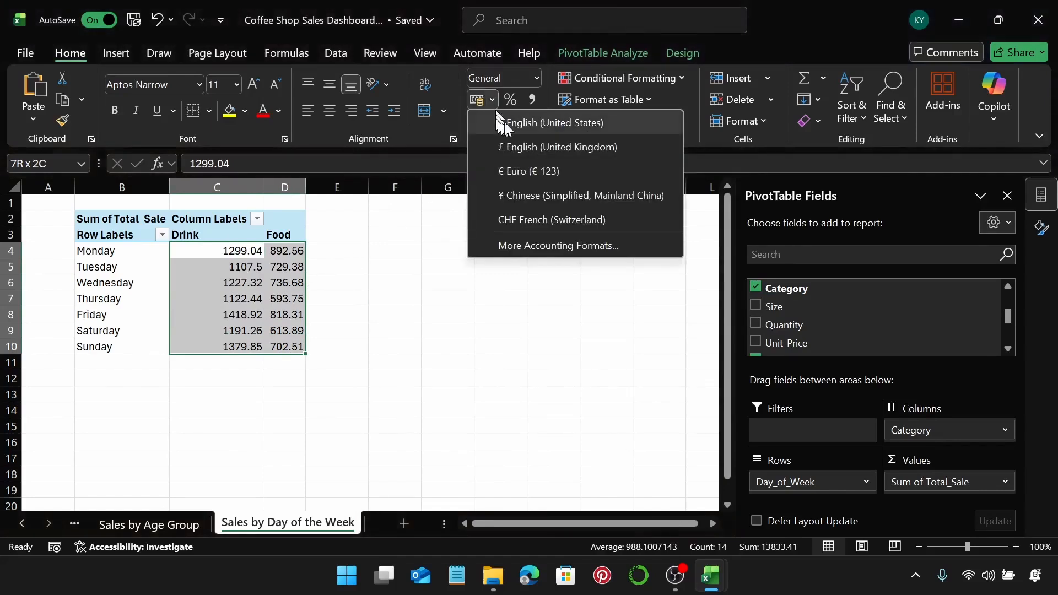
pyautogui.click(505, 122)
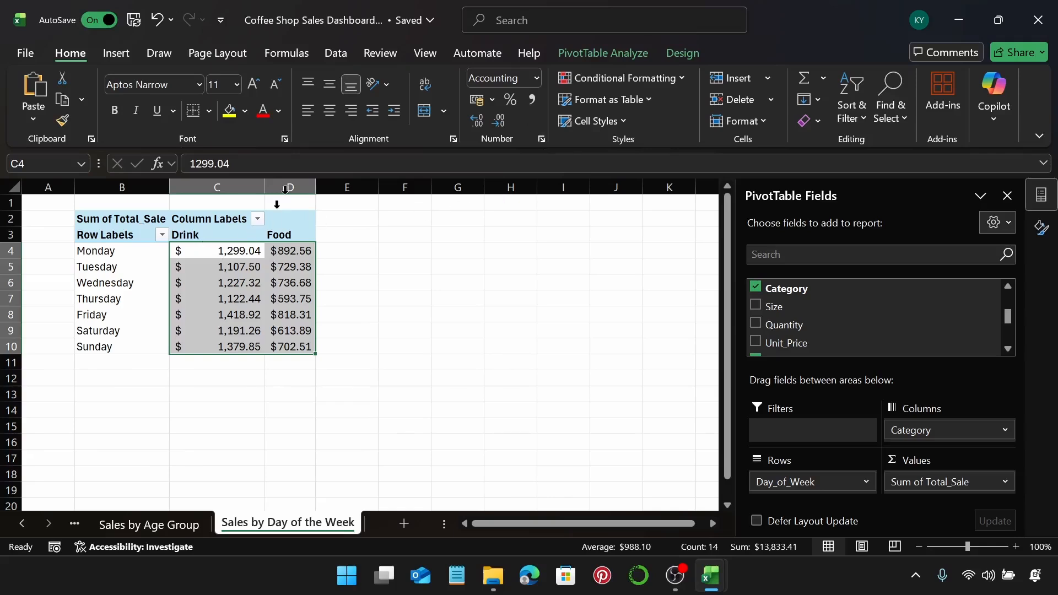
# Insert a clustered column PivotChart from the day-of-week PivotTable.
pyautogui.click(125, 57)
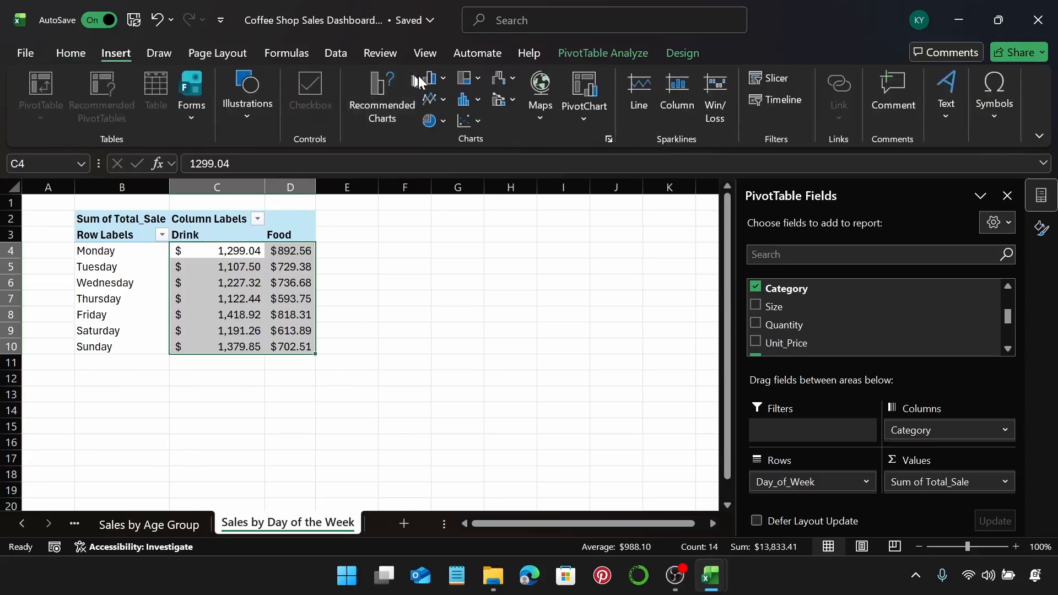
pyautogui.click(433, 79)
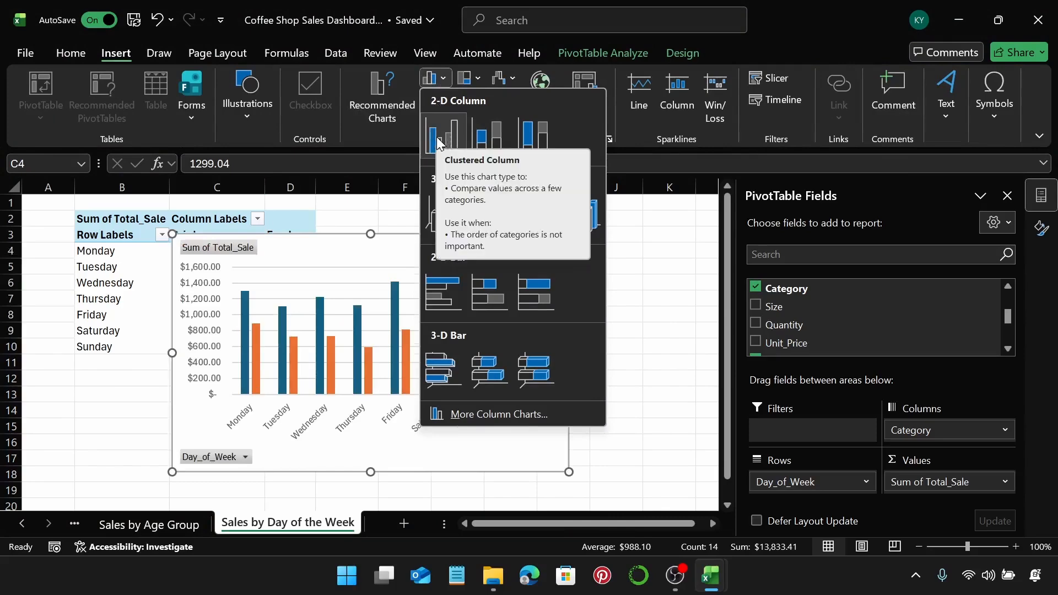
pyautogui.click(437, 137)
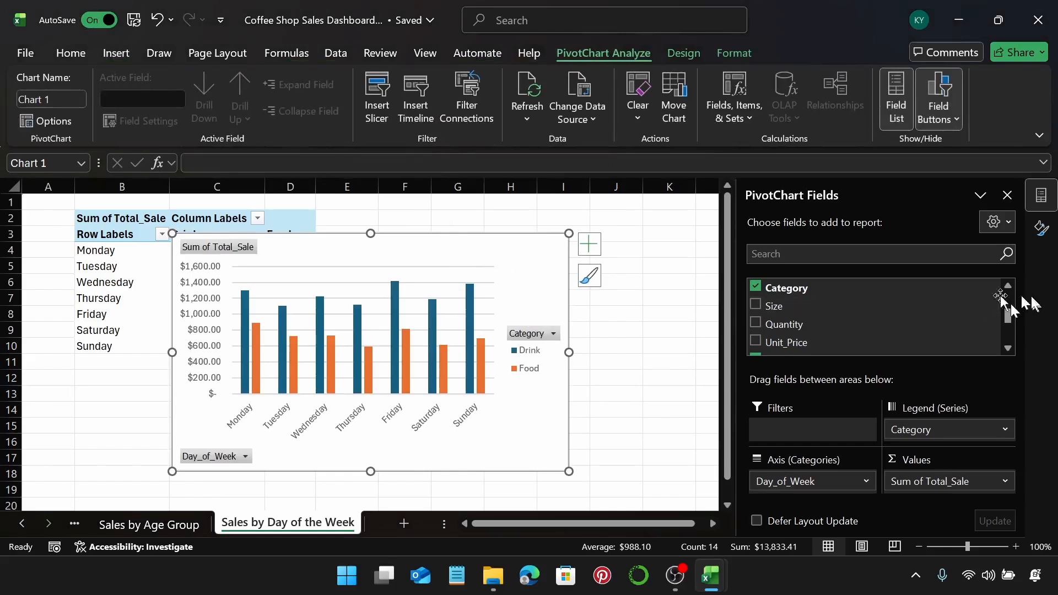
# Move the chart beside the PivotTable so it no longer covers the data, and hide all of its field buttons.
pyautogui.moveTo(416, 255); pyautogui.dragTo(557, 231)
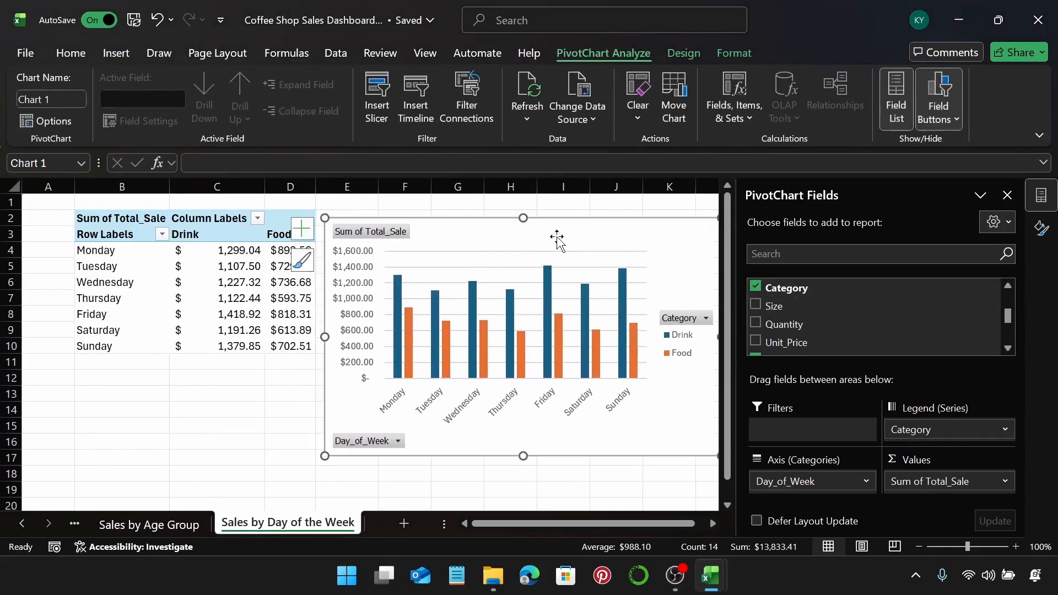
pyautogui.click(1007, 196)
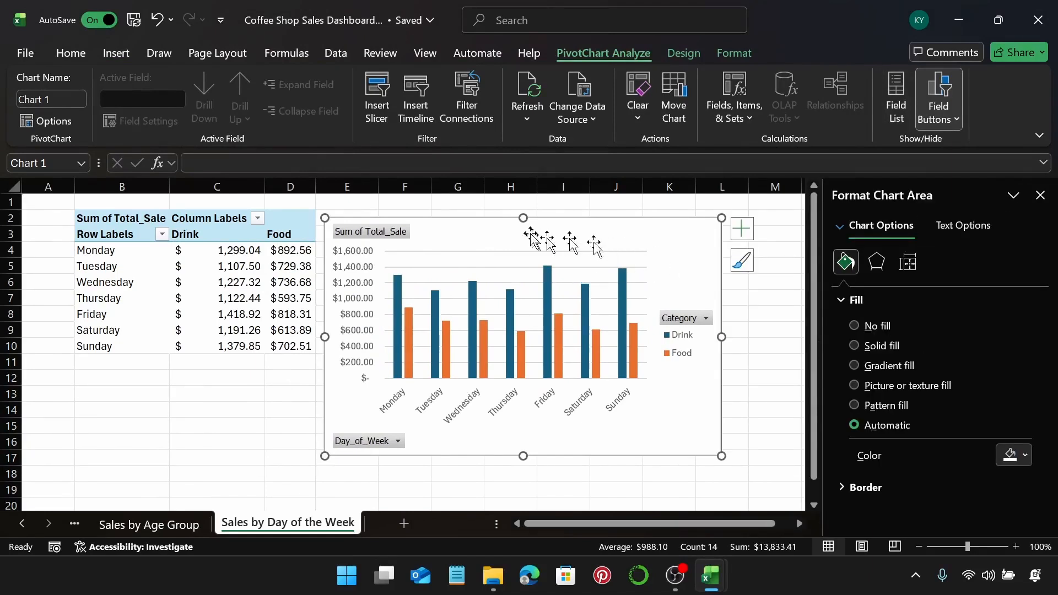
pyautogui.moveTo(531, 233)
pyautogui.mouseDown()
pyautogui.moveTo(560, 234)
pyautogui.moveTo(548, 229)
pyautogui.mouseUp()
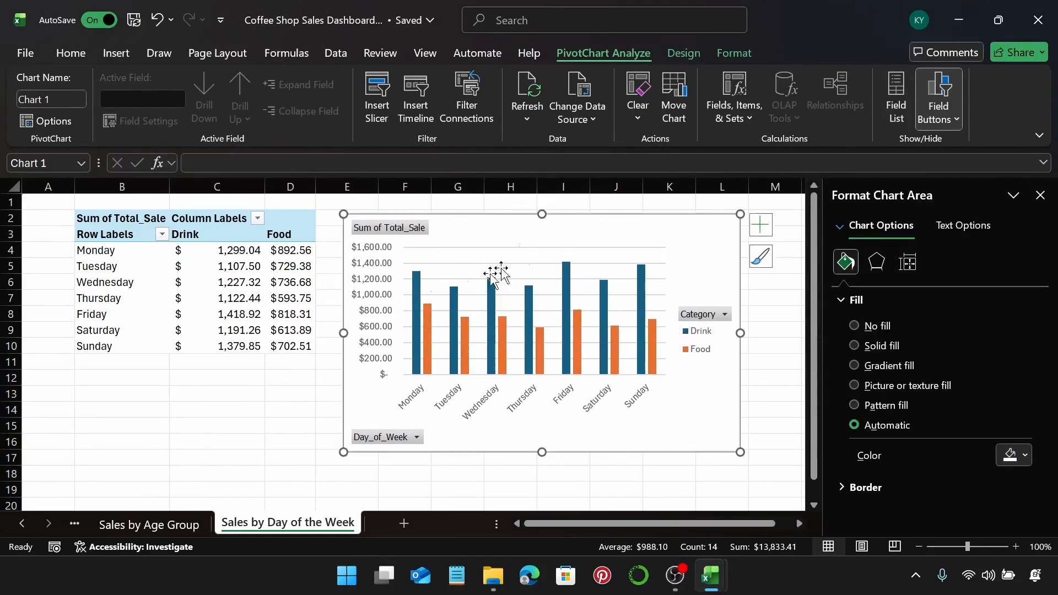
pyautogui.rightClick(376, 227)
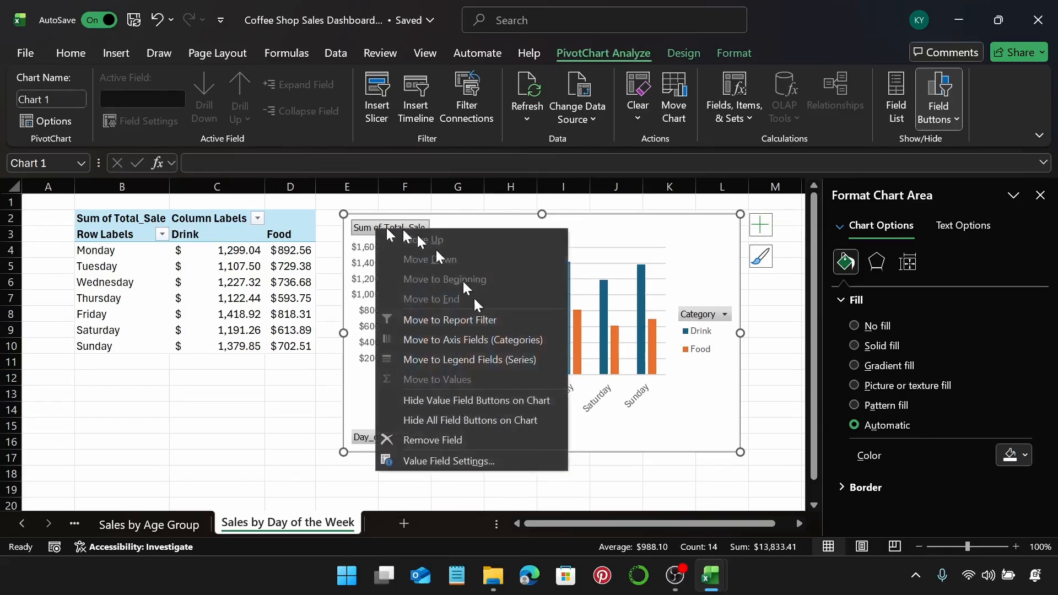
pyautogui.click(501, 426)
# Add a chart title reading "Sales by Day of the Week".
pyautogui.click(762, 225)
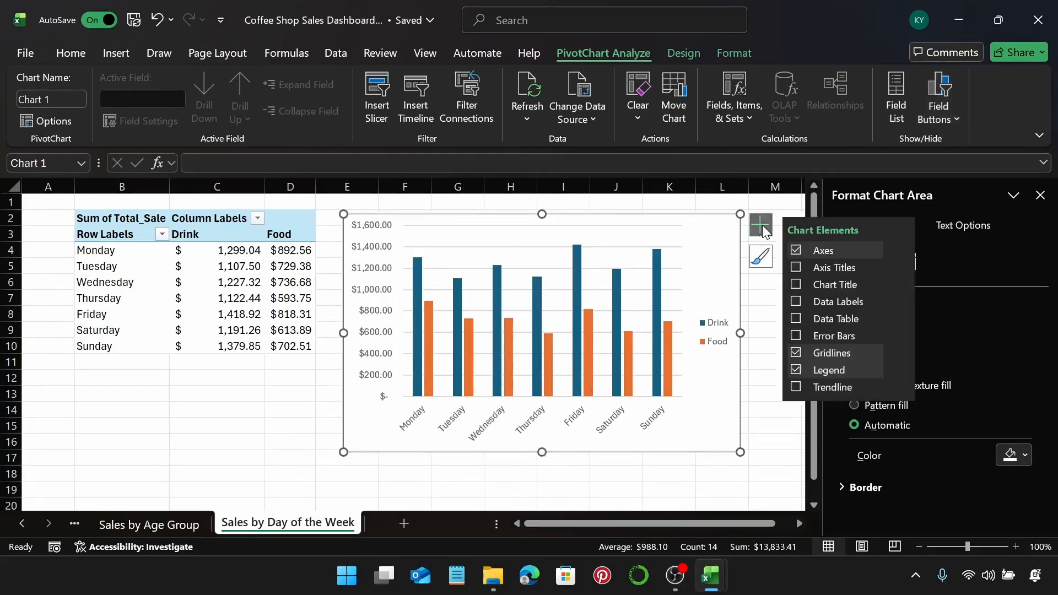
pyautogui.click(796, 285)
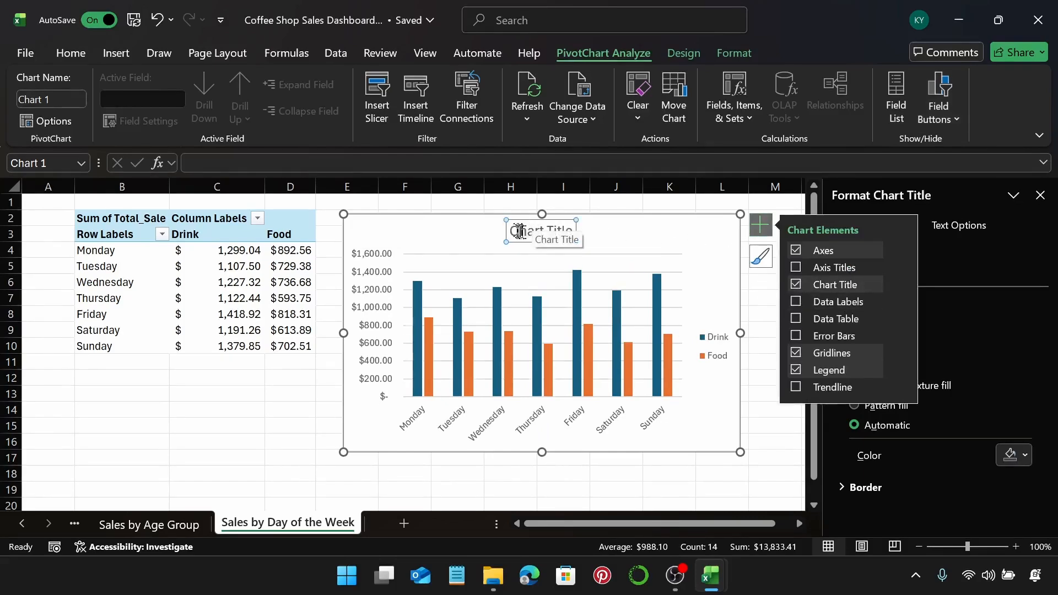
pyautogui.moveTo(520, 230); pyautogui.dragTo(566, 241)
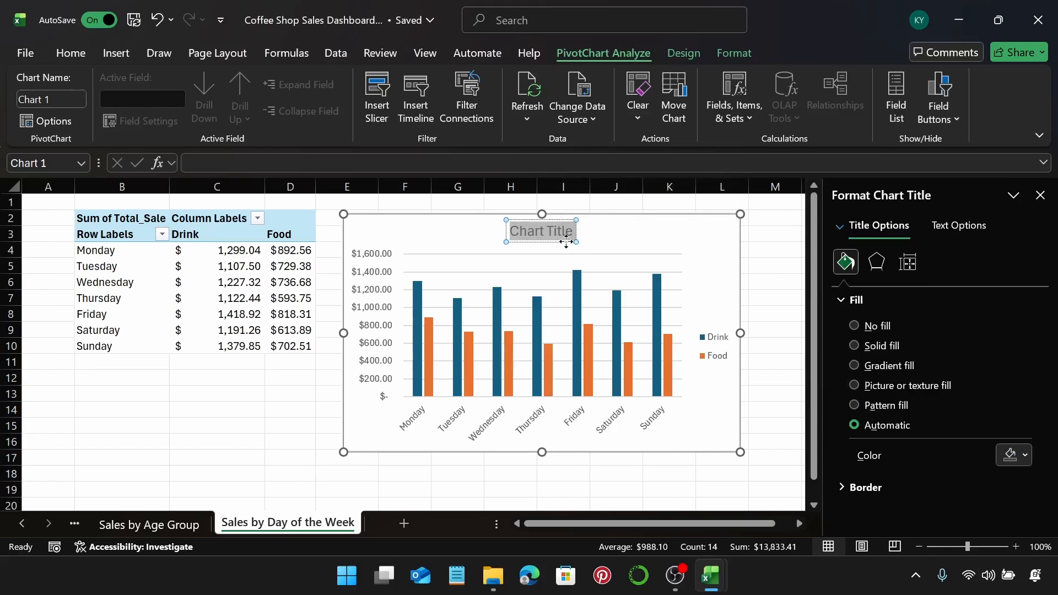
pyautogui.write('Sales')
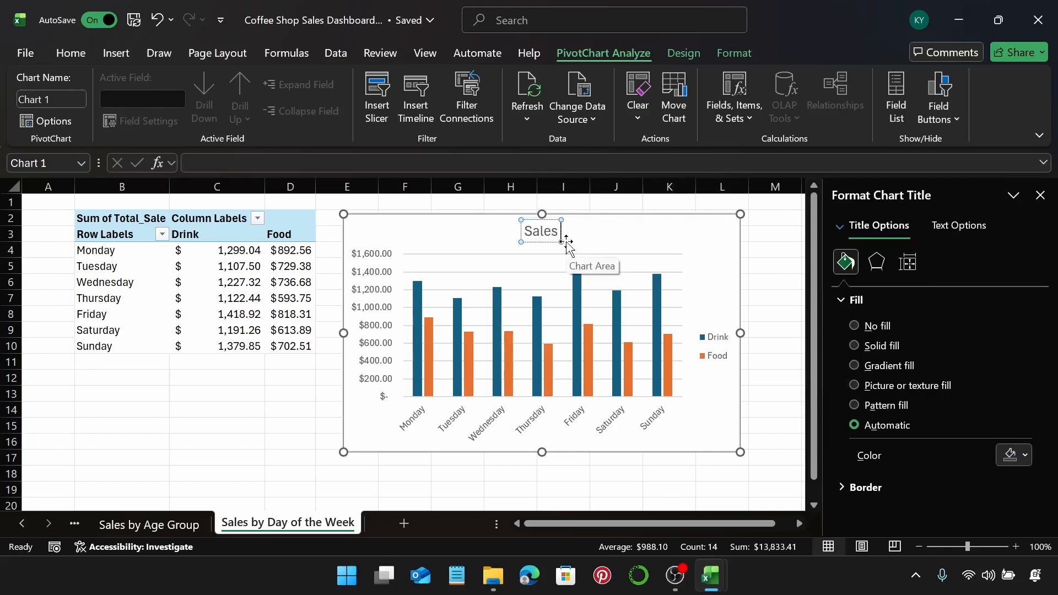
pyautogui.write(' by D')
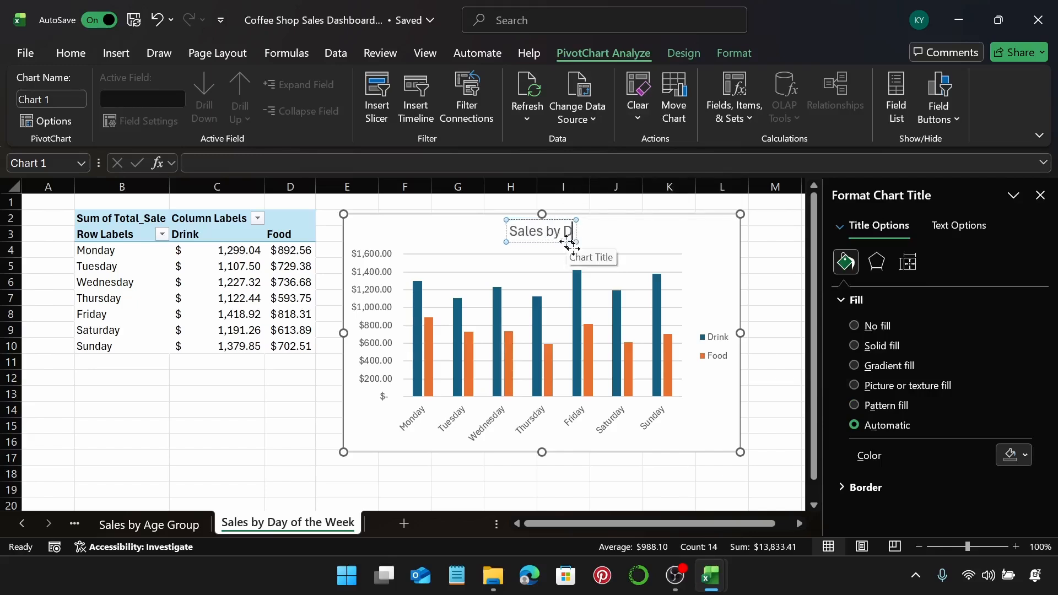
pyautogui.write('ay of')
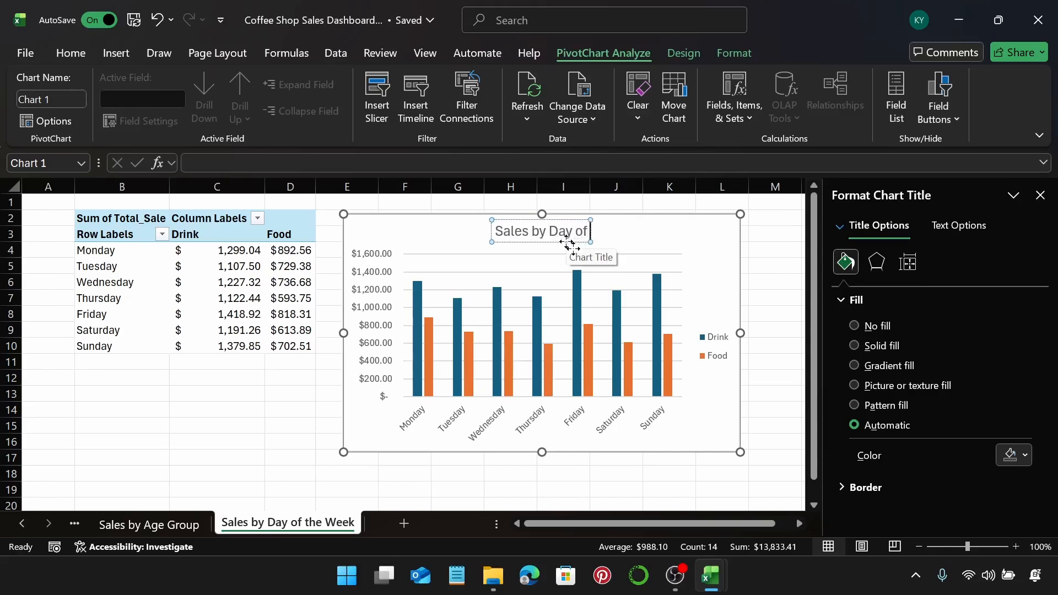
pyautogui.write(' the Week')
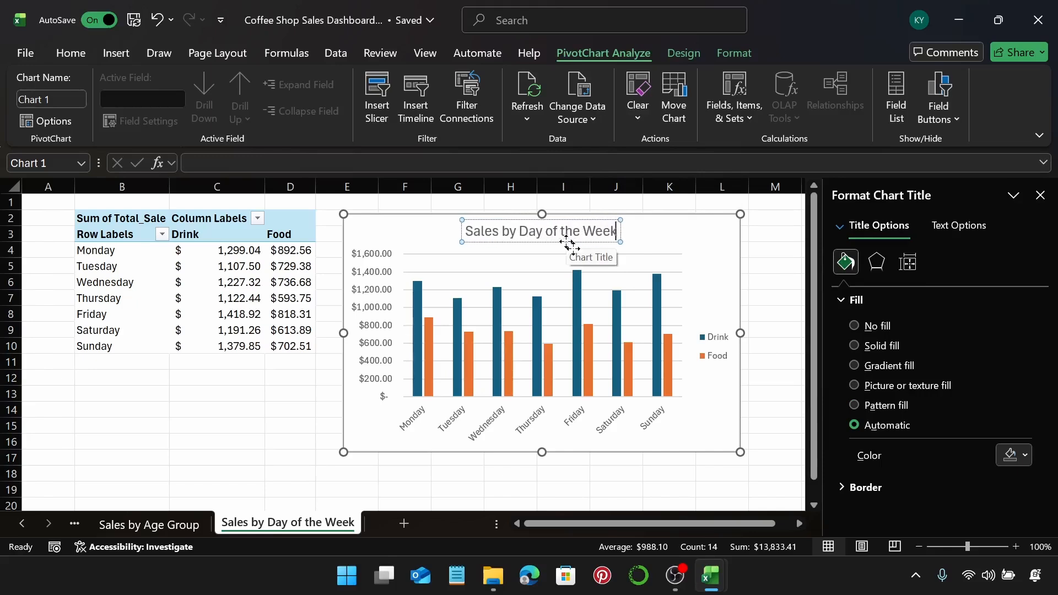
pyautogui.click(682, 240)
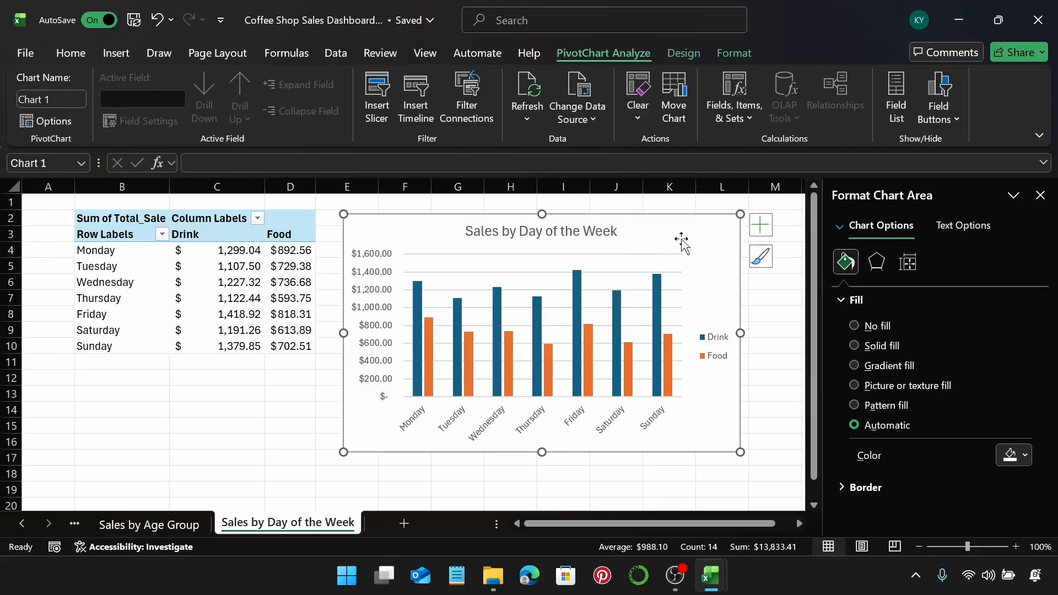
# Set all of the chart's text to black and give the chart area a solid border with rounded corners.
pyautogui.click(71, 53)
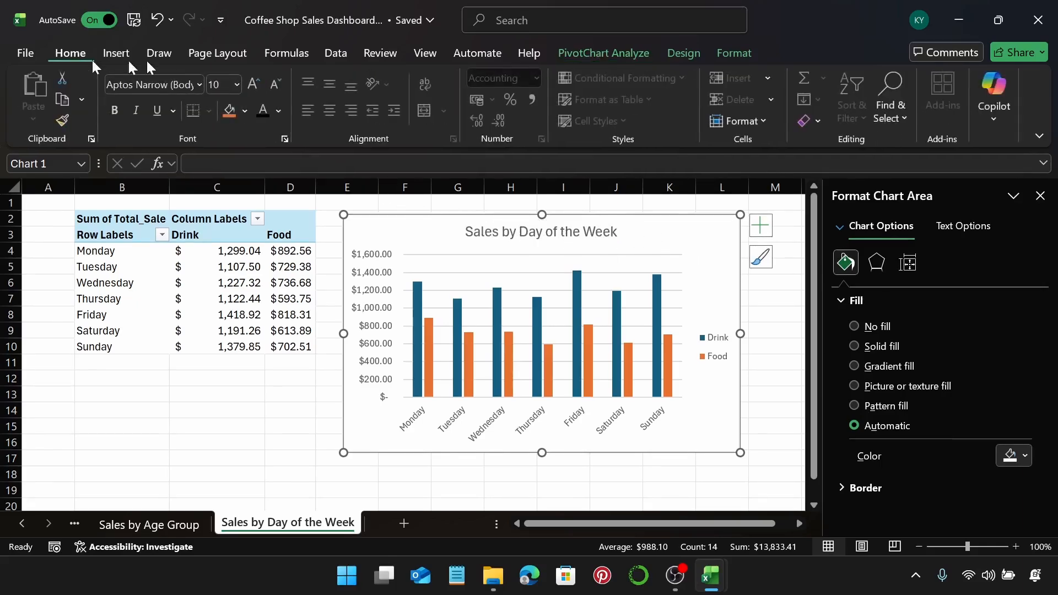
pyautogui.click(262, 111)
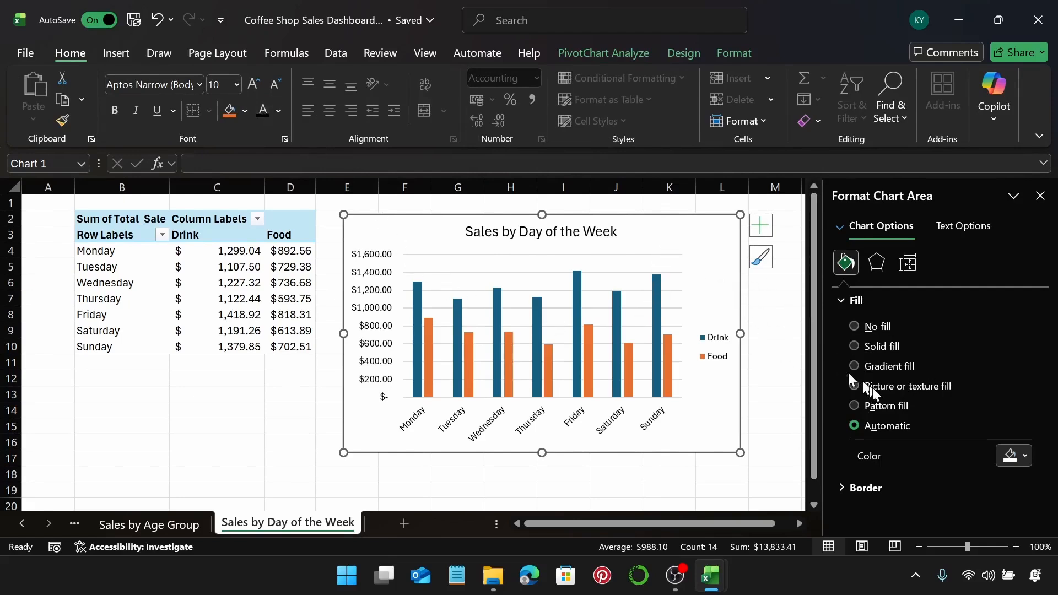
pyautogui.click(865, 300)
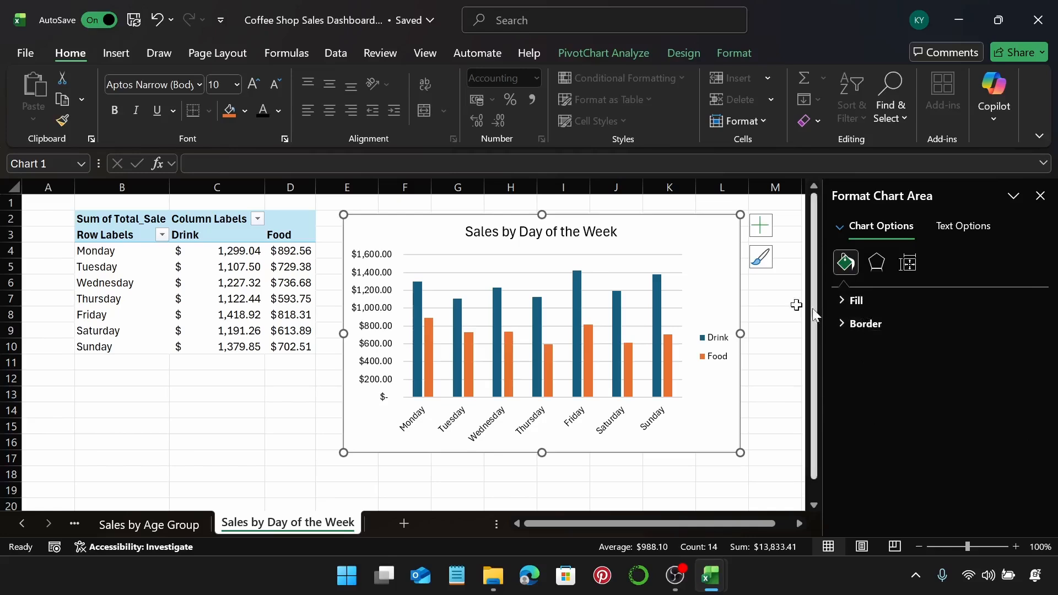
pyautogui.click(897, 327)
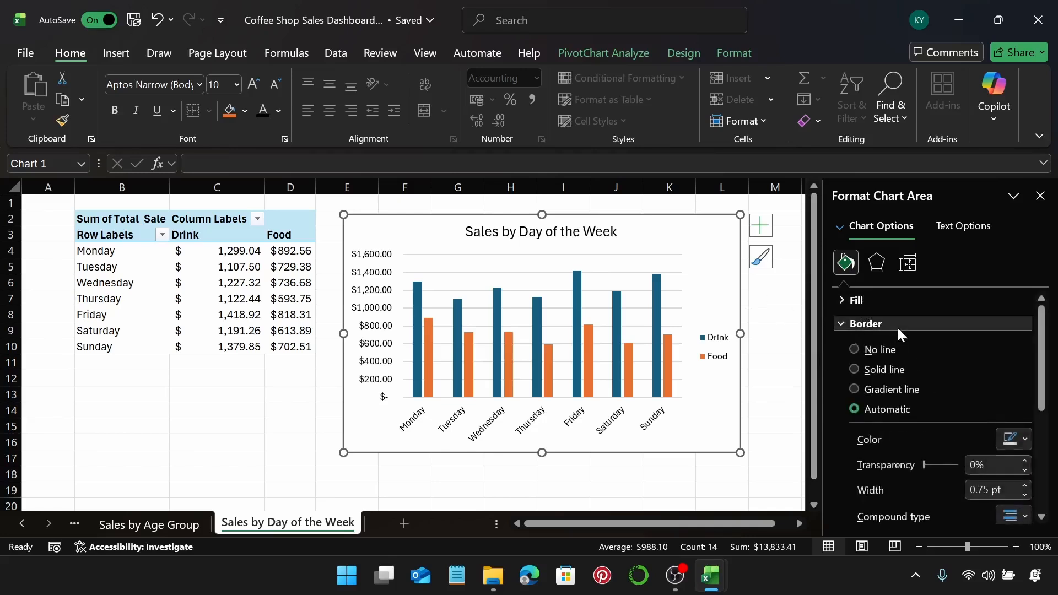
pyautogui.click(1014, 439)
pyautogui.click(836, 165)
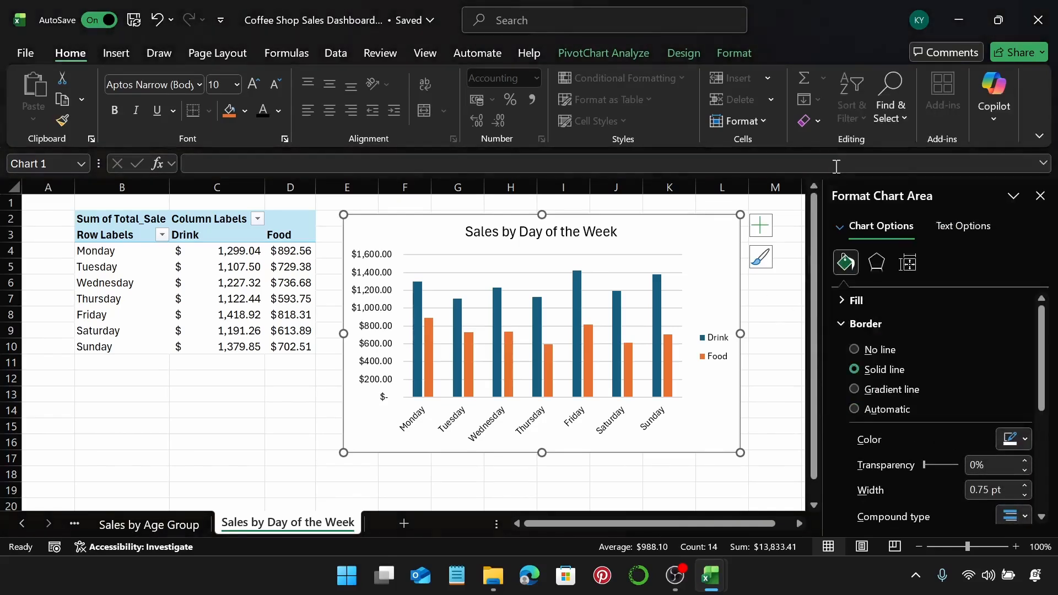
pyautogui.scroll(-5, 951, 452)
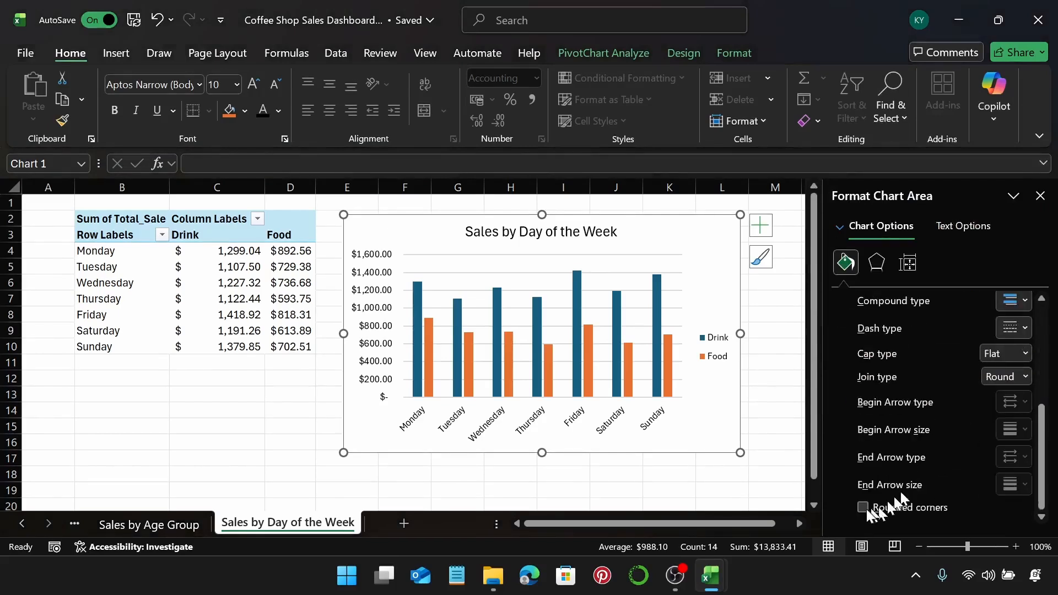
# Delete the chart's legend and set the column series to 0% overlap and 100% gap width.
pyautogui.click(710, 362)
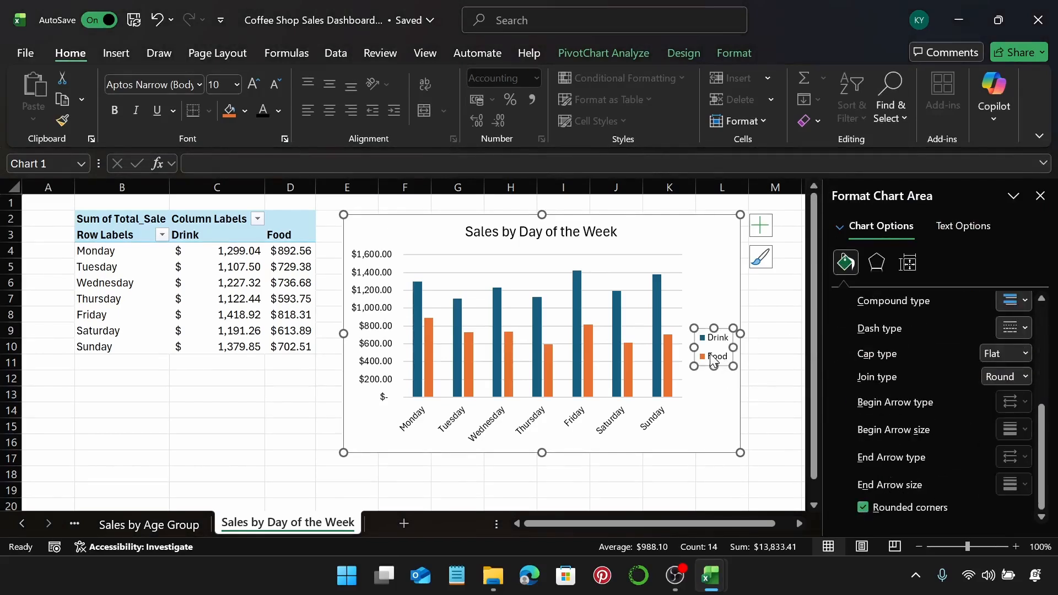
pyautogui.press('Delete')
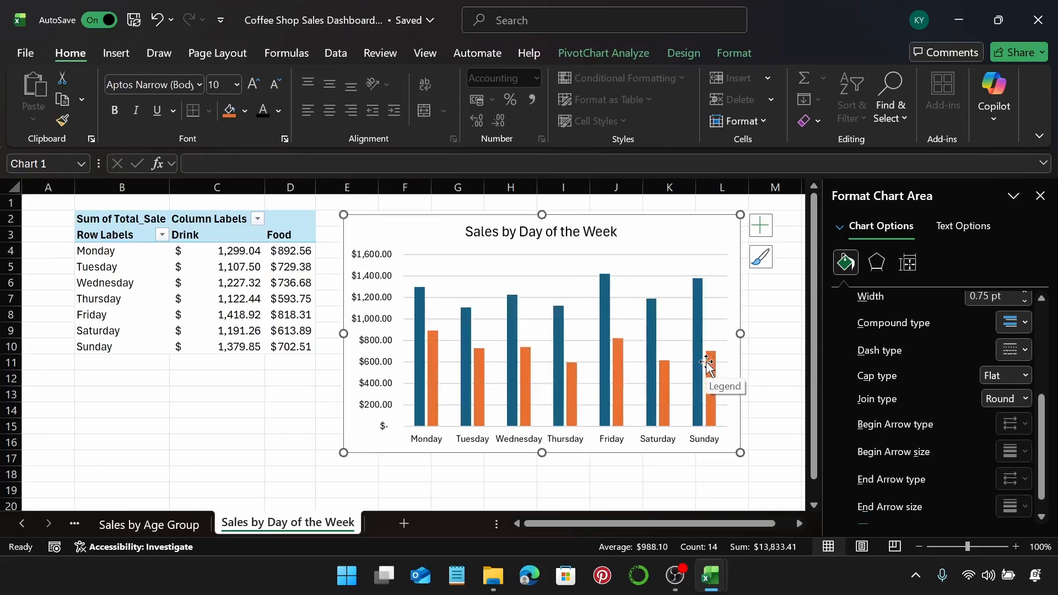
pyautogui.click(698, 299)
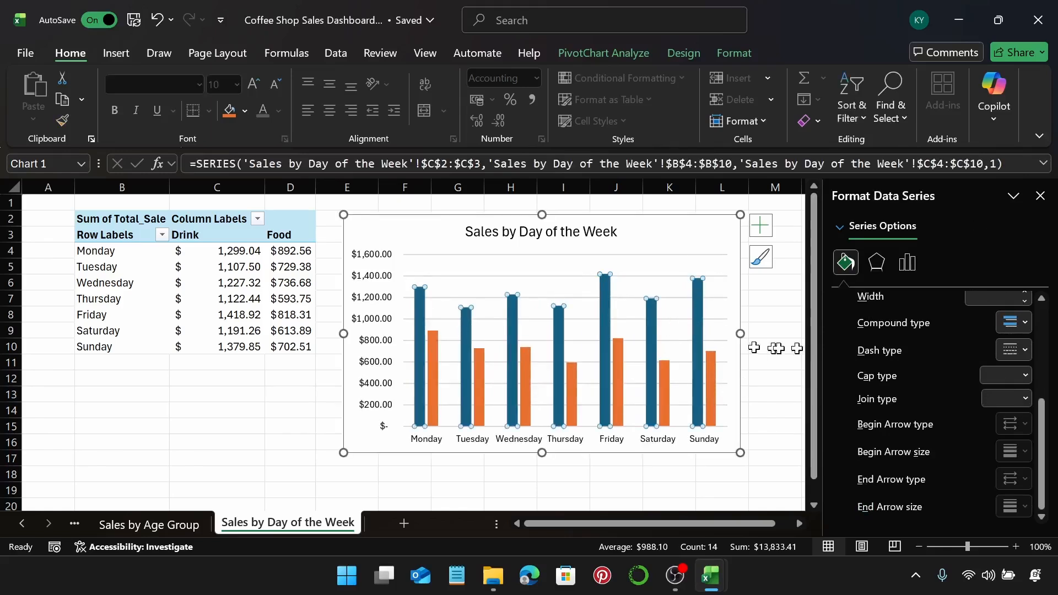
pyautogui.click(908, 262)
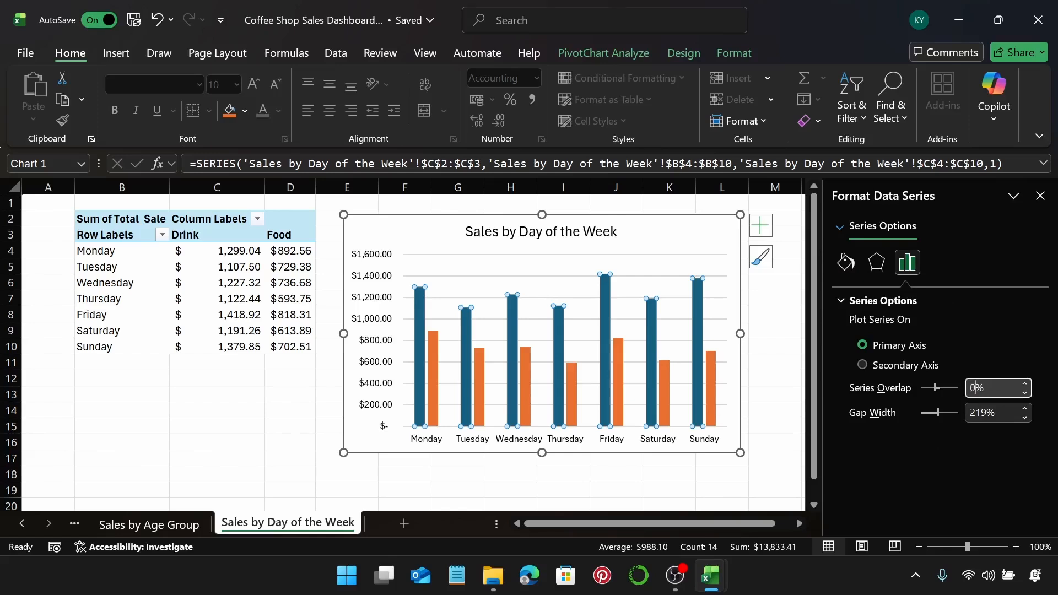
pyautogui.press('Return')
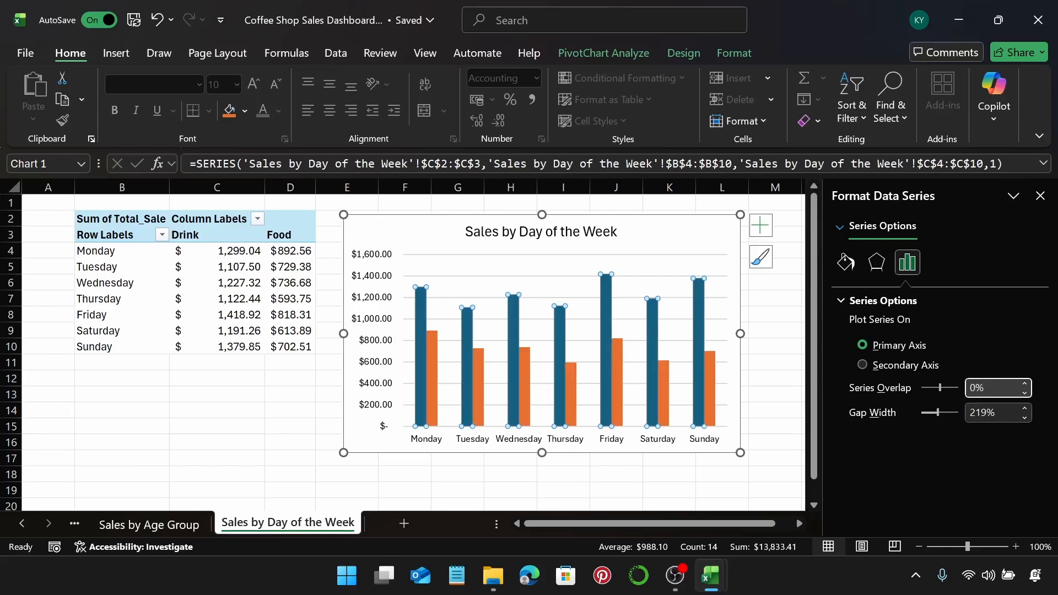
pyautogui.click(981, 412)
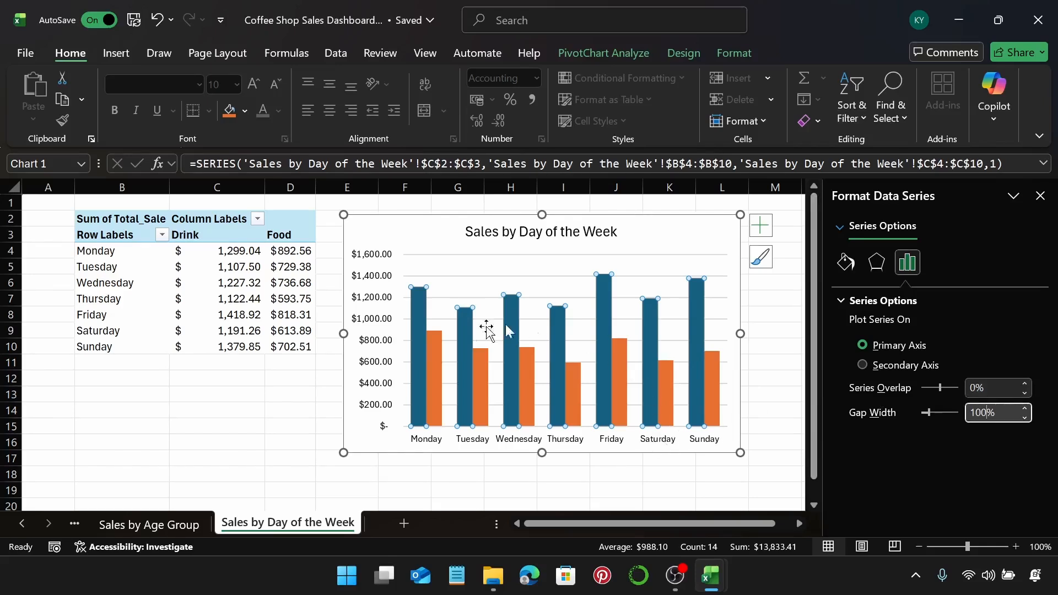
# Change the fill color of the Drink columns in the Sales by Day of the Week chart.
pyautogui.click(846, 262)
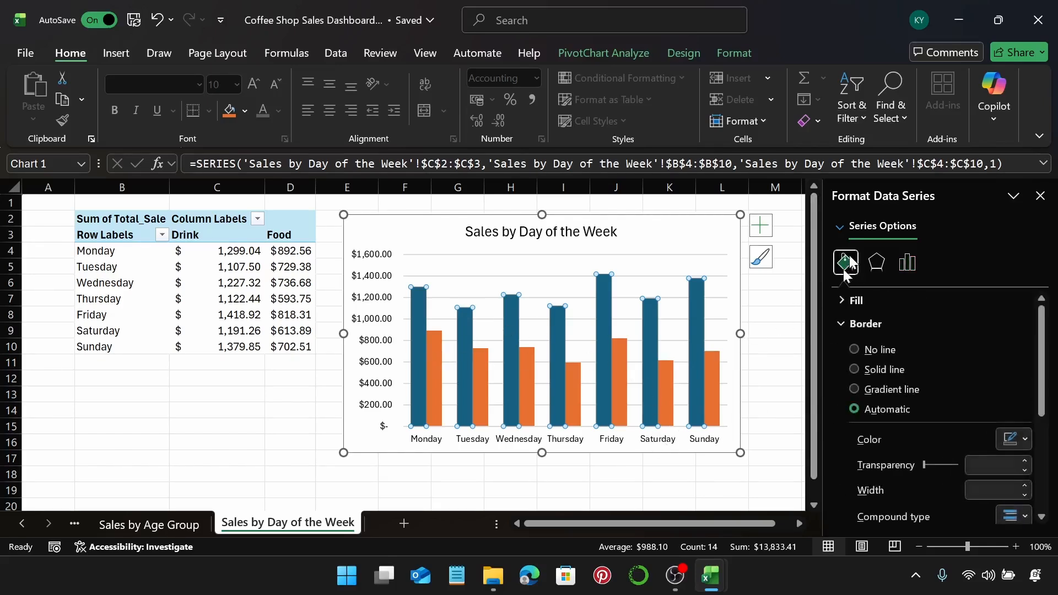
pyautogui.click(867, 324)
pyautogui.click(897, 302)
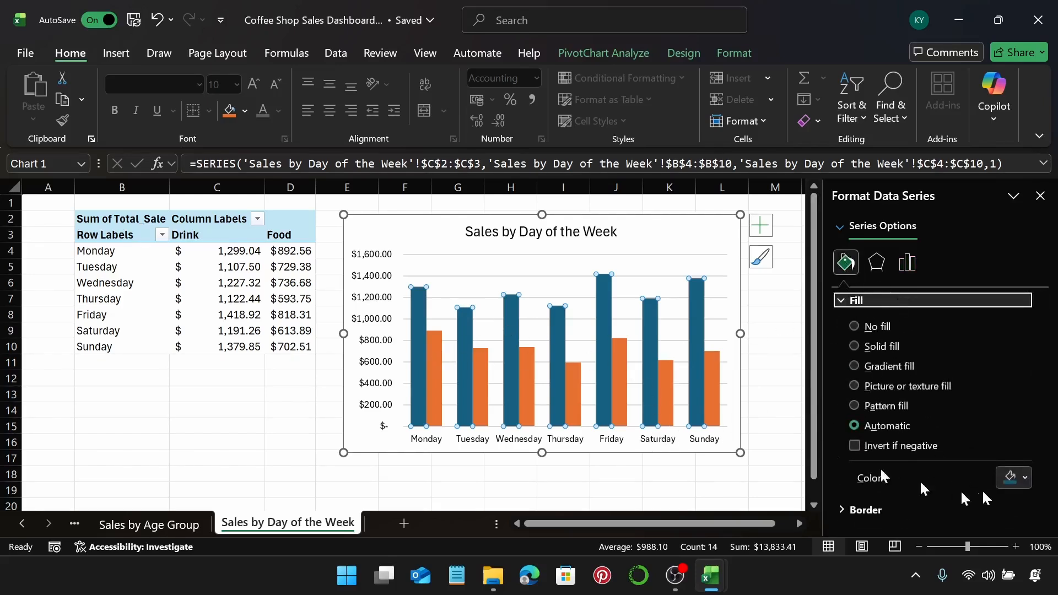
pyautogui.click(1023, 480)
pyautogui.click(836, 425)
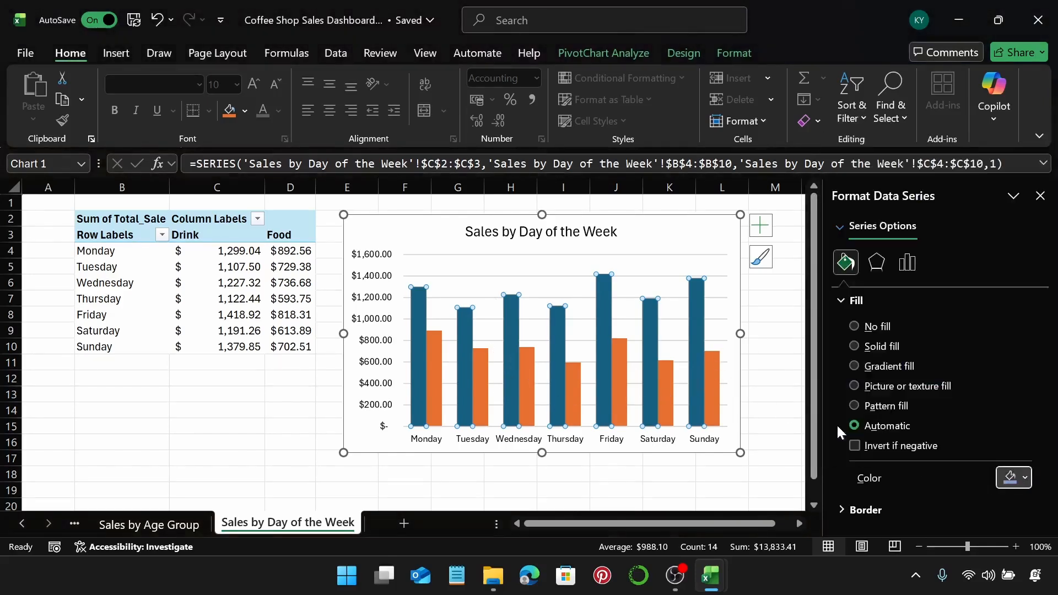
# Fill the Food columns in the Sales by Day of the Week chart with the recently used light pink.
pyautogui.click(570, 389)
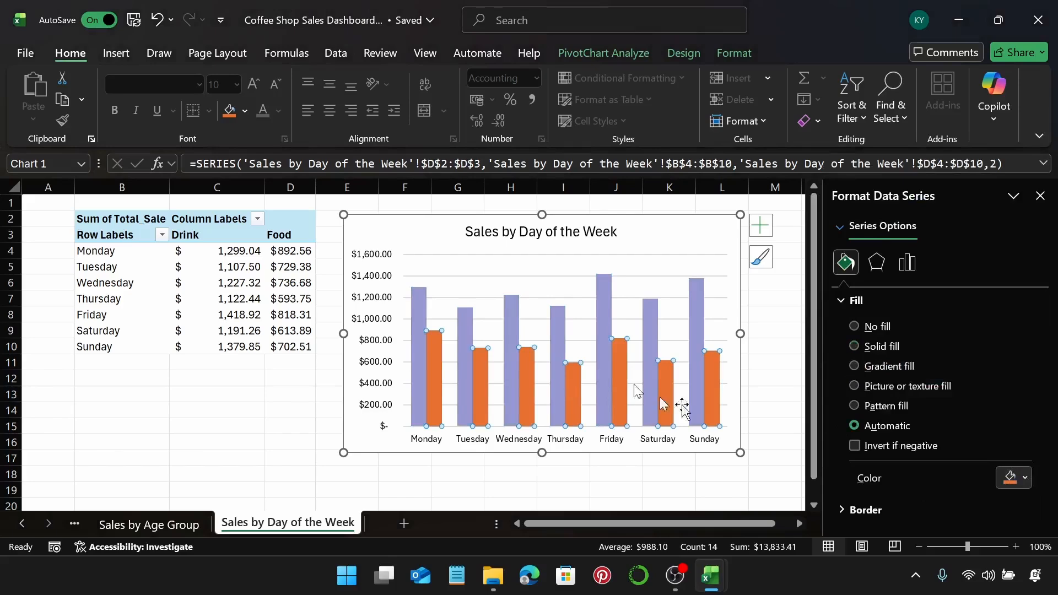
pyautogui.click(1003, 478)
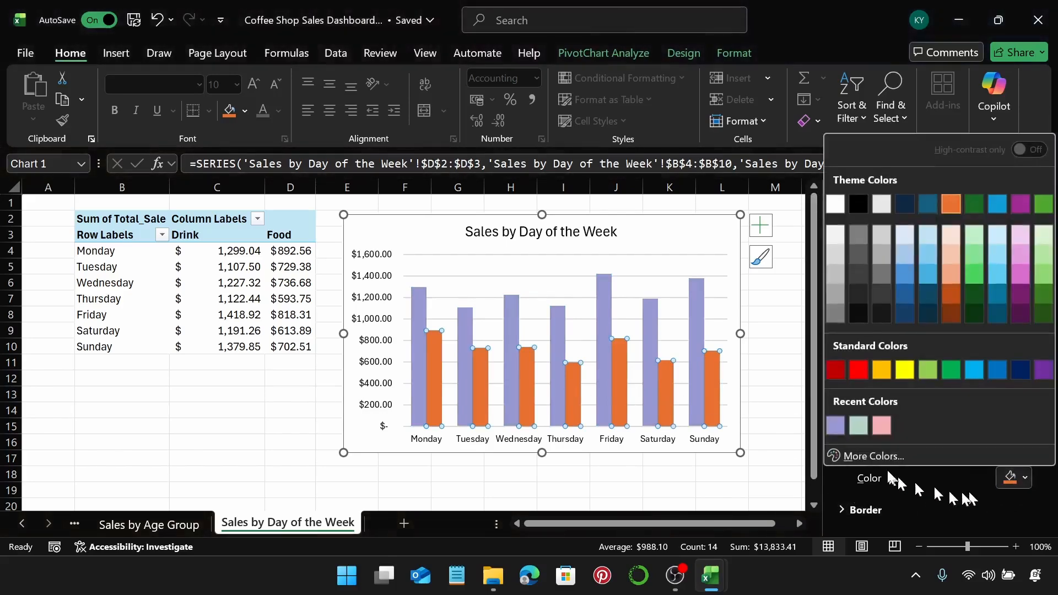
pyautogui.click(882, 431)
pyautogui.click(733, 264)
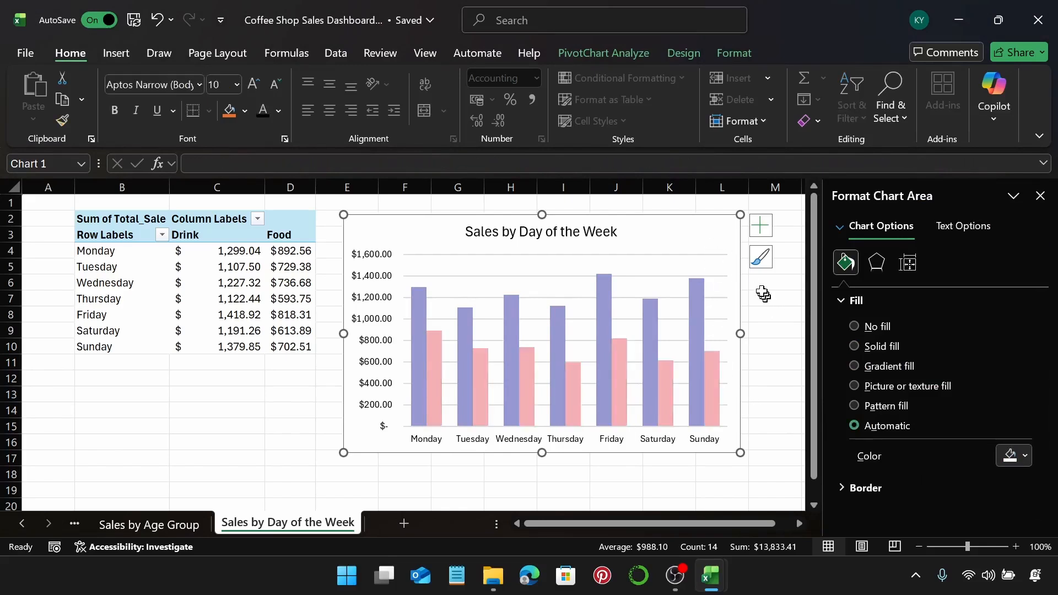
# Set the number format of the chart's vertical axis to 0 decimal places.
pyautogui.click(372, 322)
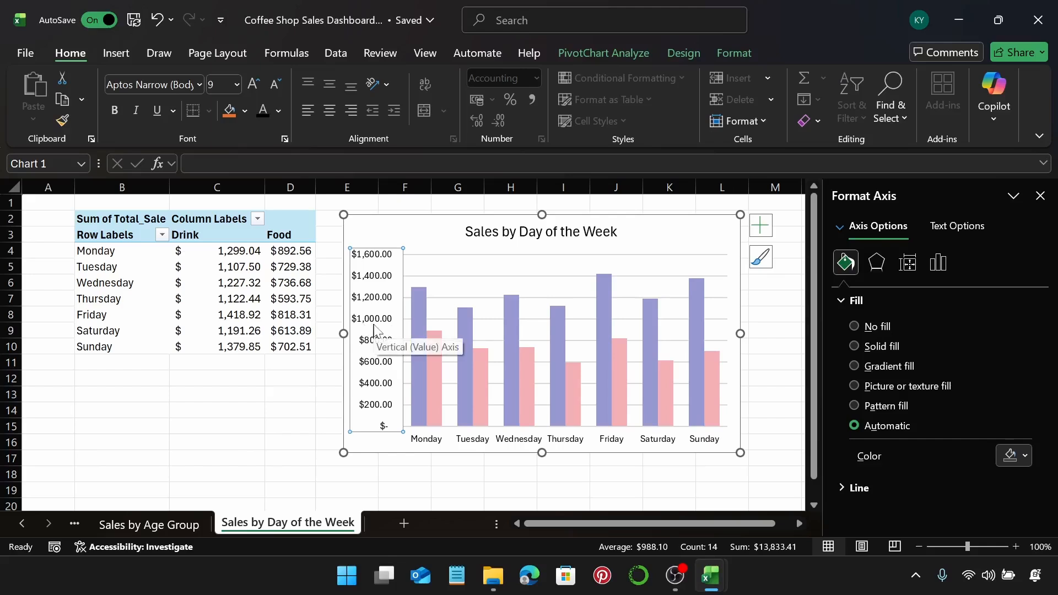
pyautogui.click(949, 269)
pyautogui.click(908, 366)
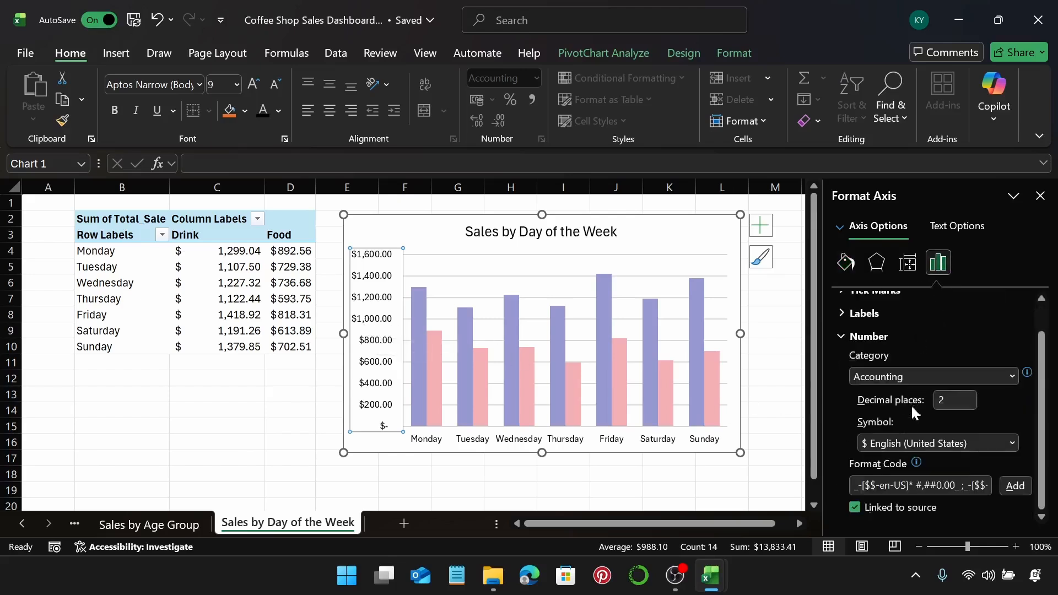
pyautogui.click(969, 398)
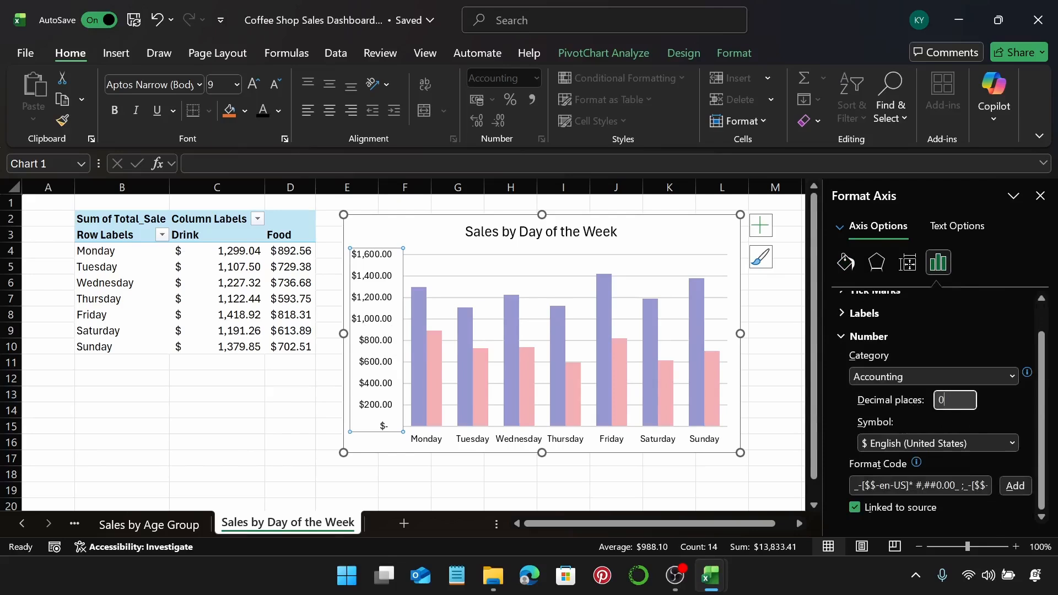
pyautogui.write('0')
pyautogui.press('Return')
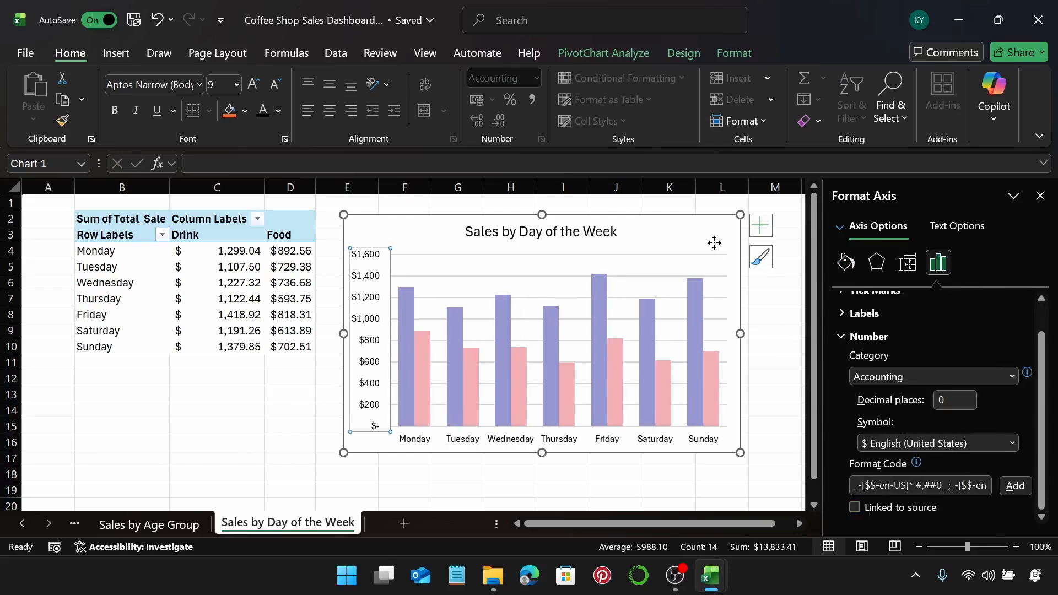
pyautogui.click(713, 242)
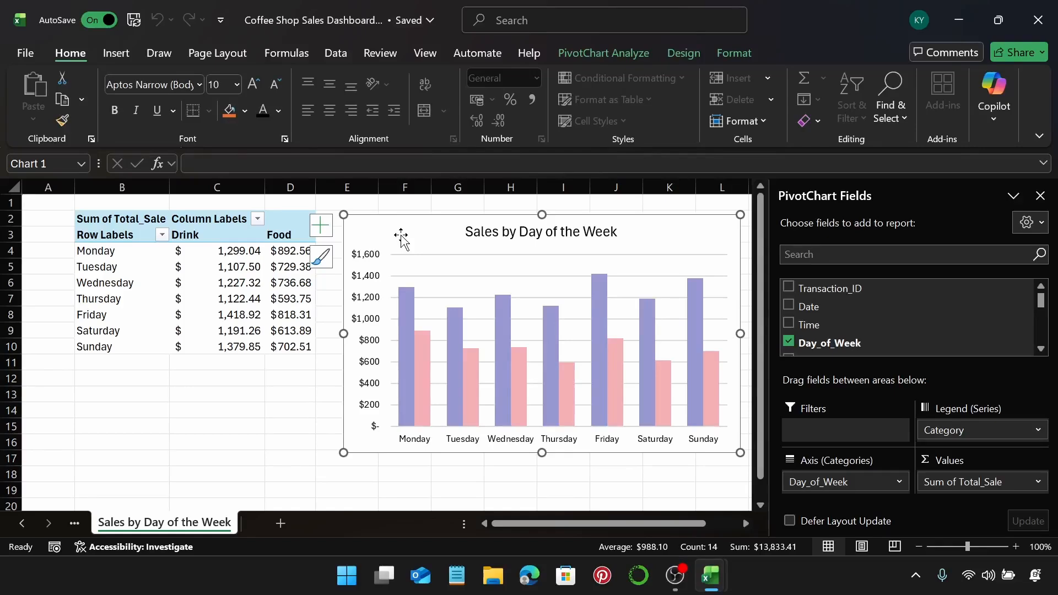
# Add a new worksheet and name it "Gender Distribution".
pyautogui.click(281, 523)
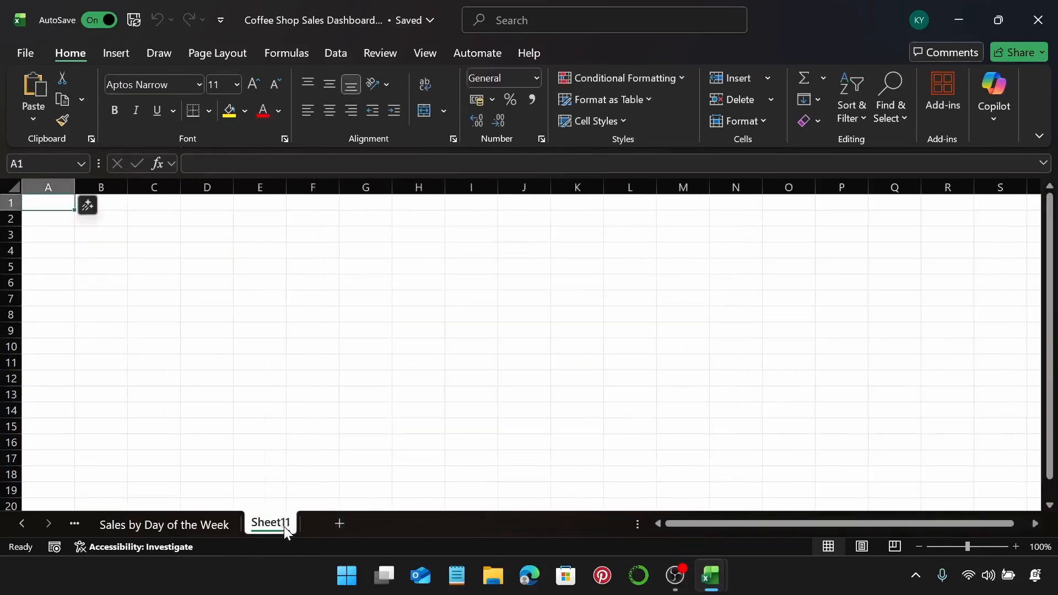
pyautogui.doubleClick(283, 524)
pyautogui.write('G')
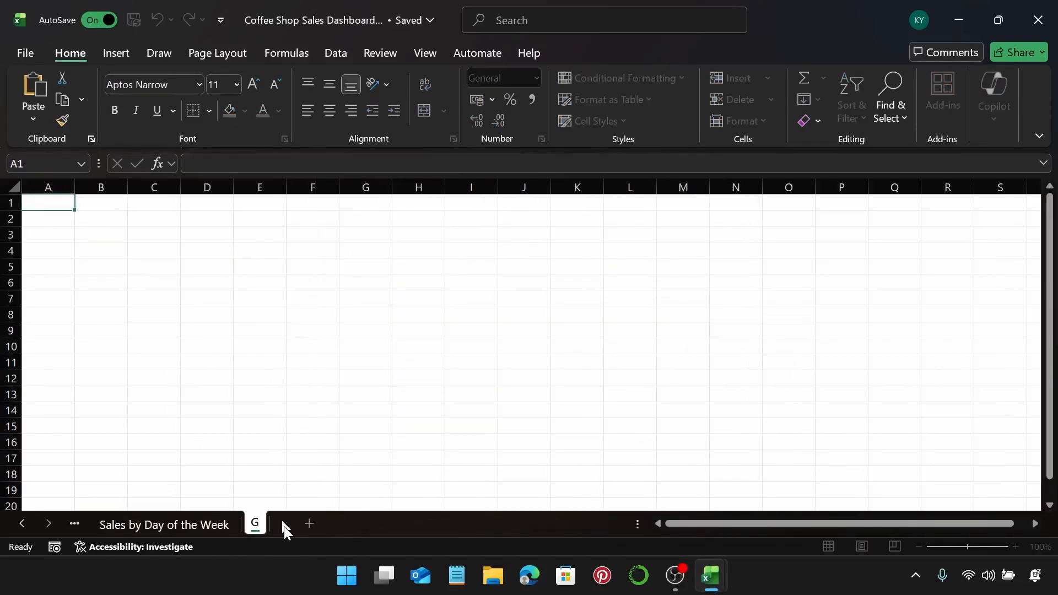
pyautogui.write('ender D')
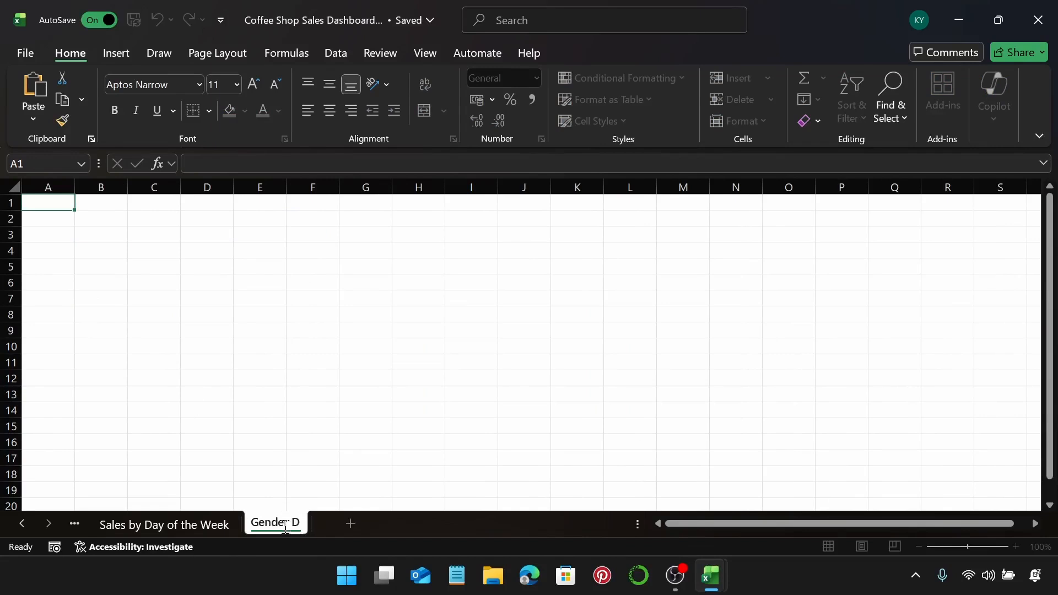
pyautogui.write('istribution')
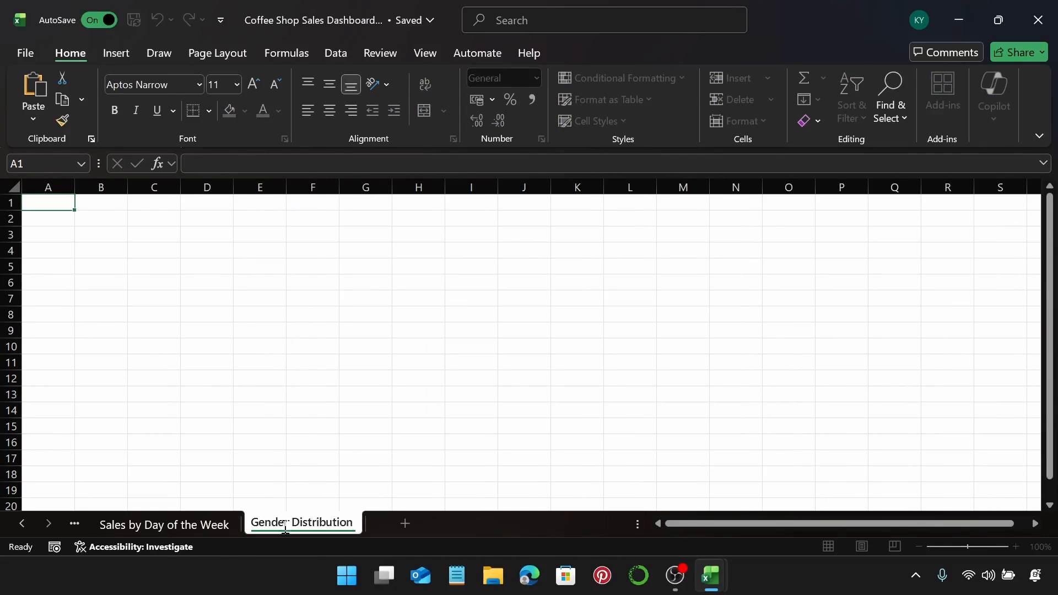
pyautogui.press('Return')
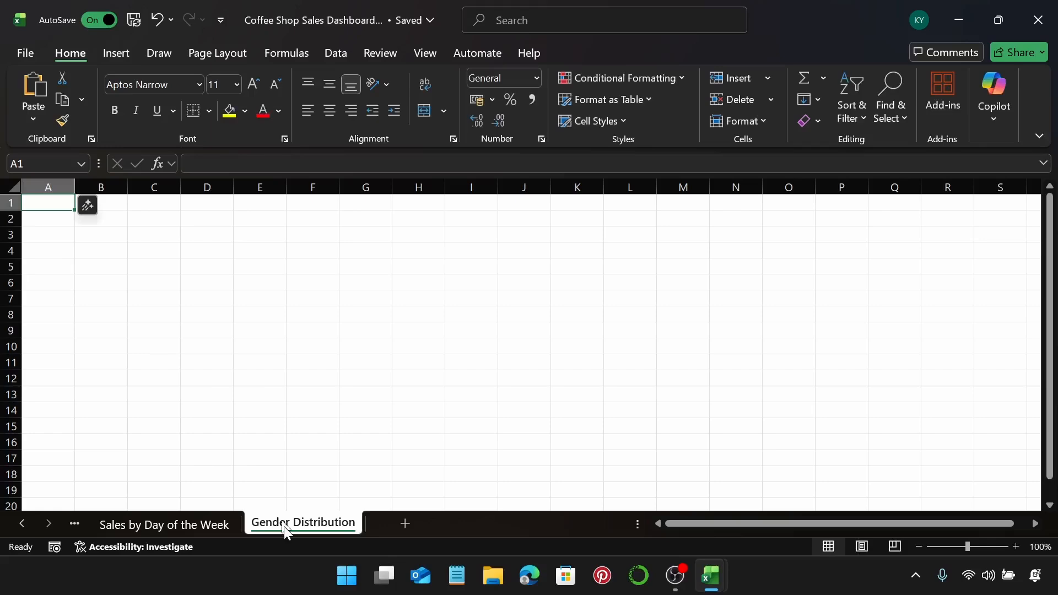
# Insert a PivotTable based on Table1 at cell B2 of the Gender Distribution sheet.
pyautogui.click(123, 220)
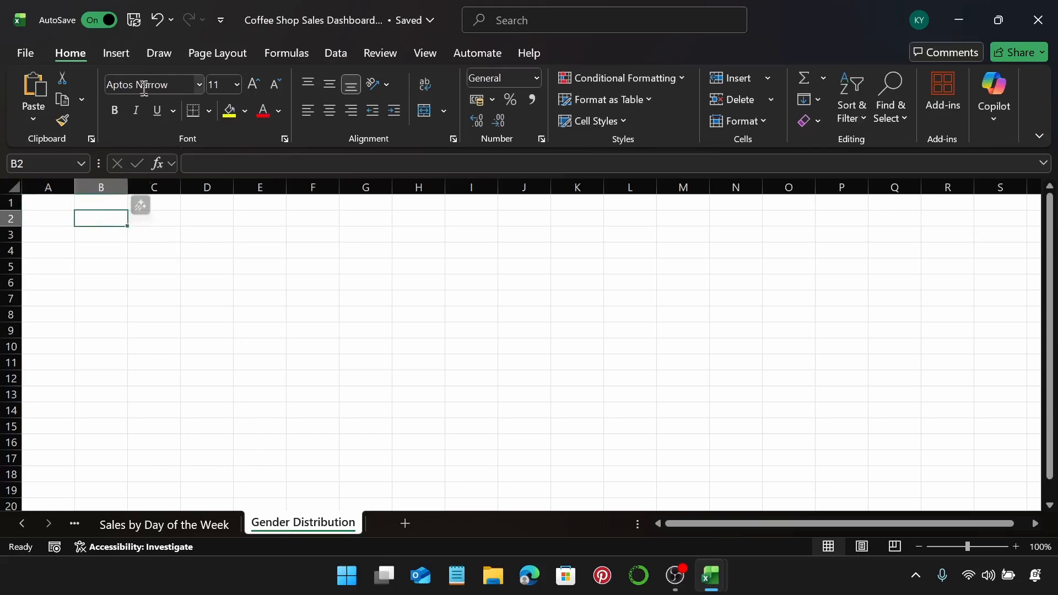
pyautogui.click(127, 55)
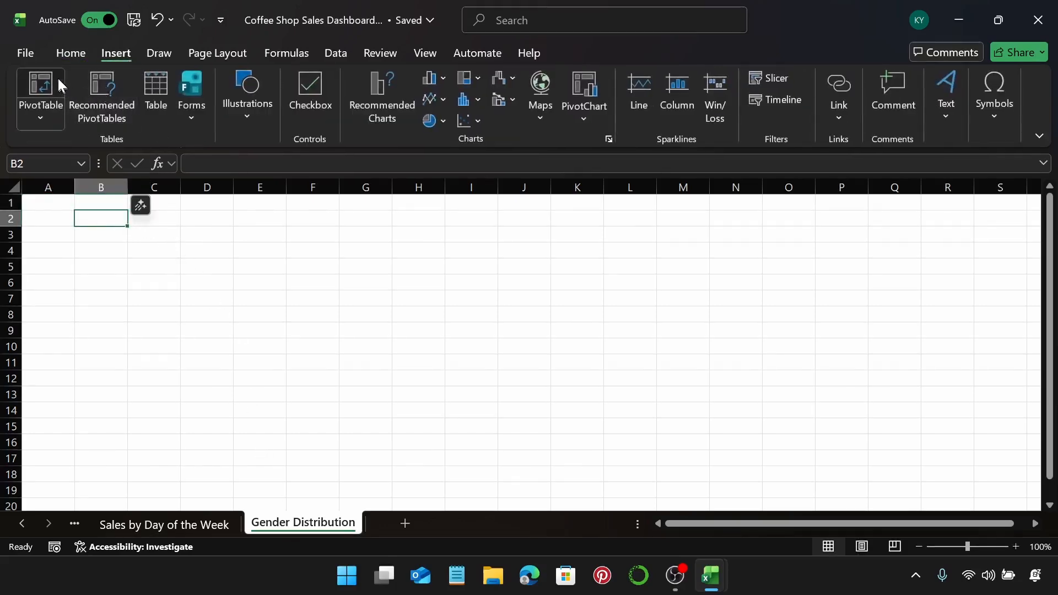
pyautogui.click(46, 80)
pyautogui.write('Table1')
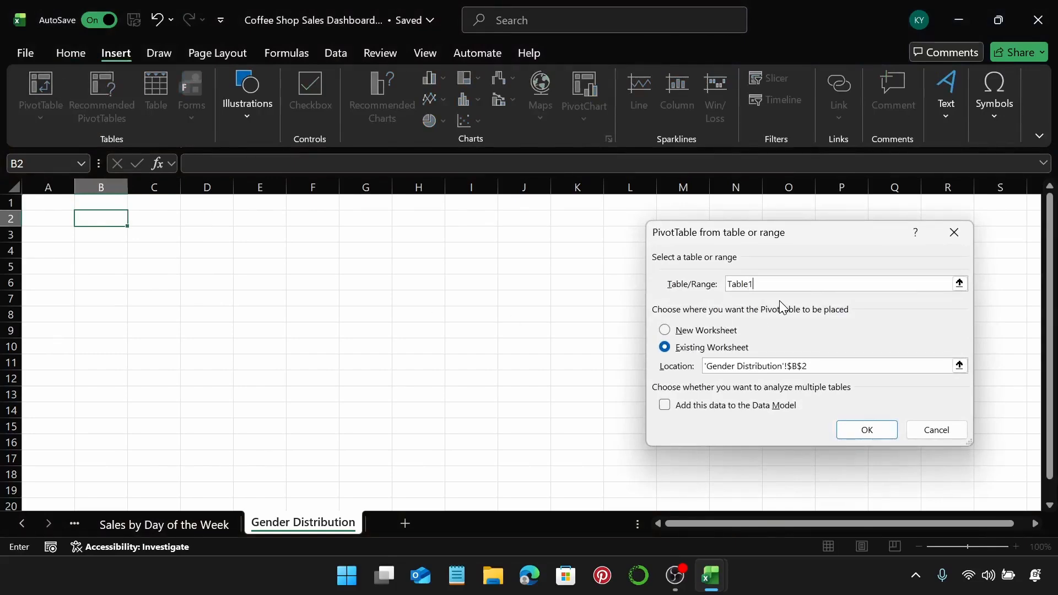
pyautogui.press('Return')
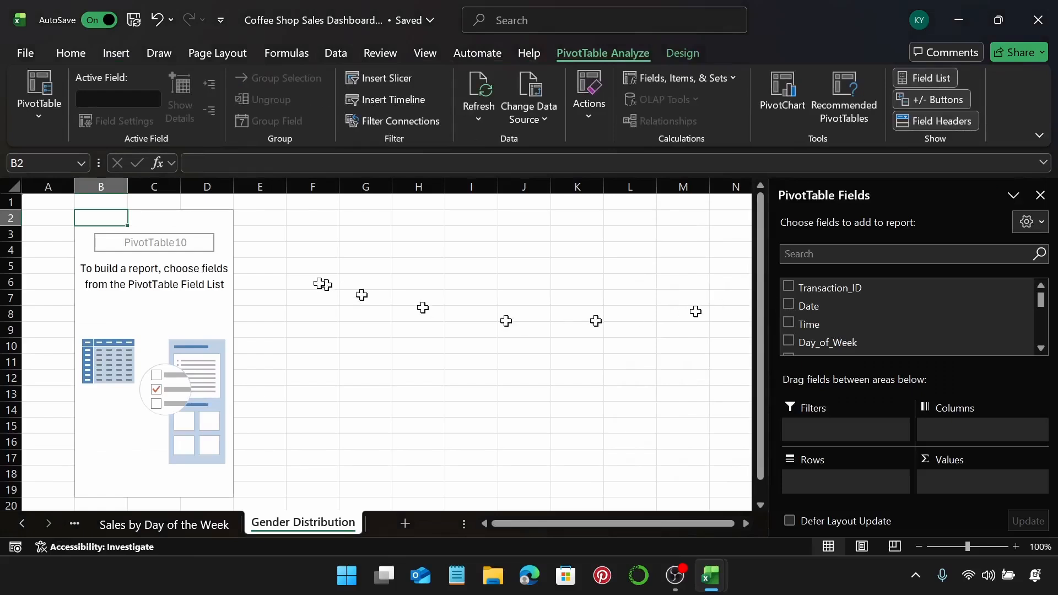
# Build the PivotTable with Gender as rows and the count of Customer_ID as values.
pyautogui.scroll(-2, 886, 338)
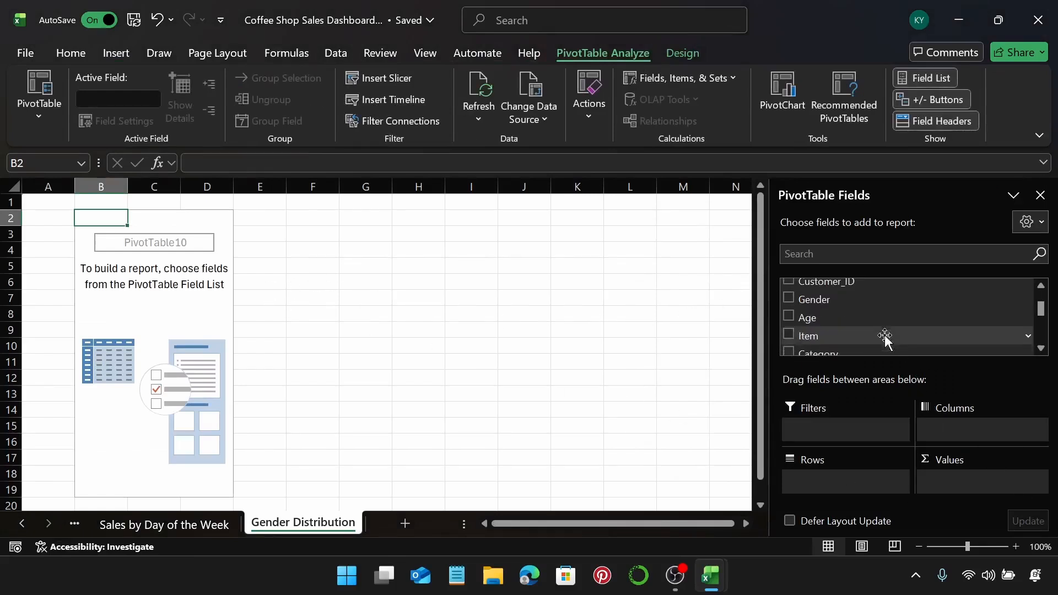
pyautogui.moveTo(852, 302); pyautogui.dragTo(862, 477)
pyautogui.scroll(1, 885, 310)
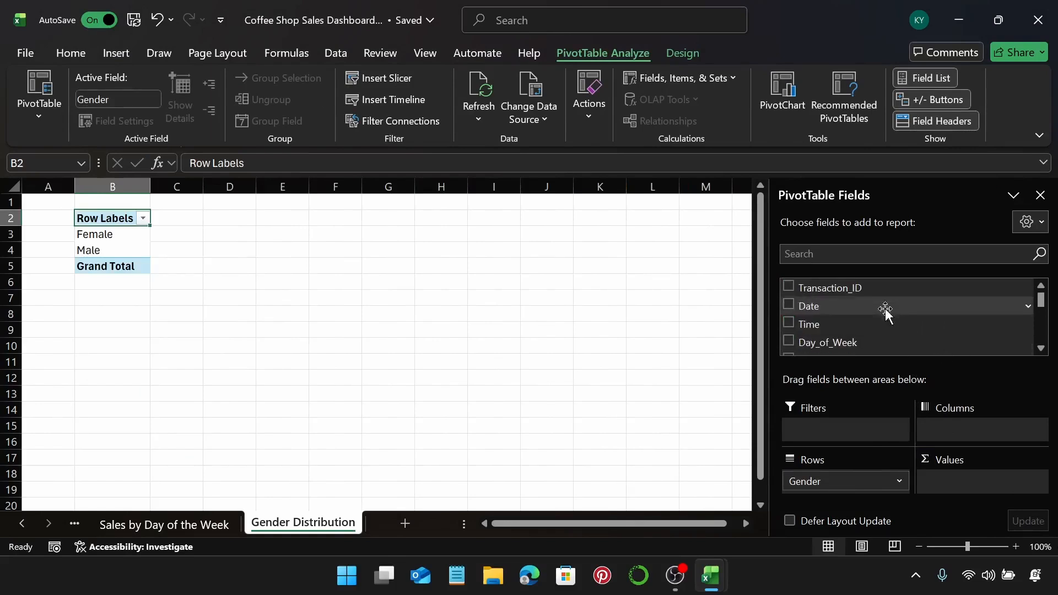
pyautogui.scroll(-2, 886, 311)
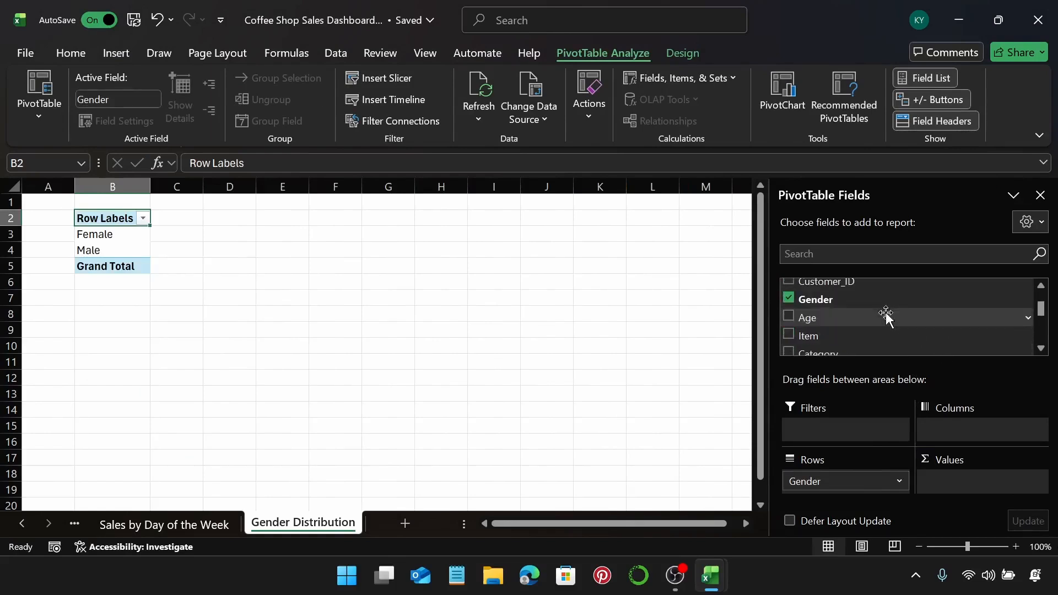
pyautogui.scroll(1, 880, 331)
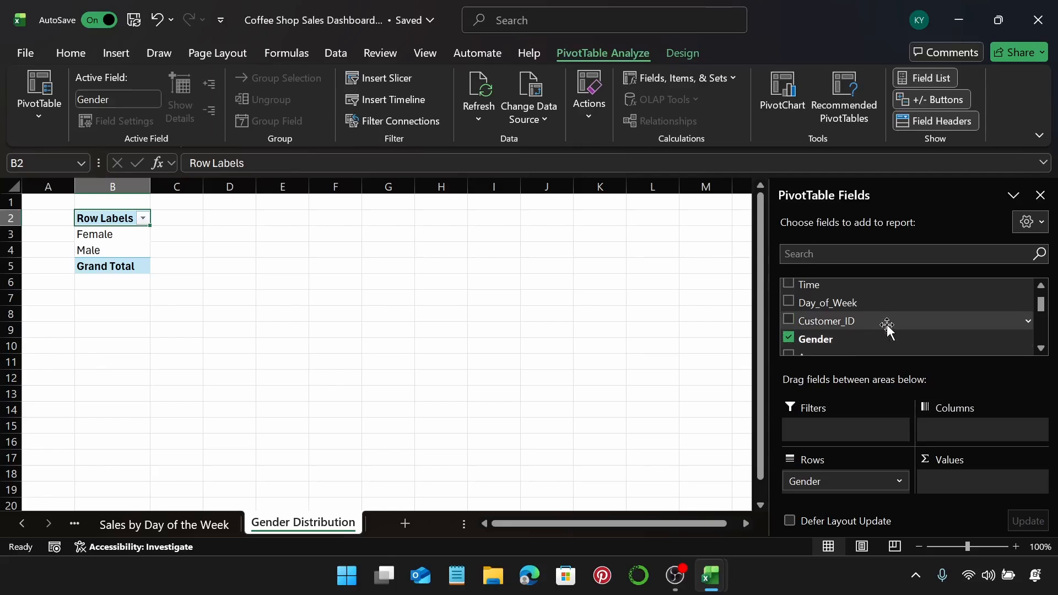
pyautogui.moveTo(927, 340); pyautogui.dragTo(982, 477)
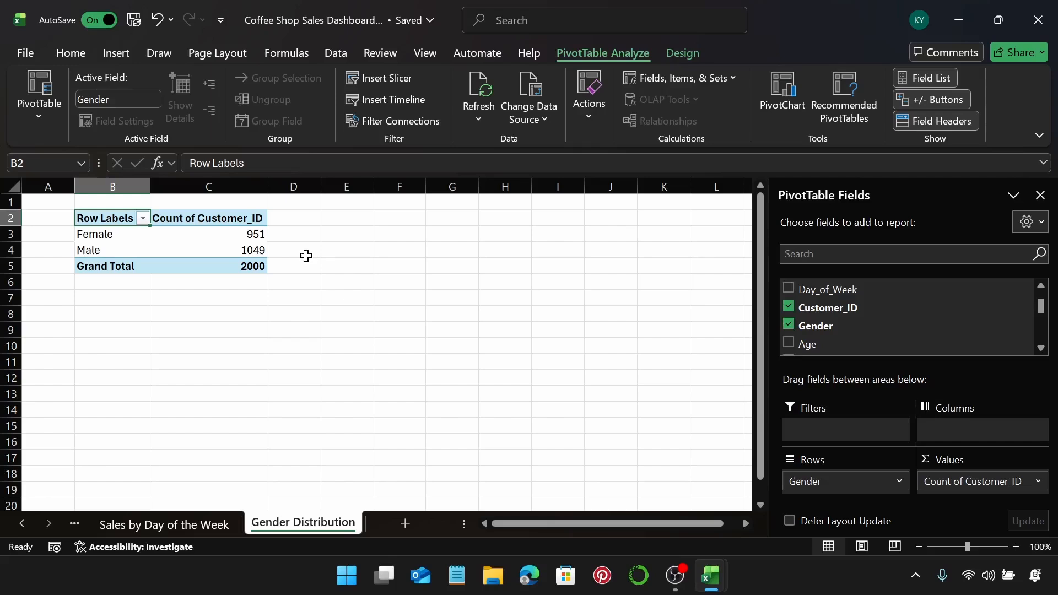
# Try the sum of Total_Sale as the PivotTable's values in place of the Customer_ID count.
pyautogui.moveTo(961, 480); pyautogui.dragTo(589, 386)
pyautogui.scroll(-3, 888, 314)
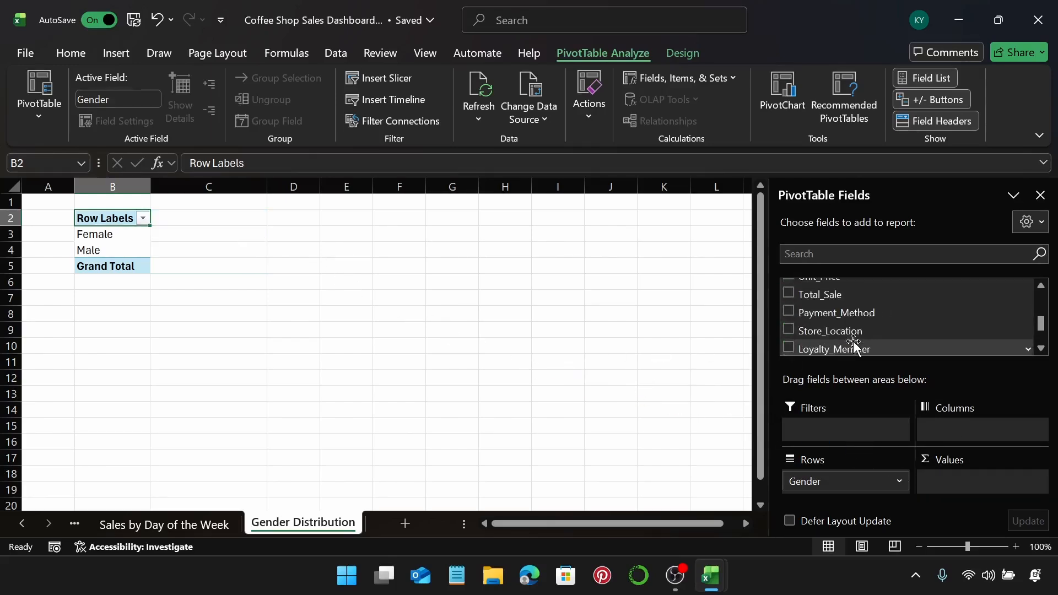
pyautogui.moveTo(843, 295); pyautogui.dragTo(981, 481)
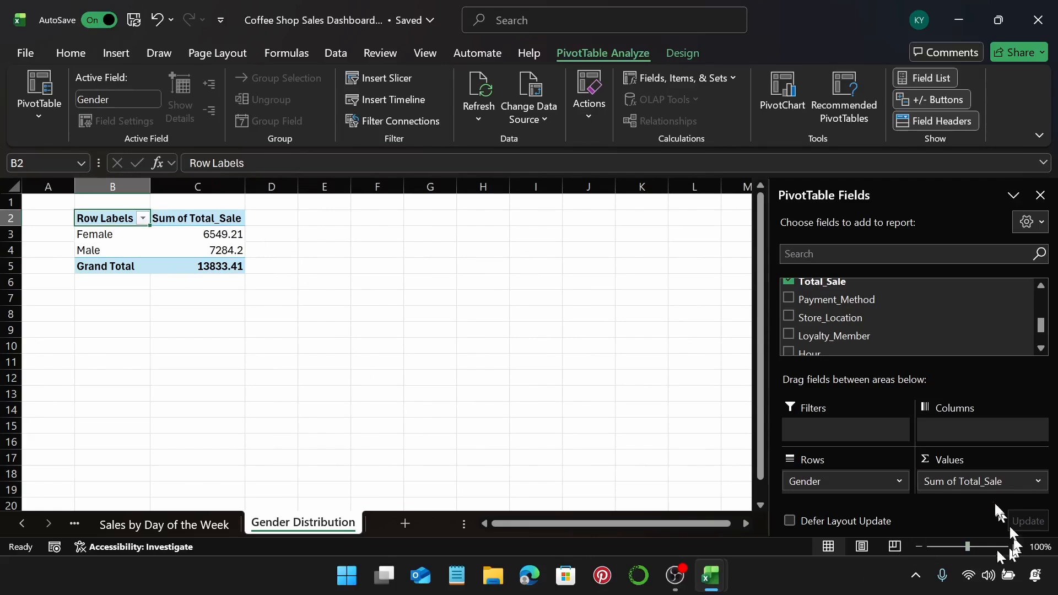
# Remove Total_Sale from the PivotTable's values and put the count of Customer_ID back.
pyautogui.moveTo(655, 396); pyautogui.dragTo(655, 396)
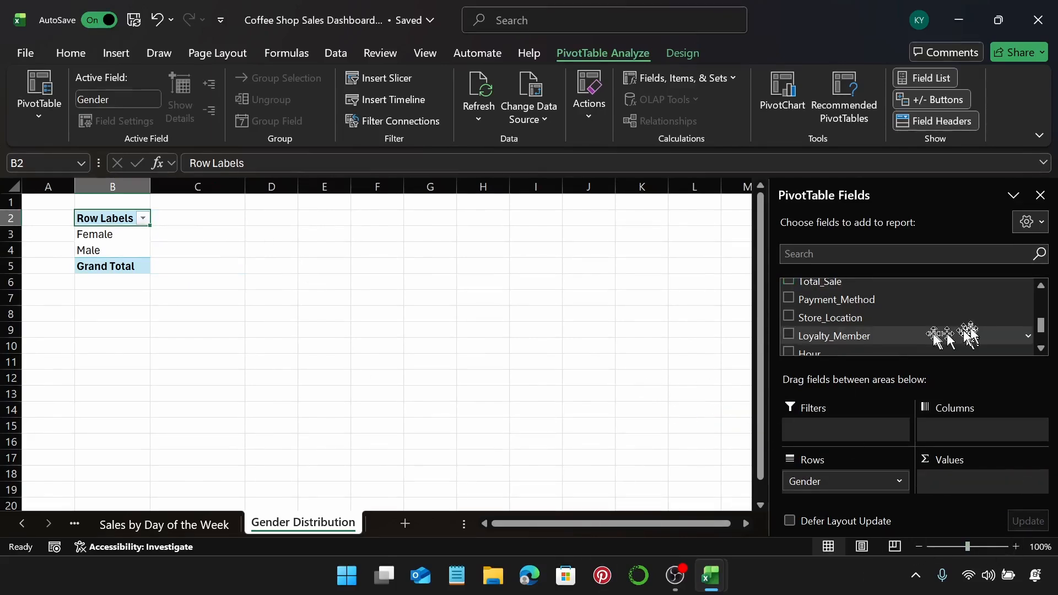
pyautogui.scroll(2, 937, 335)
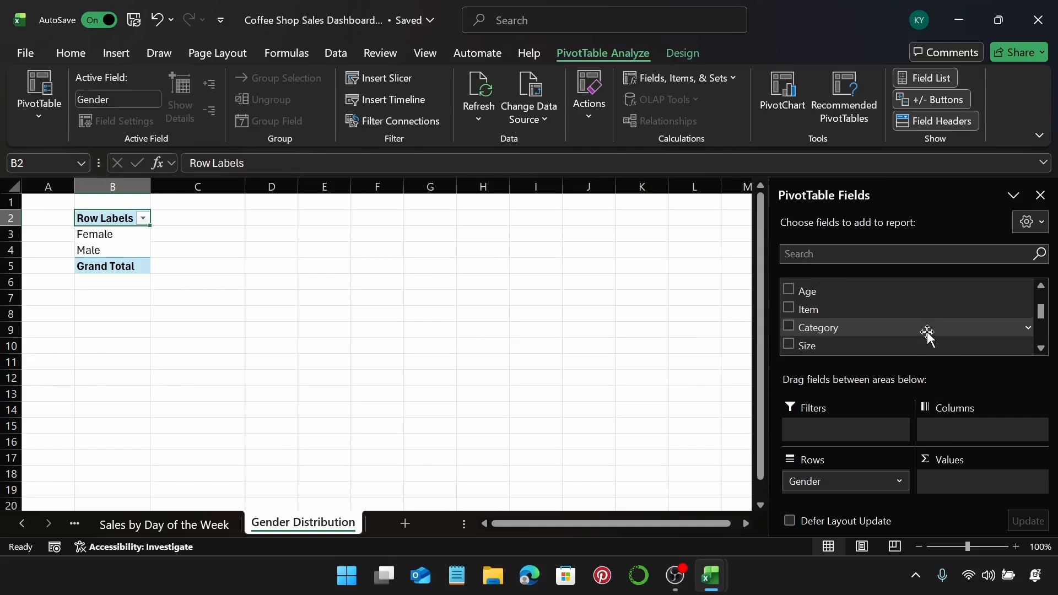
pyautogui.scroll(2, 887, 333)
pyautogui.scroll(-1, 864, 333)
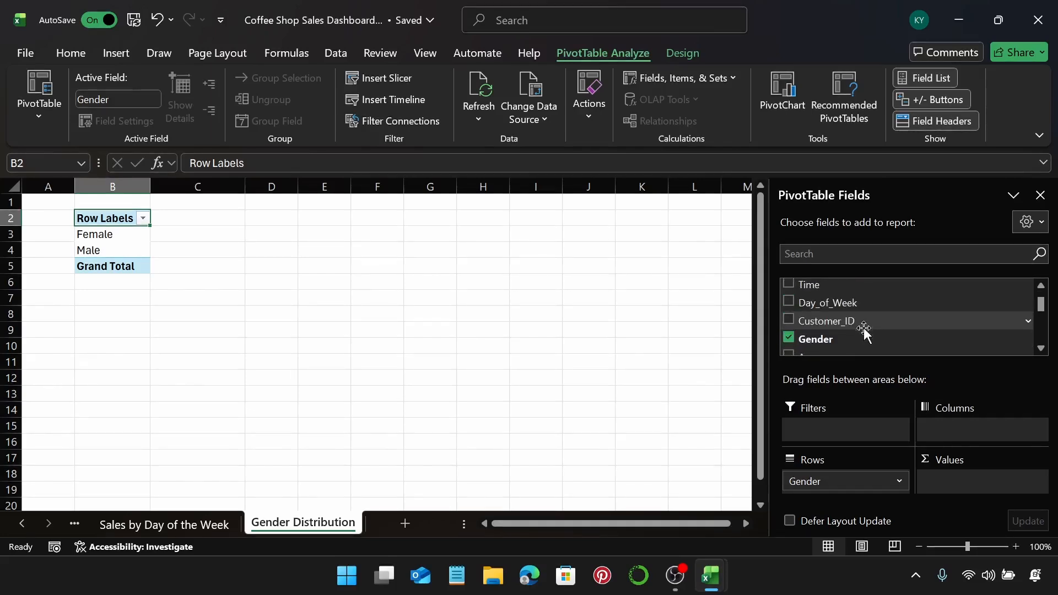
pyautogui.moveTo(824, 317); pyautogui.dragTo(962, 481)
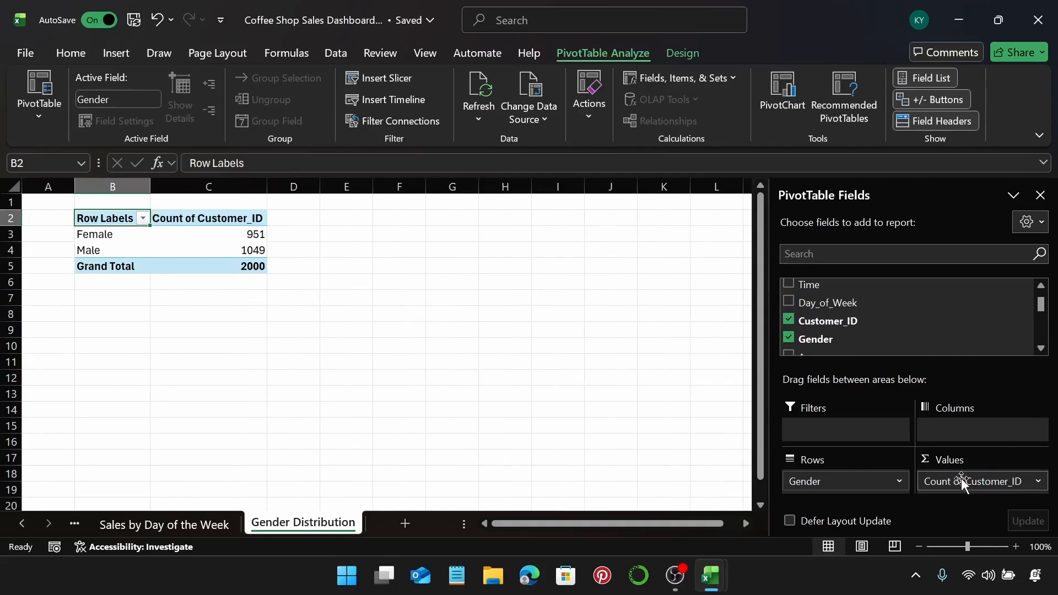
# Remove the Grand Total row from the gender PivotTable.
pyautogui.moveTo(962, 478); pyautogui.dragTo(94, 269)
pyautogui.click(93, 267)
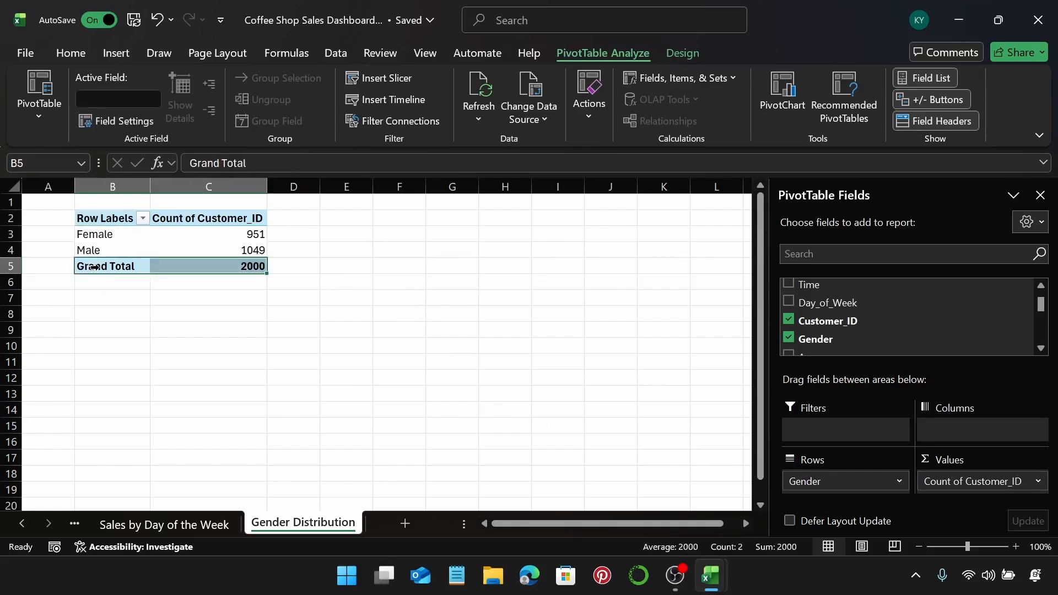
pyautogui.rightClick(95, 266)
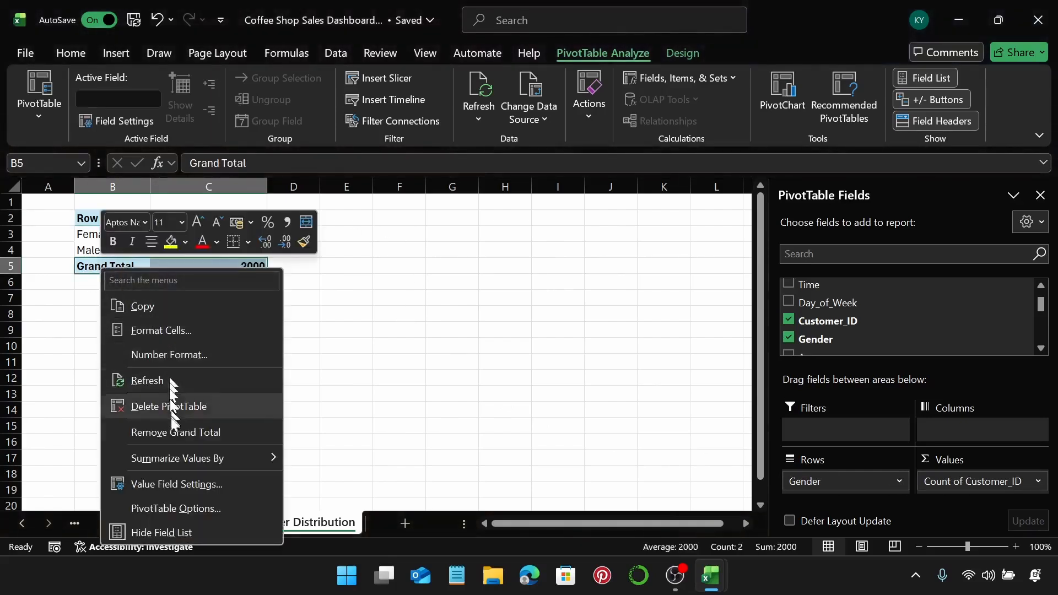
pyautogui.click(173, 433)
# Insert a doughnut chart from the gender PivotTable and place it beside the table, starting around column D.
pyautogui.click(133, 250)
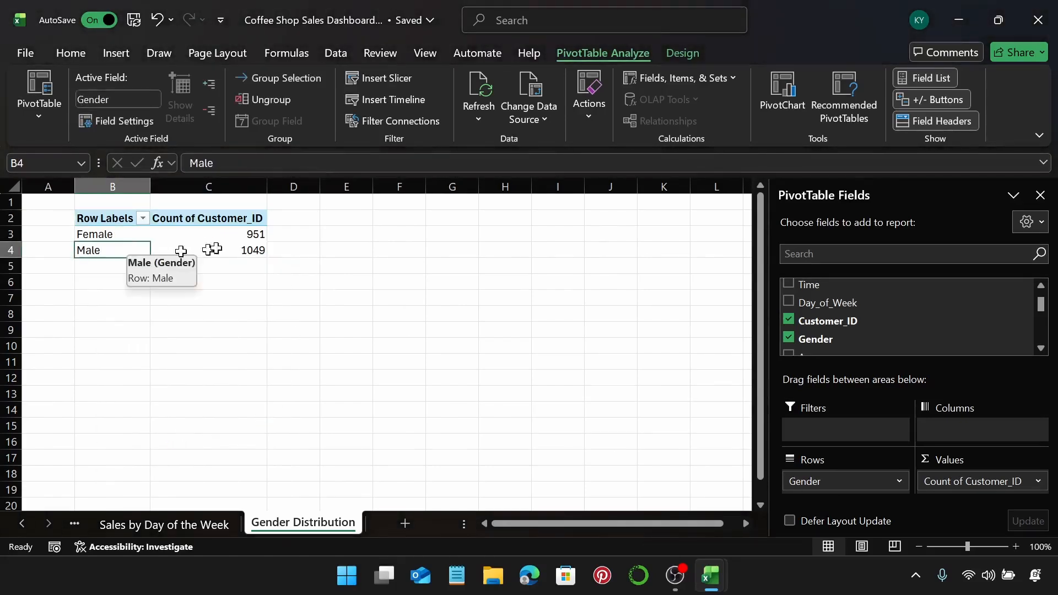
pyautogui.click(127, 57)
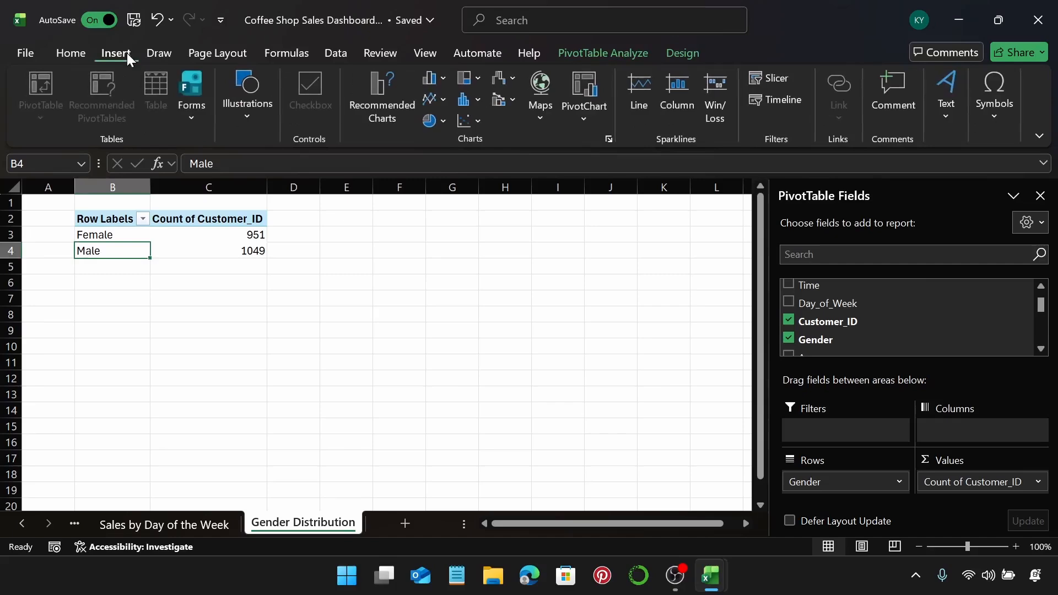
pyautogui.click(434, 120)
pyautogui.click(459, 329)
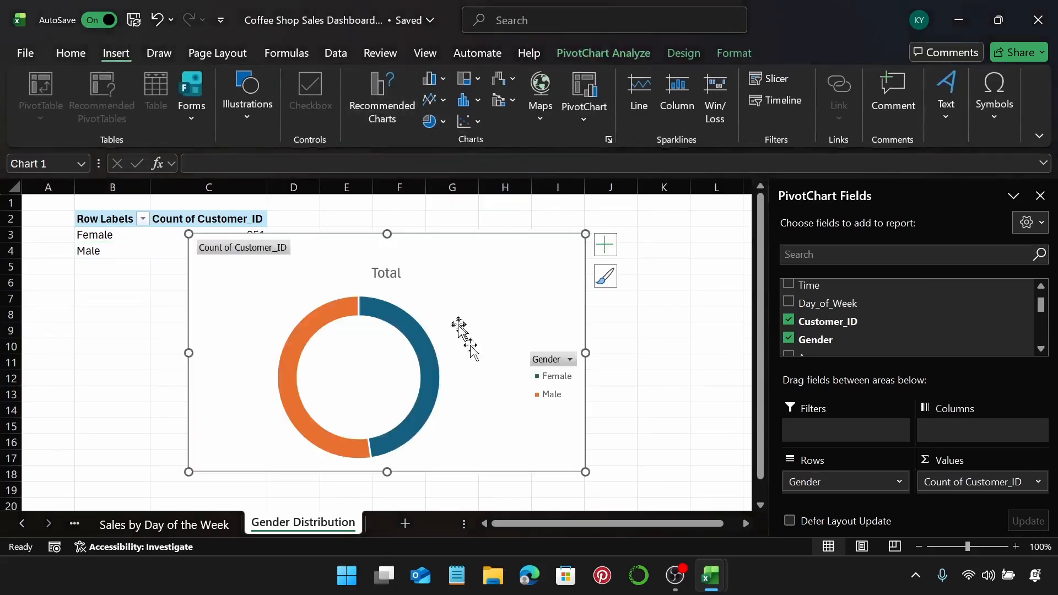
pyautogui.moveTo(503, 262); pyautogui.dragTo(593, 248)
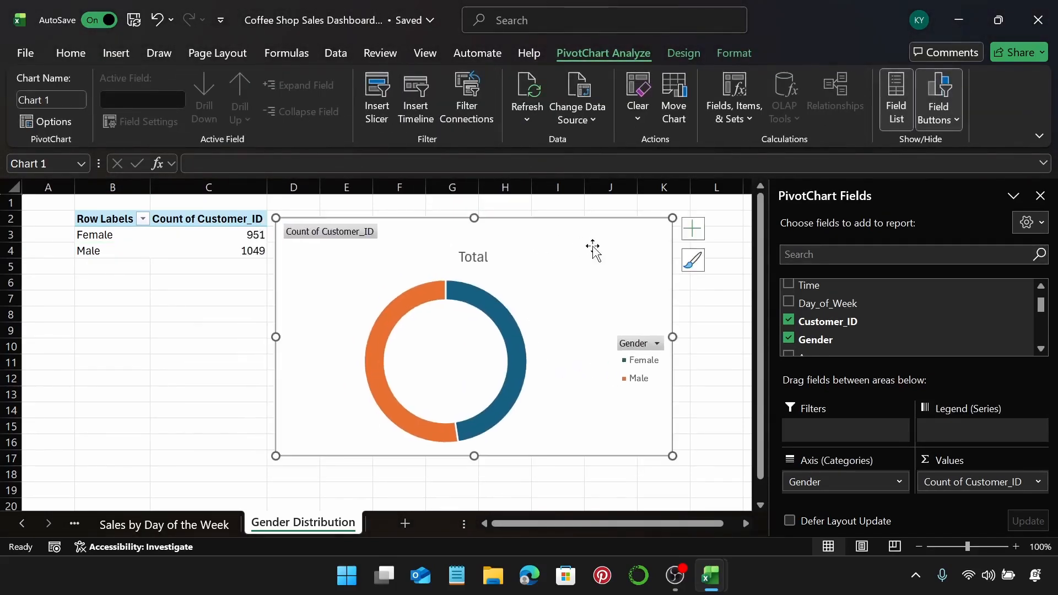
# Hide all field buttons on the doughnut chart and set its title to "Gender Distribution".
pyautogui.rightClick(353, 233)
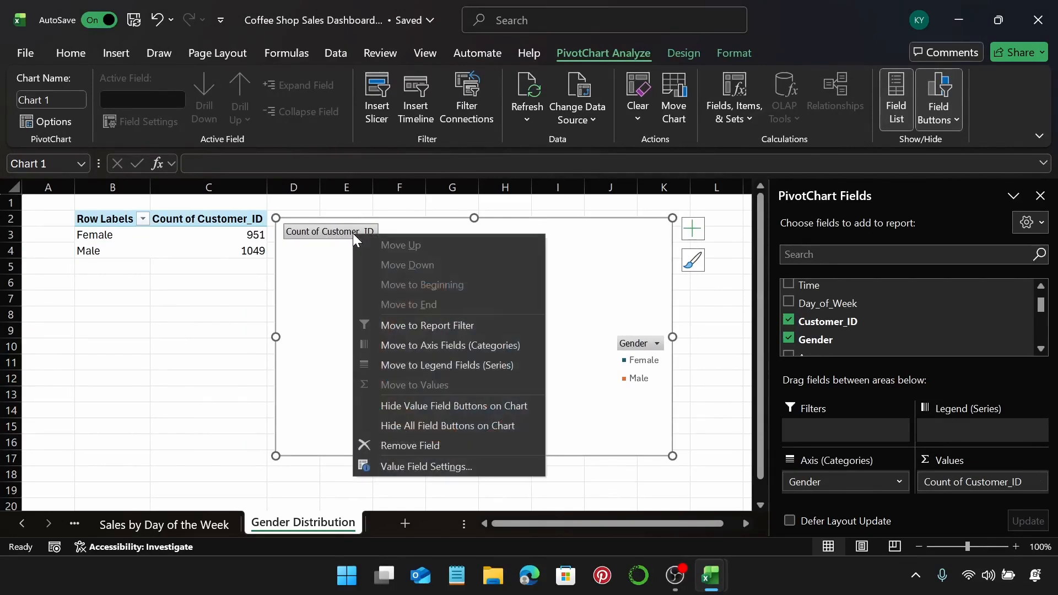
pyautogui.click(397, 426)
pyautogui.click(475, 235)
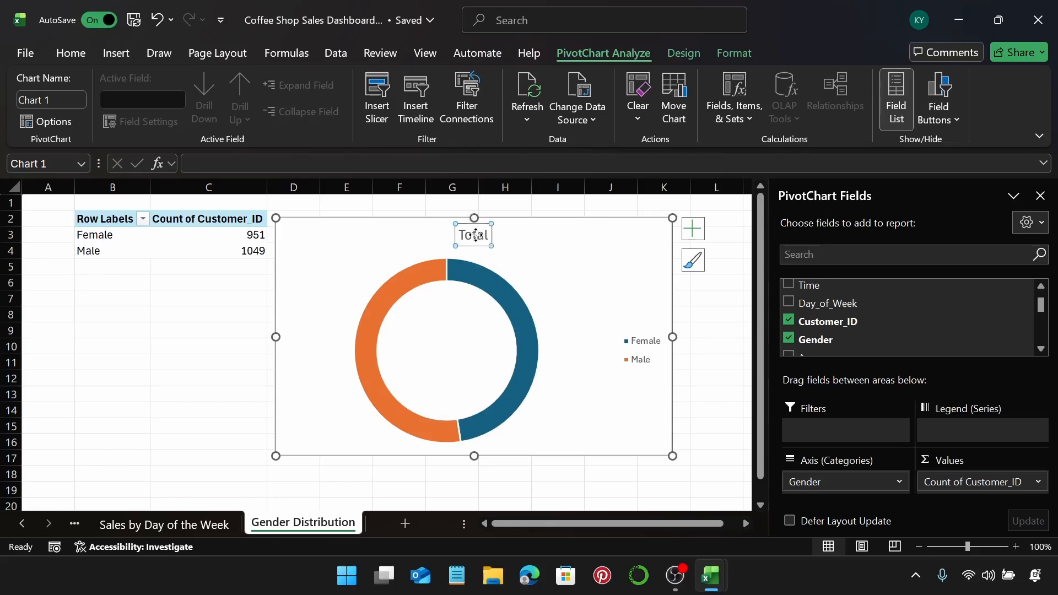
pyautogui.moveTo(462, 233); pyautogui.dragTo(470, 241)
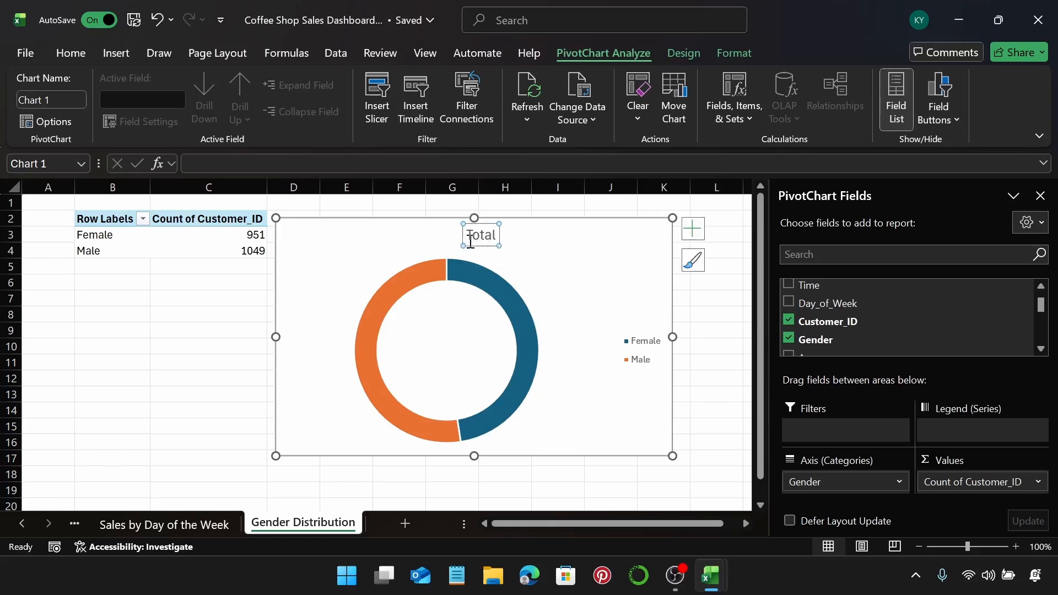
pyautogui.hotkey('ctrl', 'z')
pyautogui.doubleClick(471, 242)
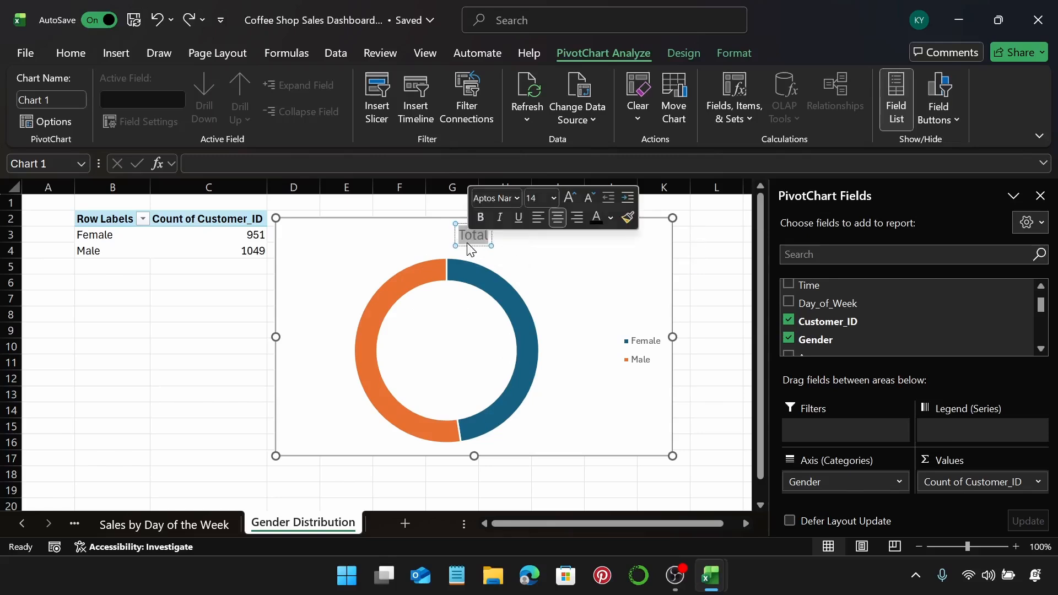
pyautogui.write('G')
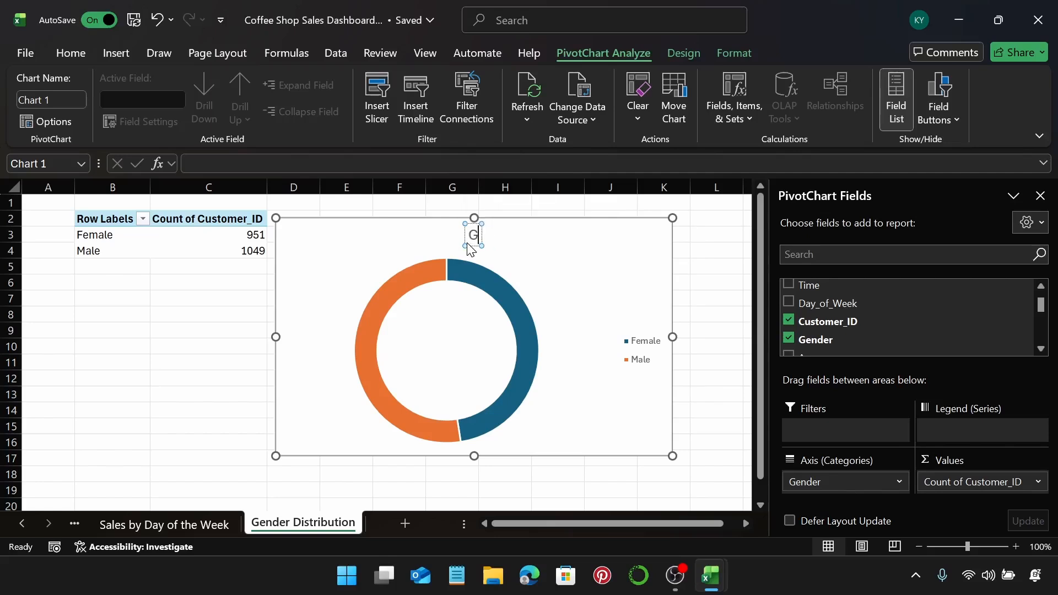
pyautogui.write('ender')
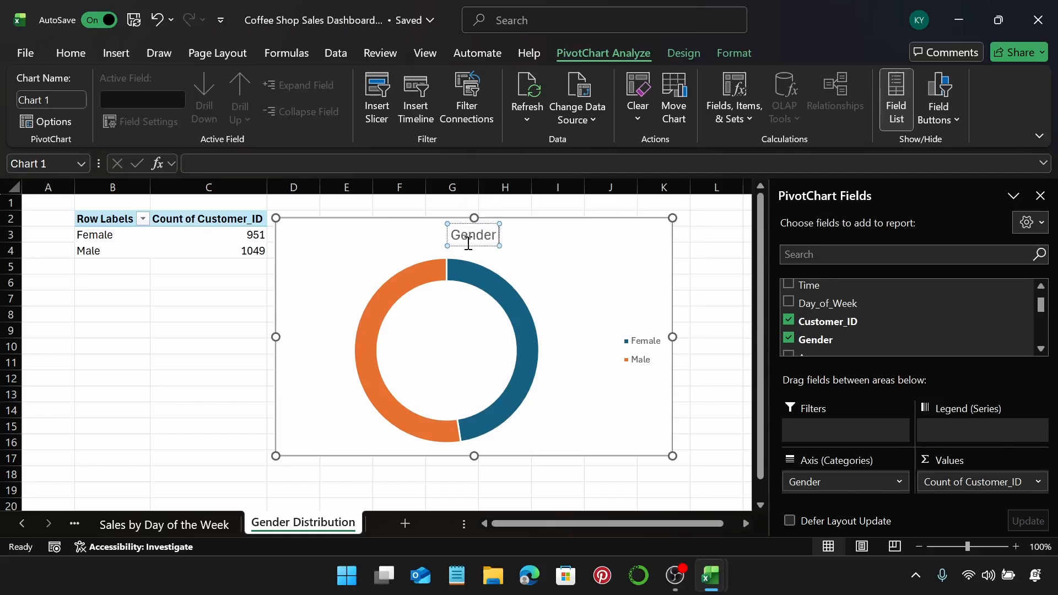
pyautogui.write(' Distr')
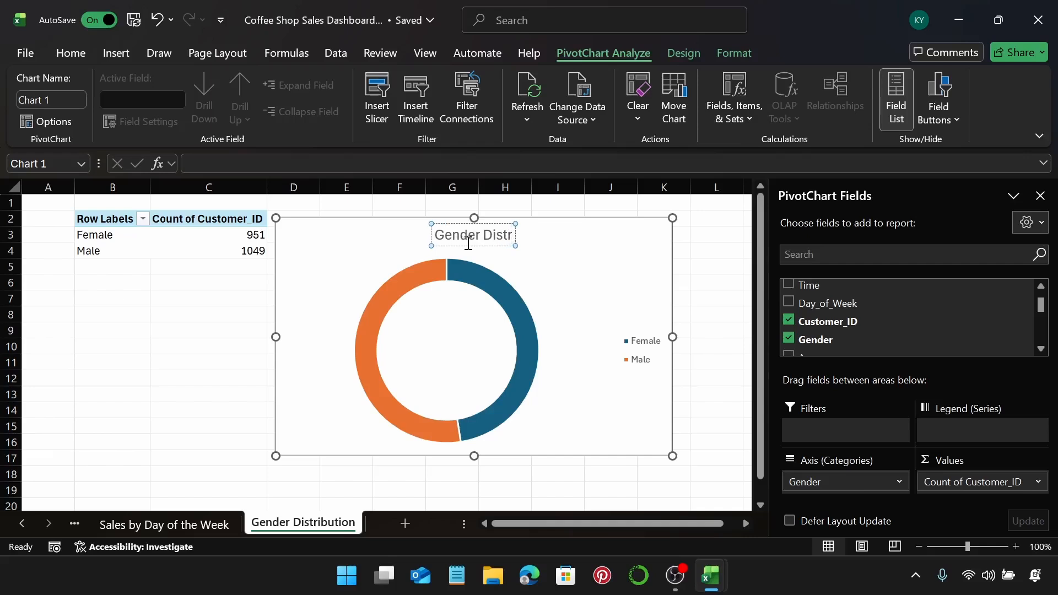
pyautogui.write('ibution')
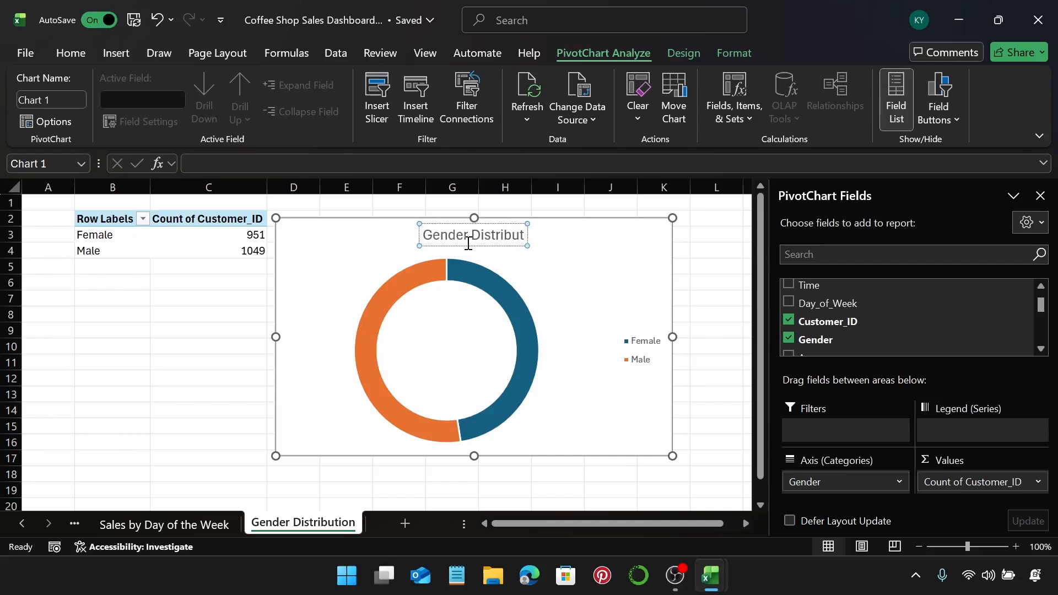
pyautogui.click(579, 246)
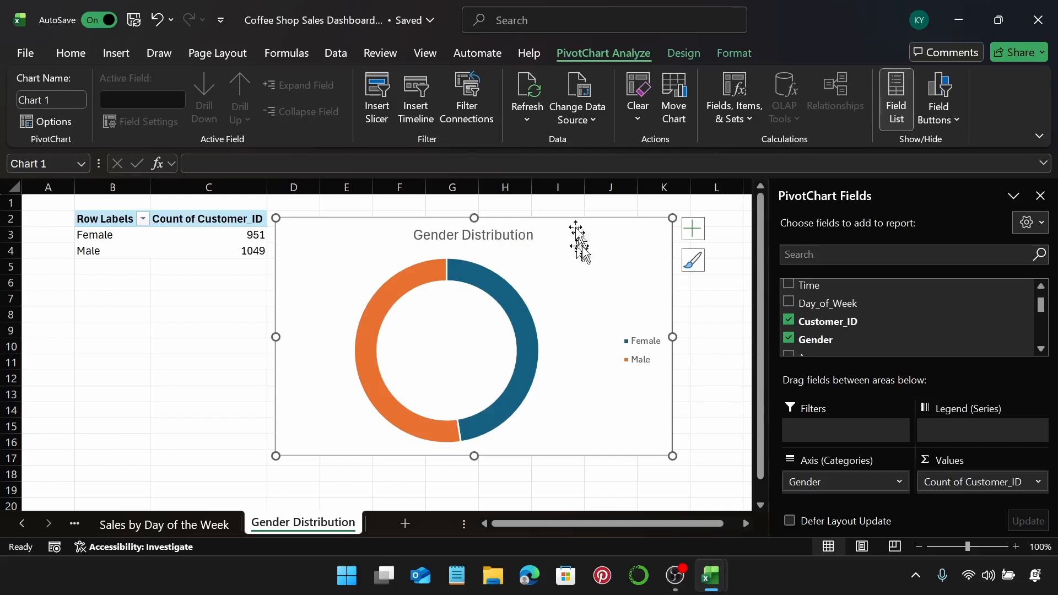
# Change the doughnut chart's text colour to black and give the chart area a solid white border.
pyautogui.click(71, 54)
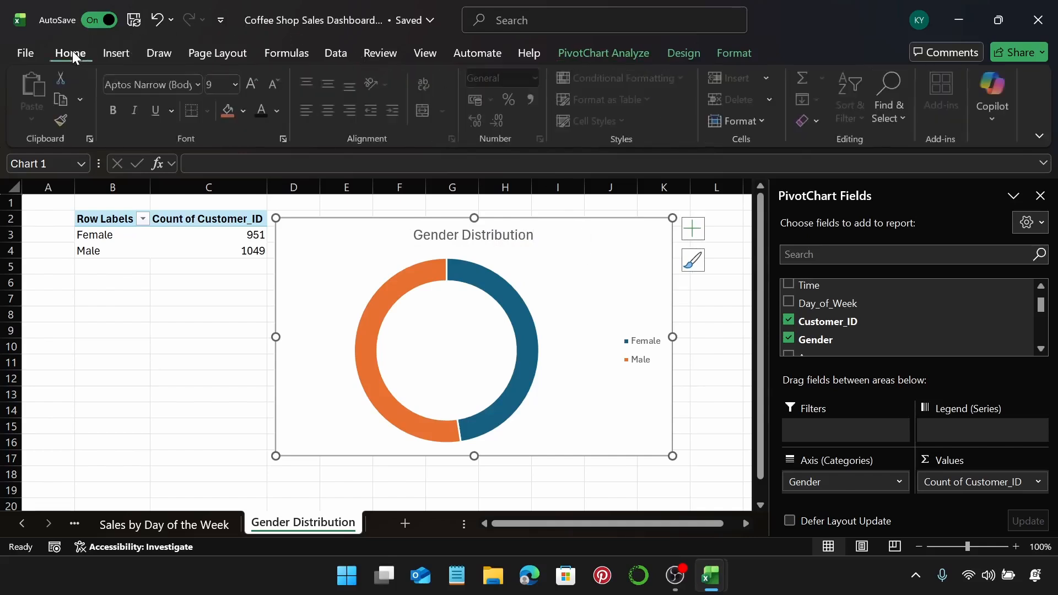
pyautogui.click(264, 116)
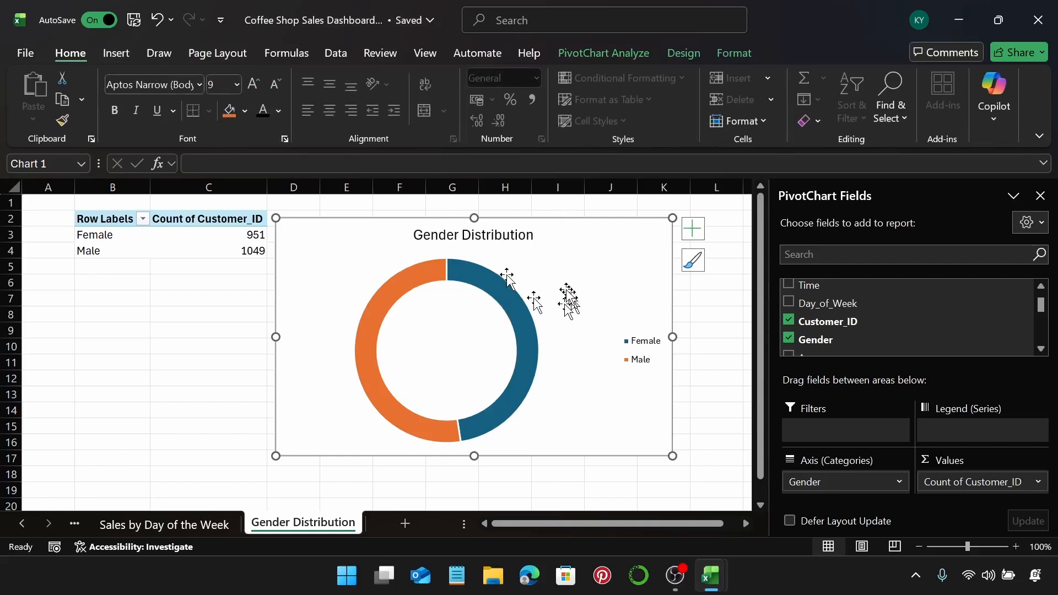
pyautogui.rightClick(628, 262)
pyautogui.moveTo(749, 553)
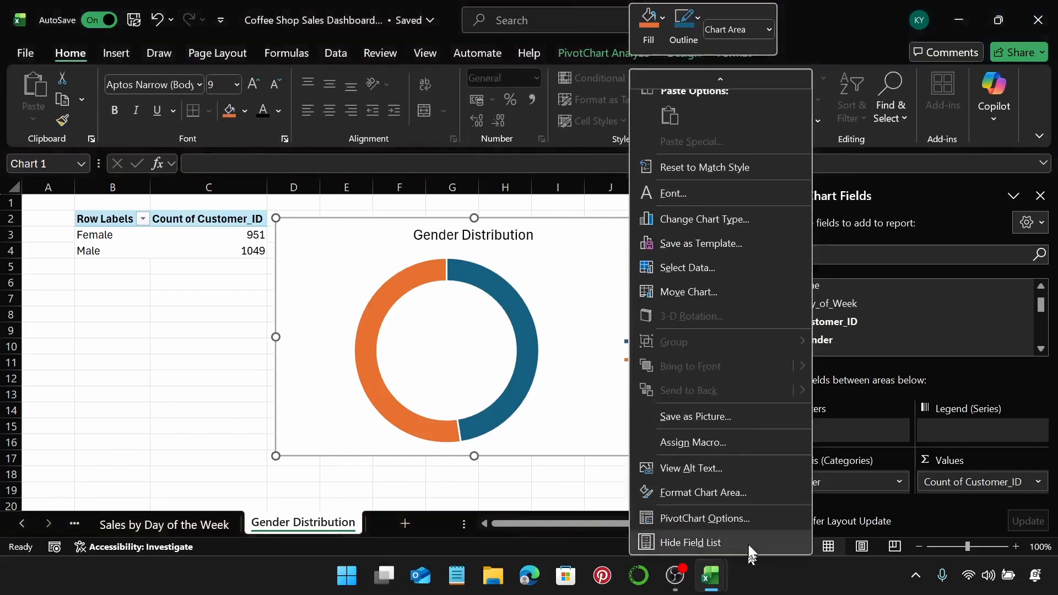
pyautogui.click(744, 497)
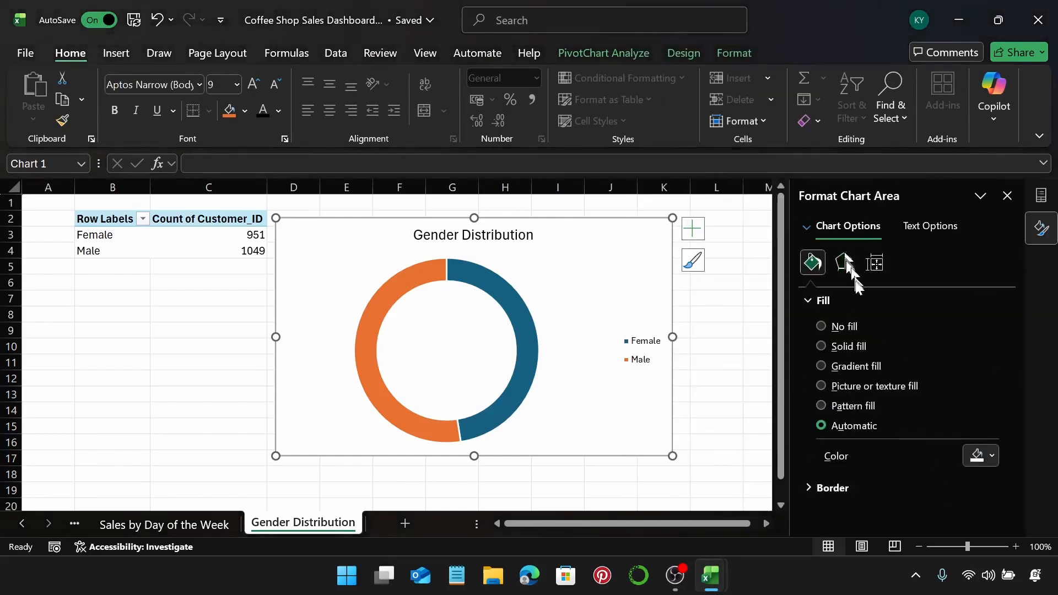
pyautogui.click(830, 305)
pyautogui.click(838, 327)
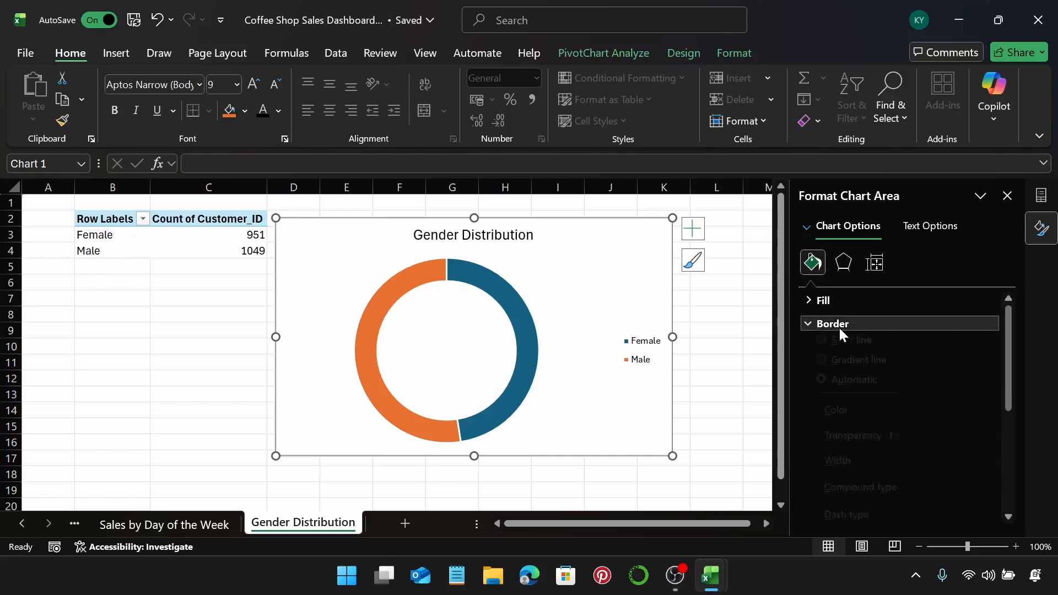
pyautogui.click(981, 440)
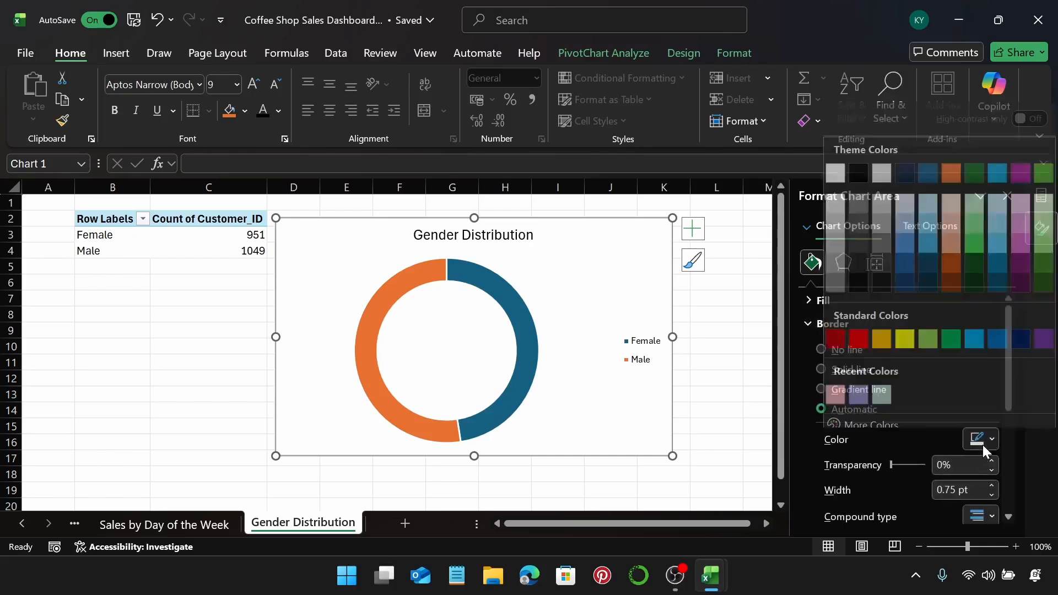
pyautogui.click(836, 167)
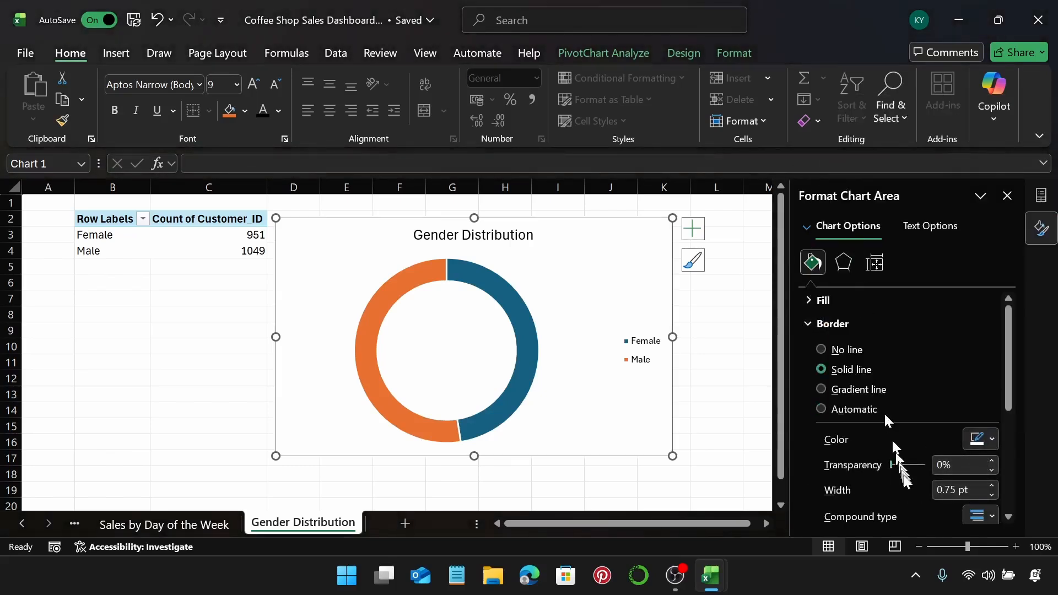
pyautogui.scroll(-5, 899, 473)
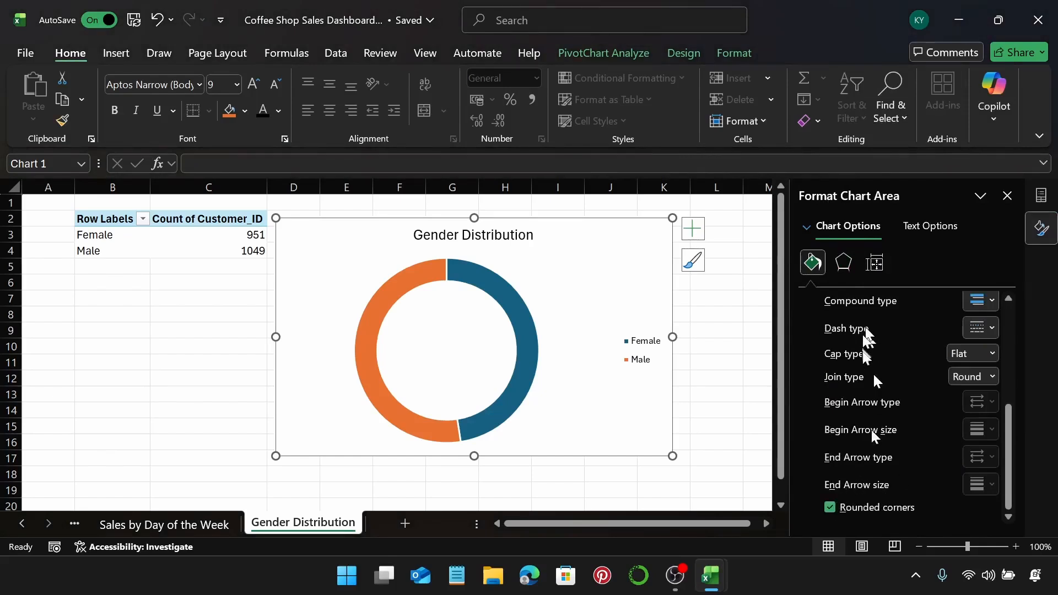
pyautogui.scroll(4, 867, 371)
# Fill the Female slice of the doughnut with the lavender-blue recent colour.
pyautogui.click(482, 280)
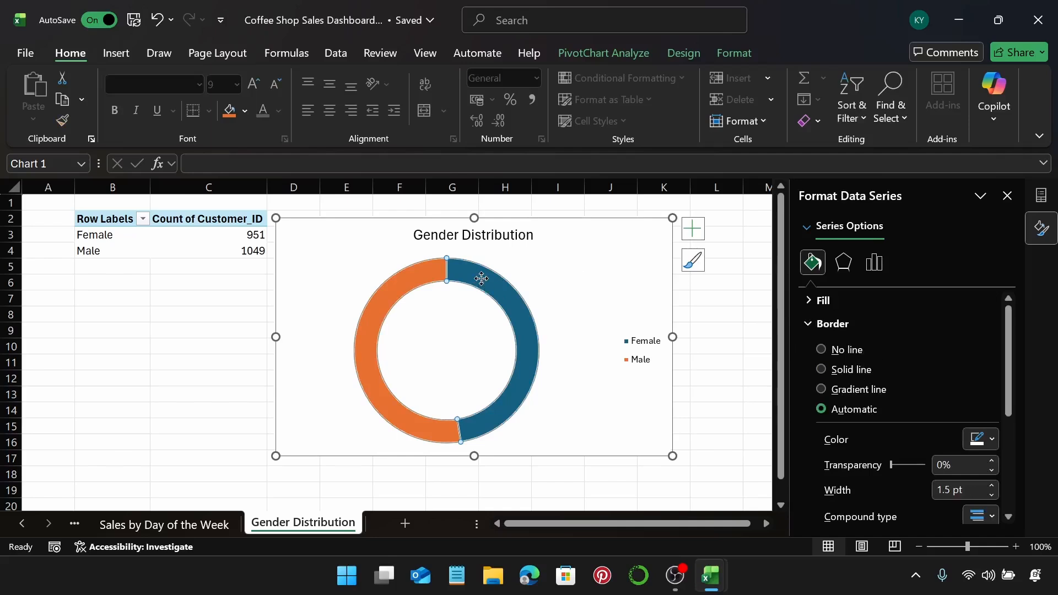
pyautogui.click(482, 280)
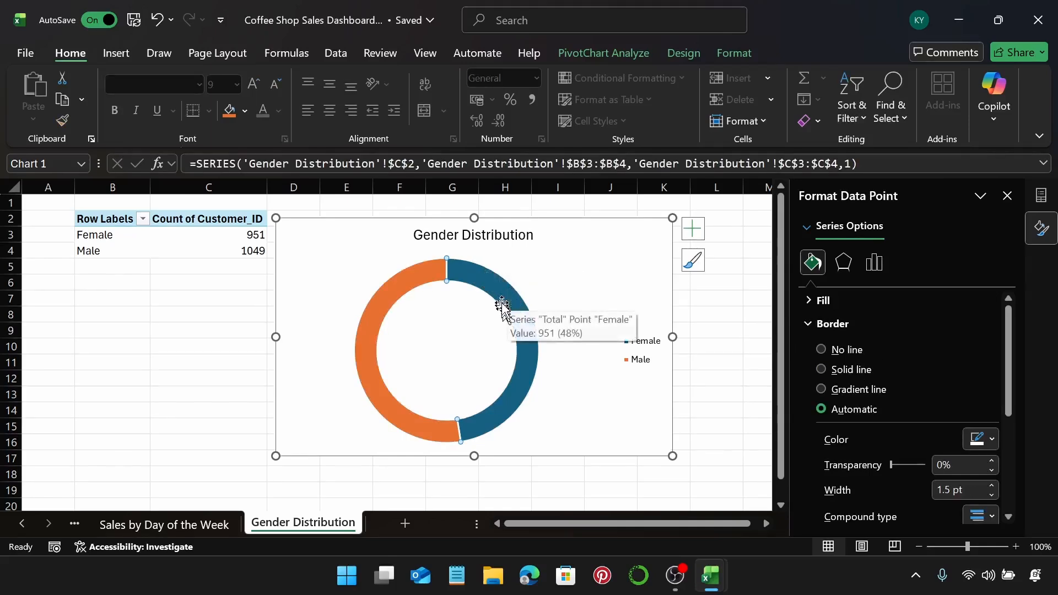
pyautogui.click(848, 324)
pyautogui.click(838, 300)
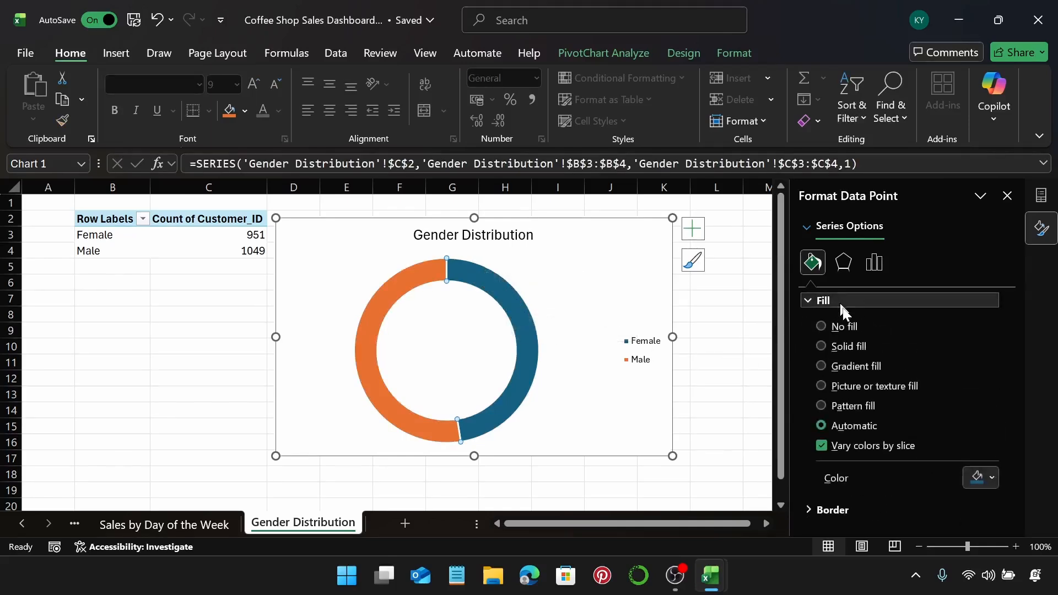
pyautogui.click(978, 477)
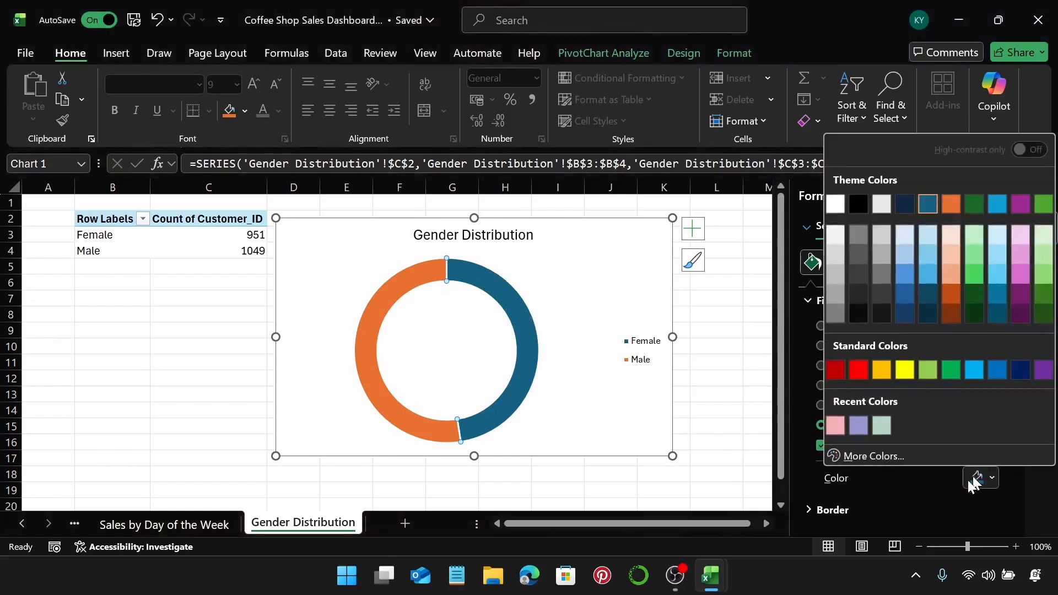
pyautogui.click(859, 427)
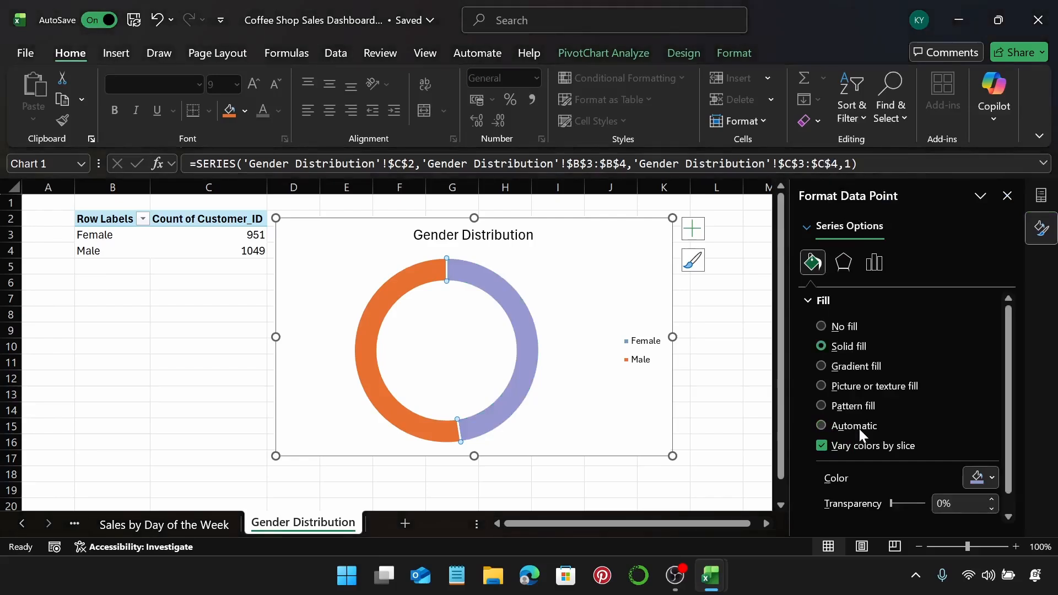
# Fill the Male slice of the doughnut with the light pink recent colour.
pyautogui.click(361, 355)
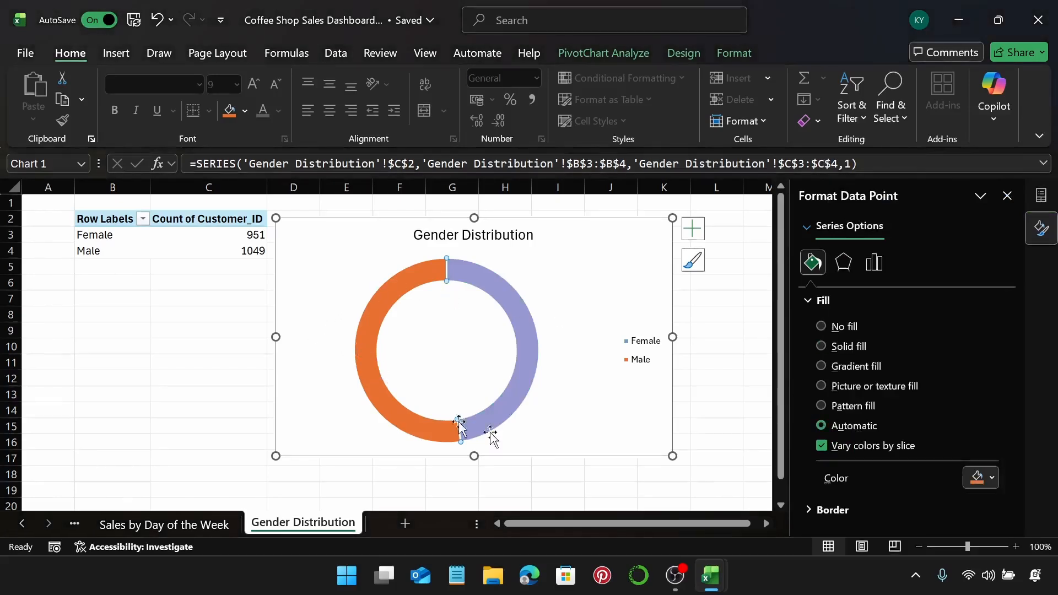
pyautogui.click(977, 480)
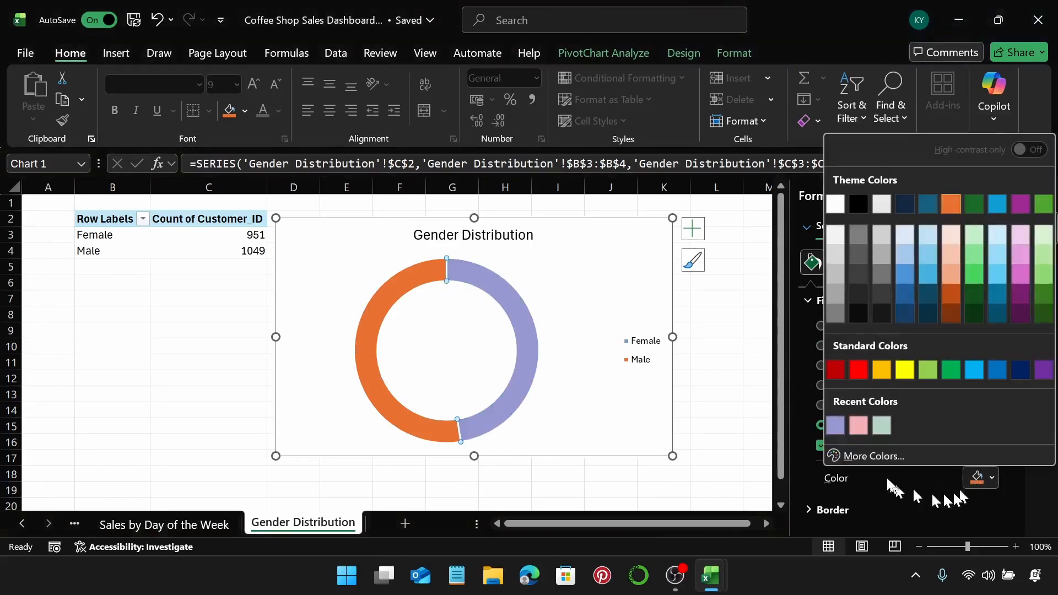
pyautogui.click(857, 426)
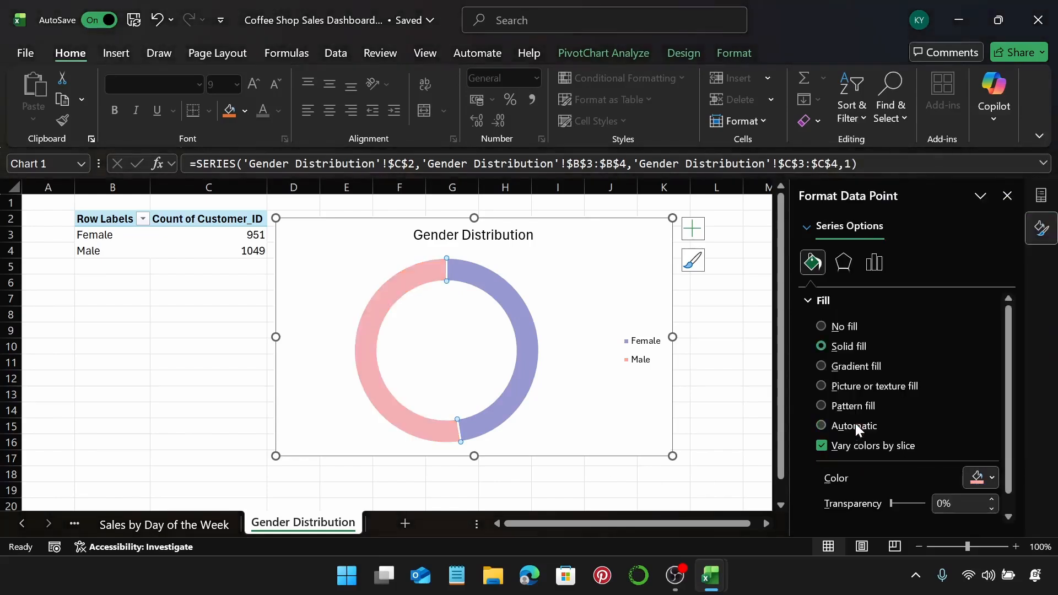
pyautogui.click(631, 264)
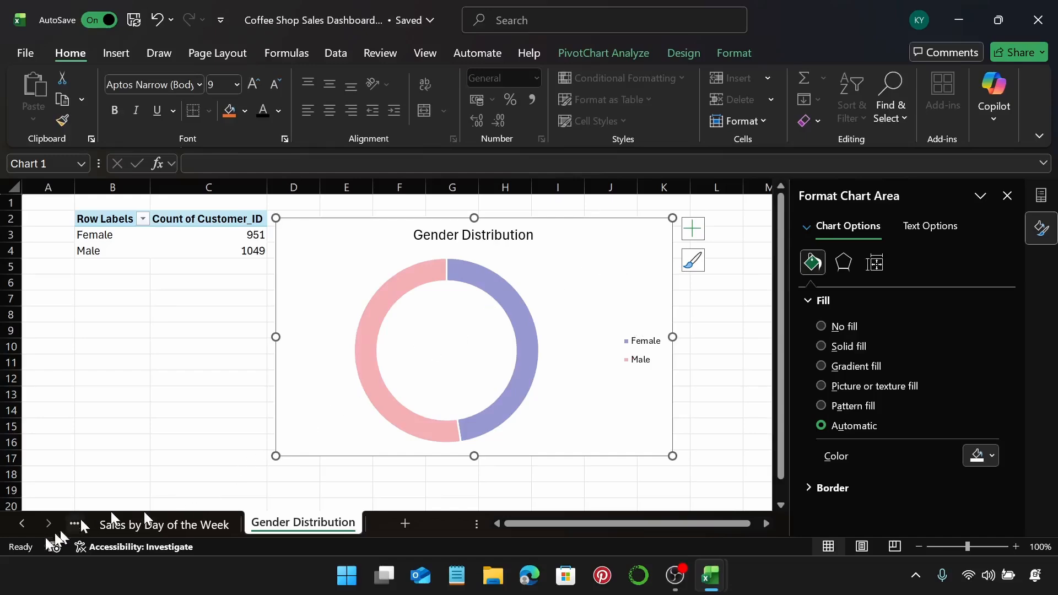
# Add a worksheet named "Dashboard", place it before the Coffee Shop Sales 2023 sheet, and close the formatting pane.
pyautogui.moveTo(17, 521); pyautogui.dragTo(16, 519)
pyautogui.click(148, 526)
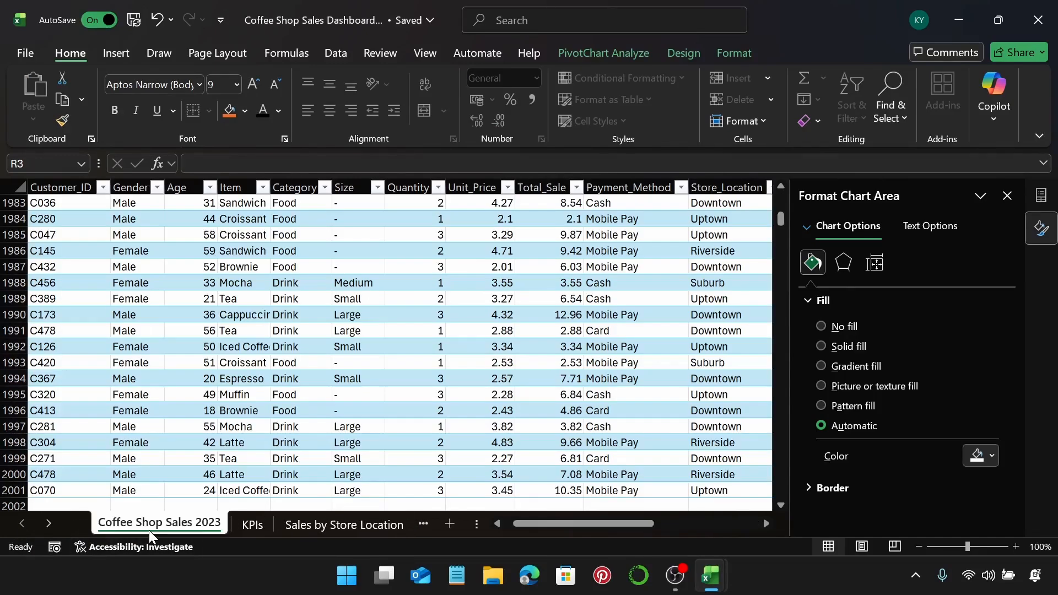
pyautogui.click(449, 524)
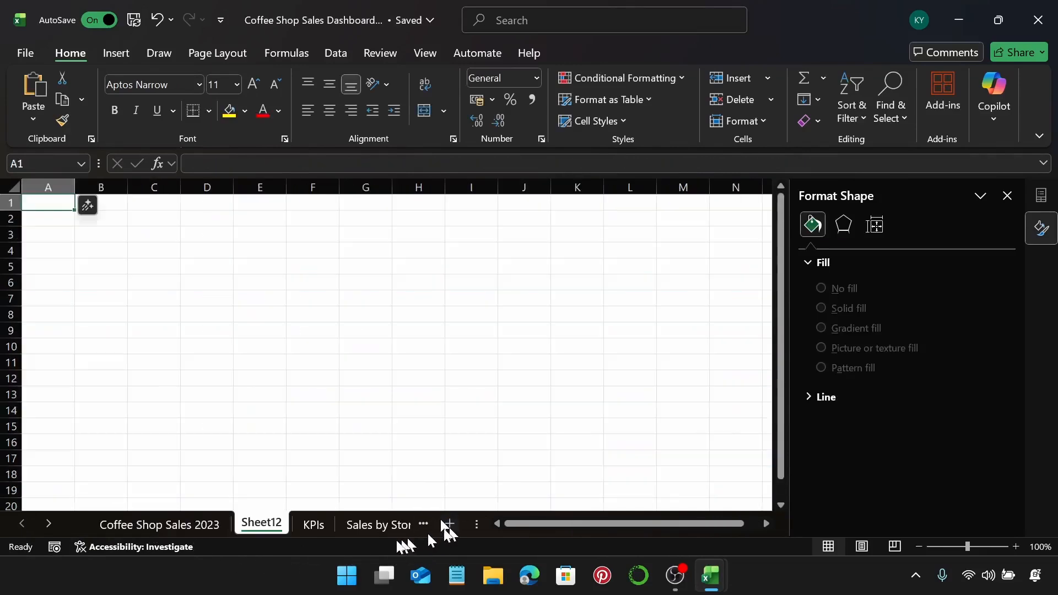
pyautogui.doubleClick(264, 525)
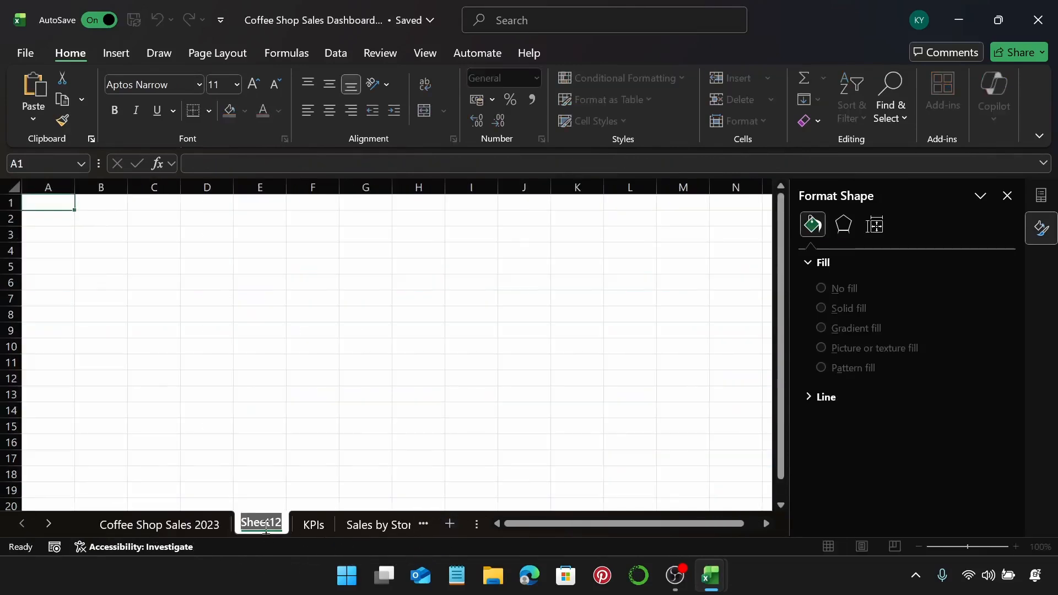
pyautogui.write('Dash')
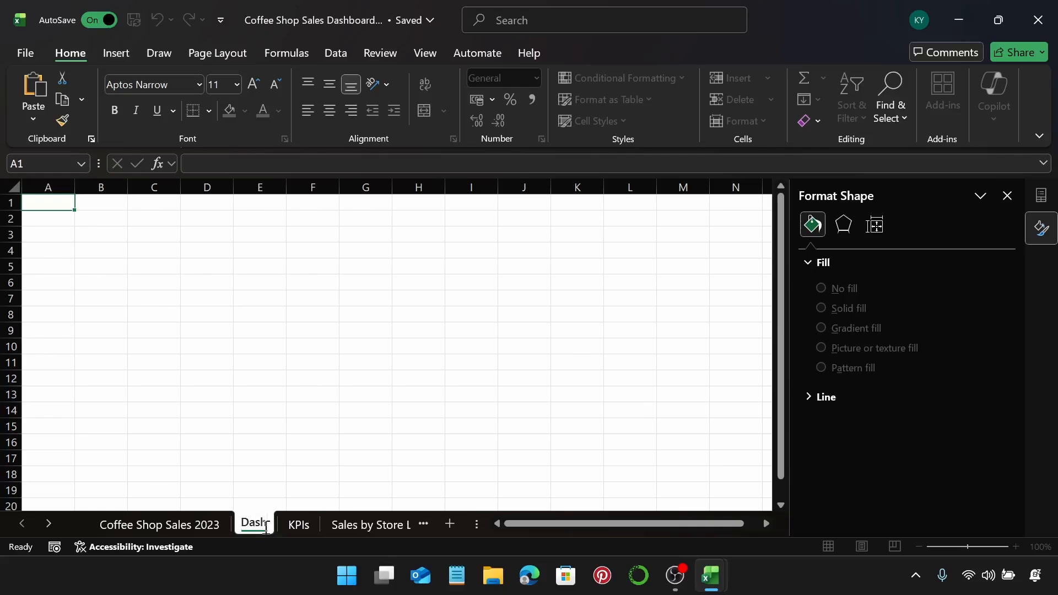
pyautogui.write('board')
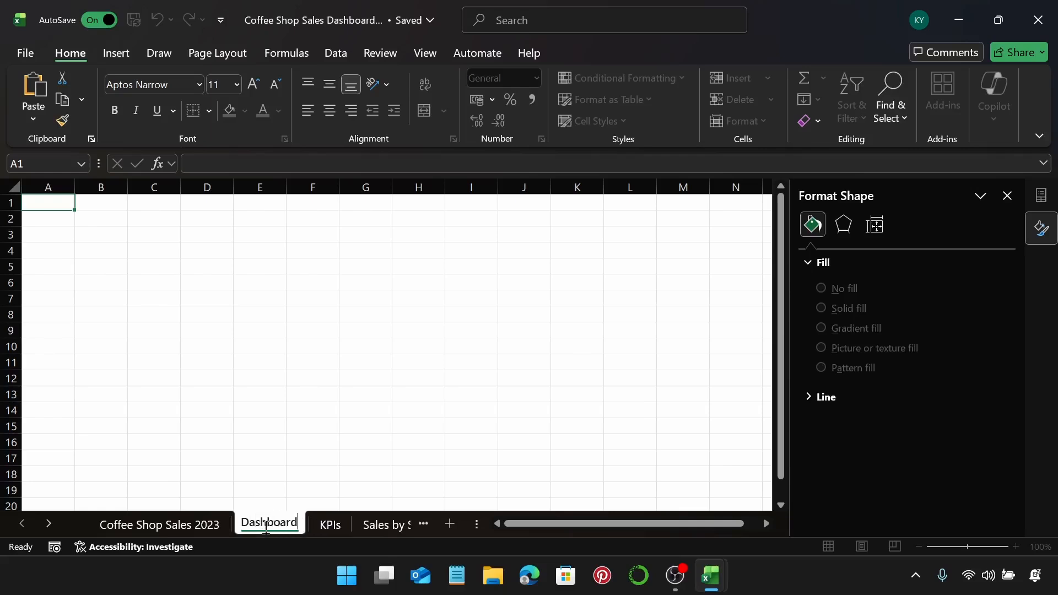
pyautogui.press('Return')
pyautogui.moveTo(267, 530); pyautogui.dragTo(108, 511)
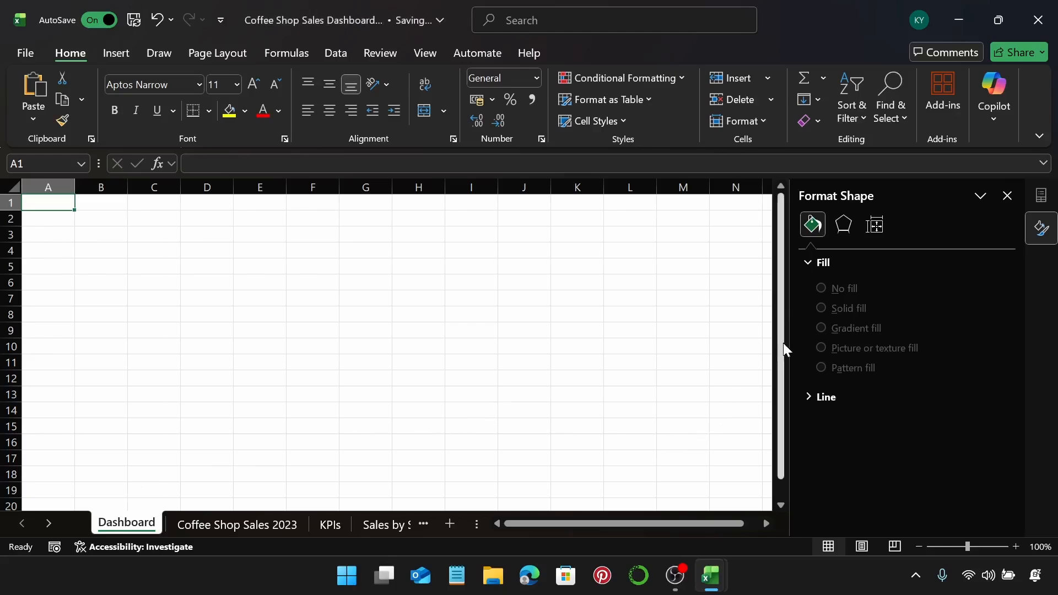
pyautogui.click(1007, 197)
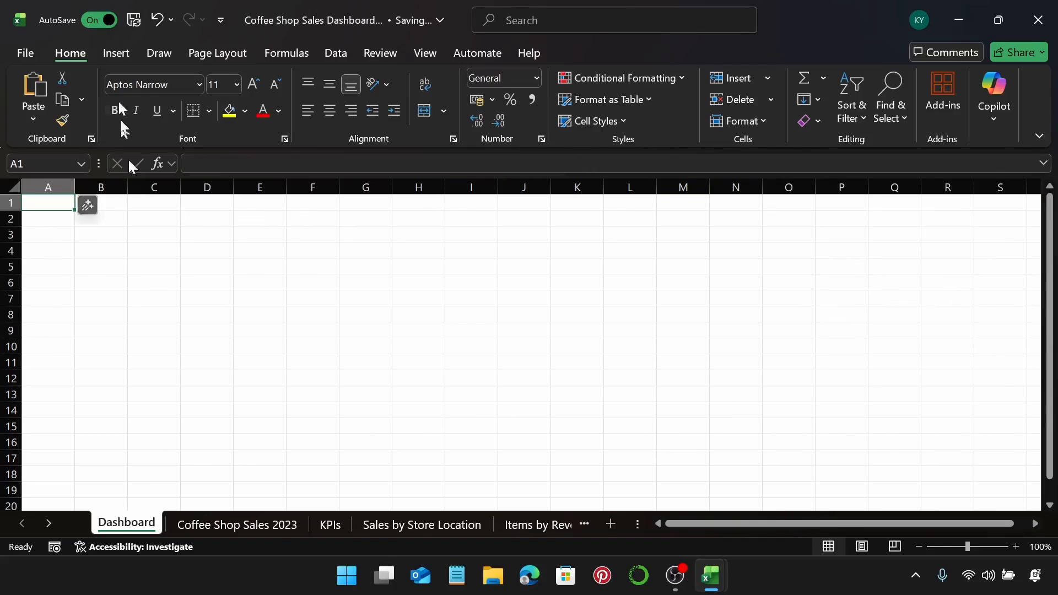
# Draw a rounded rectangle about 5.5 cm high and 12.8 cm wide on the Dashboard sheet, starting near cell A3.
pyautogui.click(121, 45)
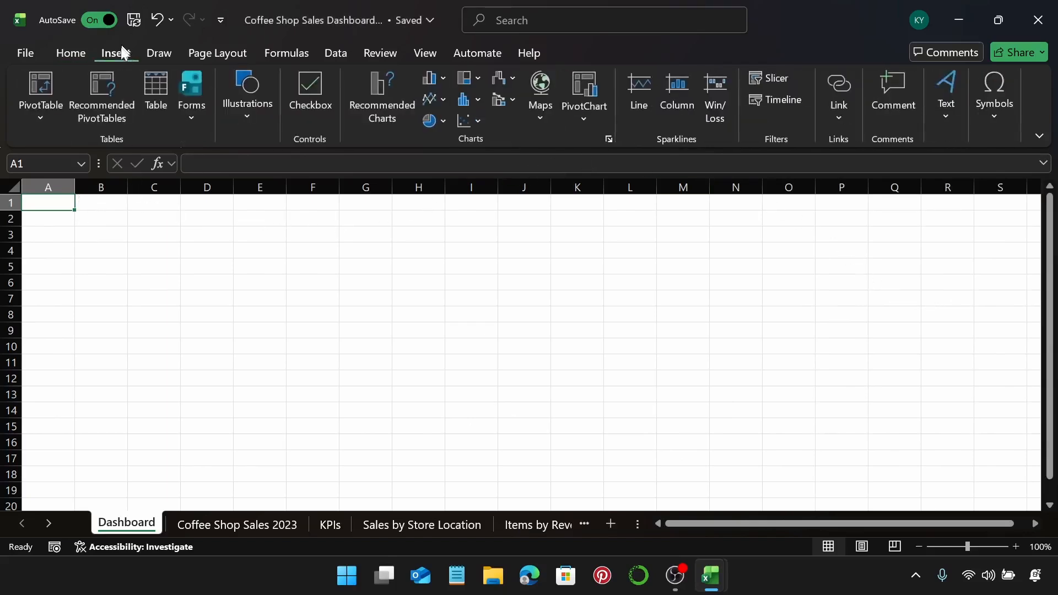
pyautogui.click(244, 104)
pyautogui.click(273, 197)
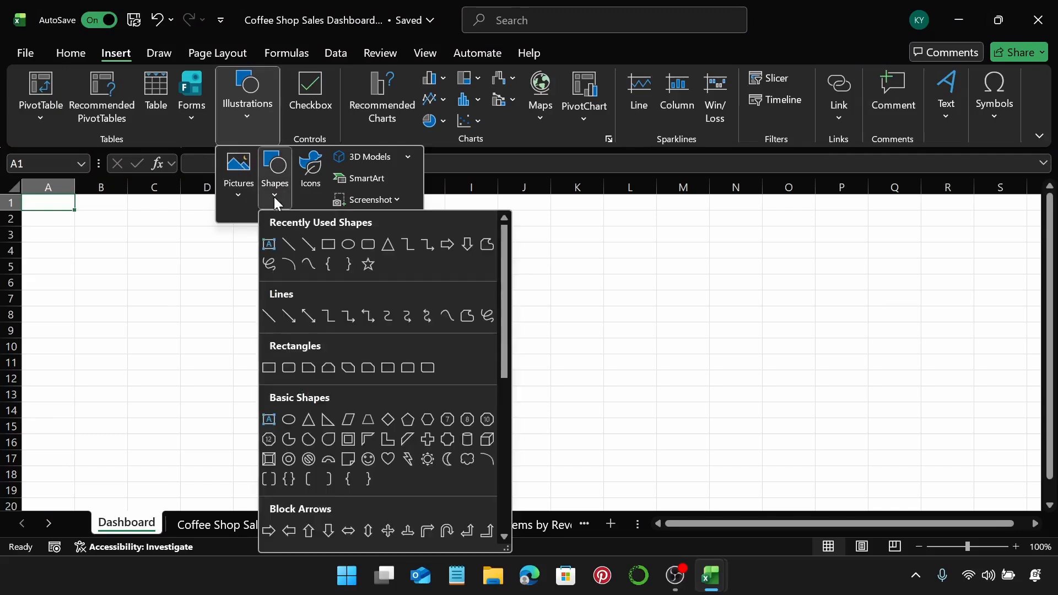
pyautogui.click(368, 243)
pyautogui.moveTo(59, 236); pyautogui.dragTo(458, 403)
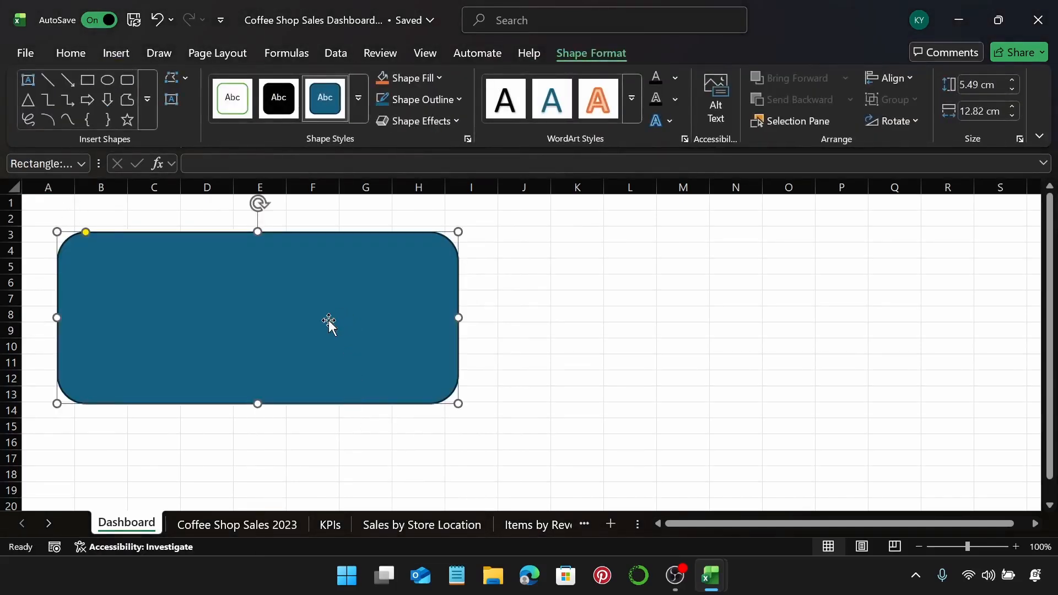
# Set the rounded rectangle's height to 16.15 cm and its width to 35.45 cm.
pyautogui.click(978, 92)
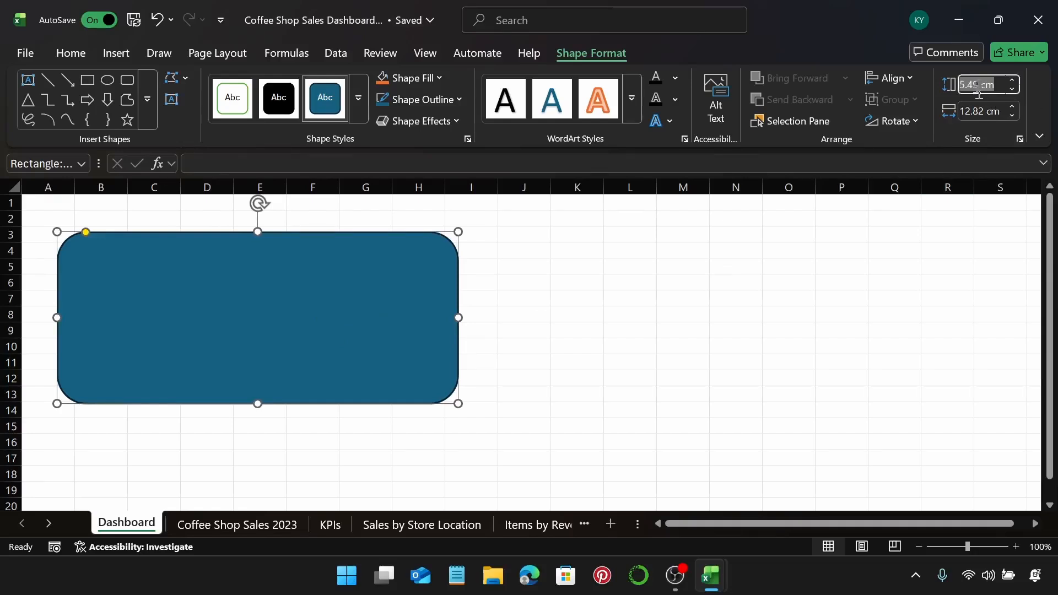
pyautogui.write('16.15')
pyautogui.press('Return')
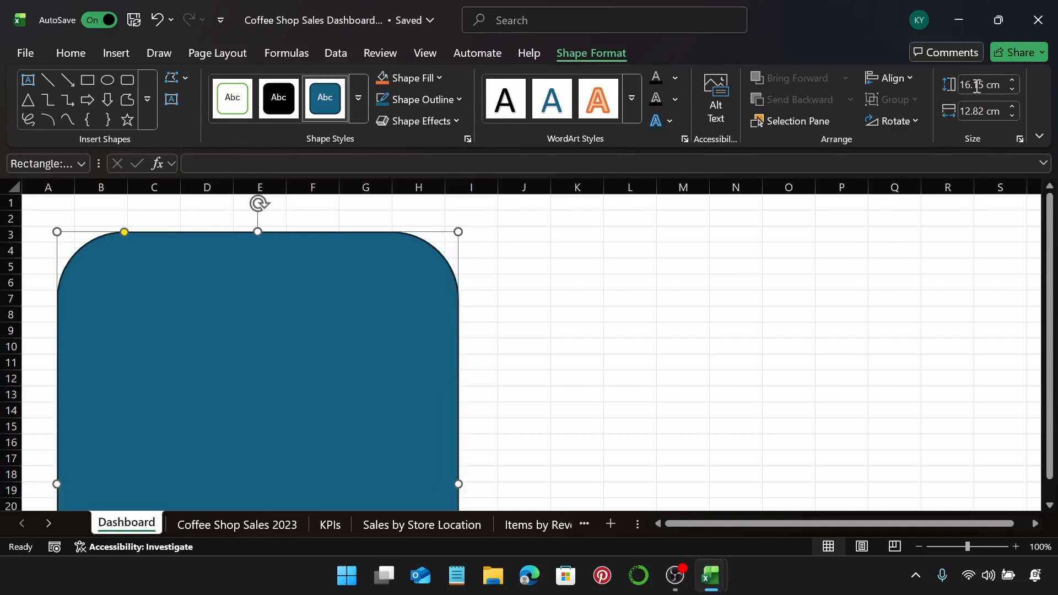
pyautogui.click(979, 110)
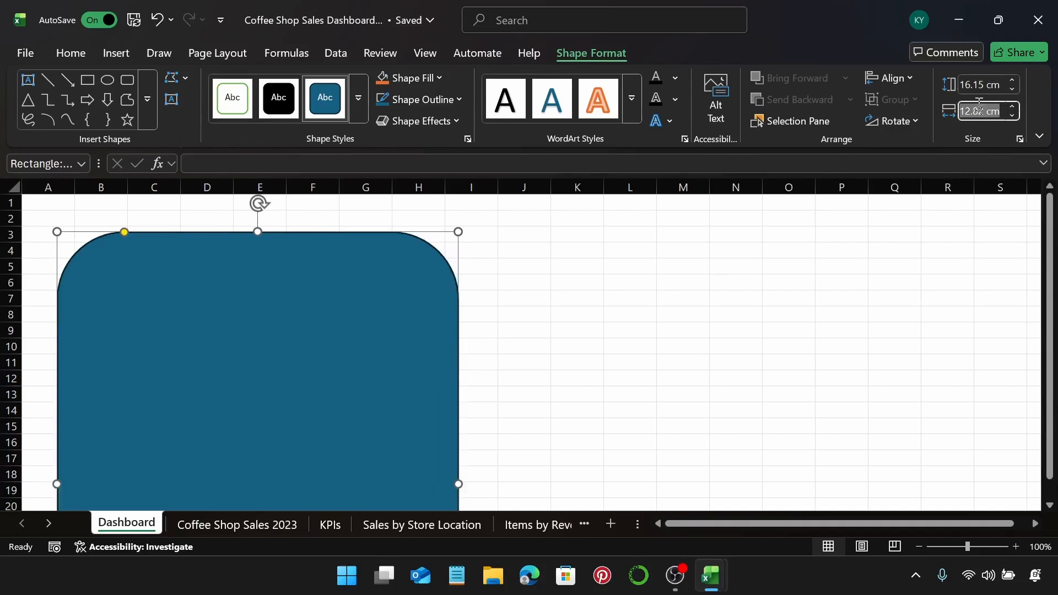
pyautogui.write('35')
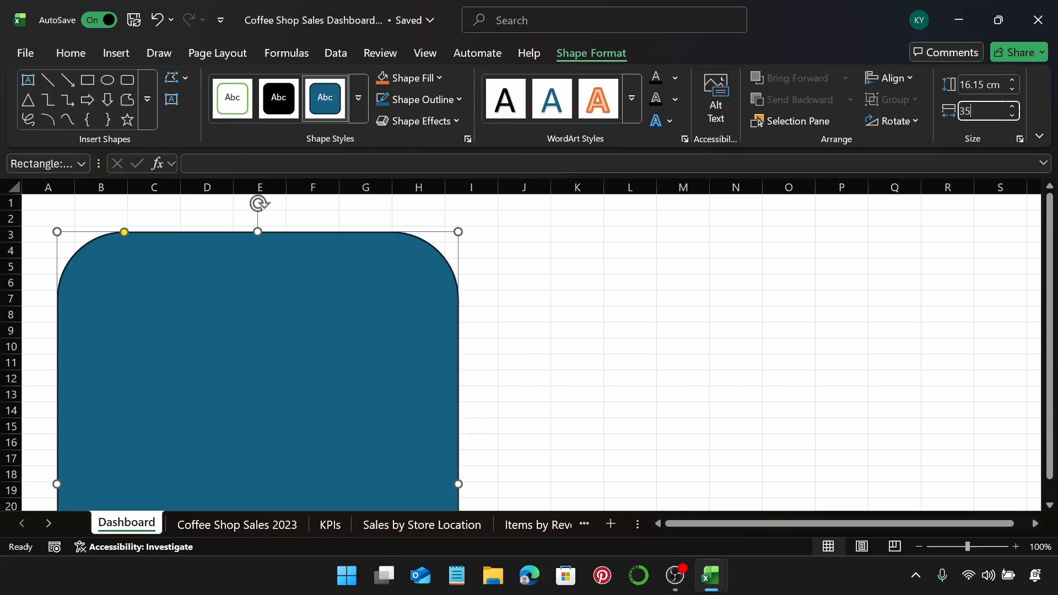
pyautogui.write('.45')
pyautogui.press('Return')
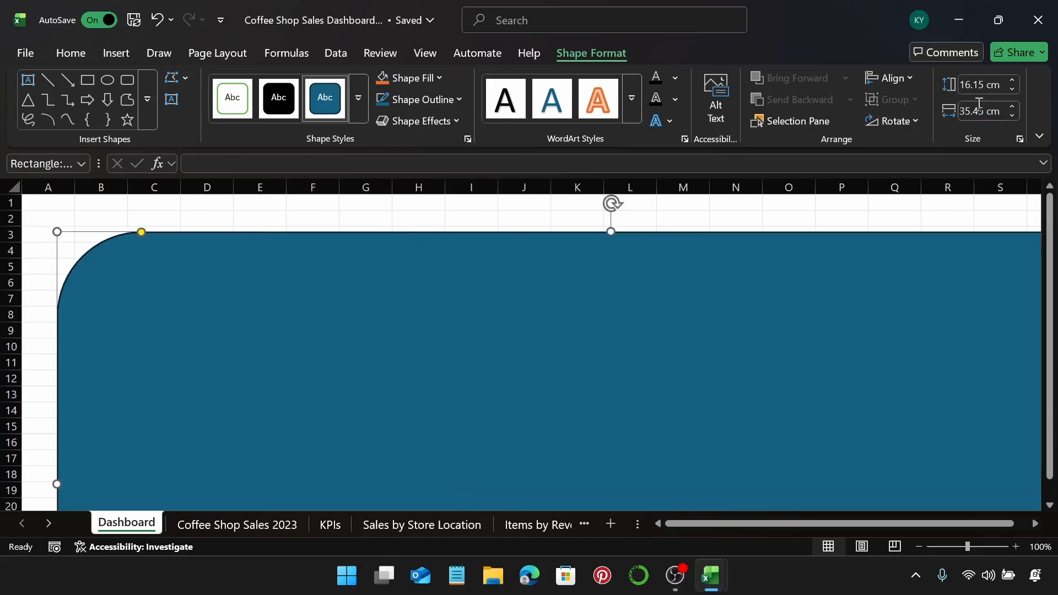
# Nudge the rectangle towards cell A1 and re-enter its size as 16.15 cm high by 35.45 cm wide.
pyautogui.moveTo(408, 319); pyautogui.dragTo(396, 311)
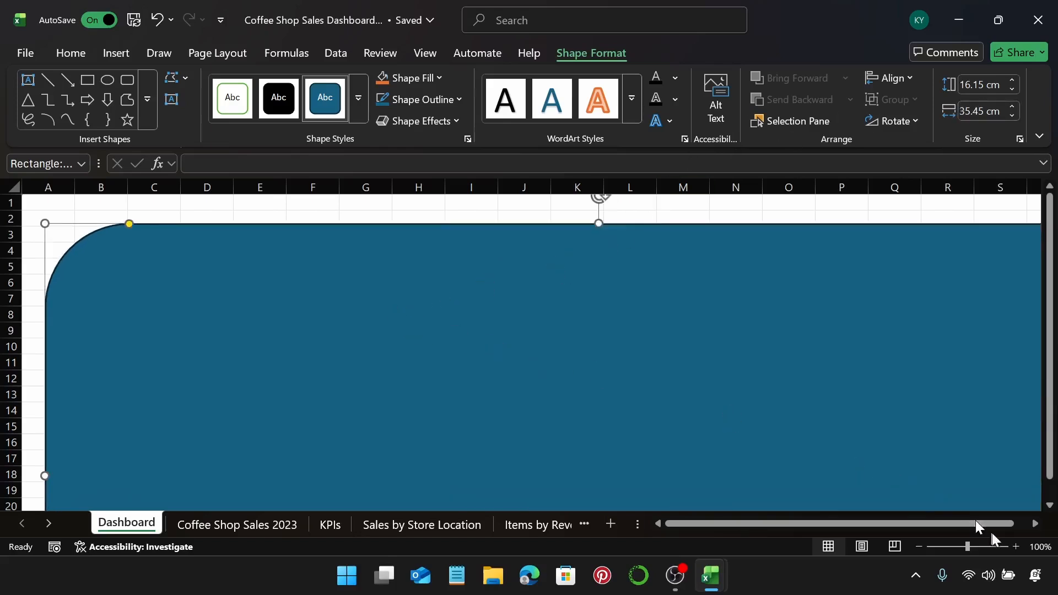
pyautogui.click(919, 547)
pyautogui.click(919, 547)
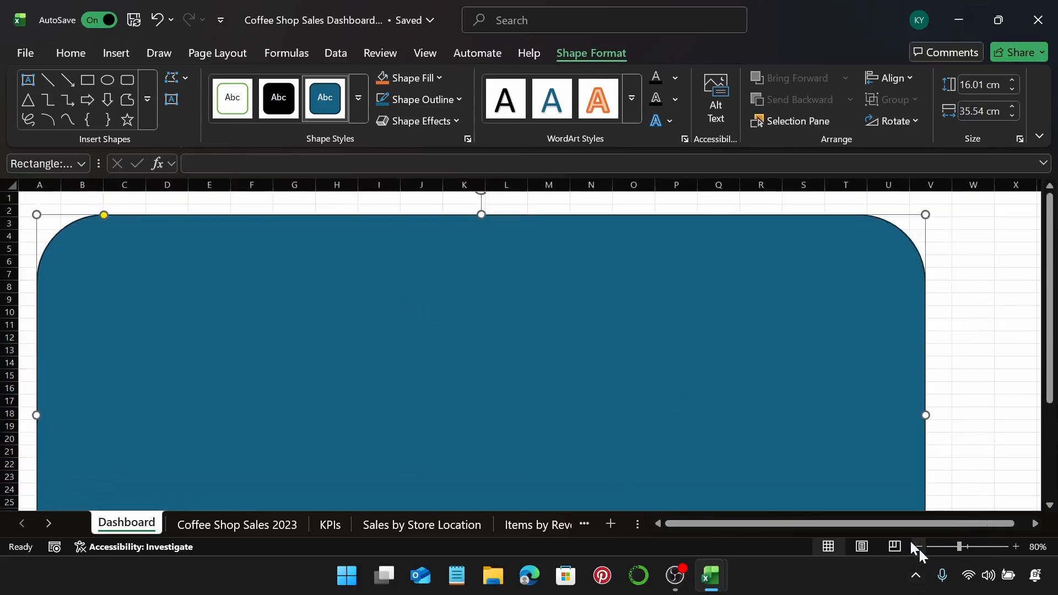
pyautogui.click(978, 84)
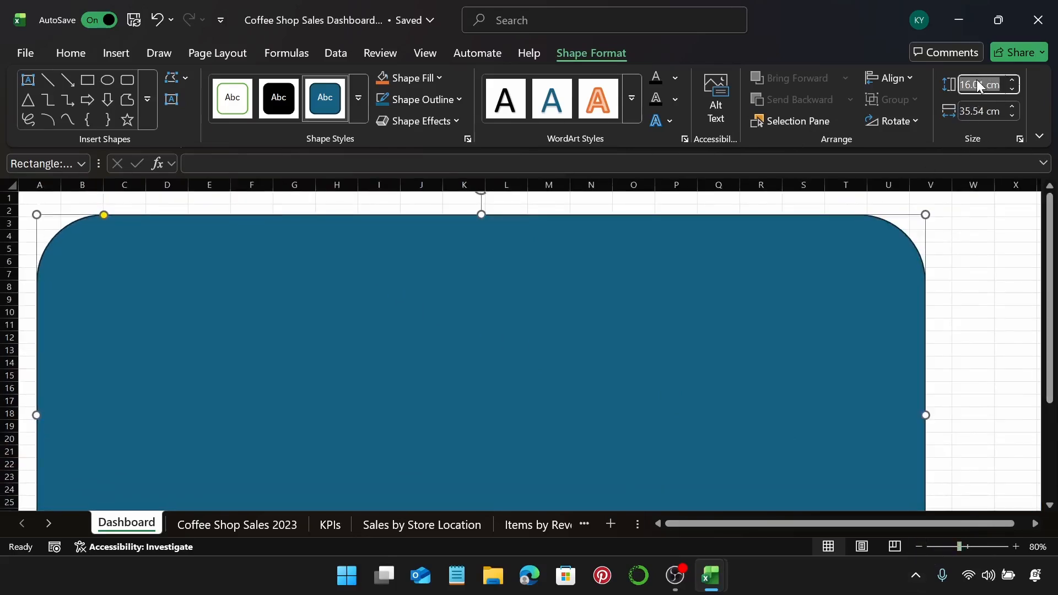
pyautogui.write('16.15')
pyautogui.press('Return')
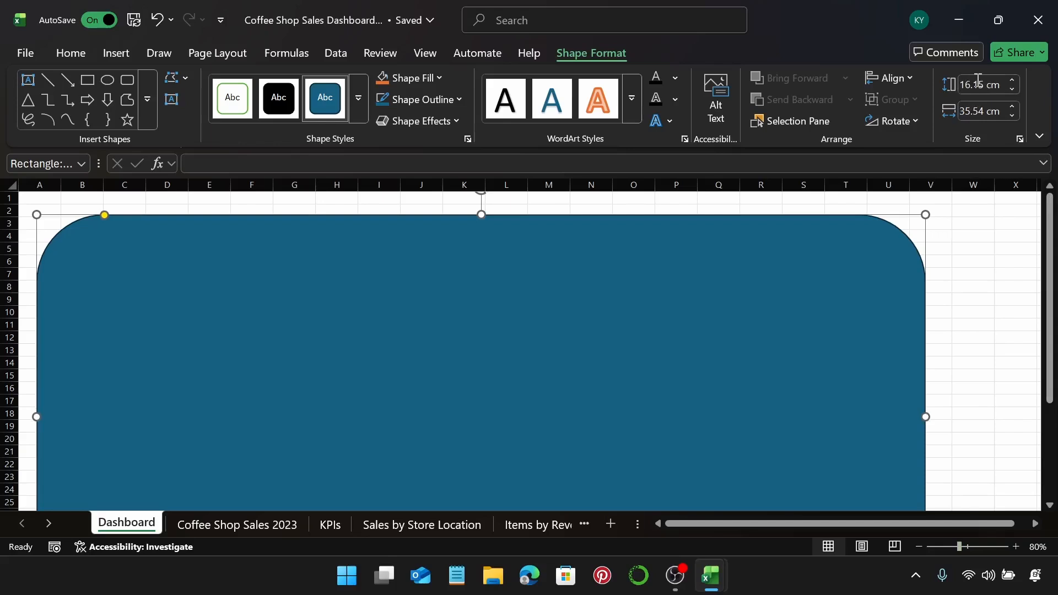
pyautogui.click(971, 112)
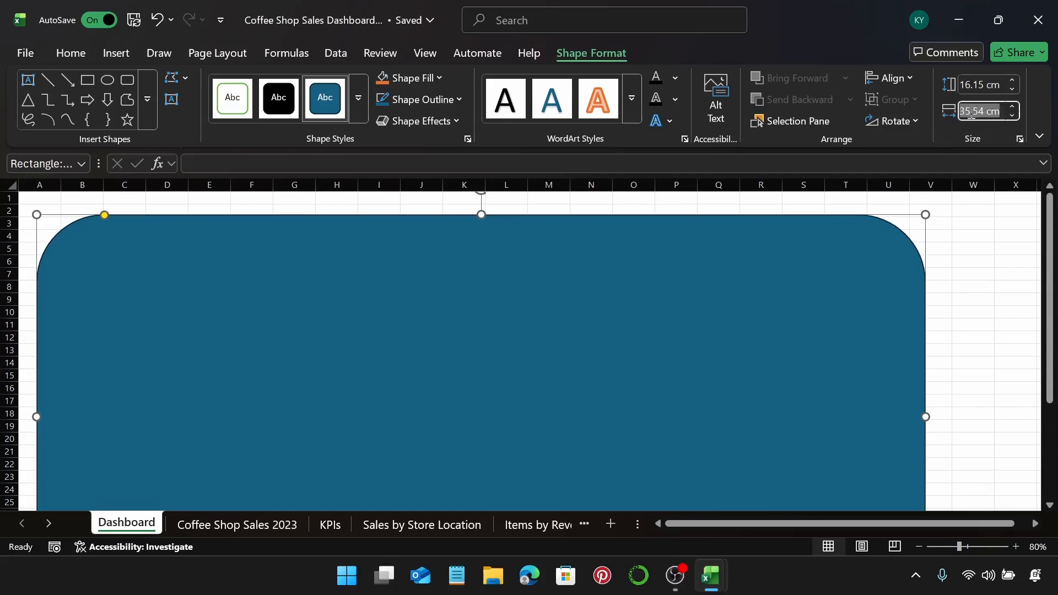
pyautogui.write('35')
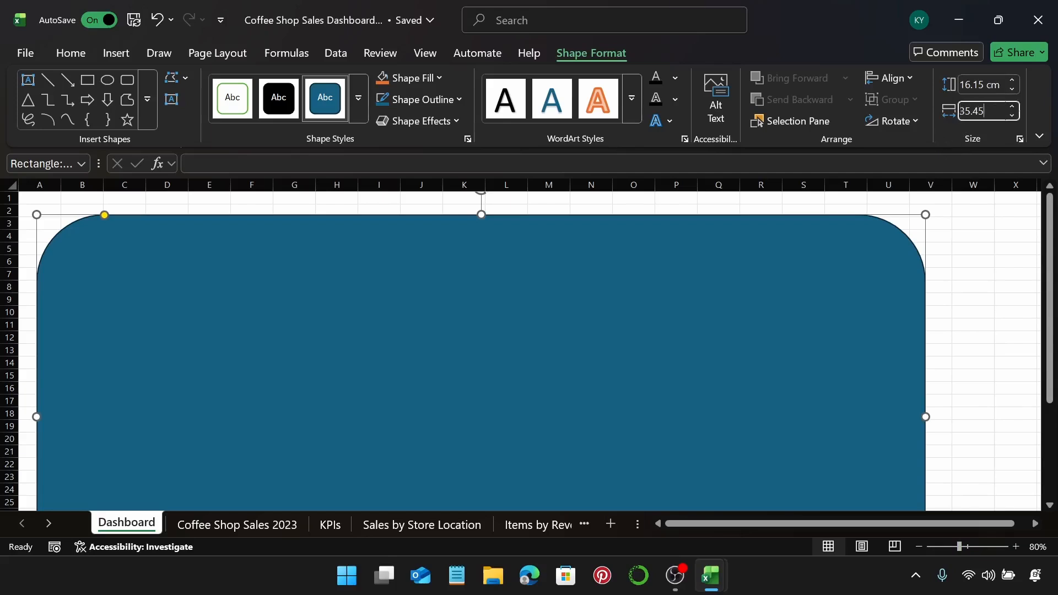
pyautogui.write('.45')
pyautogui.press('Return')
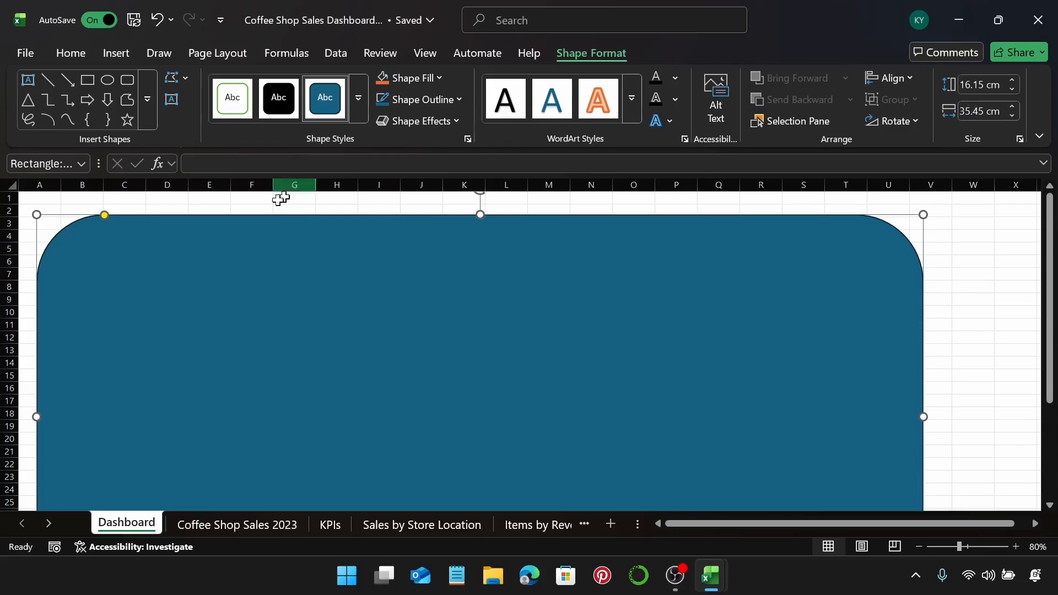
# Reduce the rectangle's corner rounding to a slight curve and position the shape just inside cell A1.
pyautogui.moveTo(219, 326); pyautogui.dragTo(199, 291)
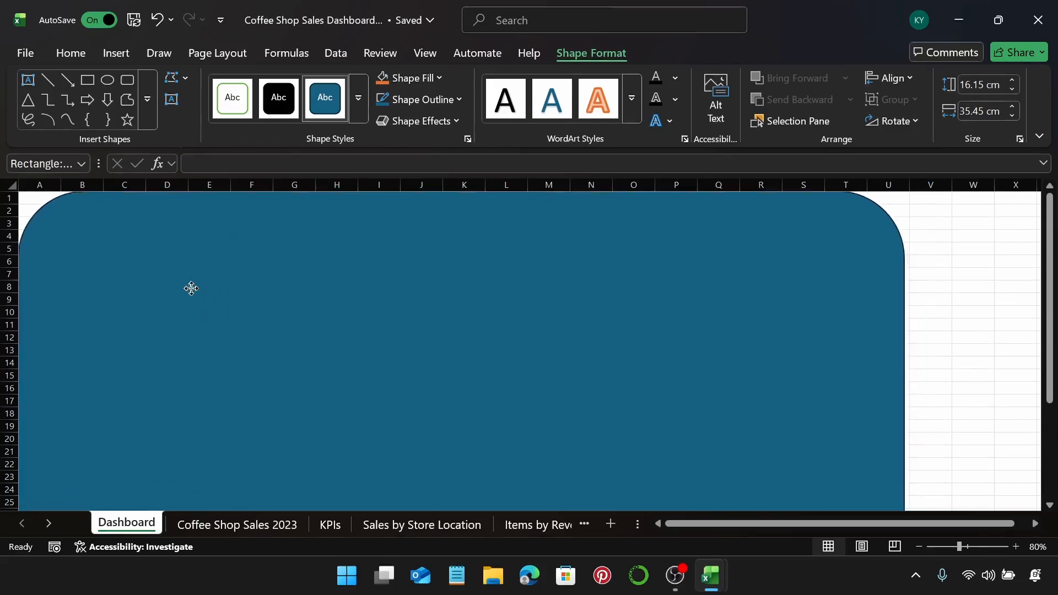
pyautogui.click(190, 296)
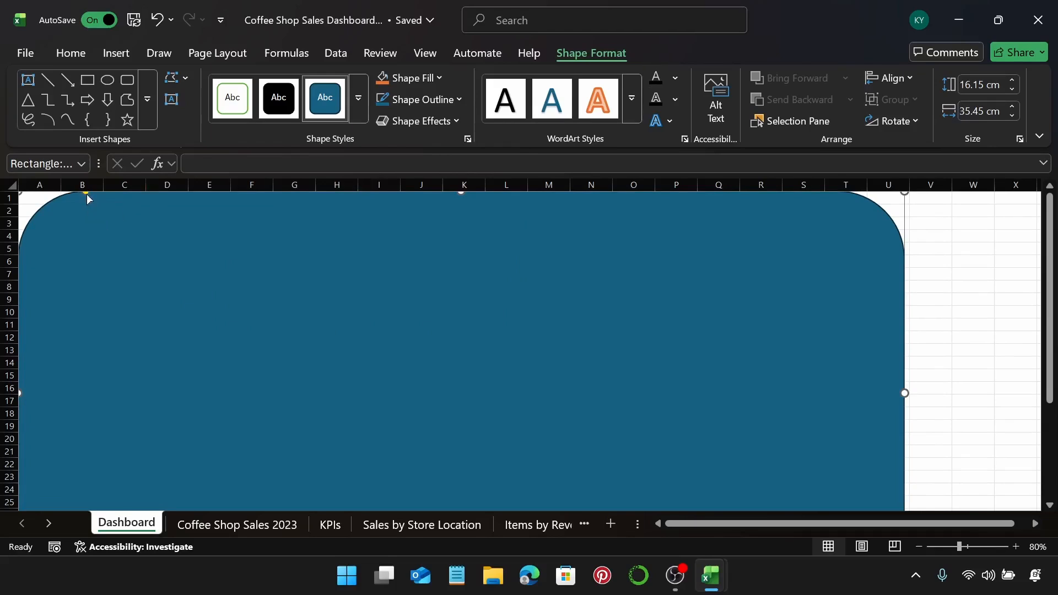
pyautogui.moveTo(86, 193); pyautogui.dragTo(87, 244)
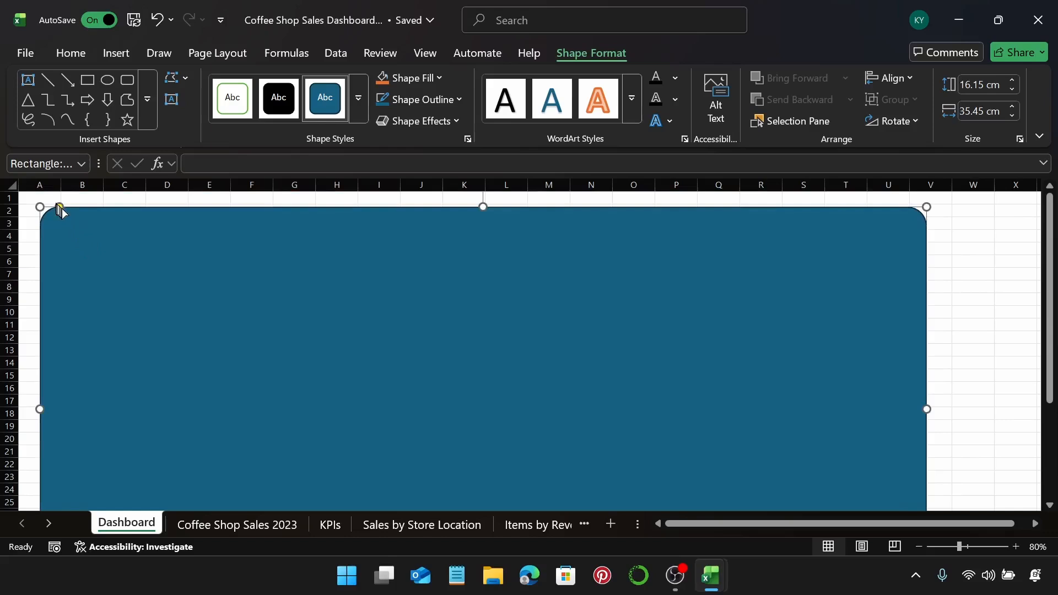
pyautogui.moveTo(60, 209); pyautogui.dragTo(51, 209)
pyautogui.moveTo(176, 304); pyautogui.dragTo(163, 296)
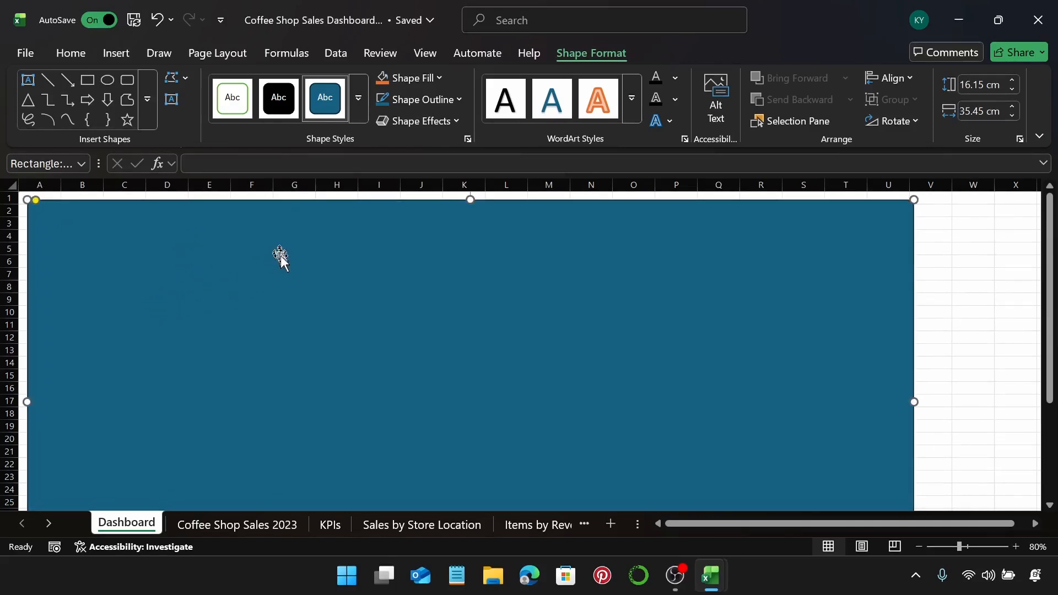
# Remove the outline from the large background rectangle.
pyautogui.click(422, 100)
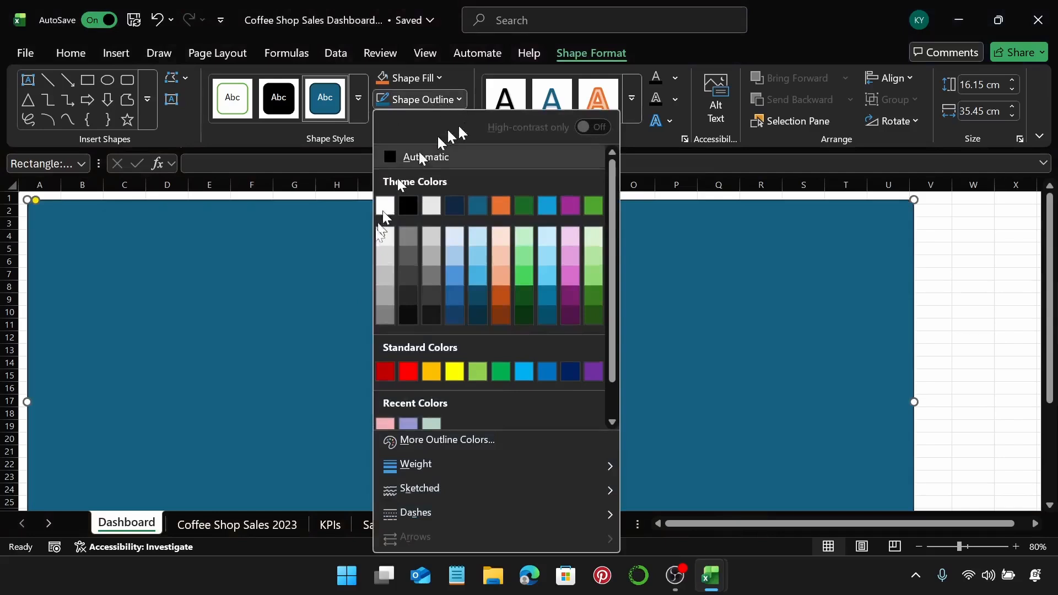
pyautogui.scroll(-2, 410, 421)
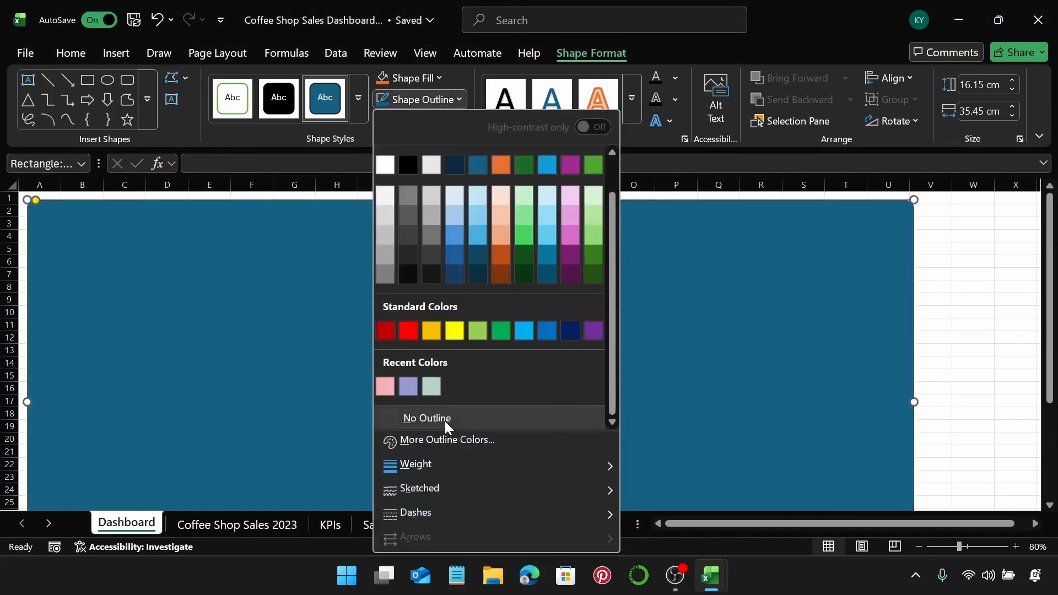
pyautogui.click(445, 421)
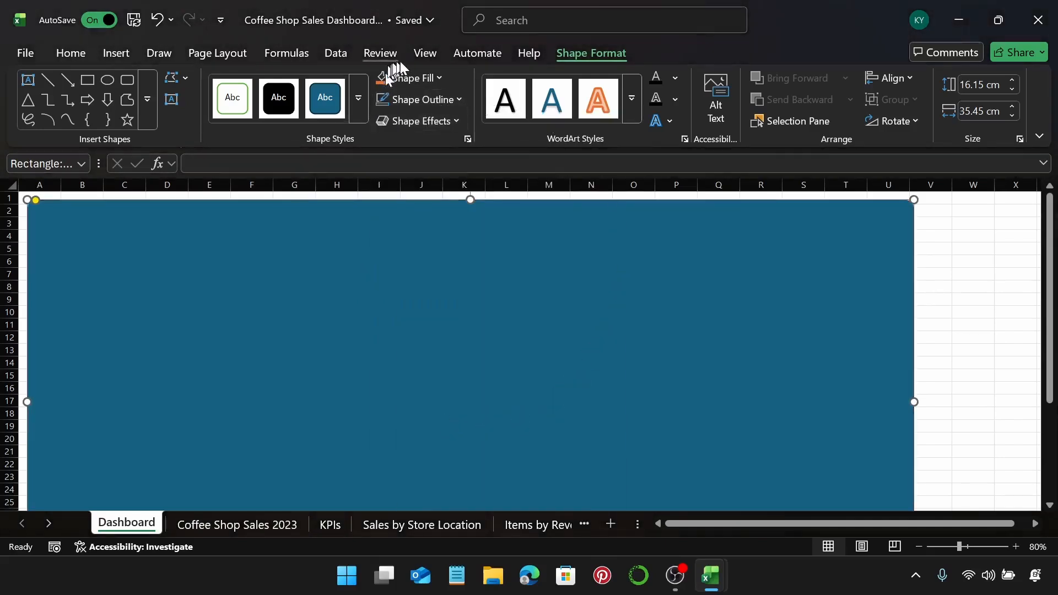
# Fill the large background rectangle with the recent lavender colour, then duplicate it and line the copy up over the original.
pyautogui.click(408, 77)
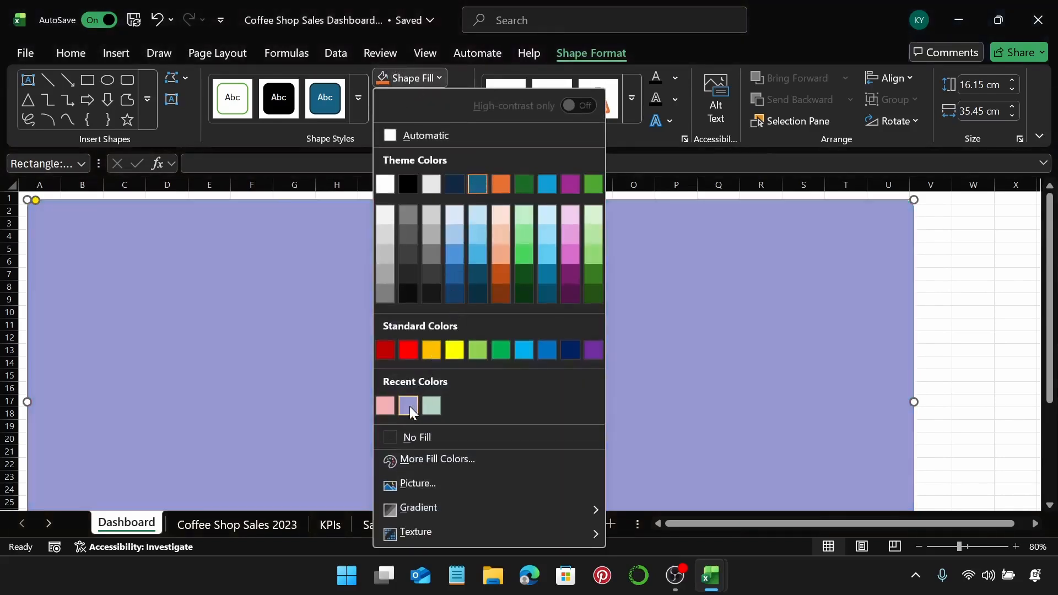
pyautogui.click(408, 406)
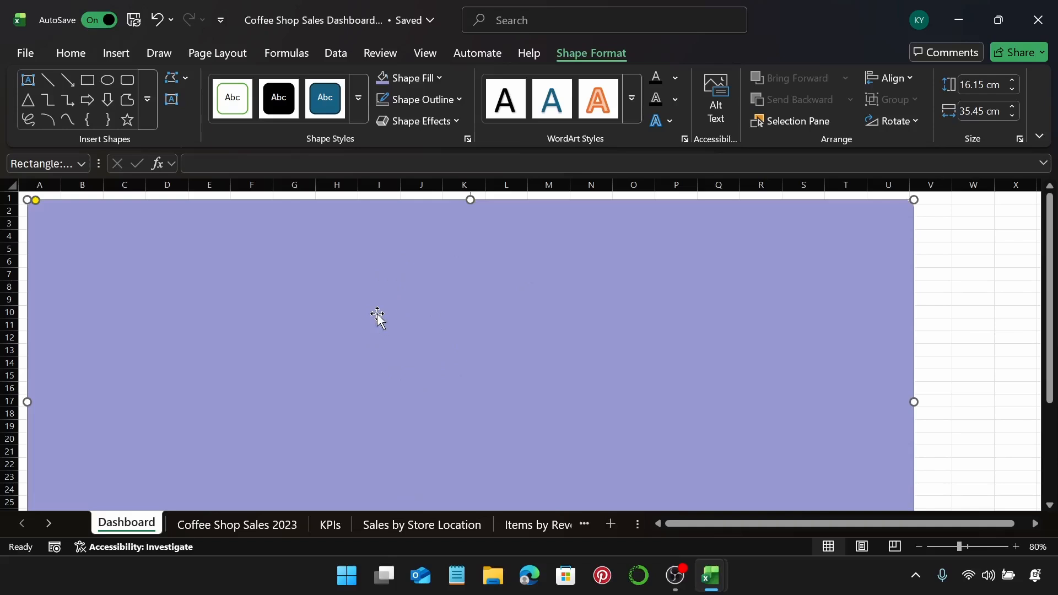
pyautogui.hotkey('ctrl', 'd')
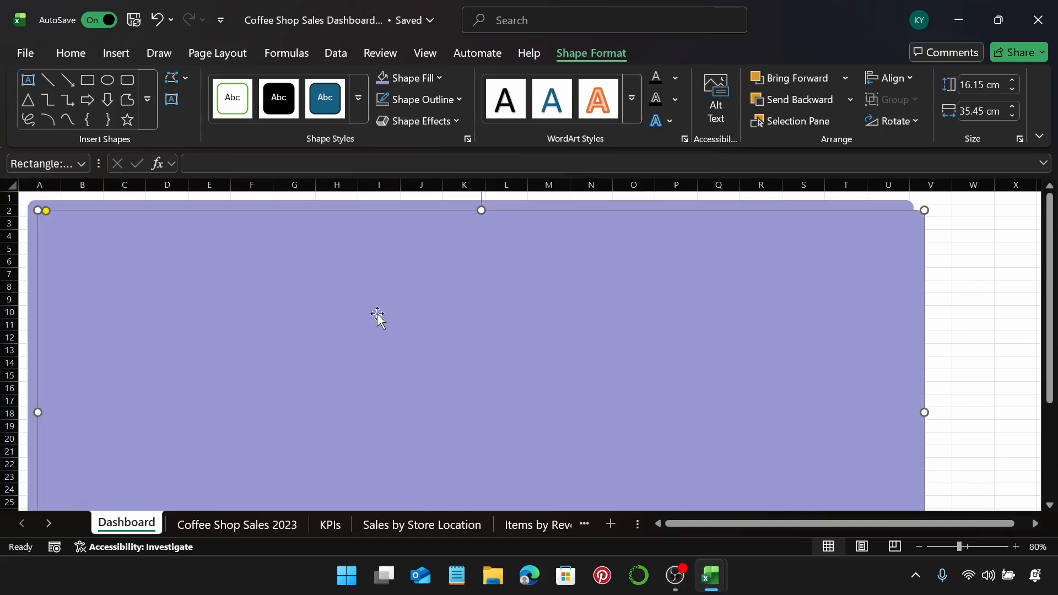
pyautogui.moveTo(368, 319); pyautogui.dragTo(361, 319)
pyautogui.moveTo(668, 337); pyautogui.dragTo(663, 336)
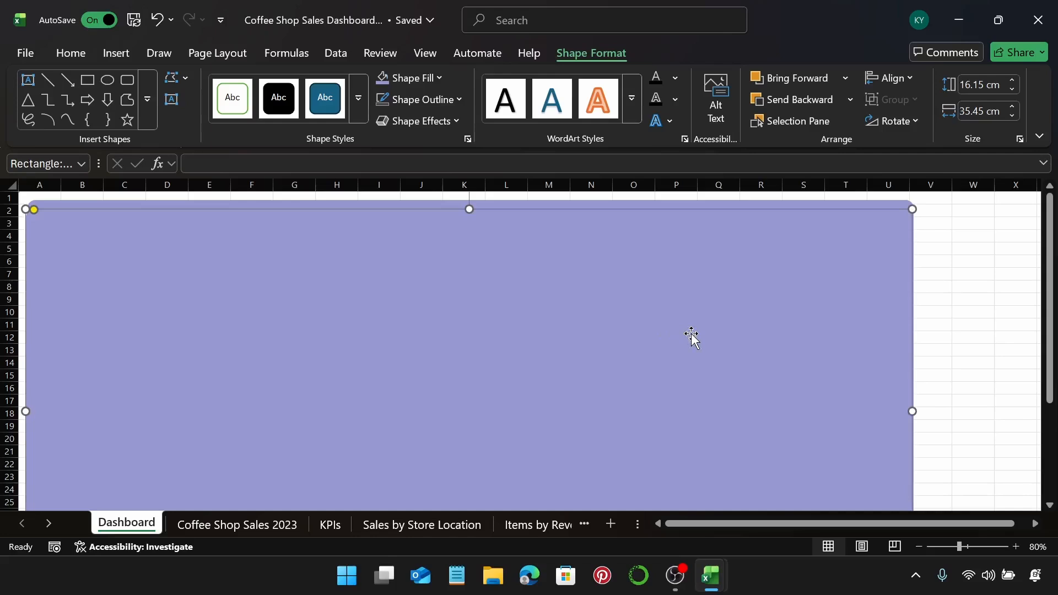
# Set the duplicate rectangle's height to 12.95 cm and its width to 35.25 cm.
pyautogui.click(982, 87)
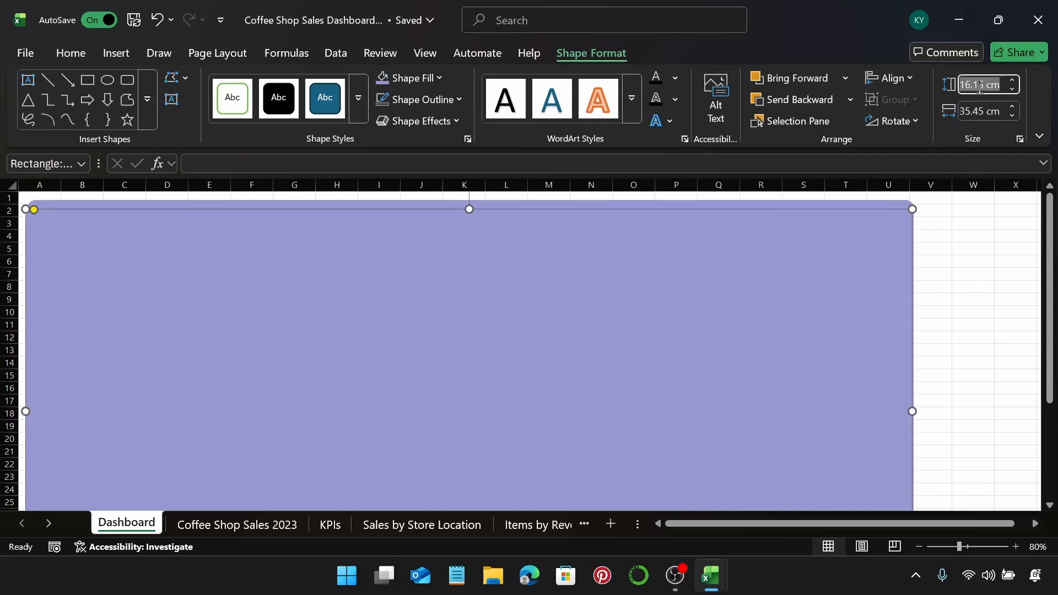
pyautogui.write('12.95')
pyautogui.press('Return')
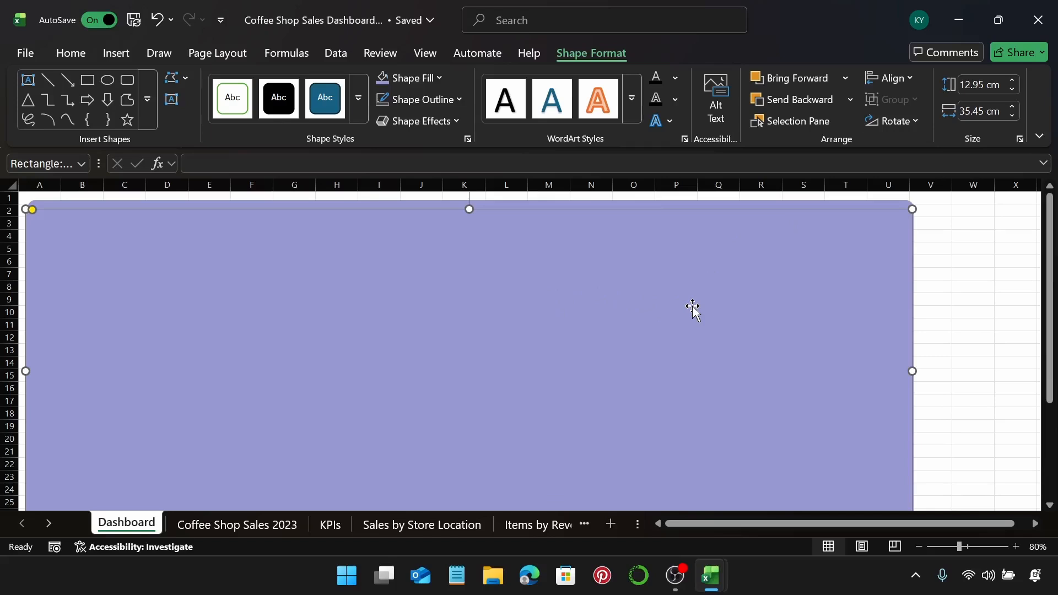
pyautogui.scroll(-1, 693, 309)
pyautogui.scroll(1, 693, 309)
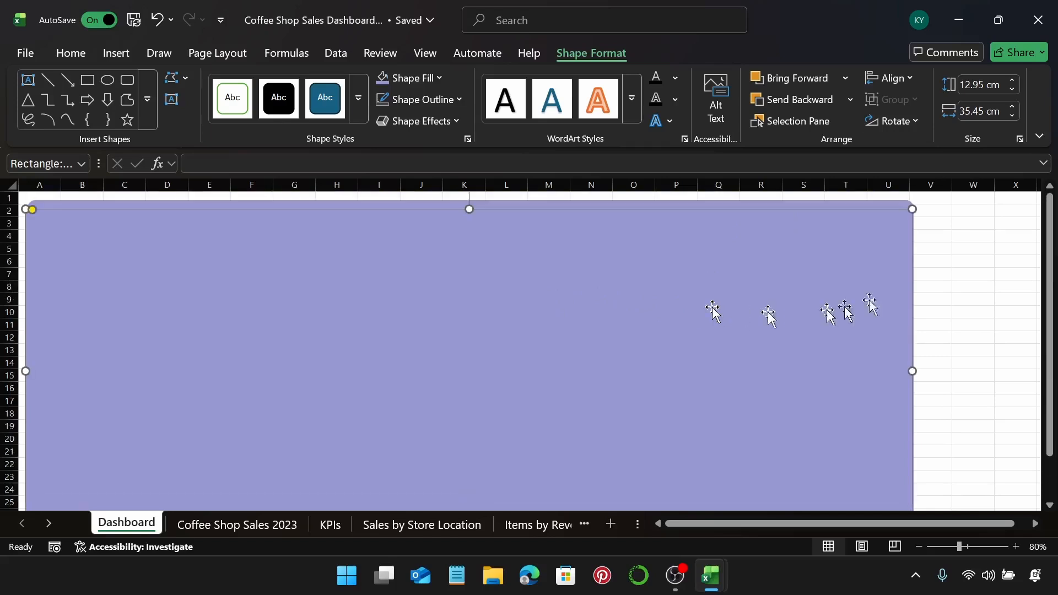
pyautogui.click(980, 112)
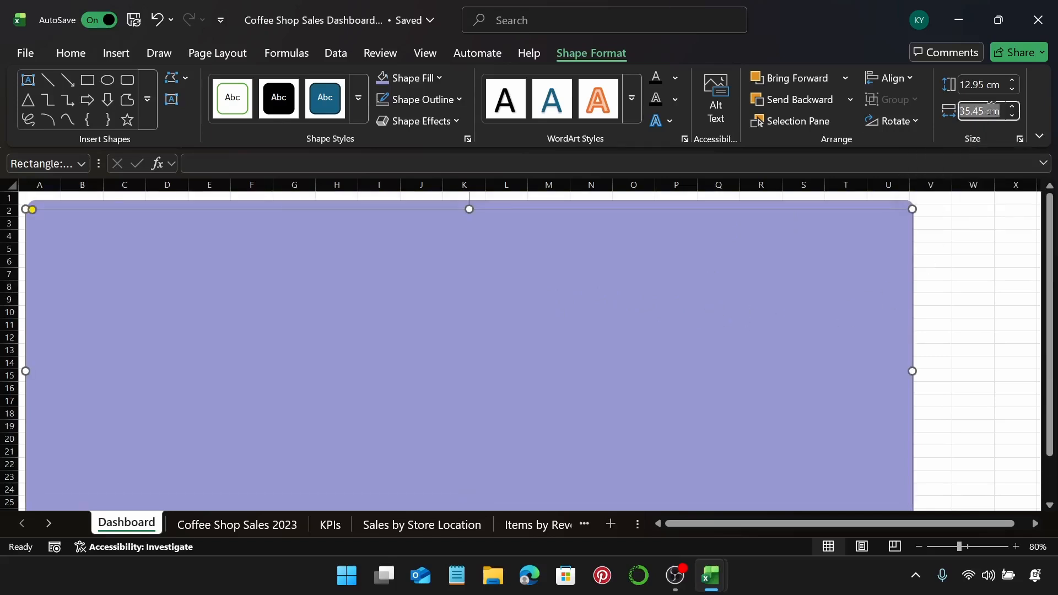
pyautogui.click(981, 112)
pyautogui.press('Return')
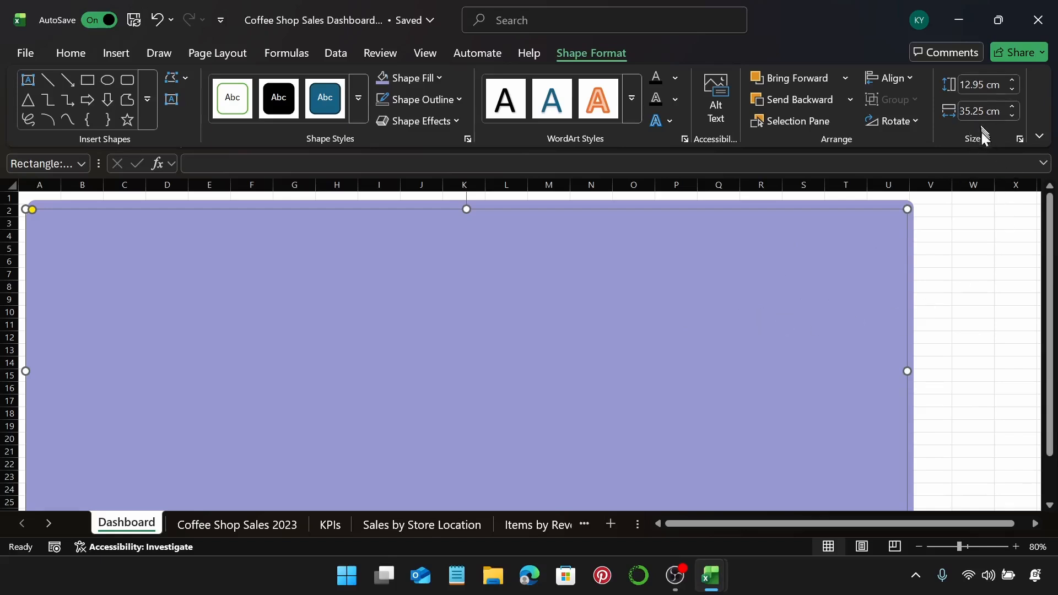
# Fill the smaller rectangle with White, Background 1, Darker 5% and move it down to the lower edge of the lavender rectangle.
pyautogui.click(438, 78)
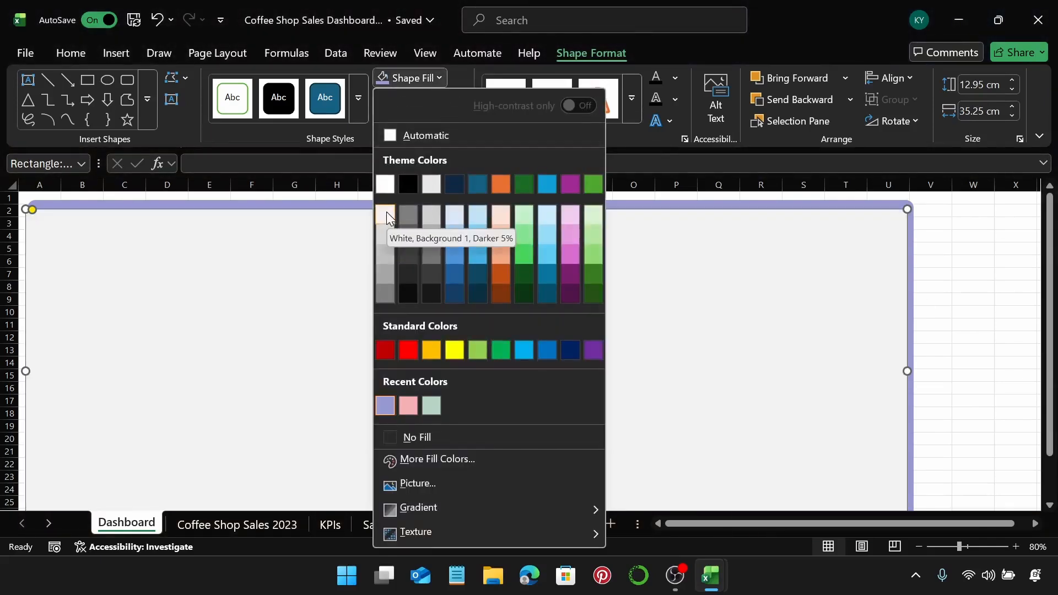
pyautogui.click(386, 211)
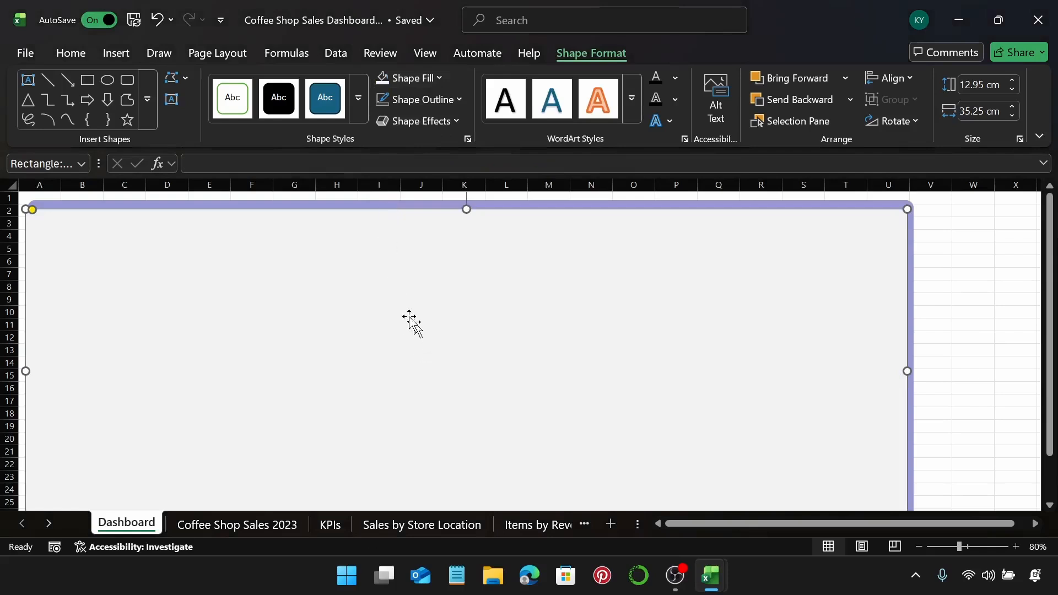
pyautogui.scroll(-3, 683, 338)
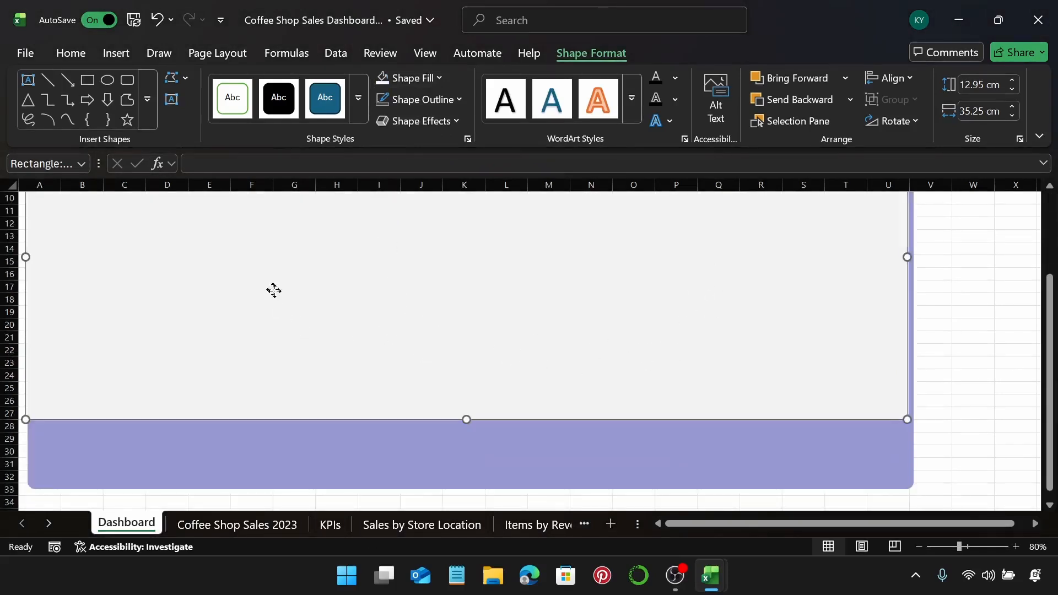
pyautogui.moveTo(274, 291); pyautogui.dragTo(274, 355)
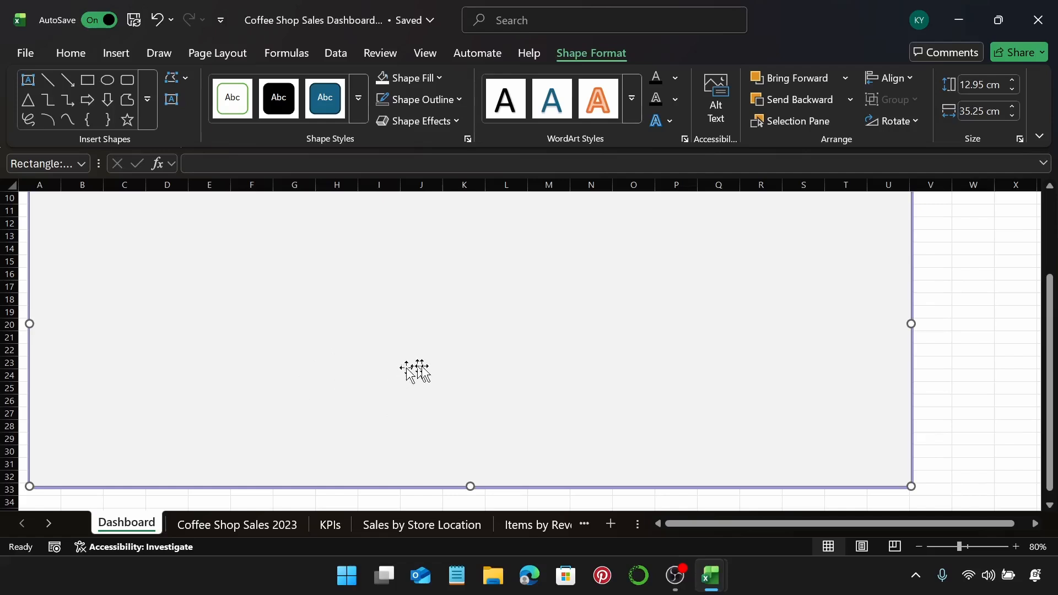
# Select both the grey and the lavender rectangles, centre-align them horizontally and deselect them.
pyautogui.scroll(3, 422, 369)
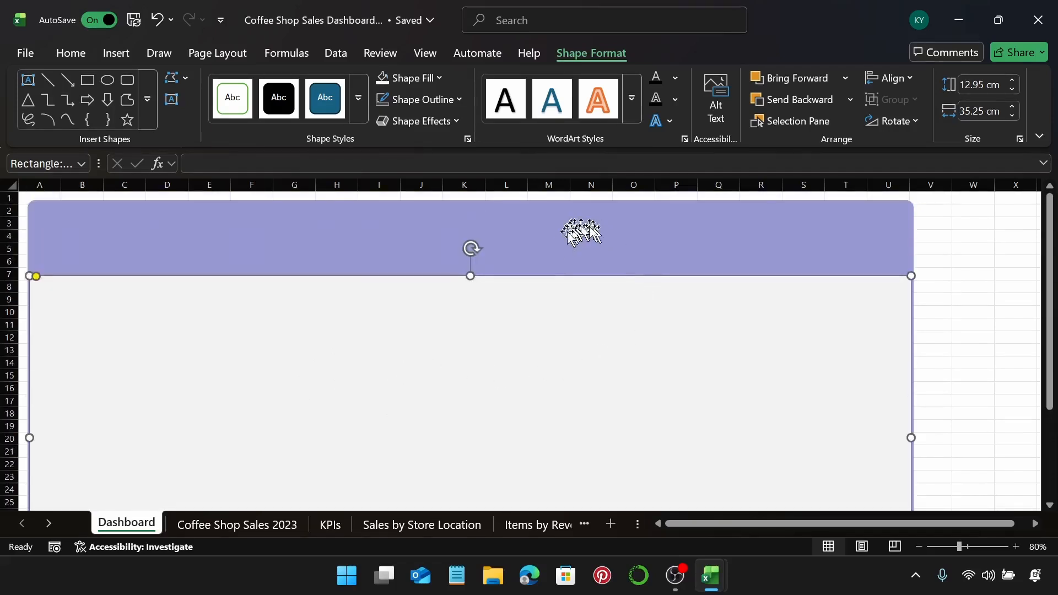
pyautogui.keyDown('shift'); pyautogui.click(575, 259); pyautogui.keyUp('shift')
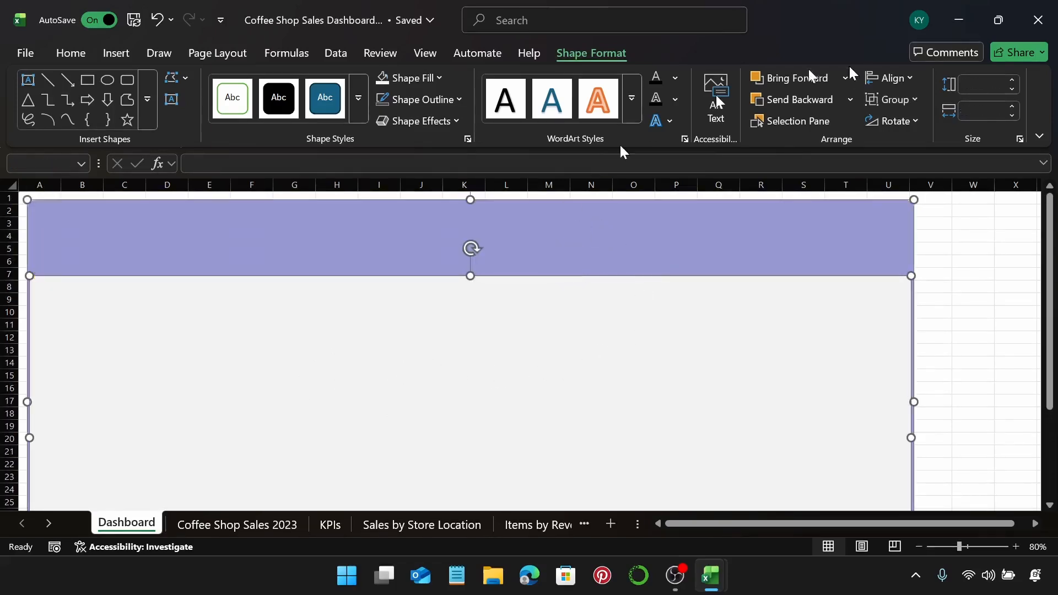
pyautogui.click(887, 79)
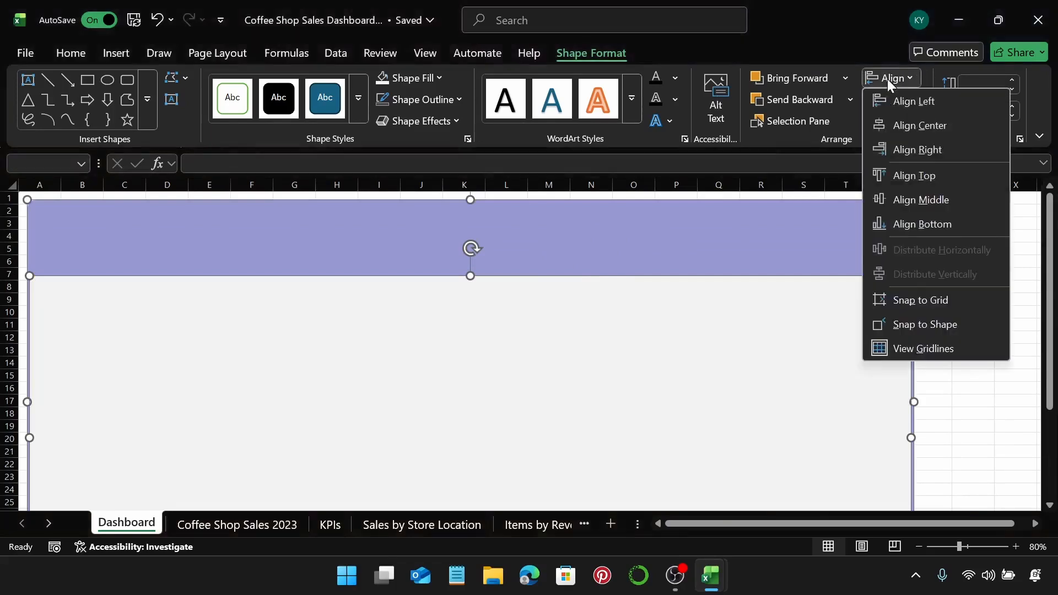
pyautogui.click(904, 127)
pyautogui.press('Escape')
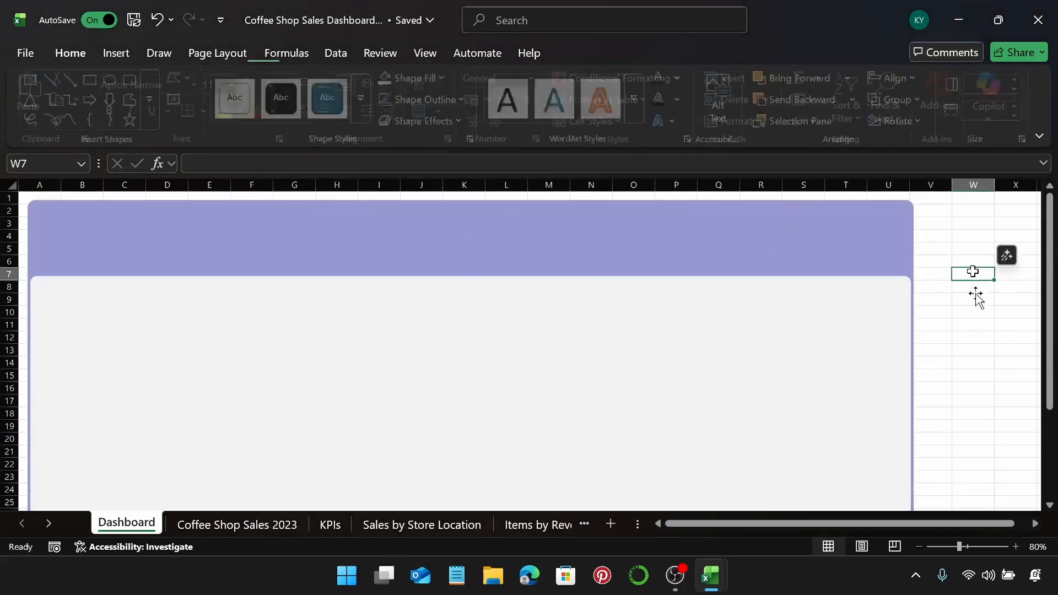
pyautogui.scroll(-4, 983, 326)
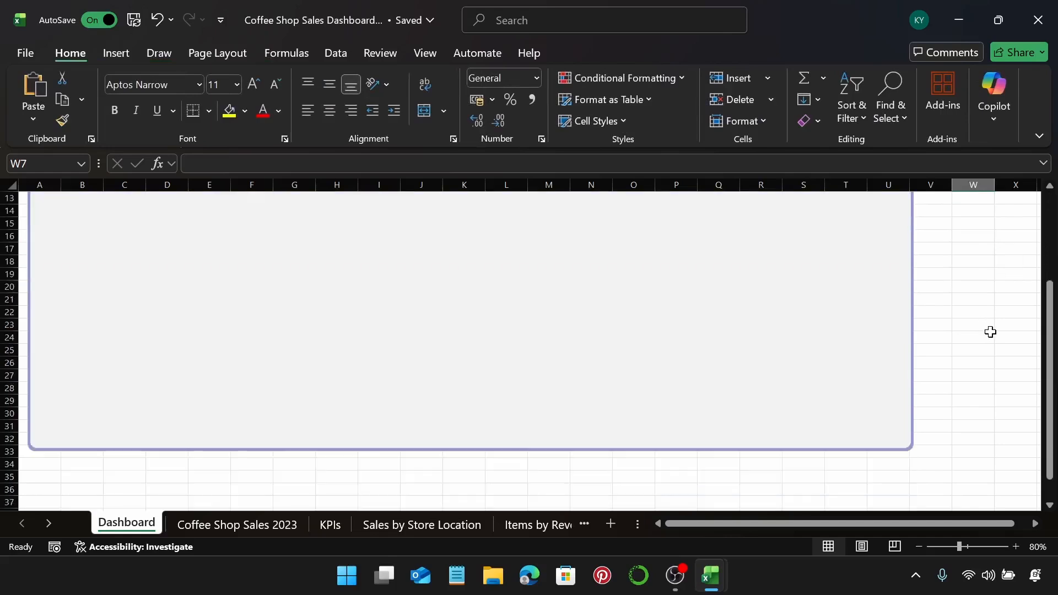
pyautogui.scroll(2, 991, 333)
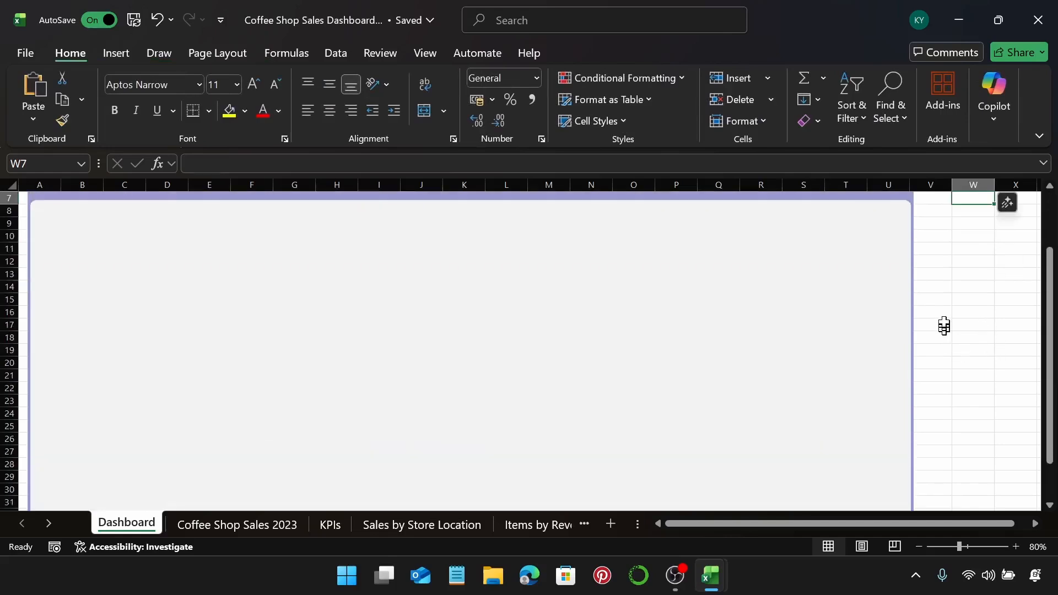
pyautogui.scroll(-1, 940, 328)
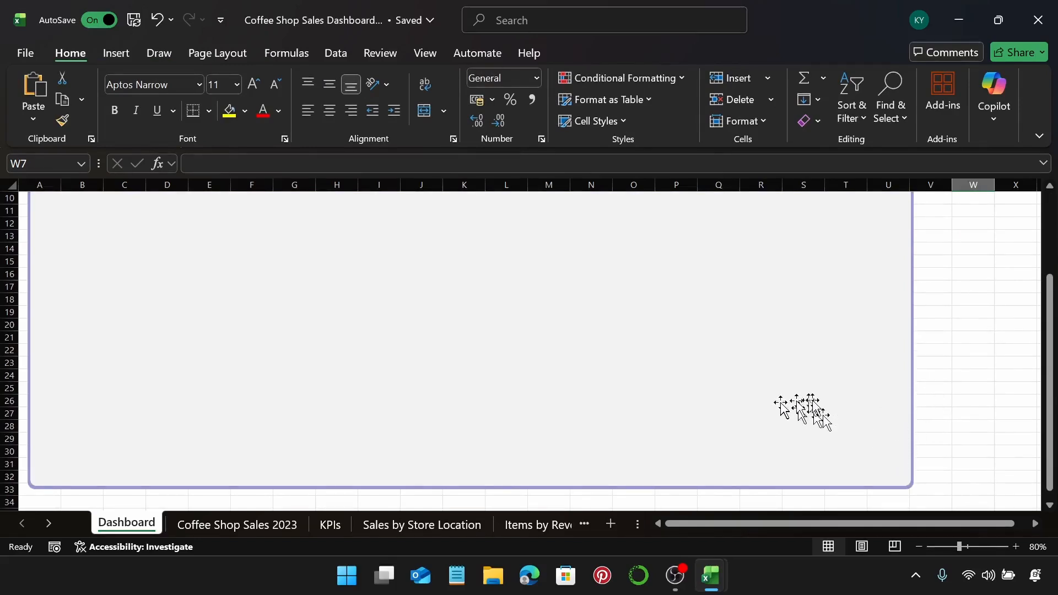
pyautogui.scroll(1, 933, 354)
pyautogui.scroll(2, 932, 354)
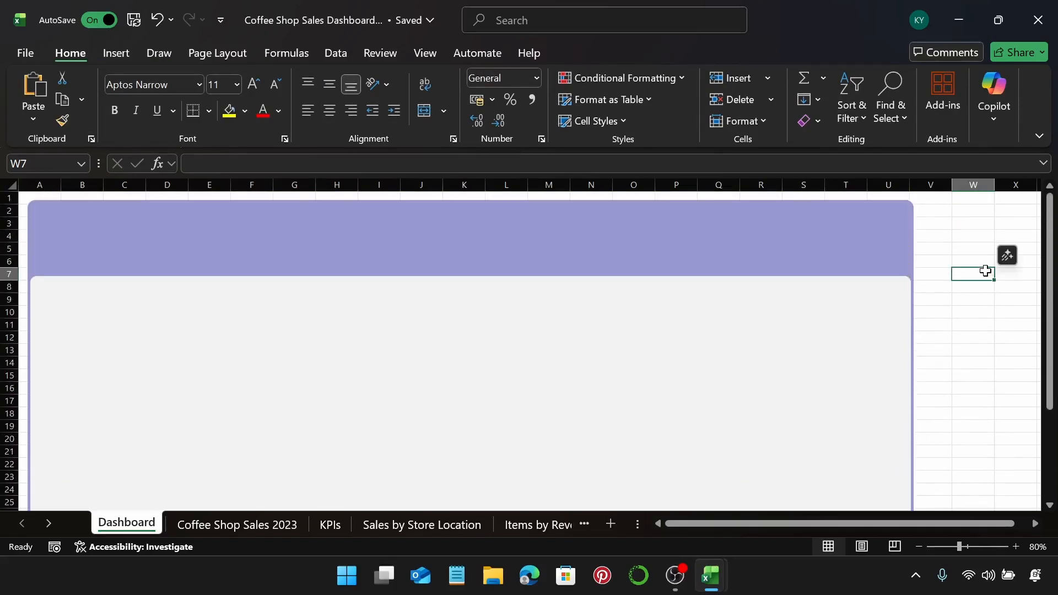
# Search the stock icons for "coffee", insert the solid steaming mug icon and move it into the lavender header around columns D and E.
pyautogui.press('Home')
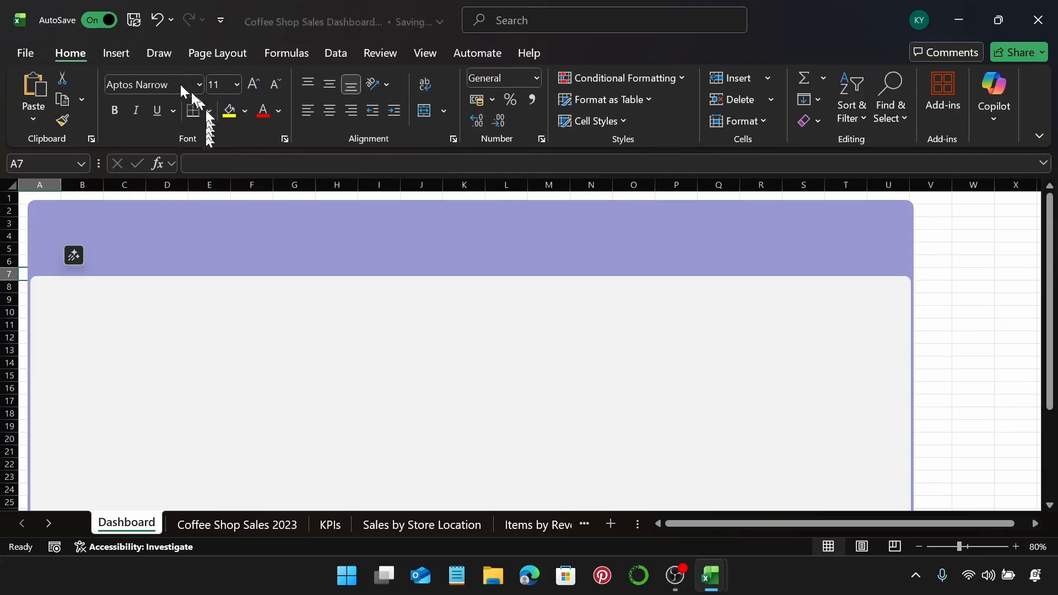
pyautogui.click(123, 54)
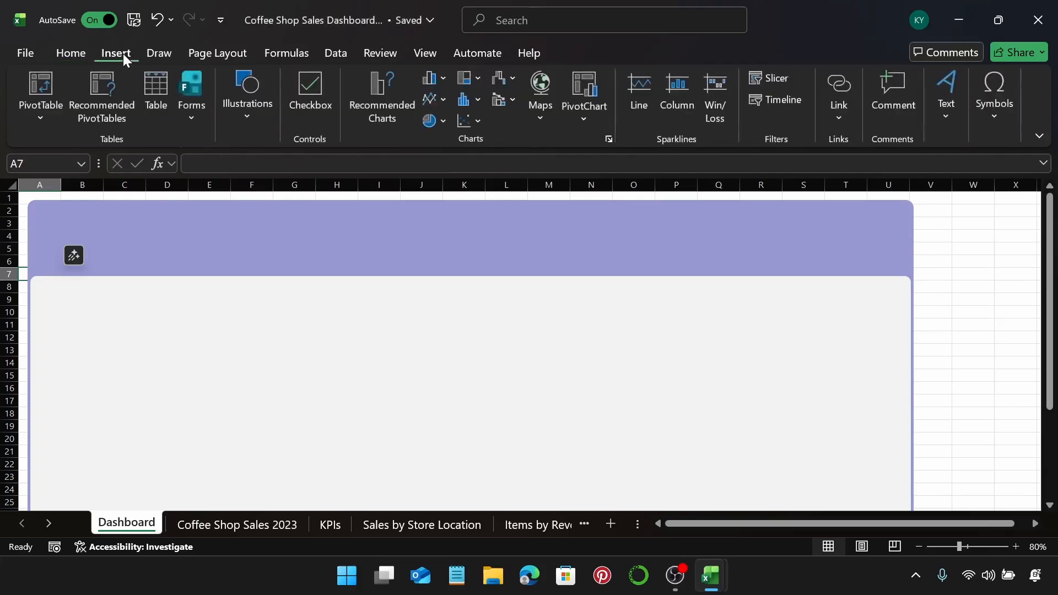
pyautogui.click(254, 130)
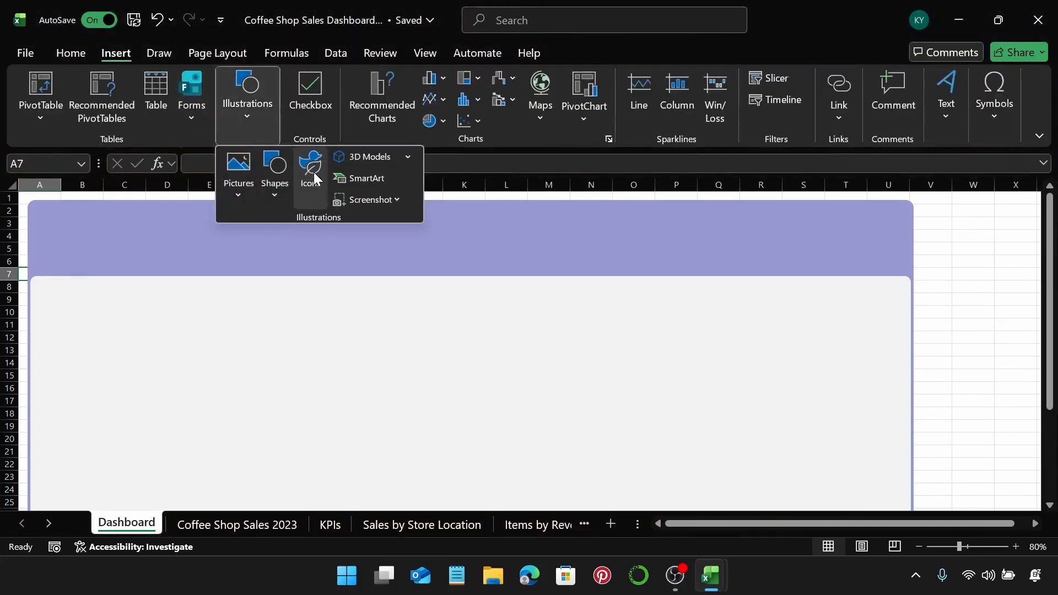
pyautogui.click(313, 173)
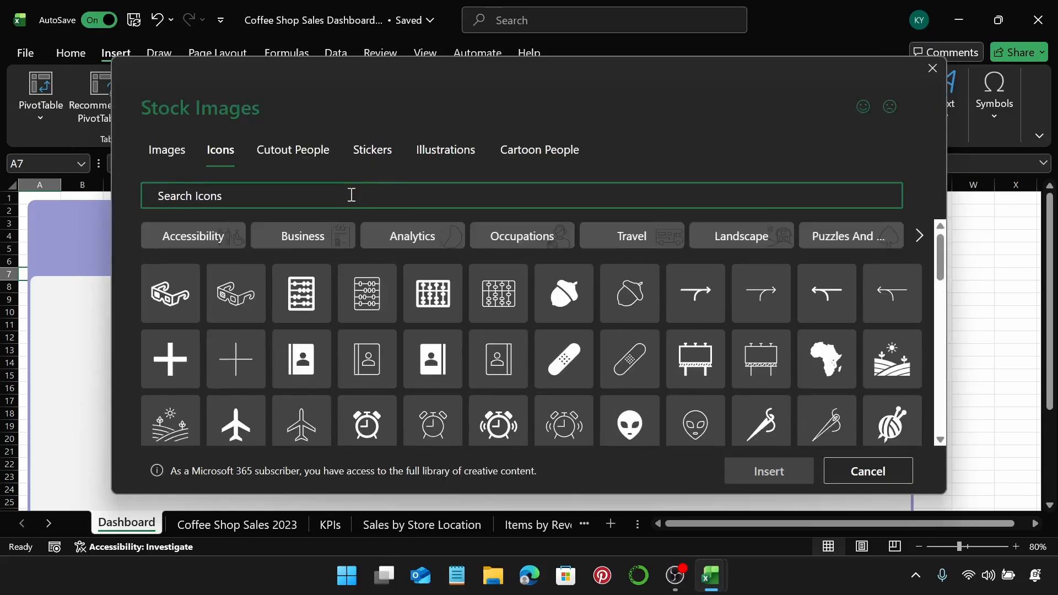
pyautogui.write('coffee')
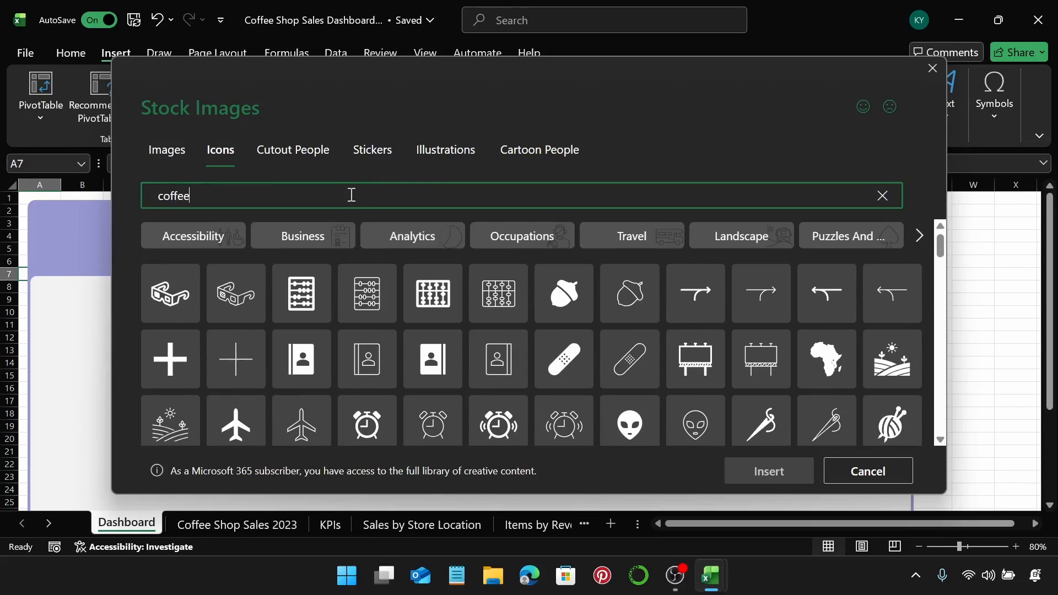
pyautogui.click(372, 248)
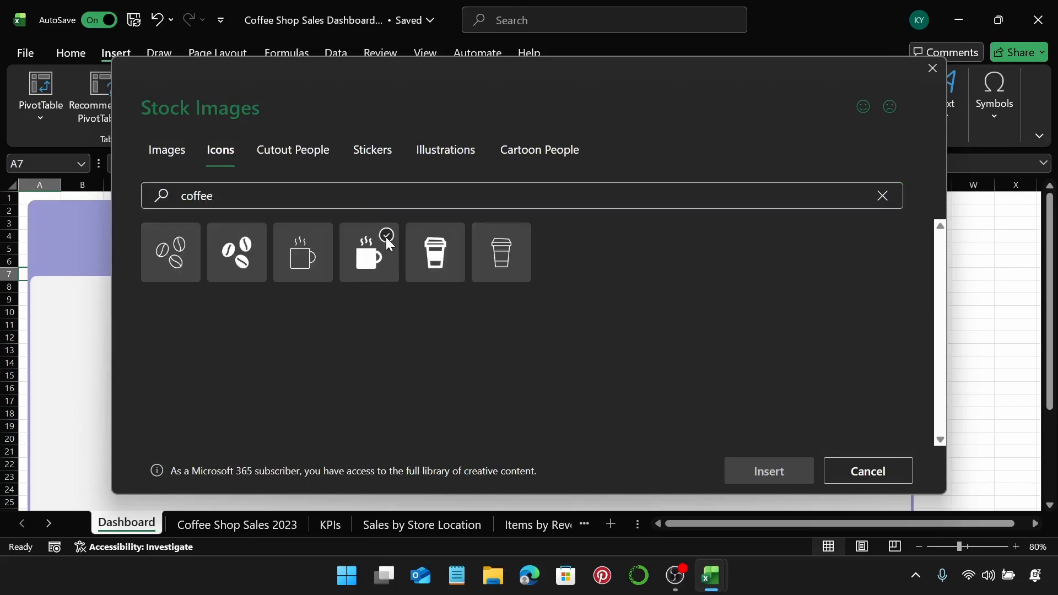
pyautogui.click(774, 472)
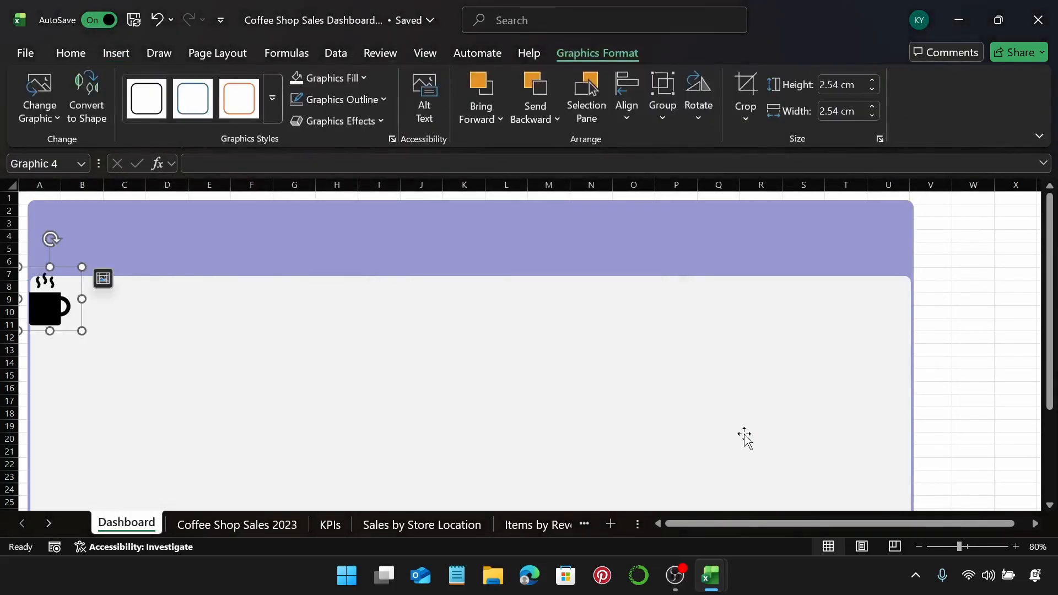
pyautogui.moveTo(61, 307); pyautogui.dragTo(206, 246)
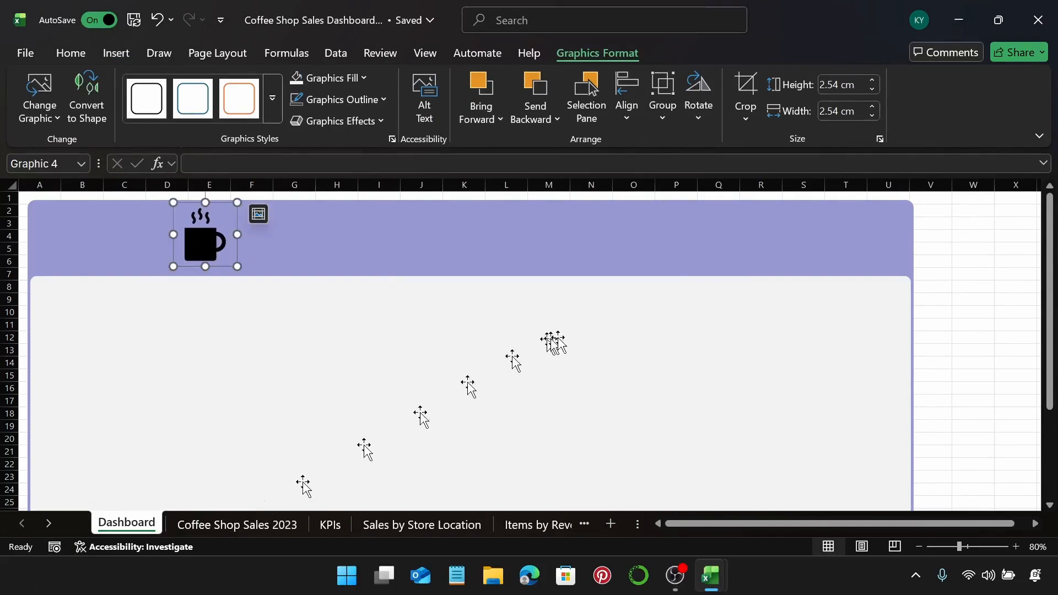
# Set the mug icon's height to 1.4 cm and fill it with the recent pink colour.
pyautogui.click(828, 86)
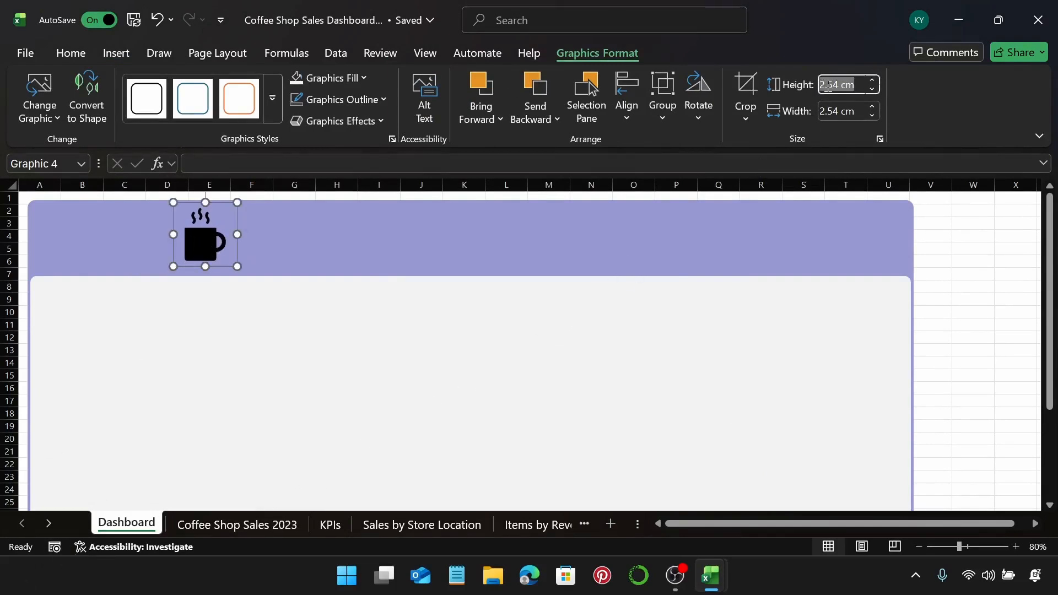
pyautogui.write('1.4')
pyautogui.press('Return')
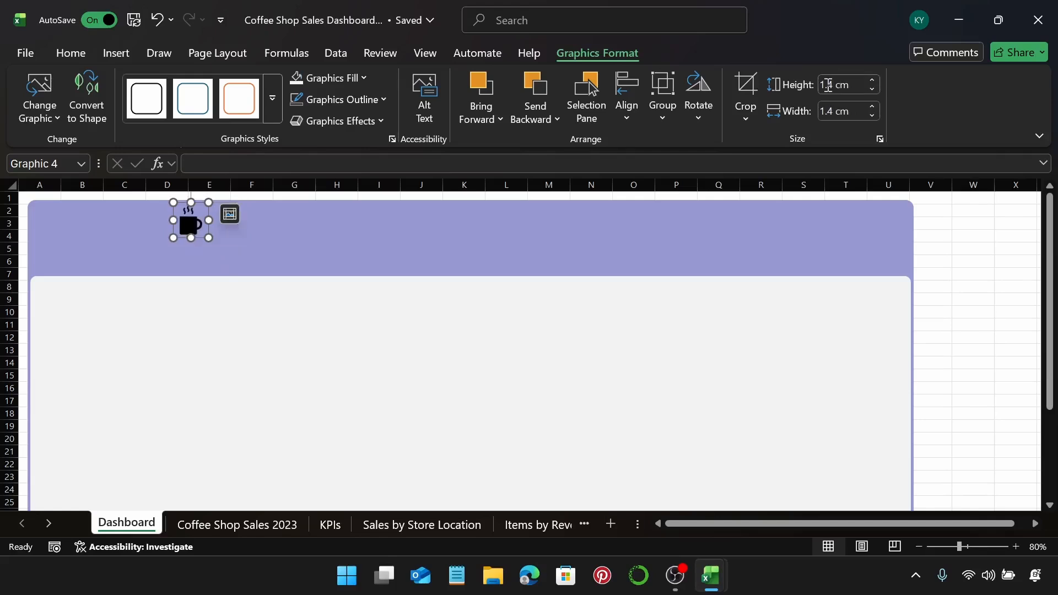
pyautogui.click(353, 84)
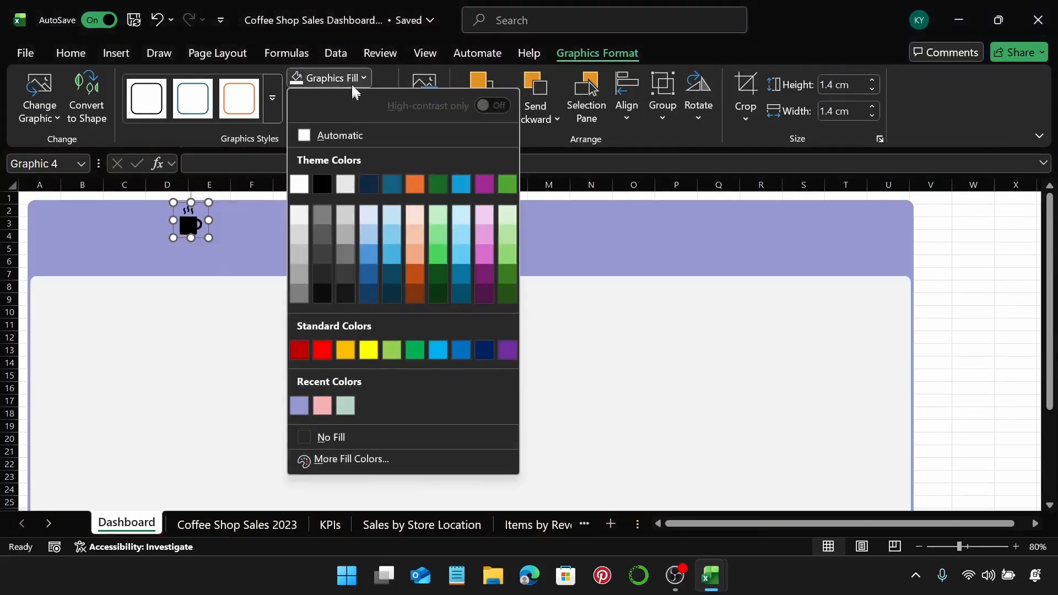
pyautogui.click(322, 405)
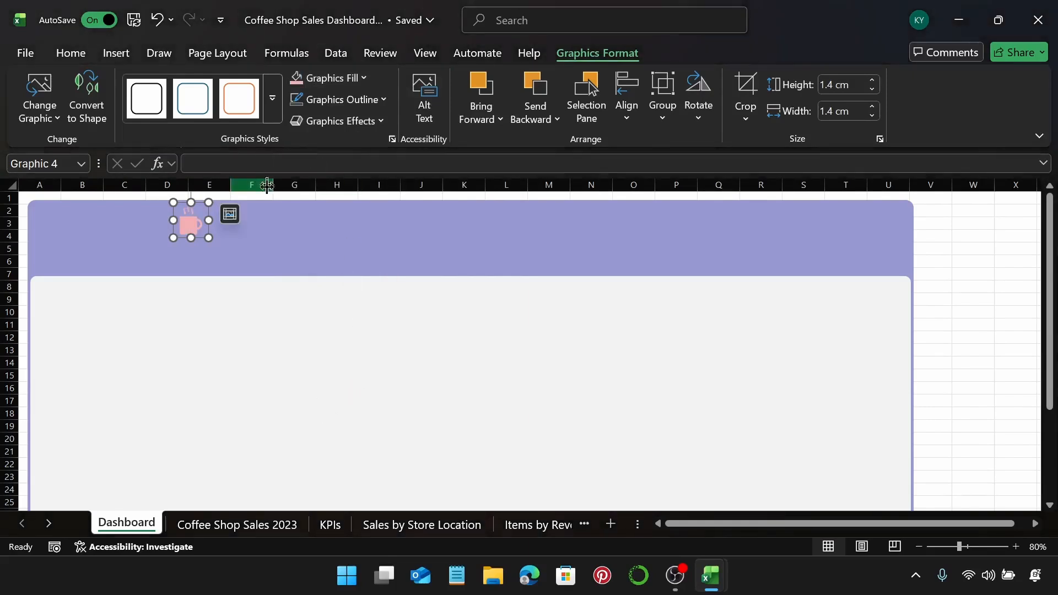
# Insert a text box reading "Coffee Shop Sales Dashboard" in the lavender header and centre its text vertically and horizontally.
pyautogui.click(117, 52)
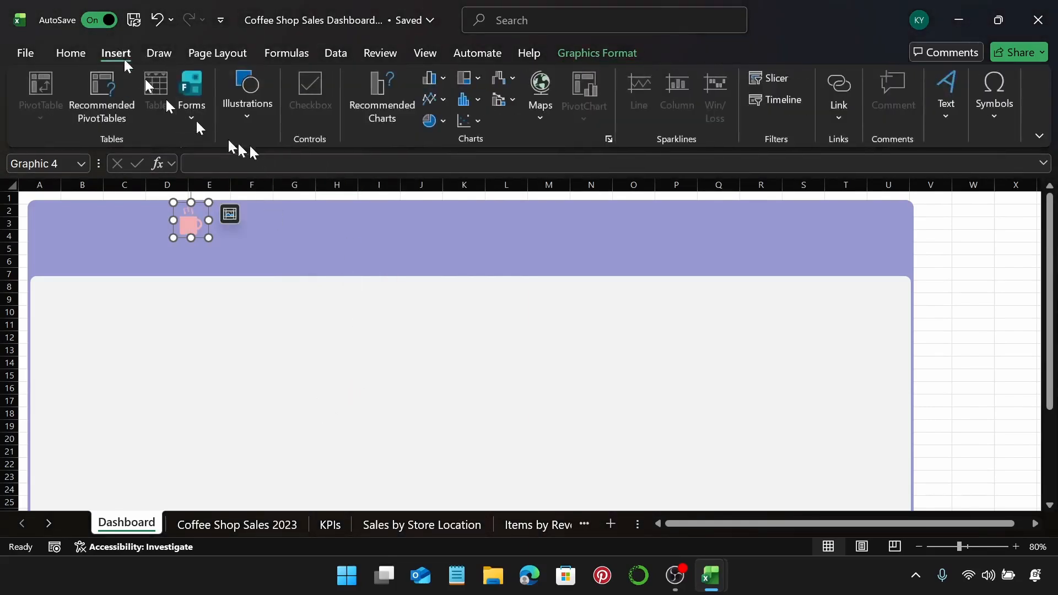
pyautogui.click(246, 112)
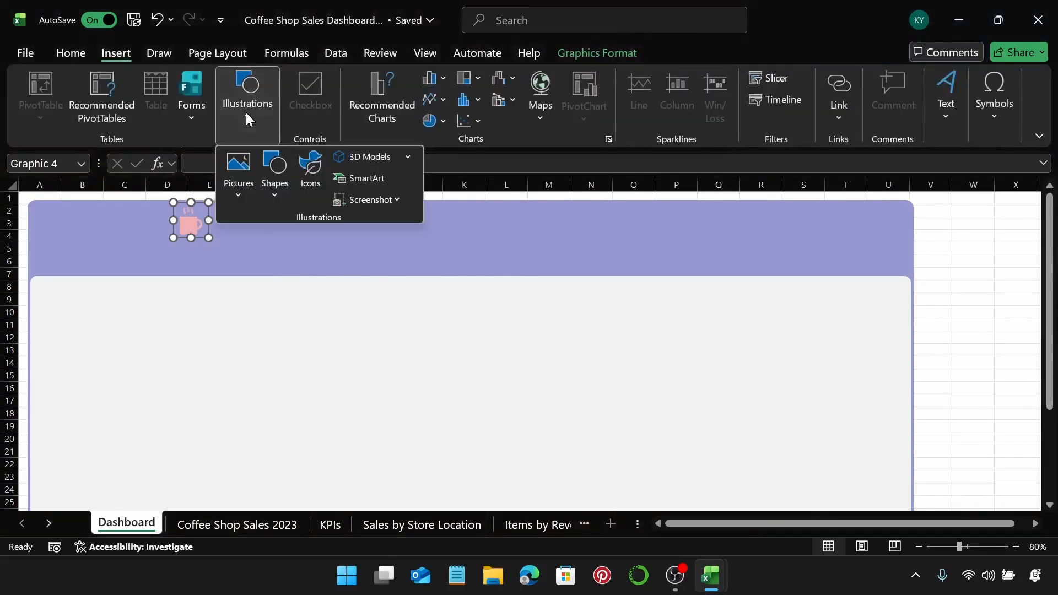
pyautogui.click(271, 180)
pyautogui.click(269, 244)
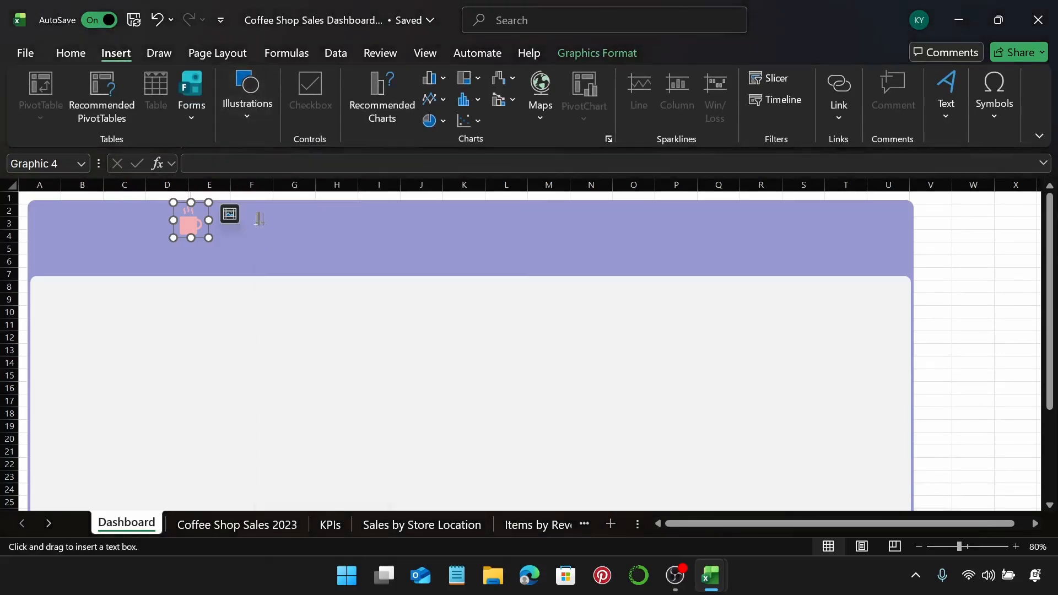
pyautogui.moveTo(256, 225); pyautogui.dragTo(511, 241)
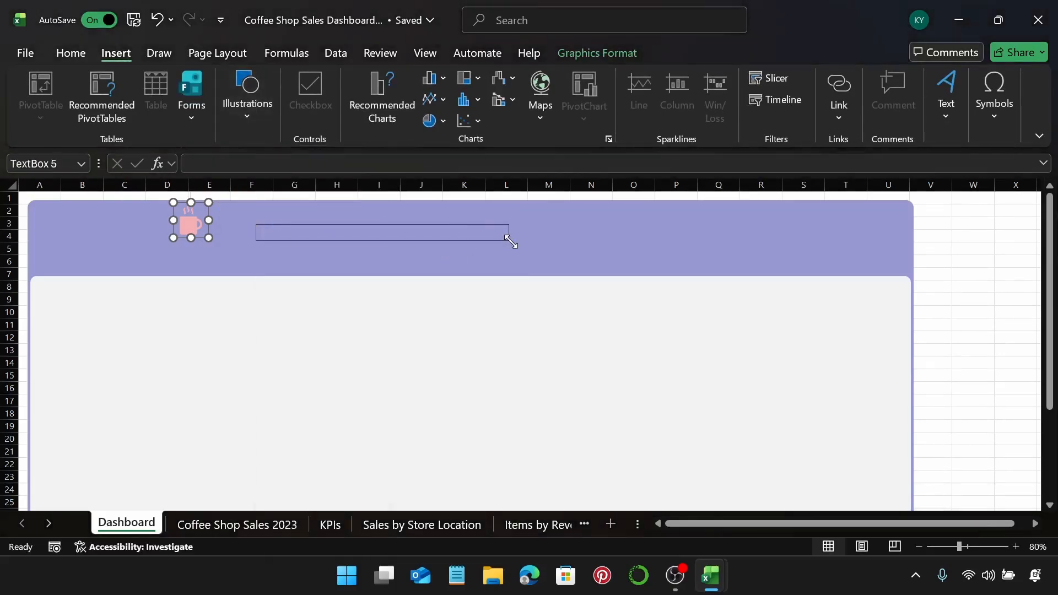
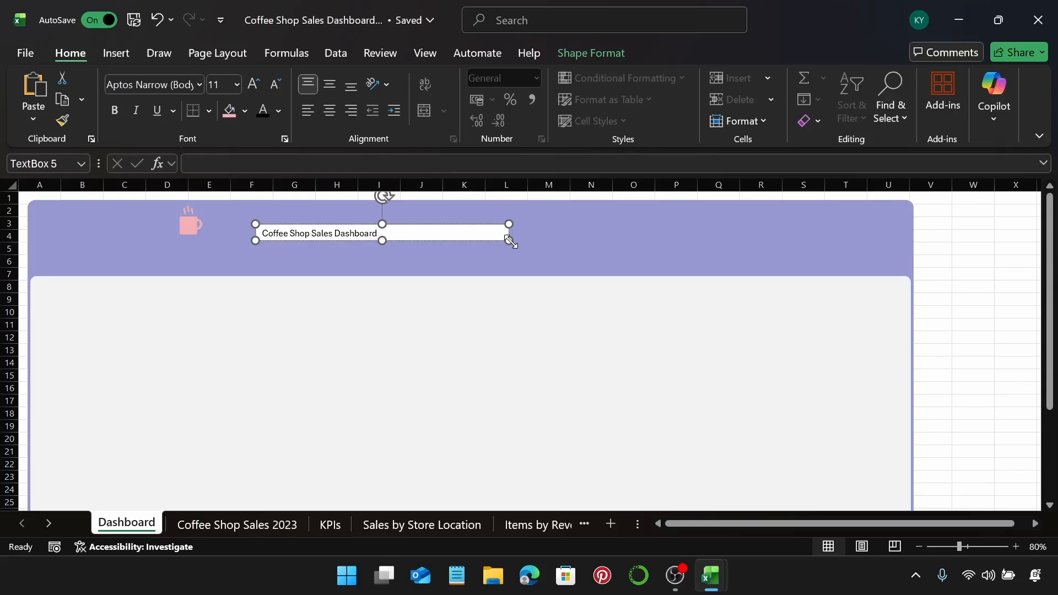
pyautogui.click(329, 85)
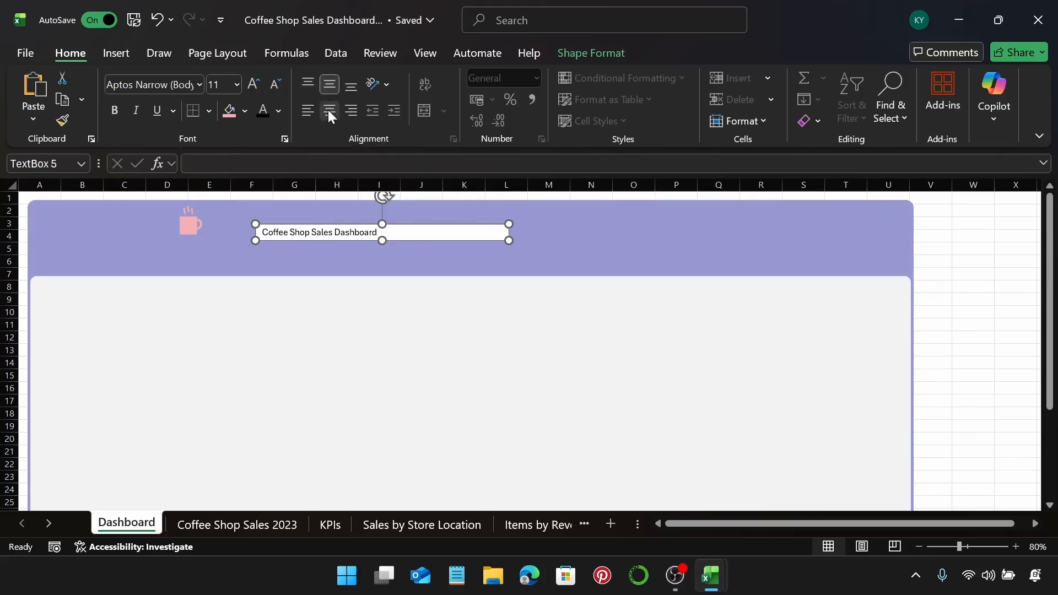
pyautogui.click(328, 110)
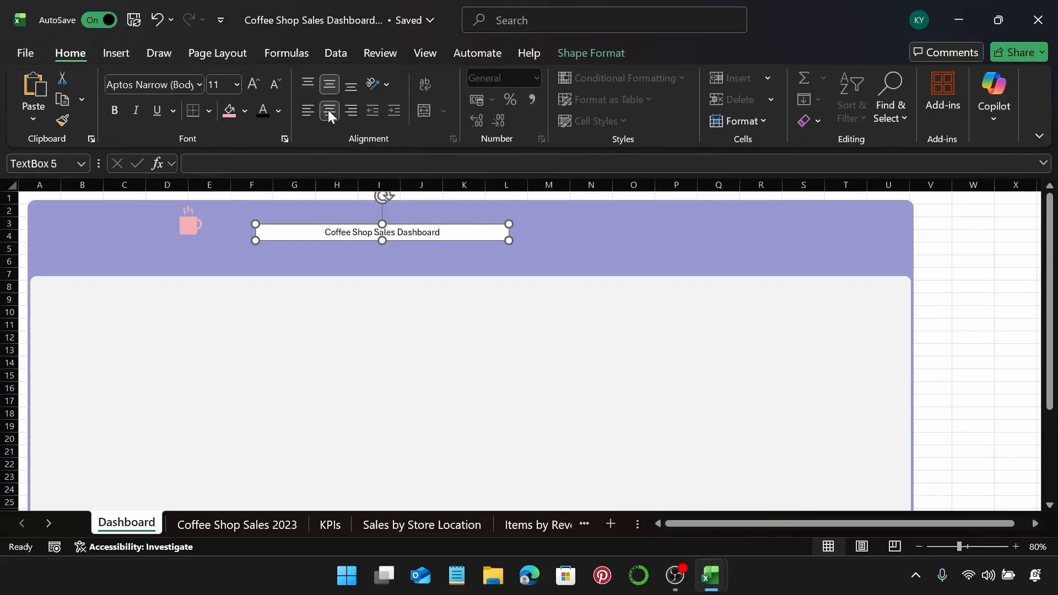
# Set the title's font size to 28 and enlarge its text box to about 1.65 cm high and 13.98 cm wide.
pyautogui.click(233, 87)
pyautogui.write('28')
pyautogui.press('Return')
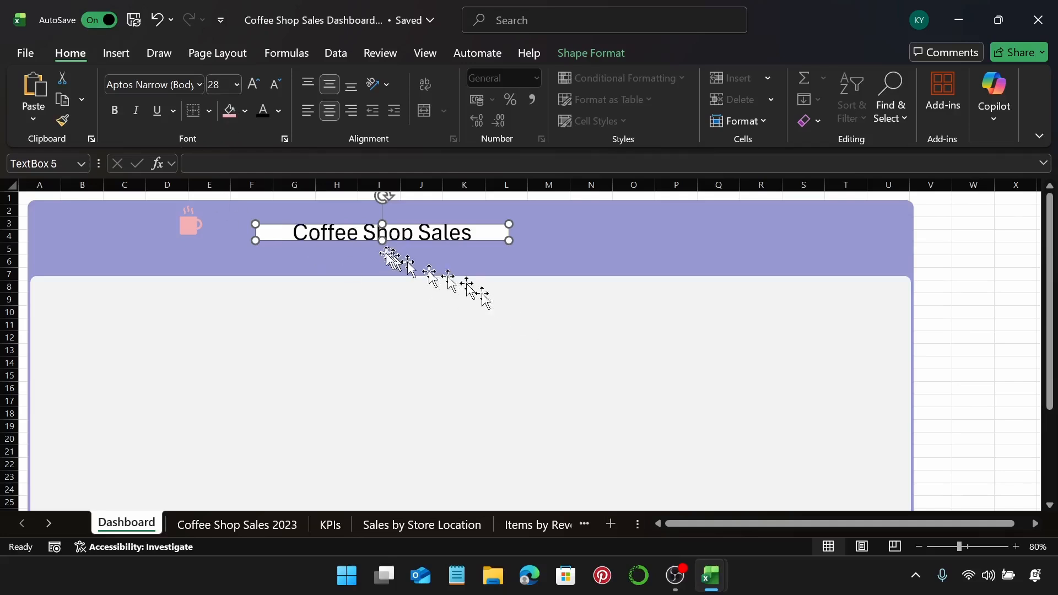
pyautogui.moveTo(383, 241); pyautogui.dragTo(383, 267)
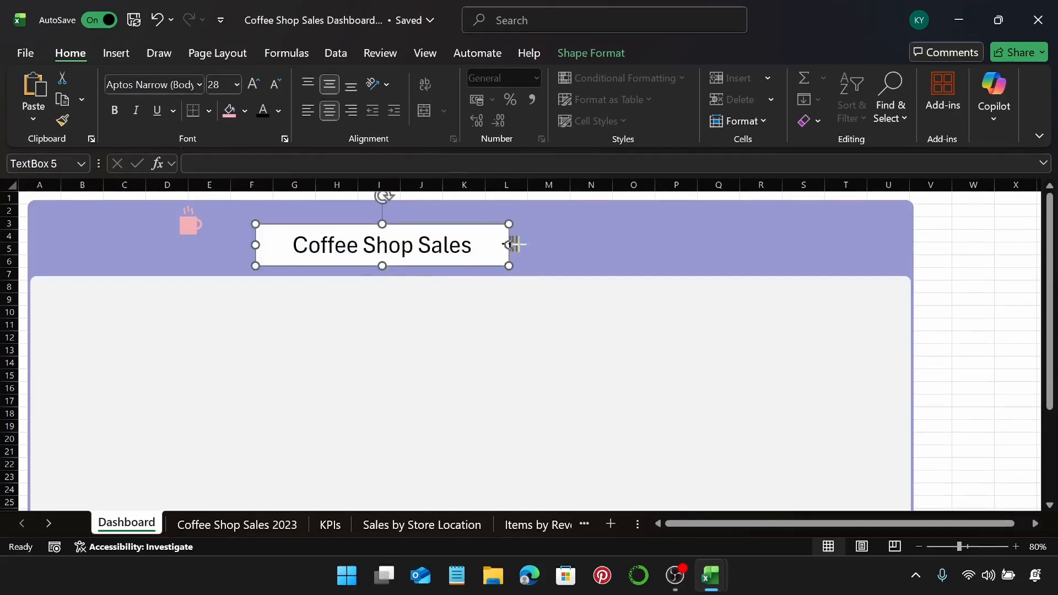
pyautogui.moveTo(510, 245); pyautogui.dragTo(605, 250)
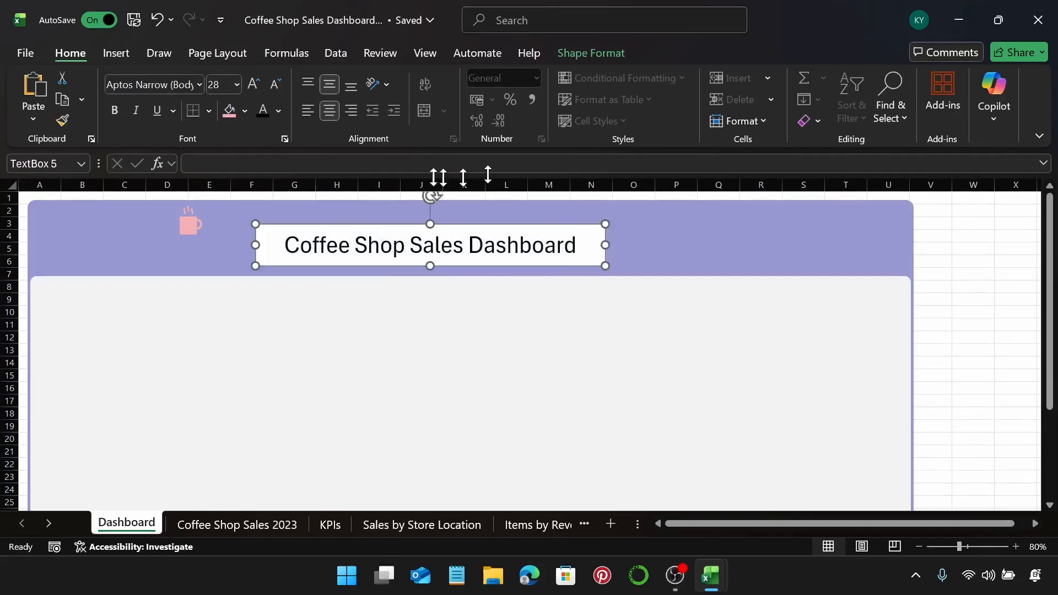
# Remove the title text box's fill and move it up to the upper edge of the lavender header.
pyautogui.click(585, 51)
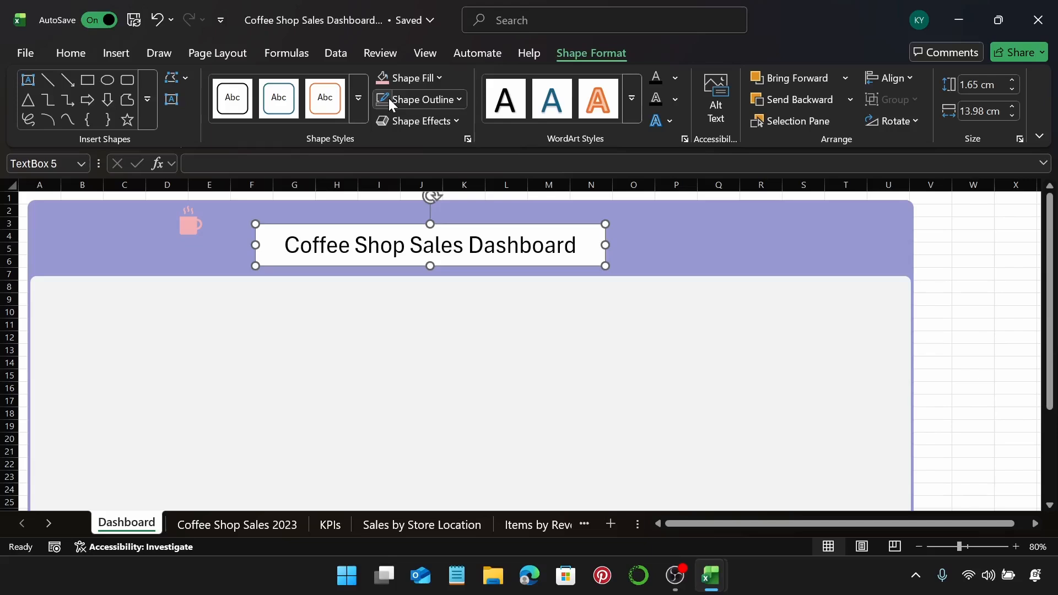
pyautogui.click(419, 78)
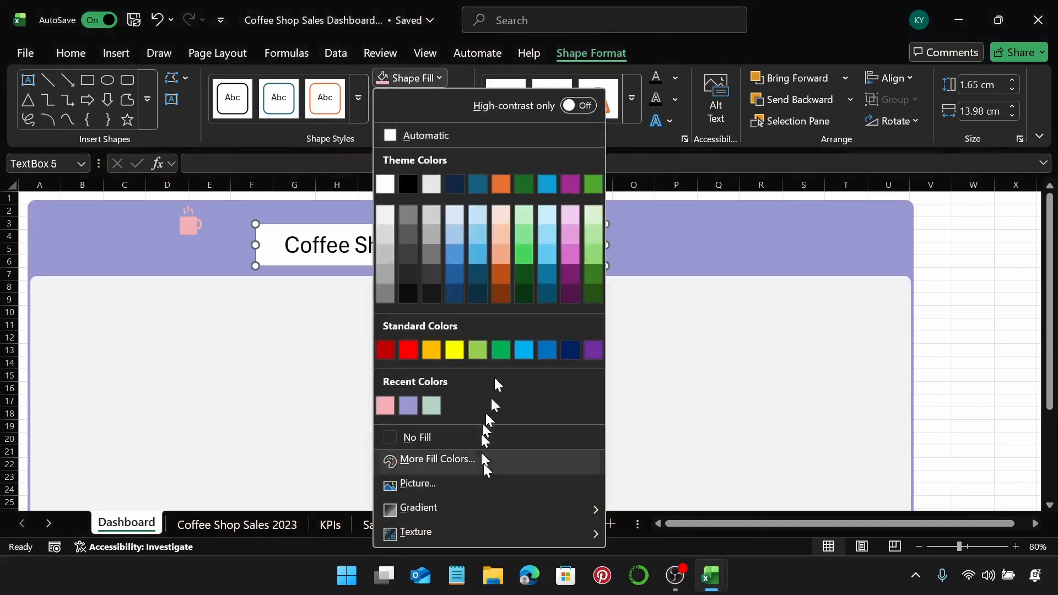
pyautogui.click(480, 438)
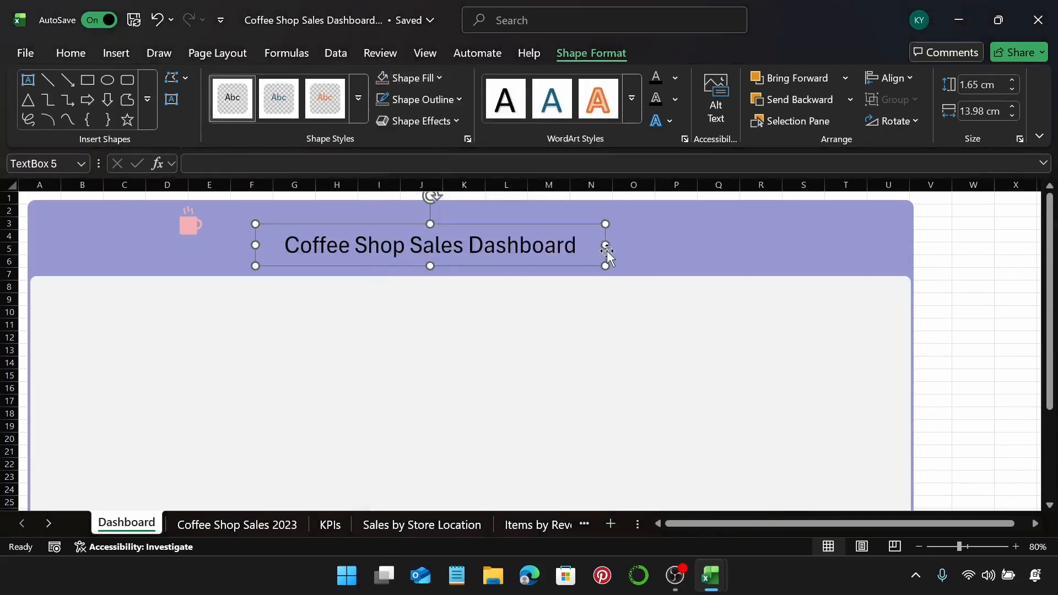
pyautogui.moveTo(605, 254); pyautogui.dragTo(594, 230)
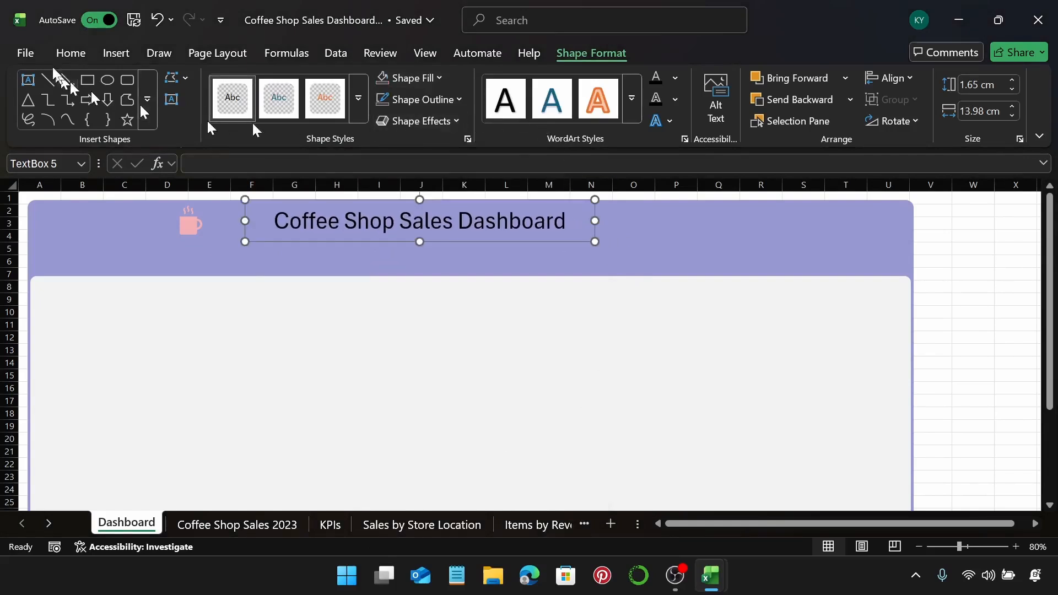
# Change the title's font colour to white.
pyautogui.click(69, 53)
pyautogui.click(278, 111)
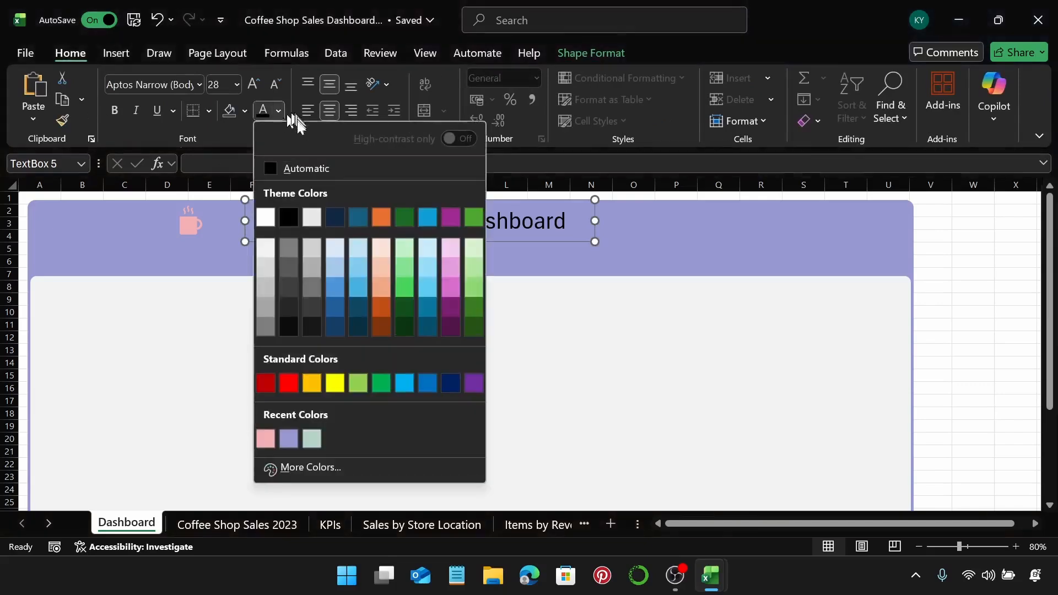
pyautogui.click(266, 220)
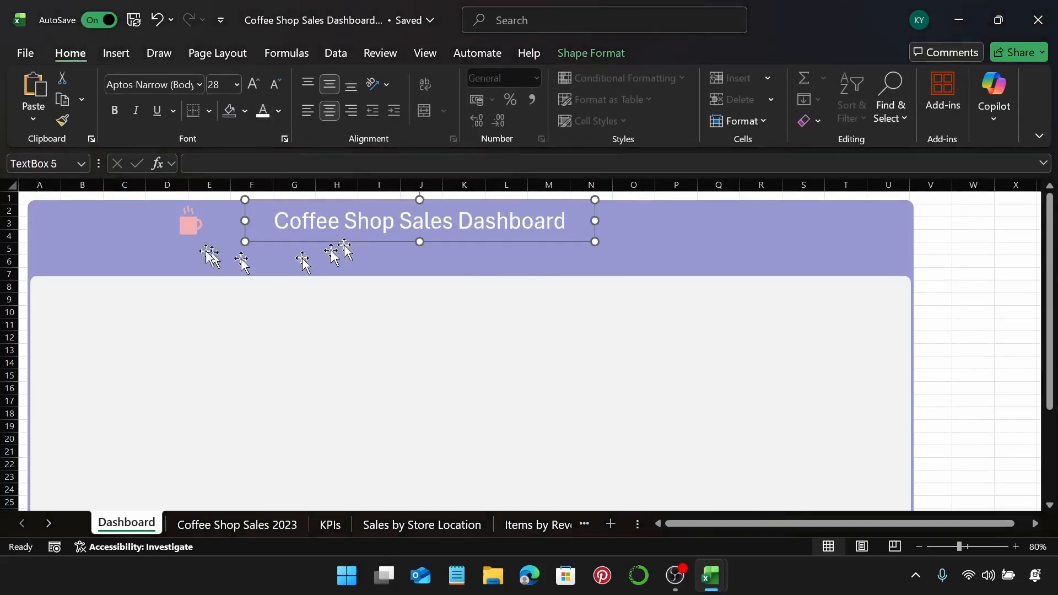
# Move the mug icon directly before the title in column F and align the icon and title by their middles.
pyautogui.click(188, 226)
pyautogui.moveTo(188, 226); pyautogui.dragTo(248, 222)
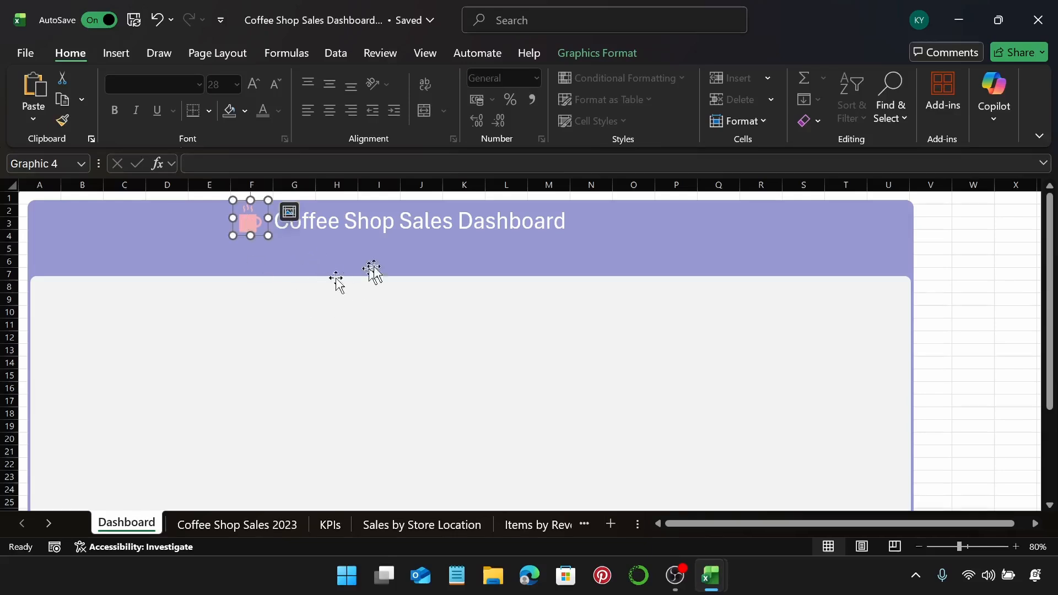
pyautogui.keyDown('ctrl'); pyautogui.click(386, 223); pyautogui.keyUp('ctrl')
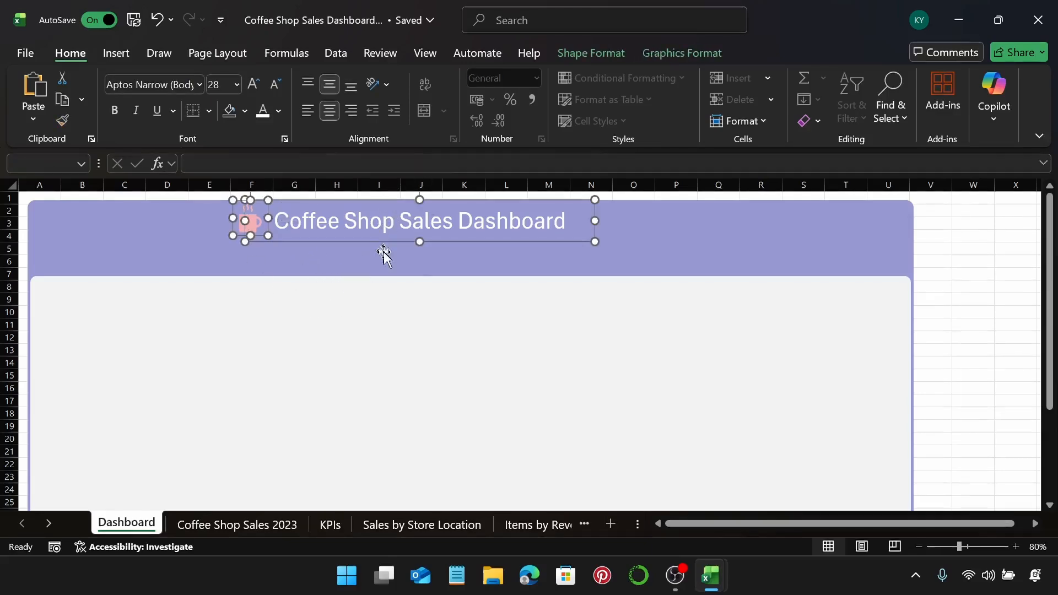
pyautogui.click(684, 51)
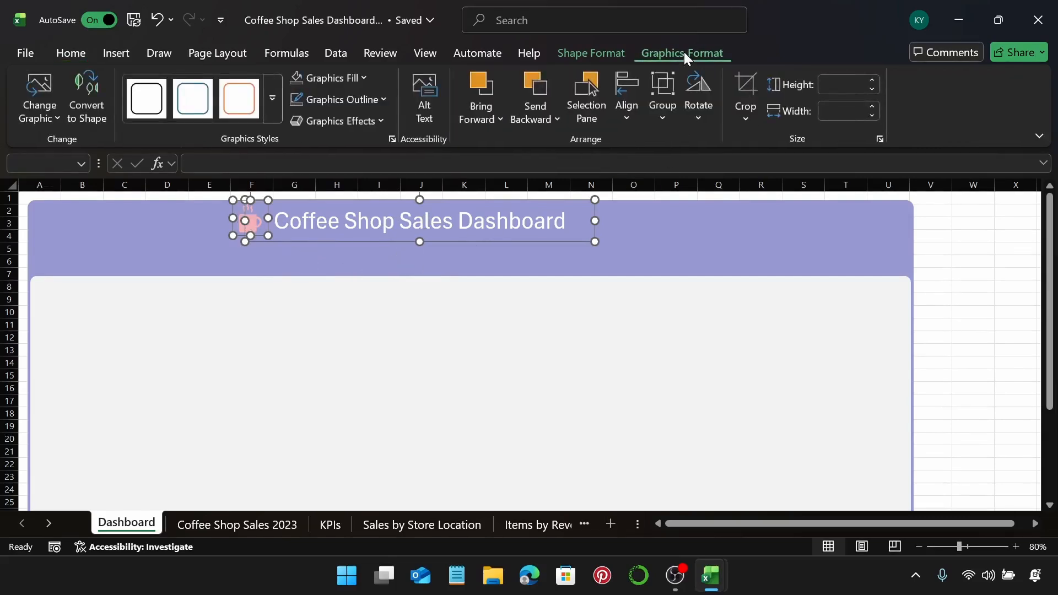
pyautogui.click(625, 104)
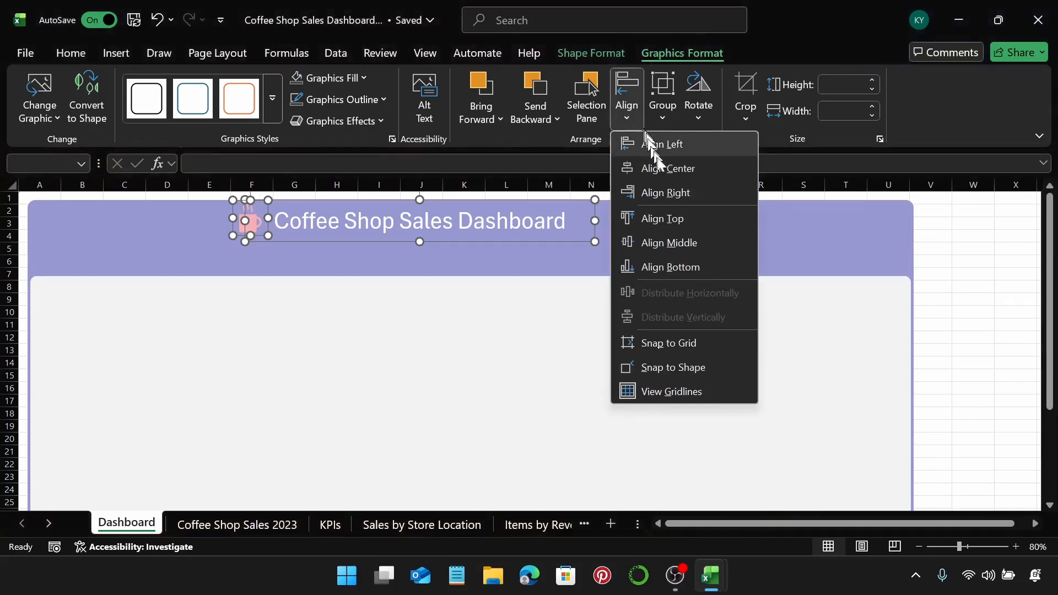
pyautogui.click(670, 242)
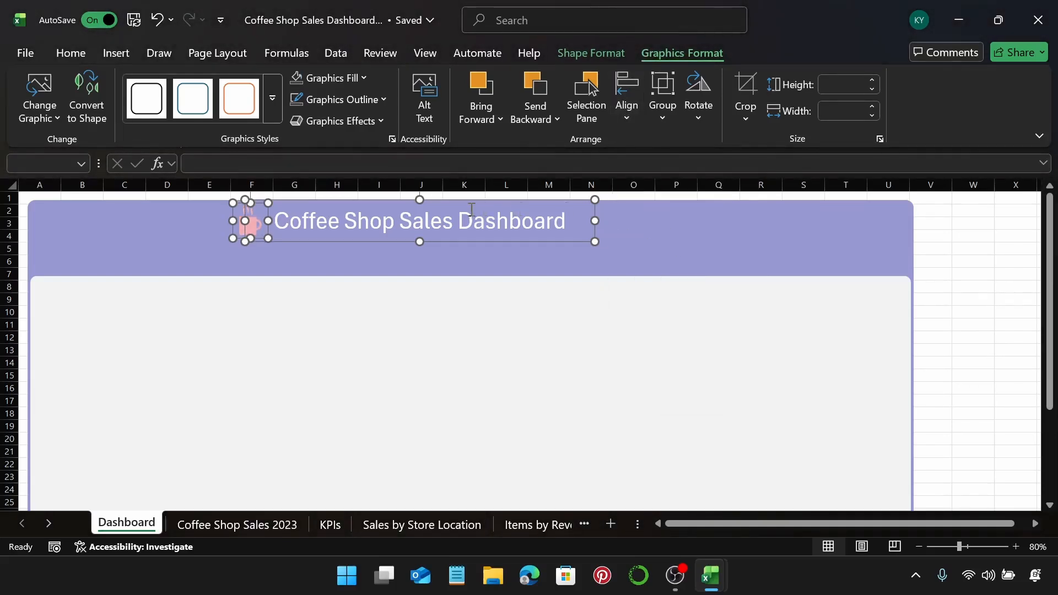
# Group the mug icon with the title, shift the group slightly left within the header and deselect it.
pyautogui.rightClick(595, 228)
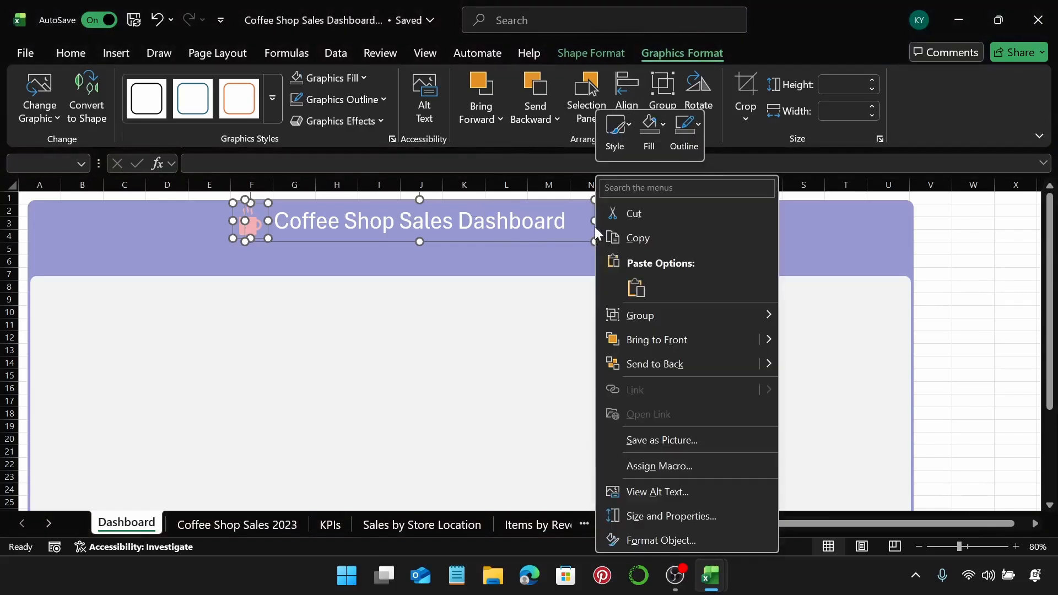
pyautogui.moveTo(722, 320)
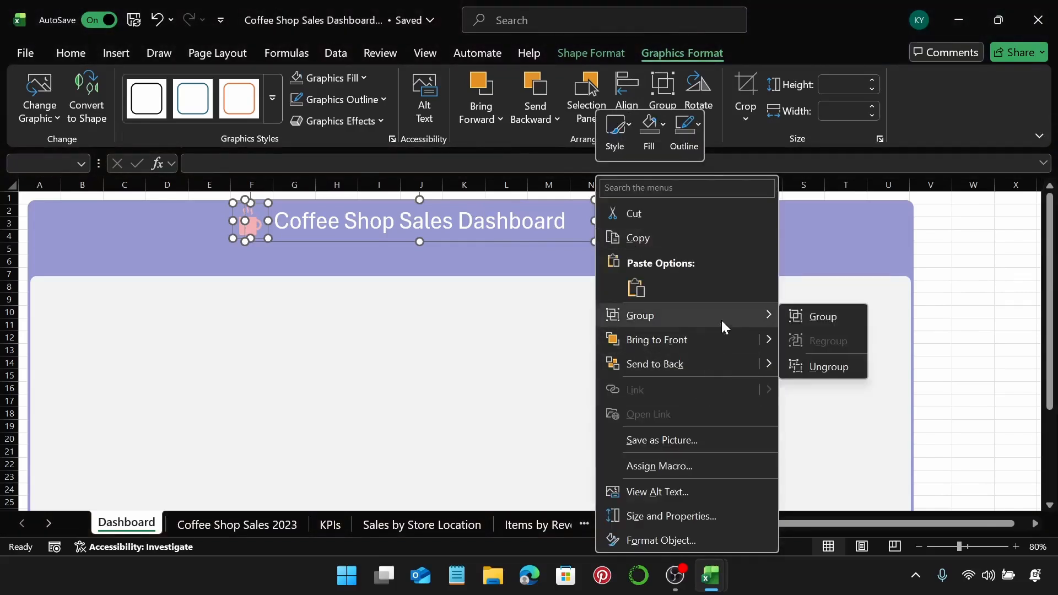
pyautogui.click(788, 315)
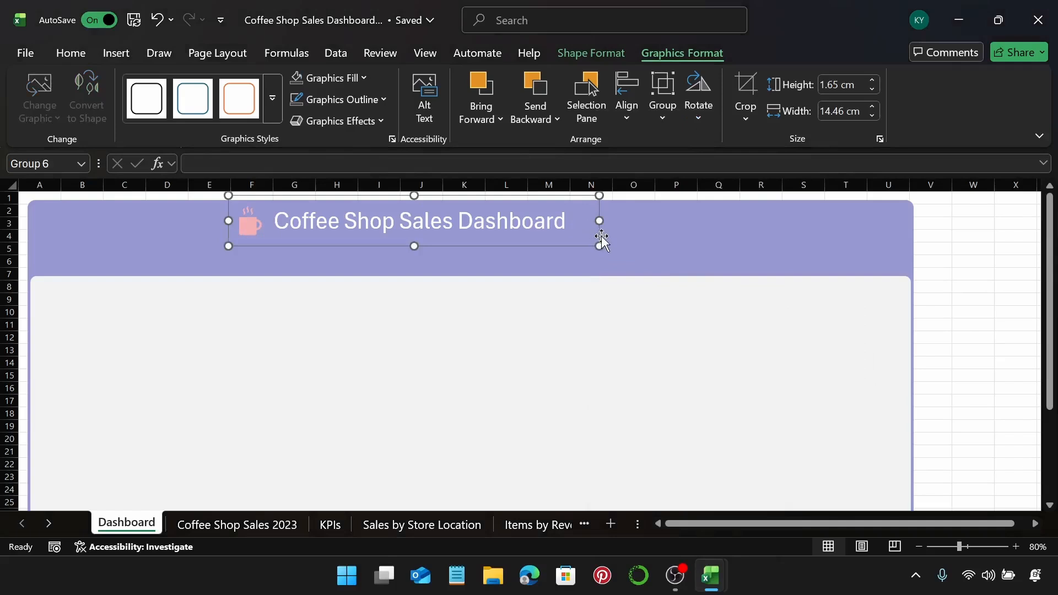
pyautogui.moveTo(600, 236); pyautogui.dragTo(587, 238)
pyautogui.click(937, 263)
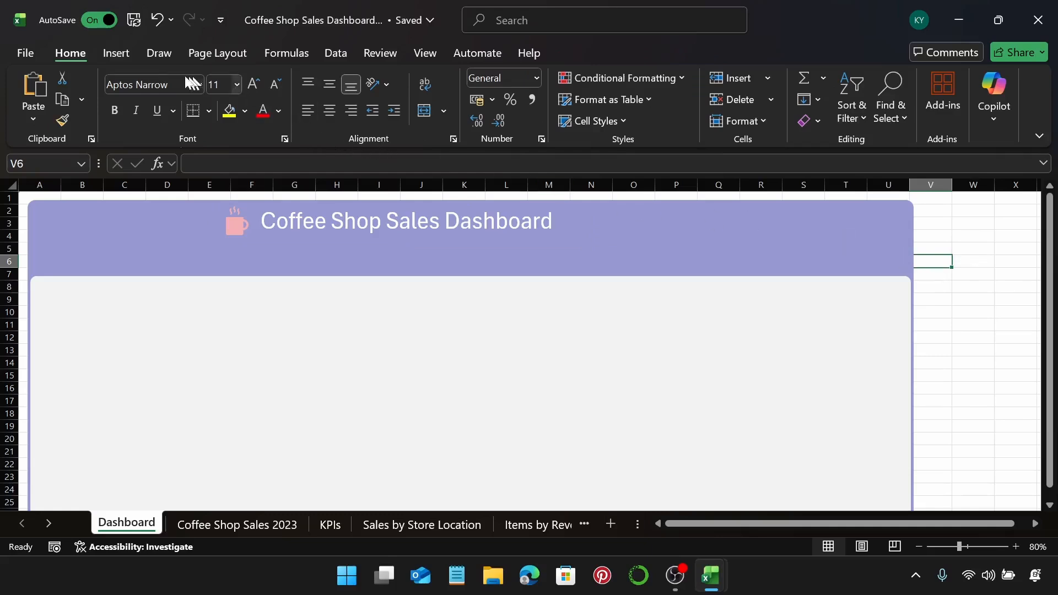
# Search the stock icons for "dollar" and select the solid dollar sign.
pyautogui.click(127, 59)
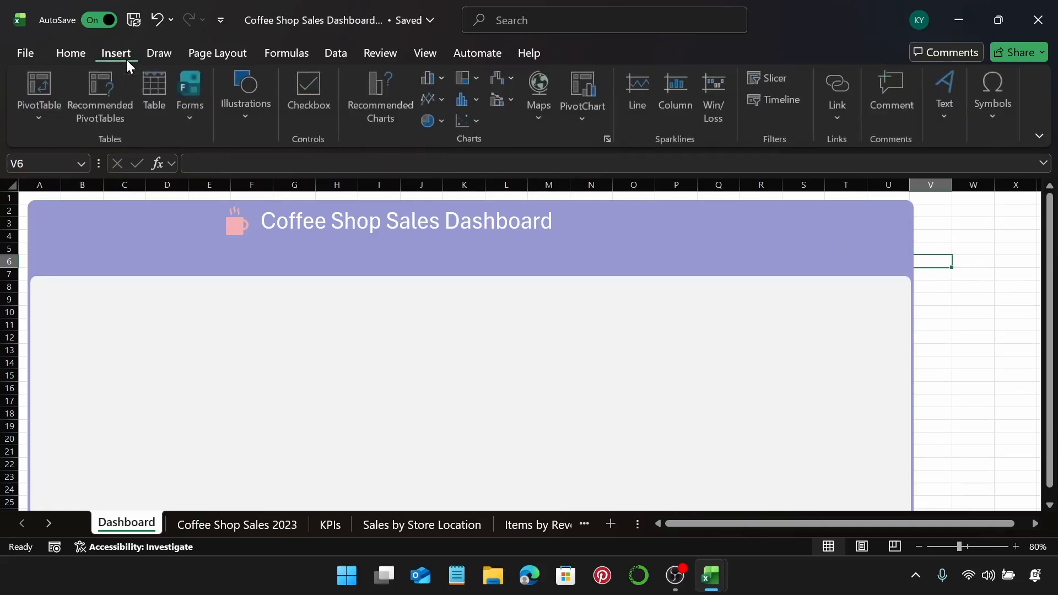
pyautogui.click(240, 107)
pyautogui.click(323, 172)
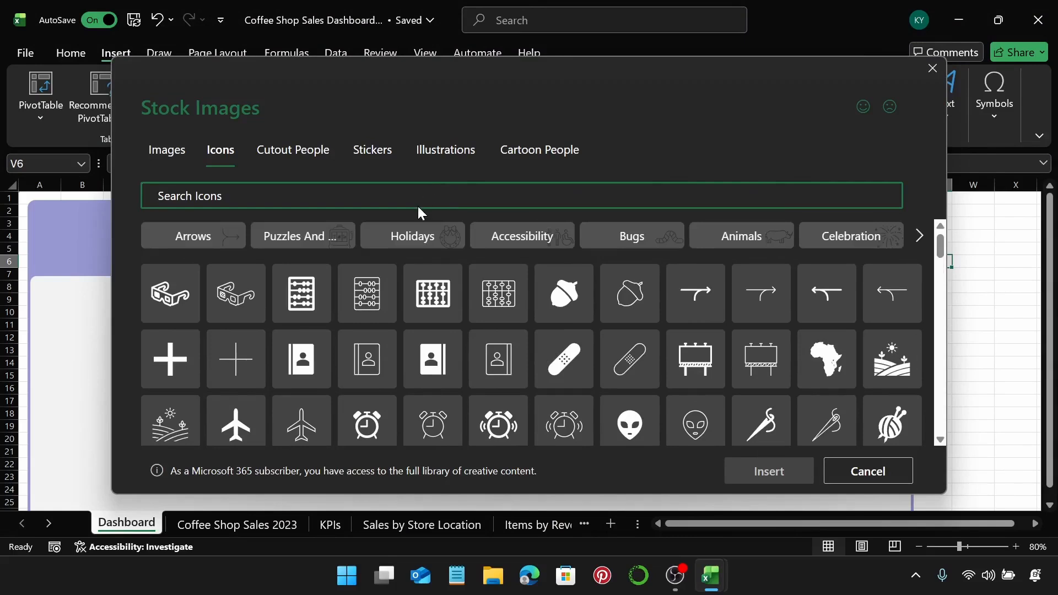
pyautogui.write('dollar')
pyautogui.click(186, 236)
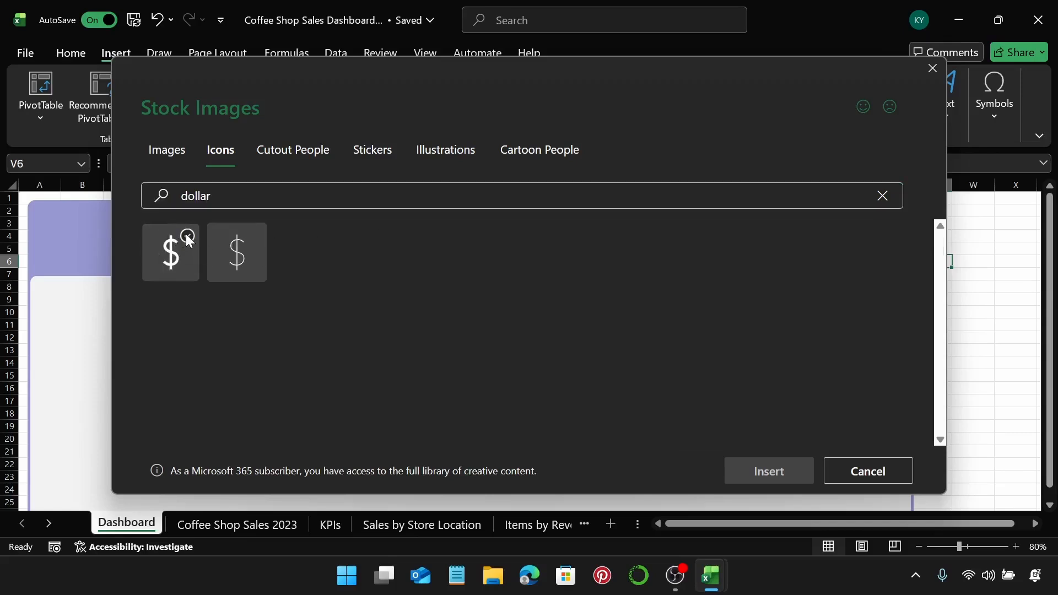
# Search the stock icons for "receipt" and add the first solid receipt icon to the selection.
pyautogui.click(394, 196)
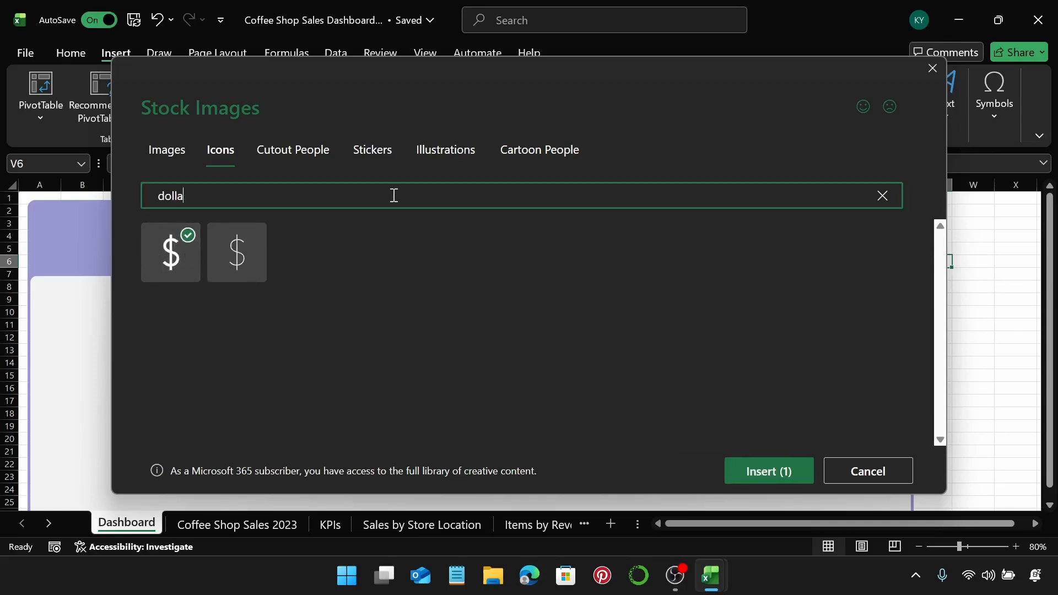
pyautogui.press('BackSpace')
pyautogui.write('re')
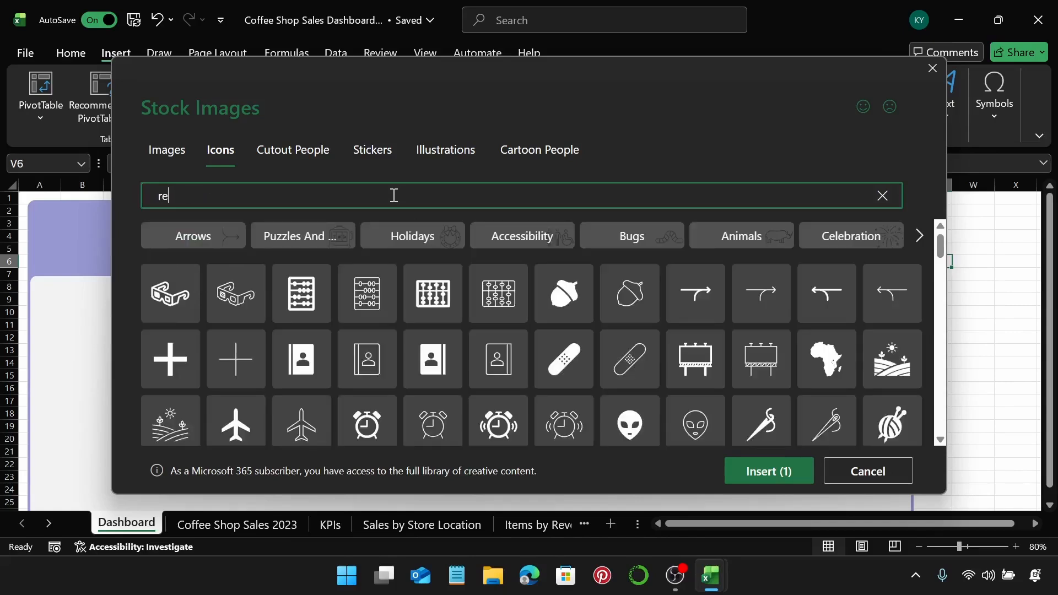
pyautogui.write('ceipt')
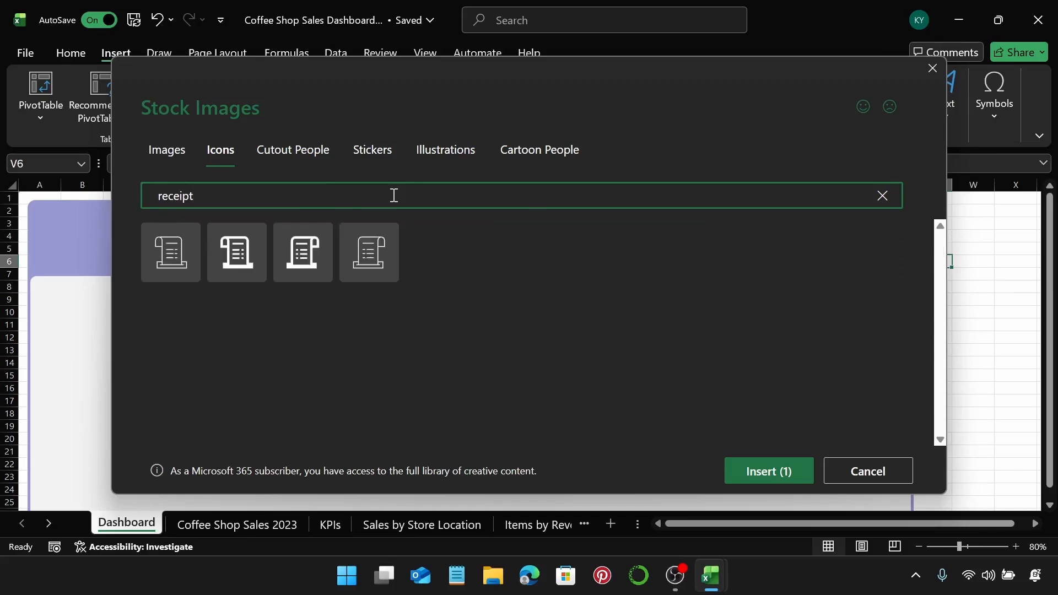
pyautogui.click(262, 239)
pyautogui.click(262, 239)
# Search the stock icons for "person" and add the solid, plain head-and-shoulders icon to the selection.
pyautogui.click(252, 198)
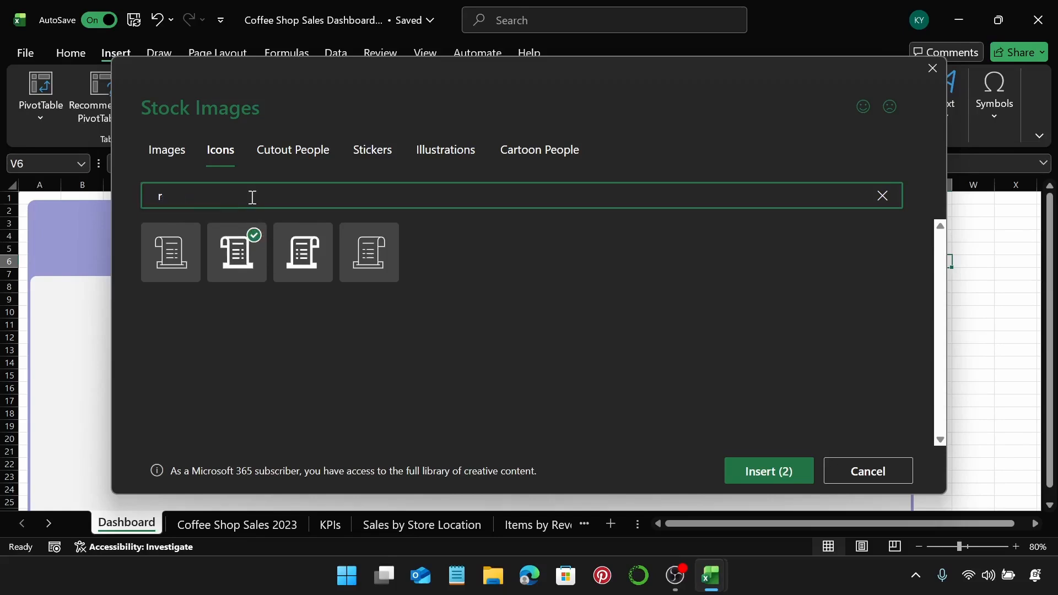
pyautogui.press('BackSpace')
pyautogui.write('person')
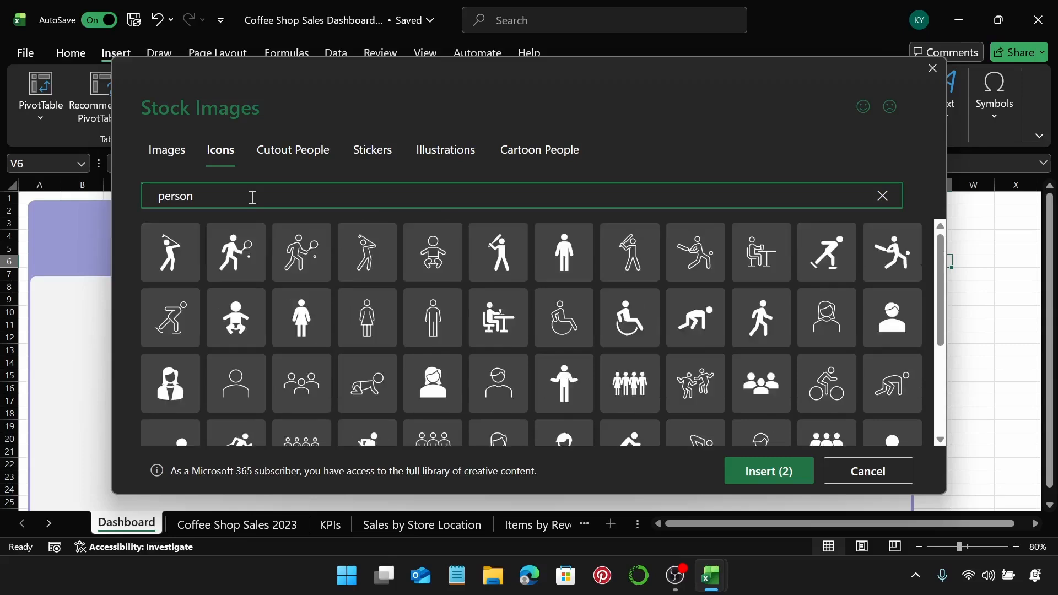
pyautogui.scroll(-3, 403, 392)
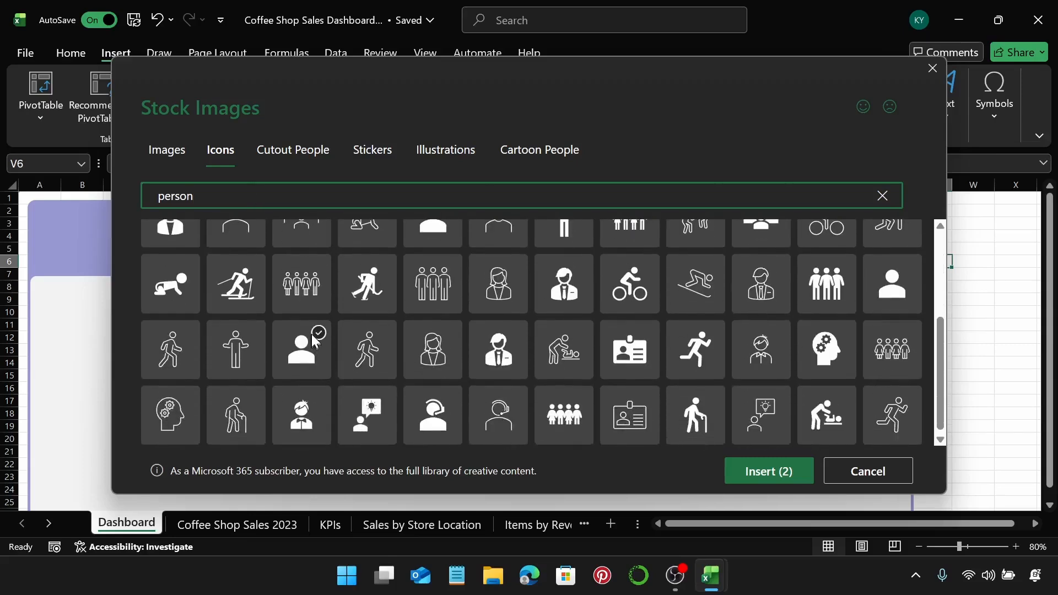
pyautogui.click(314, 342)
# Search the stock icons for "calculator" and add the solid calculator icon to the selection.
pyautogui.click(298, 193)
pyautogui.press('BackSpace')
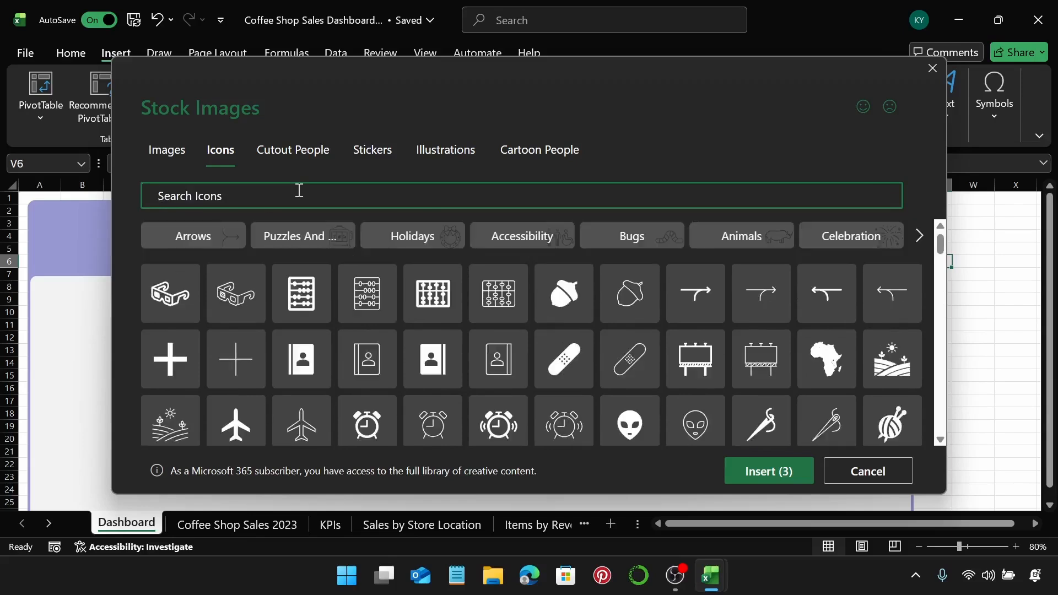
pyautogui.write('calculator')
pyautogui.click(186, 236)
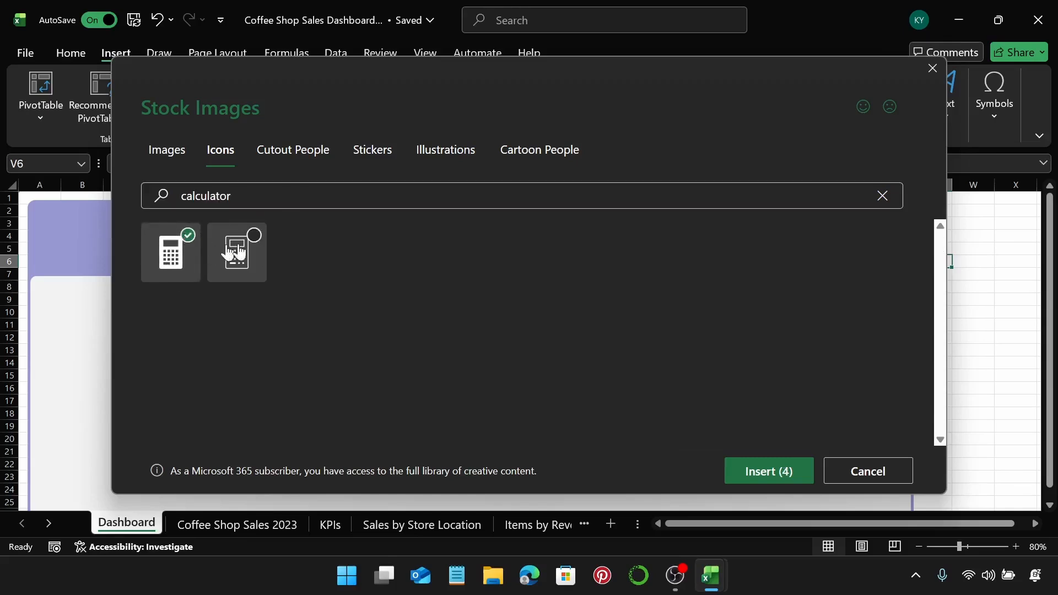
# Search the stock icons for "badge", add the solid check-mark badge and insert all selected icons into the Dashboard sheet.
pyautogui.click(267, 194)
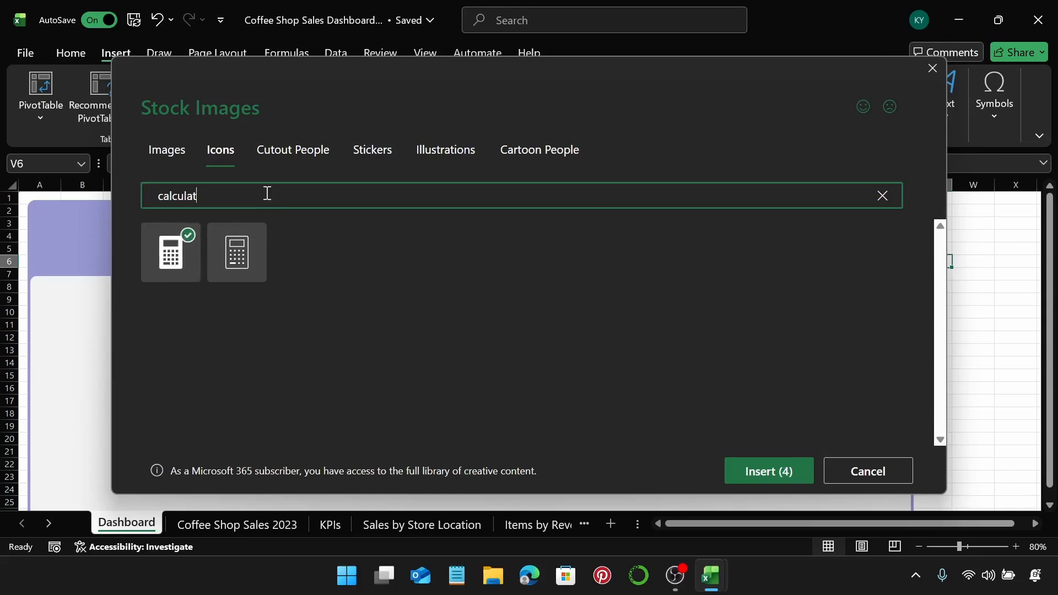
pyautogui.press('BackSpace')
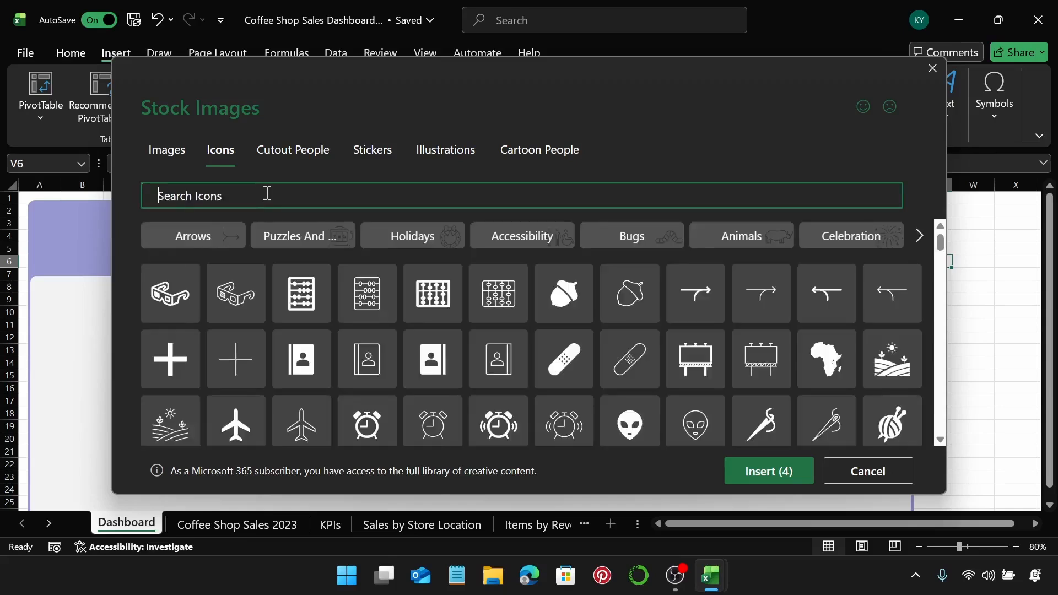
pyautogui.write('badge')
pyautogui.click(188, 242)
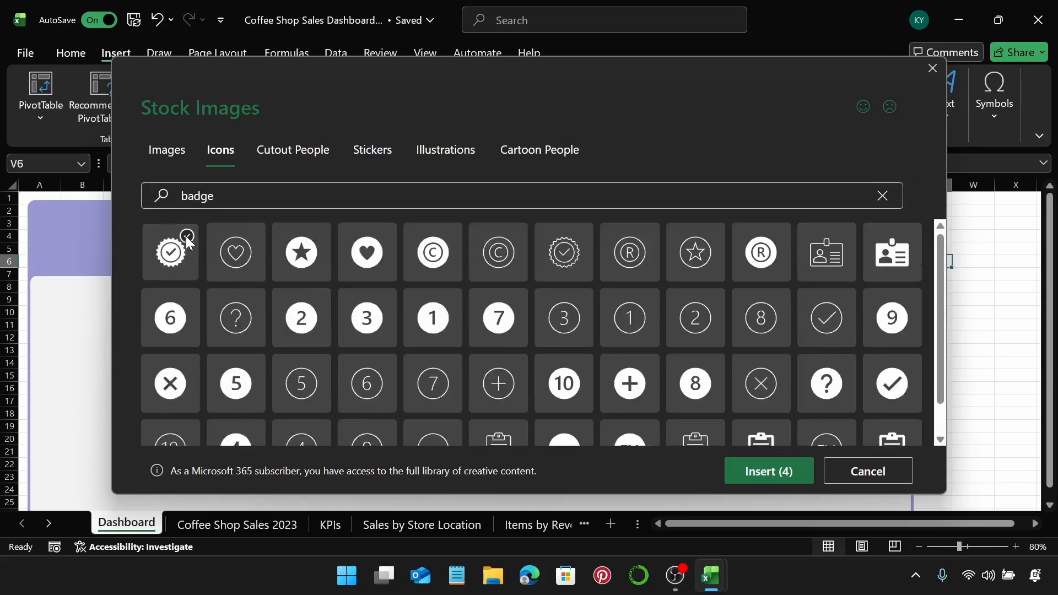
pyautogui.click(756, 475)
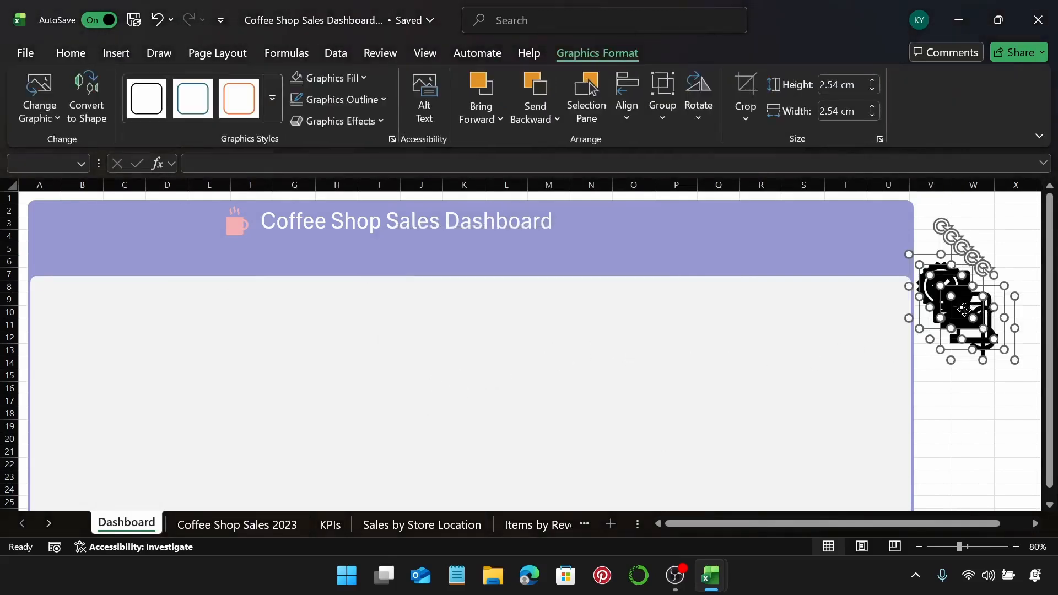
# Move the inserted icons together onto the light grey panel and set their height to 0.9 cm.
pyautogui.moveTo(965, 309); pyautogui.dragTo(387, 369)
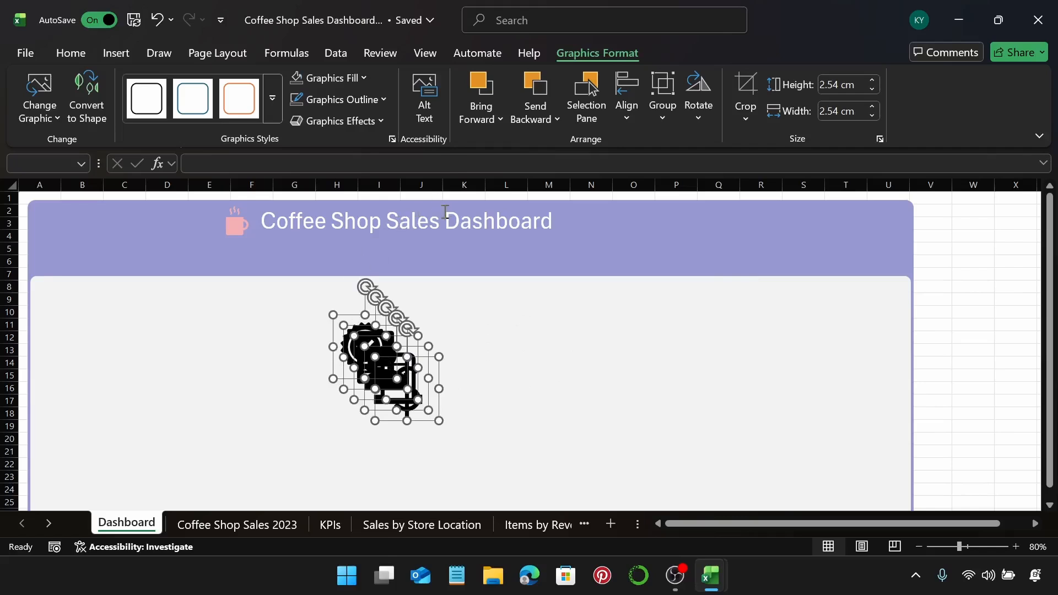
pyautogui.click(834, 89)
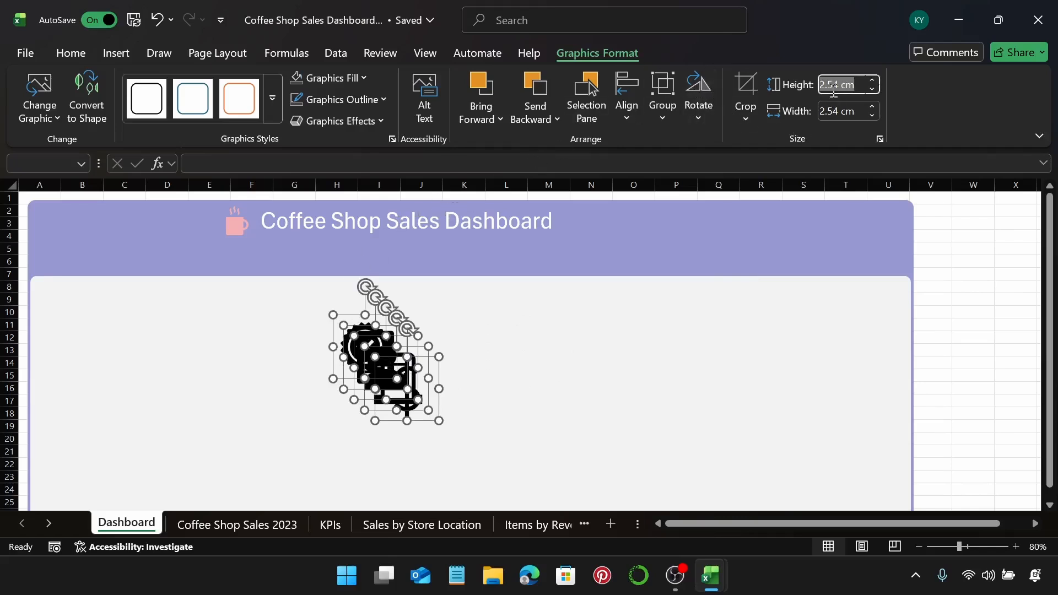
pyautogui.write('0.9')
pyautogui.press('Return')
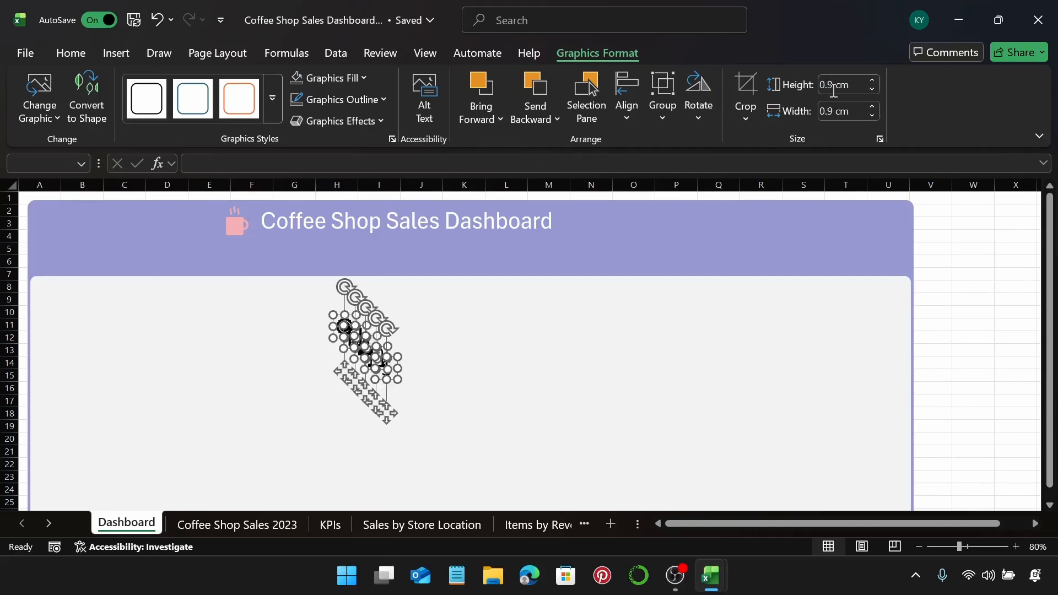
# Fill the five icons with the recently used pink and deselect them.
pyautogui.click(351, 80)
pyautogui.click(301, 405)
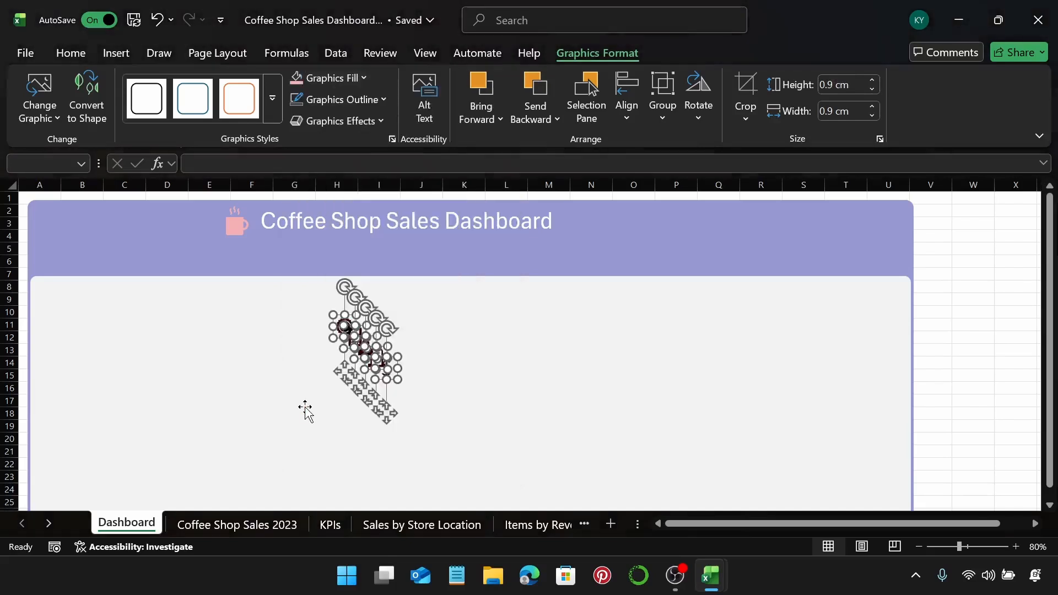
pyautogui.press('Escape')
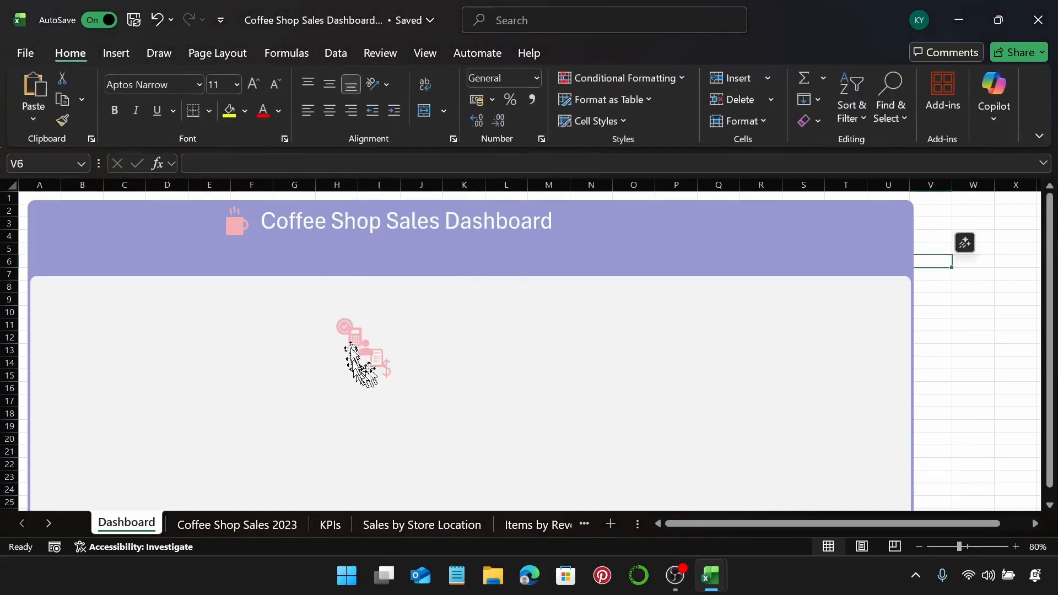
# Move the dollar icon into the lavender header, at its far left just above the grey panel.
pyautogui.click(387, 374)
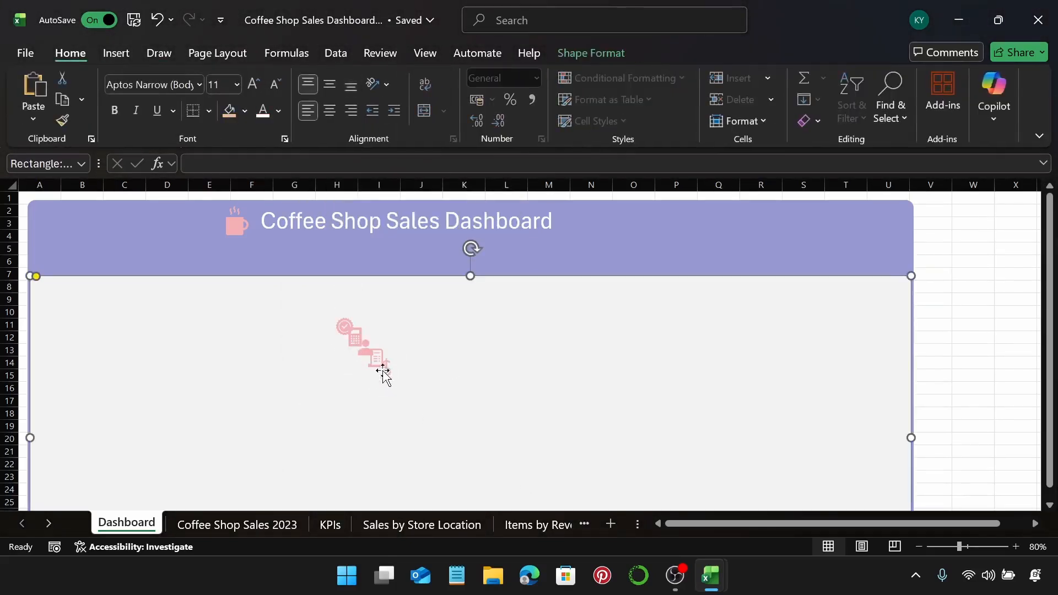
pyautogui.click(387, 377)
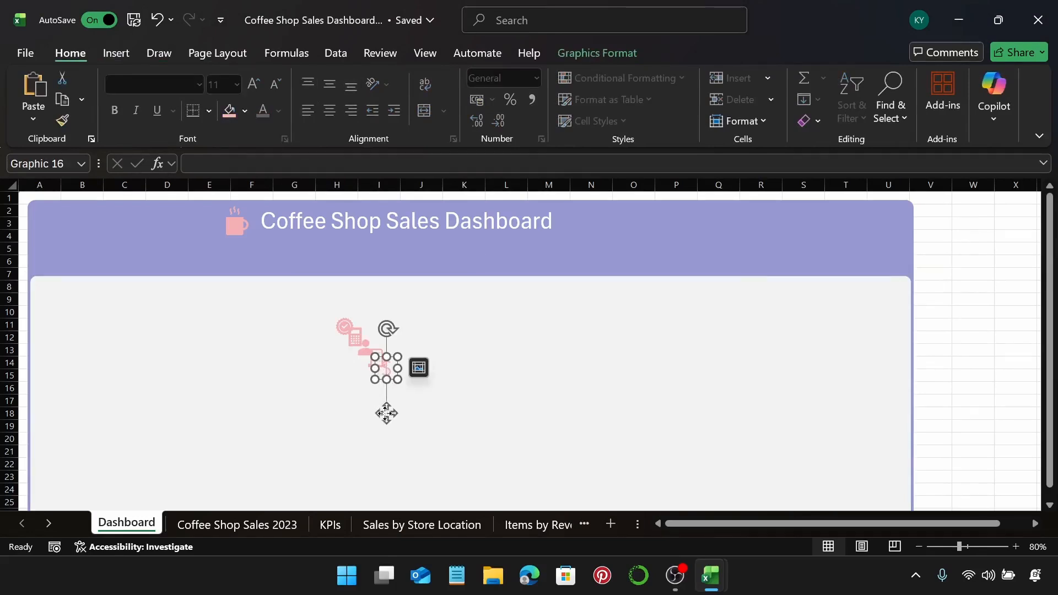
pyautogui.moveTo(386, 414); pyautogui.dragTo(45, 307)
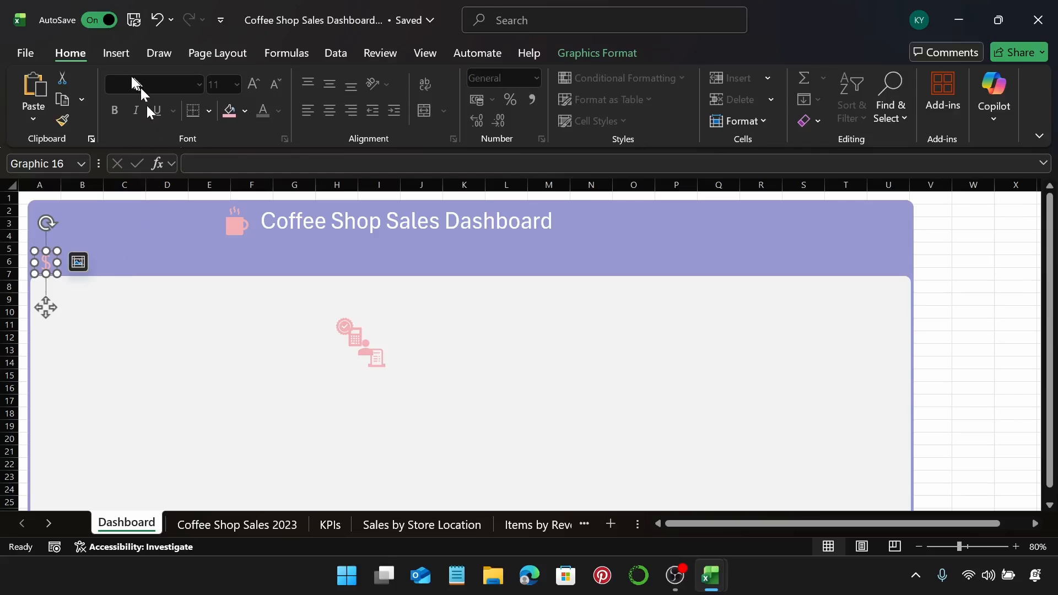
# Draw a text box about 0.97 cm high and 4.34 cm wide in the header, to the right of the dollar icon.
pyautogui.click(119, 57)
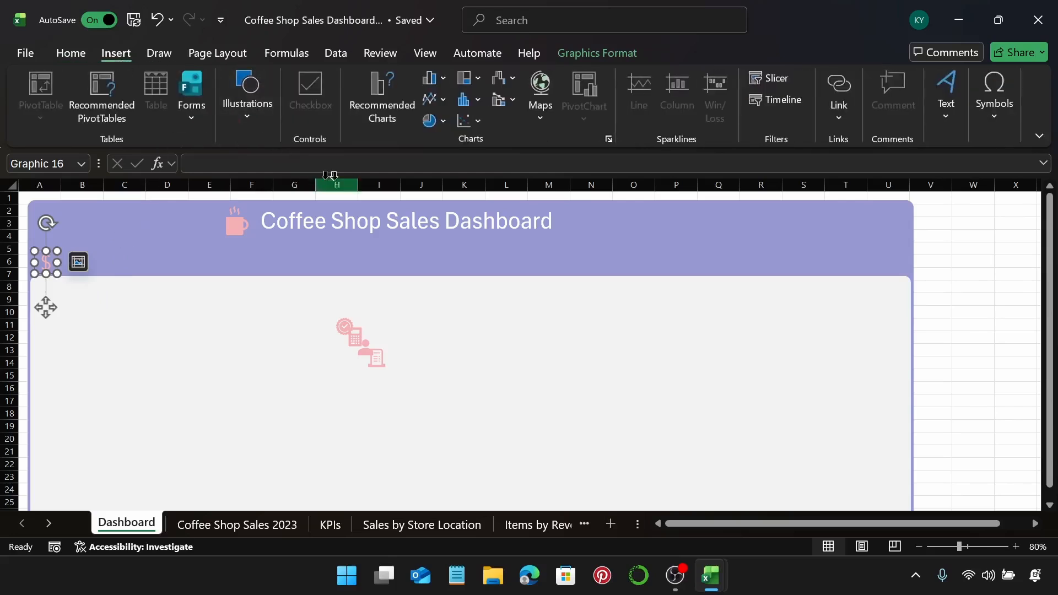
pyautogui.click(260, 125)
pyautogui.click(282, 195)
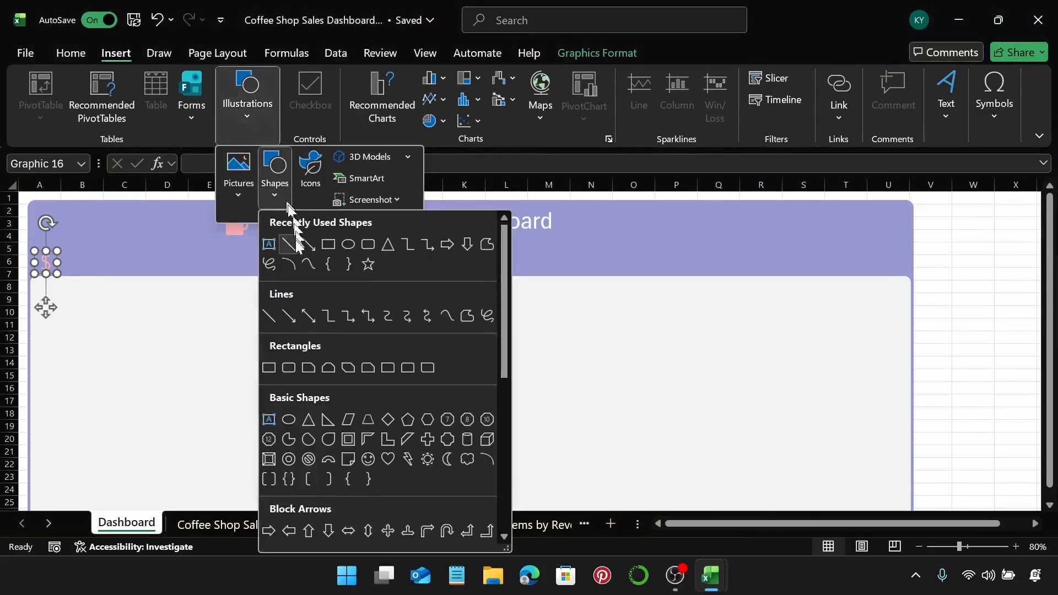
pyautogui.click(276, 246)
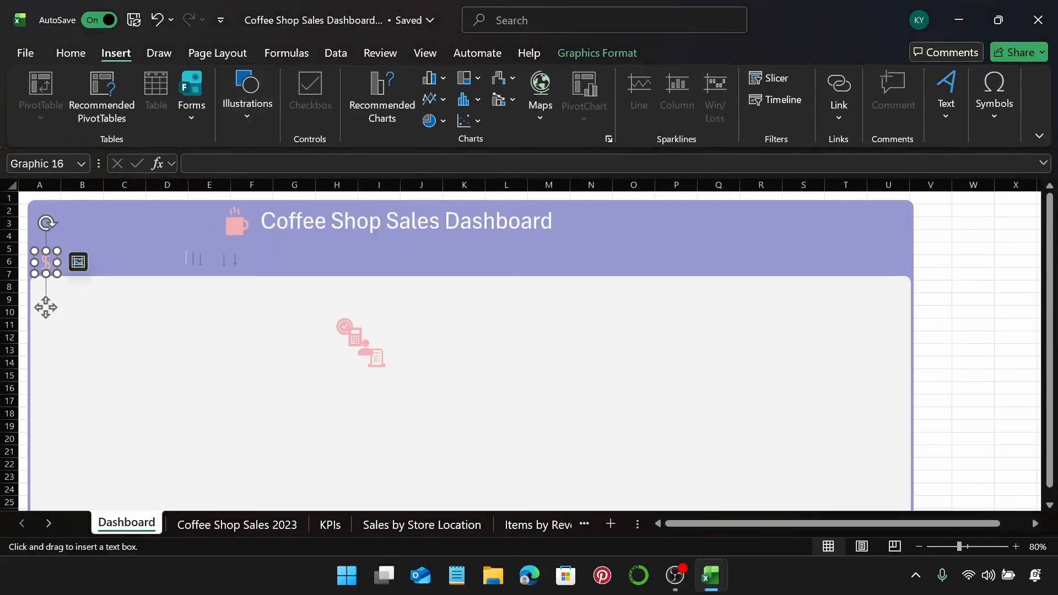
pyautogui.moveTo(101, 252); pyautogui.dragTo(209, 277)
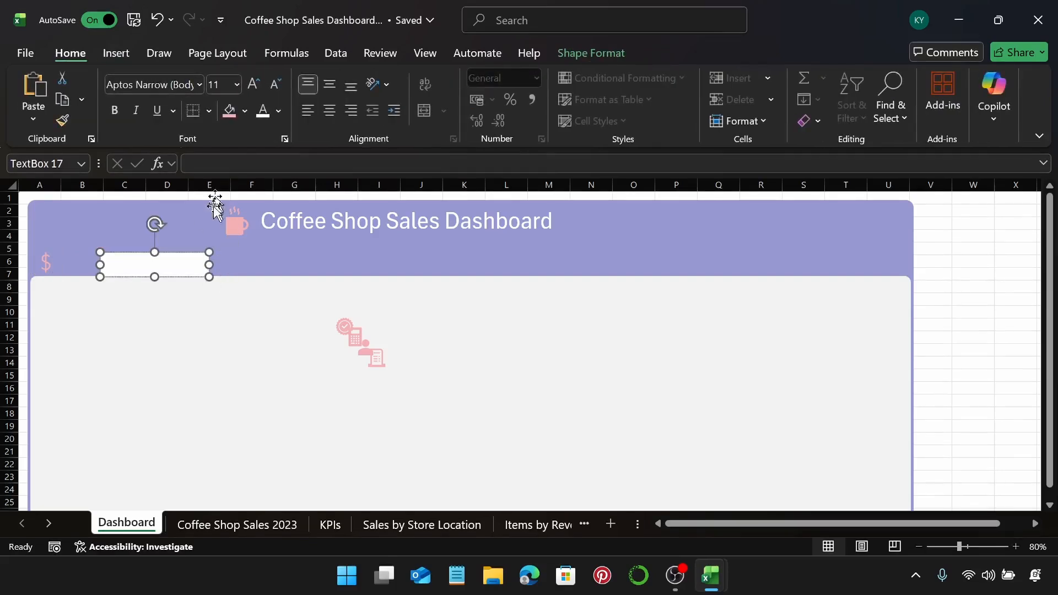
# Link the text box to the total sales cell with =KPIs!C3 and move it close beside the dollar icon.
pyautogui.click(211, 164)
pyautogui.write('=')
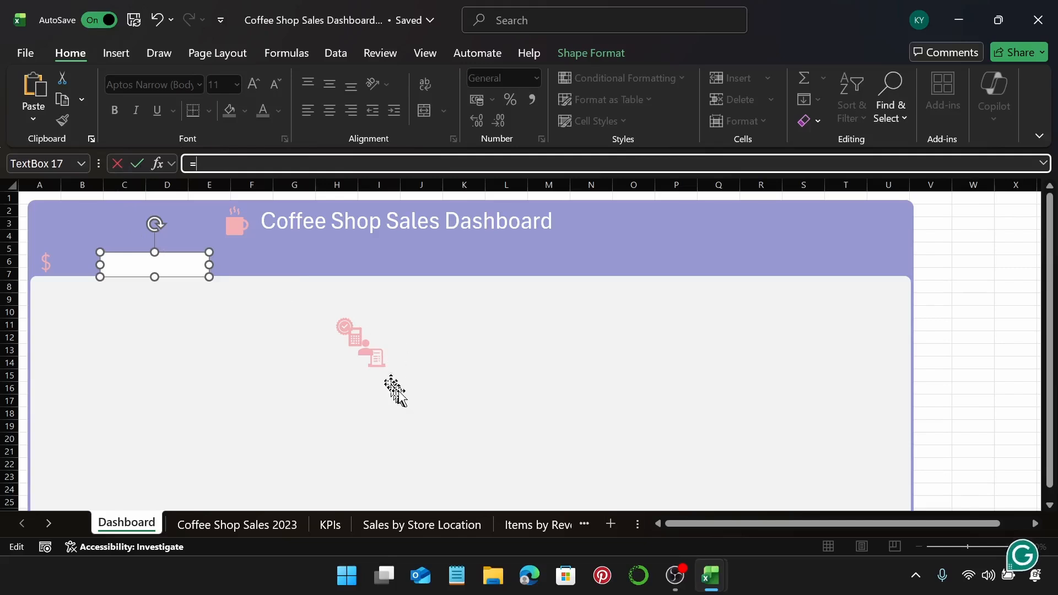
pyautogui.click(346, 523)
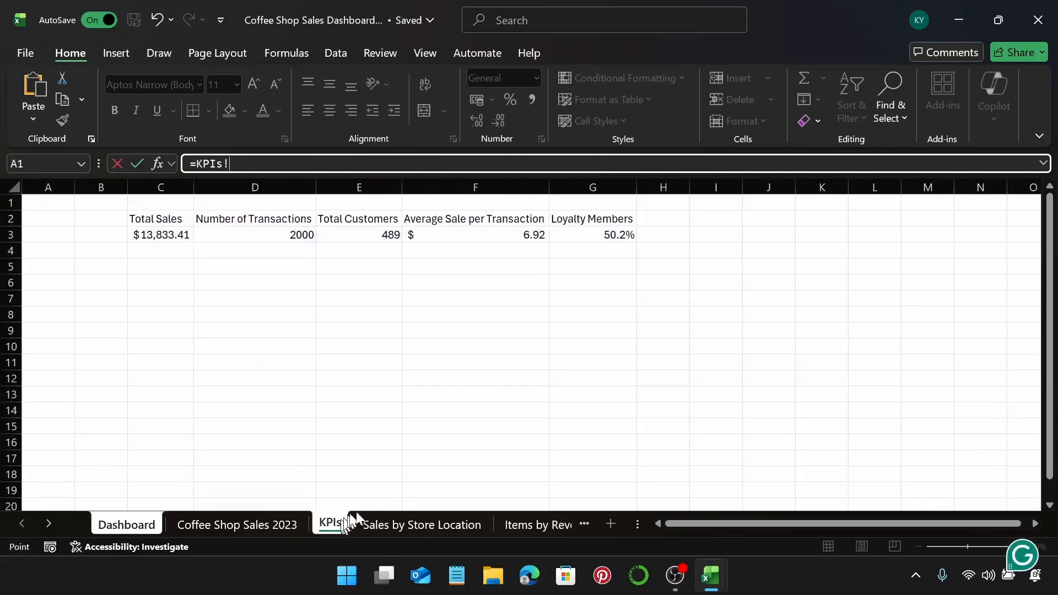
pyautogui.click(168, 234)
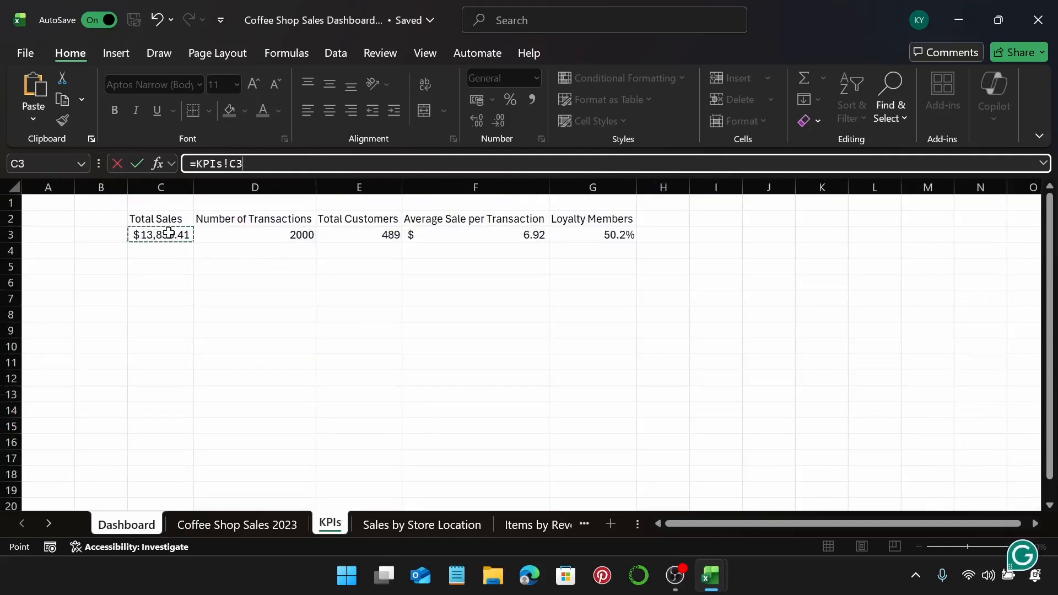
pyautogui.press('Return')
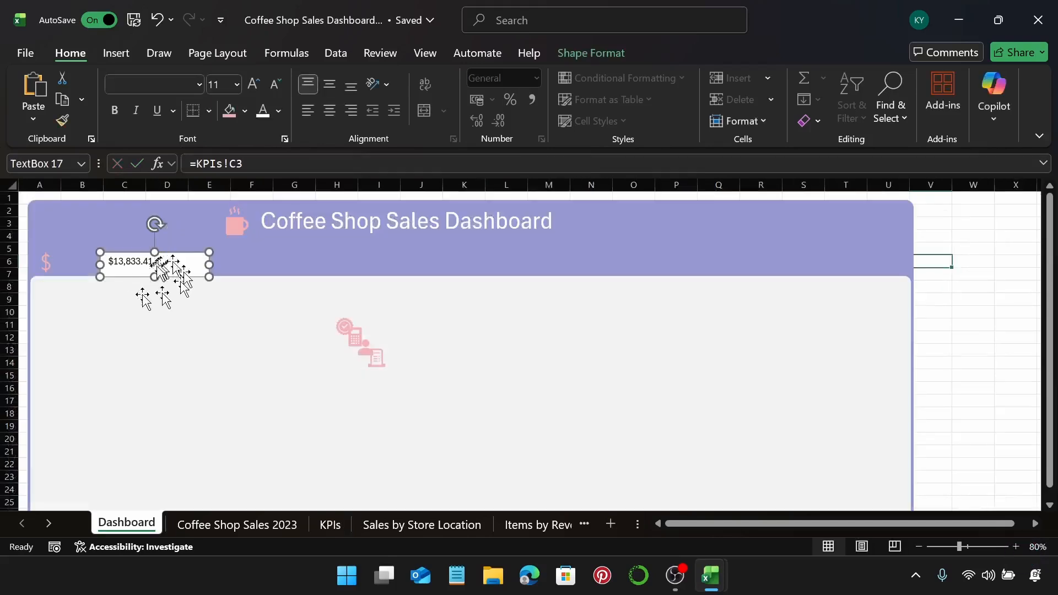
pyautogui.moveTo(187, 254); pyautogui.dragTo(147, 251)
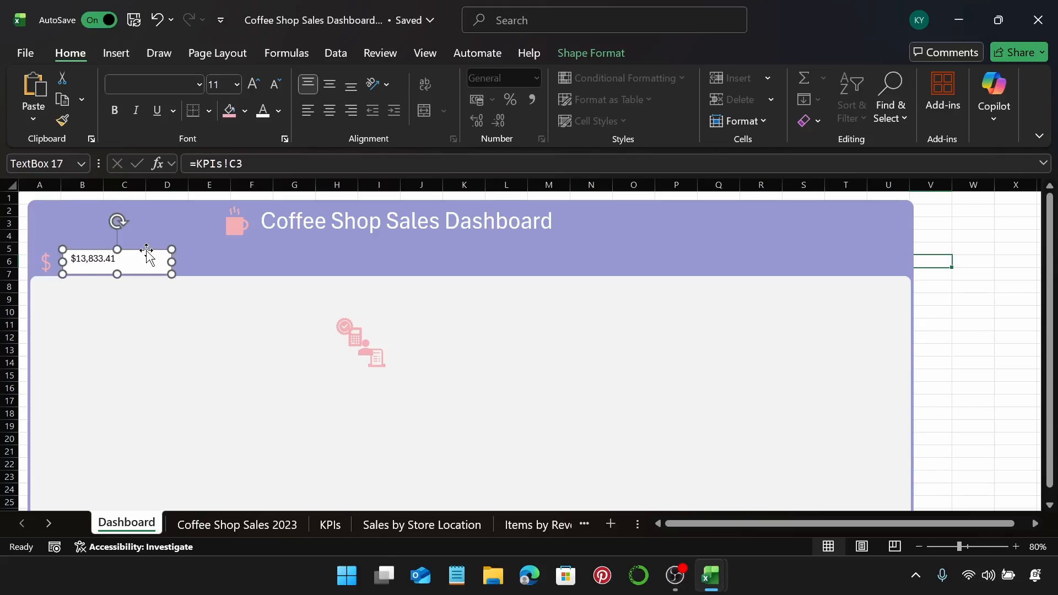
# Set the total sales value's text box to No Fill.
pyautogui.click(593, 53)
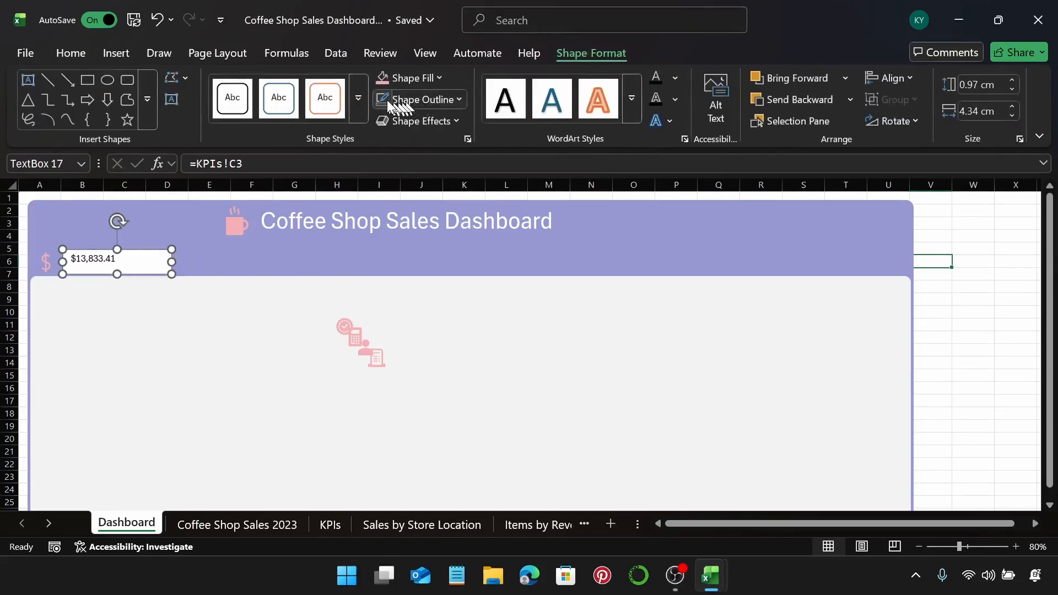
pyautogui.click(415, 77)
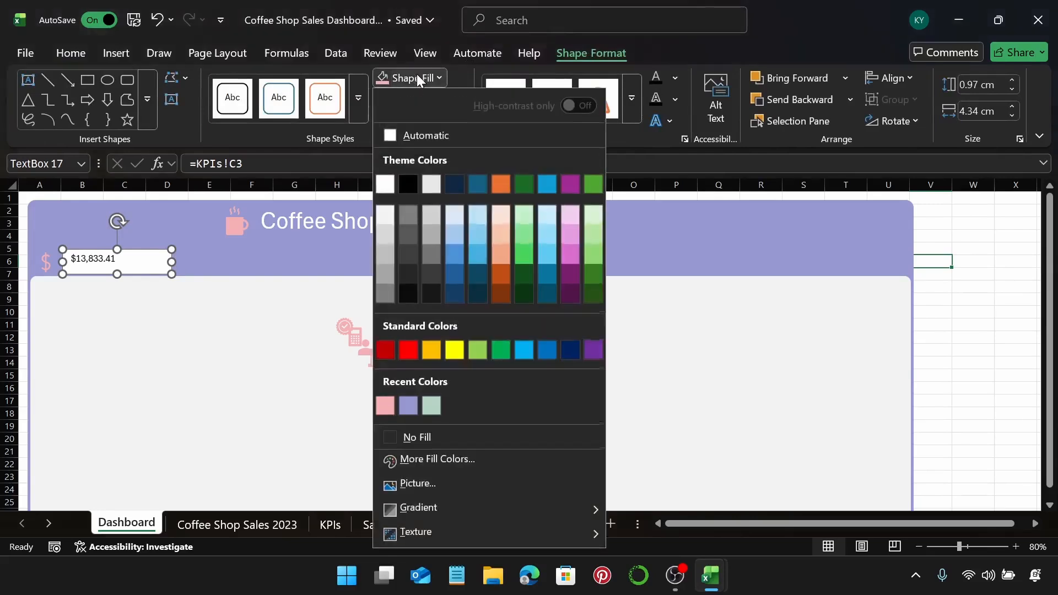
pyautogui.click(415, 434)
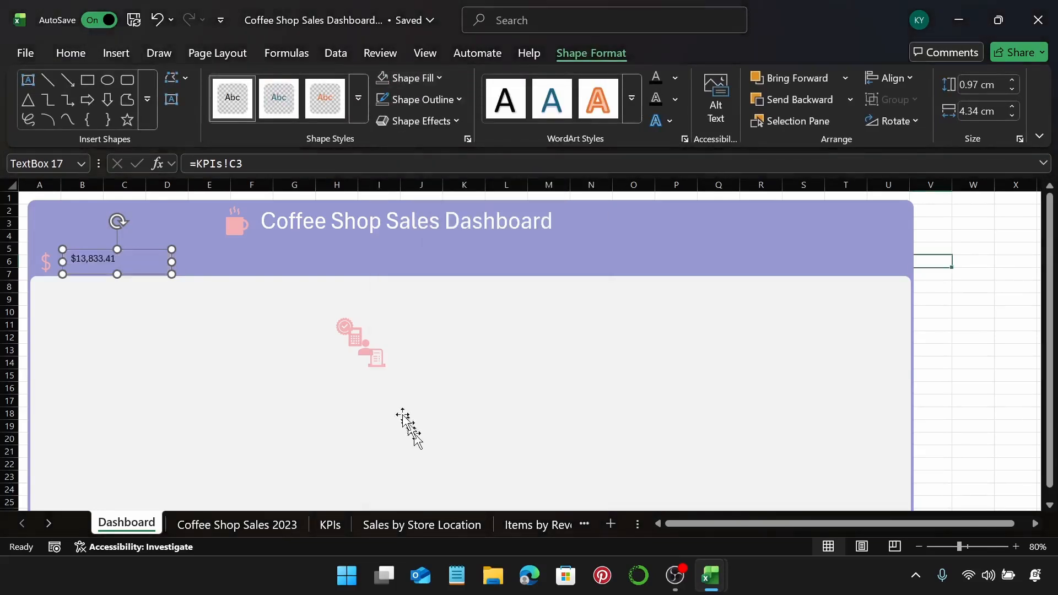
# Set the total sales value's font size to 18 and its font colour to white.
pyautogui.click(78, 55)
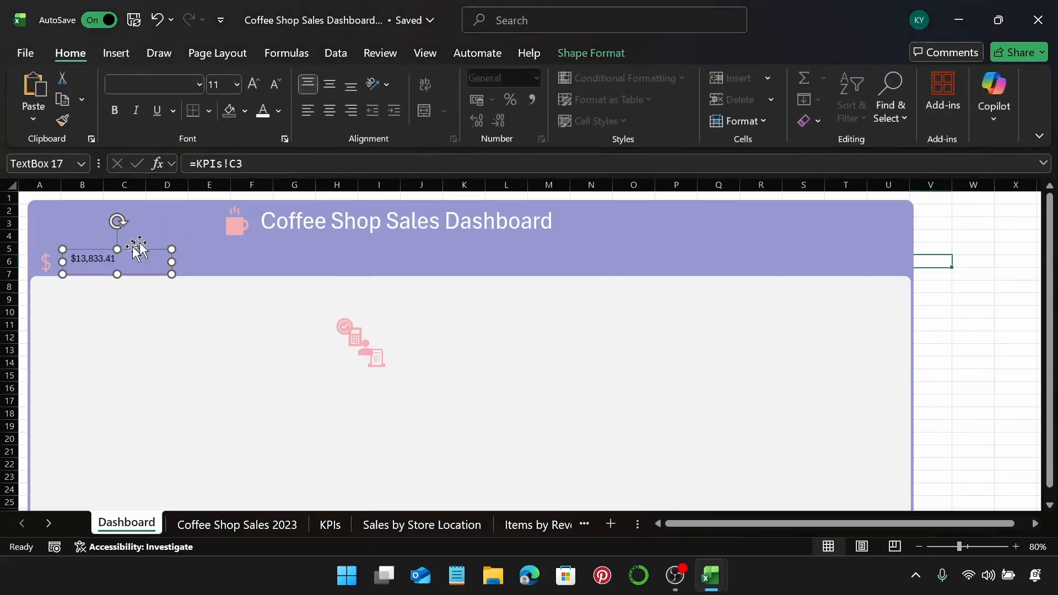
pyautogui.click(218, 84)
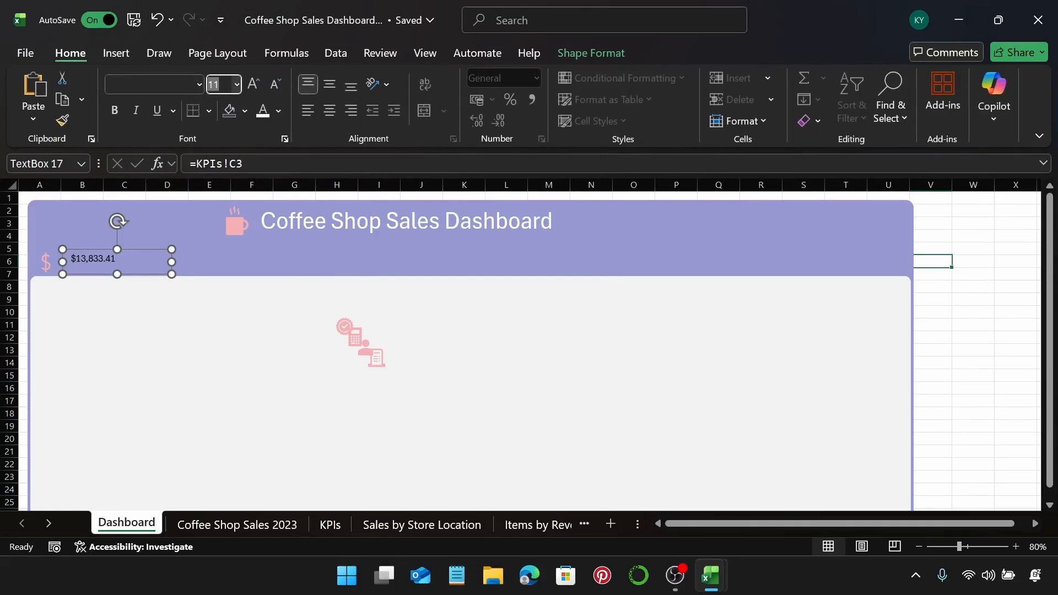
pyautogui.press('Escape')
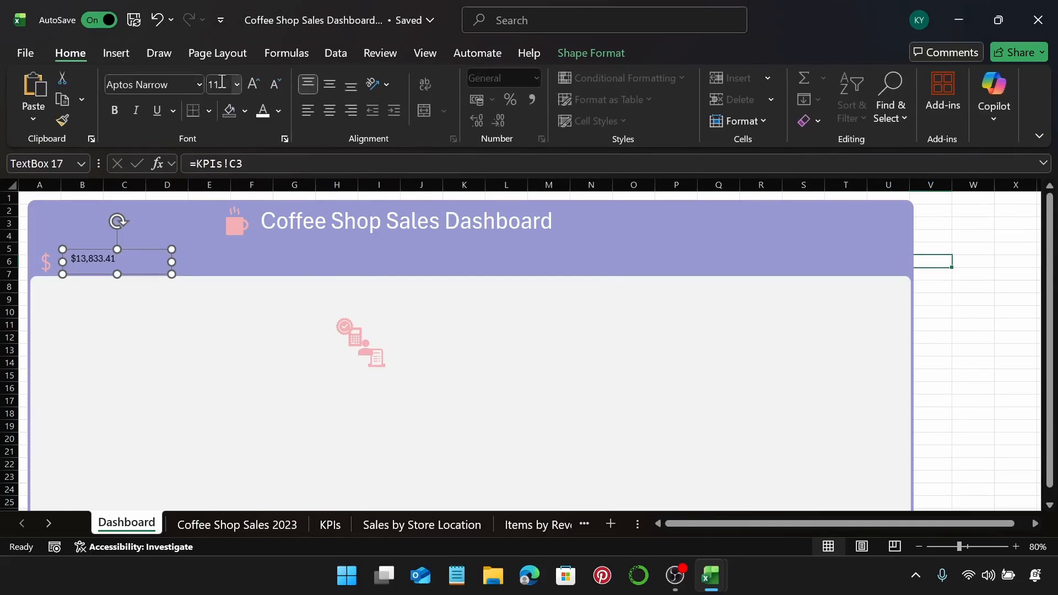
pyautogui.click(221, 82)
pyautogui.write('18')
pyautogui.press('Return')
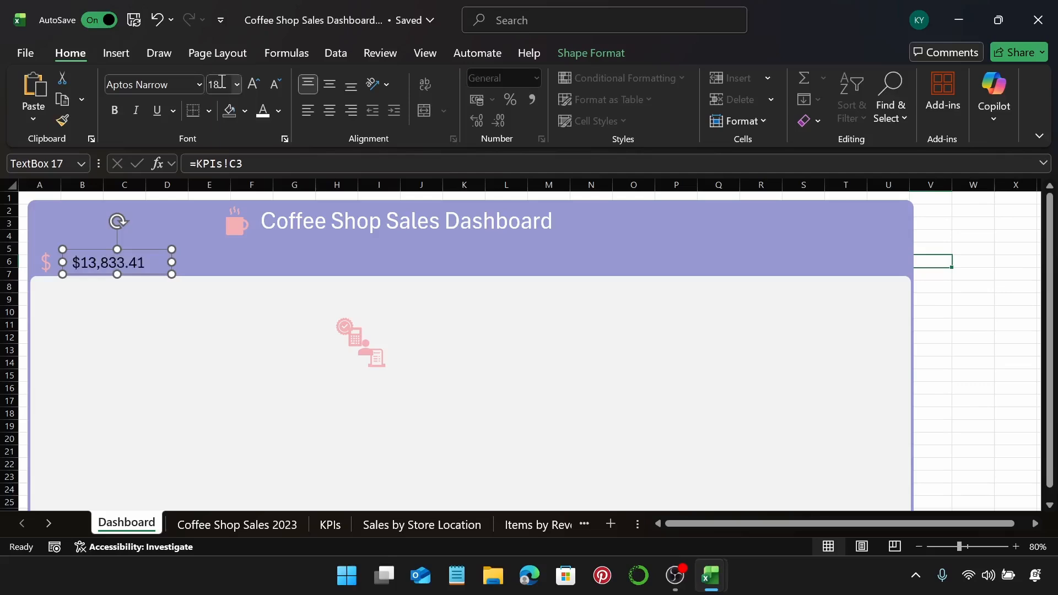
pyautogui.click(263, 111)
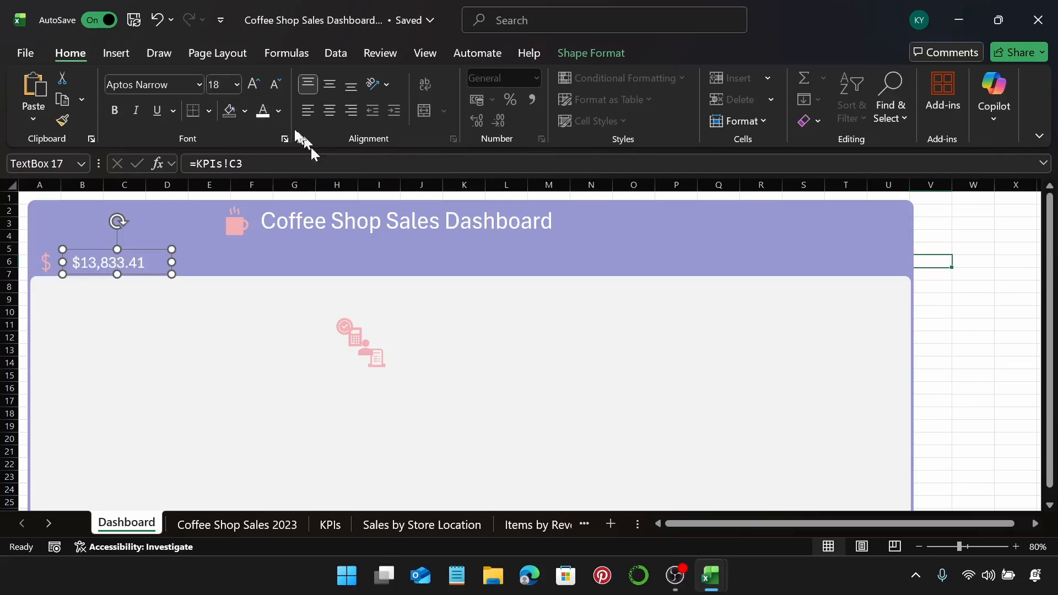
# Add a small text box in the header to the right of the total sales value, labelled "Total Sale".
pyautogui.click(116, 53)
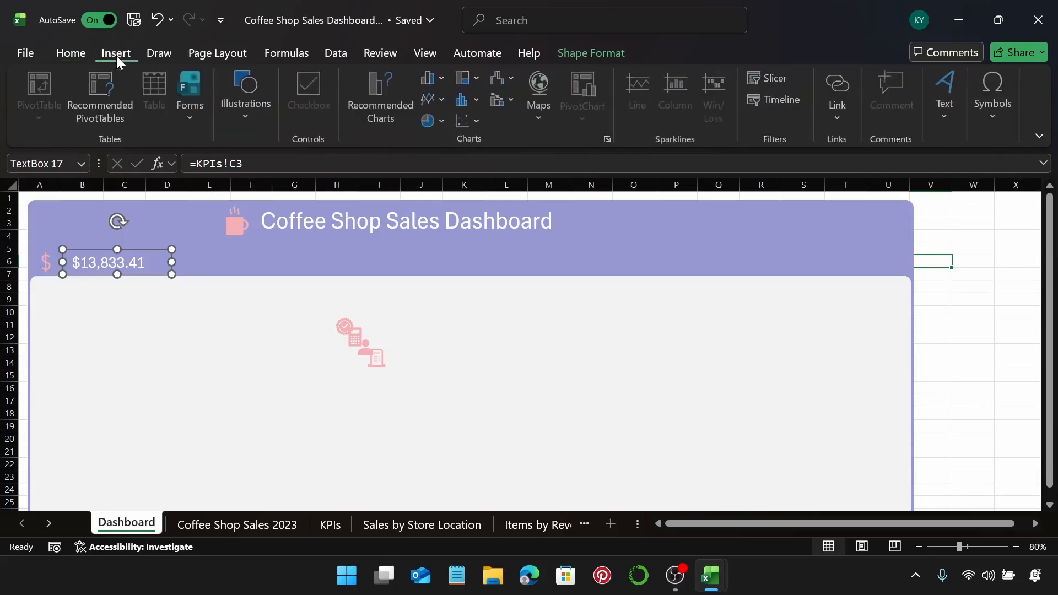
pyautogui.click(247, 107)
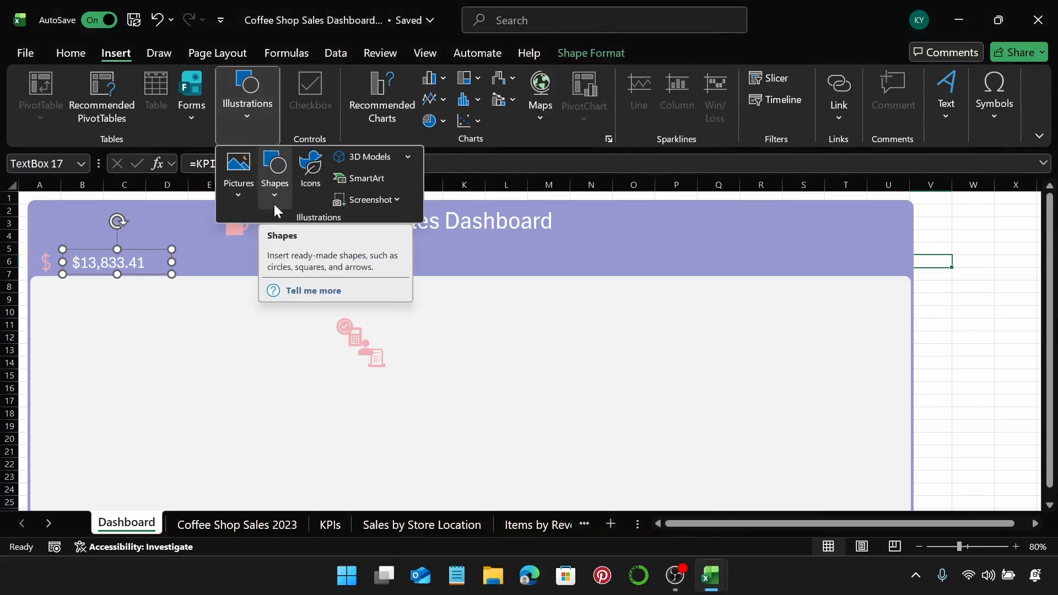
pyautogui.click(272, 204)
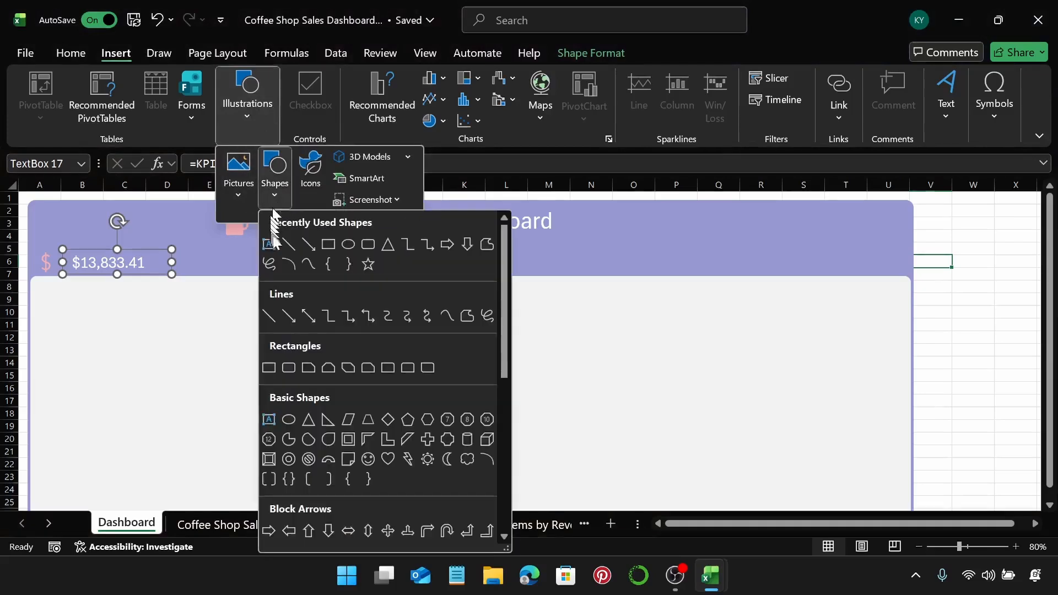
pyautogui.click(274, 236)
pyautogui.moveTo(182, 263); pyautogui.dragTo(264, 279)
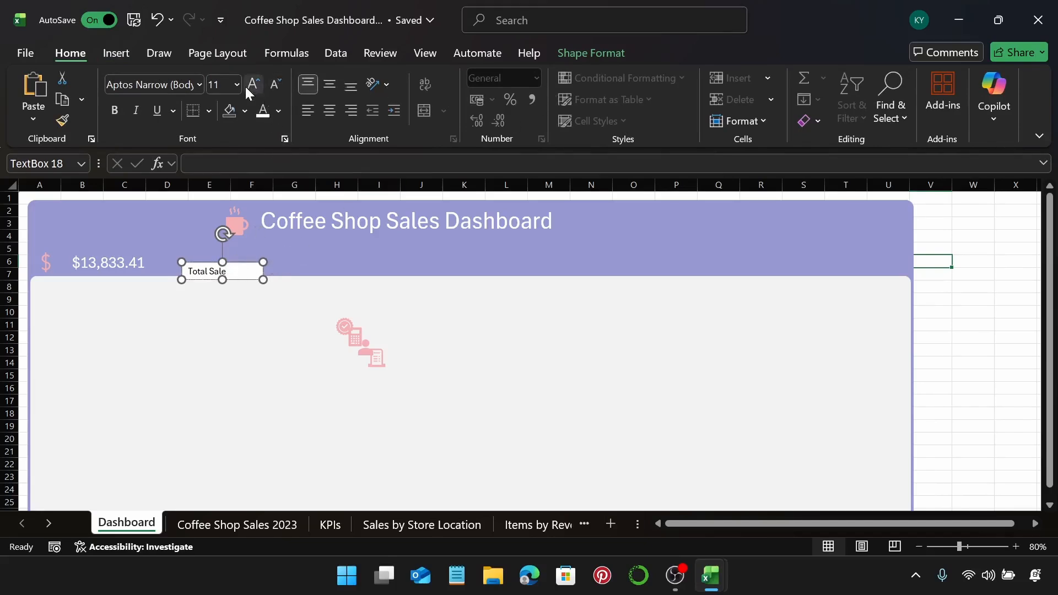
# Set the "Total Sale" label's font size to 12 and its text box to No Fill.
pyautogui.click(226, 85)
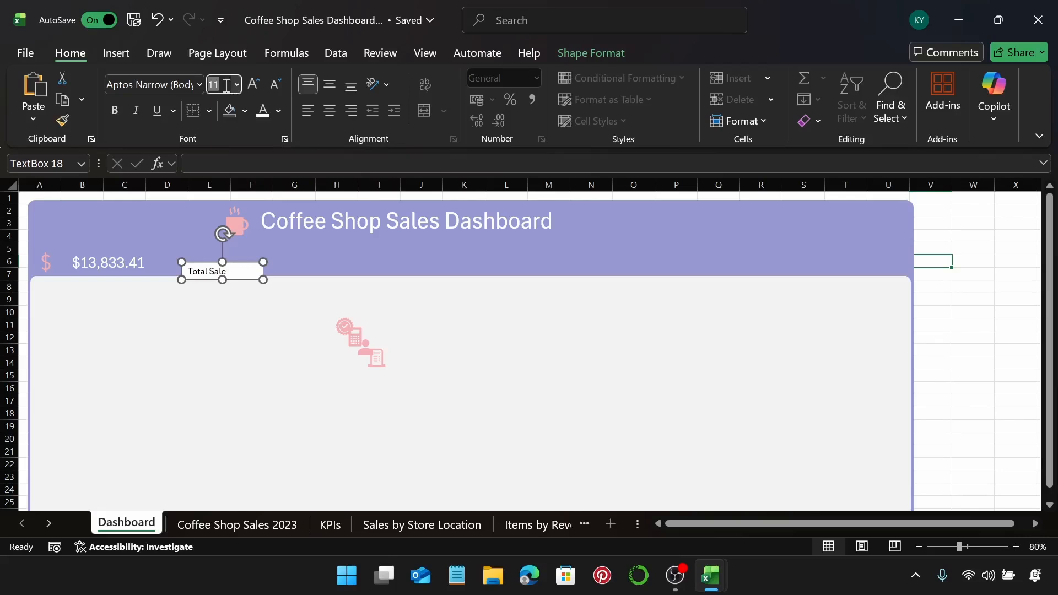
pyautogui.write('12')
pyautogui.press('Return')
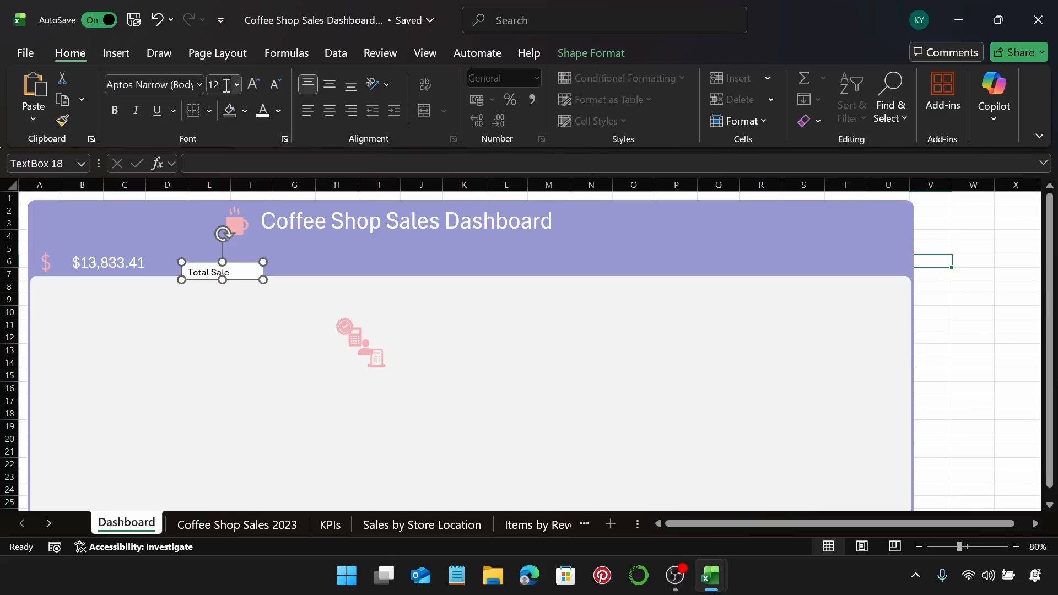
pyautogui.click(595, 55)
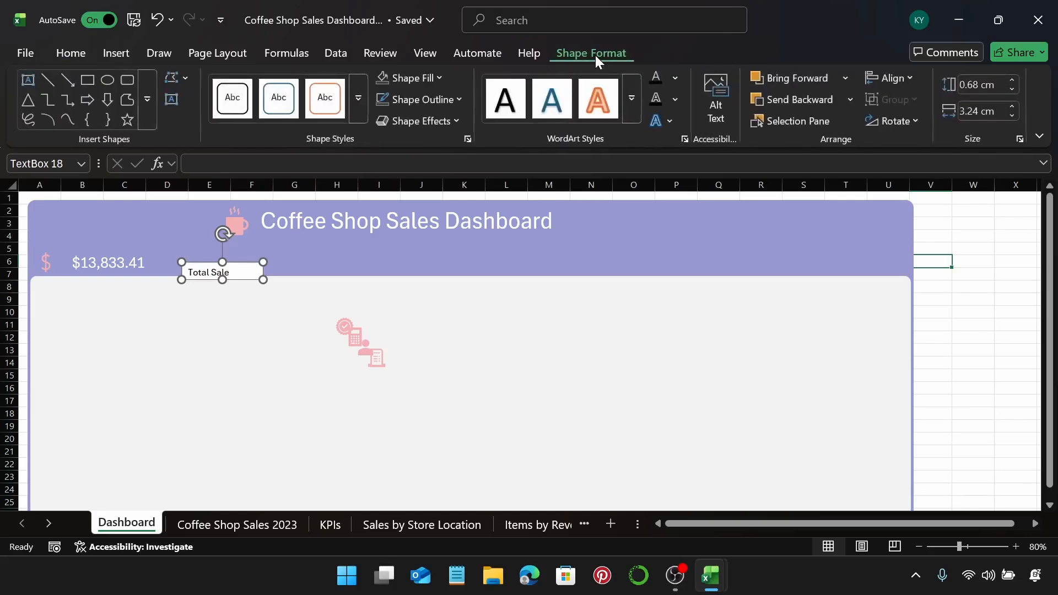
pyautogui.click(386, 77)
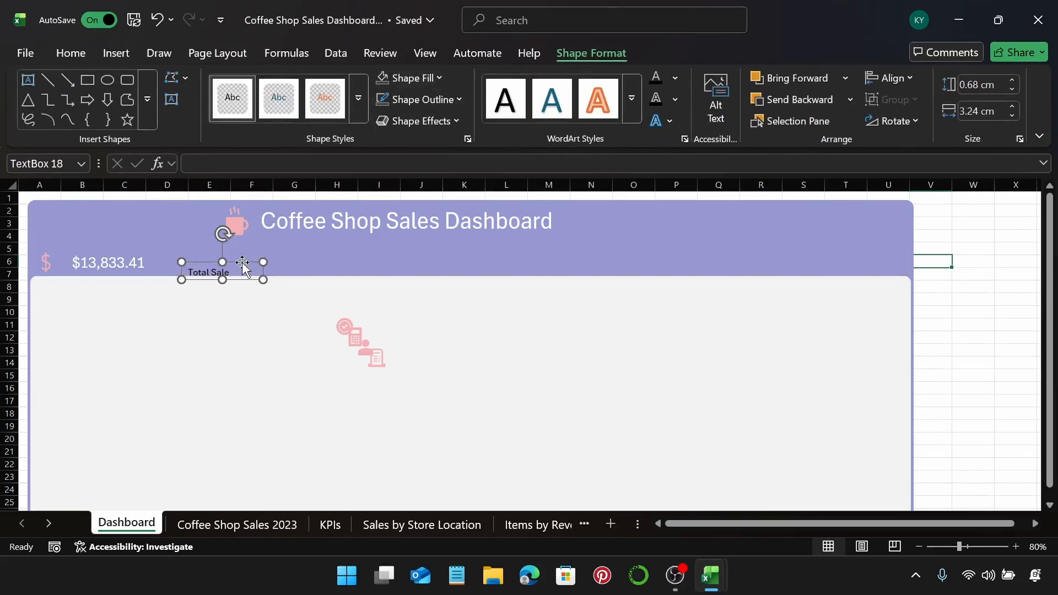
# Move the "Total Sale" label close beside the total sales value and make its font white.
pyautogui.moveTo(243, 262); pyautogui.dragTo(211, 252)
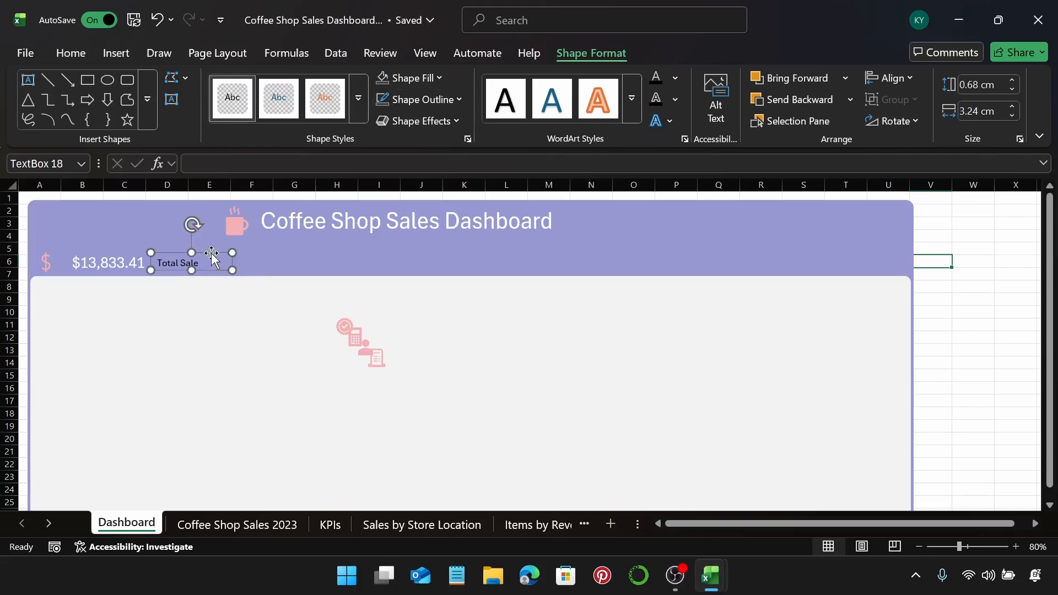
pyautogui.click(82, 51)
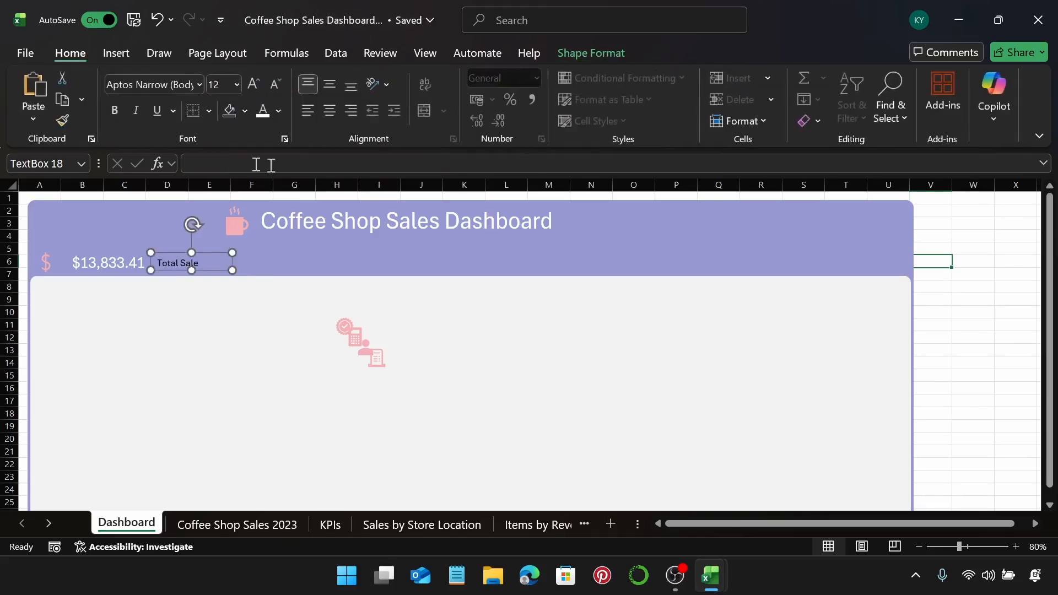
pyautogui.click(266, 115)
# Vertically centre the text inside both the total sales value box and the "Total Sale" label box.
pyautogui.click(116, 268)
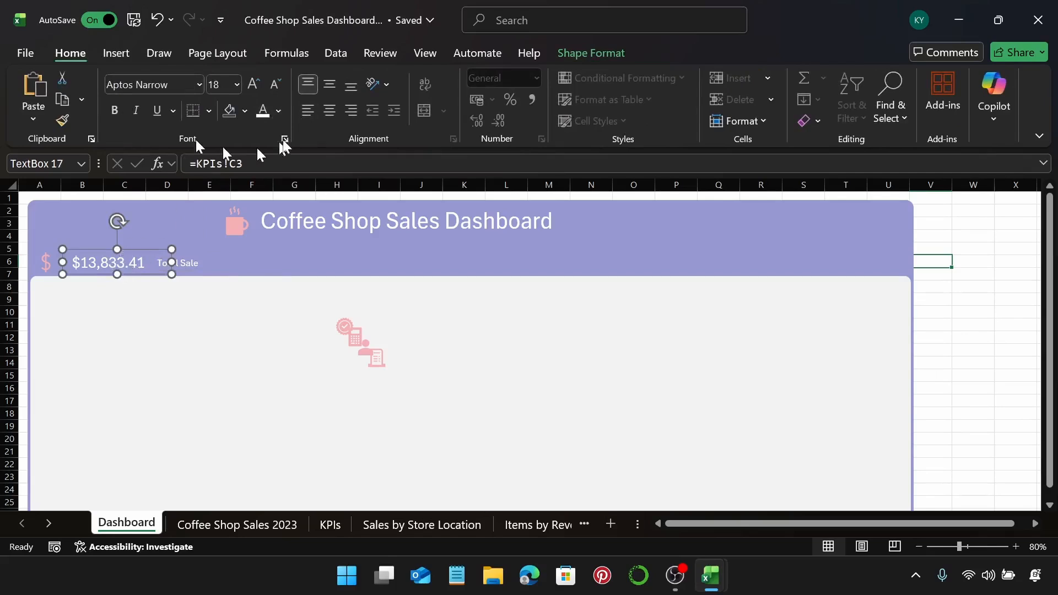
pyautogui.click(329, 86)
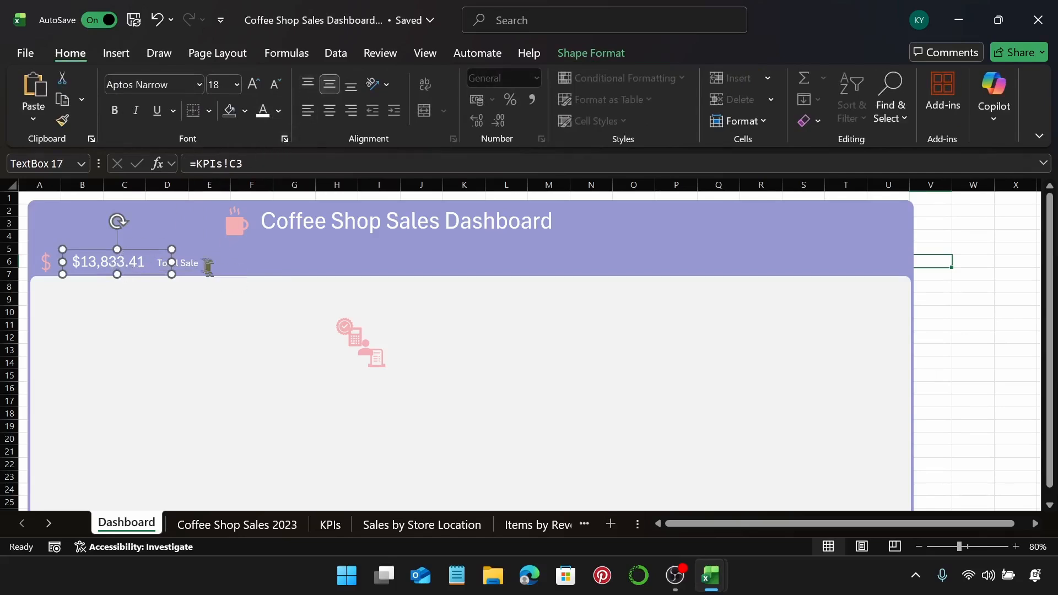
pyautogui.click(193, 262)
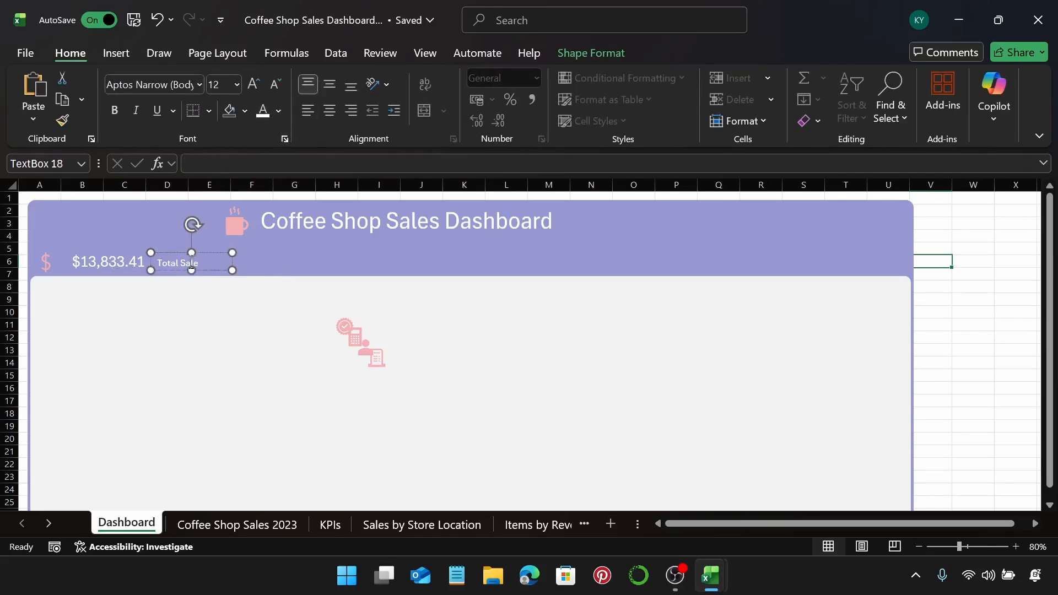
pyautogui.click(329, 86)
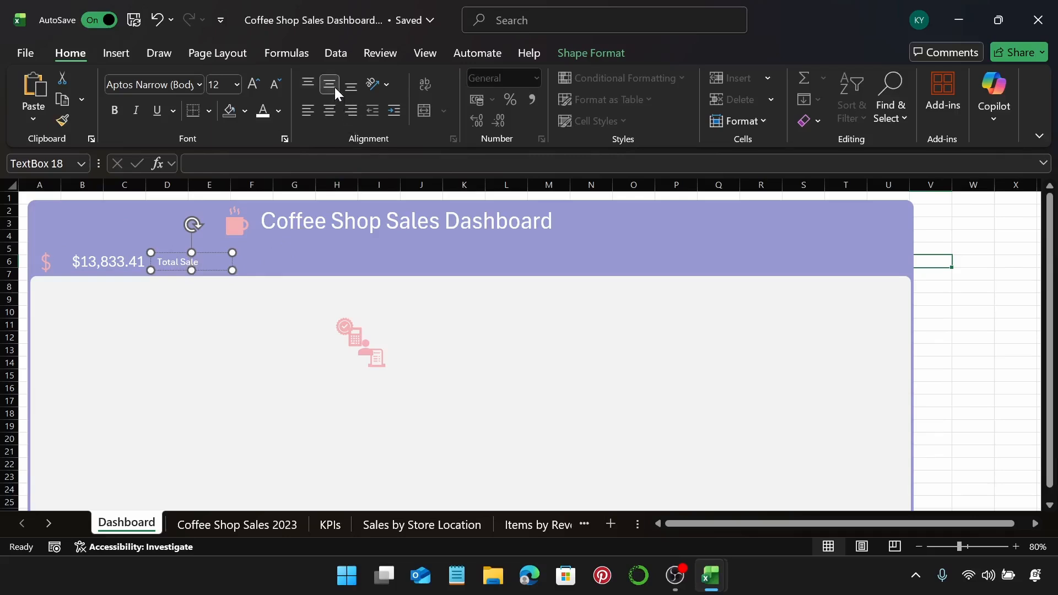
# Narrow the total sales value box and the "Total Sale" label box to fit their text.
pyautogui.click(118, 266)
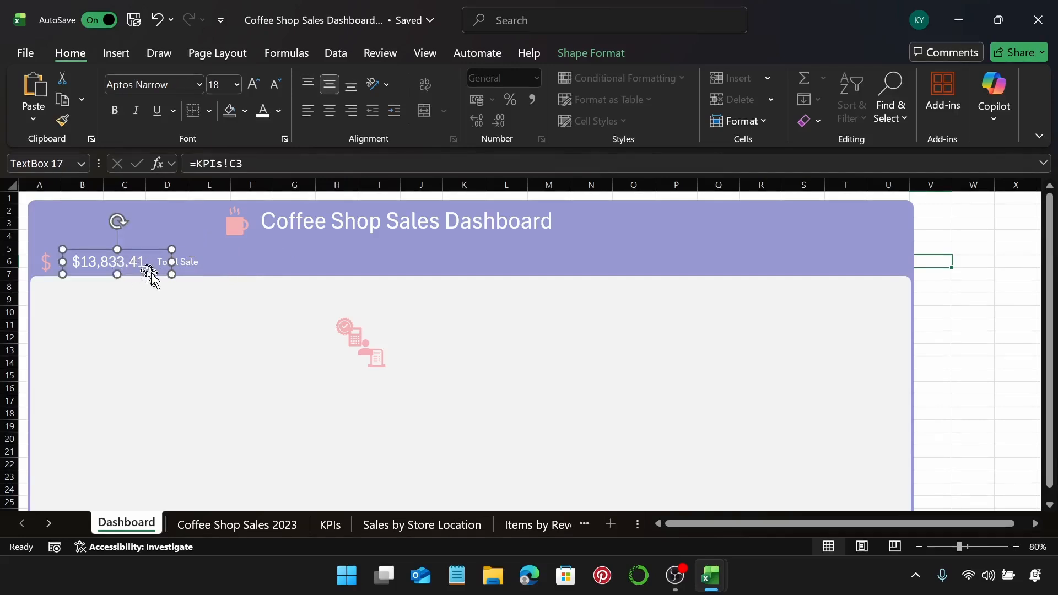
pyautogui.moveTo(171, 264); pyautogui.dragTo(156, 267)
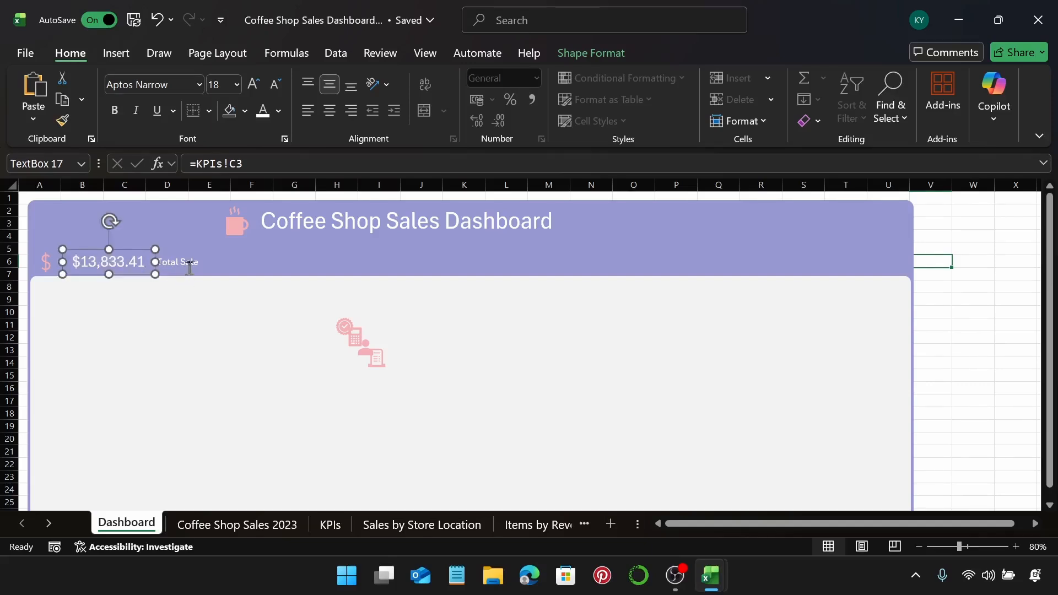
pyautogui.click(183, 268)
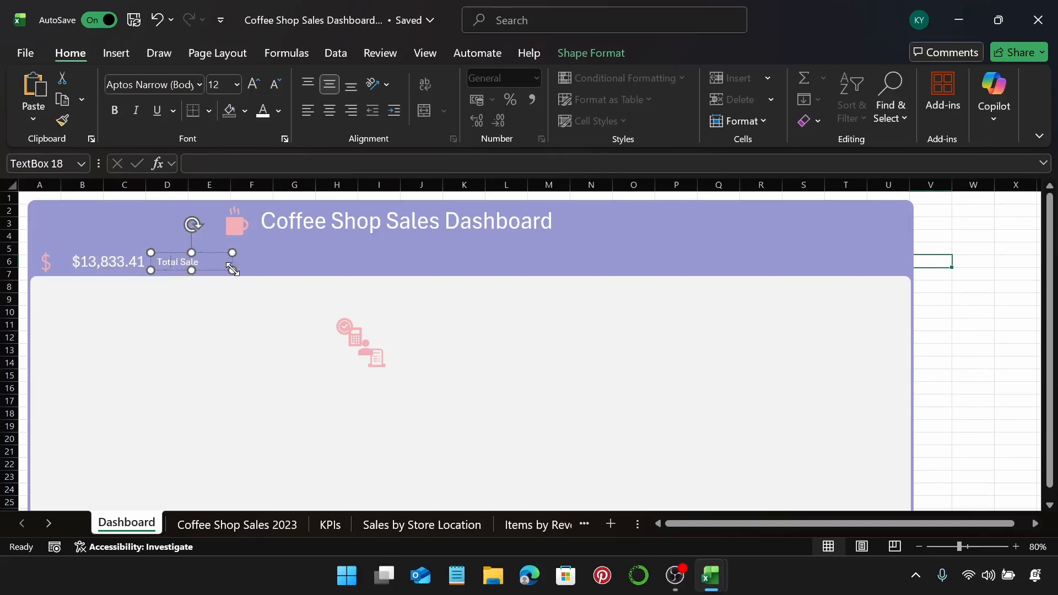
pyautogui.moveTo(232, 269); pyautogui.dragTo(207, 273)
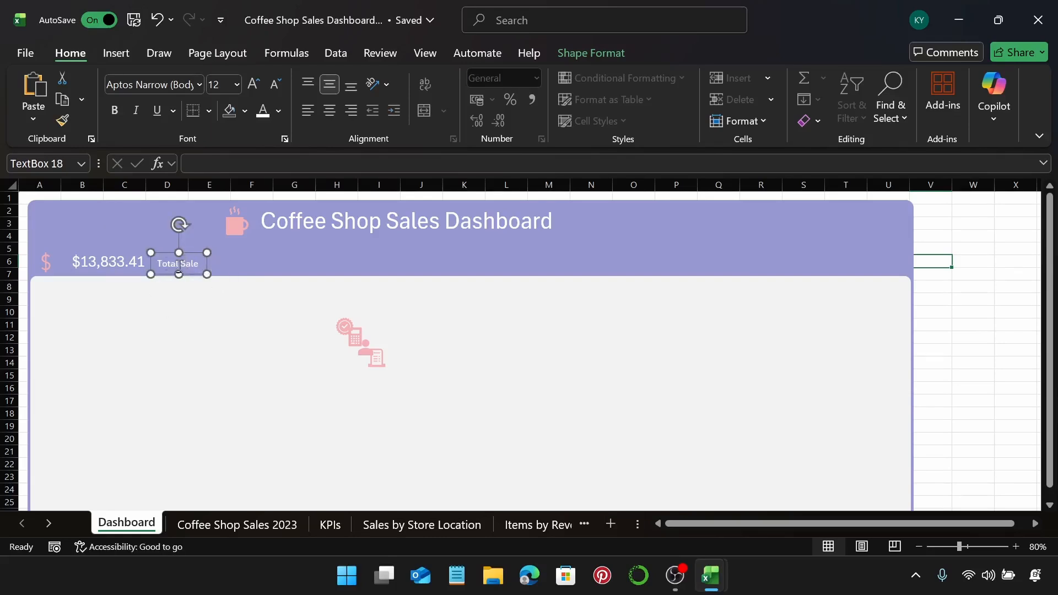
# Shift the total sales value closer to the dollar icon and the "Total Sale" label close beside the value.
pyautogui.click(102, 267)
pyautogui.moveTo(121, 250); pyautogui.dragTo(108, 251)
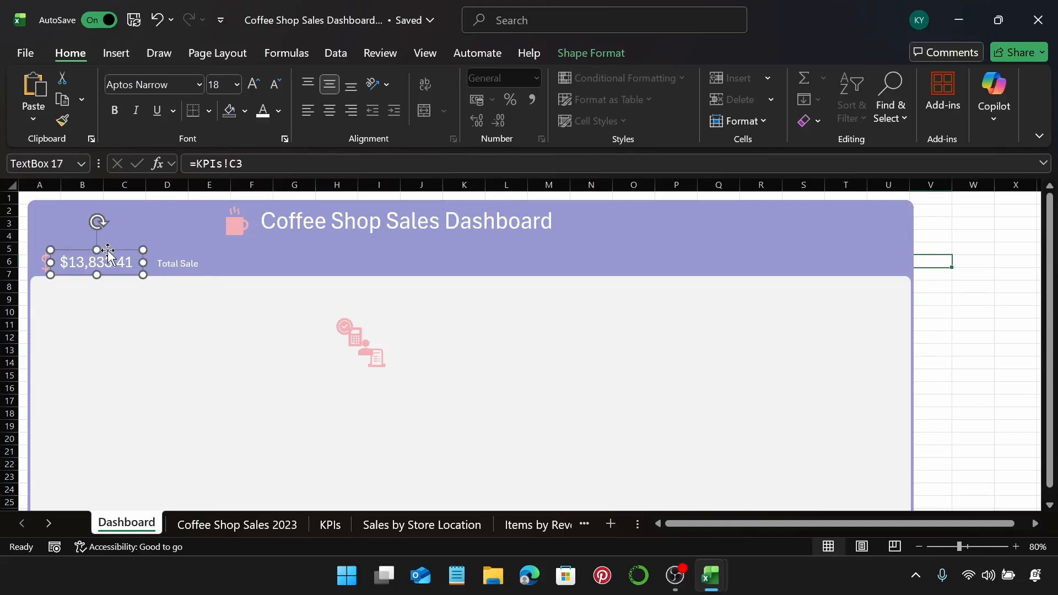
pyautogui.click(171, 263)
pyautogui.moveTo(191, 252); pyautogui.dragTo(177, 253)
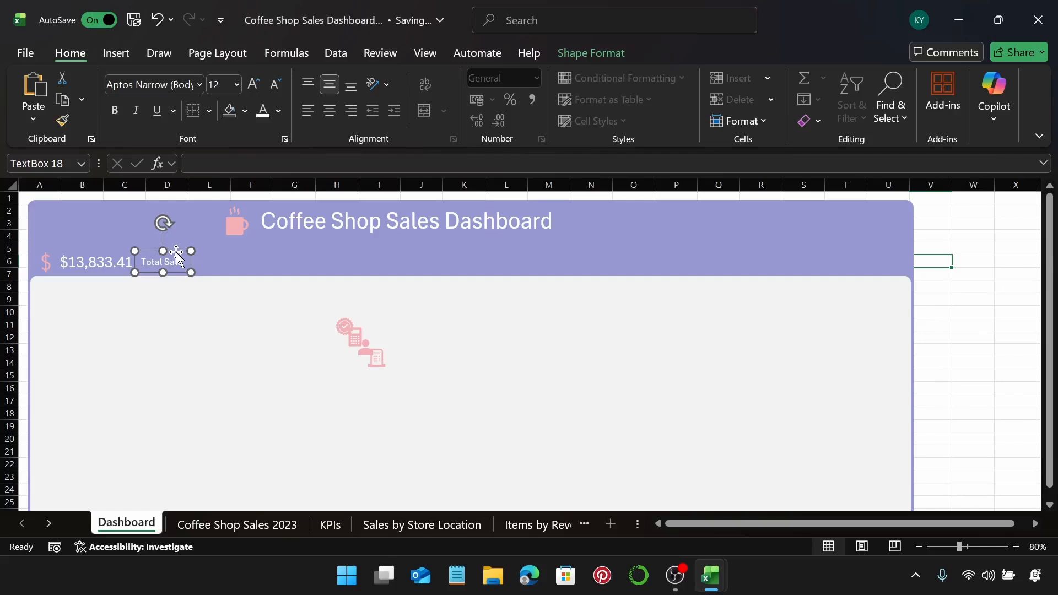
# Duplicate the total sales value and its label together four times, spacing the copies in a row across the header.
pyautogui.keyDown('shift'); pyautogui.click(119, 262); pyautogui.keyUp('shift')
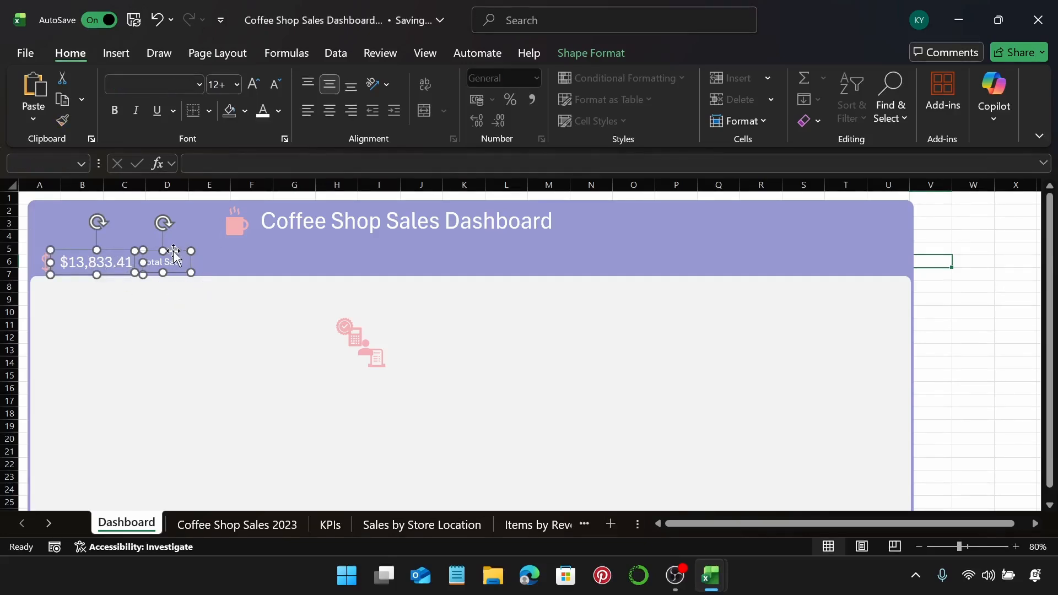
pyautogui.moveTo(176, 255); pyautogui.dragTo(342, 255)
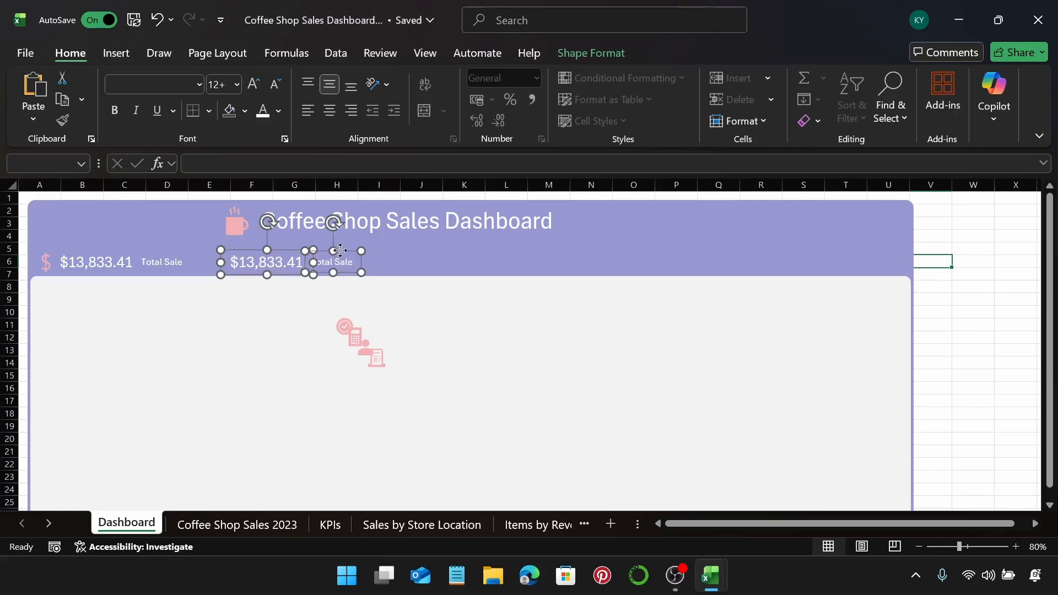
pyautogui.moveTo(340, 251); pyautogui.dragTo(827, 243)
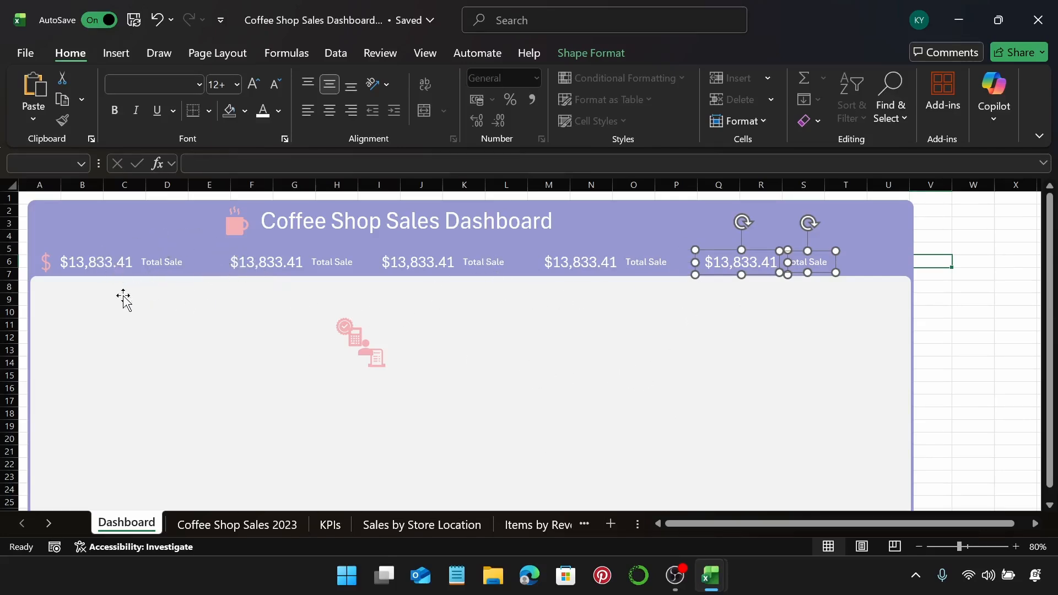
pyautogui.press('Escape')
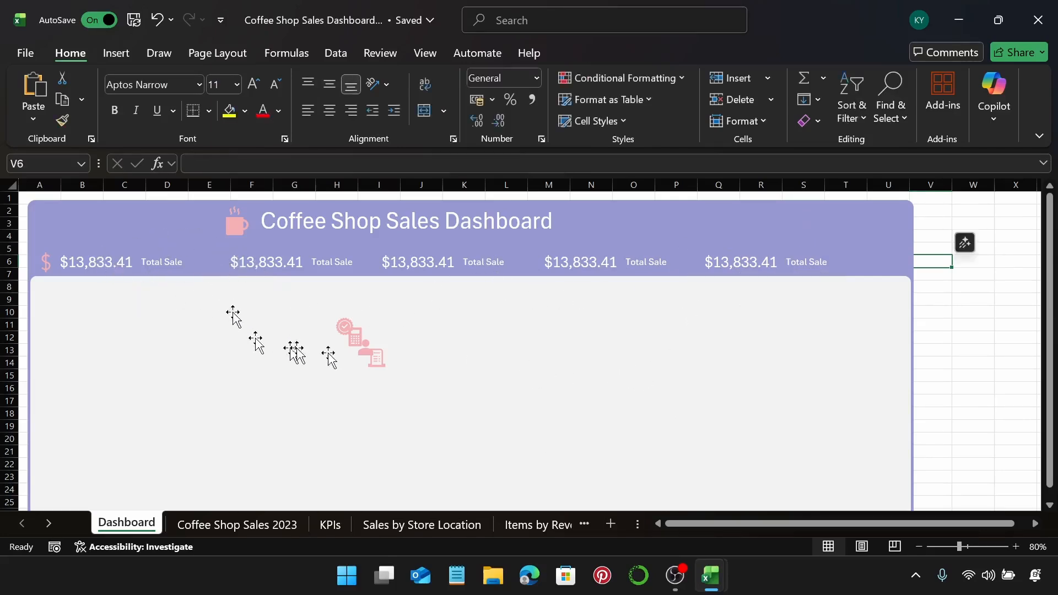
pyautogui.click(82, 262)
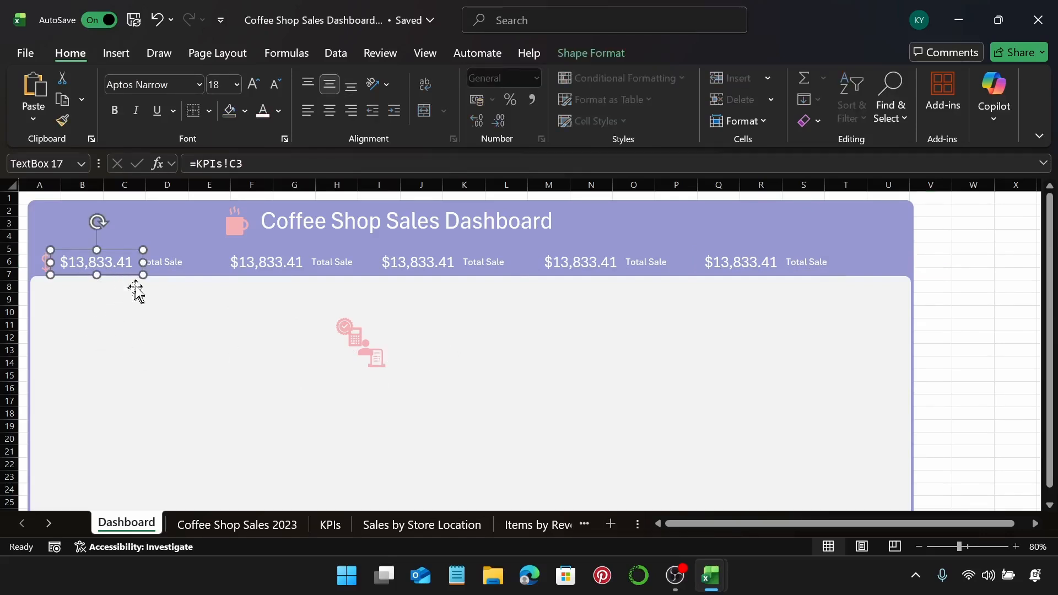
pyautogui.keyDown('shift'); pyautogui.click(45, 264); pyautogui.keyUp('shift')
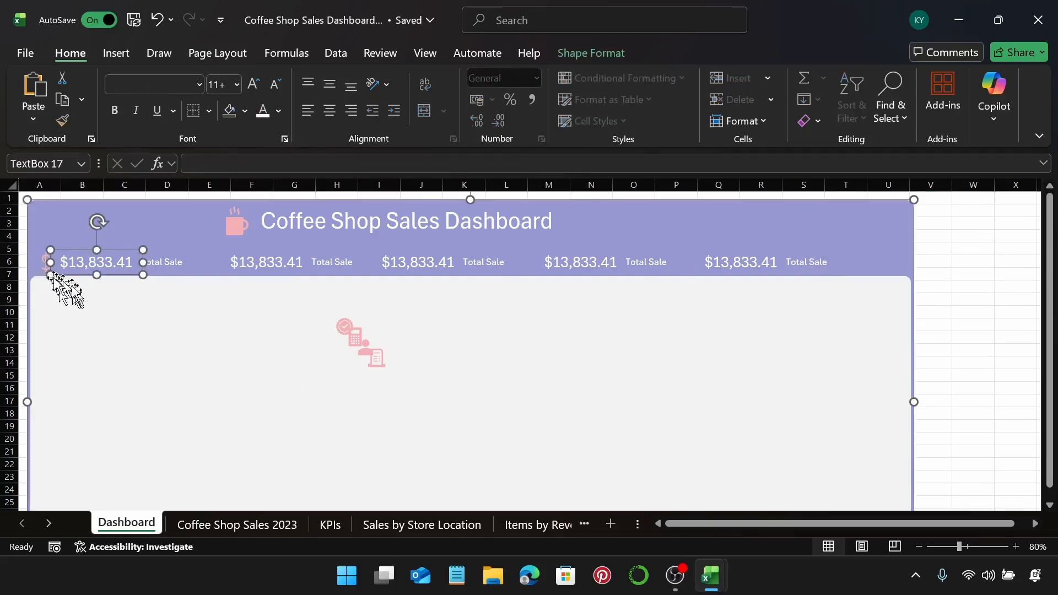
pyautogui.press('Escape')
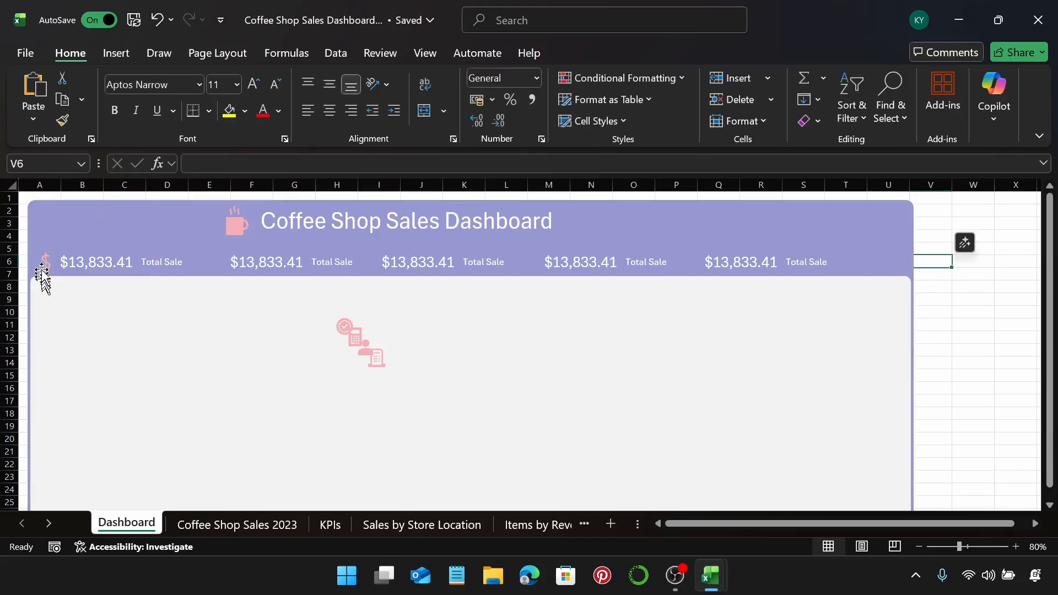
# Align the dollar icon, the first total sales value and its label with Align Middle.
pyautogui.click(45, 268)
pyautogui.click(45, 265)
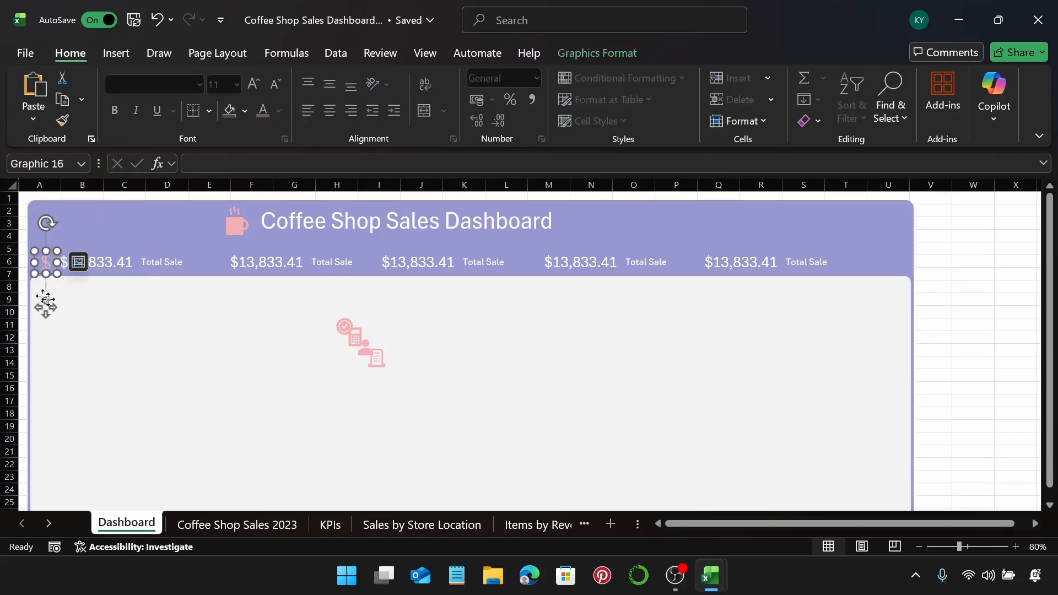
pyautogui.keyDown('shift'); pyautogui.click(94, 262); pyautogui.keyUp('shift')
pyautogui.keyDown('shift'); pyautogui.click(166, 264); pyautogui.keyUp('shift')
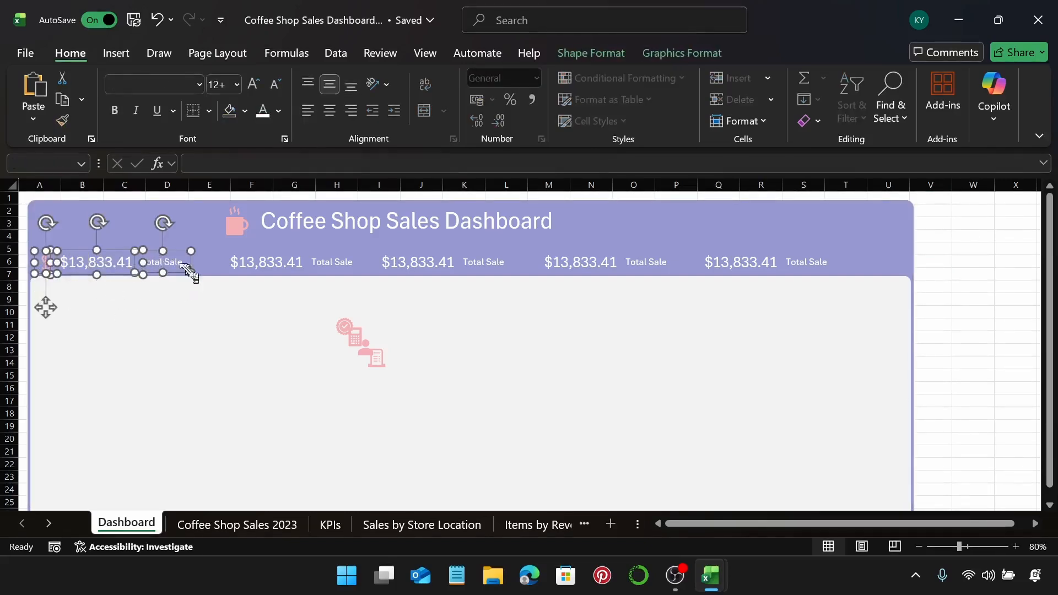
pyautogui.click(594, 55)
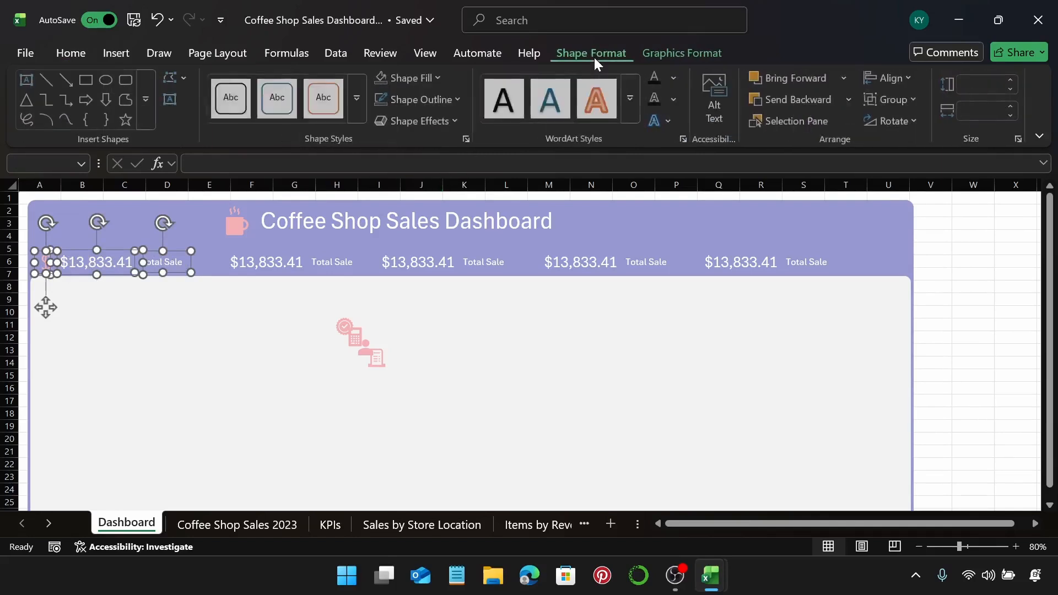
pyautogui.click(892, 77)
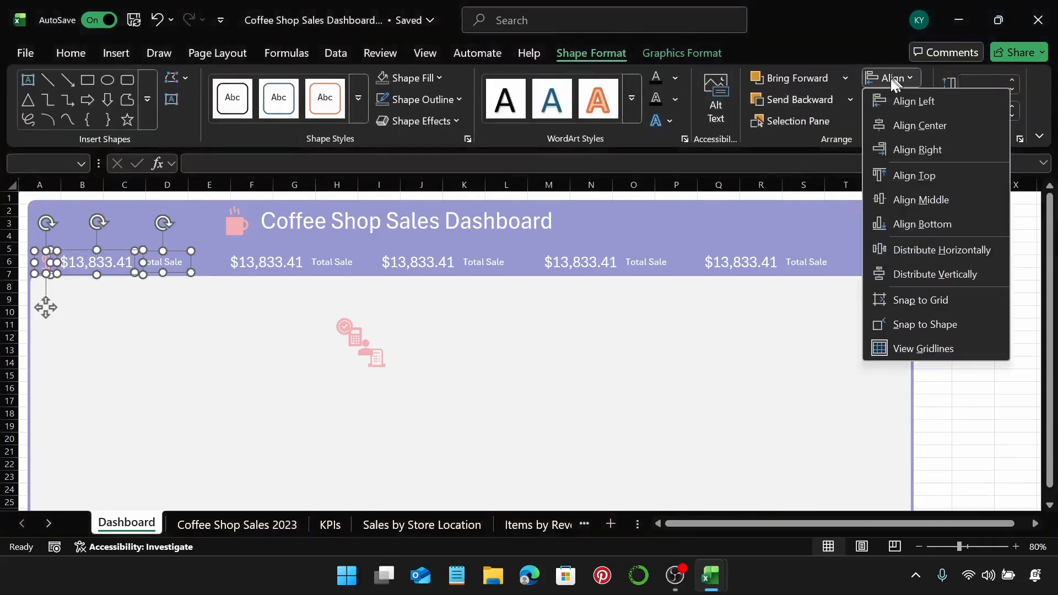
pyautogui.click(933, 199)
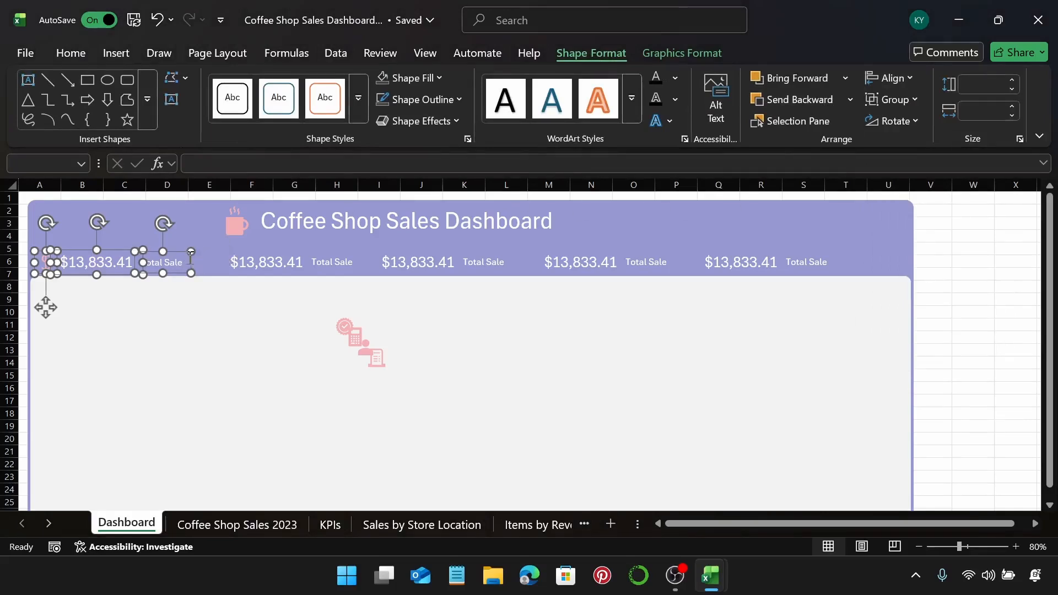
# Group the dollar icon, total sales value and label into one object.
pyautogui.rightClick(148, 252)
pyautogui.moveTo(243, 312)
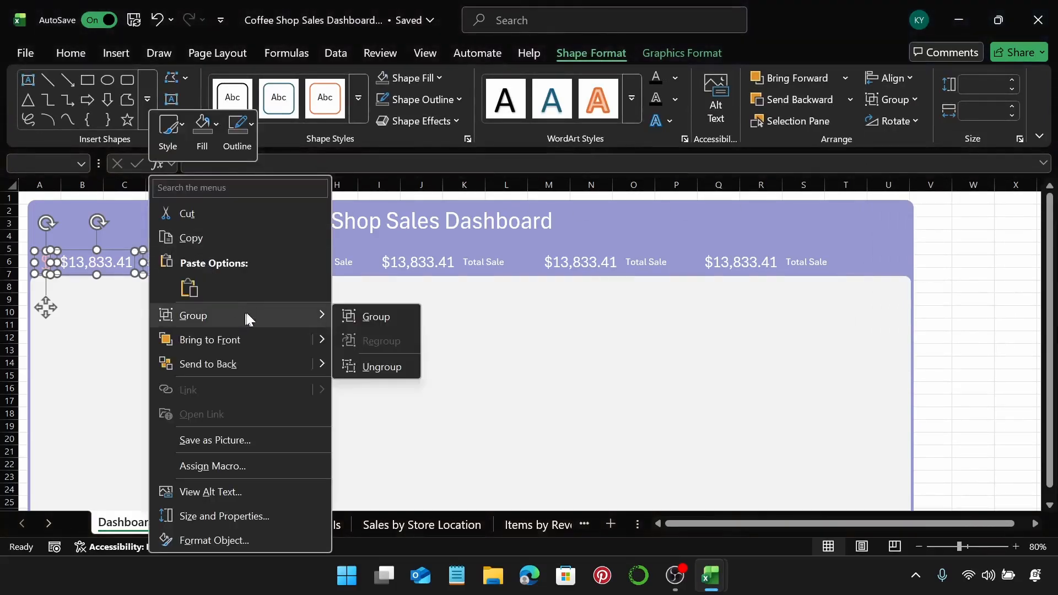
pyautogui.click(363, 320)
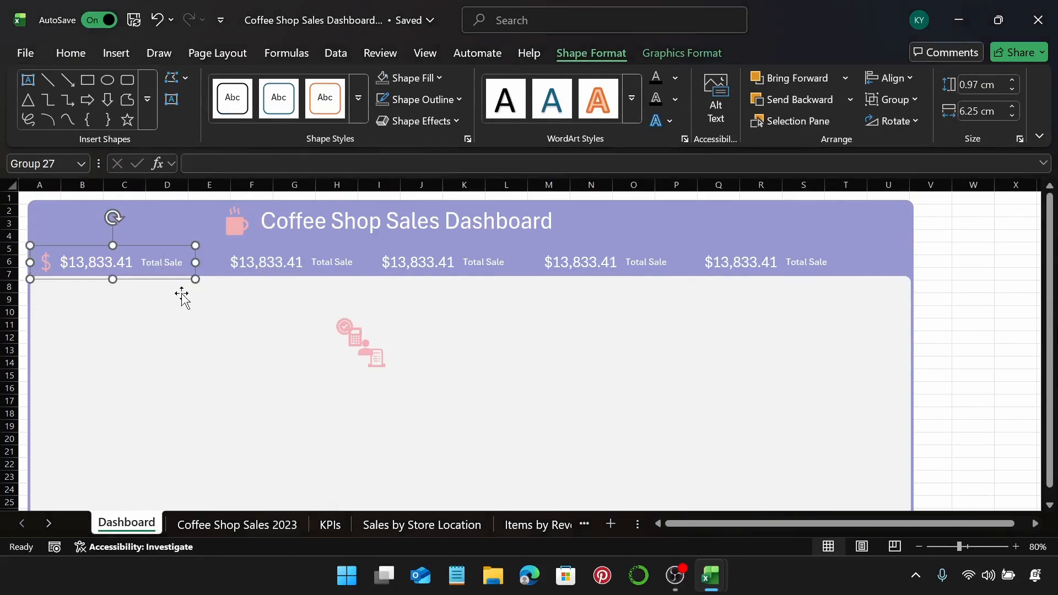
# Move the receipt icon from the grey panel into the header, just before the second KPI value.
pyautogui.click(378, 362)
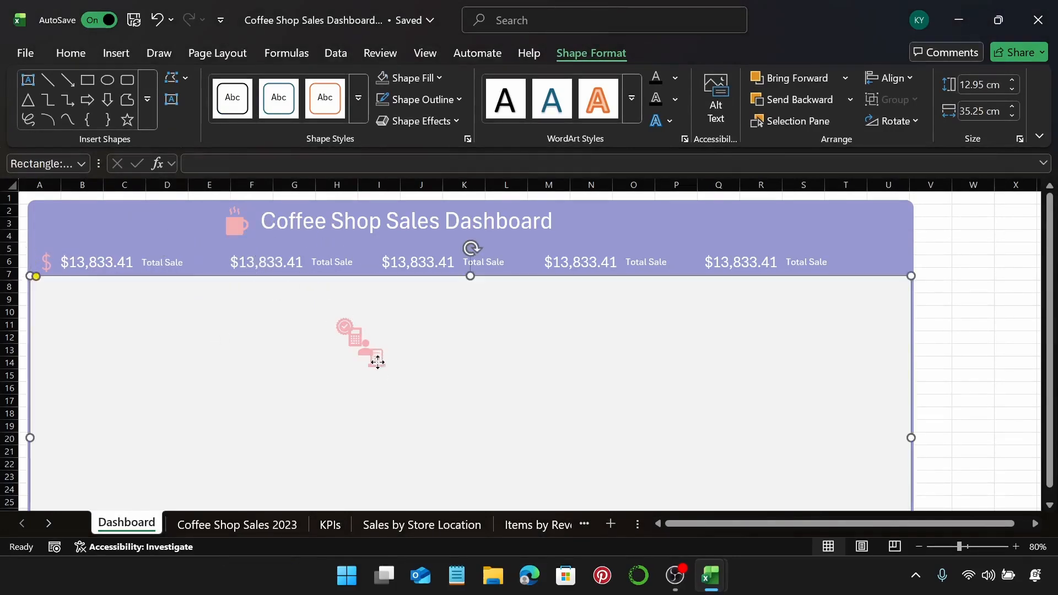
pyautogui.moveTo(374, 364); pyautogui.dragTo(374, 363)
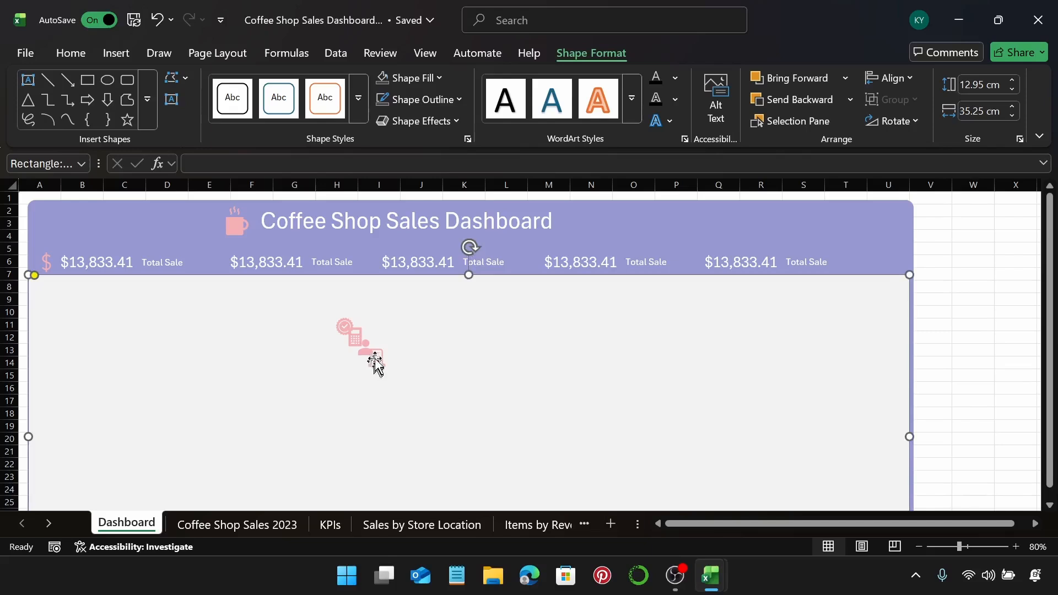
pyautogui.click(375, 364)
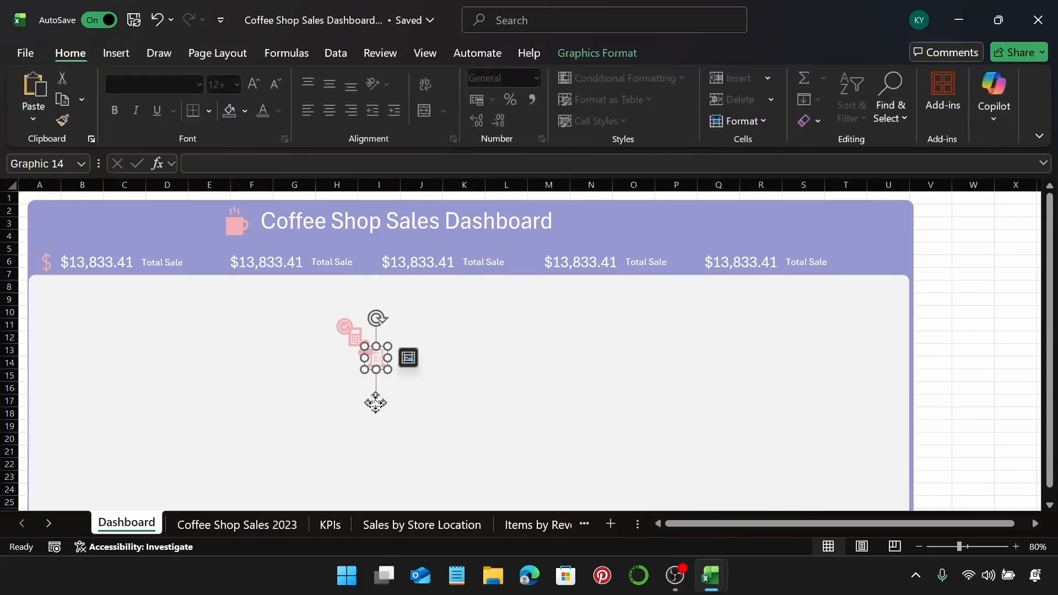
pyautogui.moveTo(375, 404); pyautogui.dragTo(208, 306)
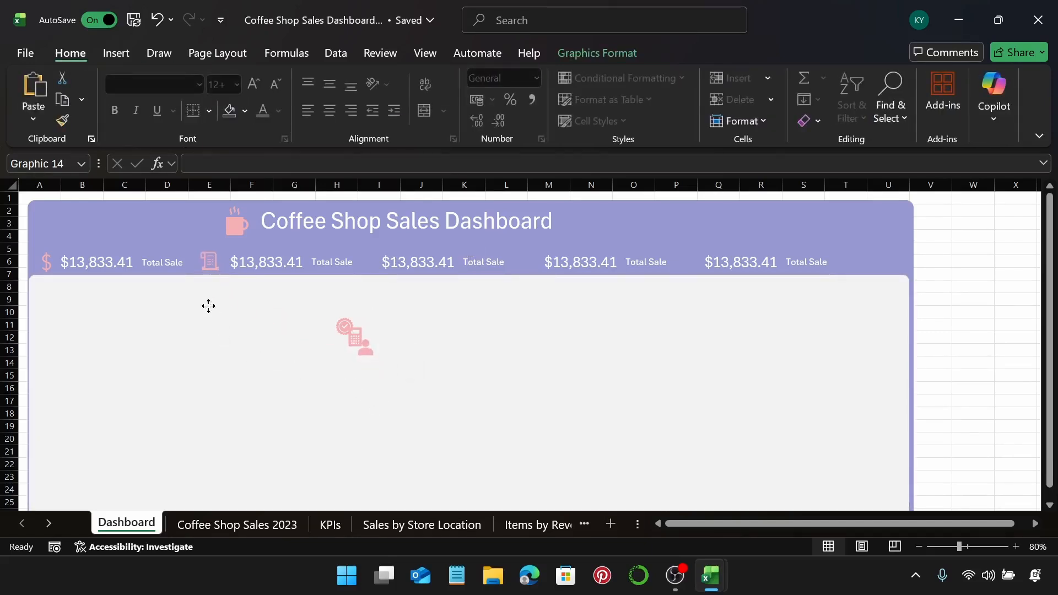
# Link the second KPI value in the header to the number of transactions in cell D3 of the KPIs sheet.
pyautogui.click(267, 265)
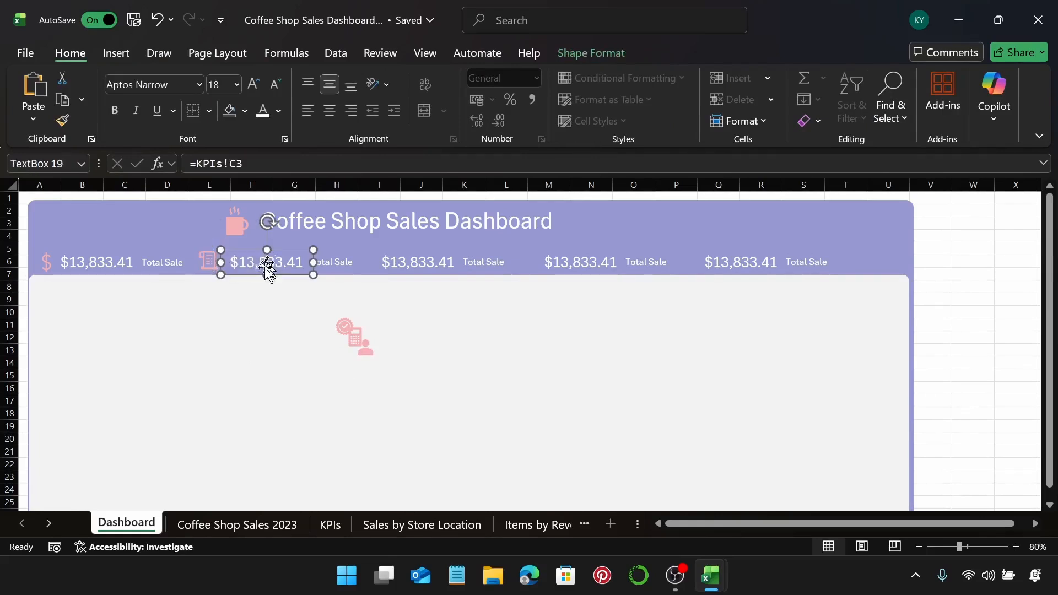
pyautogui.click(261, 163)
pyautogui.press('BackSpace')
pyautogui.press('BackSpace')
pyautogui.press('BackSpace')
pyautogui.press('BackSpace')
pyautogui.press('BackSpace')
pyautogui.press('BackSpace')
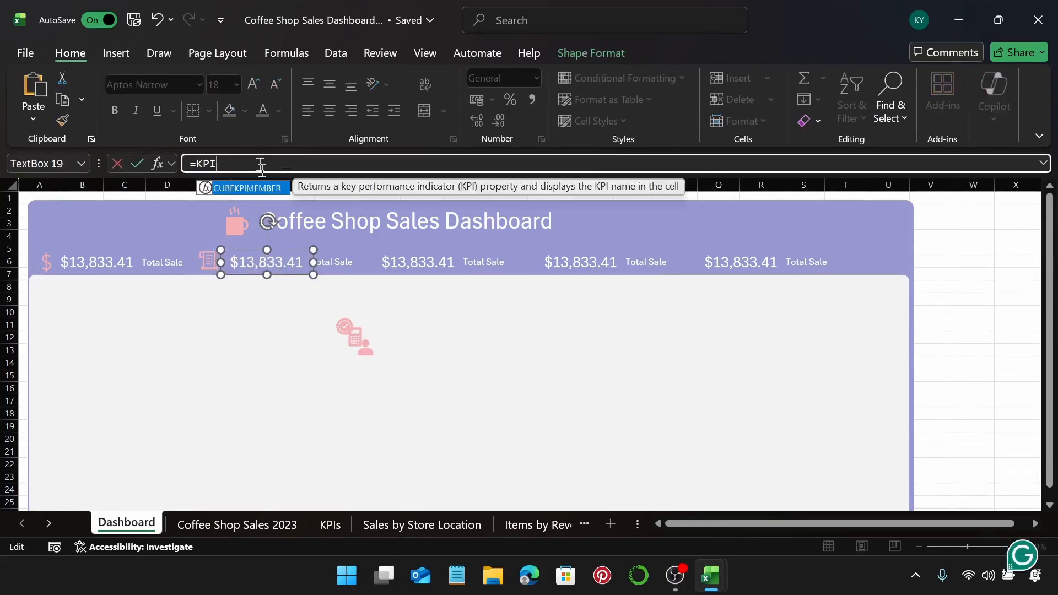
pyautogui.press('BackSpace')
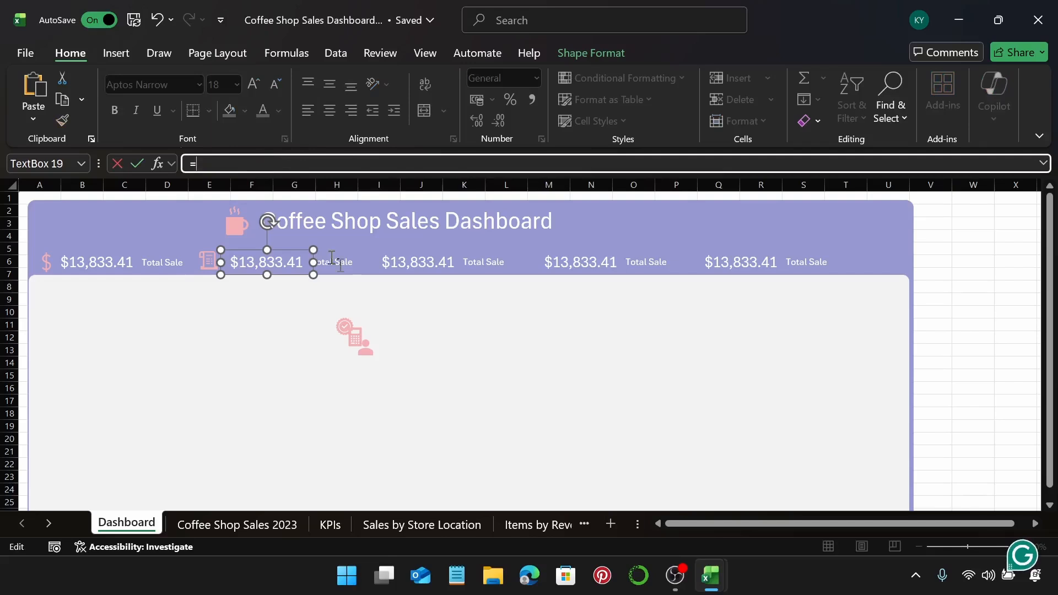
pyautogui.click(339, 530)
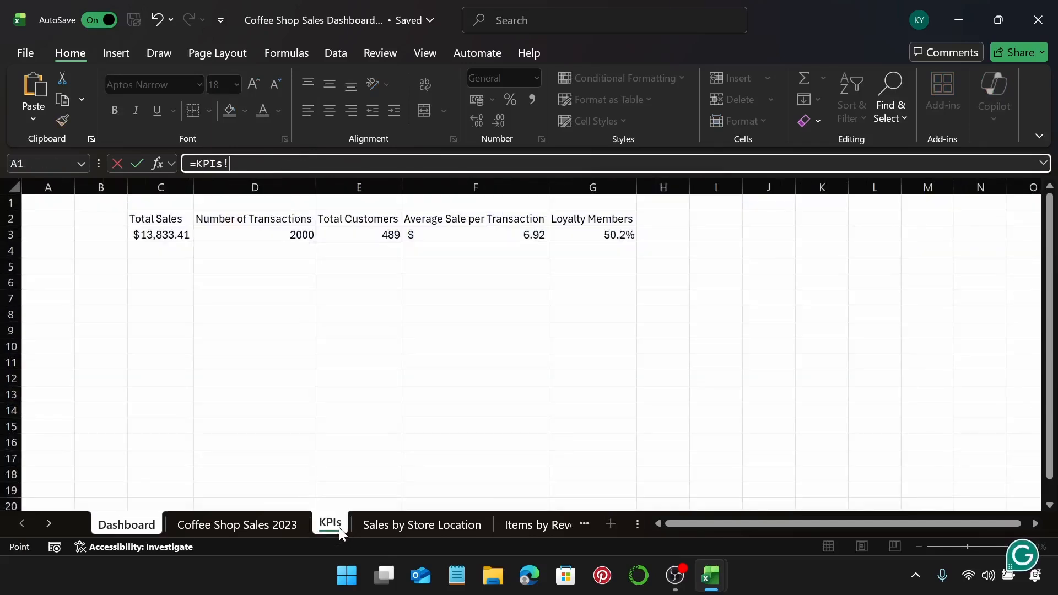
pyautogui.click(246, 235)
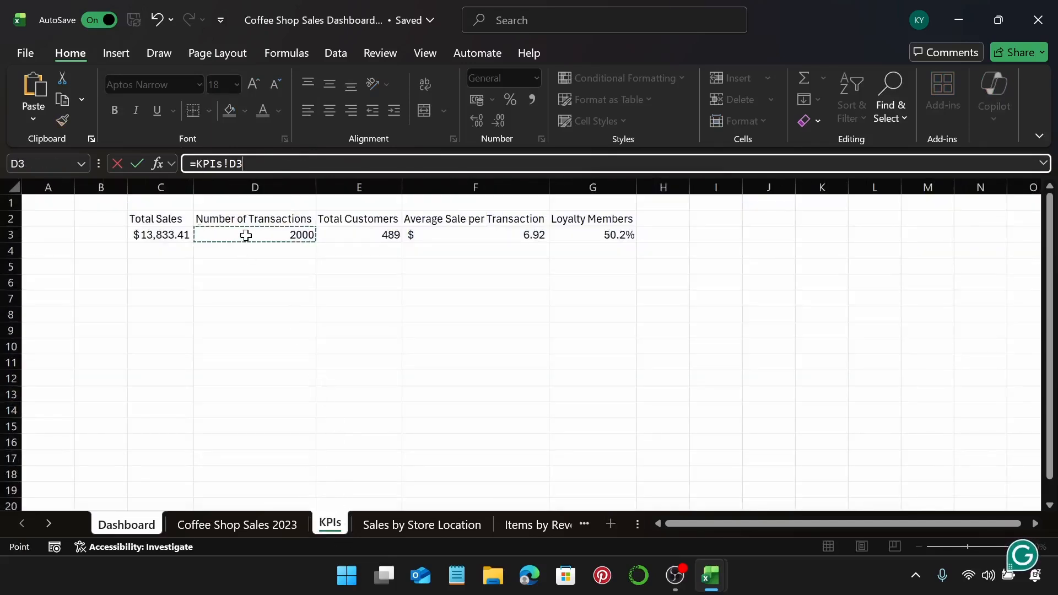
pyautogui.press('Return')
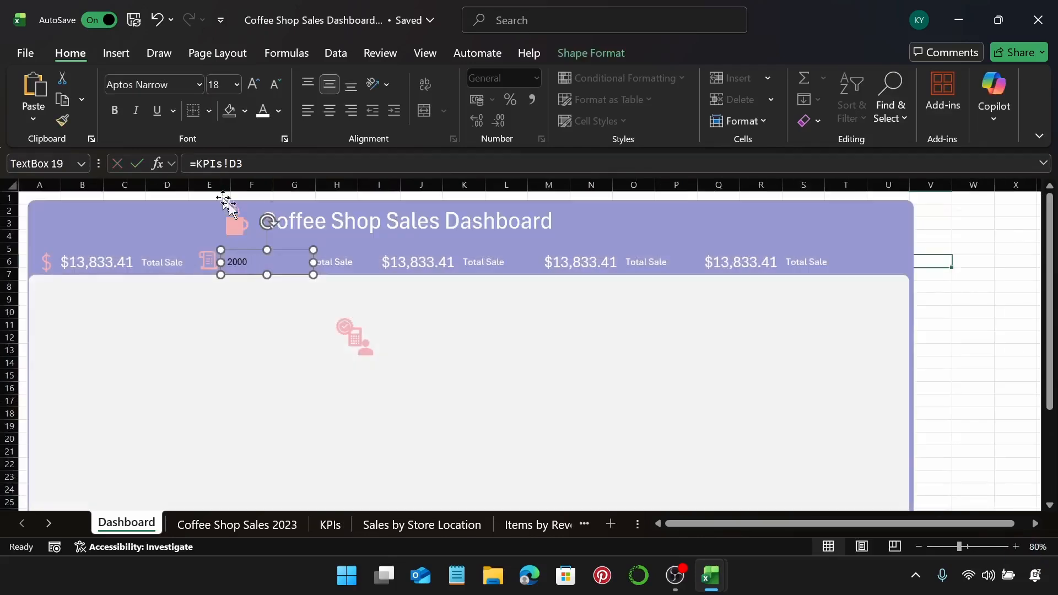
# Format the transactions value at font size 18 in white and narrow its text box to fit the number.
pyautogui.click(231, 92)
pyautogui.press('Return')
pyautogui.click(230, 92)
pyautogui.press('Return')
pyautogui.click(265, 117)
pyautogui.moveTo(313, 267); pyautogui.dragTo(275, 272)
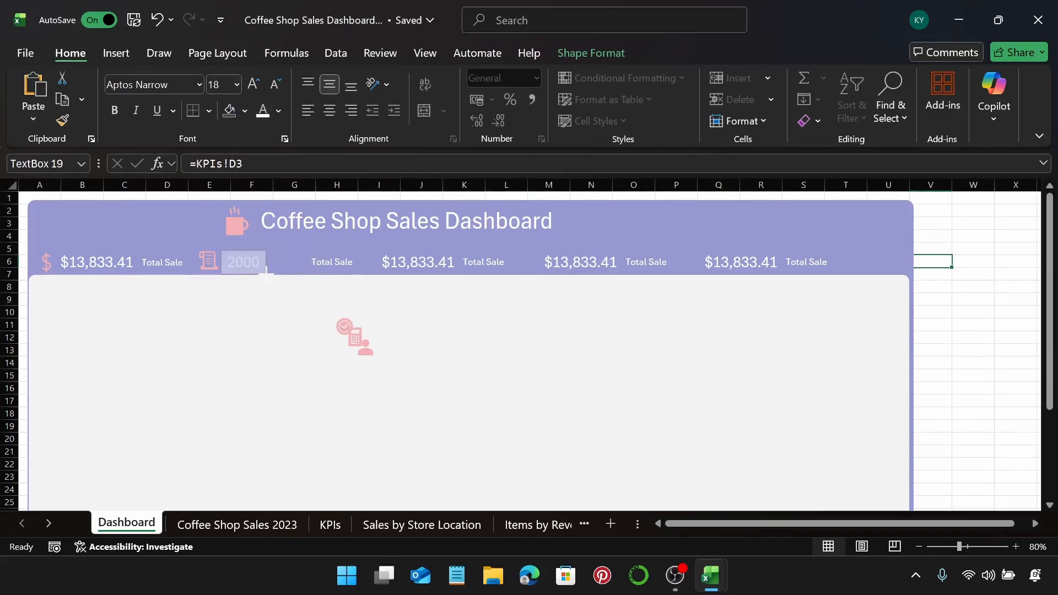
pyautogui.moveTo(268, 275); pyautogui.dragTo(268, 275)
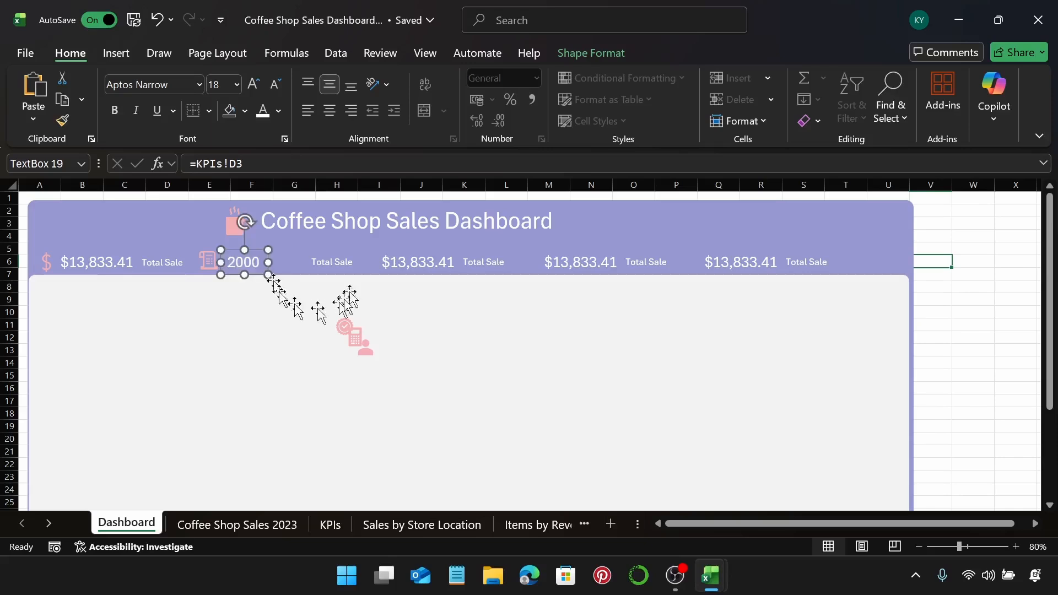
# Change the second KPI's label to "Transactions", fit its text box to one line and place it right beside the value.
pyautogui.click(332, 266)
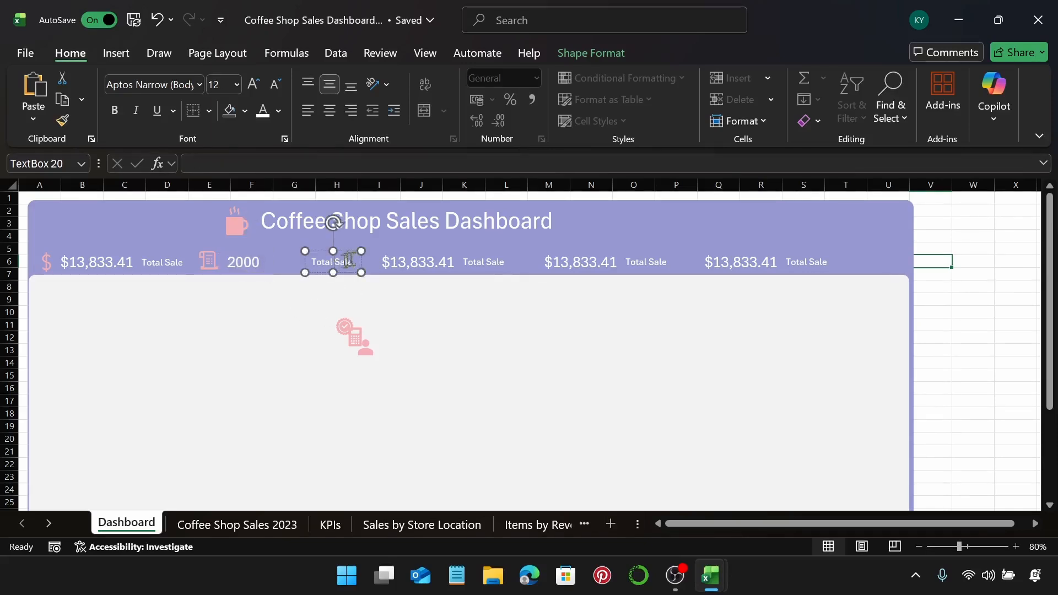
pyautogui.moveTo(356, 263); pyautogui.dragTo(298, 263)
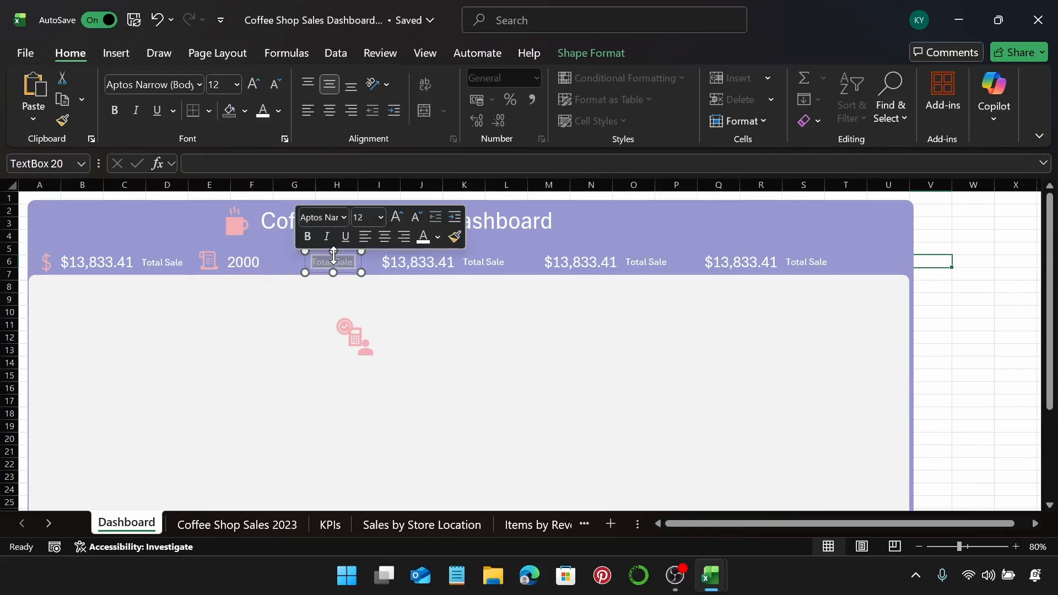
pyautogui.write('Tran')
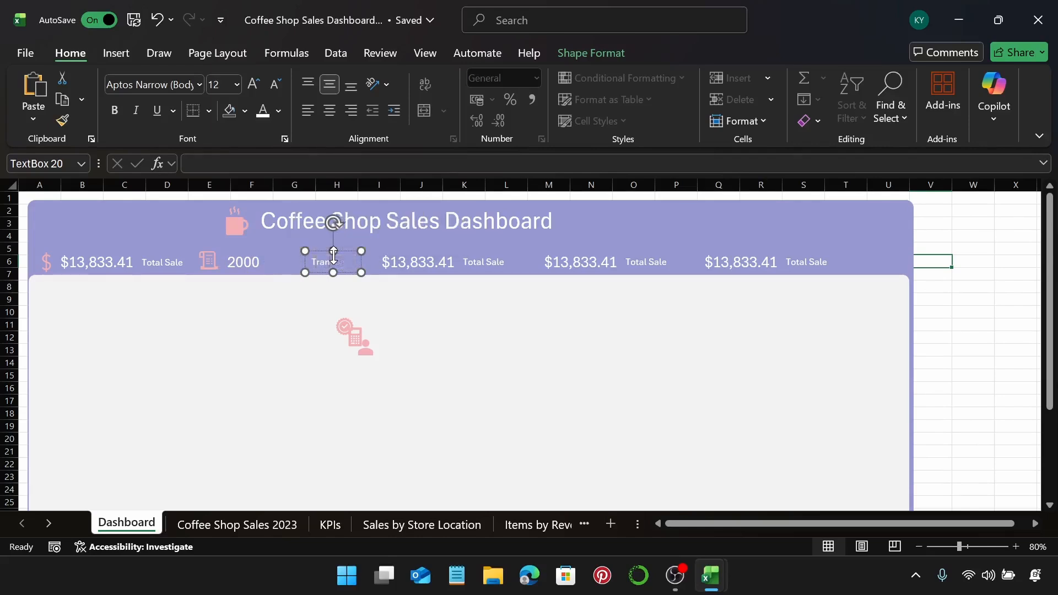
pyautogui.write('sactions')
pyautogui.moveTo(362, 273); pyautogui.dragTo(320, 254)
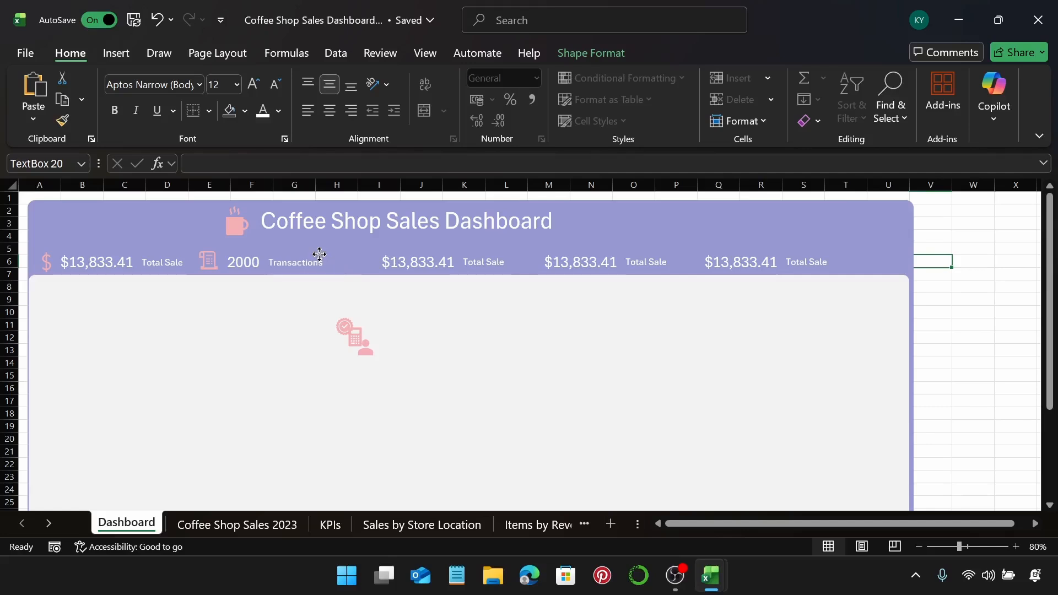
pyautogui.moveTo(319, 254); pyautogui.dragTo(319, 254)
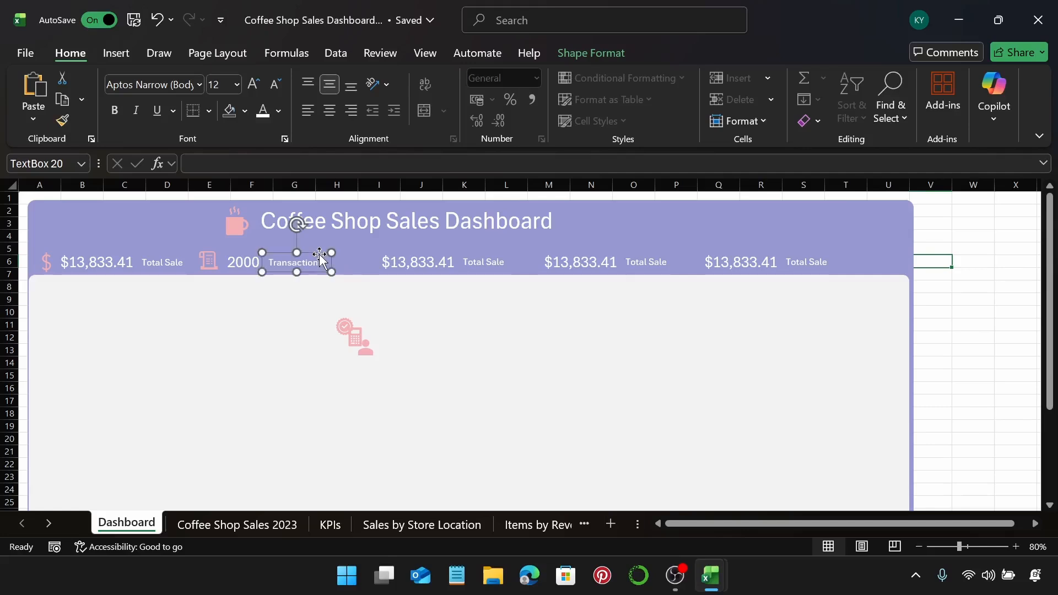
# Align the receipt icon, transactions value and Transactions label with Align Middle.
pyautogui.click(210, 263)
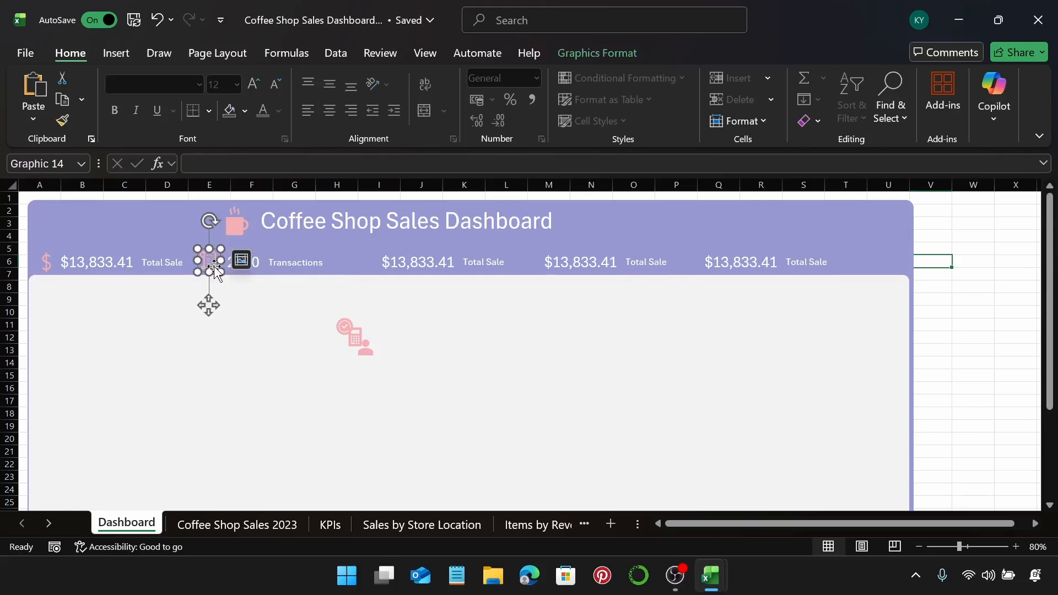
pyautogui.keyDown('shift'); pyautogui.click(257, 263); pyautogui.keyUp('shift')
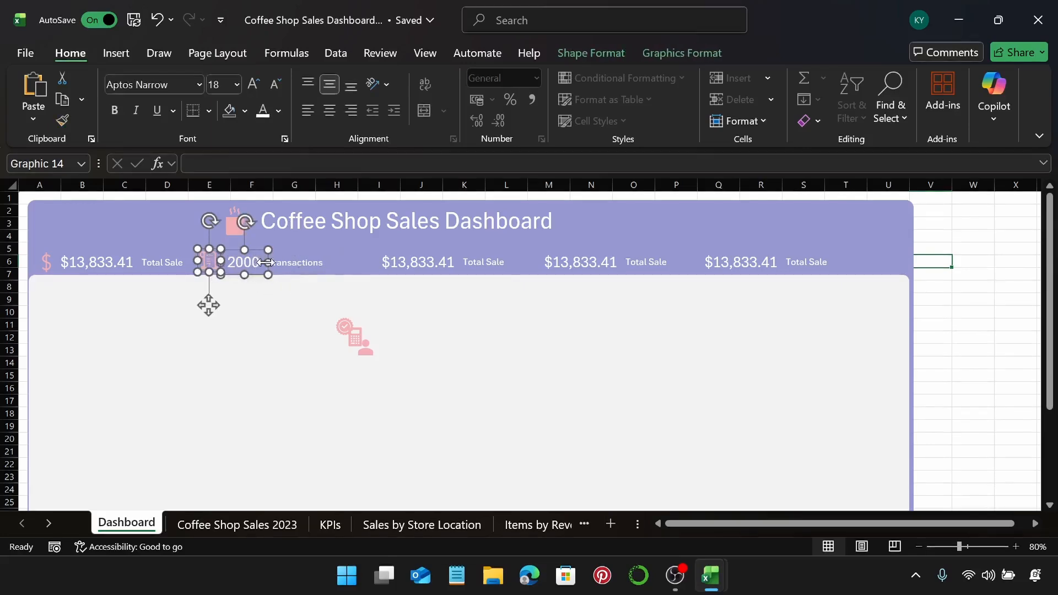
pyautogui.keyDown('shift'); pyautogui.click(294, 262); pyautogui.keyUp('shift')
pyautogui.click(590, 53)
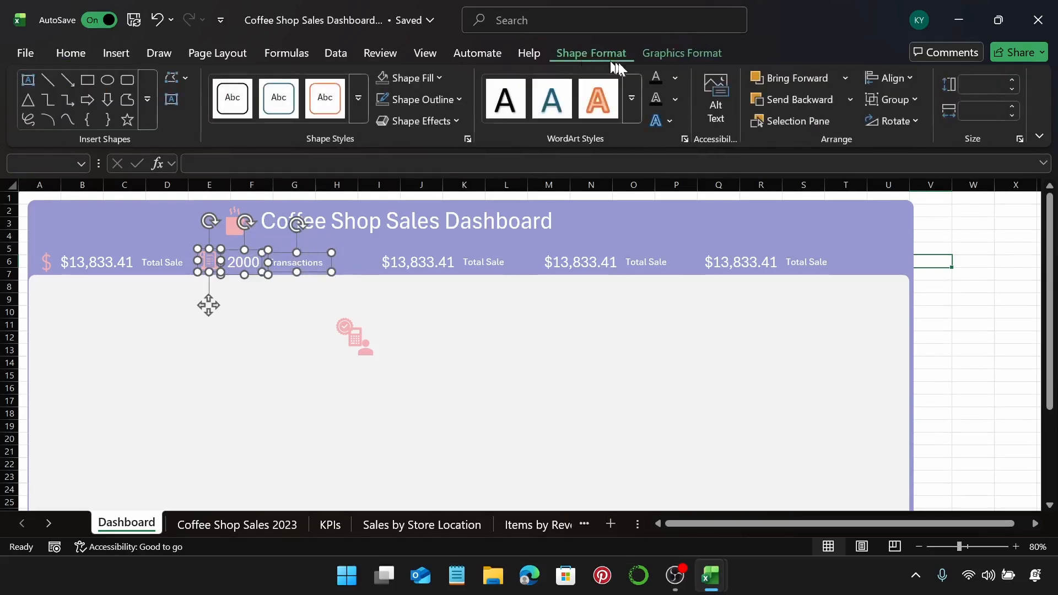
pyautogui.click(888, 78)
pyautogui.click(917, 199)
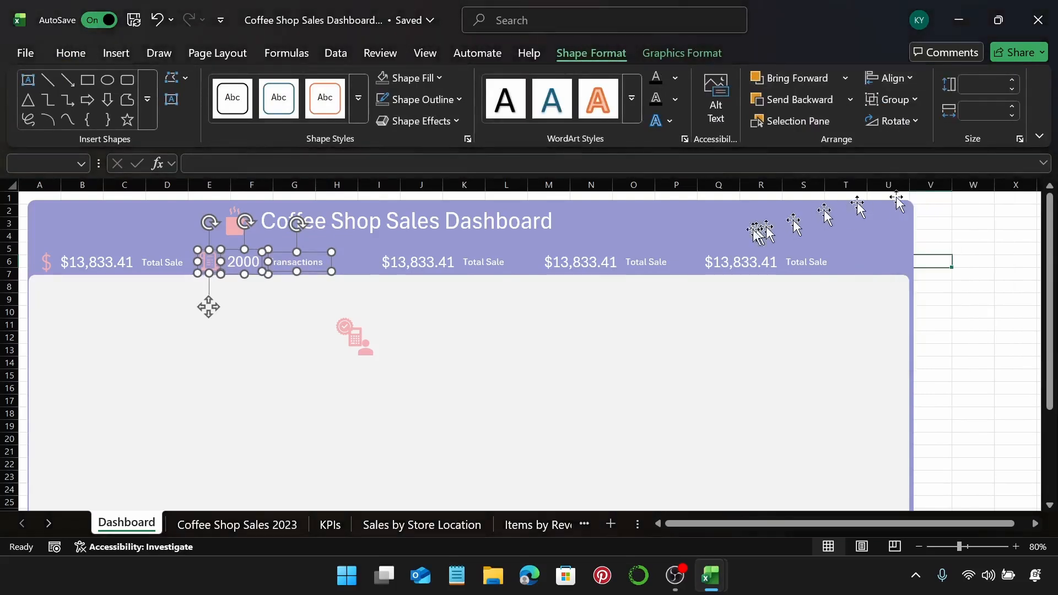
# Group the receipt icon, transactions value and label into one object and shift it slightly closer to the total sales group.
pyautogui.rightClick(331, 262)
pyautogui.moveTo(472, 319)
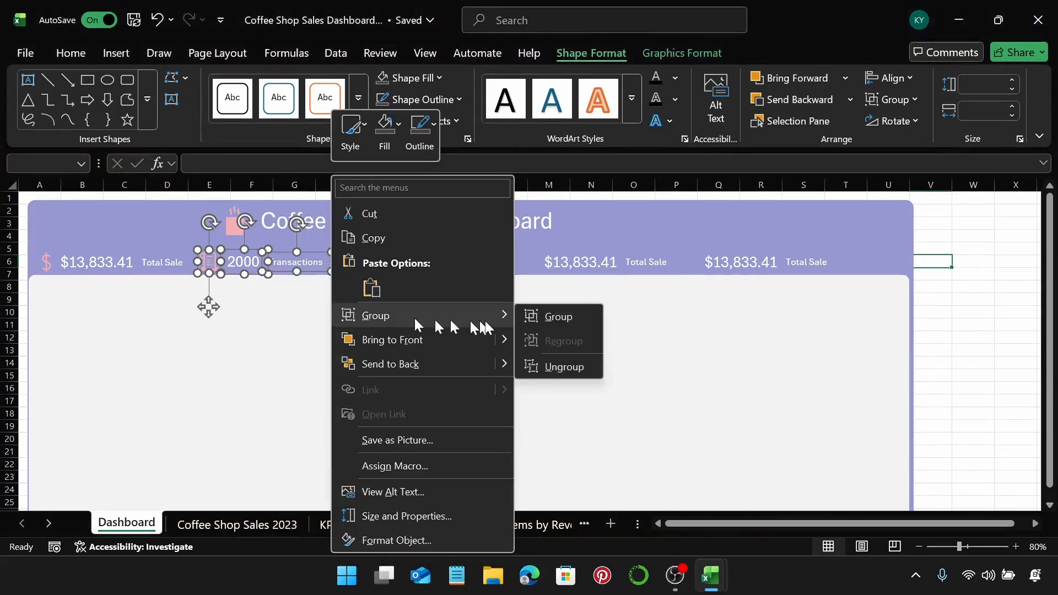
pyautogui.click(551, 323)
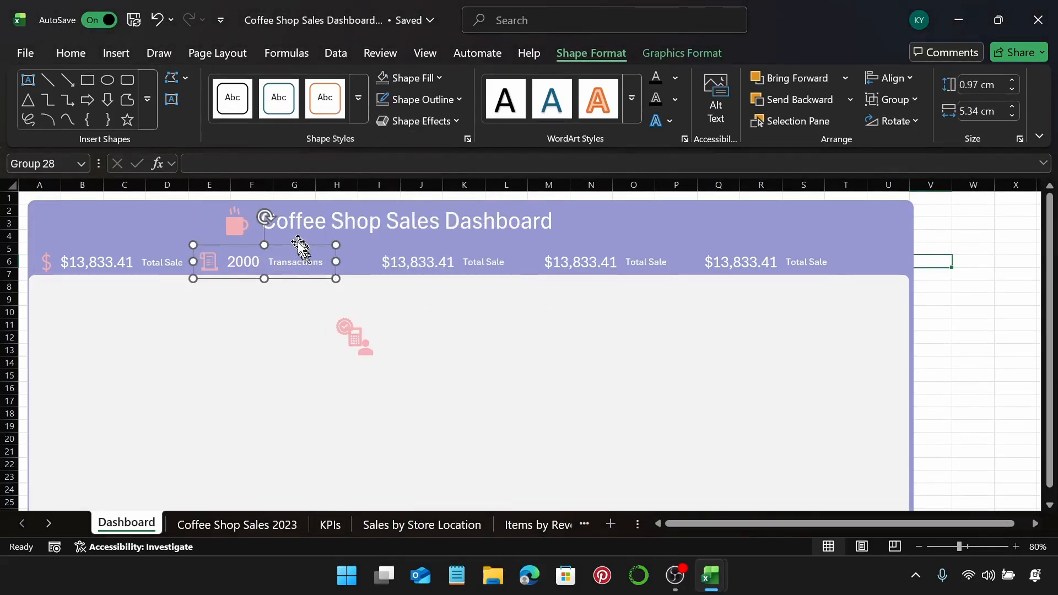
pyautogui.moveTo(298, 248); pyautogui.dragTo(294, 245)
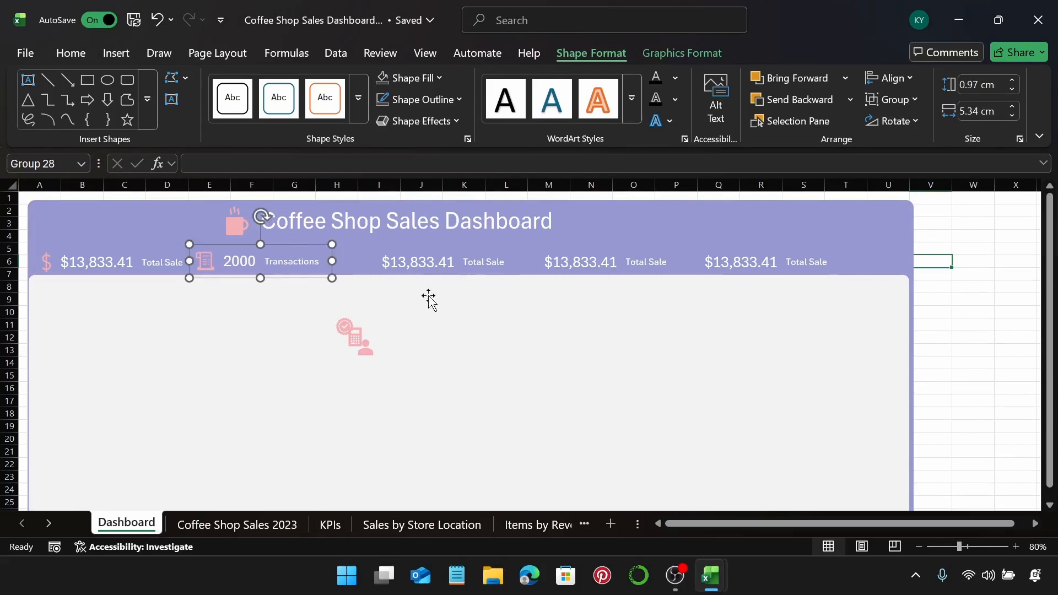
# Place the person icon before the third KPI value and link that value to cell E3 of the KPIs sheet.
pyautogui.click(366, 354)
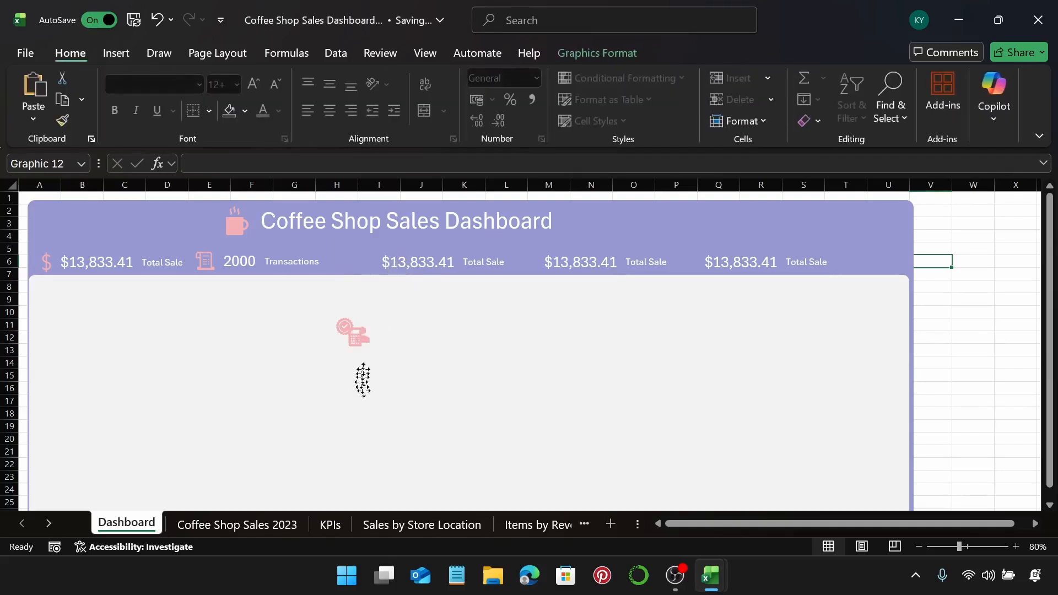
pyautogui.moveTo(363, 380); pyautogui.dragTo(361, 304)
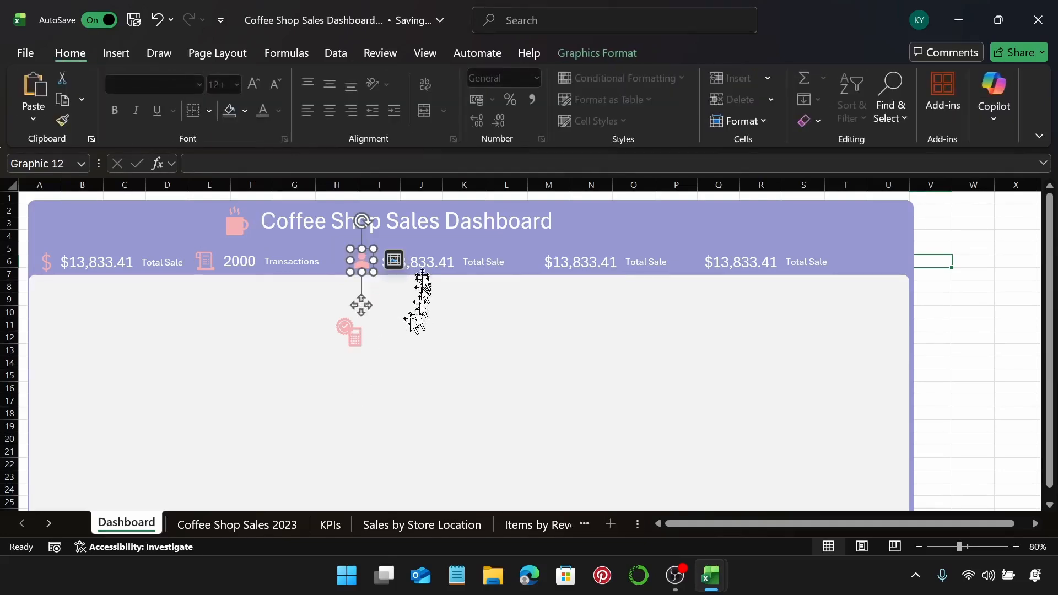
pyautogui.click(422, 264)
pyautogui.click(308, 165)
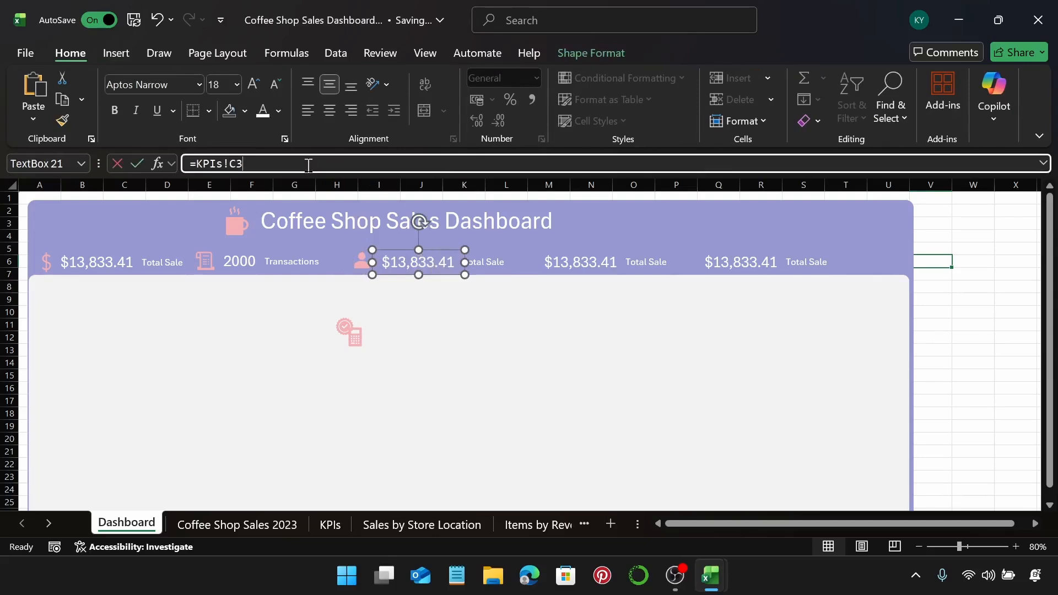
pyautogui.press('BackSpace')
pyautogui.press('BackSpace')
pyautogui.press('BackSpace')
pyautogui.press('BackSpace')
pyautogui.press('BackSpace')
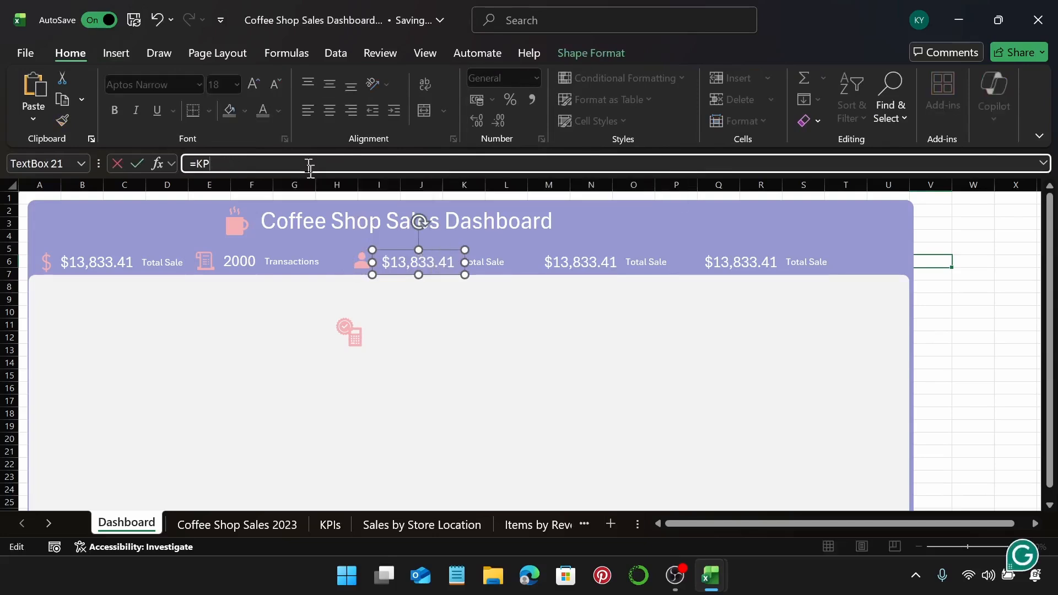
pyautogui.press('BackSpace')
pyautogui.press('BackSpace')
pyautogui.click(331, 525)
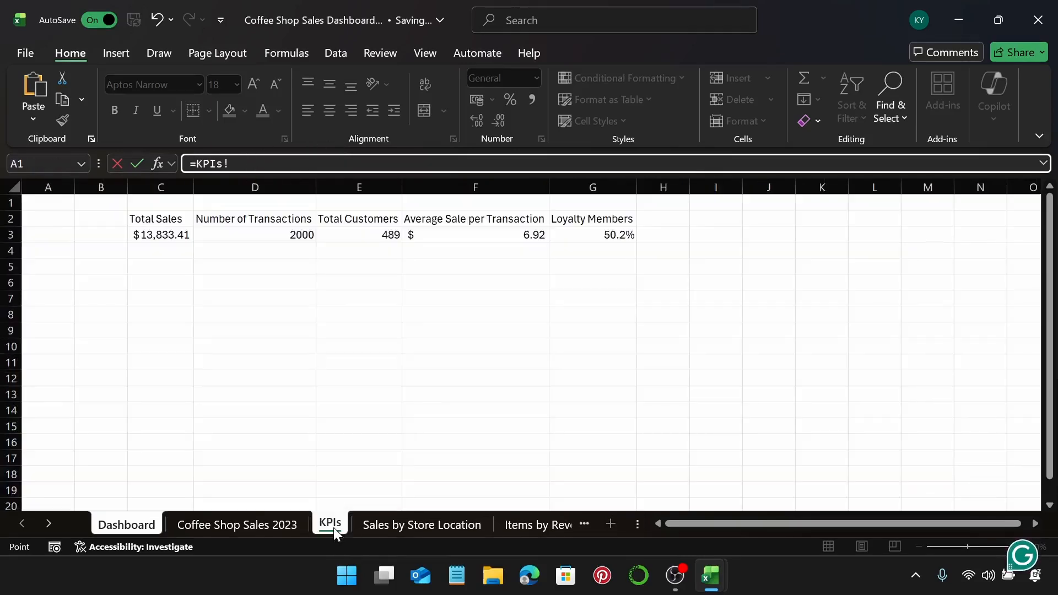
pyautogui.click(382, 235)
pyautogui.press('Return')
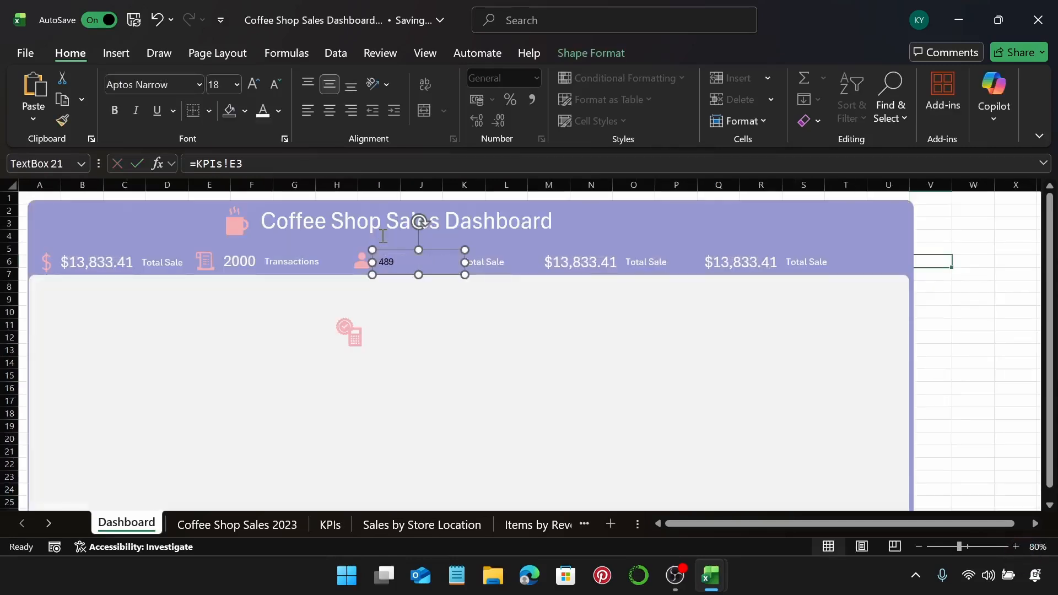
# Format the total customers value at font size 18 in white and narrow its text box to fit the number.
pyautogui.click(390, 247)
pyautogui.click(392, 256)
pyautogui.click(228, 88)
pyautogui.write('18')
pyautogui.press('Return')
pyautogui.click(259, 110)
pyautogui.moveTo(466, 261); pyautogui.dragTo(412, 263)
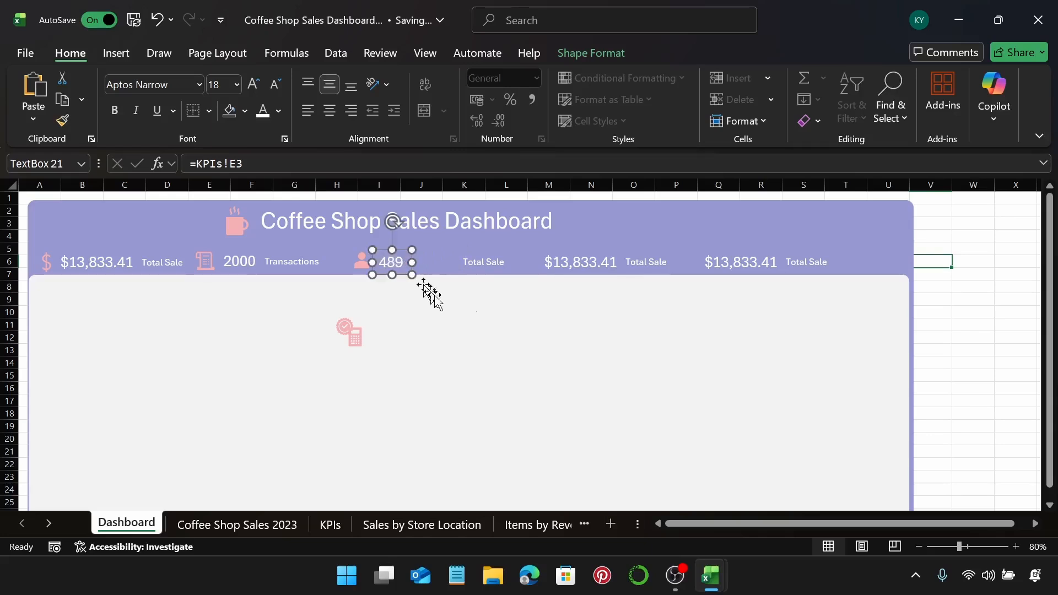
# Change the third KPI's label to "Customers", fit its text box to one line and place it right beside the value.
pyautogui.click(496, 265)
pyautogui.moveTo(505, 263); pyautogui.dragTo(471, 263)
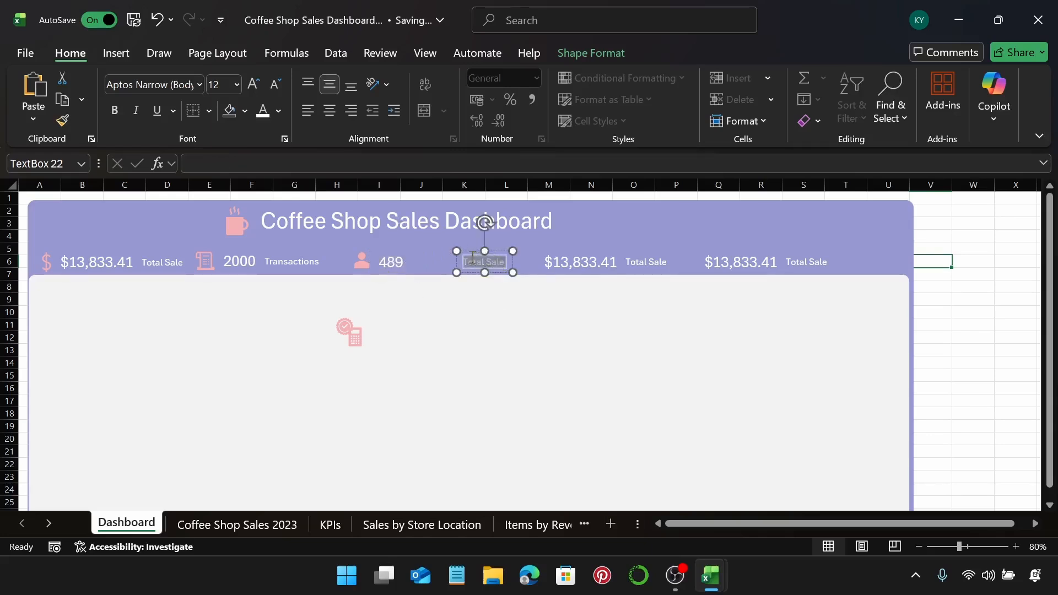
pyautogui.write('Customers')
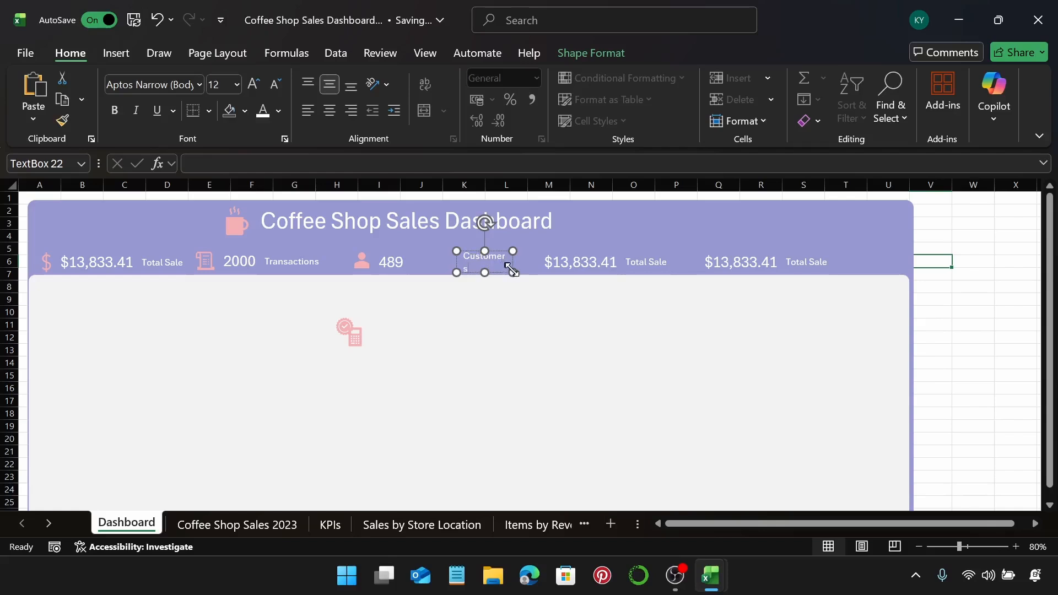
pyautogui.moveTo(512, 269); pyautogui.dragTo(450, 254)
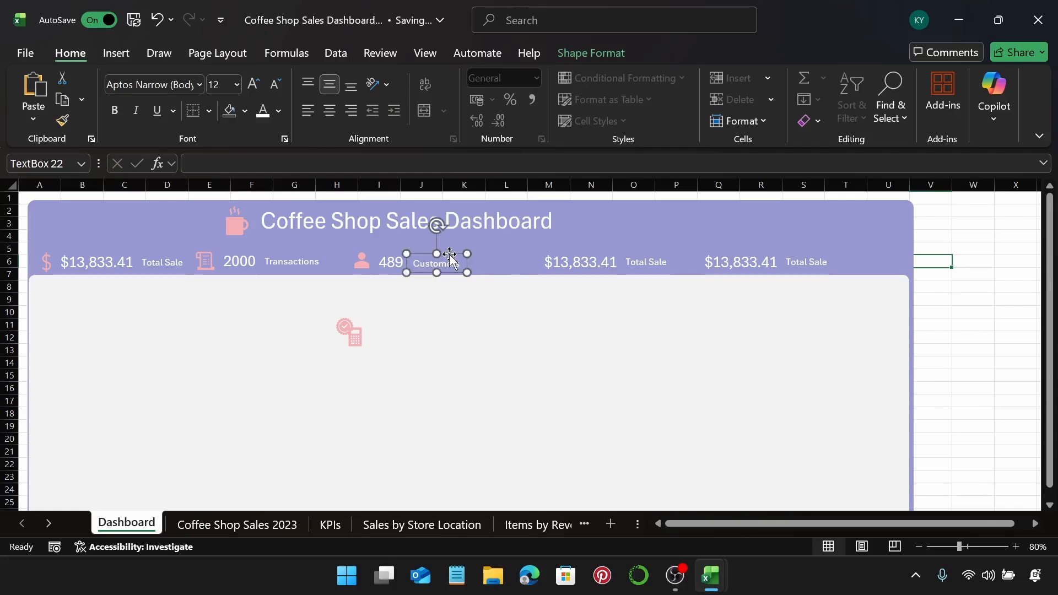
# Nudge the person icon slightly closer to the customers value.
pyautogui.click(364, 265)
pyautogui.press('Right')
pyautogui.press('Right')
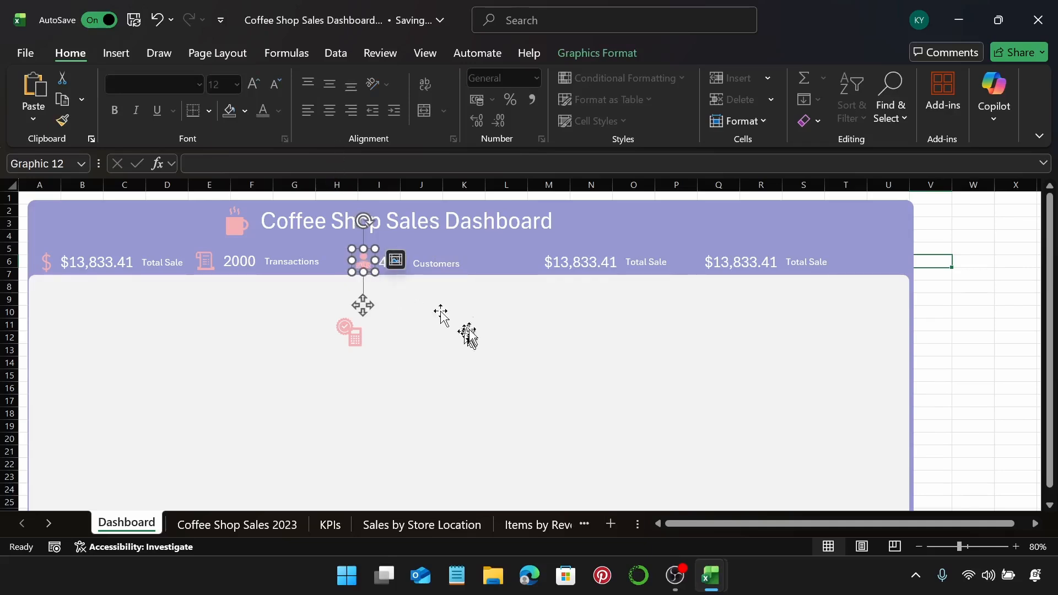
# Select the person icon, the customers value and the "Customers" label together and align them to their middle.
pyautogui.click(407, 269)
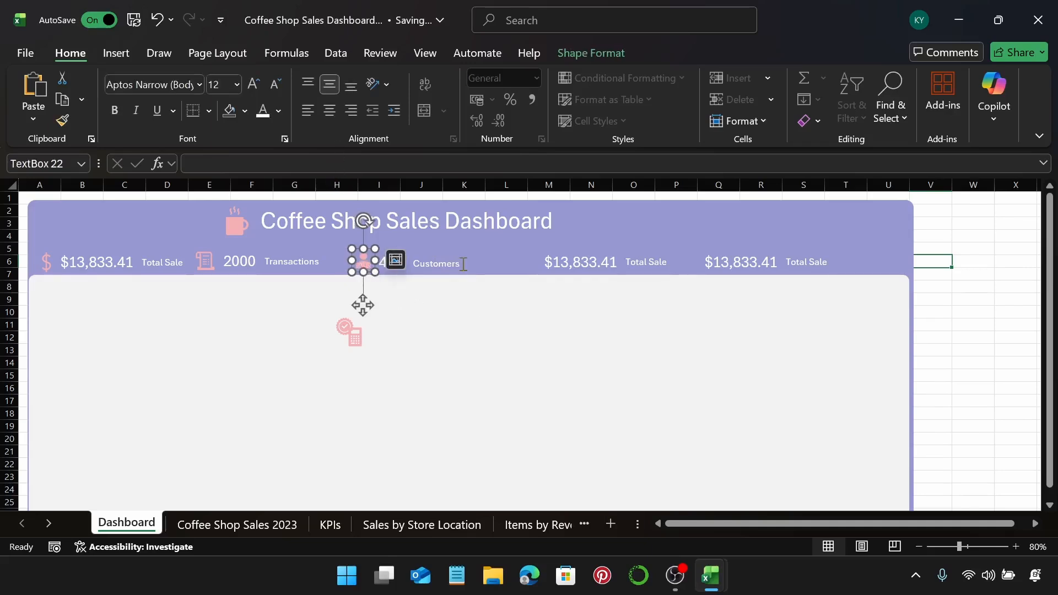
pyautogui.click(364, 263)
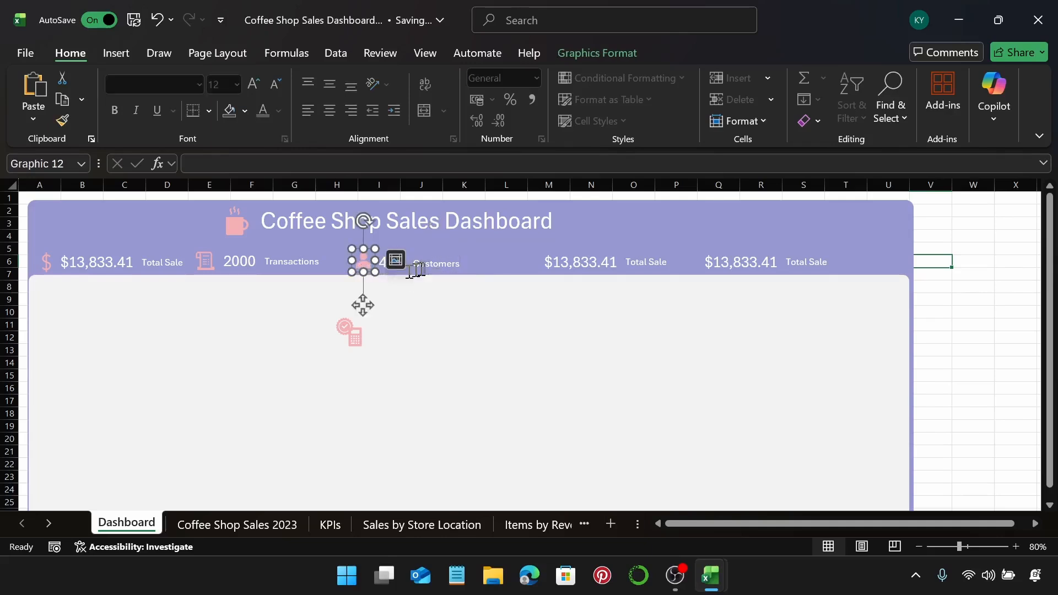
pyautogui.keyDown('shift'); pyautogui.click(414, 265); pyautogui.keyUp('shift')
pyautogui.keyDown('shift'); pyautogui.click(386, 264); pyautogui.keyUp('shift')
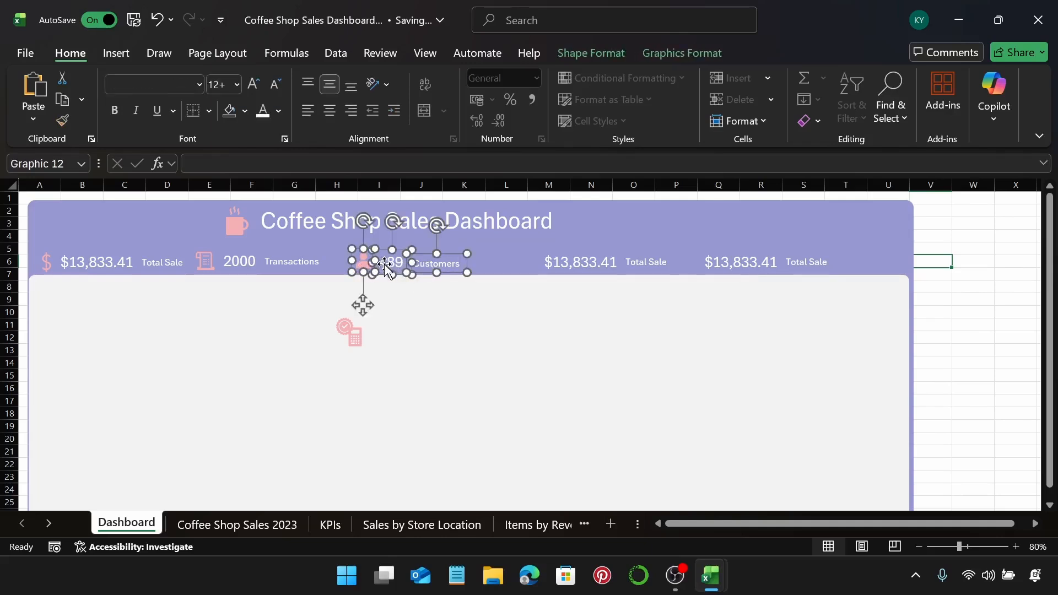
pyautogui.click(622, 58)
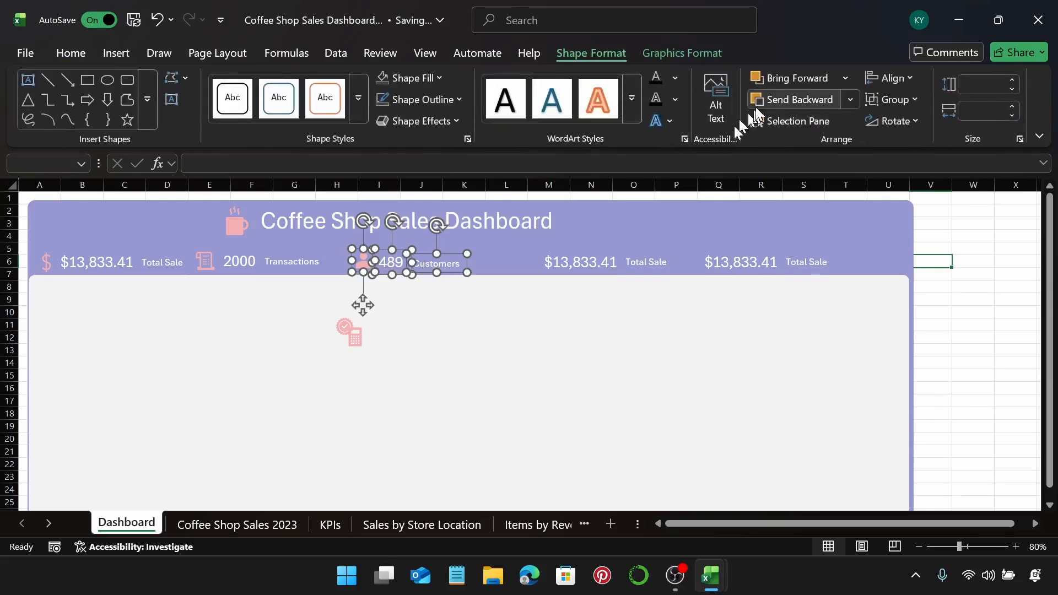
pyautogui.click(871, 77)
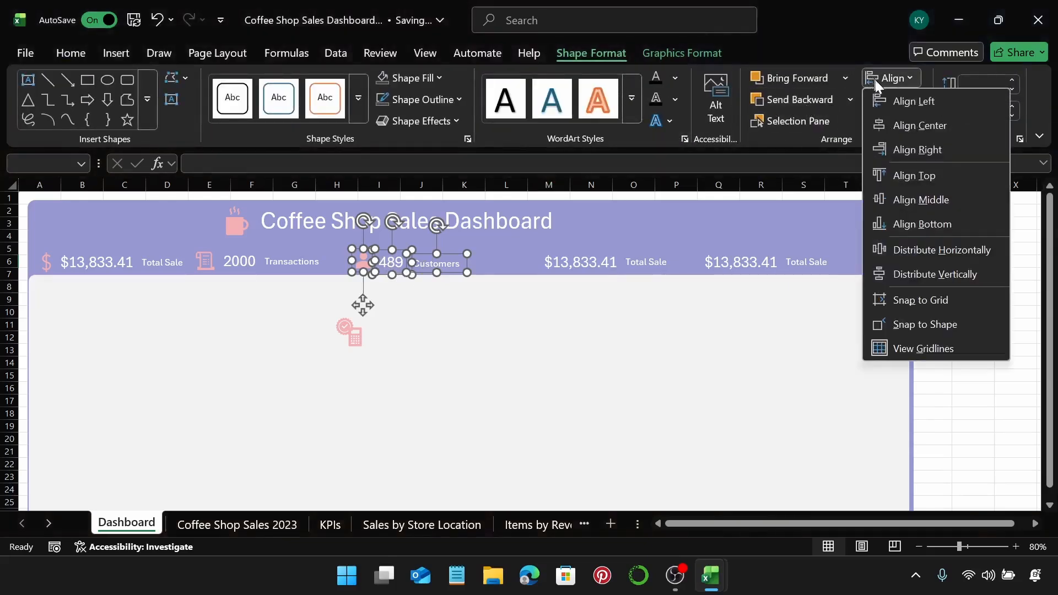
pyautogui.click(905, 200)
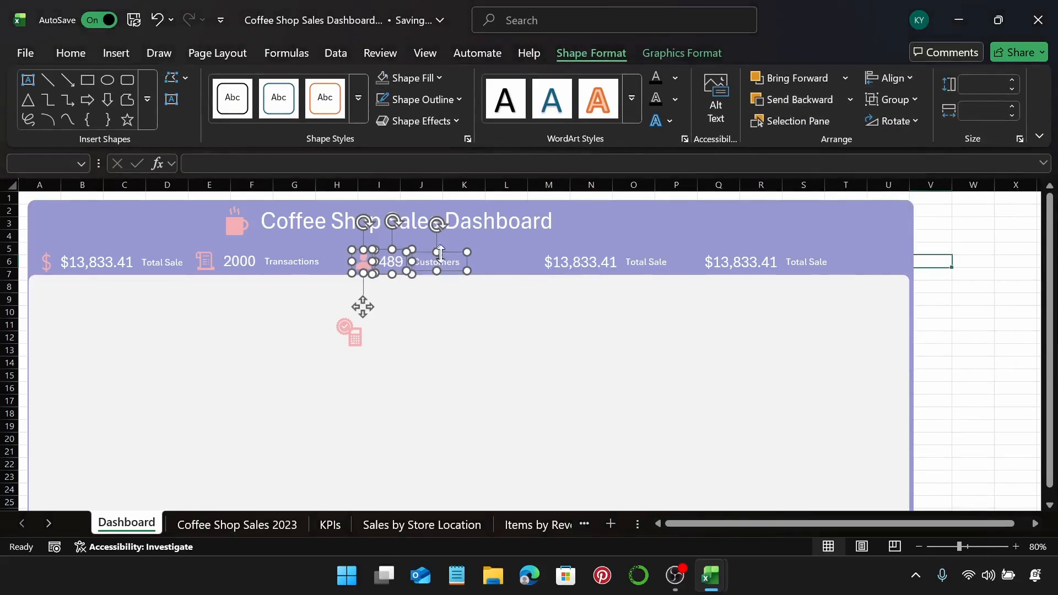
# Group the person icon, customers value and label, and shift the group slightly closer to the Transactions KPI.
pyautogui.rightClick(448, 254)
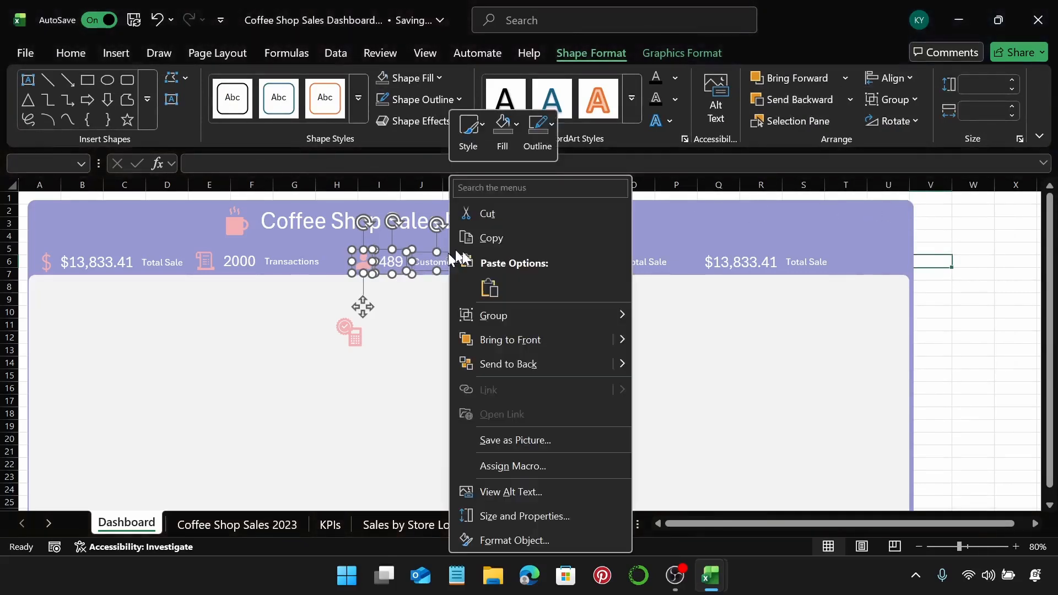
pyautogui.moveTo(567, 315)
pyautogui.click(670, 316)
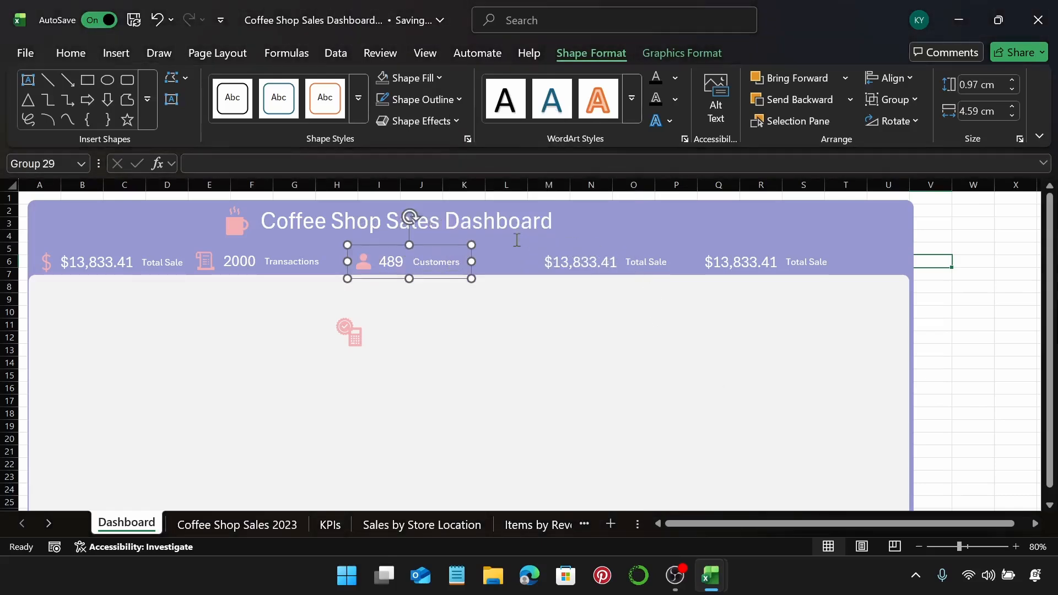
pyautogui.moveTo(424, 248); pyautogui.dragTo(412, 248)
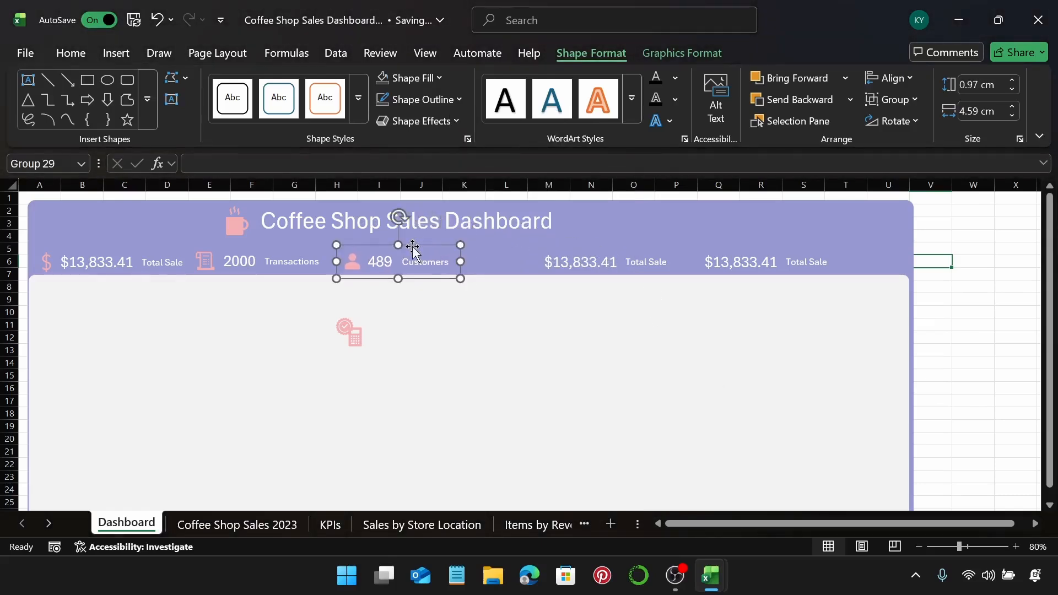
# Move the calculator icon from the grey panel to just before the fourth KPI value in the header.
pyautogui.click(373, 366)
pyautogui.click(353, 337)
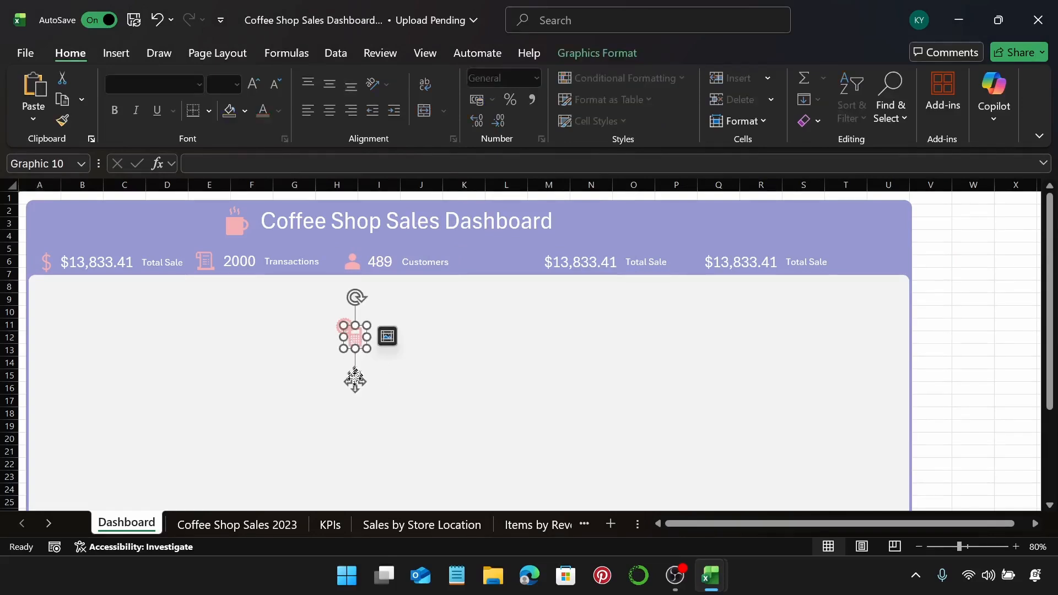
pyautogui.moveTo(355, 381); pyautogui.dragTo(530, 309)
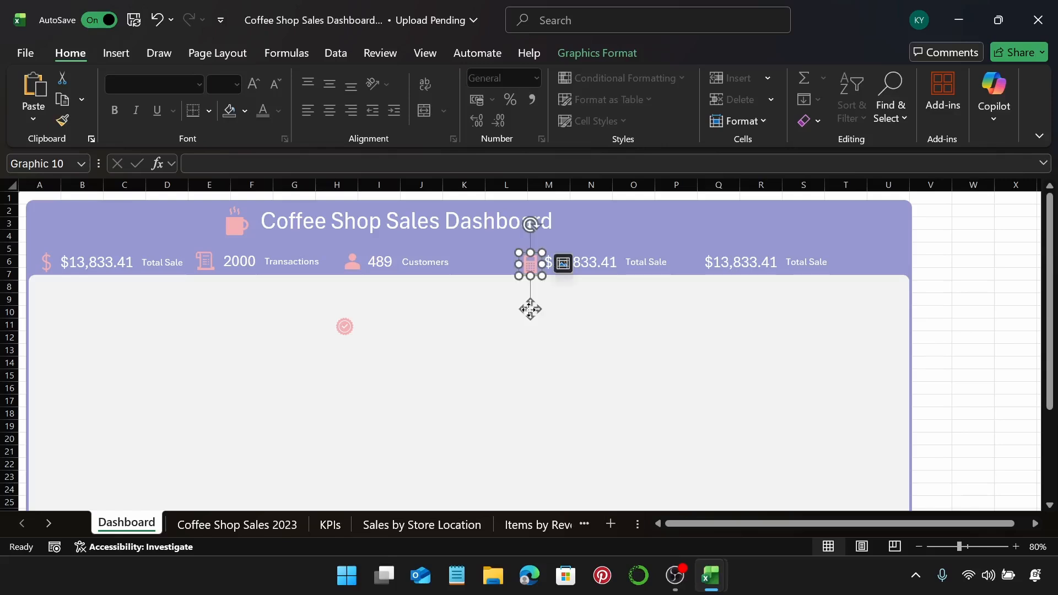
# Link the fourth KPI value to cell F3 of the KPIs sheet.
pyautogui.click(604, 264)
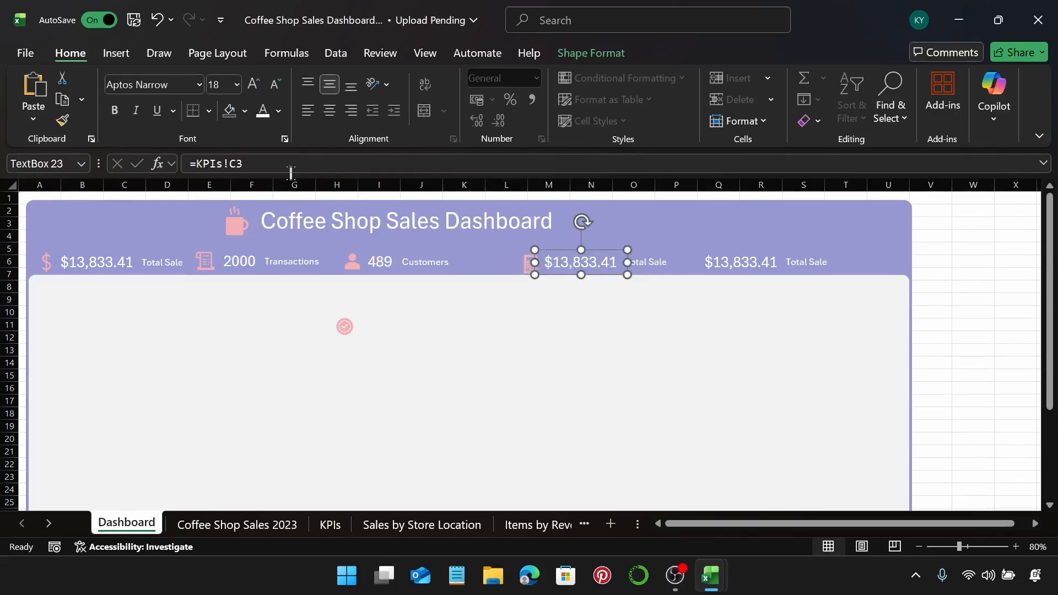
pyautogui.moveTo(282, 164); pyautogui.dragTo(196, 164)
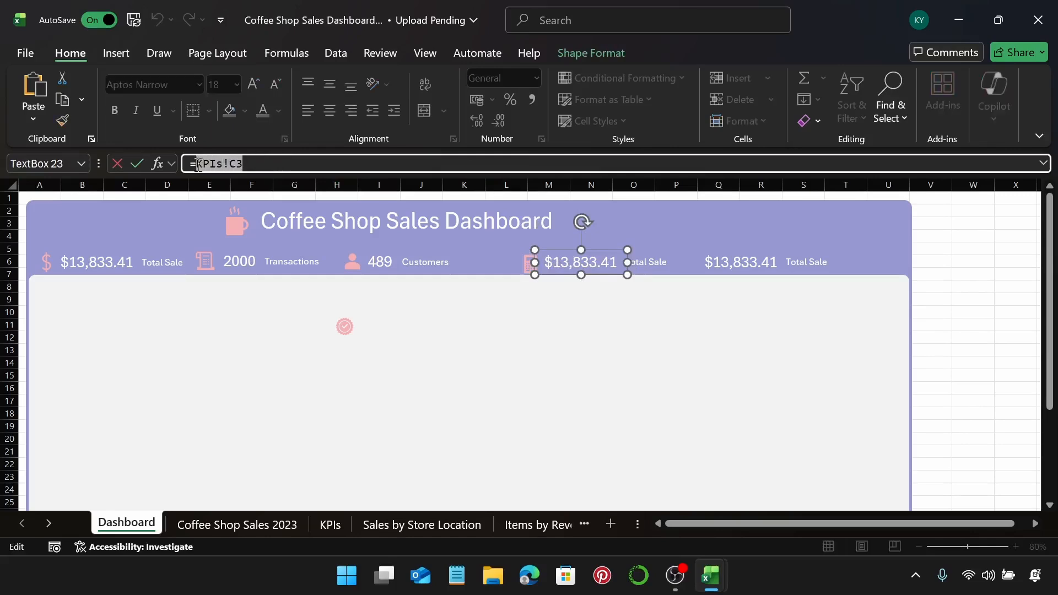
pyautogui.press('BackSpace')
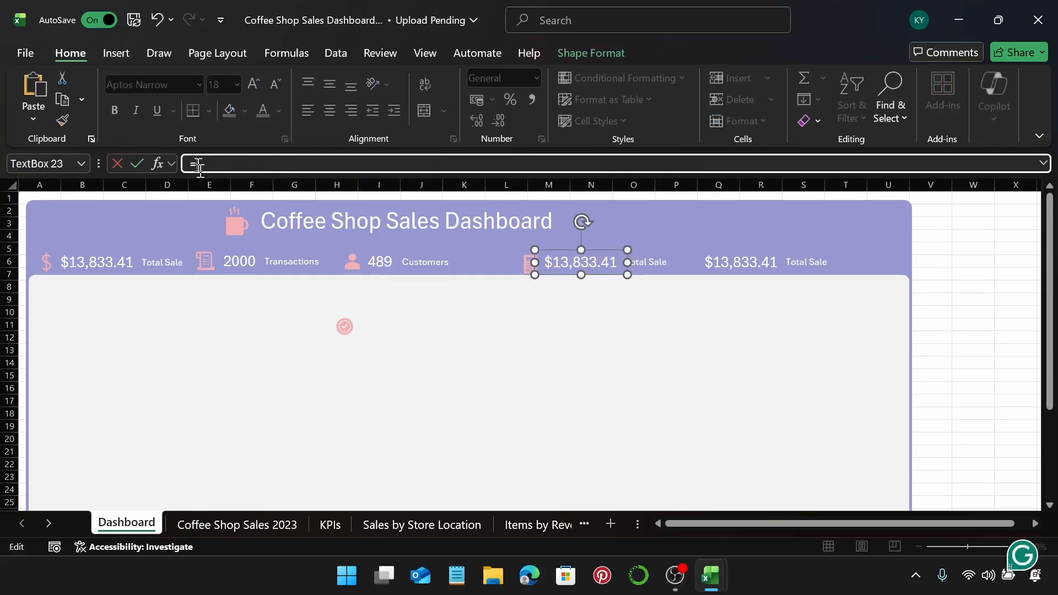
pyautogui.click(330, 525)
pyautogui.click(517, 238)
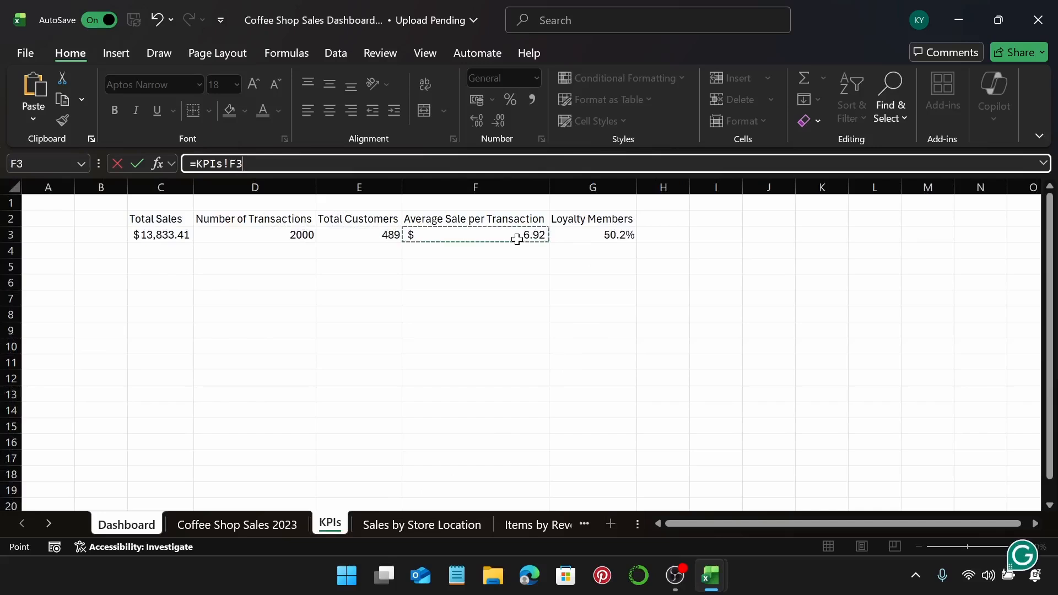
pyautogui.press('Return')
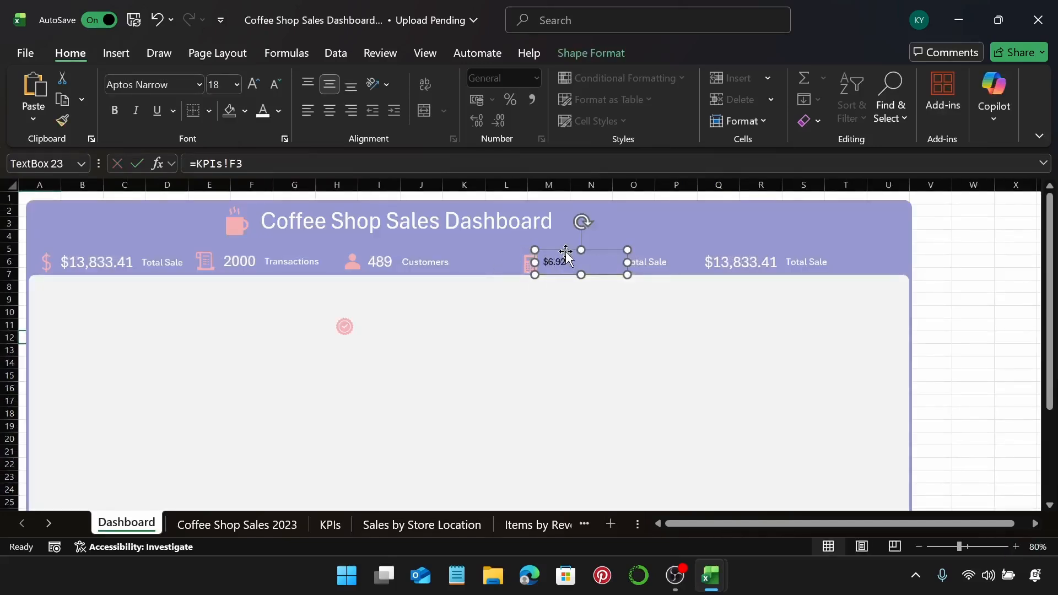
# Format the average sale value at font size 18 in white and narrow its text box to fit the number.
pyautogui.click(226, 85)
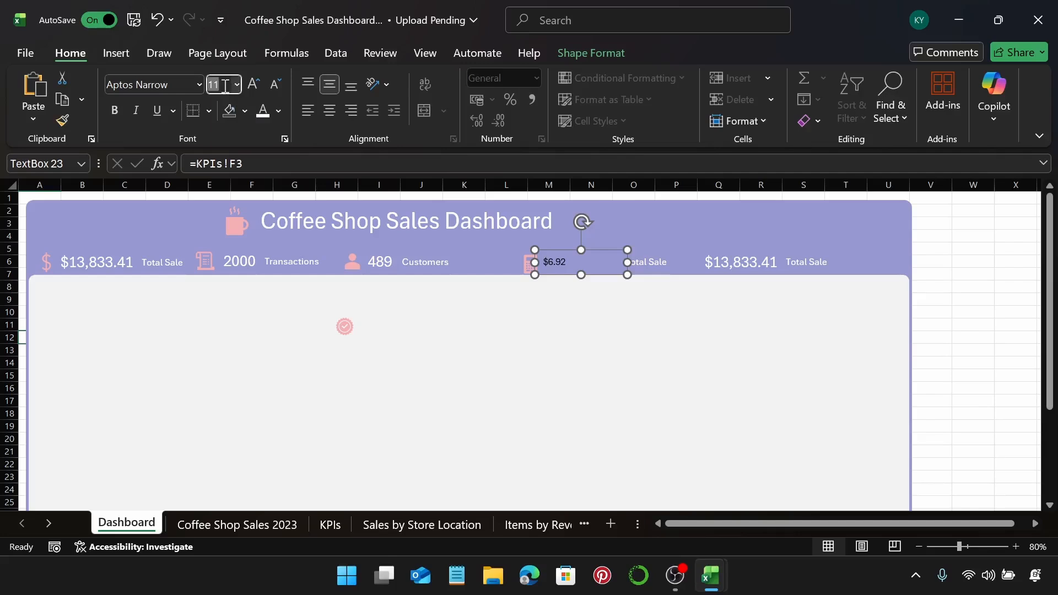
pyautogui.press('Return')
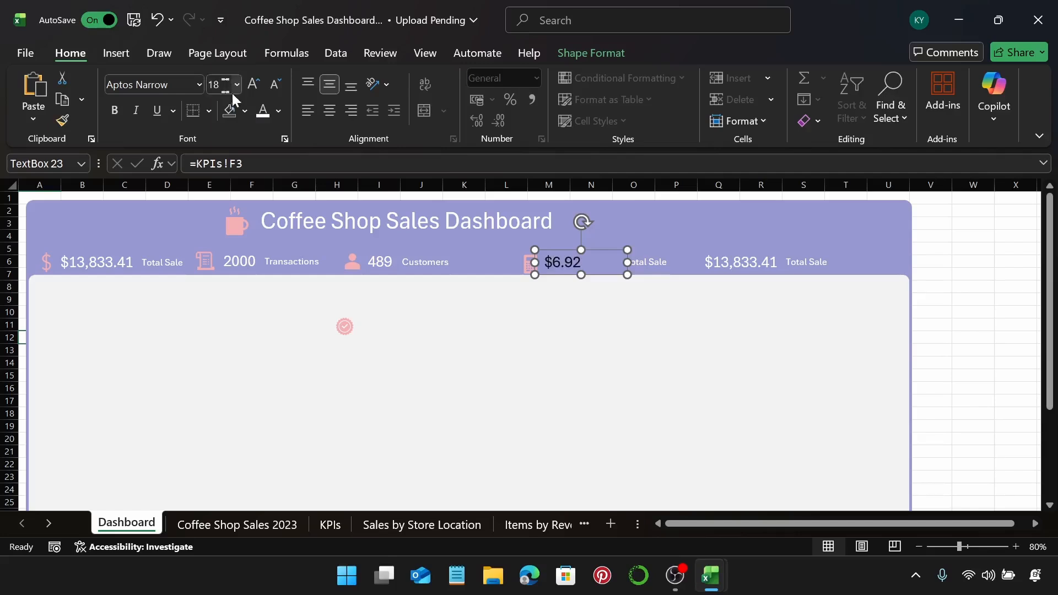
pyautogui.click(263, 113)
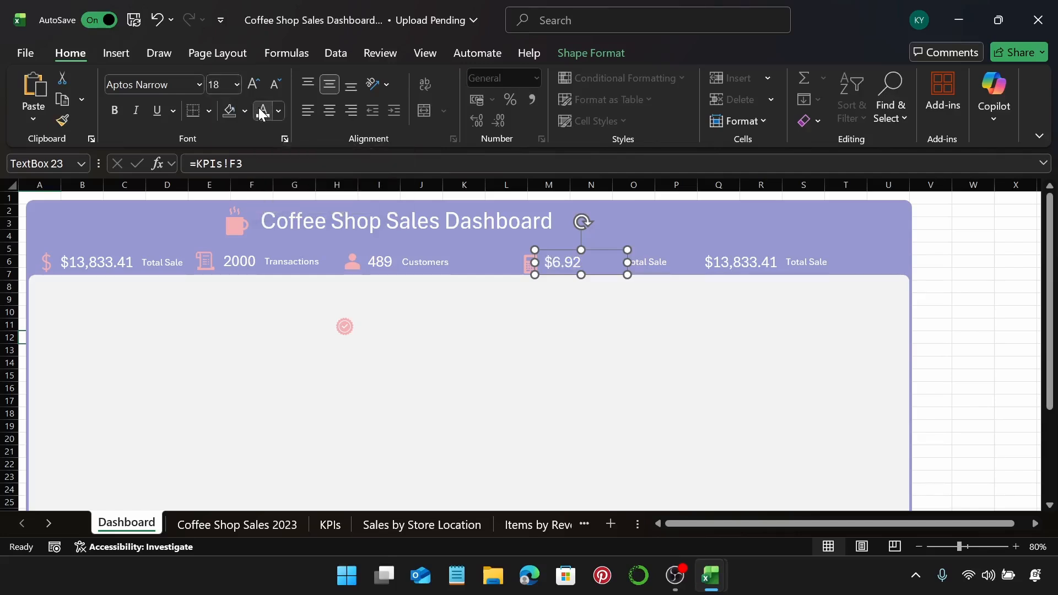
pyautogui.moveTo(630, 262); pyautogui.dragTo(589, 265)
# Change the fourth KPI's label to "Ave. Sale", trim its text box and place it right beside the value.
pyautogui.click(653, 267)
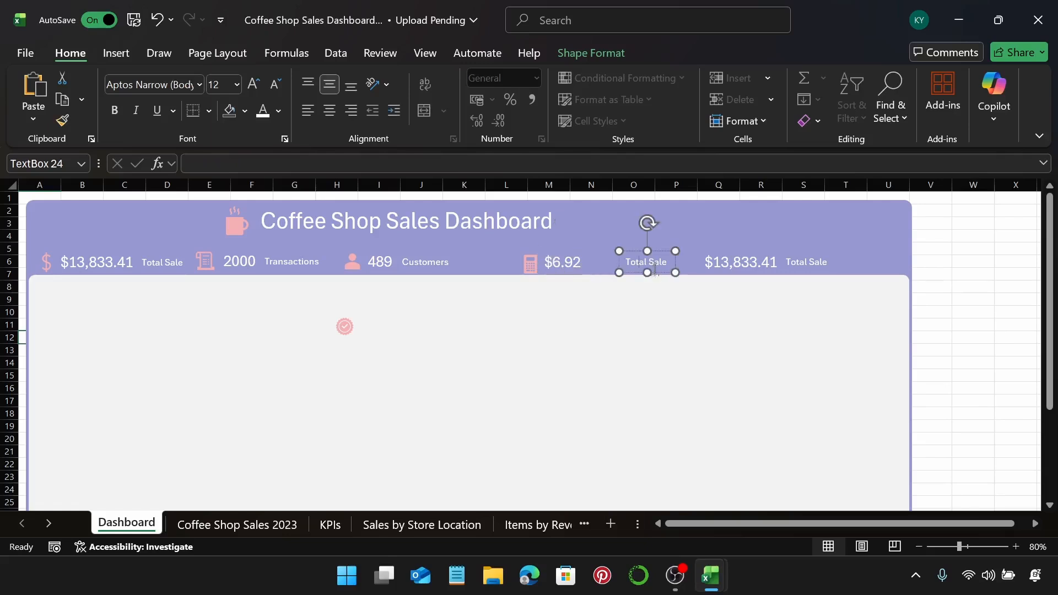
pyautogui.moveTo(667, 264); pyautogui.dragTo(626, 264)
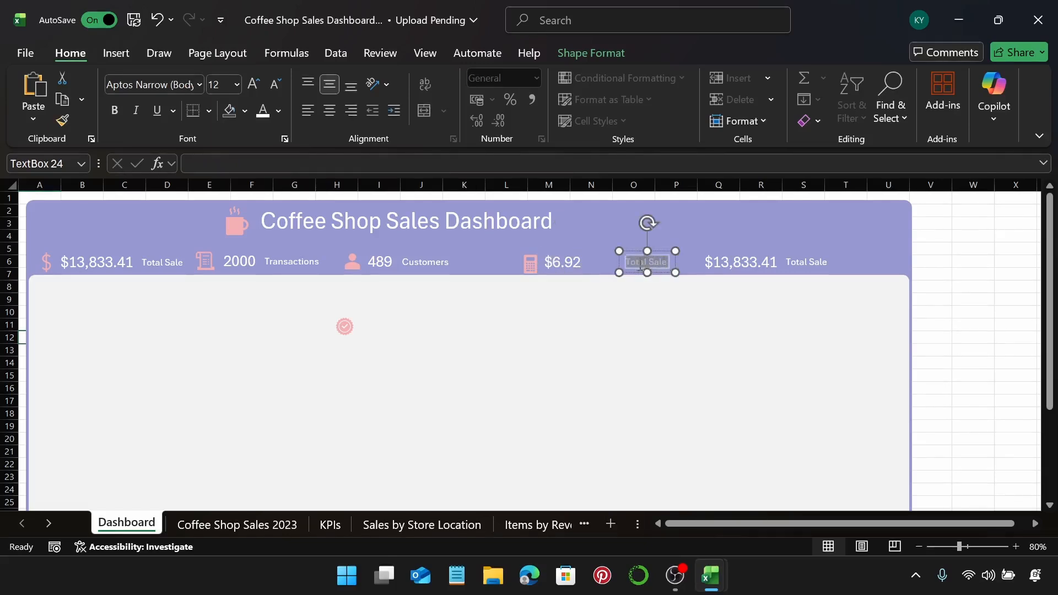
pyautogui.write('Ave.')
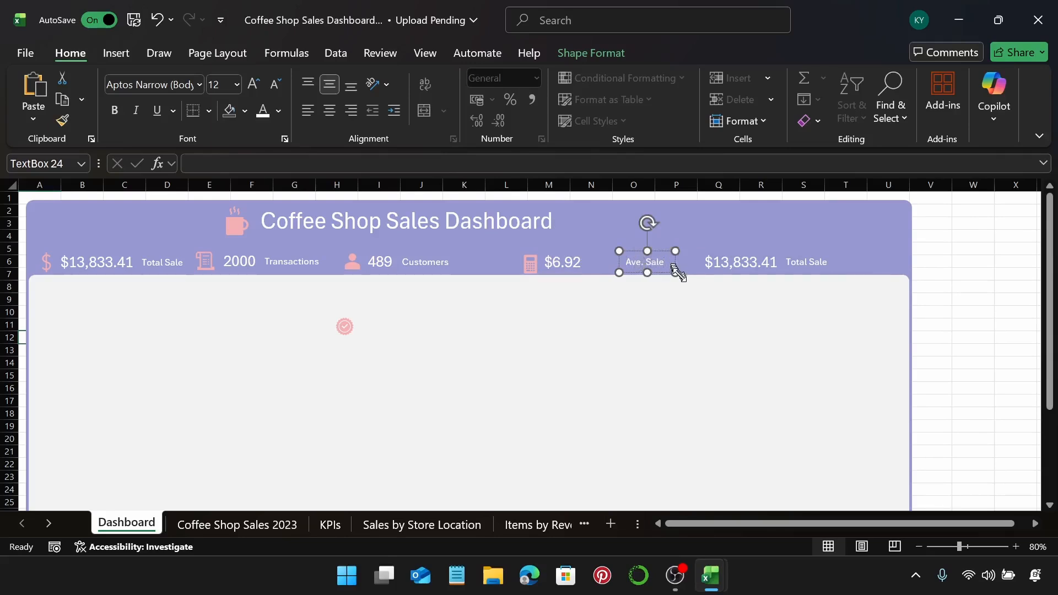
pyautogui.moveTo(676, 273); pyautogui.dragTo(672, 276)
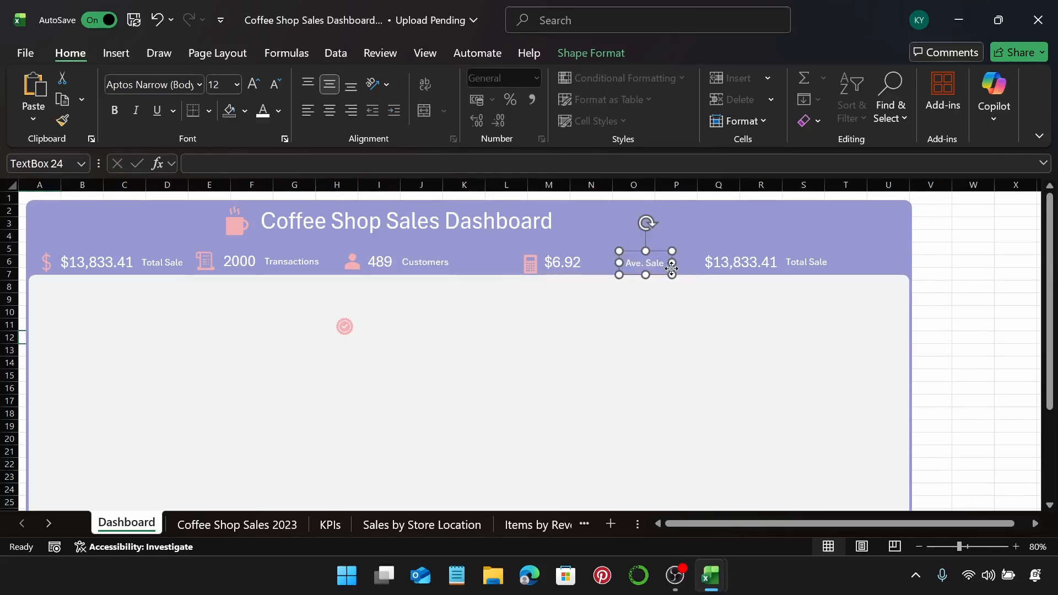
pyautogui.moveTo(672, 269); pyautogui.dragTo(636, 269)
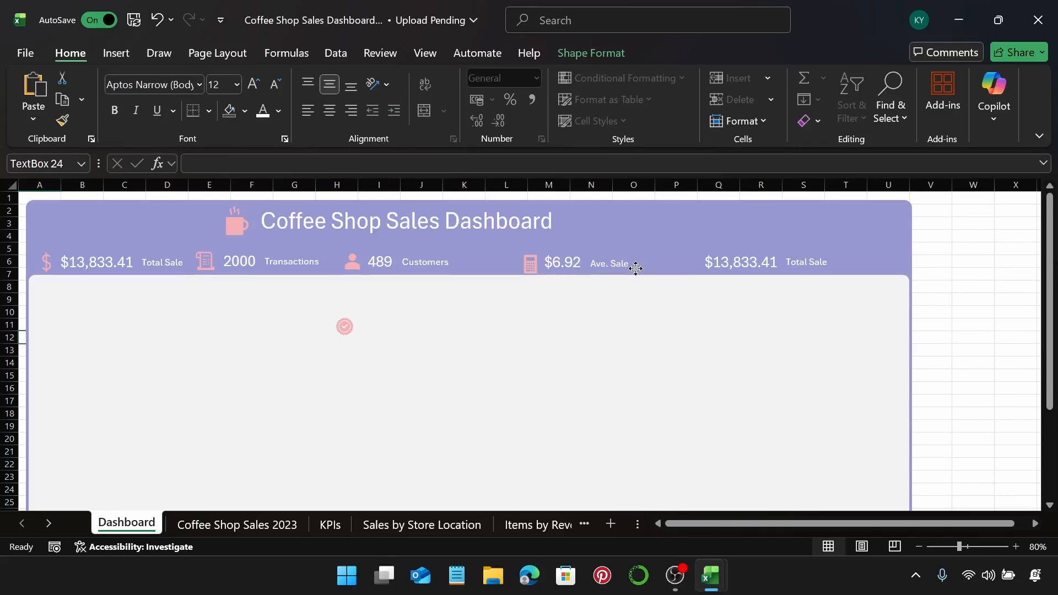
pyautogui.moveTo(635, 268); pyautogui.dragTo(635, 269)
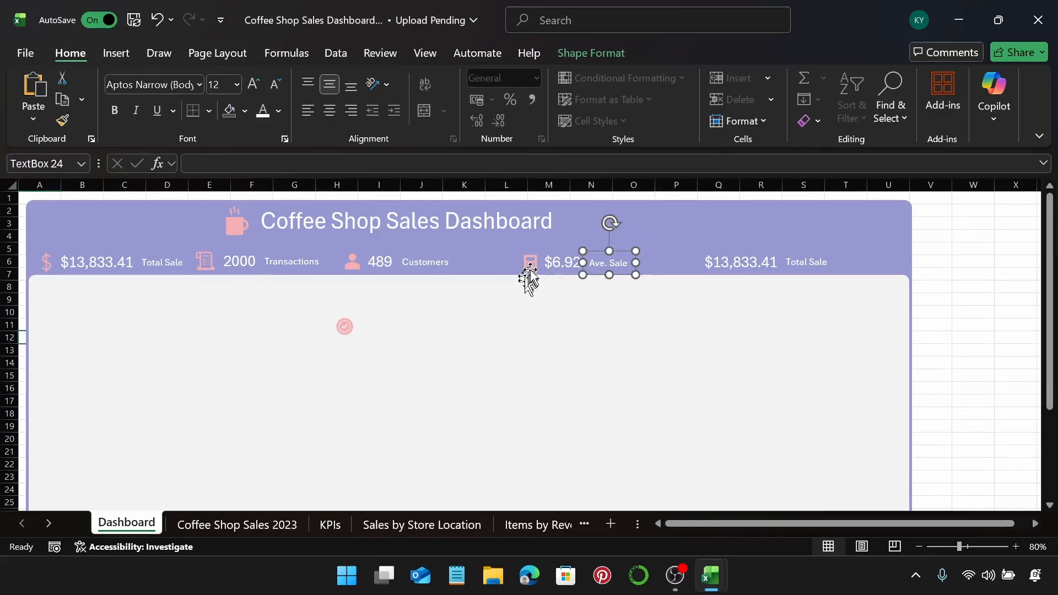
# Select the calculator icon, average sale value and "Ave. Sale" label without the background shape, and align them to their middle.
pyautogui.keyDown('shift'); pyautogui.click(558, 270); pyautogui.keyUp('shift')
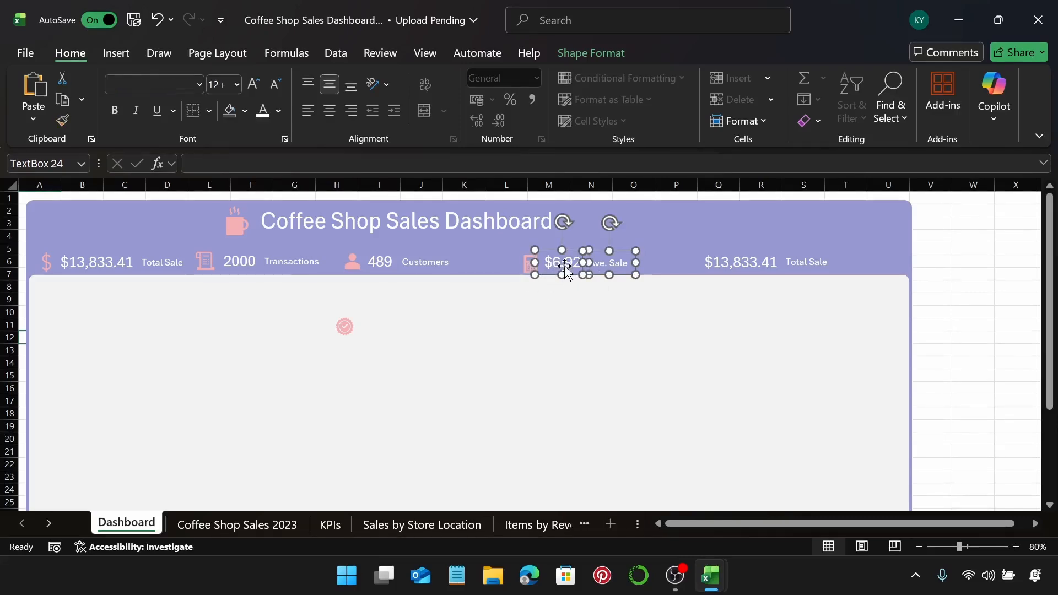
pyautogui.keyDown('shift'); pyautogui.click(528, 263); pyautogui.keyUp('shift')
pyautogui.keyDown('shift'); pyautogui.click(529, 264); pyautogui.keyUp('shift')
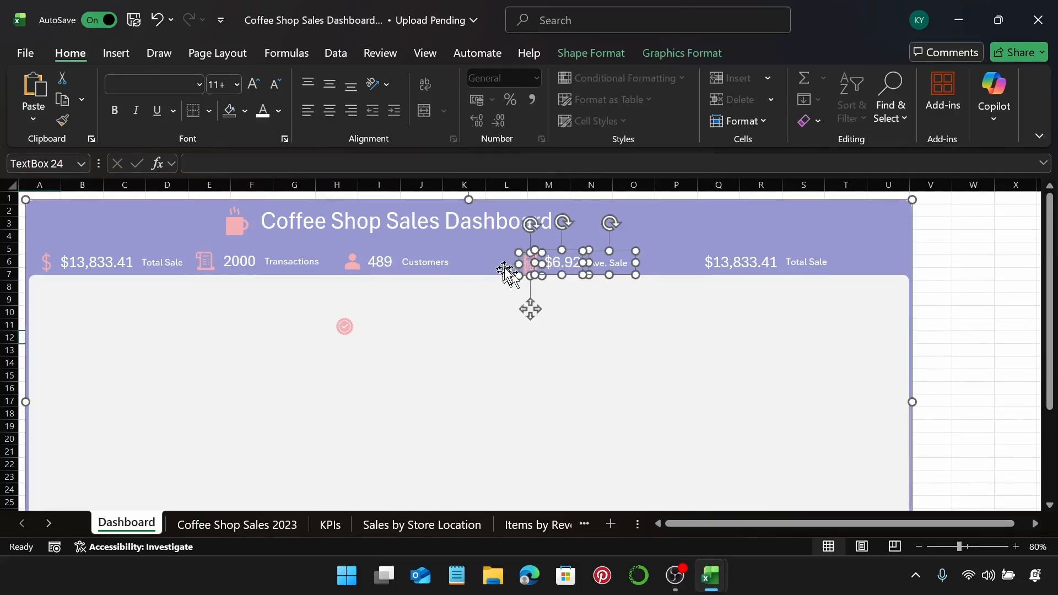
pyautogui.keyDown('shift'); pyautogui.click(510, 253); pyautogui.keyUp('shift')
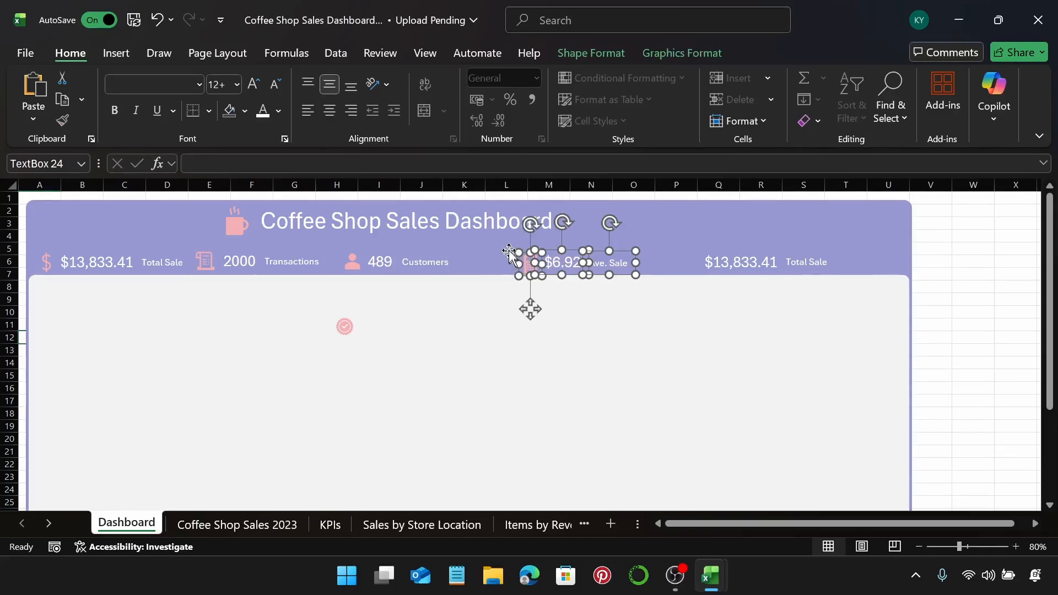
pyautogui.click(586, 53)
pyautogui.click(891, 78)
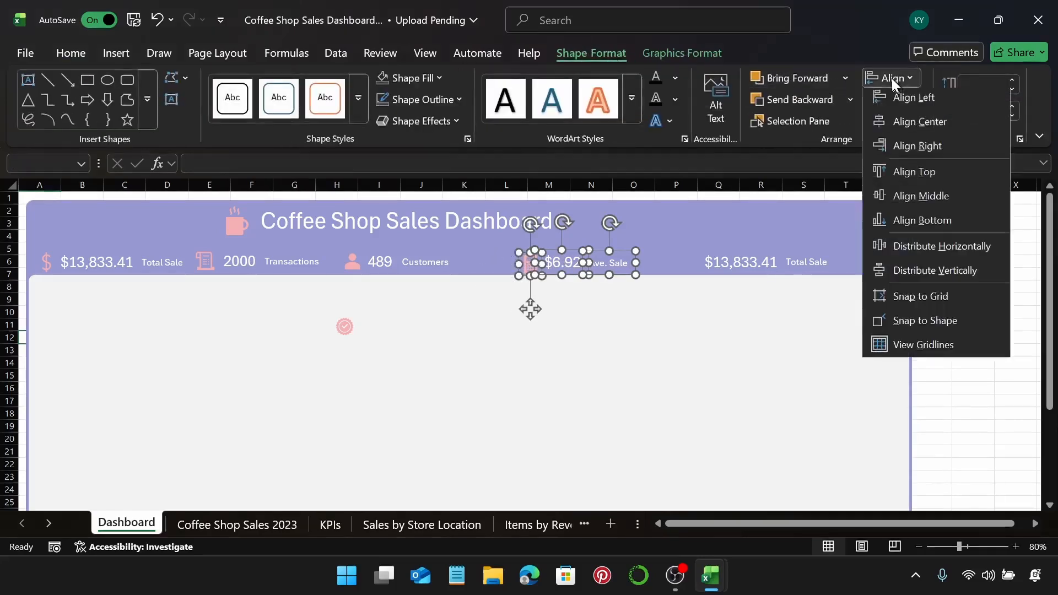
pyautogui.click(933, 199)
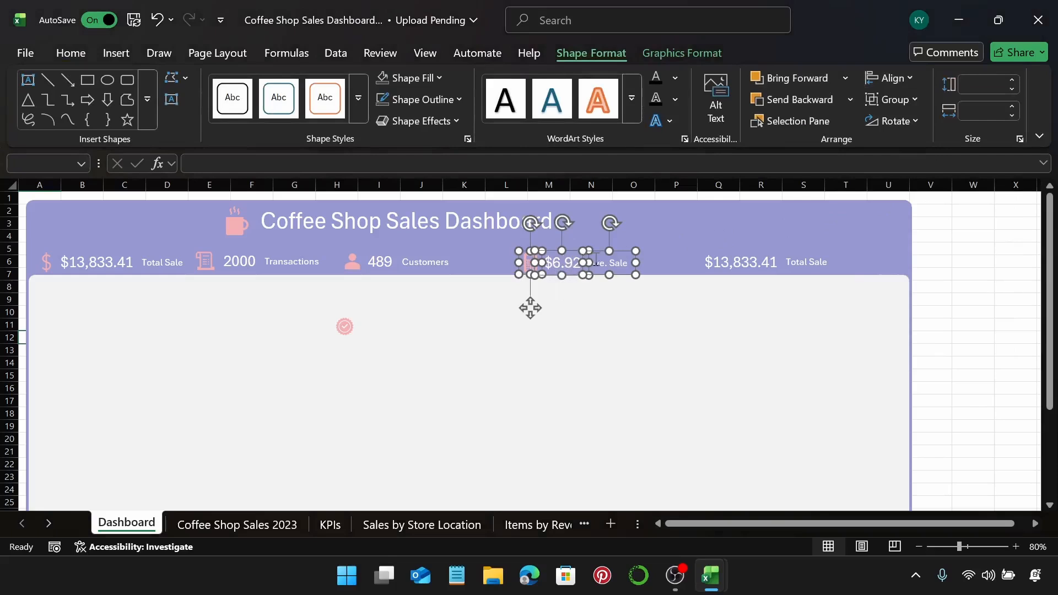
# Group the calculator icon, average sale value and label, and move the group closer to the Customers KPI.
pyautogui.rightClick(600, 252)
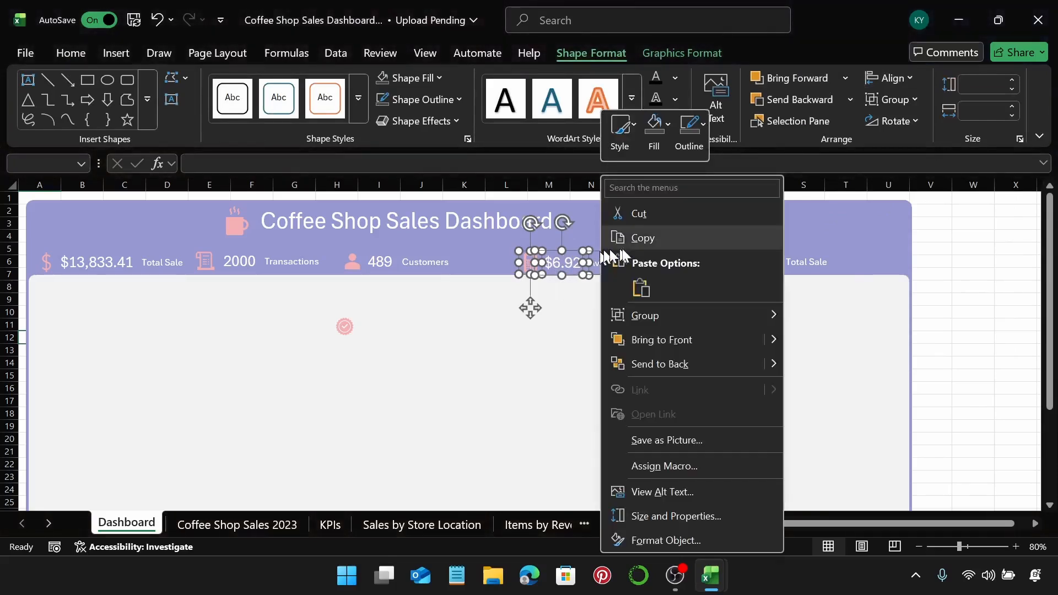
pyautogui.moveTo(692, 315)
pyautogui.click(822, 315)
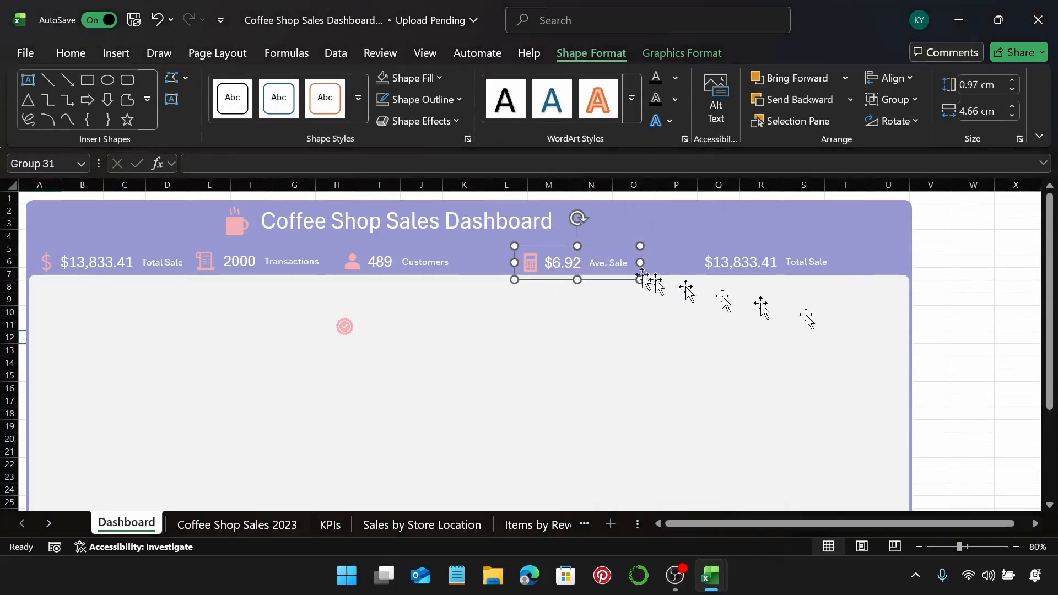
pyautogui.moveTo(594, 246); pyautogui.dragTo(545, 245)
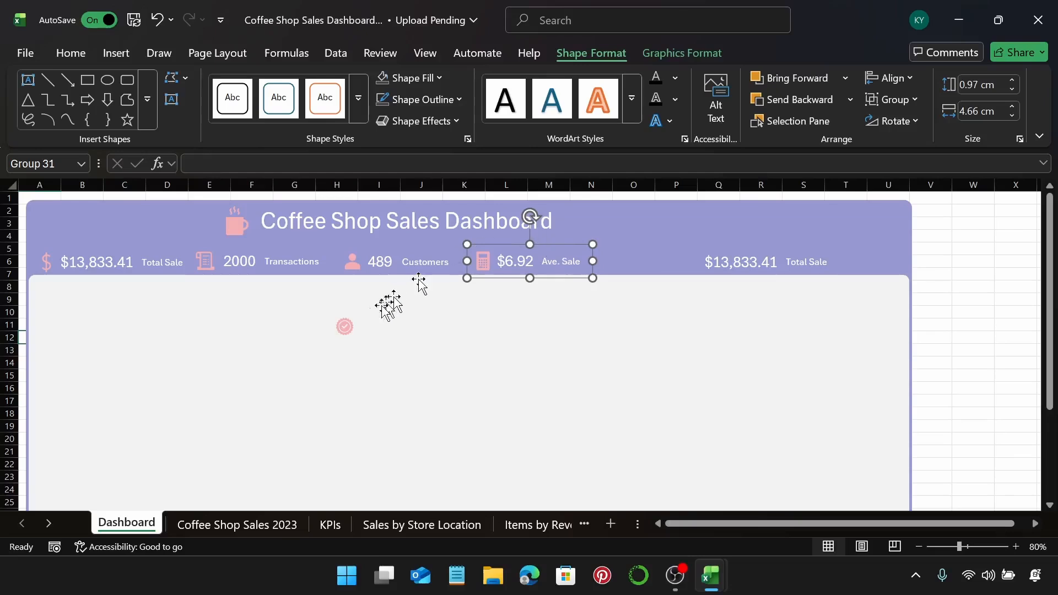
# Move the check badge icon into the KPI row and link the fifth KPI's value to cell G3 of the KPIs sheet.
pyautogui.click(345, 327)
pyautogui.moveTo(344, 373); pyautogui.dragTo(617, 306)
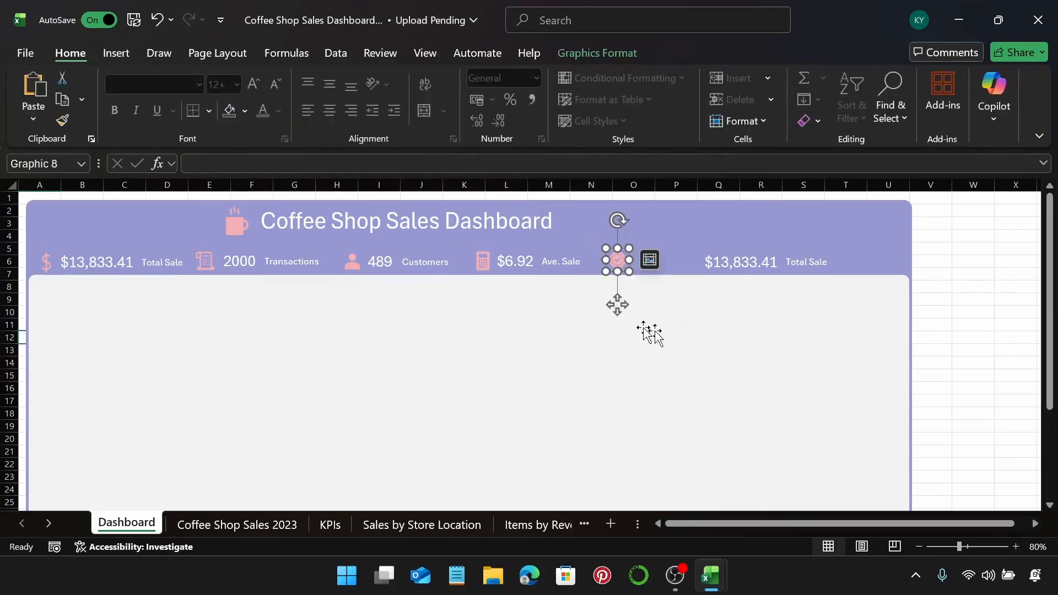
pyautogui.click(733, 267)
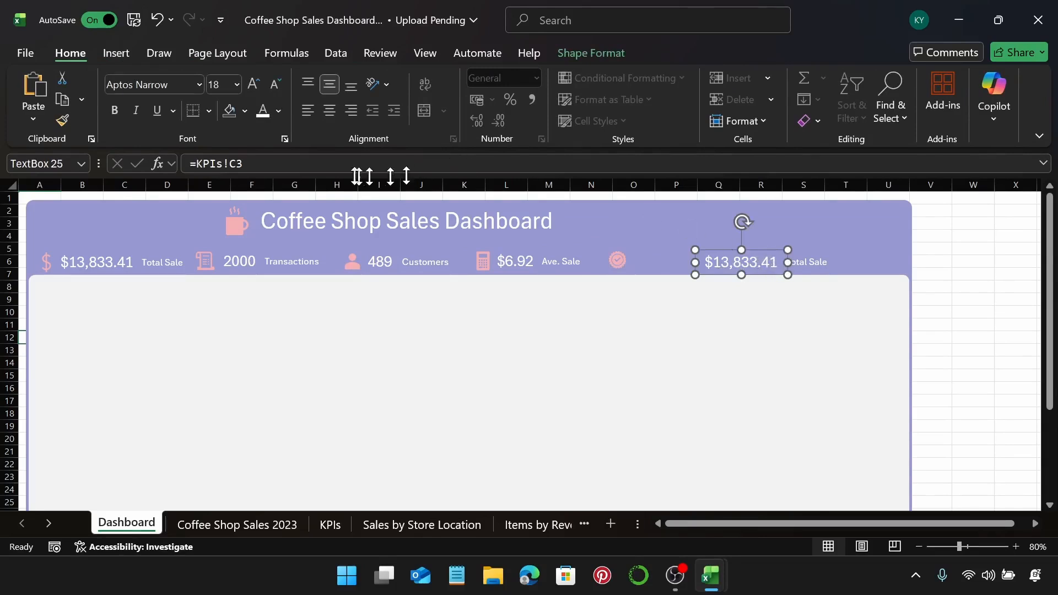
pyautogui.click(340, 165)
pyautogui.press('BackSpace')
pyautogui.press('BackSpace')
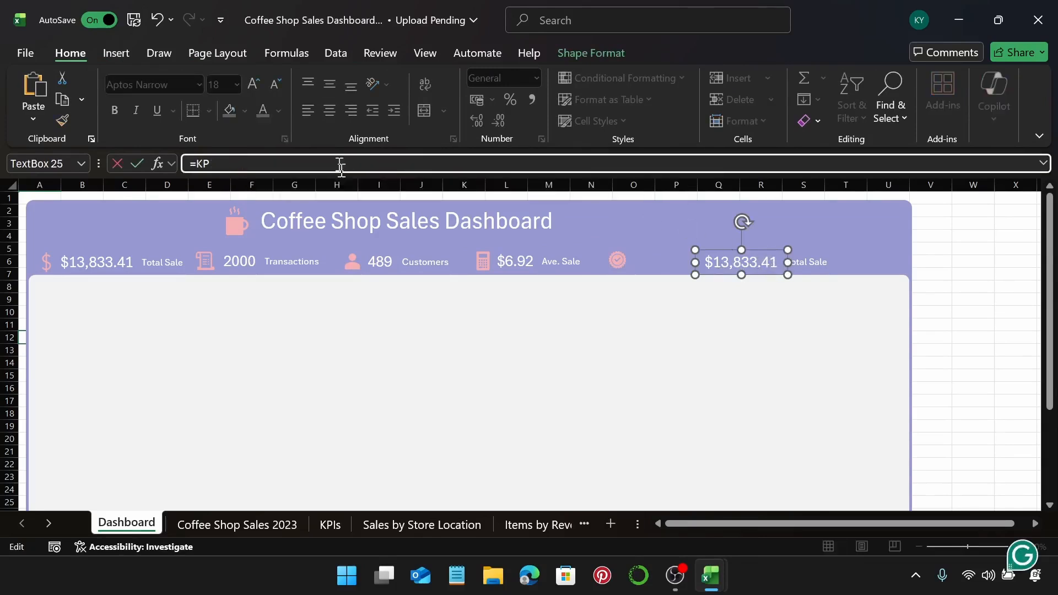
pyautogui.press('BackSpace')
pyautogui.press('BackSpace')
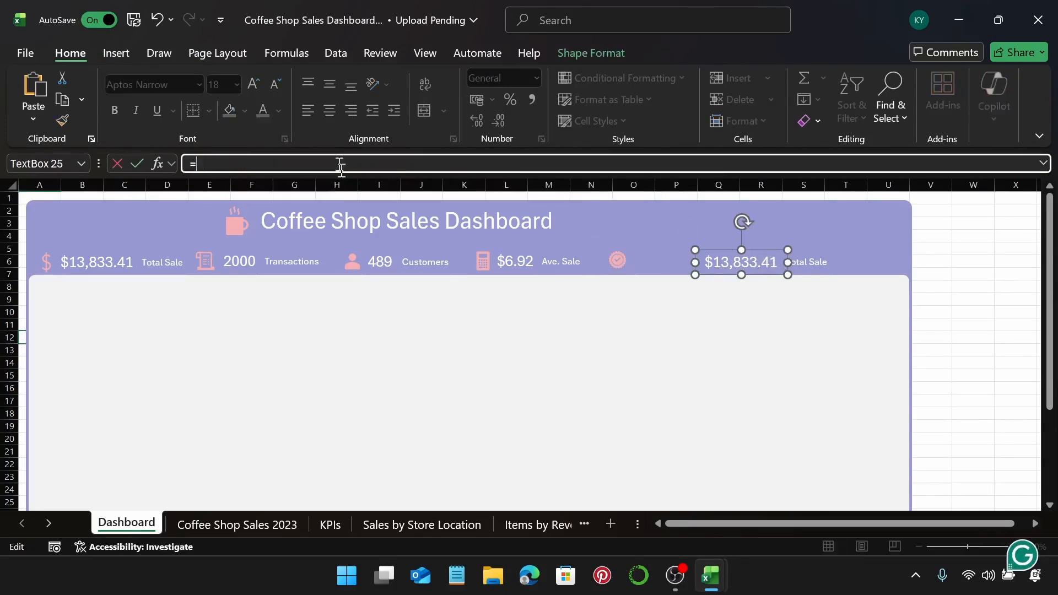
pyautogui.click(329, 523)
pyautogui.click(604, 234)
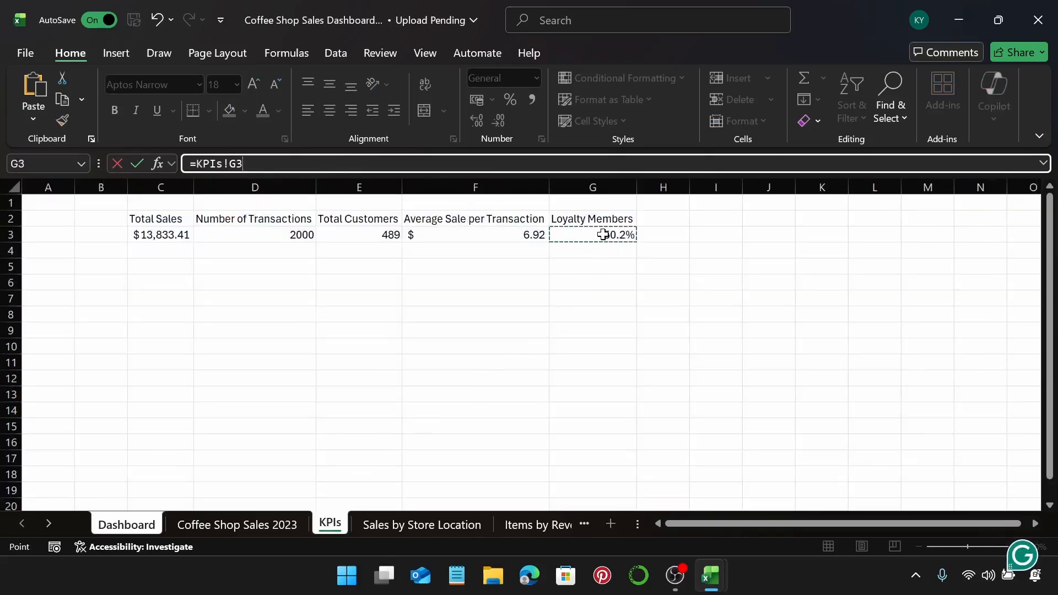
pyautogui.press('Return')
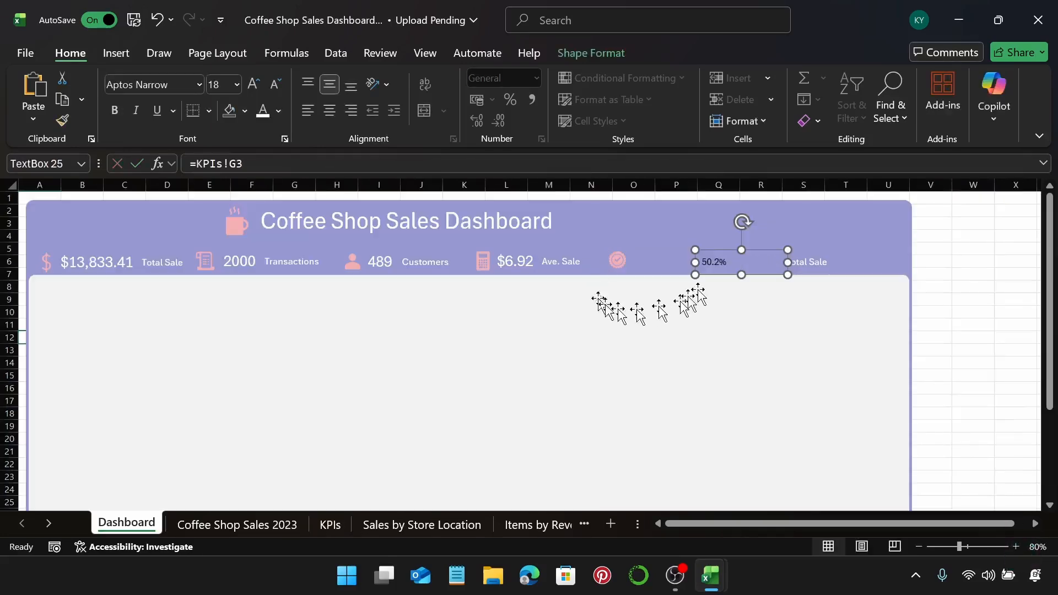
# Format the loyalty members percentage at font size 18 in white and narrow its text box to fit the number.
pyautogui.click(222, 84)
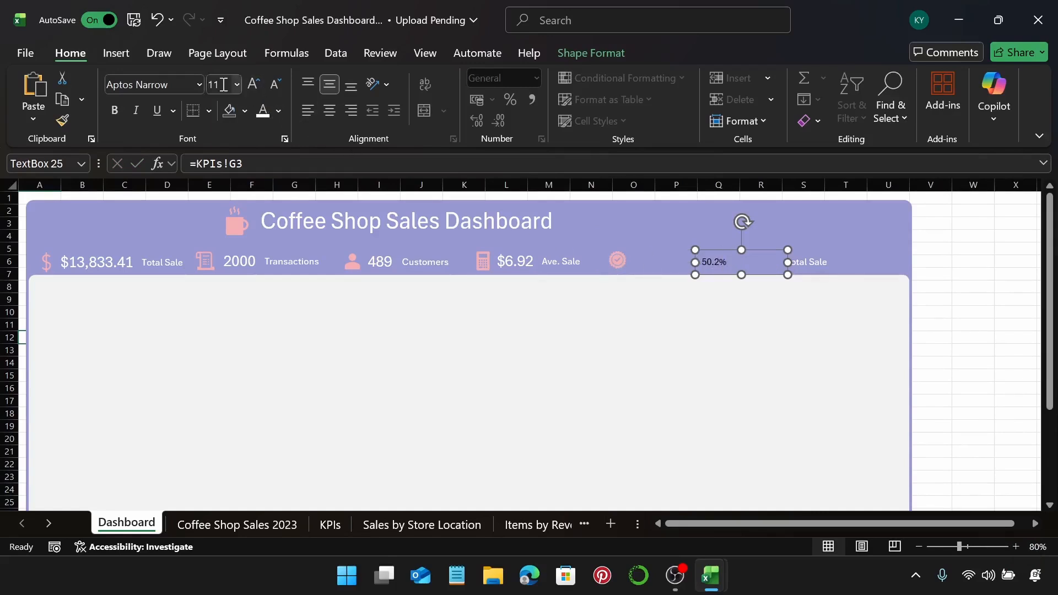
pyautogui.write('18')
pyautogui.press('Return')
pyautogui.click(260, 113)
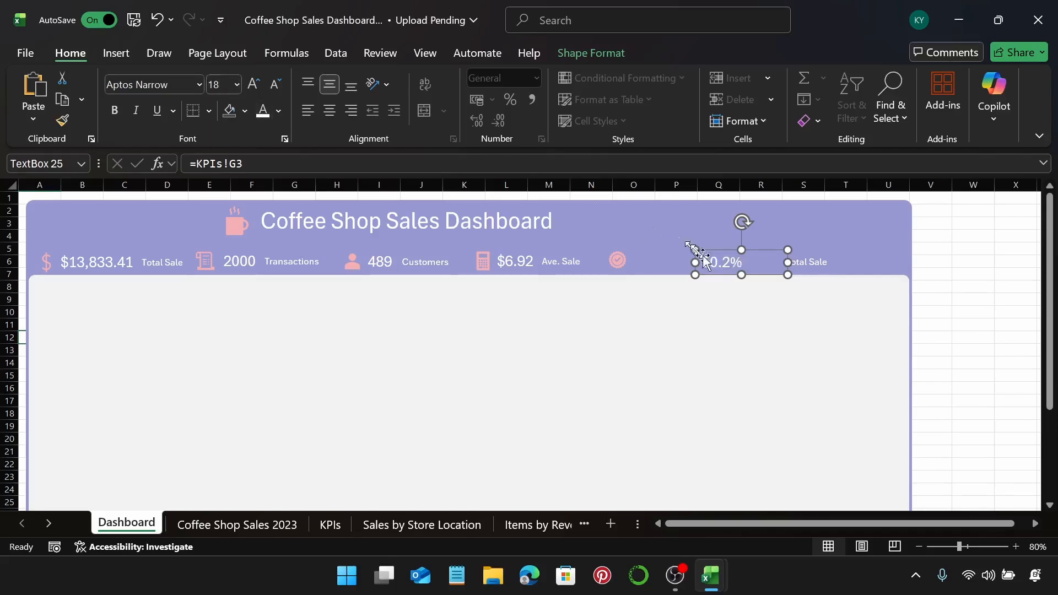
pyautogui.moveTo(787, 263); pyautogui.dragTo(826, 266)
# Change the fifth KPI's label to "Members" and place the label and check badge icon directly on either side of the percentage.
pyautogui.click(806, 269)
pyautogui.write('Members')
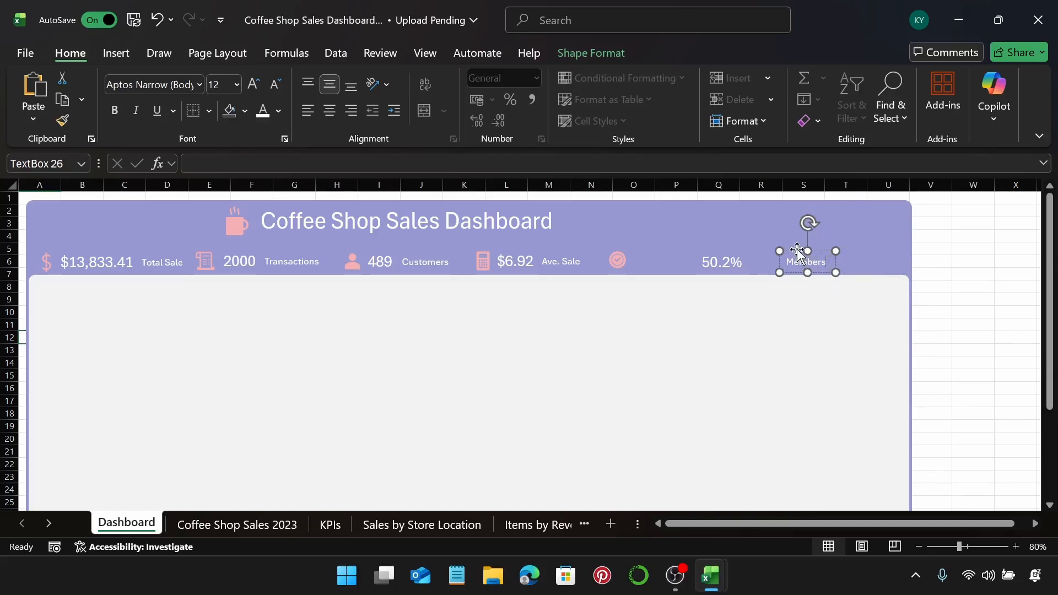
pyautogui.moveTo(795, 250); pyautogui.dragTo(760, 256)
pyautogui.click(617, 260)
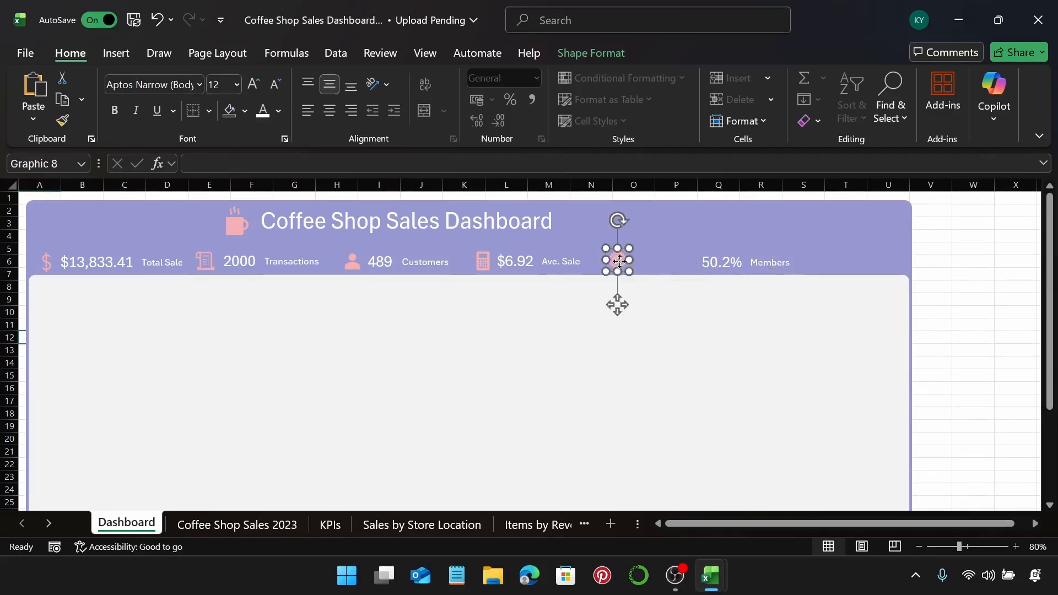
pyautogui.moveTo(615, 304); pyautogui.dragTo(683, 306)
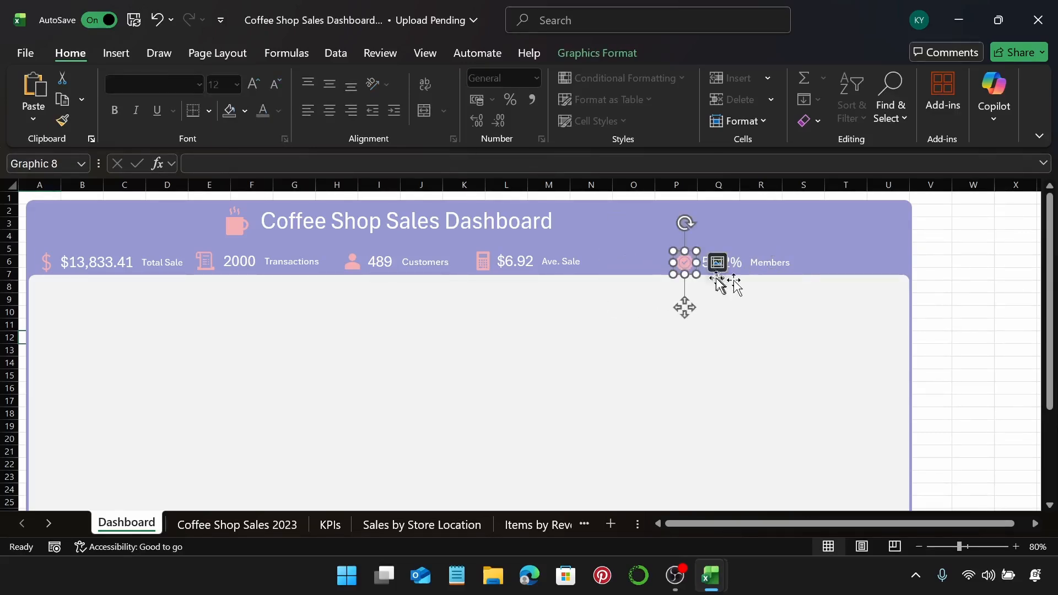
# Align the check badge icon, members percentage and "Members" label to their middle and group them.
pyautogui.keyDown('shift'); pyautogui.click(733, 263); pyautogui.keyUp('shift')
pyautogui.keyDown('shift'); pyautogui.click(772, 266); pyautogui.keyUp('shift')
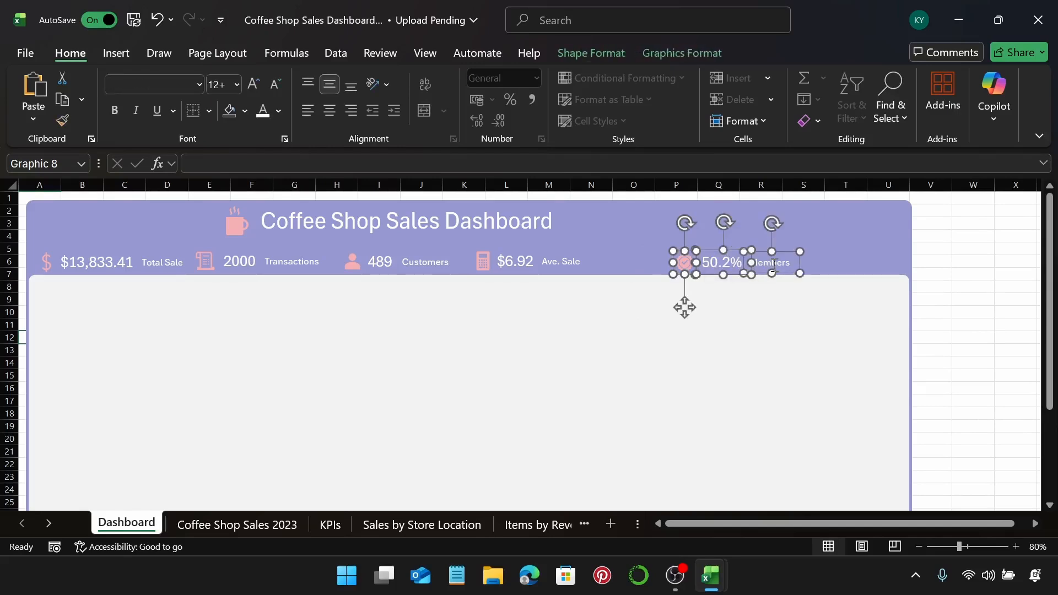
pyautogui.click(603, 52)
pyautogui.click(892, 81)
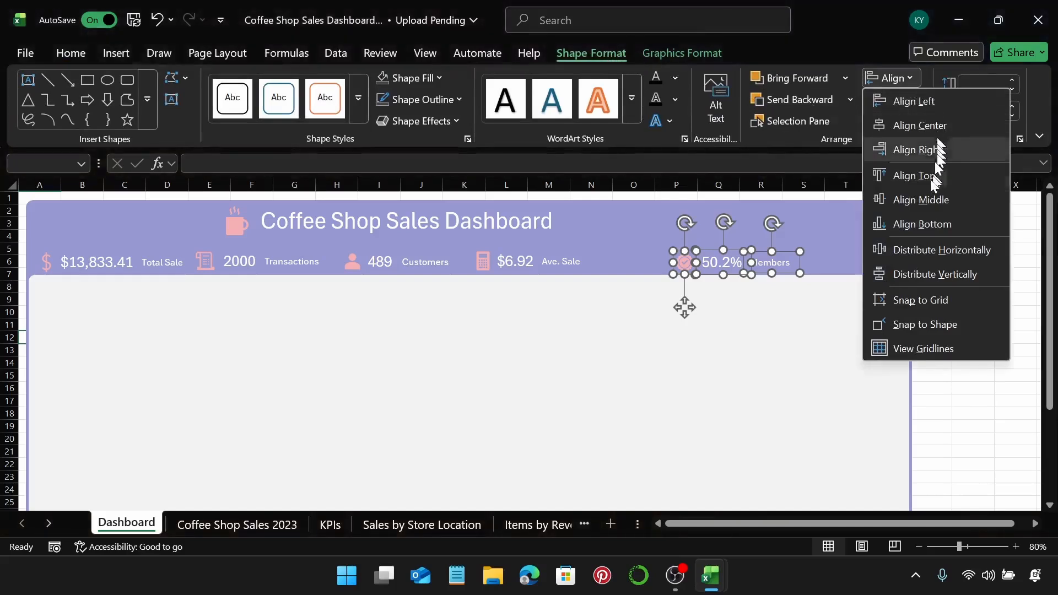
pyautogui.click(922, 198)
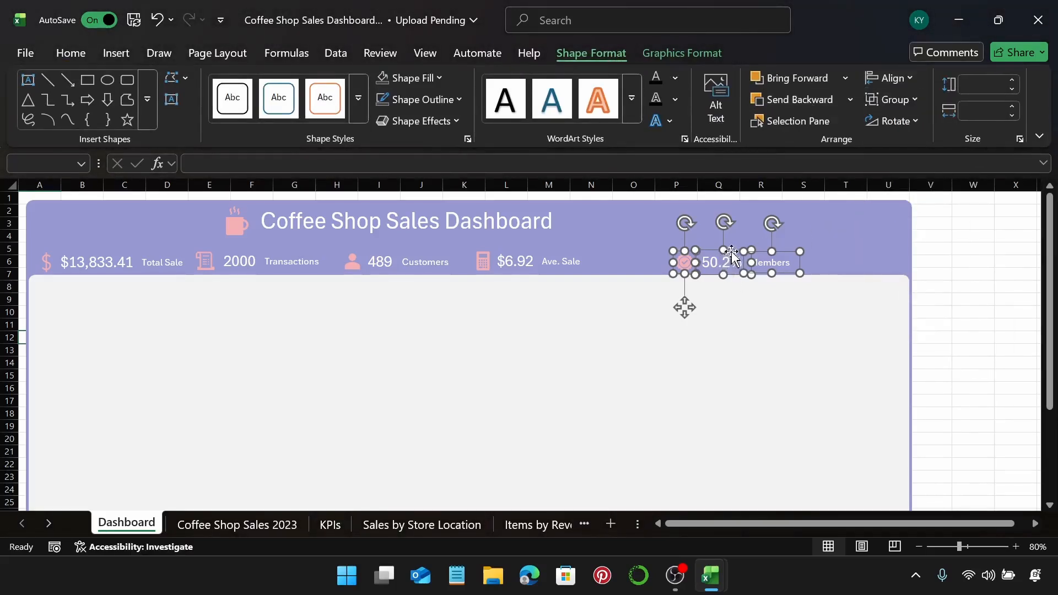
pyautogui.rightClick(732, 252)
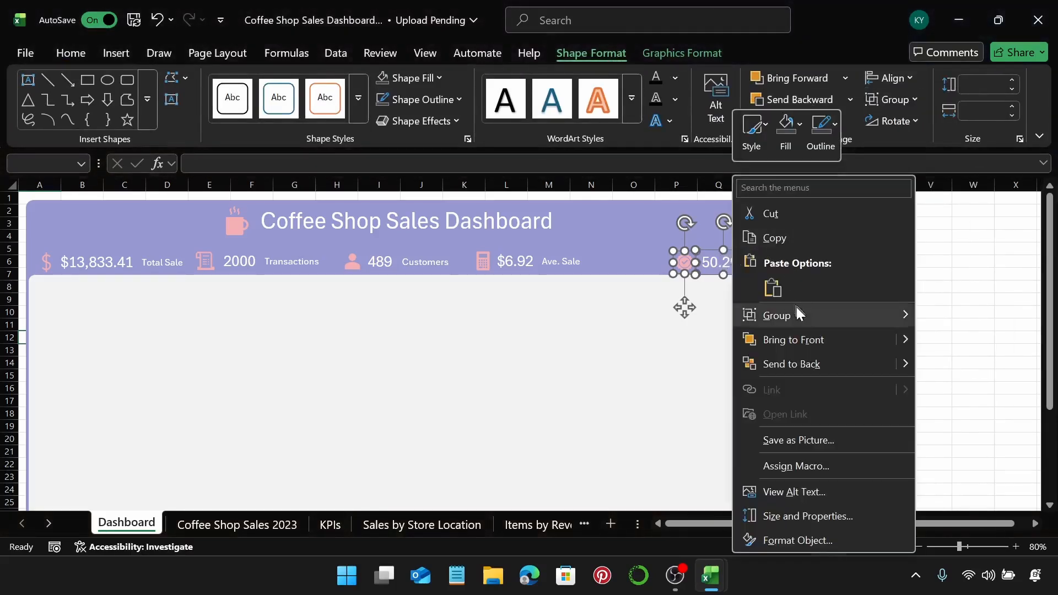
pyautogui.moveTo(867, 316)
pyautogui.click(958, 317)
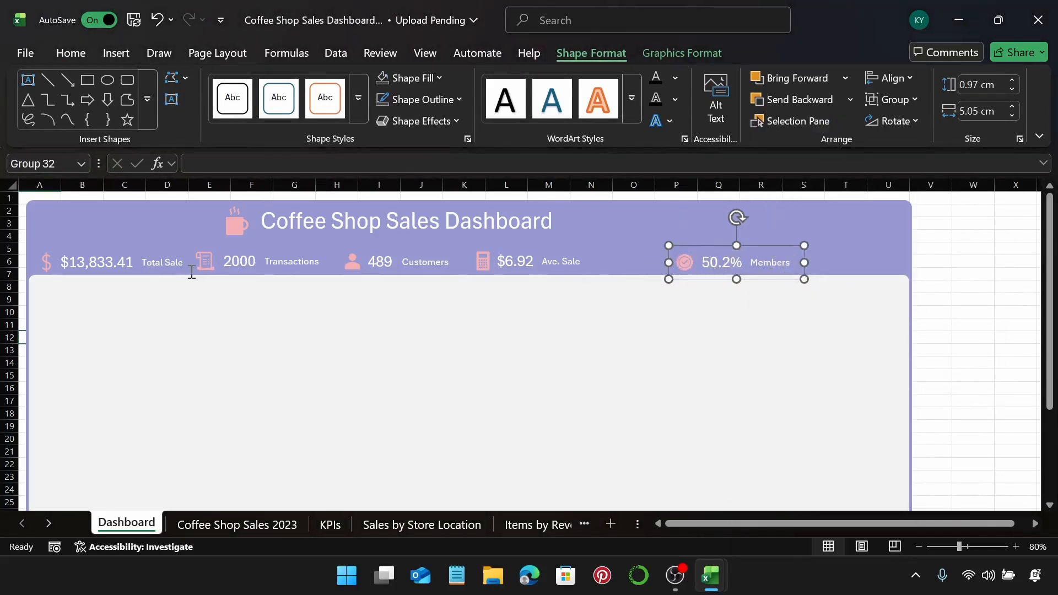
# Shift the five KPI groups leftward so they sit close together in one row starting at the header's left edge.
pyautogui.click(131, 266)
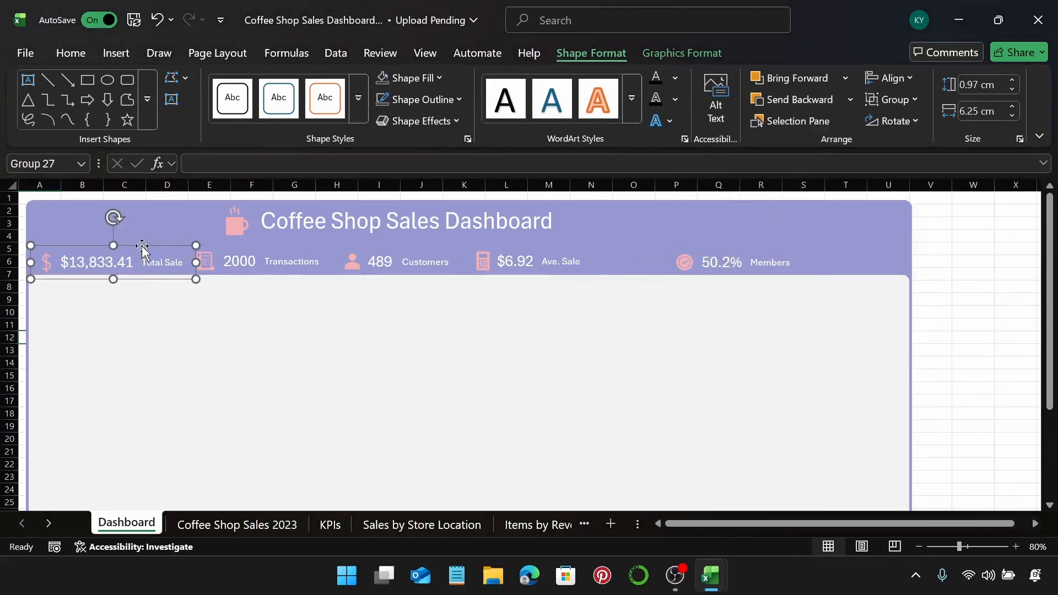
pyautogui.moveTo(143, 248); pyautogui.dragTo(131, 243)
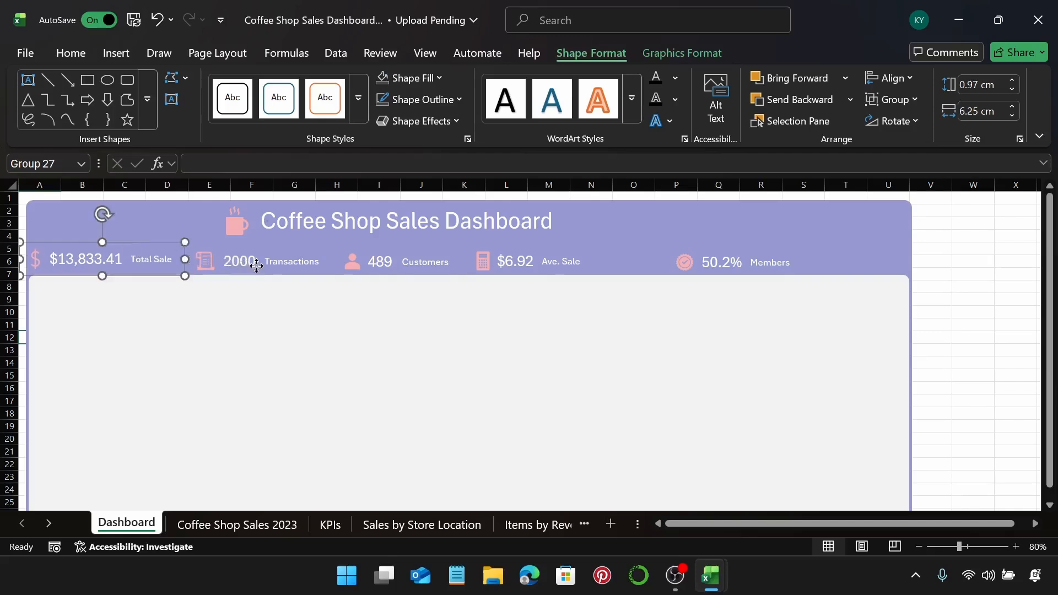
pyautogui.click(290, 248)
pyautogui.moveTo(292, 245); pyautogui.dragTo(284, 241)
pyautogui.click(425, 265)
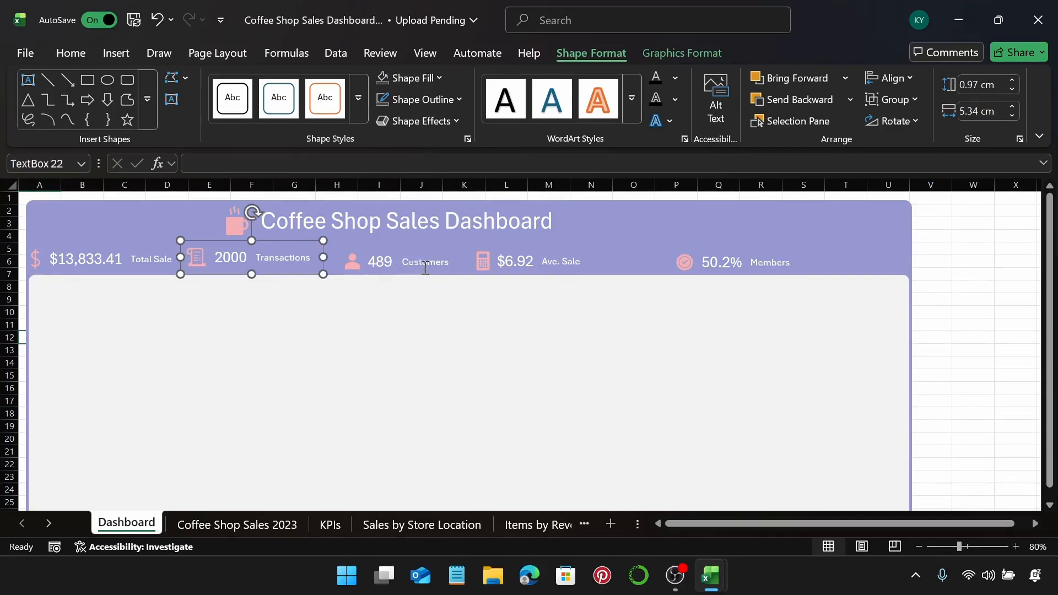
pyautogui.moveTo(441, 245); pyautogui.dragTo(425, 245)
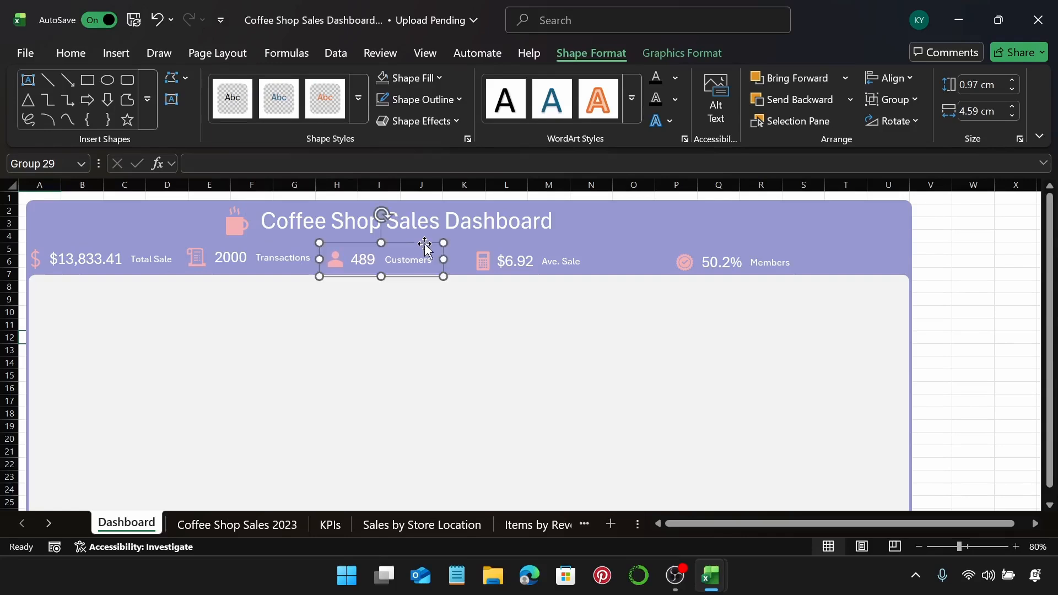
pyautogui.click(574, 245)
pyautogui.moveTo(576, 243); pyautogui.dragTo(544, 244)
pyautogui.click(728, 265)
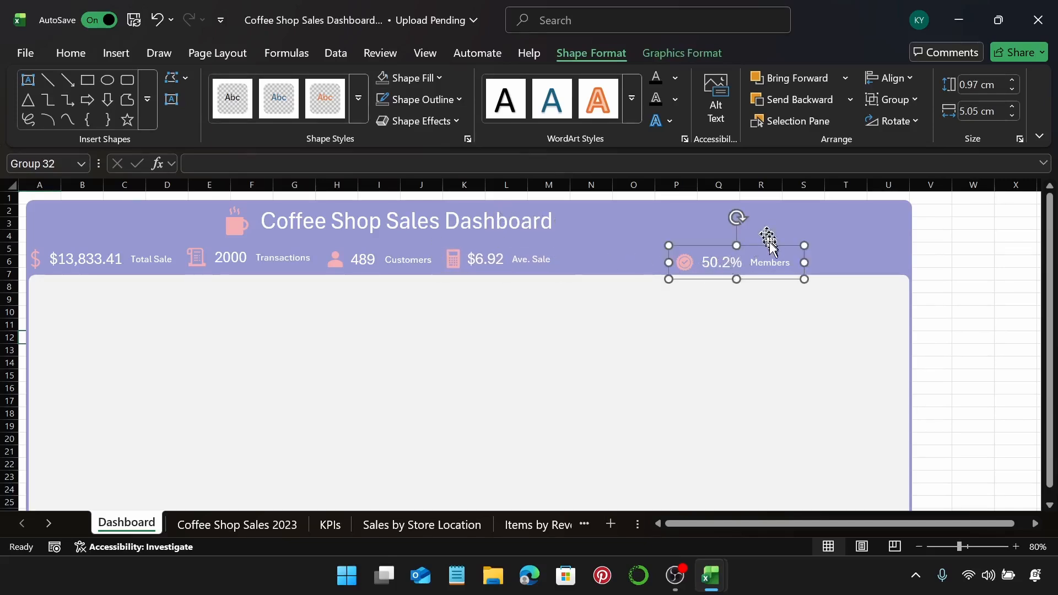
pyautogui.moveTo(768, 246); pyautogui.dragTo(657, 250)
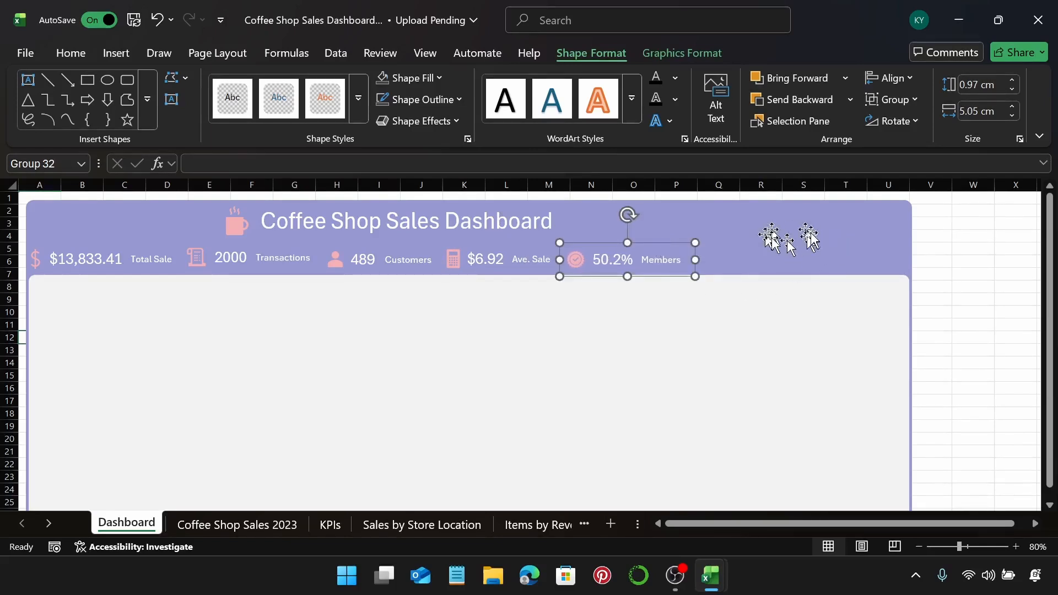
# Select all five KPI groups and align them to their middle.
pyautogui.keyDown('shift'); pyautogui.click(492, 265); pyautogui.keyUp('shift')
pyautogui.keyDown('shift'); pyautogui.click(367, 258); pyautogui.keyUp('shift')
pyautogui.keyDown('shift'); pyautogui.click(284, 262); pyautogui.keyUp('shift')
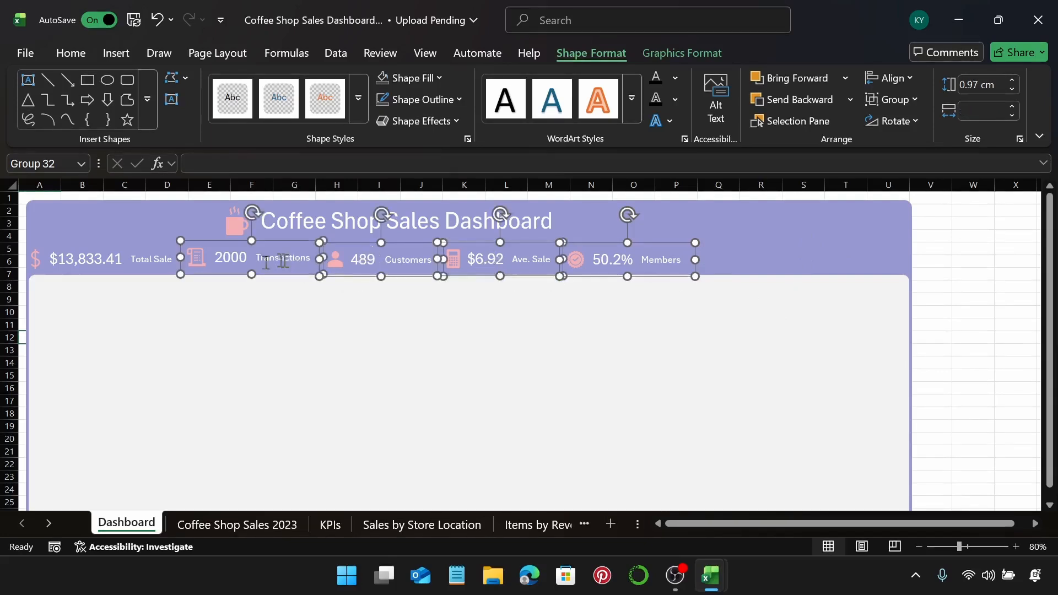
pyautogui.keyDown('shift'); pyautogui.click(145, 256); pyautogui.keyUp('shift')
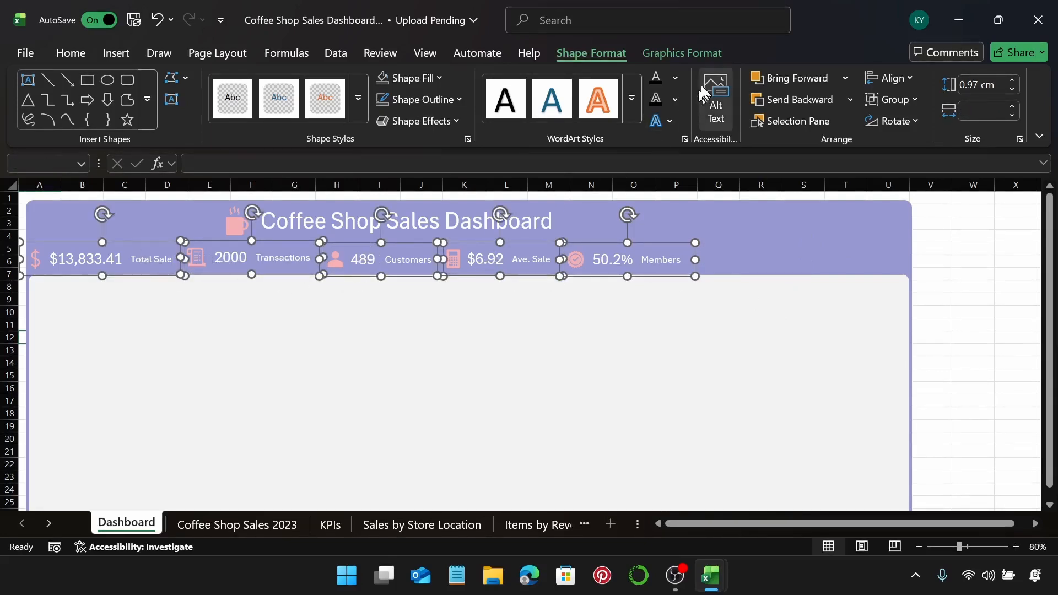
pyautogui.click(898, 81)
pyautogui.click(889, 194)
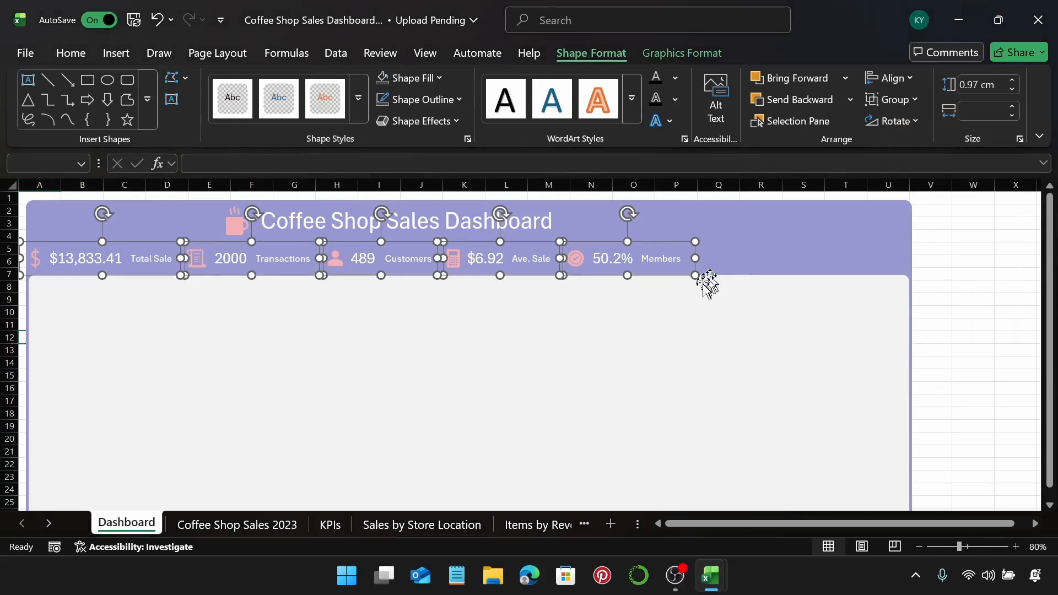
pyautogui.press('Escape')
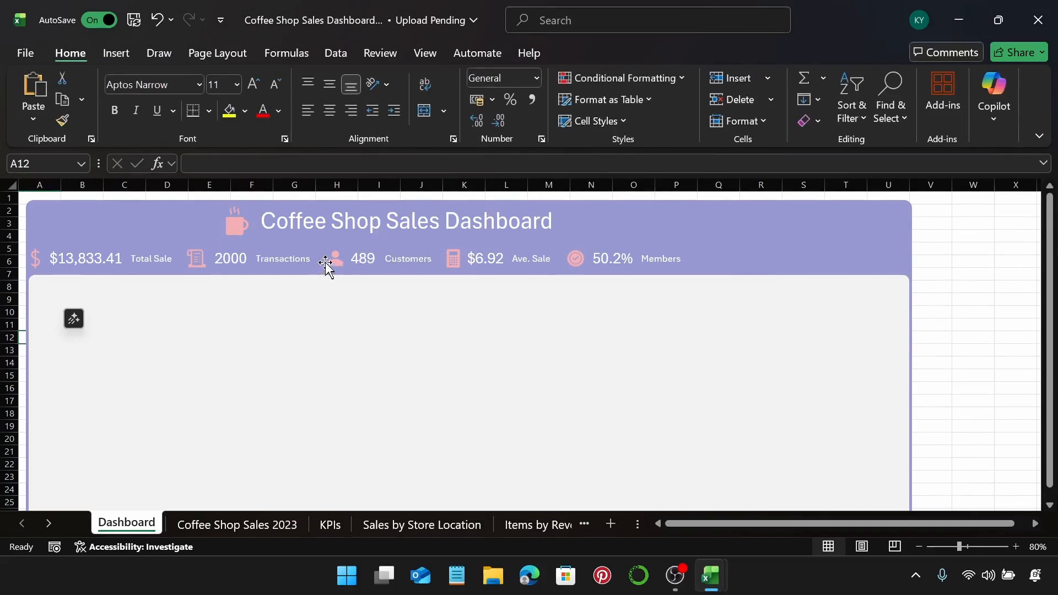
# Select all five KPI groups together and nudge them slightly down toward the grey panel.
pyautogui.click(150, 259)
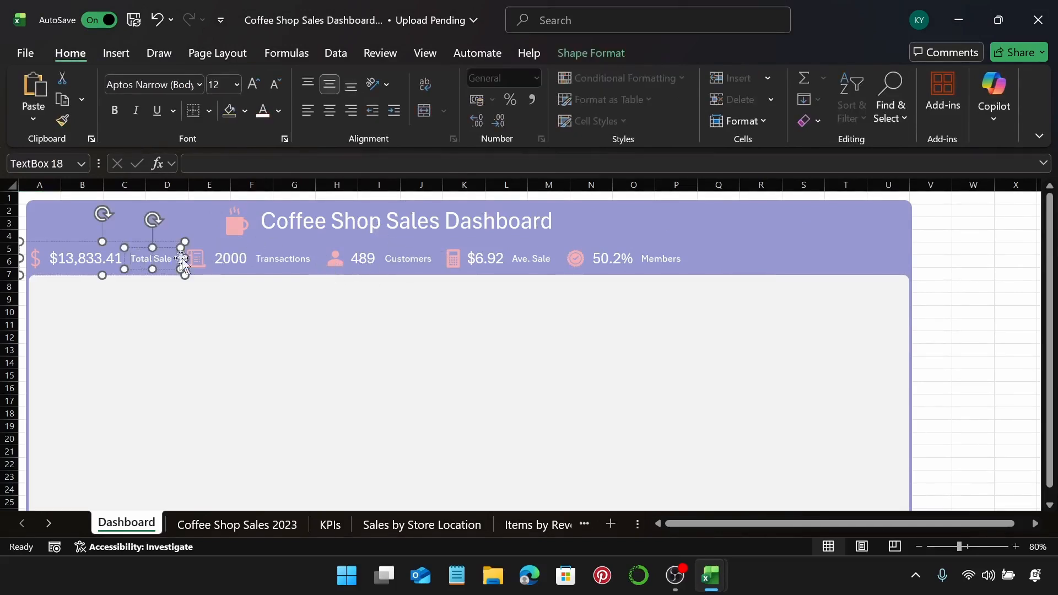
pyautogui.click(297, 262)
pyautogui.keyDown('ctrl'); pyautogui.click(160, 252); pyautogui.keyUp('ctrl')
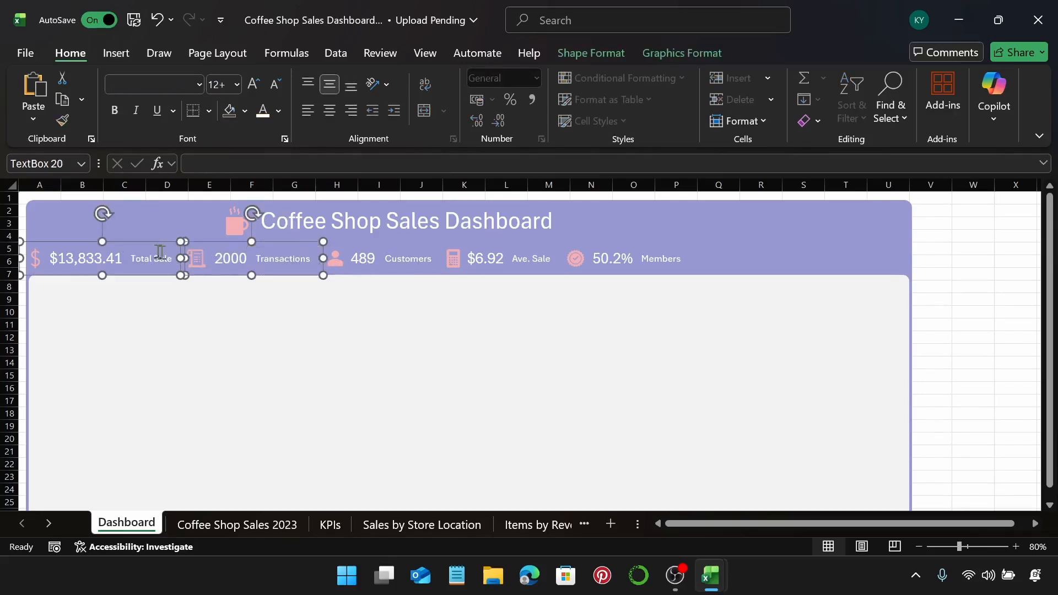
pyautogui.keyDown('ctrl'); pyautogui.click(361, 259); pyautogui.keyUp('ctrl')
pyautogui.keyDown('ctrl'); pyautogui.click(468, 260); pyautogui.keyUp('ctrl')
pyautogui.keyDown('ctrl'); pyautogui.click(623, 251); pyautogui.keyUp('ctrl')
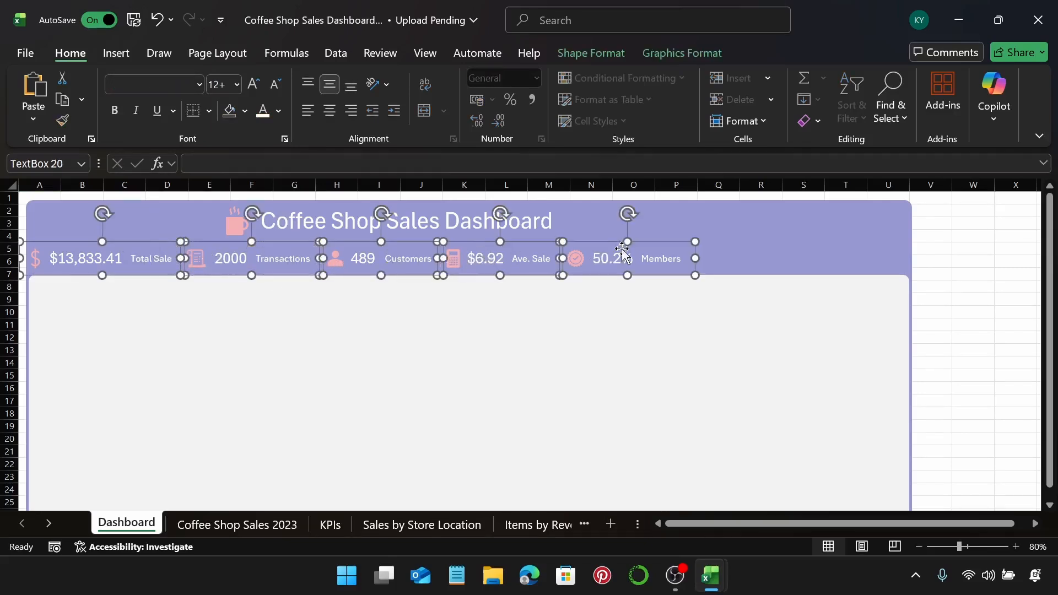
pyautogui.press('Down')
pyautogui.press('Down')
pyautogui.press('Down')
pyautogui.press('Down')
pyautogui.press('Down')
pyautogui.press('Down')
pyautogui.press('Down')
pyautogui.press('Down')
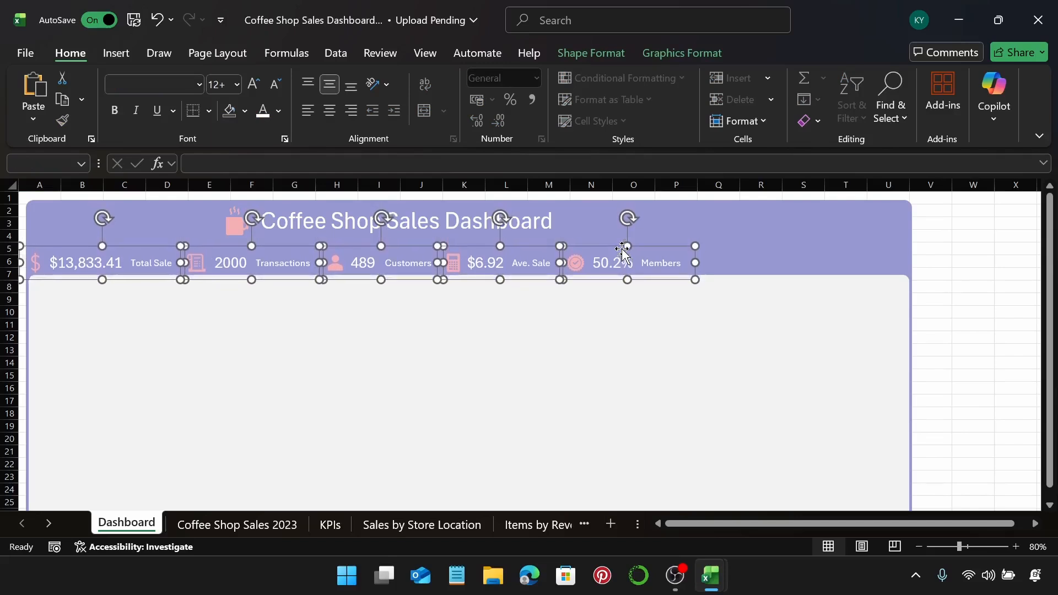
pyautogui.press('Up')
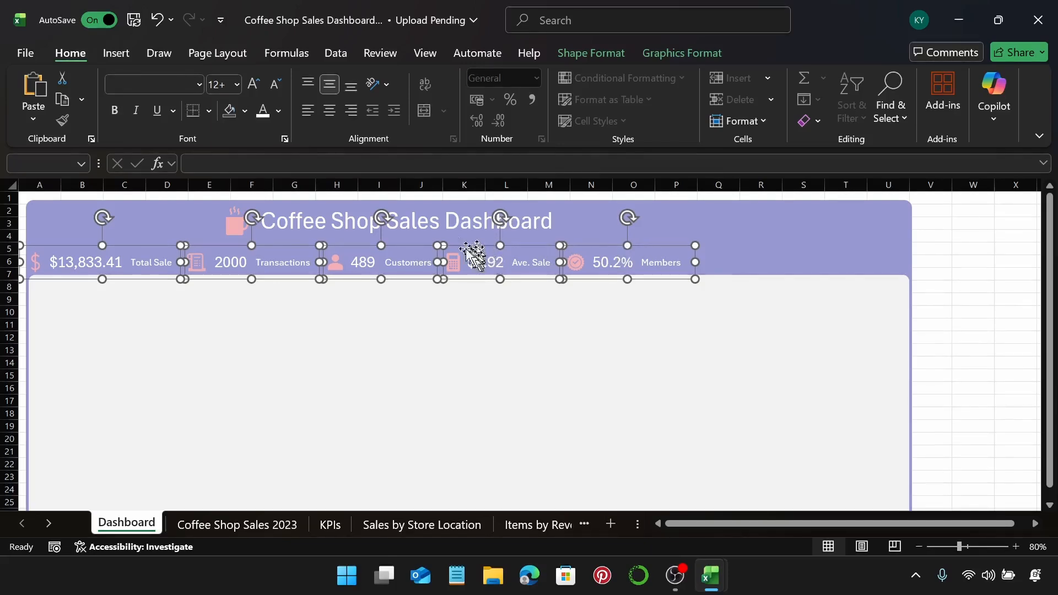
pyautogui.press('Escape')
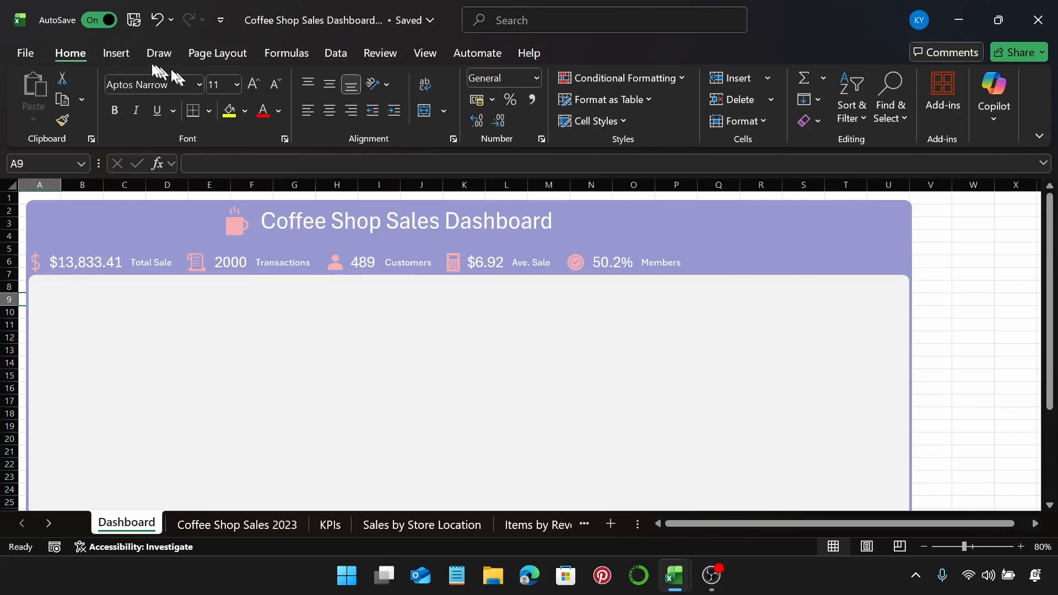
# Draw a rounded rectangle about 7.65 cm high and 6.55 cm wide in the grey panel's upper-left area.
pyautogui.click(110, 53)
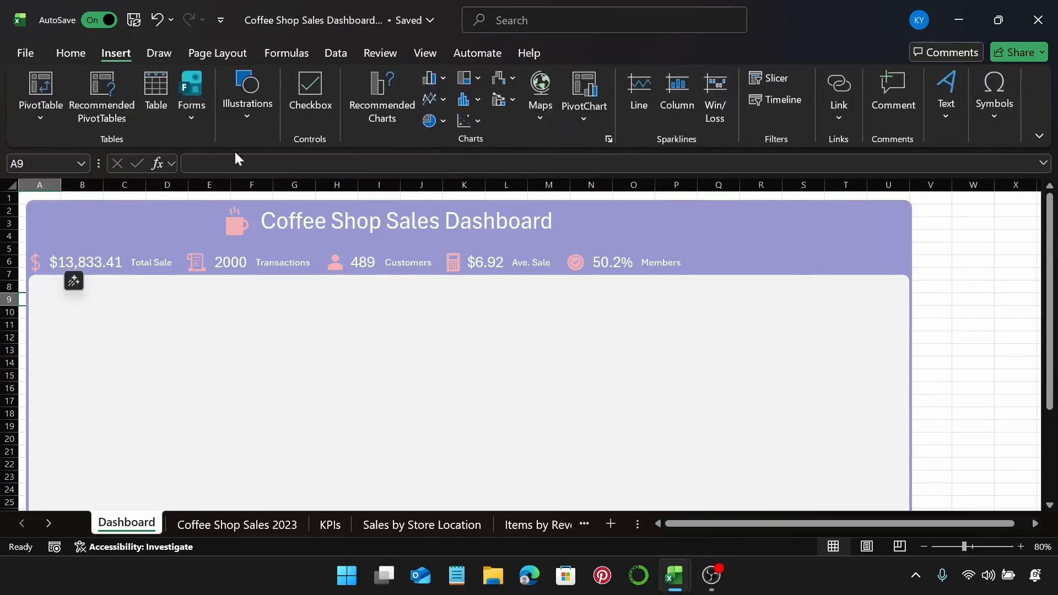
pyautogui.click(248, 118)
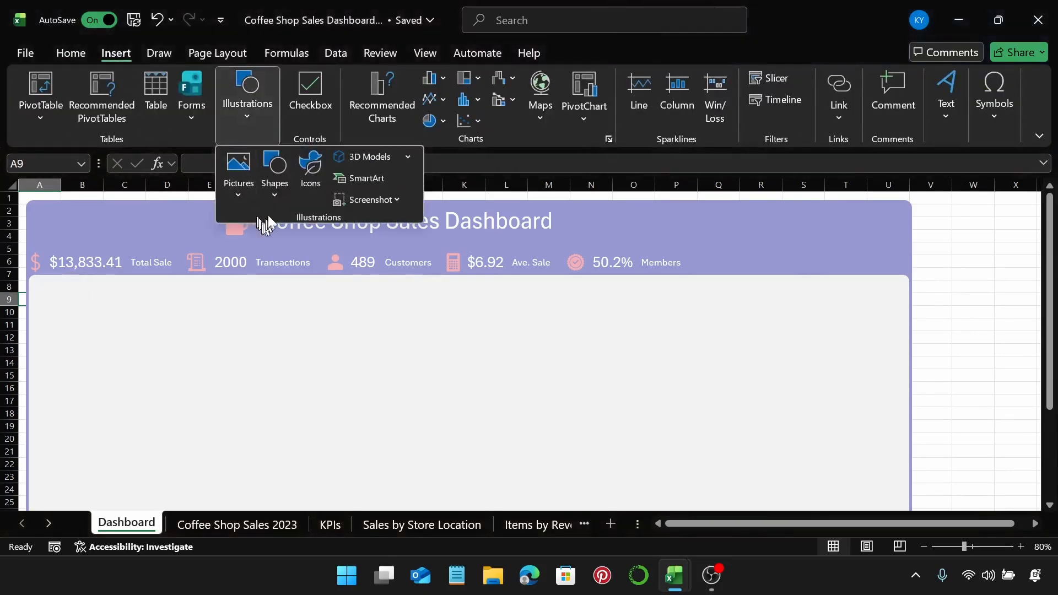
pyautogui.click(269, 187)
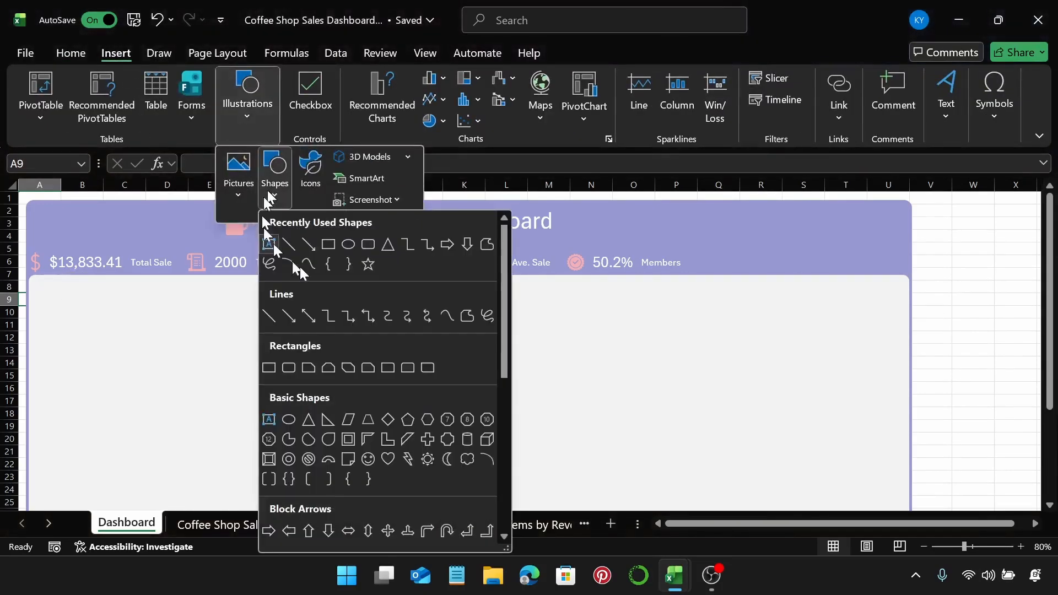
pyautogui.click(375, 244)
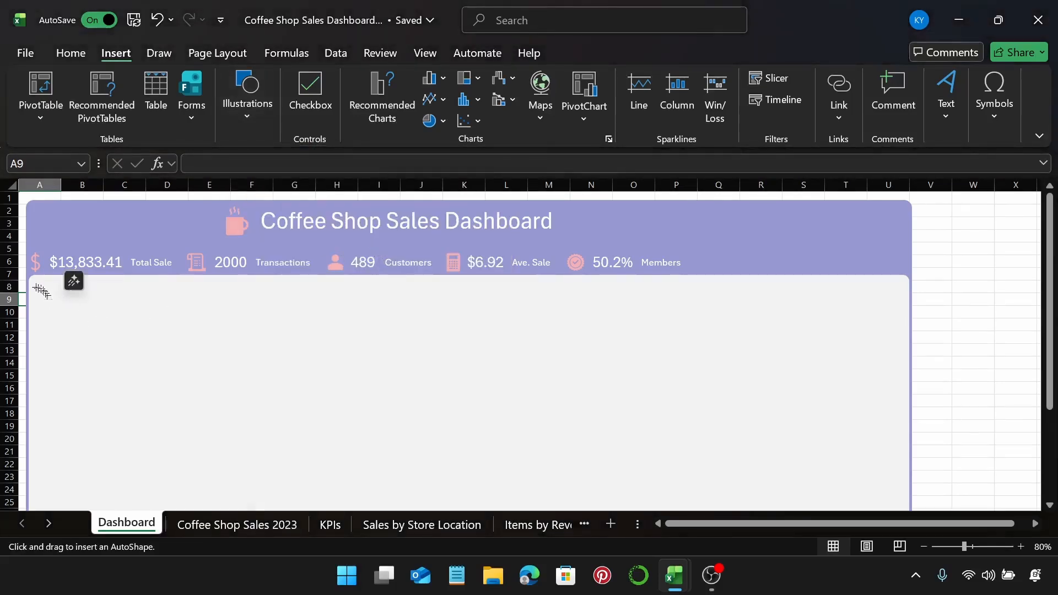
pyautogui.moveTo(36, 281)
pyautogui.mouseDown()
pyautogui.moveTo(66, 325)
pyautogui.moveTo(173, 408)
pyautogui.moveTo(200, 478)
pyautogui.mouseUp()
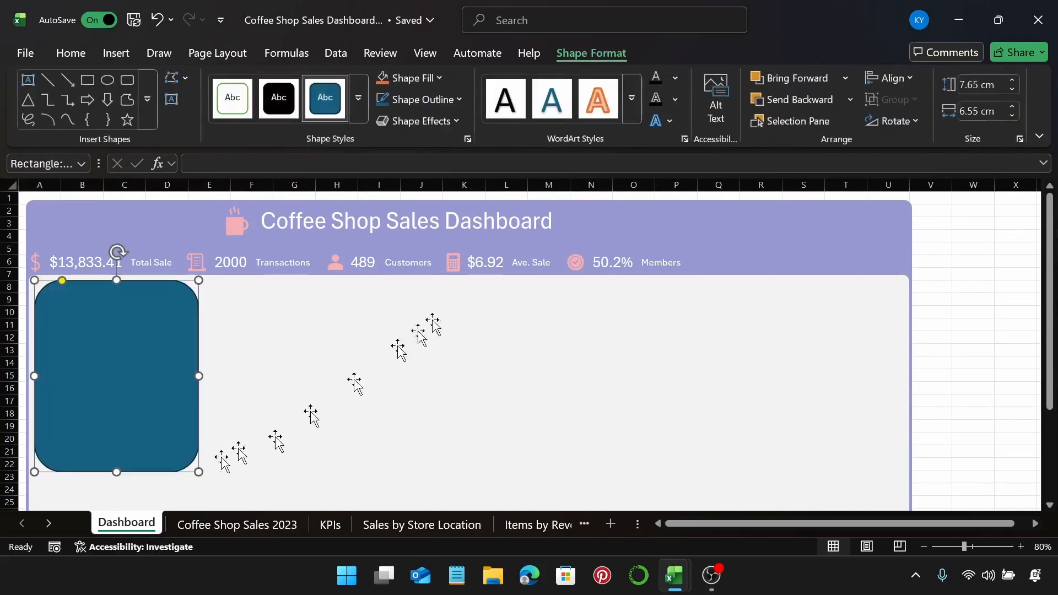
# Give the rounded rectangle no outline and the recent pink fill, and reduce its corner rounding to a slight curve.
pyautogui.click(433, 105)
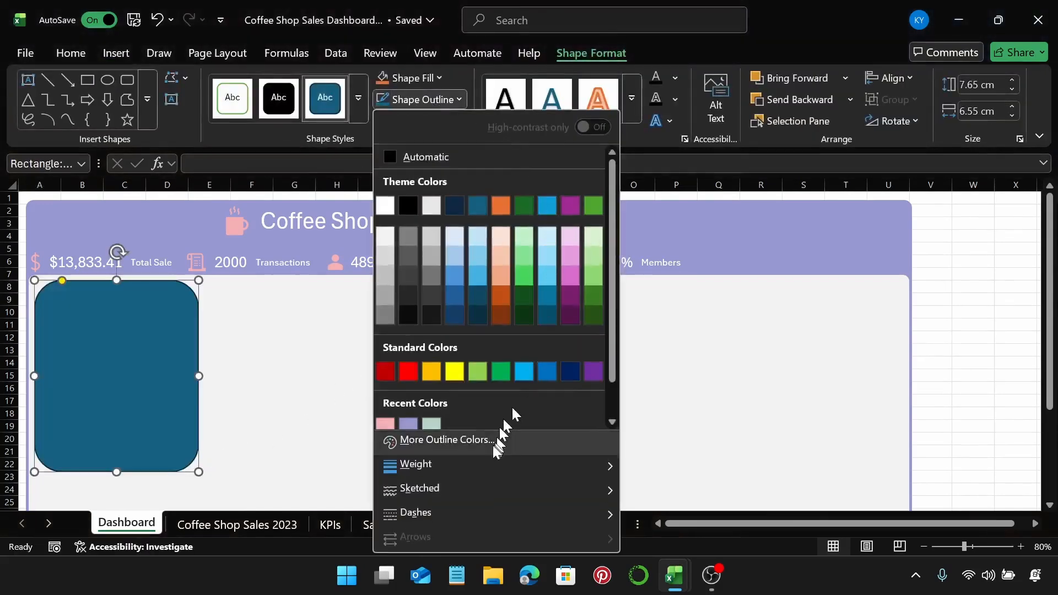
pyautogui.scroll(-2, 490, 397)
pyautogui.click(452, 419)
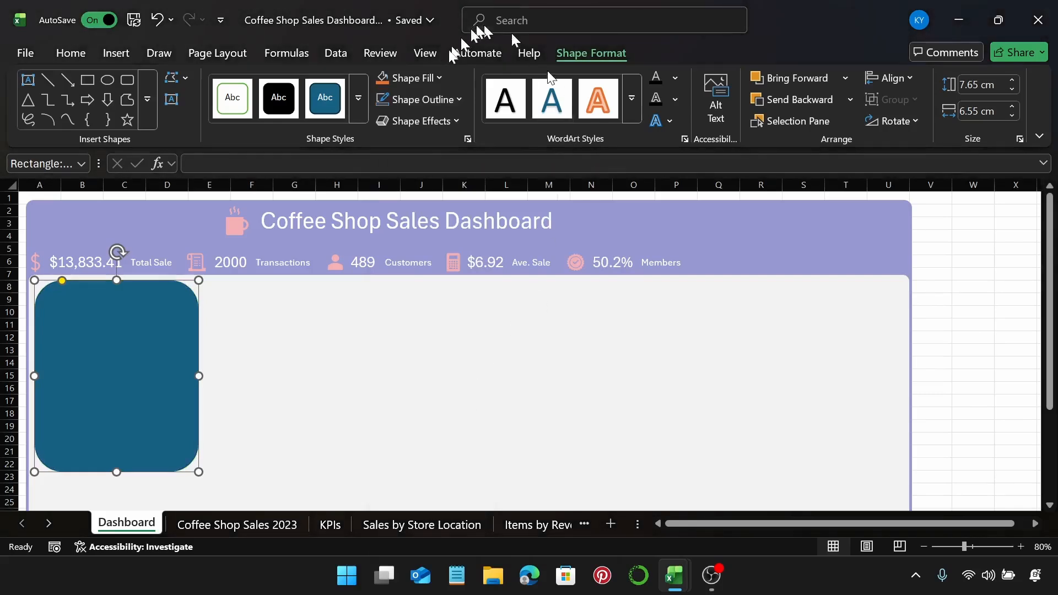
pyautogui.click(433, 83)
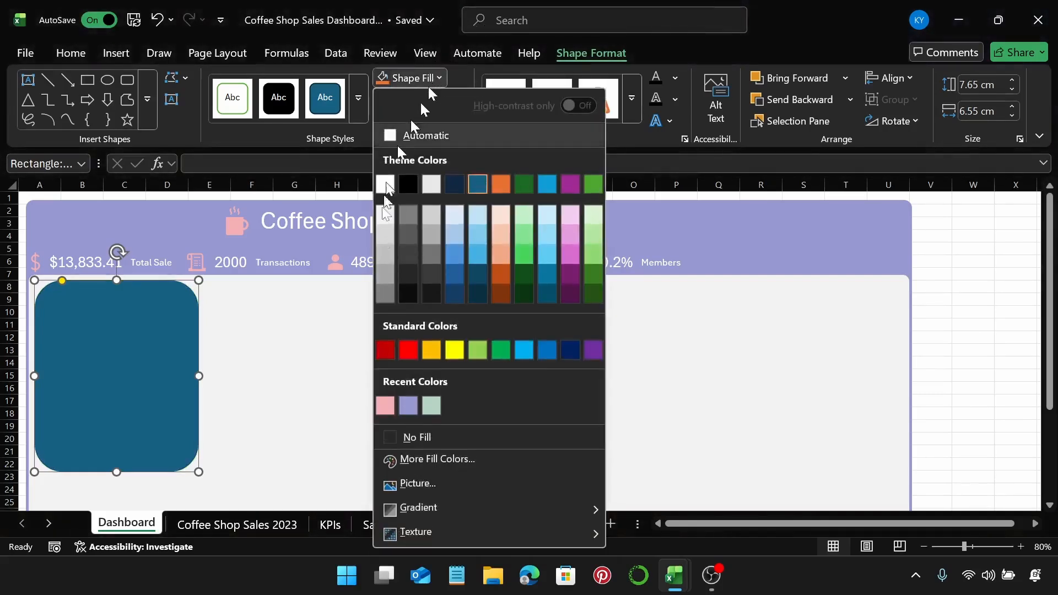
pyautogui.click(385, 407)
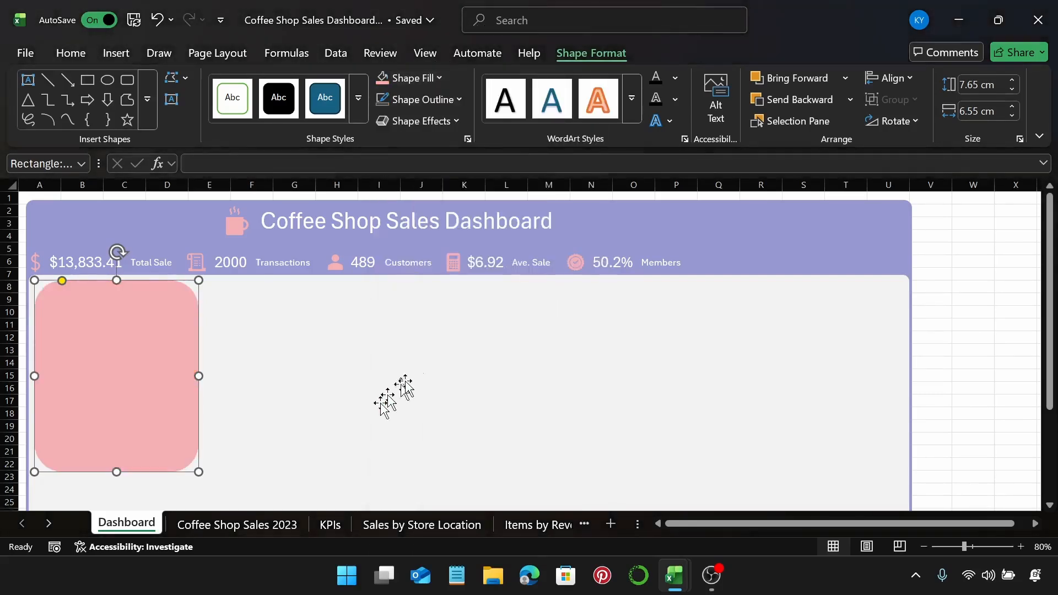
pyautogui.moveTo(61, 282); pyautogui.dragTo(59, 286)
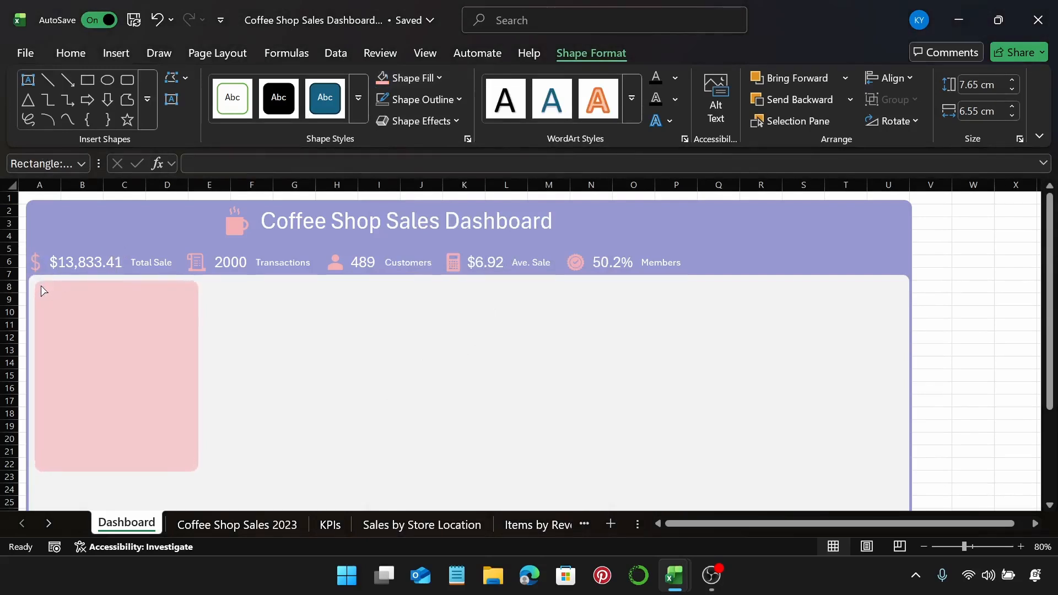
pyautogui.moveTo(43, 290); pyautogui.dragTo(43, 282)
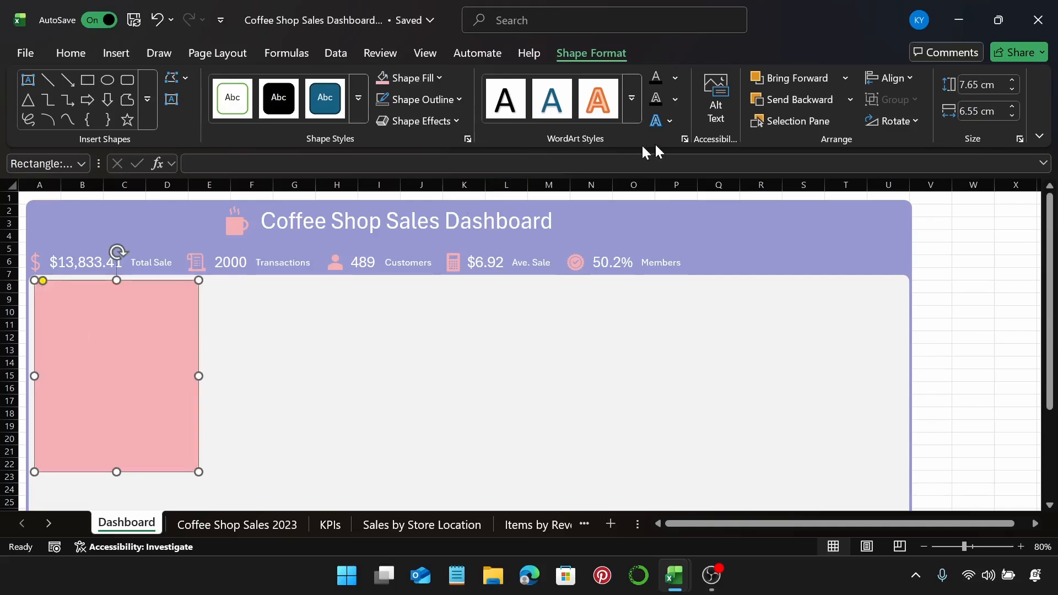
# Resize the pink rectangle to 7 cm high and 6 cm wide and nudge it closer to the grey panel's upper-left corner.
pyautogui.click(981, 87)
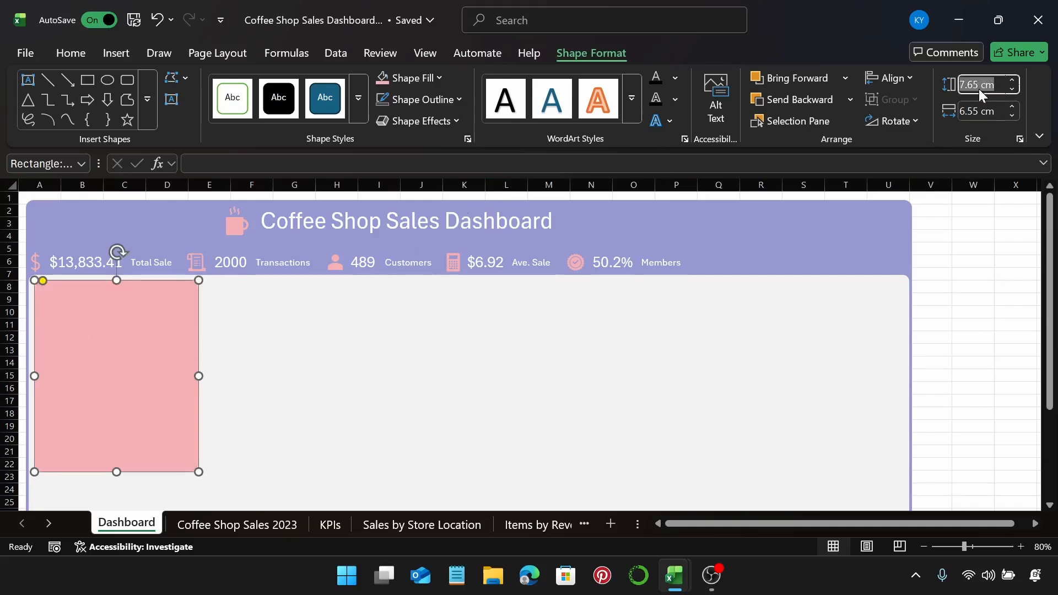
pyautogui.write('7')
pyautogui.press('Return')
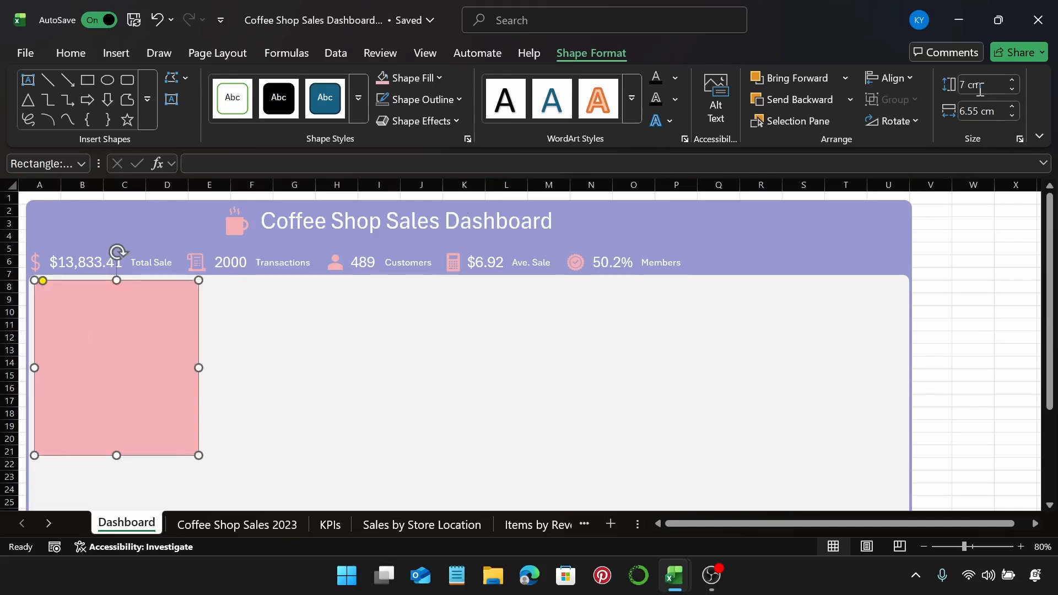
pyautogui.click(981, 112)
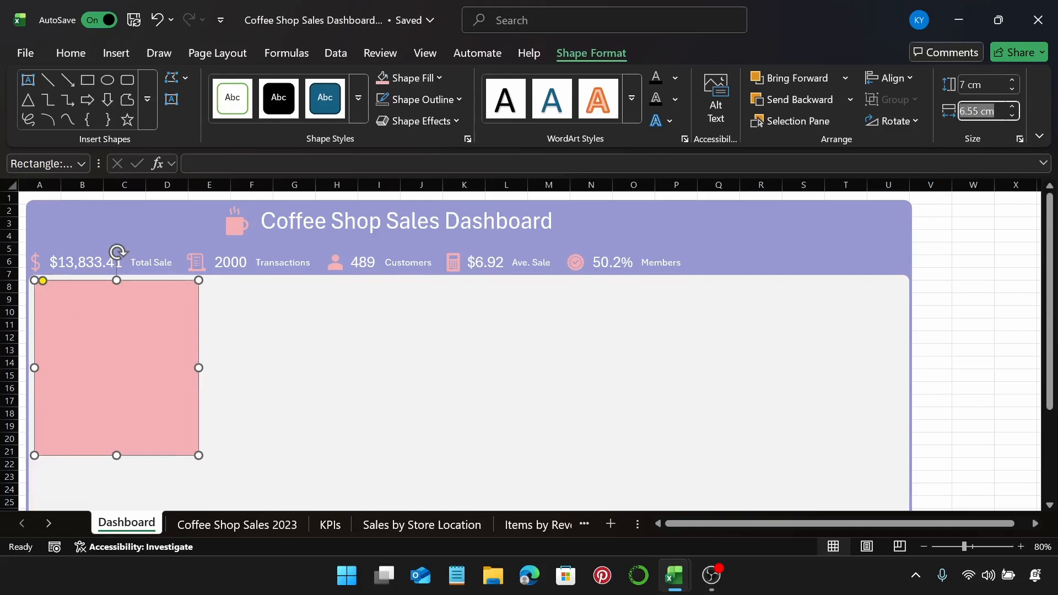
pyautogui.write('6')
pyautogui.press('Return')
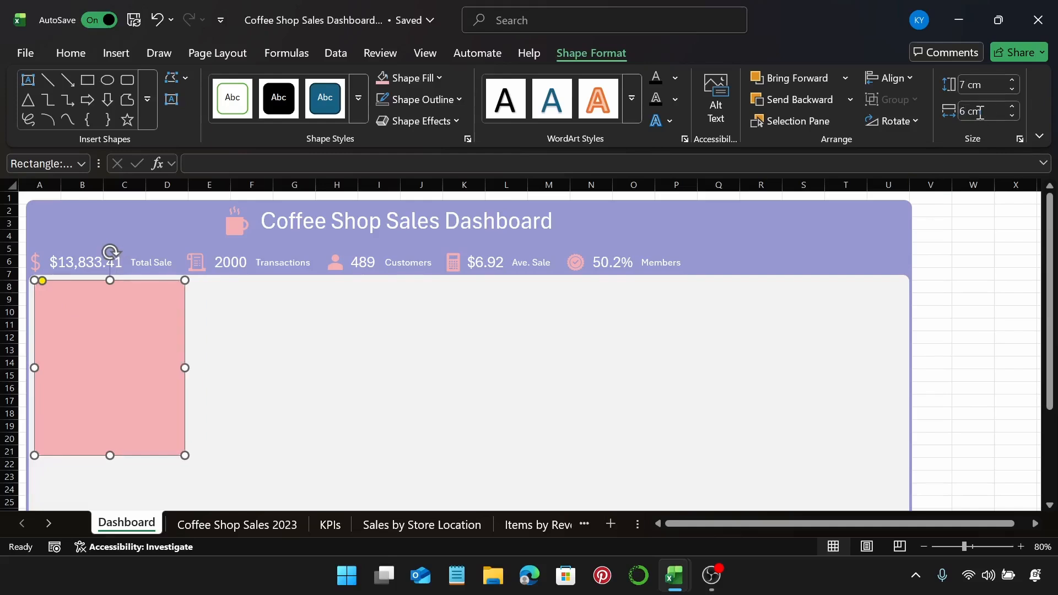
pyautogui.moveTo(128, 345); pyautogui.dragTo(125, 342)
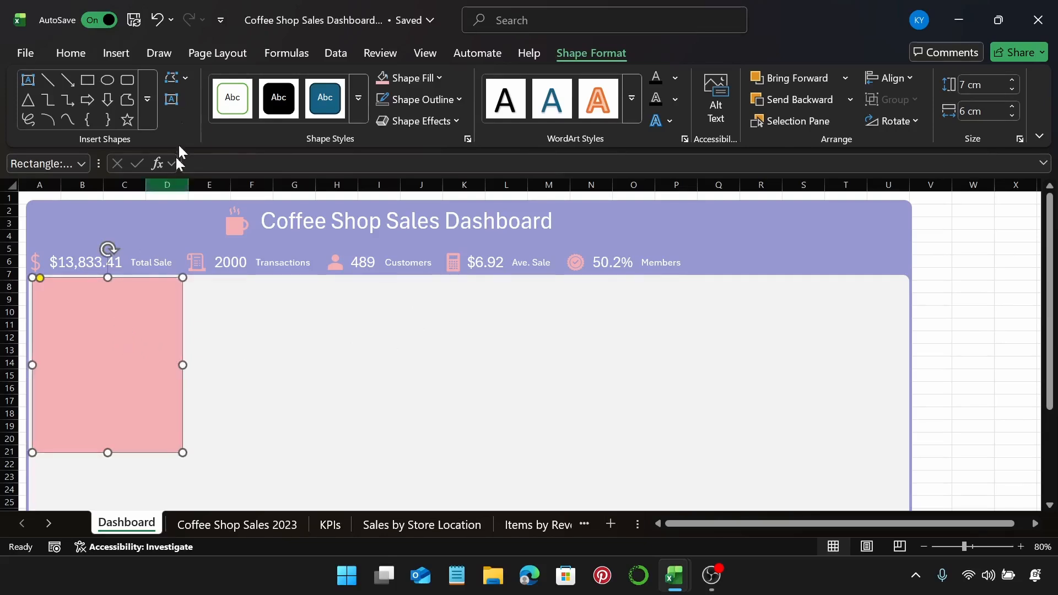
# Add a text box reading "Sales by Store Location" at the top of the pink rectangle, with font size 12.
pyautogui.click(86, 54)
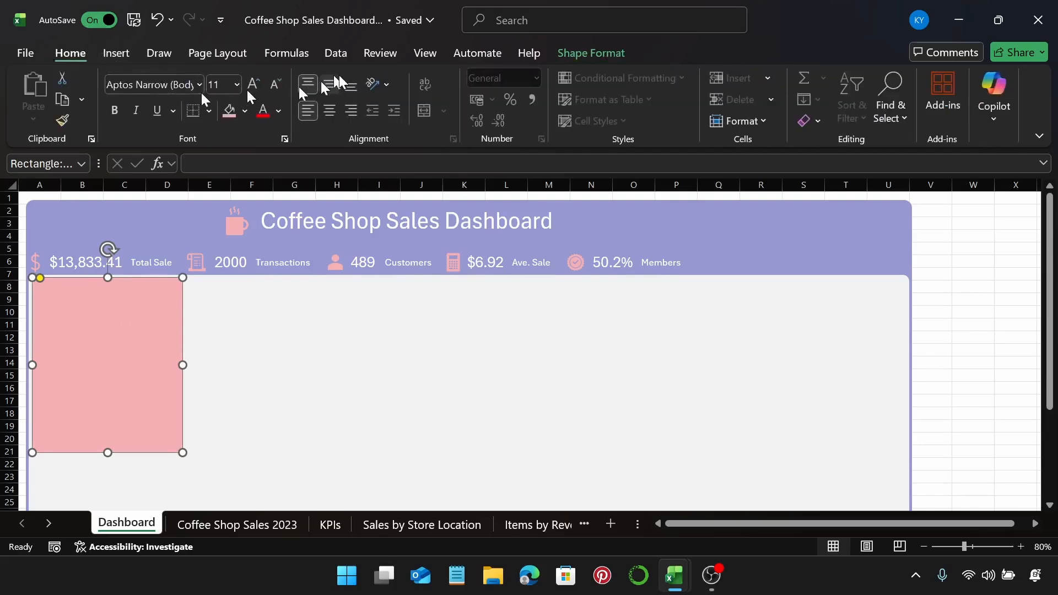
pyautogui.click(113, 54)
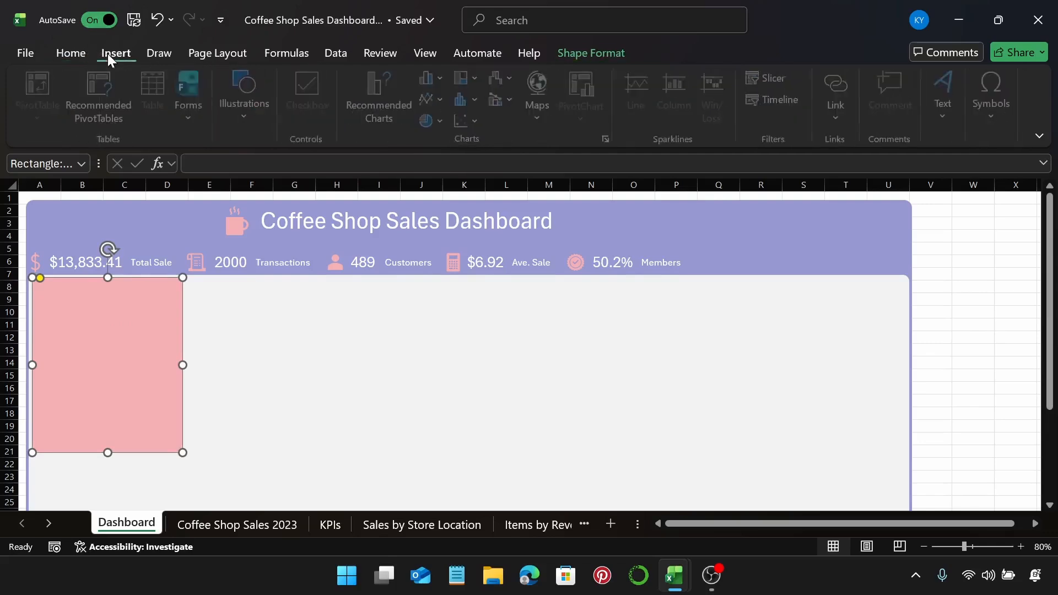
pyautogui.click(251, 102)
pyautogui.click(280, 196)
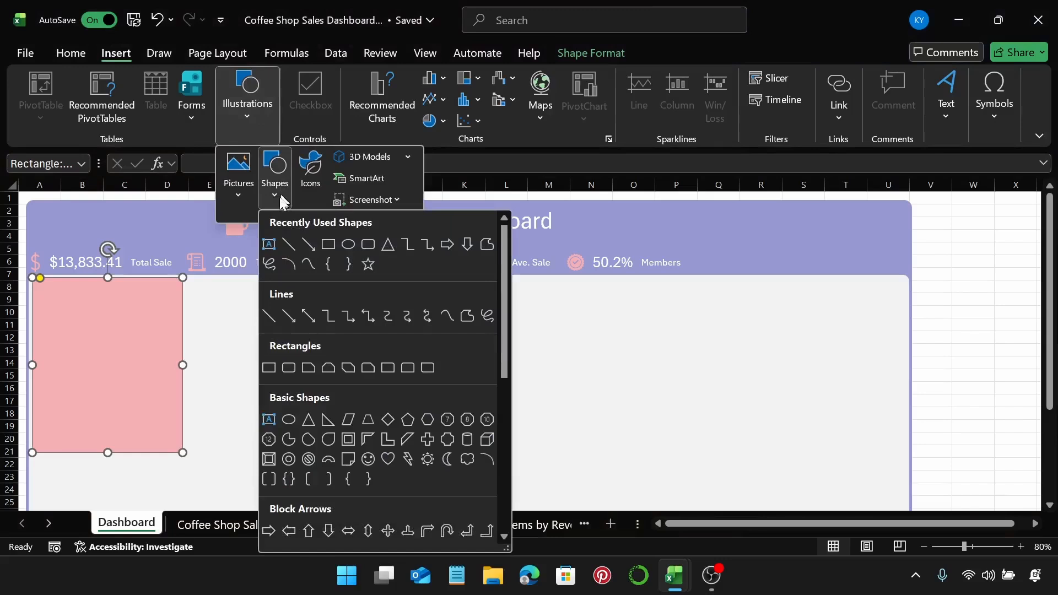
pyautogui.click(268, 244)
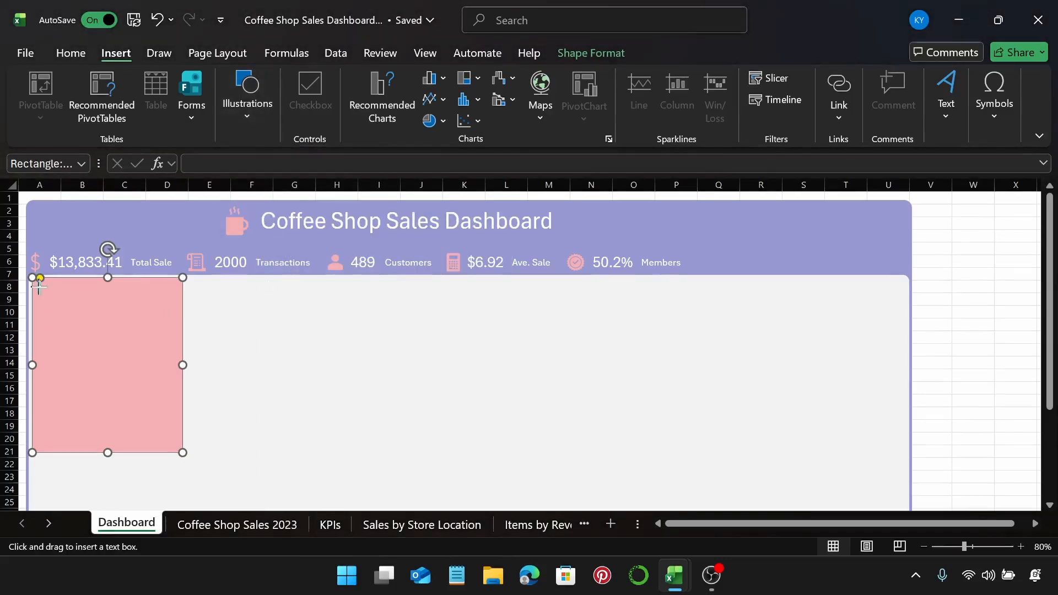
pyautogui.moveTo(38, 286); pyautogui.dragTo(112, 299)
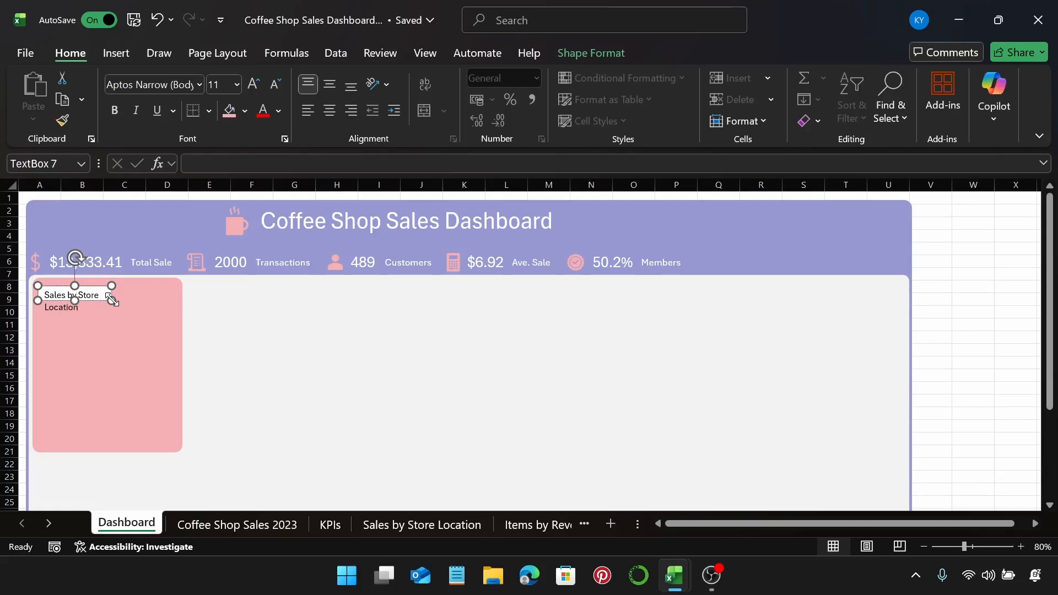
pyautogui.moveTo(112, 300); pyautogui.dragTo(146, 303)
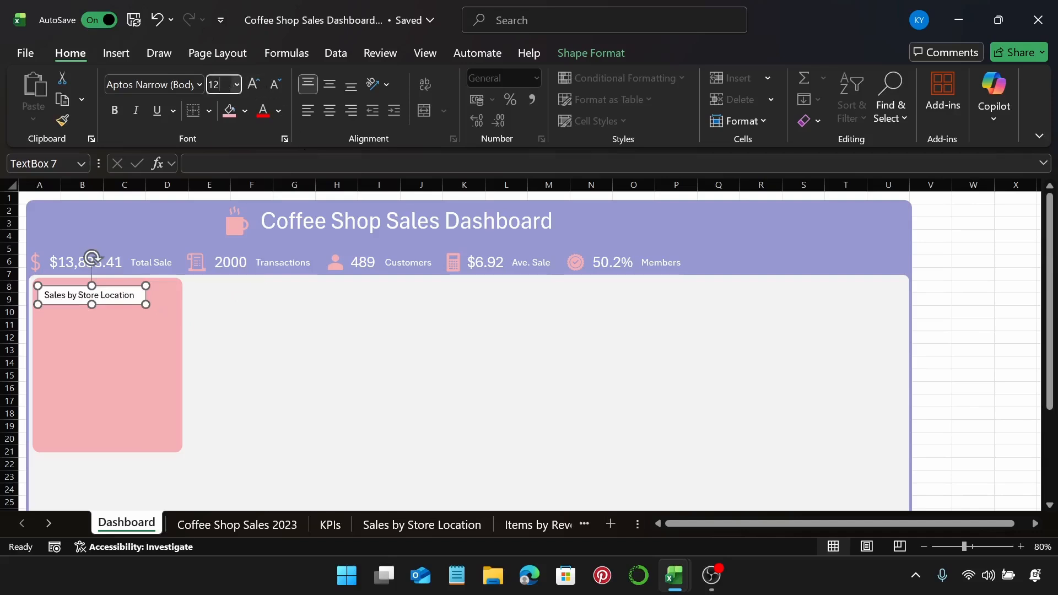
pyautogui.press('Return')
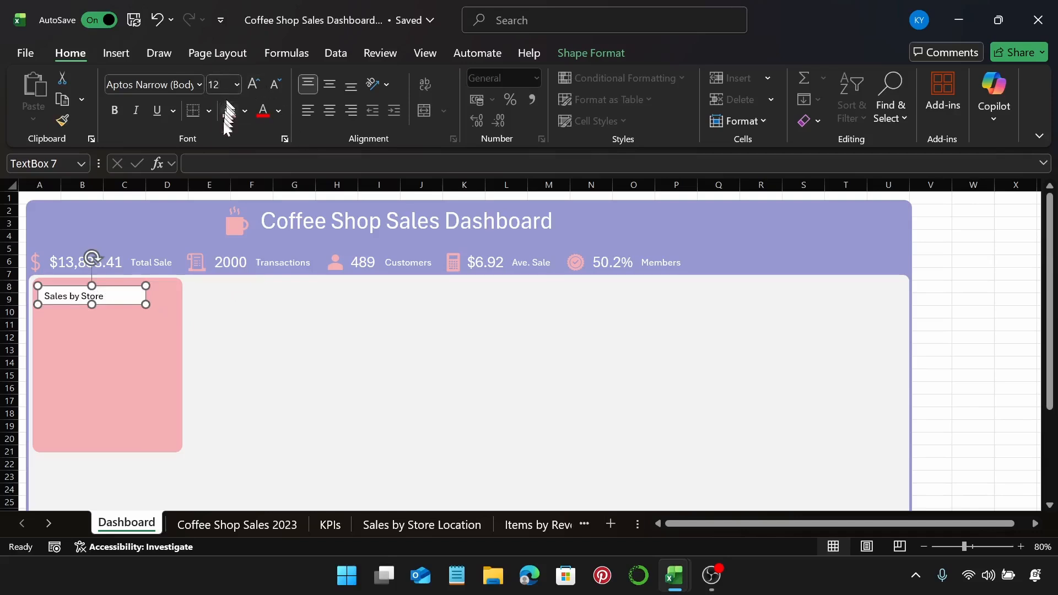
# Remove the title text box's fill and fit it at the pink card's upper-left corner, about 0.86 cm high and 4.52 cm wide.
pyautogui.click(571, 61)
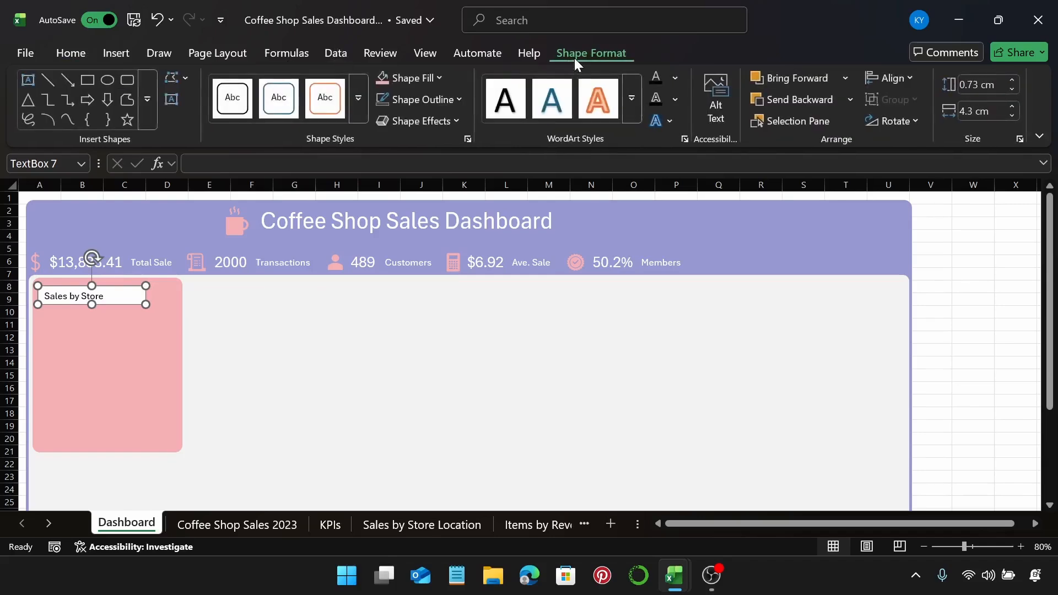
pyautogui.click(425, 80)
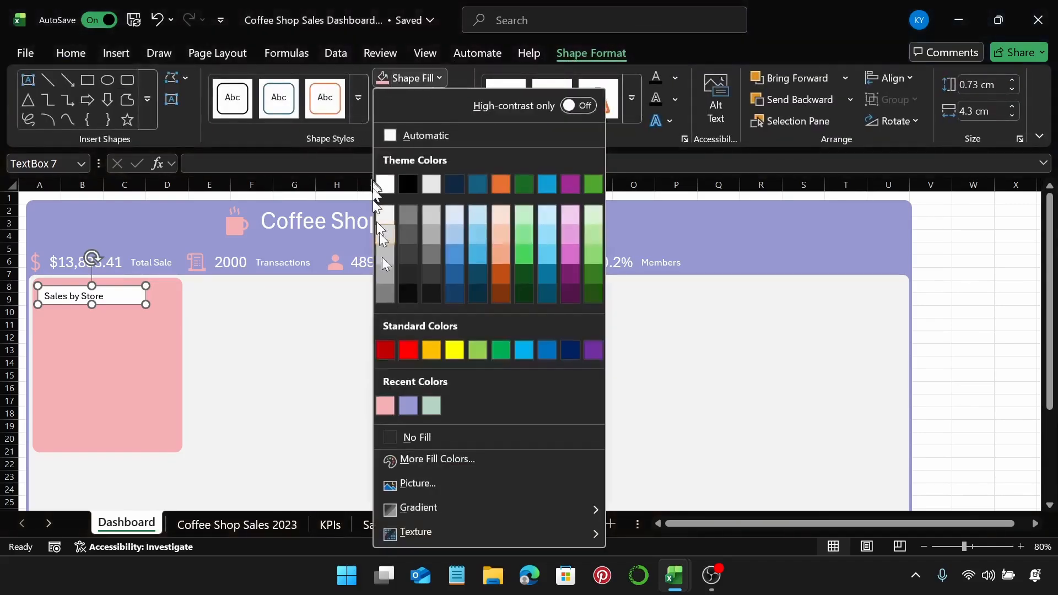
pyautogui.click(472, 438)
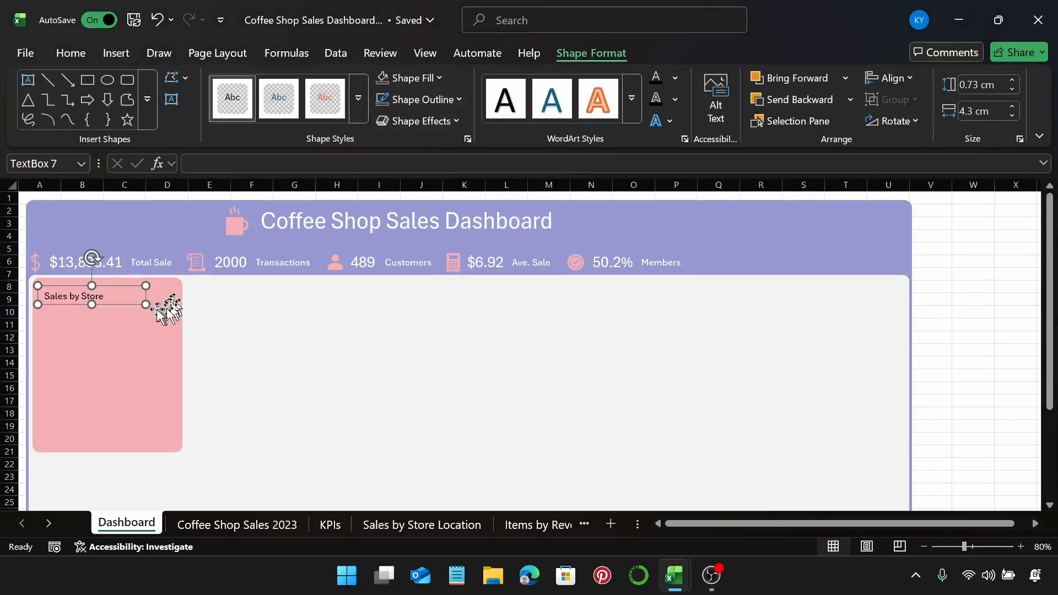
pyautogui.moveTo(146, 303)
pyautogui.mouseDown()
pyautogui.moveTo(156, 306)
pyautogui.moveTo(111, 278)
pyautogui.moveTo(147, 303)
pyautogui.mouseUp()
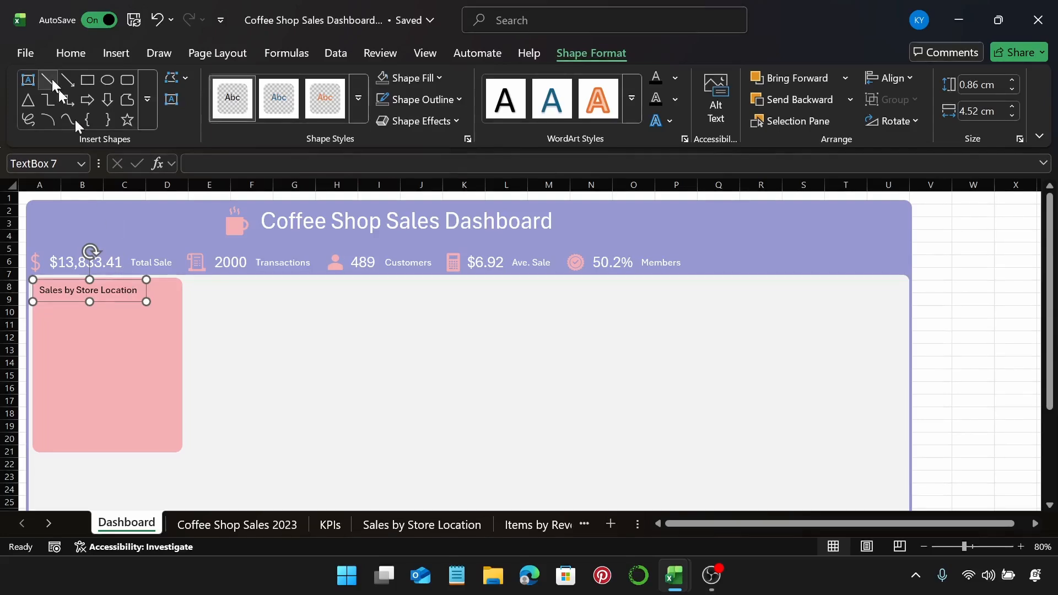
# Search the stock icons for "store" and insert the solid storefront icon.
pyautogui.click(71, 55)
pyautogui.click(99, 56)
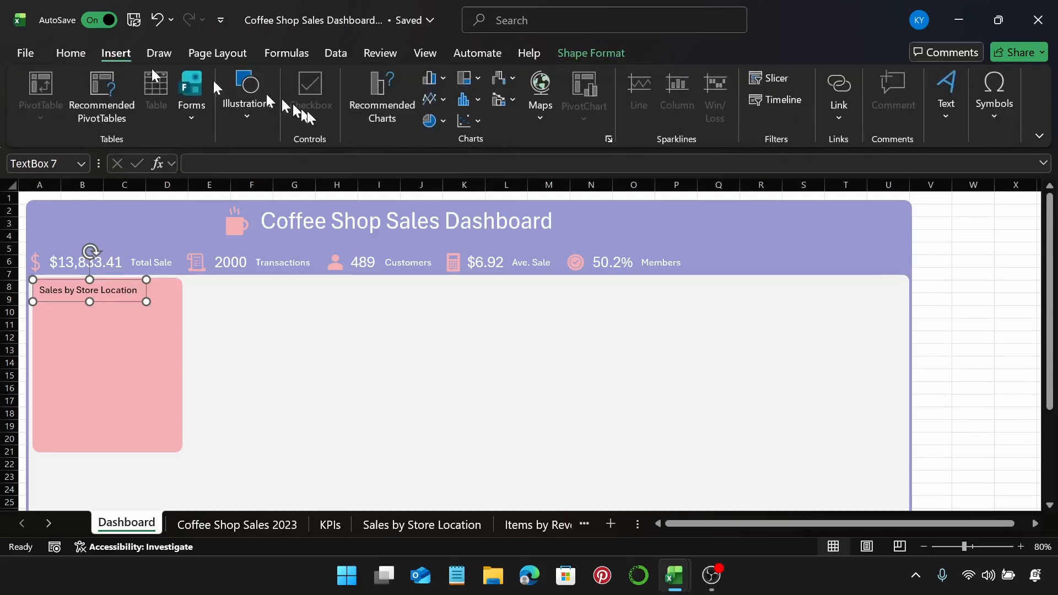
pyautogui.click(259, 116)
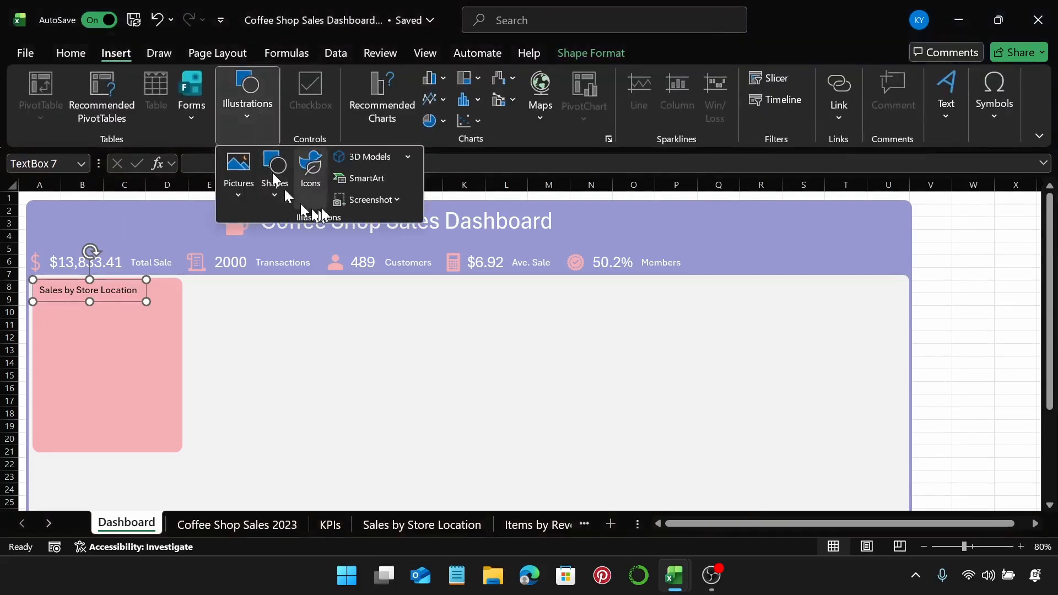
pyautogui.click(311, 180)
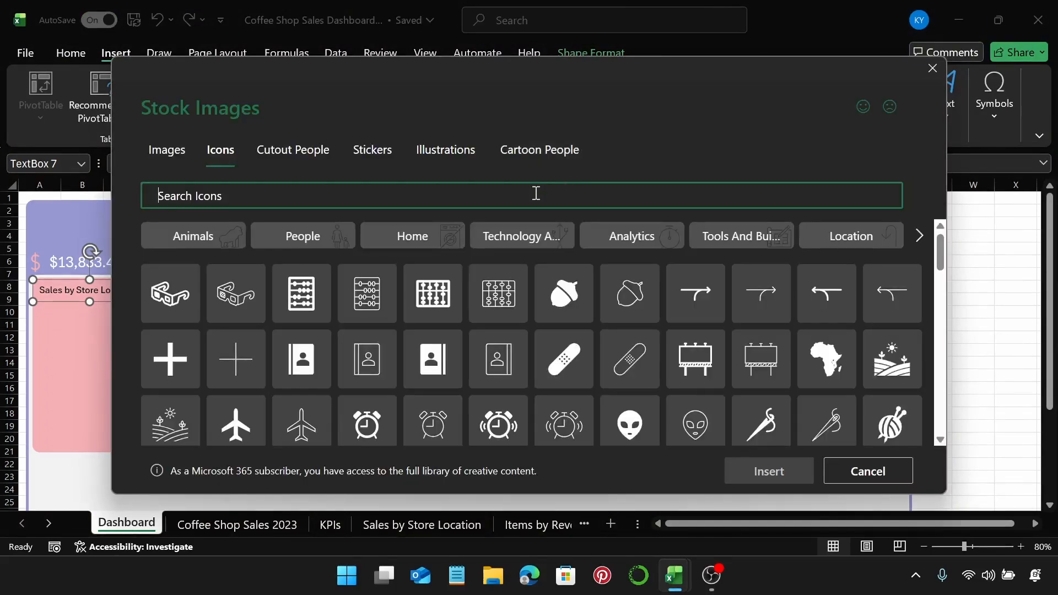
pyautogui.write('store')
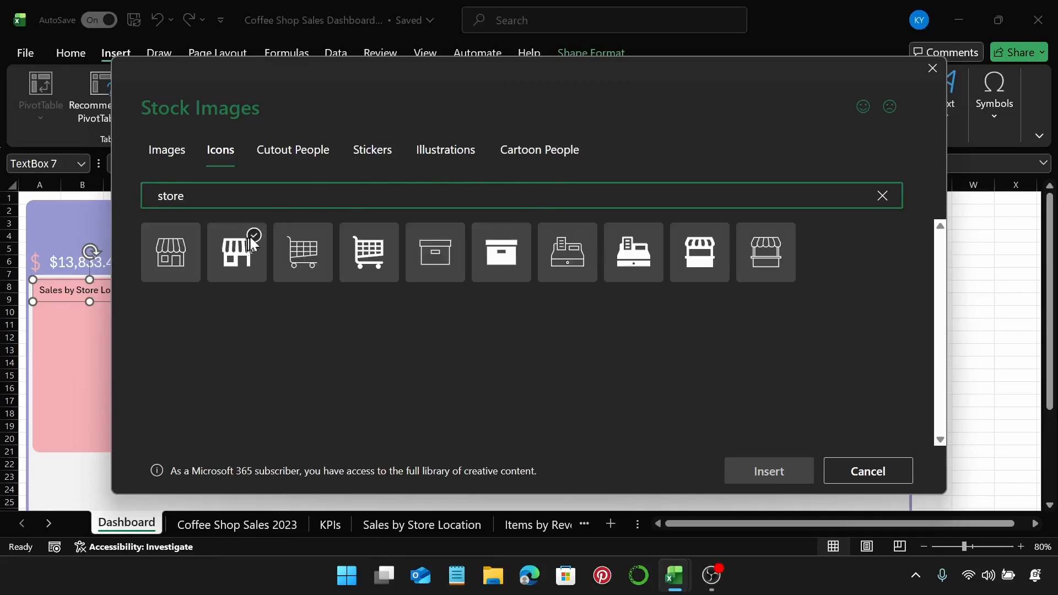
pyautogui.click(252, 243)
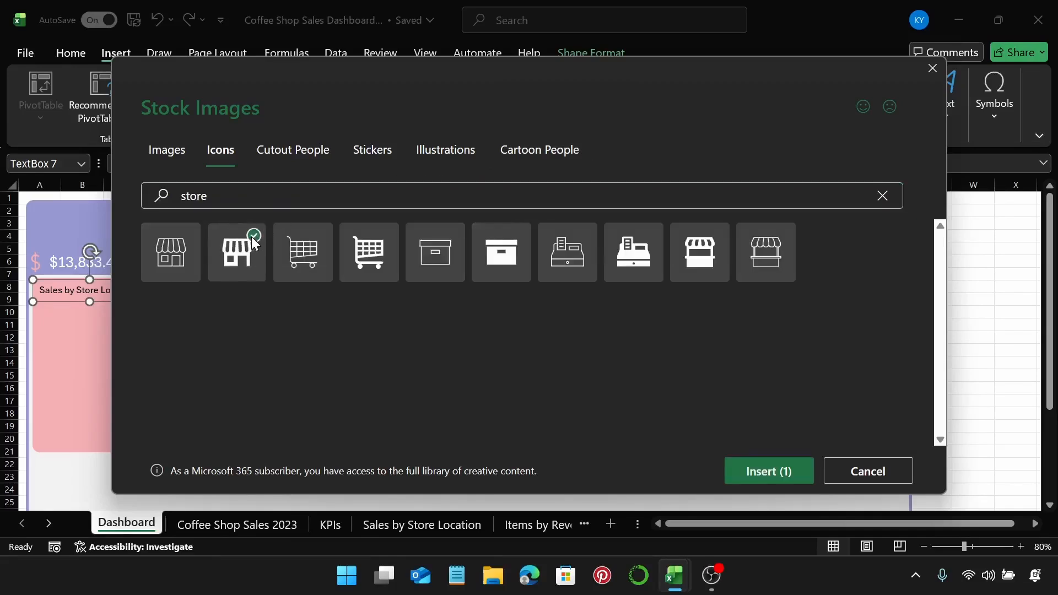
pyautogui.click(757, 472)
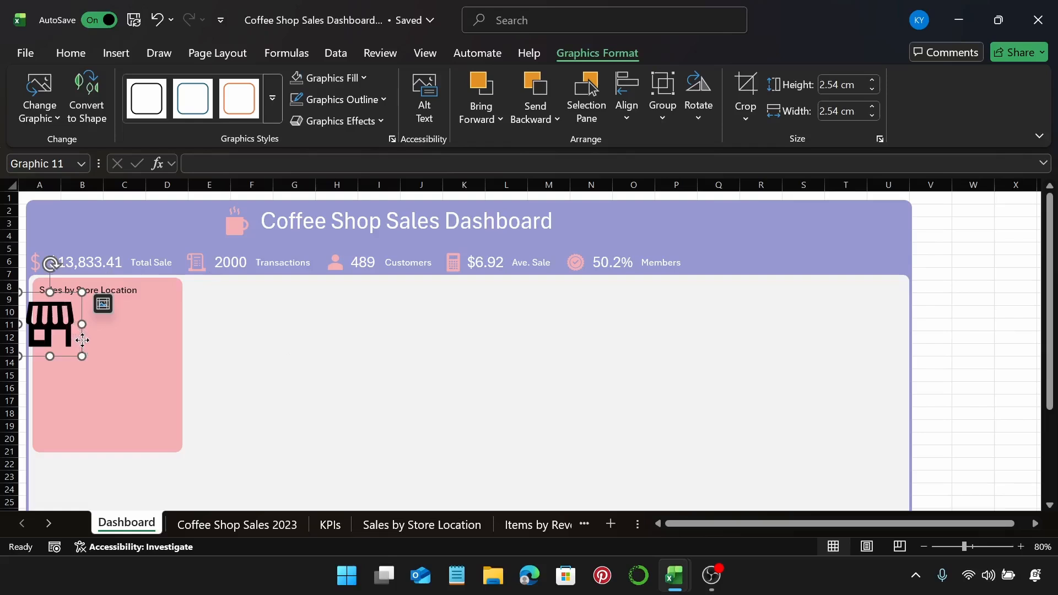
# Resize the storefront icon to 1.1 cm high and wide and place it just right of the "Sales by Store Location" title.
pyautogui.moveTo(82, 340); pyautogui.dragTo(189, 318)
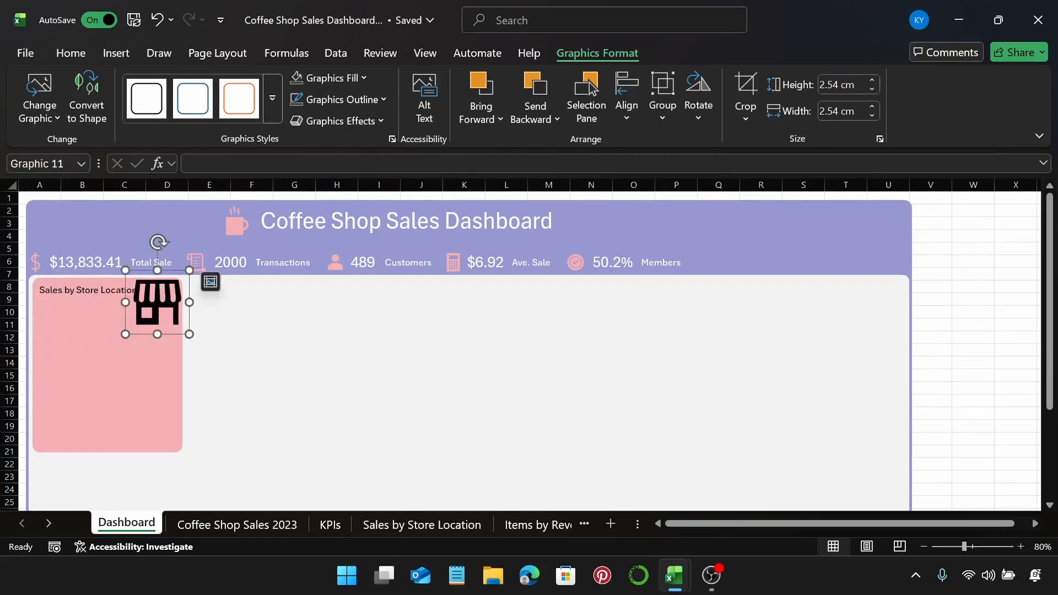
pyautogui.click(860, 88)
pyautogui.write('1')
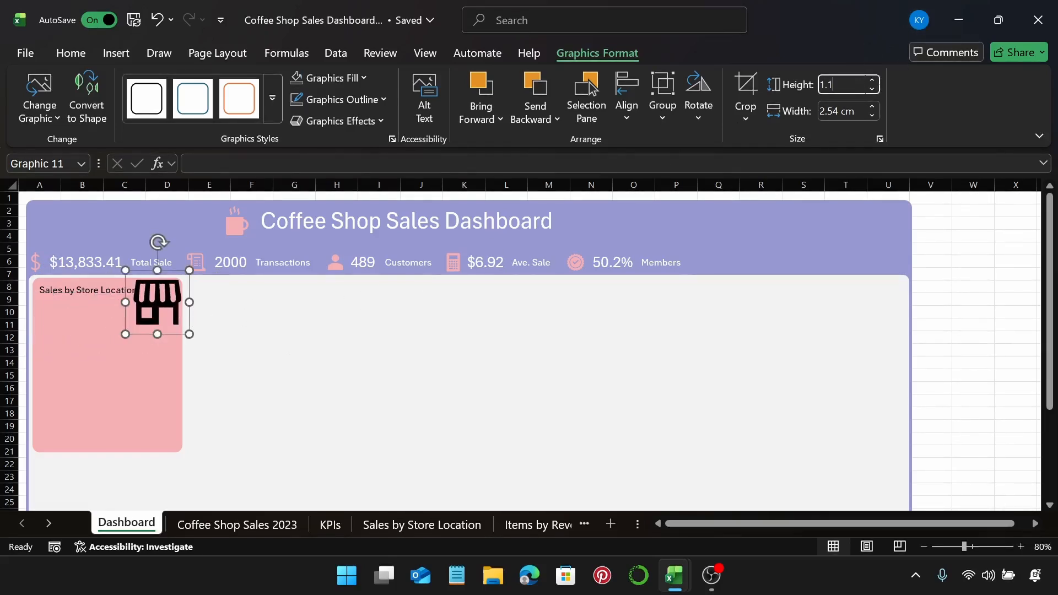
pyautogui.write('.1')
pyautogui.press('Return')
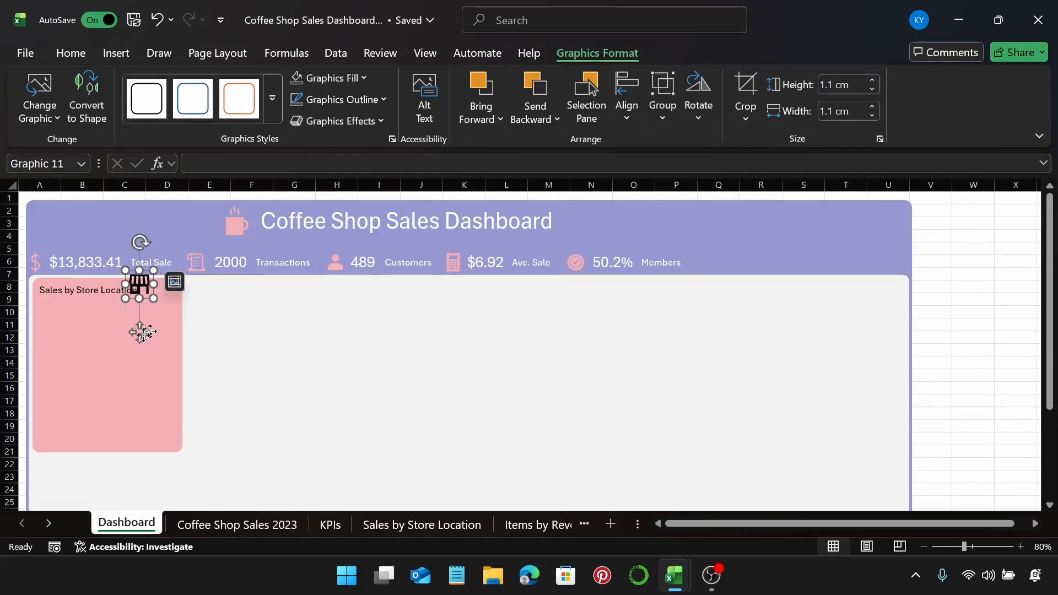
pyautogui.moveTo(139, 332); pyautogui.dragTo(160, 338)
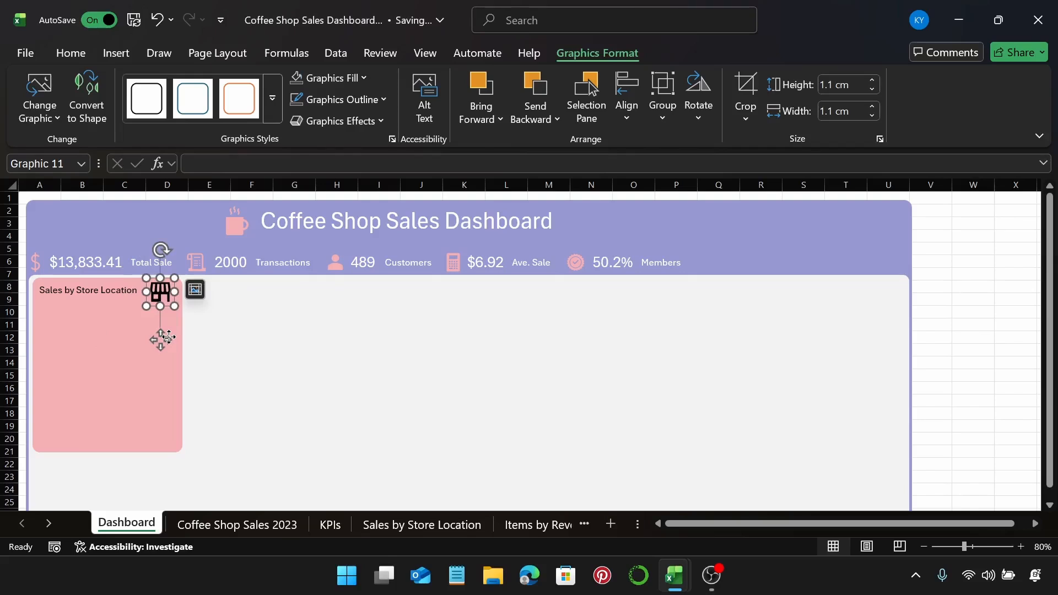
# Place five copies of the title text box down the pink card and reword the first as "Uptown", narrowing its box to fit.
pyautogui.click(127, 290)
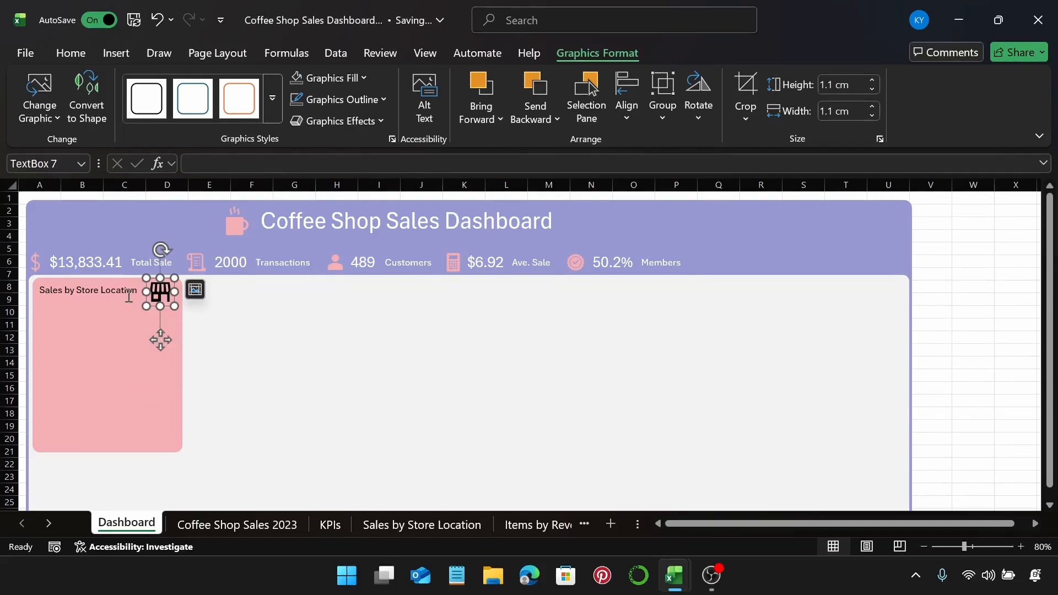
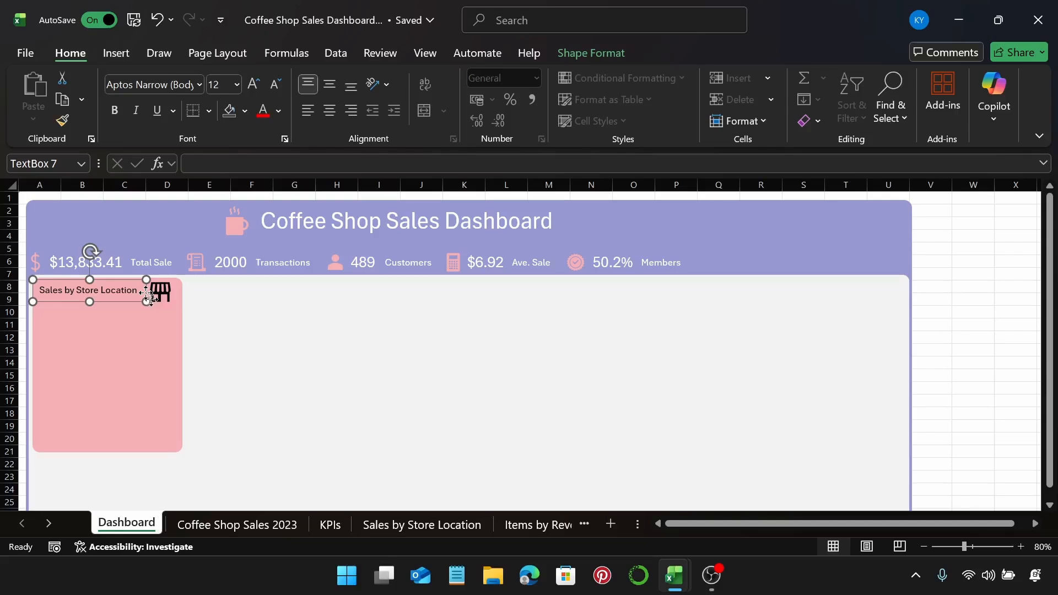
pyautogui.moveTo(146, 293); pyautogui.dragTo(148, 435)
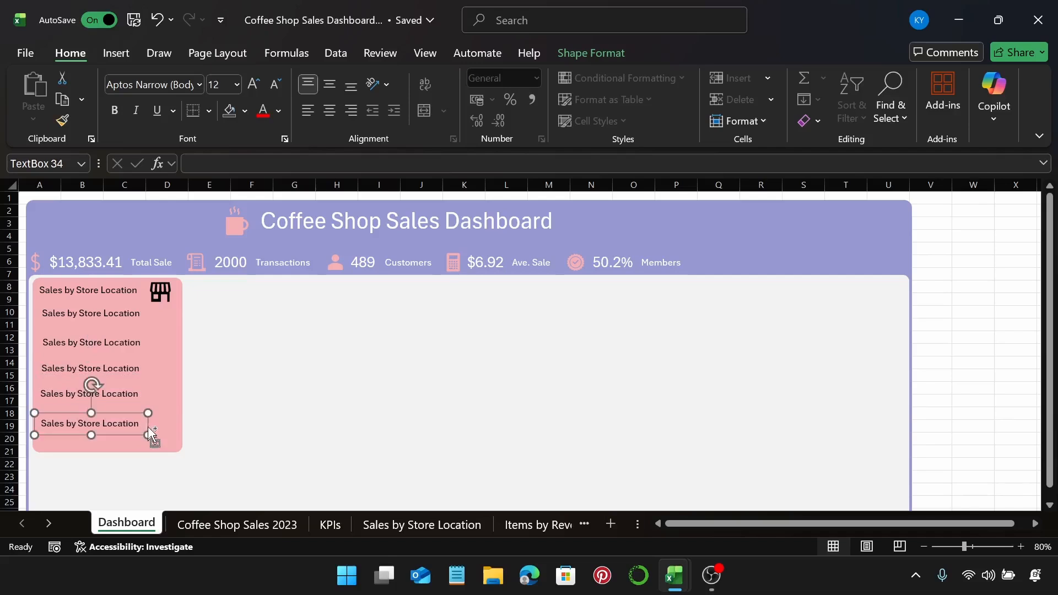
pyautogui.click(121, 315)
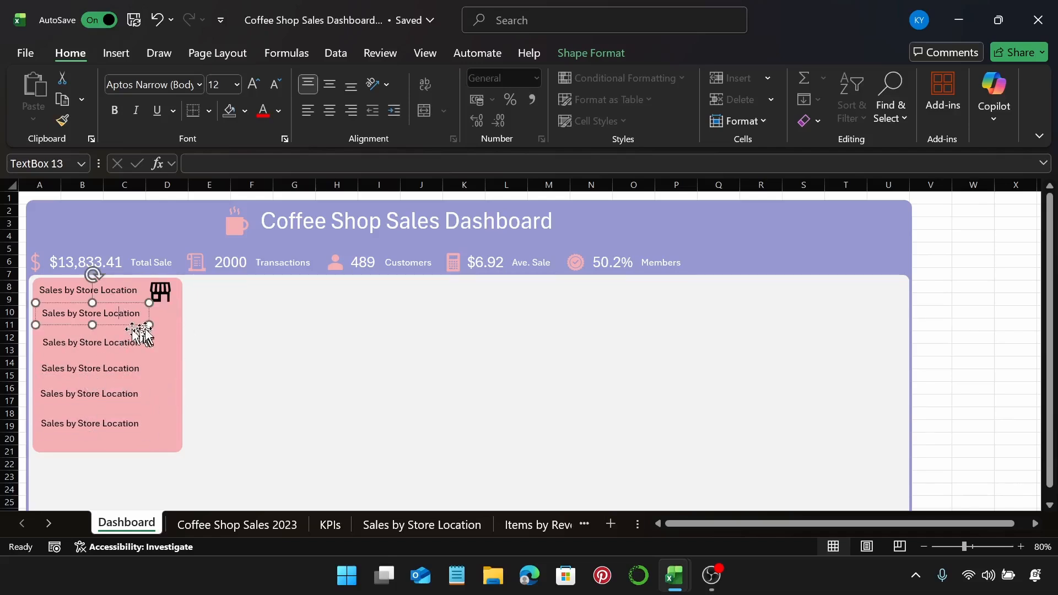
pyautogui.moveTo(139, 316); pyautogui.dragTo(57, 319)
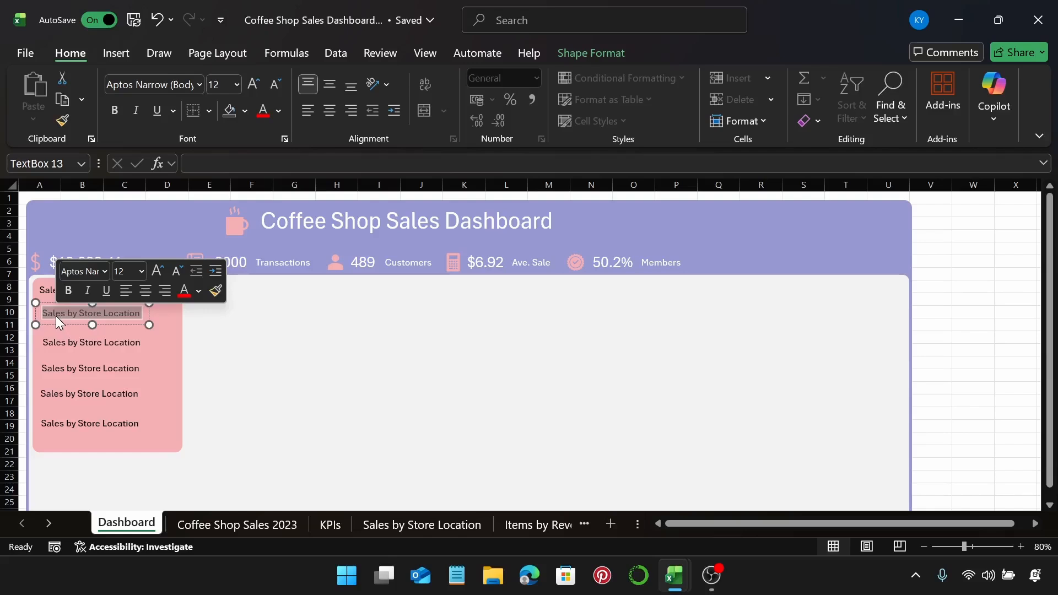
pyautogui.write('Upto')
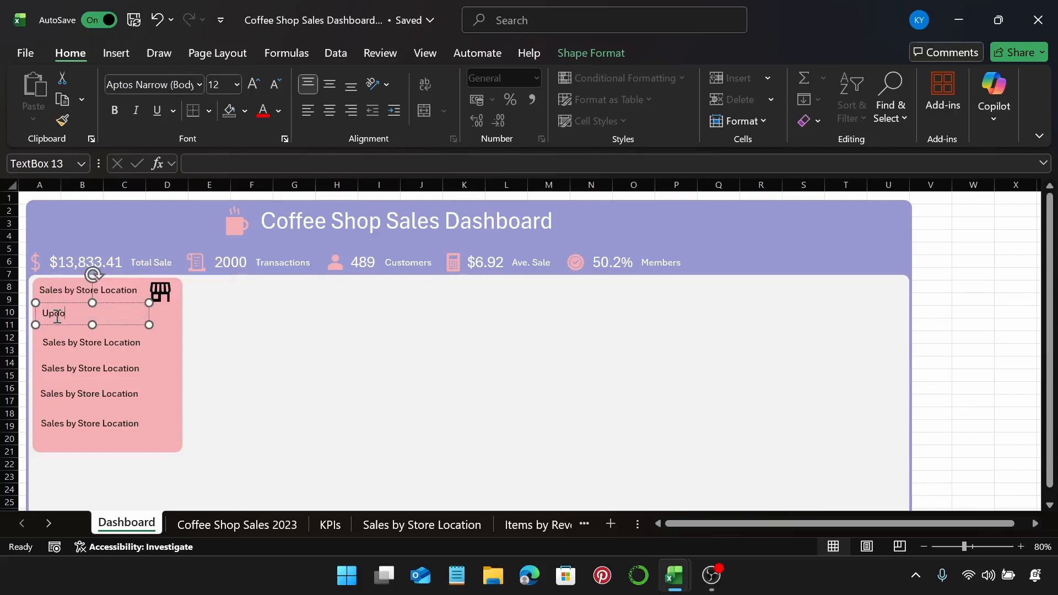
pyautogui.write('wn')
pyautogui.click(61, 313)
pyautogui.press('Delete')
pyautogui.write('t')
pyautogui.moveTo(147, 325); pyautogui.dragTo(84, 324)
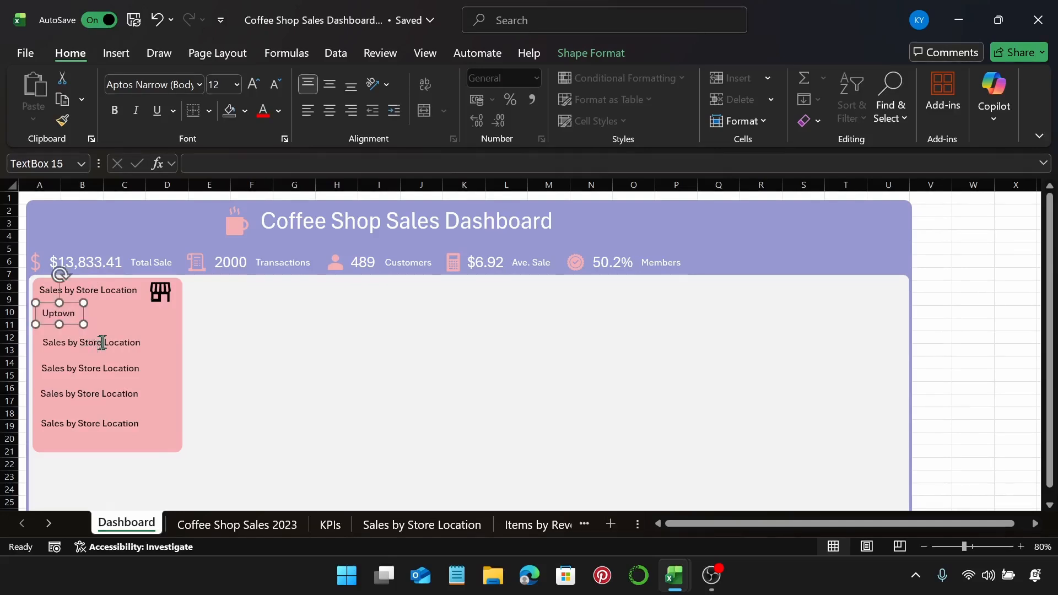
# Reword the second and third text box copies as "Downtown" and "Surburb", narrowing each box to fit its text.
pyautogui.click(99, 342)
pyautogui.moveTo(142, 342); pyautogui.dragTo(50, 346)
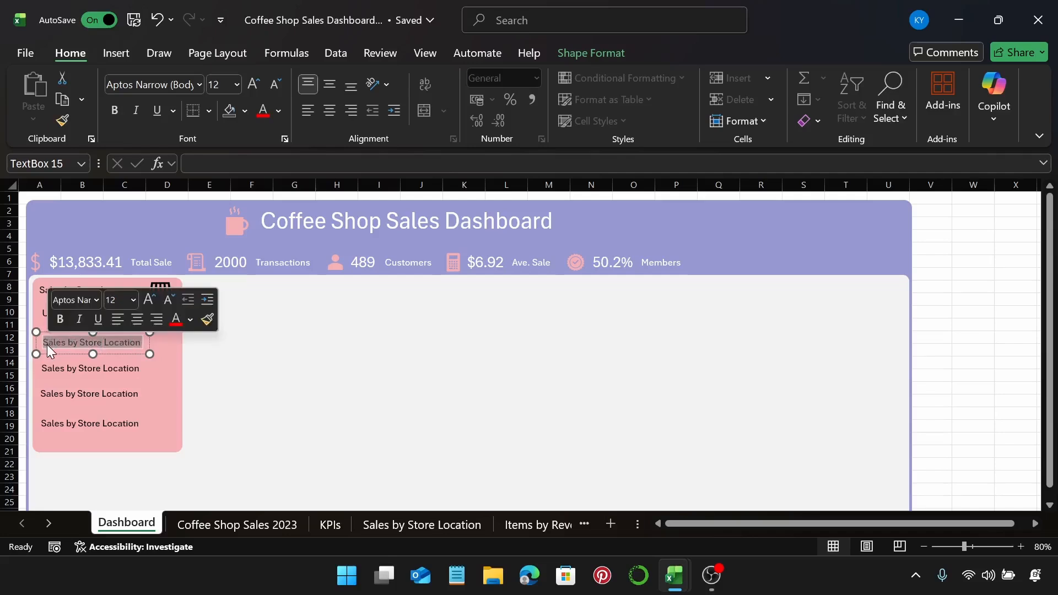
pyautogui.write('Down')
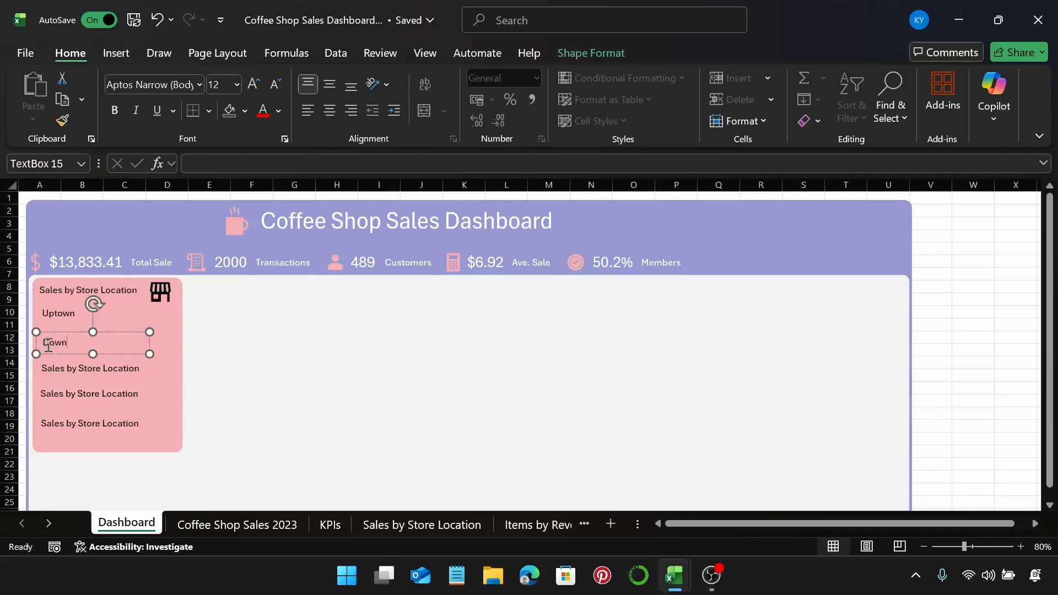
pyautogui.write('town')
pyautogui.moveTo(149, 354); pyautogui.dragTo(41, 369)
pyautogui.click(121, 364)
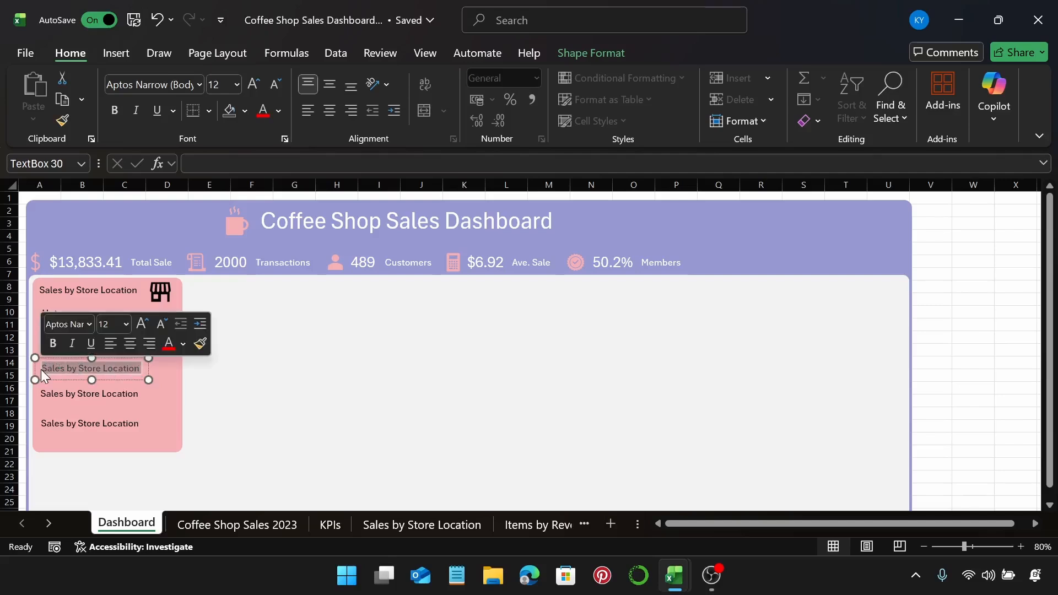
pyautogui.write('Surburb')
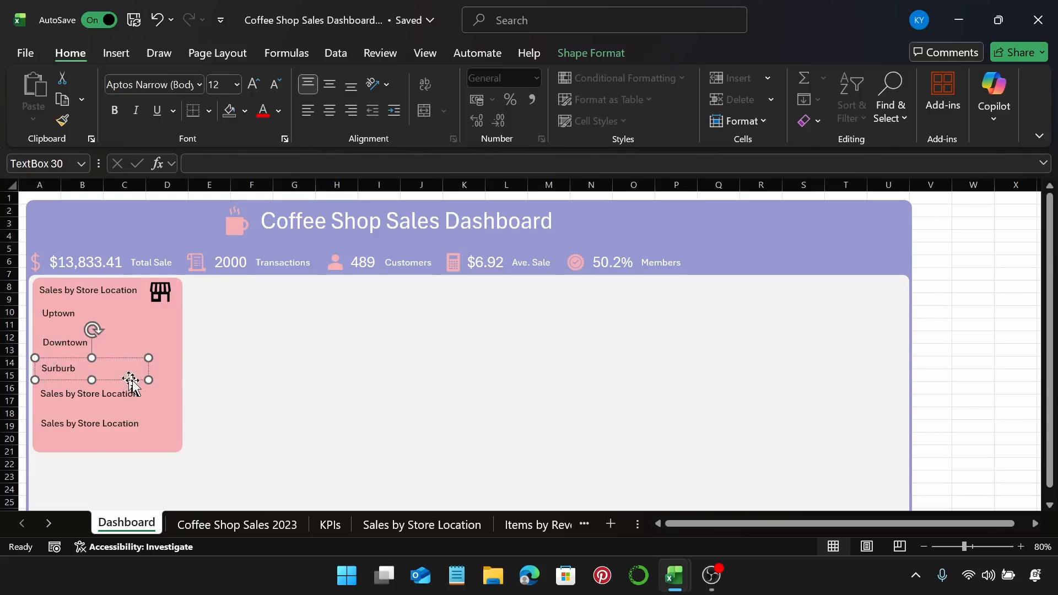
pyautogui.moveTo(149, 380); pyautogui.dragTo(51, 395)
# Reword the last two text box copies as "Riverside" and "Midtown", narrowing each box to fit its text.
pyautogui.click(142, 400)
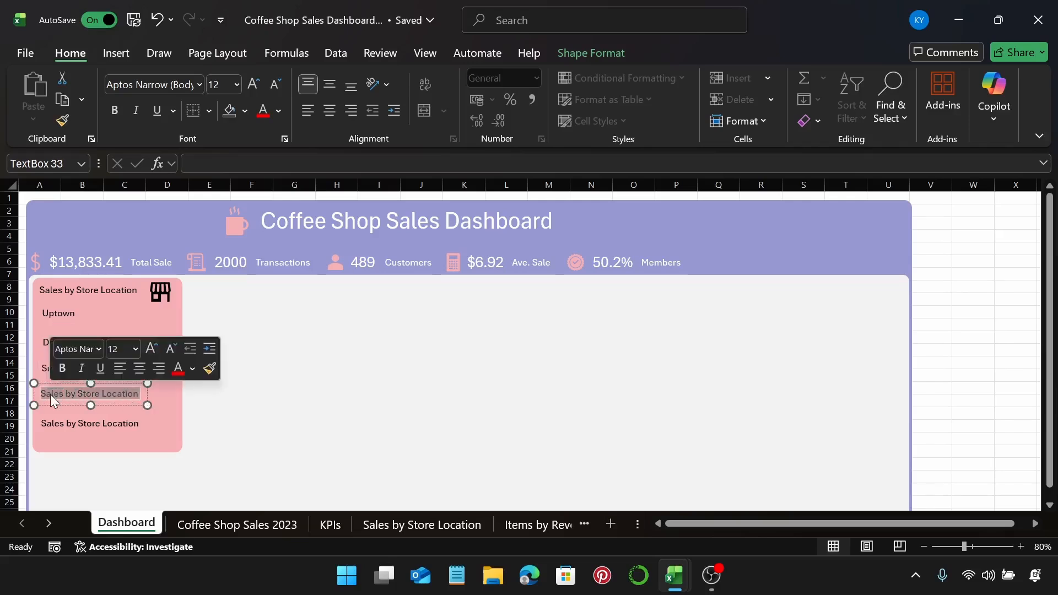
pyautogui.write('Riverside')
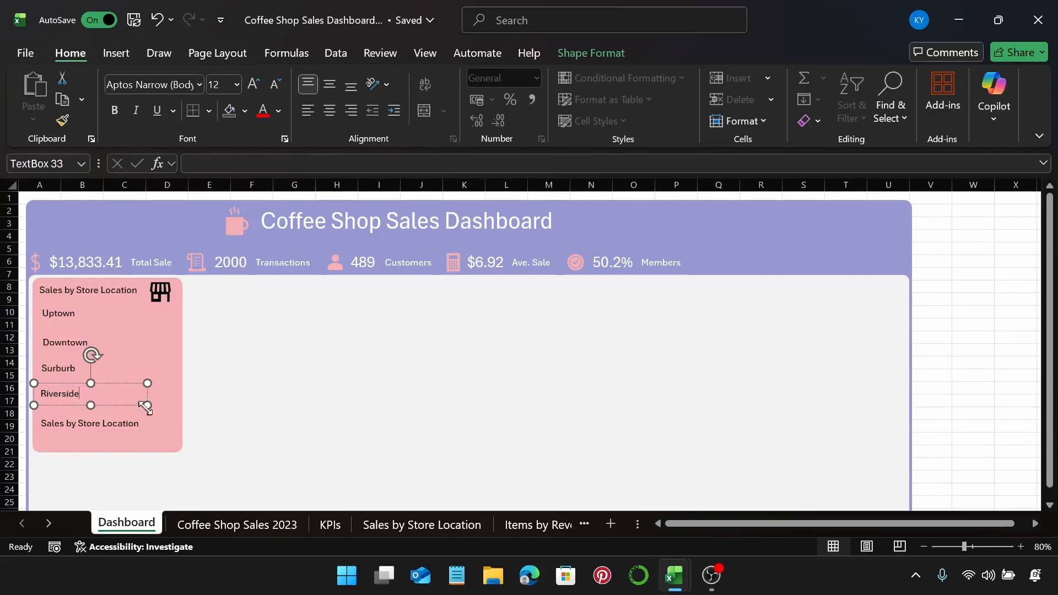
pyautogui.moveTo(148, 405); pyautogui.dragTo(91, 408)
pyautogui.click(112, 428)
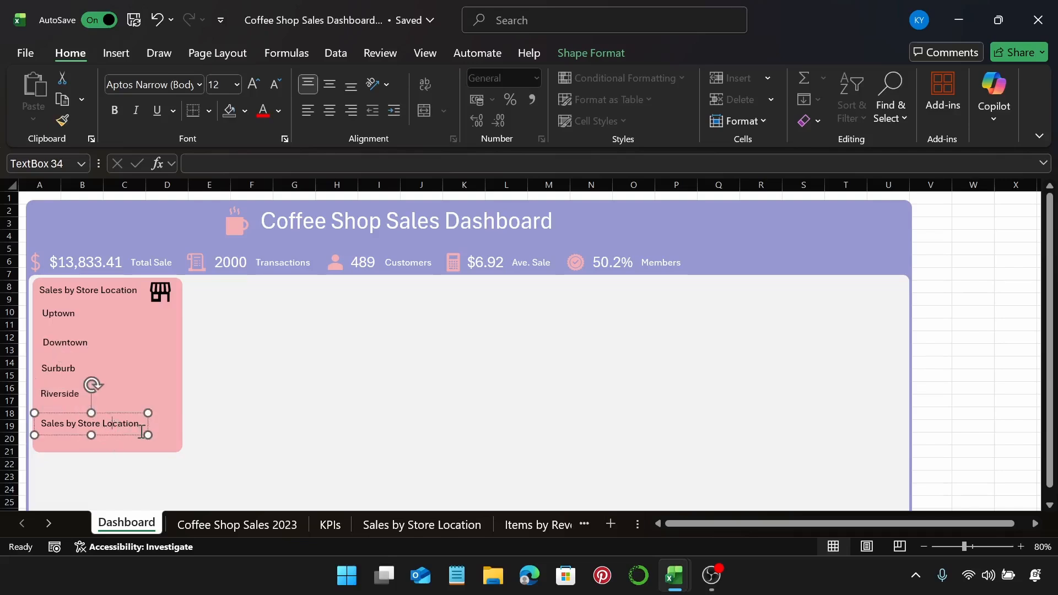
pyautogui.moveTo(145, 426); pyautogui.dragTo(54, 429)
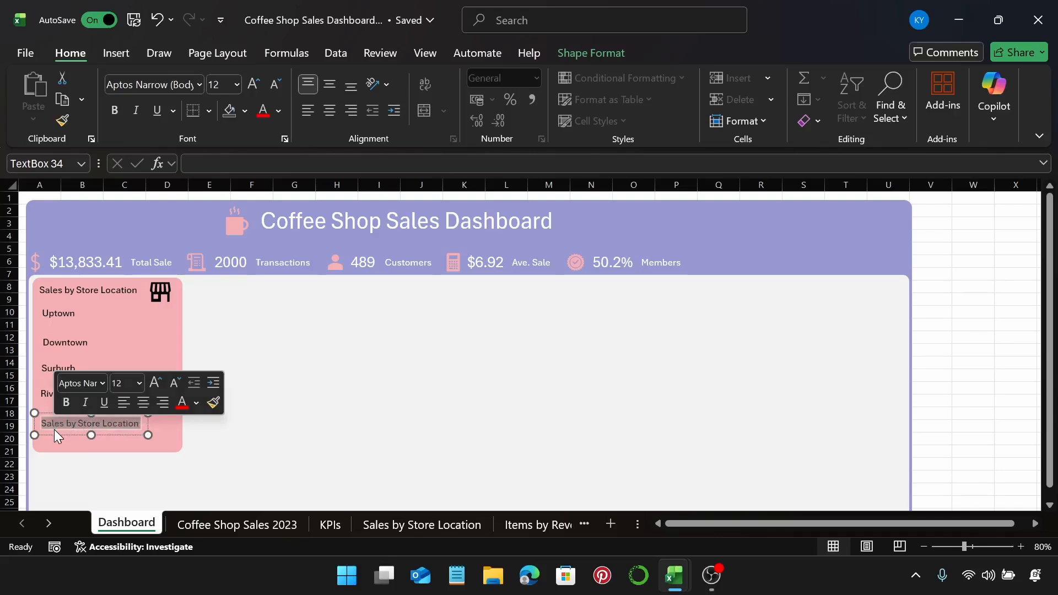
pyautogui.write('Midtown')
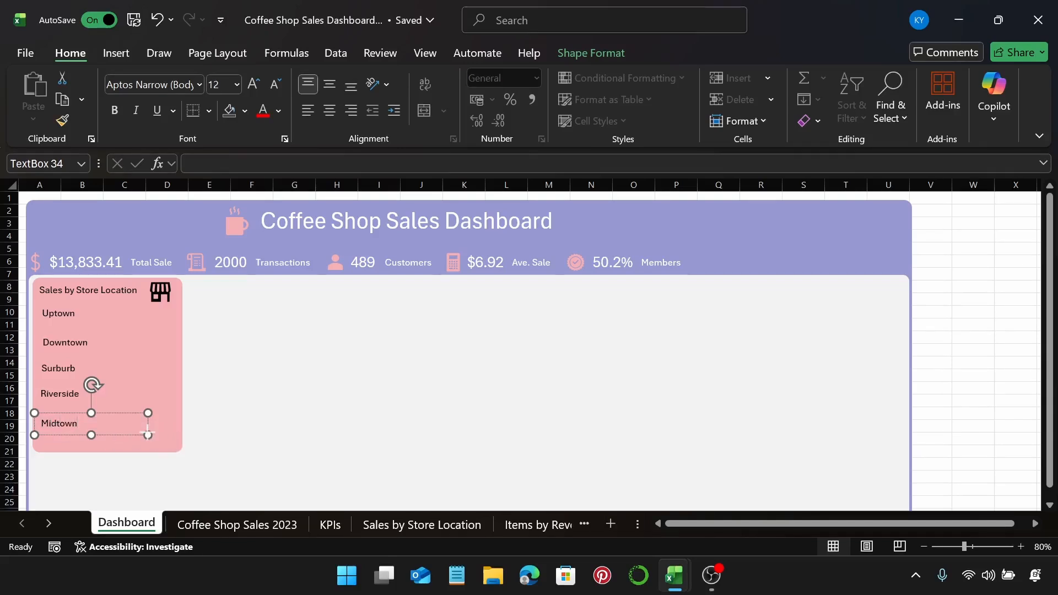
pyautogui.moveTo(147, 435); pyautogui.dragTo(85, 432)
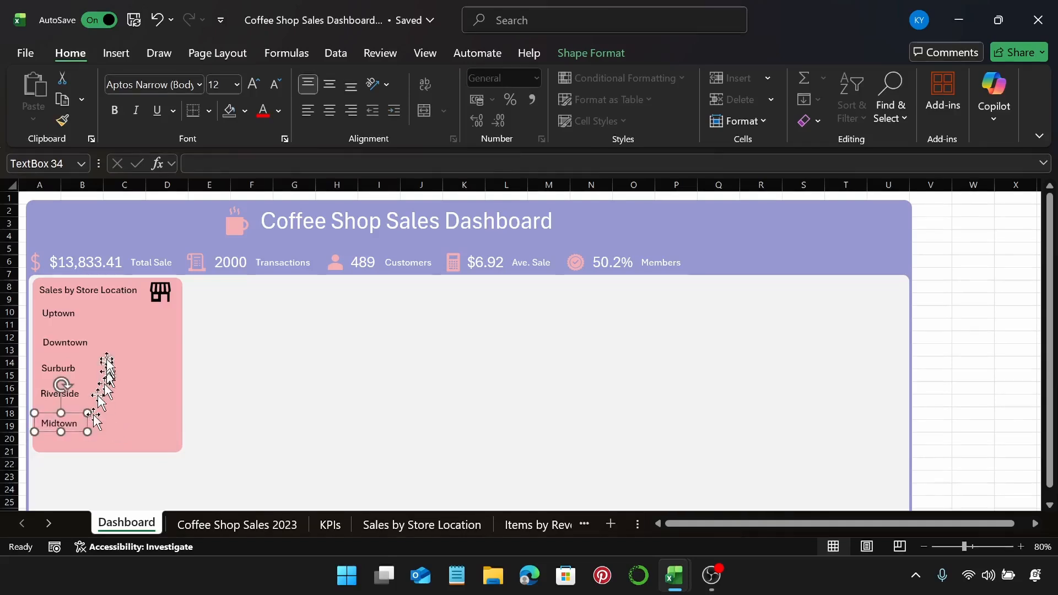
# Set the height of the "Sales by Store Location" title text box to 0.8 cm.
pyautogui.click(72, 294)
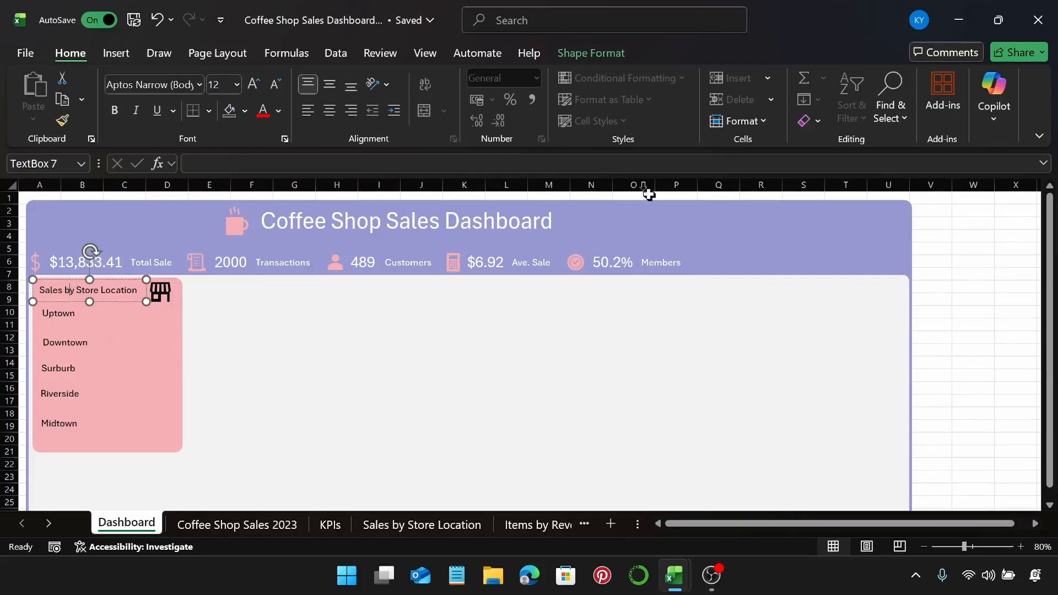
pyautogui.click(604, 57)
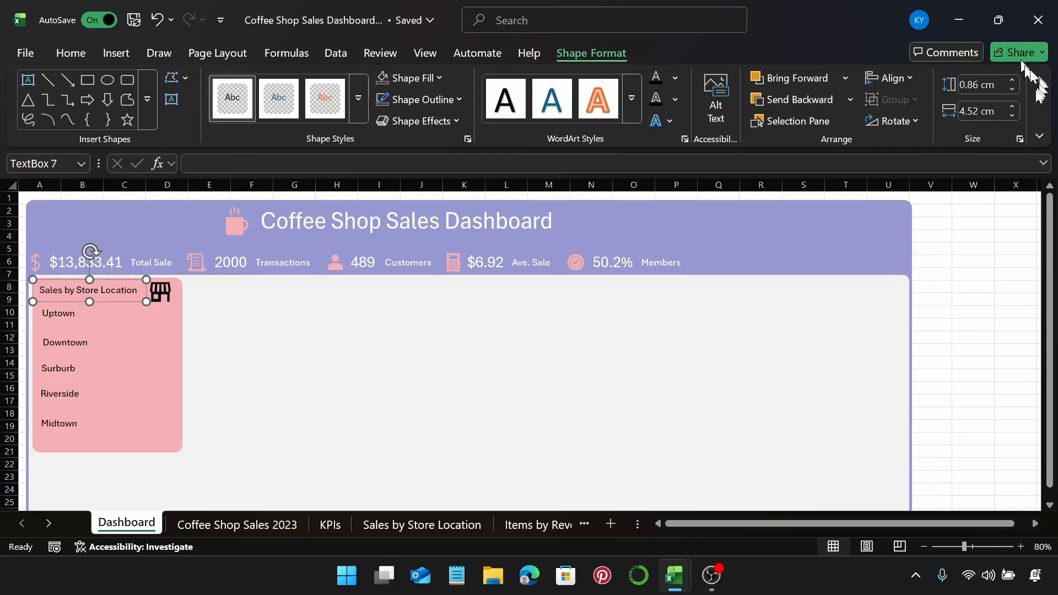
pyautogui.click(1017, 80)
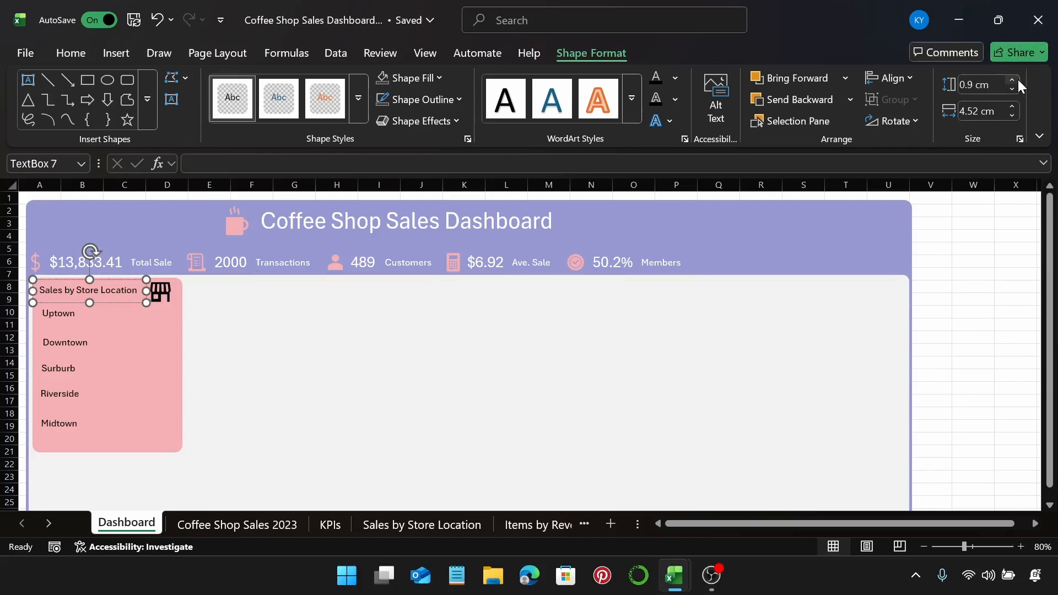
pyautogui.click(1017, 88)
pyautogui.click(1018, 88)
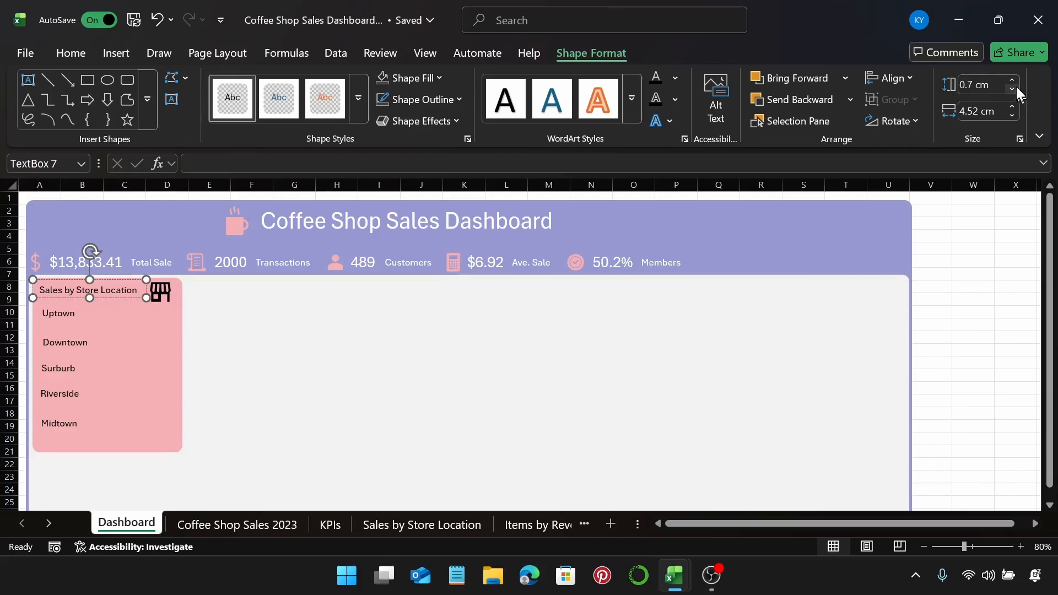
pyautogui.click(1016, 82)
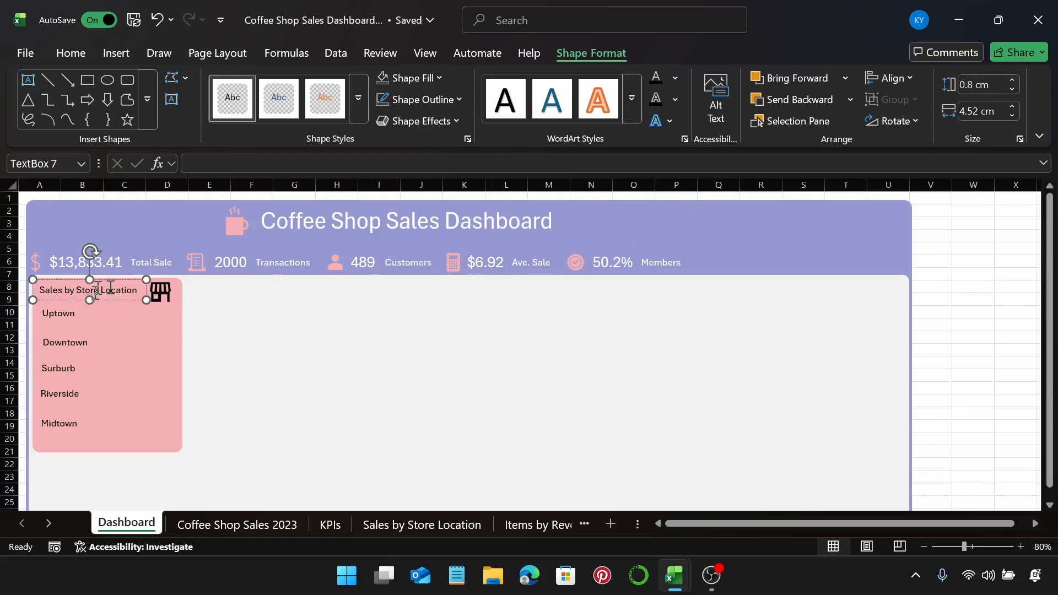
# Set the height of all five store location labels to 0.8 cm together.
pyautogui.click(57, 312)
pyautogui.keyDown('shift'); pyautogui.click(57, 343); pyautogui.keyUp('shift')
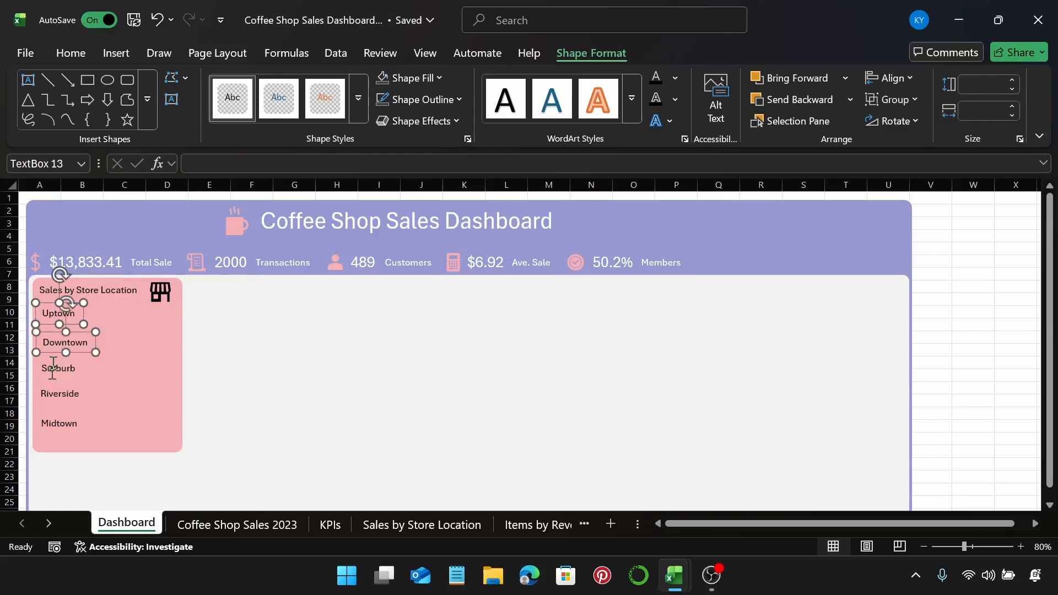
pyautogui.keyDown('shift'); pyautogui.click(54, 368); pyautogui.keyUp('shift')
pyautogui.keyDown('shift'); pyautogui.click(59, 393); pyautogui.keyUp('shift')
pyautogui.keyDown('shift'); pyautogui.click(60, 423); pyautogui.keyUp('shift')
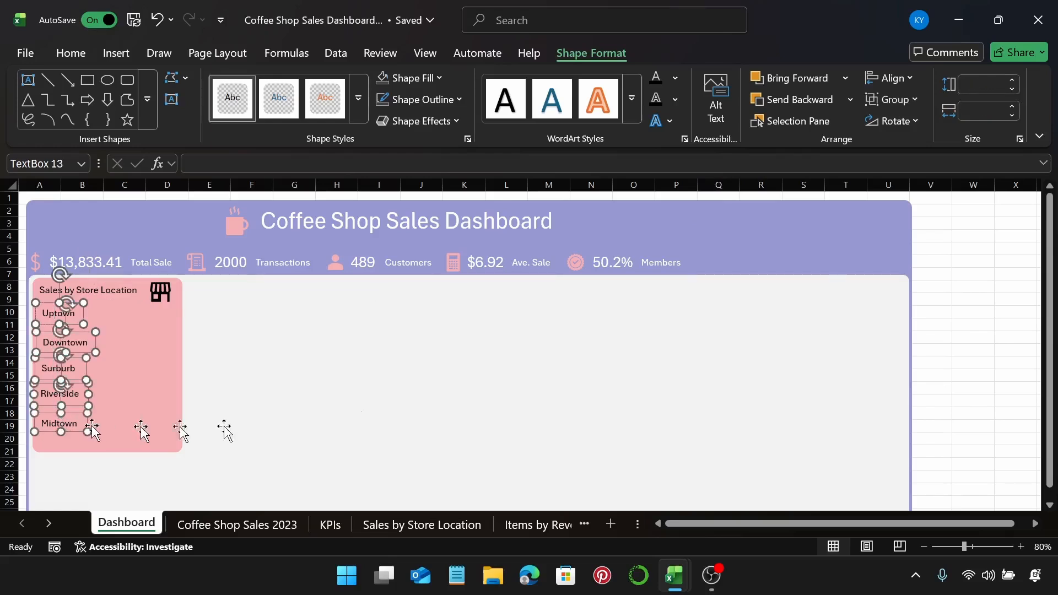
pyautogui.click(976, 86)
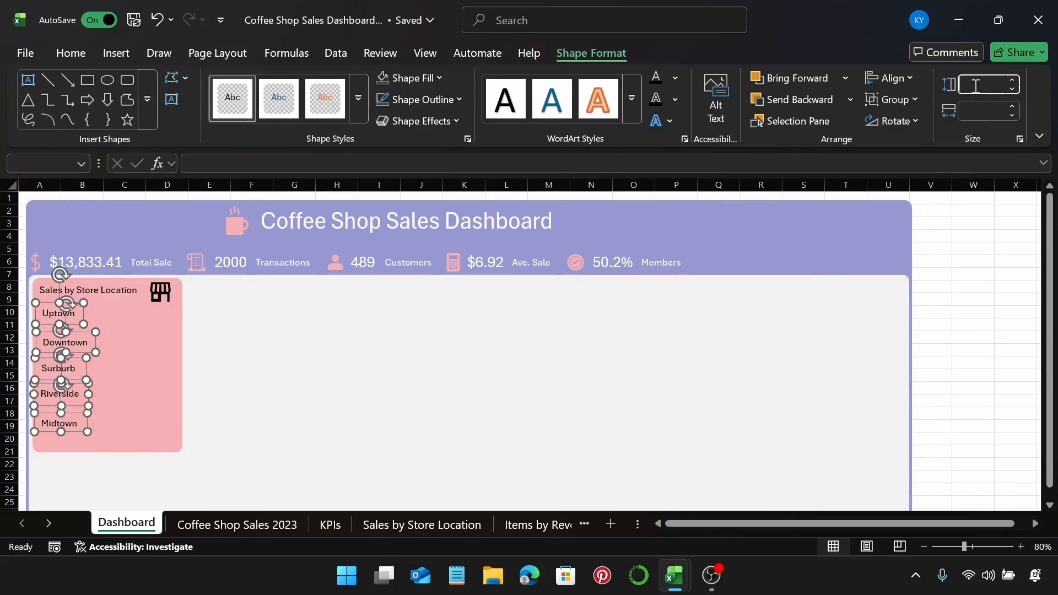
pyautogui.write('0.8')
pyautogui.press('Return')
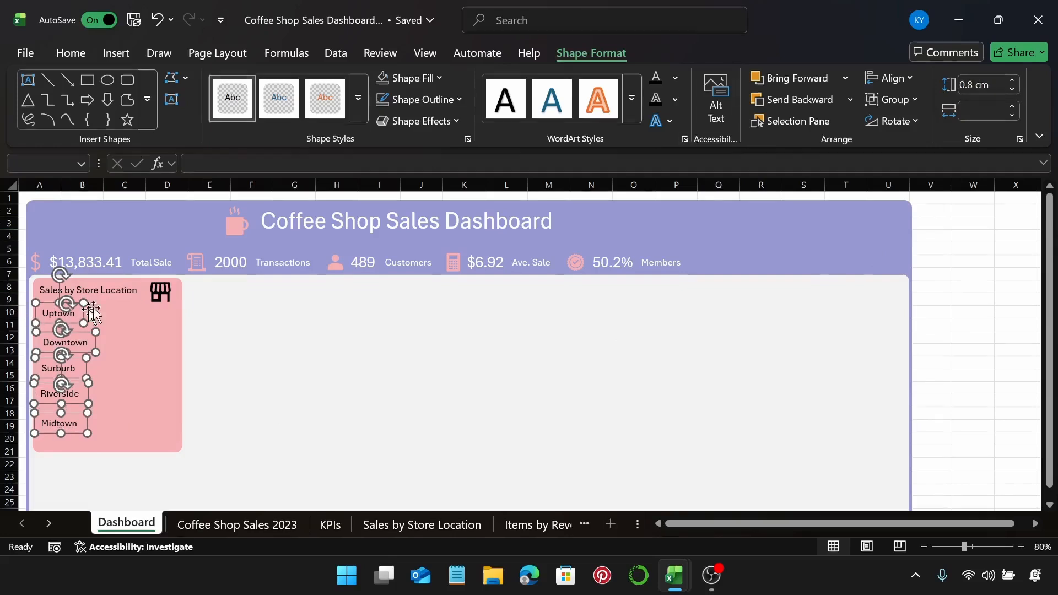
# Middle-align the text vertically in the card title and all five location labels.
pyautogui.keyDown('shift'); pyautogui.click(111, 292); pyautogui.keyUp('shift')
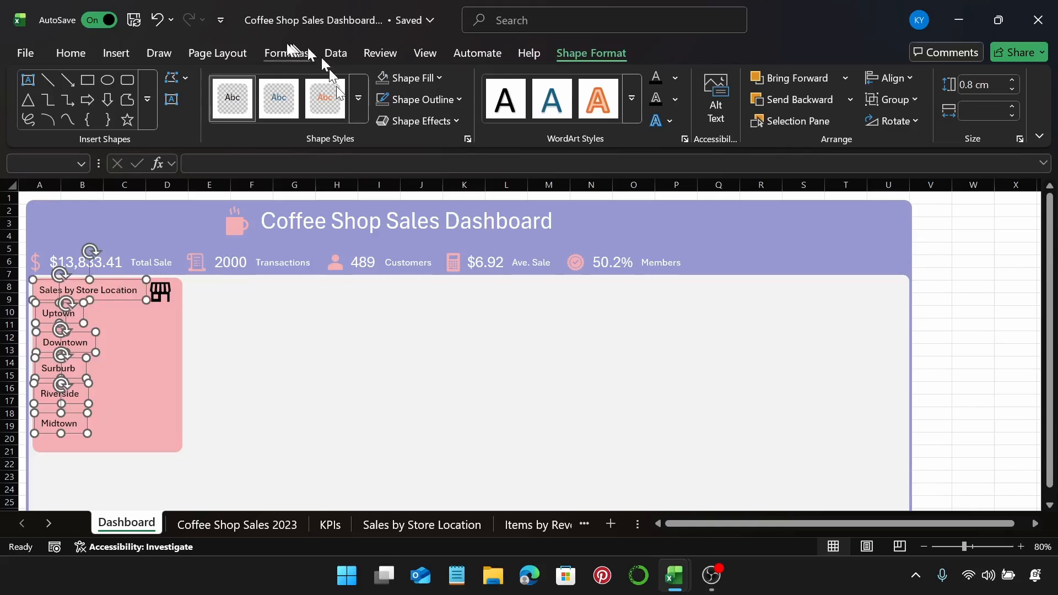
pyautogui.click(84, 58)
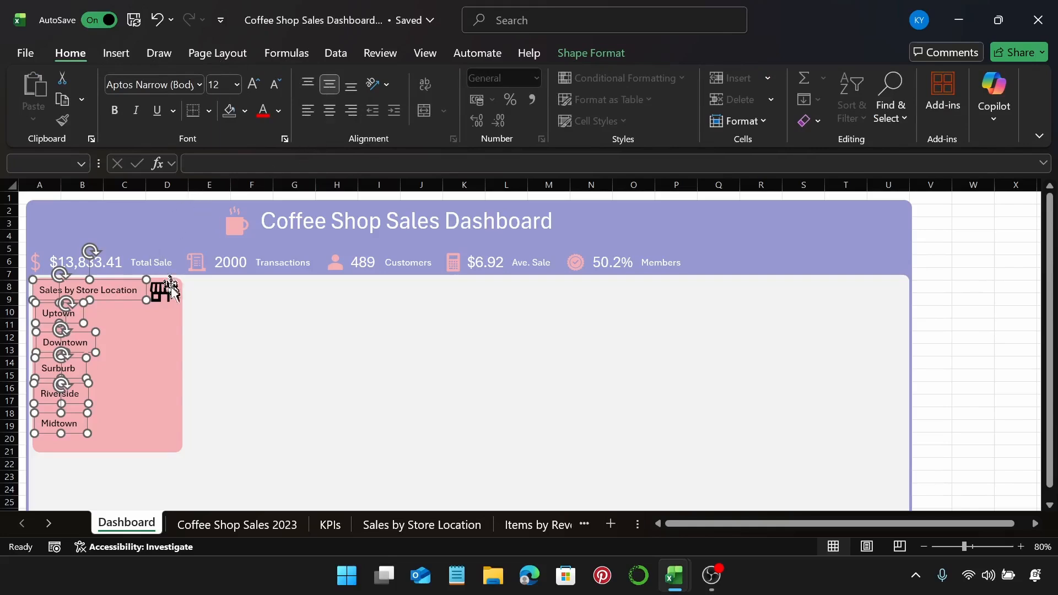
pyautogui.press('Escape')
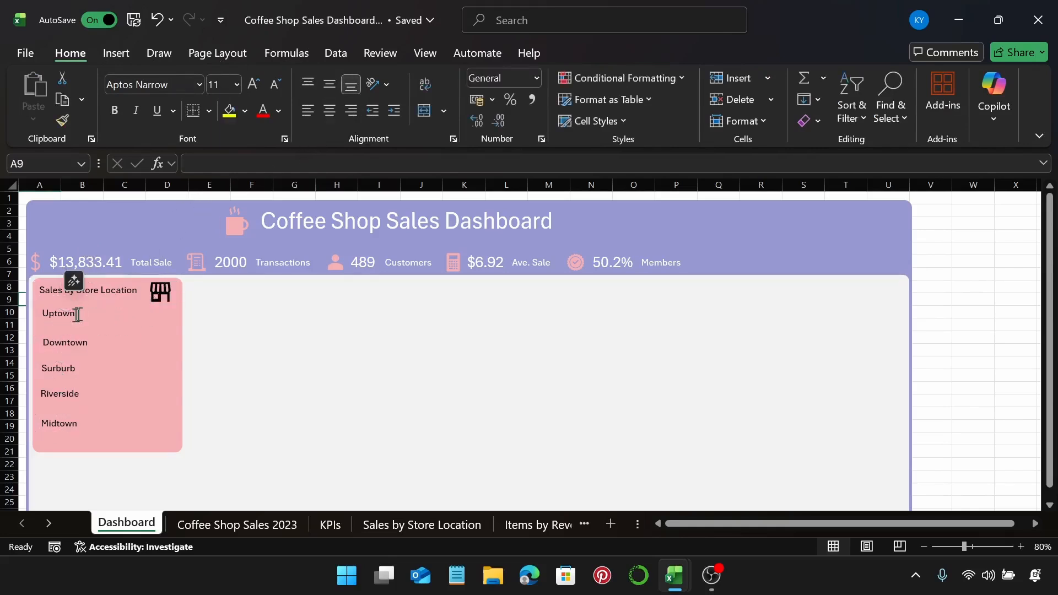
# Duplicate the "Uptown" label on the right side of its row, set the copy's font size to 11 and widen its box.
pyautogui.click(77, 314)
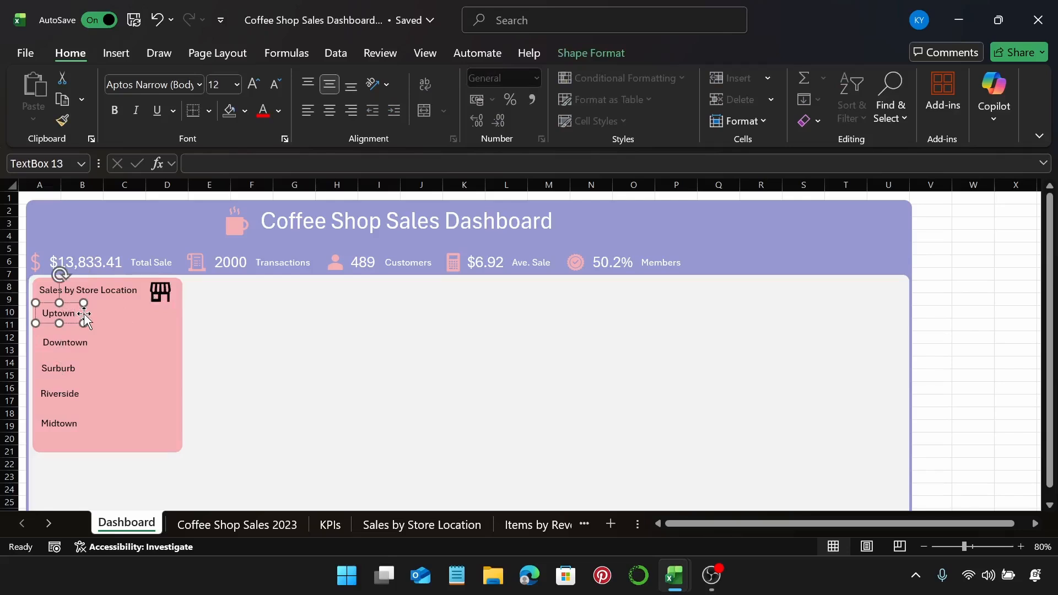
pyautogui.moveTo(85, 317); pyautogui.dragTo(174, 319)
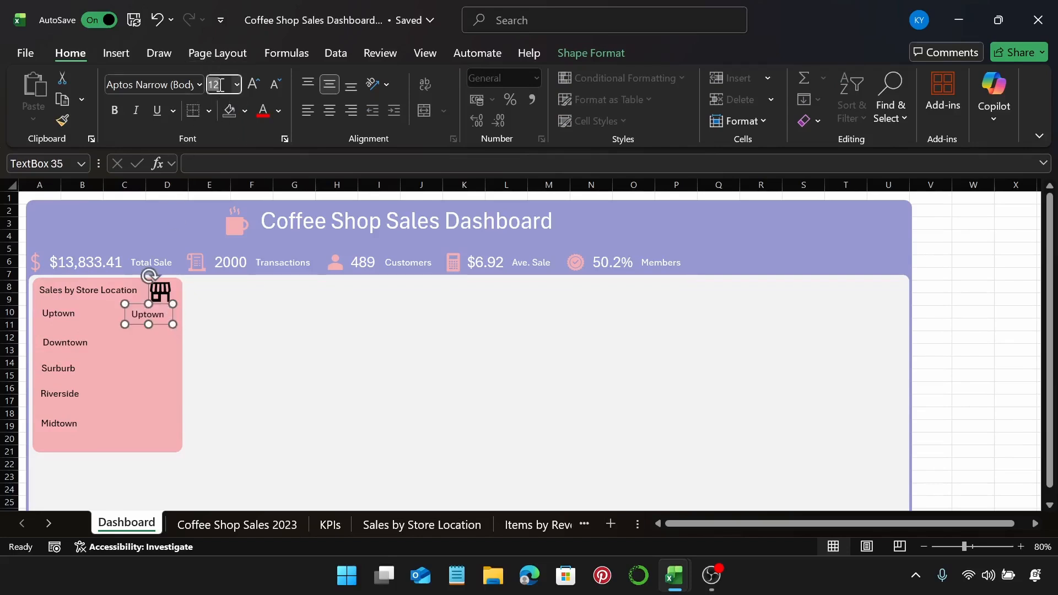
pyautogui.write('11')
pyautogui.press('Return')
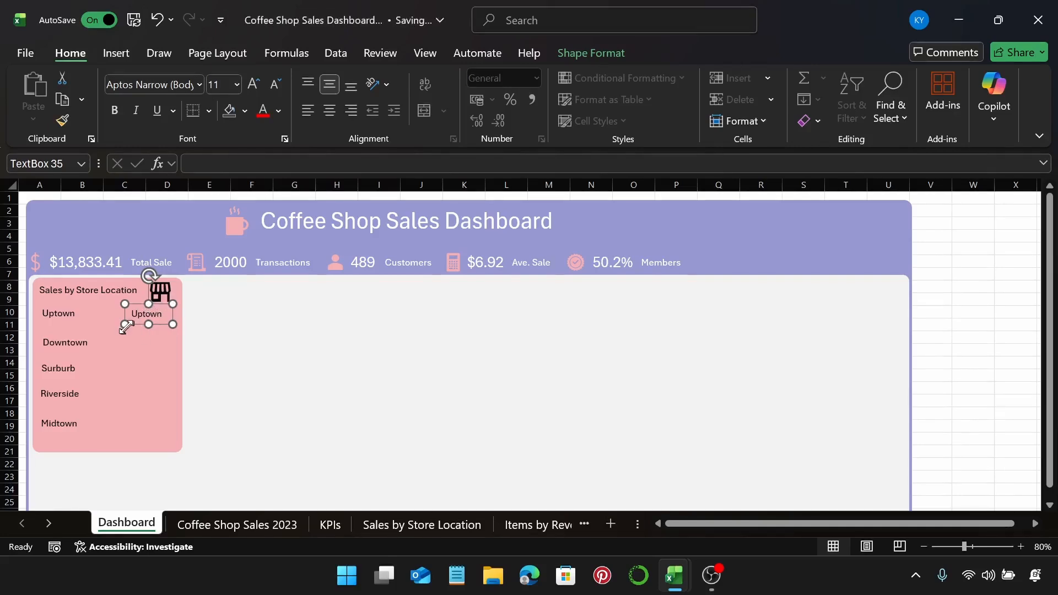
pyautogui.moveTo(126, 326); pyautogui.dragTo(104, 327)
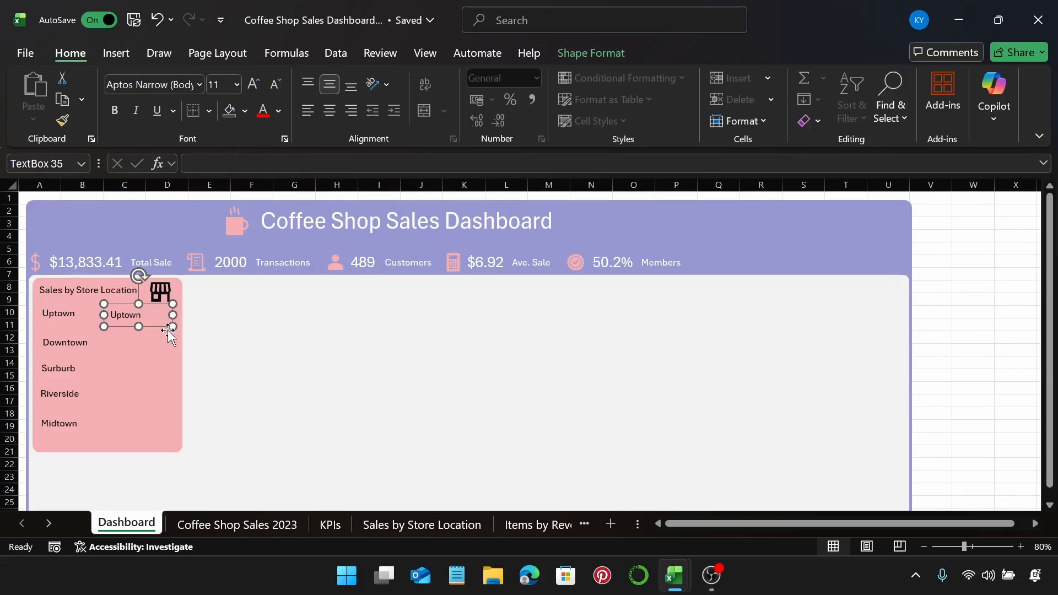
pyautogui.moveTo(172, 327); pyautogui.dragTo(170, 324)
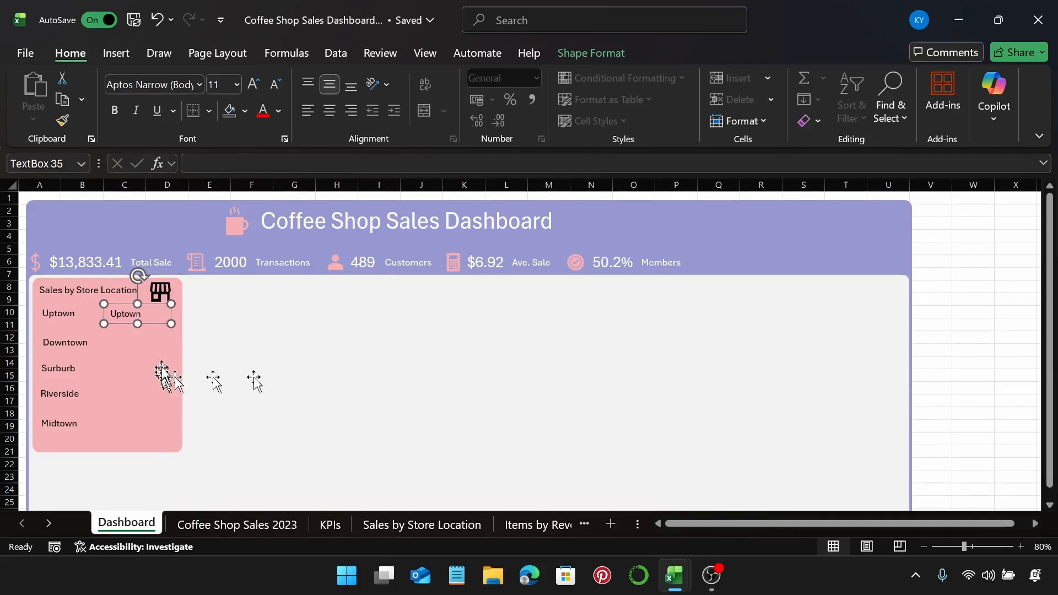
# Replace the copied label's text with a link to the Uptown total in cell C3 of the Sales by Store Location sheet.
pyautogui.click(152, 319)
pyautogui.press('BackSpace')
pyautogui.press('BackSpace')
pyautogui.press('BackSpace')
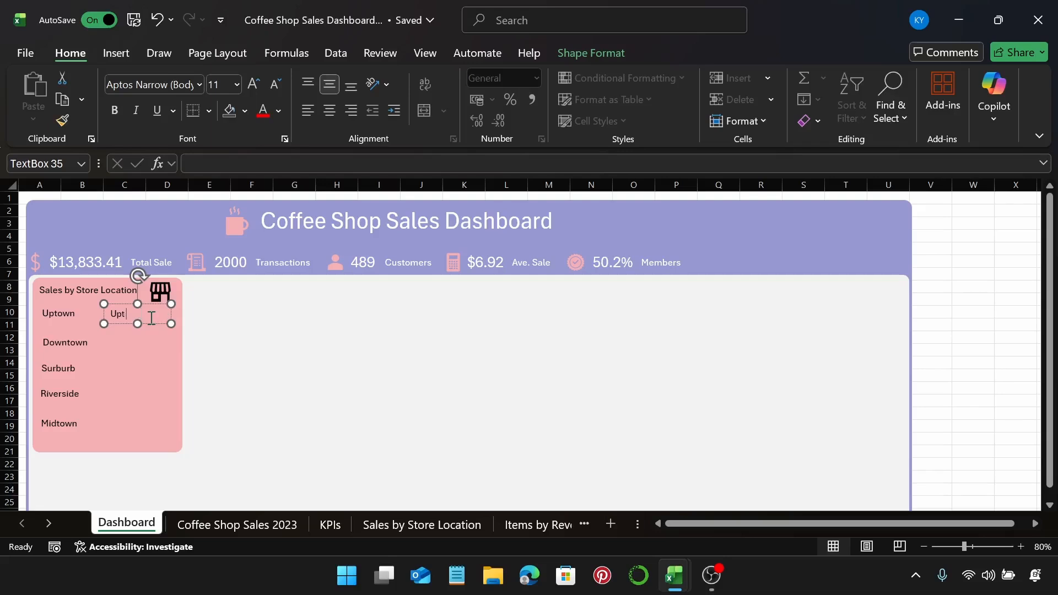
pyautogui.click(204, 163)
pyautogui.write('=')
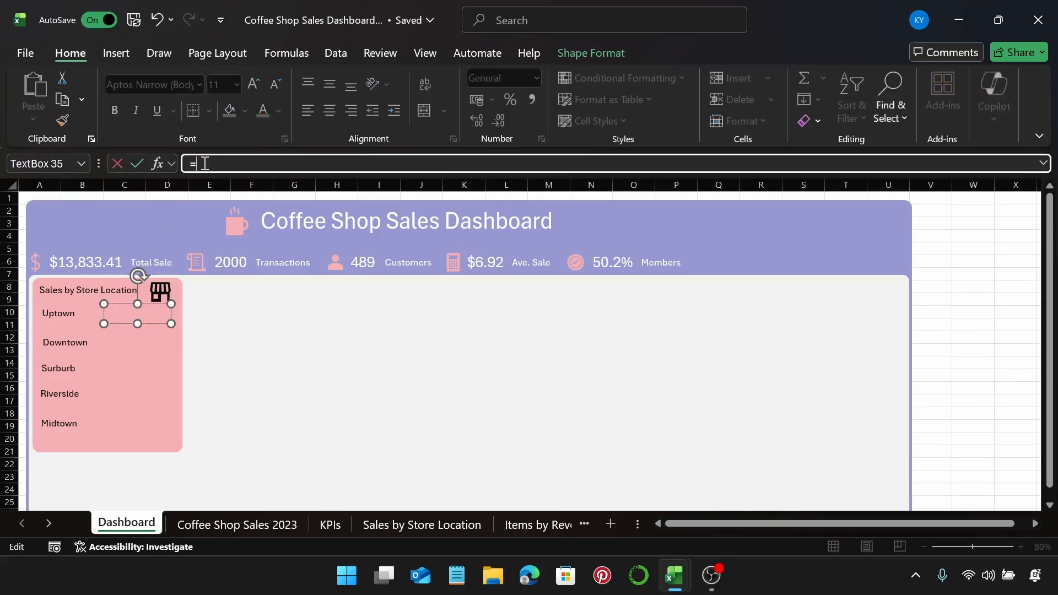
pyautogui.click(412, 524)
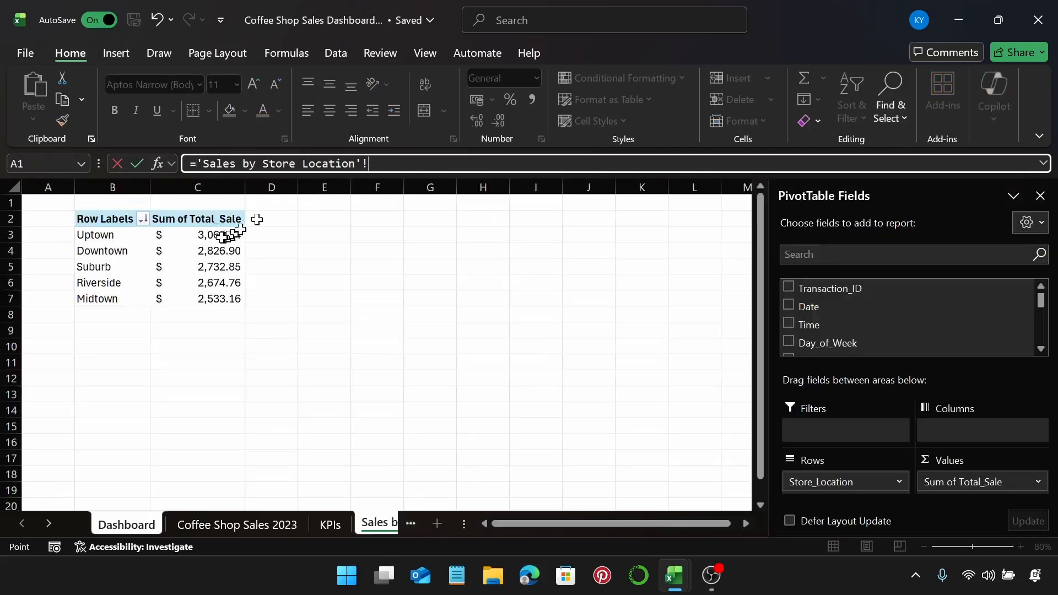
pyautogui.click(219, 237)
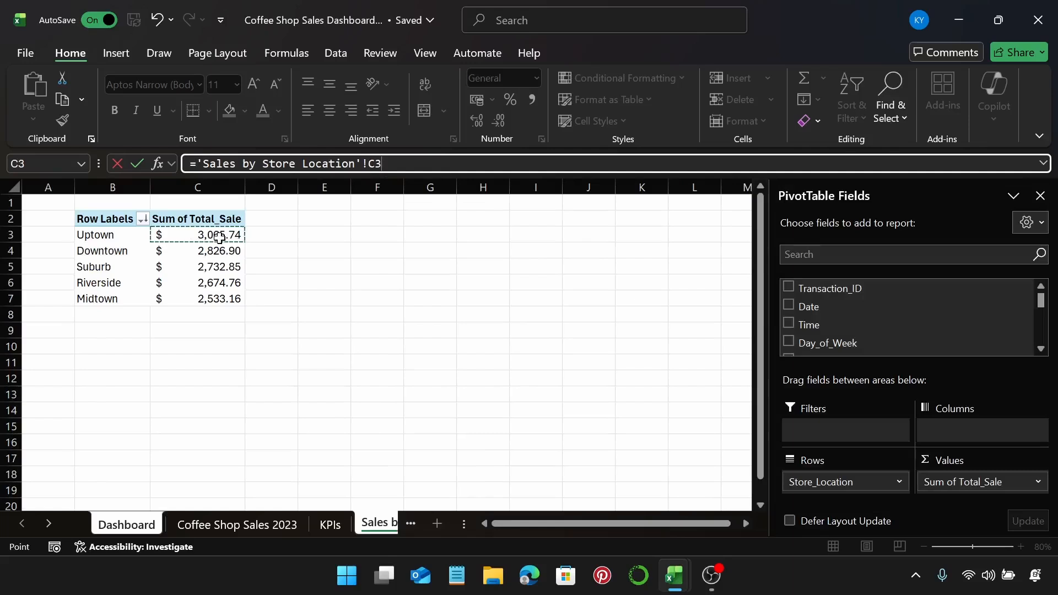
pyautogui.press('Return')
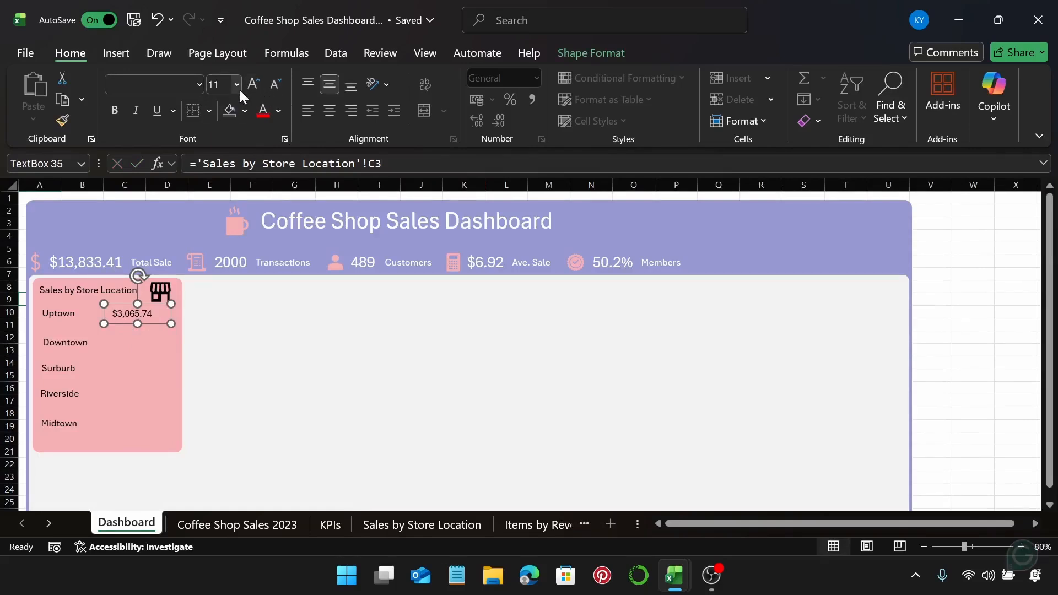
# Bold and right-align the Uptown sales value, nudge it into line with its label and narrow its box.
pyautogui.click(117, 109)
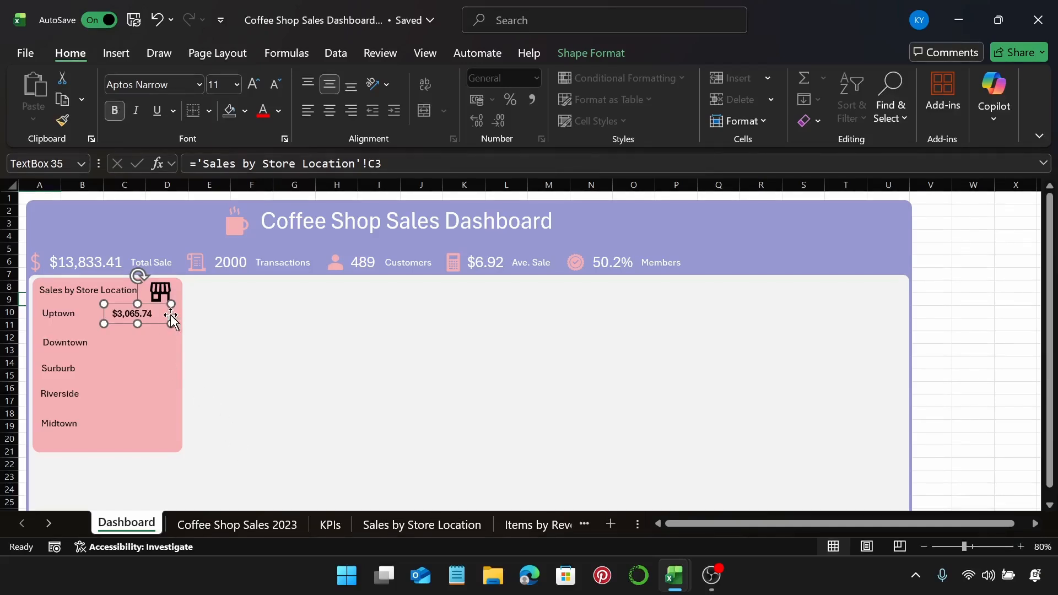
pyautogui.moveTo(170, 315); pyautogui.dragTo(172, 314)
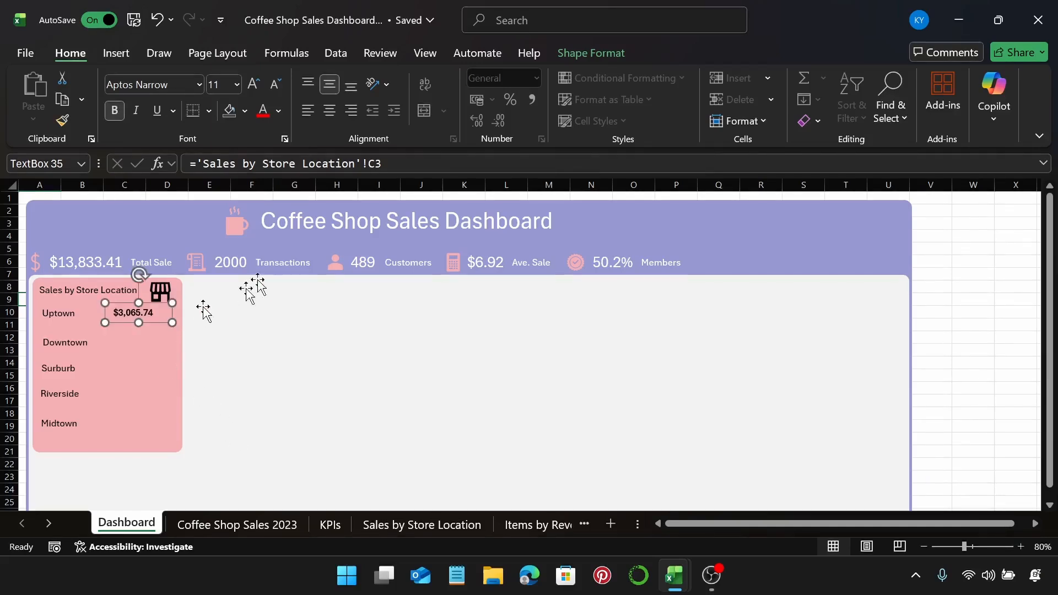
pyautogui.click(348, 114)
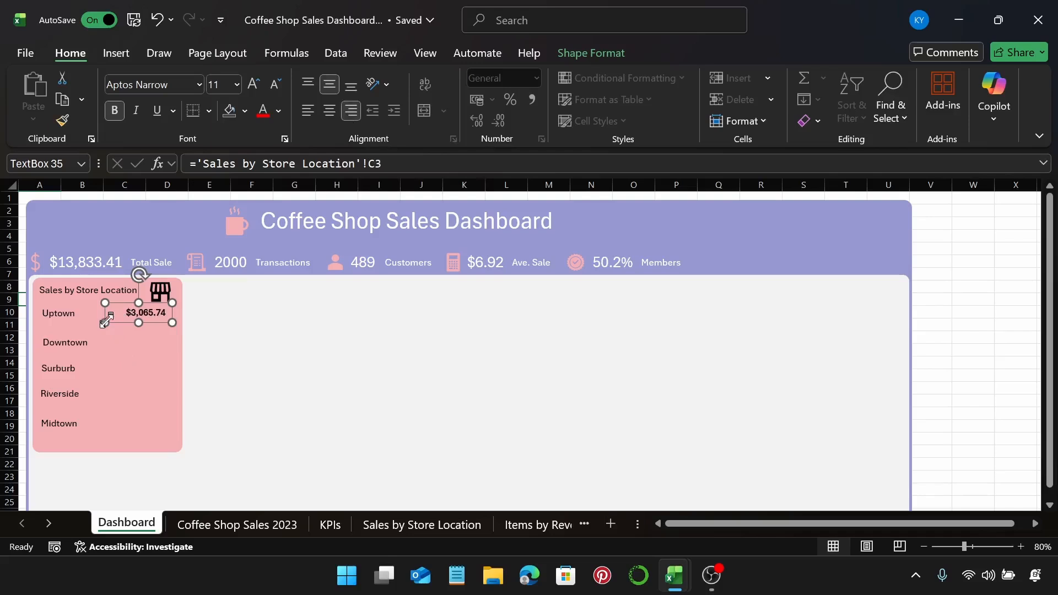
pyautogui.moveTo(105, 323); pyautogui.dragTo(114, 323)
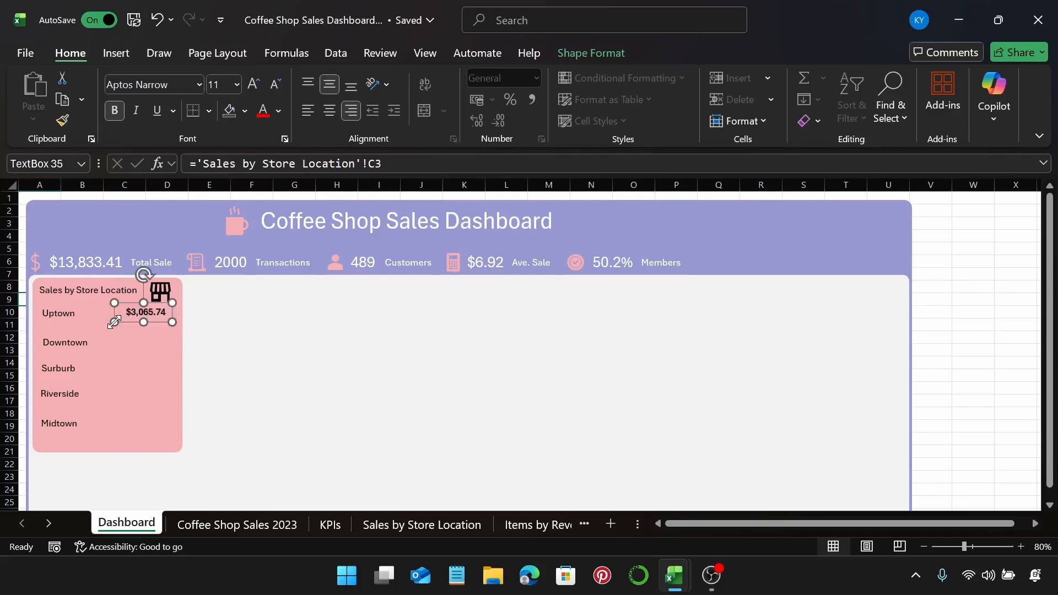
# Set the height of the Uptown sales value box to 0.8 cm, matching the "Uptown" label.
pyautogui.click(622, 55)
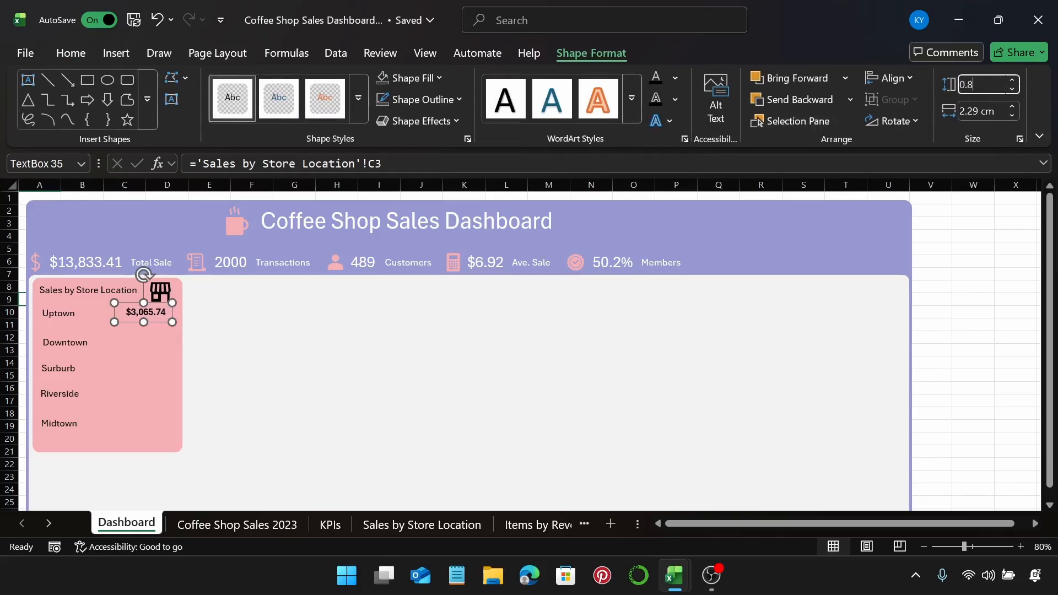
pyautogui.press('Return')
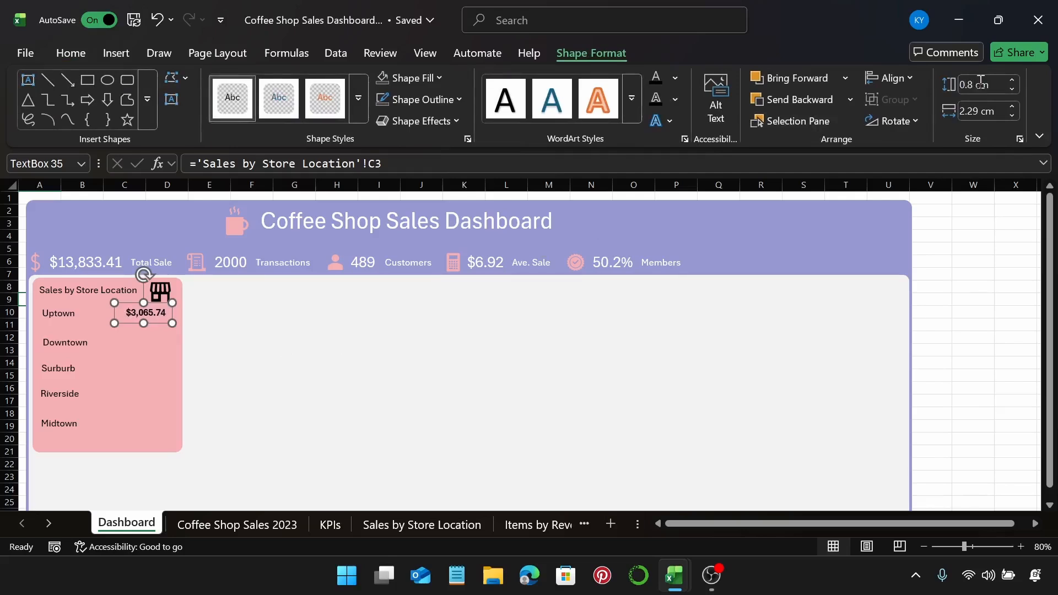
pyautogui.click(75, 313)
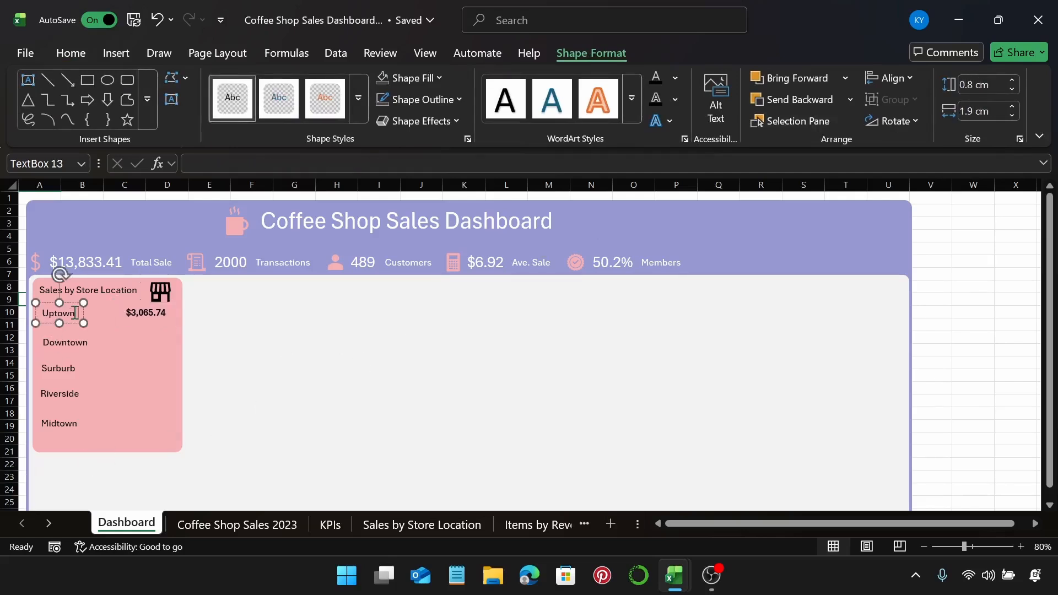
# Duplicate the Uptown sales value box beside each of the other four store location labels, down to "Midtown".
pyautogui.click(159, 318)
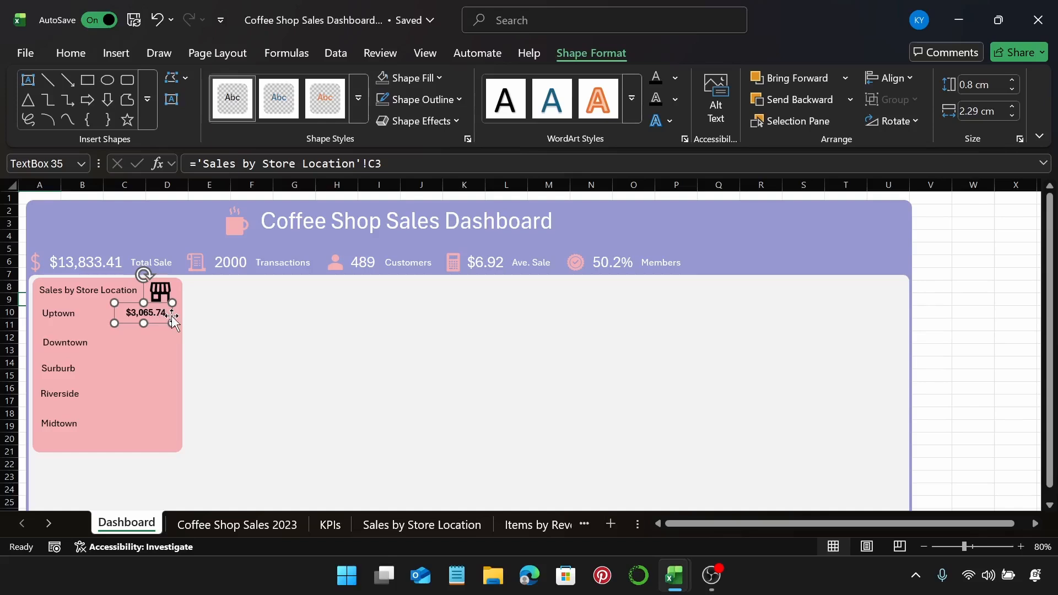
pyautogui.moveTo(173, 322); pyautogui.dragTo(172, 430)
# Relink the value box beside "Downtown" to cell C4 of the Sales by Store Location sheet.
pyautogui.click(159, 342)
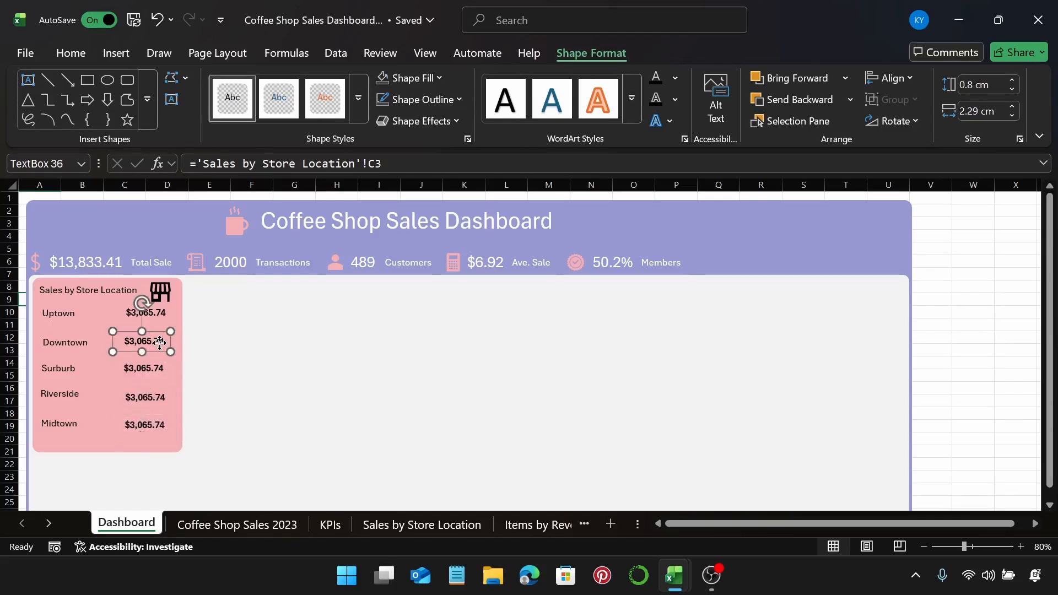
pyautogui.click(387, 164)
pyautogui.press('BackSpace')
pyautogui.press('BackSpace')
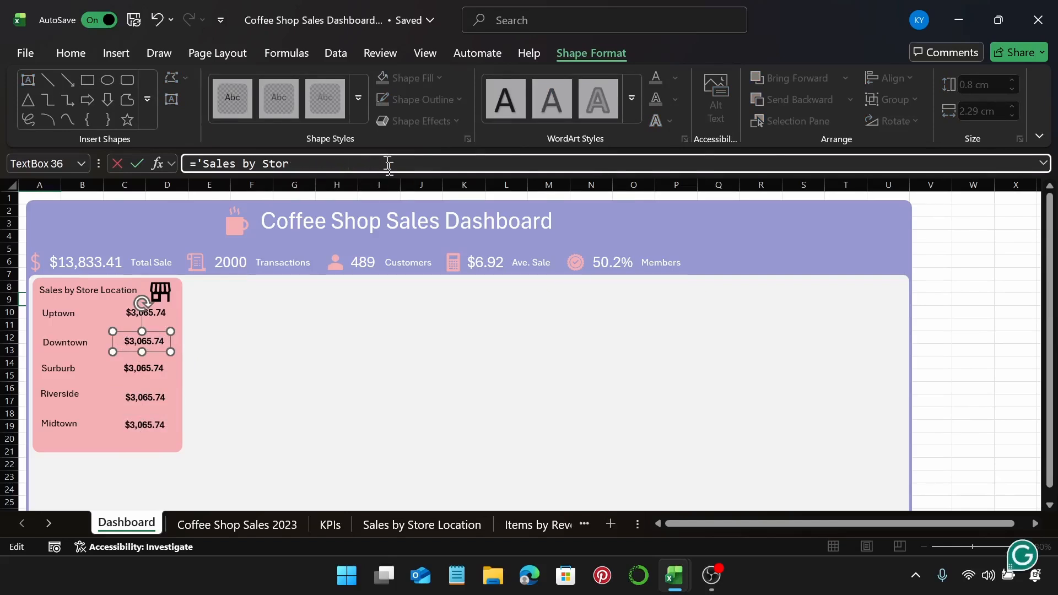
pyautogui.press('BackSpace')
pyautogui.press('BackSpace')
pyautogui.press('BackSpace')
pyautogui.press('BackSpace')
pyautogui.press('BackSpace')
pyautogui.press('BackSpace')
pyautogui.press('BackSpace')
pyautogui.press('BackSpace')
pyautogui.press('BackSpace')
pyautogui.press('BackSpace')
pyautogui.click(426, 522)
pyautogui.click(187, 251)
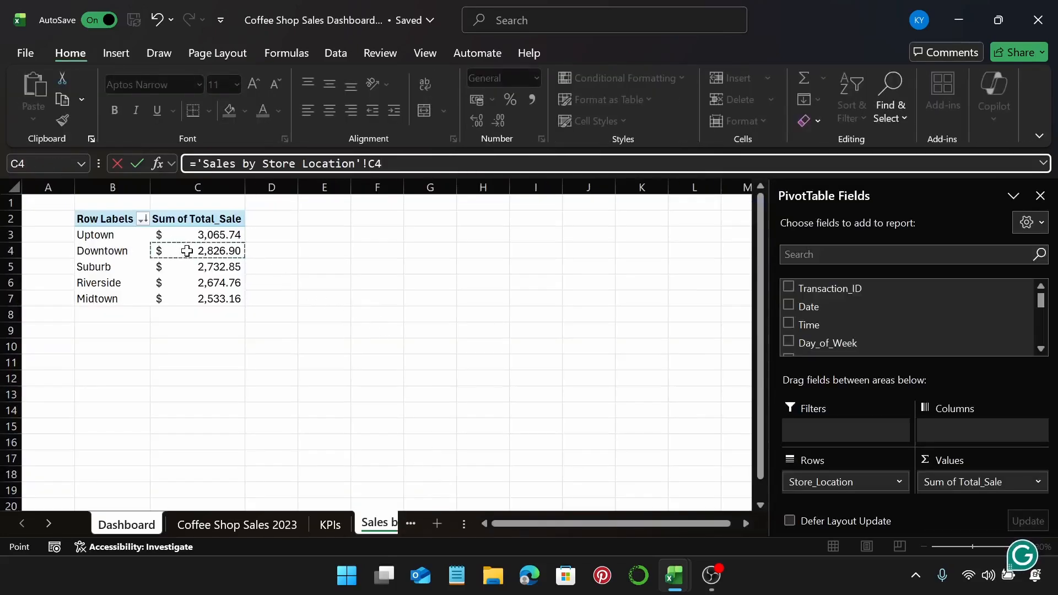
pyautogui.press('Return')
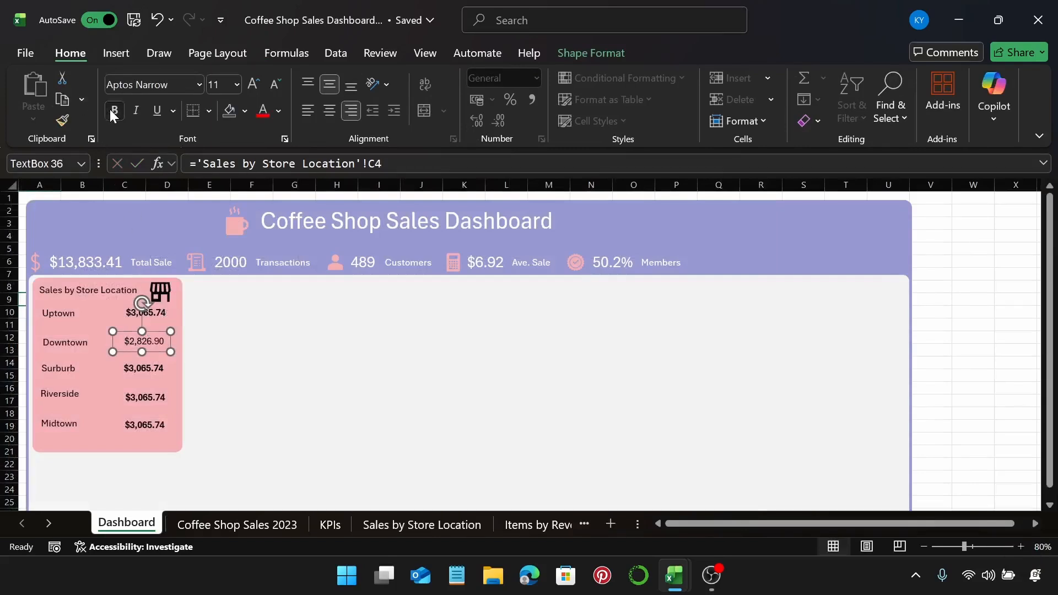
# Link the Surburb sales value text box to cell C5 of the Sales by Store Location sheet.
pyautogui.click(154, 369)
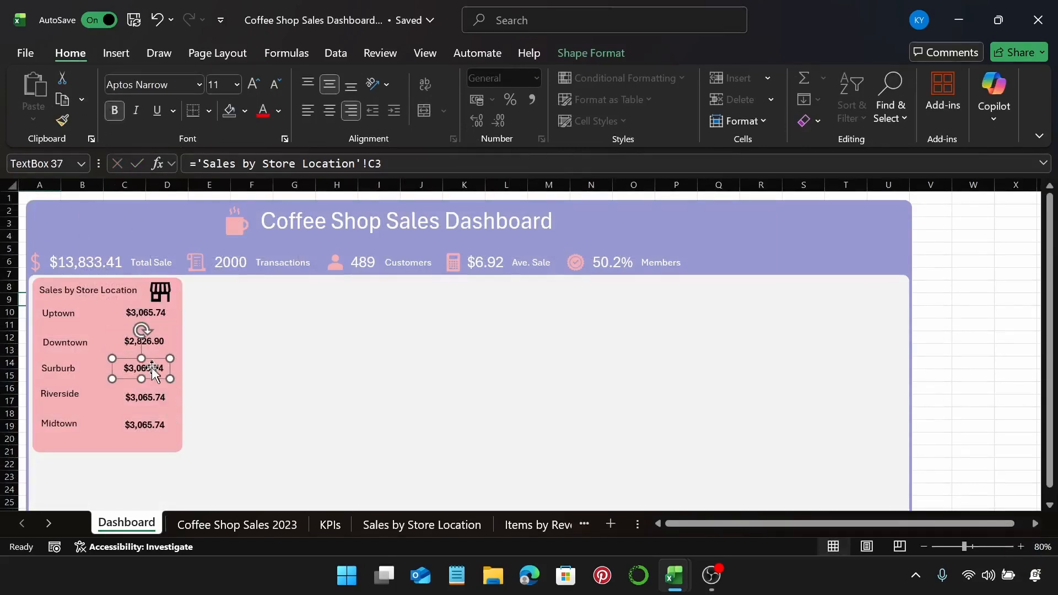
pyautogui.moveTo(391, 163); pyautogui.dragTo(201, 164)
pyautogui.press('BackSpace')
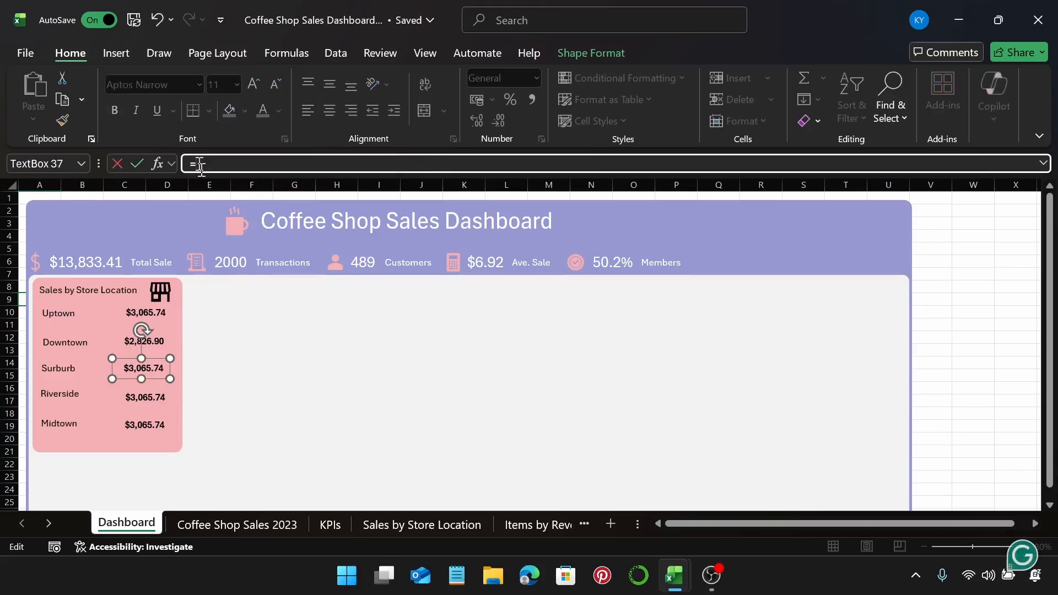
pyautogui.click(409, 526)
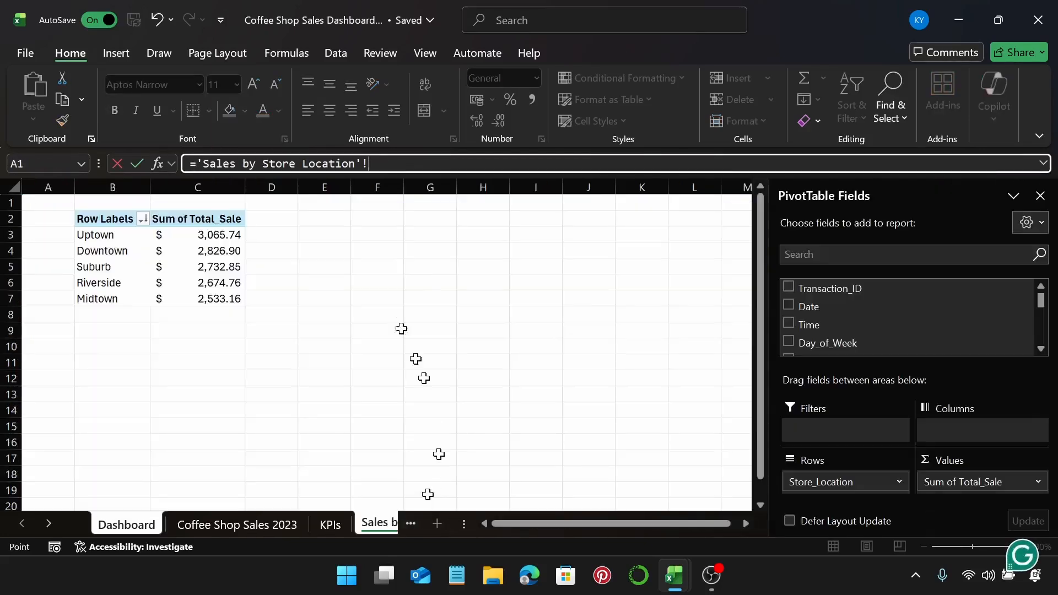
pyautogui.click(195, 266)
pyautogui.press('Return')
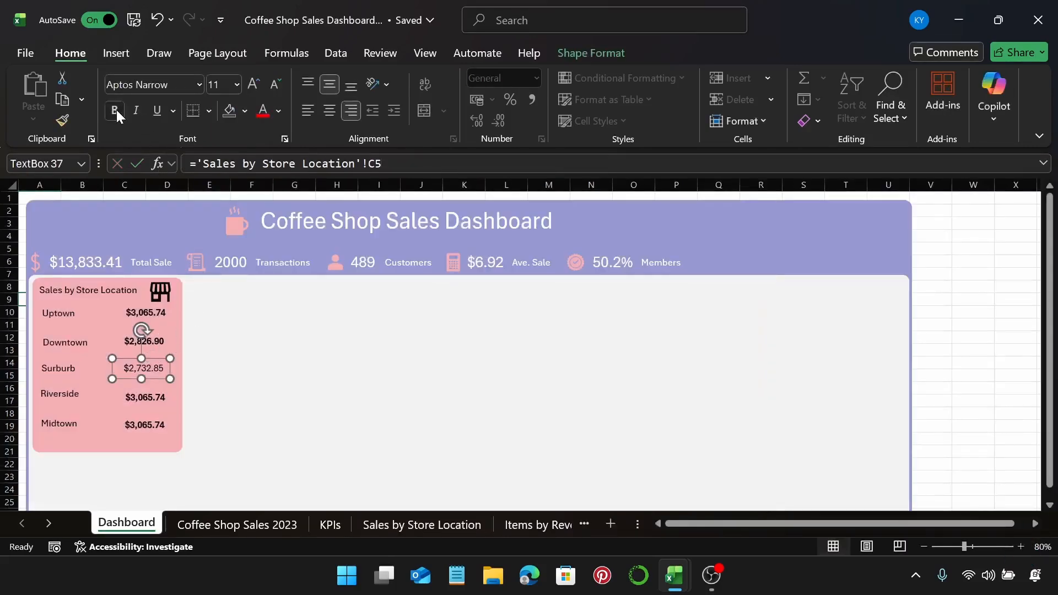
# Link the Riverside sales value text box to cell C6 of the Sales by Store Location sheet.
pyautogui.click(153, 398)
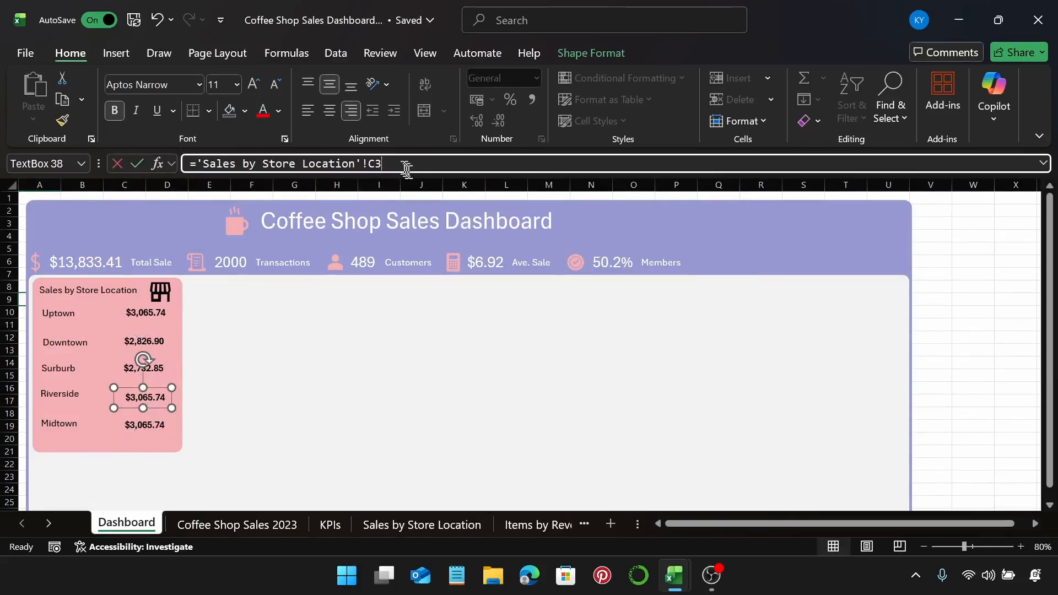
pyautogui.moveTo(406, 164); pyautogui.dragTo(203, 163)
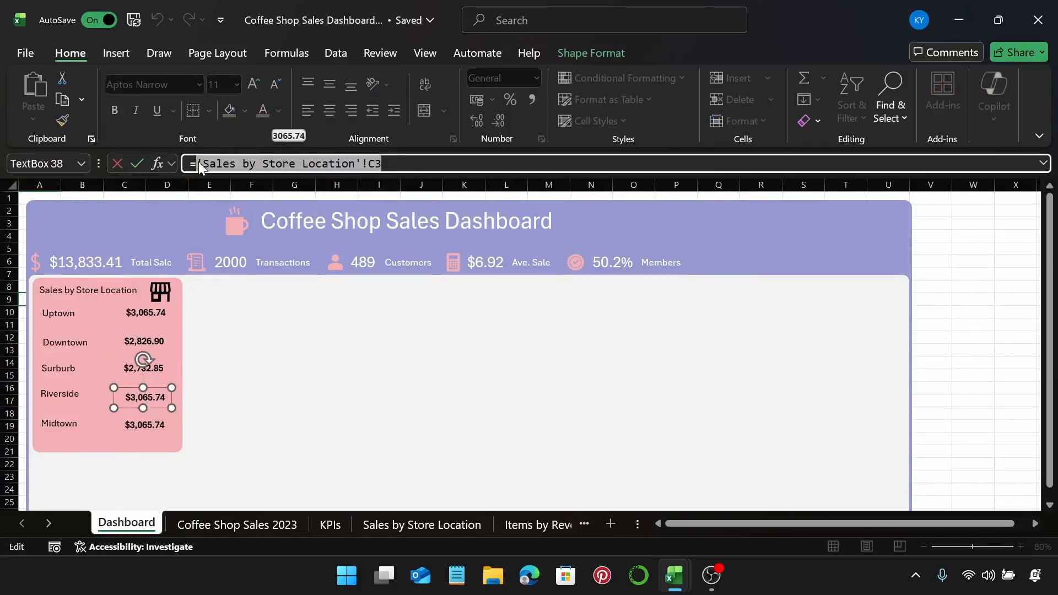
pyautogui.press('BackSpace')
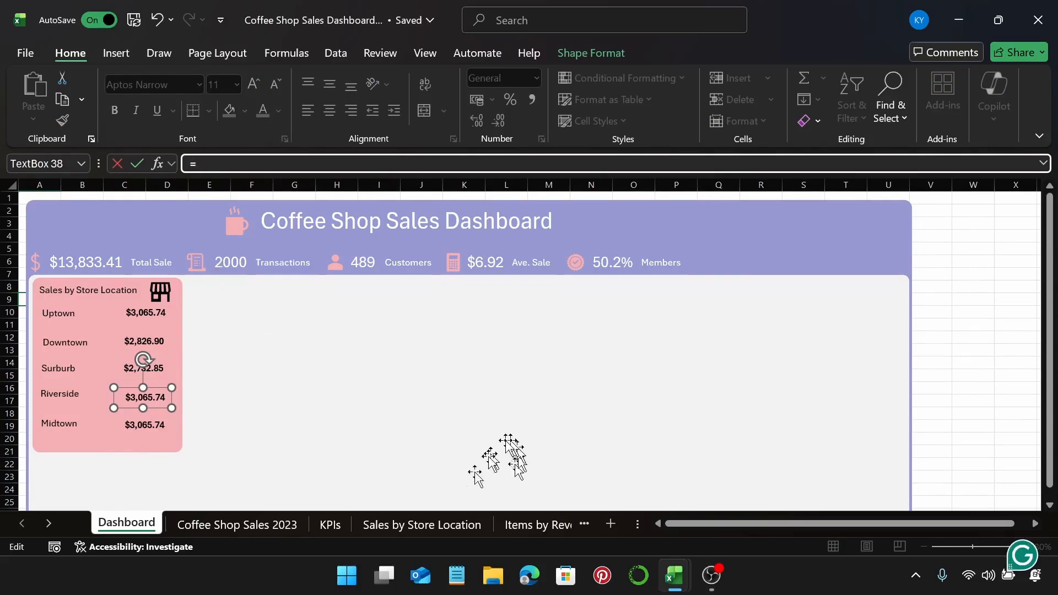
pyautogui.click(454, 529)
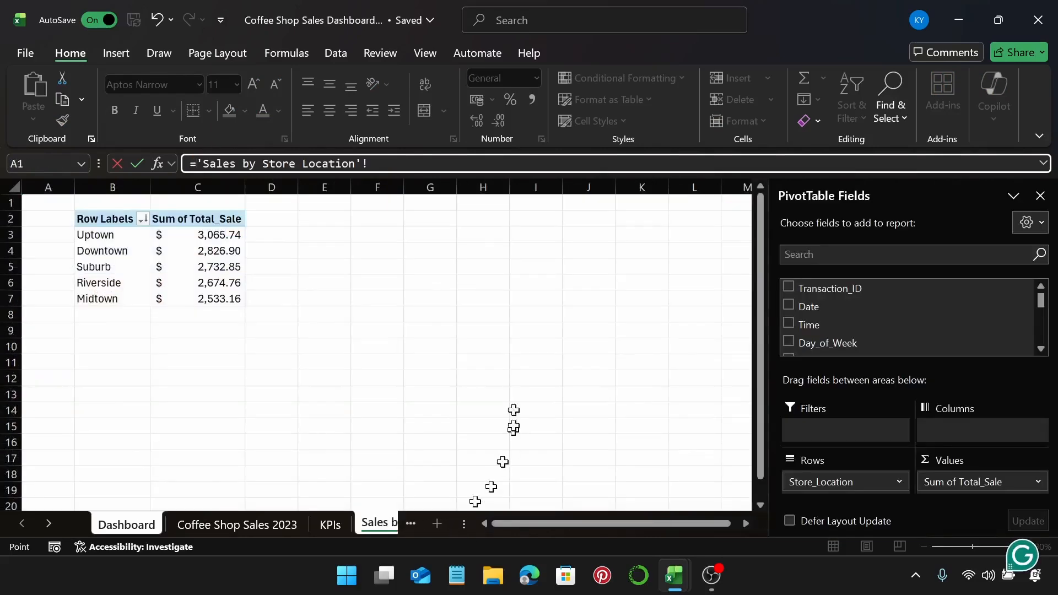
pyautogui.click(207, 284)
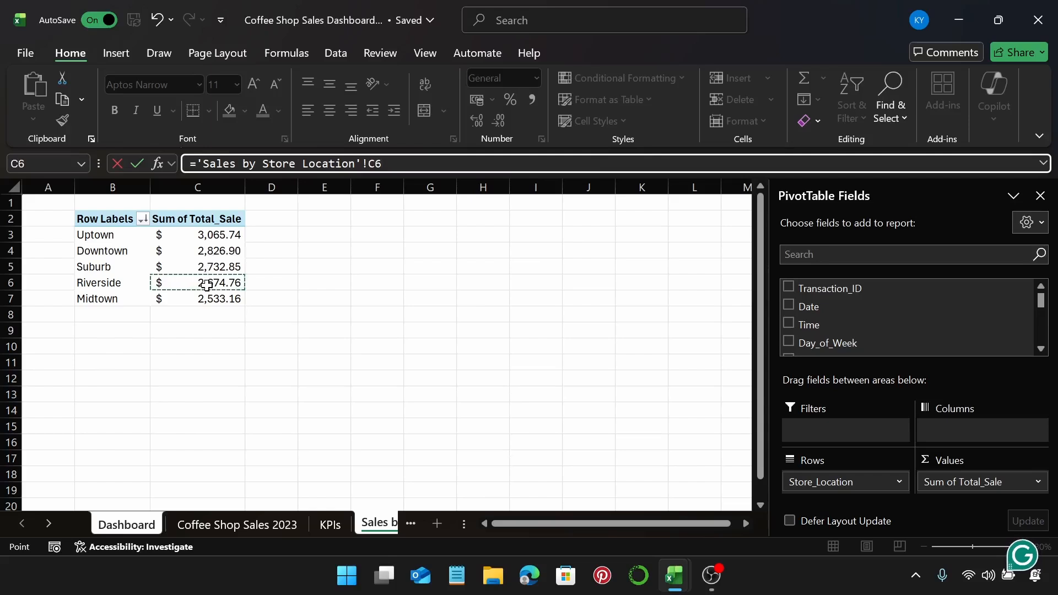
pyautogui.press('Return')
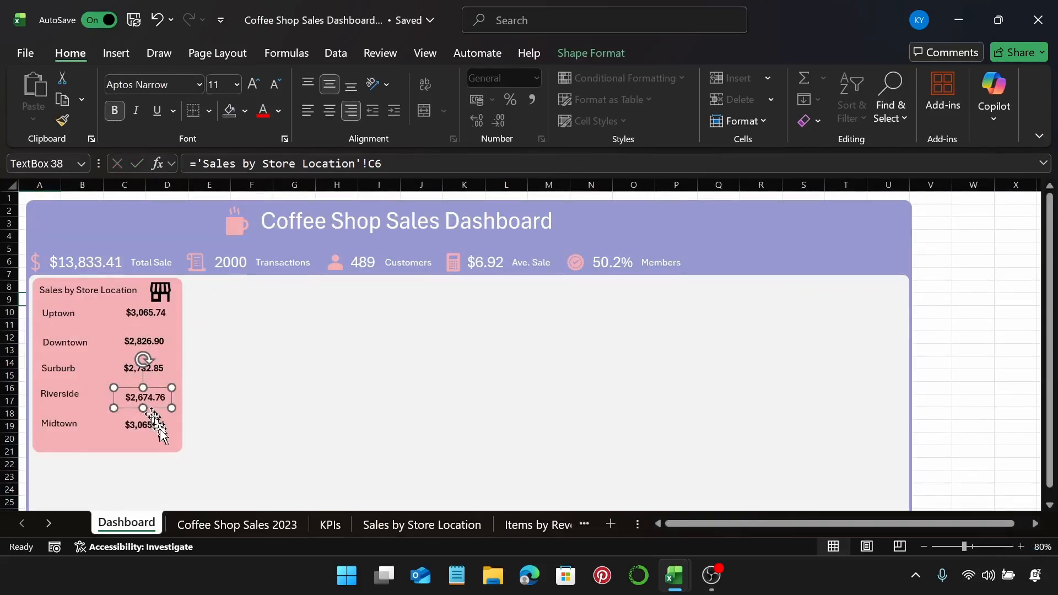
# Link the Midtown sales value text box to cell C7 of the Sales by Store Location sheet.
pyautogui.press('Tab')
pyautogui.moveTo(431, 165); pyautogui.dragTo(187, 160)
pyautogui.press('BackSpace')
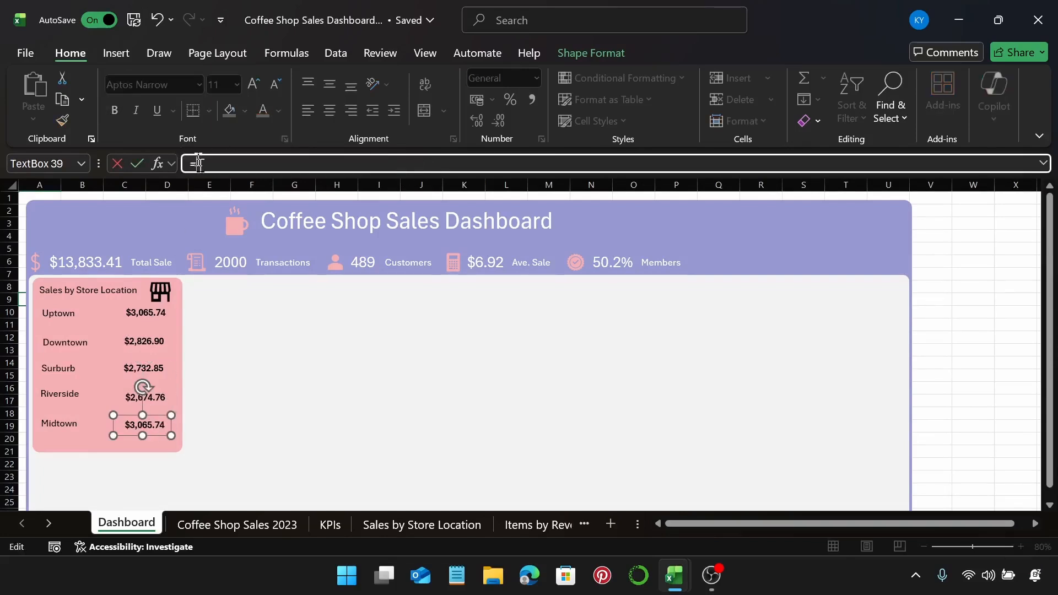
pyautogui.click(408, 524)
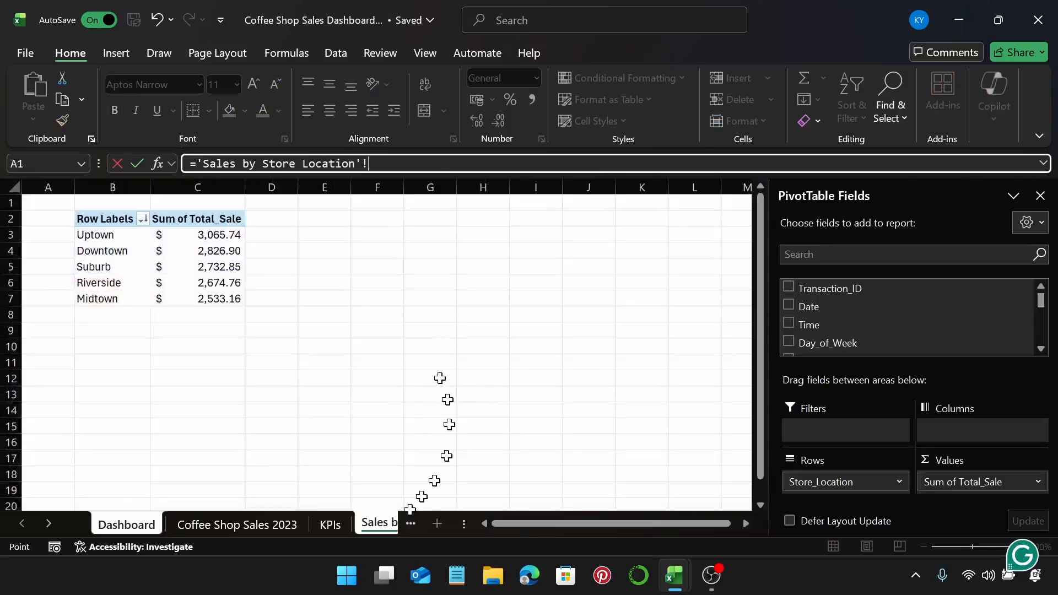
pyautogui.click(206, 300)
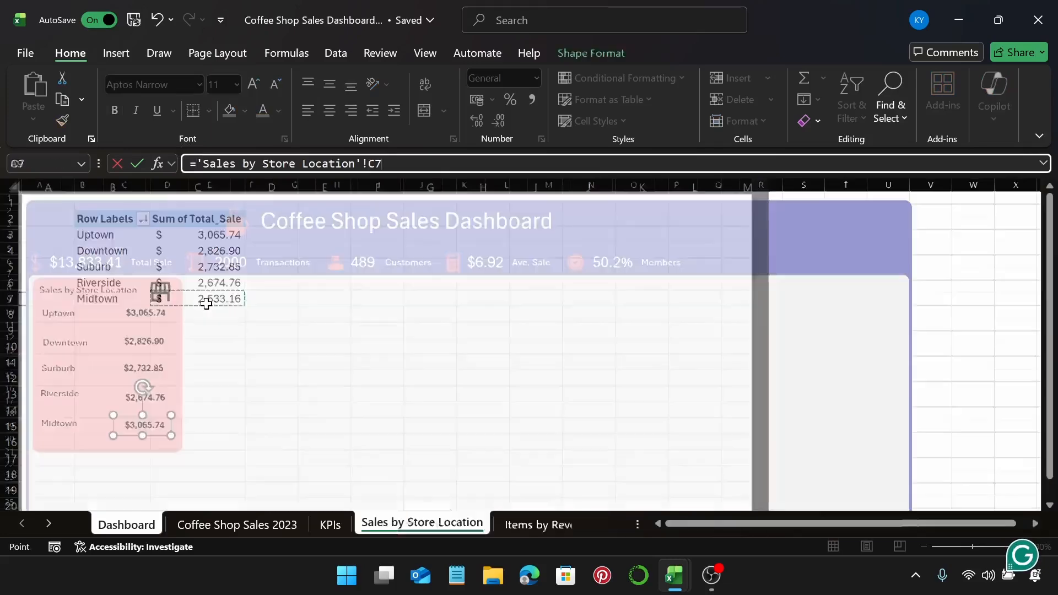
pyautogui.press('Return')
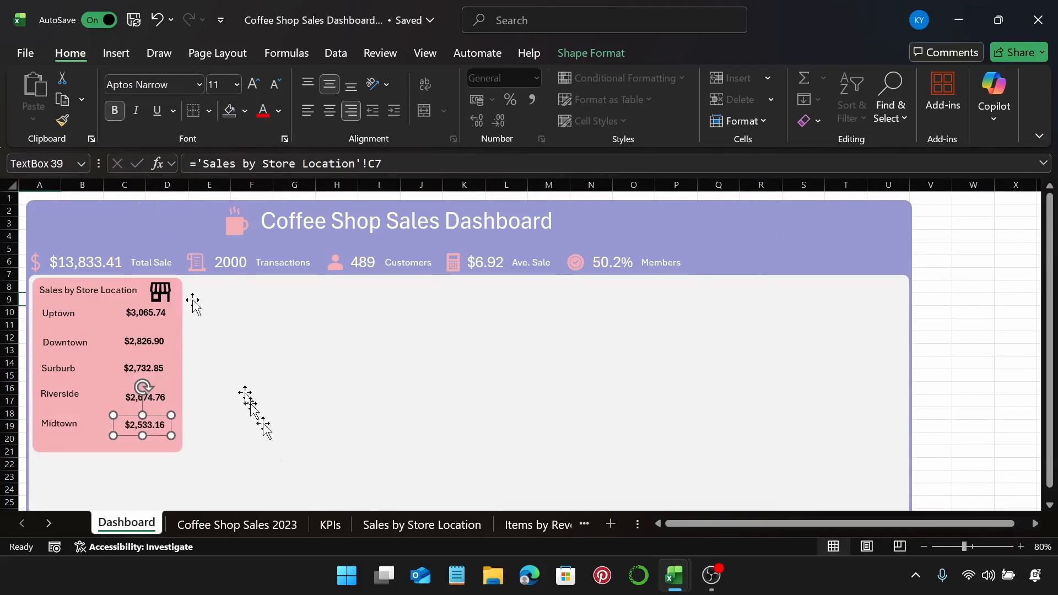
# Draw a horizontal straight line about 5.45 cm long beneath the Sales by Store Location card title.
pyautogui.click(113, 56)
pyautogui.click(249, 99)
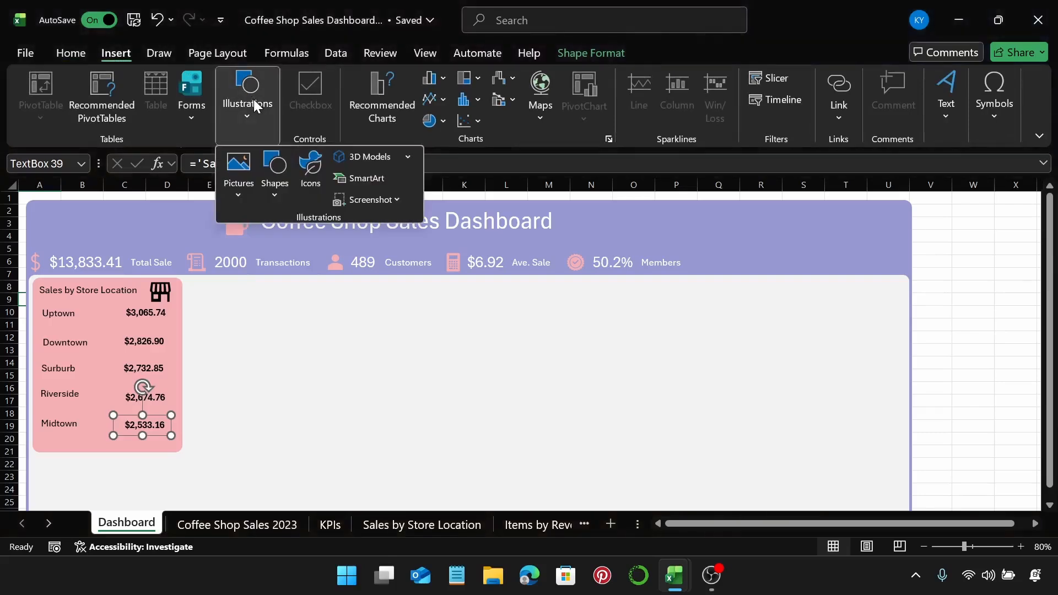
pyautogui.click(271, 172)
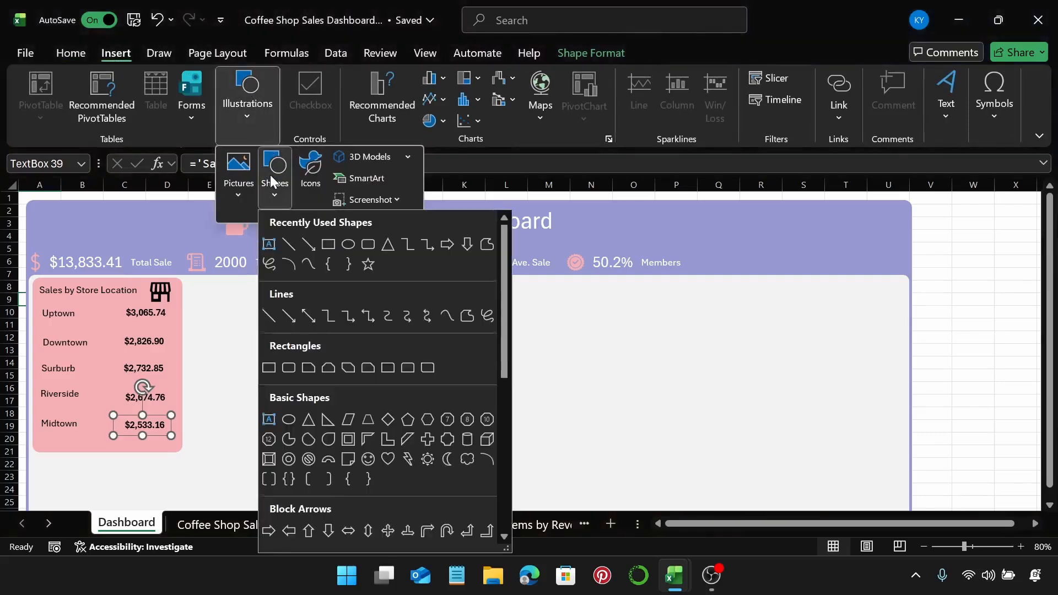
pyautogui.click(289, 245)
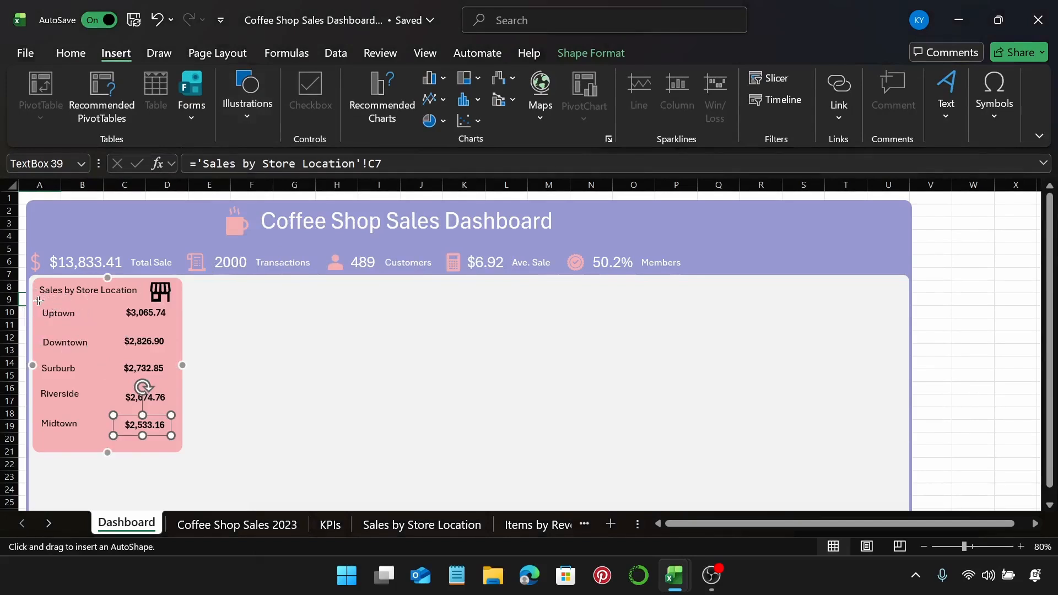
pyautogui.moveTo(38, 301); pyautogui.dragTo(174, 310)
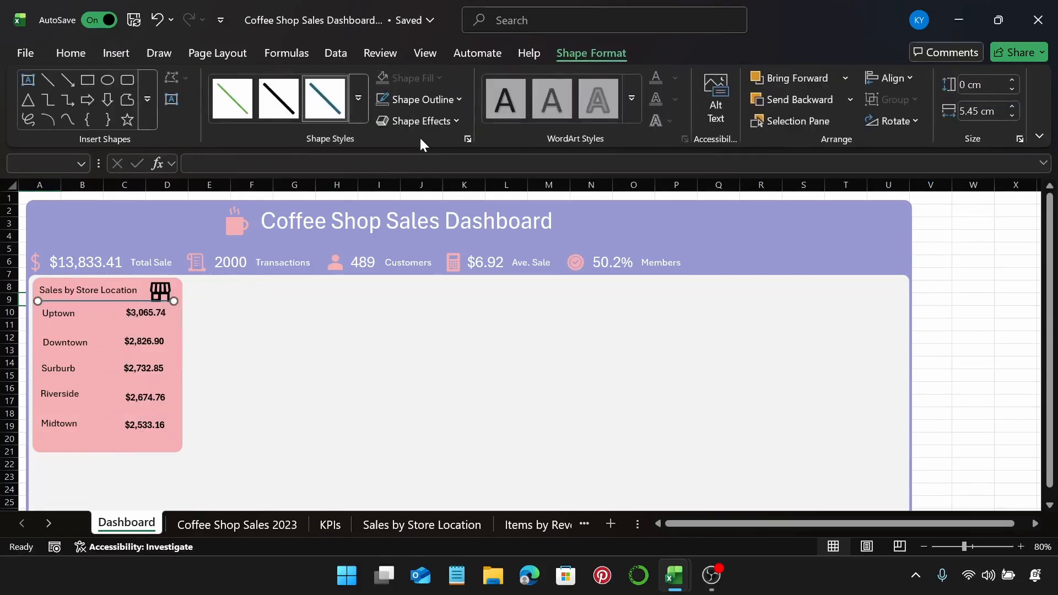
# Set the title line's outline colour to black and its width to 5.5 cm.
pyautogui.click(424, 106)
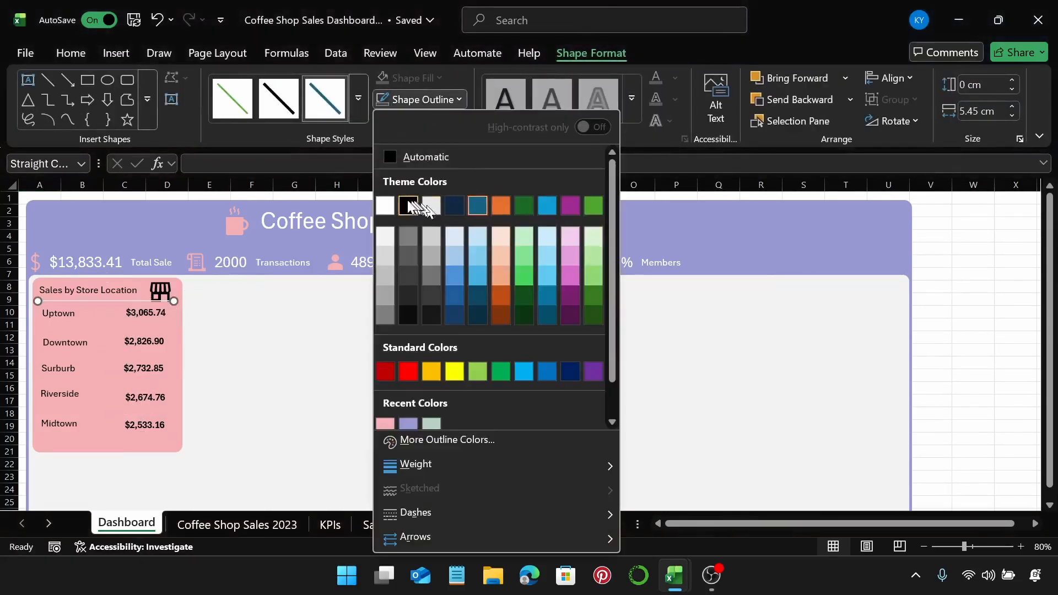
pyautogui.click(408, 205)
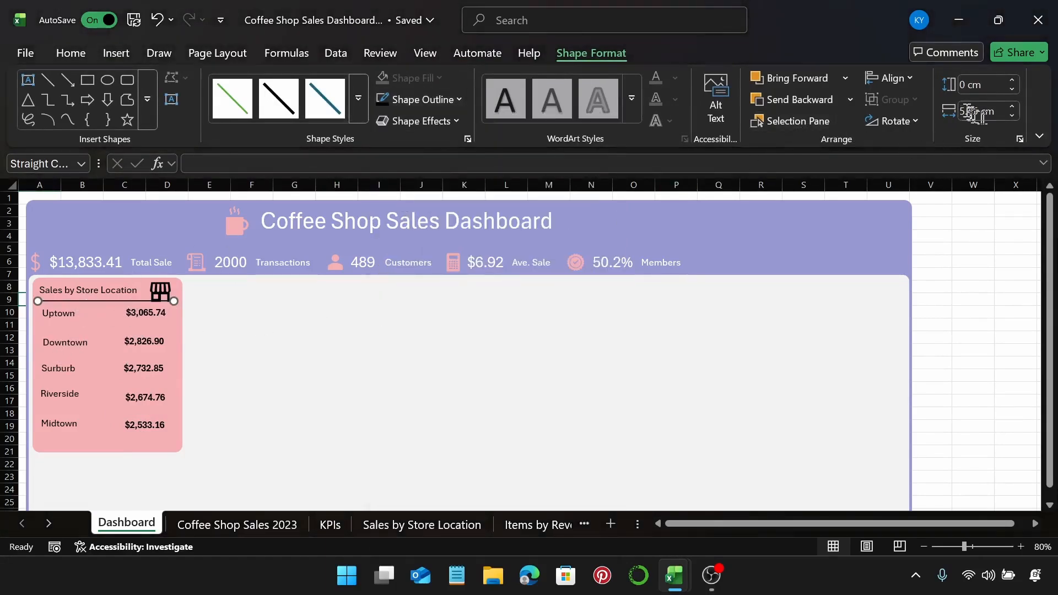
pyautogui.click(1013, 107)
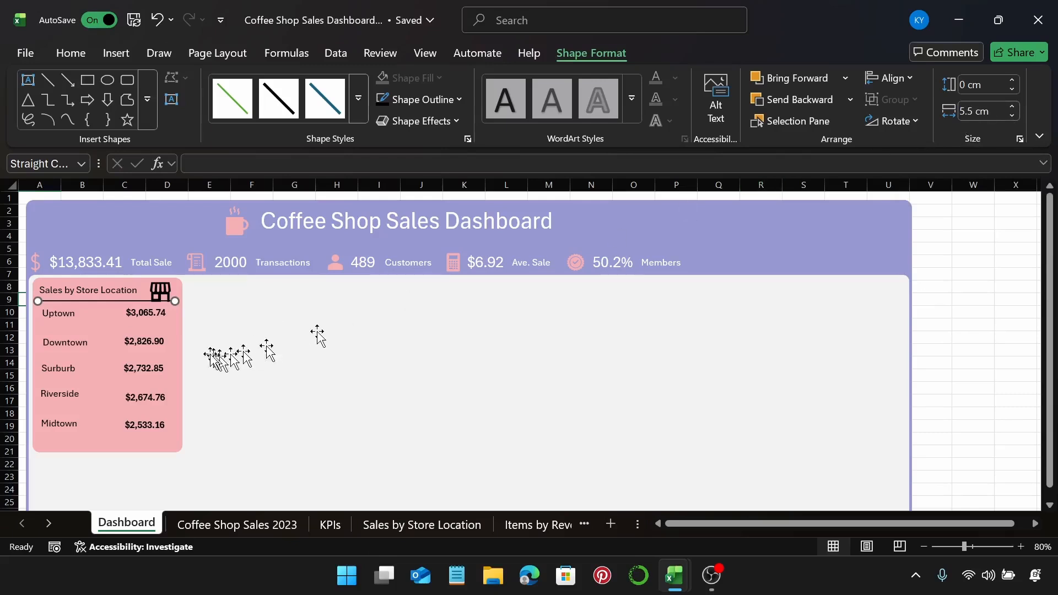
# Nudge the line slightly down below the card title and place copies beneath the Uptown, Downtown, Surburb and Riverside rows.
pyautogui.moveTo(114, 300); pyautogui.dragTo(114, 303)
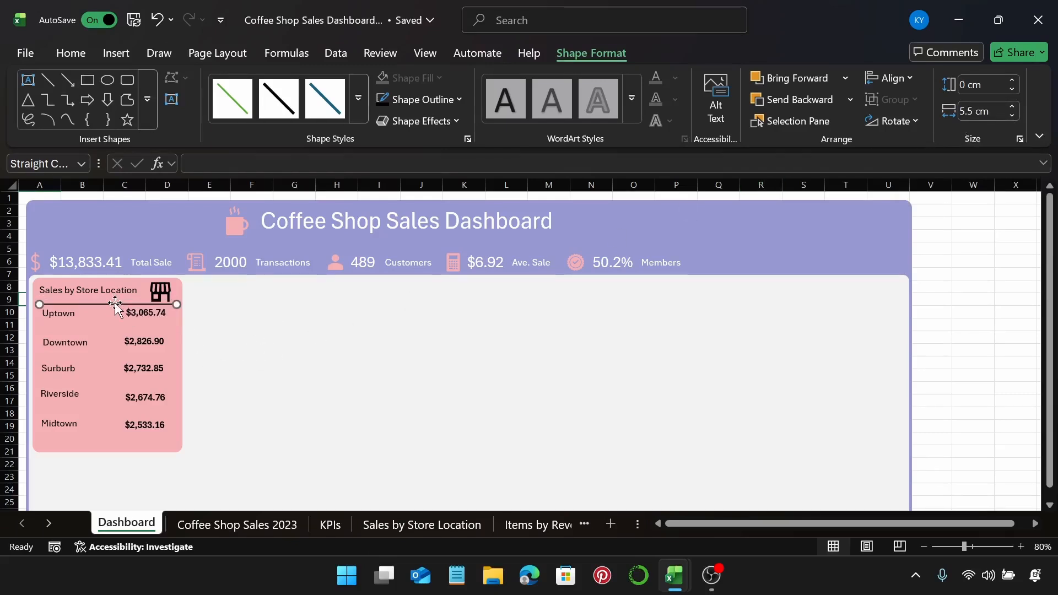
pyautogui.moveTo(118, 309); pyautogui.dragTo(119, 417)
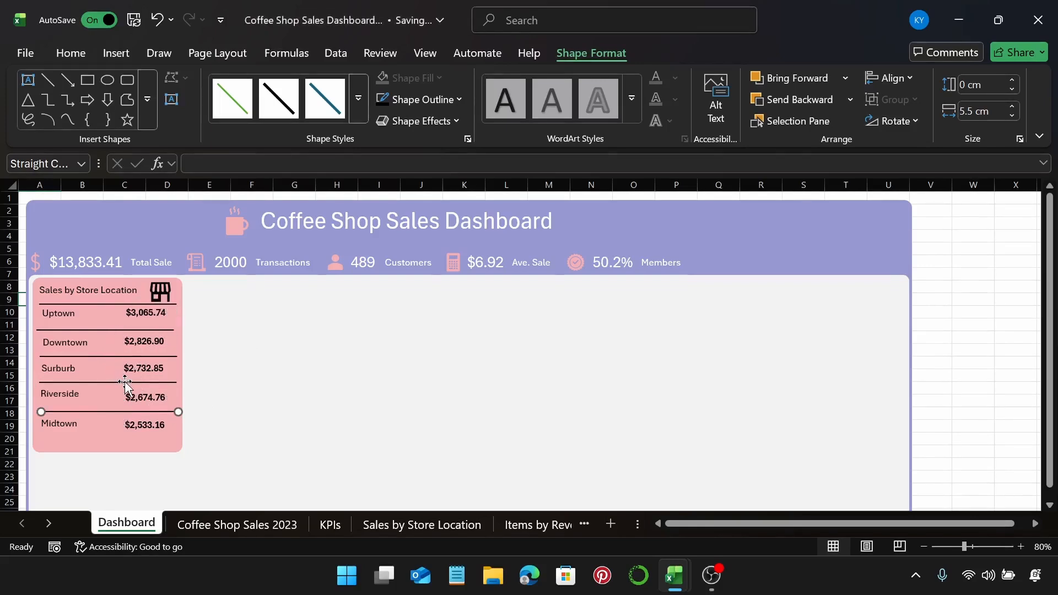
# Align the Sales by Store Location title text box and the store icon with Align Middle.
pyautogui.click(126, 290)
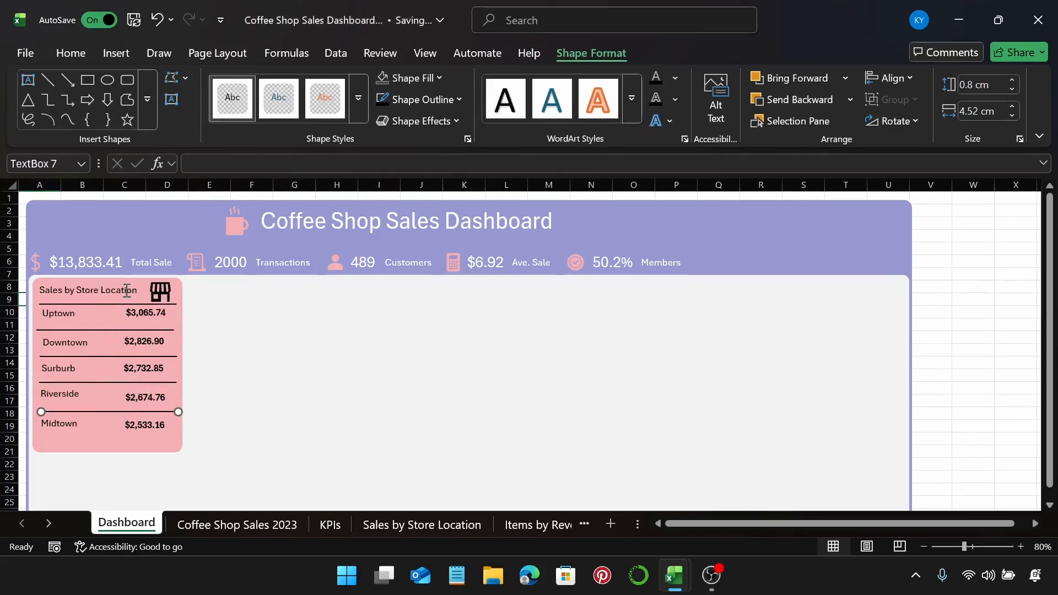
pyautogui.keyDown('shift'); pyautogui.click(158, 297); pyautogui.keyUp('shift')
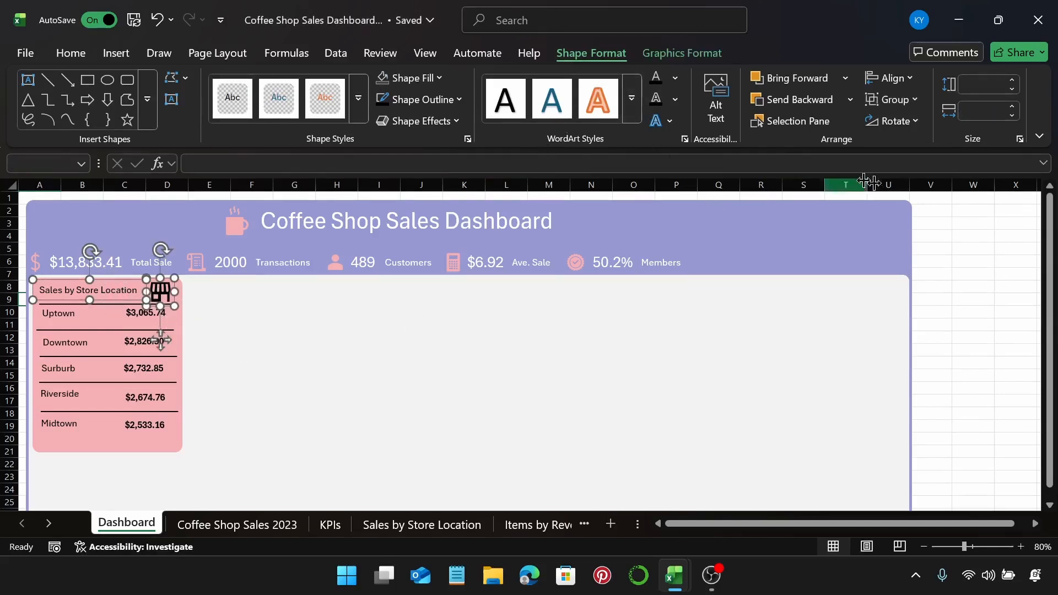
pyautogui.click(896, 81)
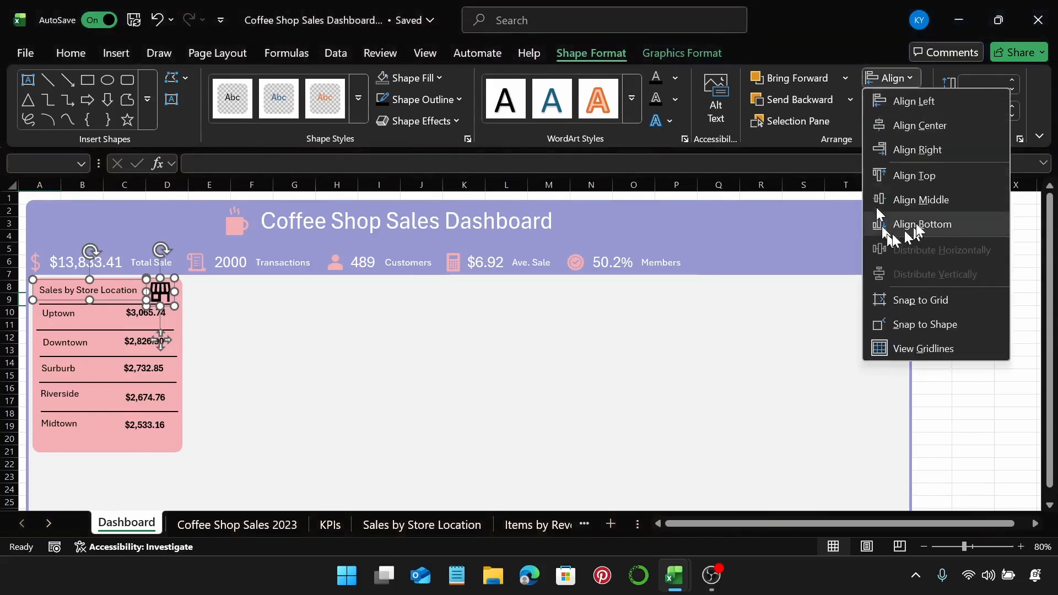
pyautogui.click(919, 207)
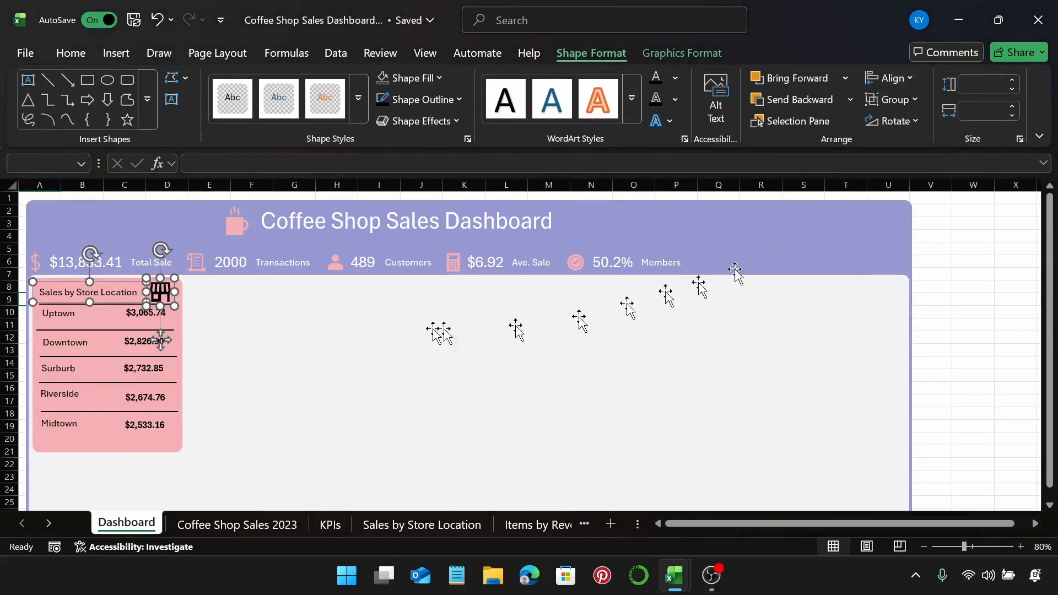
pyautogui.press('Escape')
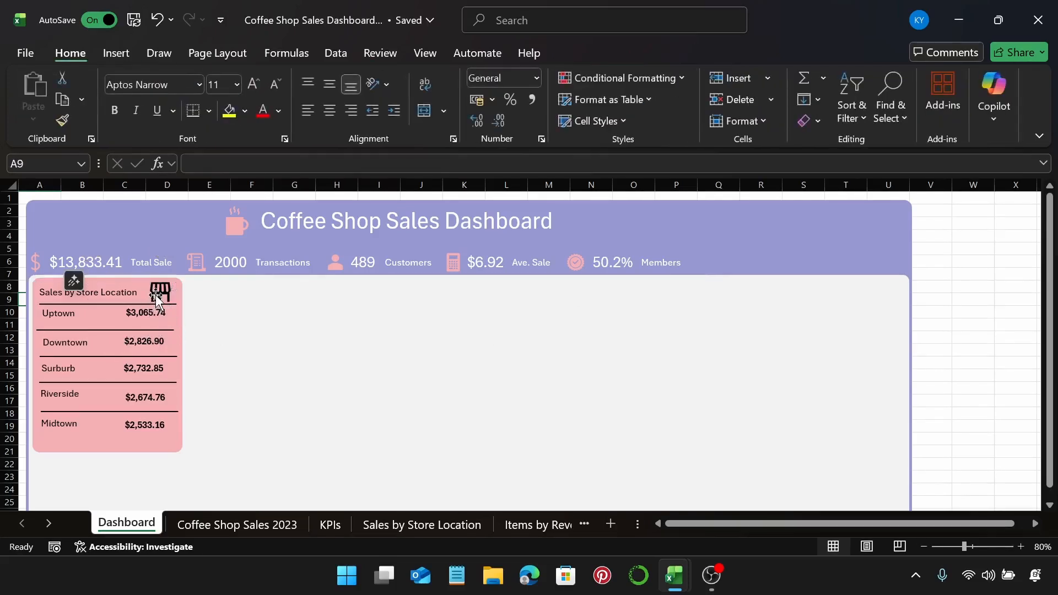
# Align the store icon and the five location sales value text boxes with Align Right.
pyautogui.click(157, 297)
pyautogui.click(156, 296)
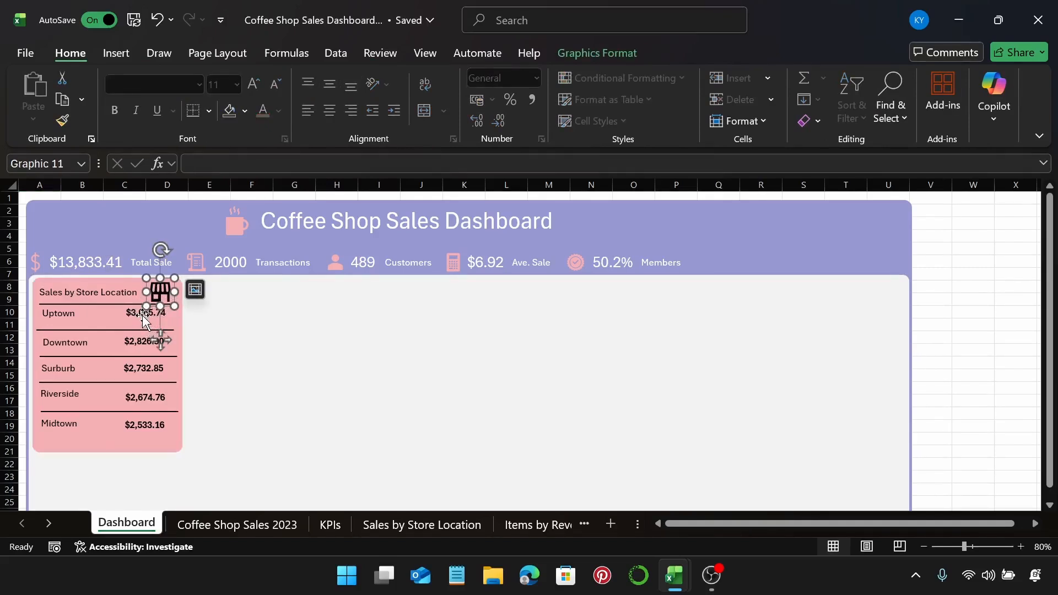
pyautogui.keyDown('shift'); pyautogui.click(143, 319); pyautogui.keyUp('shift')
pyautogui.keyDown('shift'); pyautogui.click(135, 343); pyautogui.keyUp('shift')
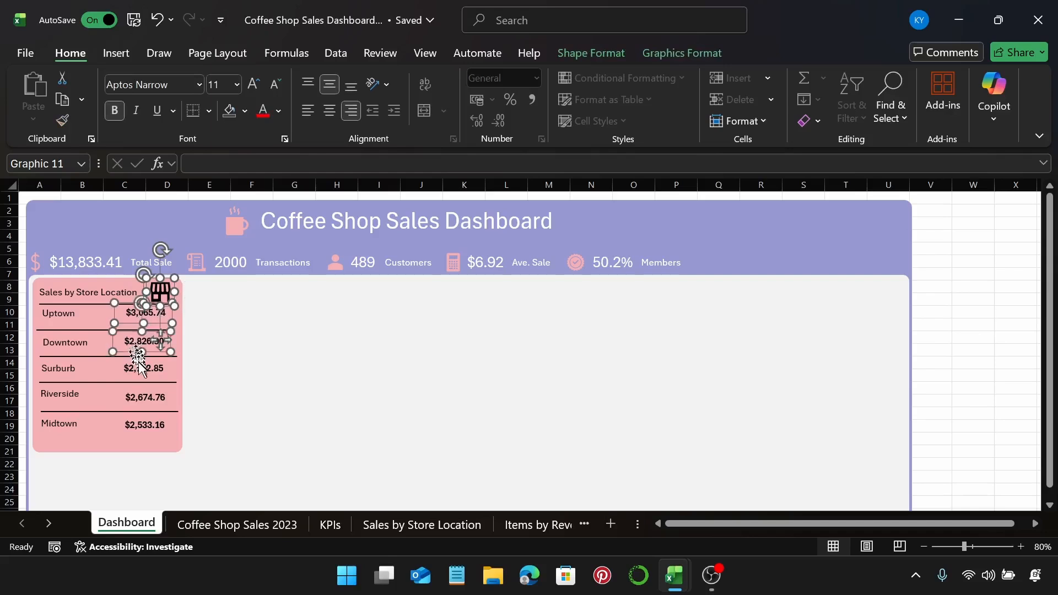
pyautogui.keyDown('shift'); pyautogui.click(137, 373); pyautogui.keyUp('shift')
pyautogui.keyDown('shift'); pyautogui.click(136, 398); pyautogui.keyUp('shift')
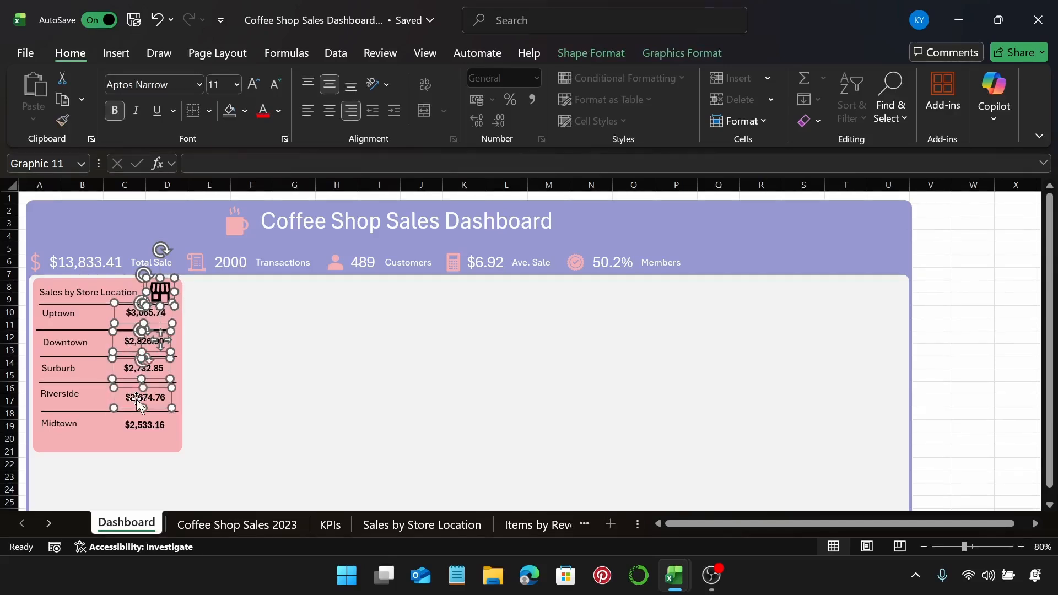
pyautogui.keyDown('shift'); pyautogui.click(144, 430); pyautogui.keyUp('shift')
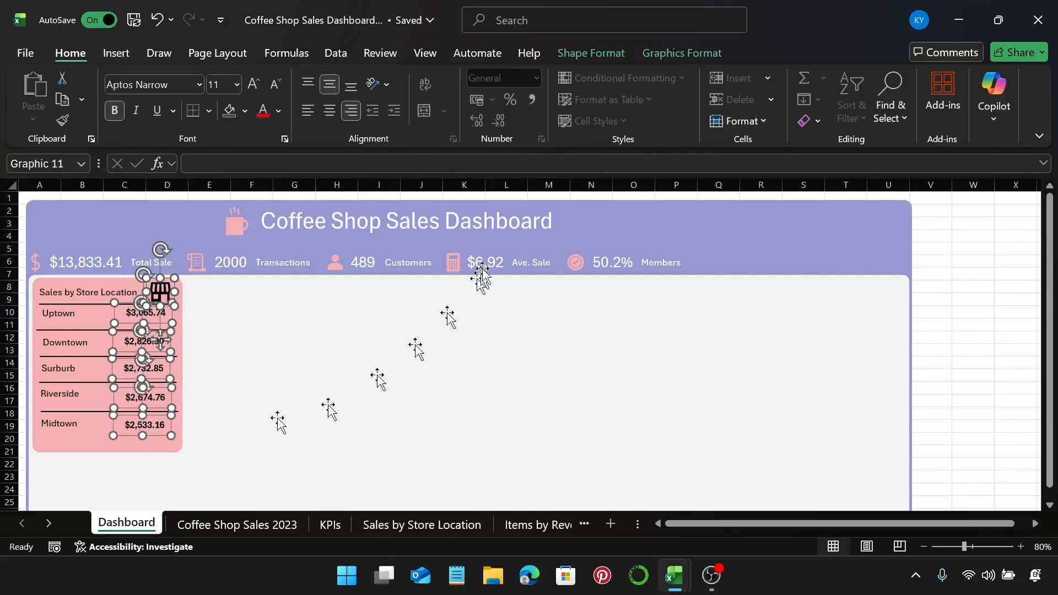
pyautogui.click(688, 56)
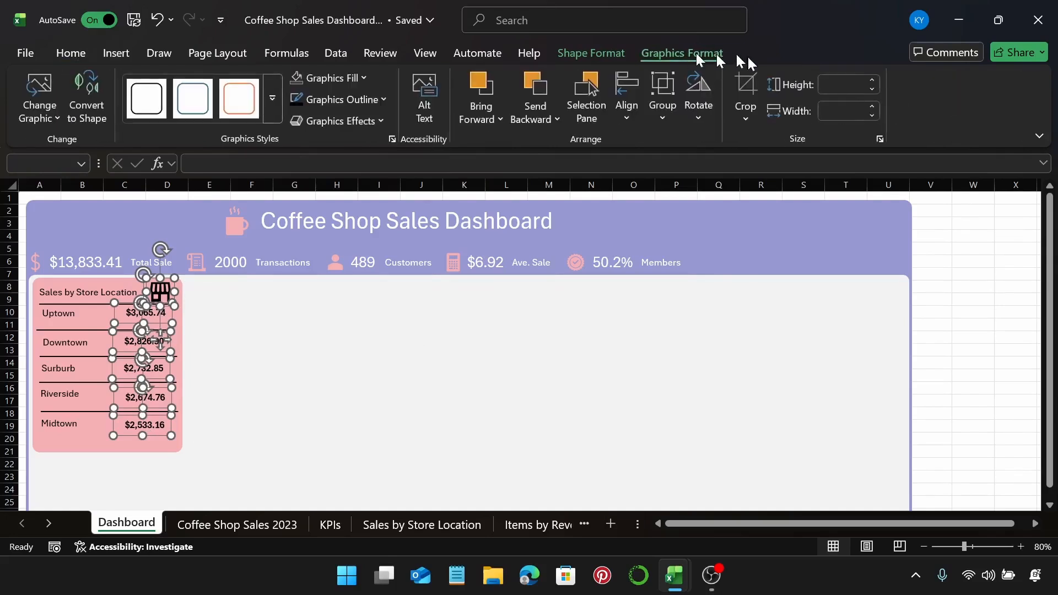
pyautogui.click(630, 104)
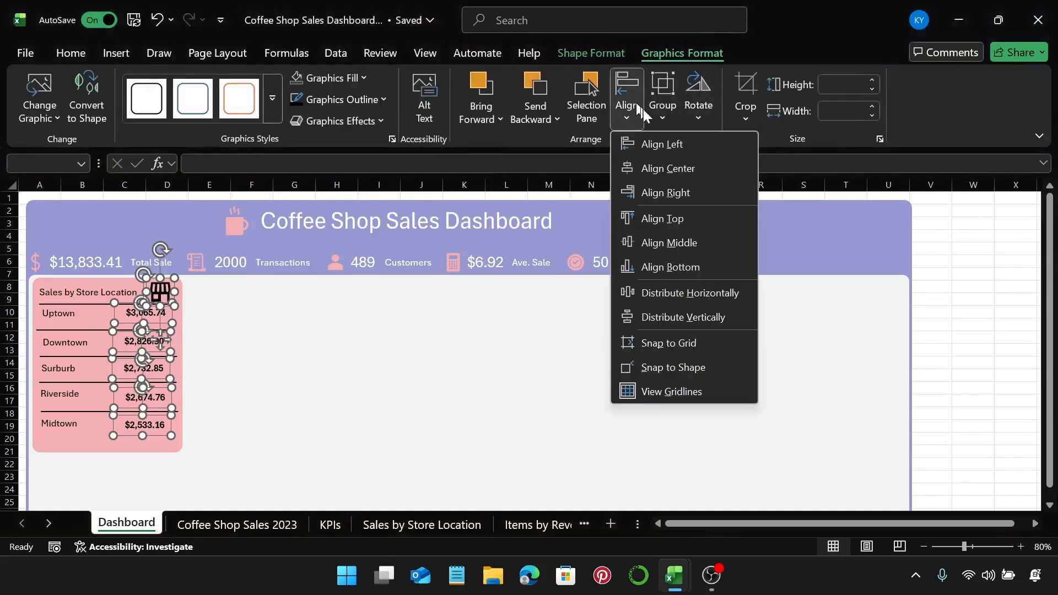
pyautogui.click(694, 194)
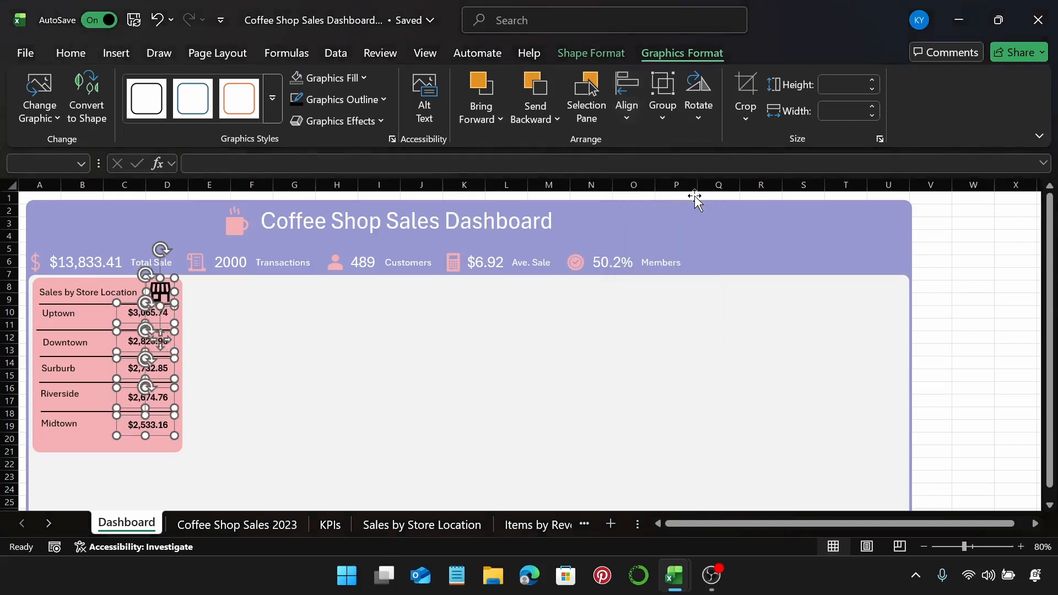
# Align the card title, the line beneath it and the Downtown, Surburb, Riverside and Midtown labels with Align Left.
pyautogui.click(89, 292)
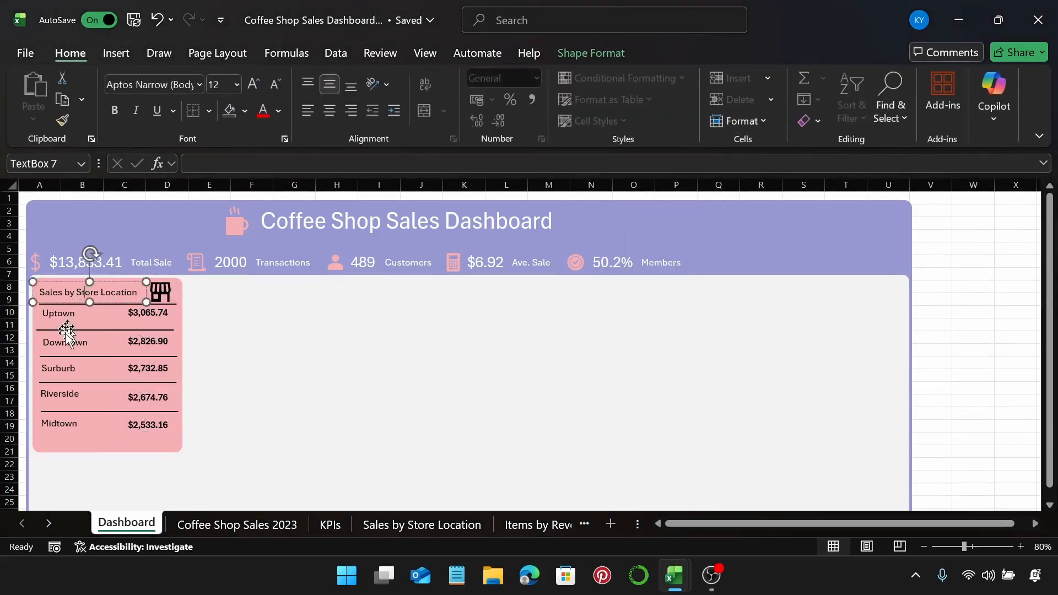
pyautogui.keyDown('shift'); pyautogui.click(62, 312); pyautogui.keyUp('shift')
pyautogui.keyDown('shift'); pyautogui.click(61, 342); pyautogui.keyUp('shift')
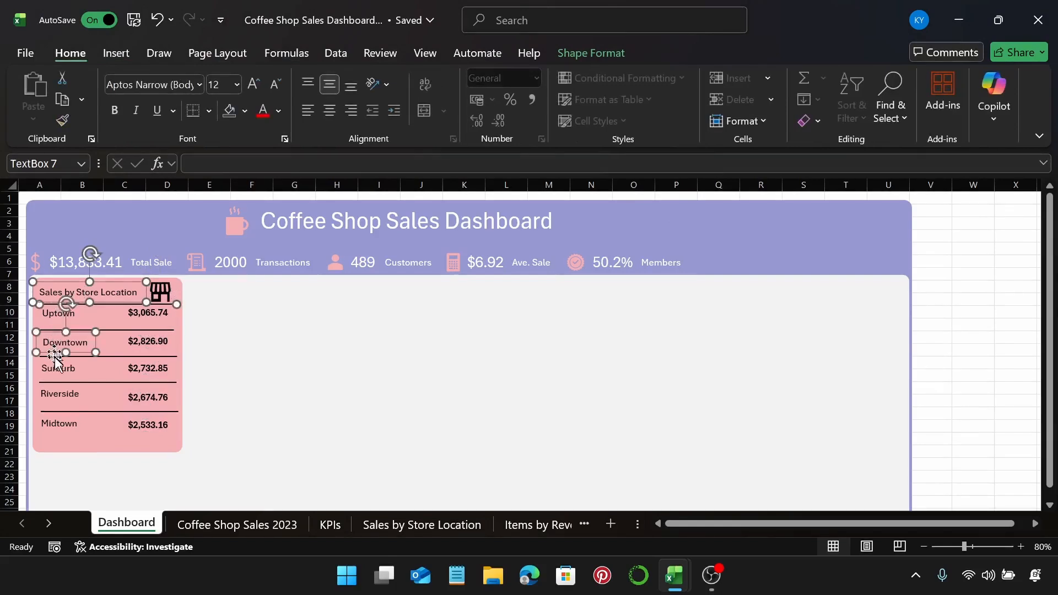
pyautogui.keyDown('shift'); pyautogui.click(57, 368); pyautogui.keyUp('shift')
pyautogui.keyDown('shift'); pyautogui.click(57, 395); pyautogui.keyUp('shift')
pyautogui.keyDown('shift'); pyautogui.click(55, 425); pyautogui.keyUp('shift')
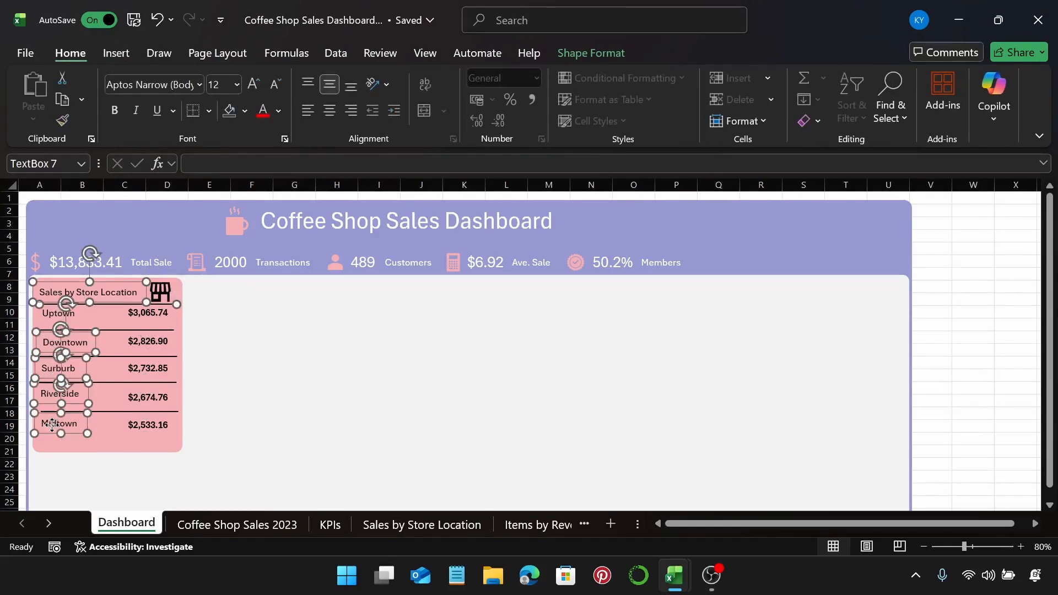
pyautogui.click(606, 51)
pyautogui.click(884, 78)
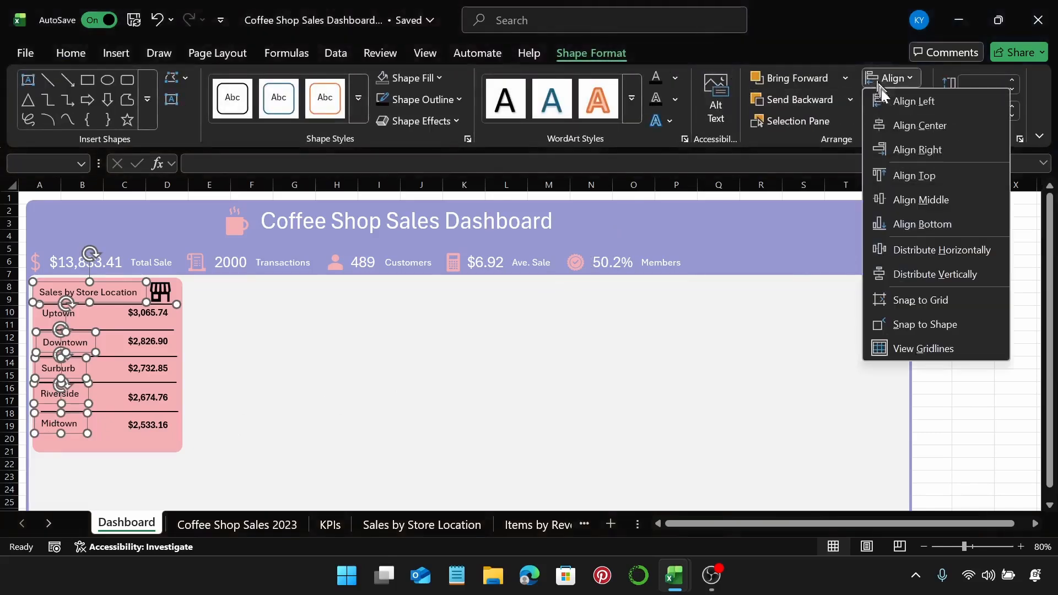
pyautogui.click(887, 97)
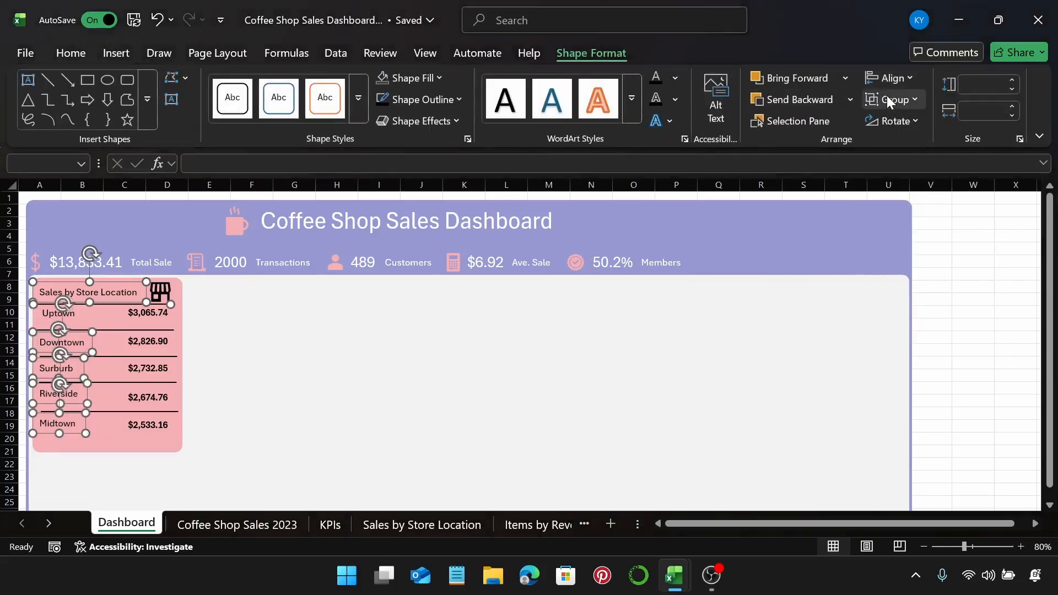
# Centre the five divider lines horizontally on the pink card background with Align Center.
pyautogui.click(138, 444)
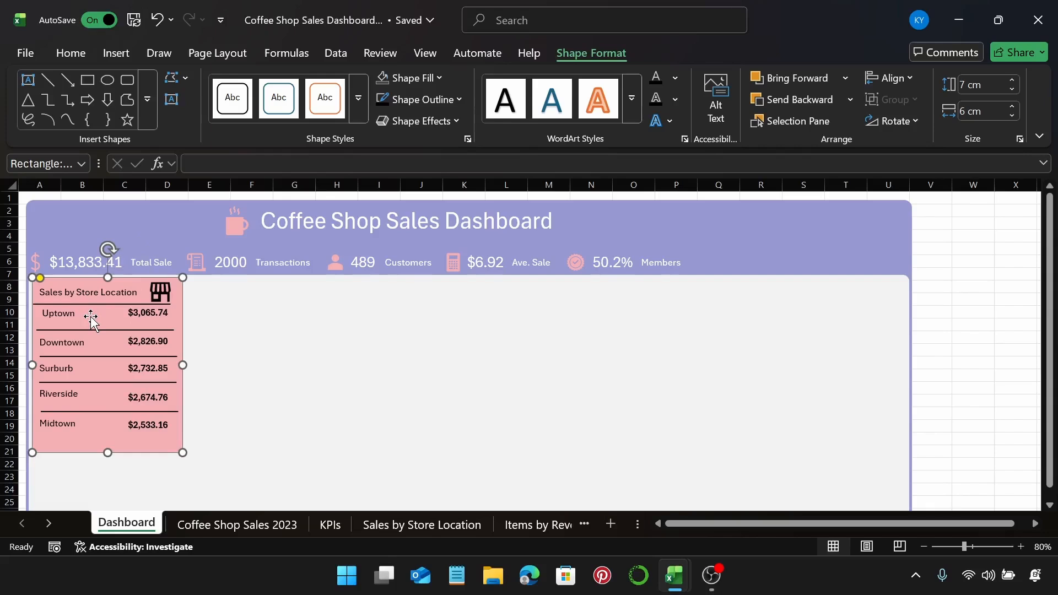
pyautogui.click(136, 287)
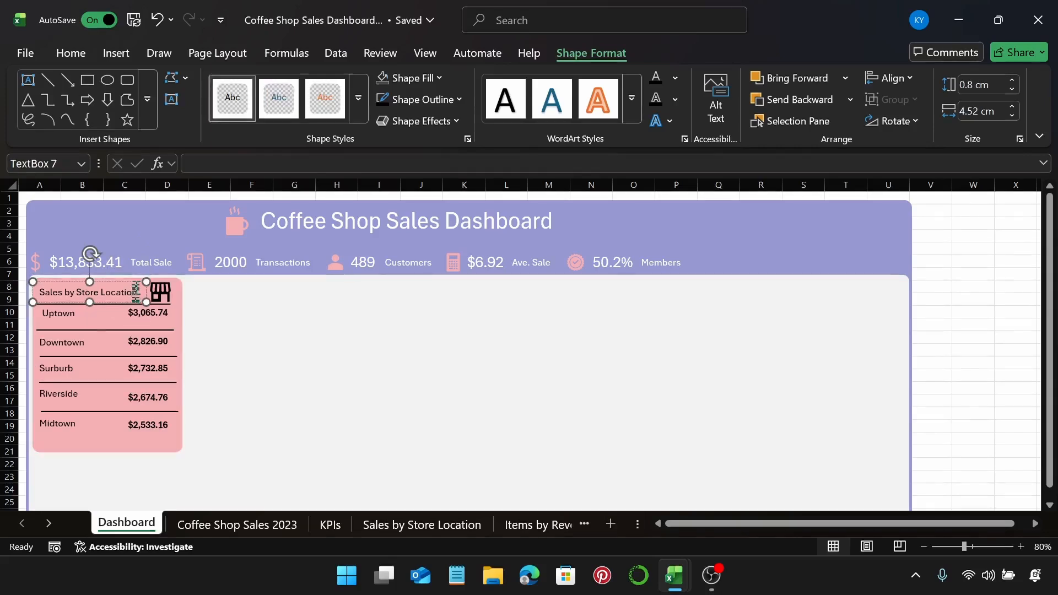
pyautogui.click(102, 317)
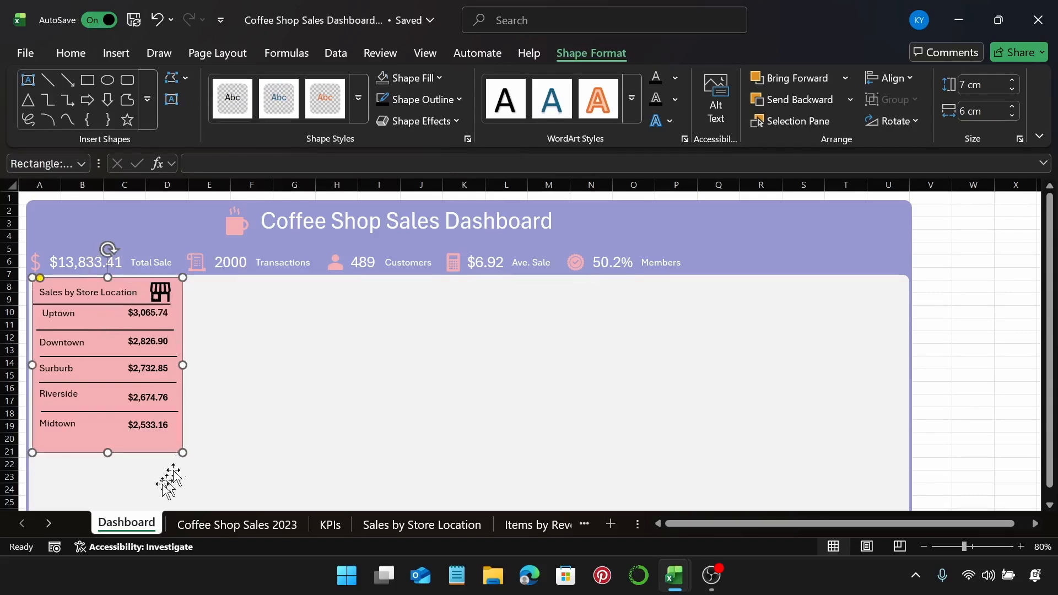
pyautogui.keyDown('shift'); pyautogui.click(112, 412); pyautogui.keyUp('shift')
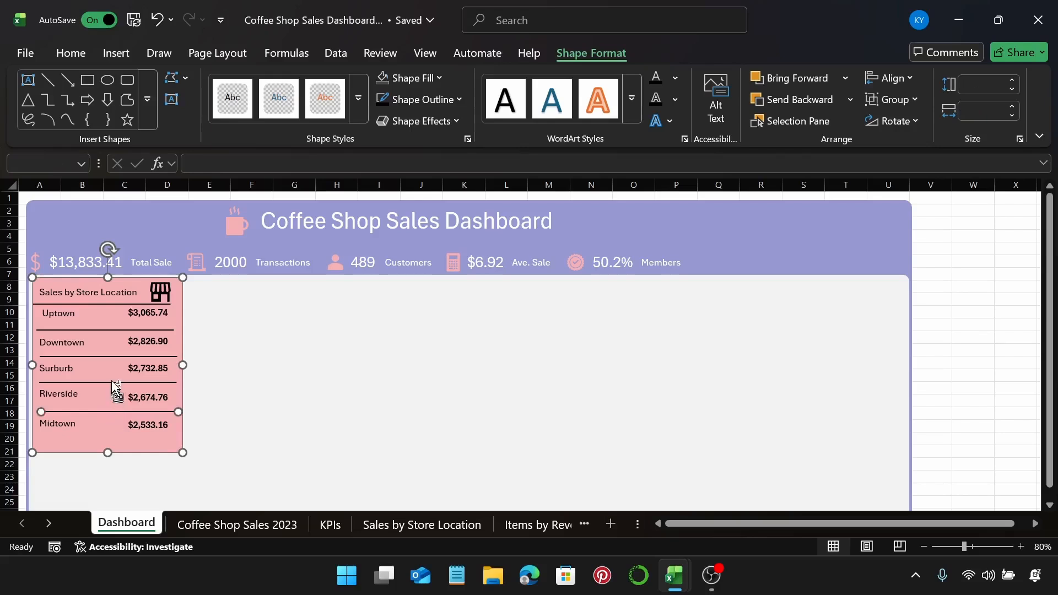
pyautogui.keyDown('shift'); pyautogui.click(116, 330); pyautogui.keyUp('shift')
pyautogui.keyDown('shift'); pyautogui.click(113, 304); pyautogui.keyUp('shift')
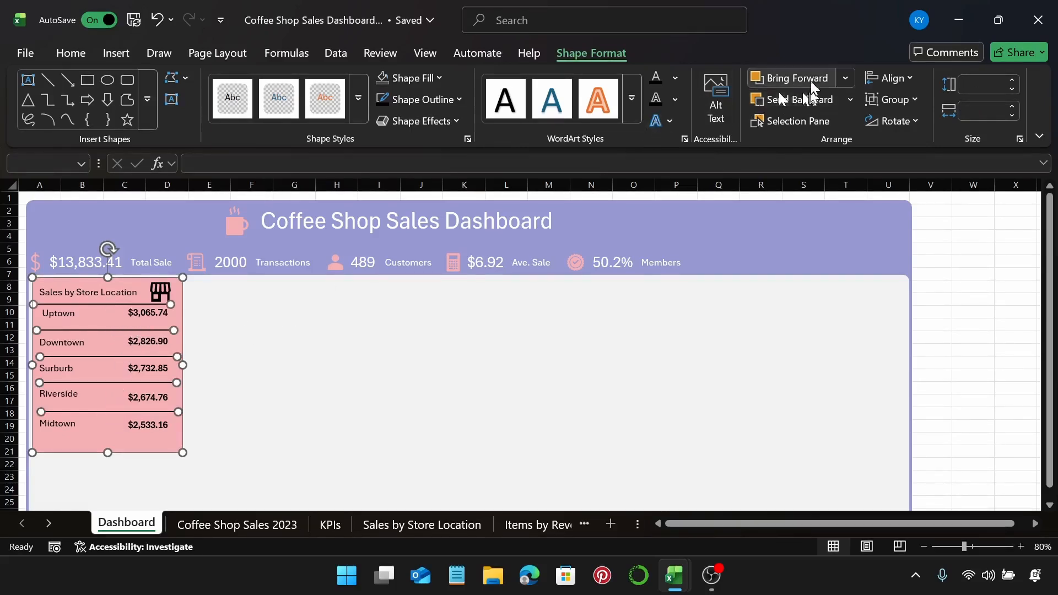
pyautogui.click(904, 78)
pyautogui.click(912, 127)
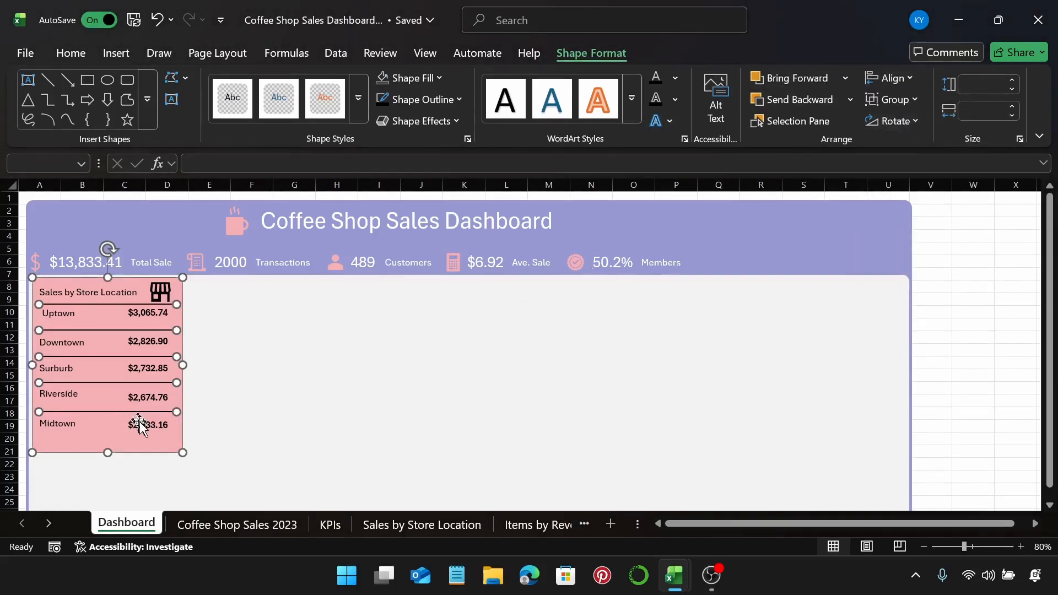
pyautogui.press('Escape')
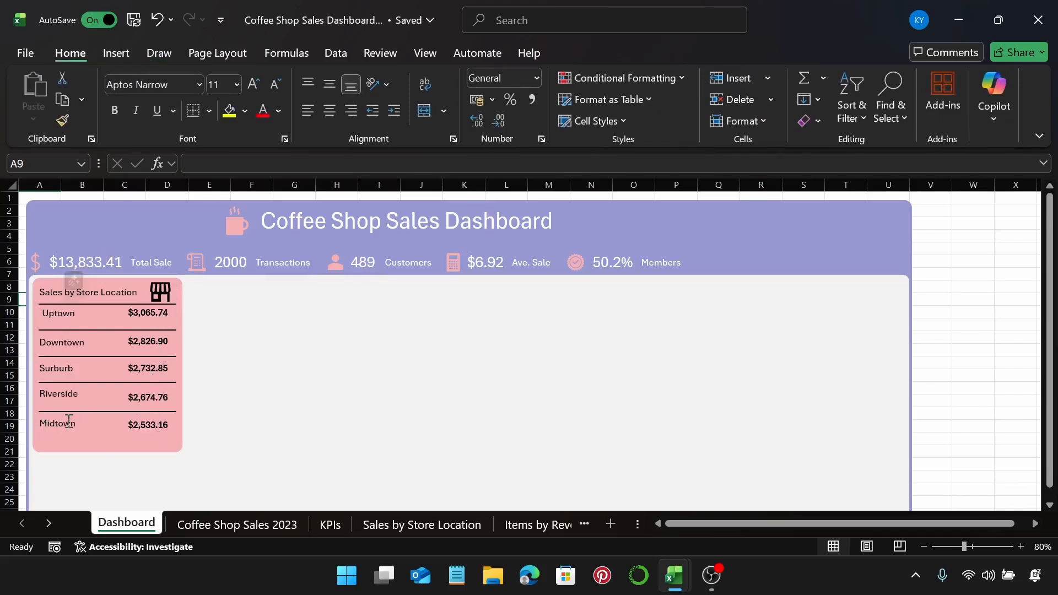
# Nudge the store icon and the five location sales values together to the right, up to the card's right edge.
pyautogui.click(159, 291)
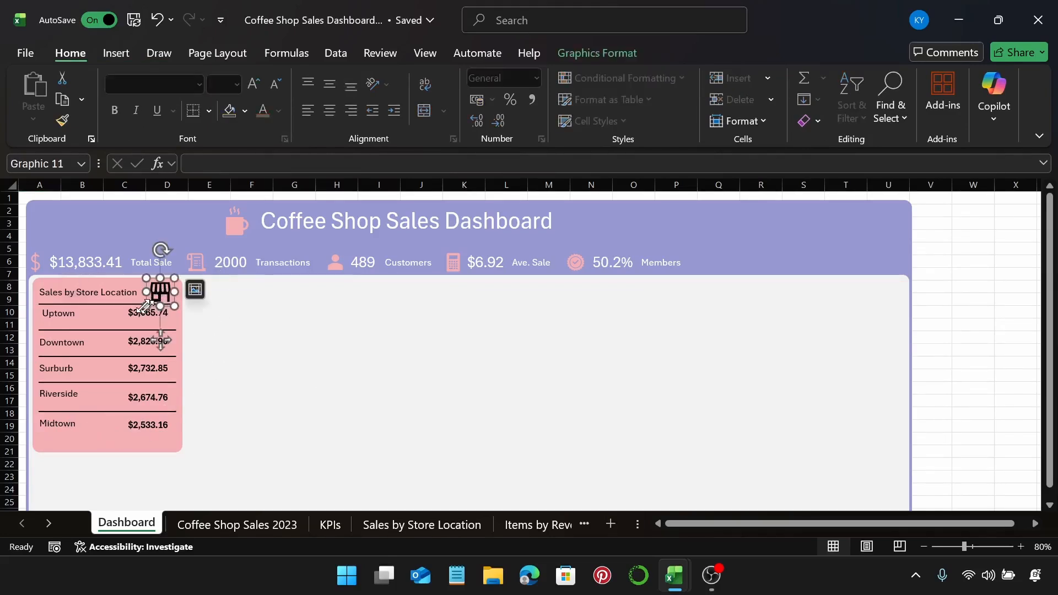
pyautogui.keyDown('ctrl'); pyautogui.click(143, 319); pyautogui.keyUp('ctrl')
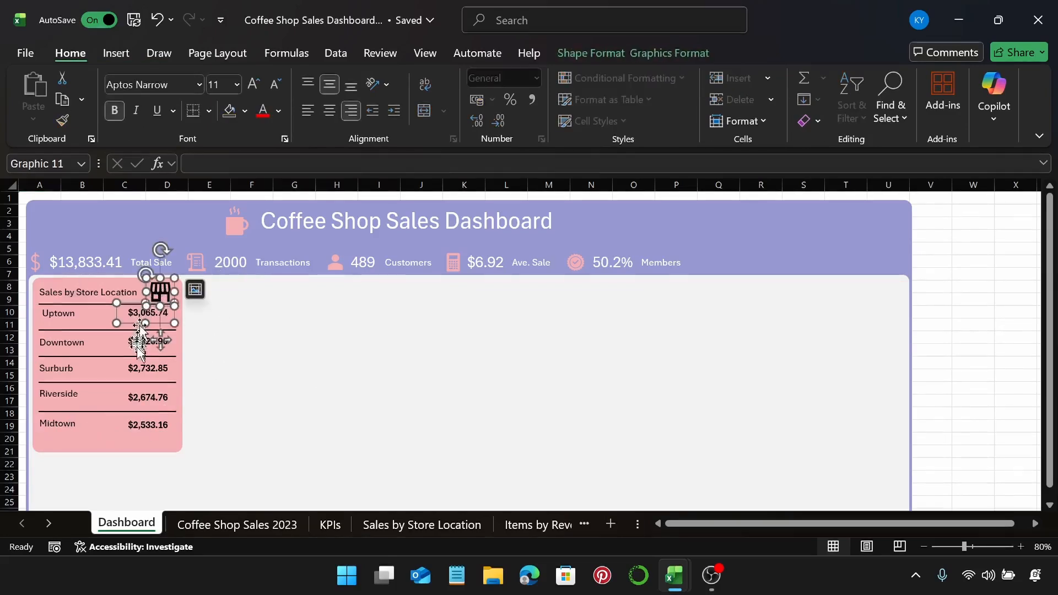
pyautogui.keyDown('ctrl'); pyautogui.click(138, 368); pyautogui.keyUp('ctrl')
pyautogui.keyDown('ctrl'); pyautogui.click(135, 398); pyautogui.keyUp('ctrl')
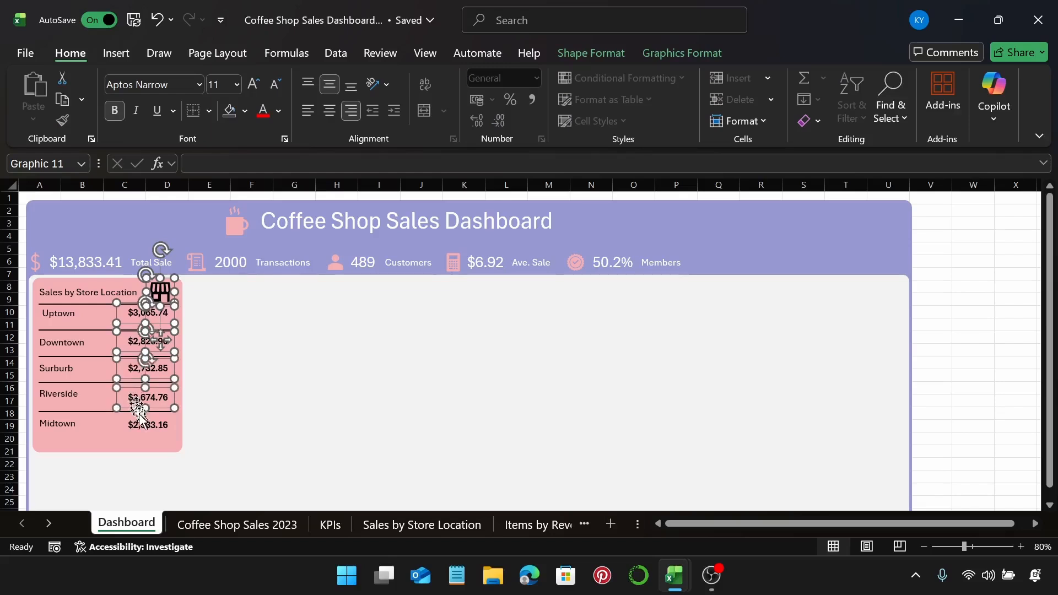
pyautogui.keyDown('ctrl'); pyautogui.click(138, 425); pyautogui.keyUp('ctrl')
pyautogui.press('Right')
pyautogui.press('Right')
pyautogui.press('Right')
pyautogui.press('Right')
pyautogui.press('Right')
pyautogui.press('Right')
pyautogui.press('Right')
pyautogui.press('Right')
pyautogui.press('Right')
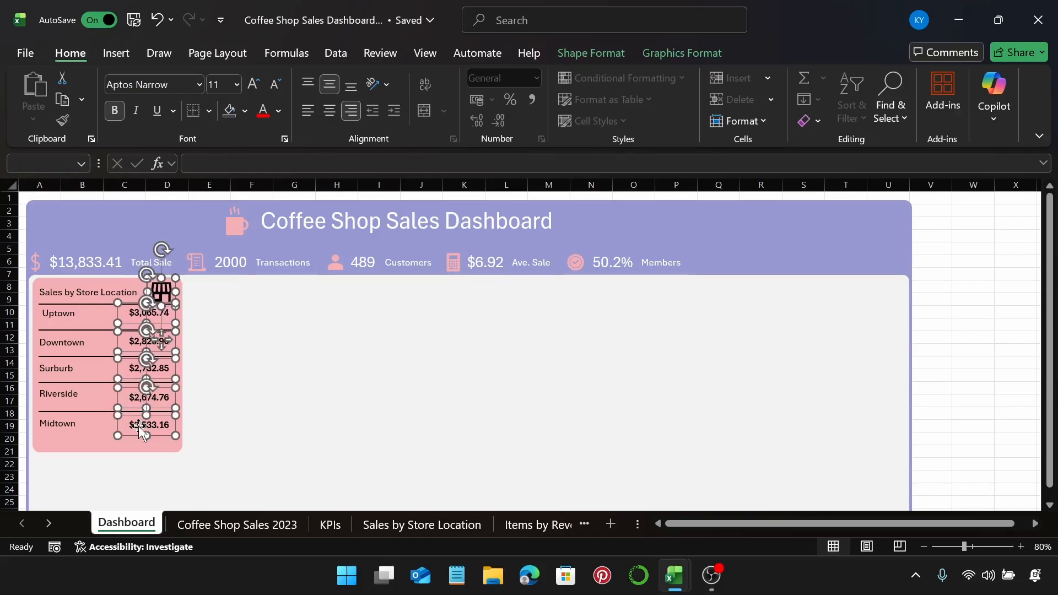
pyautogui.press('Right')
pyautogui.press('Right')
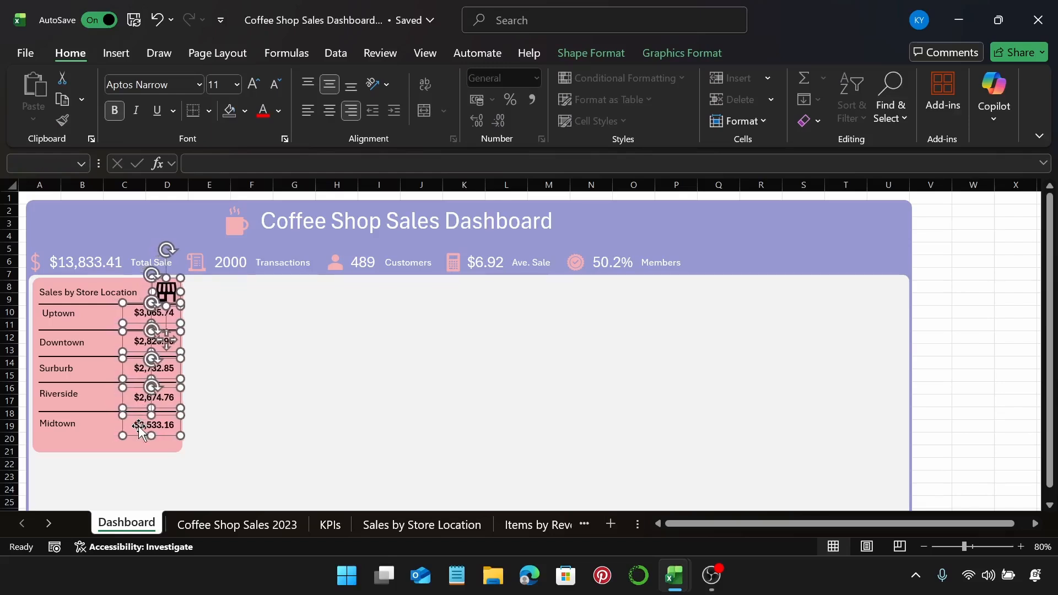
pyautogui.press('Right')
pyautogui.press('Right')
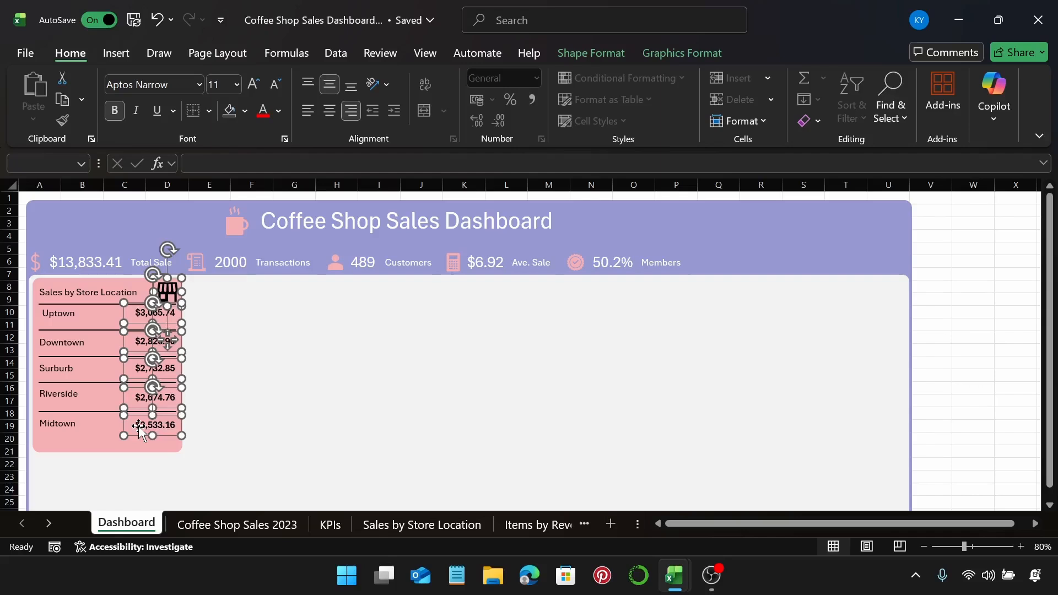
pyautogui.click(89, 447)
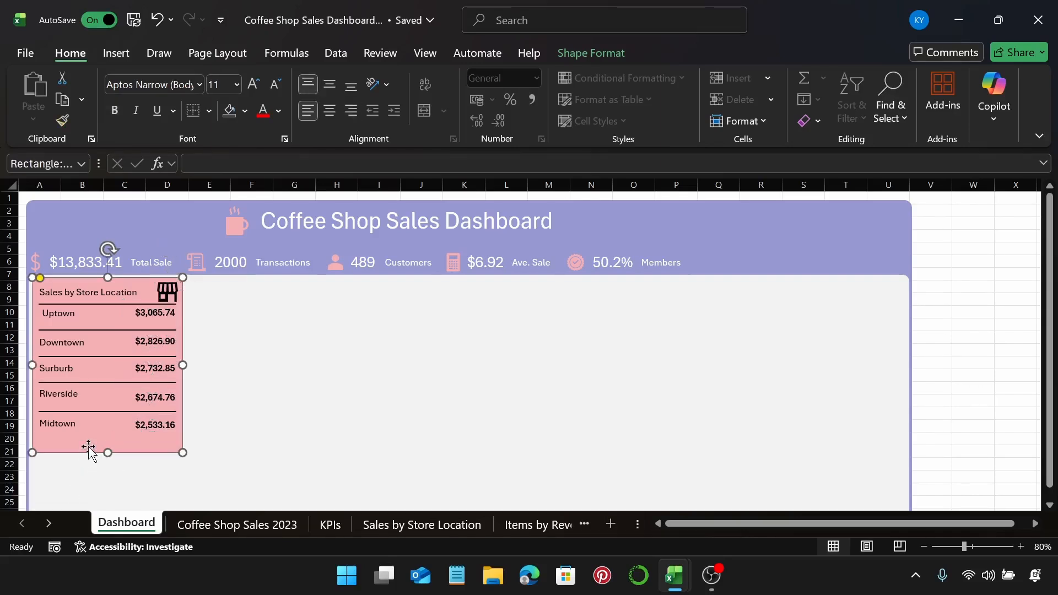
# Align the Midtown label and its sales value with Align Middle and group them.
pyautogui.click(153, 433)
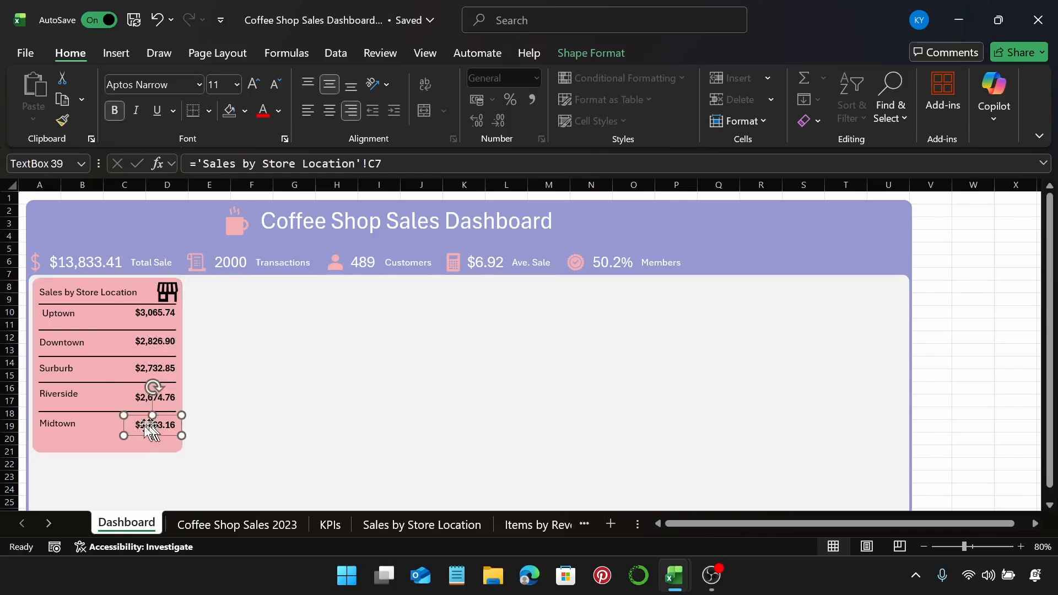
pyautogui.keyDown('shift'); pyautogui.click(67, 424); pyautogui.keyUp('shift')
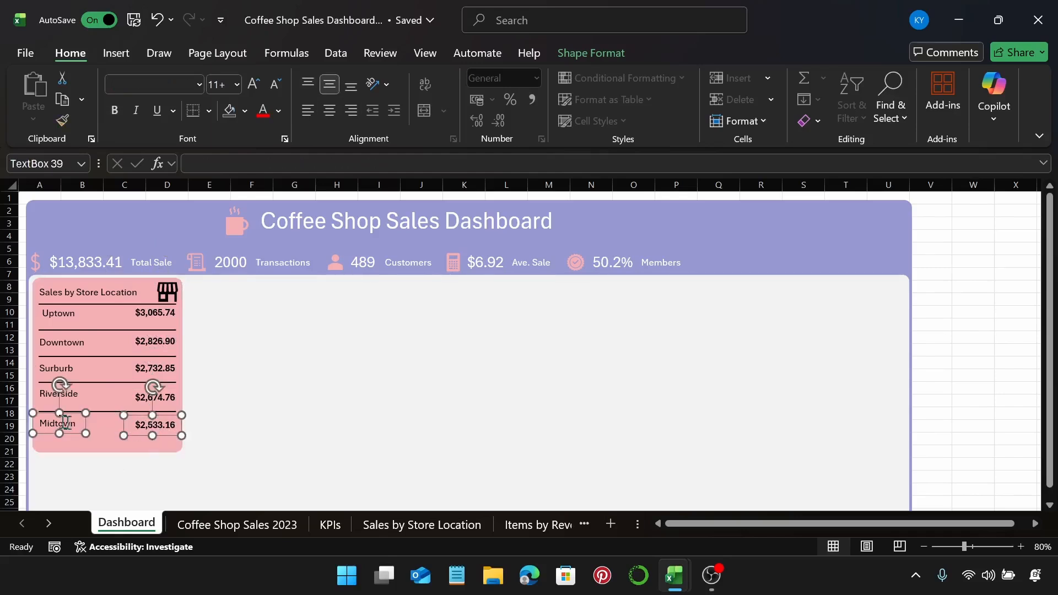
pyautogui.rightClick(138, 417)
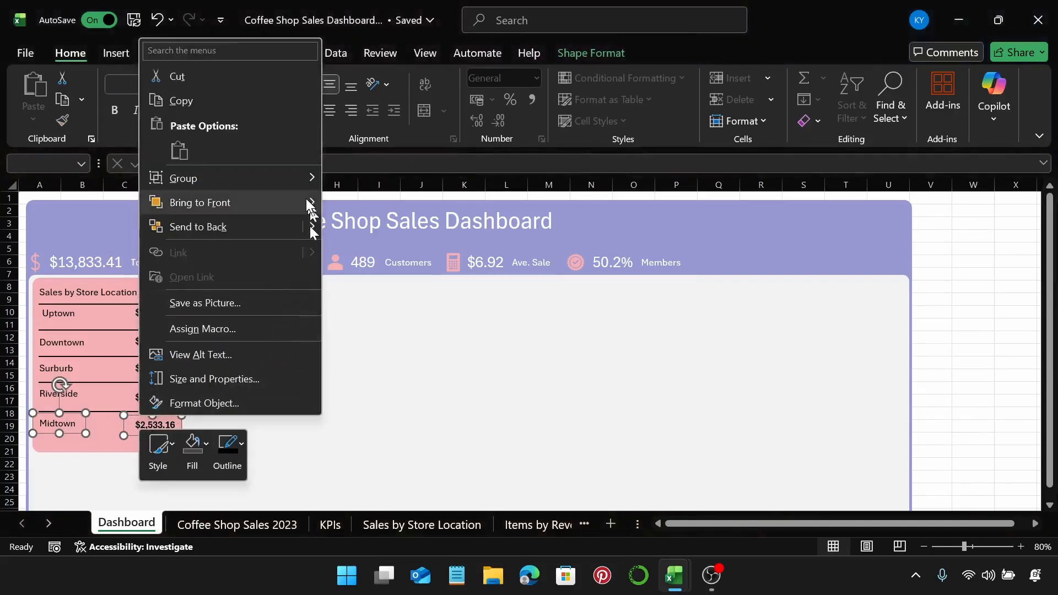
pyautogui.moveTo(310, 204)
pyautogui.click(574, 50)
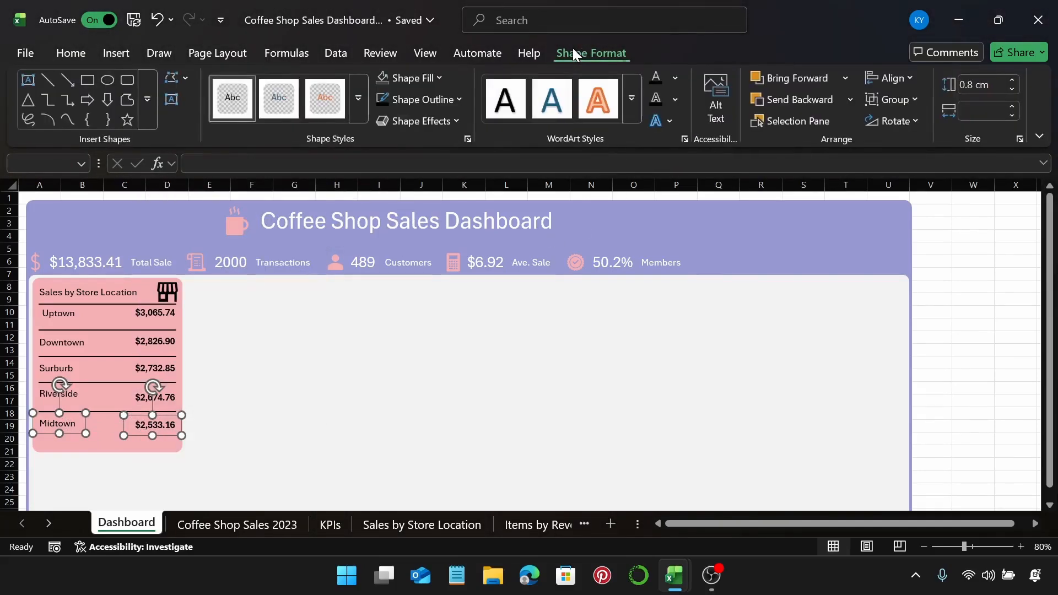
pyautogui.click(893, 78)
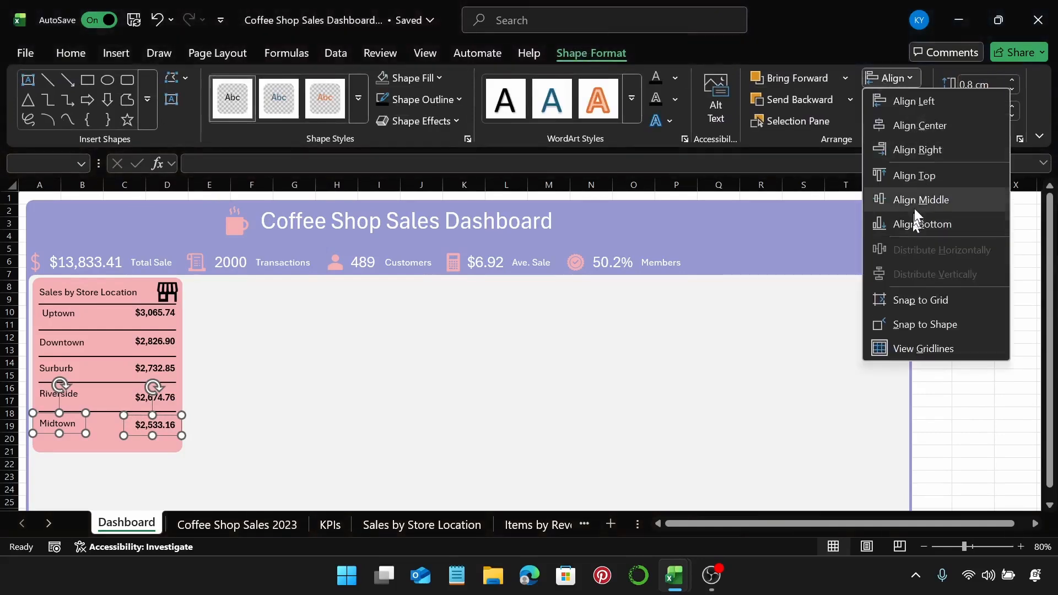
pyautogui.click(912, 199)
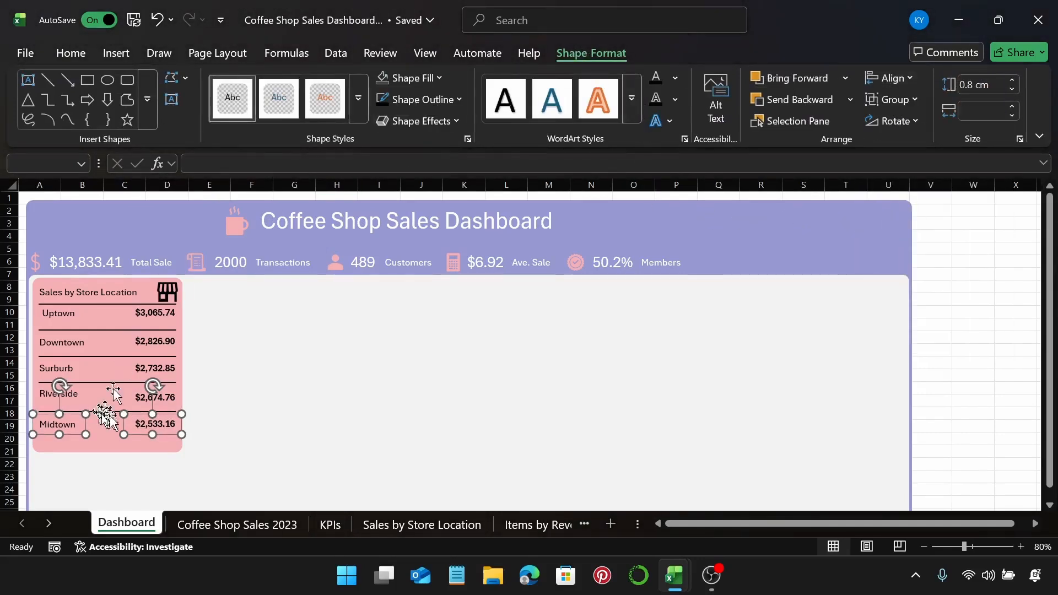
pyautogui.rightClick(134, 422)
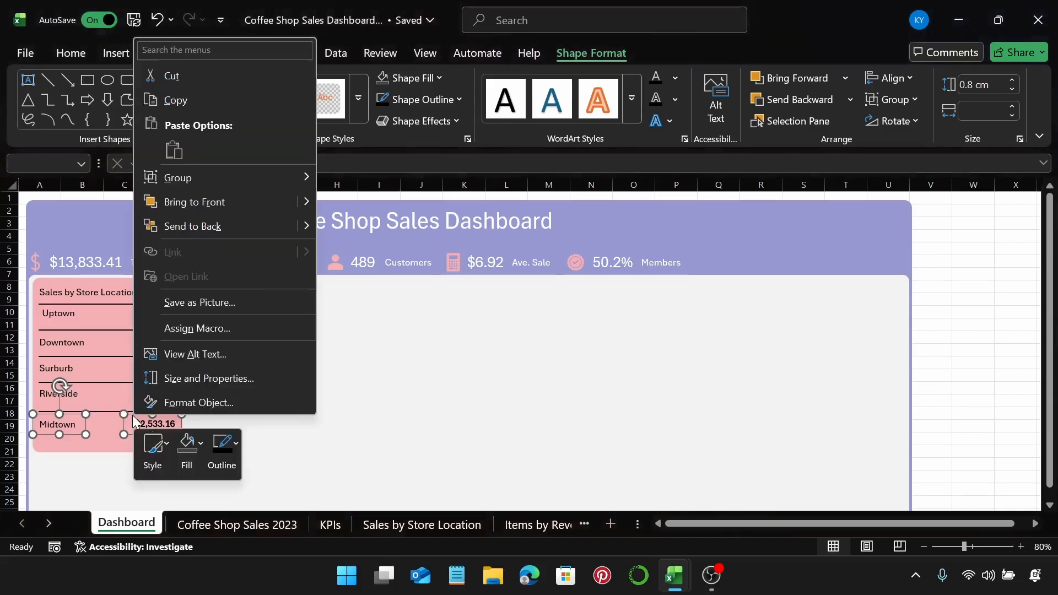
pyautogui.moveTo(260, 177)
pyautogui.click(359, 178)
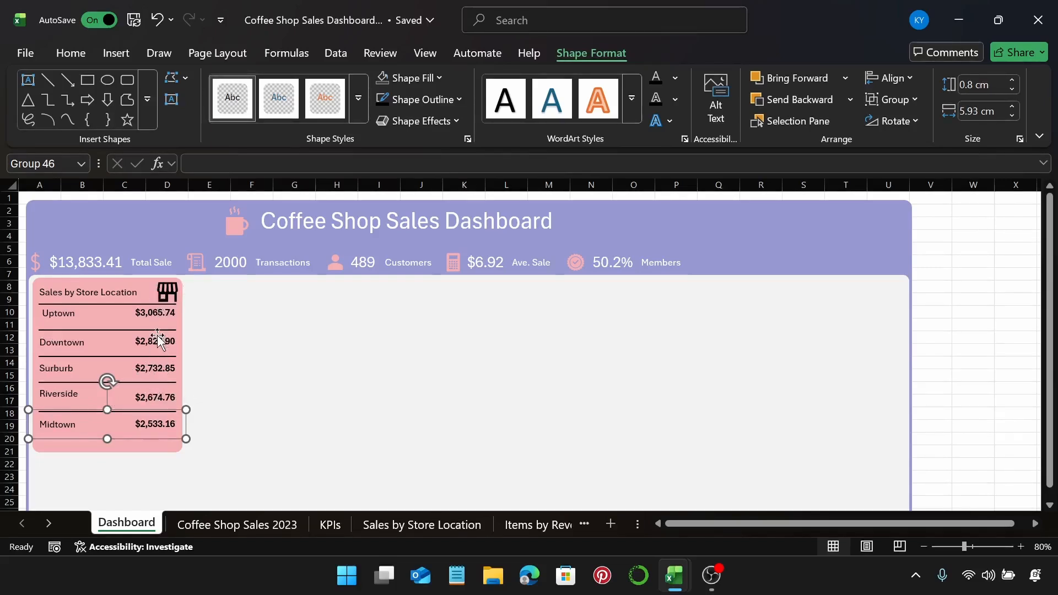
# Align the Riverside label and its sales value with Align Middle and group them.
pyautogui.click(146, 399)
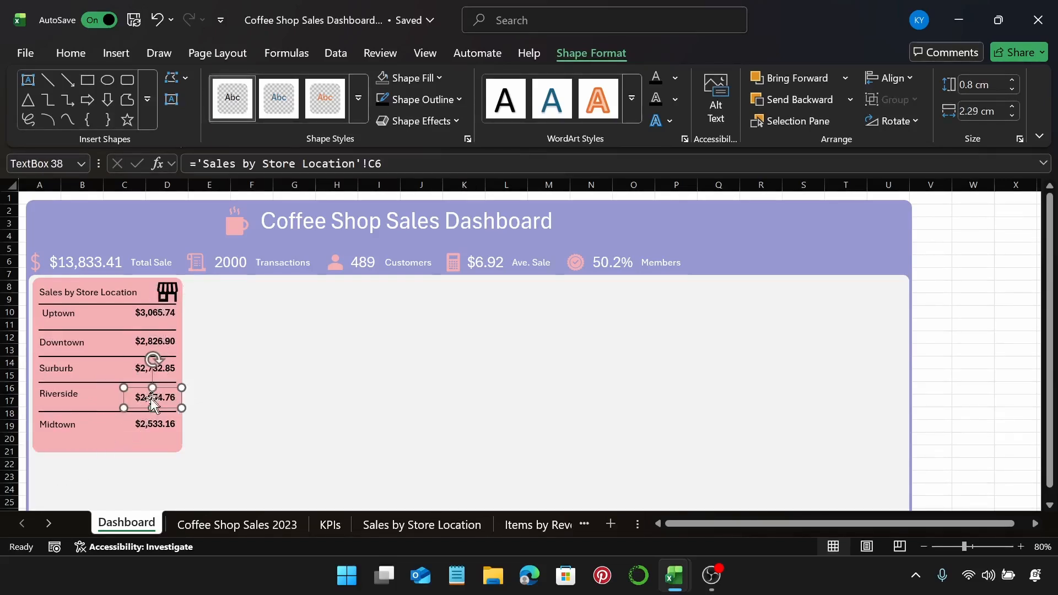
pyautogui.keyDown('shift'); pyautogui.click(69, 396); pyautogui.keyUp('shift')
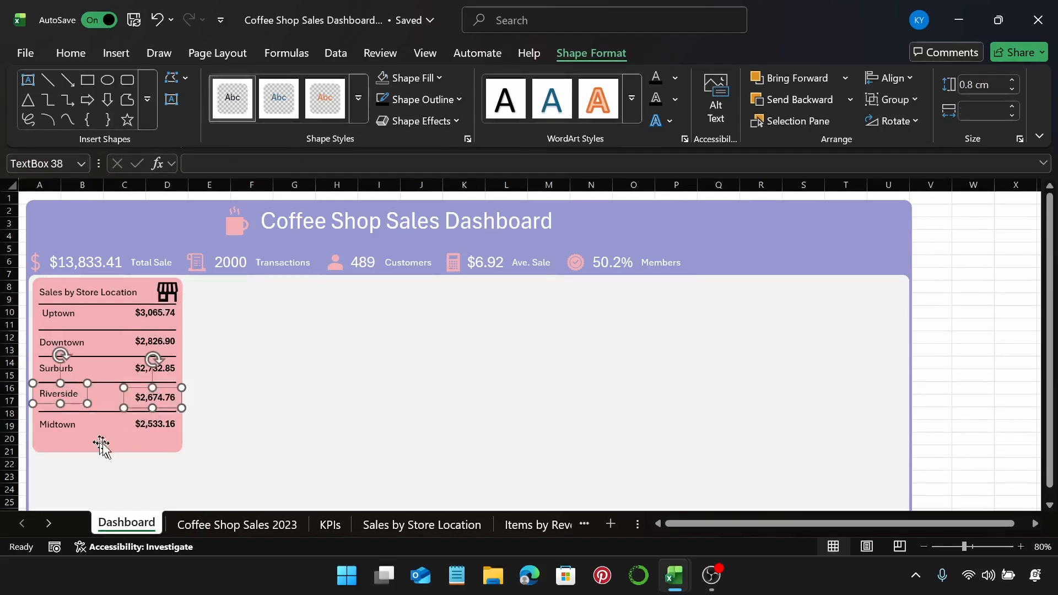
pyautogui.click(884, 78)
pyautogui.click(912, 202)
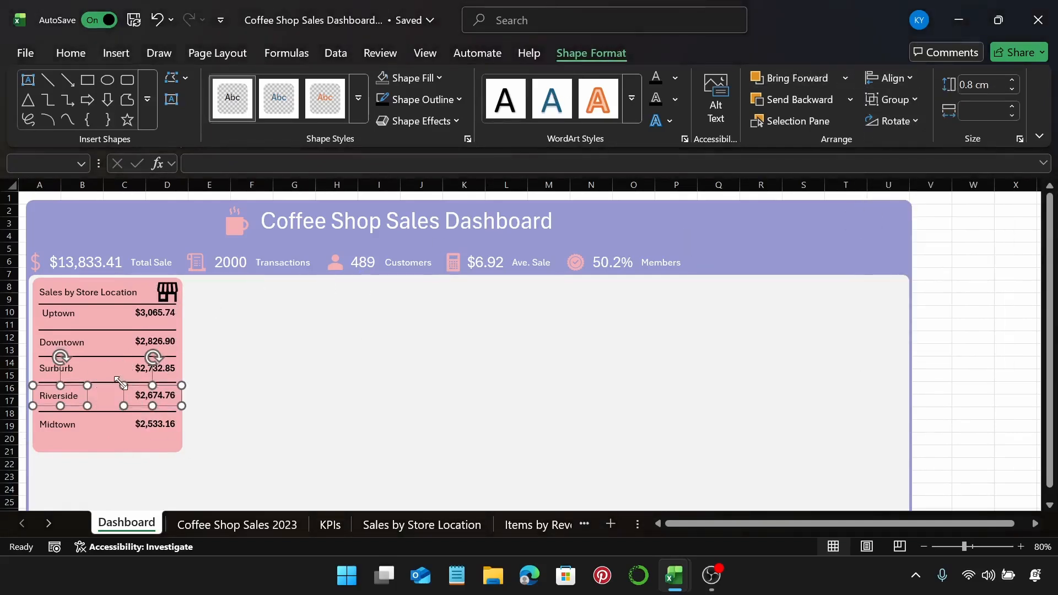
pyautogui.rightClick(131, 388)
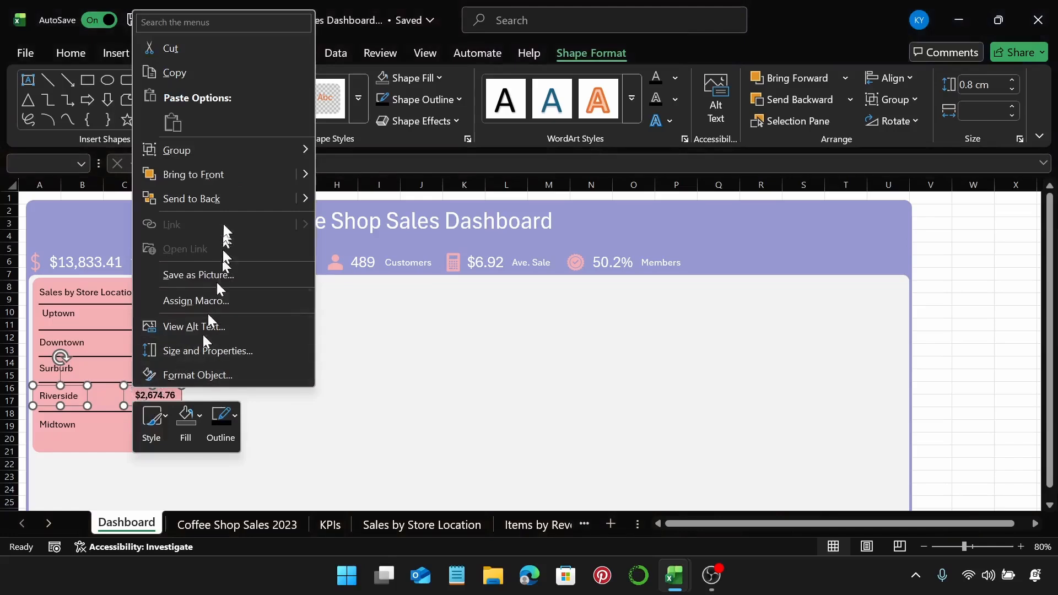
pyautogui.moveTo(309, 161)
pyautogui.click(339, 148)
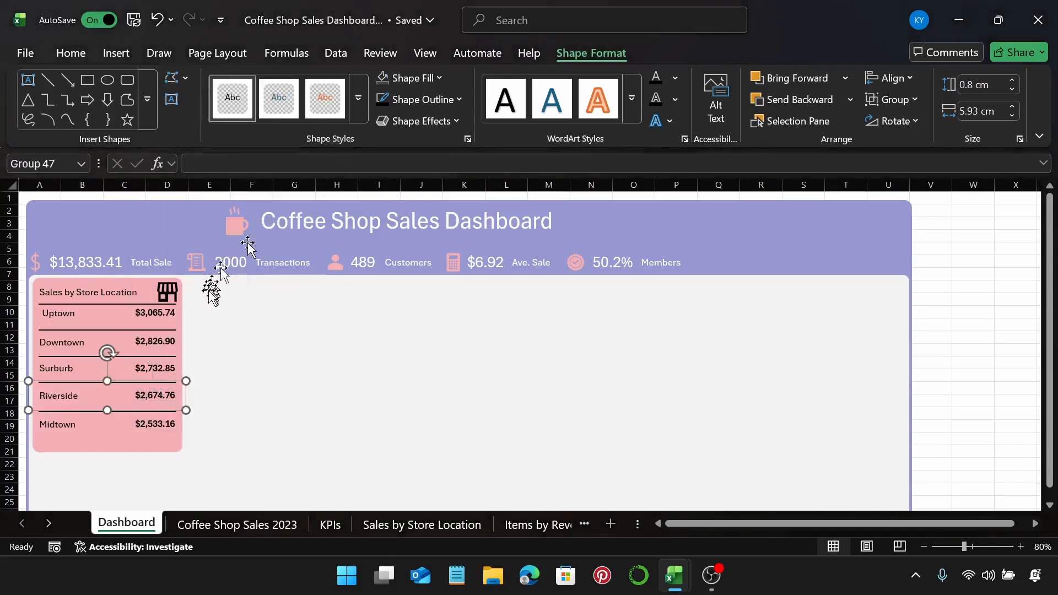
# Align the Surburb label and its sales value with Align Middle and group them.
pyautogui.click(147, 369)
pyautogui.keyDown('shift'); pyautogui.click(69, 369); pyautogui.keyUp('shift')
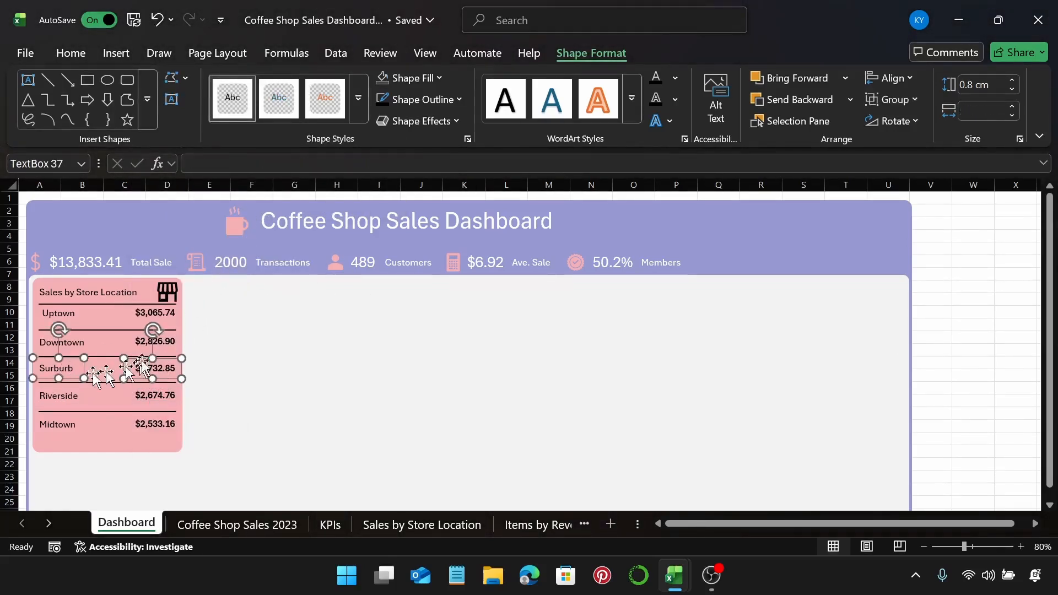
pyautogui.rightClick(140, 360)
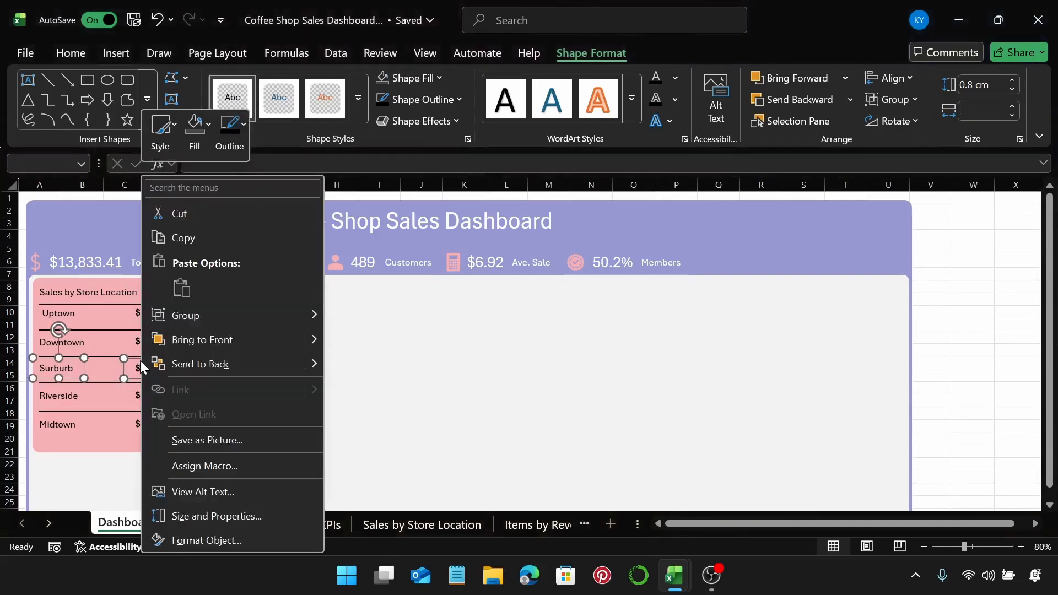
pyautogui.moveTo(260, 316)
pyautogui.click(887, 77)
pyautogui.click(887, 78)
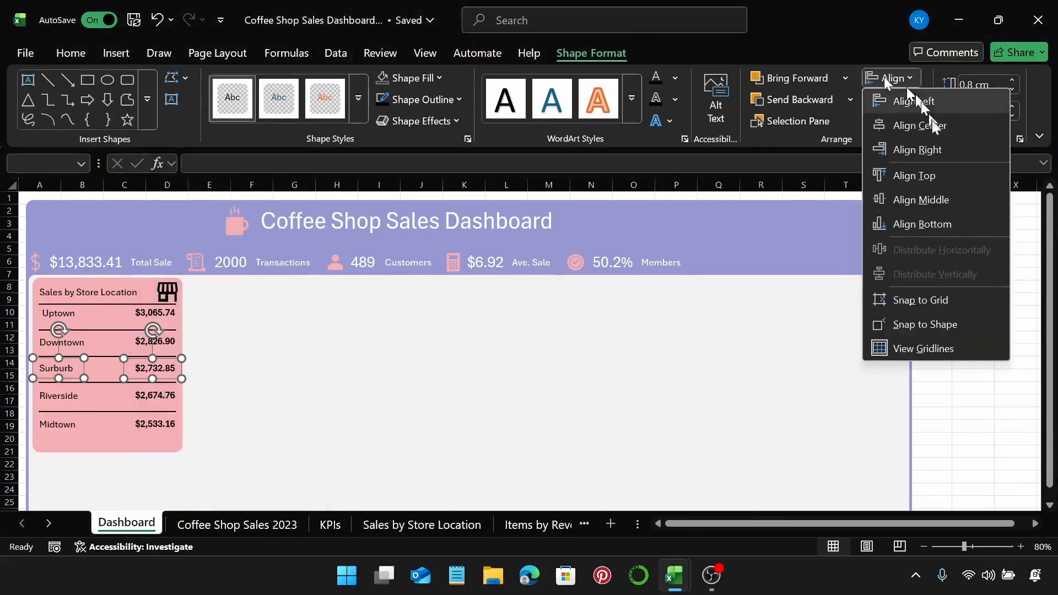
pyautogui.click(940, 200)
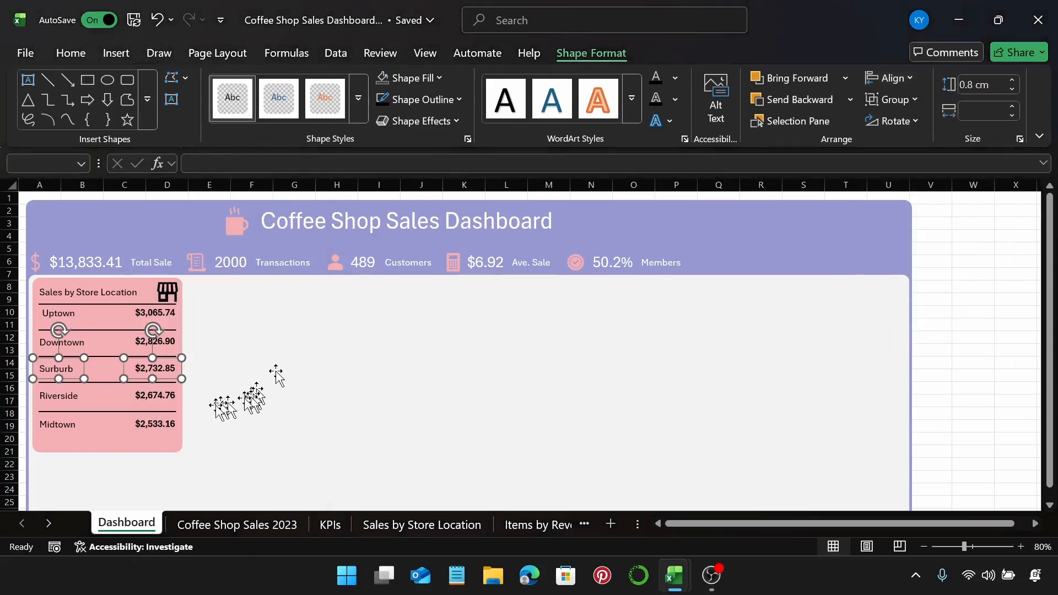
pyautogui.rightClick(123, 369)
pyautogui.moveTo(227, 319)
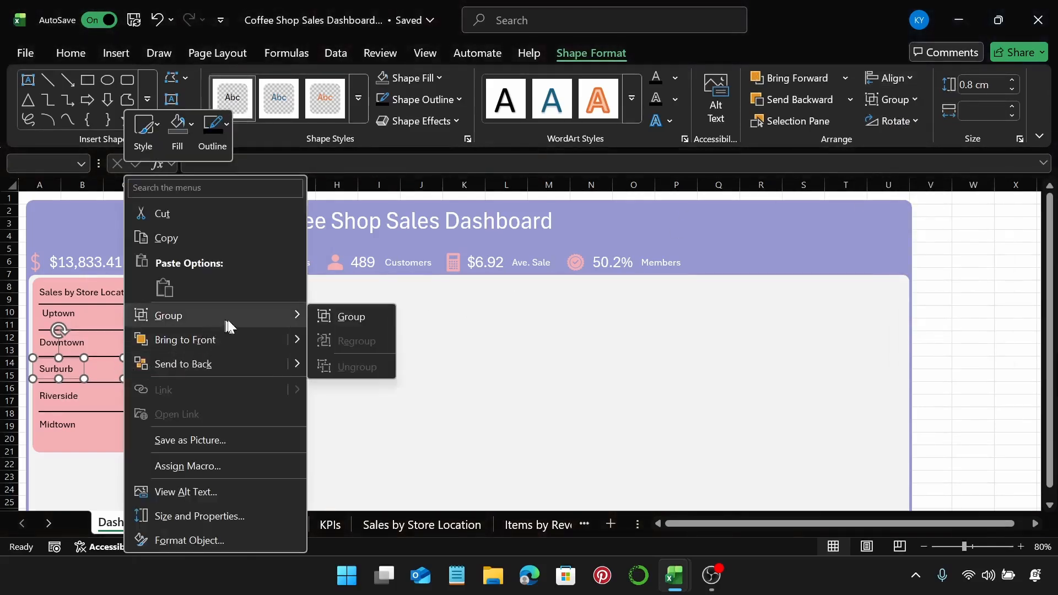
pyautogui.click(356, 315)
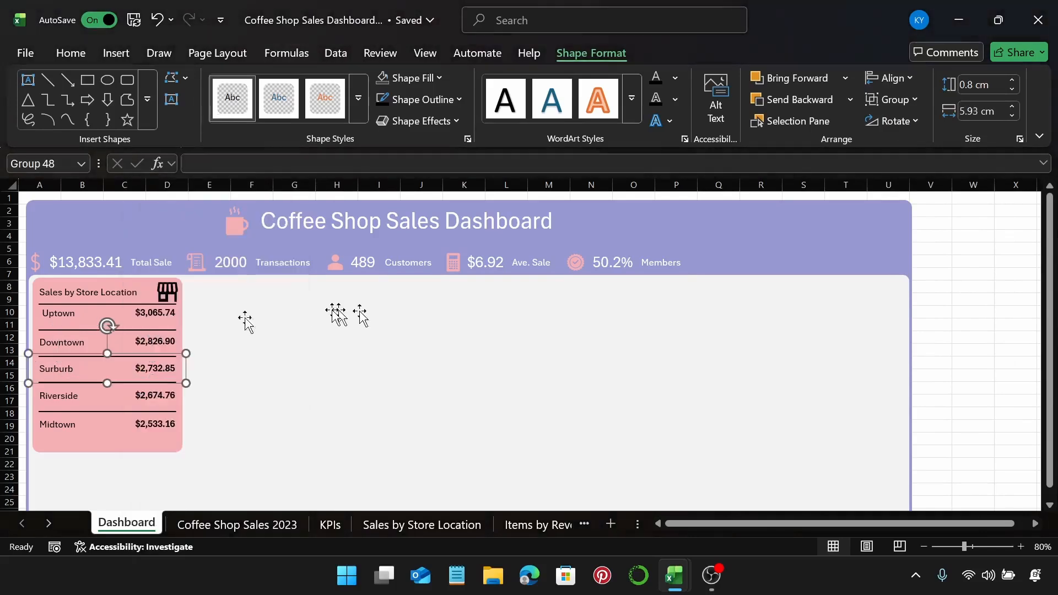
# Align the Downtown label and its sales value with Align Middle and group them.
pyautogui.click(145, 330)
pyautogui.click(116, 347)
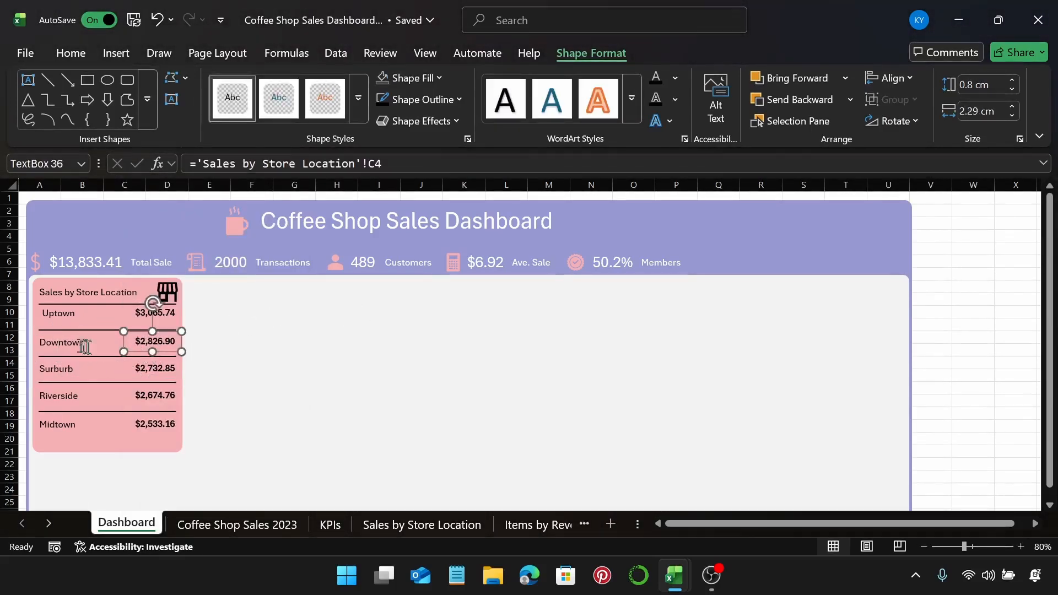
pyautogui.rightClick(124, 342)
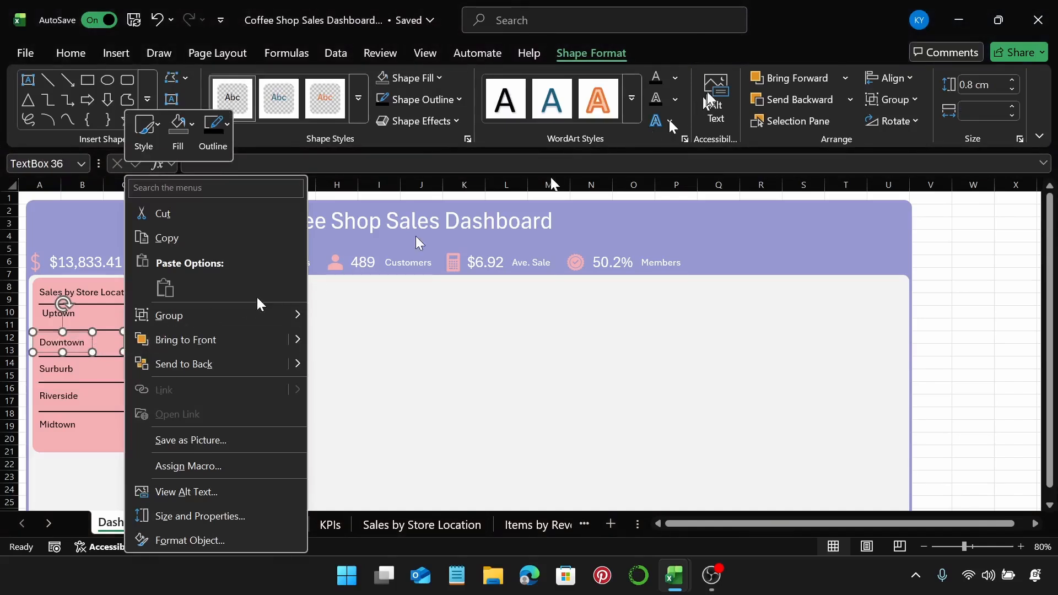
pyautogui.click(879, 77)
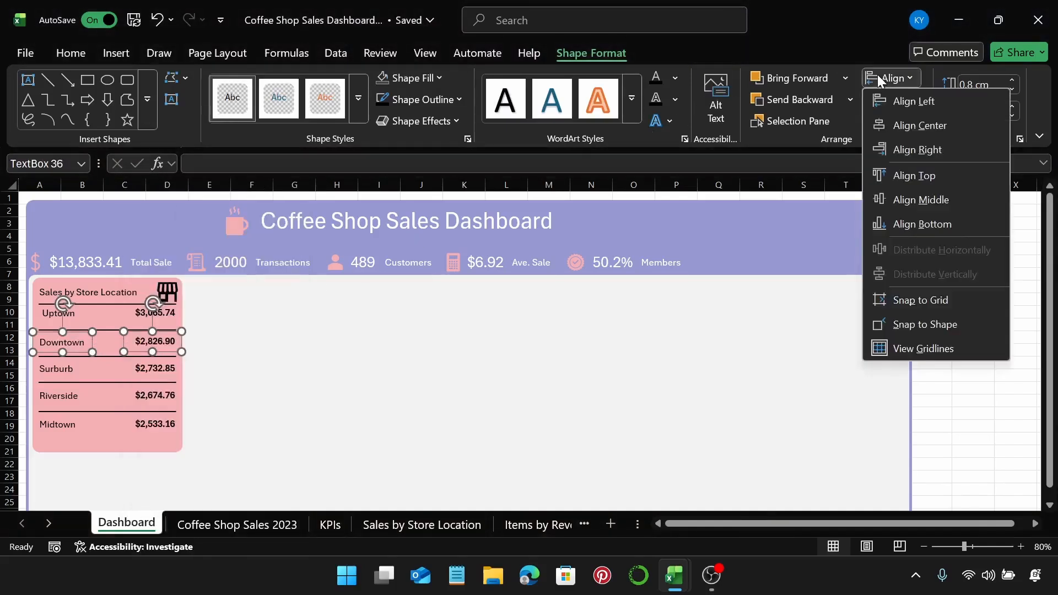
pyautogui.click(917, 197)
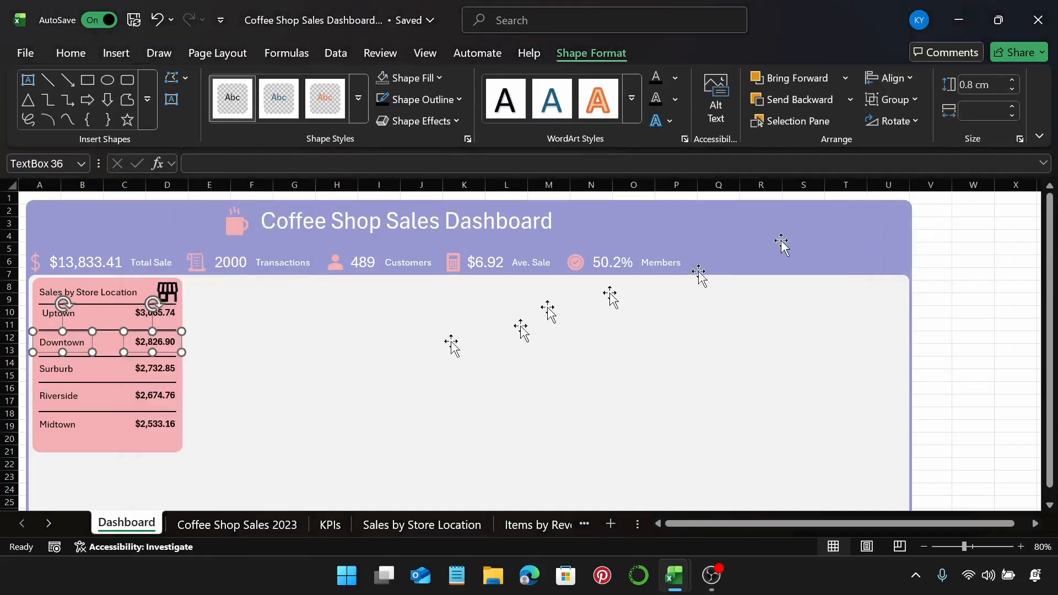
pyautogui.rightClick(121, 341)
pyautogui.click(86, 352)
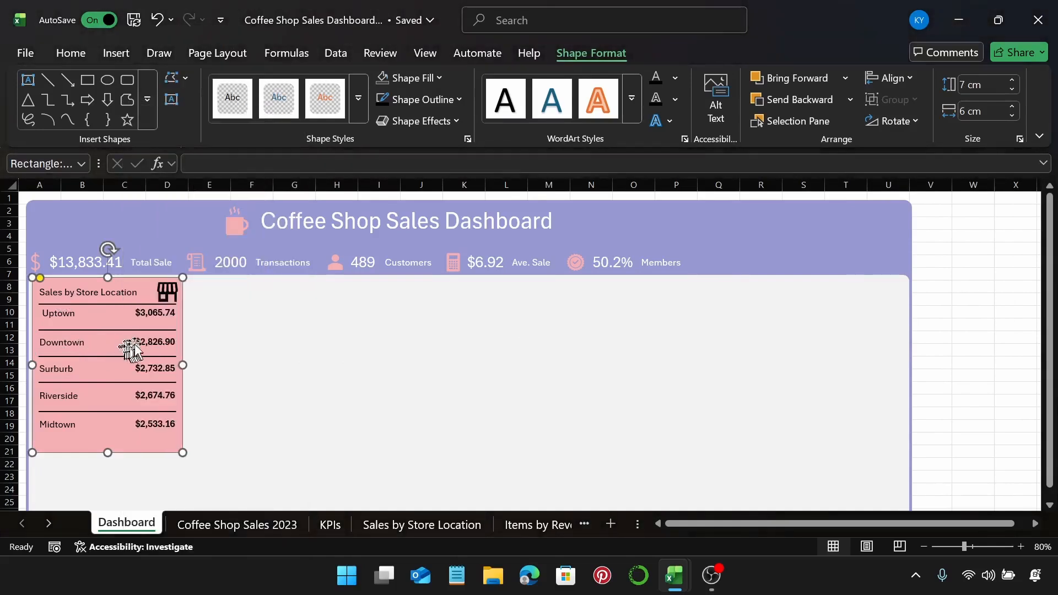
pyautogui.click(135, 345)
pyautogui.keyDown('shift'); pyautogui.click(69, 345); pyautogui.keyUp('shift')
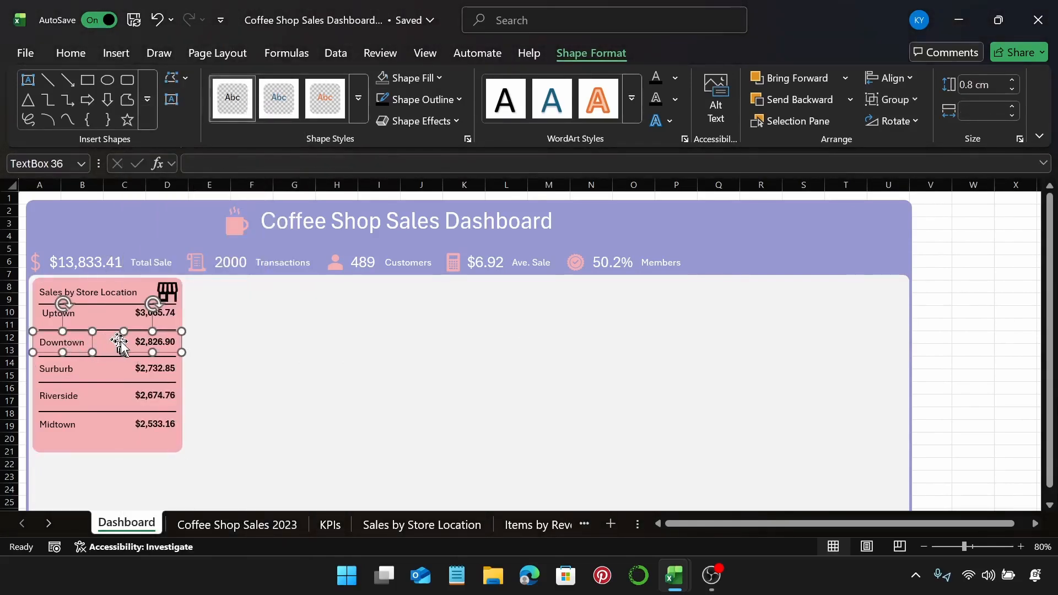
pyautogui.rightClick(123, 342)
pyautogui.moveTo(237, 313)
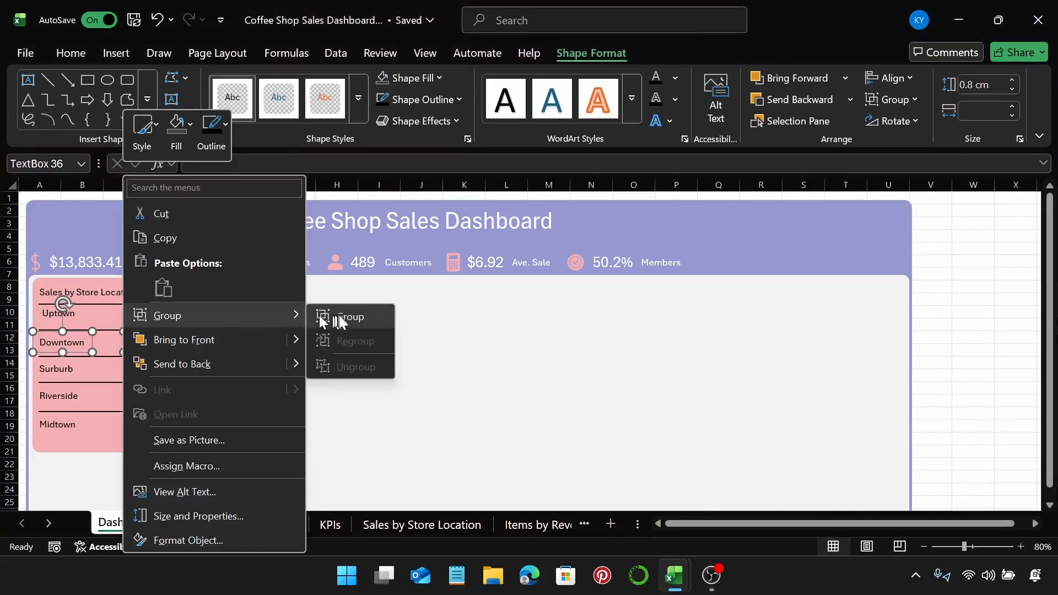
pyautogui.click(322, 314)
# Align the Uptown label and its sales value with Align Middle and group them.
pyautogui.click(146, 306)
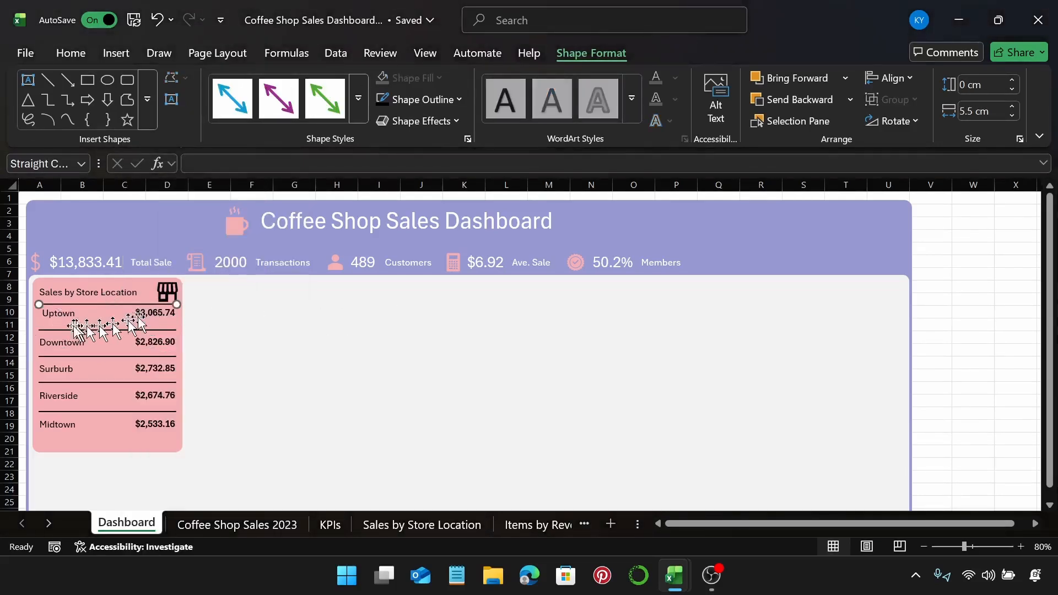
pyautogui.click(139, 319)
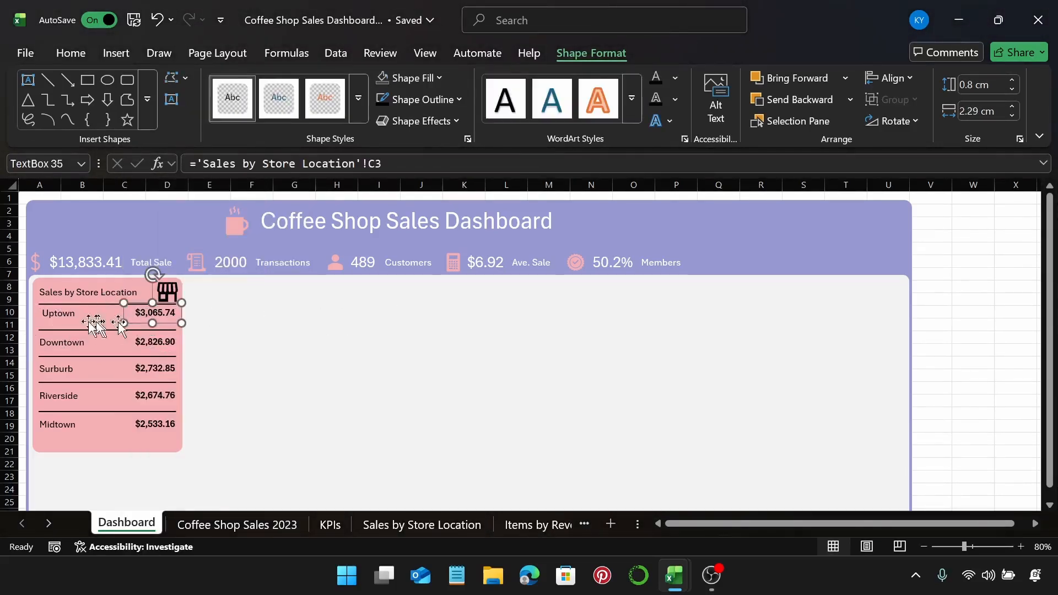
pyautogui.keyDown('shift'); pyautogui.click(56, 314); pyautogui.keyUp('shift')
pyautogui.click(903, 78)
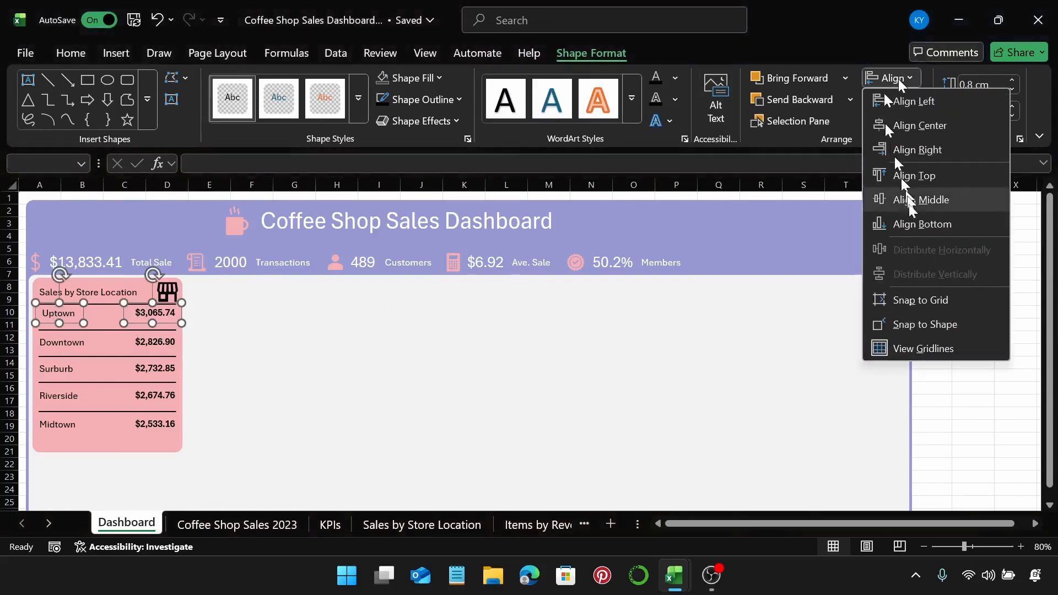
pyautogui.click(919, 200)
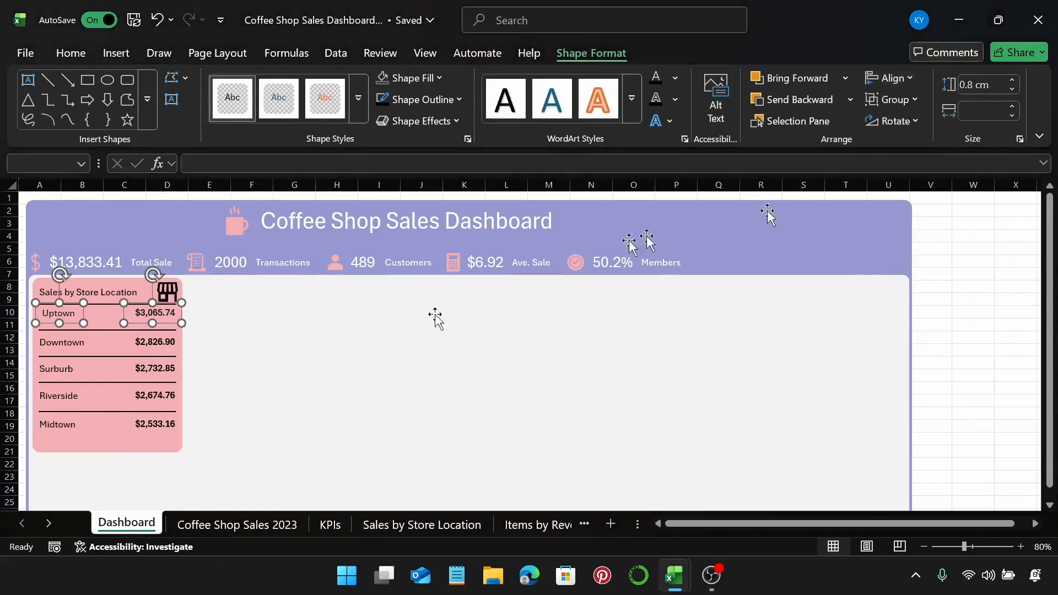
pyautogui.rightClick(125, 314)
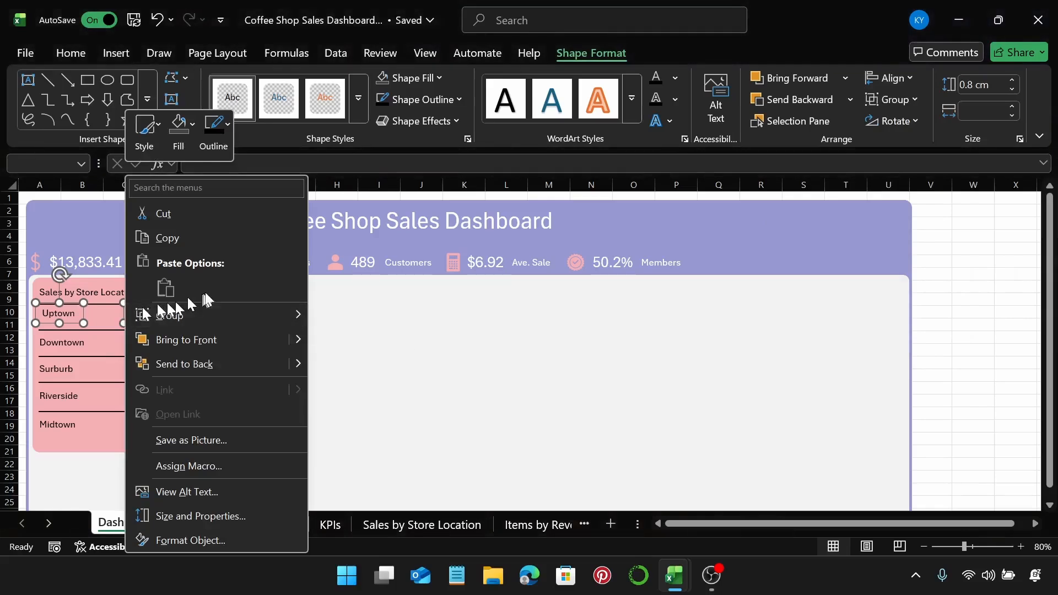
pyautogui.moveTo(219, 316)
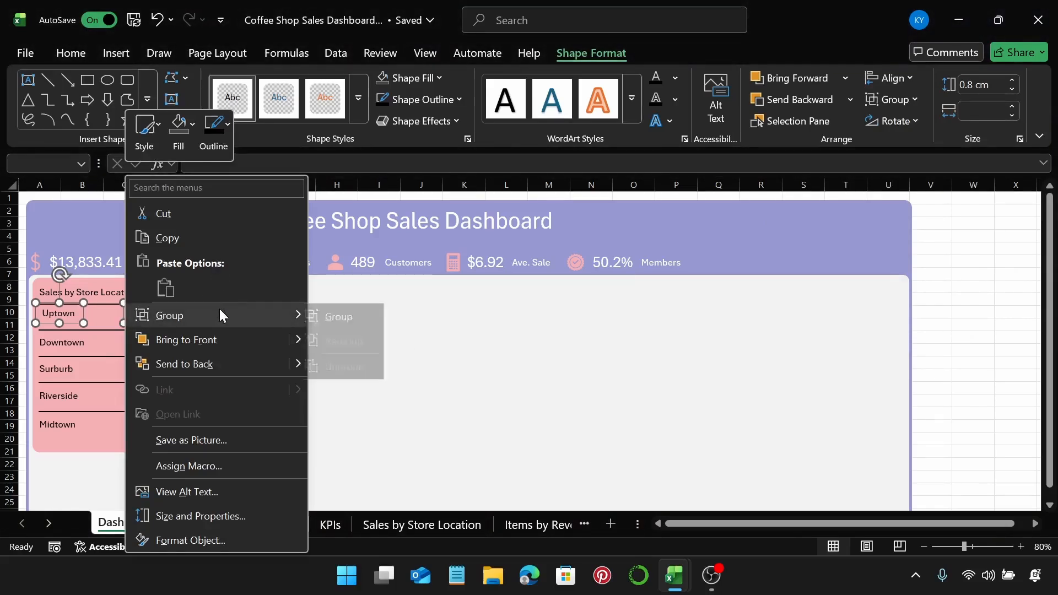
pyautogui.click(348, 315)
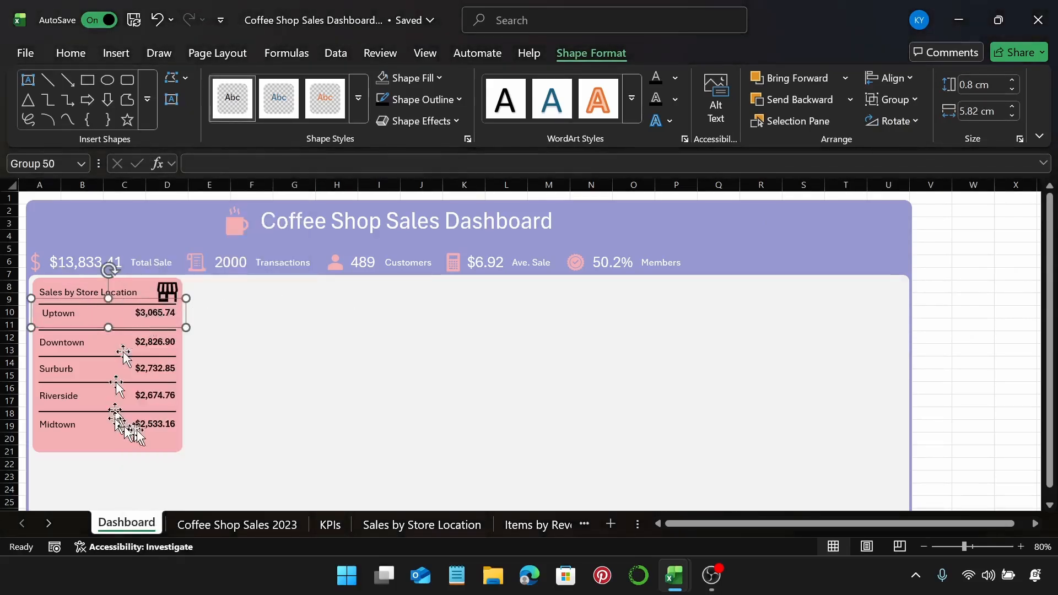
# Nudge the grouped Midtown row down to the lower edge of the pink card.
pyautogui.click(153, 433)
pyautogui.click(154, 433)
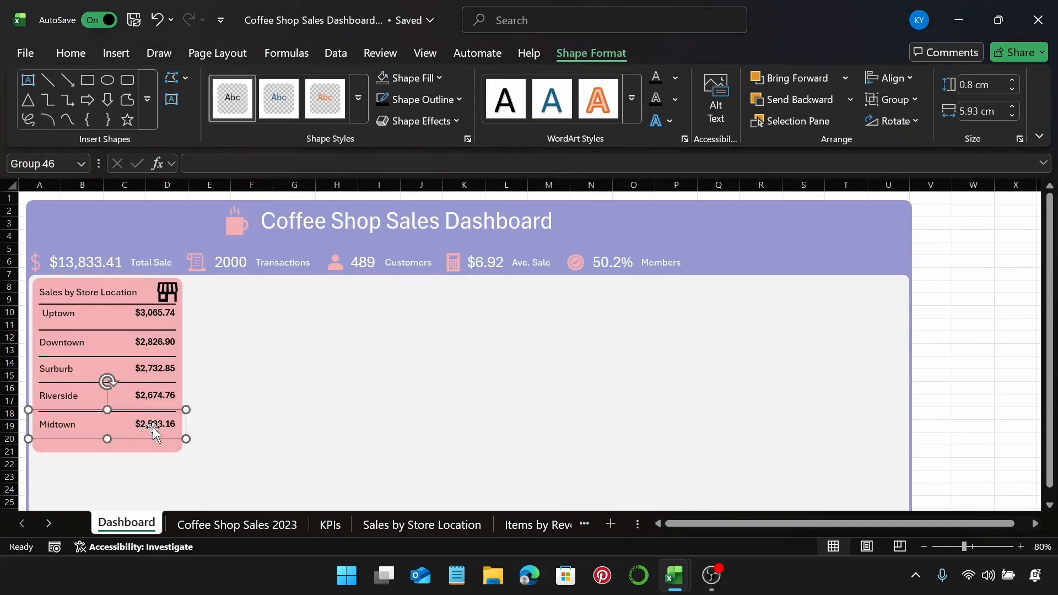
pyautogui.press('Down')
pyautogui.press('Down')
pyautogui.press('Down')
pyautogui.press('Down')
pyautogui.press('Down')
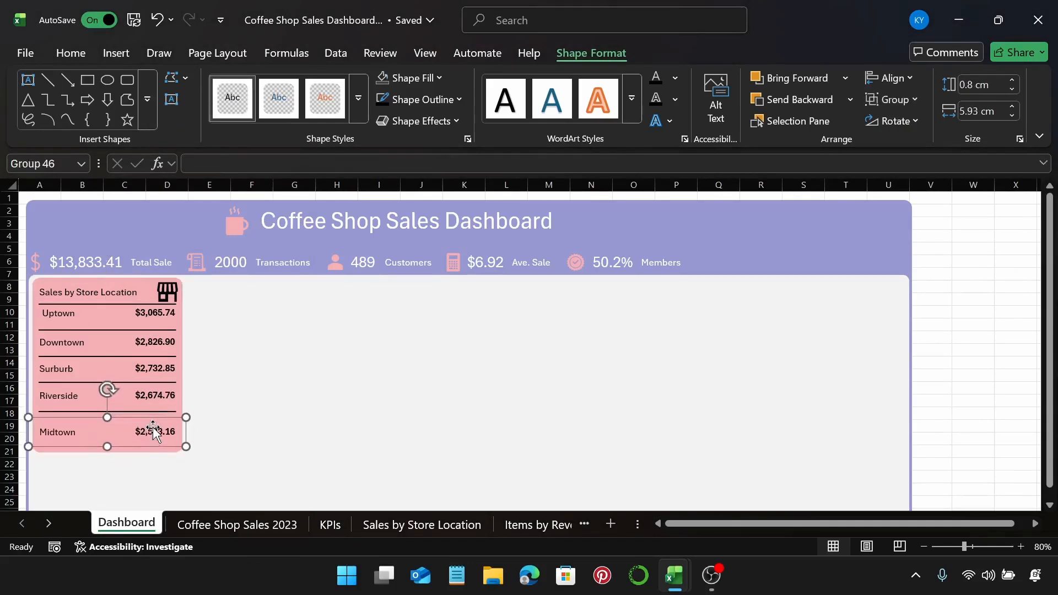
pyautogui.press('Down')
pyautogui.press('Down')
pyautogui.press('Down')
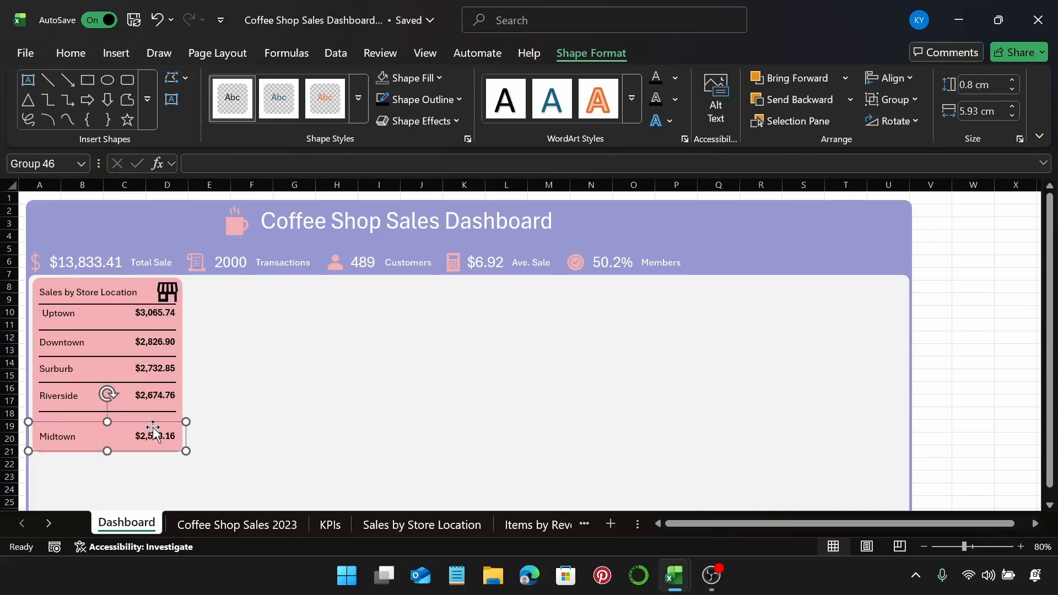
pyautogui.press('Down')
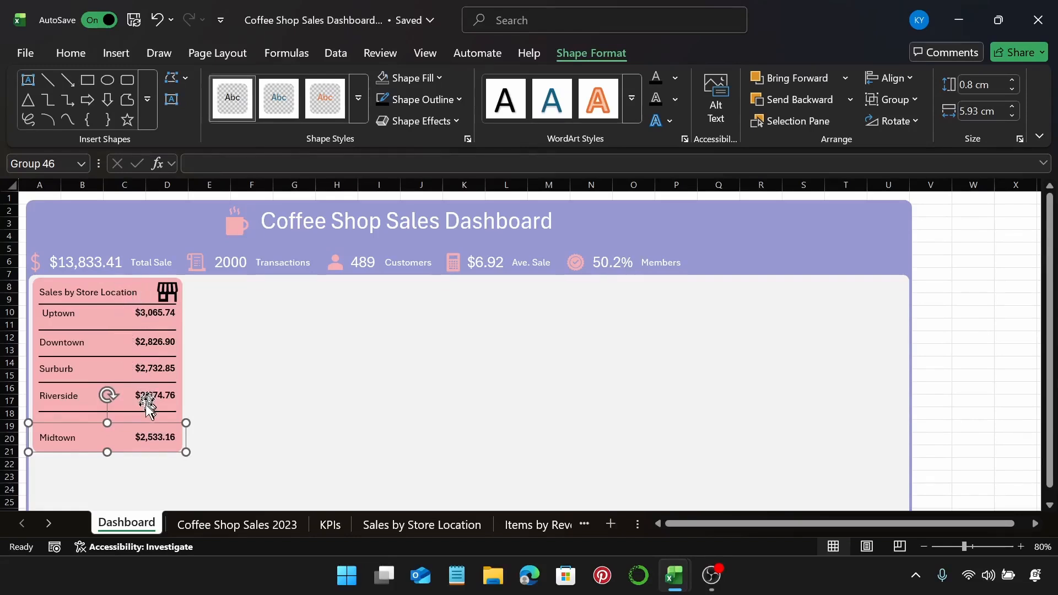
# Group the Sales by Store Location title with the store icon.
pyautogui.click(163, 298)
pyautogui.click(100, 291)
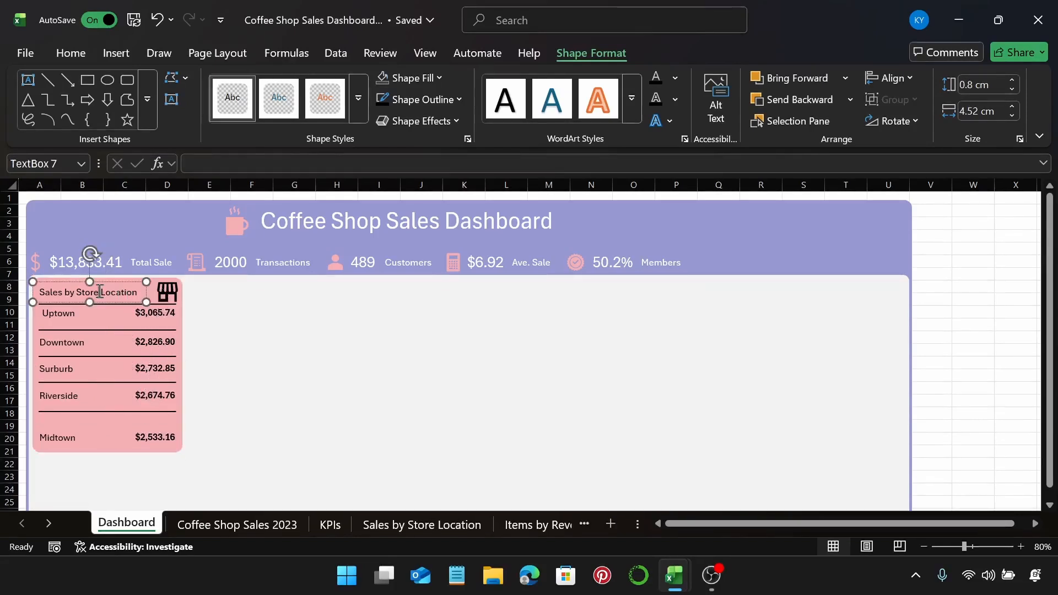
pyautogui.keyDown('ctrl'); pyautogui.click(167, 292); pyautogui.keyUp('ctrl')
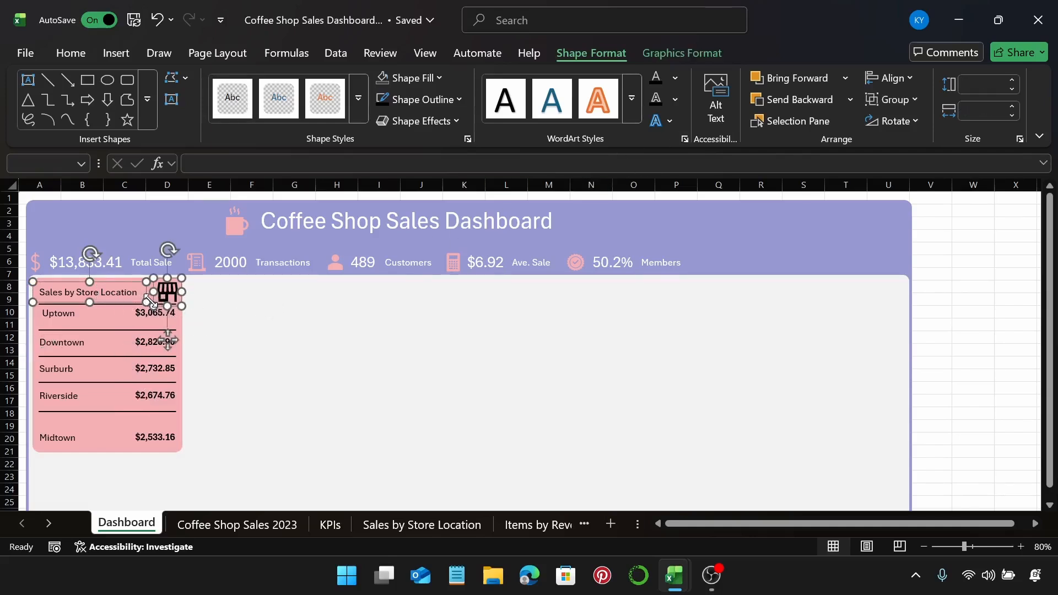
pyautogui.rightClick(154, 302)
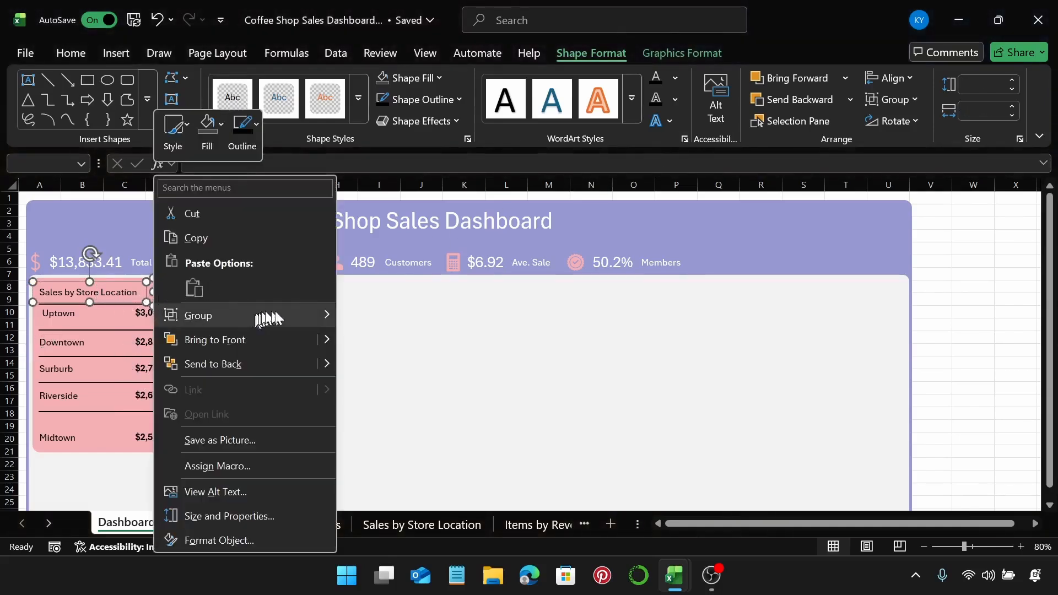
pyautogui.moveTo(275, 312)
pyautogui.click(359, 318)
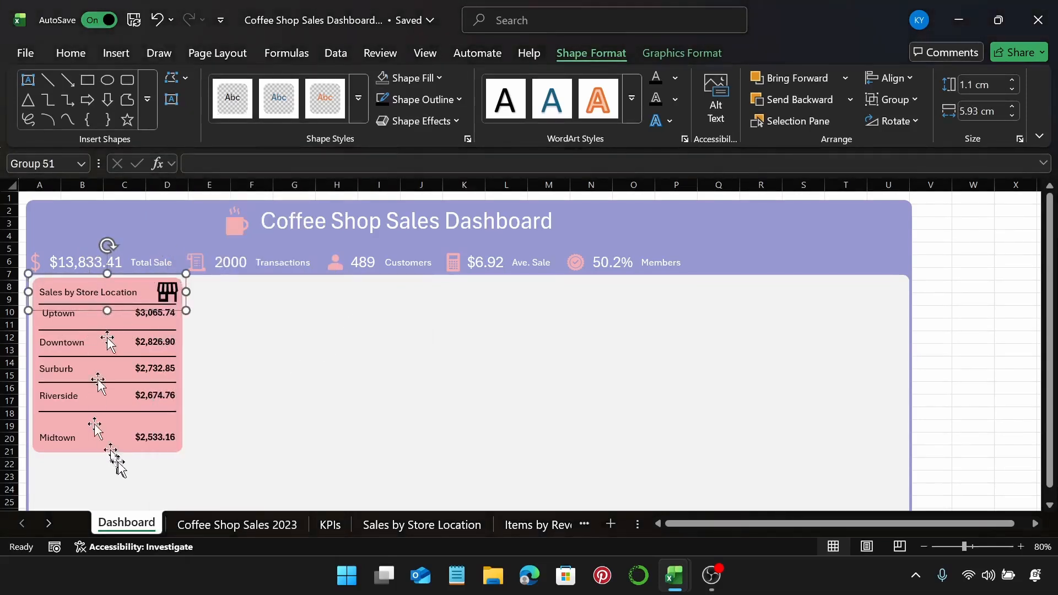
# Distribute the title group, the five store rows and the divider lines vertically on the Sales by Store Location card.
pyautogui.click(131, 428)
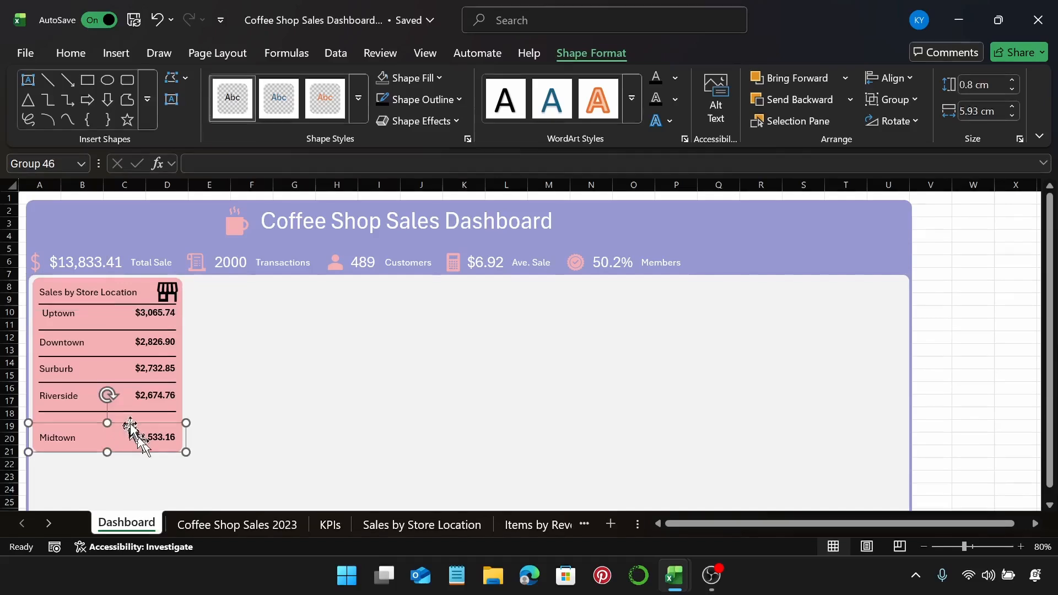
pyautogui.keyDown('ctrl'); pyautogui.click(142, 397); pyautogui.keyUp('ctrl')
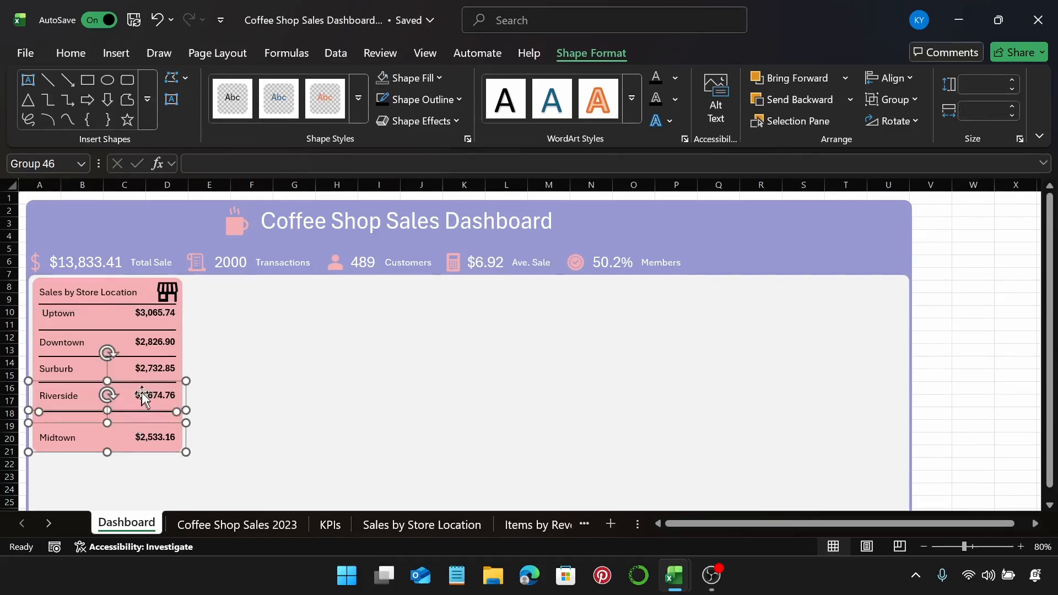
pyautogui.keyDown('ctrl'); pyautogui.click(143, 386); pyautogui.keyUp('ctrl')
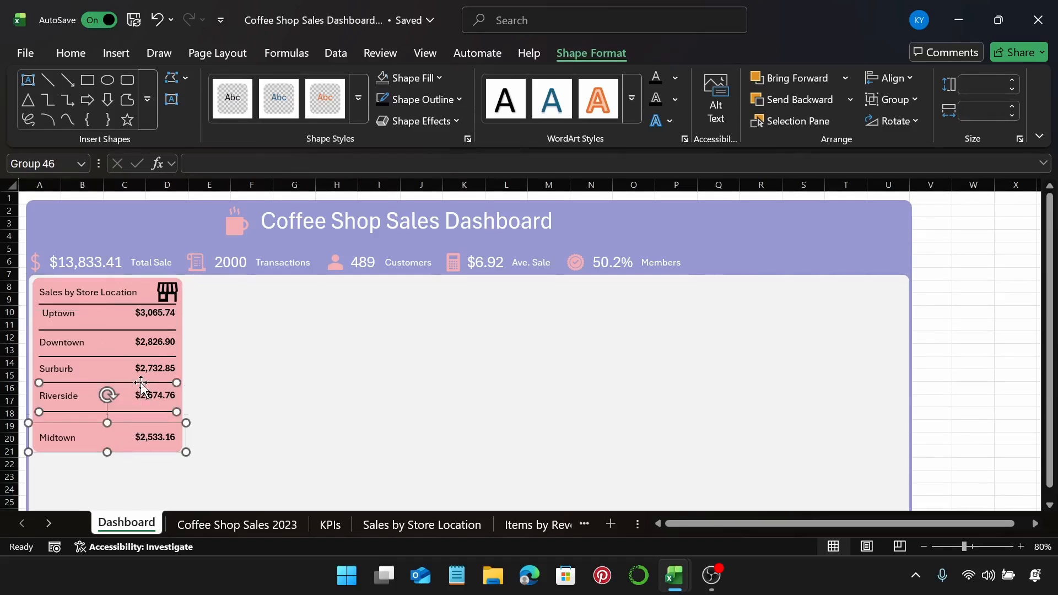
pyautogui.keyDown('ctrl'); pyautogui.click(142, 391); pyautogui.keyUp('ctrl')
pyautogui.keyDown('ctrl'); pyautogui.click(135, 356); pyautogui.keyUp('ctrl')
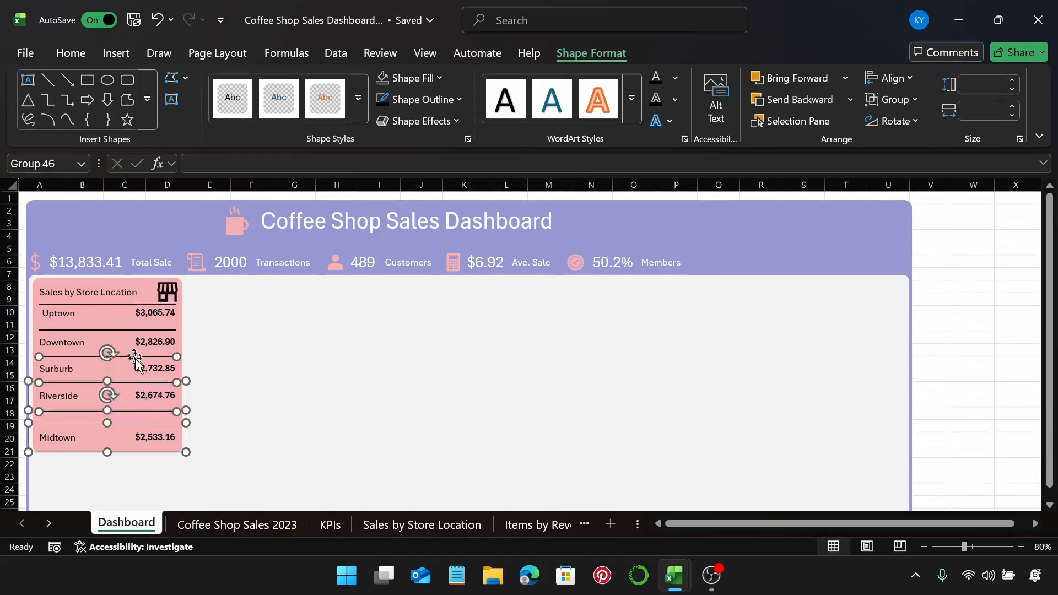
pyautogui.keyDown('ctrl'); pyautogui.click(139, 365); pyautogui.keyUp('ctrl')
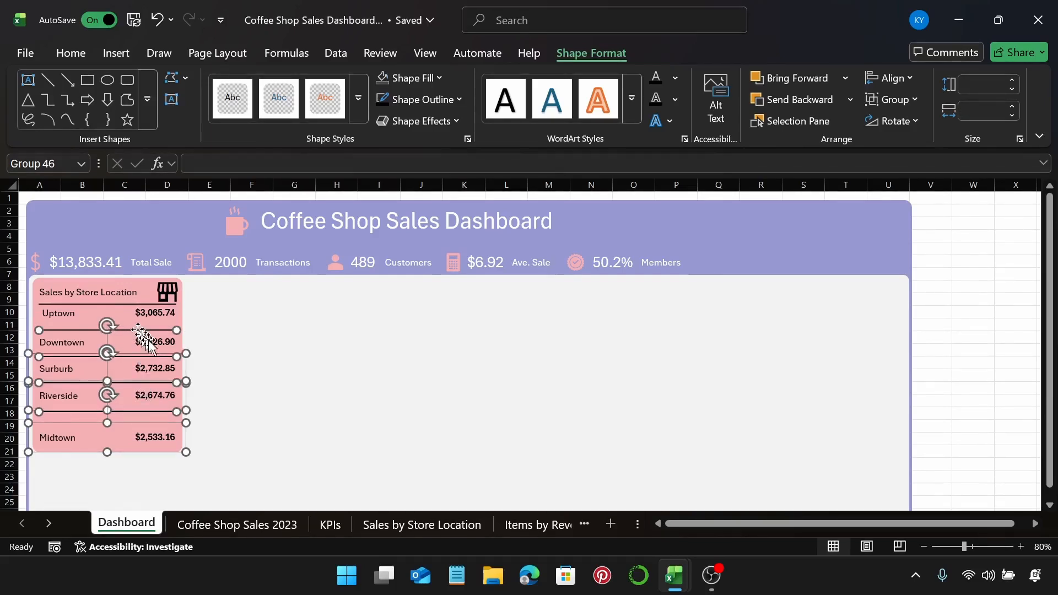
pyautogui.keyDown('ctrl'); pyautogui.click(141, 316); pyautogui.keyUp('ctrl')
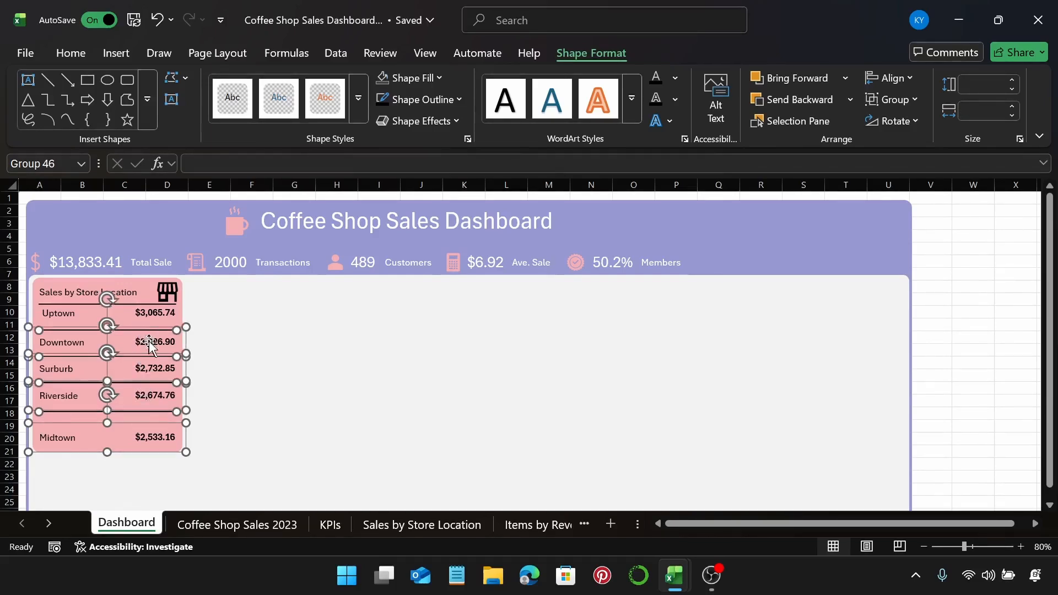
pyautogui.keyDown('ctrl'); pyautogui.click(140, 312); pyautogui.keyUp('ctrl')
pyautogui.keyDown('ctrl'); pyautogui.click(128, 294); pyautogui.keyUp('ctrl')
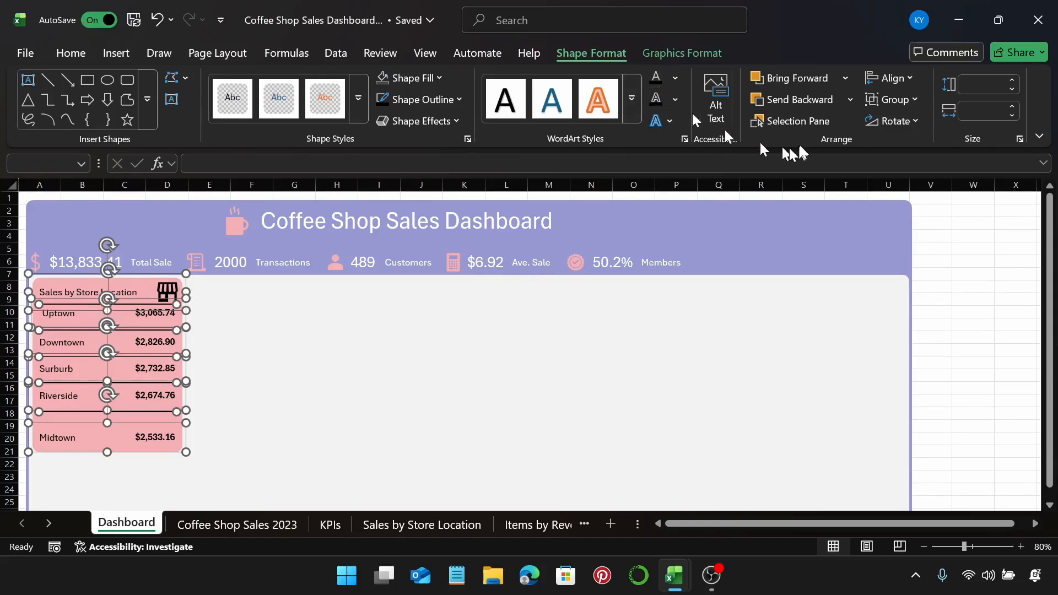
pyautogui.click(895, 77)
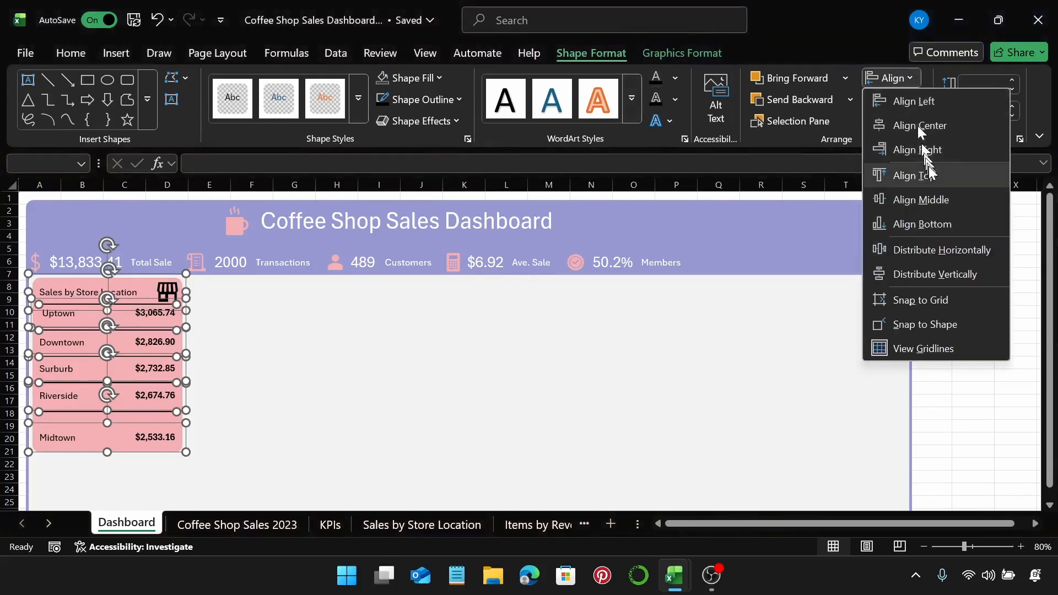
pyautogui.click(931, 274)
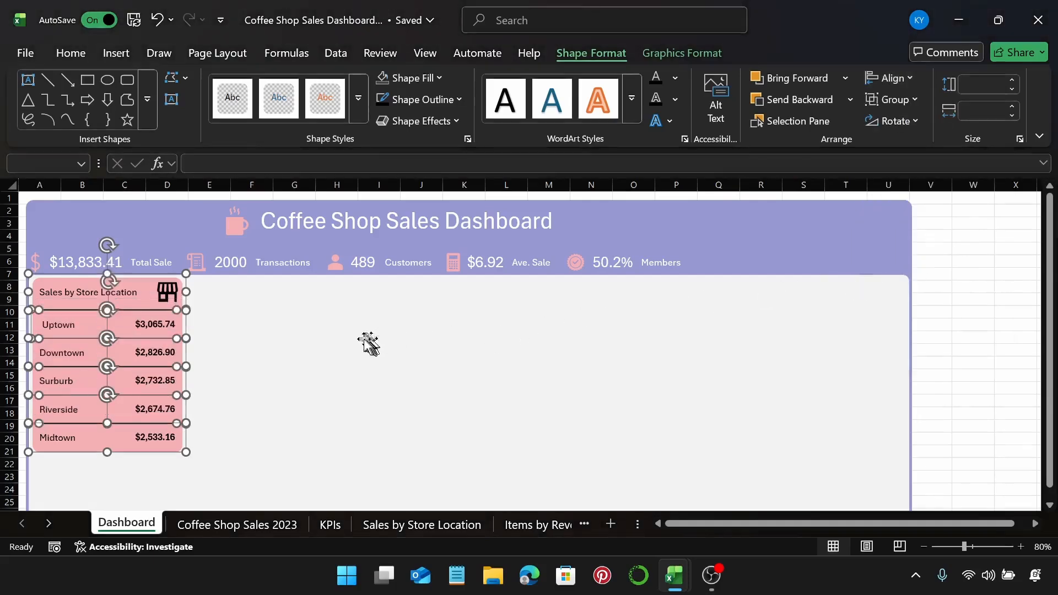
pyautogui.press('Escape')
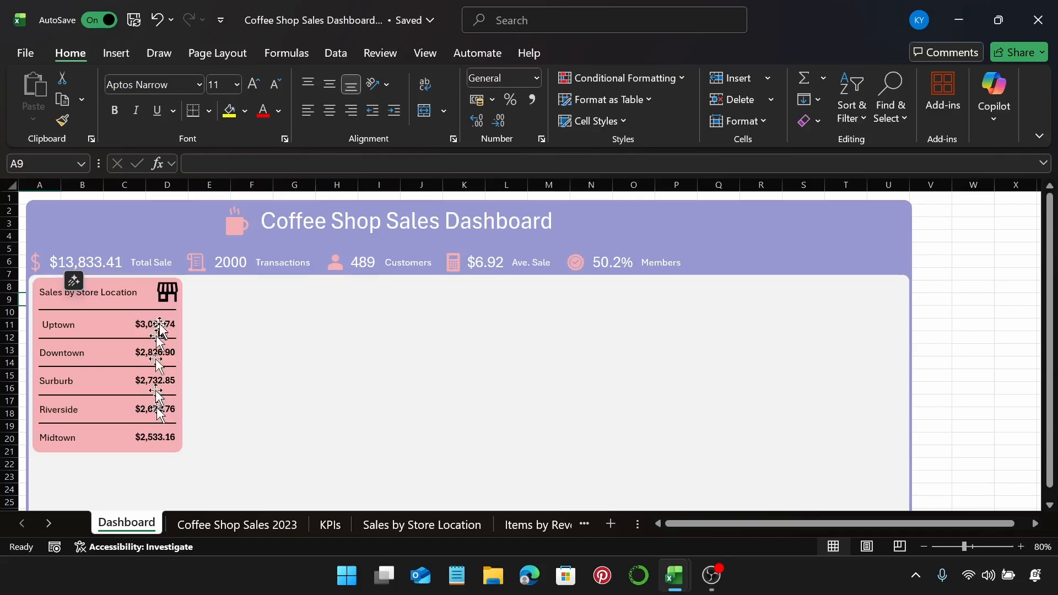
# Undo the vertical distribution to recover the selection of card rows and divider lines, and reapply Distribute Vertically.
pyautogui.hotkey('ctrl', 'z')
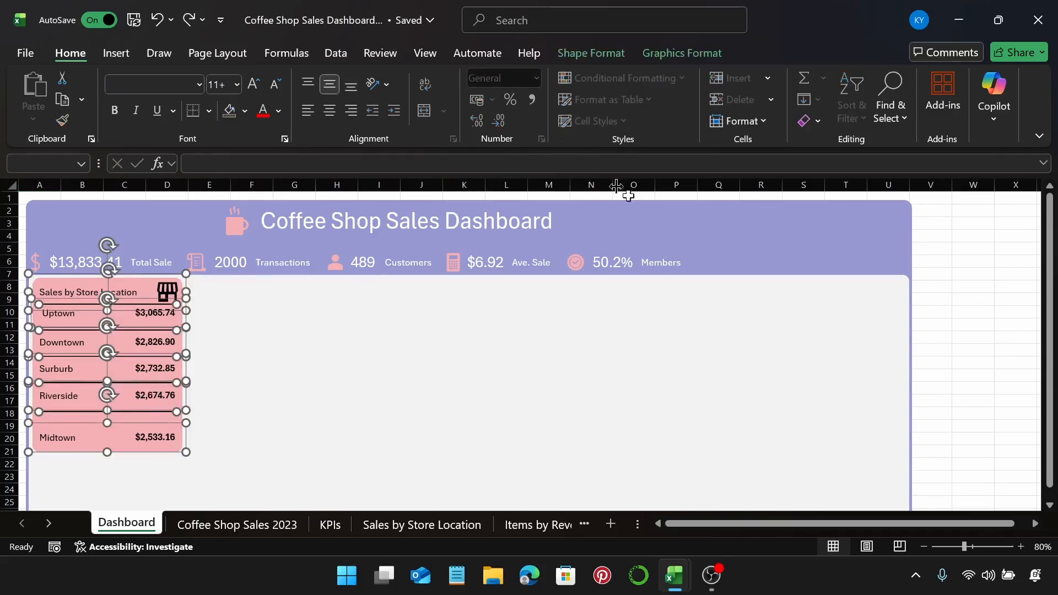
pyautogui.click(613, 49)
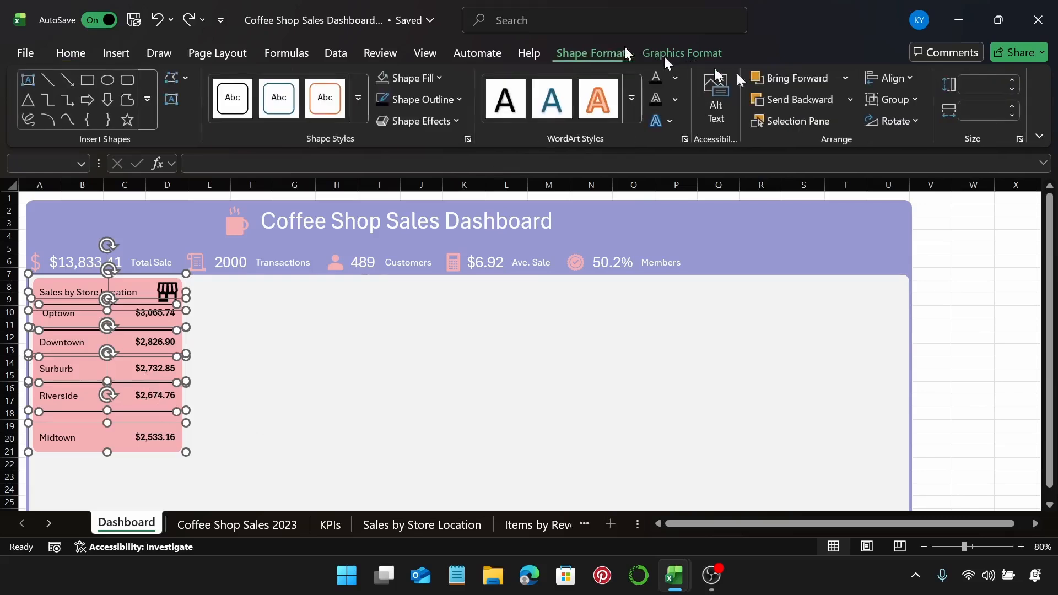
pyautogui.click(892, 80)
pyautogui.click(937, 273)
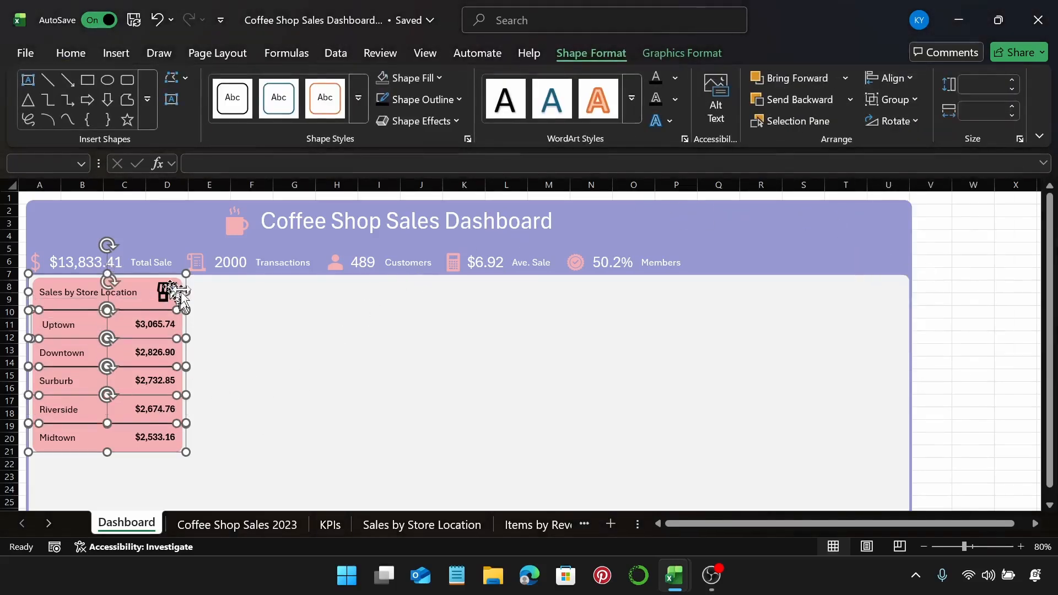
# Group the selected title, store rows and divider lines of the Sales by Store Location card into one object and deselect it.
pyautogui.moveTo(177, 296); pyautogui.dragTo(175, 312)
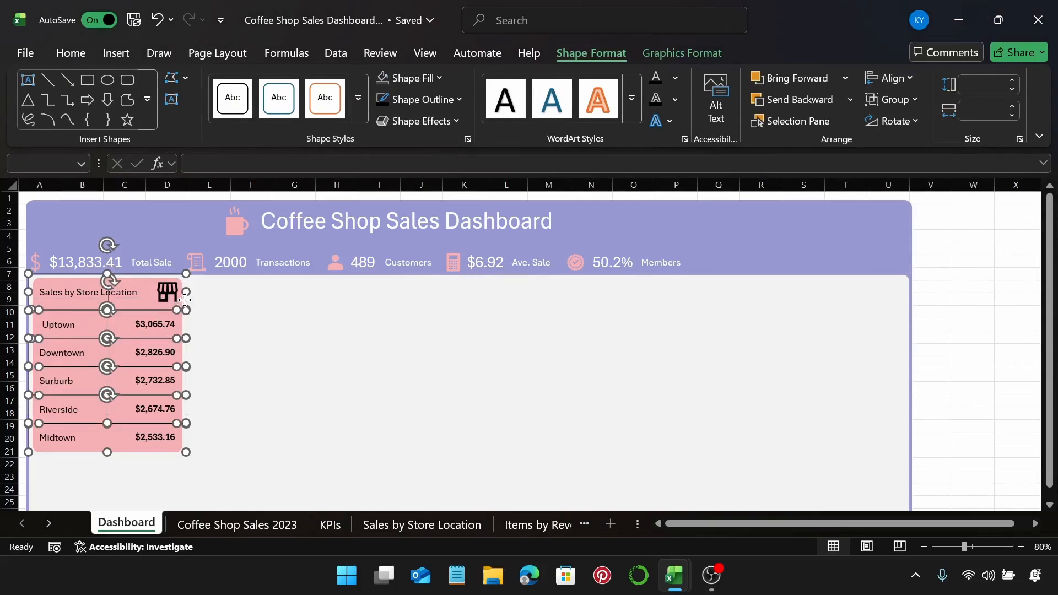
pyautogui.rightClick(185, 300)
pyautogui.moveTo(271, 324)
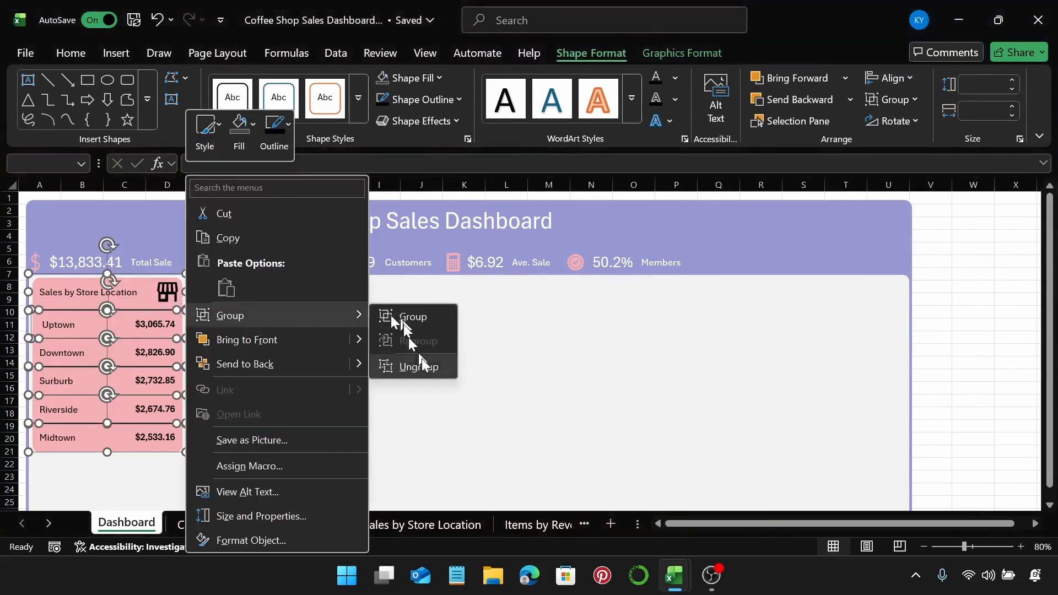
pyautogui.click(428, 326)
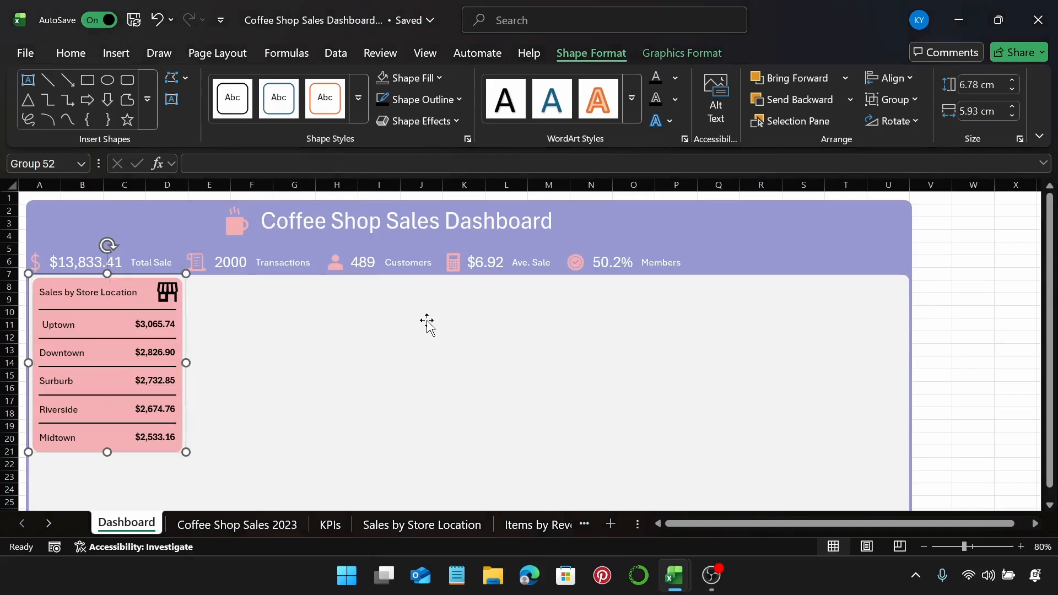
pyautogui.click(233, 331)
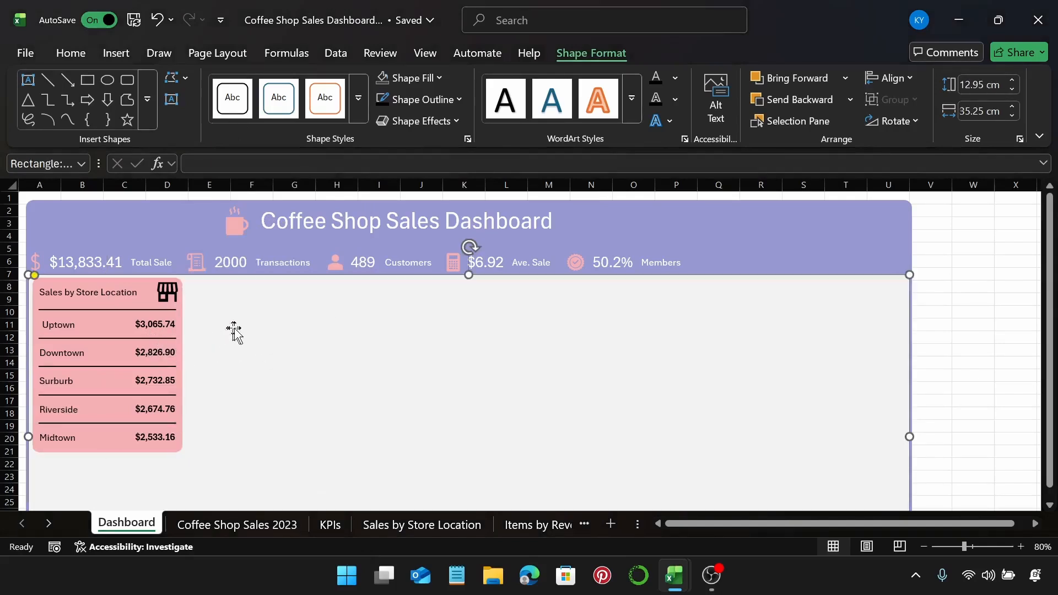
pyautogui.click(976, 324)
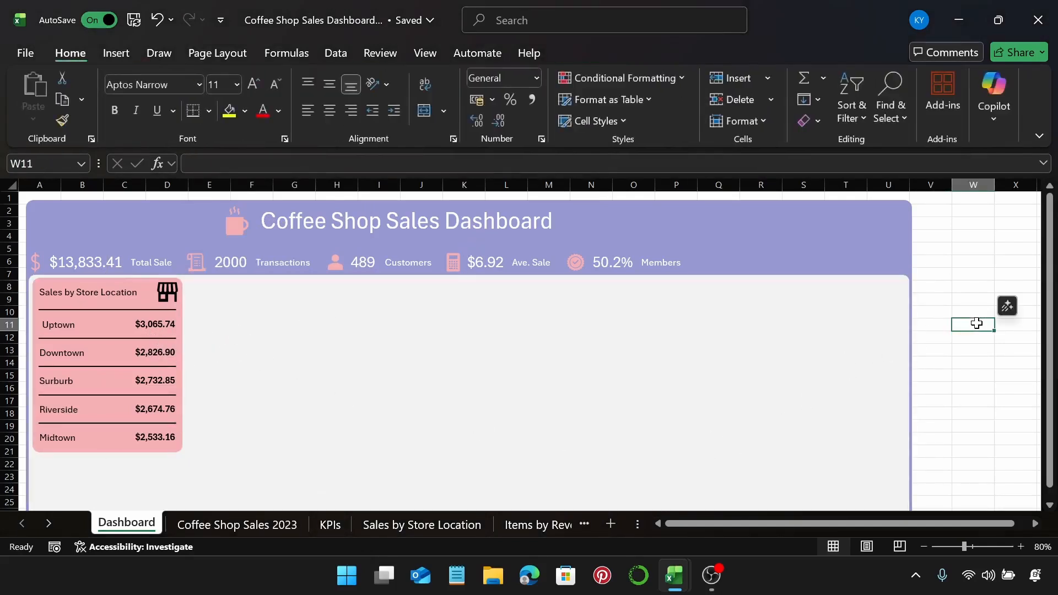
pyautogui.press('Home')
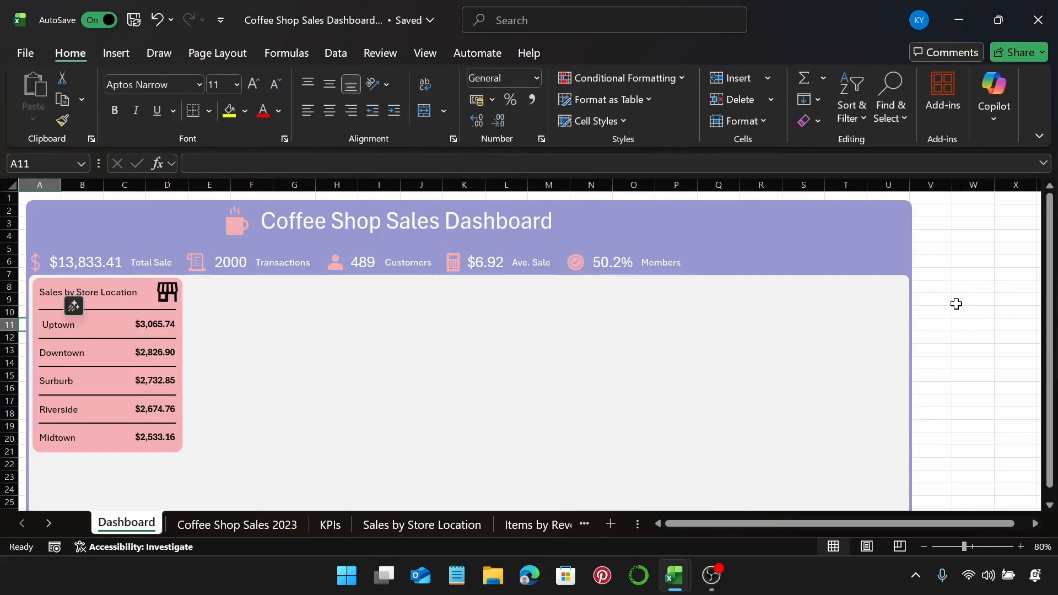
# Copy the Items by Revenue chart to the Dashboard sheet, close the PivotChart Fields pane, and place the chart beside the Sales by Store Location card.
pyautogui.click(520, 507)
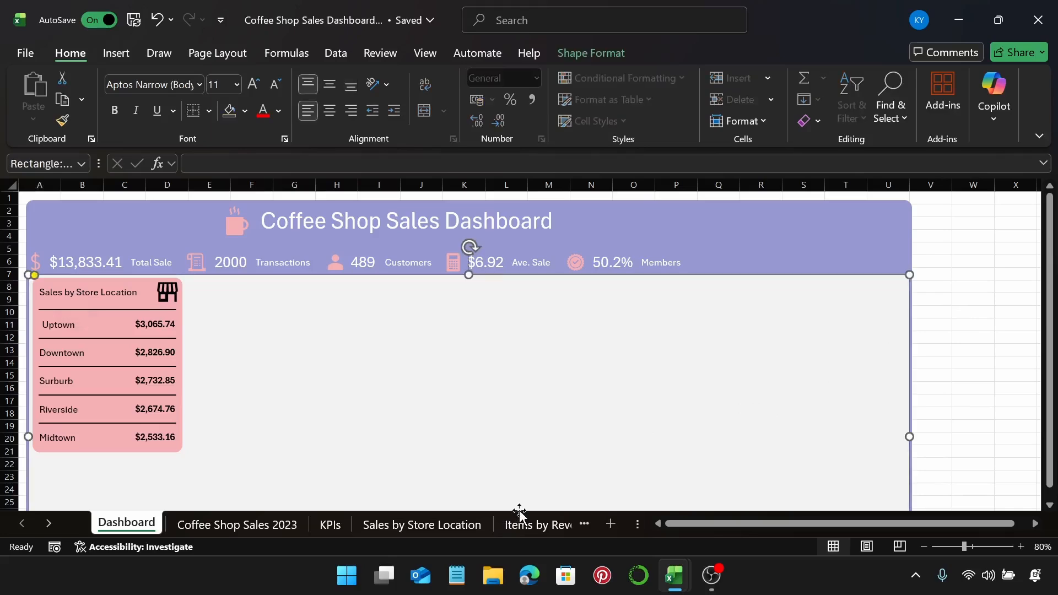
pyautogui.click(519, 525)
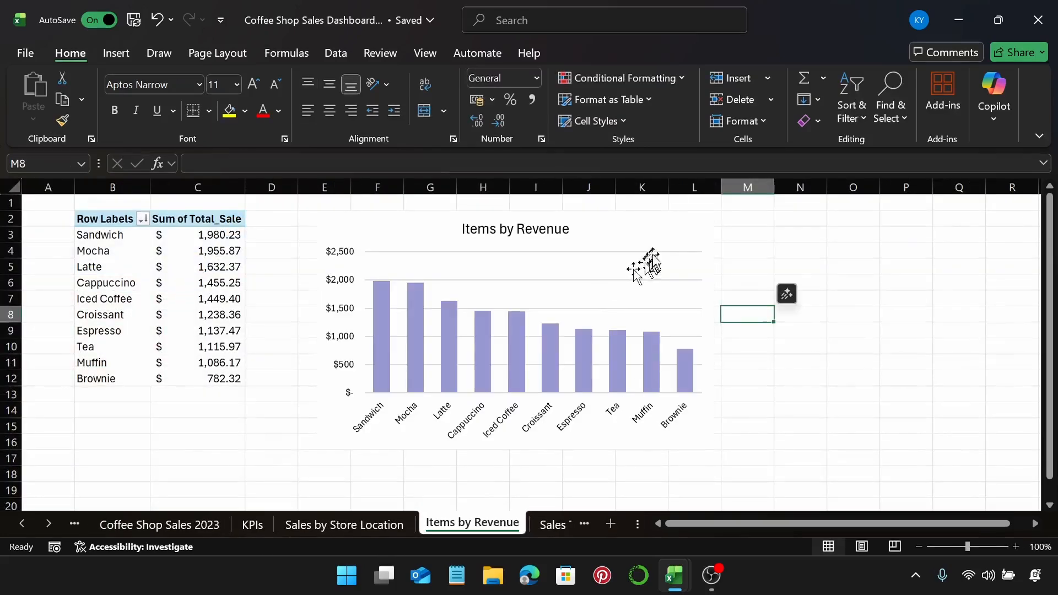
pyautogui.click(670, 239)
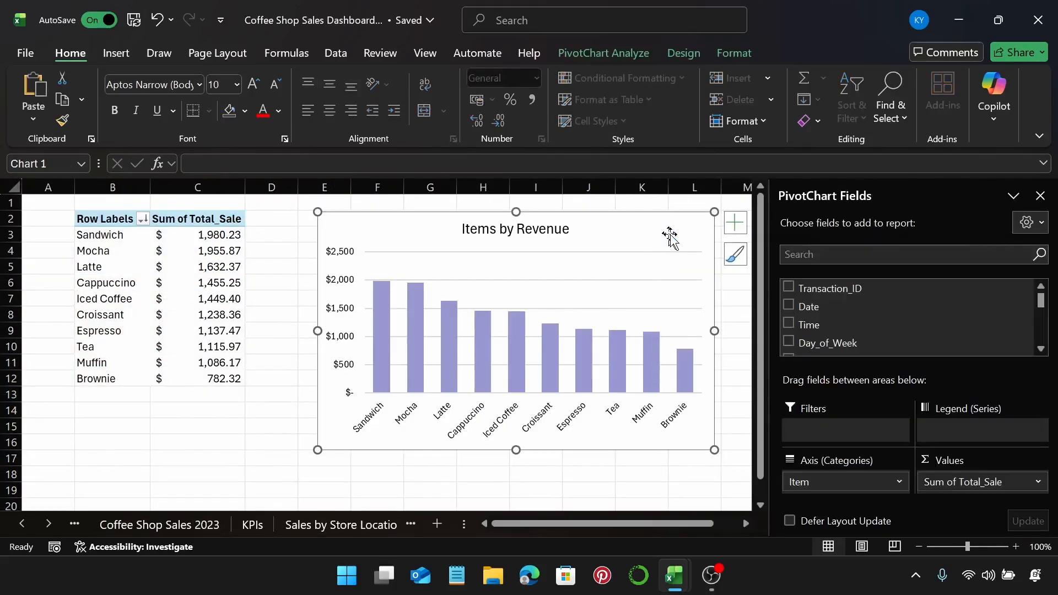
pyautogui.click(22, 524)
pyautogui.click(102, 526)
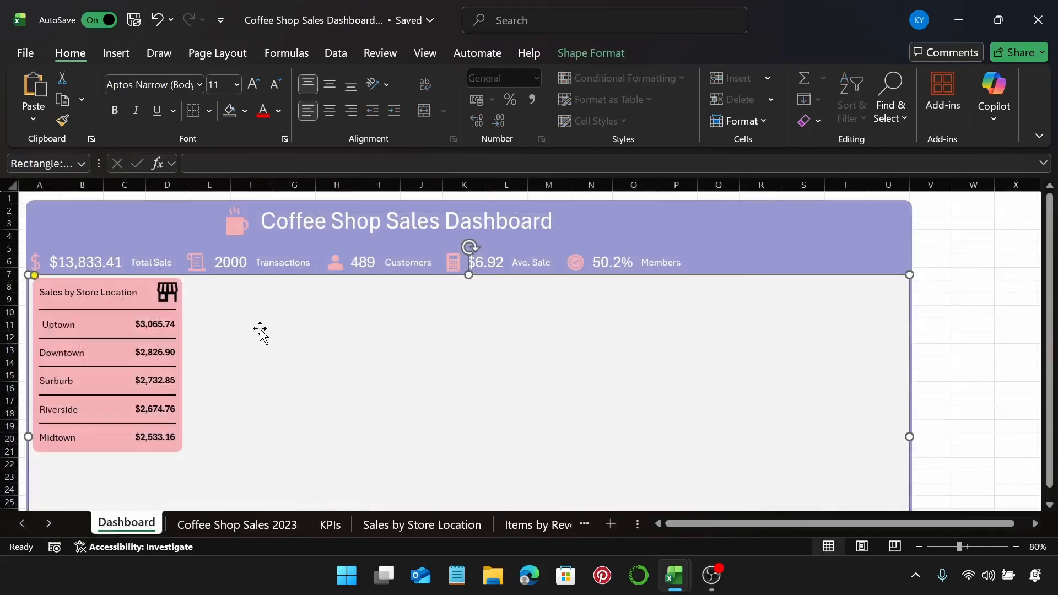
pyautogui.hotkey('ctrl', 'v')
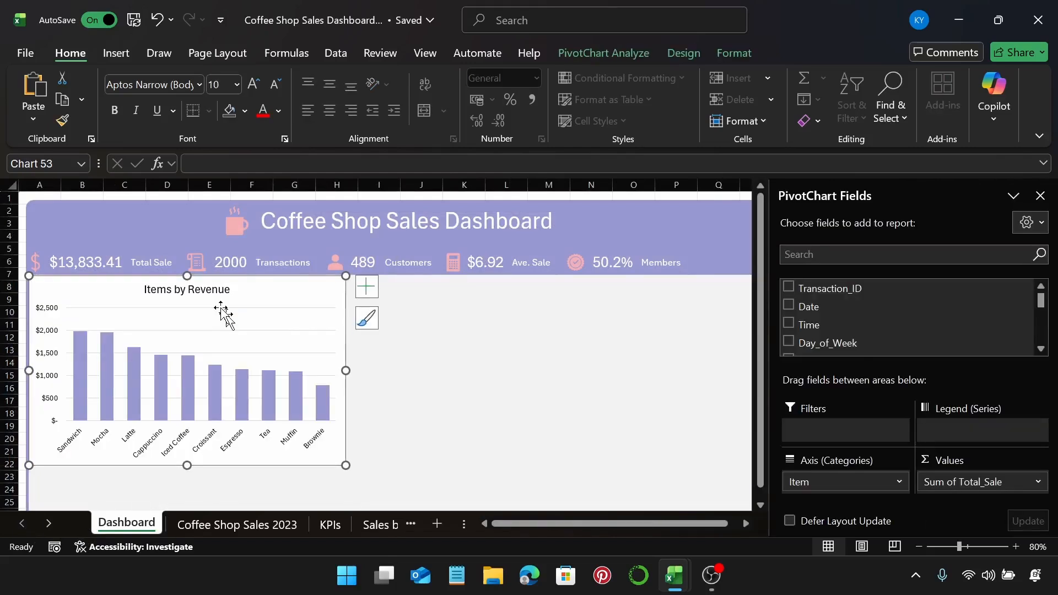
pyautogui.click(1040, 191)
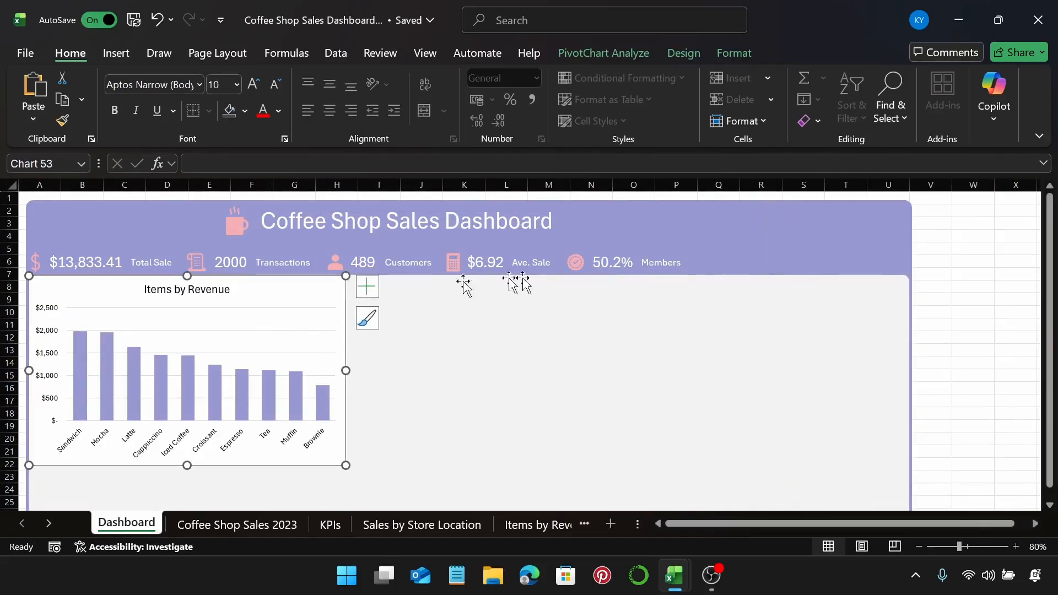
pyautogui.moveTo(299, 295); pyautogui.dragTo(472, 297)
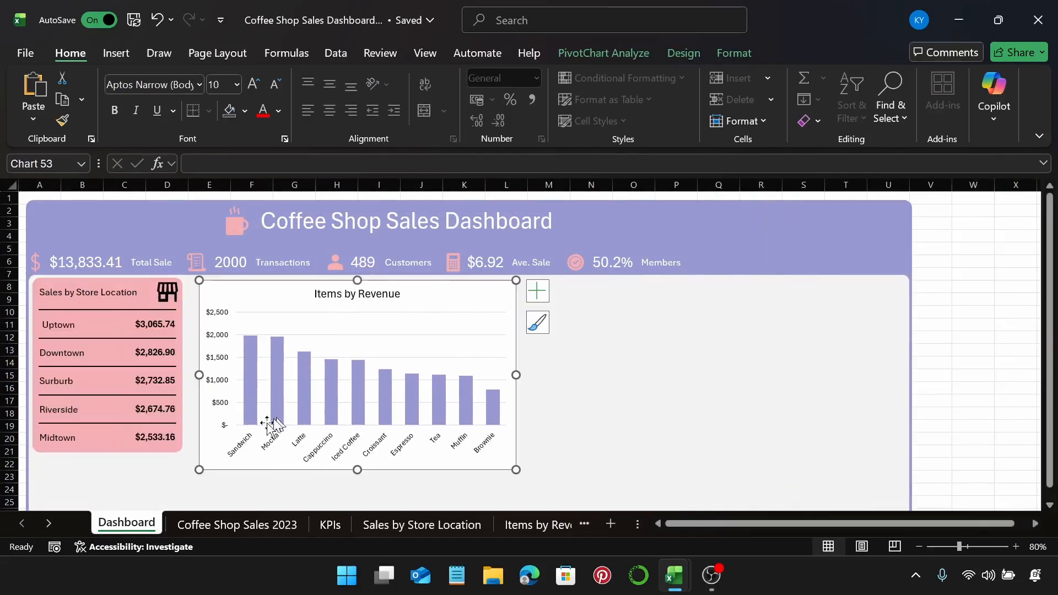
# Copy the Sales Trend chart with the Category and Store Location slicers to the Dashboard and place them beside the Items by Revenue chart.
pyautogui.click(534, 529)
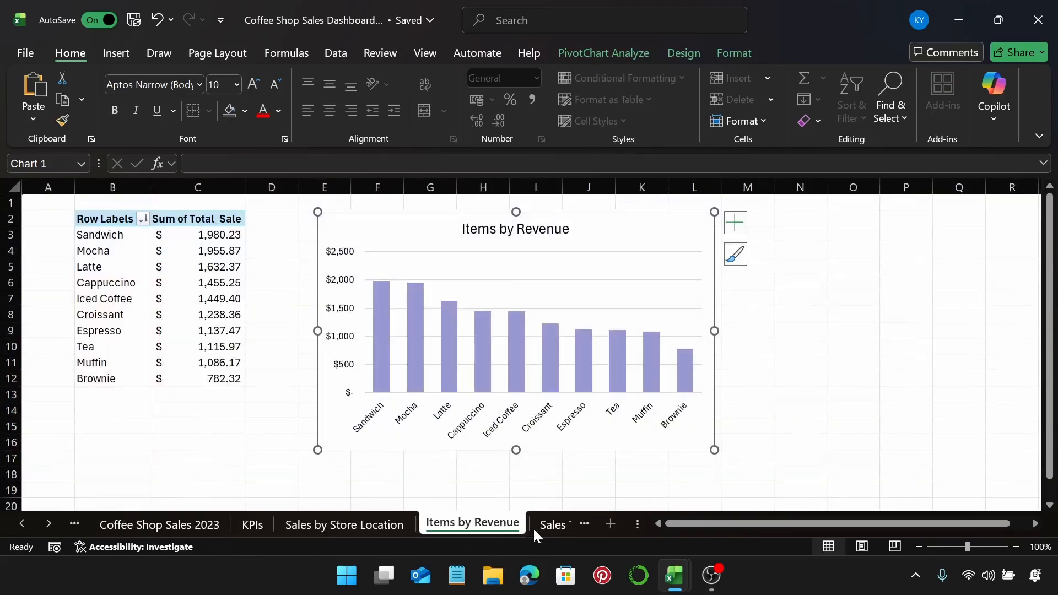
pyautogui.click(543, 527)
pyautogui.click(604, 242)
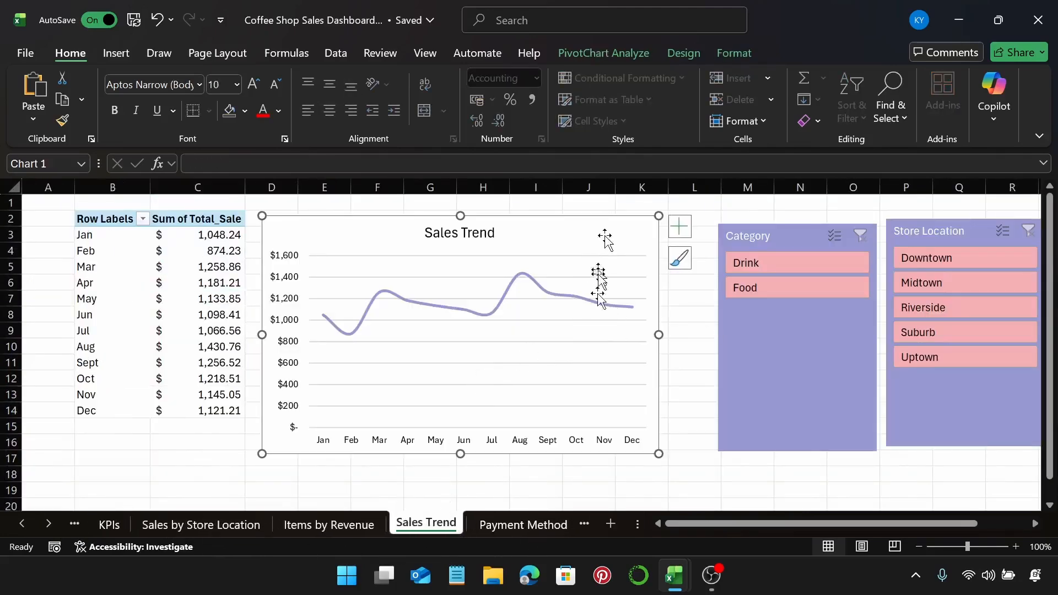
pyautogui.keyDown('ctrl'); pyautogui.click(778, 236); pyautogui.keyUp('ctrl')
pyautogui.keyDown('ctrl'); pyautogui.click(912, 220); pyautogui.keyUp('ctrl')
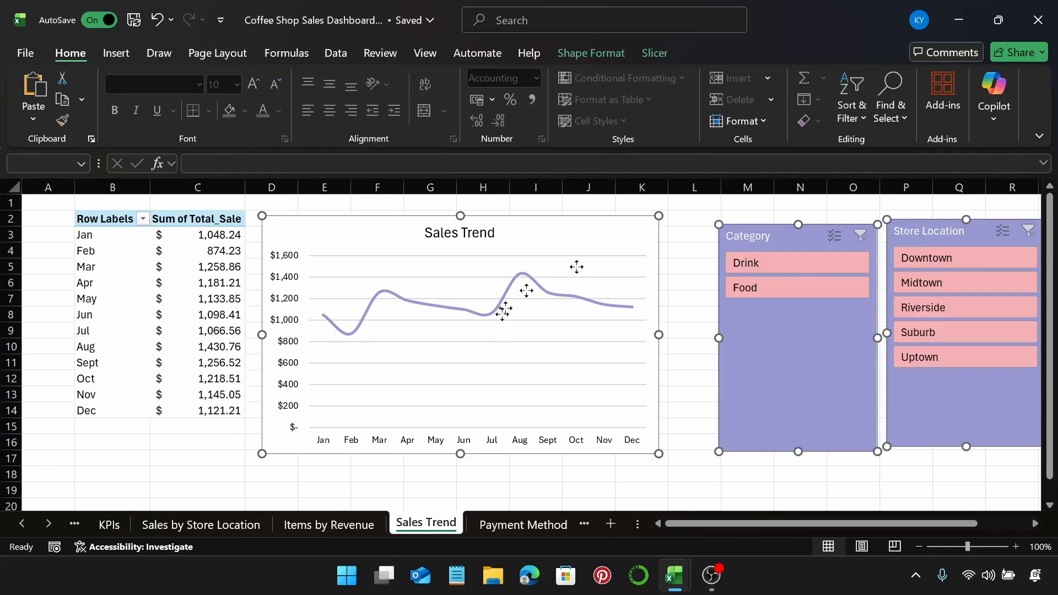
pyautogui.click(28, 523)
pyautogui.click(28, 523)
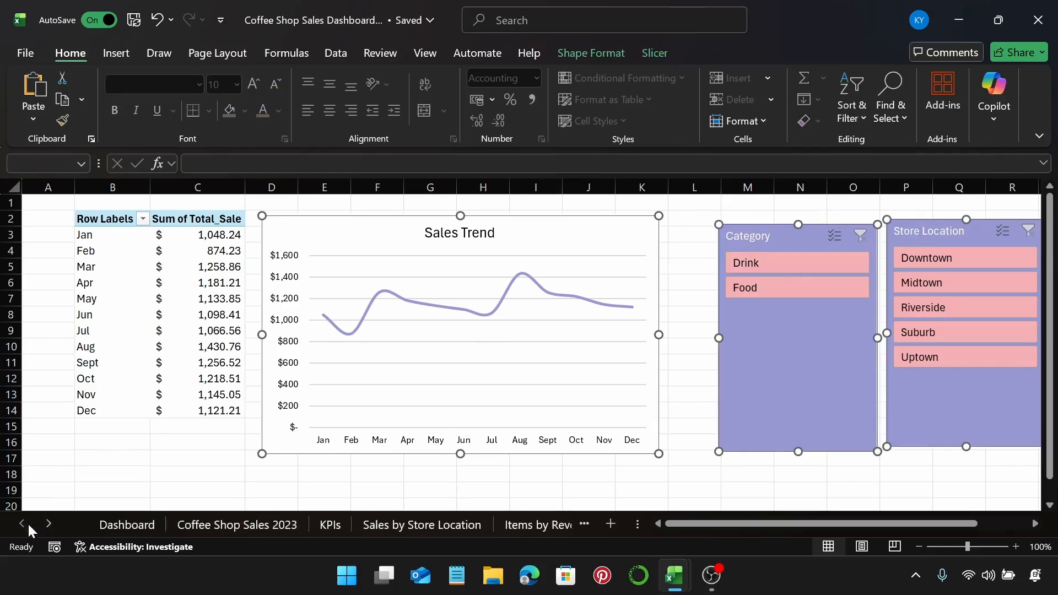
pyautogui.click(119, 523)
pyautogui.click(563, 309)
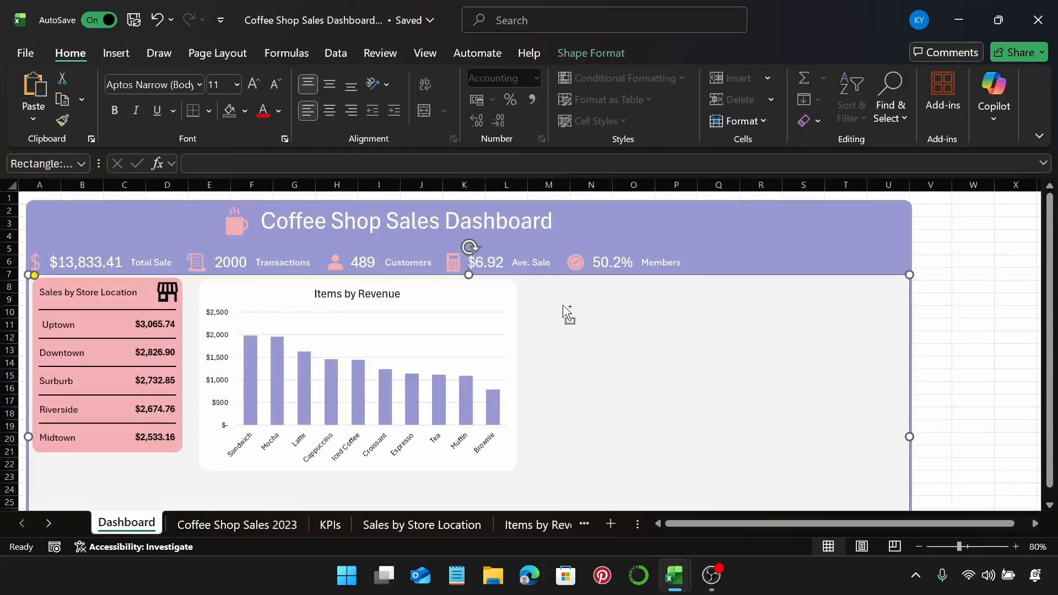
pyautogui.hotkey('ctrl', 'v')
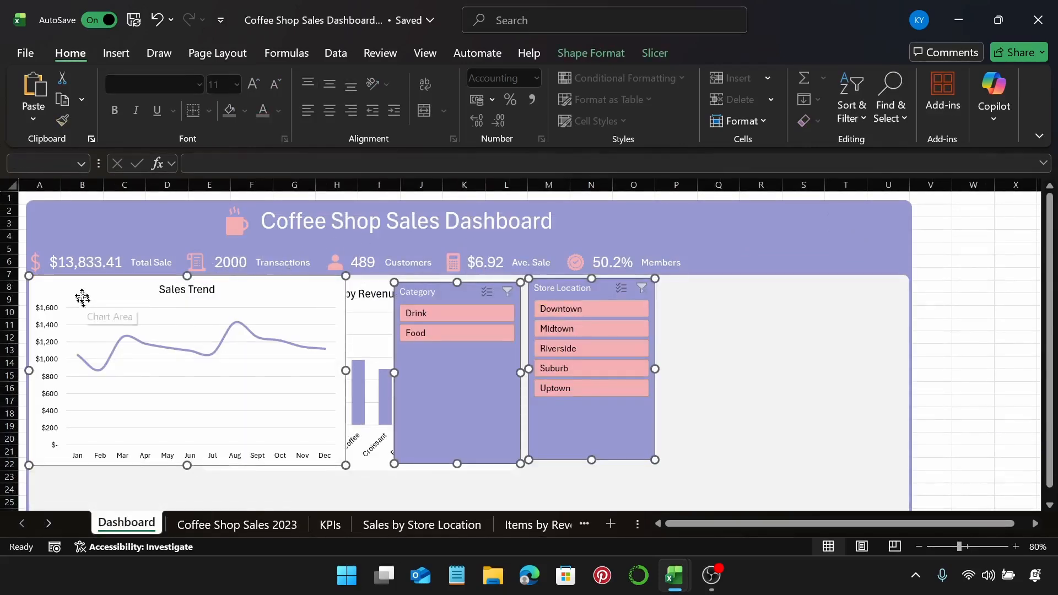
pyautogui.moveTo(82, 297); pyautogui.dragTo(577, 305)
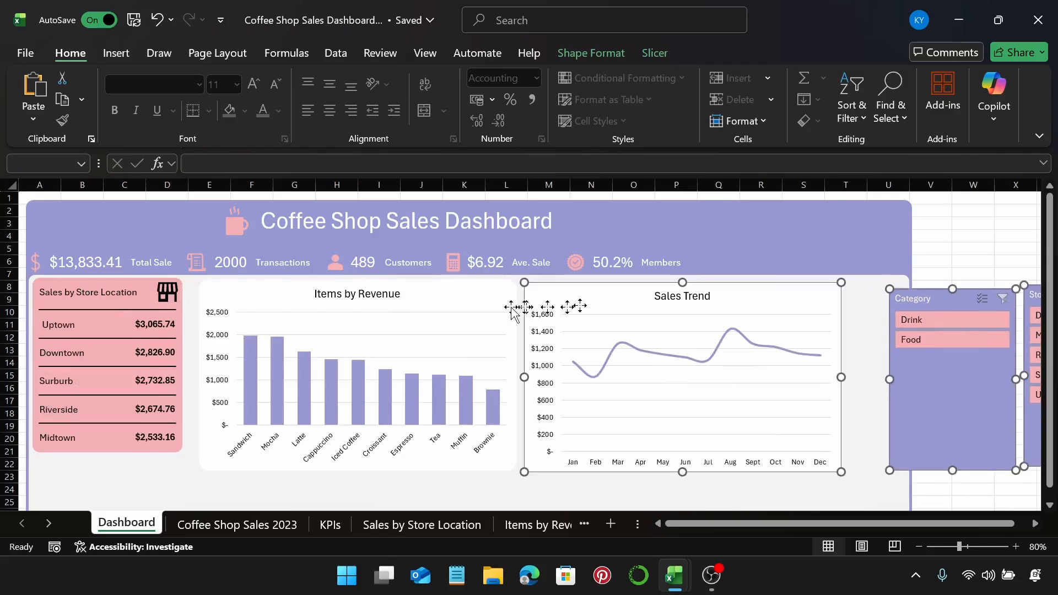
# Copy the doughnut chart from the Payment Method Distribution sheet and return to the Dashboard sheet.
pyautogui.click(43, 526)
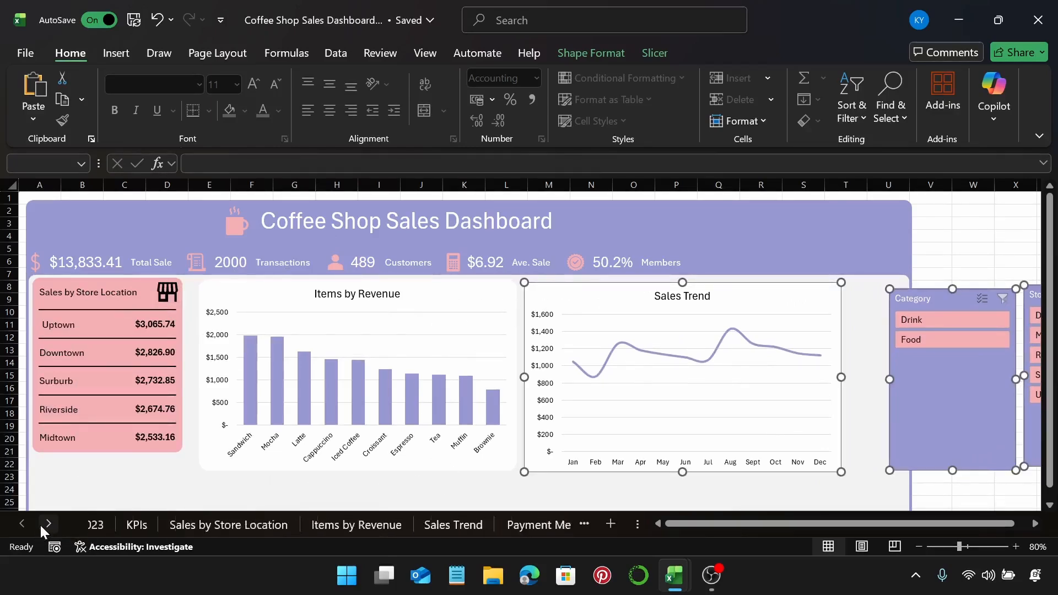
pyautogui.click(41, 525)
pyautogui.click(40, 525)
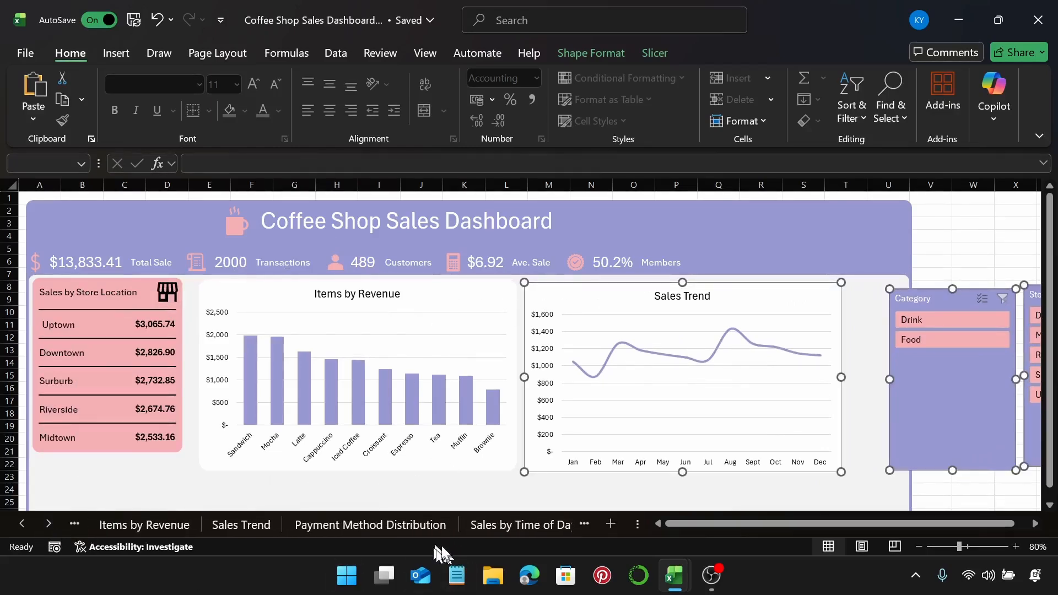
pyautogui.click(413, 523)
pyautogui.click(488, 256)
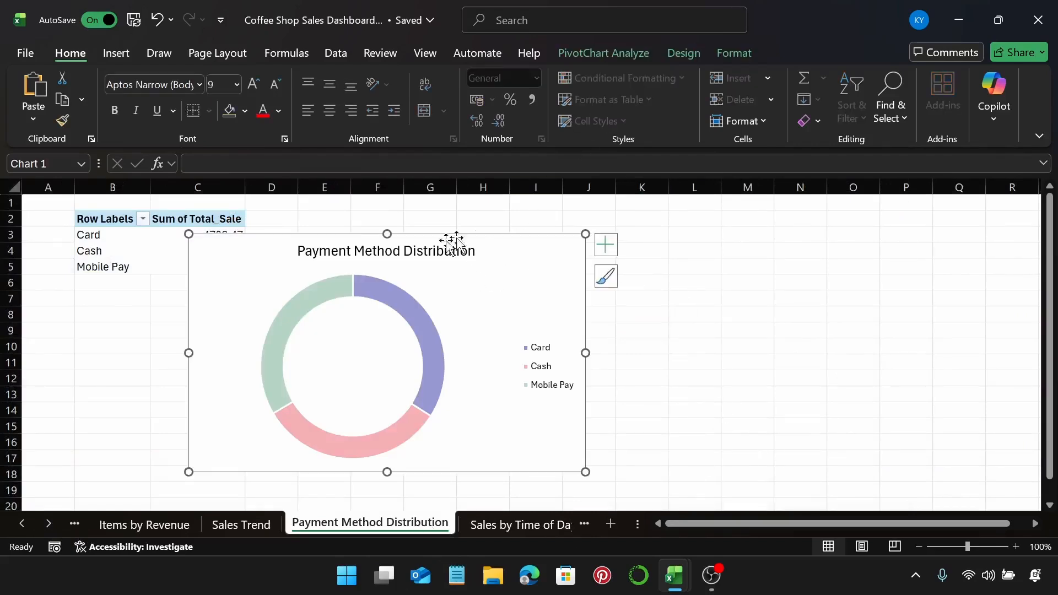
pyautogui.click(18, 521)
pyautogui.click(18, 521)
pyautogui.click(17, 521)
pyautogui.click(18, 521)
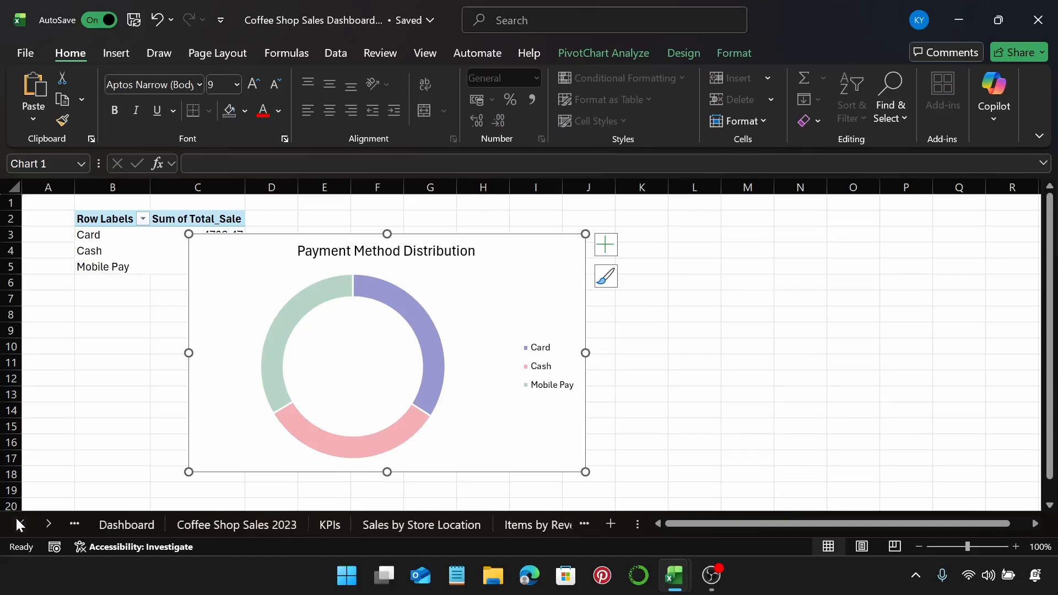
pyautogui.click(93, 525)
# Move the Category and Store Location slicers together clear of the dashboard background, and paste the Payment Method Distribution chart at cell W10.
pyautogui.click(864, 267)
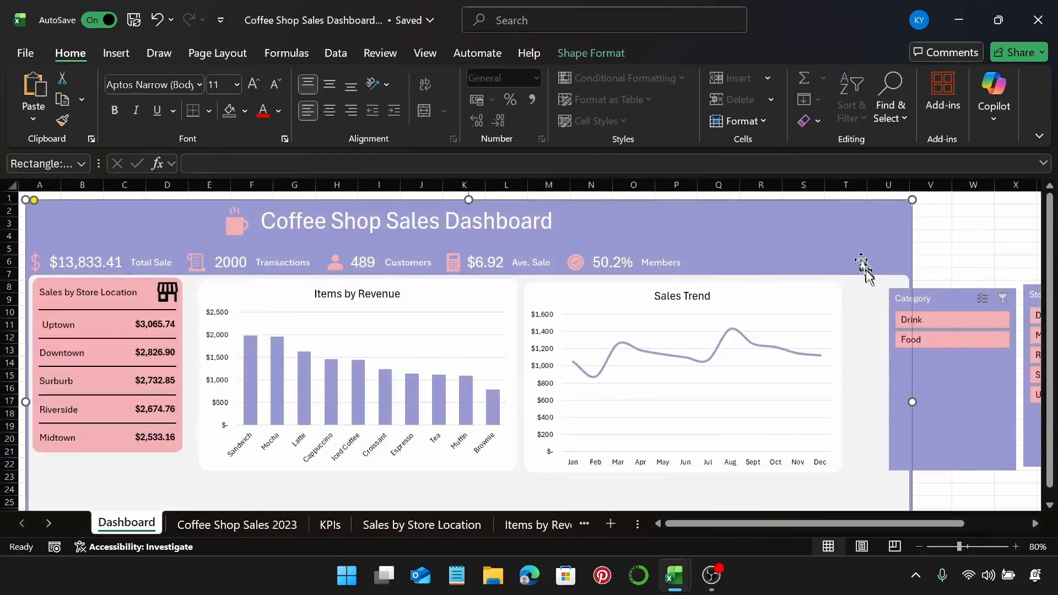
pyautogui.moveTo(743, 525); pyautogui.dragTo(807, 524)
pyautogui.click(799, 295)
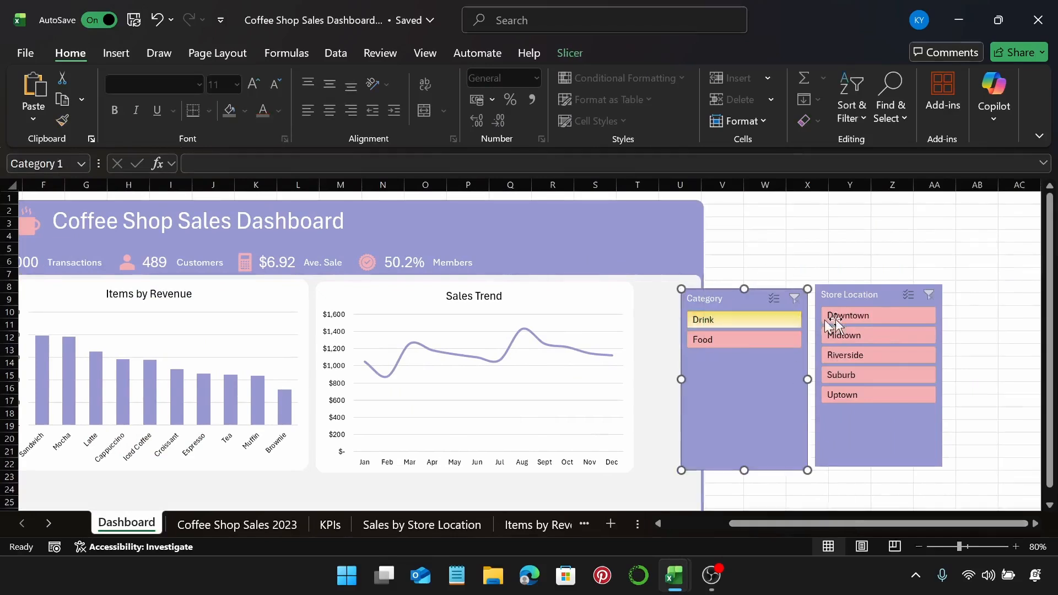
pyautogui.keyDown('ctrl'); pyautogui.click(877, 297); pyautogui.keyUp('ctrl')
pyautogui.moveTo(854, 303); pyautogui.dragTo(967, 218)
pyautogui.click(717, 310)
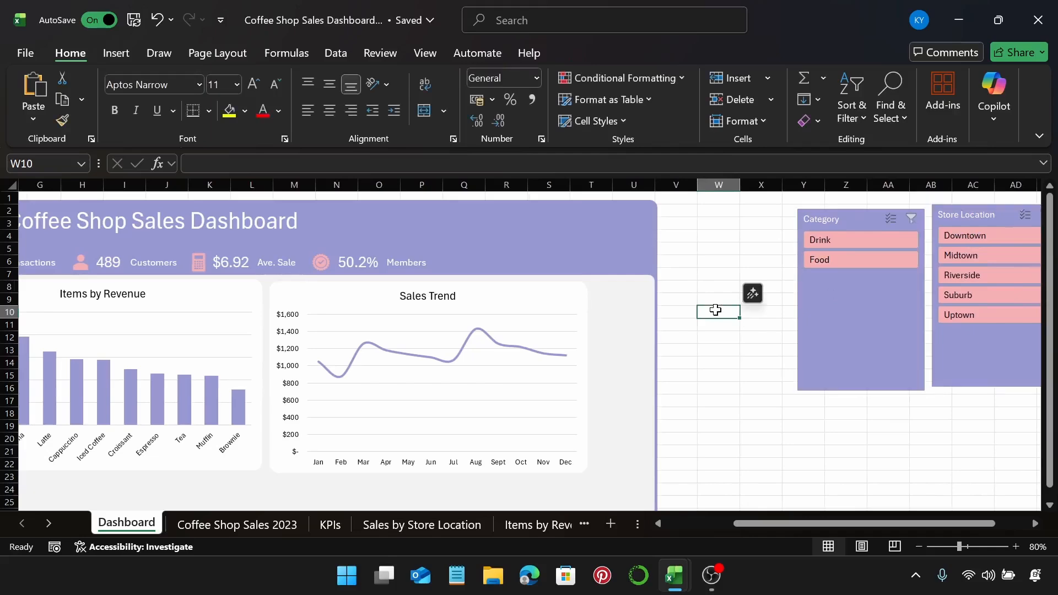
pyautogui.hotkey('ctrl', 'v')
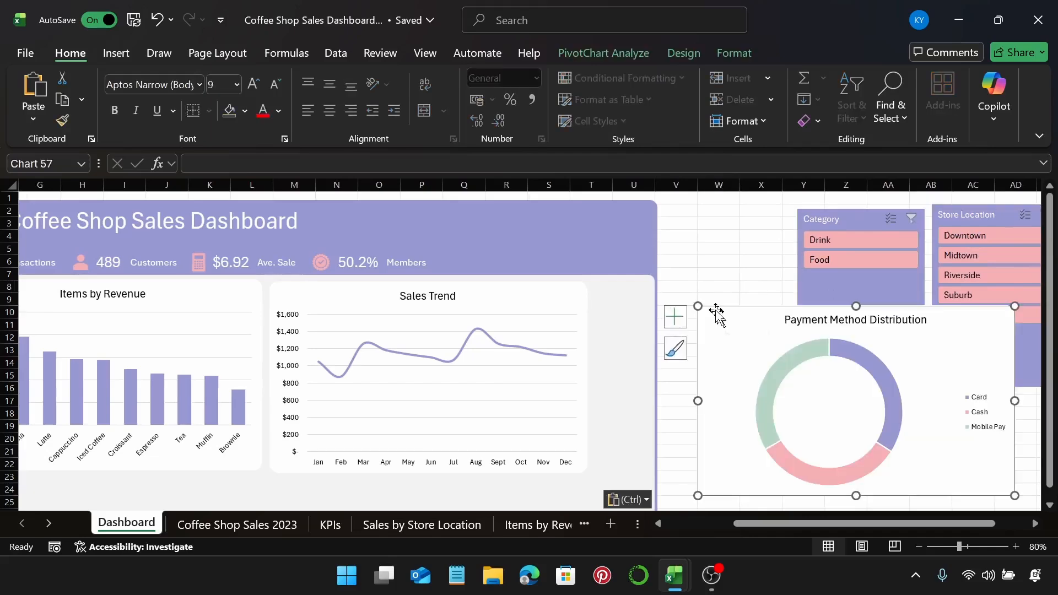
# Copy the Hourly Sales Trend chart from the Sales by Time of Day sheet.
pyautogui.click(49, 523)
pyautogui.click(49, 523)
pyautogui.click(49, 524)
pyautogui.click(48, 523)
pyautogui.click(48, 524)
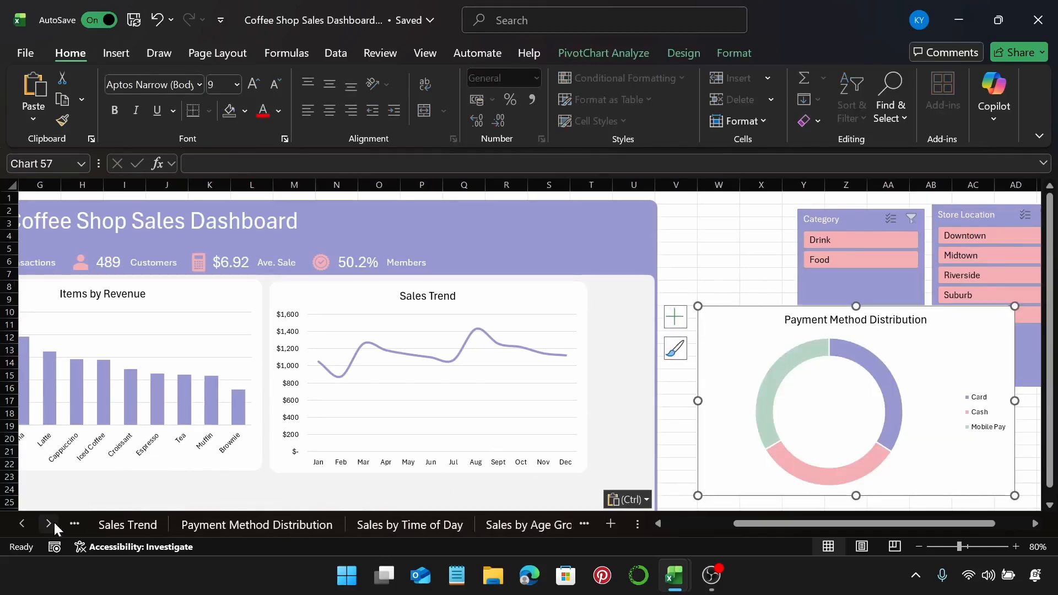
pyautogui.click(362, 528)
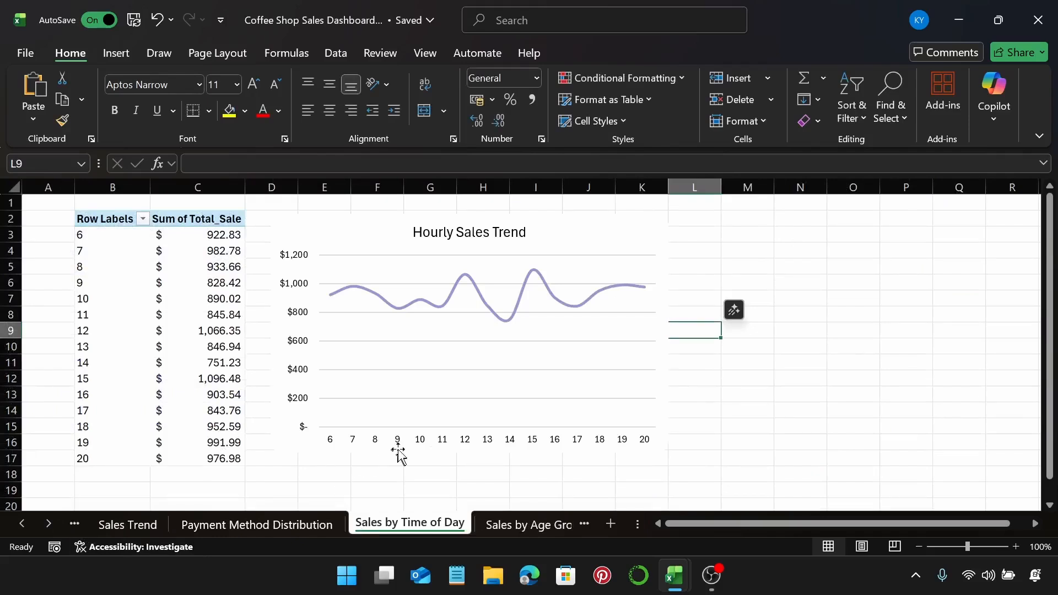
pyautogui.click(593, 248)
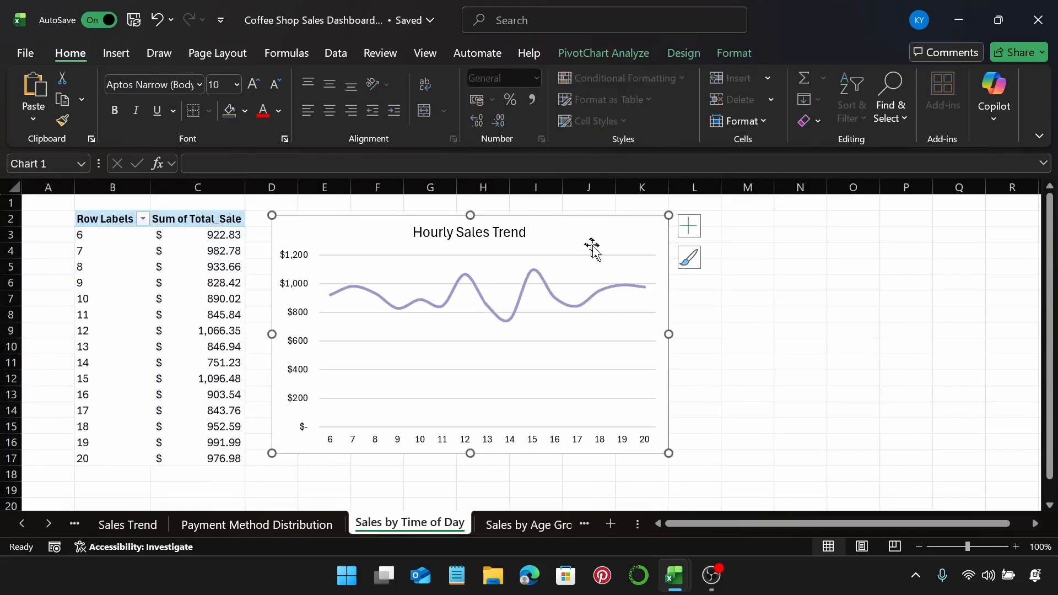
# Return to the Dashboard sheet and paste the Hourly Sales Trend chart at cell B34, below the dashboard background.
pyautogui.click(23, 523)
pyautogui.click(22, 523)
pyautogui.click(22, 524)
pyautogui.click(22, 524)
pyautogui.click(22, 524)
pyautogui.click(127, 520)
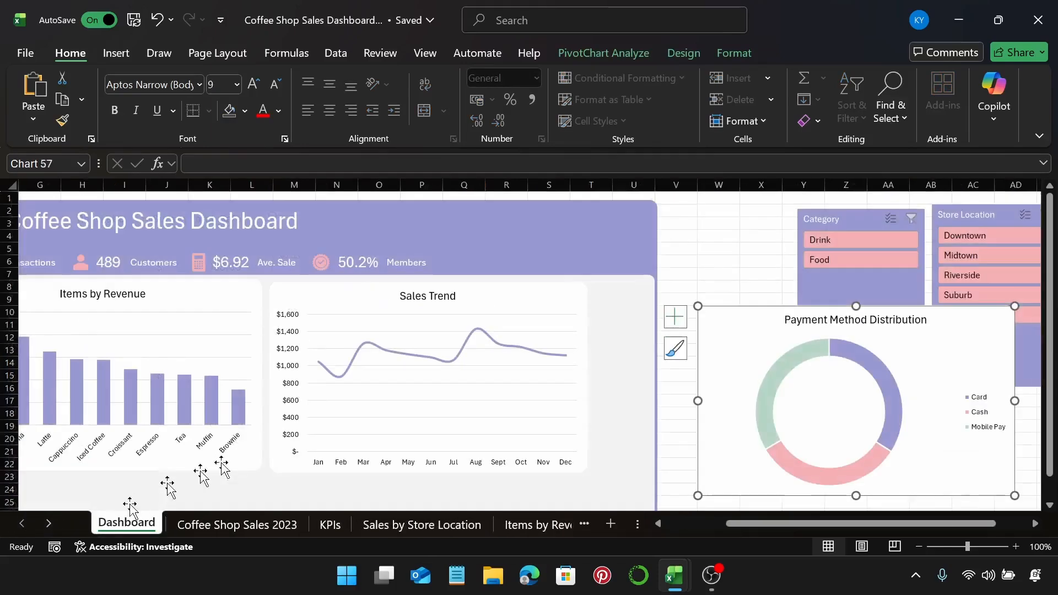
pyautogui.scroll(-4, 244, 453)
pyautogui.moveTo(754, 539); pyautogui.dragTo(699, 538)
pyautogui.click(95, 461)
pyautogui.hotkey('ctrl', 'v')
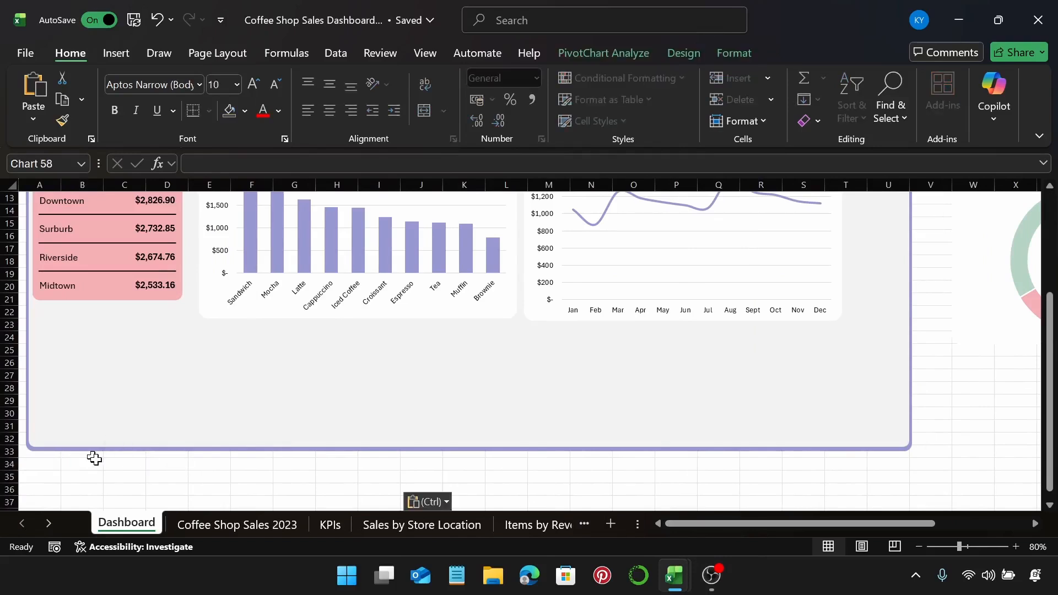
# Copy the column chart from the Sales by Age Group sheet.
pyautogui.click(48, 524)
pyautogui.click(48, 524)
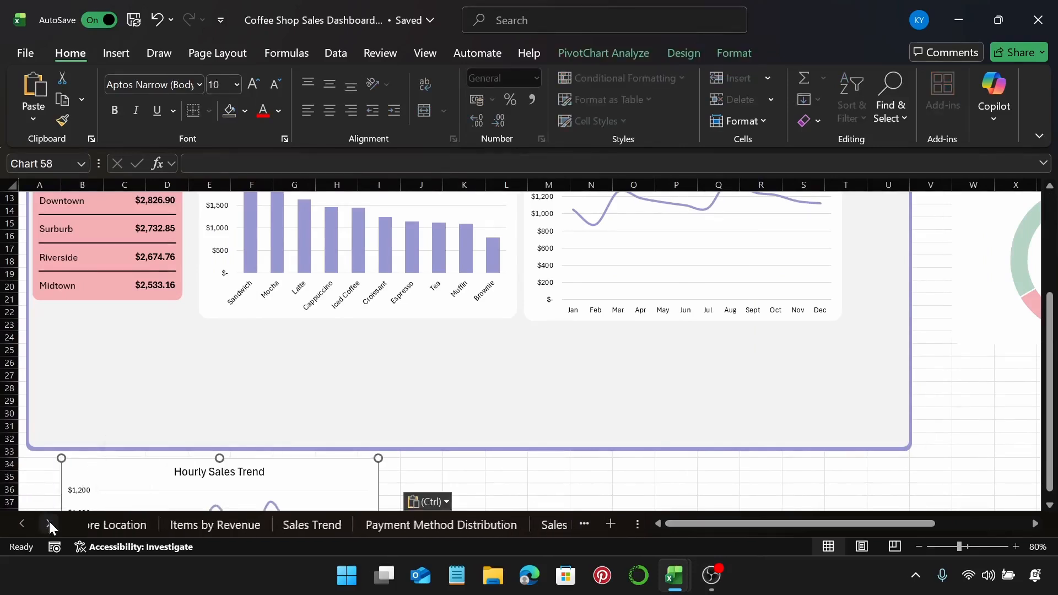
pyautogui.click(48, 523)
pyautogui.click(48, 524)
pyautogui.click(48, 524)
pyautogui.click(48, 524)
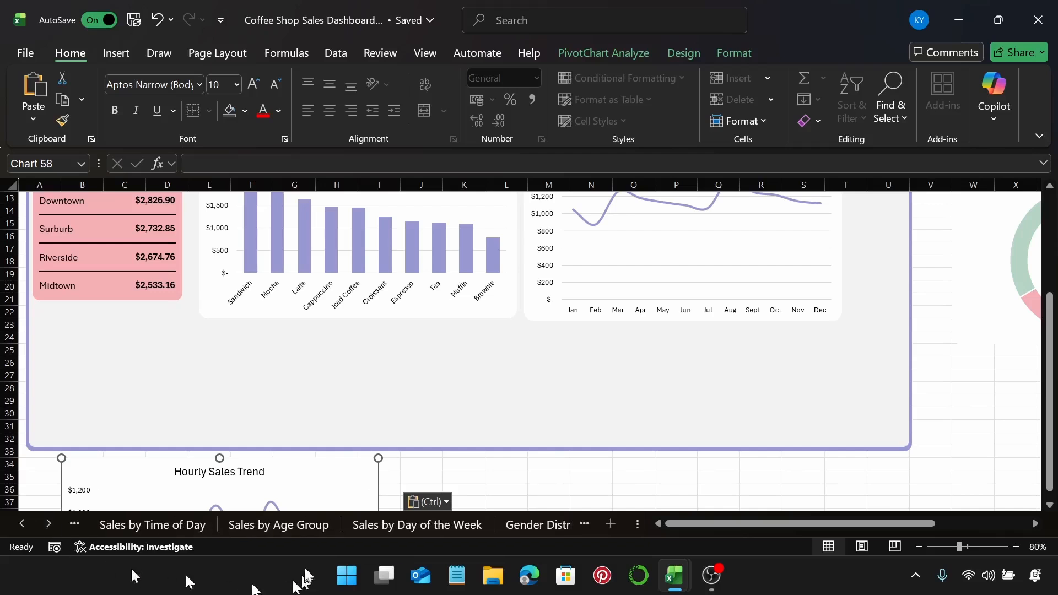
pyautogui.click(278, 525)
pyautogui.click(355, 223)
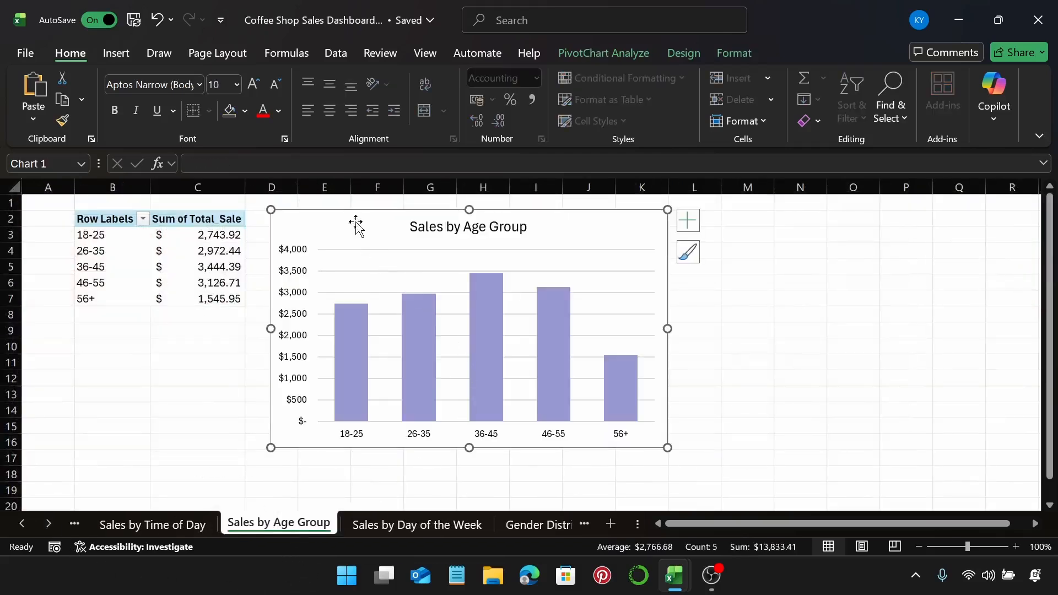
# Paste the Sales by Age Group chart on the Dashboard sheet at cell J34, beside the Hourly Sales Trend chart.
pyautogui.click(22, 523)
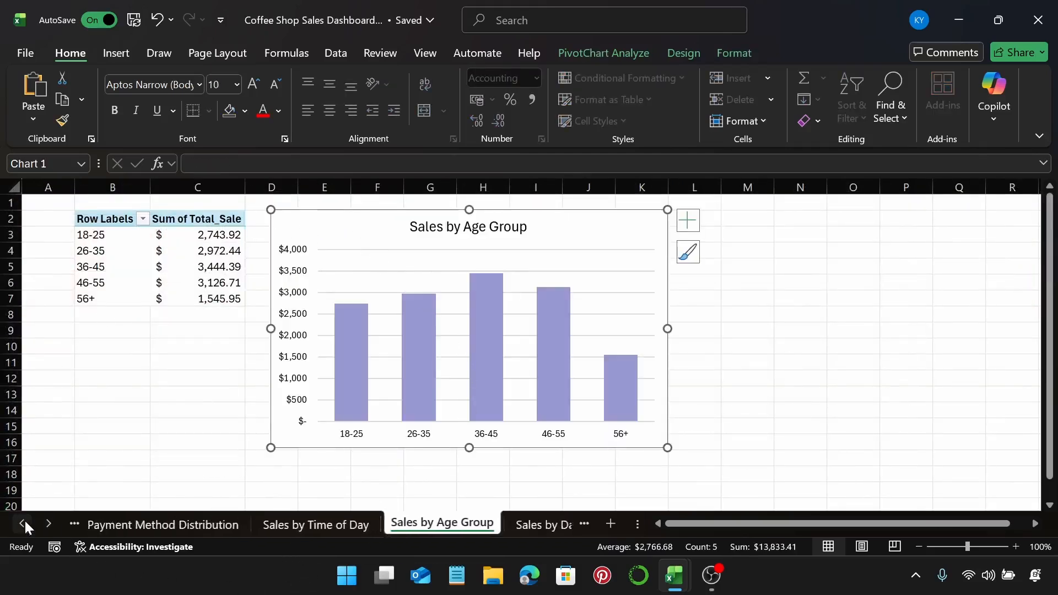
pyautogui.click(22, 524)
pyautogui.click(23, 524)
pyautogui.click(22, 524)
pyautogui.click(22, 523)
pyautogui.click(113, 525)
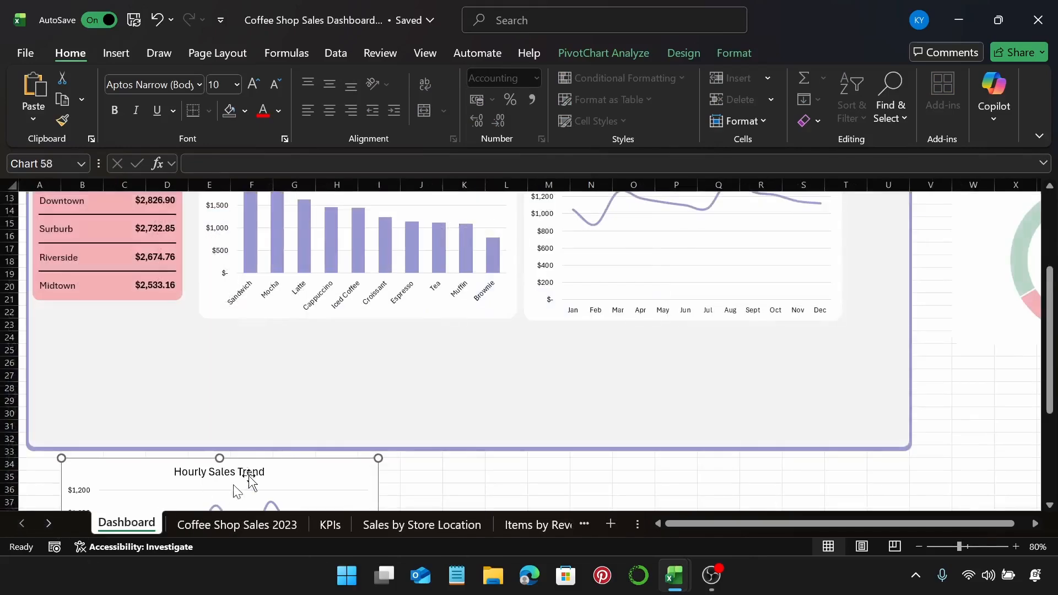
pyautogui.click(422, 468)
pyautogui.hotkey('ctrl', 'v')
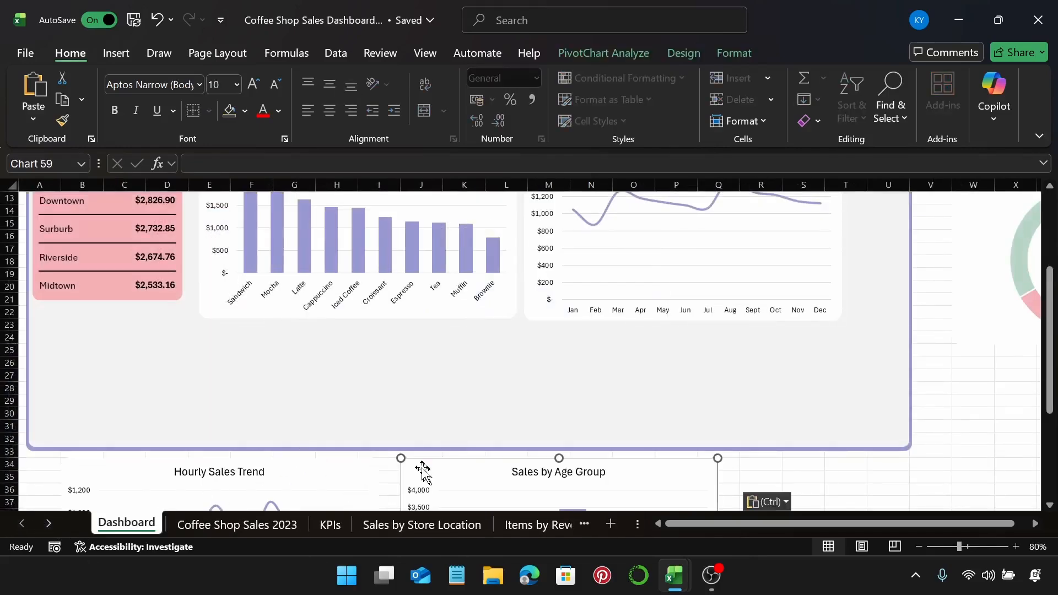
# Copy the clustered column chart from the Sales by Day of the Week sheet.
pyautogui.click(49, 523)
pyautogui.click(48, 523)
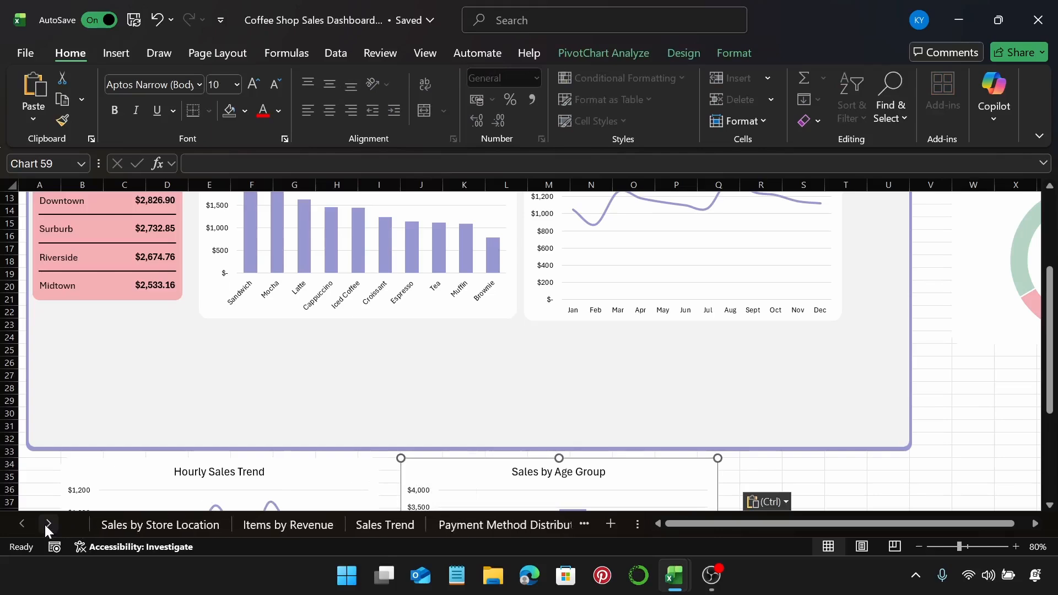
pyautogui.click(49, 524)
pyautogui.click(49, 523)
pyautogui.click(46, 525)
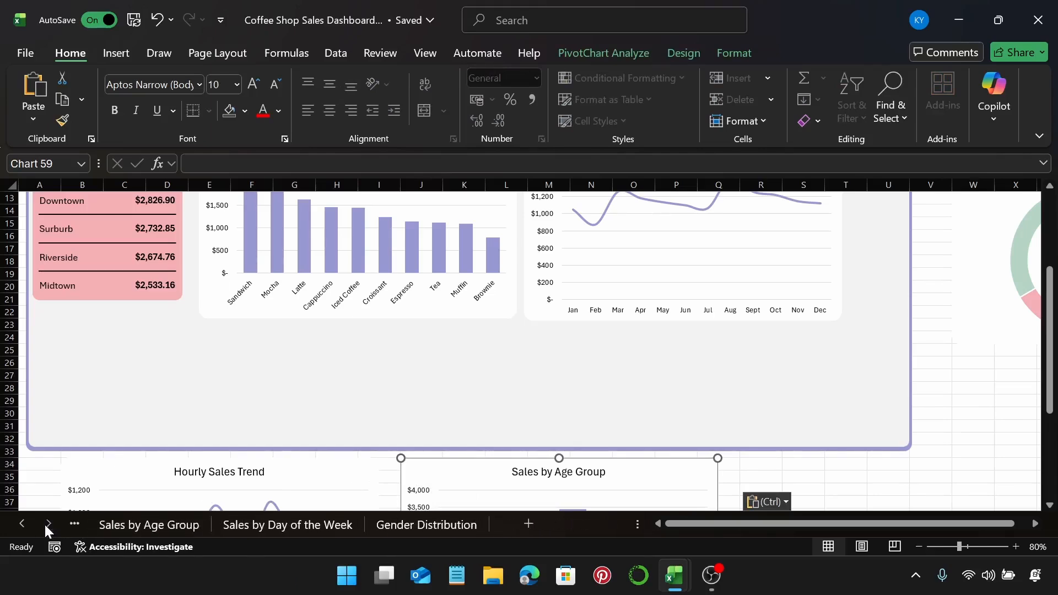
pyautogui.click(286, 523)
pyautogui.click(395, 222)
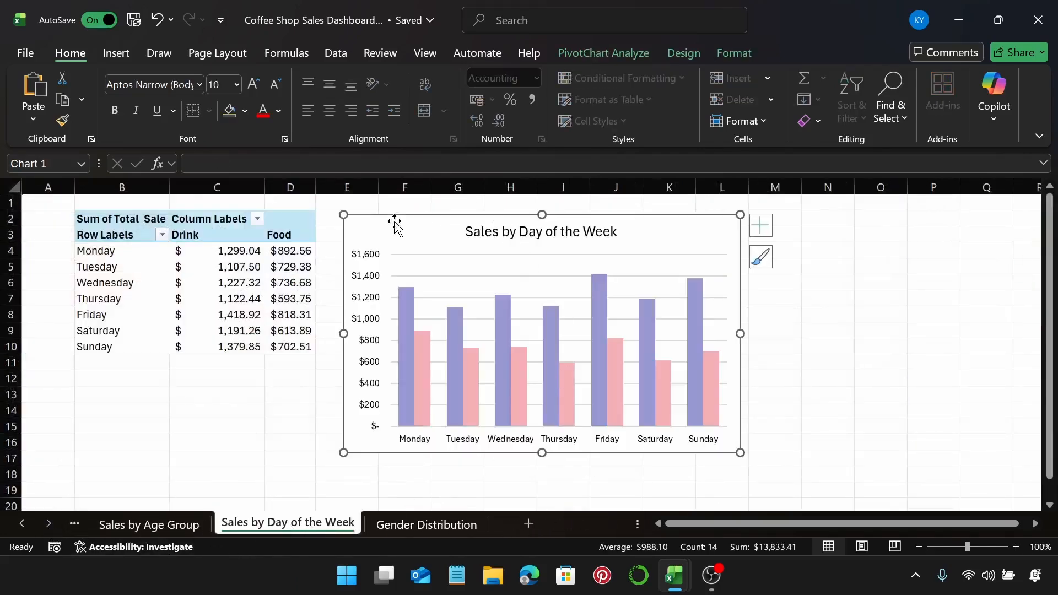
# Paste the Sales by Day of the Week chart on the Dashboard sheet at cell R34, beside the Sales by Age Group chart.
pyautogui.click(16, 524)
pyautogui.click(17, 524)
pyautogui.click(16, 524)
pyautogui.click(16, 523)
pyautogui.click(17, 523)
pyautogui.click(16, 523)
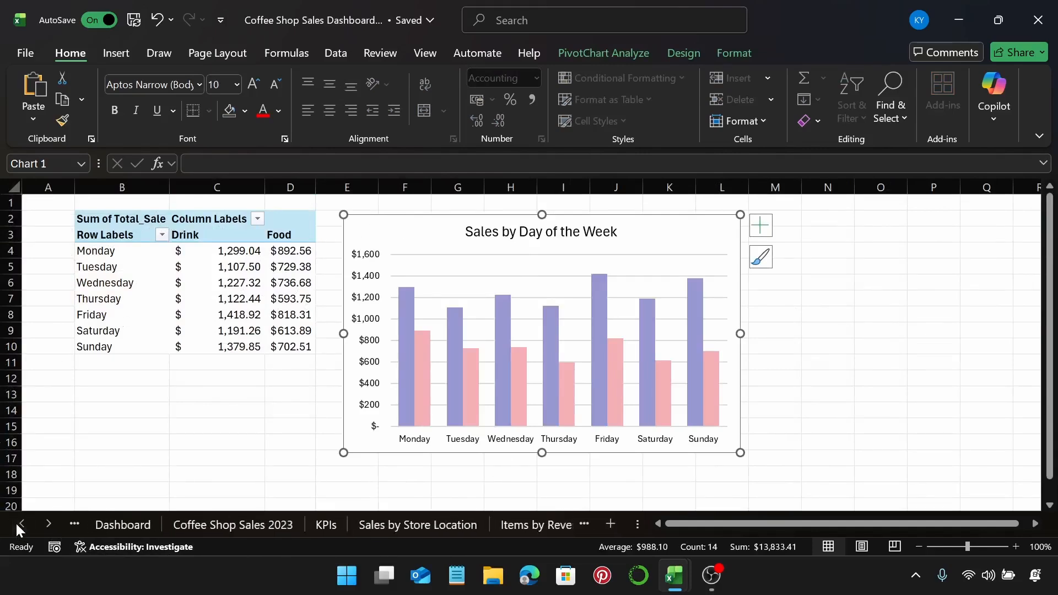
pyautogui.click(130, 524)
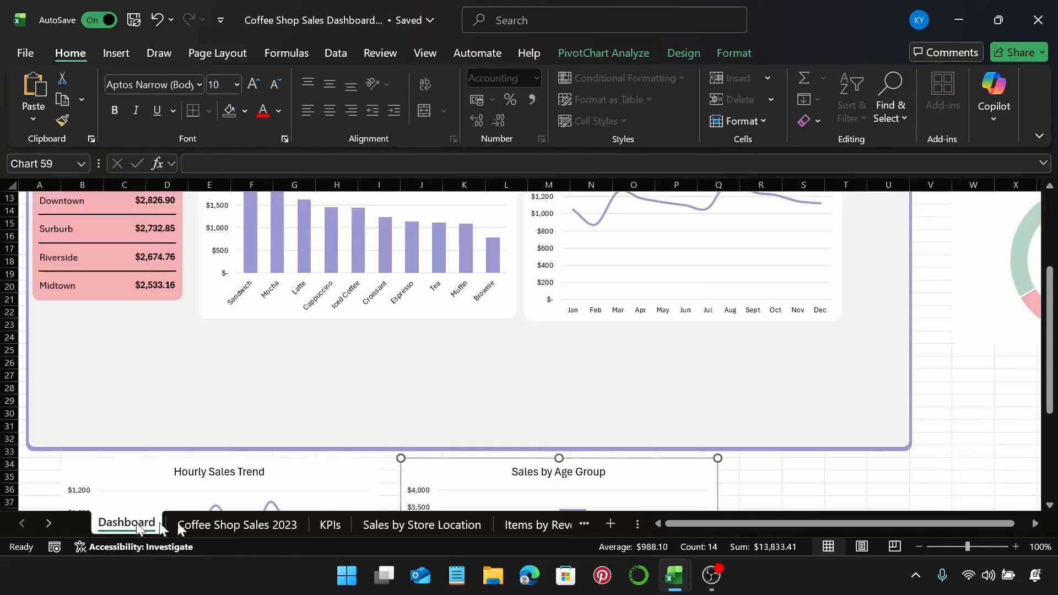
pyautogui.click(751, 467)
pyautogui.hotkey('ctrl', 'v')
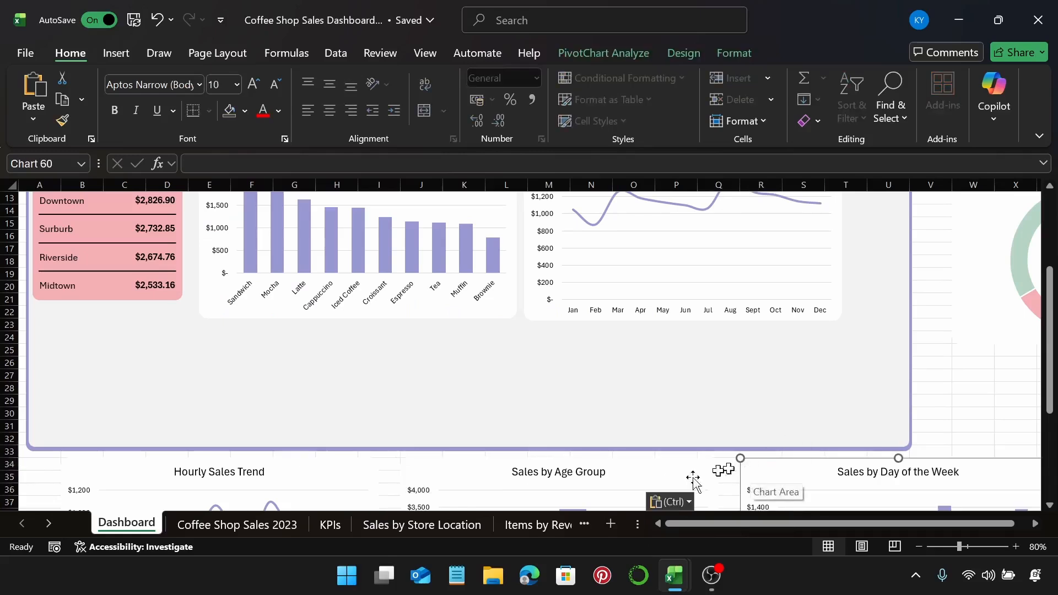
# Copy the doughnut chart from the Gender Distribution sheet.
pyautogui.click(55, 530)
pyautogui.click(54, 530)
pyautogui.click(55, 530)
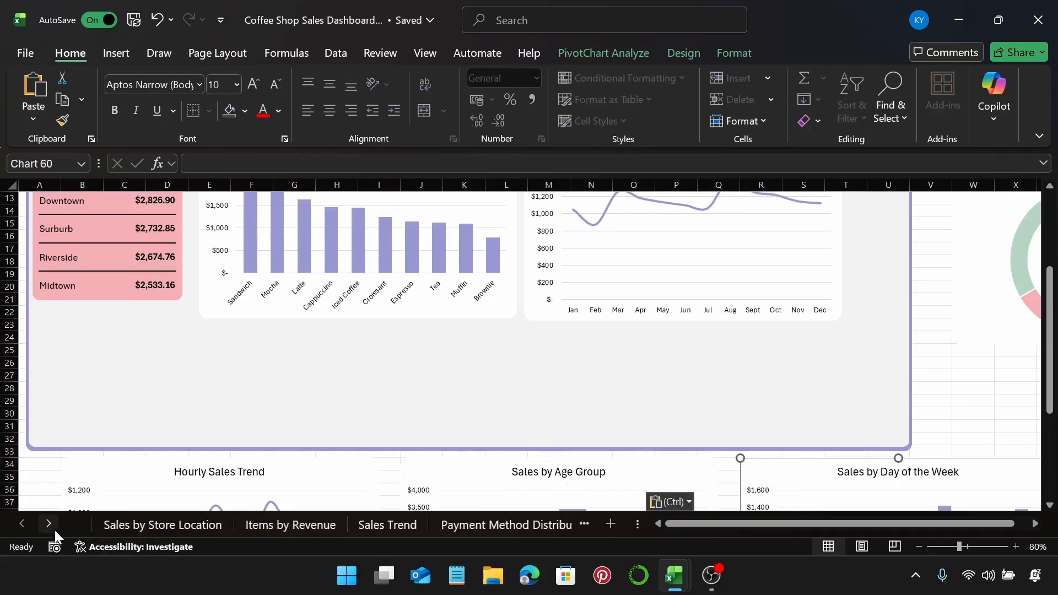
pyautogui.click(54, 530)
pyautogui.click(55, 530)
pyautogui.click(48, 523)
pyautogui.click(49, 524)
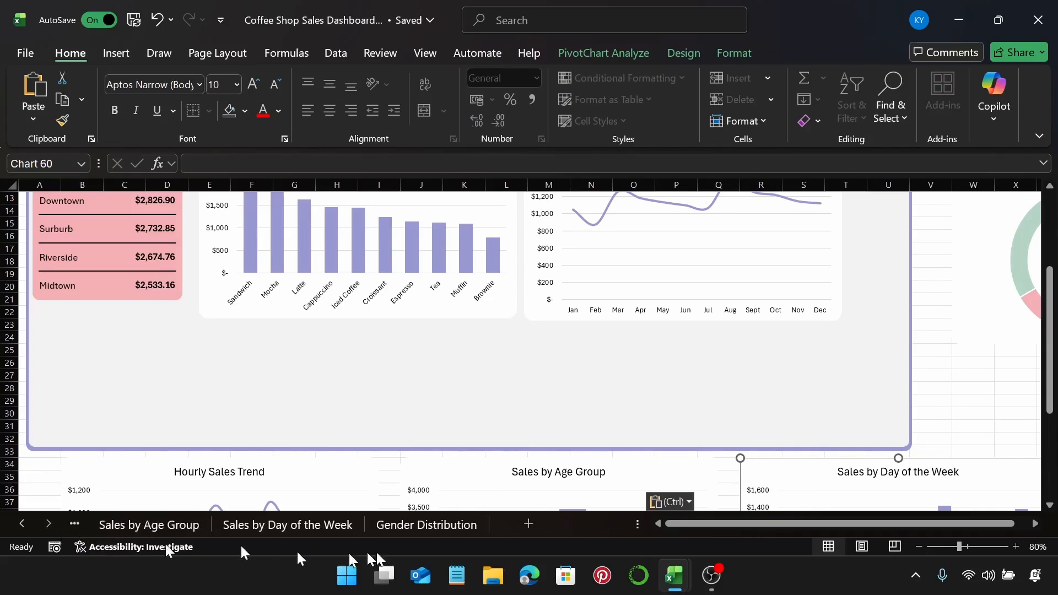
pyautogui.click(425, 525)
pyautogui.click(312, 259)
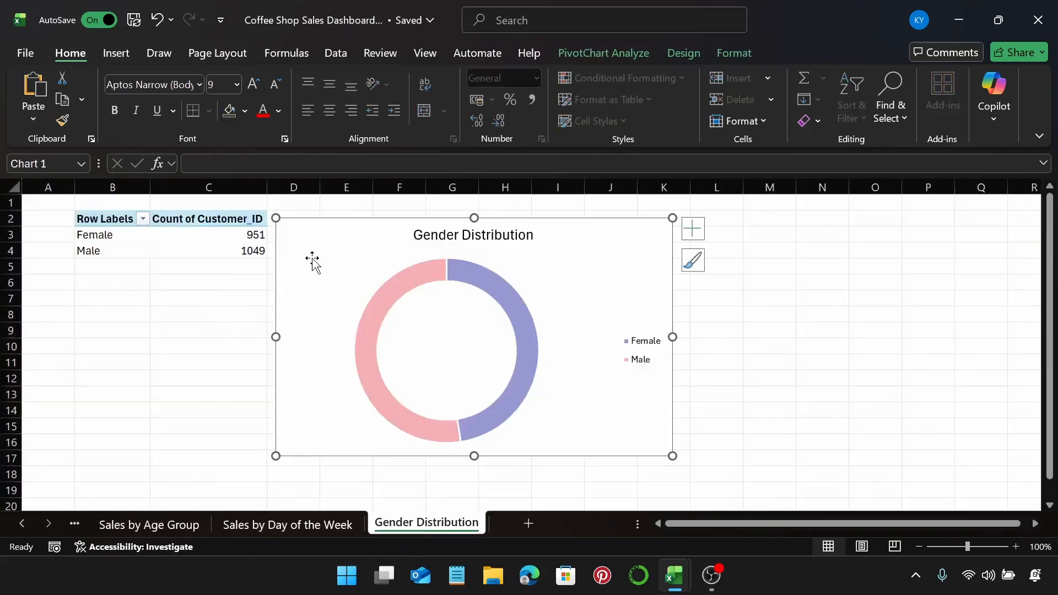
# Paste the Gender Distribution chart on the Dashboard sheet at cell X32, outside the dashboard background.
pyautogui.click(23, 524)
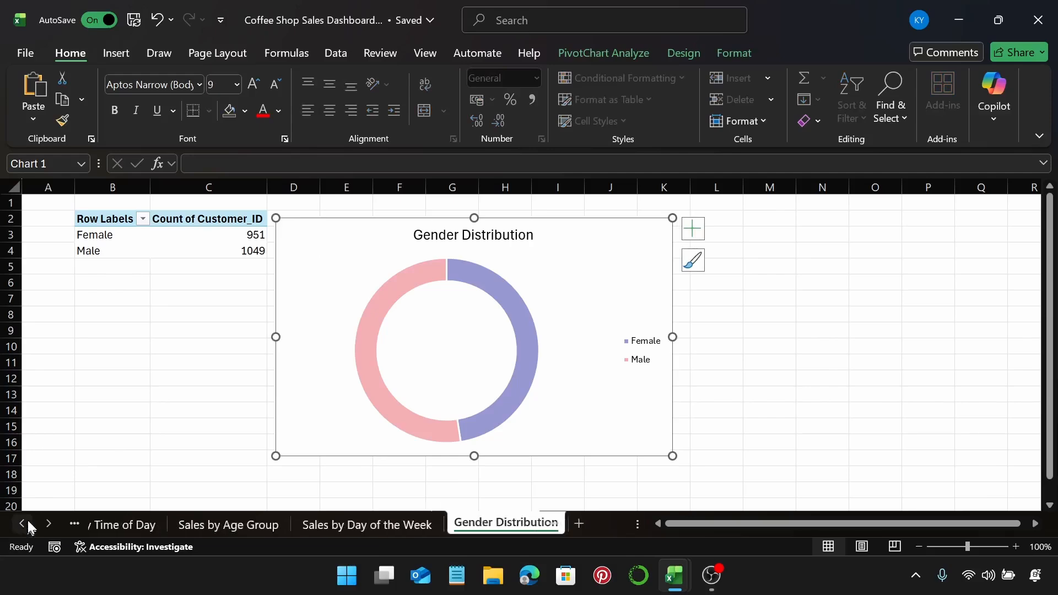
pyautogui.click(23, 524)
pyautogui.click(23, 524)
pyautogui.click(23, 523)
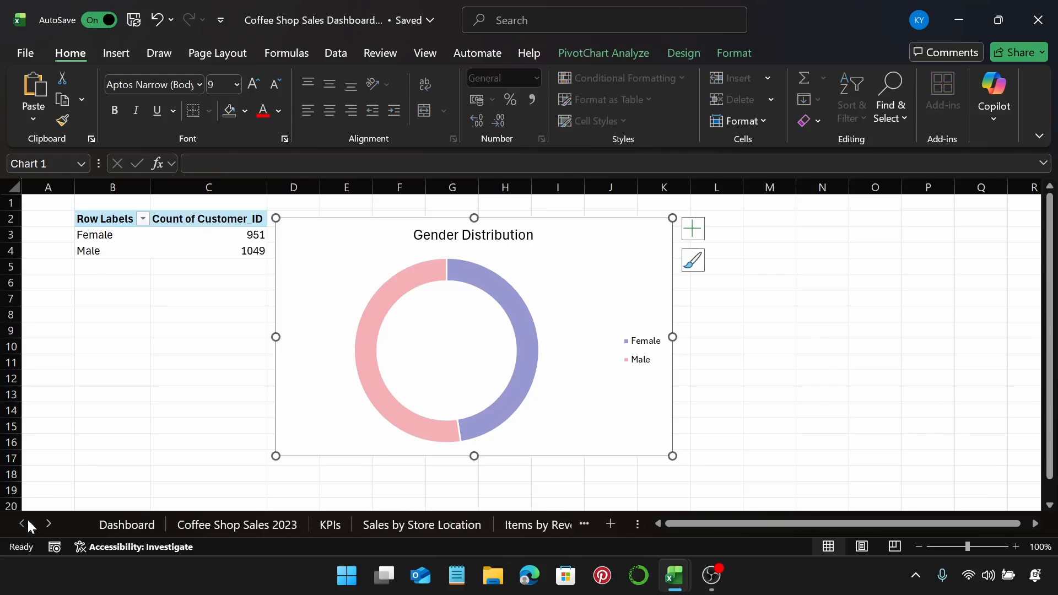
pyautogui.click(105, 527)
pyautogui.scroll(-3, 638, 405)
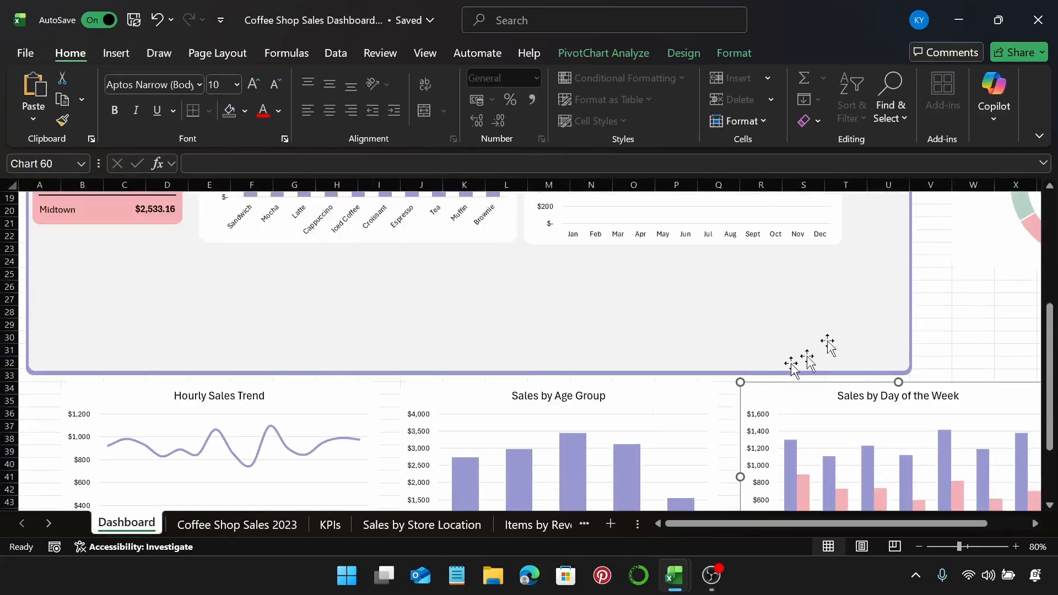
pyautogui.click(1001, 362)
pyautogui.hotkey('ctrl', 'v')
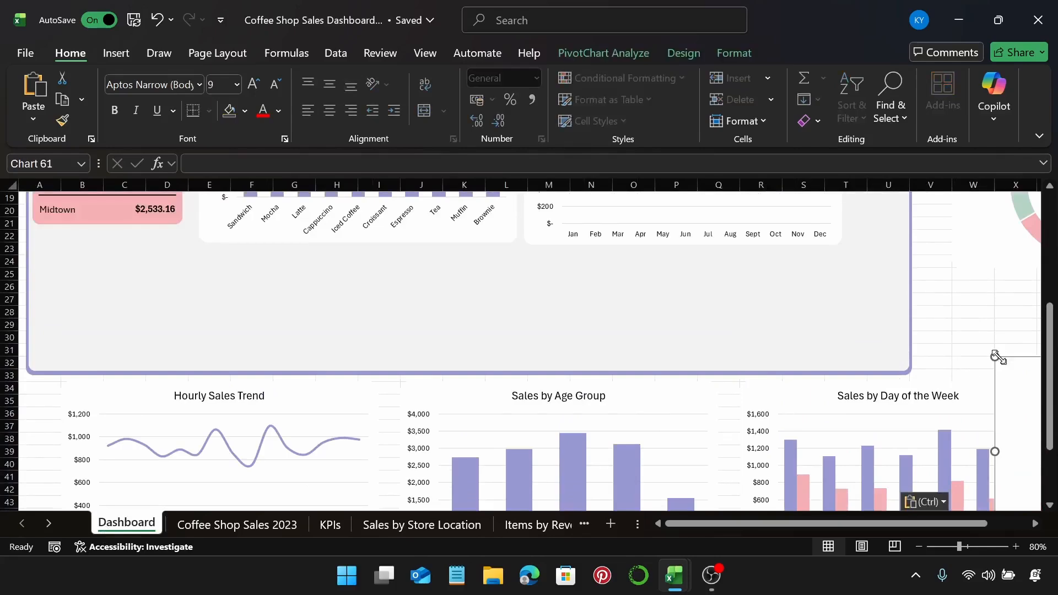
# Narrow the Items by Revenue chart by about a third, then move the Sales Trend chart next to it and narrow that chart similarly.
pyautogui.scroll(5, 523, 464)
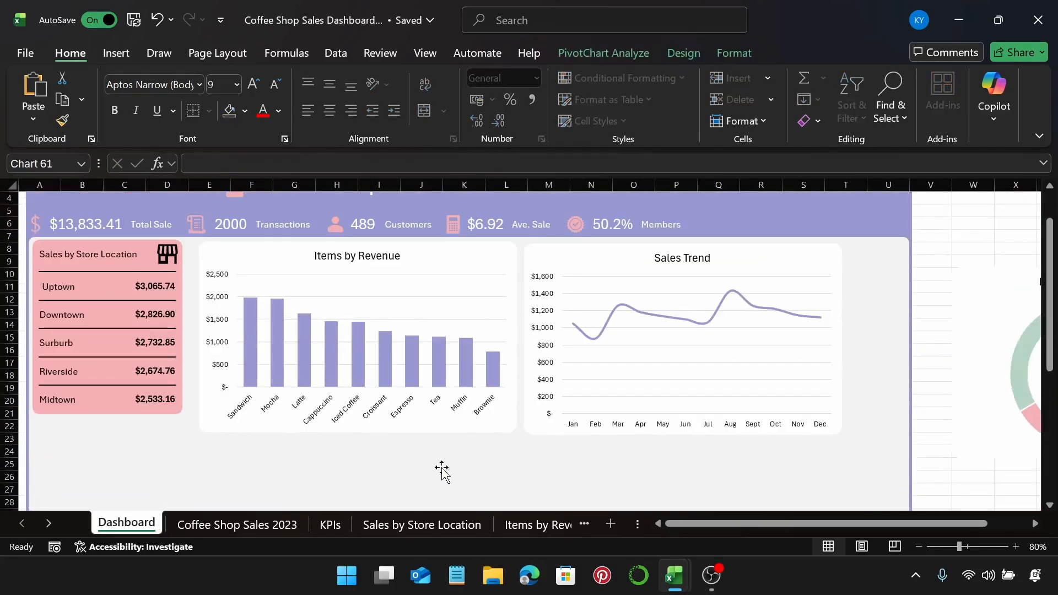
pyautogui.click(449, 267)
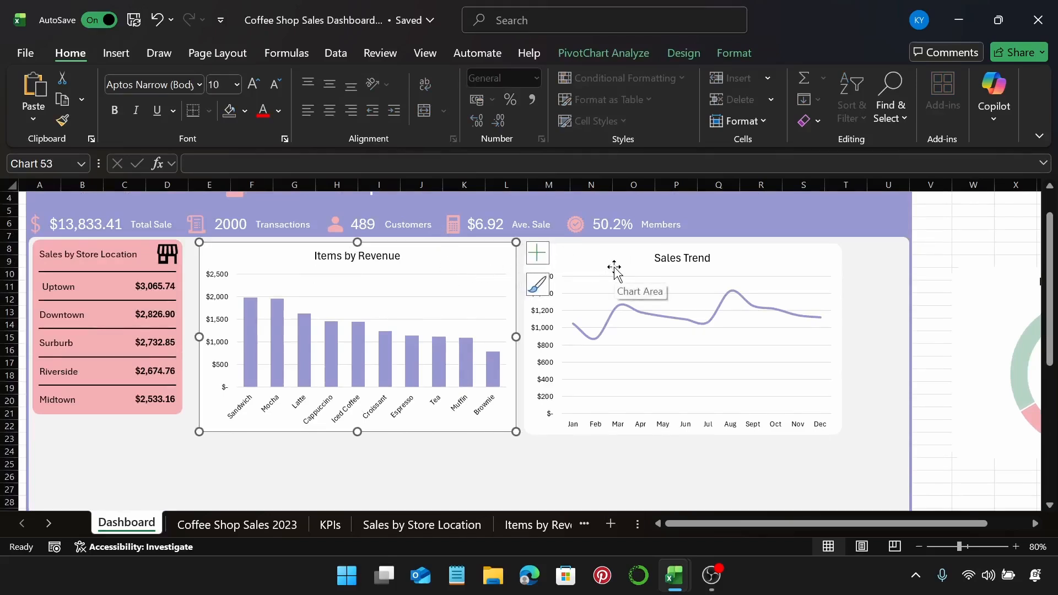
pyautogui.moveTo(508, 334); pyautogui.dragTo(406, 334)
pyautogui.moveTo(587, 259); pyautogui.dragTo(492, 263)
pyautogui.moveTo(747, 343); pyautogui.dragTo(646, 343)
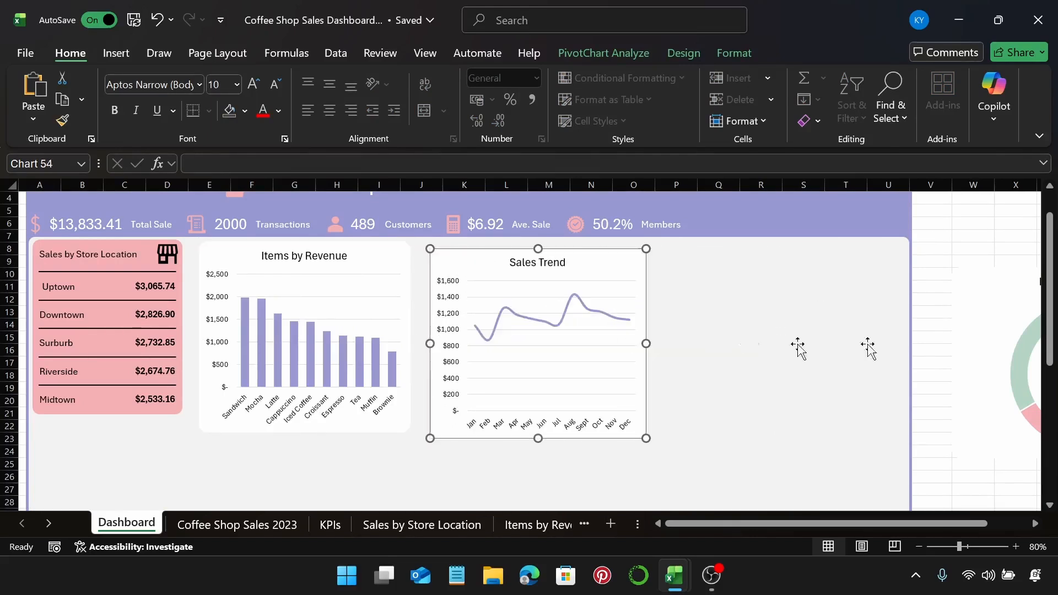
# Move the Payment Method Distribution chart beside the Sales Trend chart, and set the height of all three upper-row charts to 7 cm.
pyautogui.click(994, 302)
pyautogui.moveTo(997, 297); pyautogui.dragTo(716, 298)
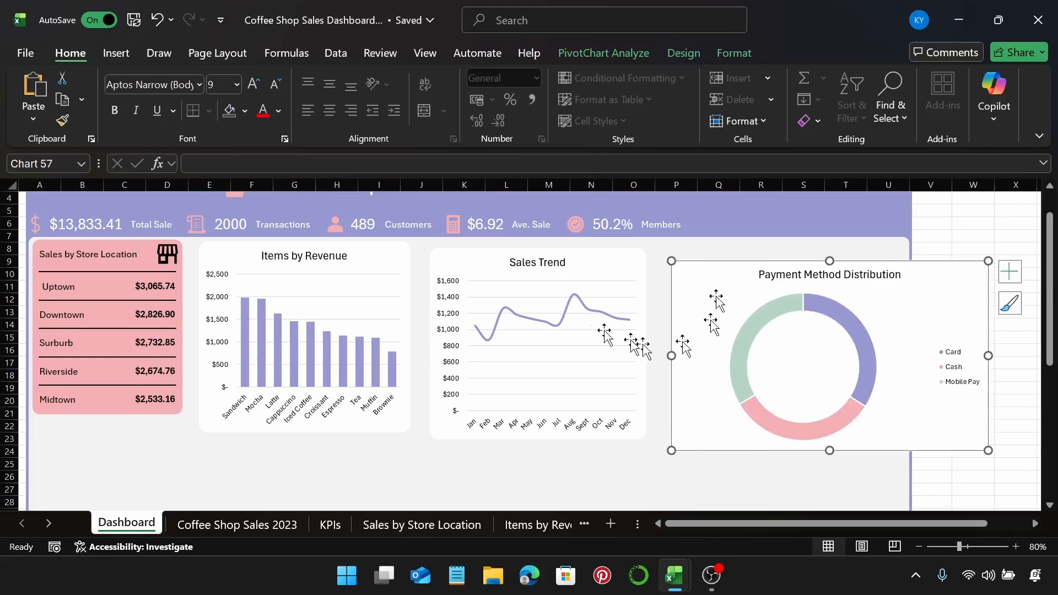
pyautogui.keyDown('ctrl'); pyautogui.click(581, 271); pyautogui.keyUp('ctrl')
pyautogui.keyDown('ctrl'); pyautogui.click(387, 259); pyautogui.keyUp('ctrl')
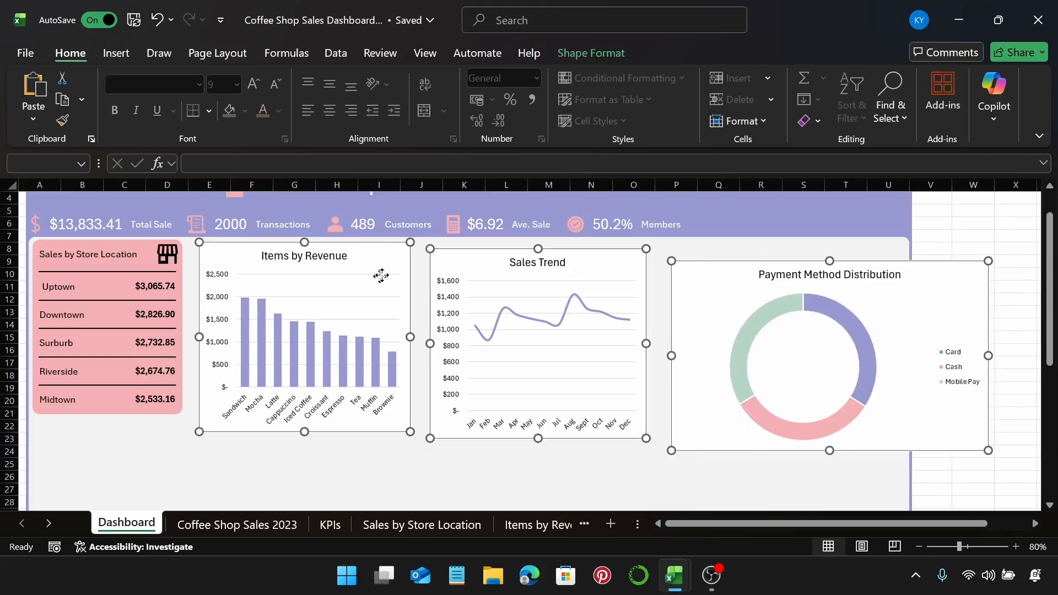
pyautogui.click(591, 53)
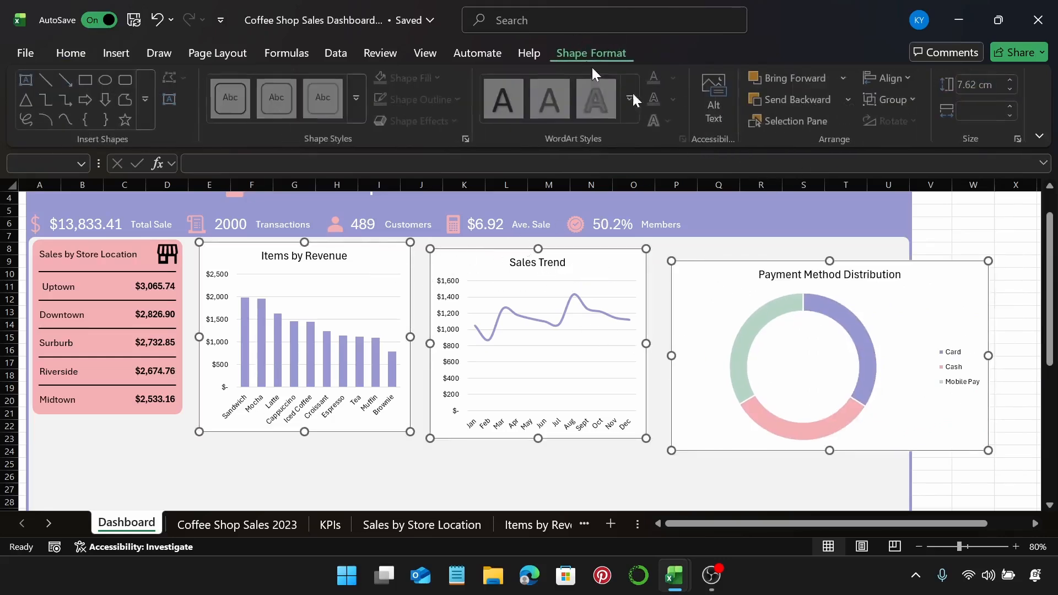
pyautogui.click(980, 84)
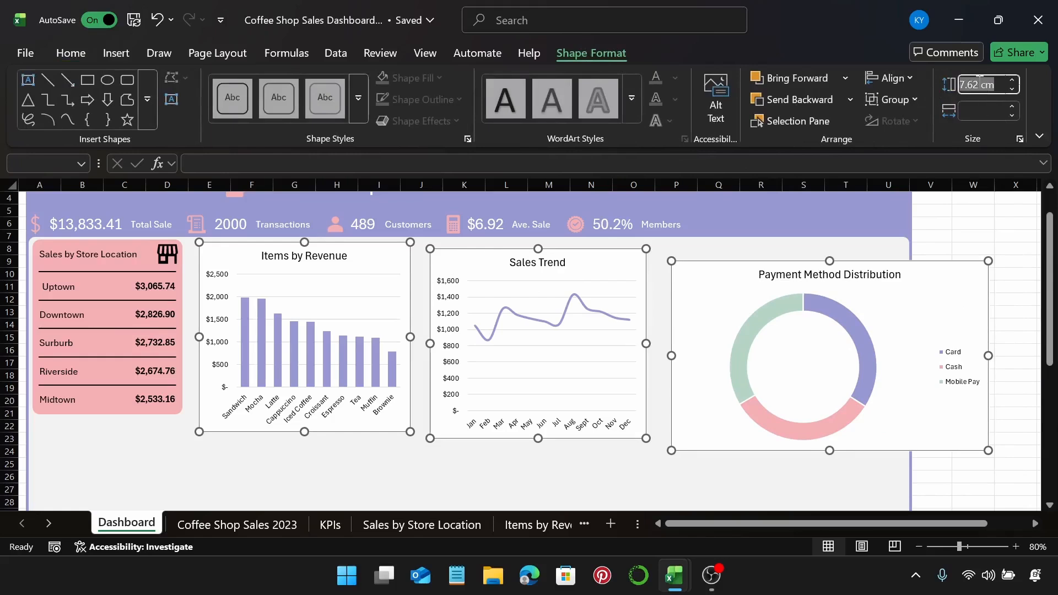
pyautogui.write('7 cm')
pyautogui.press('Return')
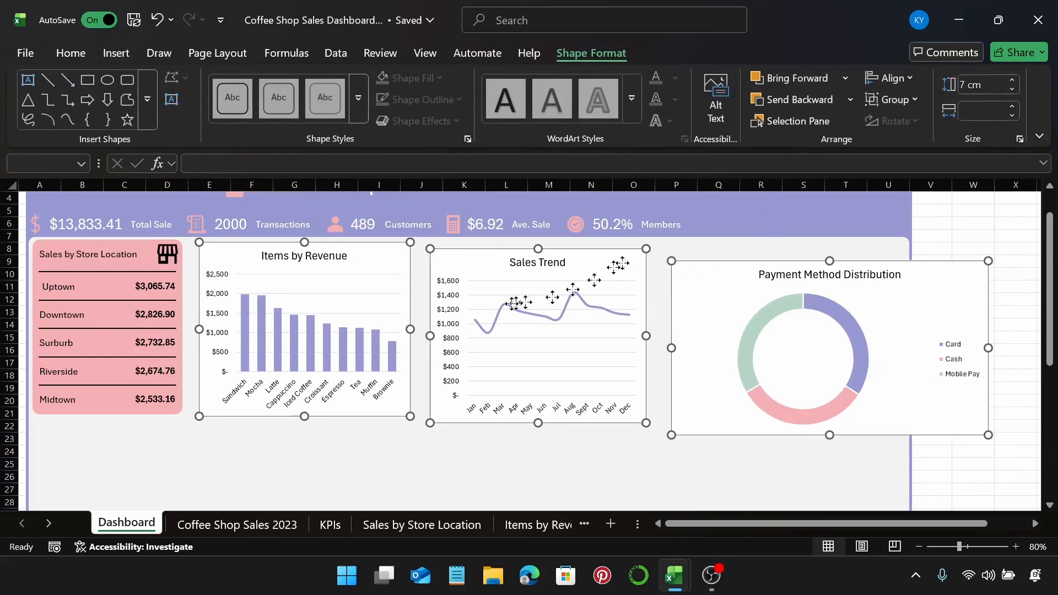
pyautogui.press('Escape')
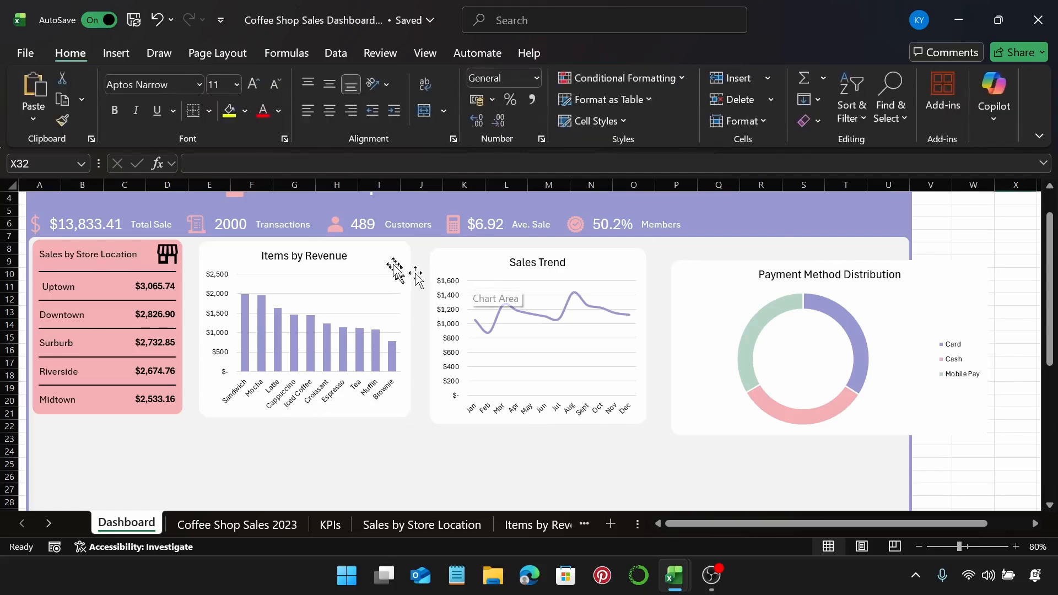
# Set the width of the Items by Revenue and Sales Trend charts to 10 cm.
pyautogui.click(394, 263)
pyautogui.keyDown('ctrl'); pyautogui.click(588, 269); pyautogui.keyUp('ctrl')
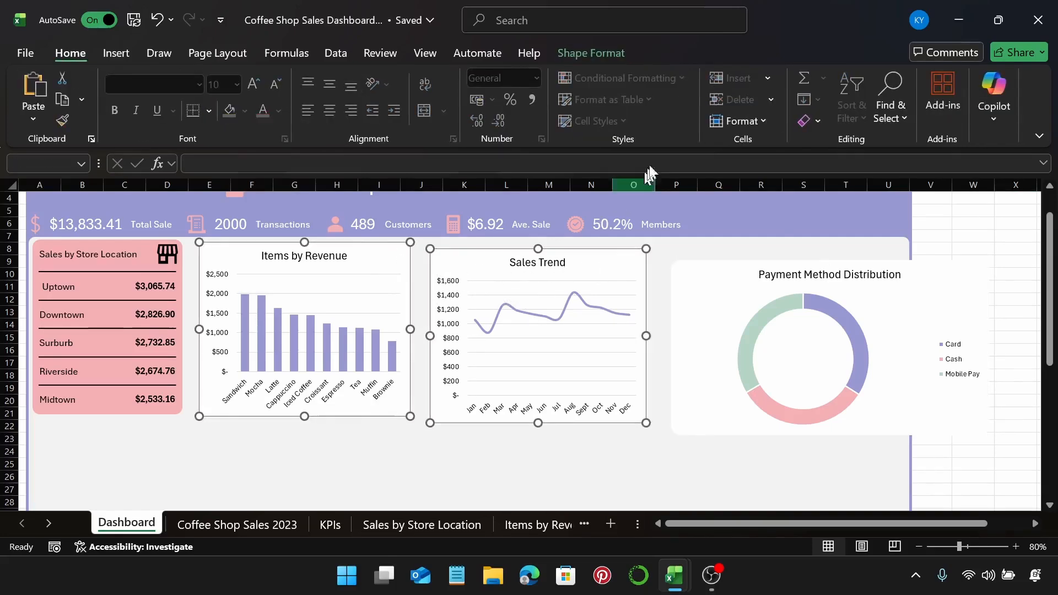
pyautogui.click(598, 55)
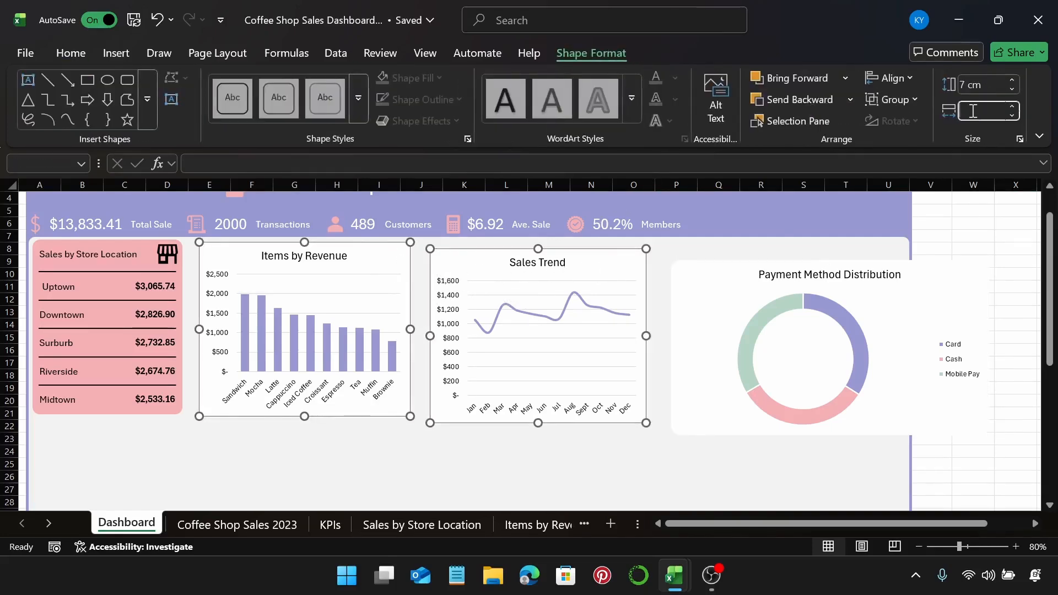
pyautogui.click(973, 111)
pyautogui.write('10')
pyautogui.press('Return')
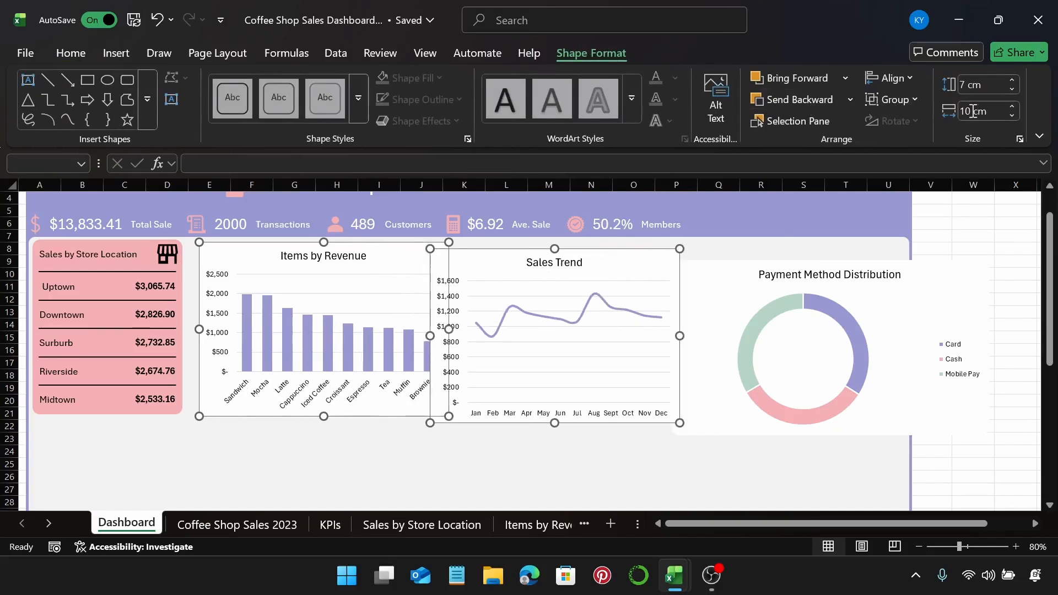
# Set the width of the Payment Method Distribution chart to 8.2 cm.
pyautogui.click(808, 281)
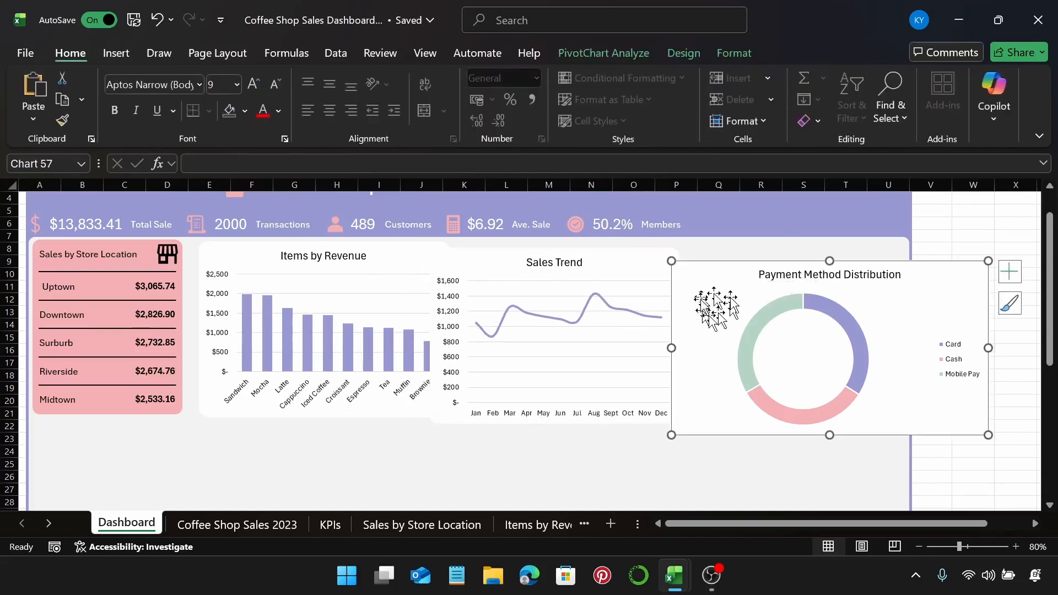
pyautogui.click(749, 54)
pyautogui.click(958, 111)
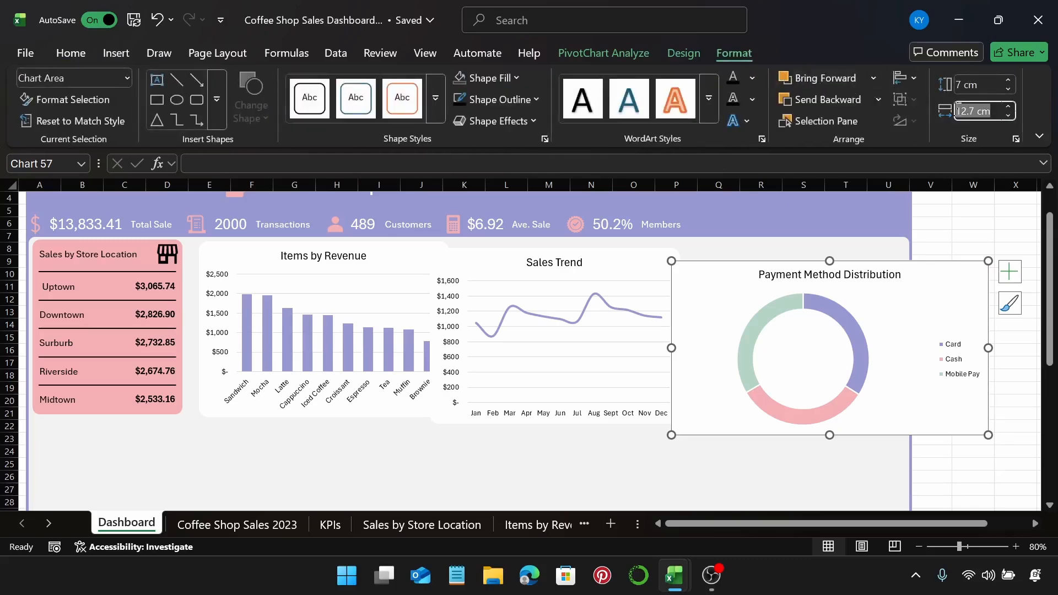
pyautogui.write('8.2')
pyautogui.press('Return')
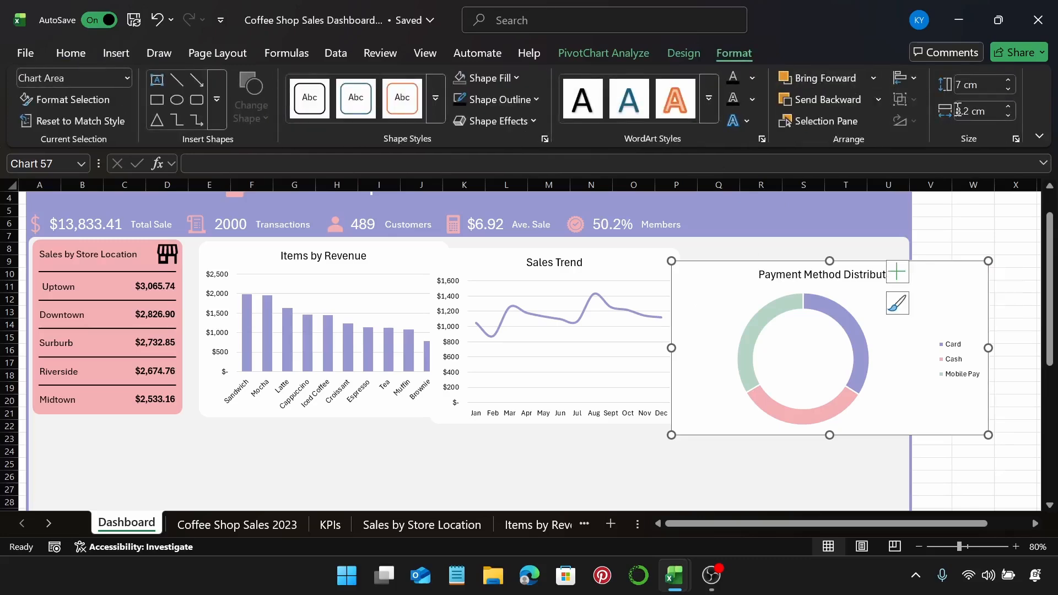
# Move the Payment Method Distribution chart towards the panel's upper right corner and shift Items by Revenue closer to the store location card.
pyautogui.click(403, 265)
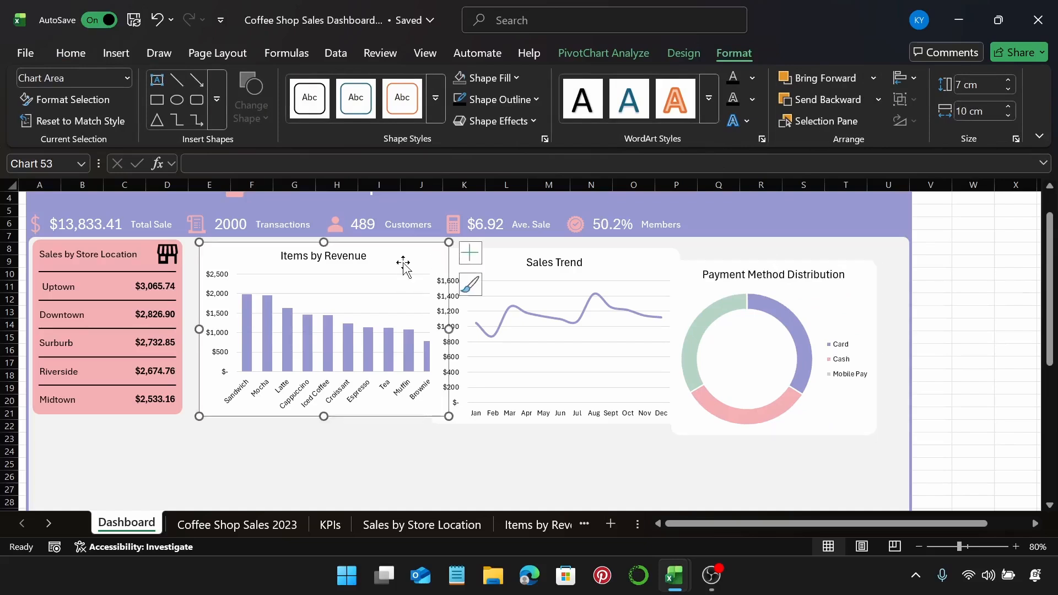
pyautogui.click(614, 277)
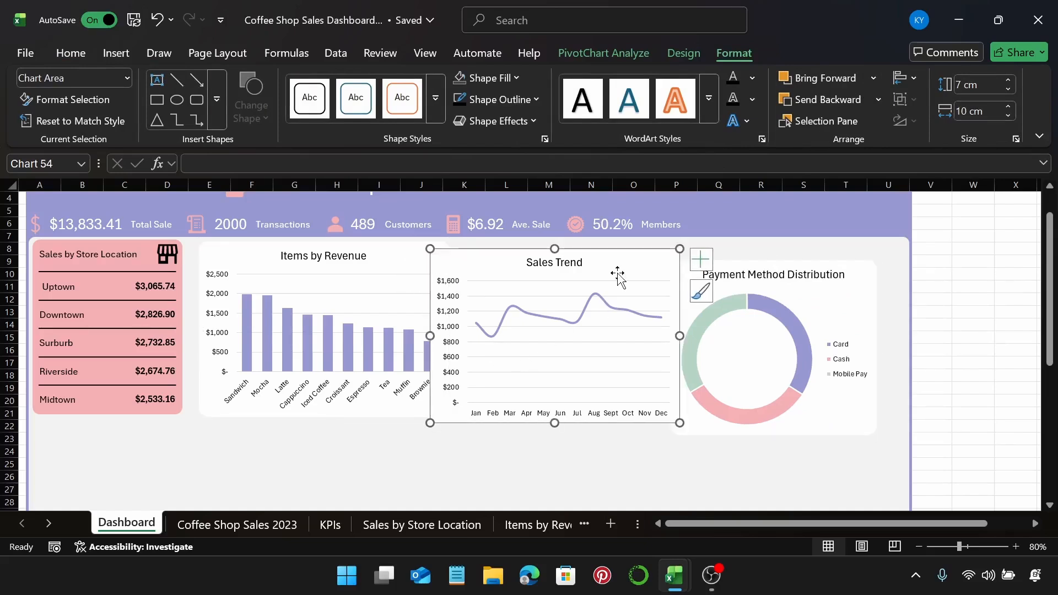
pyautogui.click(860, 294)
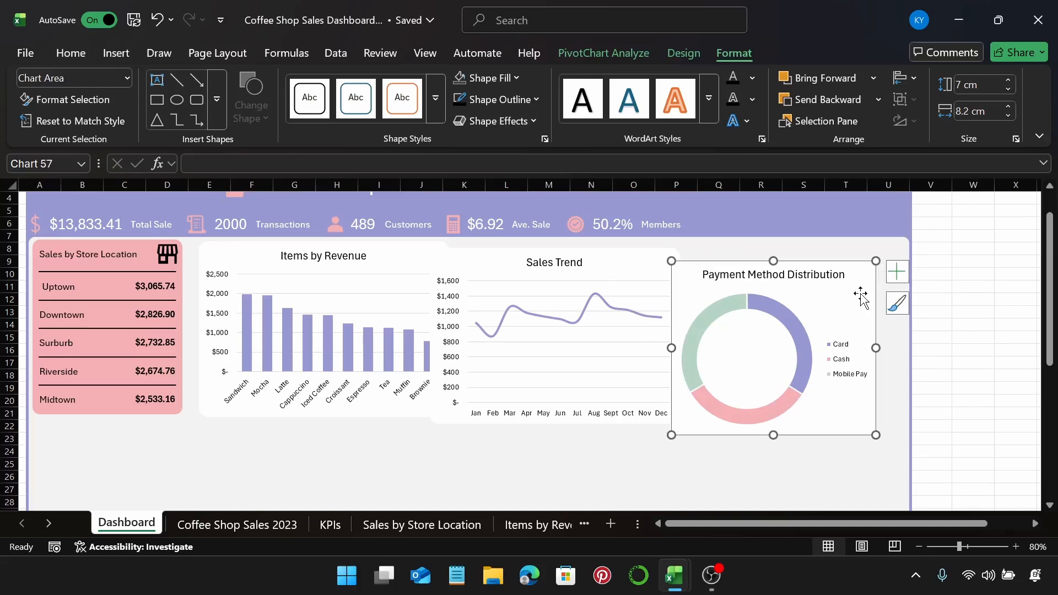
pyautogui.moveTo(864, 279); pyautogui.dragTo(887, 263)
pyautogui.click(223, 259)
pyautogui.moveTo(224, 259); pyautogui.dragTo(213, 259)
pyautogui.click(531, 269)
pyautogui.moveTo(531, 268); pyautogui.dragTo(537, 265)
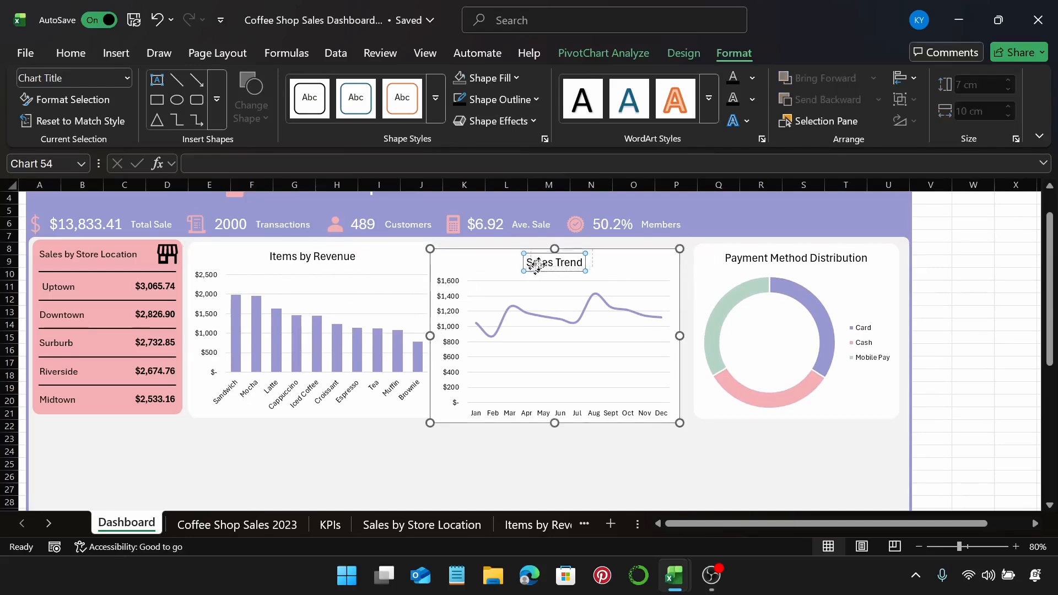
pyautogui.hotkey('ctrl', 'z')
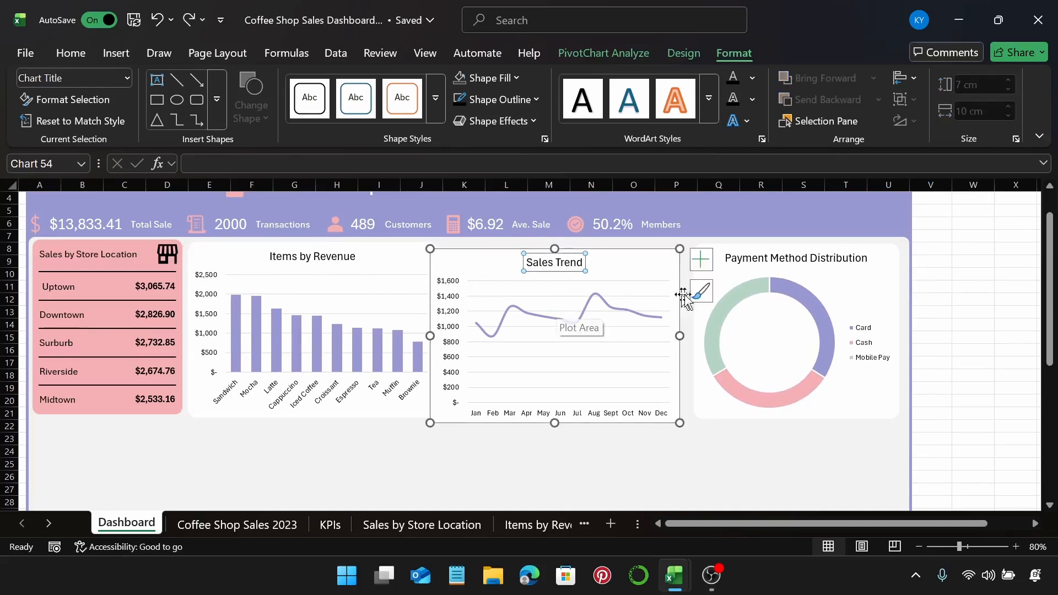
# Position the Payment Method Distribution chart close to the upper right corner of the dashboard panel.
pyautogui.moveTo(888, 280); pyautogui.dragTo(895, 263)
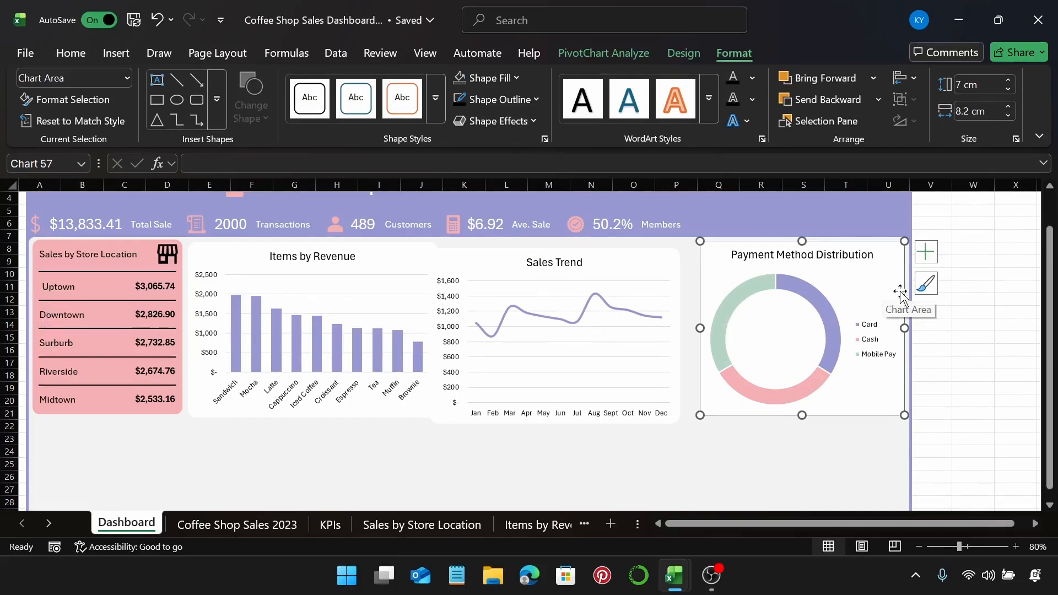
pyautogui.press('Right')
pyautogui.press('Right')
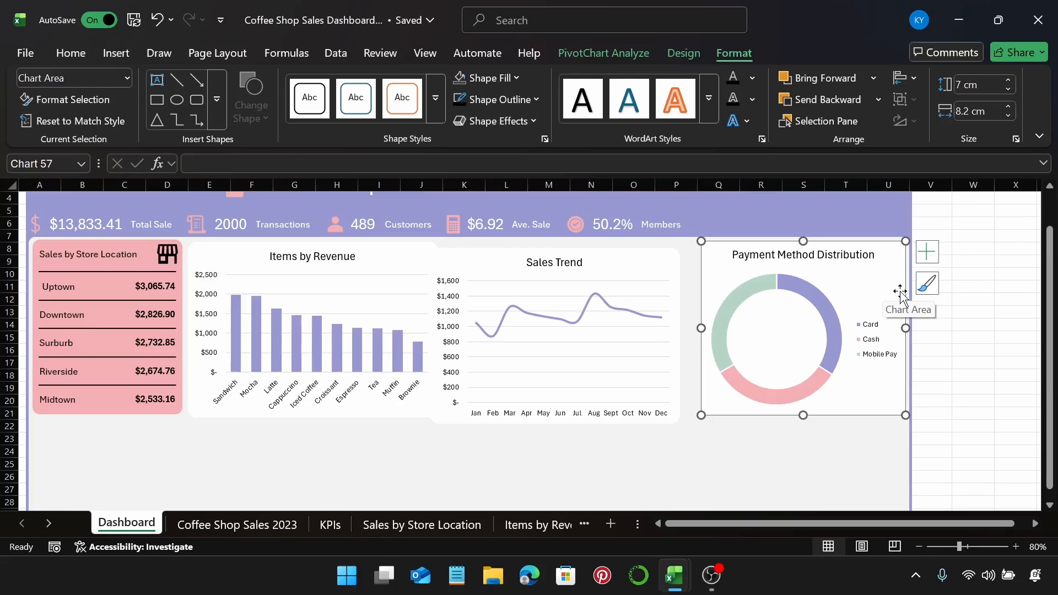
# Align the tops of the Sales by Store Location card and the Items by Revenue, Sales Trend and Payment Method Distribution charts.
pyautogui.keyDown('ctrl'); pyautogui.click(488, 265); pyautogui.keyUp('ctrl')
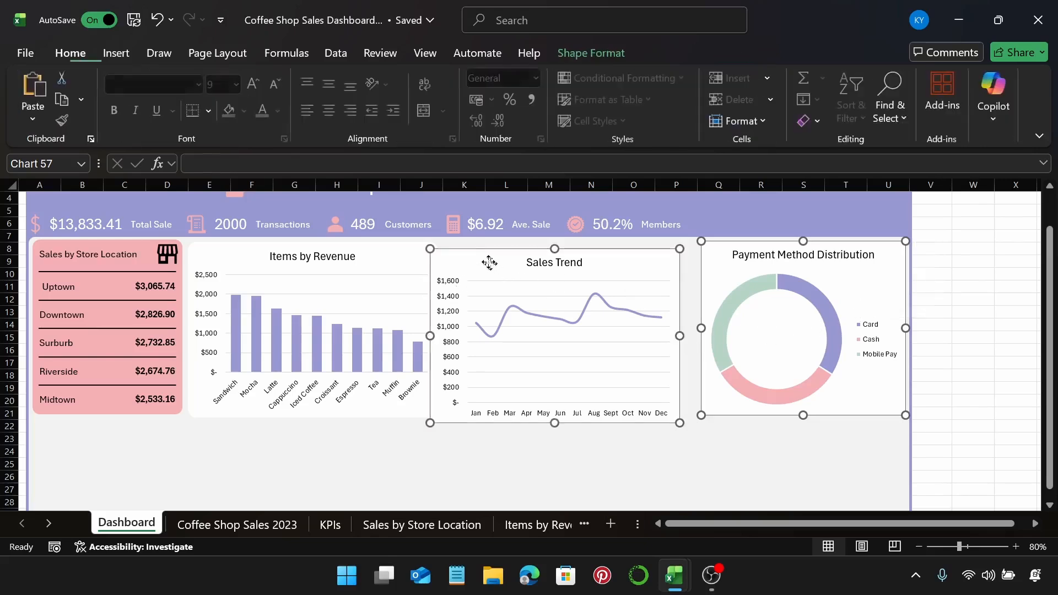
pyautogui.keyDown('ctrl'); pyautogui.click(408, 260); pyautogui.keyUp('ctrl')
pyautogui.keyDown('ctrl'); pyautogui.click(171, 257); pyautogui.keyUp('ctrl')
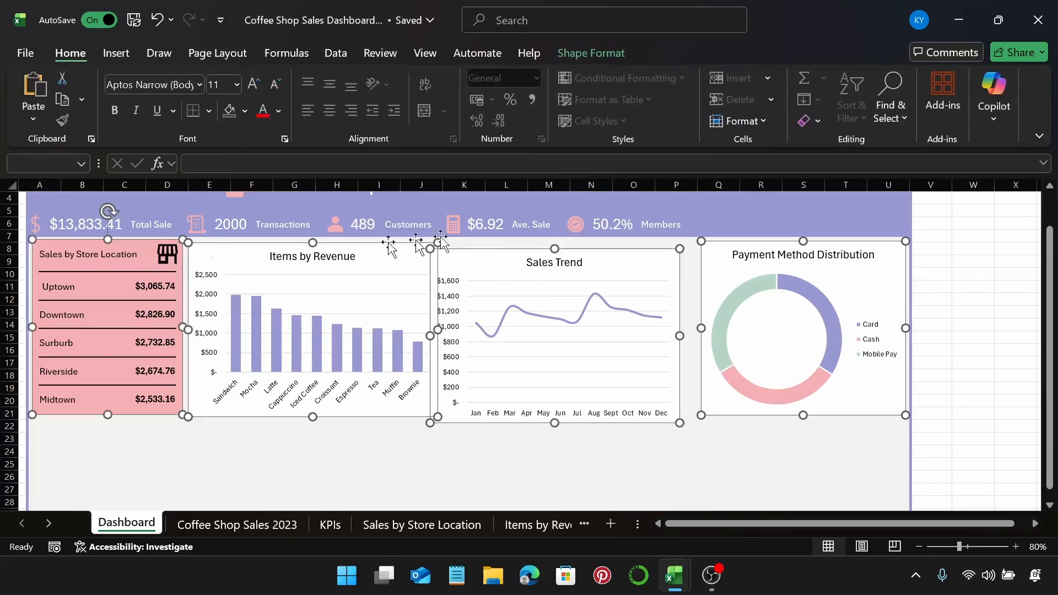
pyautogui.click(611, 54)
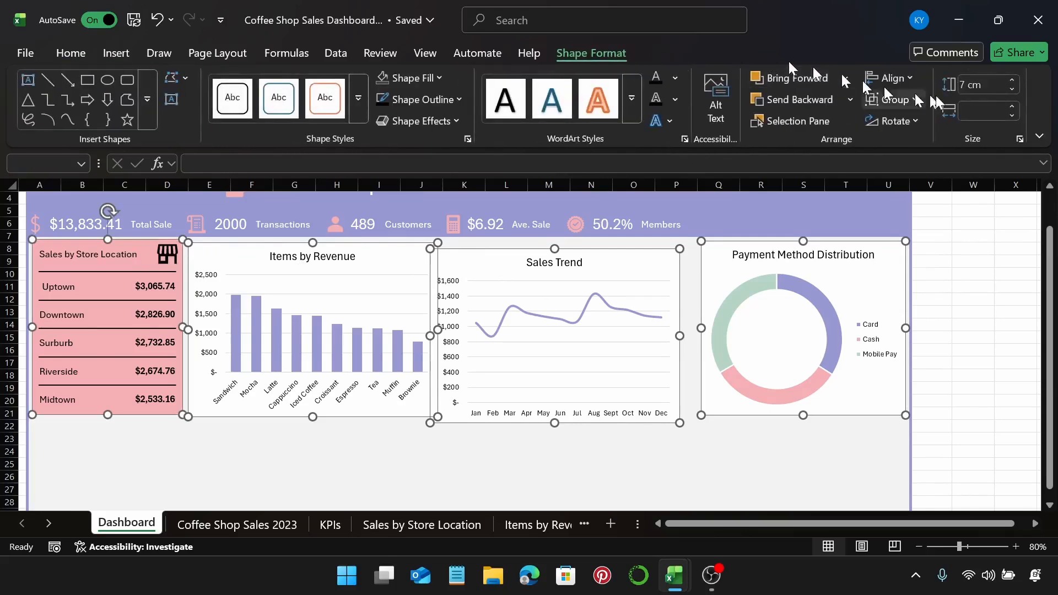
pyautogui.click(898, 82)
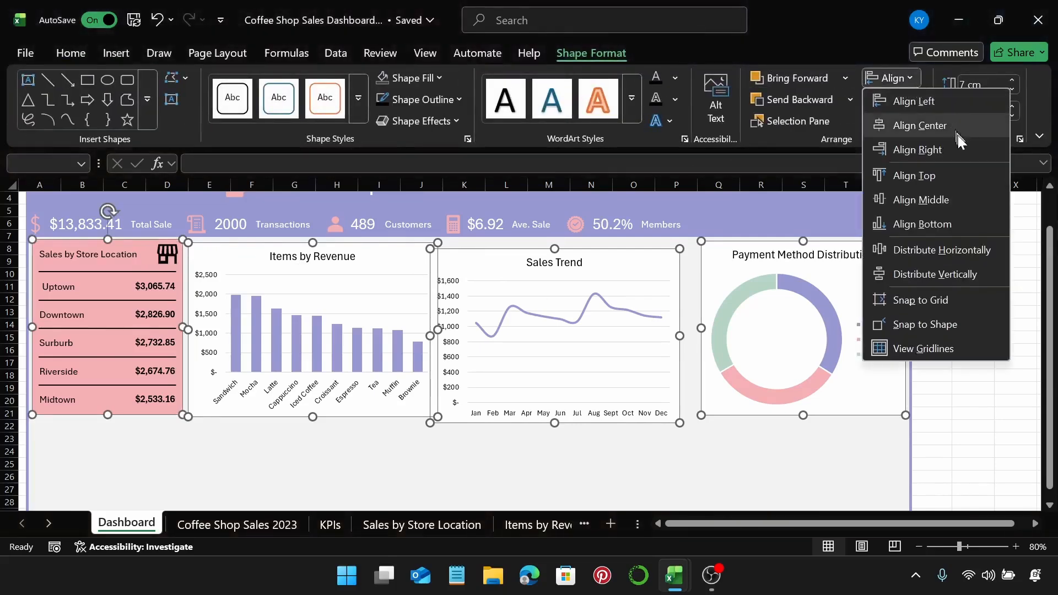
pyautogui.click(952, 176)
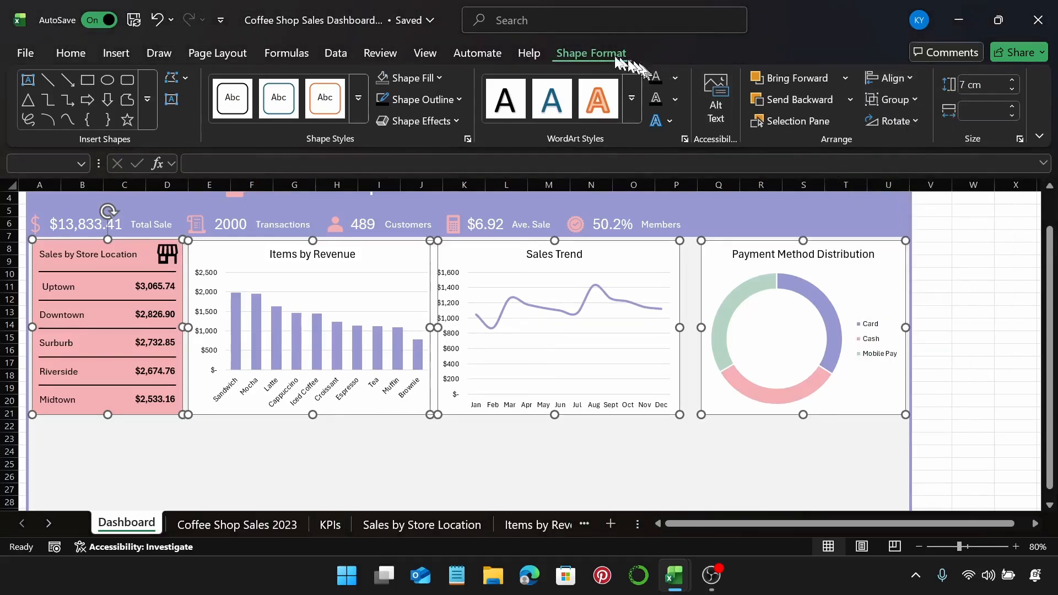
# Distribute the store location card and the three charts horizontally, and clear the selection.
pyautogui.click(893, 78)
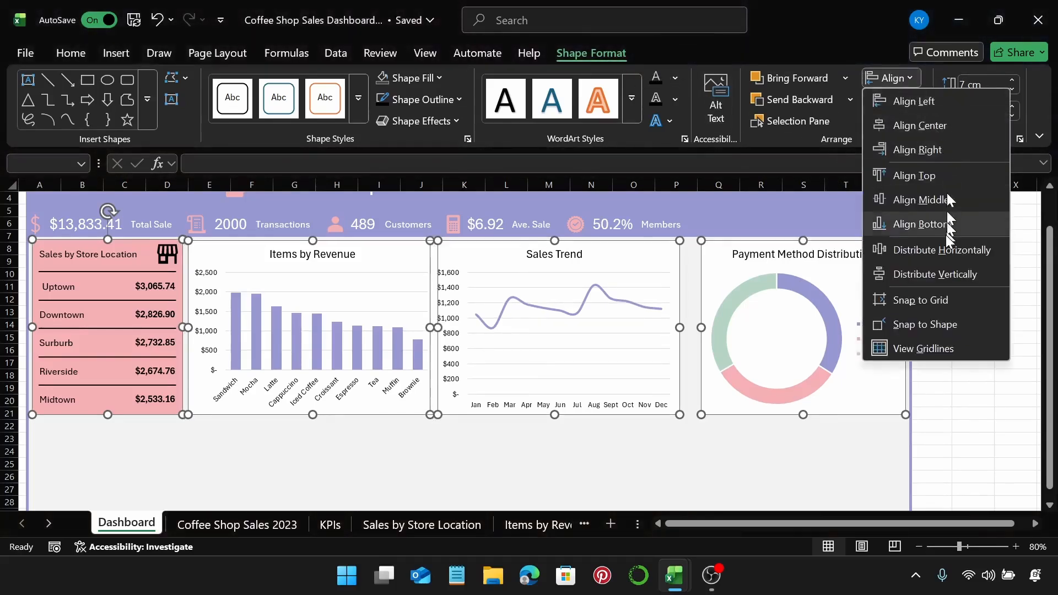
pyautogui.click(945, 250)
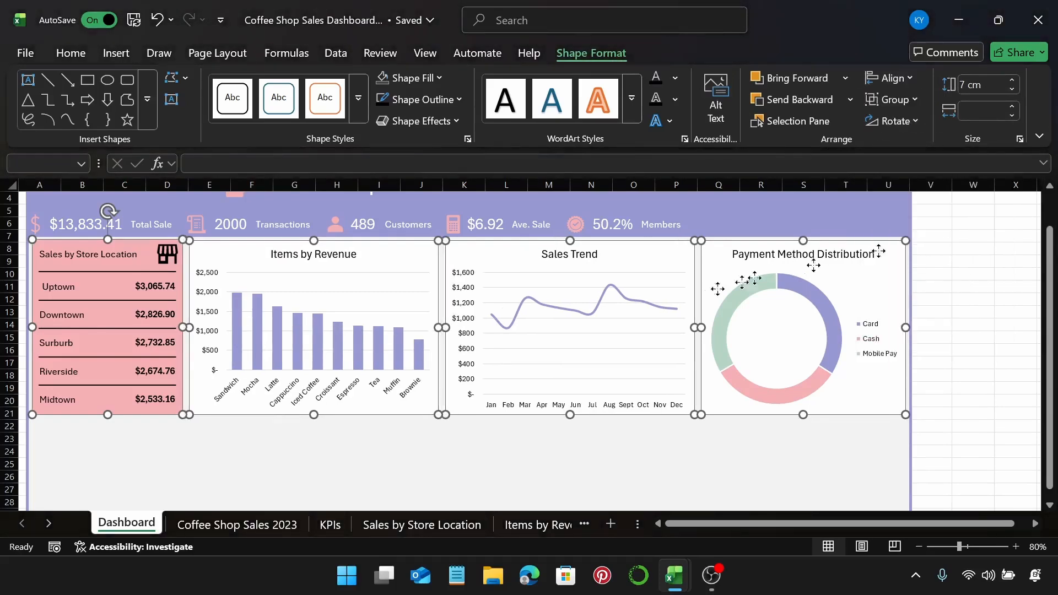
pyautogui.press('Escape')
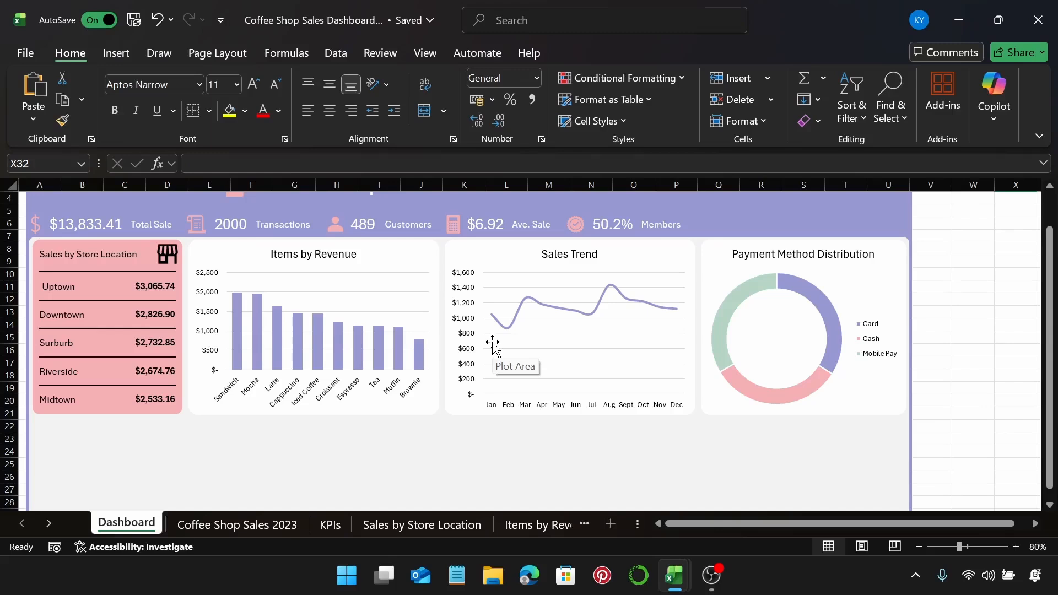
# Nudge the Payment Method Distribution chart slightly left and the Sales by Store Location group slightly right.
pyautogui.click(871, 281)
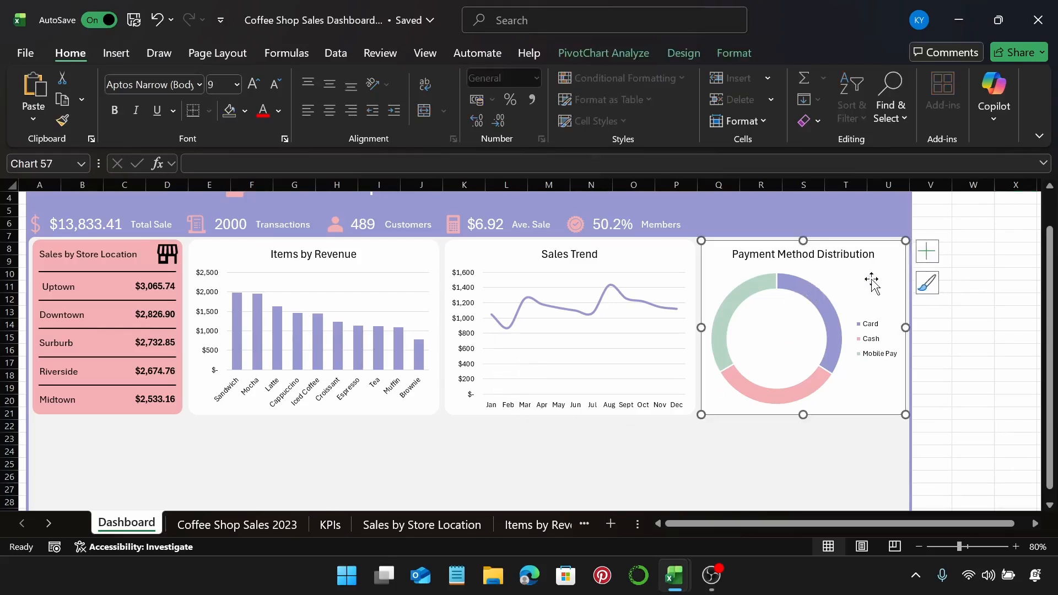
pyautogui.press('Left')
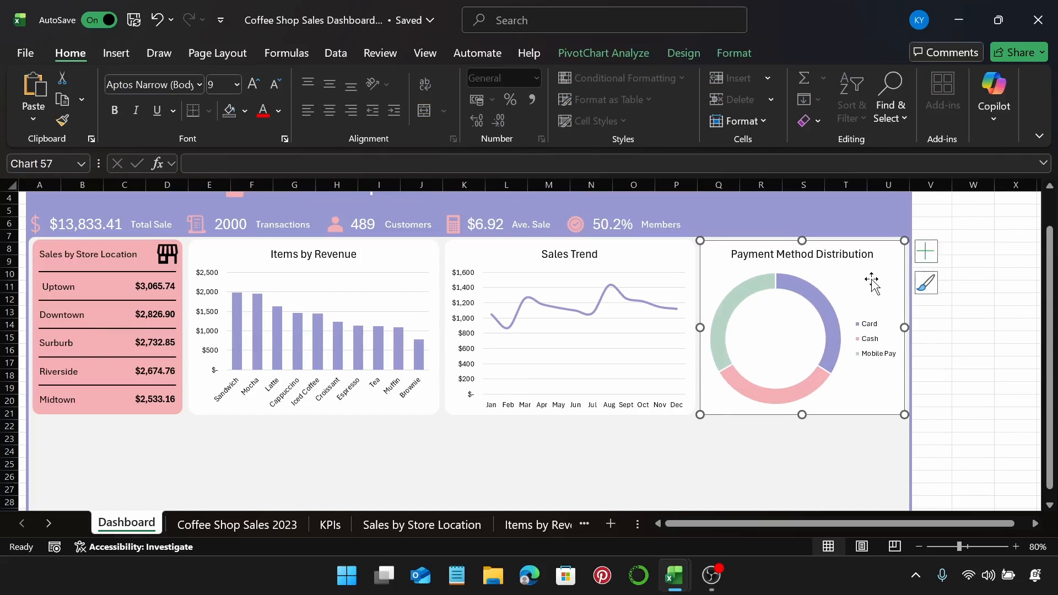
pyautogui.click(117, 255)
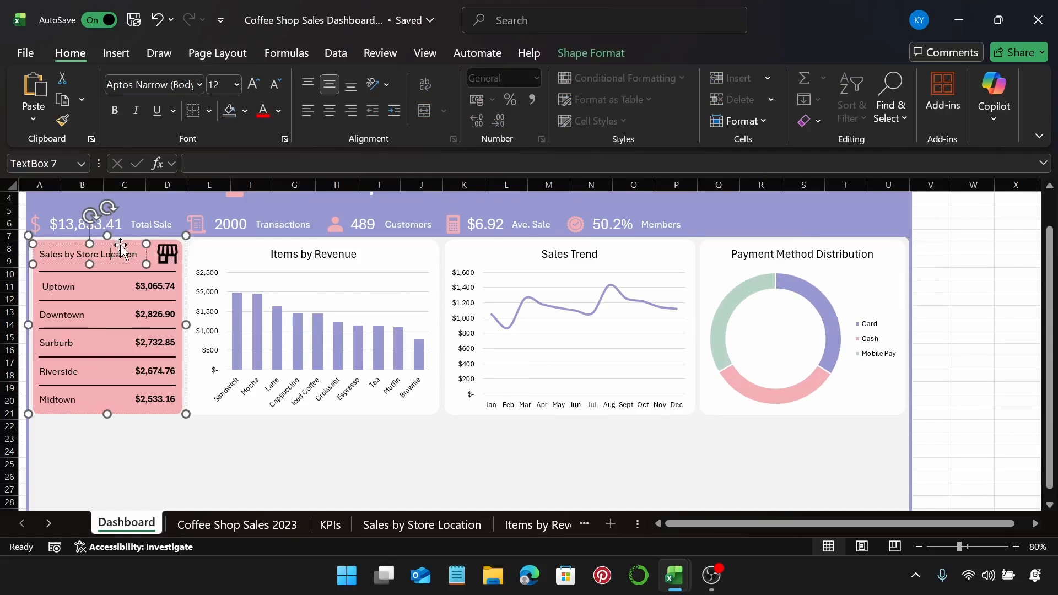
pyautogui.click(122, 242)
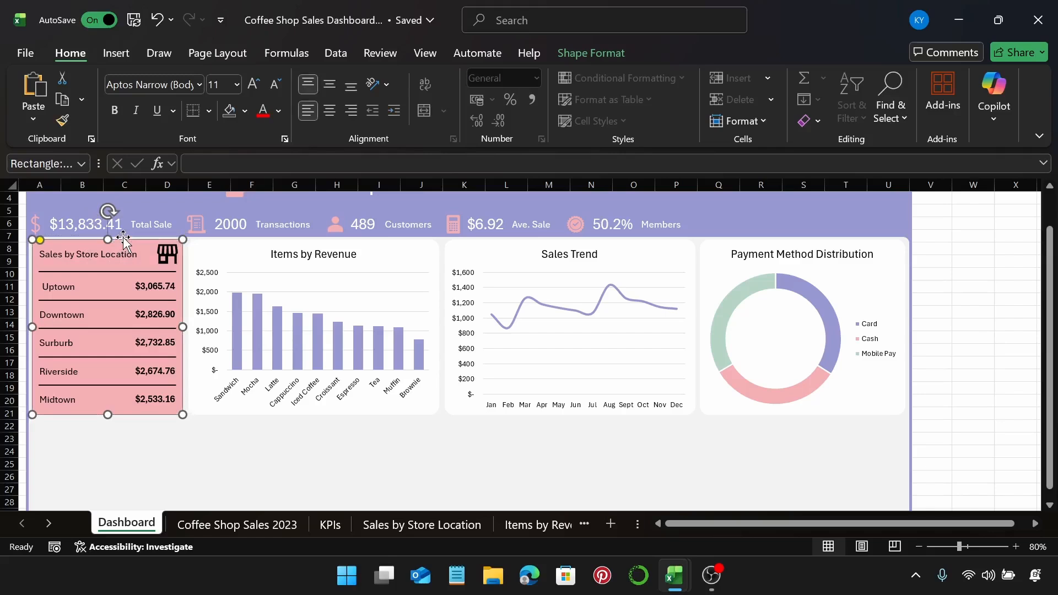
pyautogui.click(121, 389)
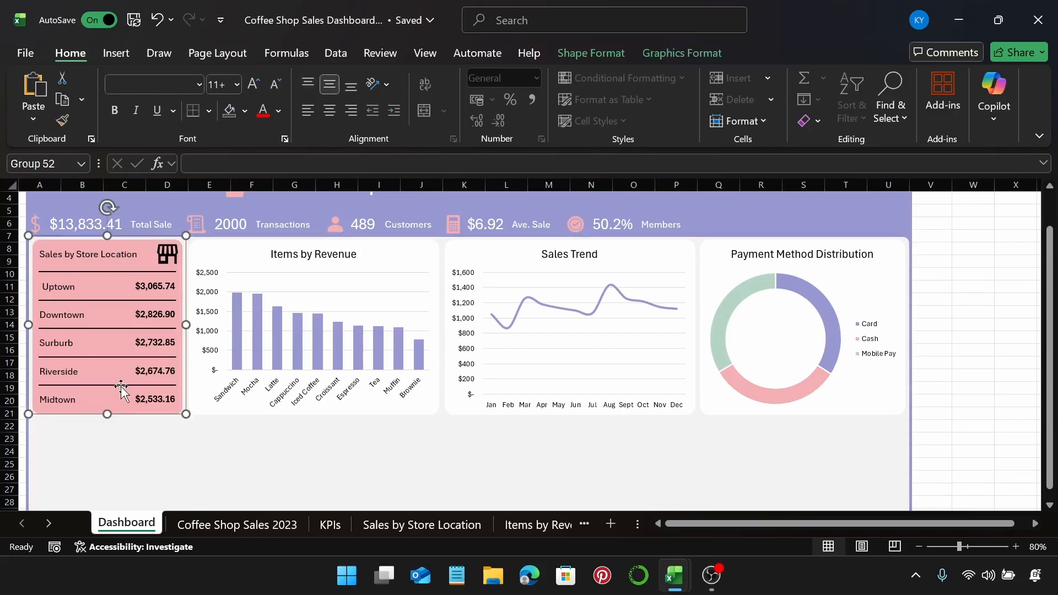
pyautogui.press('Right')
pyautogui.press('Right')
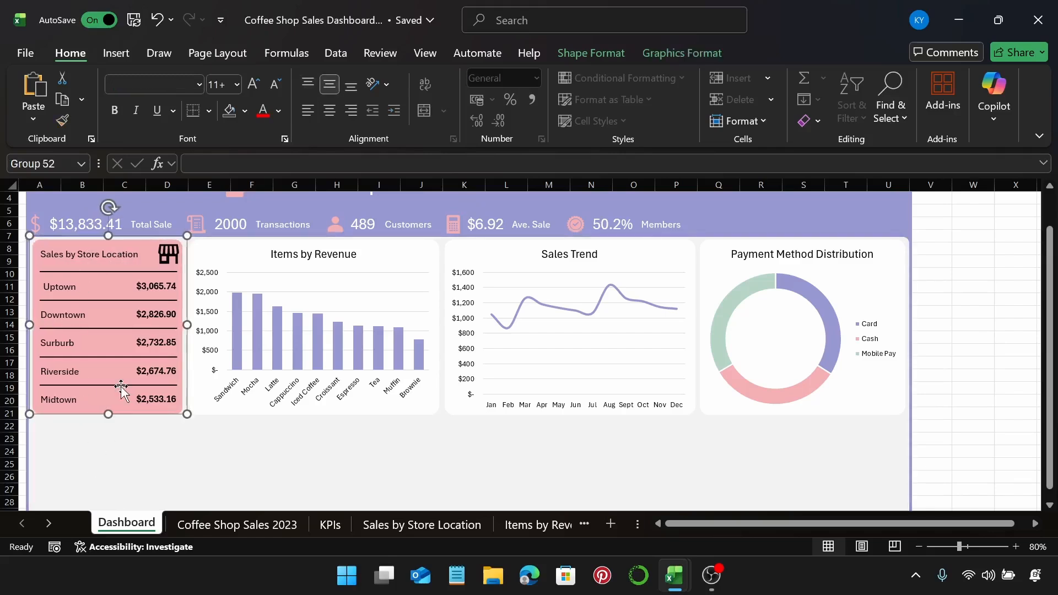
pyautogui.press('Right')
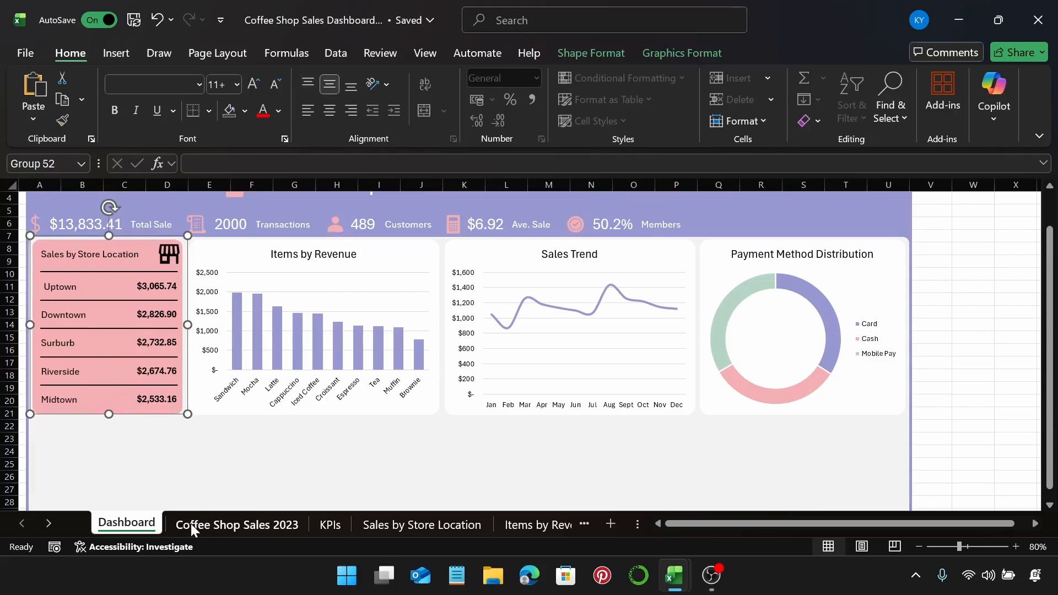
# Distribute the Sales by Store Location card and the three first-row charts horizontally again after the nudges, and deselect them.
pyautogui.click(177, 474)
pyautogui.click(98, 271)
pyautogui.keyDown('ctrl'); pyautogui.click(282, 292); pyautogui.keyUp('ctrl')
pyautogui.keyDown('ctrl'); pyautogui.click(629, 311); pyautogui.keyUp('ctrl')
pyautogui.keyDown('ctrl'); pyautogui.click(751, 298); pyautogui.keyUp('ctrl')
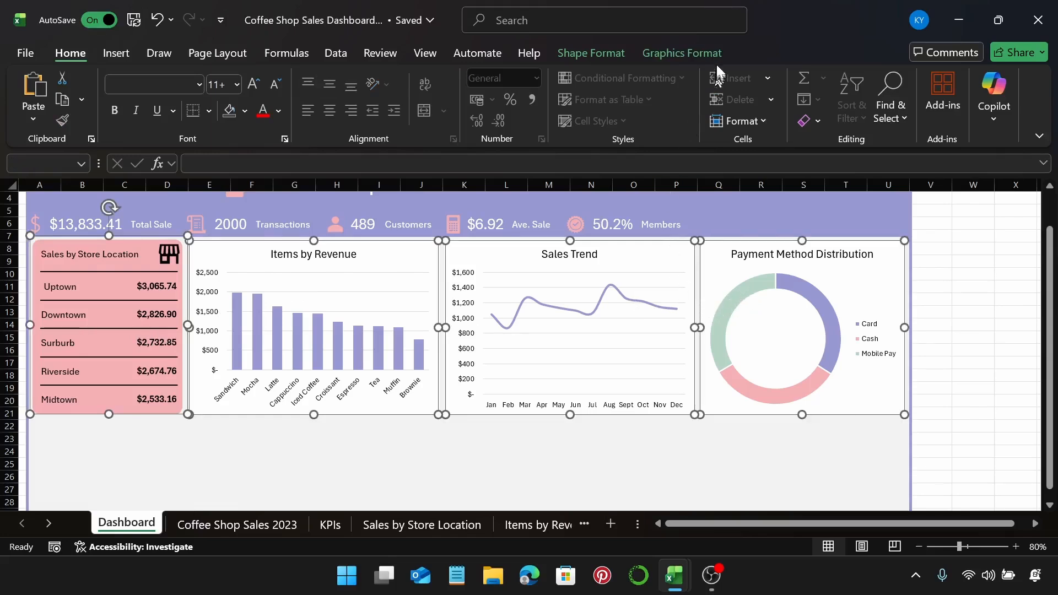
pyautogui.click(628, 54)
pyautogui.click(887, 78)
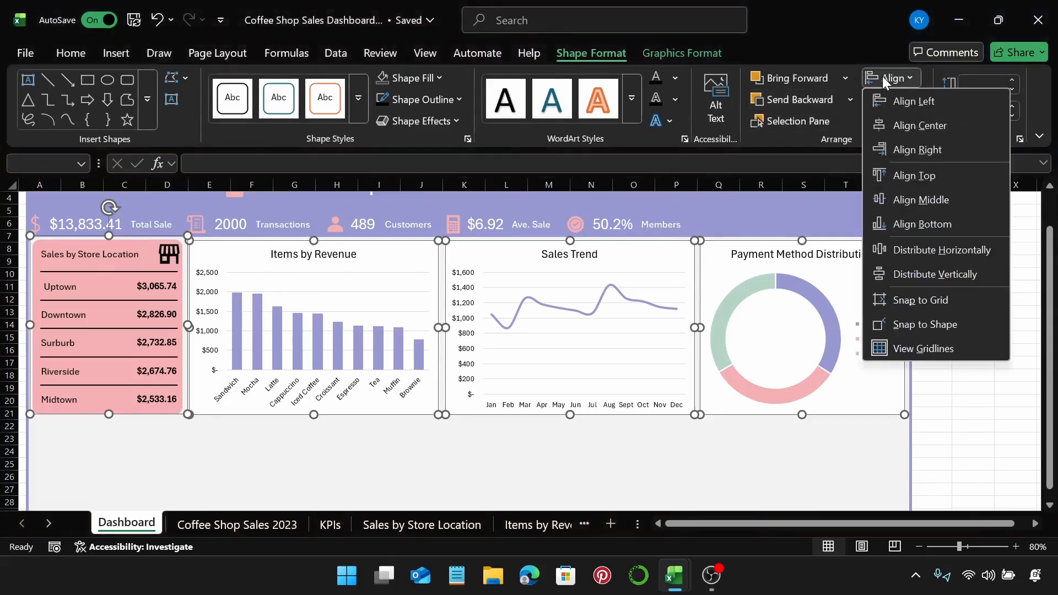
pyautogui.click(941, 248)
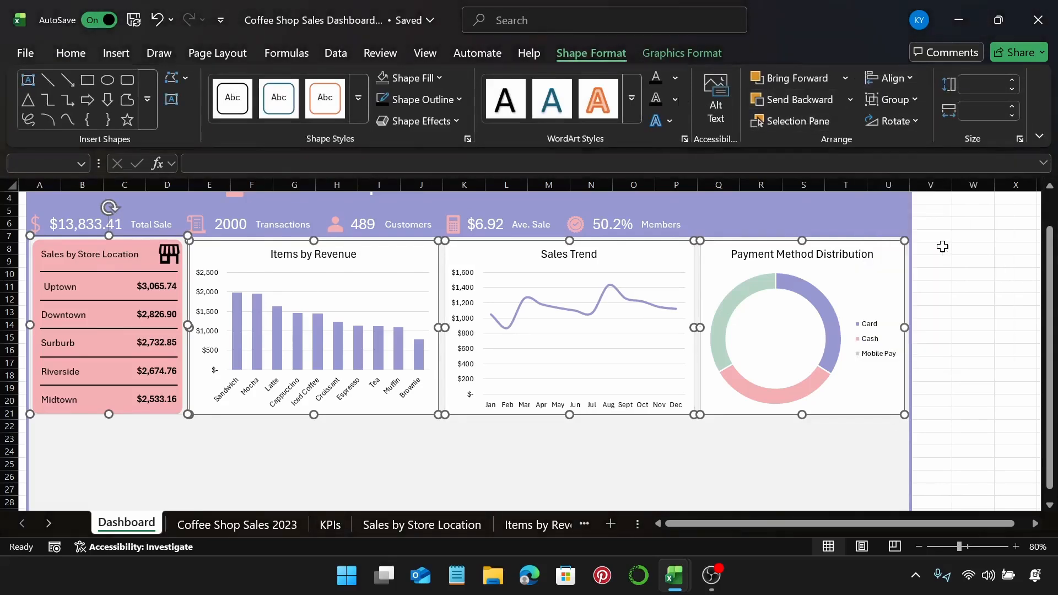
pyautogui.click(974, 398)
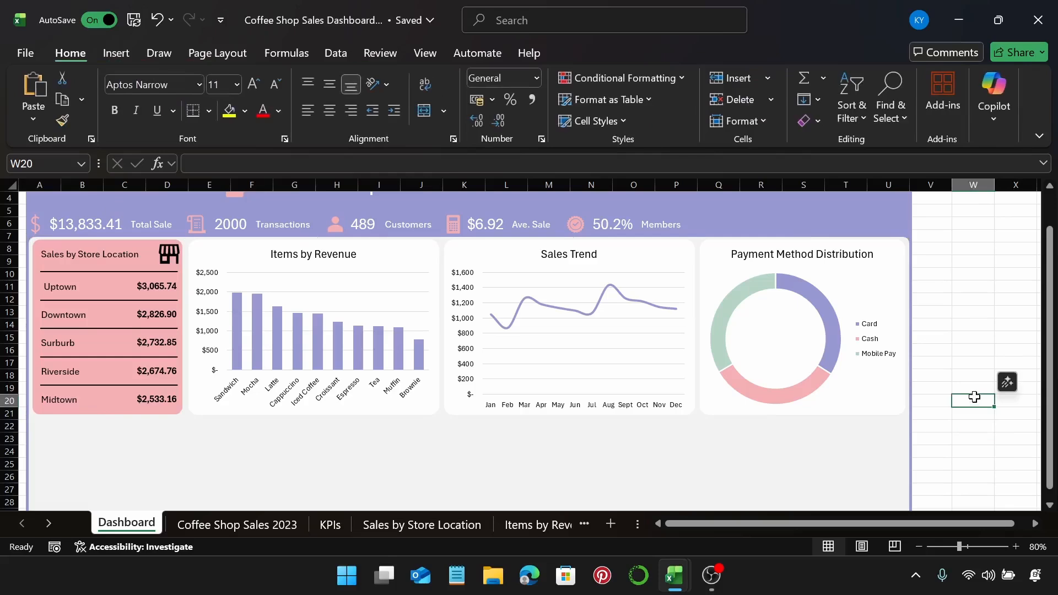
# Set the height of the Hourly Sales Trend, Sales by Age Group, Sales by Day of the Week and Gender Distribution charts to 5.4 cm.
pyautogui.press('Home')
pyautogui.scroll(-6, 940, 419)
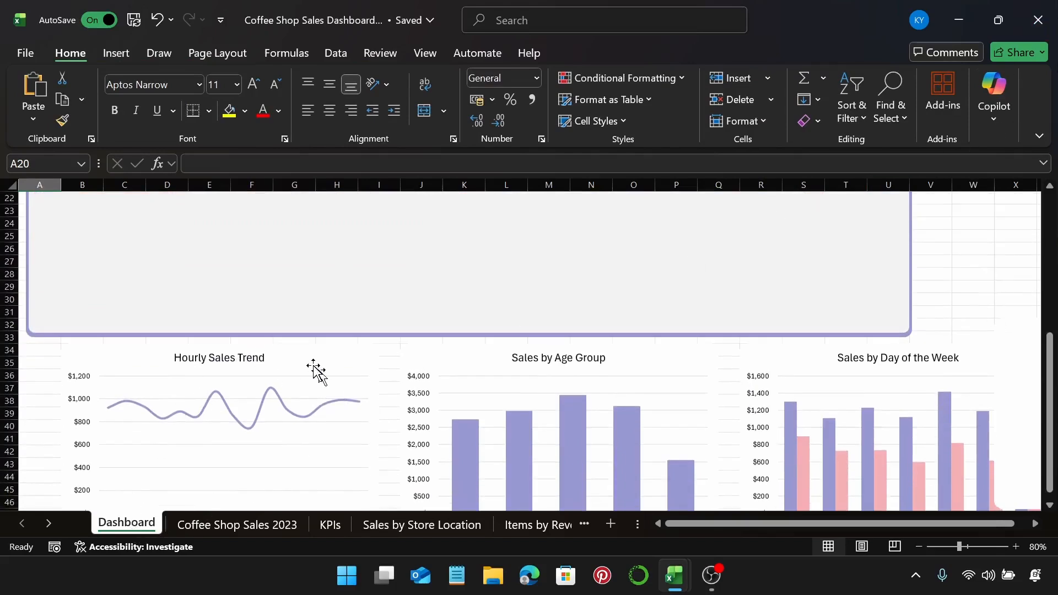
pyautogui.click(315, 372)
pyautogui.keyDown('ctrl'); pyautogui.click(540, 367); pyautogui.keyUp('ctrl')
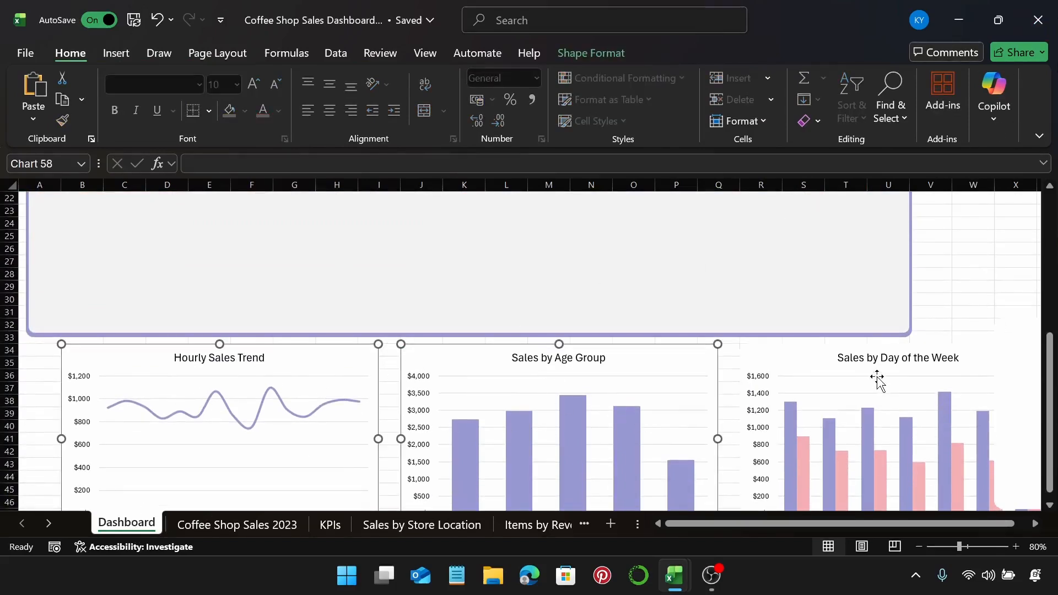
pyautogui.click(821, 363)
pyautogui.moveTo(799, 525); pyautogui.dragTo(813, 526)
pyautogui.click(1014, 392)
pyautogui.keyDown('ctrl'); pyautogui.click(820, 366); pyautogui.keyUp('ctrl')
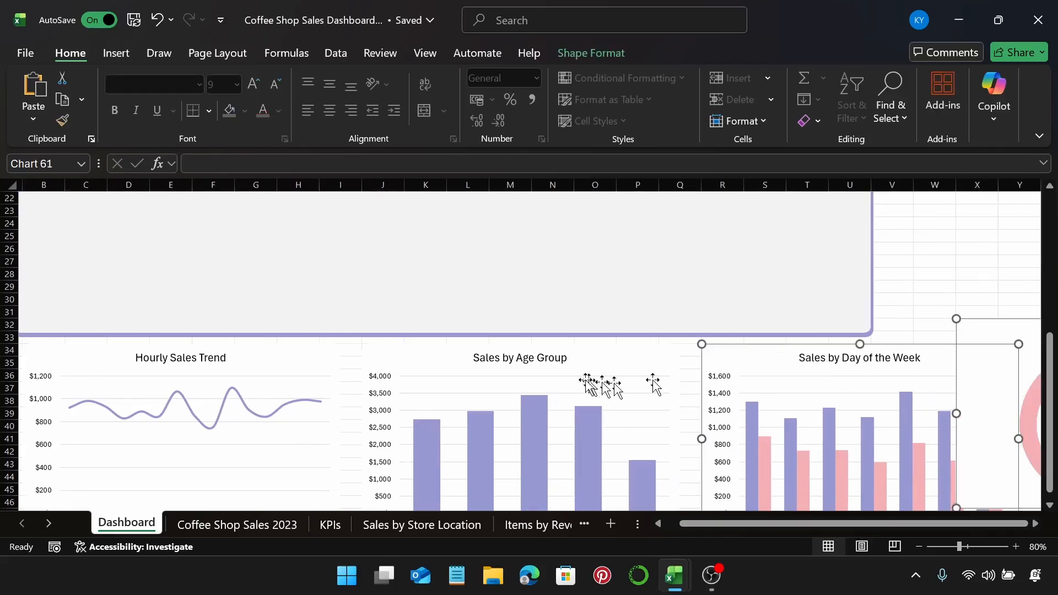
pyautogui.keyDown('ctrl'); pyautogui.click(587, 370); pyautogui.keyUp('ctrl')
pyautogui.keyDown('ctrl'); pyautogui.click(252, 366); pyautogui.keyUp('ctrl')
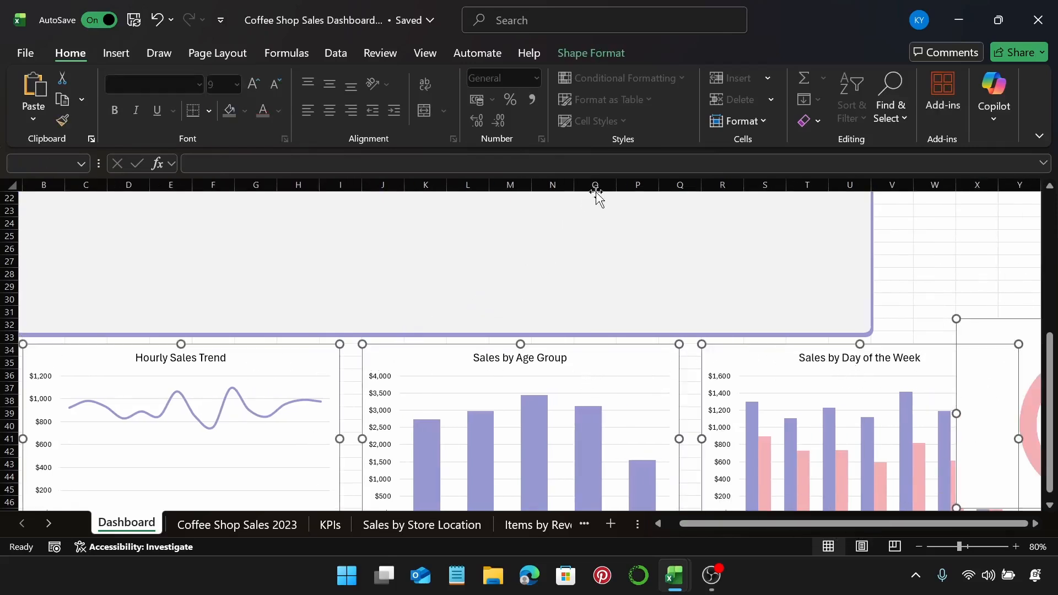
pyautogui.click(610, 56)
pyautogui.click(980, 86)
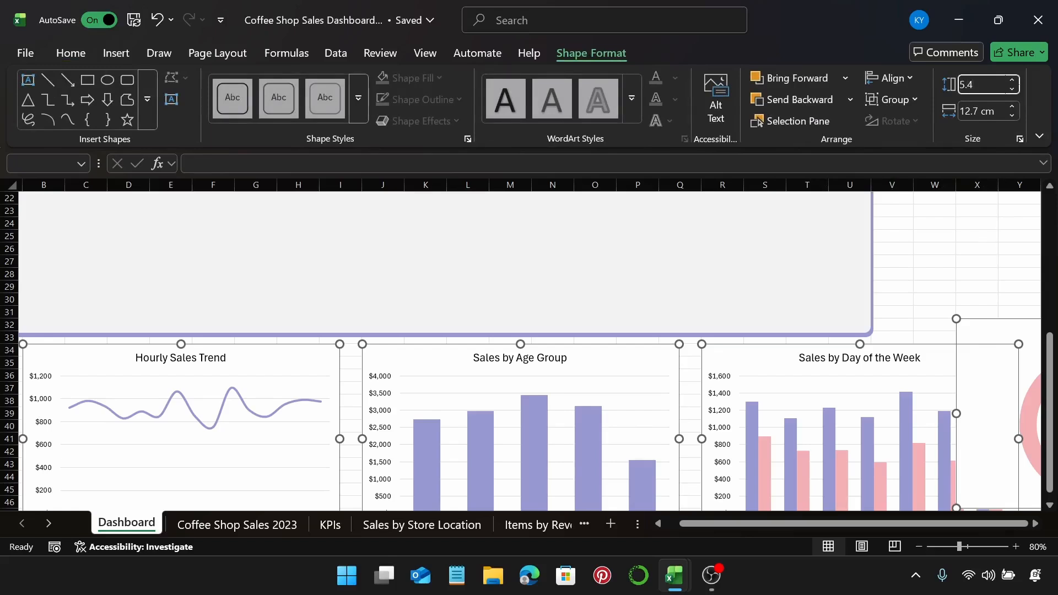
pyautogui.press('Return')
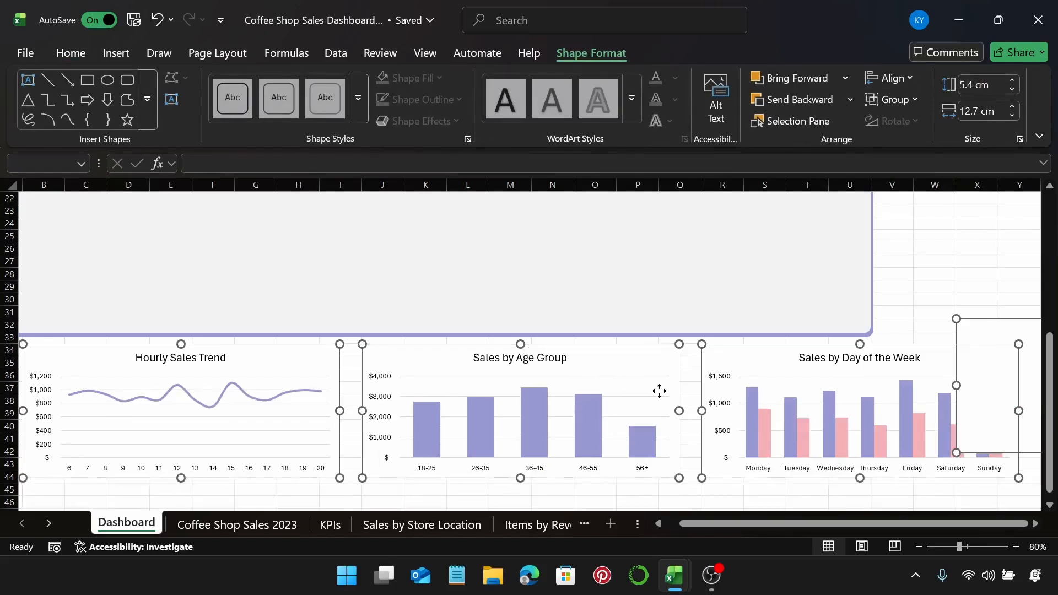
# Set the width of the Hourly Sales Trend, Sales by Age Group and Sales by Day of the Week charts to 8.75 cm.
pyautogui.press('Escape')
pyautogui.click(786, 368)
pyautogui.keyDown('ctrl'); pyautogui.click(564, 363); pyautogui.keyUp('ctrl')
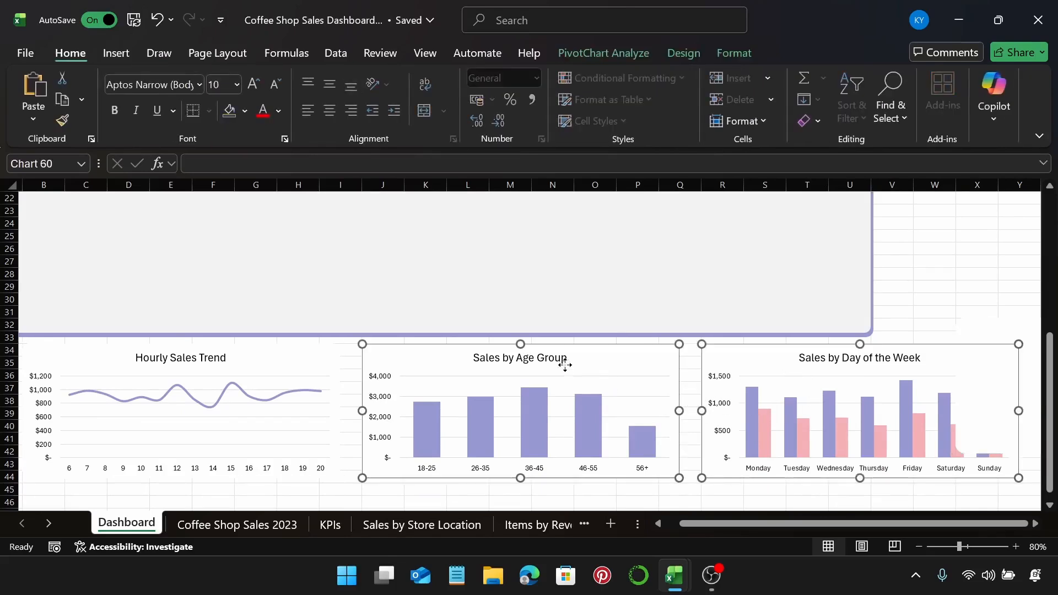
pyautogui.keyDown('ctrl'); pyautogui.click(305, 374); pyautogui.keyUp('ctrl')
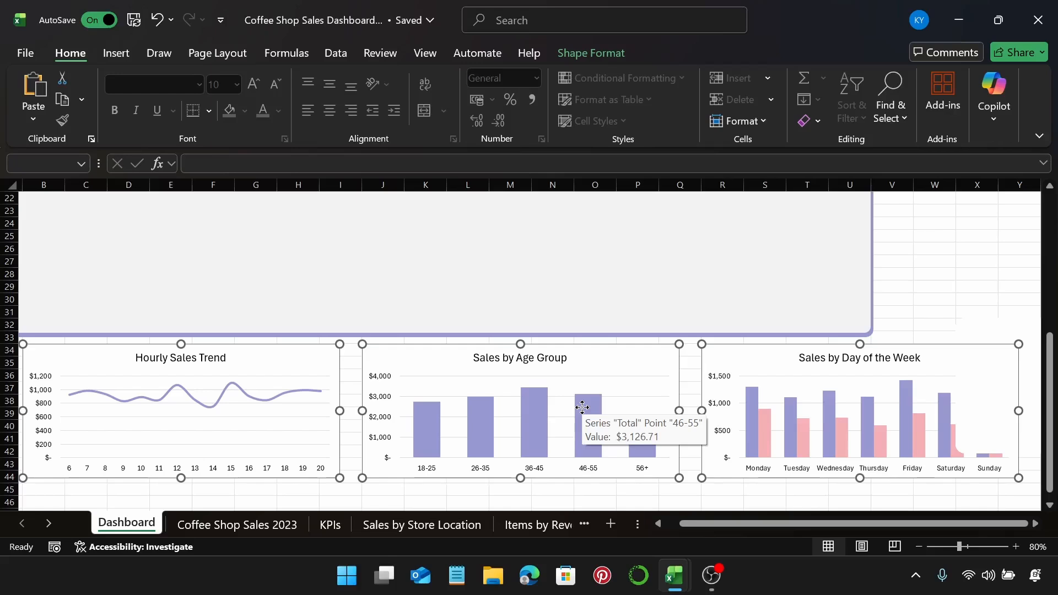
pyautogui.click(618, 52)
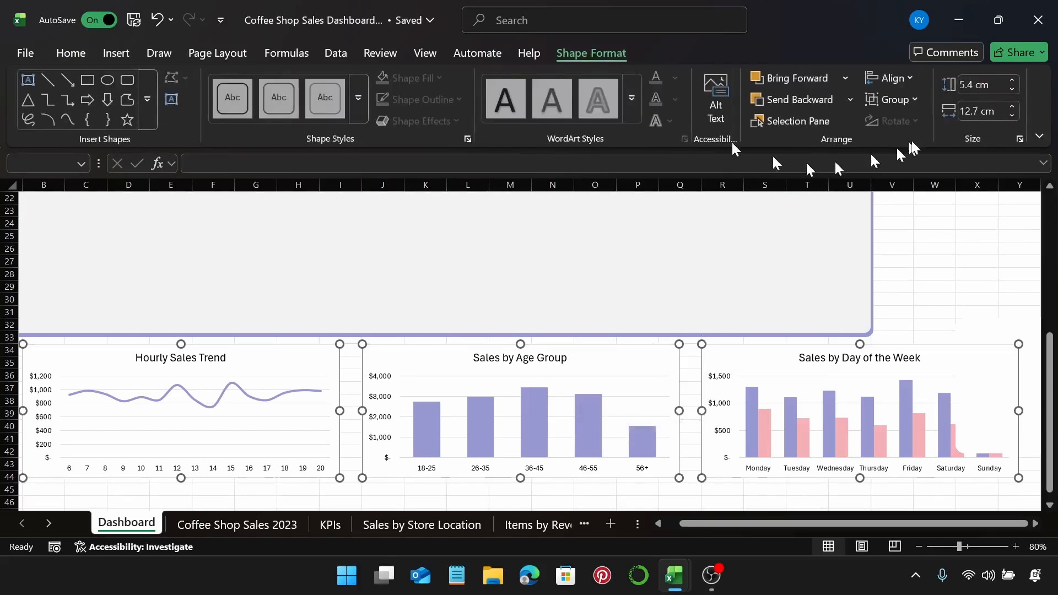
pyautogui.write('8.75')
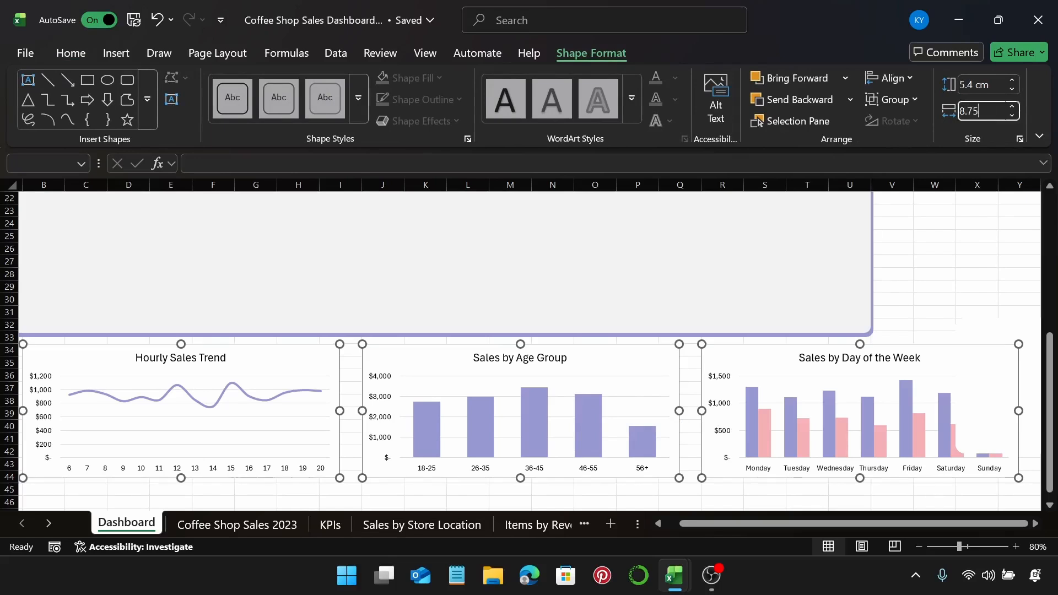
pyautogui.press('Return')
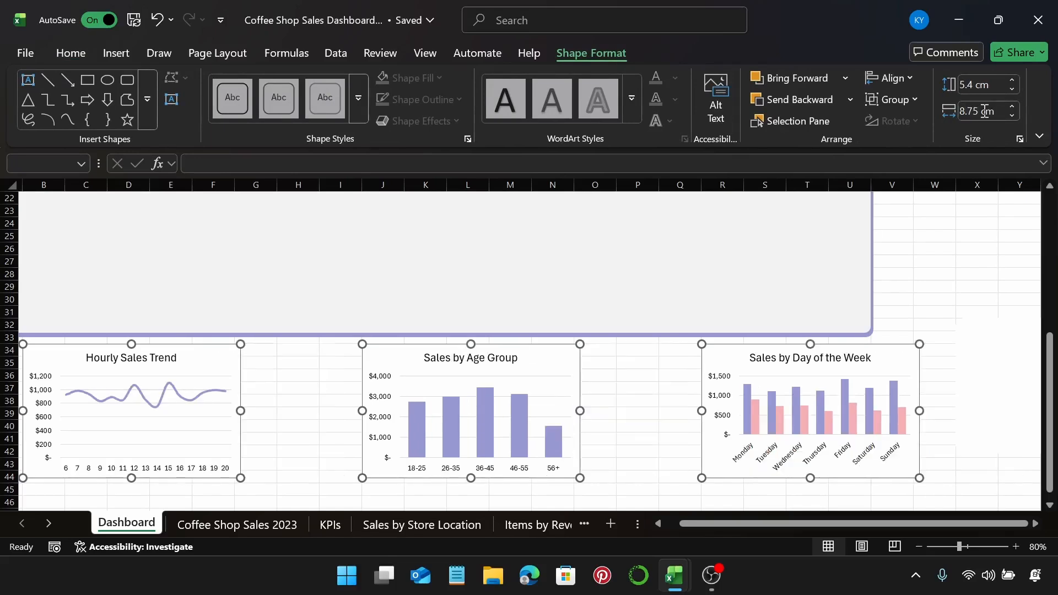
pyautogui.press('Escape')
# Move the Sales by Day of the Week chart left, closer to the Sales by Age Group chart.
pyautogui.click(737, 361)
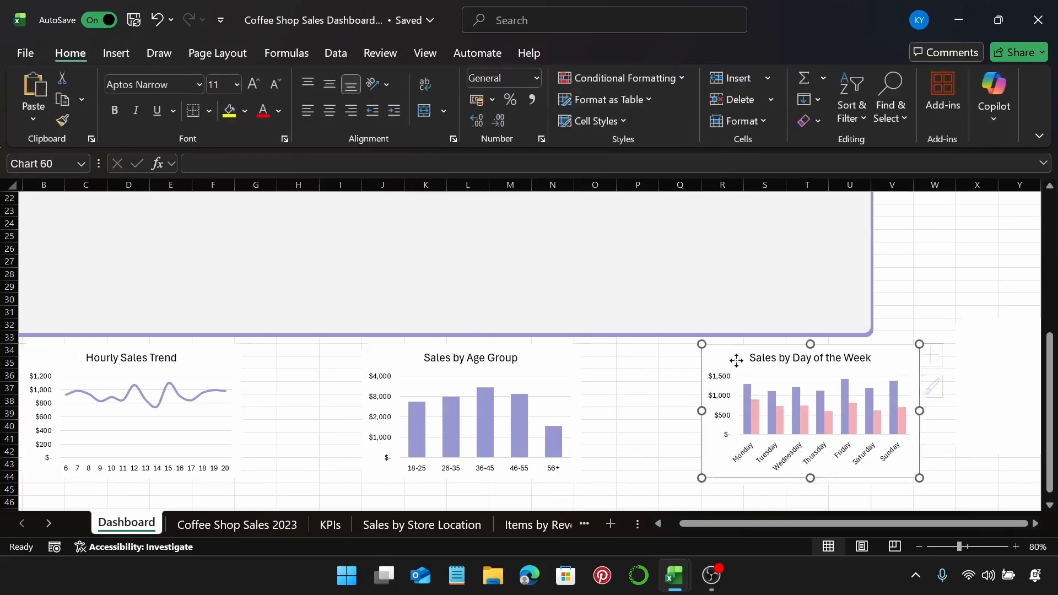
pyautogui.moveTo(725, 361); pyautogui.dragTo(651, 366)
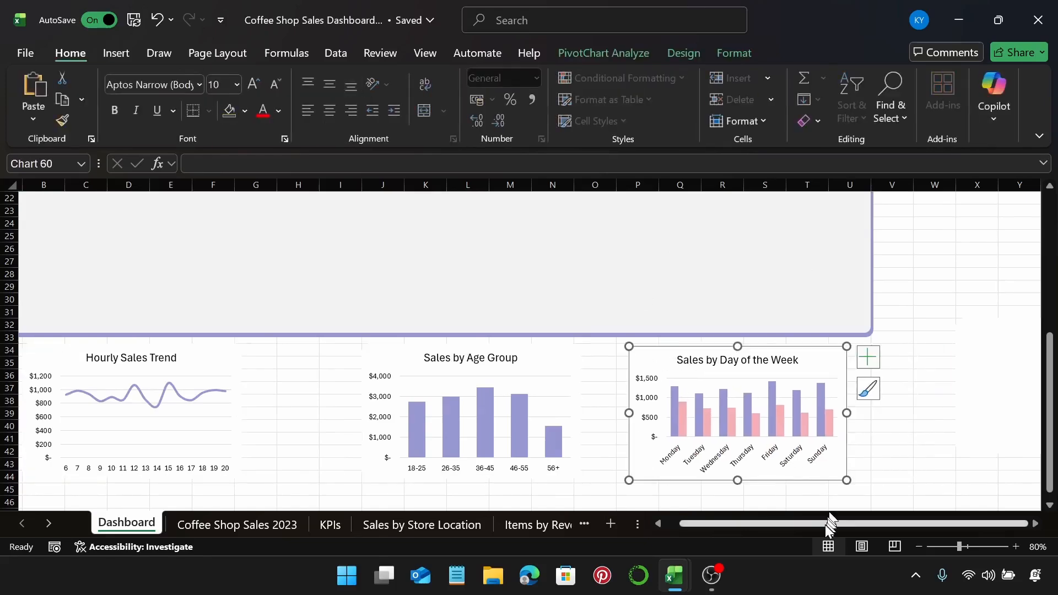
pyautogui.moveTo(825, 525); pyautogui.dragTo(828, 527)
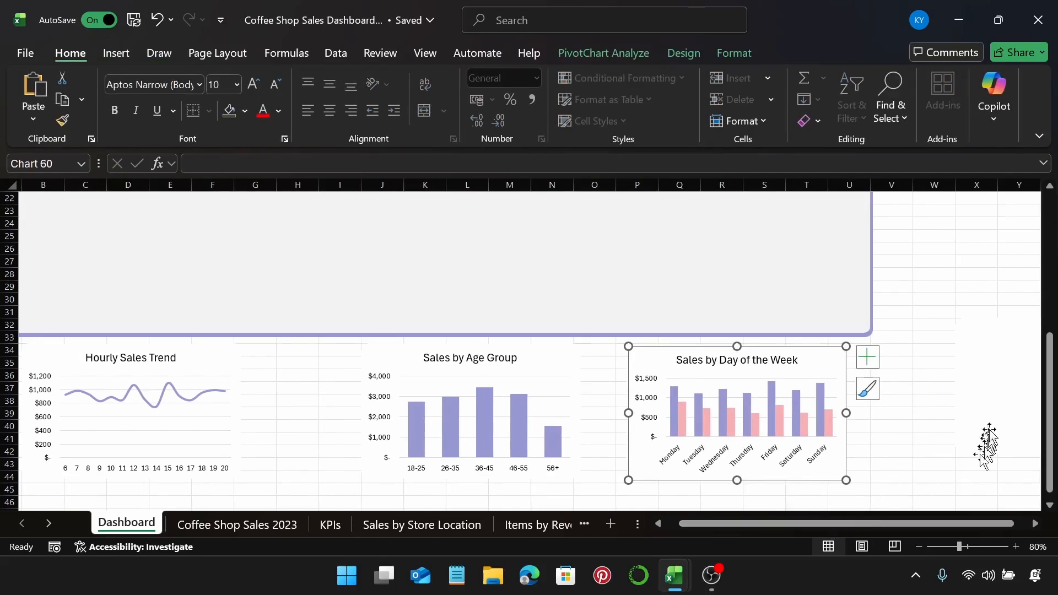
# Move the Gender Distribution chart beside the Sales by Day of the Week chart and set its width to 8 cm.
pyautogui.moveTo(988, 347); pyautogui.dragTo(874, 349)
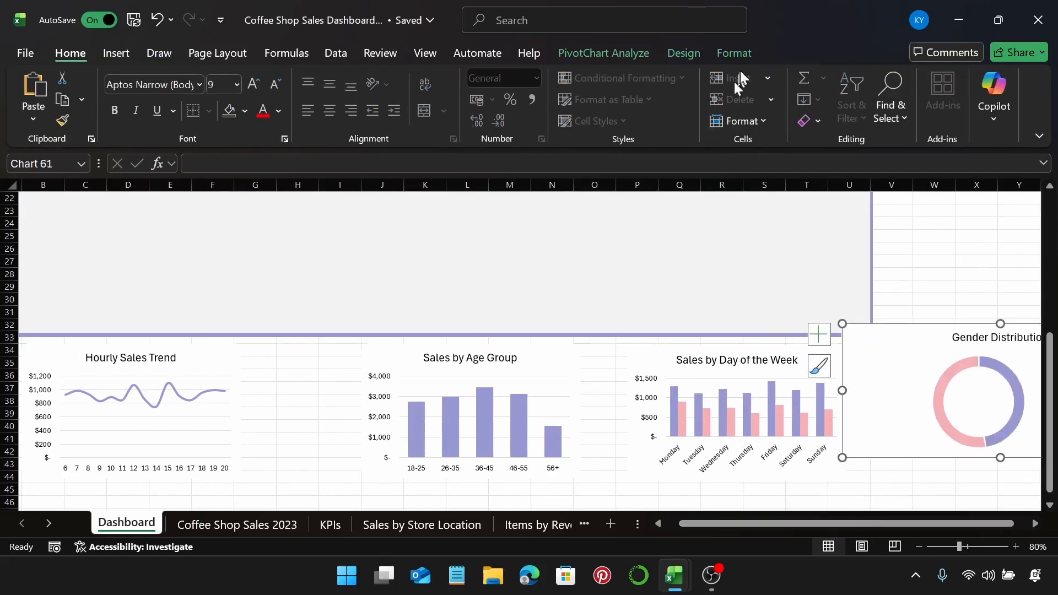
pyautogui.click(734, 53)
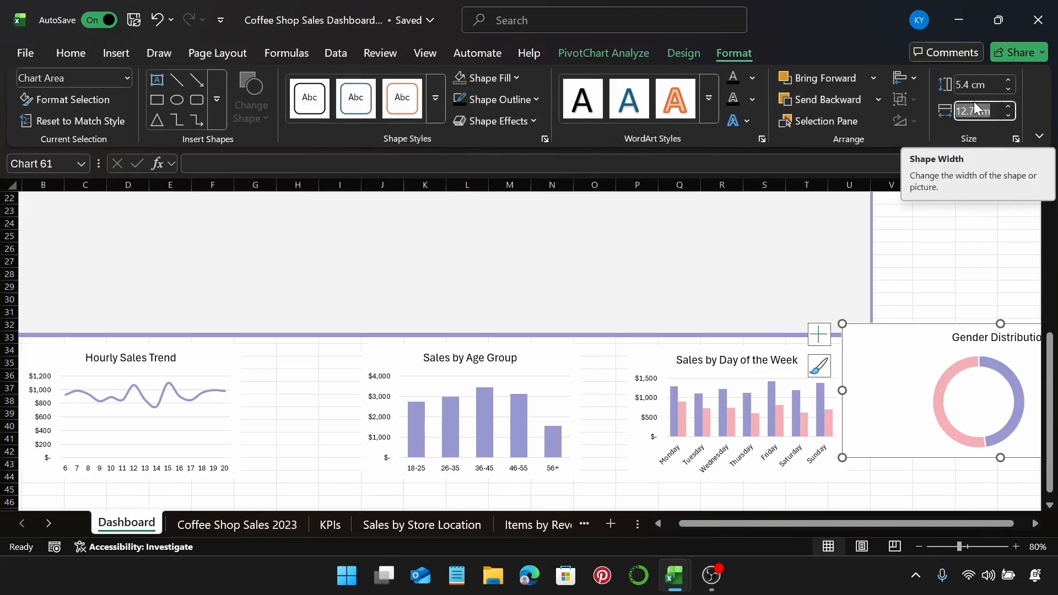
pyautogui.write('8')
pyautogui.press('Return')
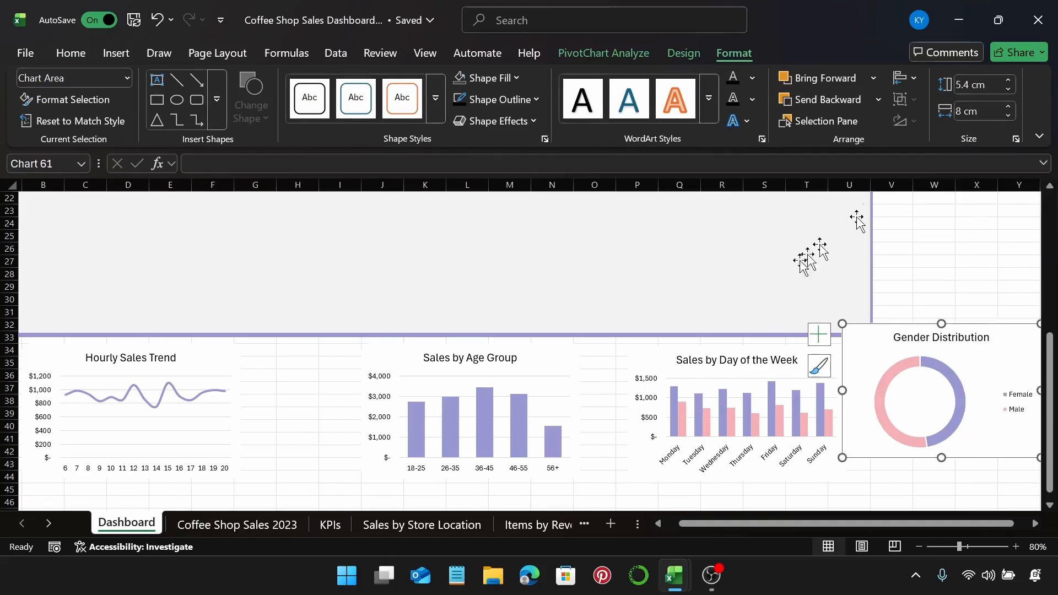
# Move the Hourly Sales Trend, Sales by Age Group and Sales by Day of the Week charts together up onto the dashboard panel's empty lower area.
pyautogui.click(640, 364)
pyautogui.keyDown('ctrl'); pyautogui.click(392, 358); pyautogui.keyUp('ctrl')
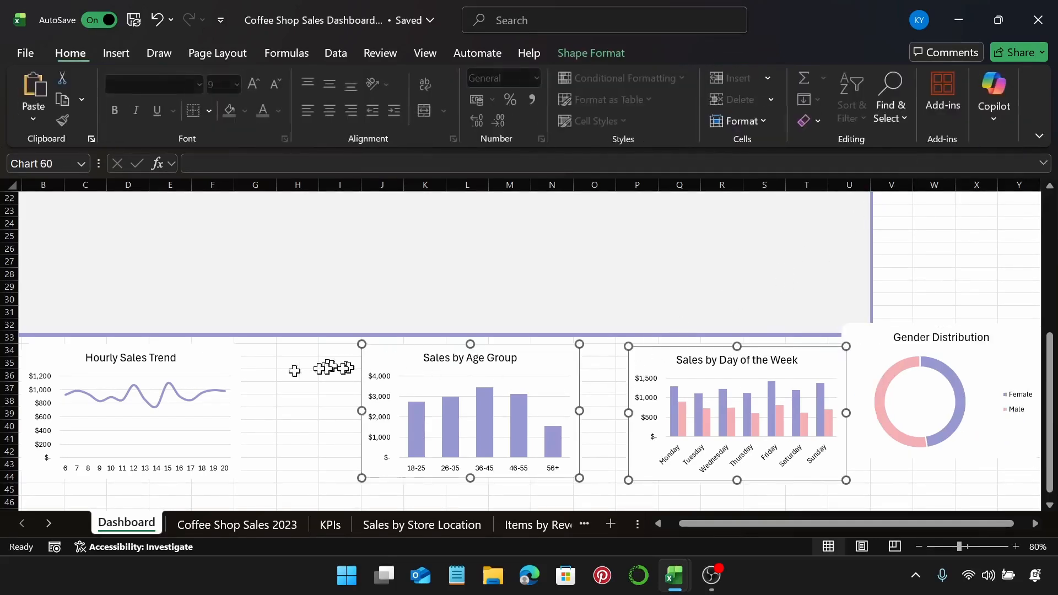
pyautogui.keyDown('ctrl'); pyautogui.click(181, 365); pyautogui.keyUp('ctrl')
pyautogui.moveTo(386, 353); pyautogui.dragTo(386, 217)
pyautogui.moveTo(710, 524); pyautogui.dragTo(674, 521)
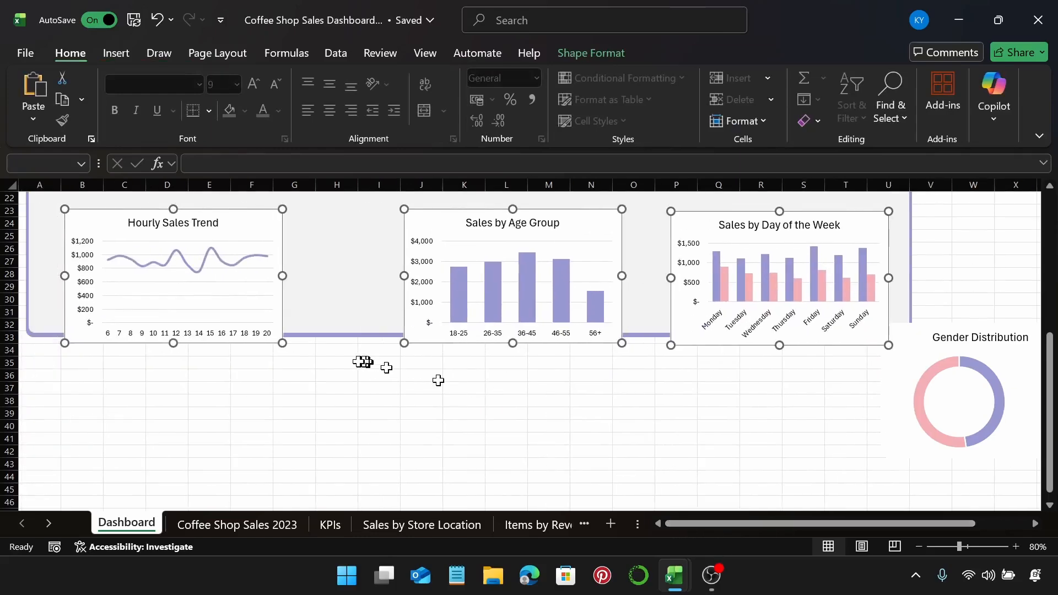
# Position the Hourly Sales Trend chart directly below the Sales by Store Location card, near the panel's left edge.
pyautogui.scroll(3, 361, 361)
pyautogui.click(121, 343)
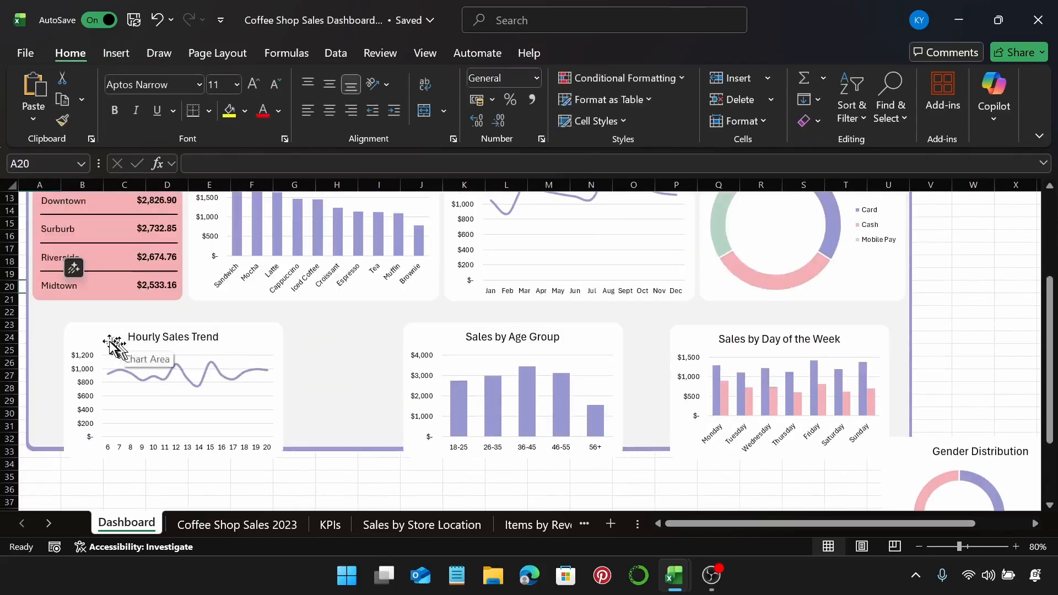
pyautogui.moveTo(114, 348); pyautogui.dragTo(80, 320)
pyautogui.click(42, 283)
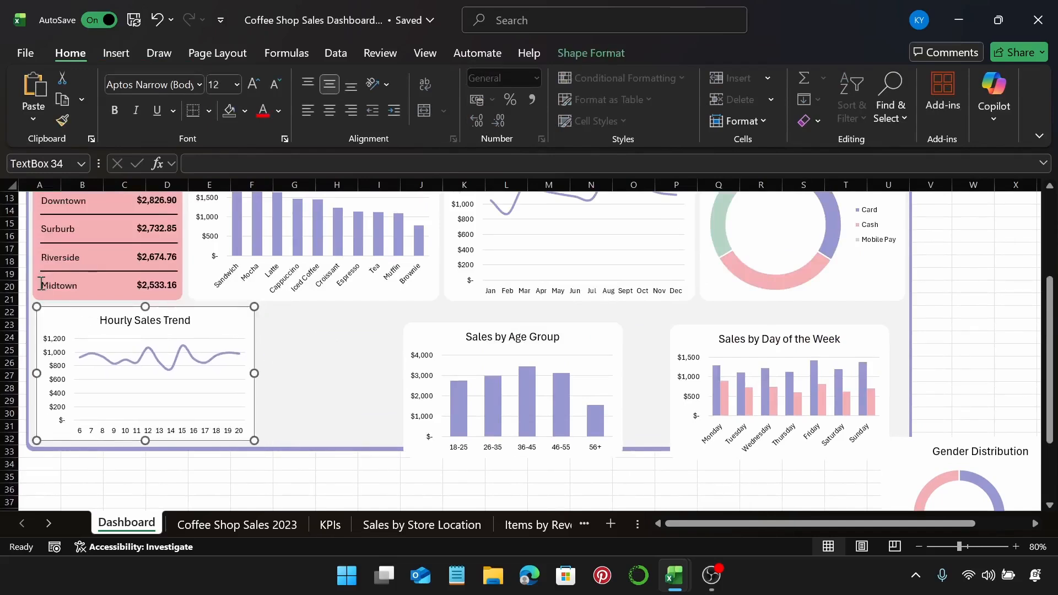
# Place the Sales by Age Group and Sales by Day of the Week charts side by side to the right of the Hourly Sales Trend chart.
pyautogui.click(453, 347)
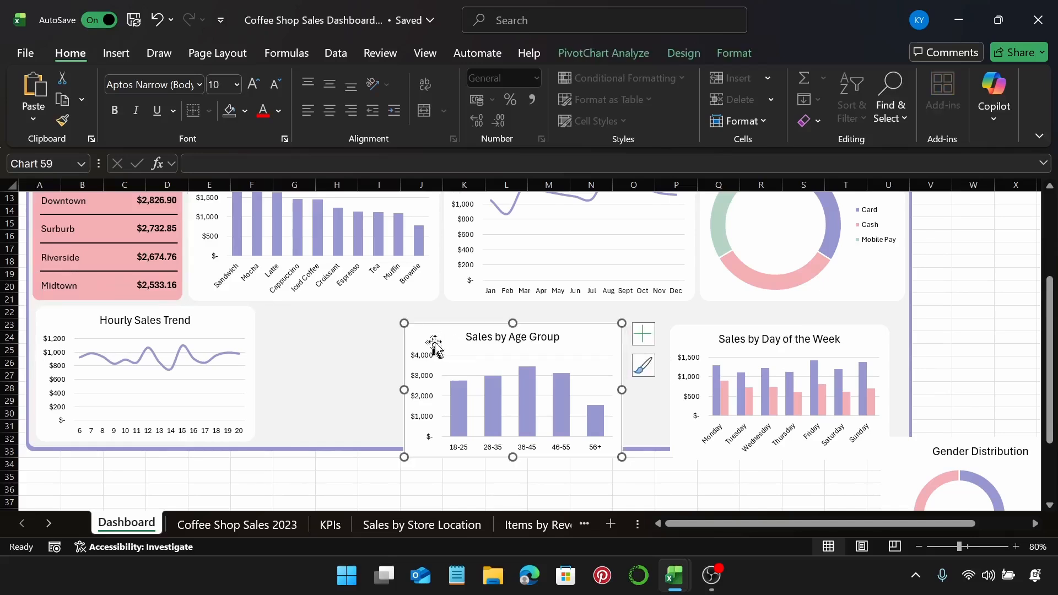
pyautogui.moveTo(453, 347); pyautogui.dragTo(307, 339)
pyautogui.click(692, 345)
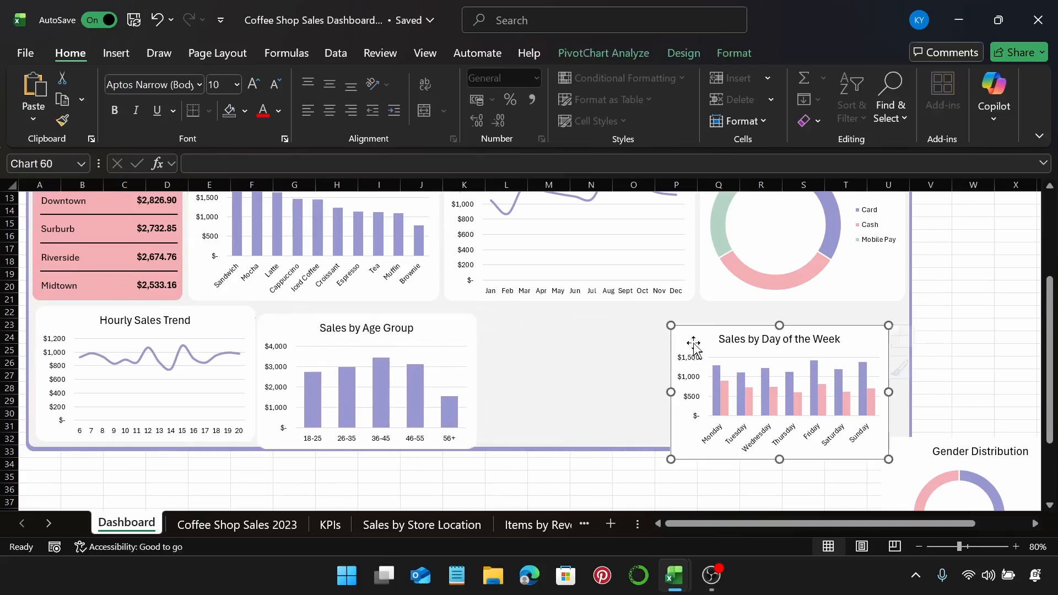
pyautogui.moveTo(692, 345); pyautogui.dragTo(504, 326)
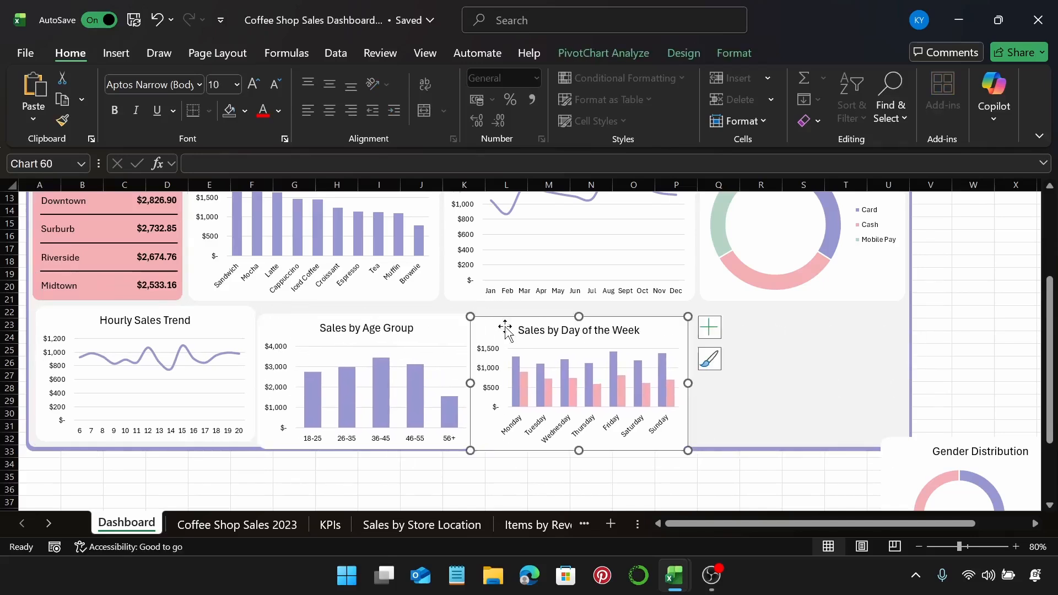
# Position the Gender Distribution chart in the panel's lower right corner, just below the Payment Method Distribution chart.
pyautogui.moveTo(914, 458); pyautogui.dragTo(737, 338)
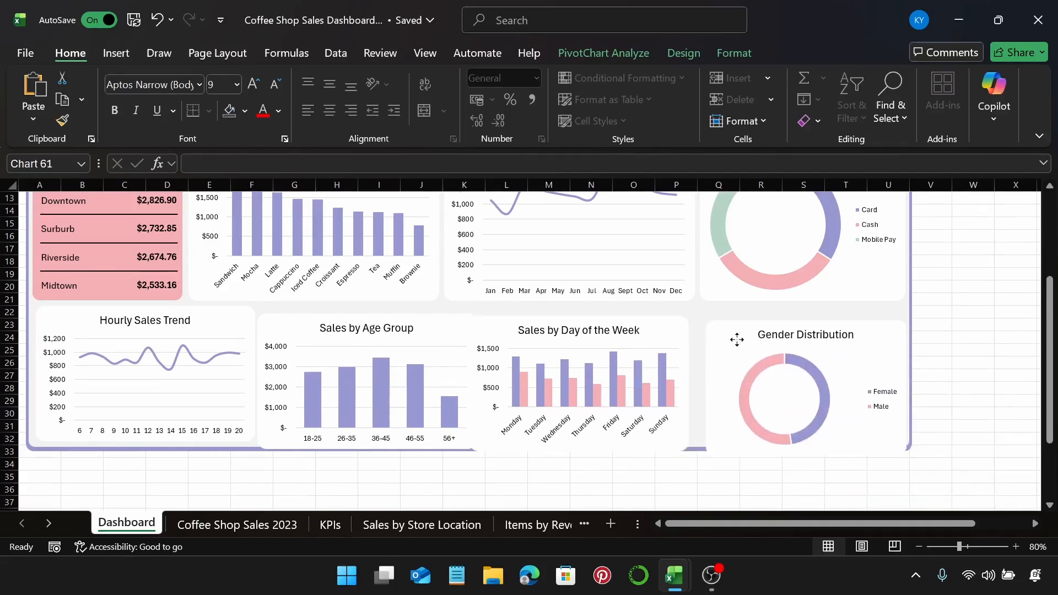
pyautogui.click(195, 327)
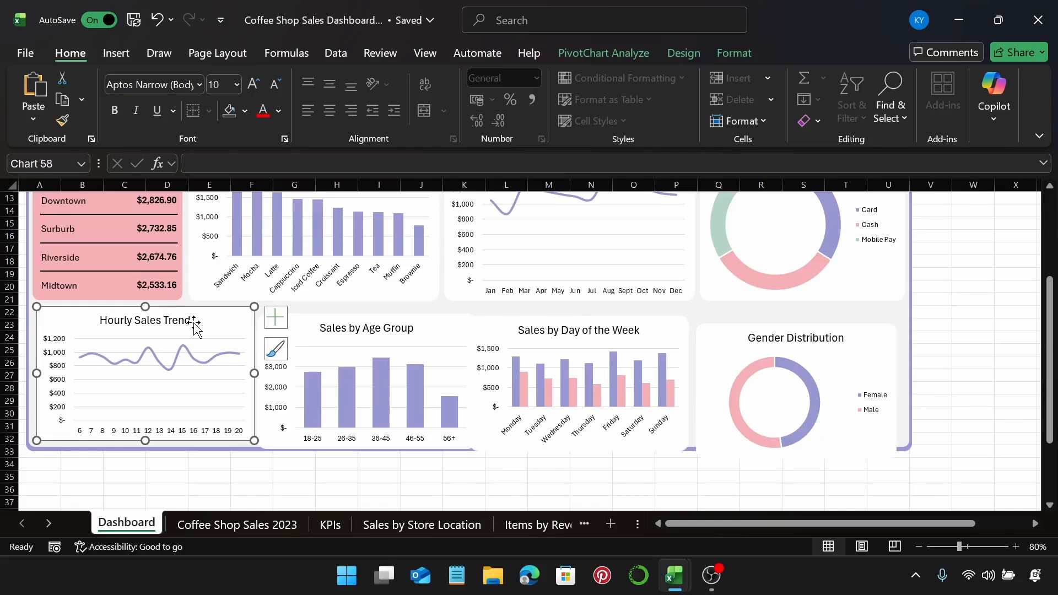
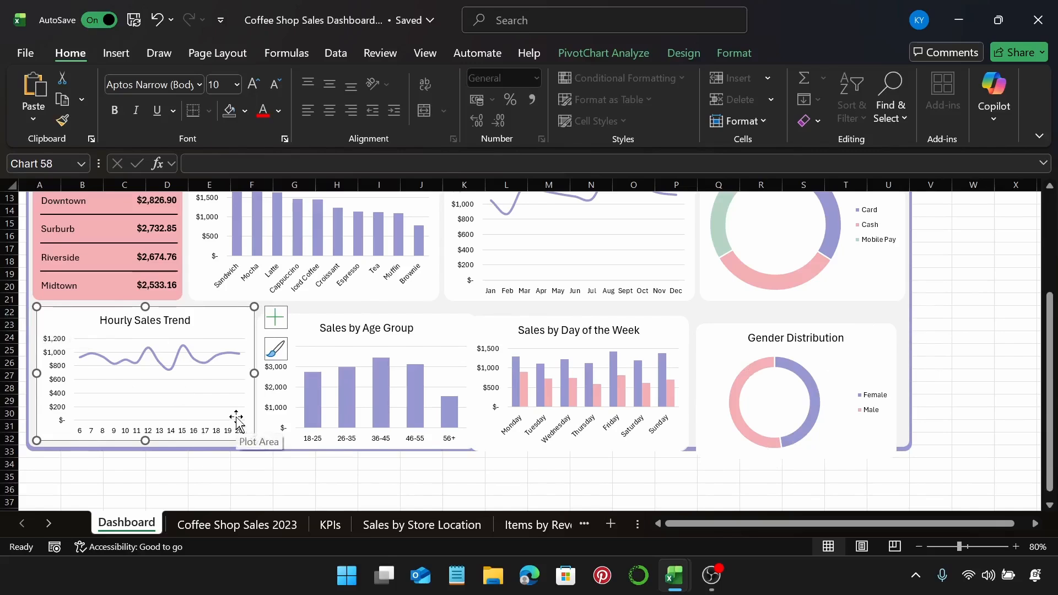
pyautogui.click(830, 381)
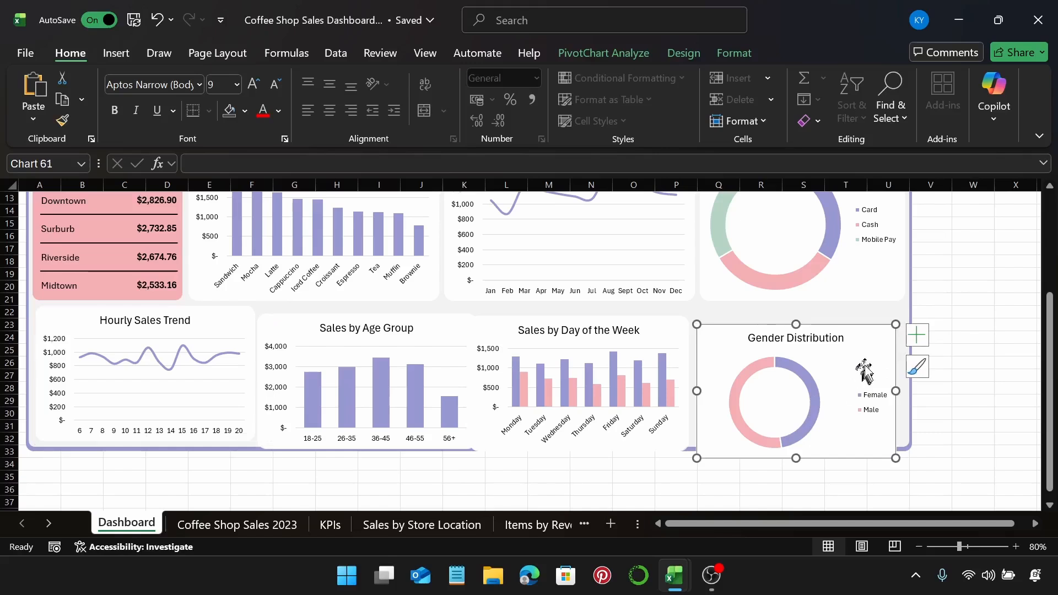
pyautogui.moveTo(865, 366); pyautogui.dragTo(872, 349)
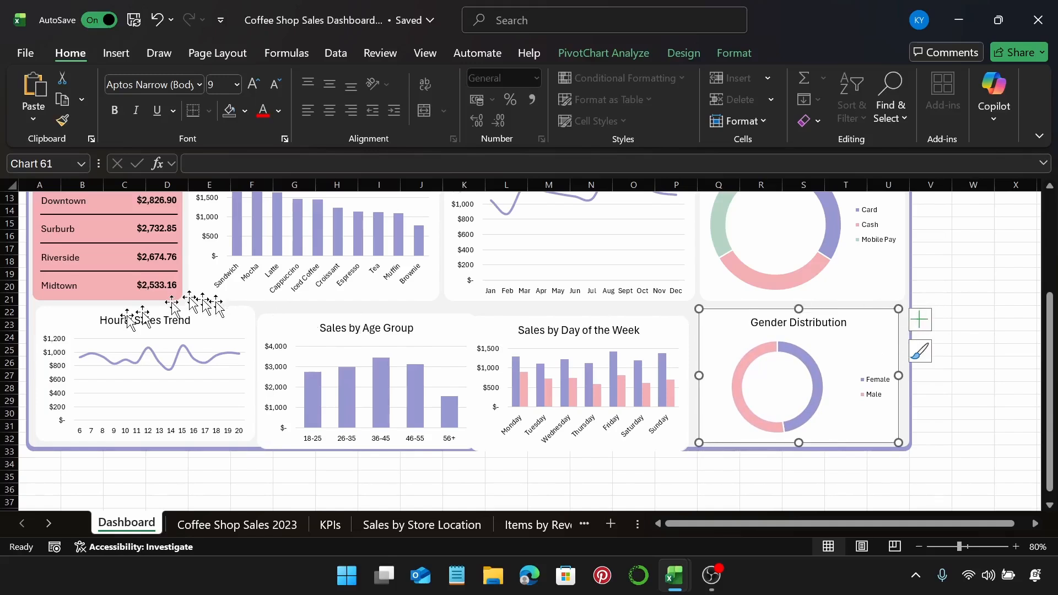
# Align the Hourly Sales Trend chart to the left edge of the Sales by Store Location card above it.
pyautogui.click(56, 279)
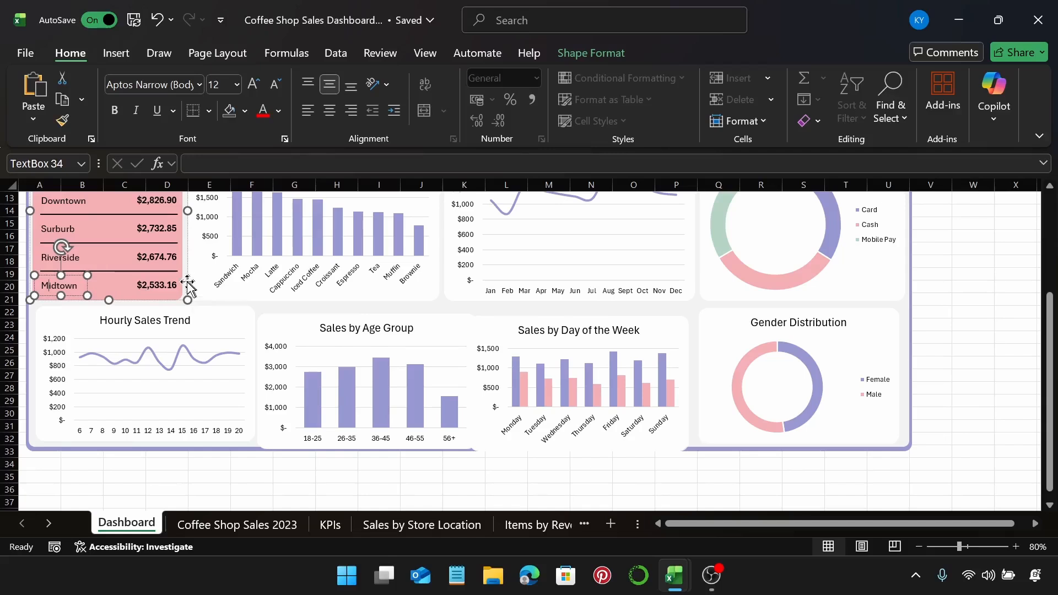
pyautogui.click(188, 283)
pyautogui.keyDown('ctrl'); pyautogui.click(207, 331); pyautogui.keyUp('ctrl')
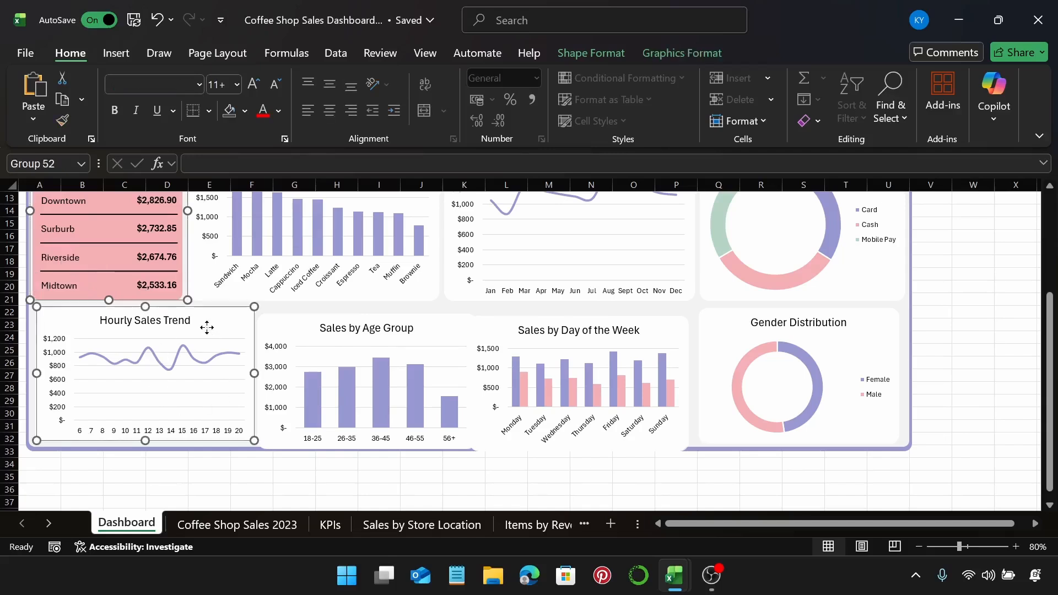
pyautogui.click(622, 48)
pyautogui.click(888, 77)
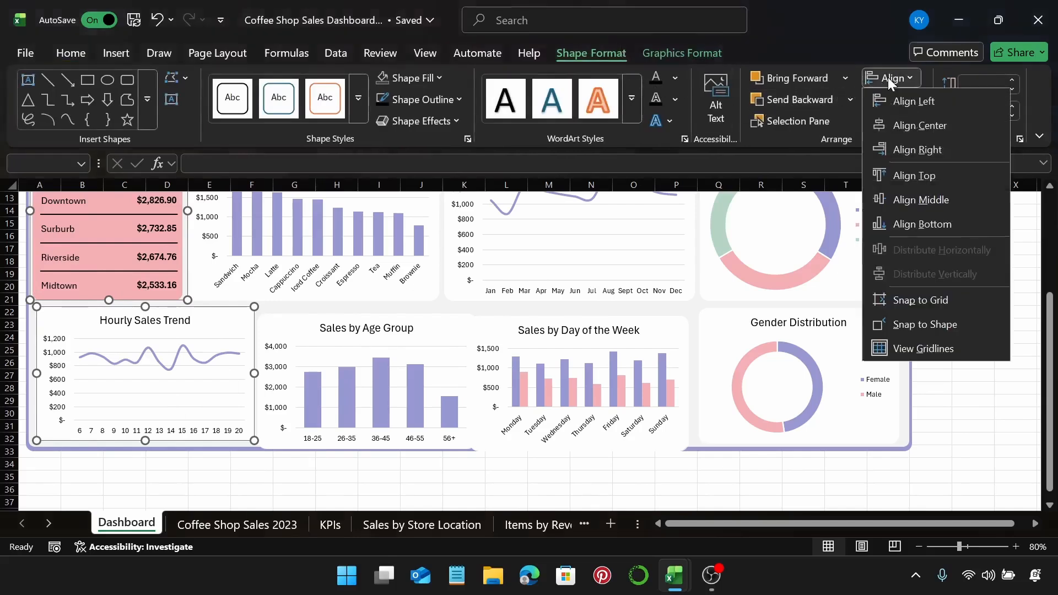
pyautogui.press('Escape')
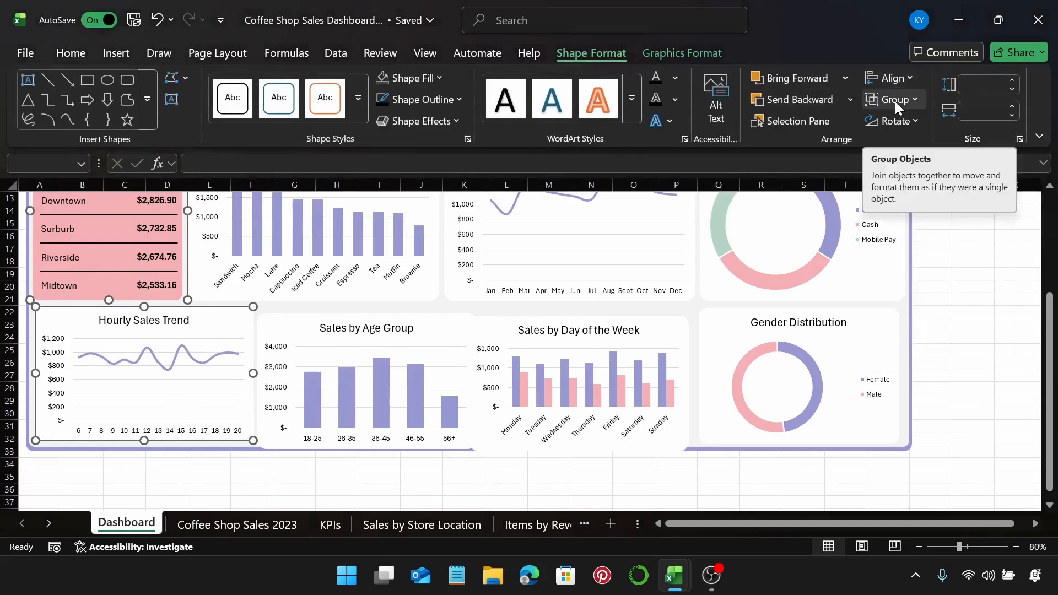
# Align the right edges of the Payment Method Distribution and Gender Distribution charts.
pyautogui.click(851, 289)
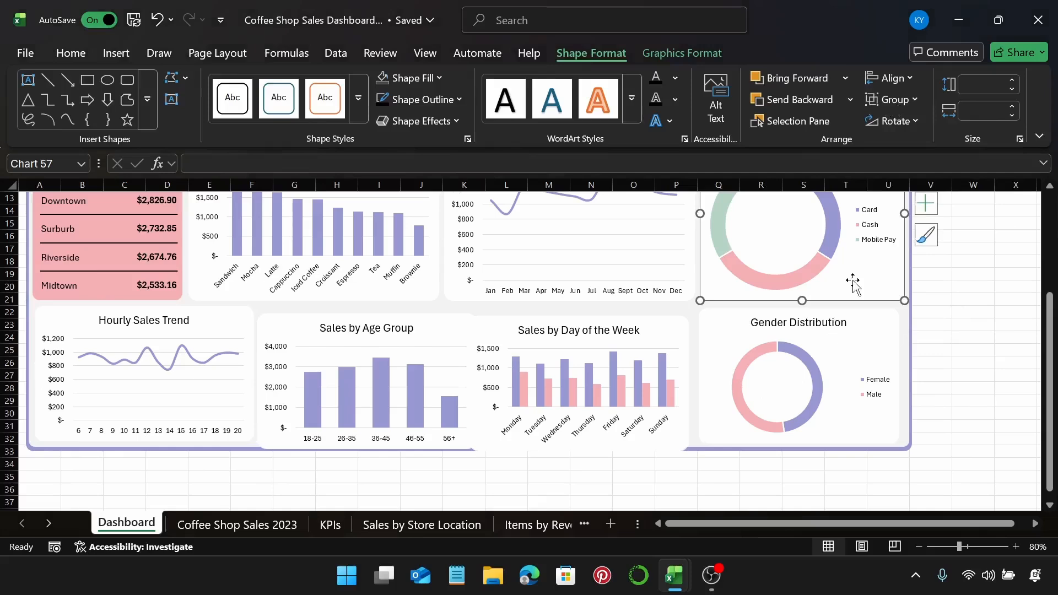
pyautogui.keyDown('ctrl'); pyautogui.click(865, 336); pyautogui.keyUp('ctrl')
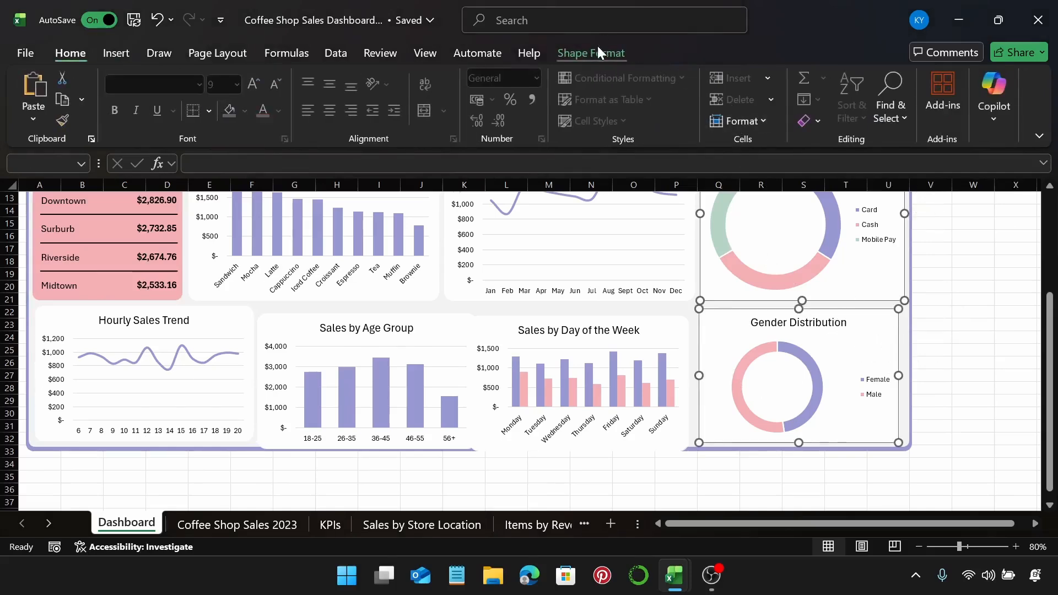
pyautogui.click(597, 51)
pyautogui.click(909, 78)
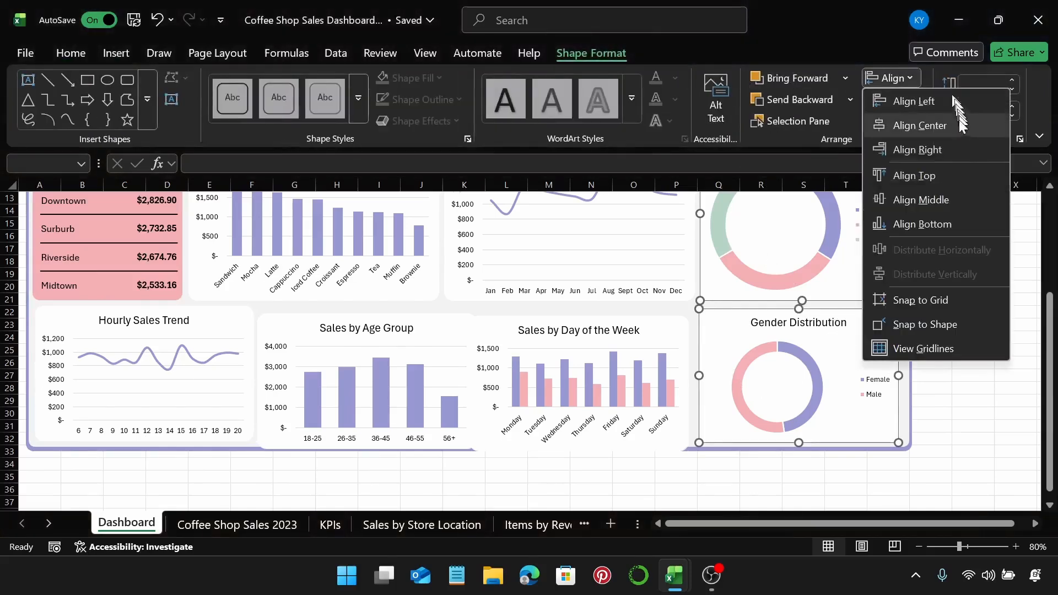
pyautogui.click(958, 150)
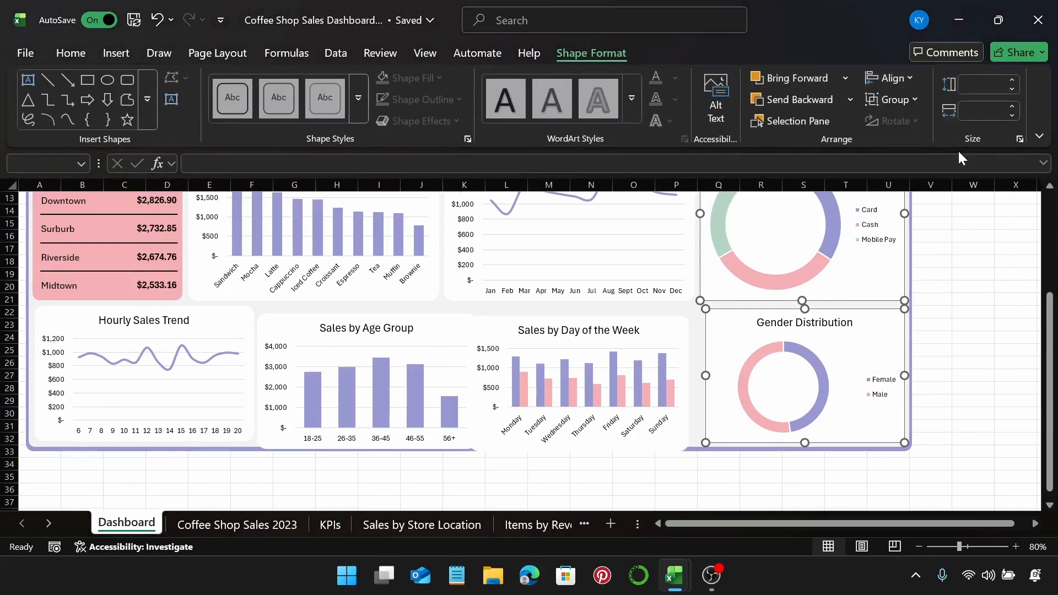
# Align the tops of the four second-row charts, from Hourly Sales Trend to Gender Distribution, and distribute them horizontally.
pyautogui.click(240, 330)
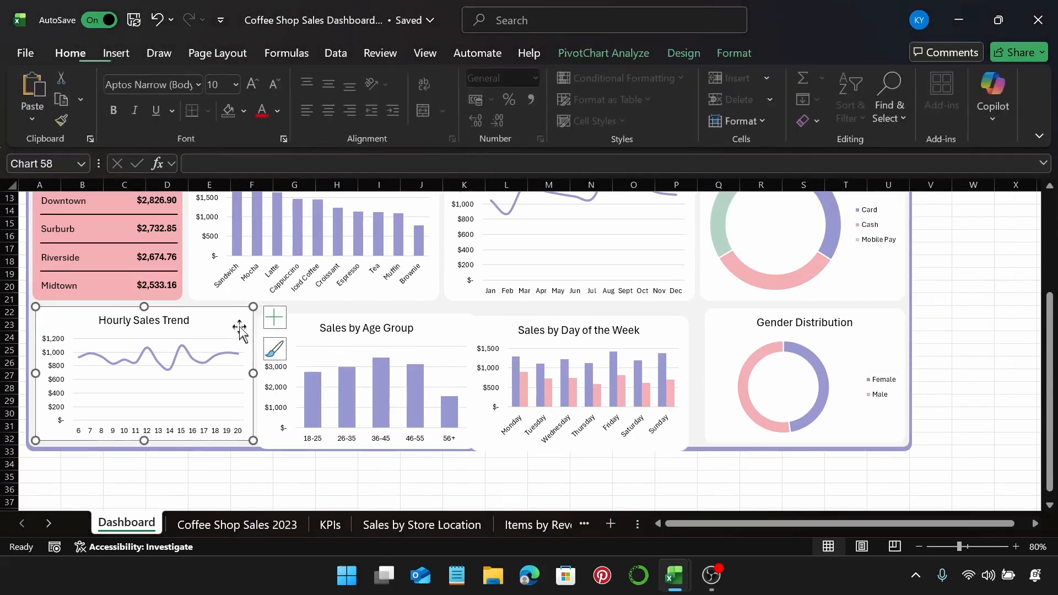
pyautogui.keyDown('ctrl'); pyautogui.click(430, 329); pyautogui.keyUp('ctrl')
pyautogui.keyDown('ctrl'); pyautogui.click(565, 330); pyautogui.keyUp('ctrl')
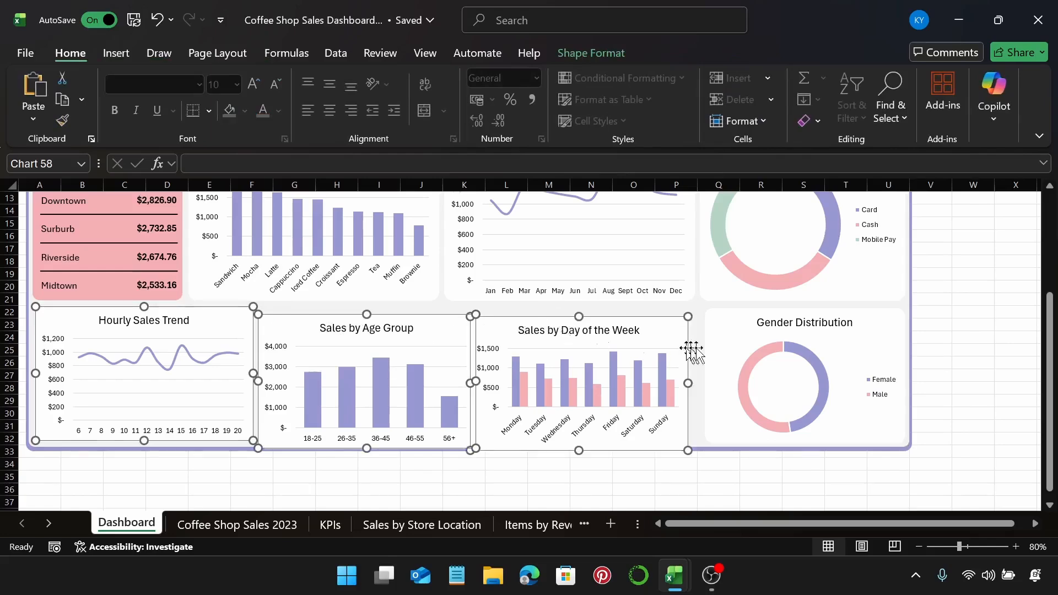
pyautogui.keyDown('ctrl'); pyautogui.click(747, 329); pyautogui.keyUp('ctrl')
pyautogui.click(588, 54)
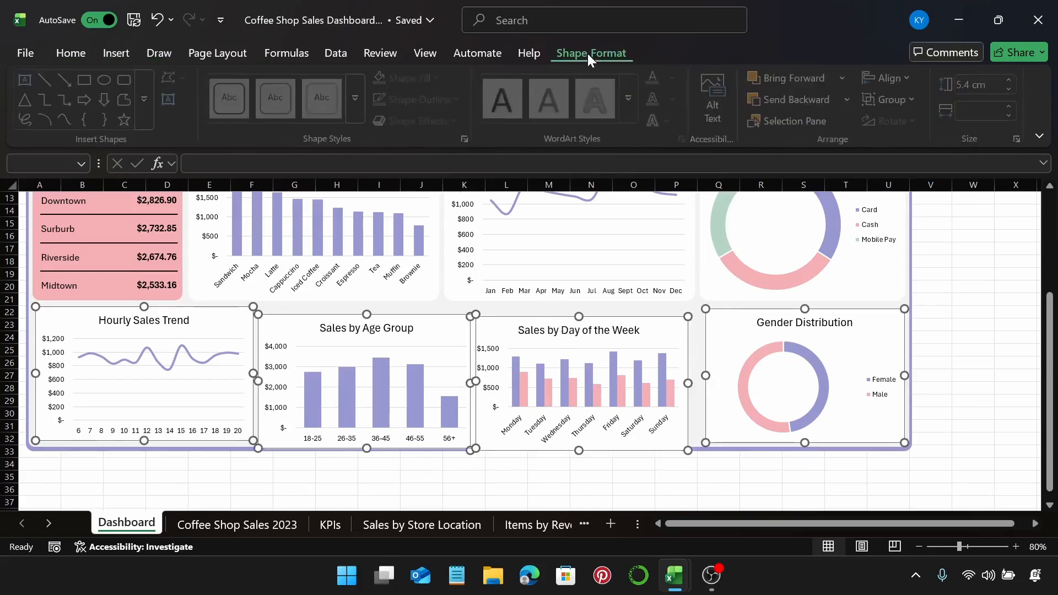
pyautogui.click(891, 79)
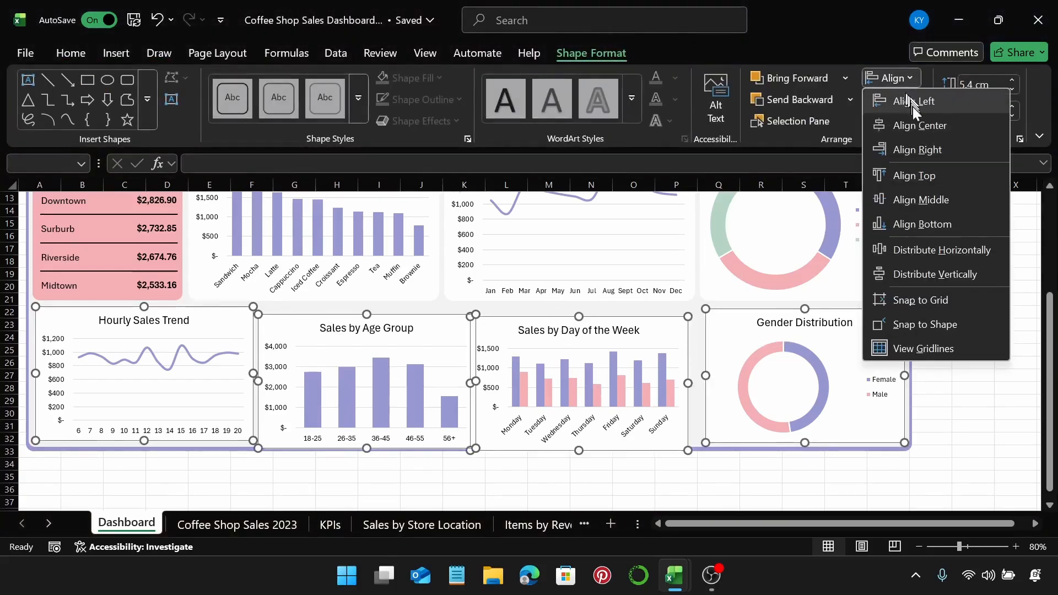
pyautogui.click(915, 176)
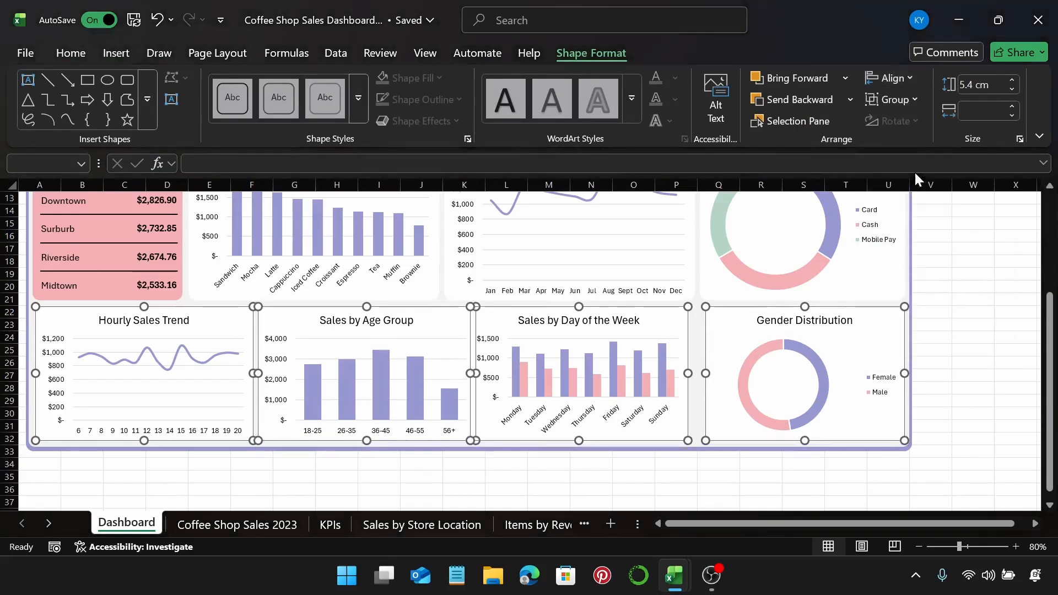
pyautogui.click(888, 77)
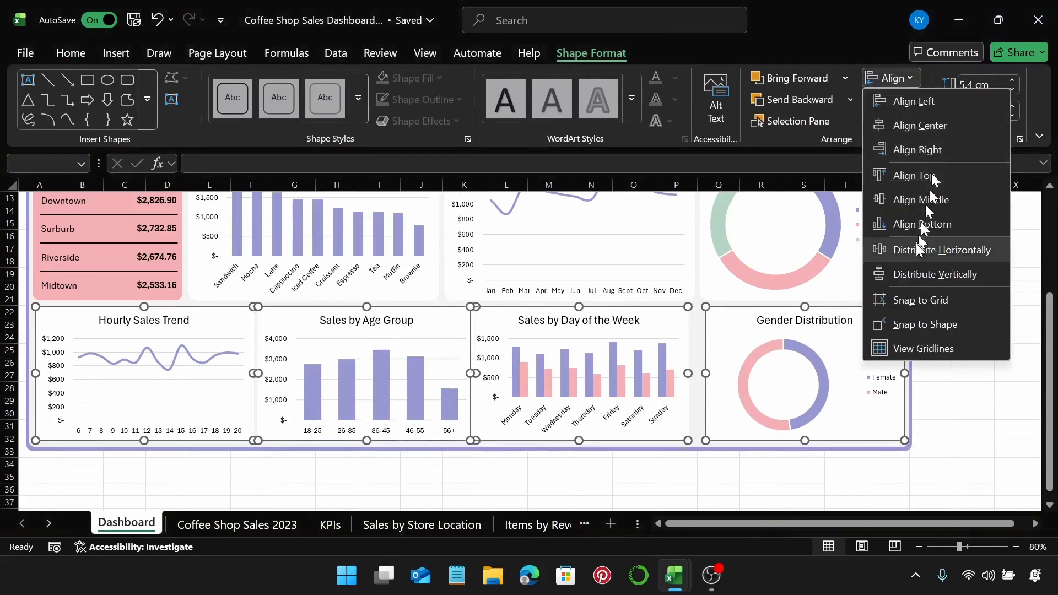
pyautogui.click(916, 250)
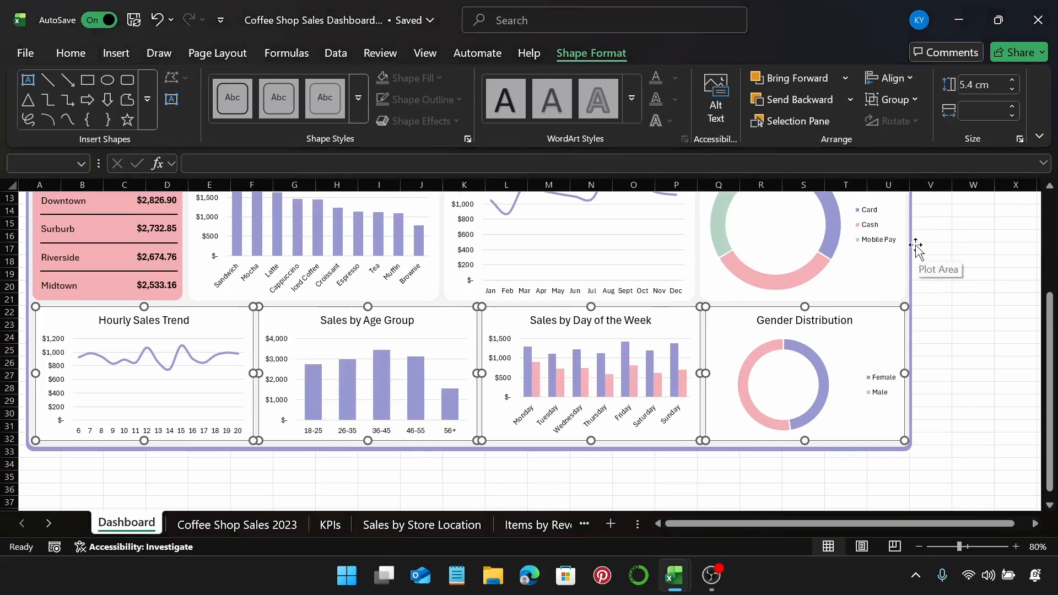
pyautogui.click(960, 428)
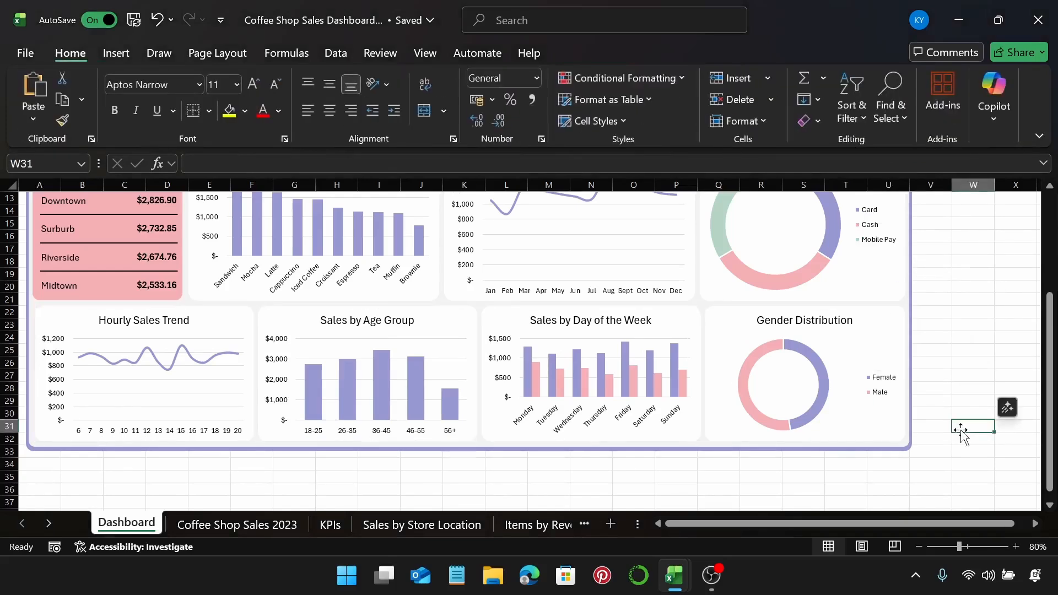
# Nudge the Sales by Store Location card and all seven charts in both rows slightly down together within the dashboard panel.
pyautogui.scroll(3, 960, 430)
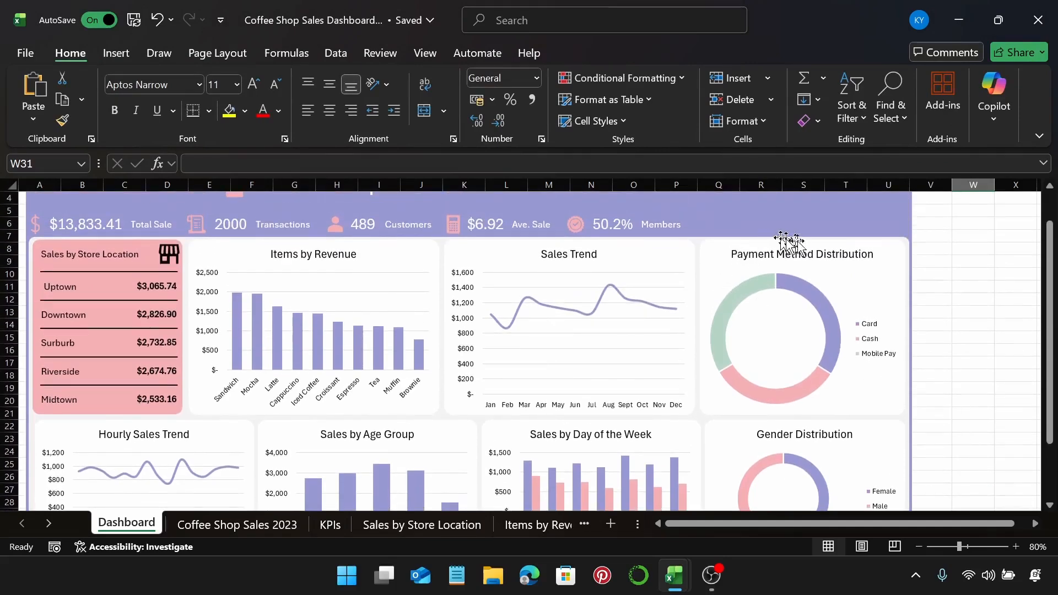
pyautogui.scroll(-4, 795, 238)
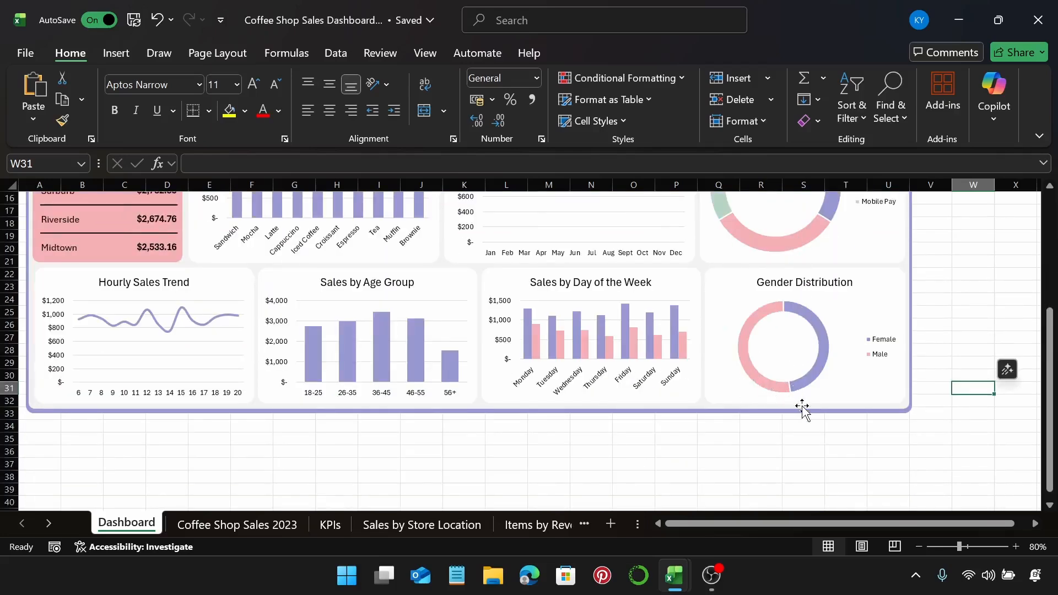
pyautogui.scroll(4, 804, 397)
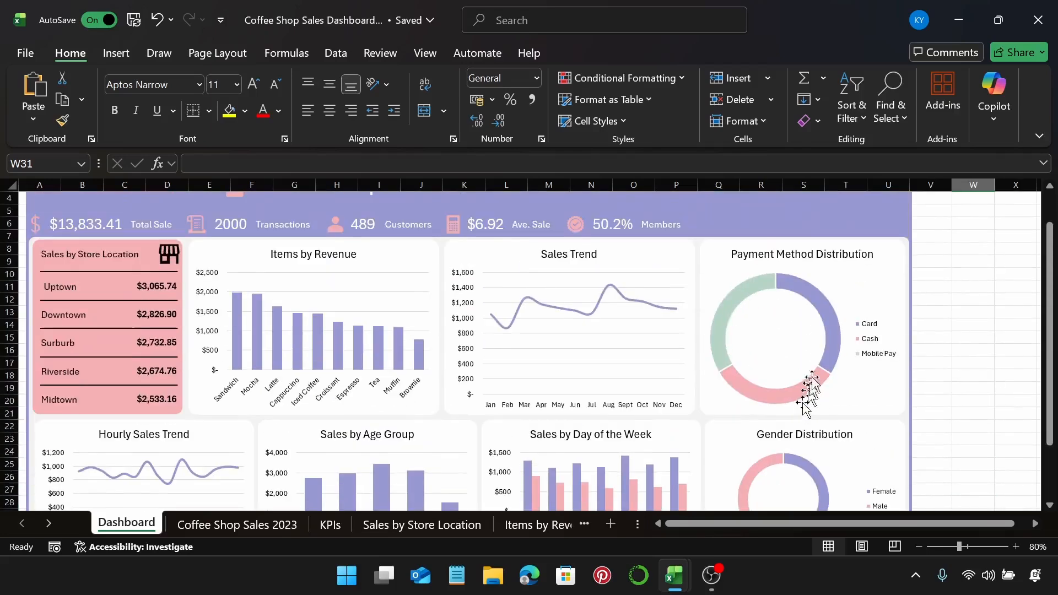
pyautogui.click(724, 285)
pyautogui.keyDown('ctrl'); pyautogui.click(609, 262); pyautogui.keyUp('ctrl')
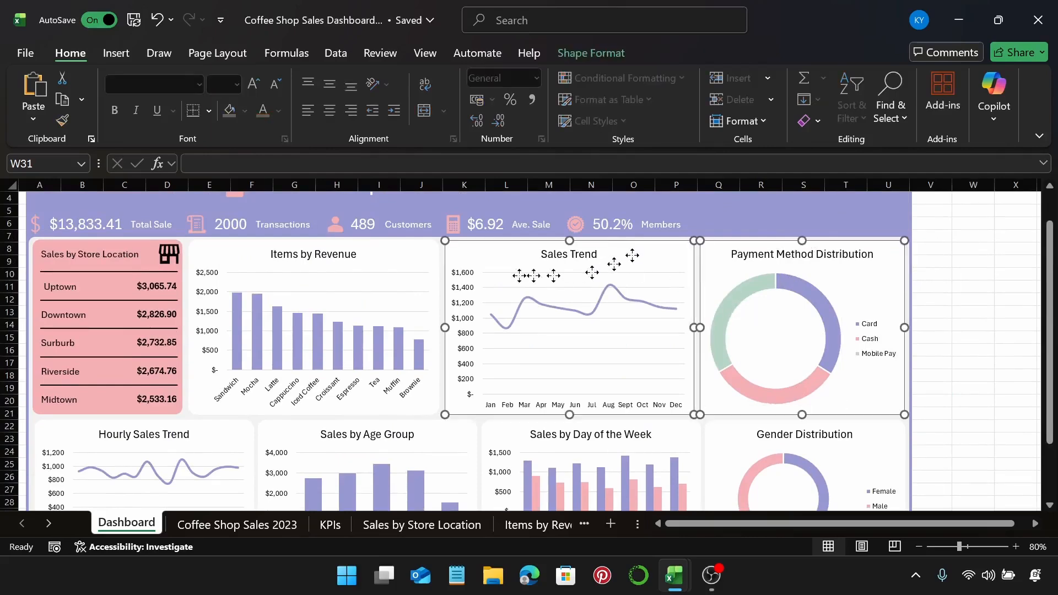
pyautogui.keyDown('ctrl'); pyautogui.click(378, 267); pyautogui.keyUp('ctrl')
pyautogui.keyDown('ctrl'); pyautogui.click(168, 269); pyautogui.keyUp('ctrl')
pyautogui.scroll(-2, 248, 341)
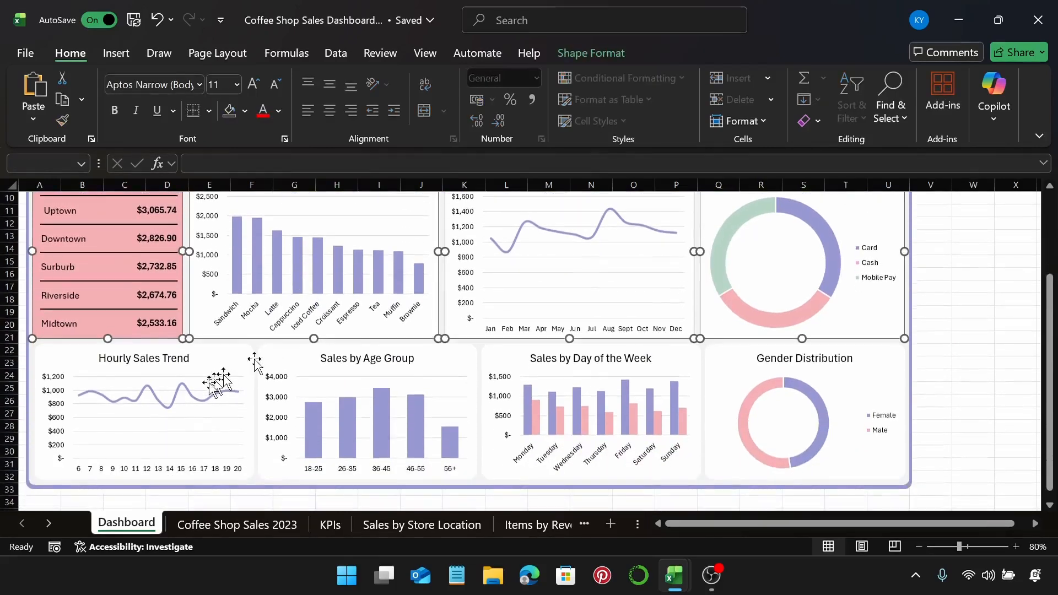
pyautogui.keyDown('ctrl'); pyautogui.click(224, 361); pyautogui.keyUp('ctrl')
pyautogui.keyDown('ctrl'); pyautogui.click(351, 370); pyautogui.keyUp('ctrl')
pyautogui.keyDown('ctrl'); pyautogui.click(552, 372); pyautogui.keyUp('ctrl')
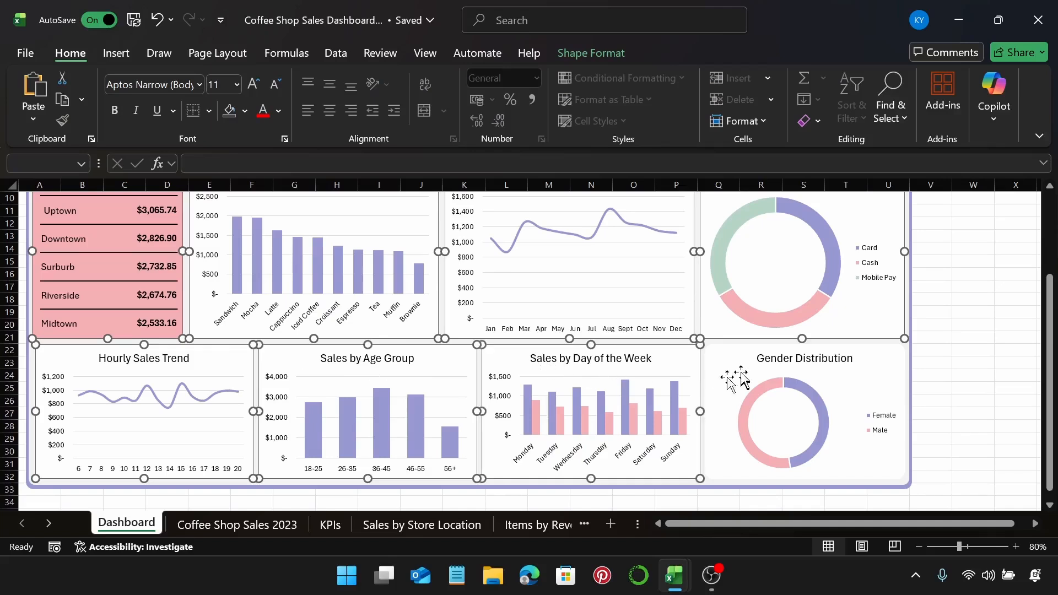
pyautogui.keyDown('ctrl'); pyautogui.click(742, 373); pyautogui.keyUp('ctrl')
pyautogui.press('Down')
pyautogui.press('Down')
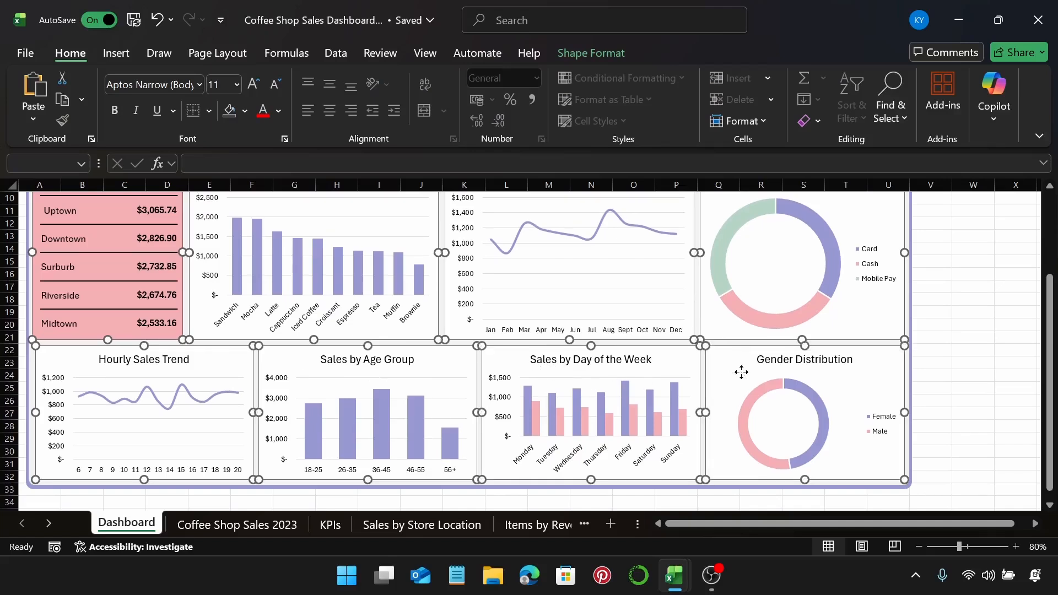
pyautogui.press('Down')
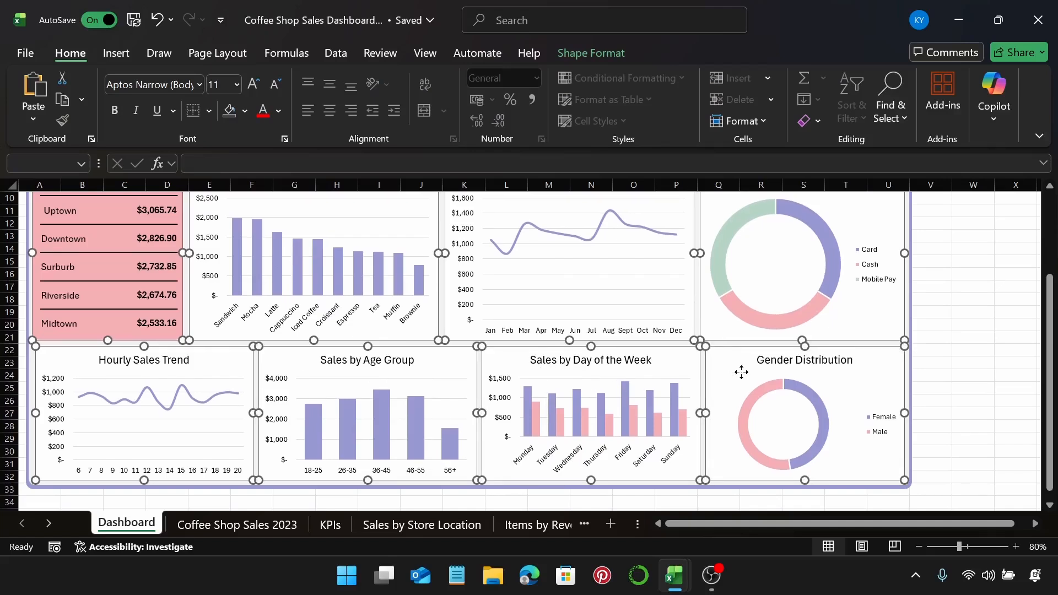
pyautogui.scroll(2, 742, 373)
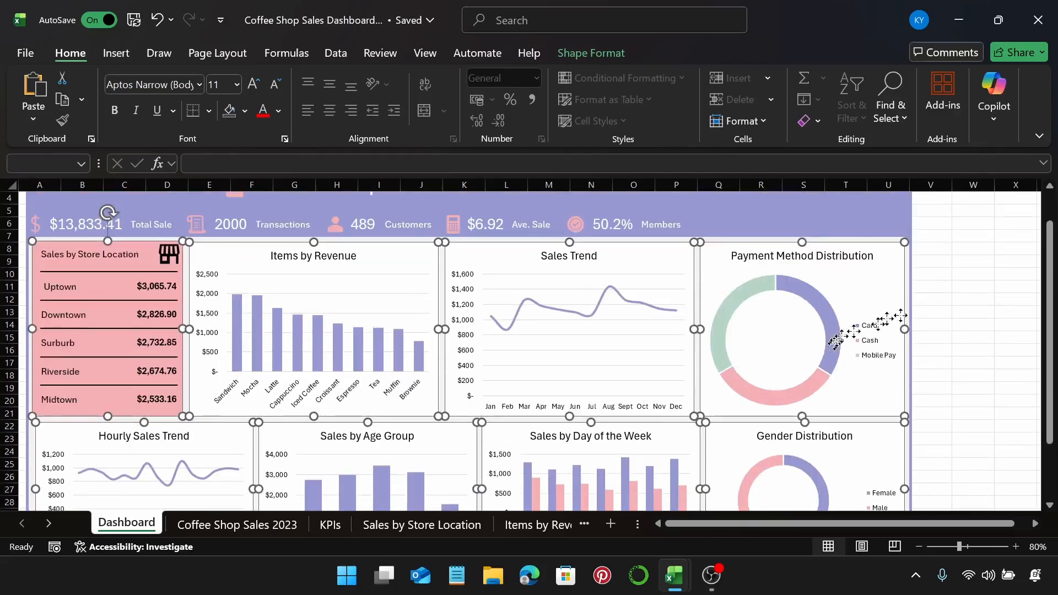
pyautogui.click(937, 302)
# Set the Category and Store Location slicers to a height of 2.85 cm and a width of 4.25 cm.
pyautogui.scroll(-2, 937, 307)
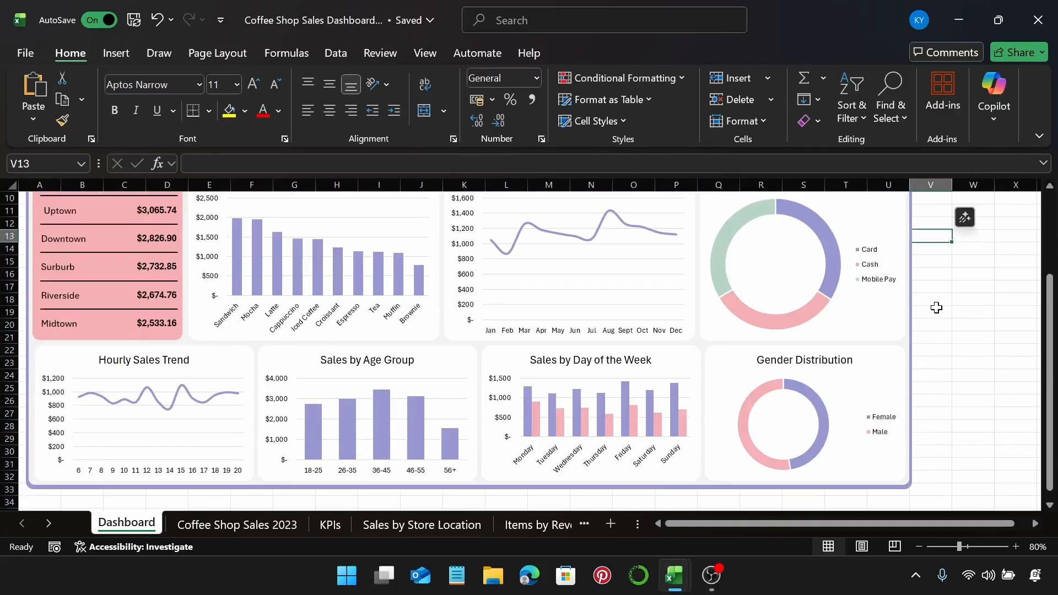
pyautogui.scroll(2, 936, 308)
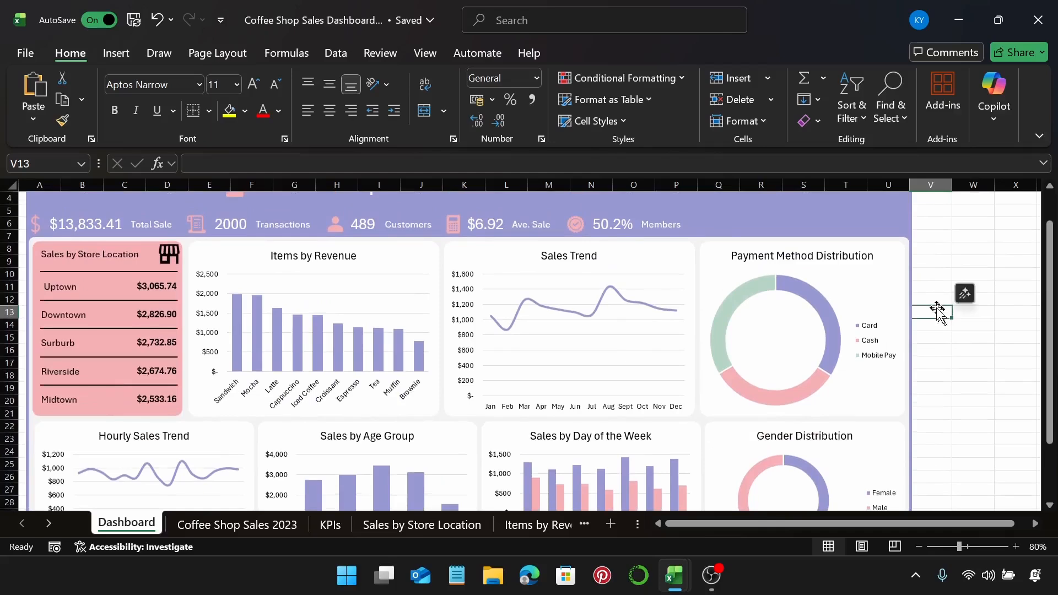
pyautogui.scroll(1, 936, 309)
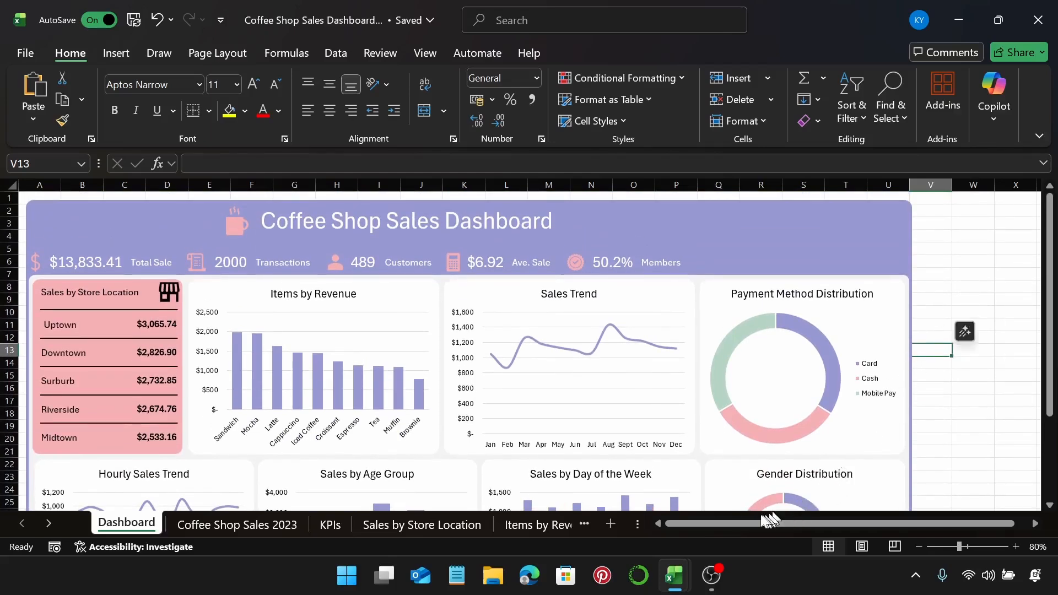
pyautogui.moveTo(731, 525); pyautogui.dragTo(821, 526)
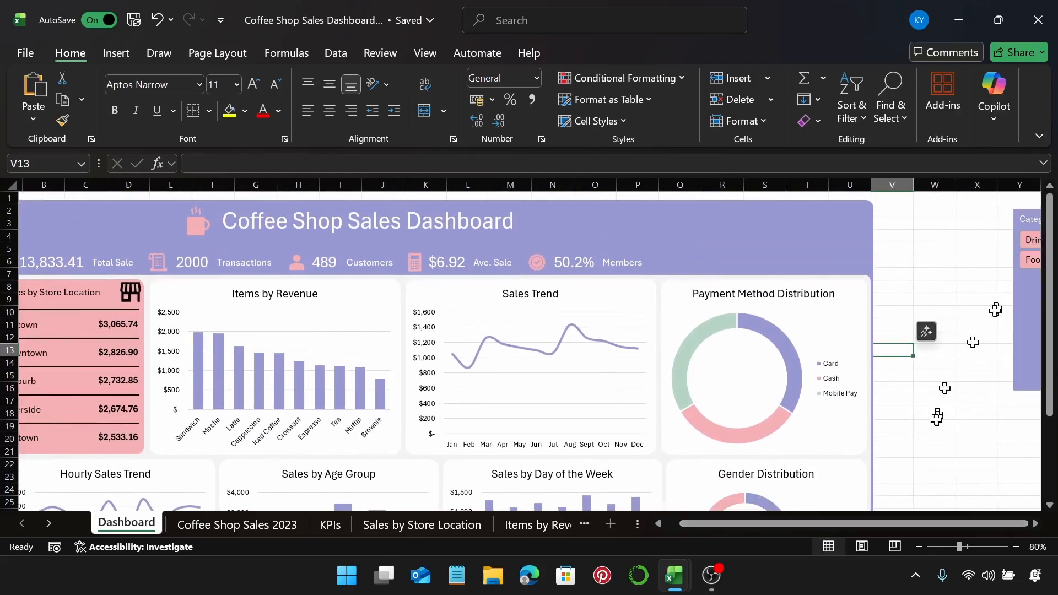
pyautogui.hscroll(4, 934, 489)
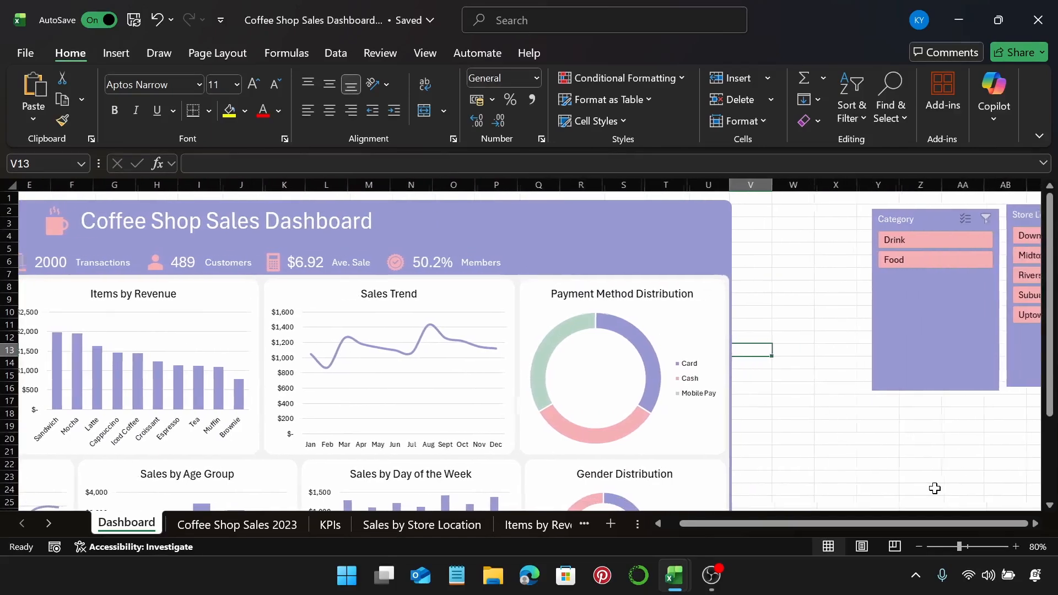
pyautogui.click(832, 315)
pyautogui.keyDown('ctrl'); pyautogui.click(935, 216); pyautogui.keyUp('ctrl')
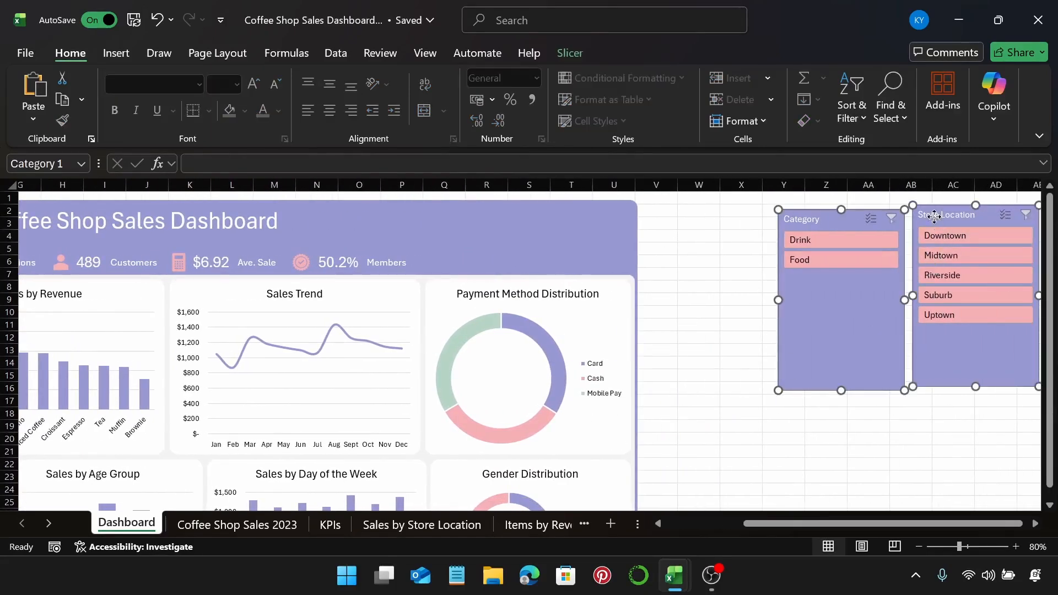
pyautogui.click(559, 52)
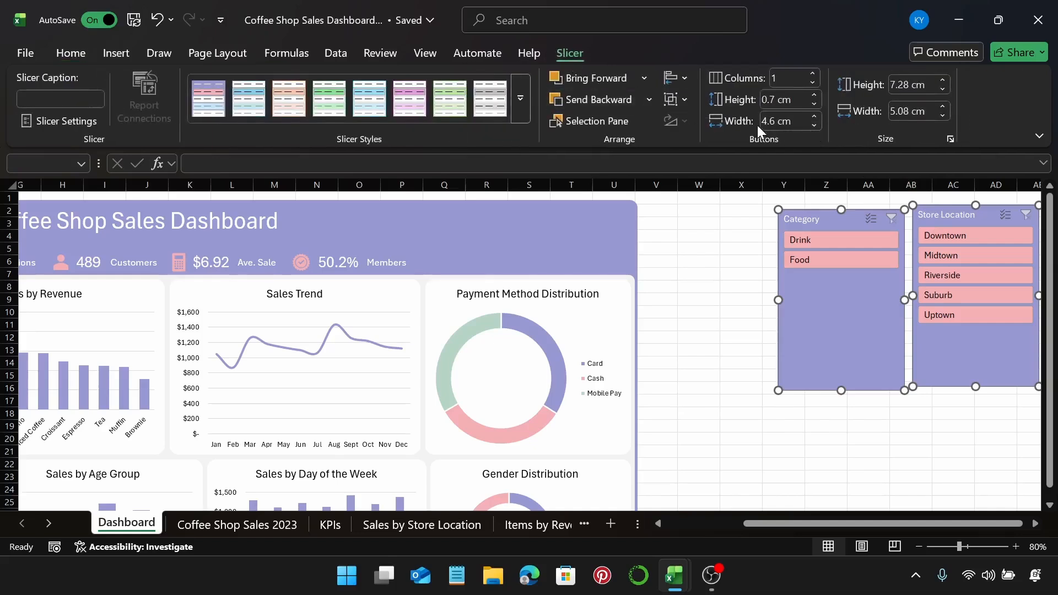
pyautogui.click(904, 92)
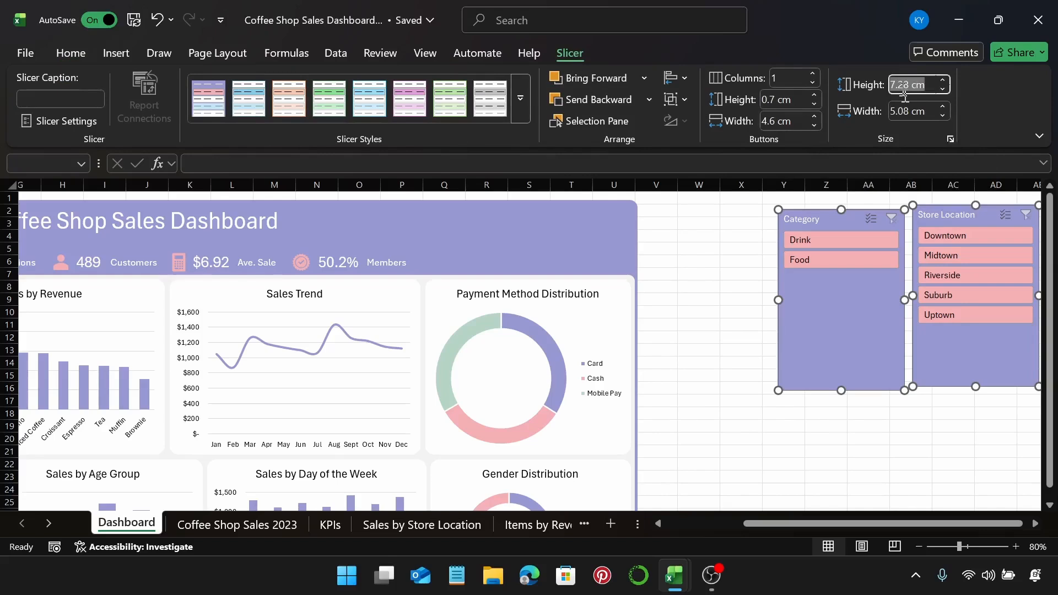
pyautogui.write('2.85')
pyautogui.press('Return')
pyautogui.click(900, 114)
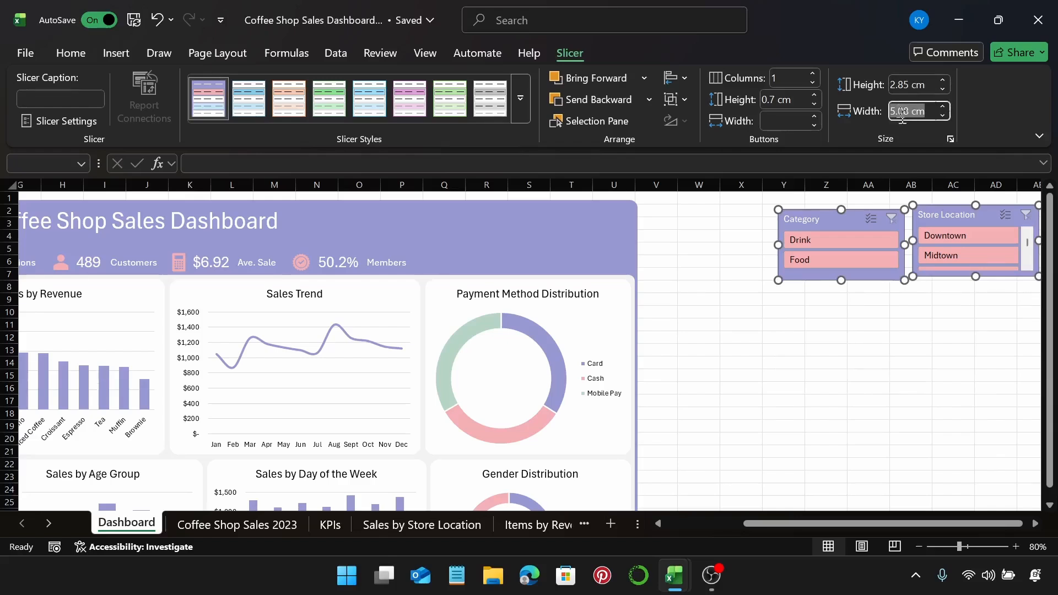
pyautogui.write('4.25')
pyautogui.press('Return')
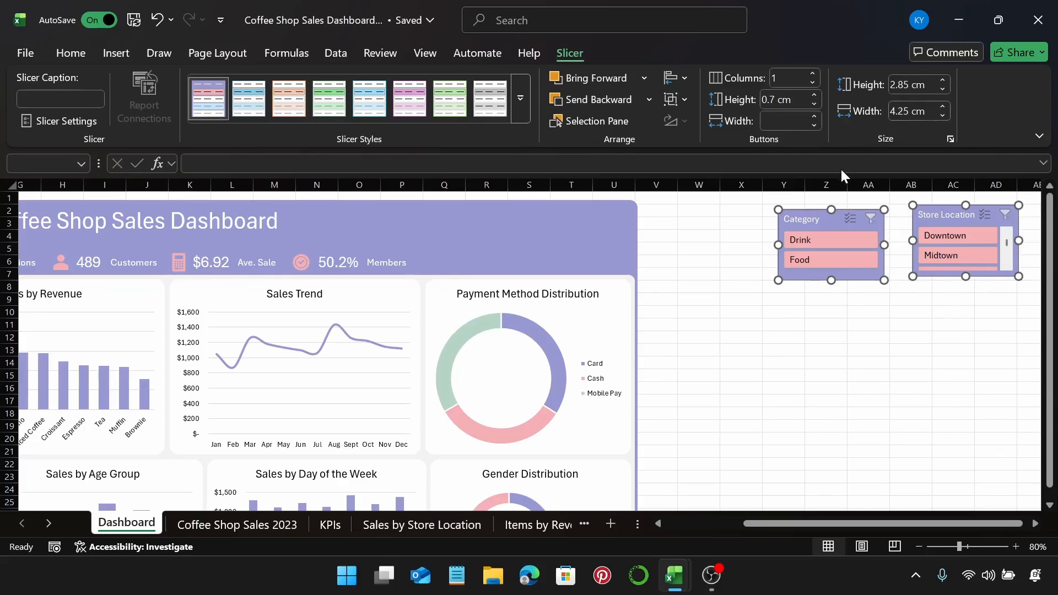
# Move the Category slicer to the right end of the dashboard's header banner and place the Store Location slicer just left of it.
pyautogui.click(658, 350)
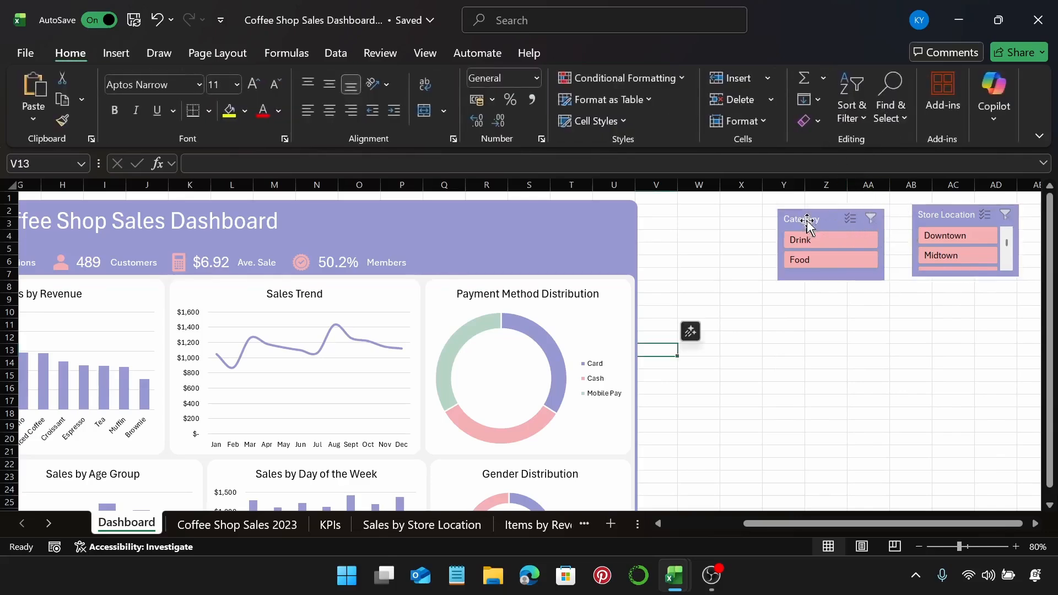
pyautogui.moveTo(808, 220); pyautogui.dragTo(556, 214)
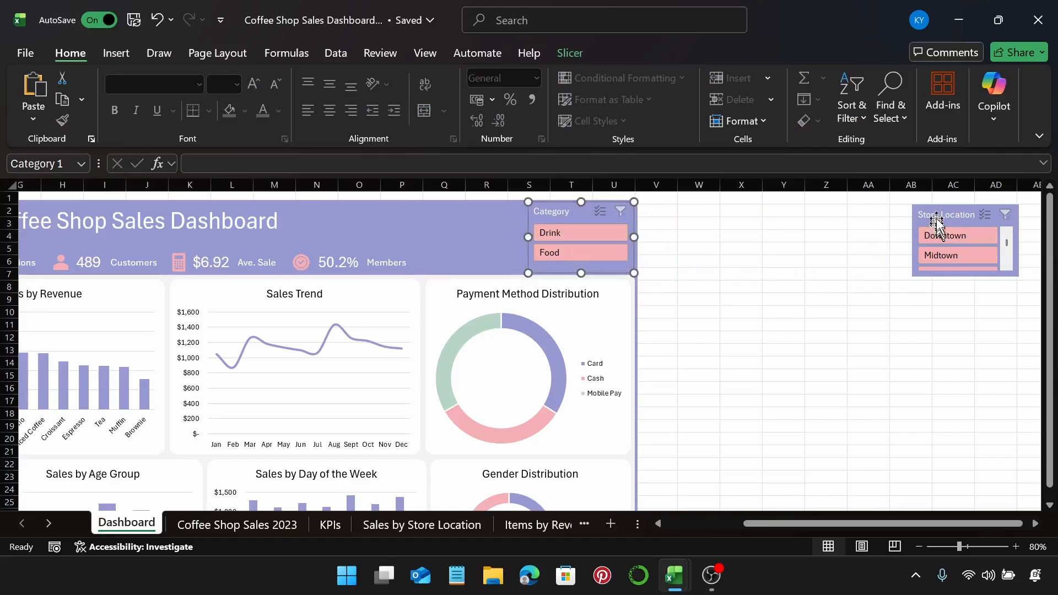
pyautogui.moveTo(937, 220); pyautogui.dragTo(444, 212)
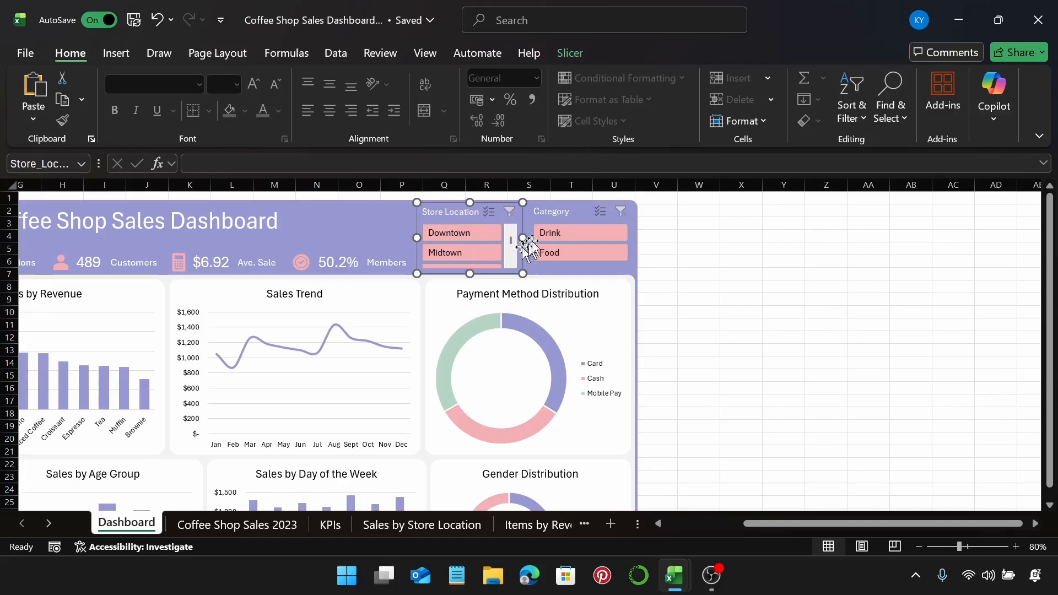
pyautogui.keyDown('ctrl'); pyautogui.click(547, 221); pyautogui.keyUp('ctrl')
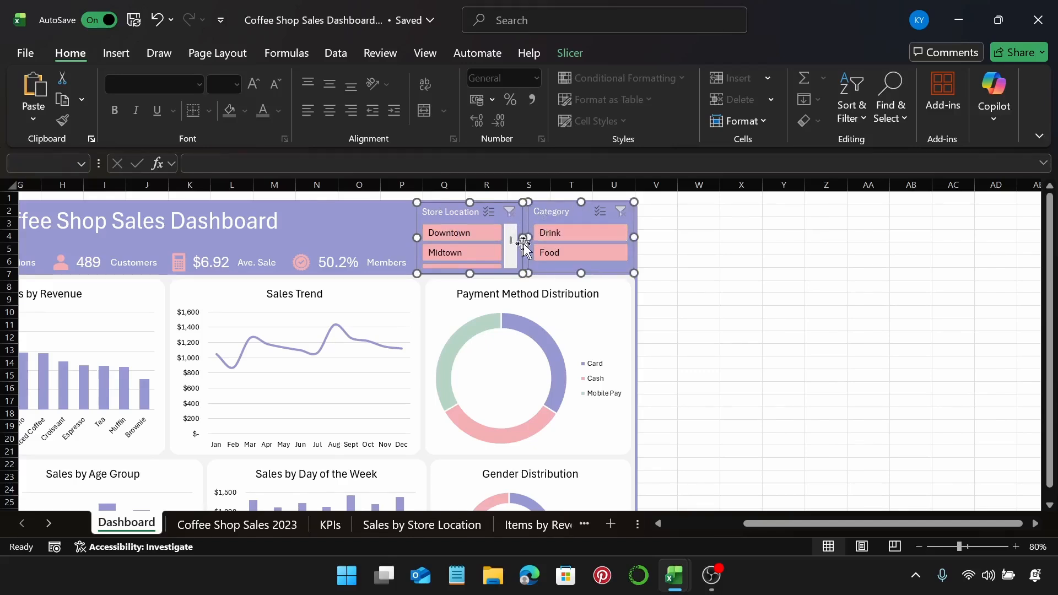
pyautogui.click(684, 339)
# Nudge the Category slicer slightly left, closer to the Store Location slicer.
pyautogui.click(554, 216)
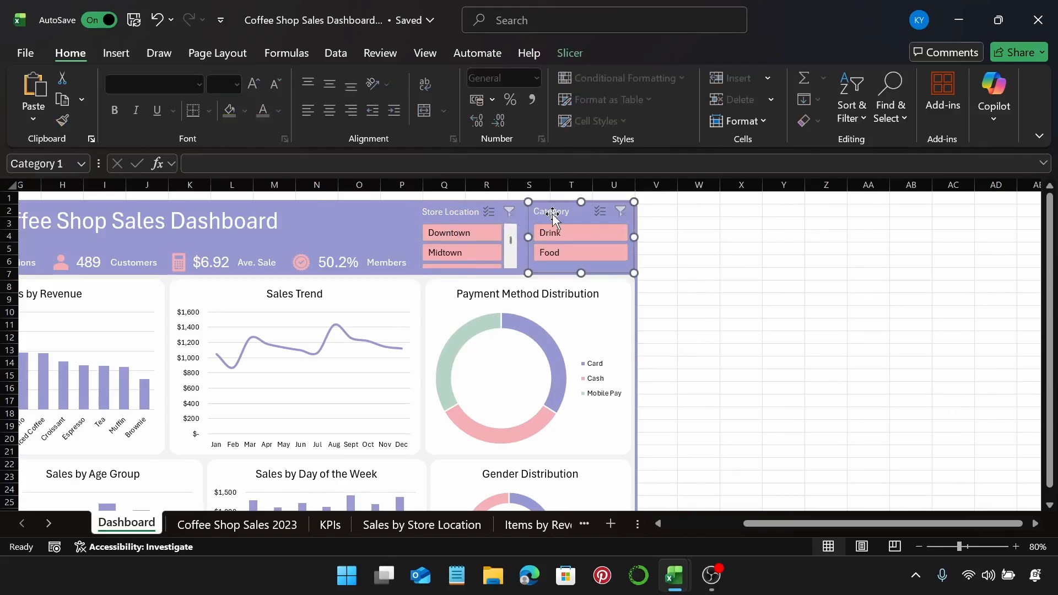
pyautogui.press('Left')
pyautogui.press('Left')
pyautogui.press('Left')
pyautogui.press('Left')
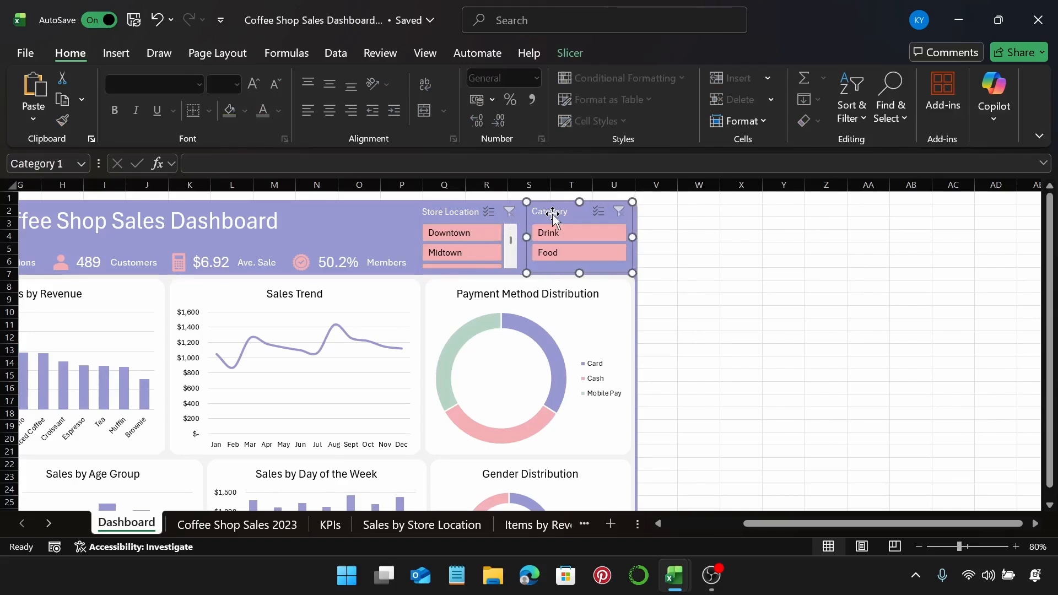
pyautogui.press('Left')
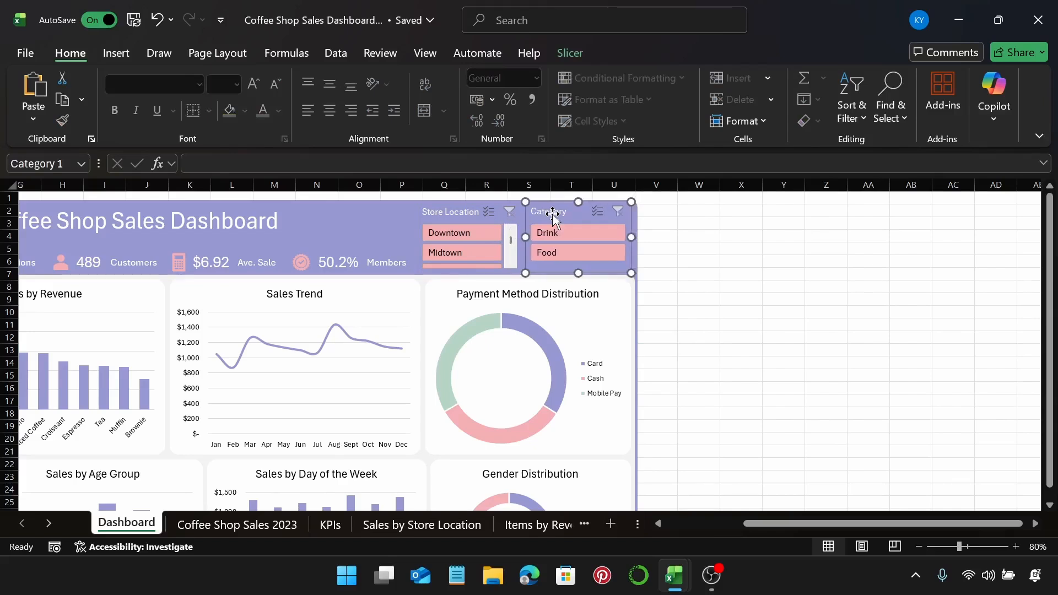
# Align the middles of the Store Location and Category slicers, and nudge both slightly right together.
pyautogui.keyDown('ctrl'); pyautogui.click(487, 217); pyautogui.keyUp('ctrl')
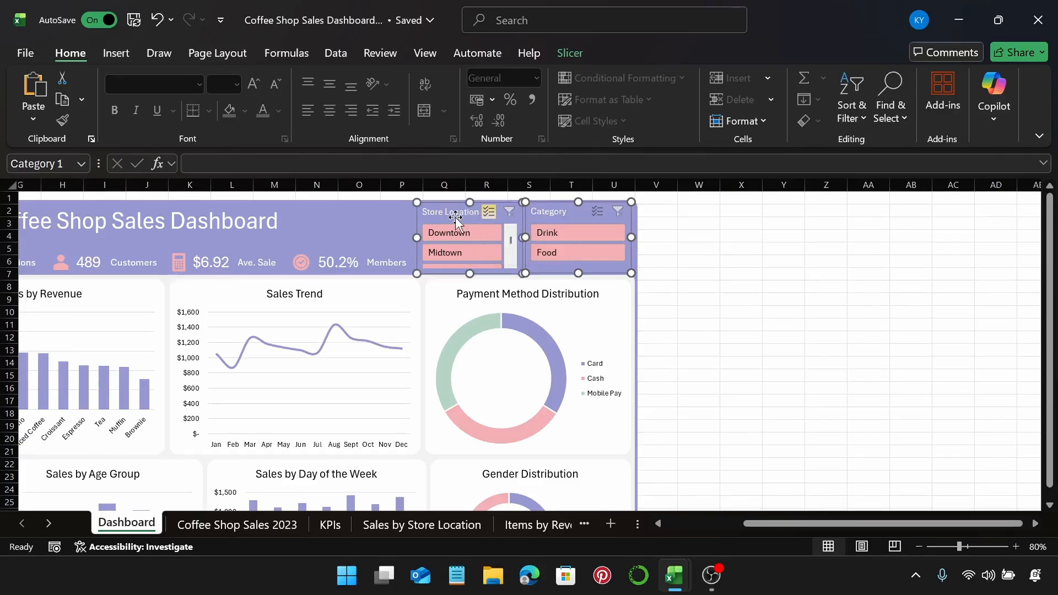
pyautogui.keyDown('ctrl'); pyautogui.click(462, 212); pyautogui.keyUp('ctrl')
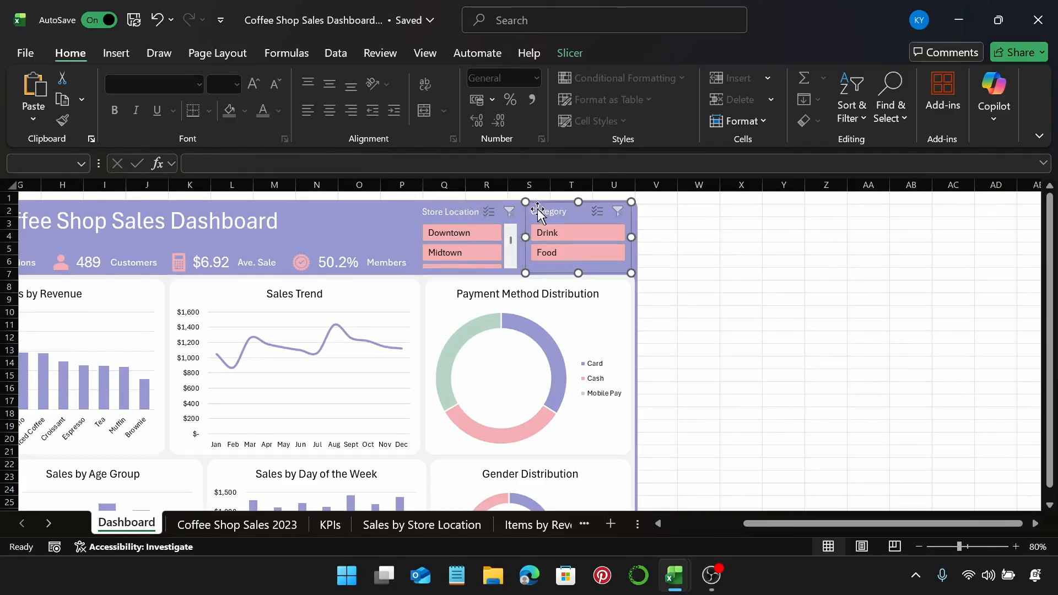
pyautogui.keyDown('ctrl'); pyautogui.click(487, 216); pyautogui.keyUp('ctrl')
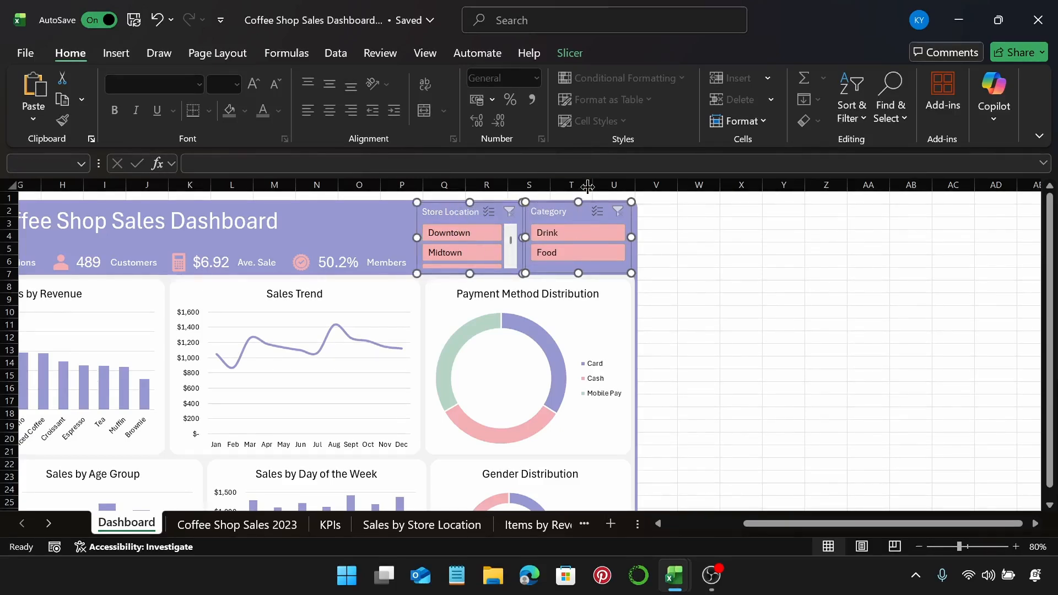
pyautogui.click(577, 54)
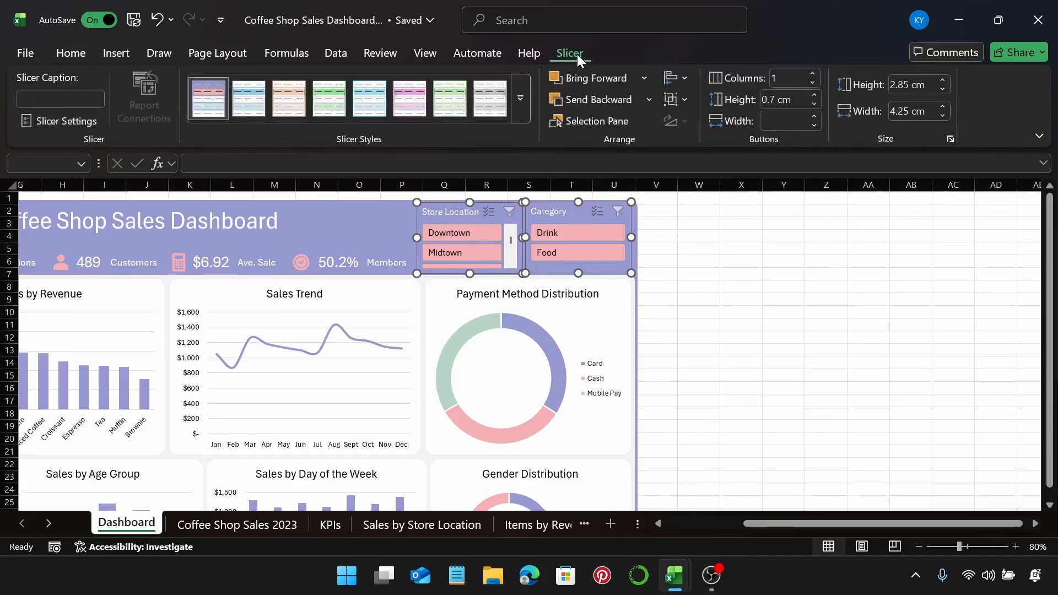
pyautogui.click(684, 79)
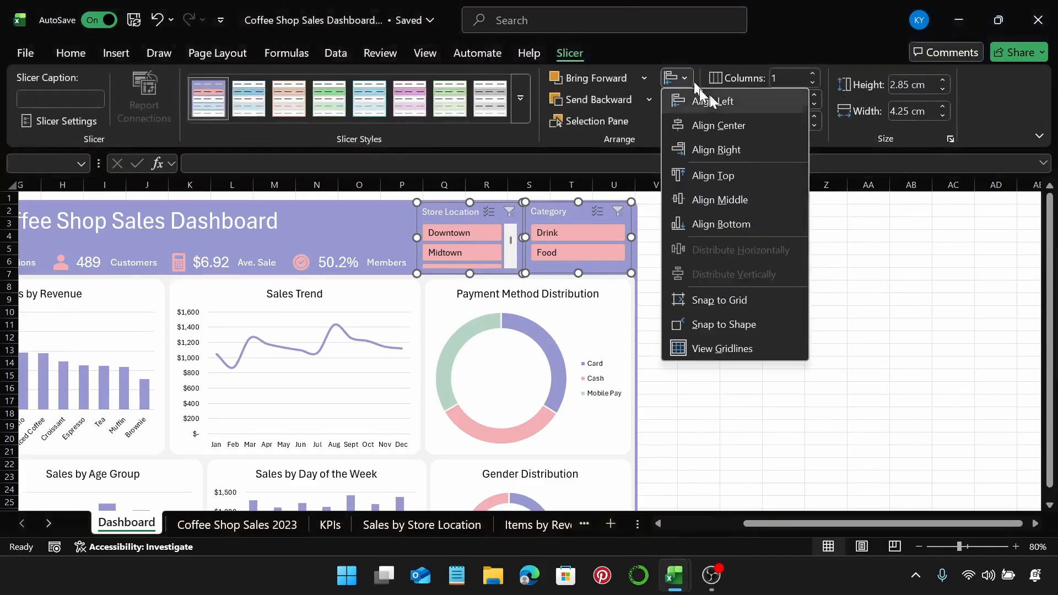
pyautogui.click(720, 194)
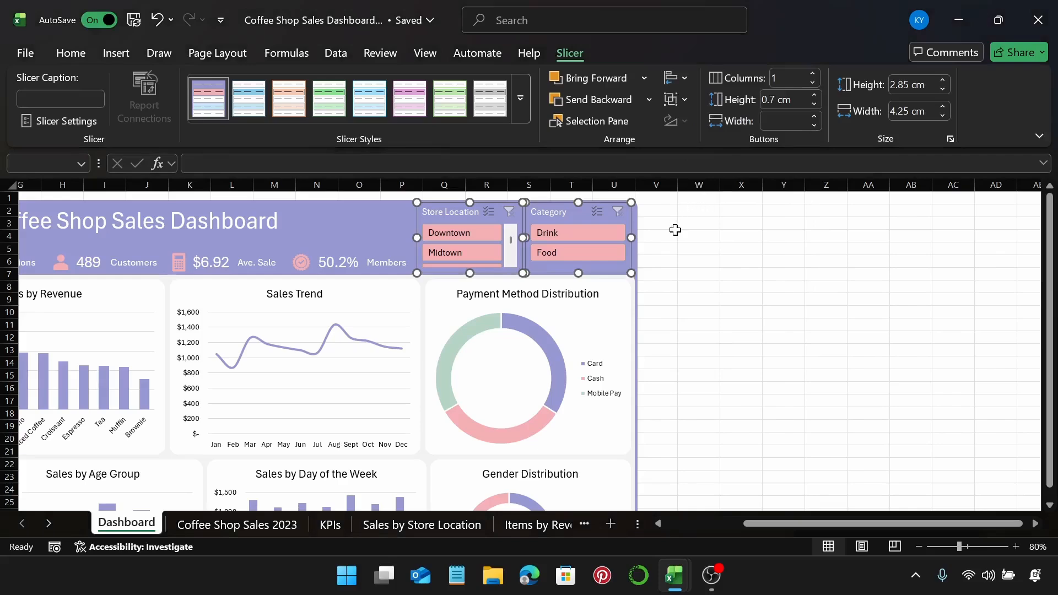
pyautogui.press('Right')
pyautogui.press('Escape')
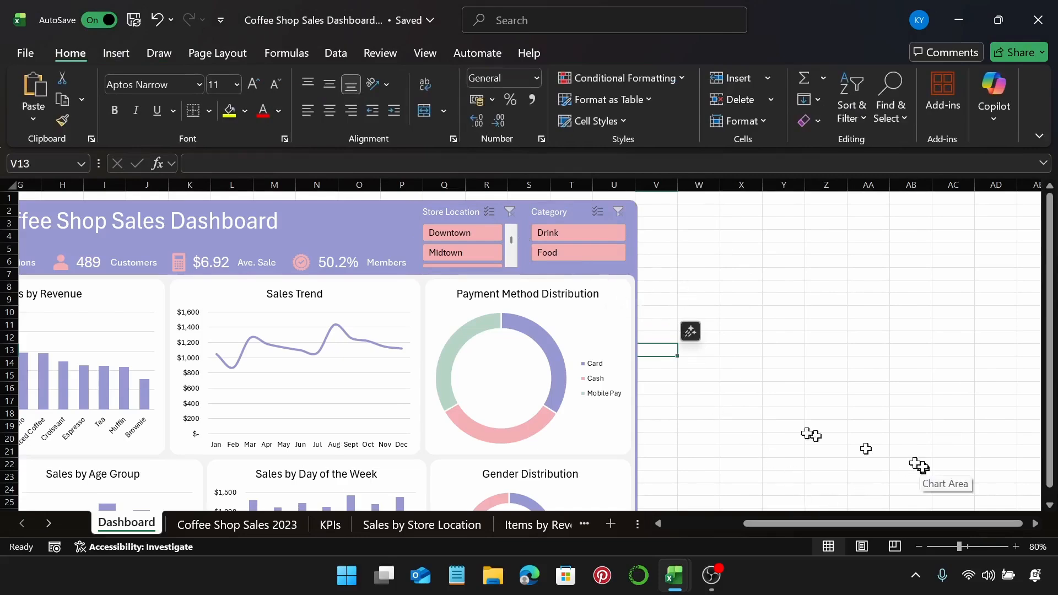
# Filter the dashboard by the Midtown and Downtown store locations in turn to check which charts respond, and clear the filter.
pyautogui.moveTo(795, 524); pyautogui.dragTo(708, 525)
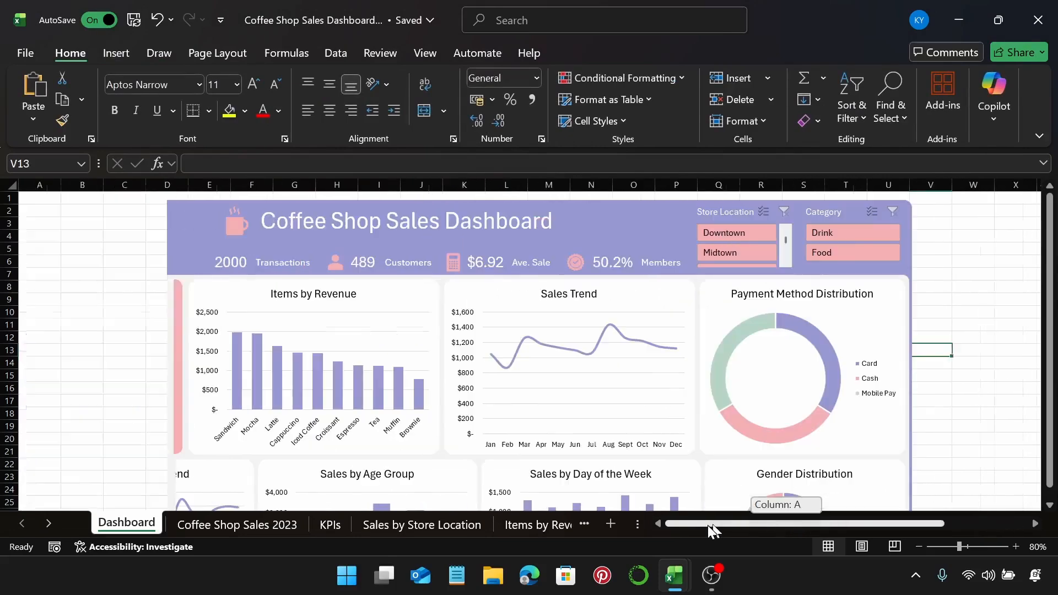
pyautogui.click(749, 232)
pyautogui.click(732, 246)
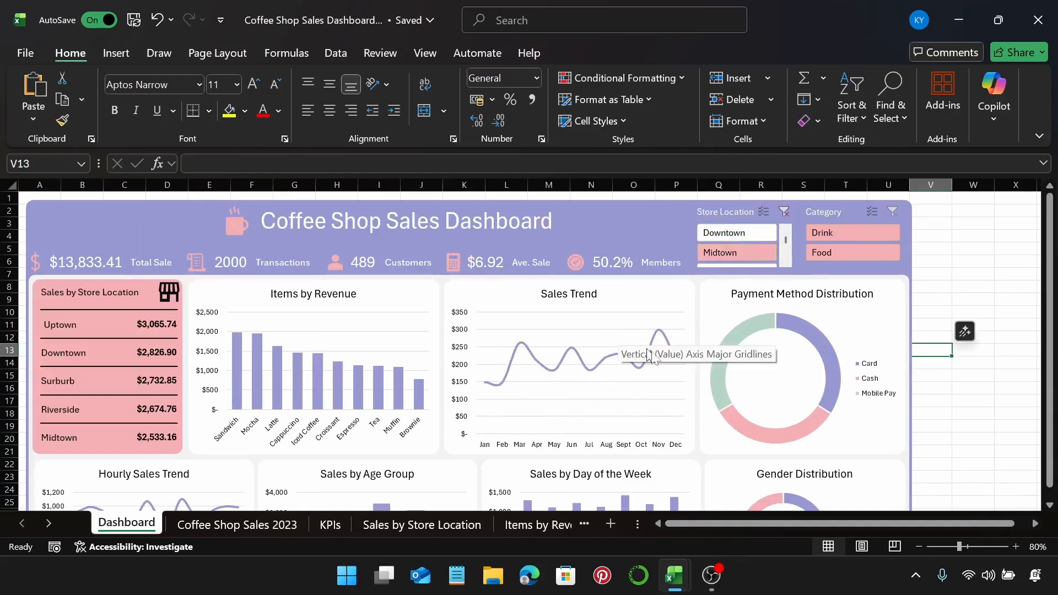
pyautogui.click(739, 221)
pyautogui.click(736, 233)
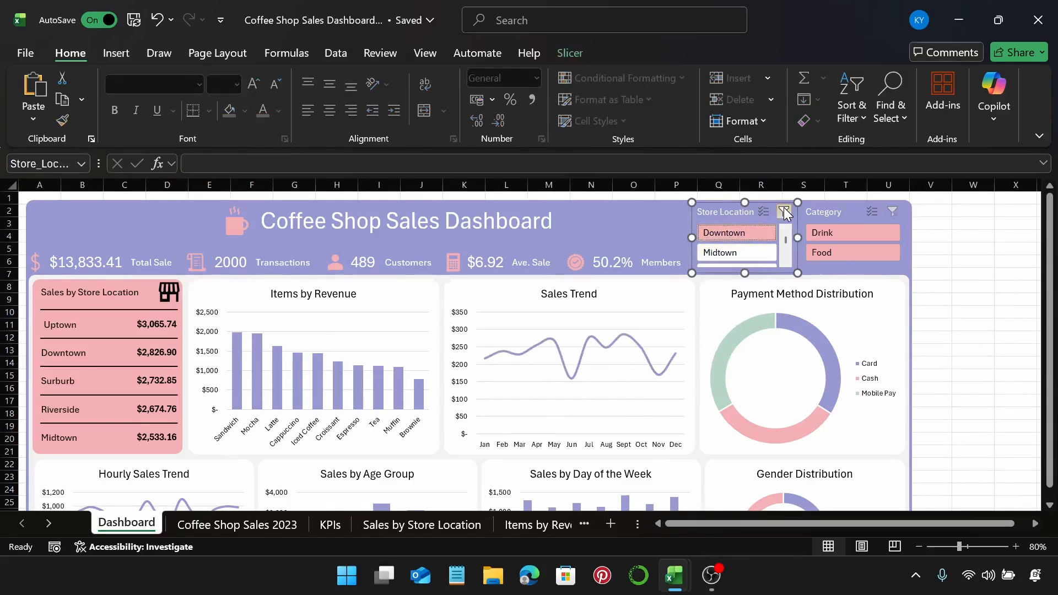
pyautogui.click(785, 212)
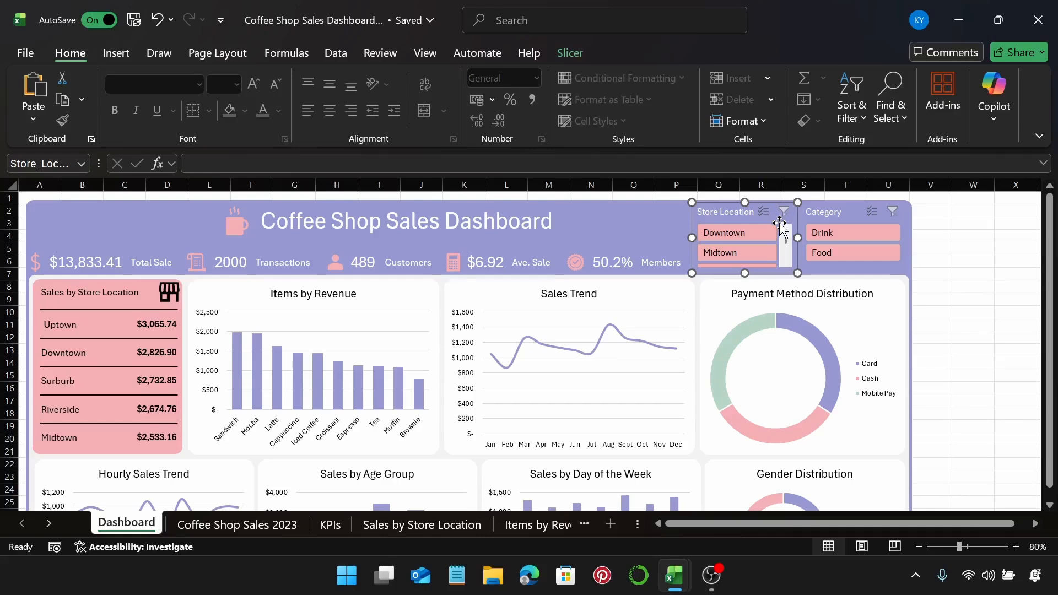
# Connect the Store Location slicer to PivotTable10, PivotTable2, PivotTable5, PivotTable7, PivotTable8 and PivotTable6 through its report connections.
pyautogui.click(569, 57)
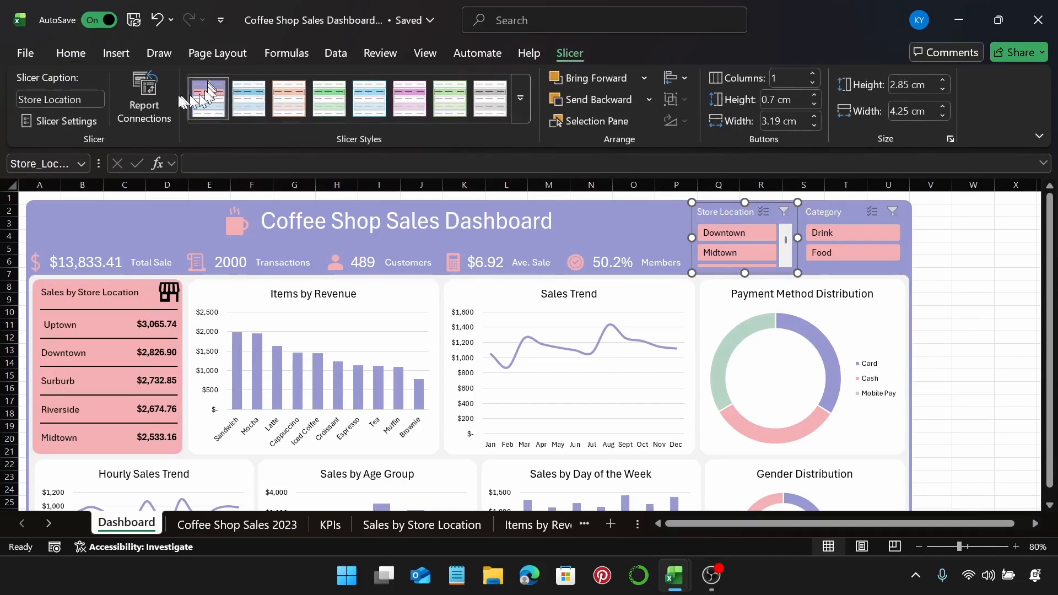
pyautogui.click(159, 94)
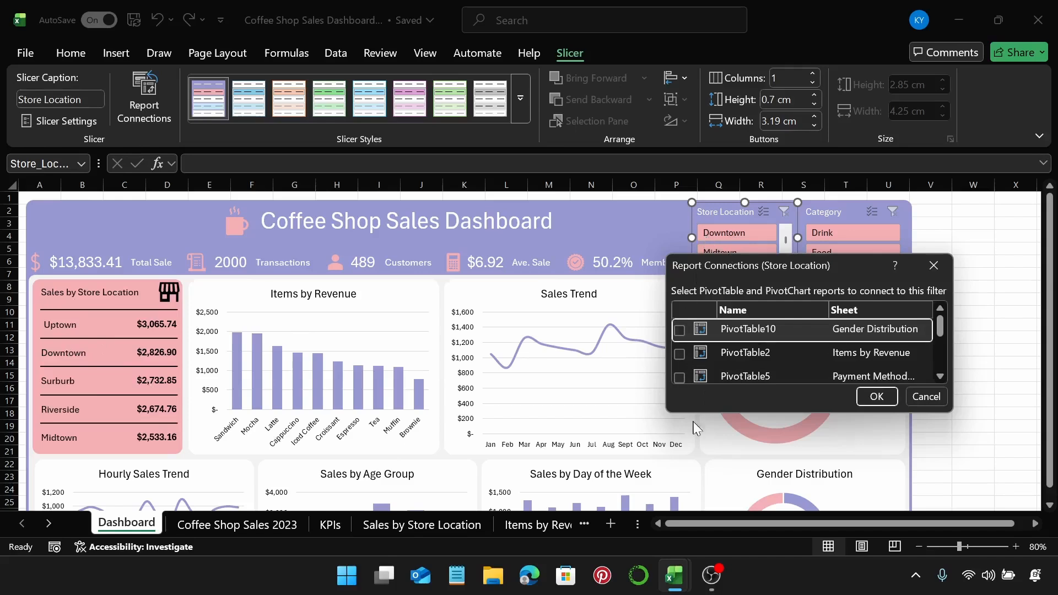
pyautogui.click(679, 330)
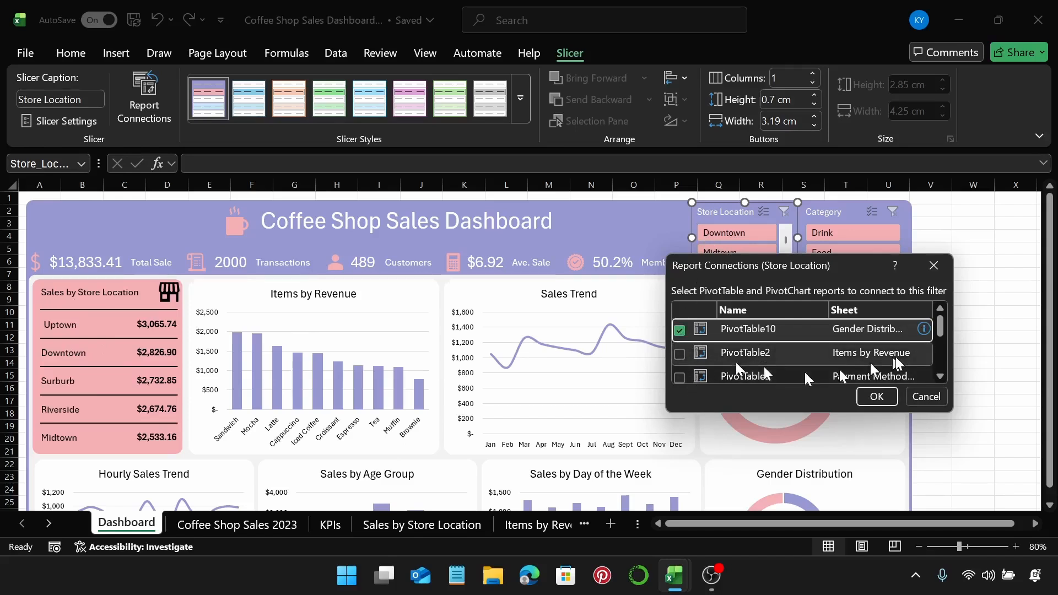
pyautogui.click(679, 357)
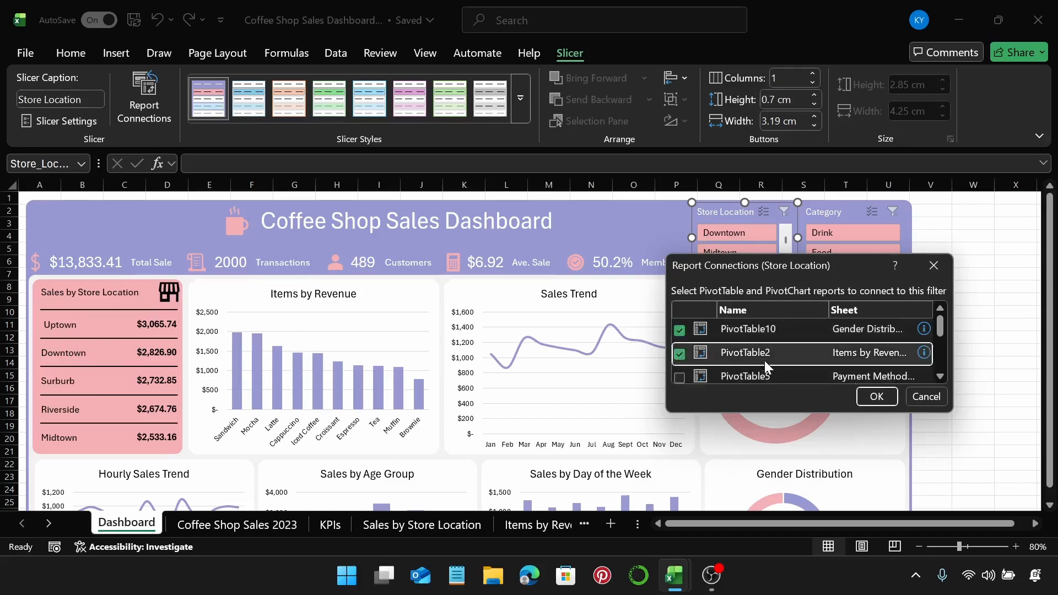
pyautogui.scroll(-1, 765, 361)
pyautogui.click(676, 339)
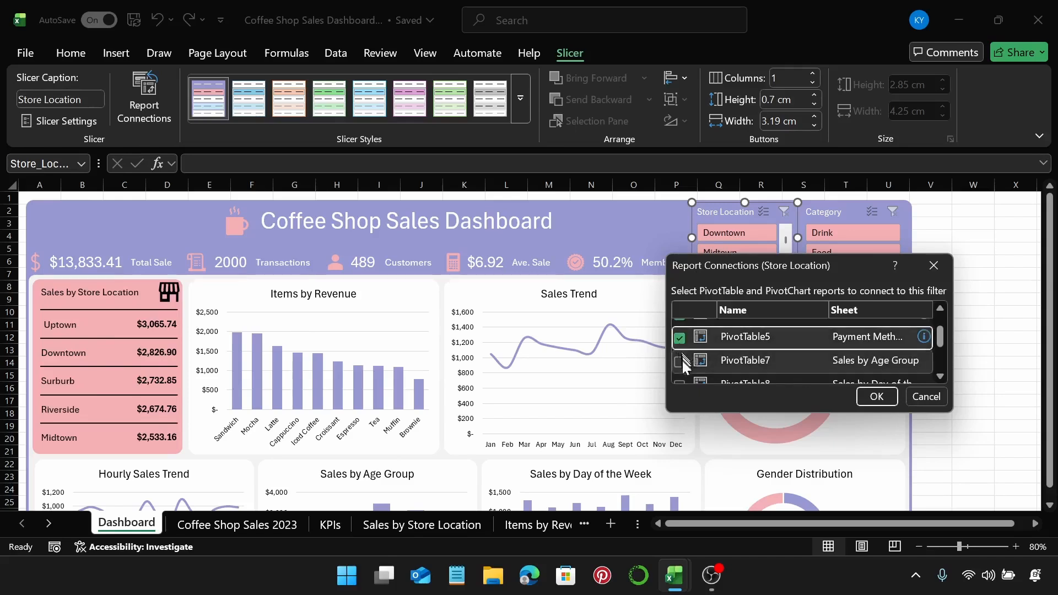
pyautogui.click(680, 361)
pyautogui.scroll(-1, 756, 358)
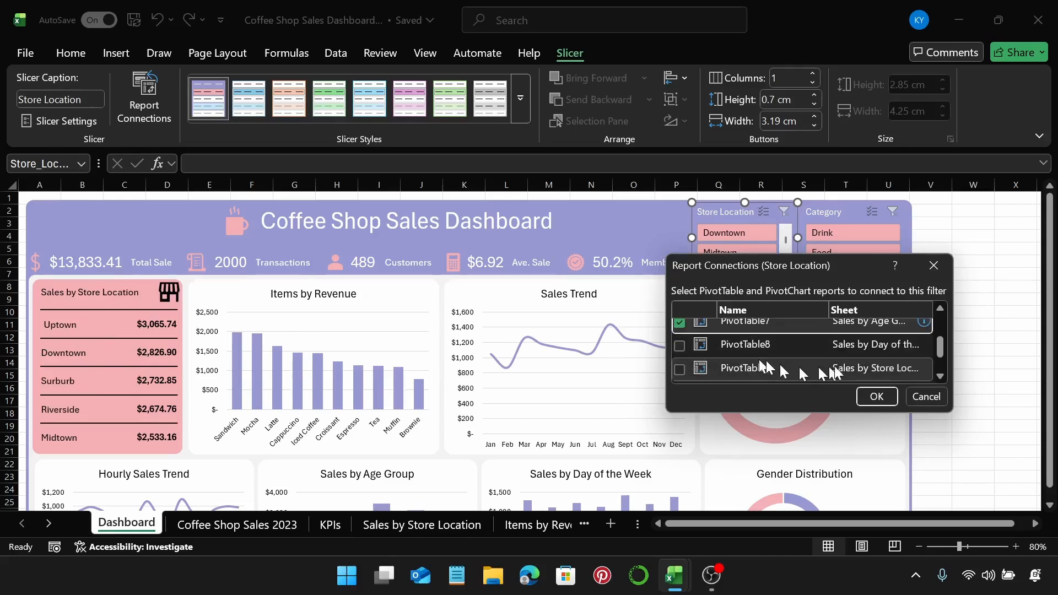
pyautogui.click(679, 346)
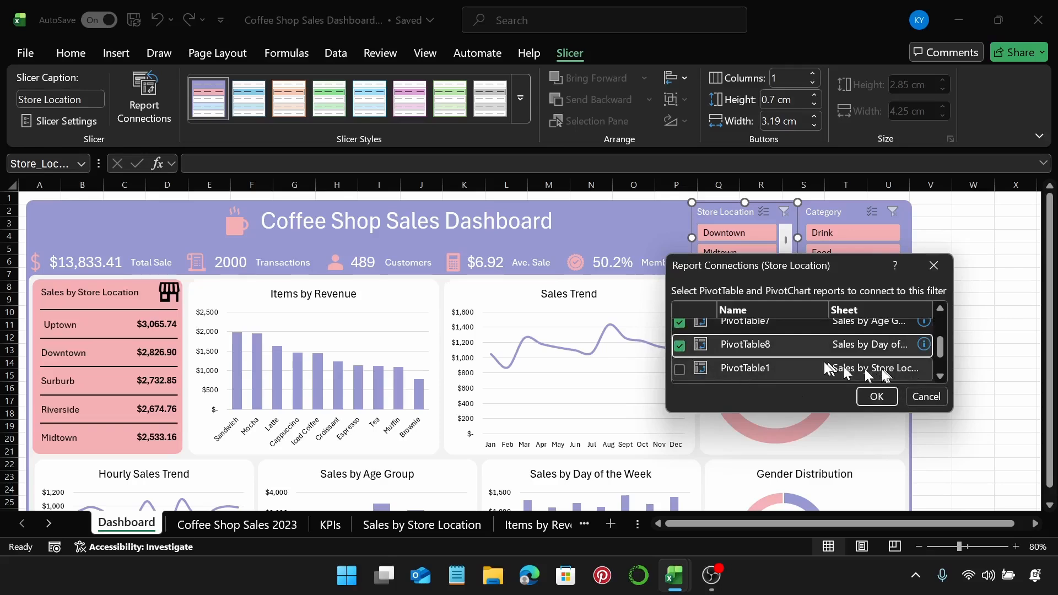
pyautogui.scroll(-2, 825, 362)
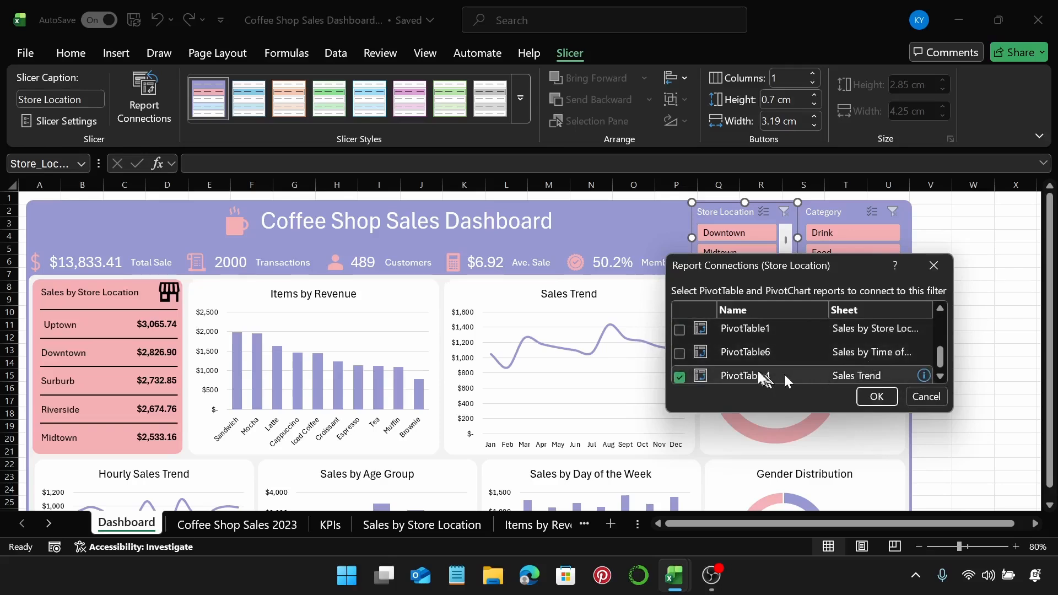
pyautogui.click(679, 356)
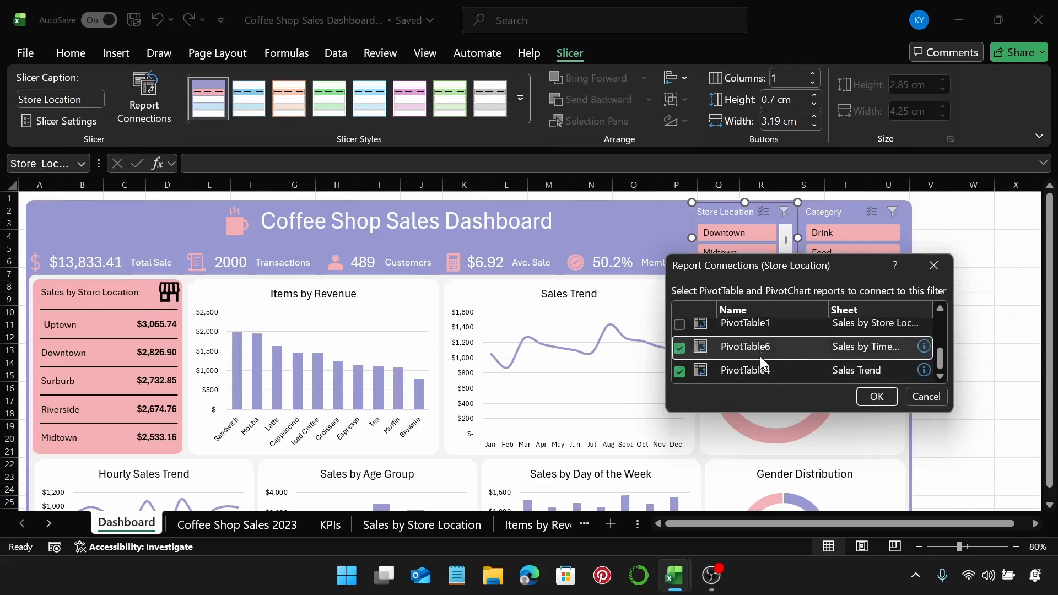
pyautogui.click(876, 397)
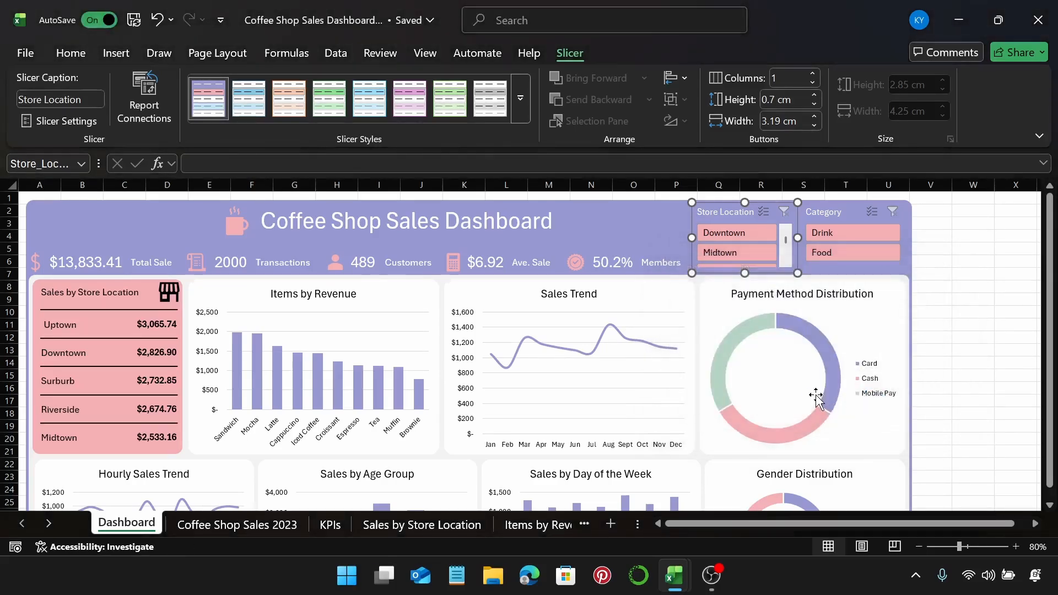
# Filter the dashboard by Downtown, Midtown, Uptown and Suburb in turn to check how the charts in both rows respond.
pyautogui.click(745, 238)
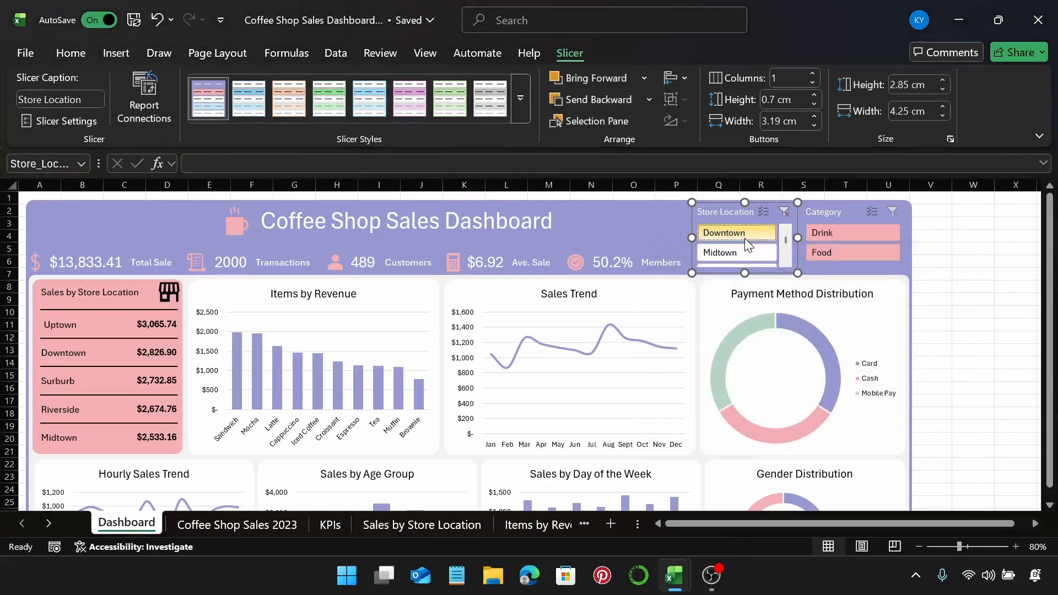
pyautogui.scroll(-3, 745, 238)
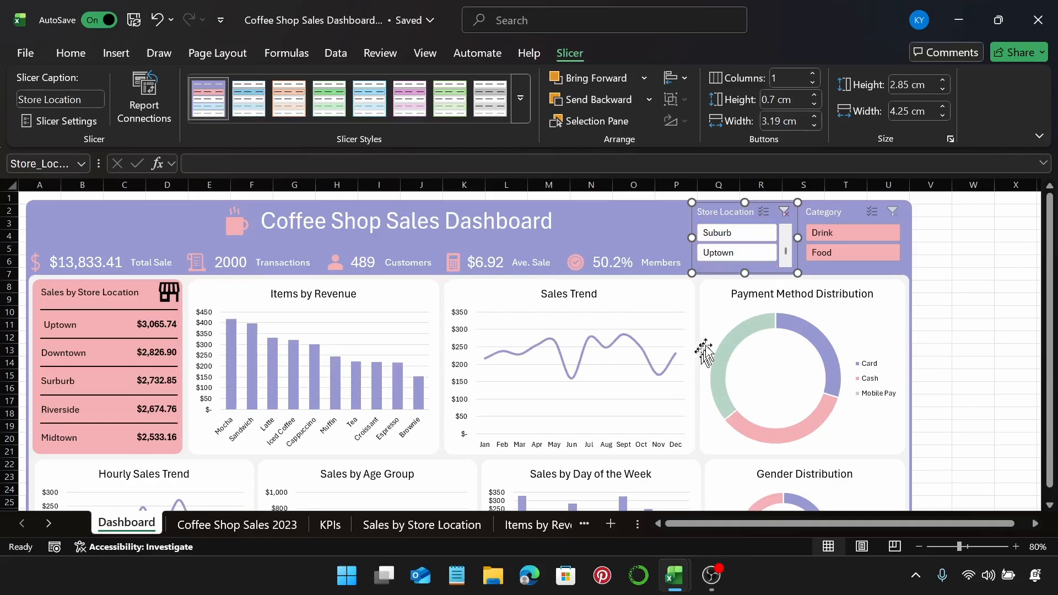
pyautogui.click(741, 253)
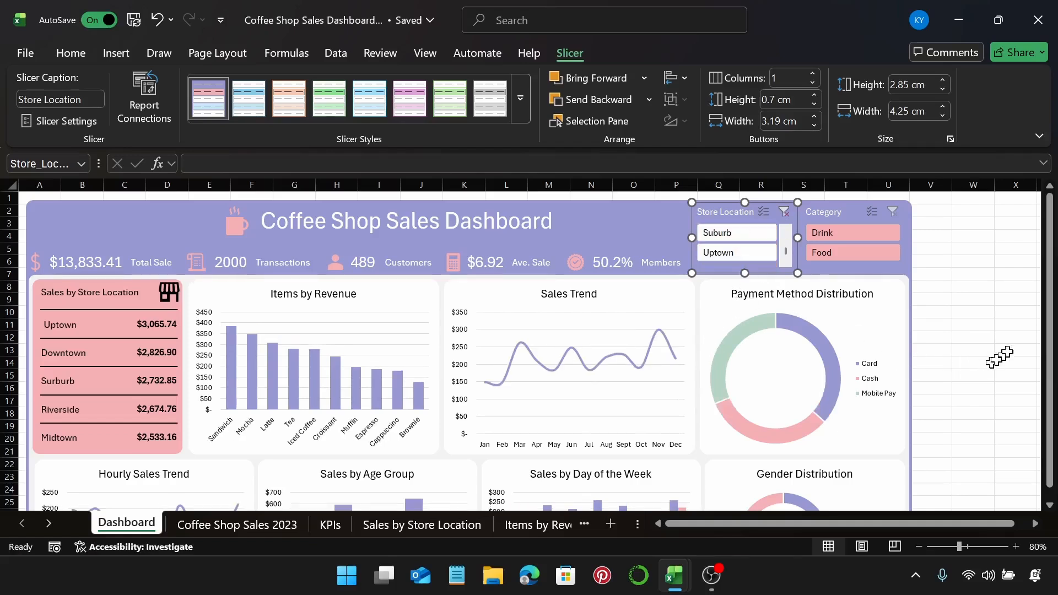
pyautogui.moveTo(1050, 332); pyautogui.dragTo(1055, 346)
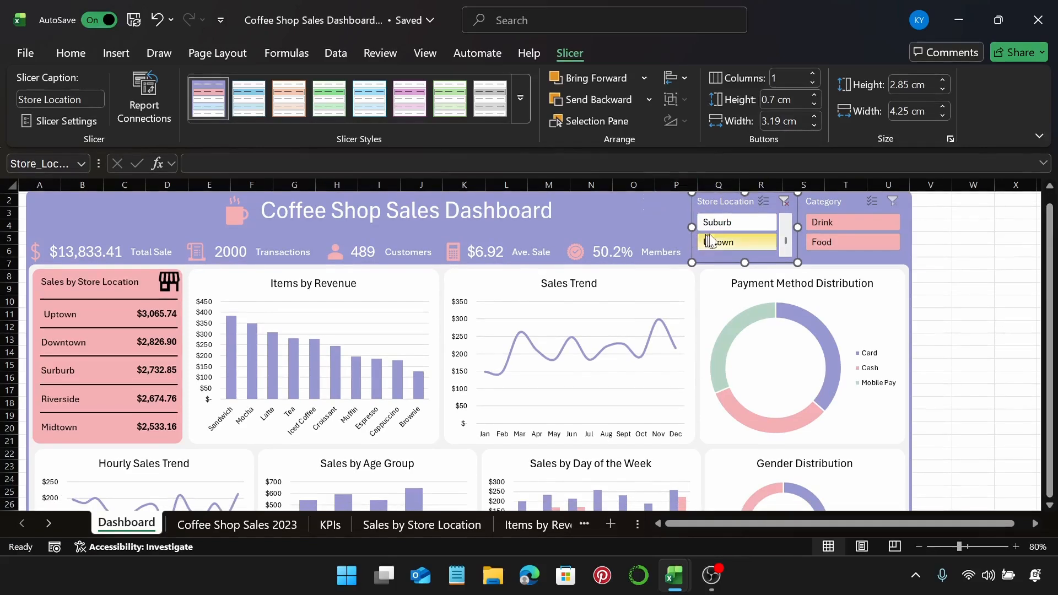
pyautogui.click(724, 242)
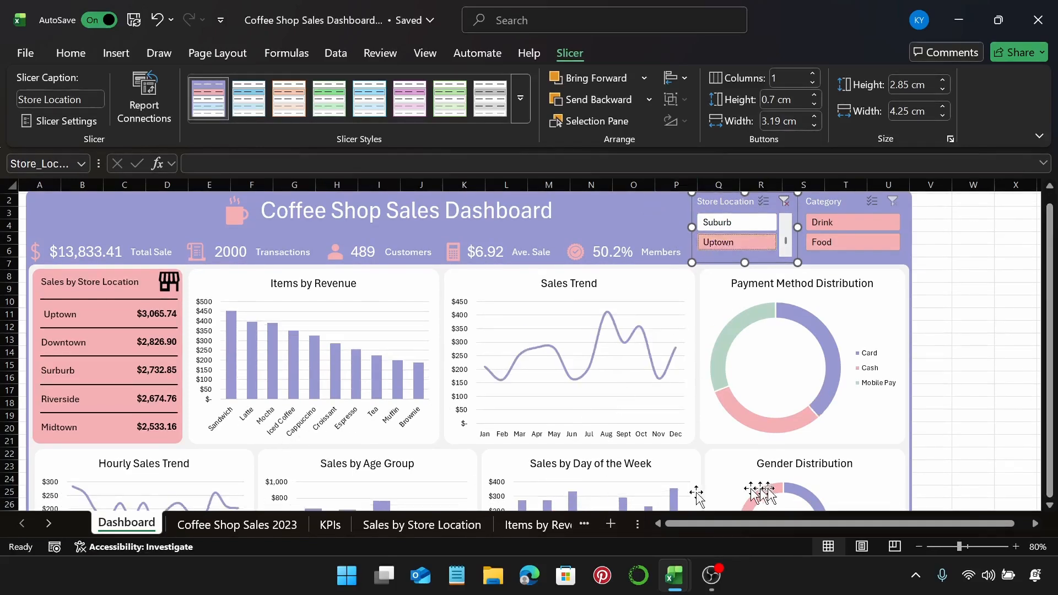
pyautogui.scroll(3, 764, 240)
pyautogui.scroll(-3, 764, 241)
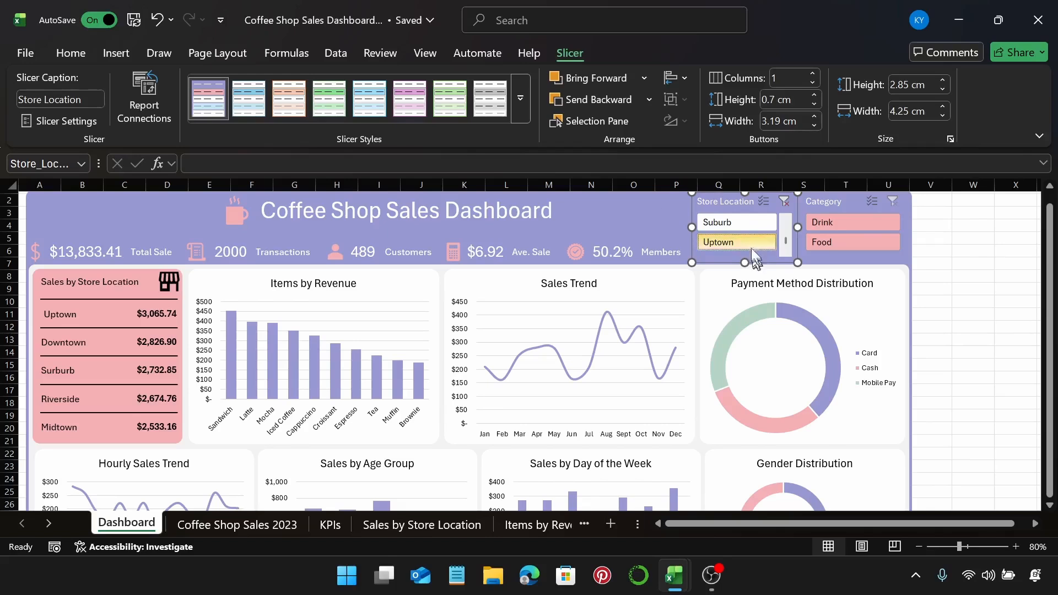
pyautogui.click(750, 226)
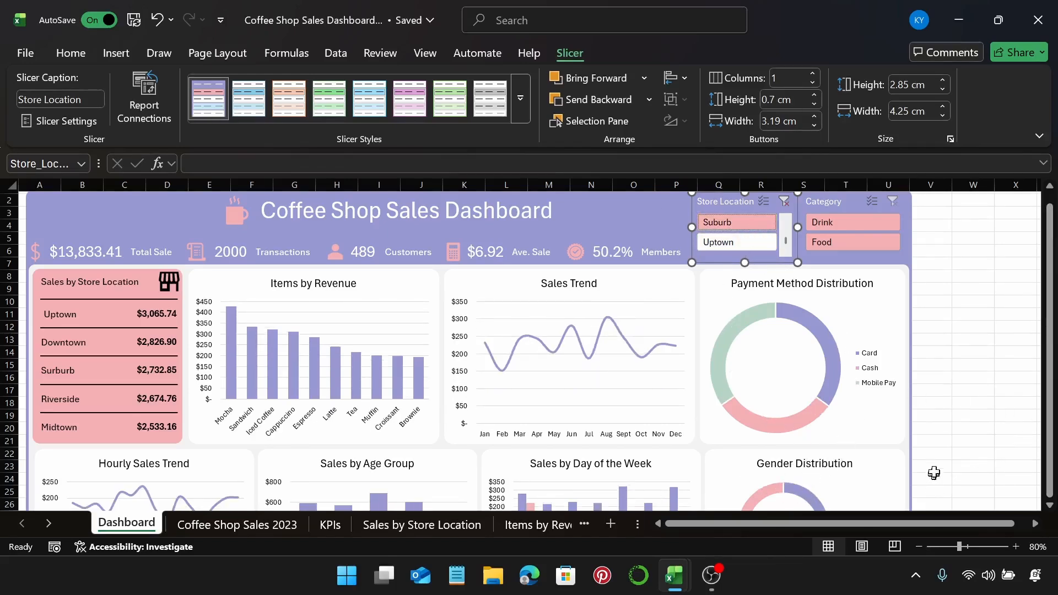
# Filter the dashboard by the Uptown and Downtown store locations in turn to check all the charts together, and clear the filter.
pyautogui.scroll(-4, 962, 455)
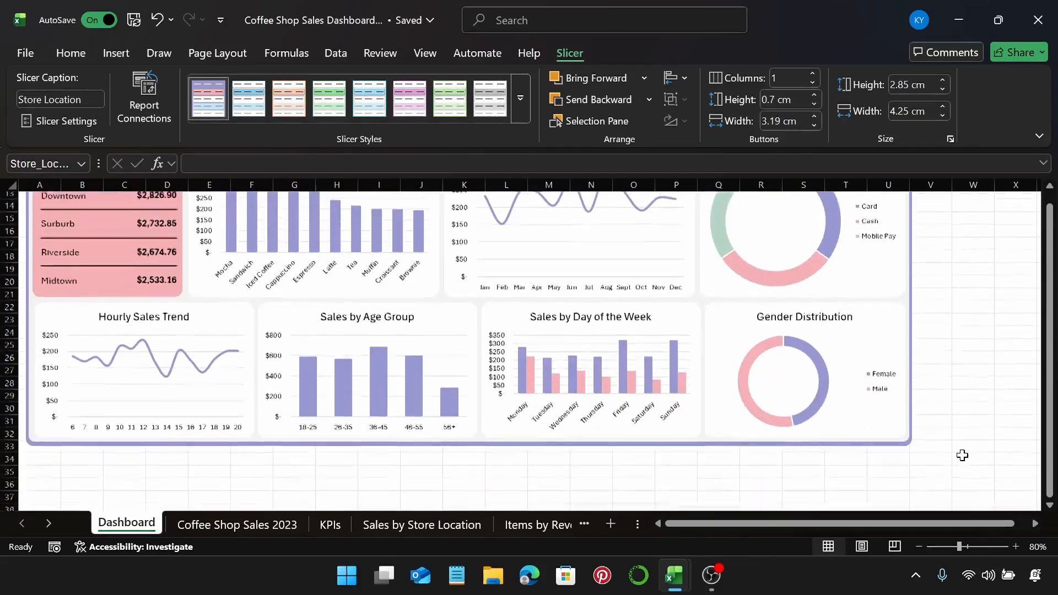
pyautogui.scroll(1, 962, 456)
pyautogui.scroll(3, 963, 455)
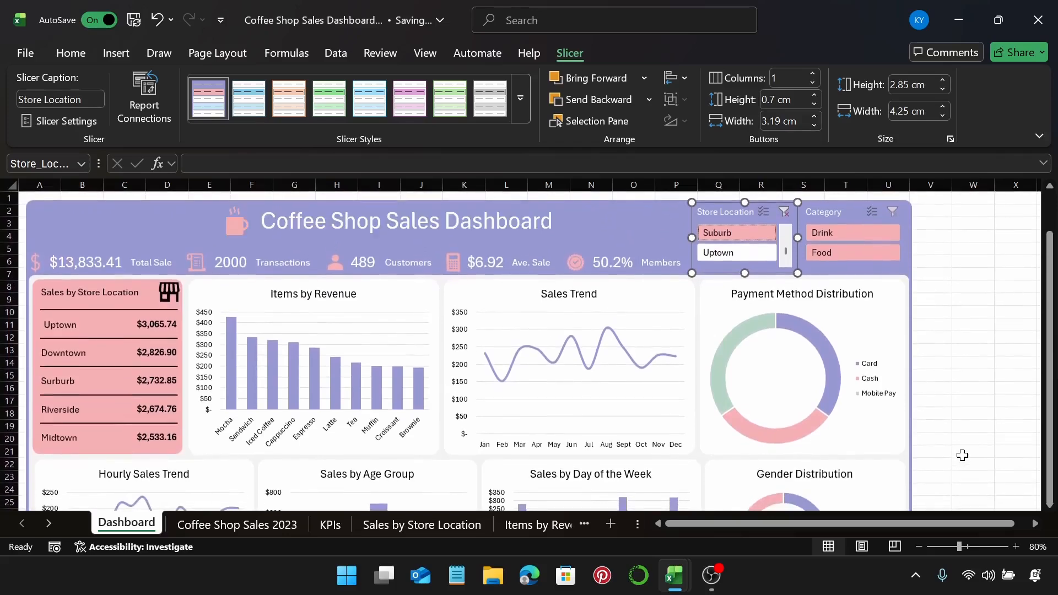
pyautogui.click(919, 547)
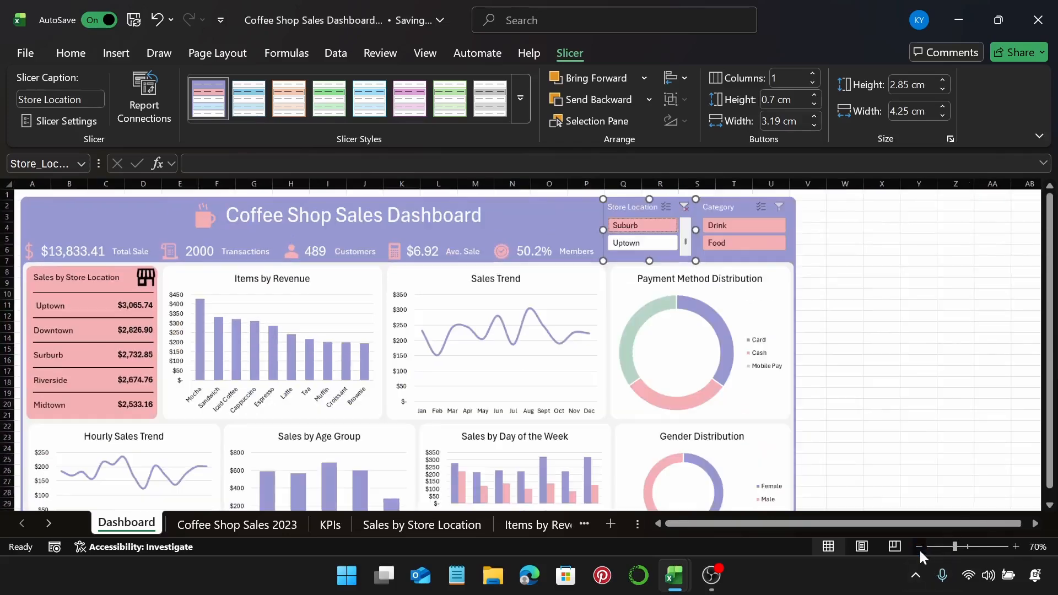
pyautogui.click(919, 547)
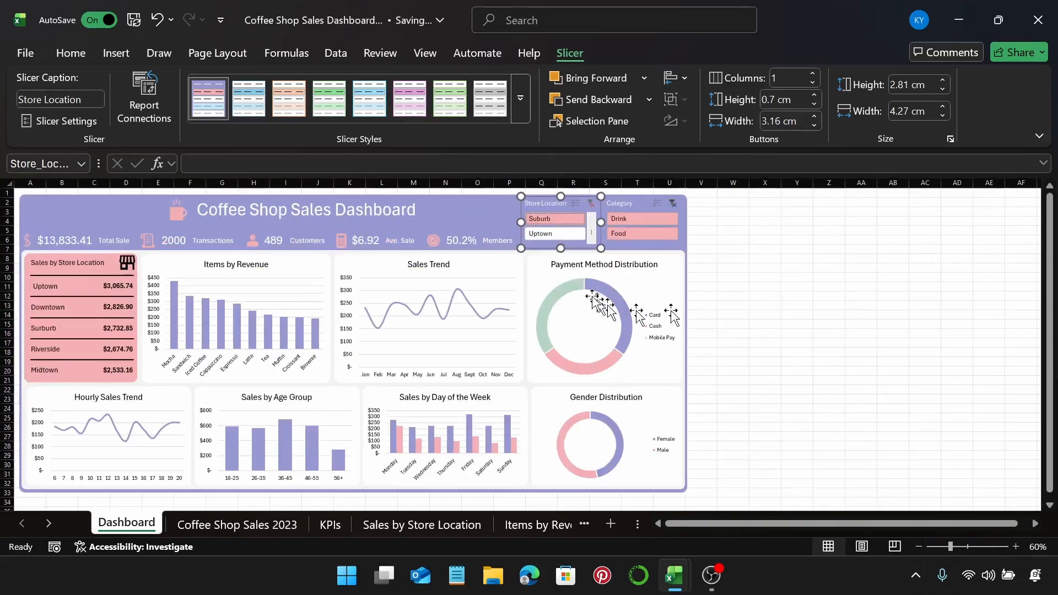
pyautogui.click(564, 236)
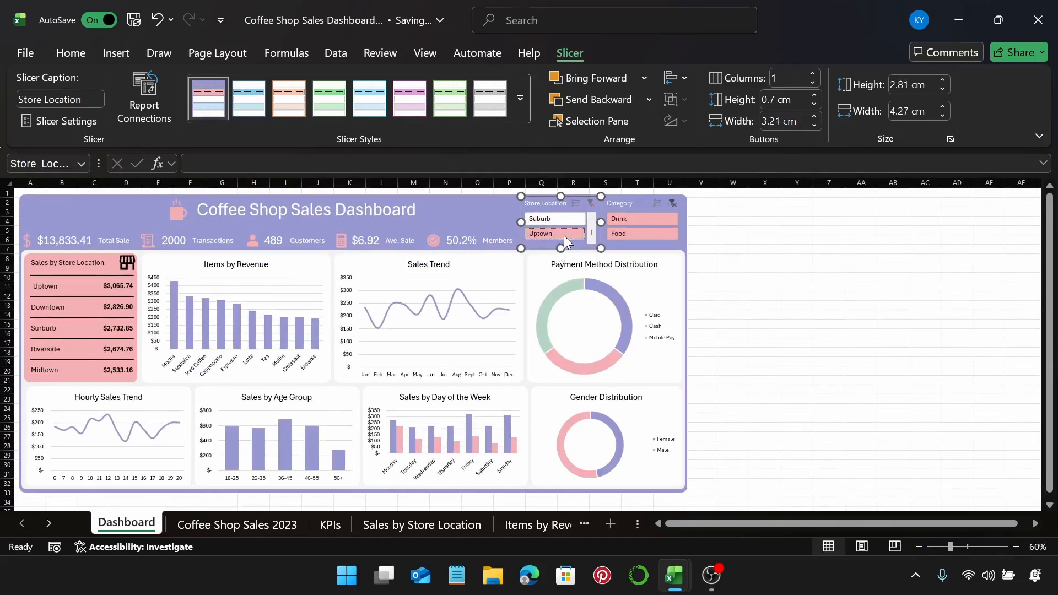
pyautogui.scroll(3, 564, 236)
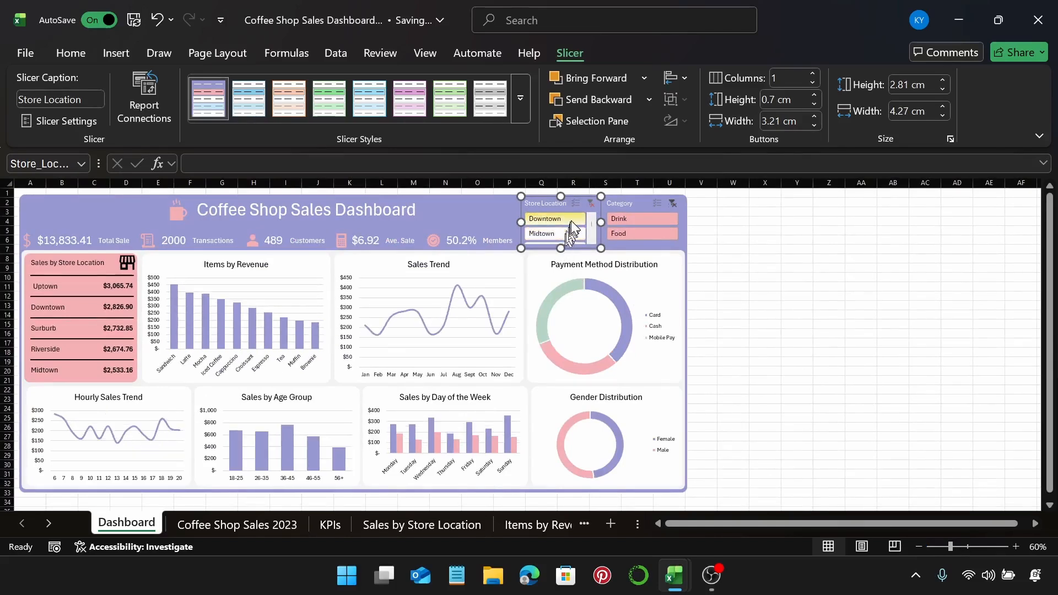
pyautogui.click(570, 220)
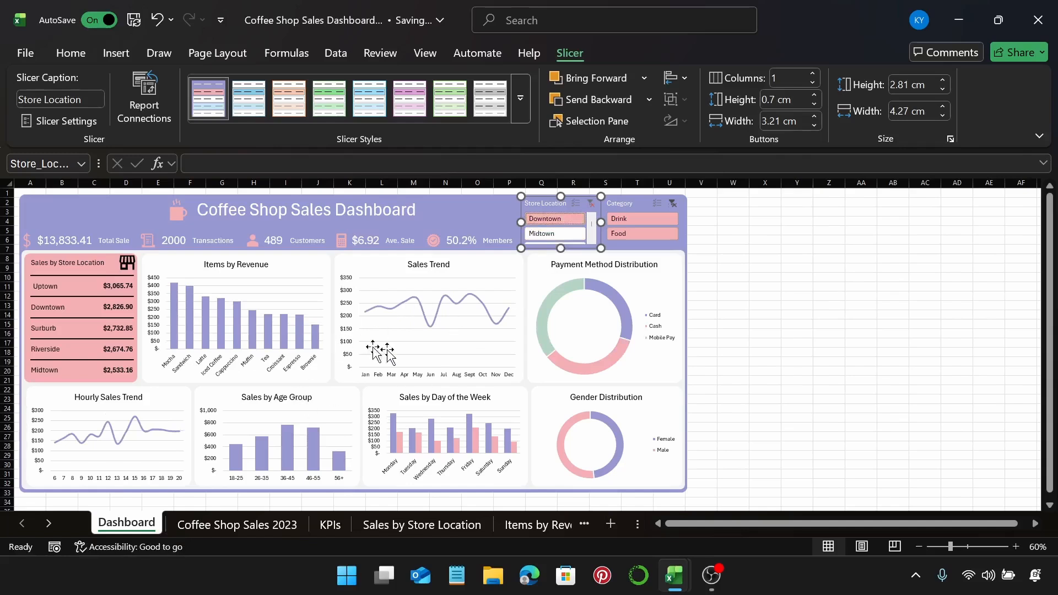
pyautogui.click(587, 206)
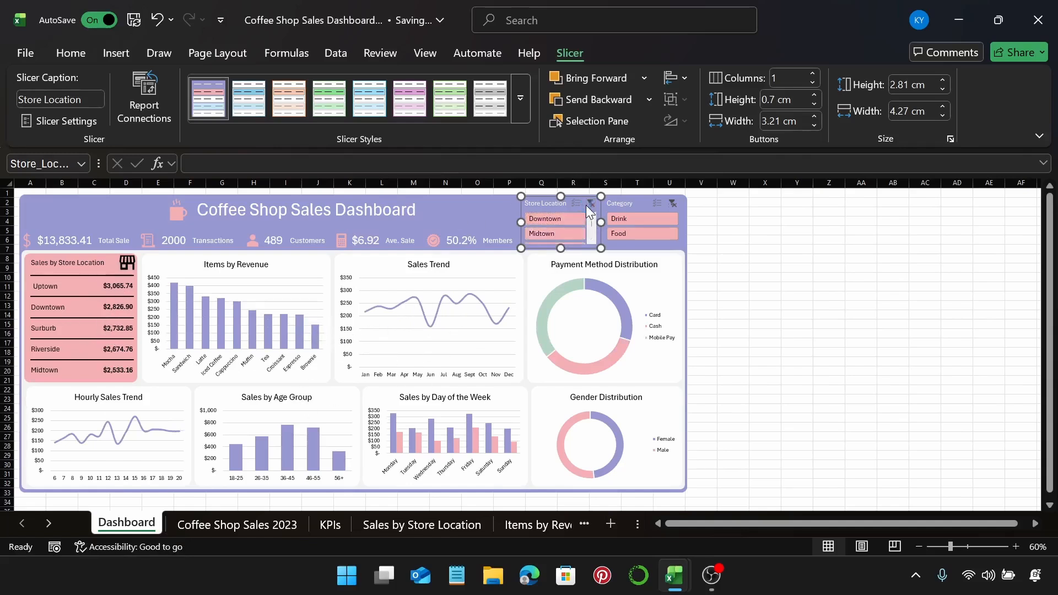
# Connect the Category slicer to PivotTable10, PivotTable2, PivotTable5, PivotTable7, PivotTable8, PivotTable1 and PivotTable6 through its report connections.
pyautogui.click(625, 205)
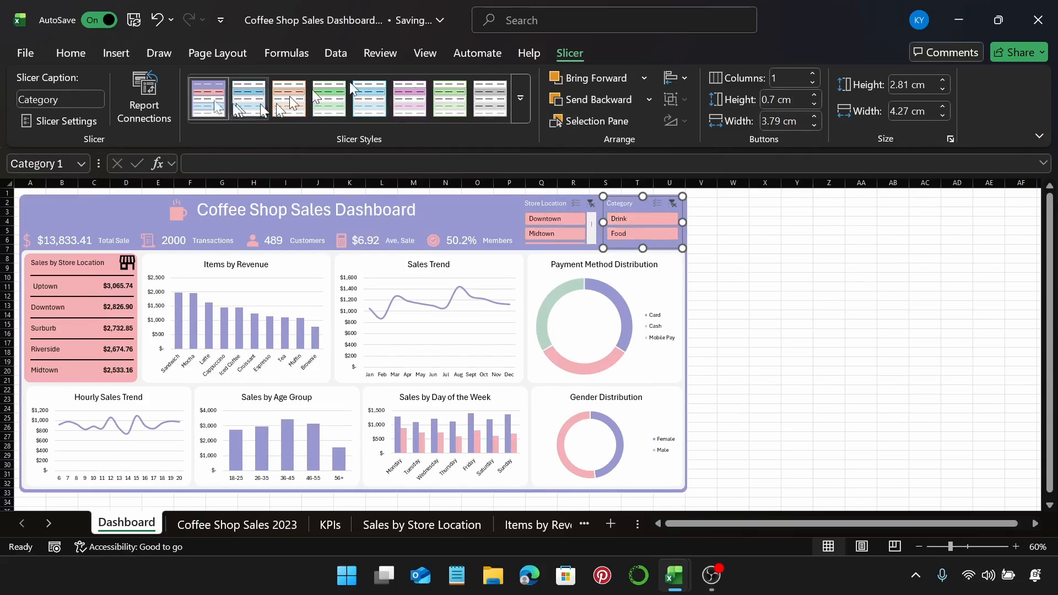
pyautogui.click(145, 84)
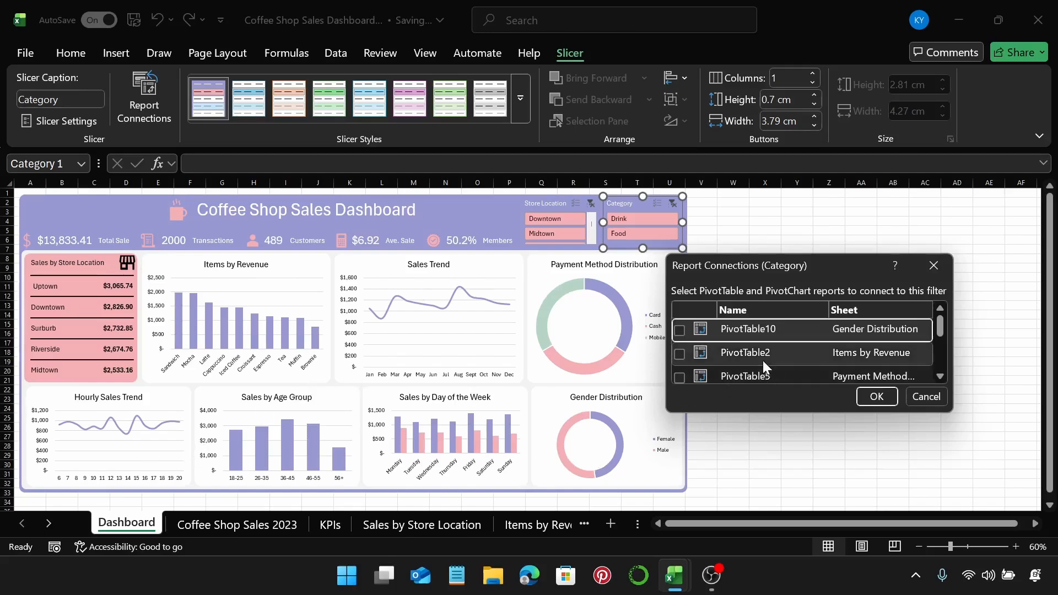
pyautogui.click(680, 331)
pyautogui.click(680, 352)
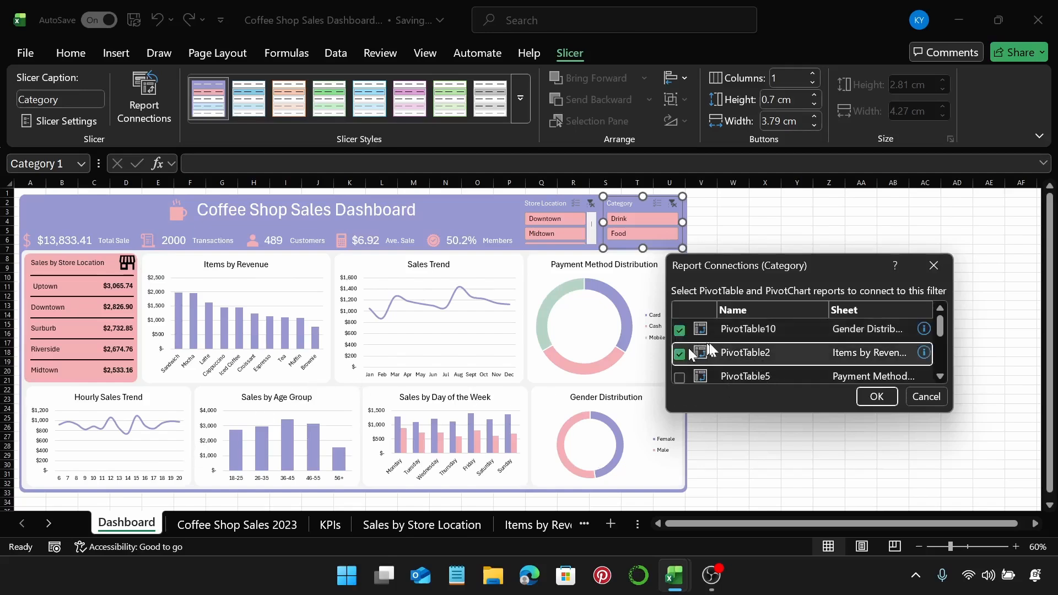
pyautogui.scroll(-1, 713, 343)
pyautogui.click(679, 338)
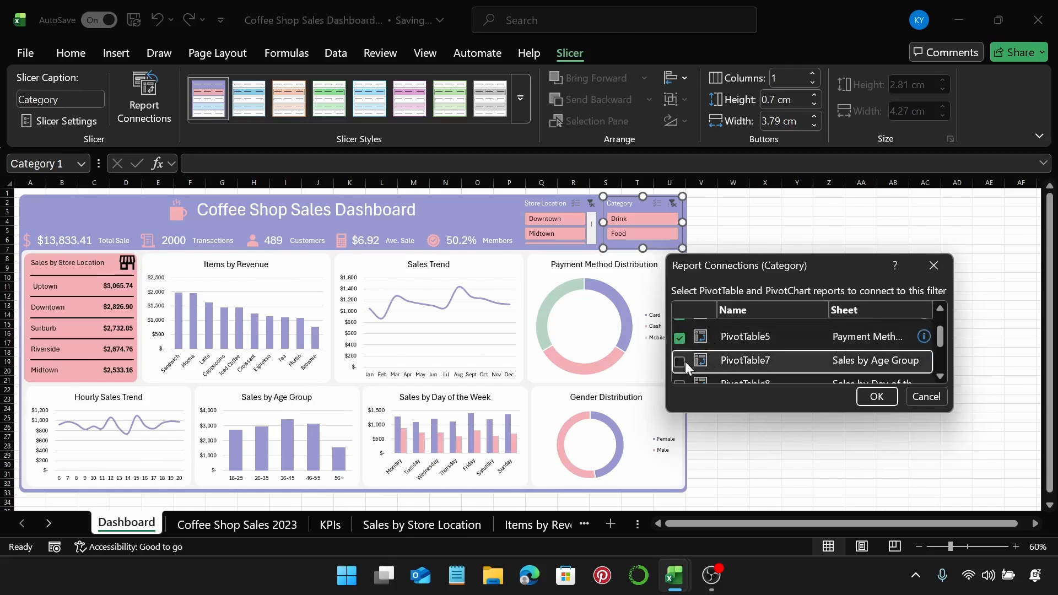
pyautogui.click(683, 361)
pyautogui.scroll(-1, 706, 346)
pyautogui.click(681, 345)
pyautogui.click(681, 369)
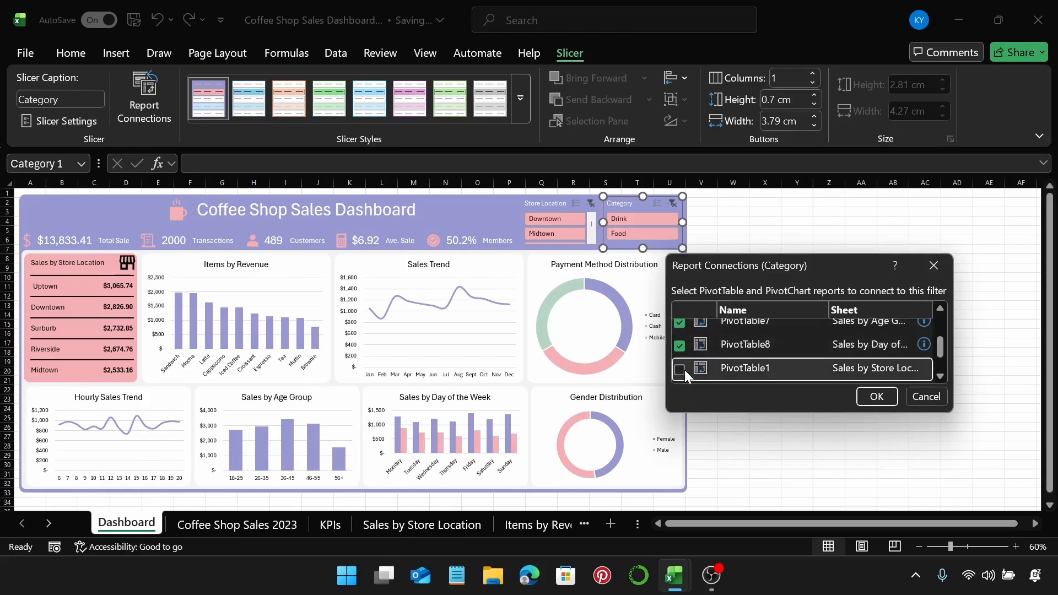
pyautogui.scroll(-1, 709, 345)
pyautogui.click(680, 353)
pyautogui.scroll(-1, 717, 350)
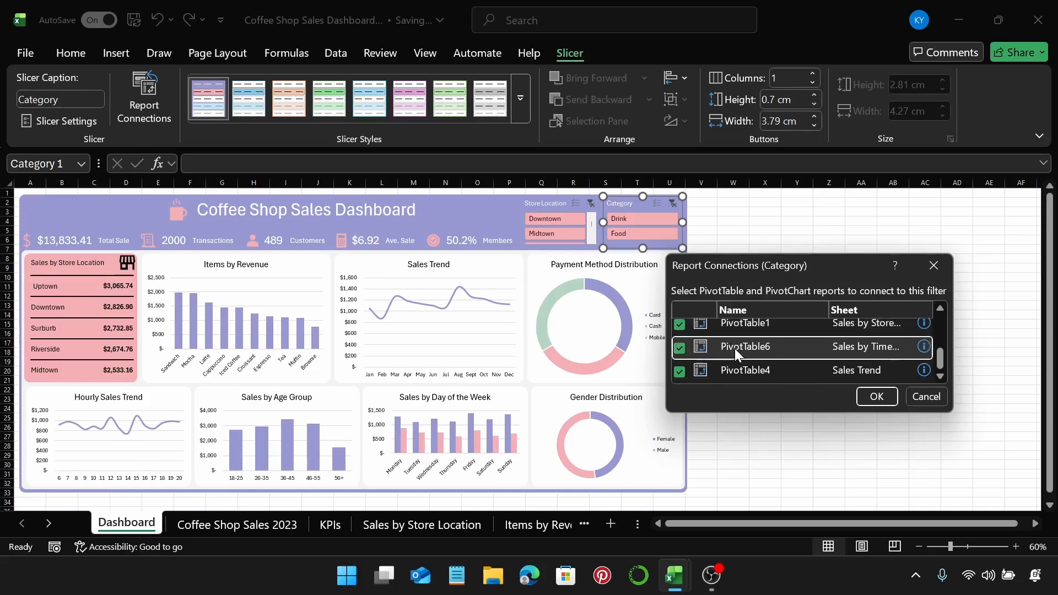
pyautogui.click(867, 397)
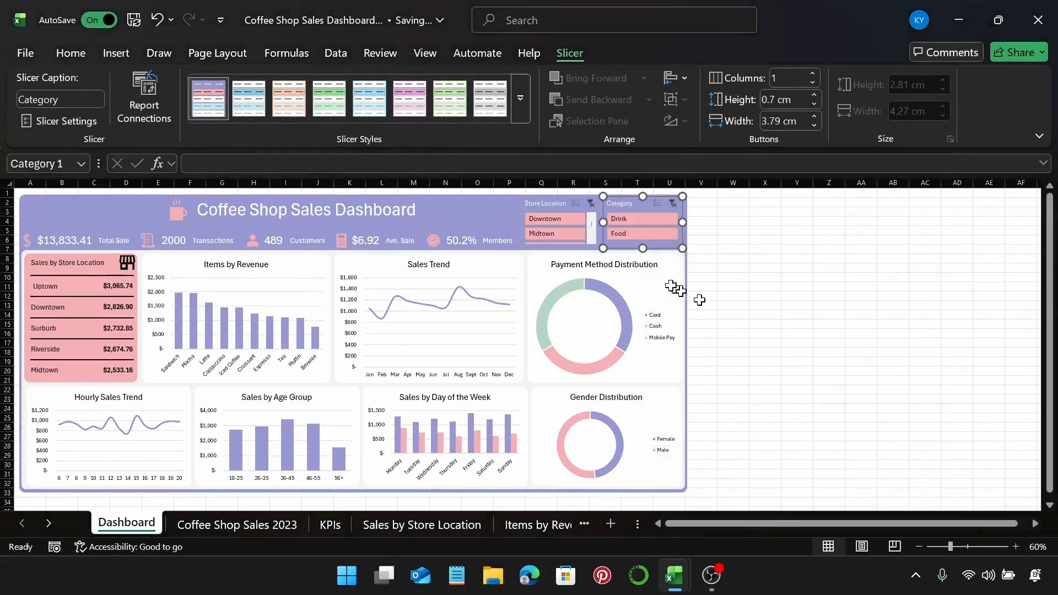
# Filter the dashboard by the Drink and Food categories alternately to check the charts and store sales, clear the filter, and deselect the slicer.
pyautogui.click(653, 223)
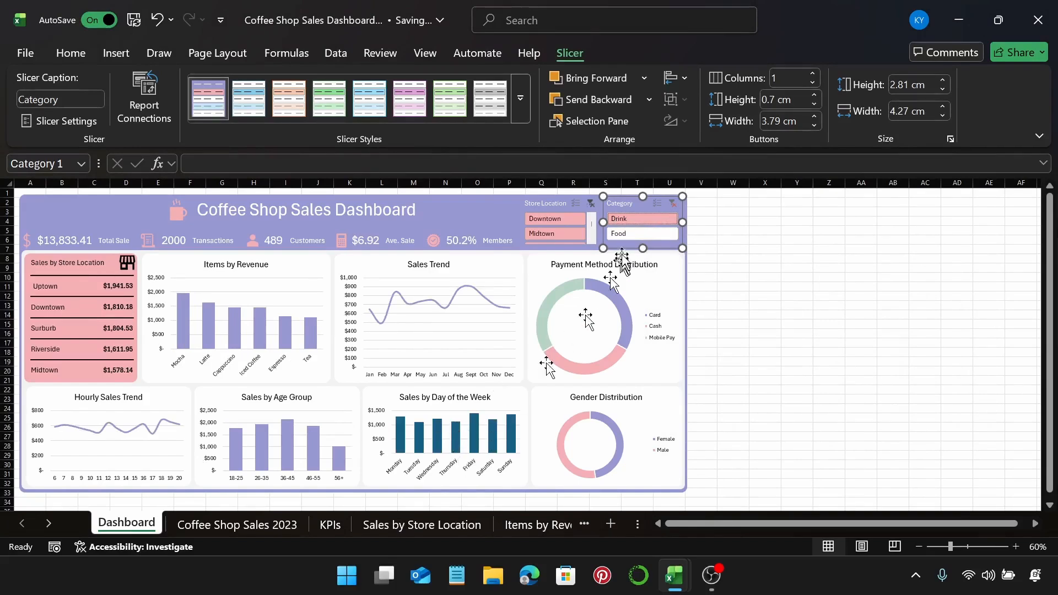
pyautogui.click(622, 235)
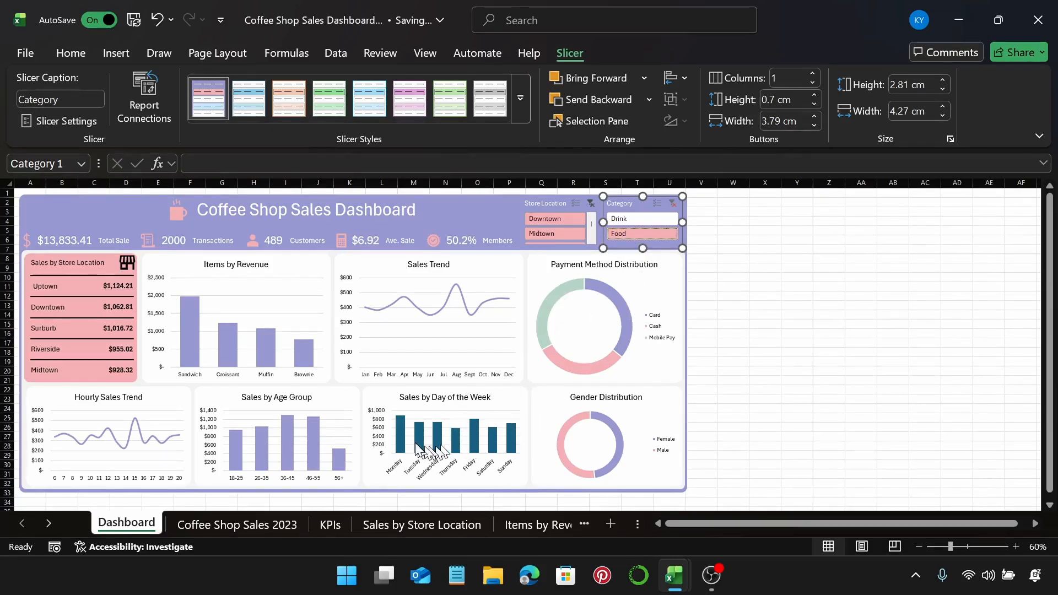
pyautogui.click(635, 220)
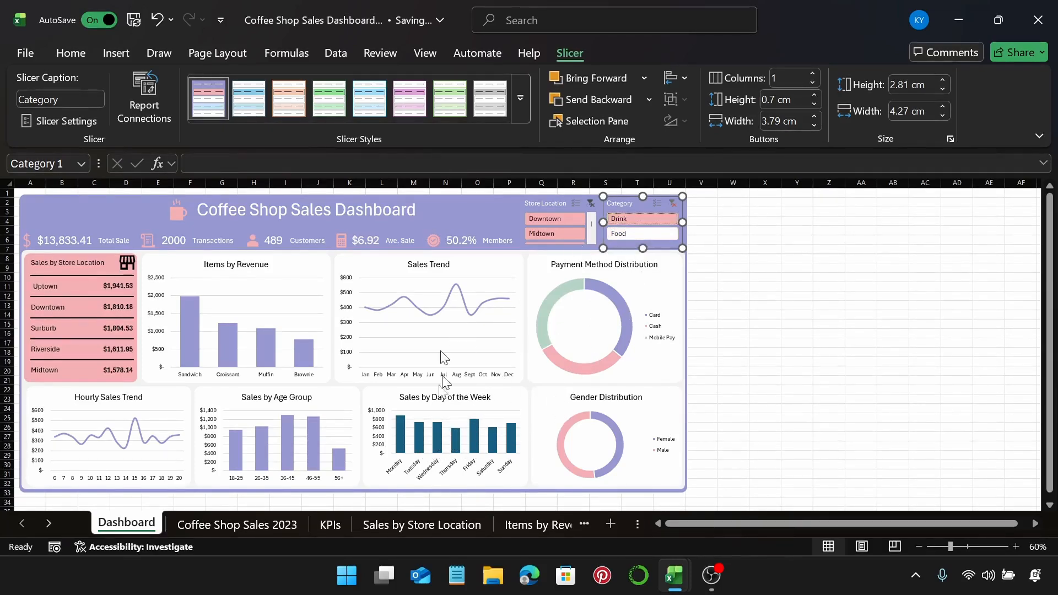
pyautogui.click(644, 231)
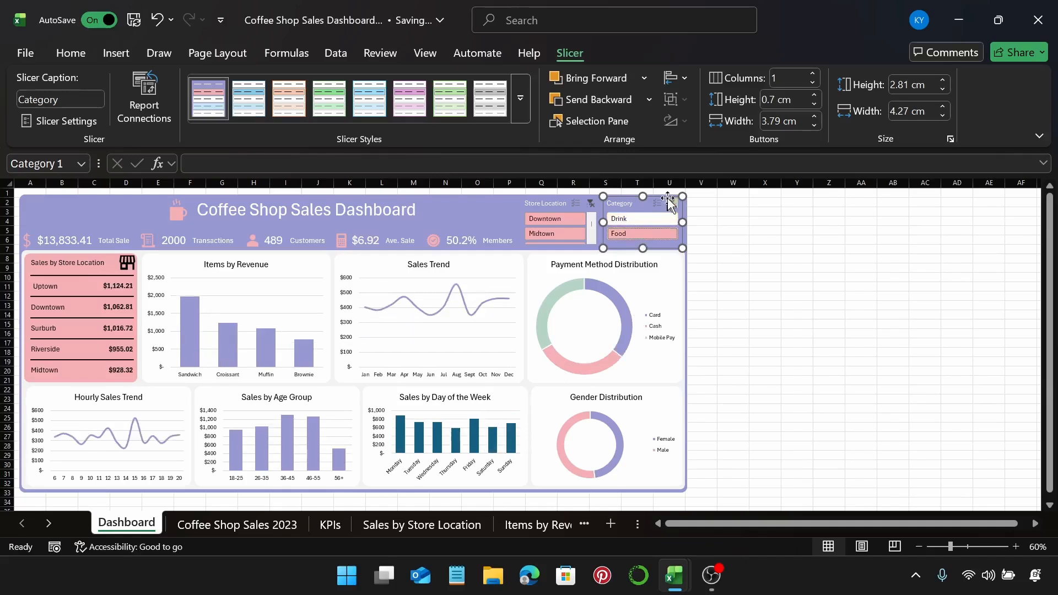
pyautogui.click(674, 204)
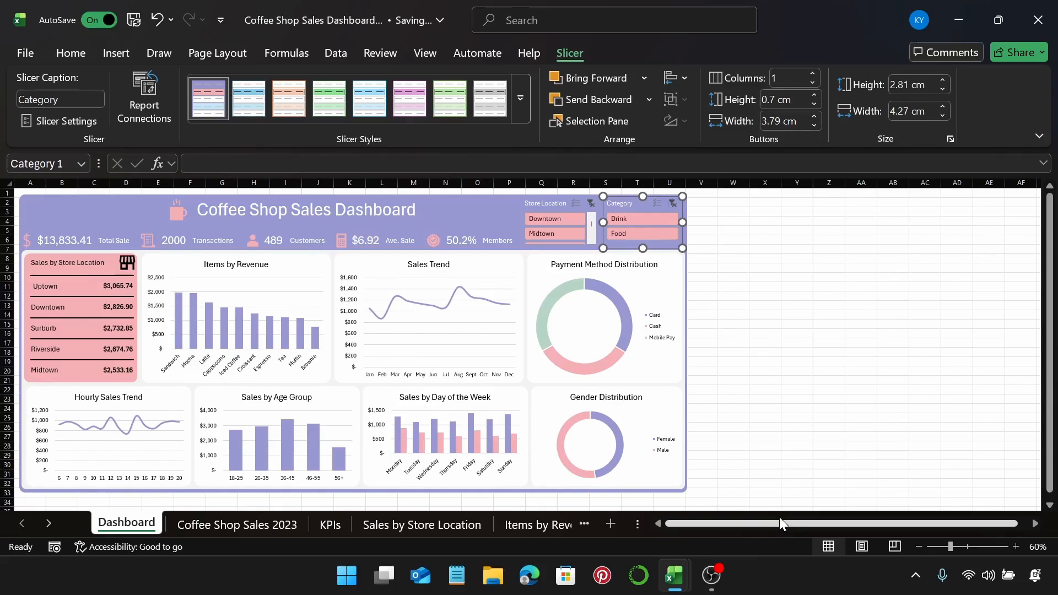
pyautogui.click(753, 384)
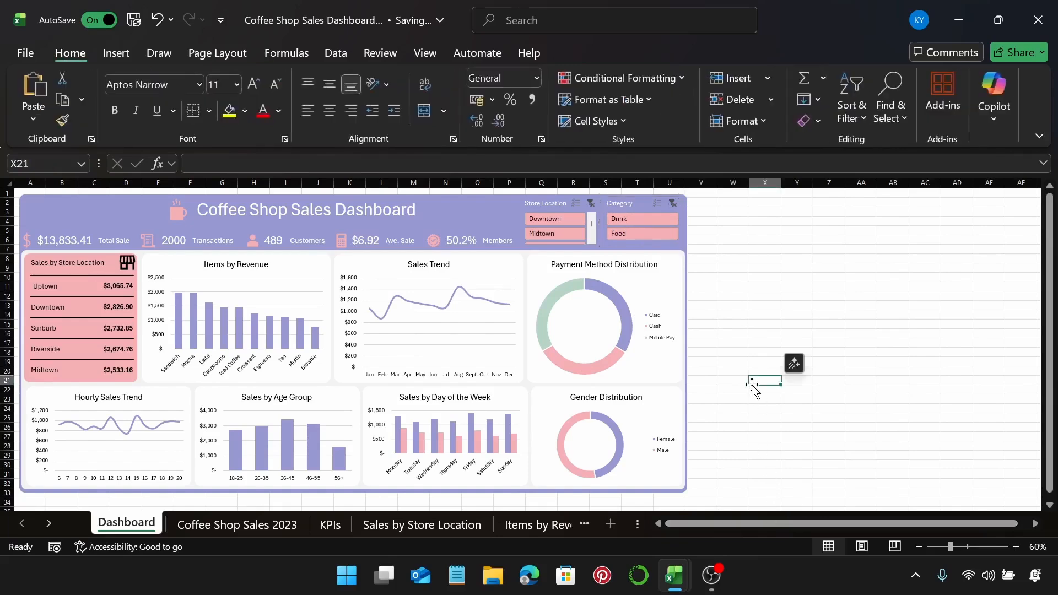